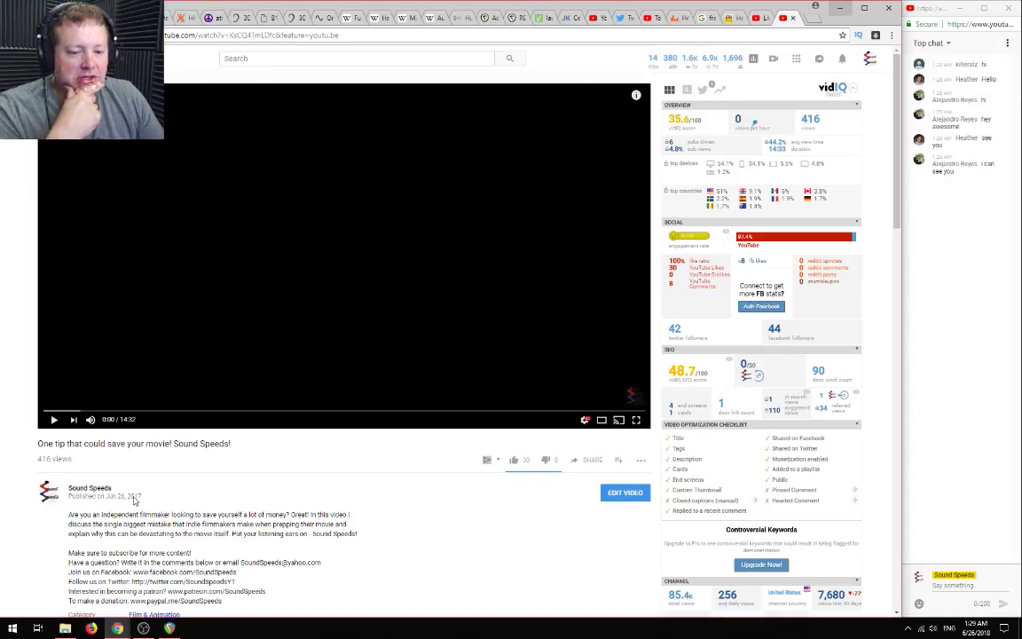
# Switch to REAPER, import BALANCE-001.WAV as a new track item and normalize it
pyautogui.hotkey('alt', 'Tab')
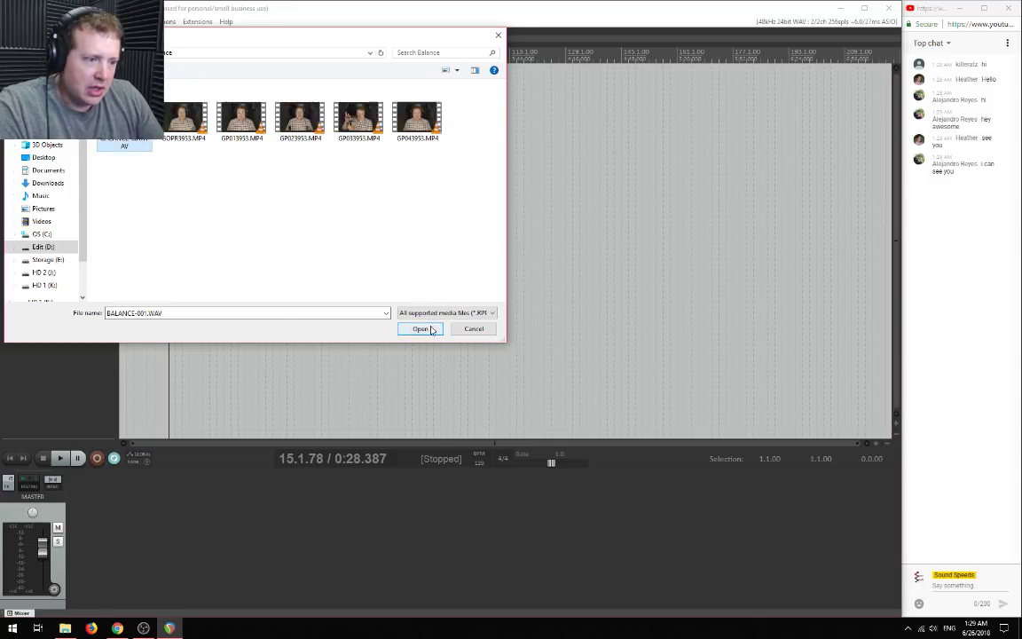
pyautogui.click(420, 329)
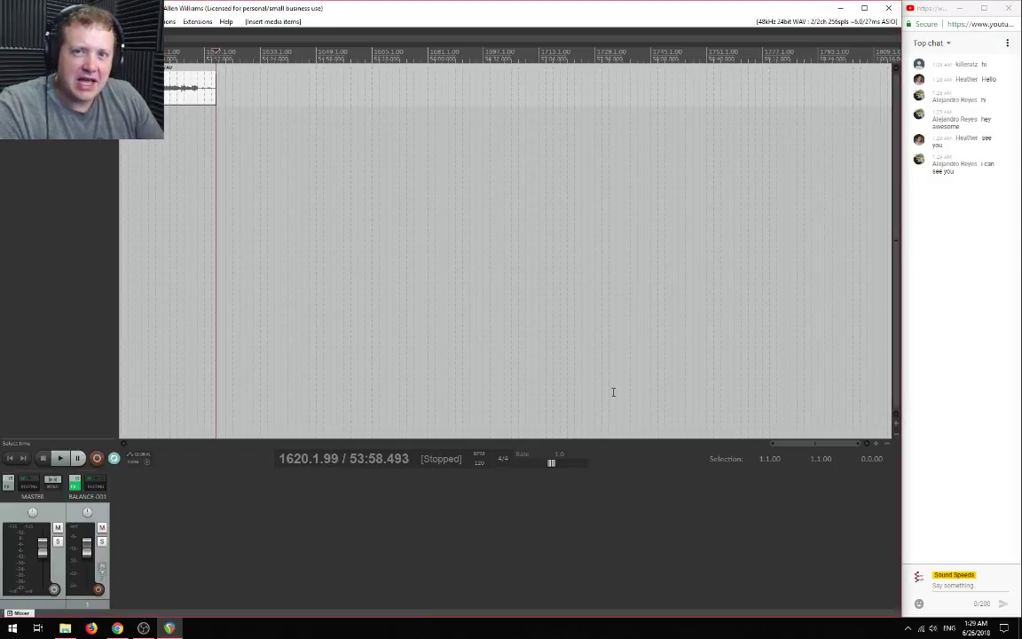
pyautogui.rightClick(166, 96)
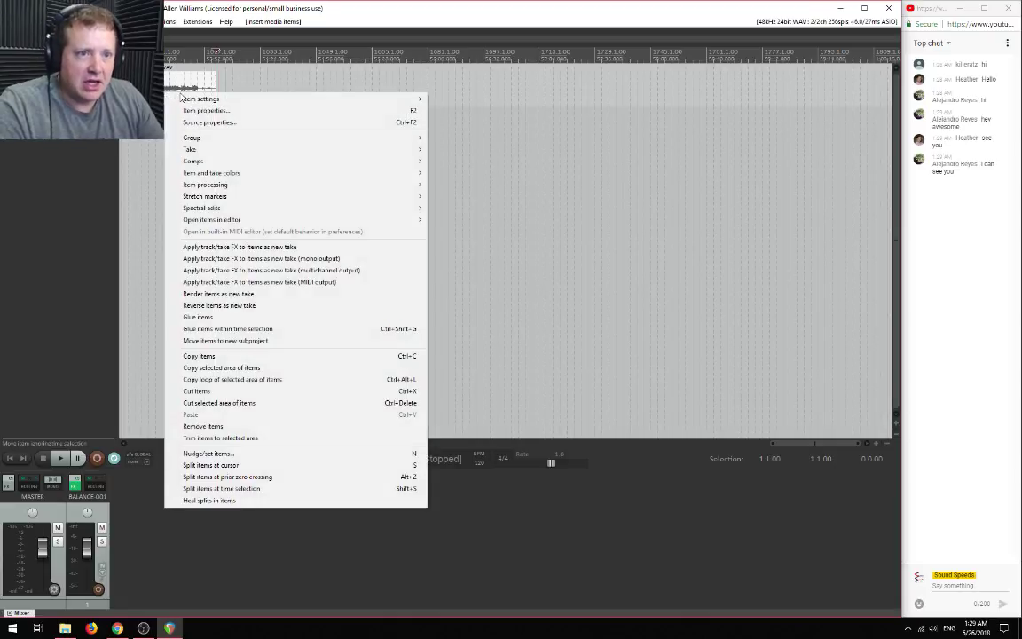
pyautogui.moveTo(208, 184)
pyautogui.click(454, 185)
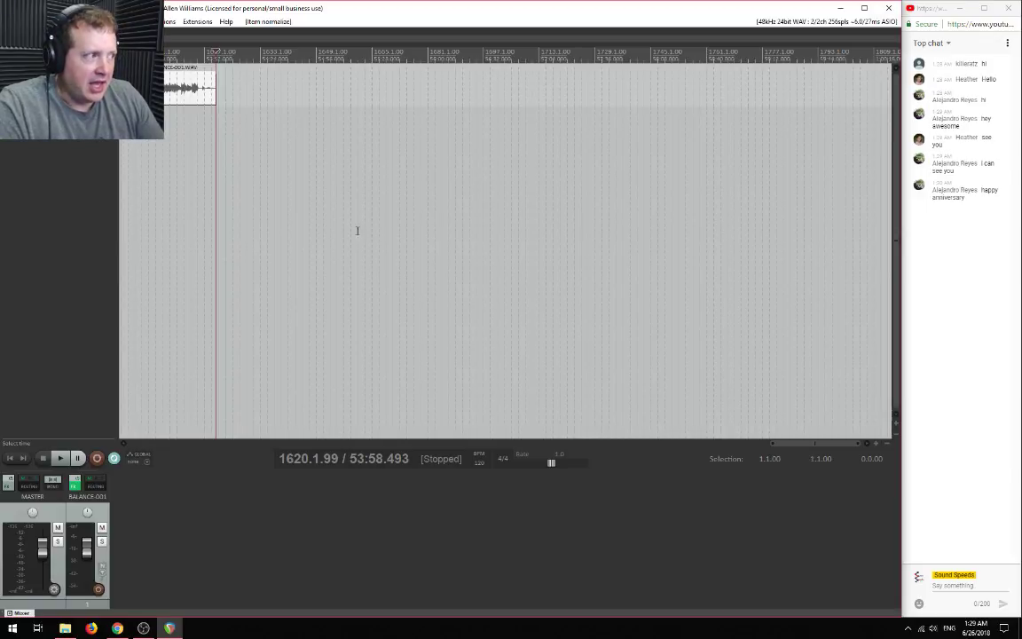
# Move the BALANCE-001 audio item to the very start of the timeline
pyautogui.scroll(-5, 367, 231)
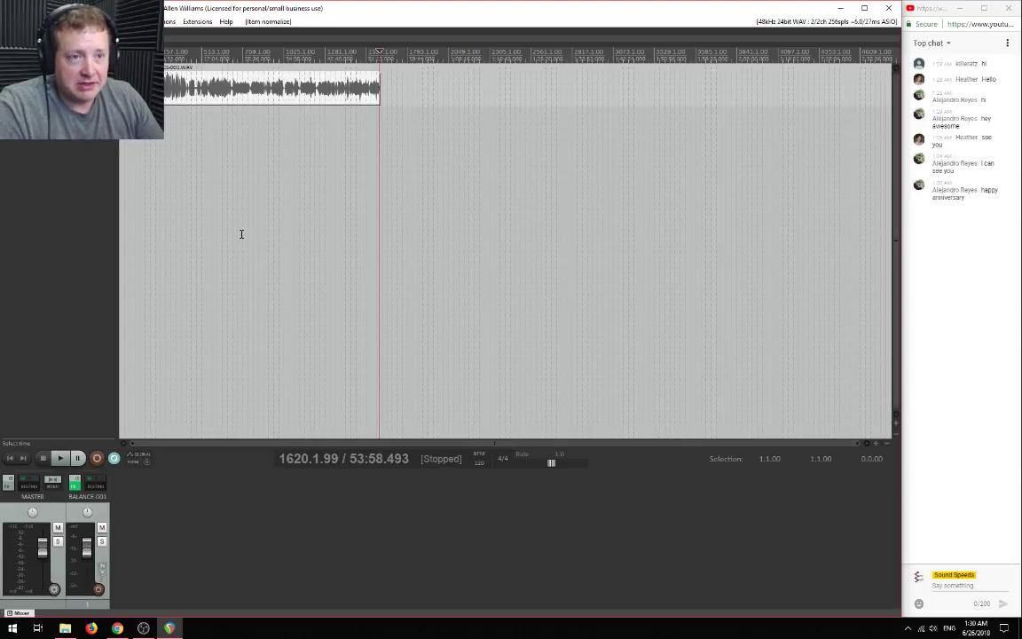
pyautogui.click(222, 158)
pyautogui.scroll(4, 312, 196)
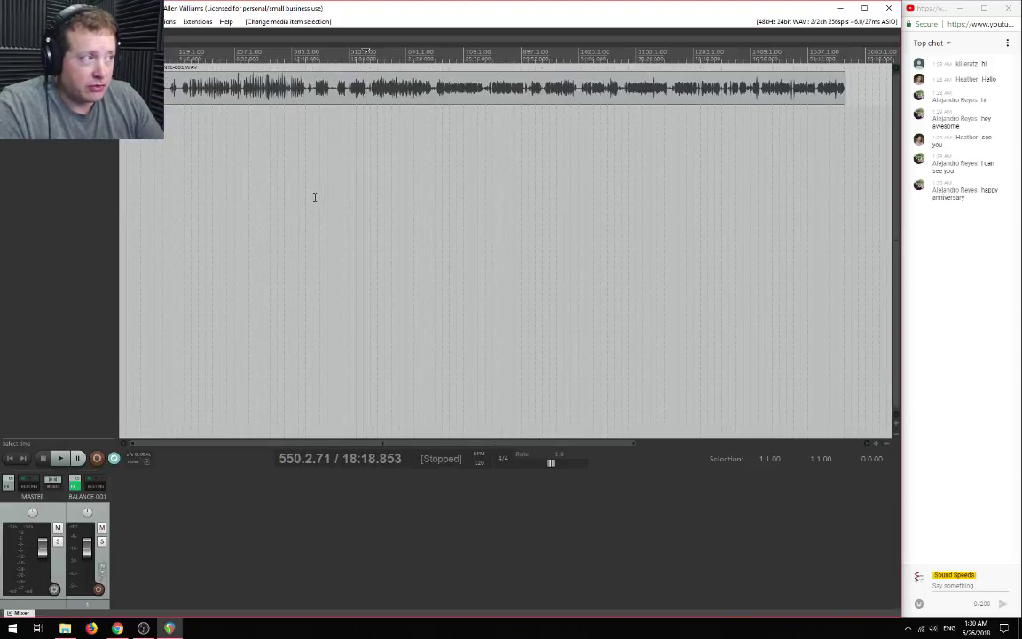
pyautogui.click(354, 96)
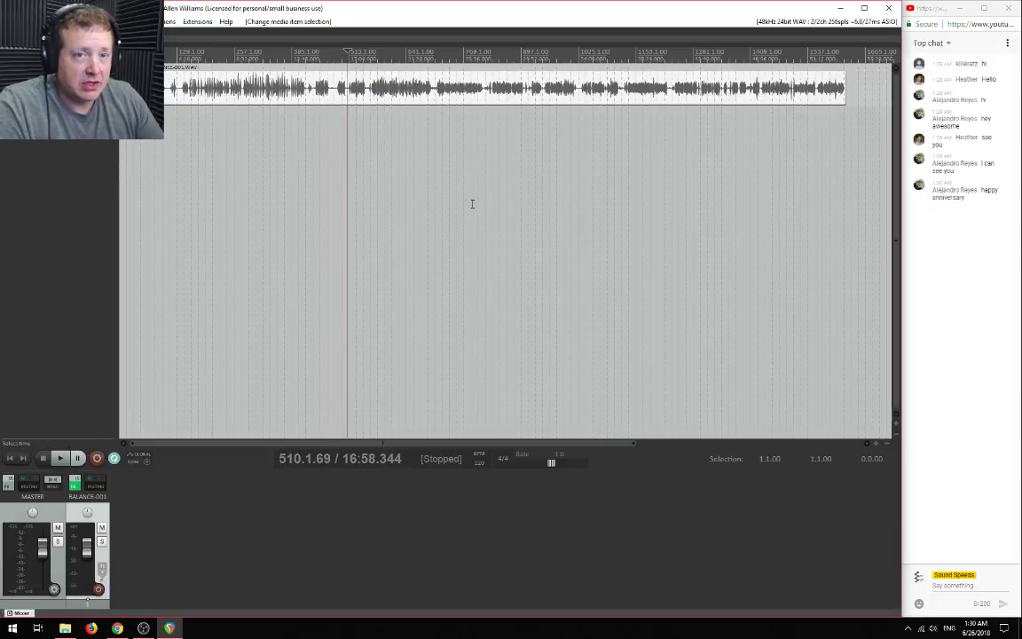
pyautogui.moveTo(214, 85); pyautogui.dragTo(207, 85)
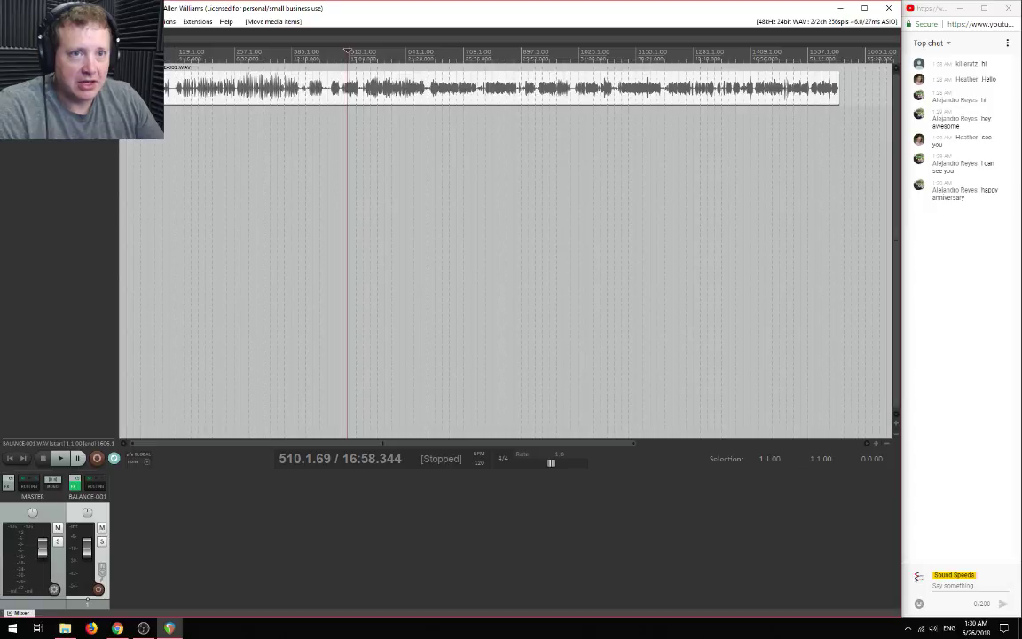
# Play the recording from its start and make a time selection over a quiet stretch from about 5.4.24 to 7.3.55
pyautogui.press('Home')
pyautogui.scroll(10, 198, 208)
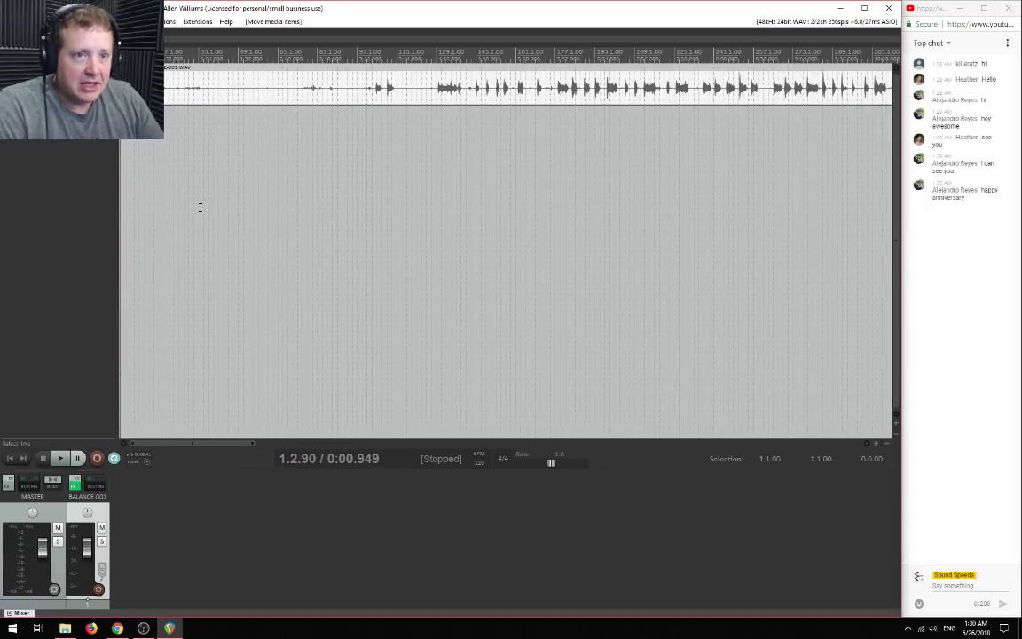
pyautogui.scroll(3, 292, 151)
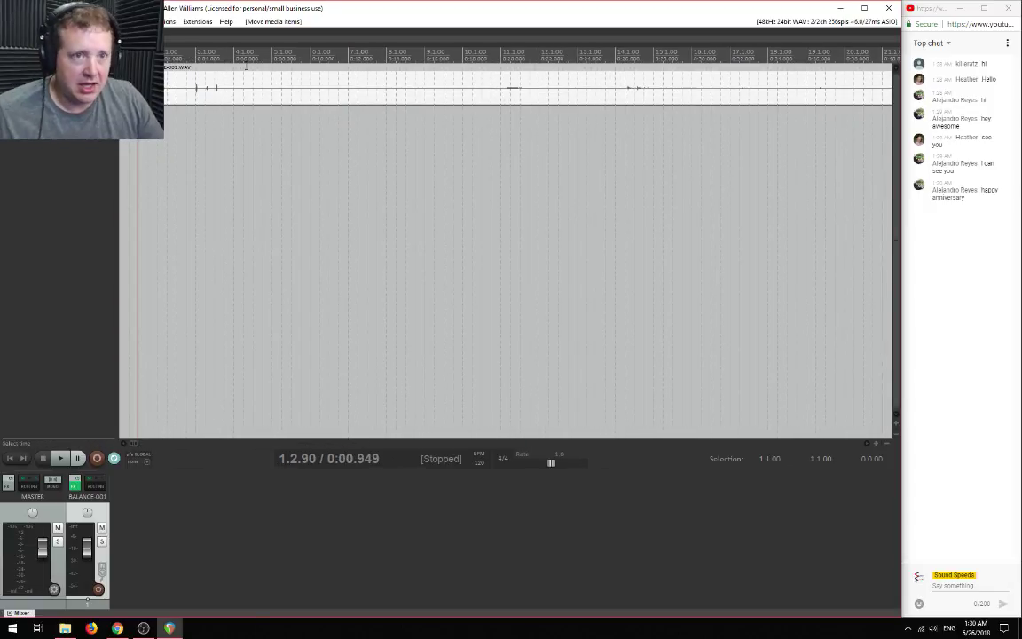
pyautogui.press('space')
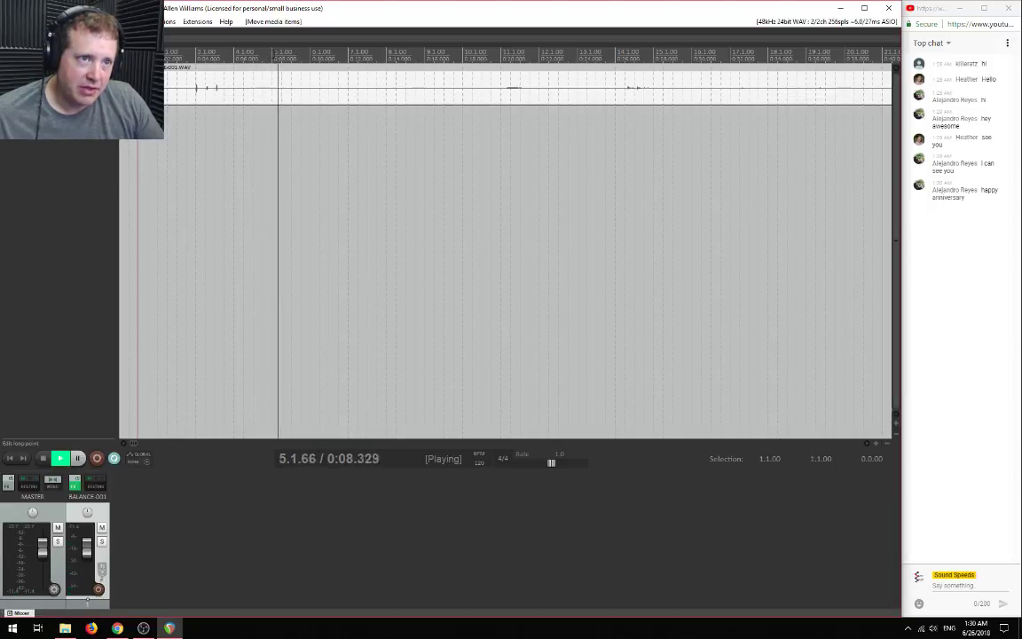
pyautogui.moveTo(305, 61); pyautogui.dragTo(373, 62)
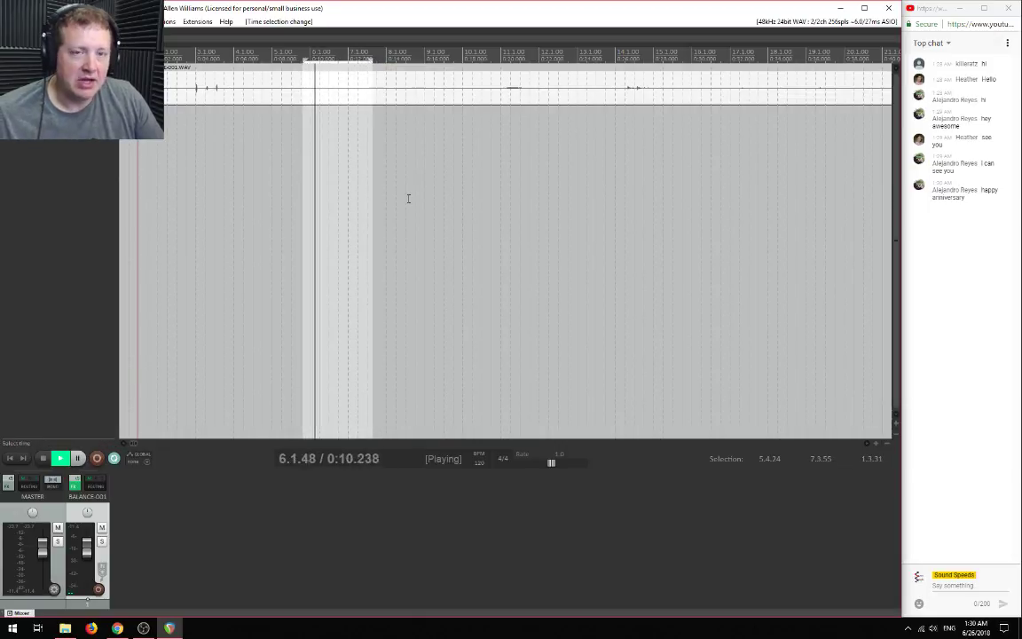
# Enable ReaFir in the track's FX chain in Subtract mode, capture the noise profile and turn off automatic profile building
pyautogui.click(81, 85)
pyautogui.click(25, 65)
pyautogui.moveTo(229, 42); pyautogui.dragTo(431, 181)
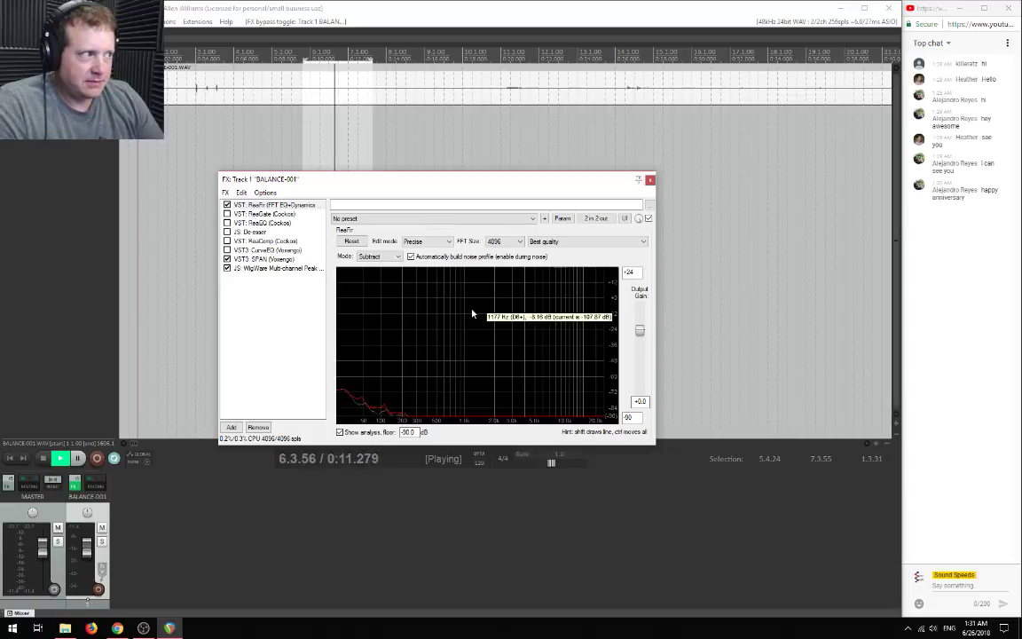
pyautogui.click(410, 257)
# Extend the time selection to the whole audio item, listen briefly to the noise reduction and stop playback
pyautogui.click(418, 104)
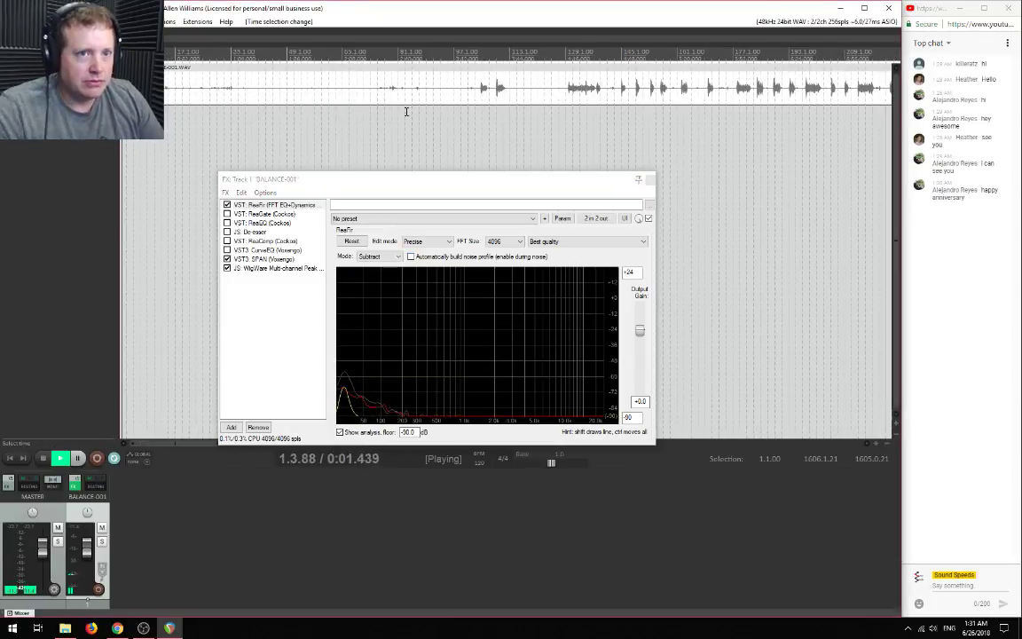
pyautogui.click(403, 410)
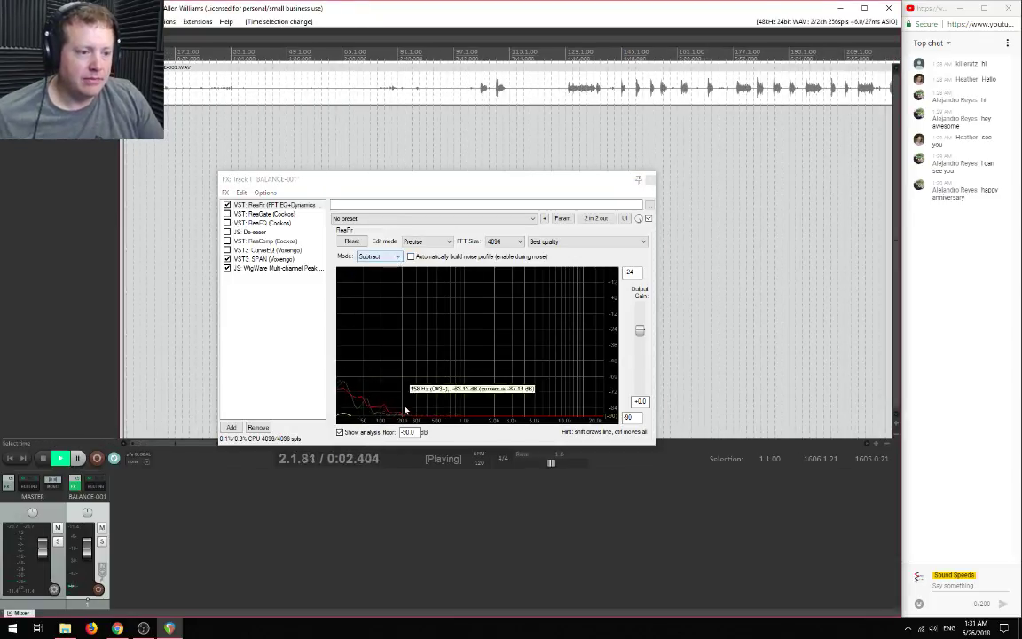
pyautogui.press('space')
pyautogui.click(259, 151)
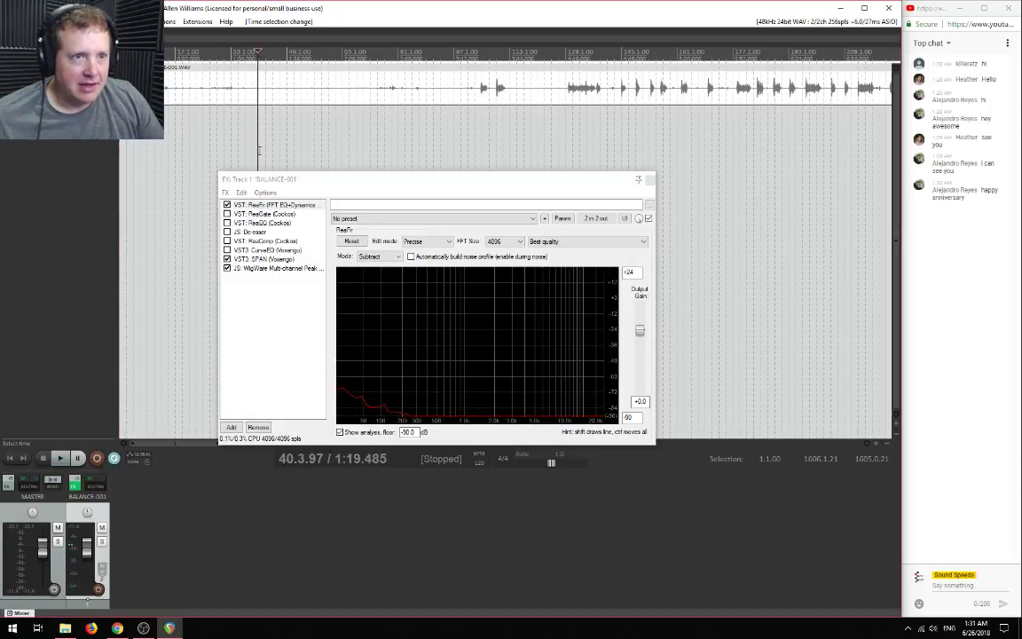
# Enable ReaGate on the track and set its threshold to -60 dB
pyautogui.click(227, 214)
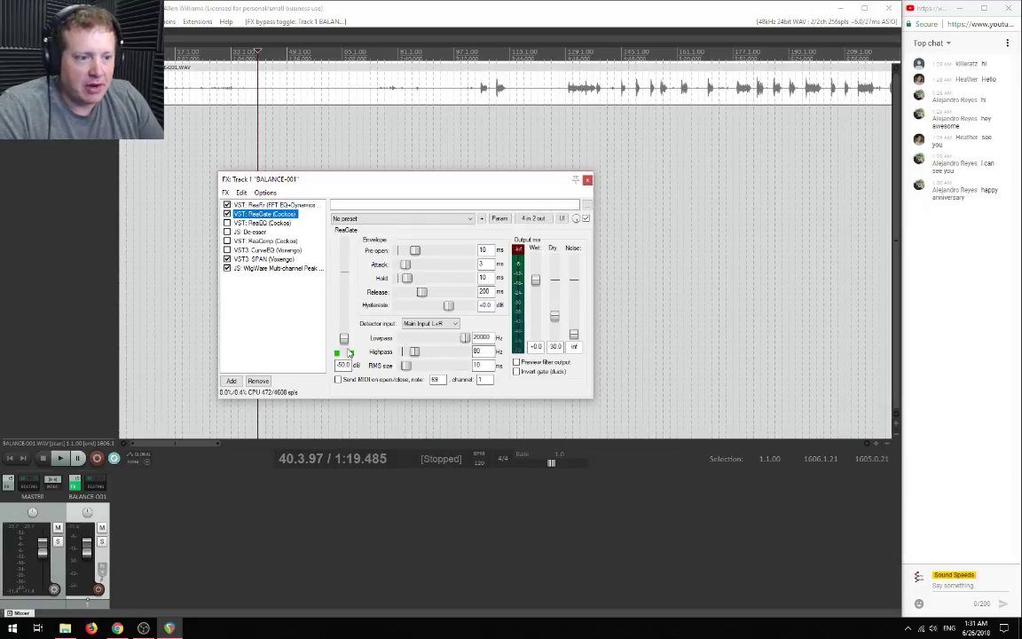
pyautogui.click(343, 366)
pyautogui.press('BackSpace')
pyautogui.write('6')
pyautogui.press('Return')
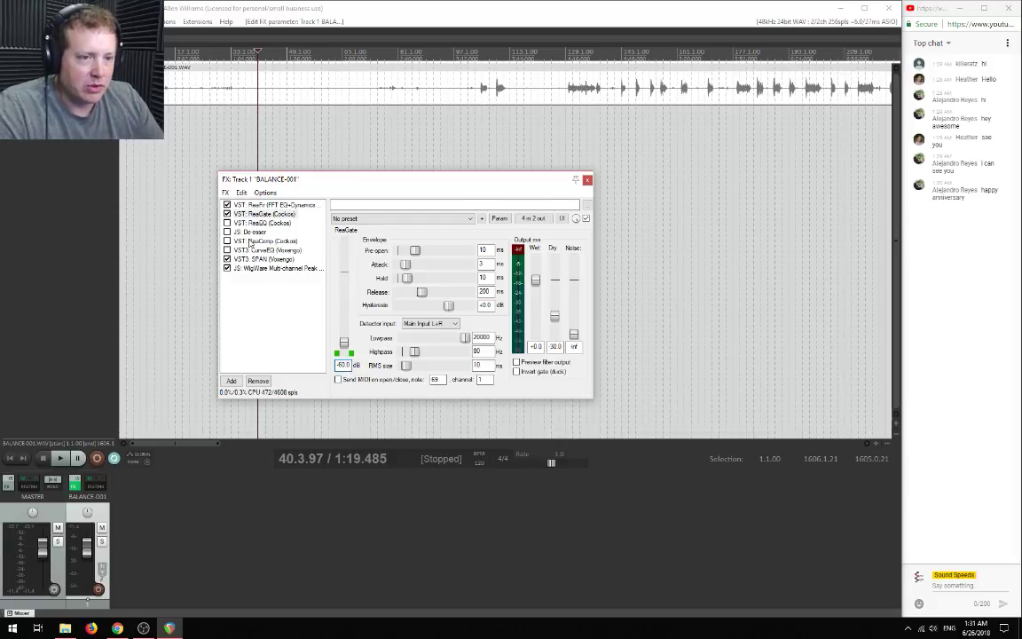
# Enable ReaEQ, the De-esser and ReaComp on the track and close its FX chain
pyautogui.click(227, 223)
pyautogui.click(227, 241)
pyautogui.click(227, 250)
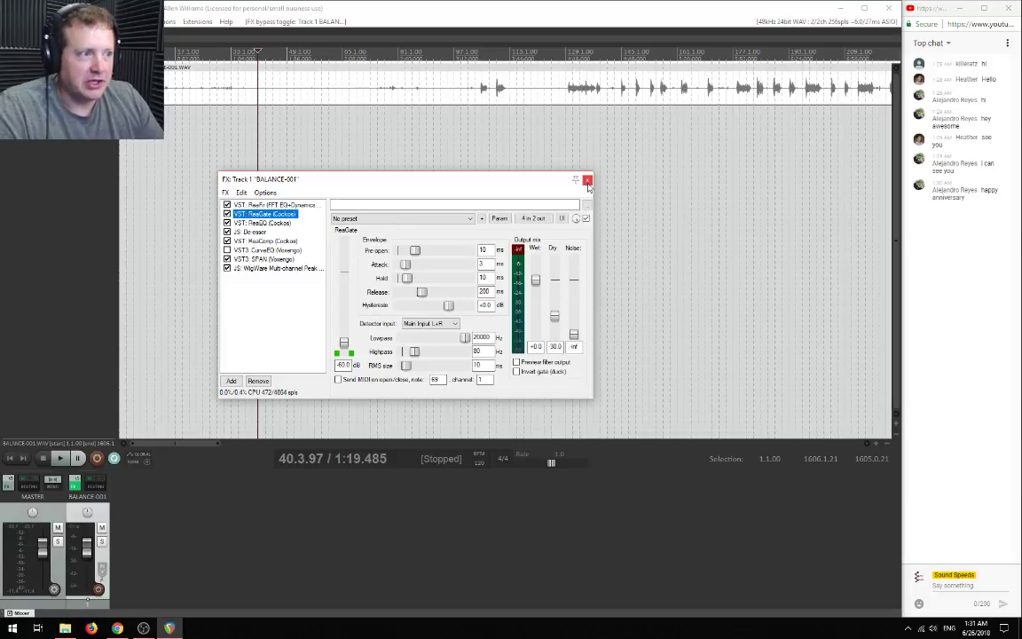
pyautogui.click(586, 180)
# Return the edit cursor to the project start and choose D:\Balance as the render's output directory
pyautogui.scroll(-6, 511, 160)
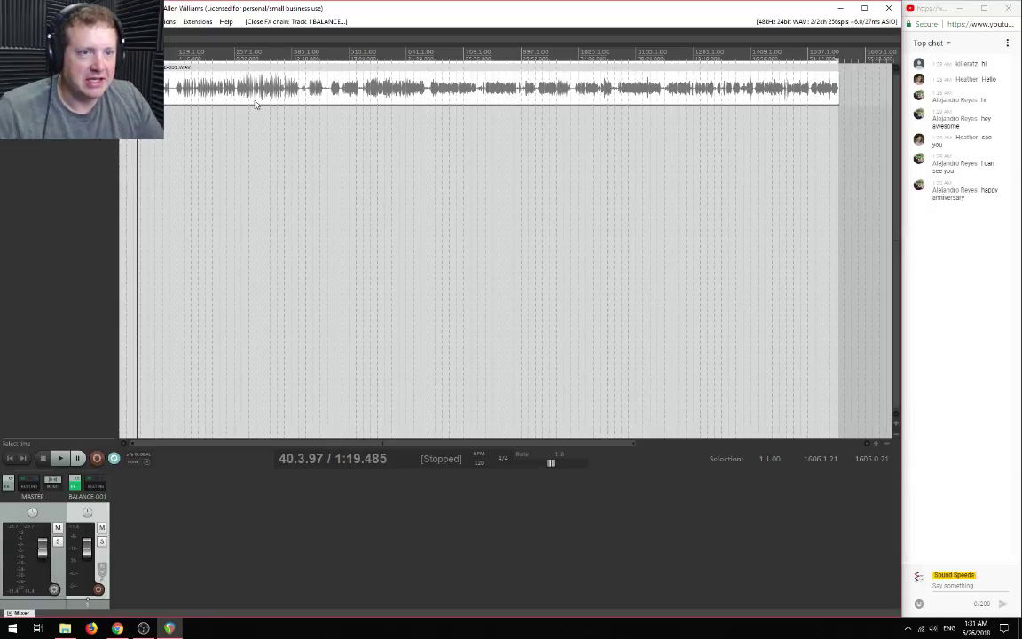
pyautogui.click(122, 399)
pyautogui.click(11, 21)
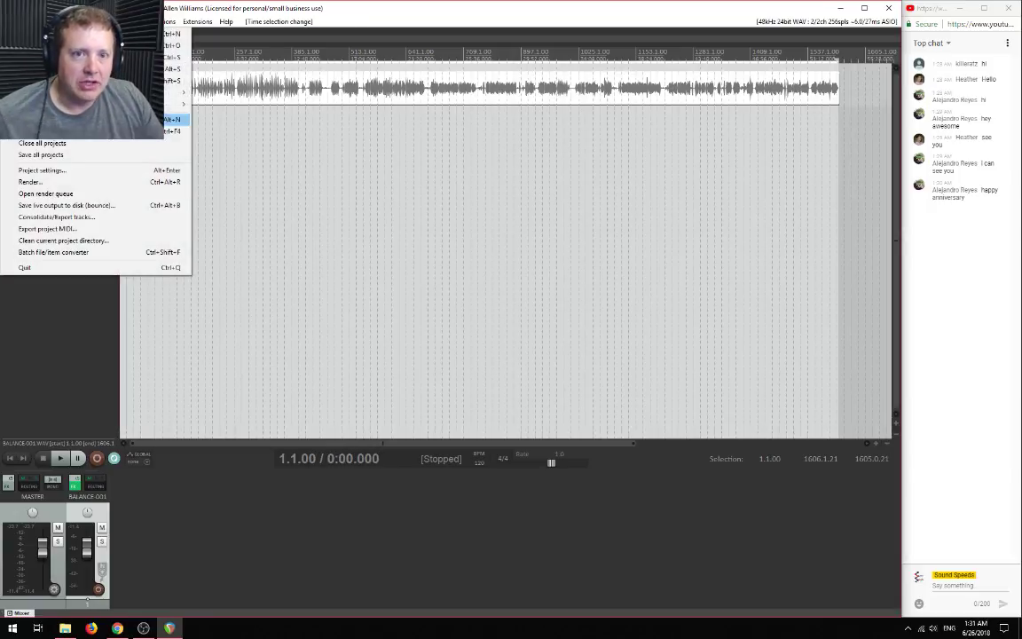
pyautogui.click(31, 180)
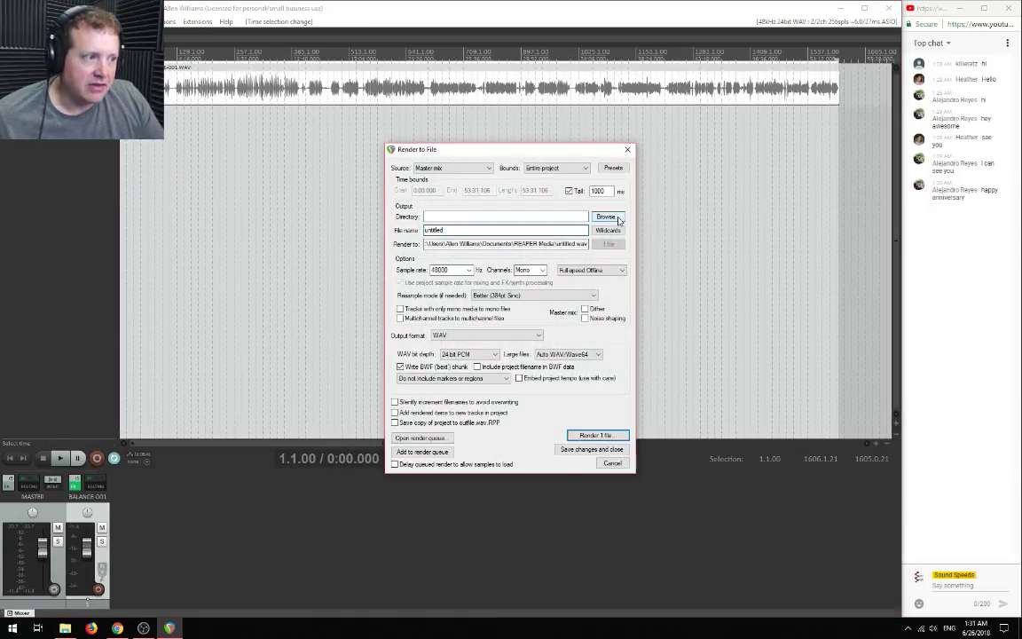
pyautogui.click(605, 216)
pyautogui.click(637, 229)
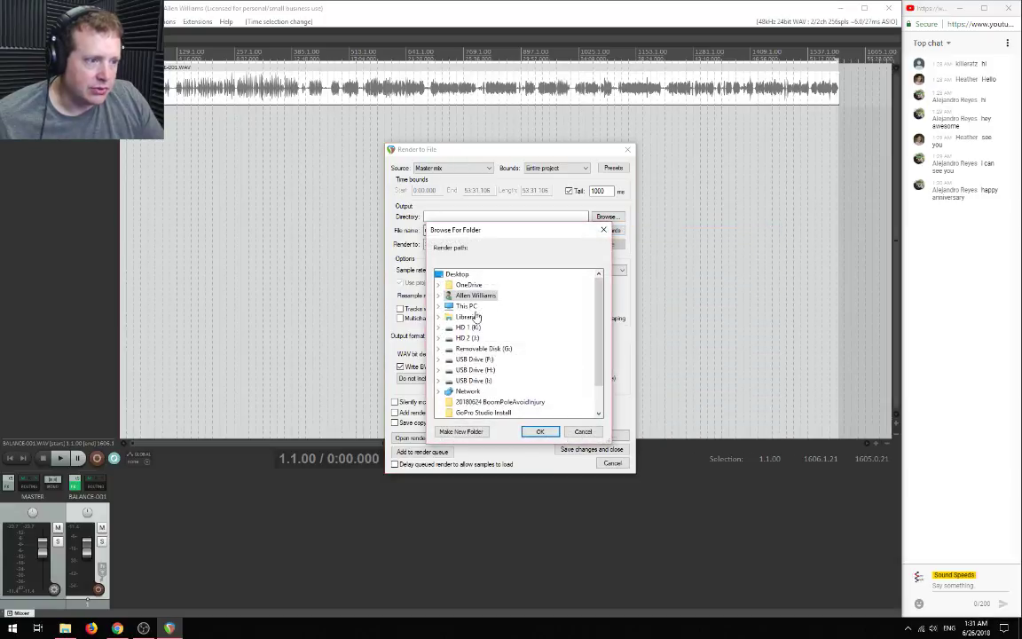
pyautogui.click(439, 305)
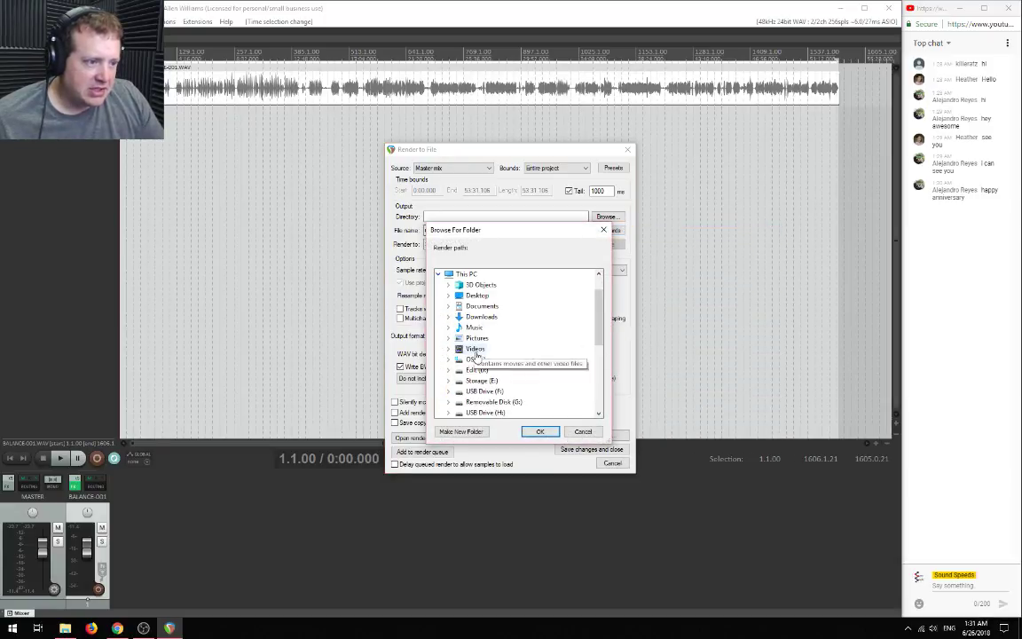
pyautogui.doubleClick(476, 369)
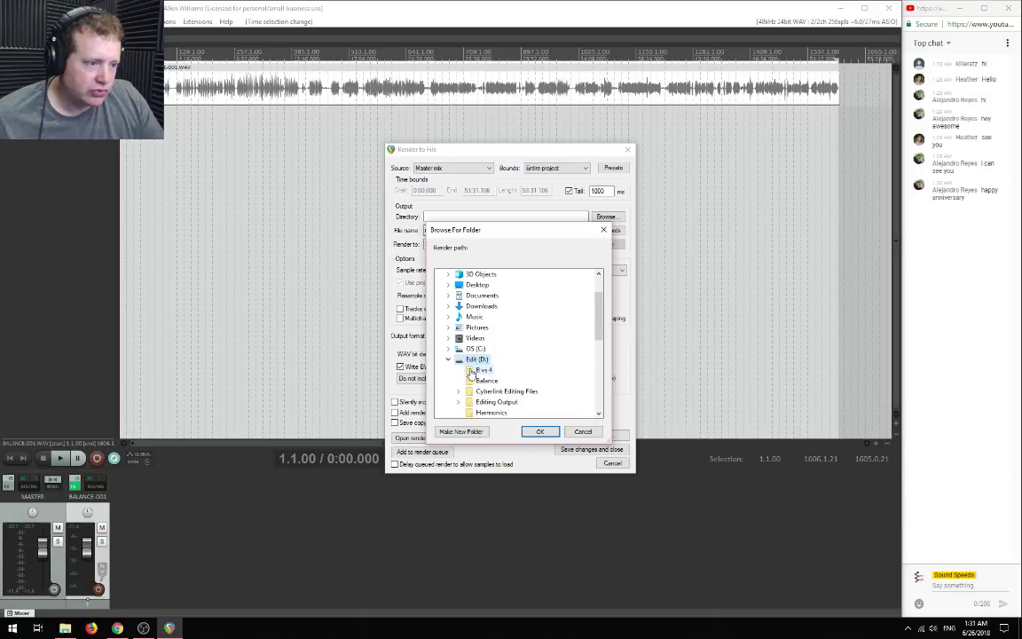
pyautogui.click(486, 379)
pyautogui.click(540, 431)
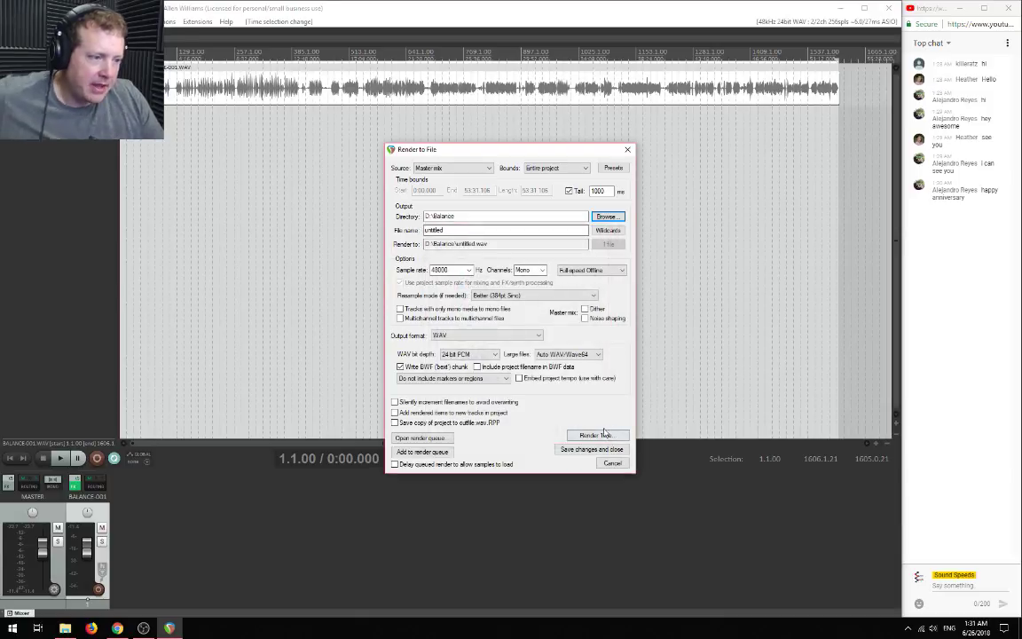
# Name the output file Balance, render it as WAV and dismiss the finished render report
pyautogui.doubleClick(462, 230)
pyautogui.write('Balance')
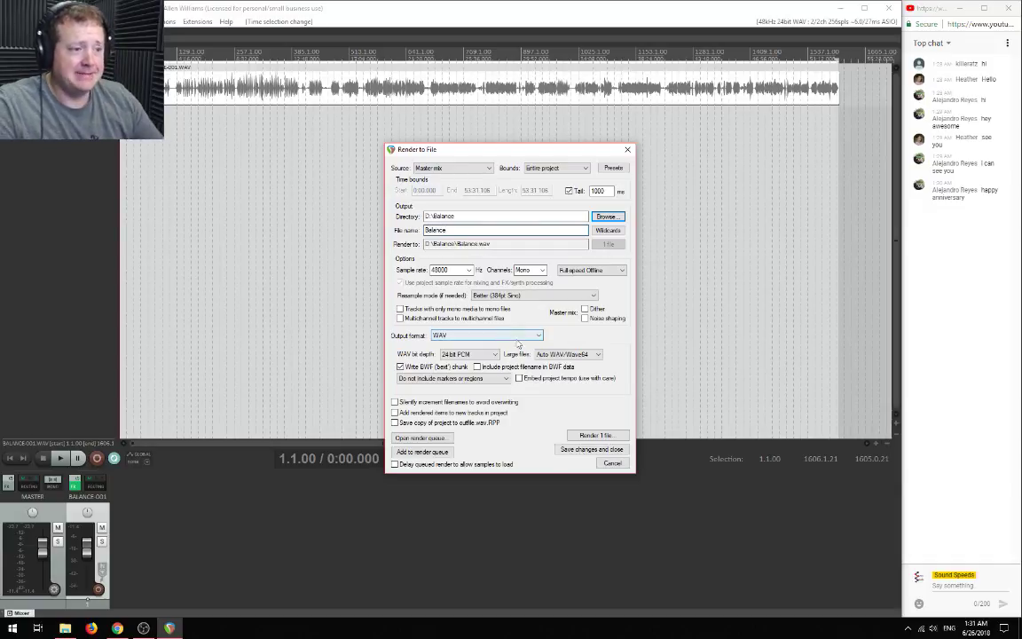
pyautogui.click(595, 435)
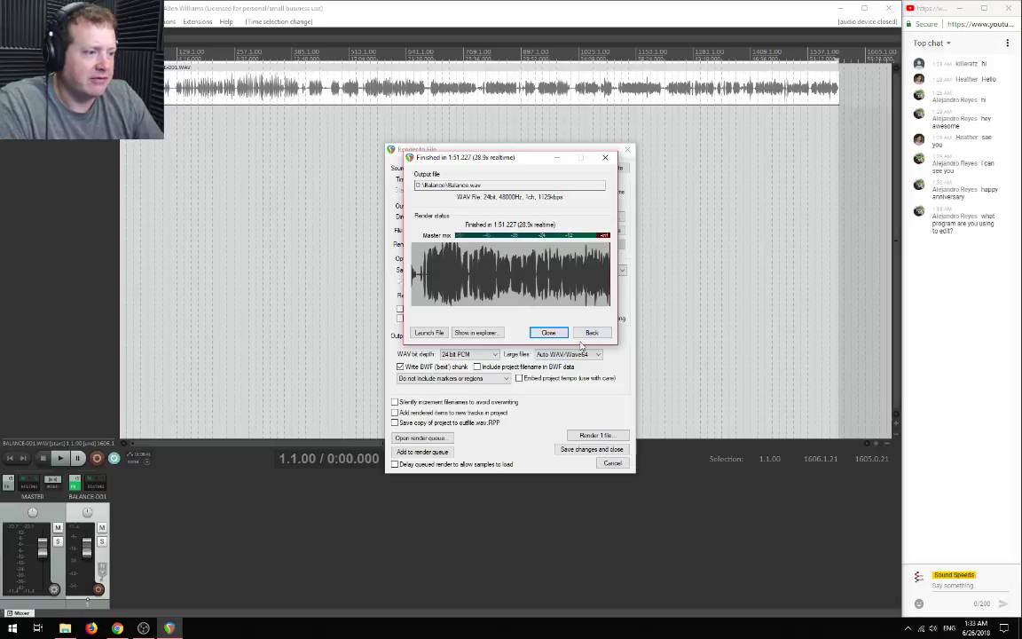
pyautogui.click(548, 332)
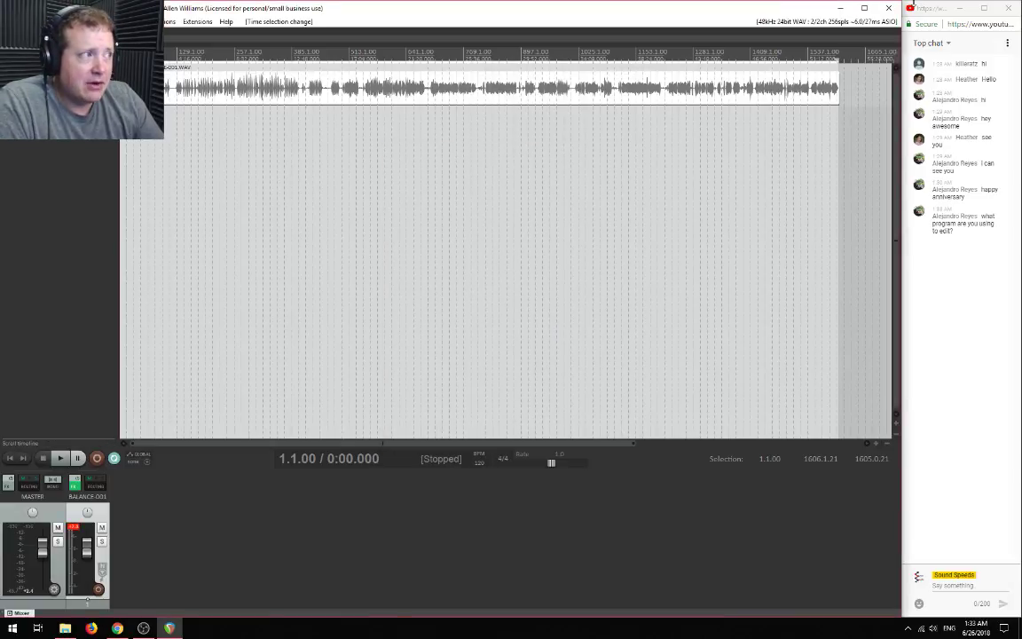
# Close REAPER without saving the project and launch CyberLink AudioDirector and PowerDirector
pyautogui.click(888, 8)
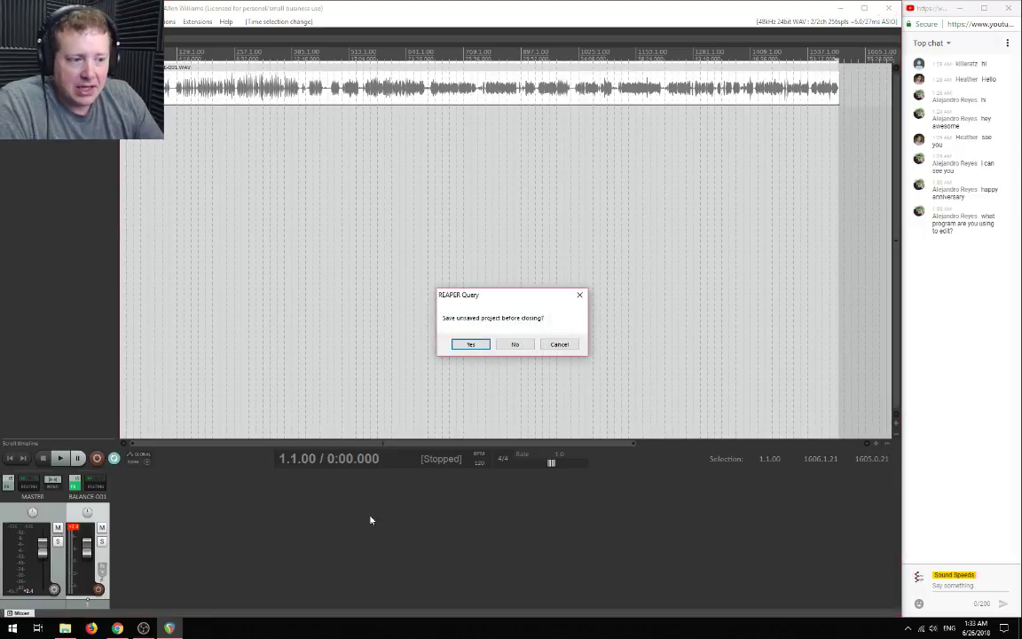
pyautogui.click(514, 345)
pyautogui.press('super')
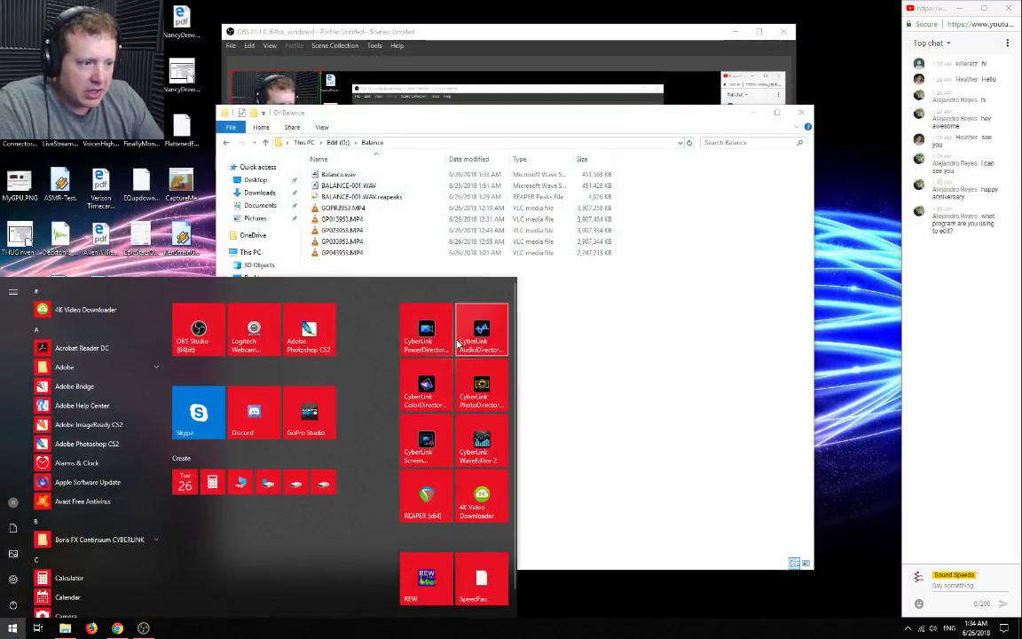
pyautogui.click(458, 344)
pyautogui.press('super')
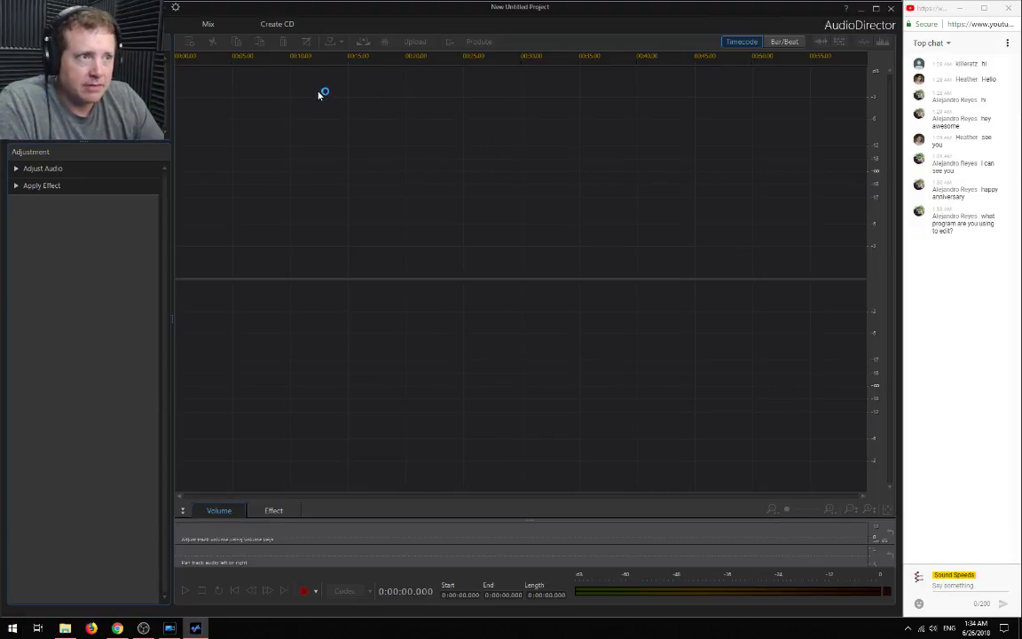
# Import the rendered Balance.wav from D:\Balance into AudioDirector
pyautogui.click(19, 42)
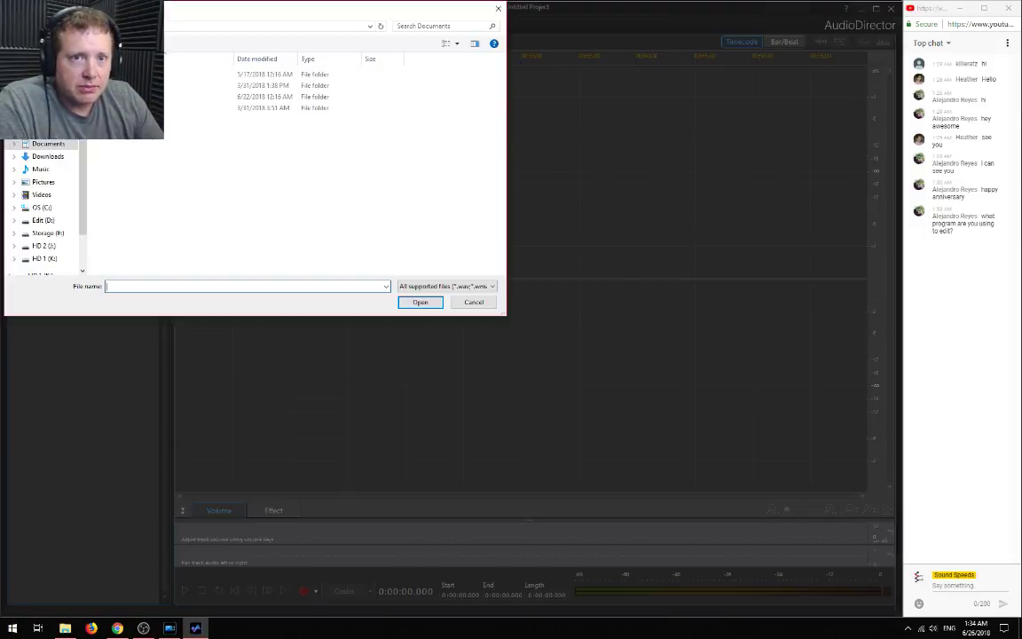
pyautogui.click(46, 221)
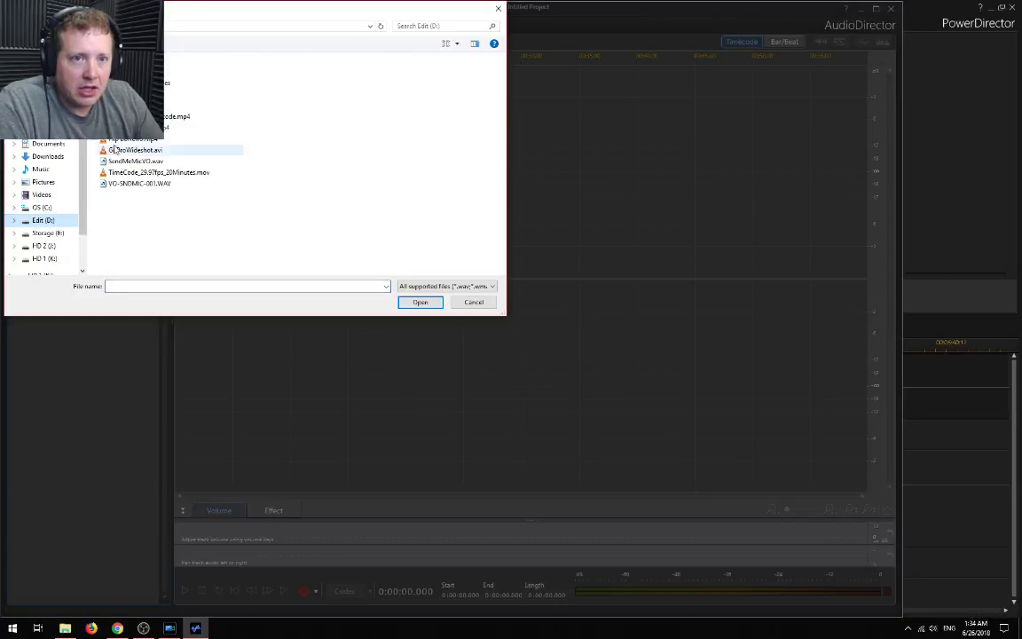
pyautogui.doubleClick(199, 75)
pyautogui.doubleClick(183, 89)
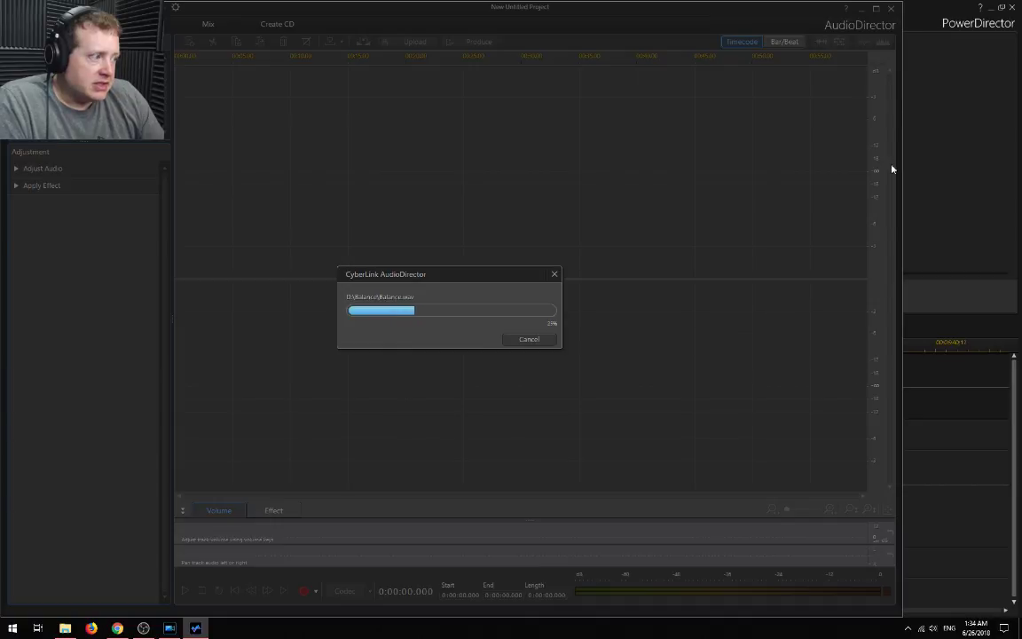
# Show the live-stream chat window, then run Clipping Removal on the whole imported recording at High quality
pyautogui.click(117, 628)
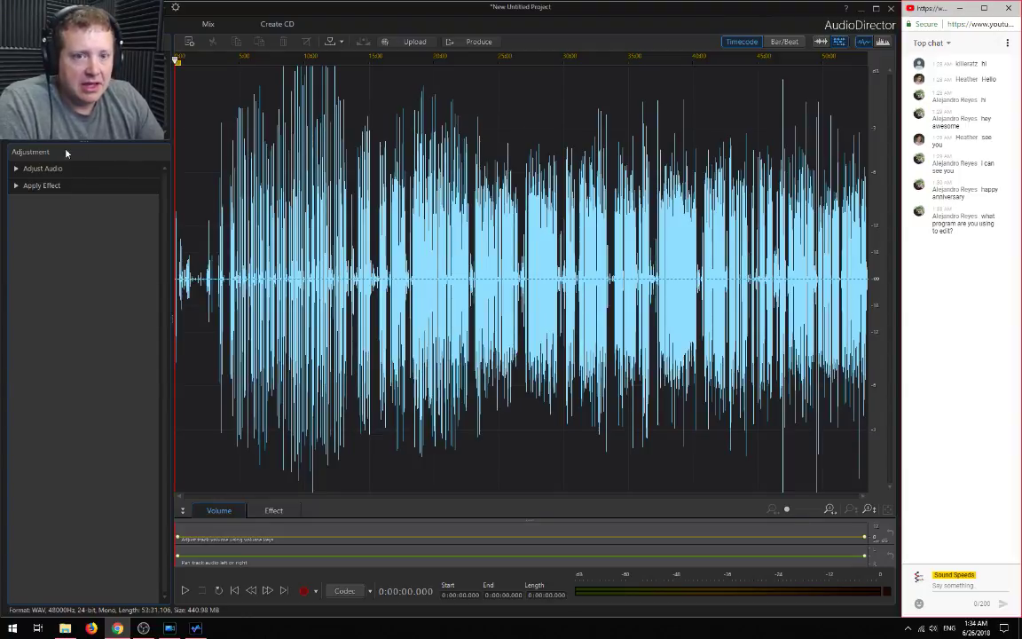
pyautogui.click(146, 23)
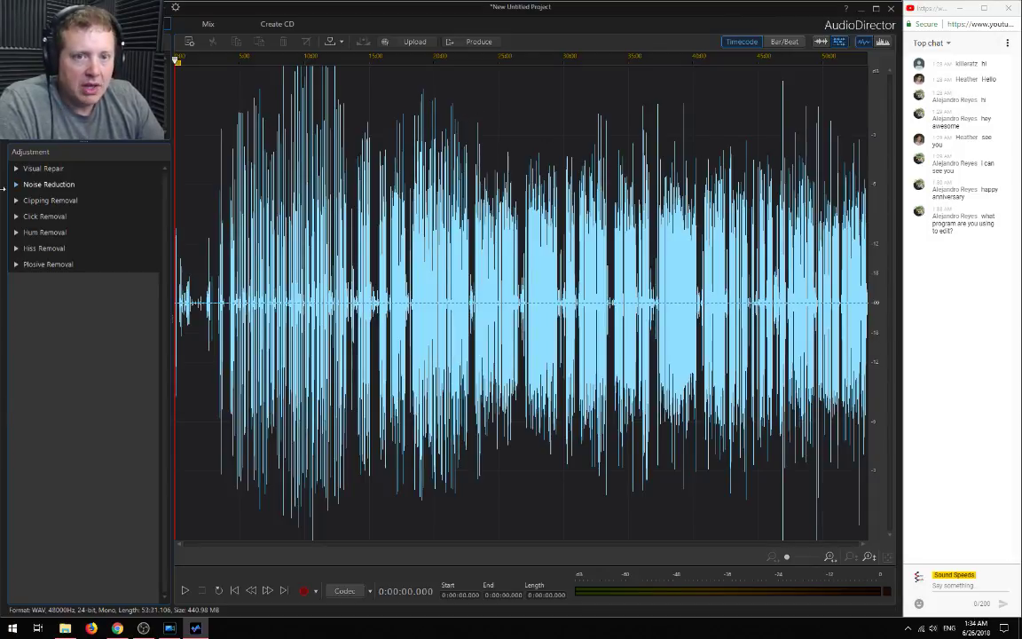
pyautogui.click(27, 199)
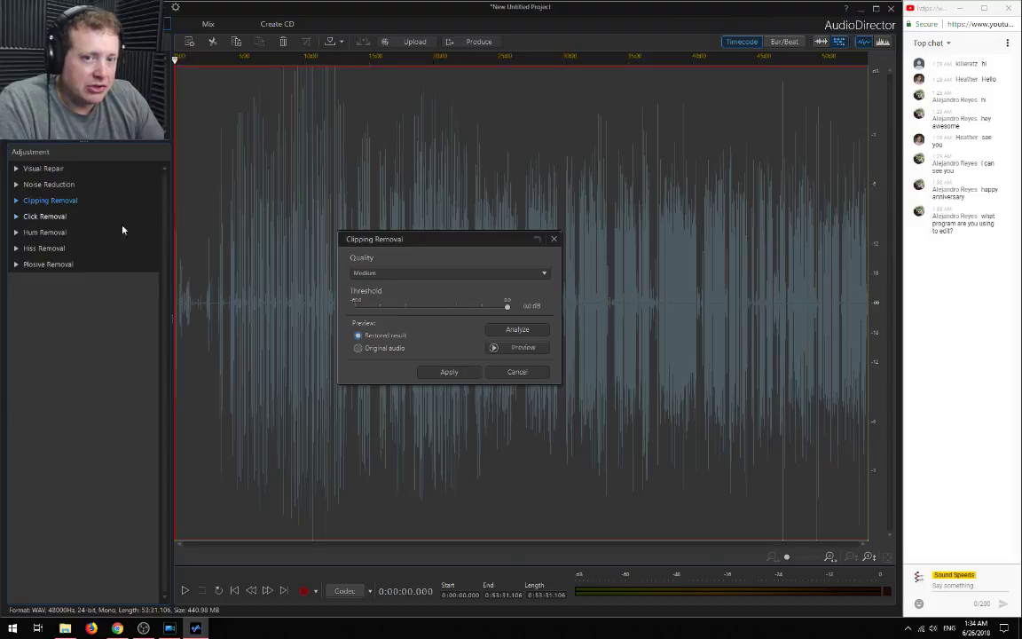
pyautogui.click(383, 272)
pyautogui.click(389, 293)
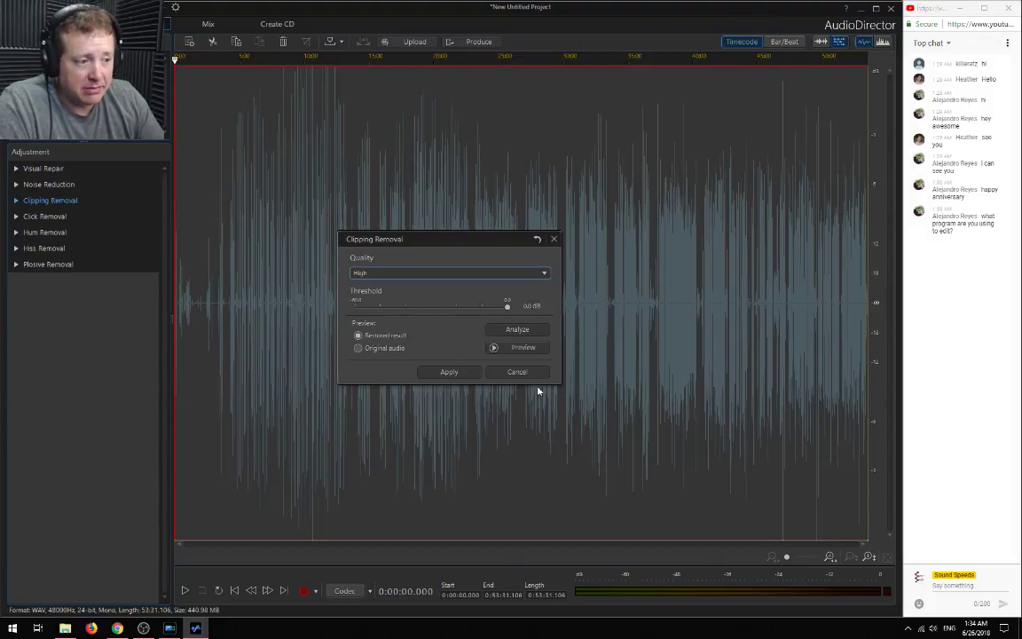
pyautogui.click(446, 372)
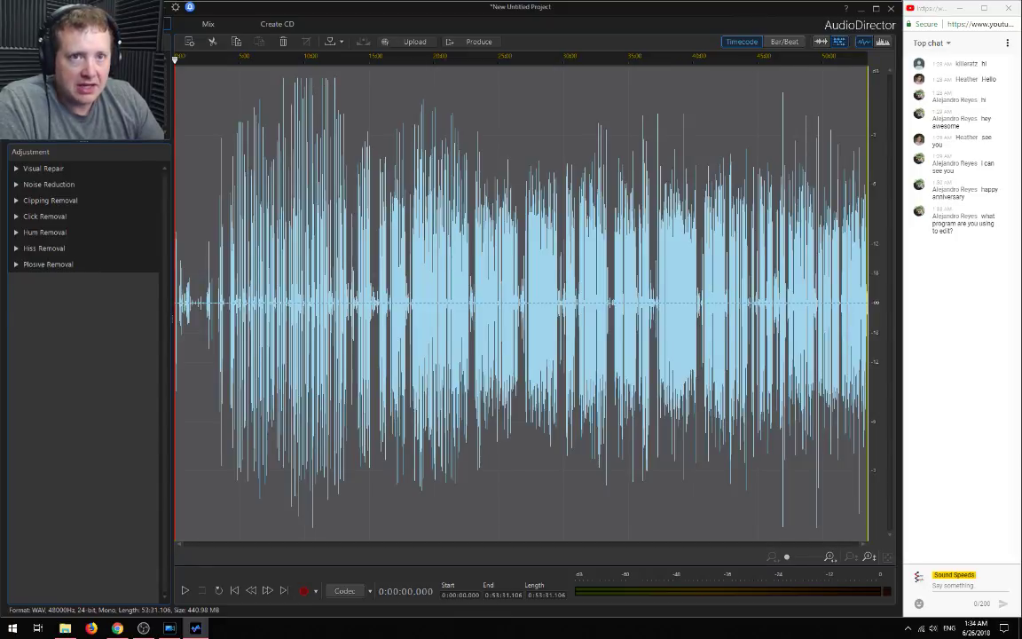
# Add the Dynamic Range Control effect to the full recording and place the playhead on the loud section at about 0:10:28
pyautogui.click(16, 170)
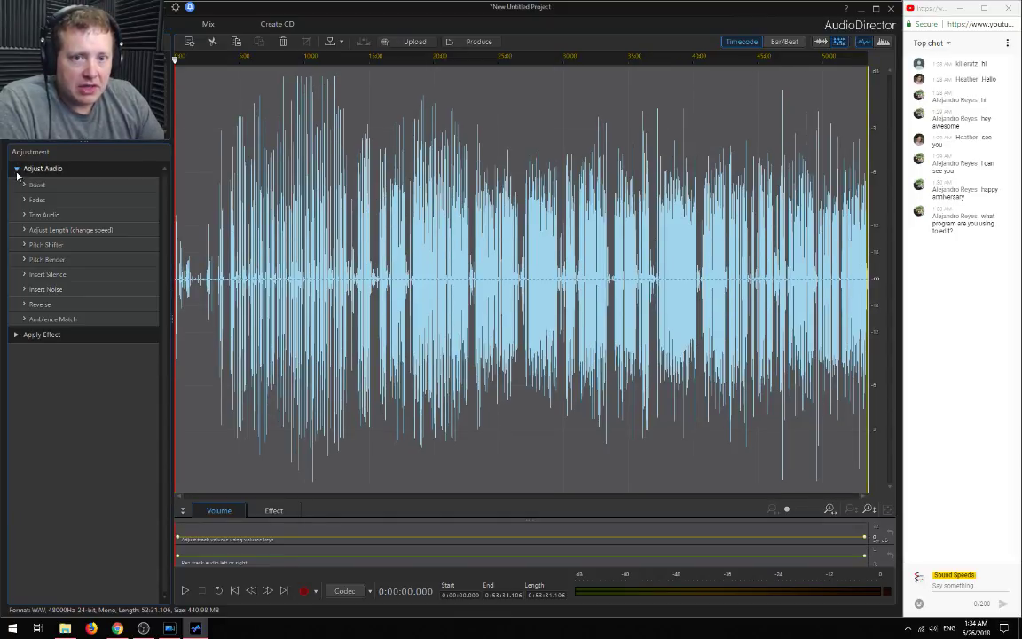
pyautogui.click(16, 168)
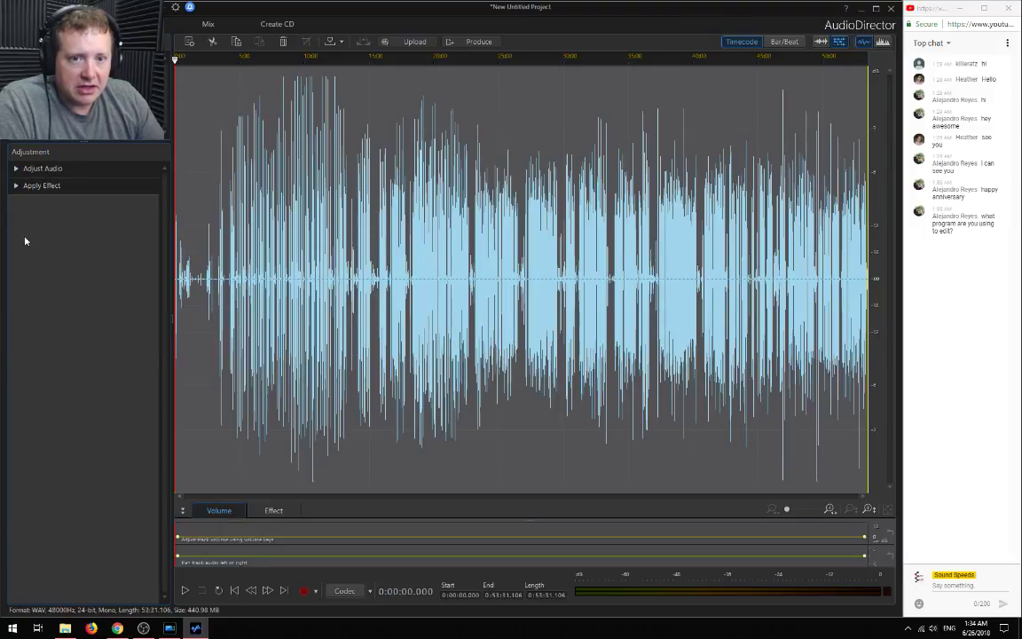
pyautogui.click(16, 186)
pyautogui.moveTo(44, 202); pyautogui.dragTo(195, 258)
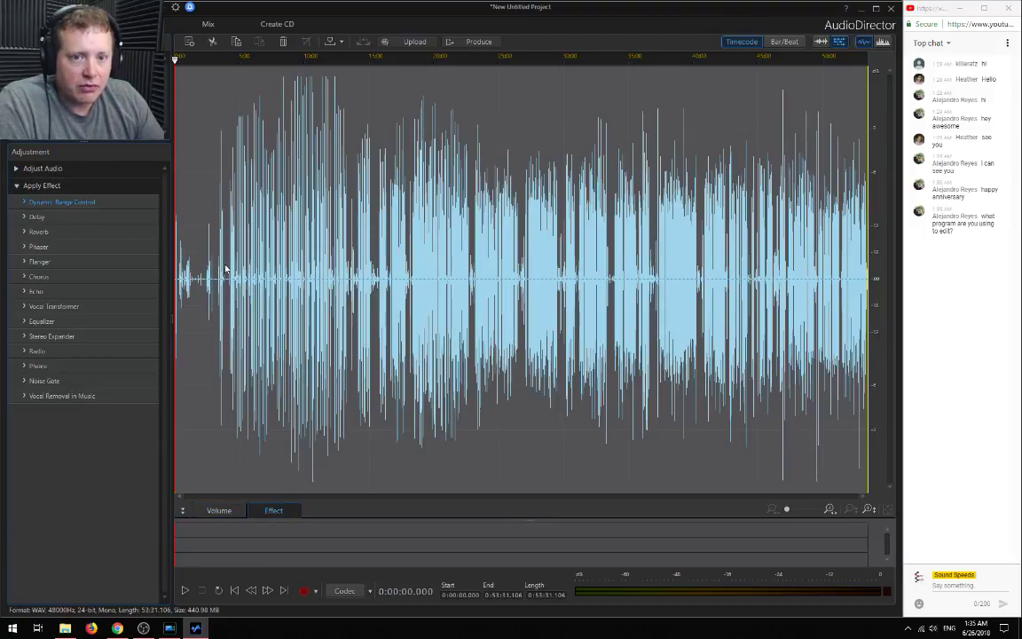
pyautogui.click(471, 167)
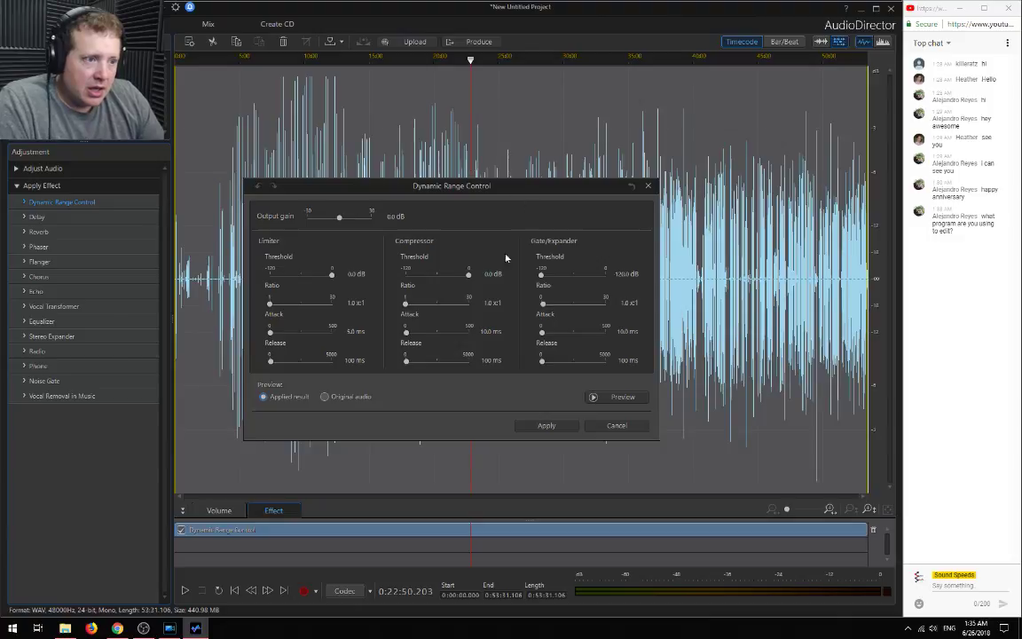
pyautogui.click(315, 60)
pyautogui.scroll(2, 358, 135)
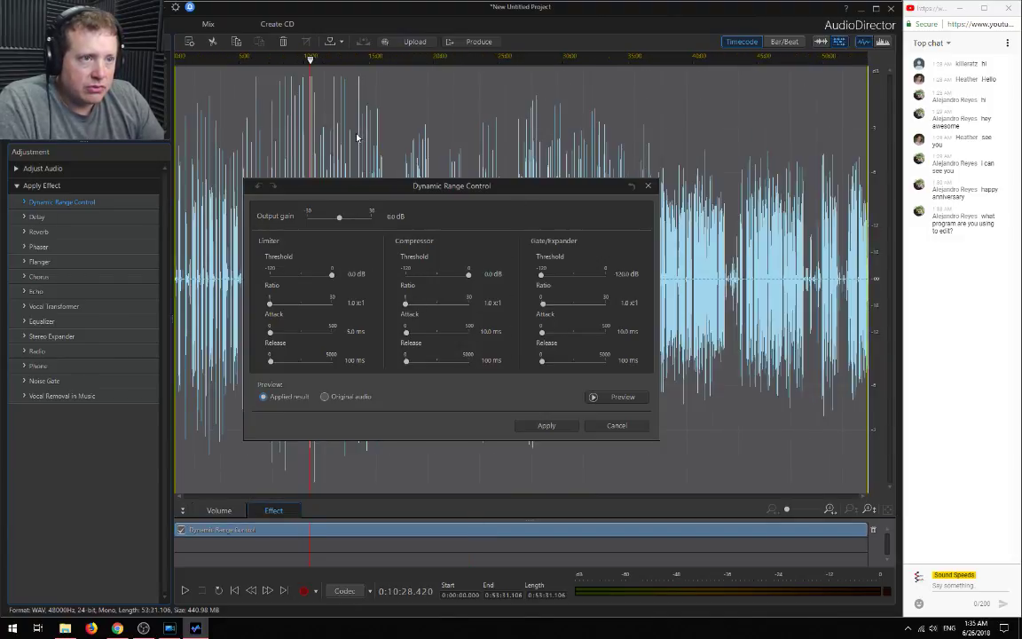
pyautogui.scroll(-2, 358, 137)
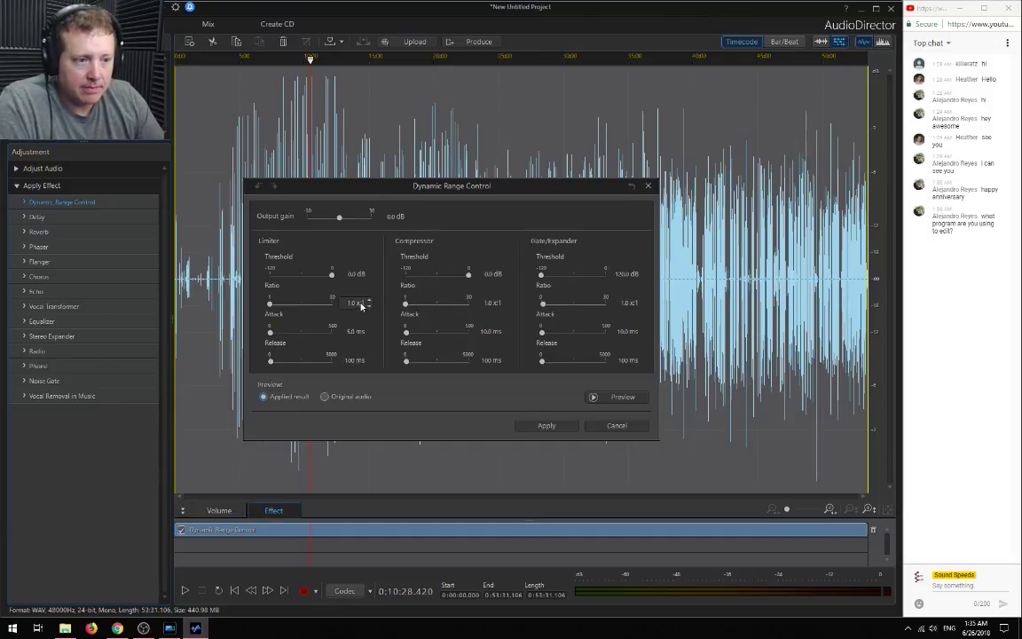
# Set the limiter's ratio to 2.5:1, try lower limiter thresholds and return the limiter threshold to 0.0 dB
pyautogui.moveTo(270, 303); pyautogui.dragTo(271, 305)
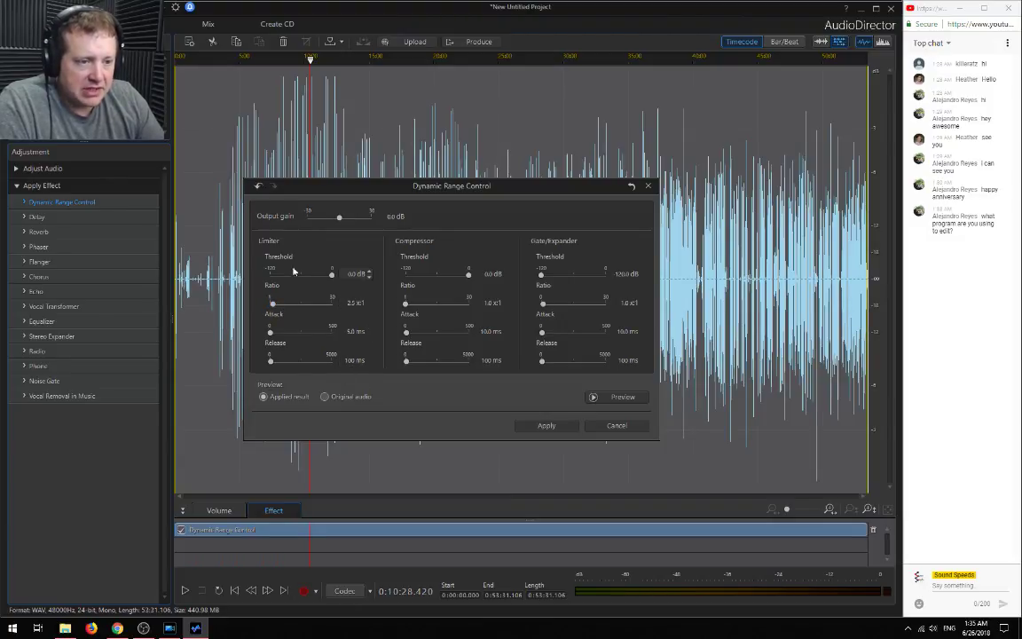
pyautogui.scroll(-2, 332, 280)
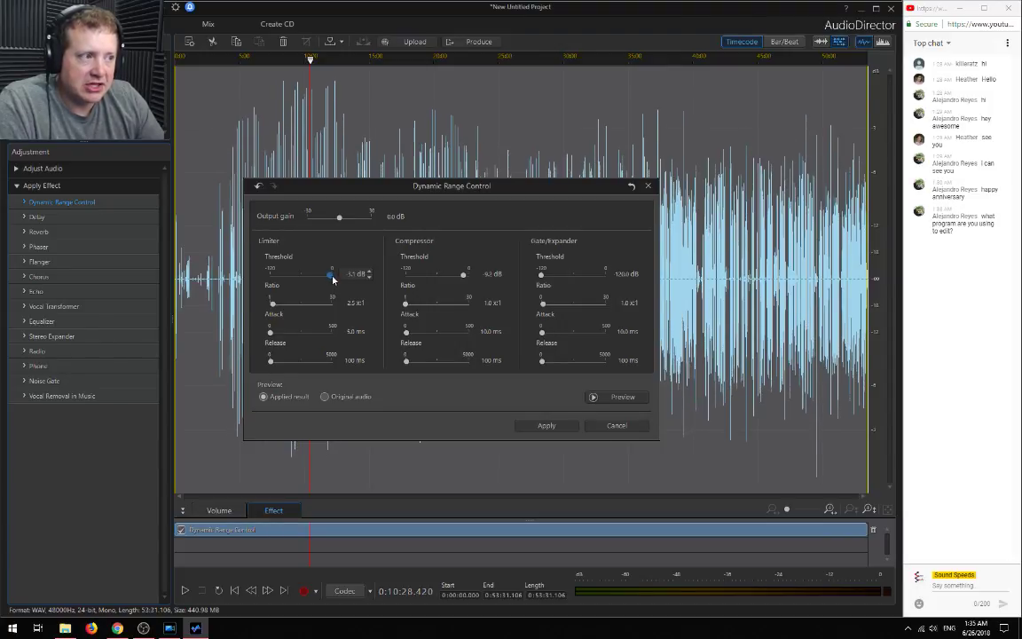
pyautogui.moveTo(330, 278); pyautogui.dragTo(390, 284)
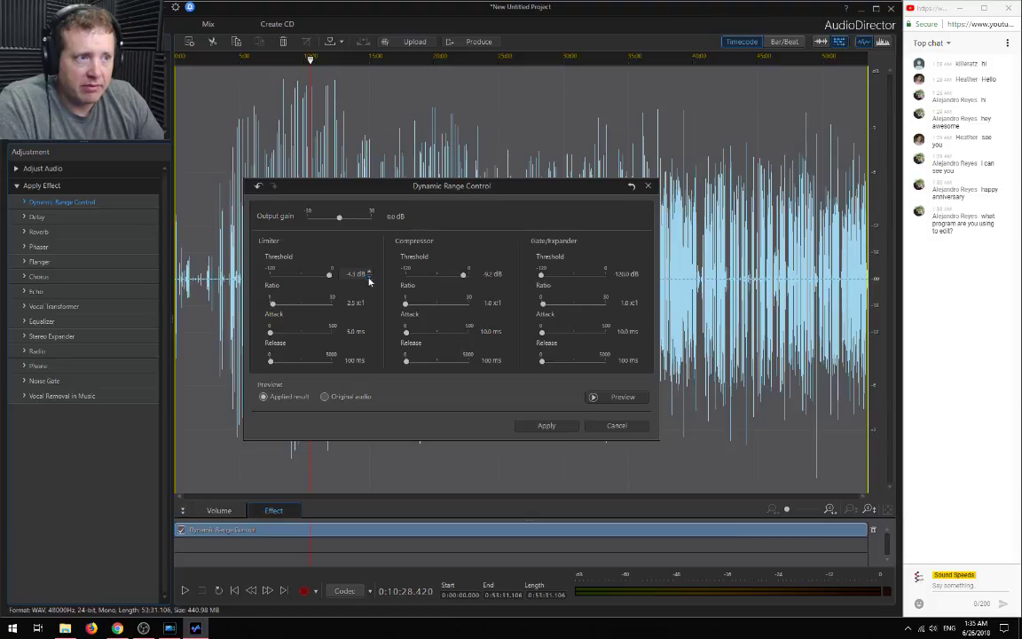
pyautogui.moveTo(330, 275); pyautogui.dragTo(338, 276)
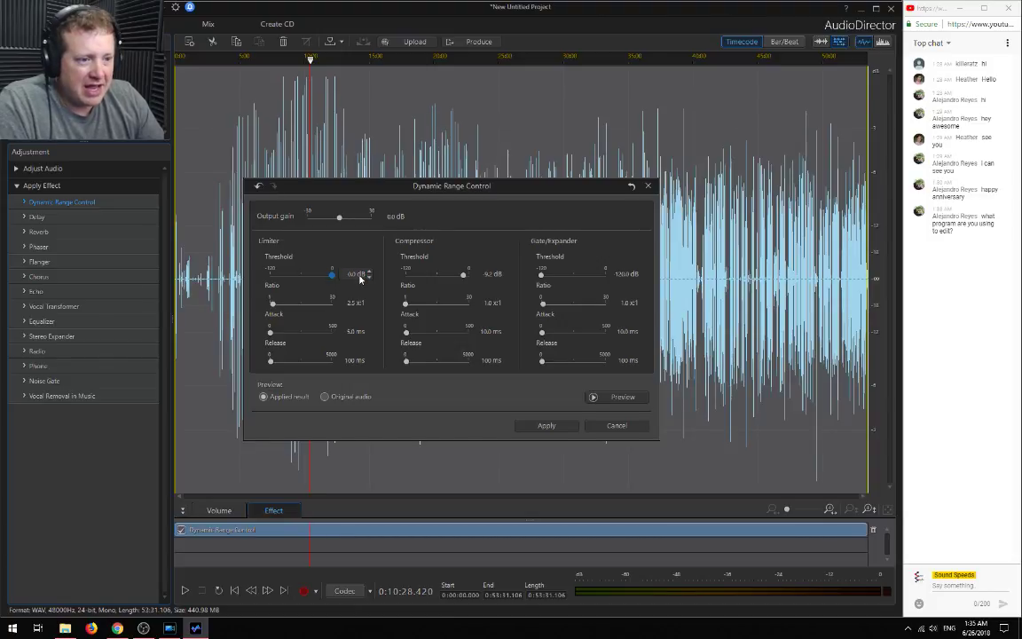
# Set the compressor's threshold to 0 dB and its ratio to 2.5:1
pyautogui.click(486, 274)
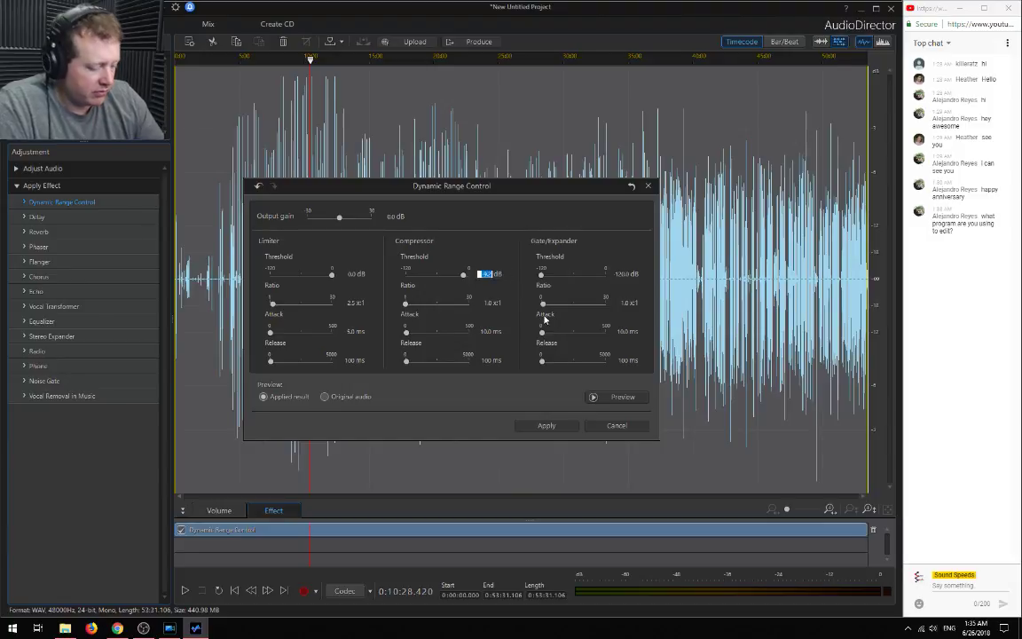
pyautogui.write('0')
pyautogui.press('Return')
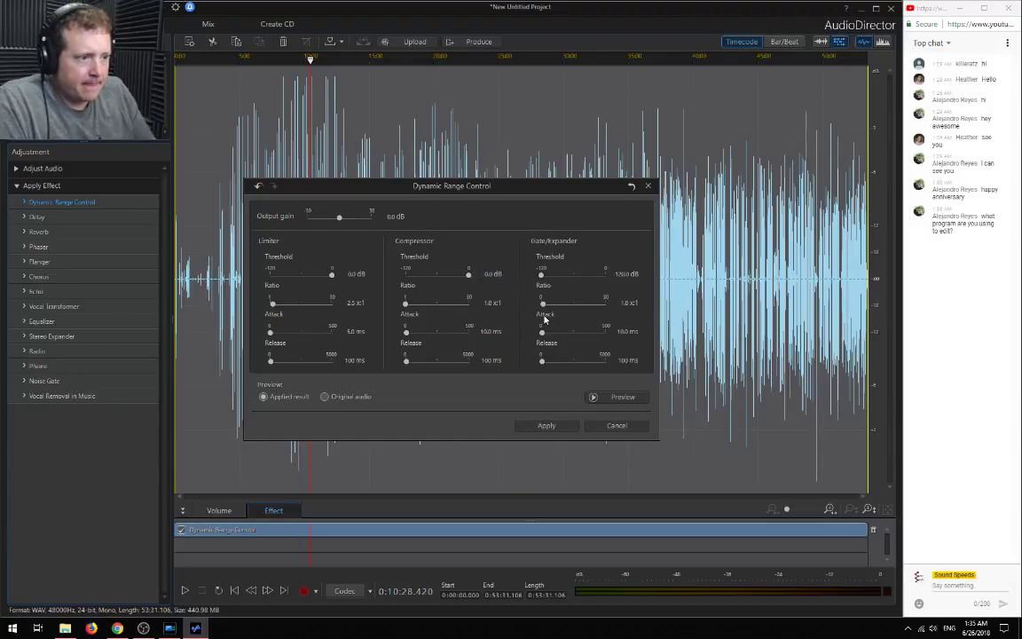
pyautogui.click(487, 303)
pyautogui.write('3.5')
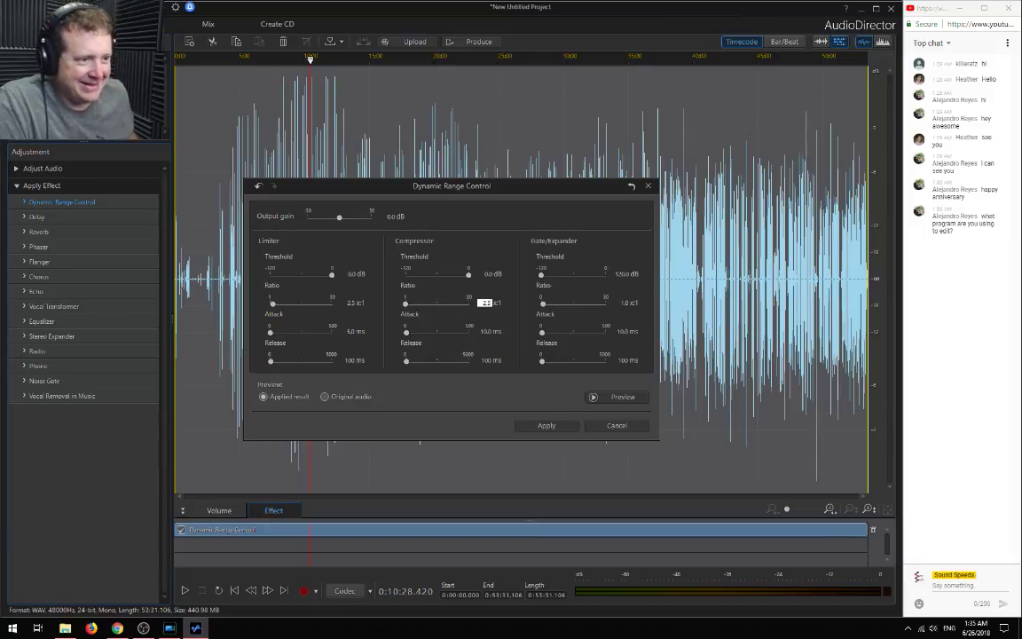
pyautogui.press('Return')
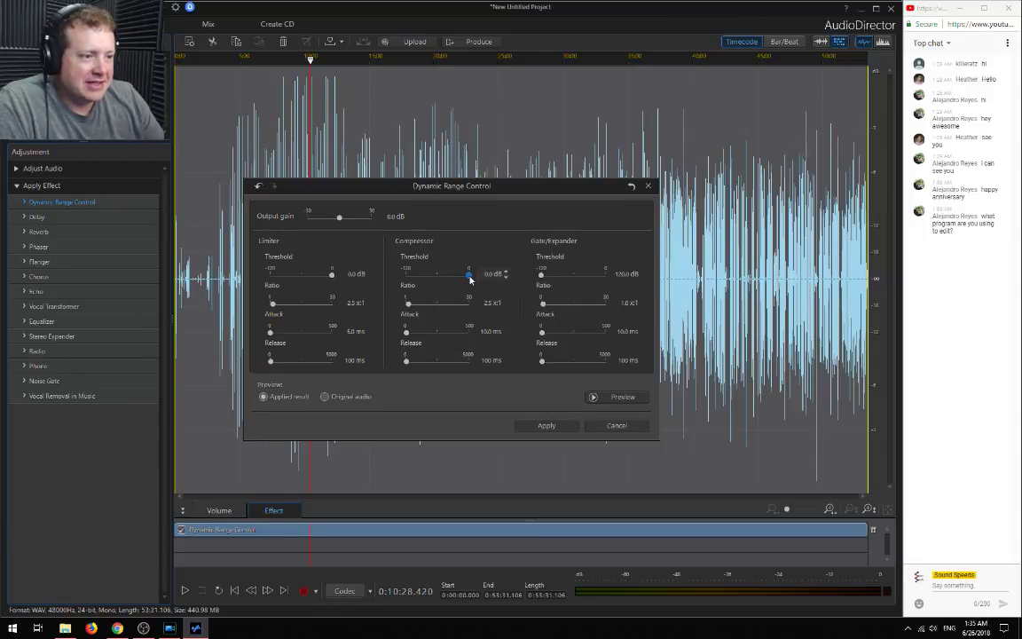
# Lower the compressor's threshold to about -10 dB
pyautogui.moveTo(462, 276); pyautogui.dragTo(480, 278)
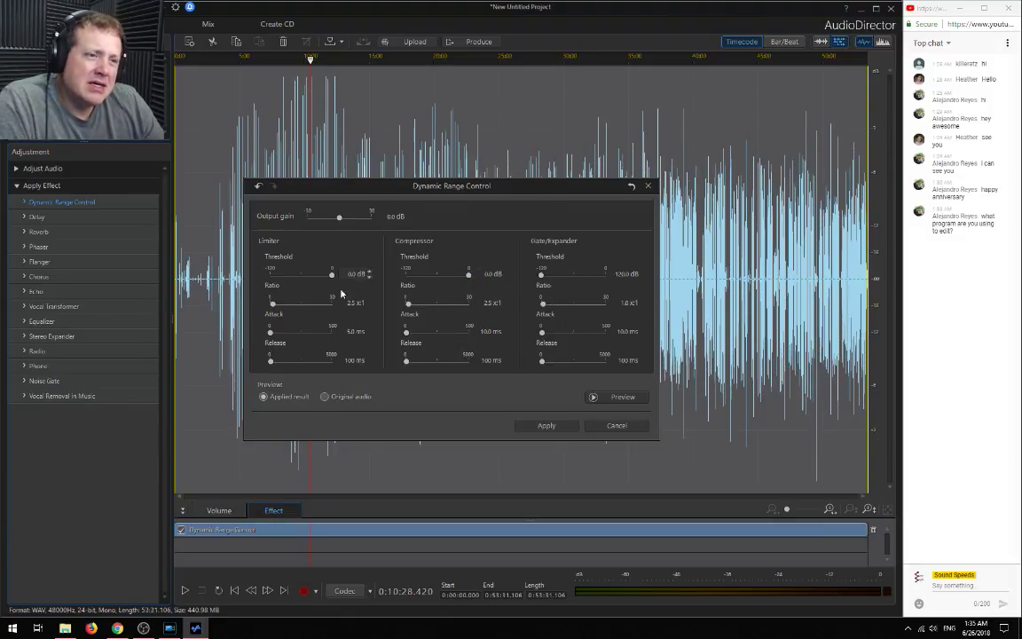
pyautogui.press('Left')
pyautogui.press('Left')
pyautogui.press('Left')
pyautogui.press('Left')
pyautogui.press('Left')
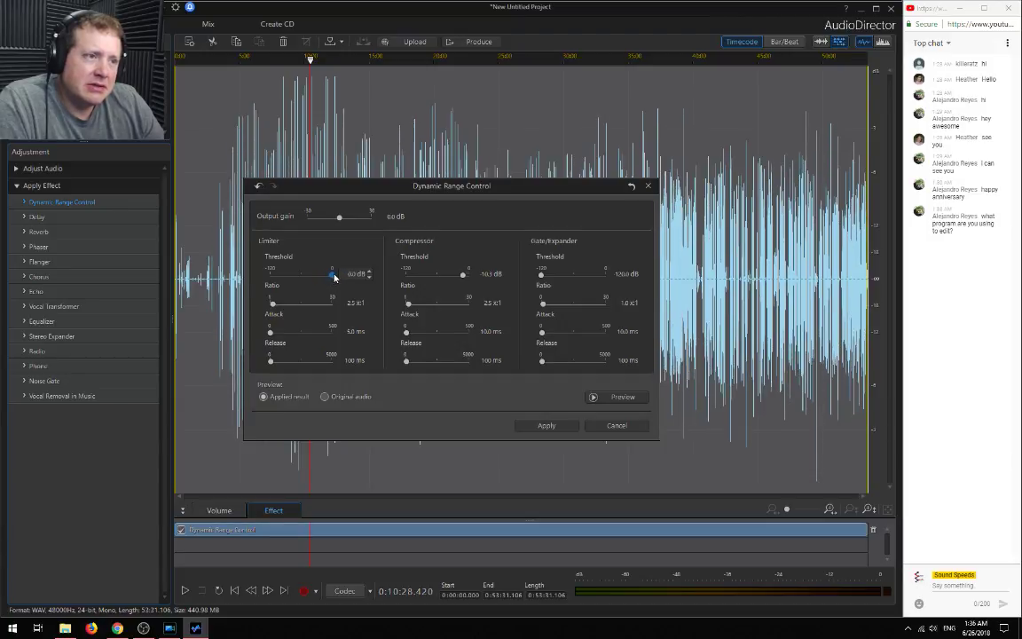
# Lower the limiter's threshold to -4.4 dB and apply the Dynamic Range Control effect
pyautogui.click(369, 278)
pyautogui.moveTo(333, 276); pyautogui.dragTo(332, 278)
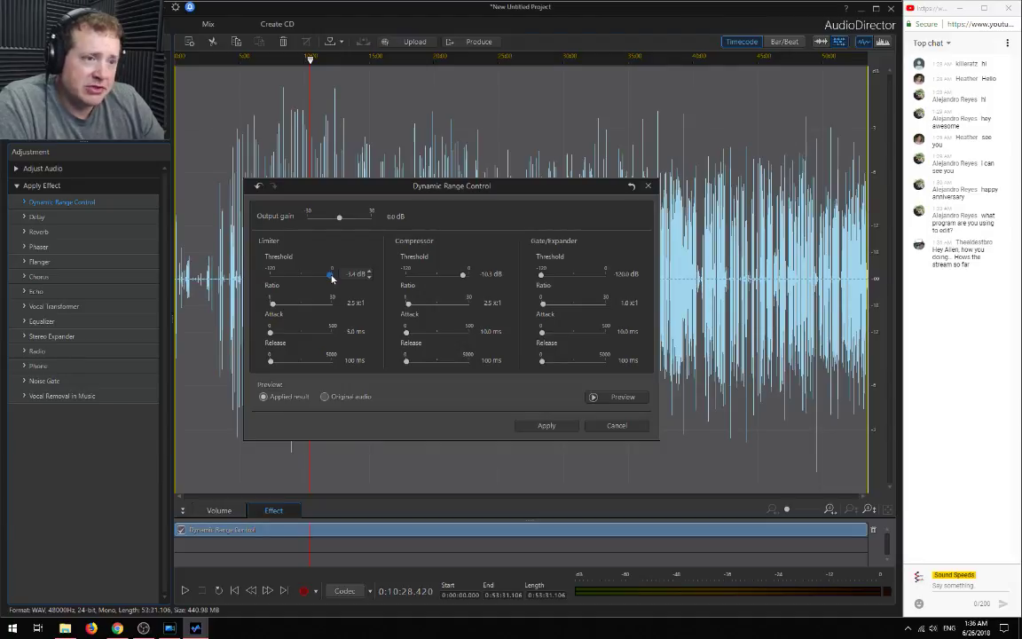
pyautogui.moveTo(332, 278); pyautogui.dragTo(333, 279)
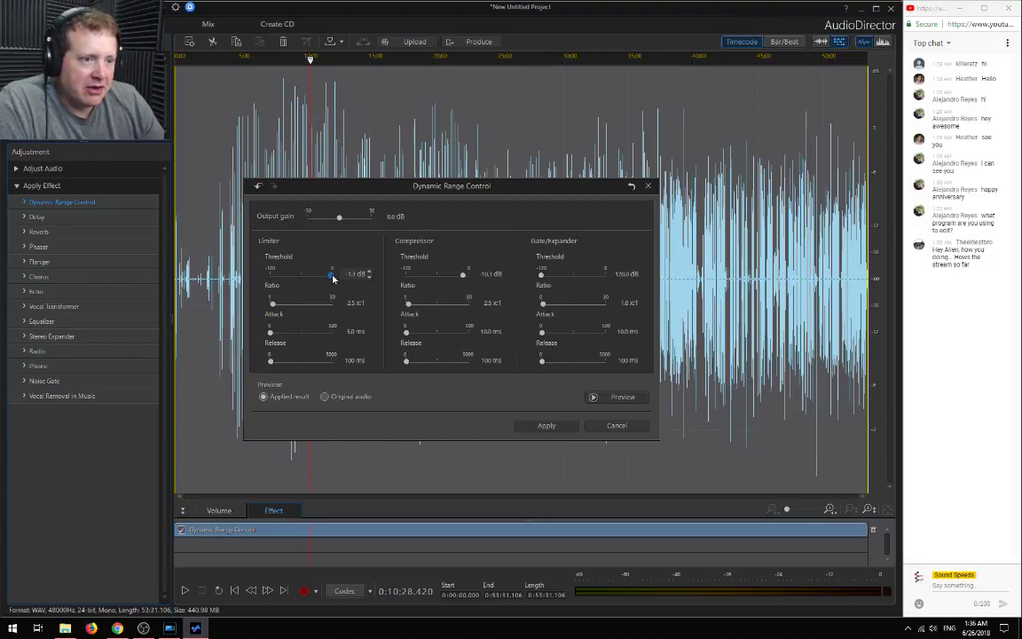
pyautogui.moveTo(332, 278); pyautogui.dragTo(333, 279)
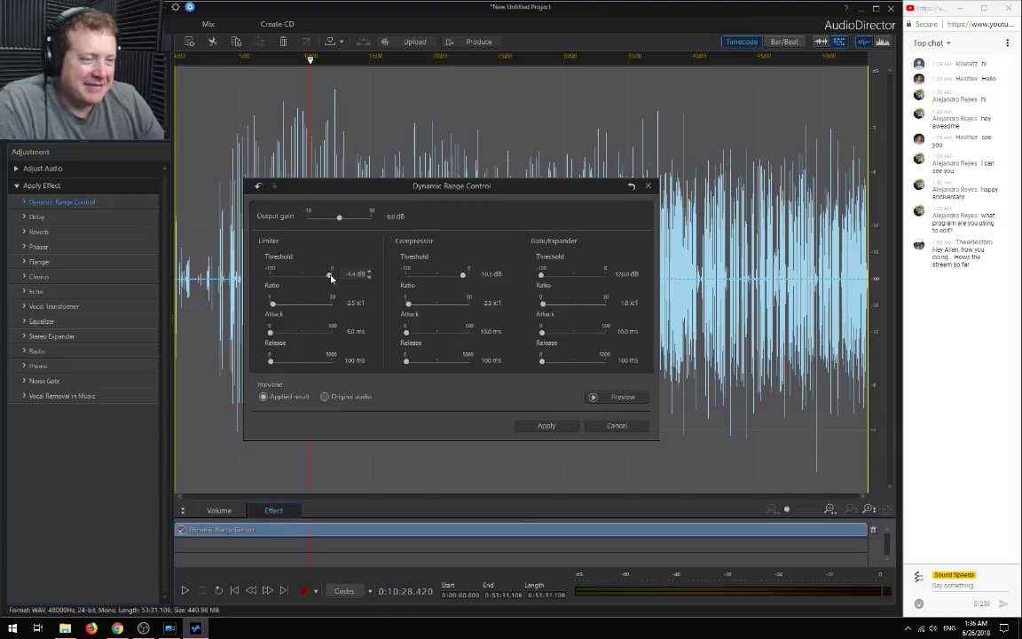
pyautogui.click(563, 428)
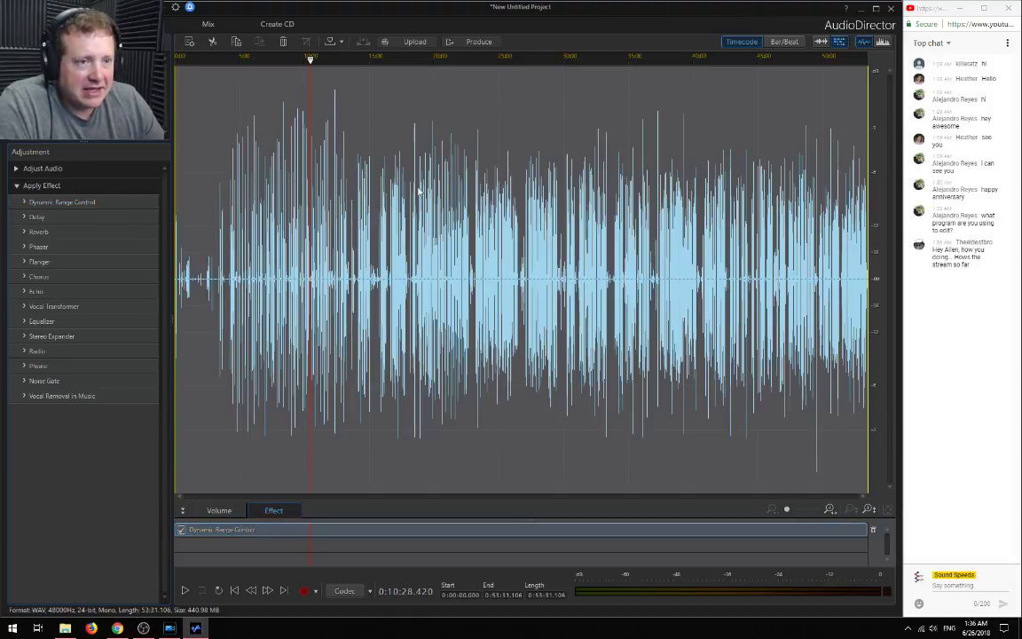
# Boost the volume of the whole recording by 3 dB
pyautogui.click(16, 167)
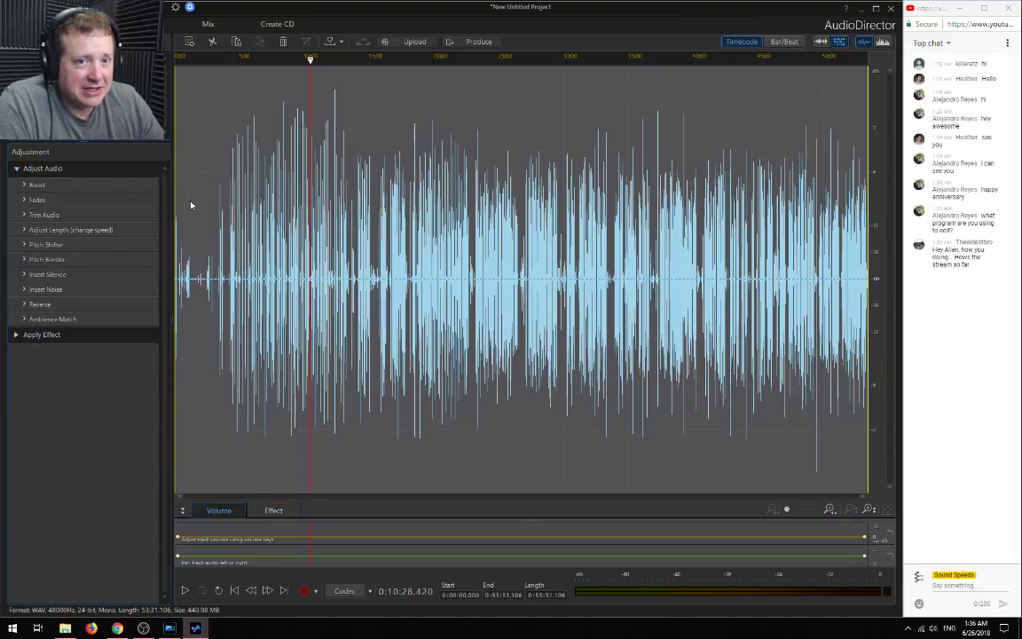
pyautogui.click(29, 185)
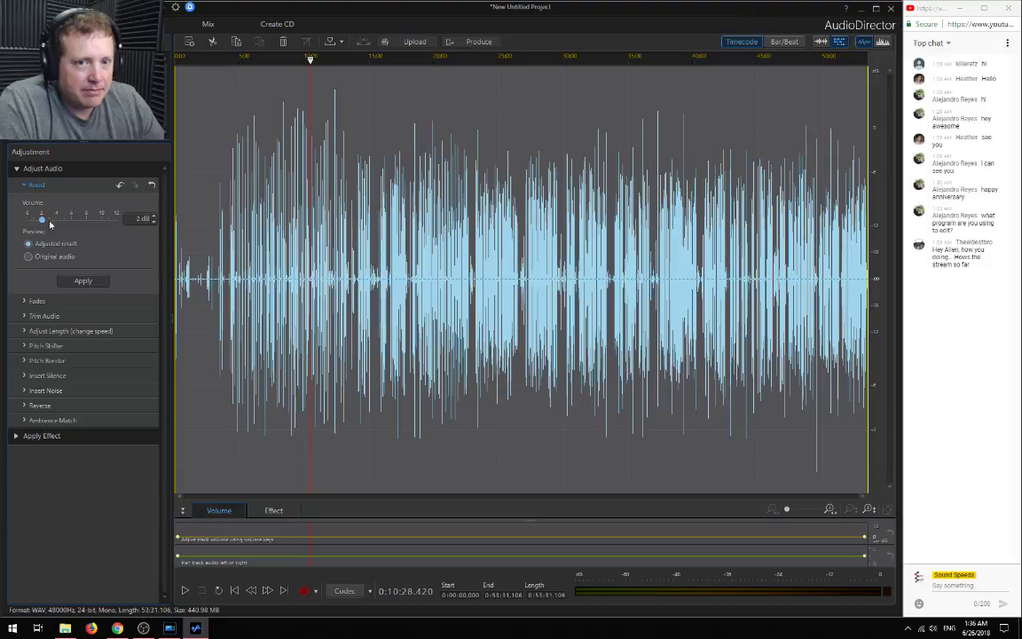
pyautogui.moveTo(42, 218); pyautogui.dragTo(50, 218)
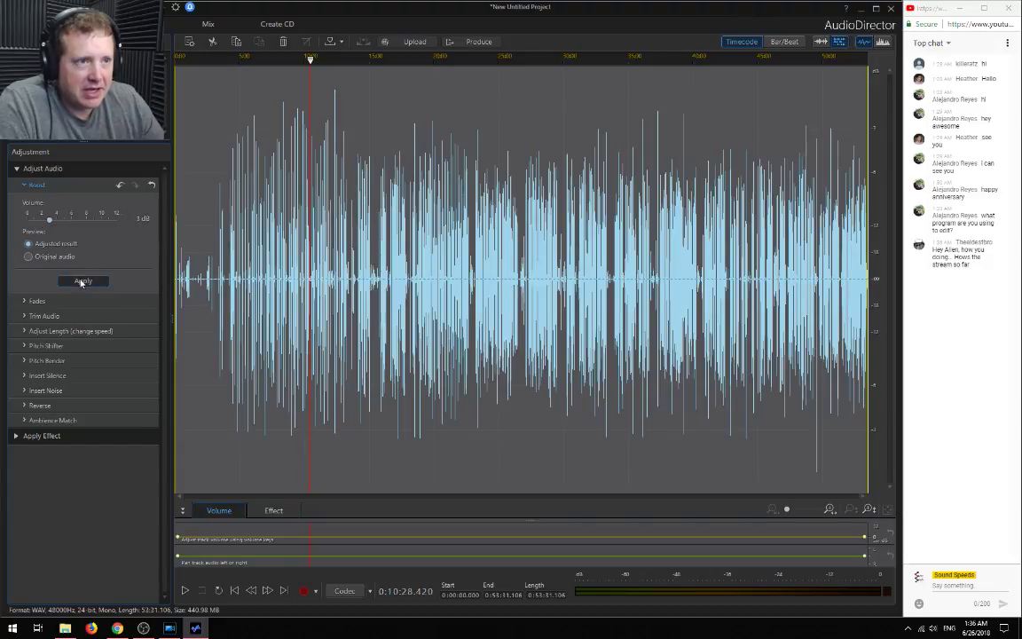
pyautogui.click(82, 281)
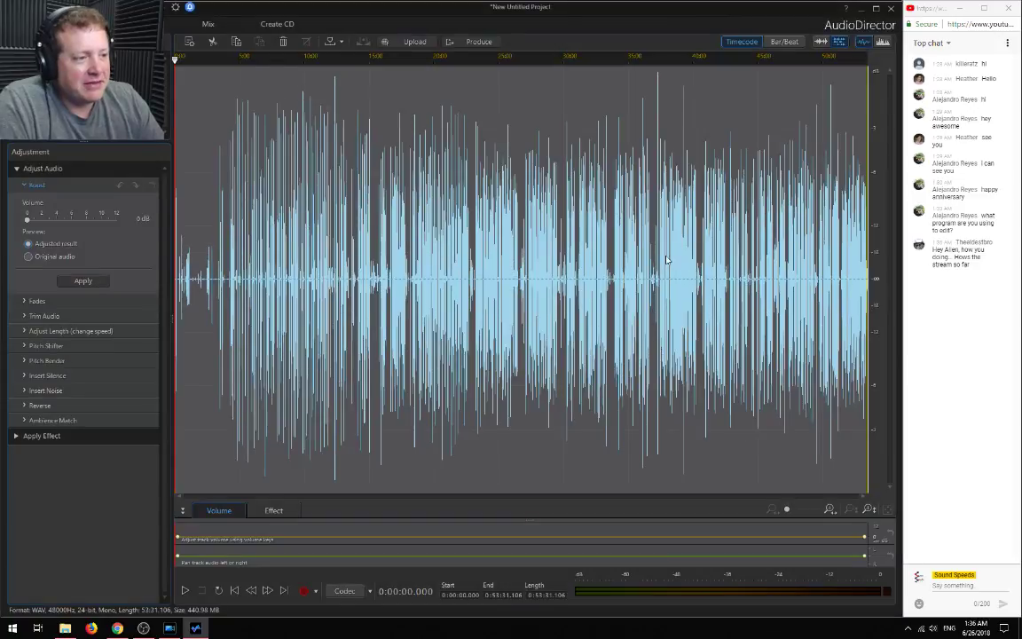
# Examine the tallest waveform peak near 37:17 in the boosted recording at closer range
pyautogui.click(657, 68)
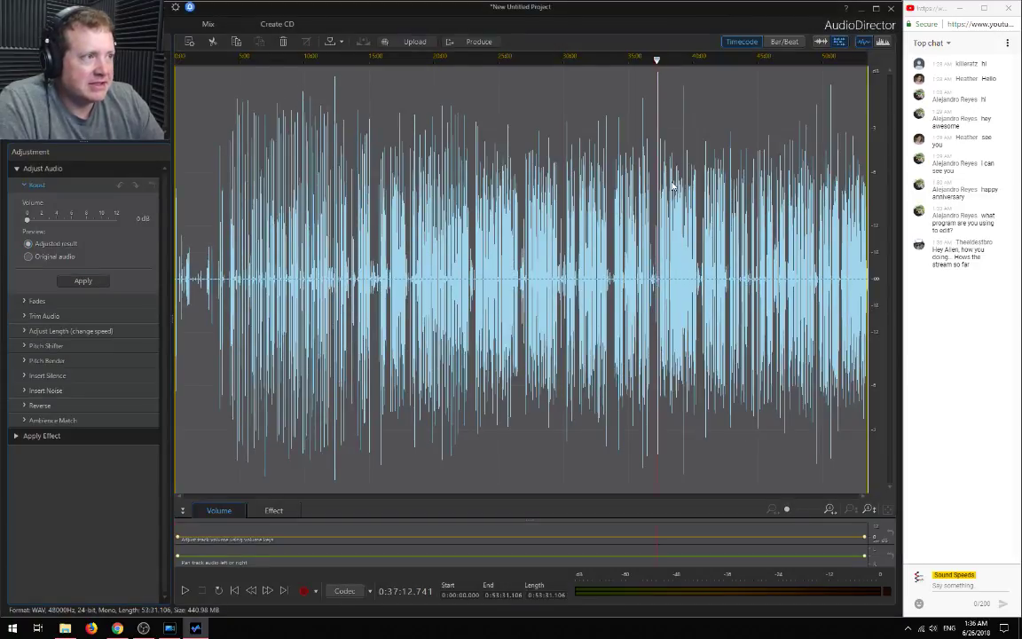
pyautogui.scroll(5, 672, 187)
pyautogui.scroll(-5, 671, 185)
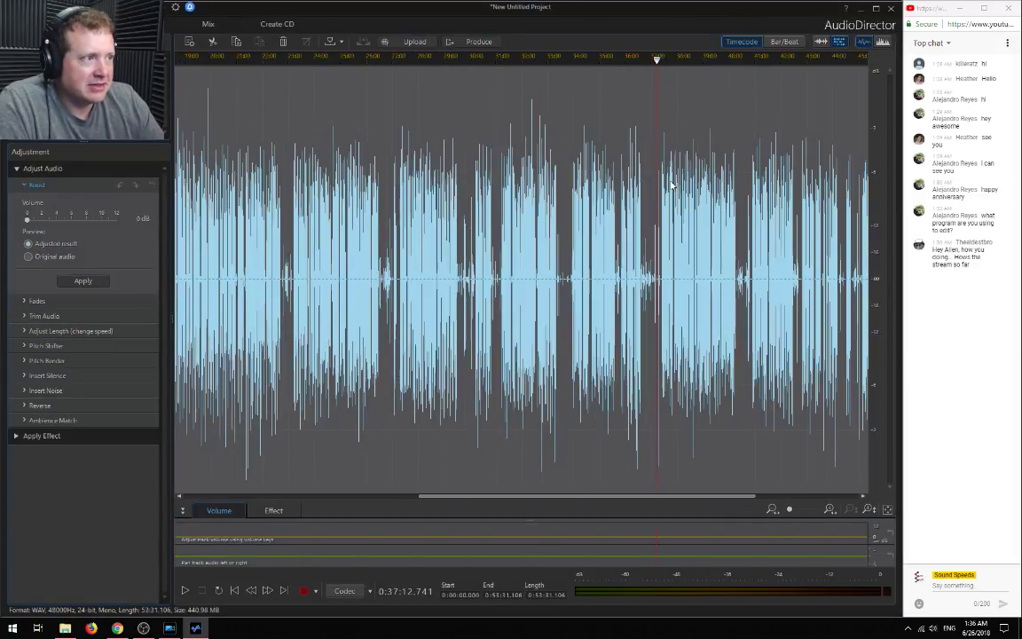
pyautogui.scroll(-2, 333, 166)
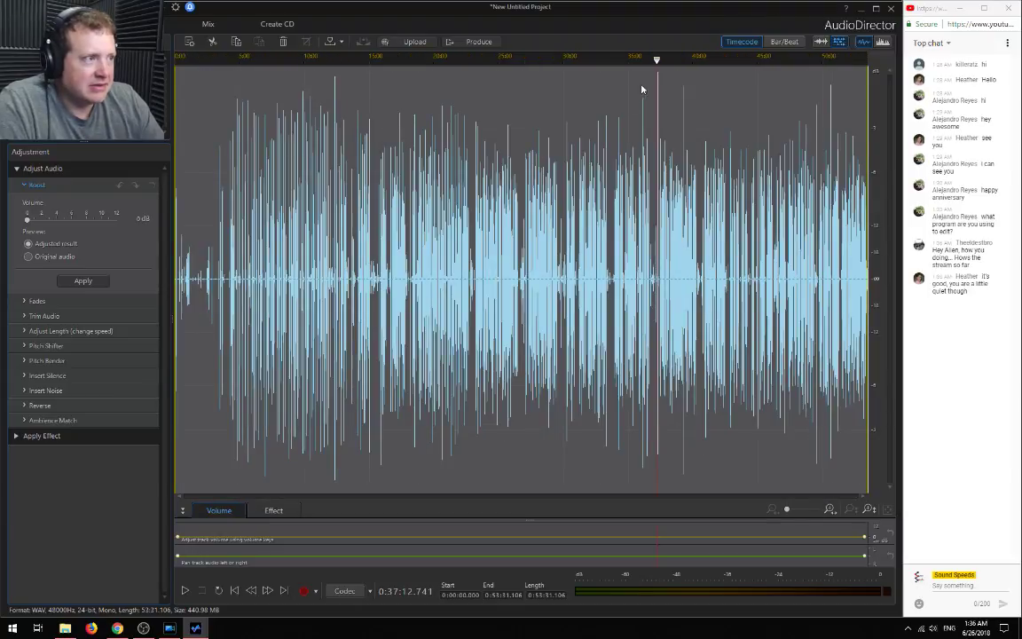
pyautogui.click(660, 61)
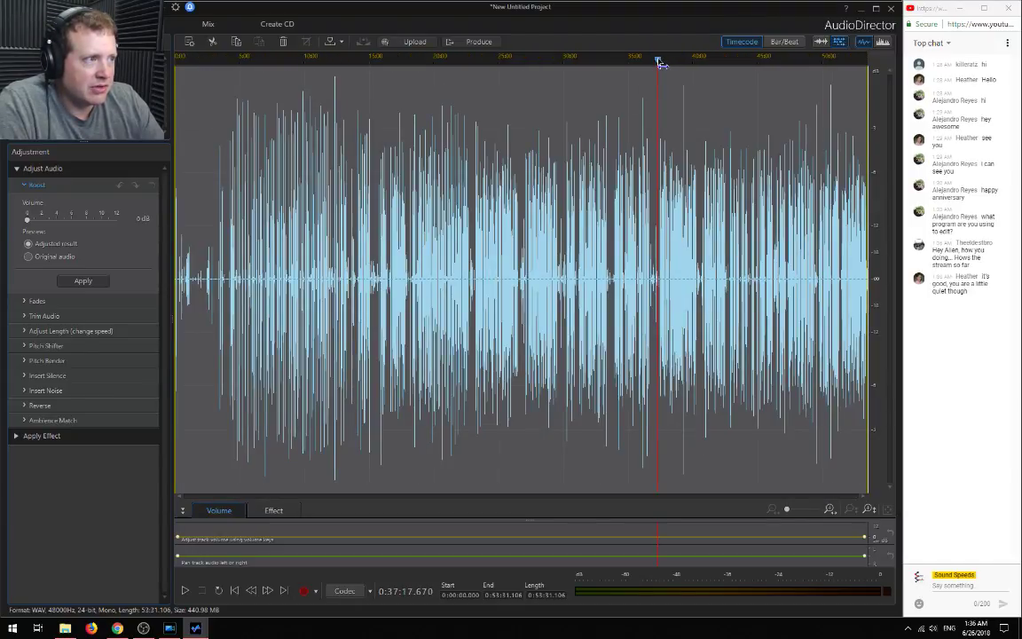
pyautogui.scroll(3, 645, 229)
pyautogui.scroll(1, 645, 229)
pyautogui.scroll(-4, 646, 229)
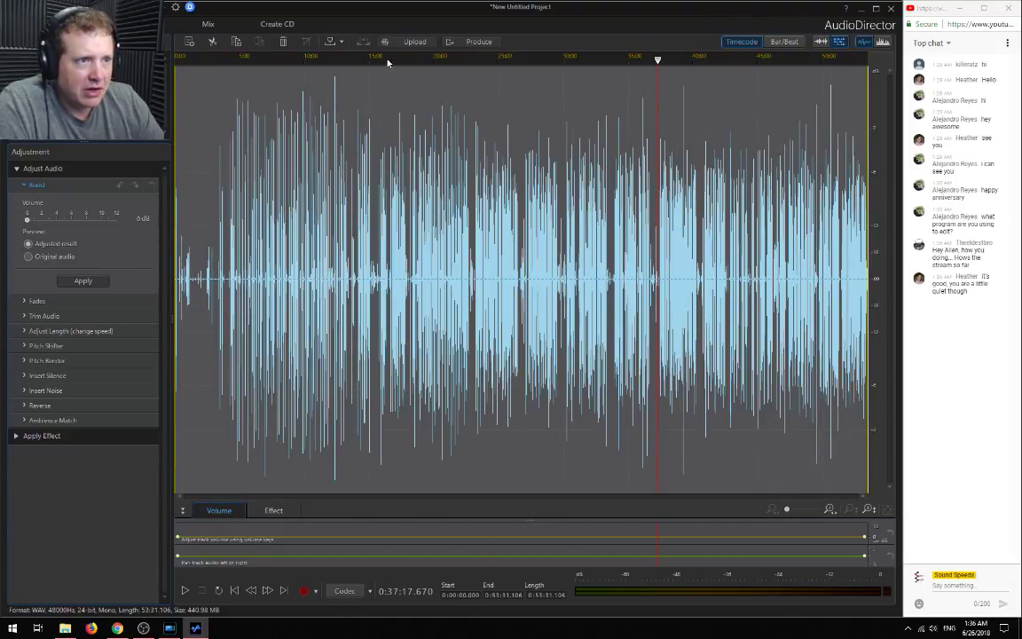
# Inspect the tall waveform peak near 12:46 down to its individual cycles and compare it with the surrounding audio
pyautogui.click(333, 58)
pyautogui.scroll(2, 341, 160)
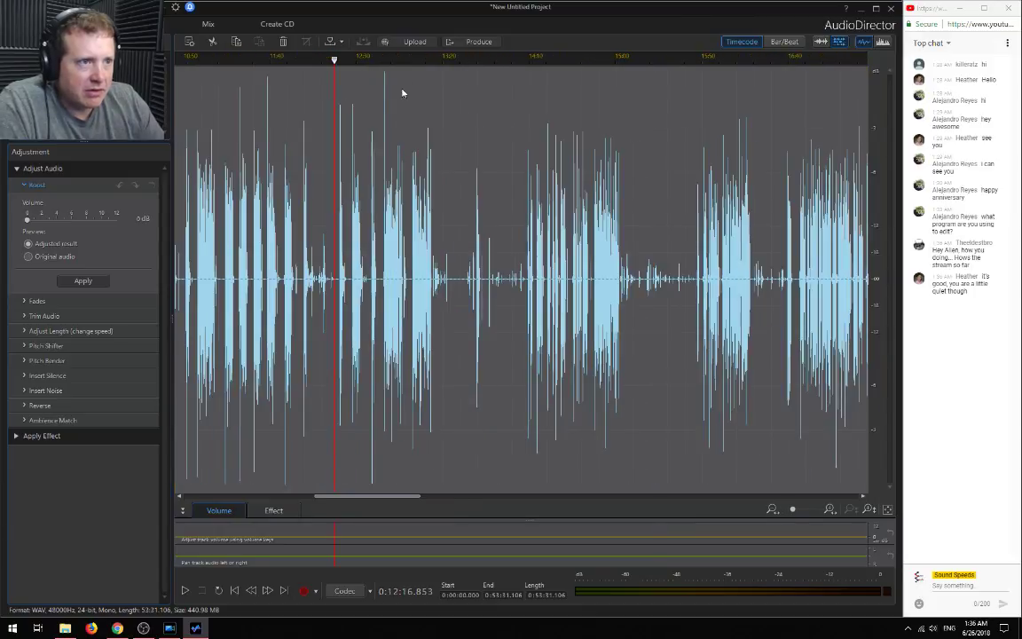
pyautogui.click(383, 58)
pyautogui.scroll(4, 413, 236)
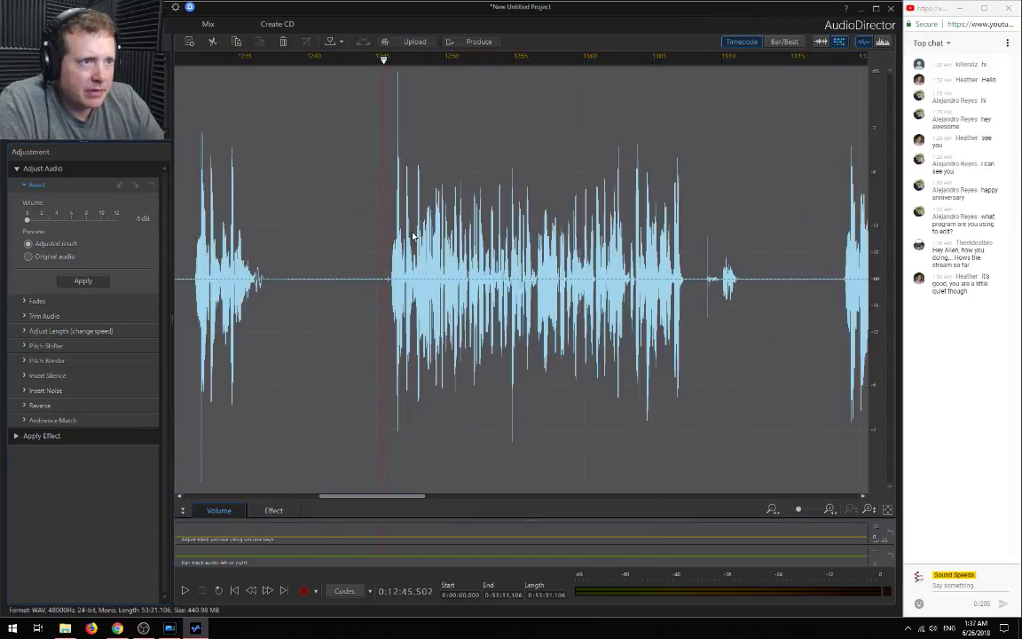
pyautogui.click(393, 60)
pyautogui.scroll(2, 406, 193)
pyautogui.scroll(-4, 423, 253)
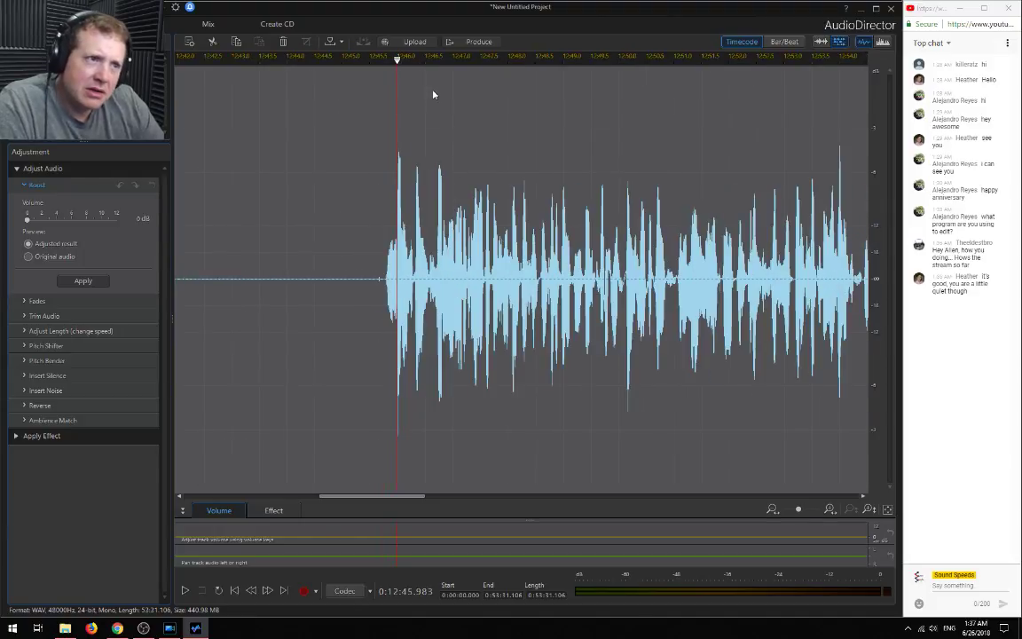
pyautogui.click(397, 59)
pyautogui.scroll(5, 428, 213)
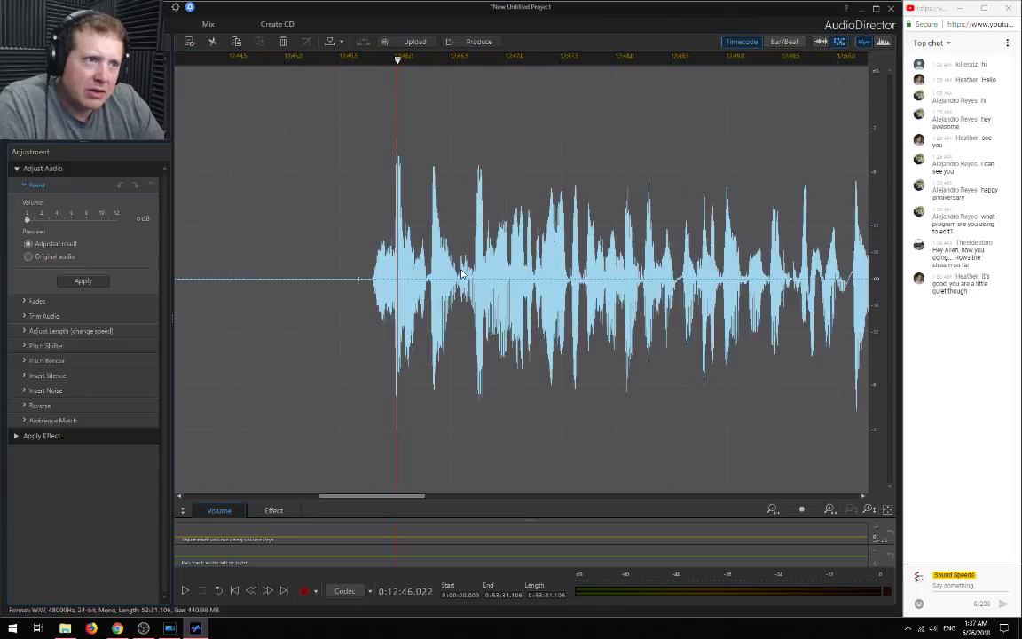
pyautogui.scroll(3, 461, 274)
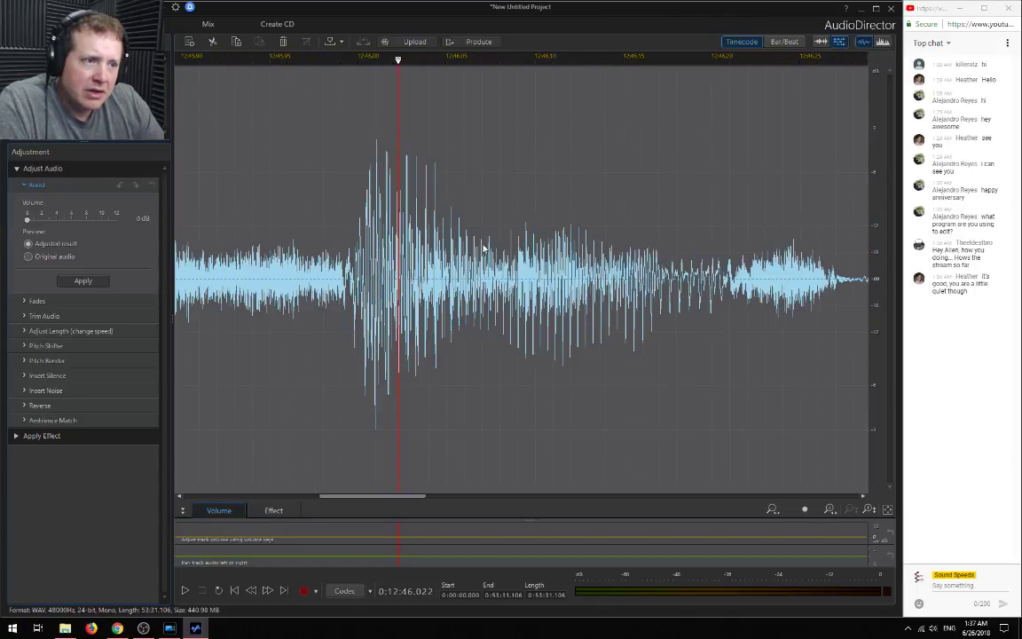
pyautogui.click(473, 167)
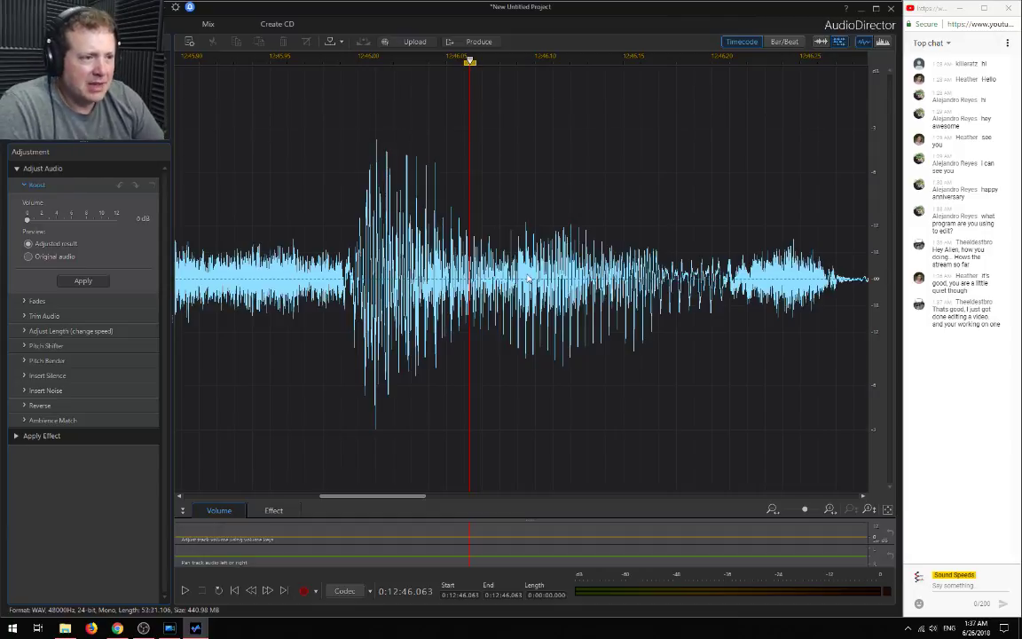
pyautogui.scroll(-6, 449, 146)
pyautogui.scroll(-2, 449, 233)
pyautogui.scroll(1, 465, 238)
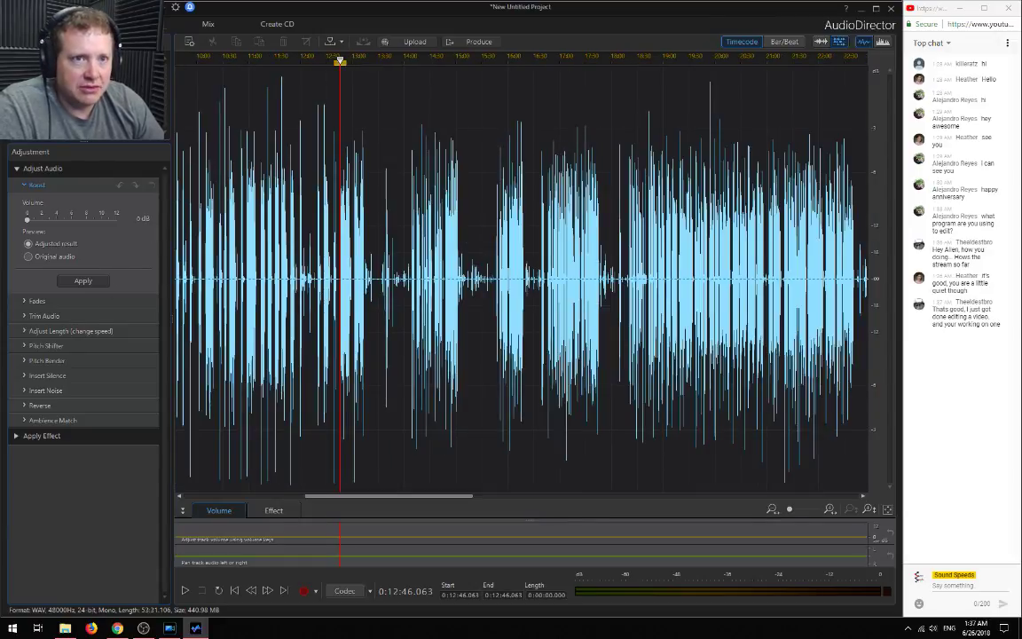
# Apply Clipping Removal to the whole recording with High quality and a threshold of -3.0 dB
pyautogui.click(141, 24)
pyautogui.click(455, 350)
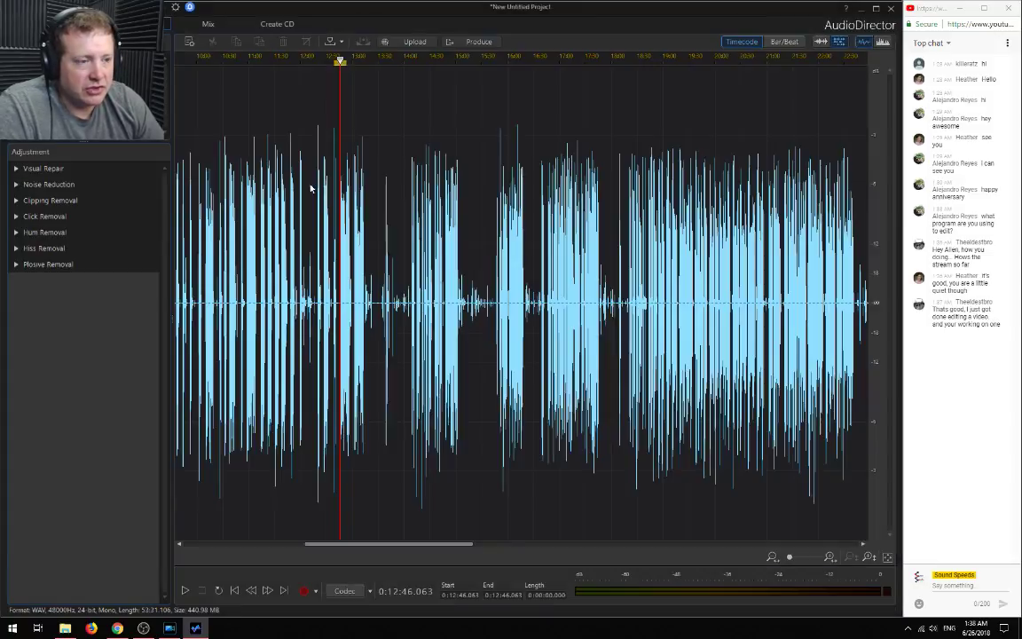
pyautogui.click(19, 199)
pyautogui.click(395, 270)
pyautogui.click(391, 292)
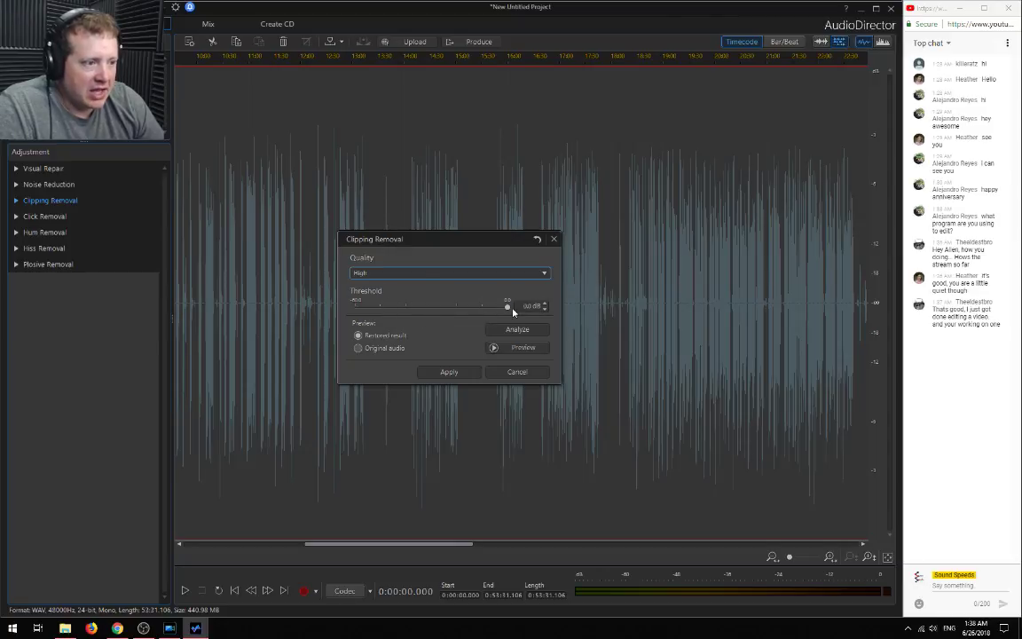
pyautogui.moveTo(506, 306)
pyautogui.mouseDown()
pyautogui.moveTo(487, 314)
pyautogui.moveTo(502, 315)
pyautogui.mouseUp()
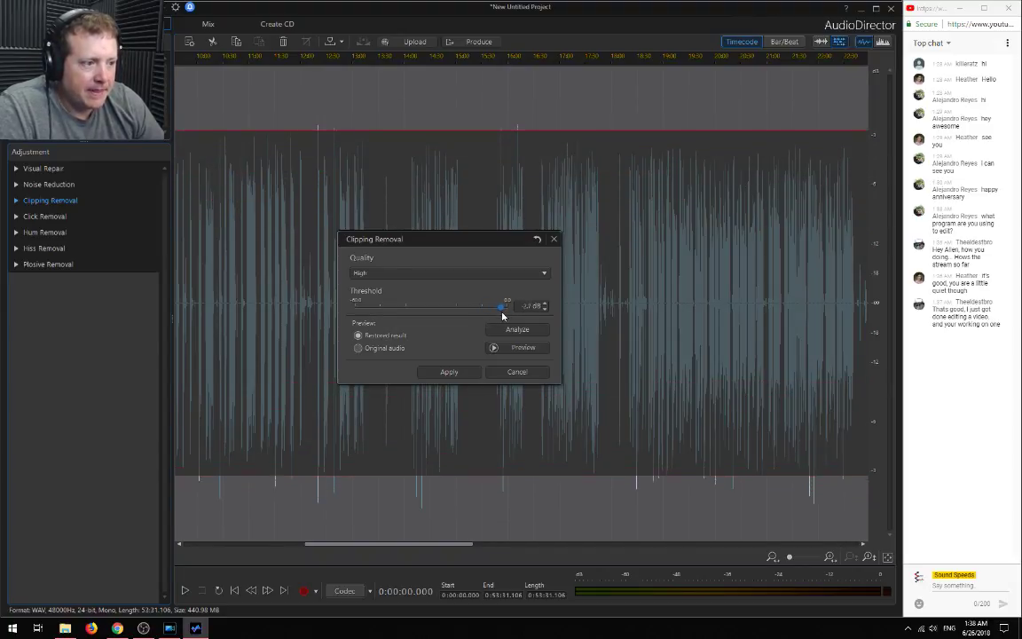
pyautogui.click(545, 308)
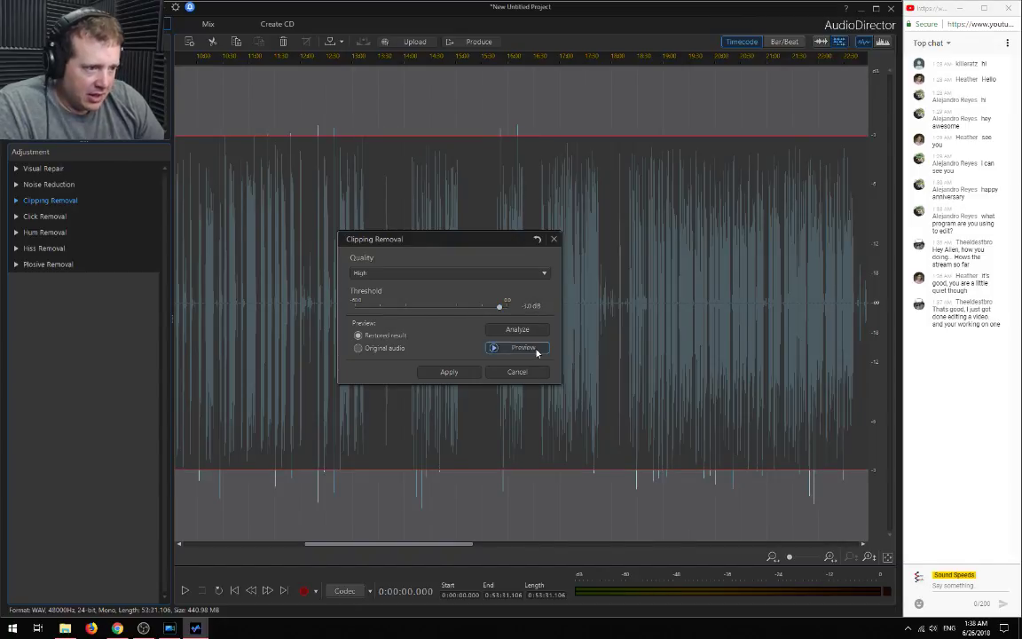
pyautogui.click(466, 376)
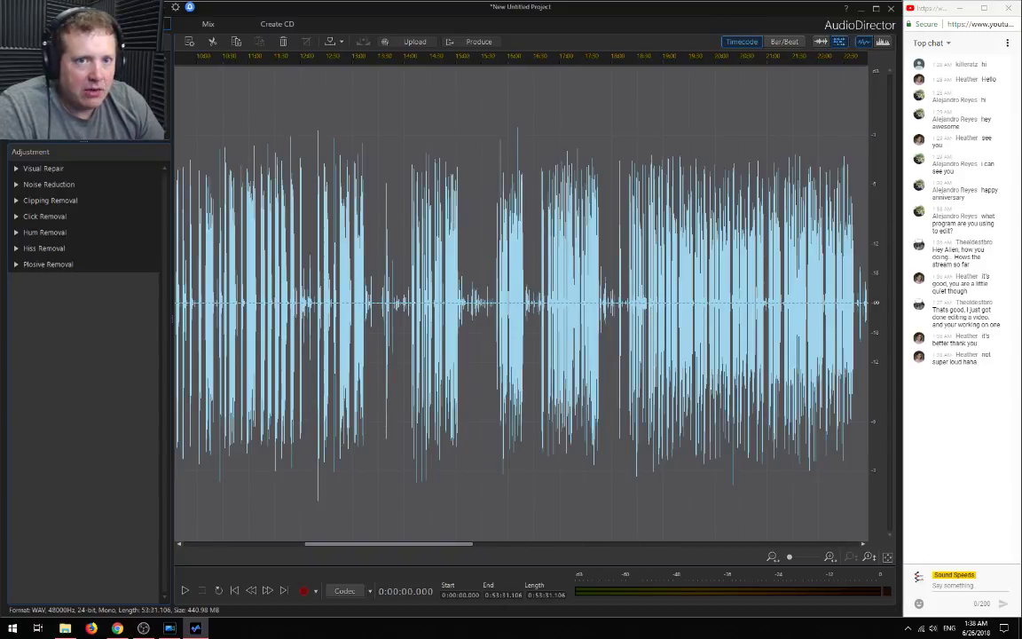
# Produce the audio as a 24-bit mono WAV file named Balance-Ready in the D:\Balance folder
pyautogui.click(50, 8)
pyautogui.moveTo(122, 181)
pyautogui.click(300, 182)
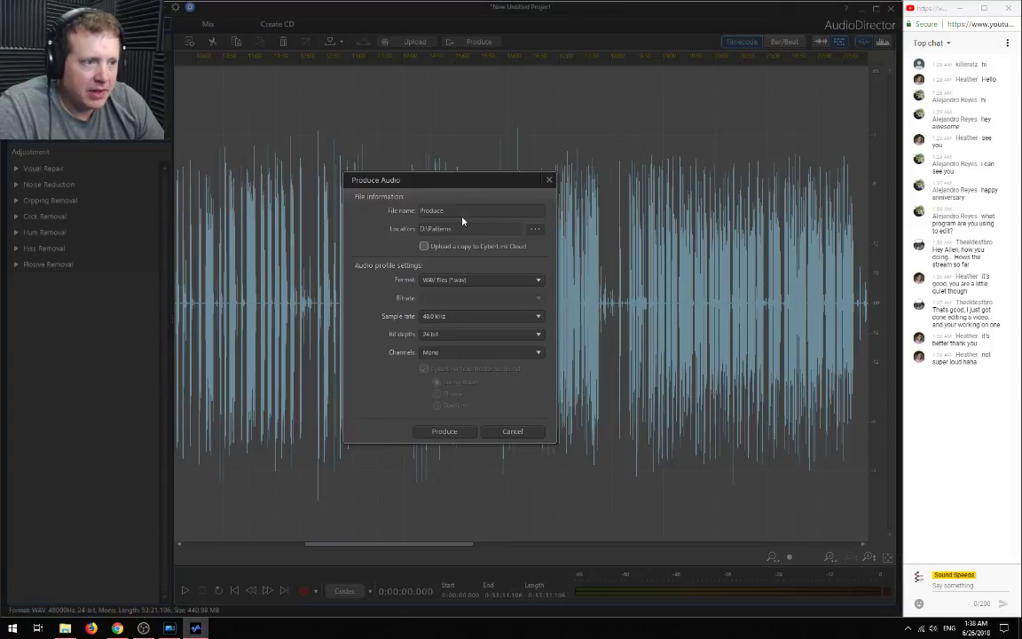
pyautogui.click(534, 228)
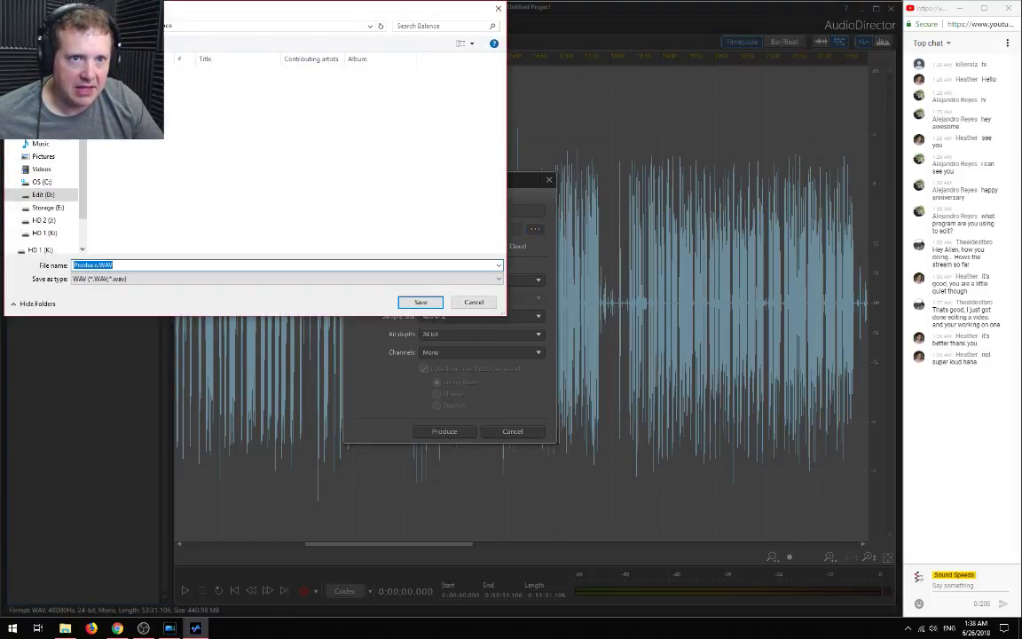
pyautogui.write('Balance')
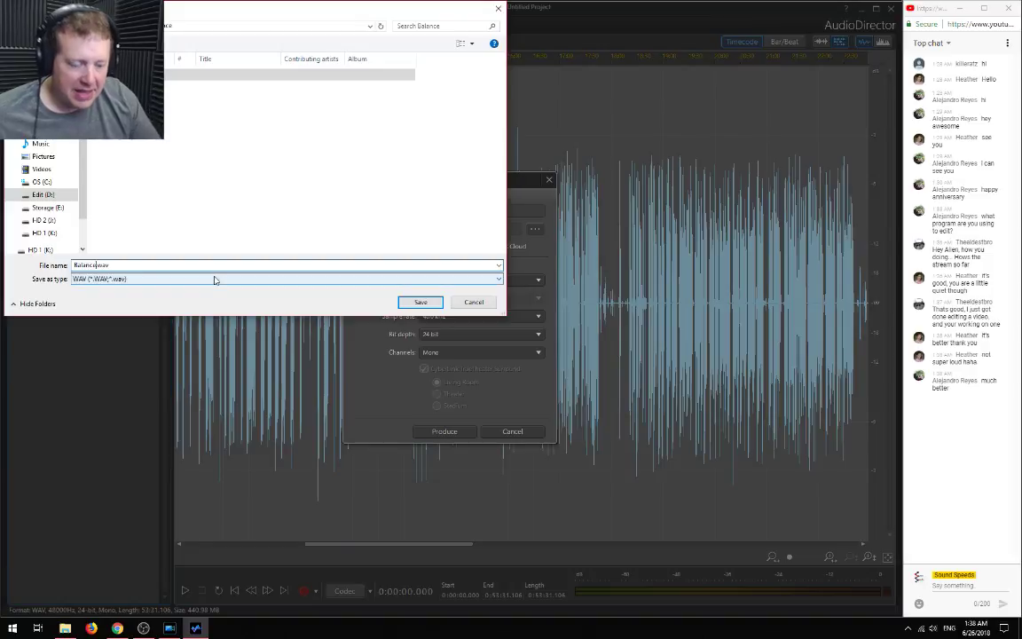
pyautogui.write('-Rej')
pyautogui.press('BackSpace')
pyautogui.write('ady')
pyautogui.click(414, 305)
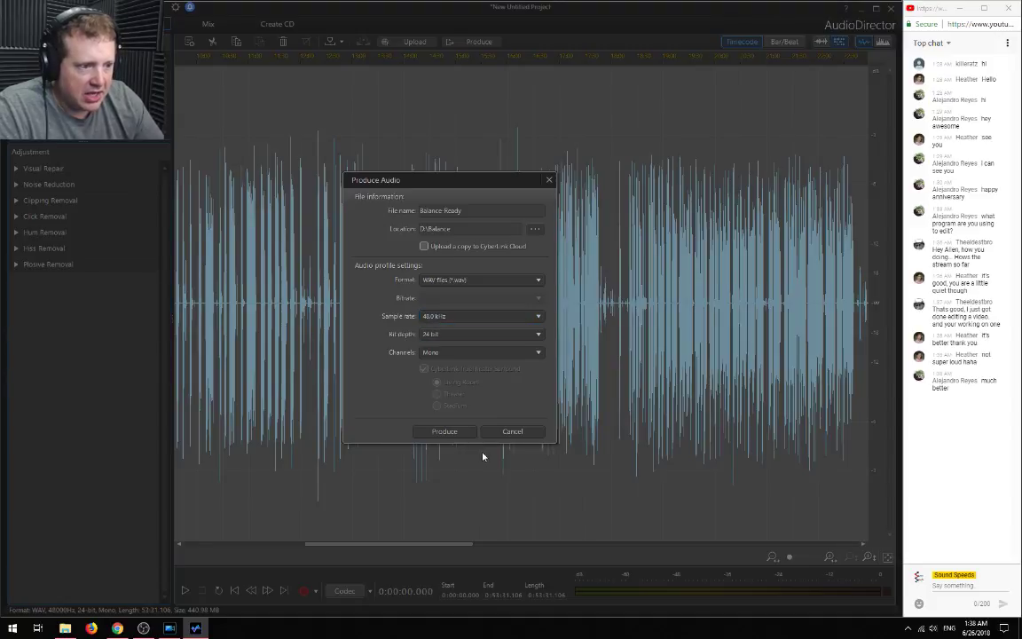
pyautogui.click(448, 432)
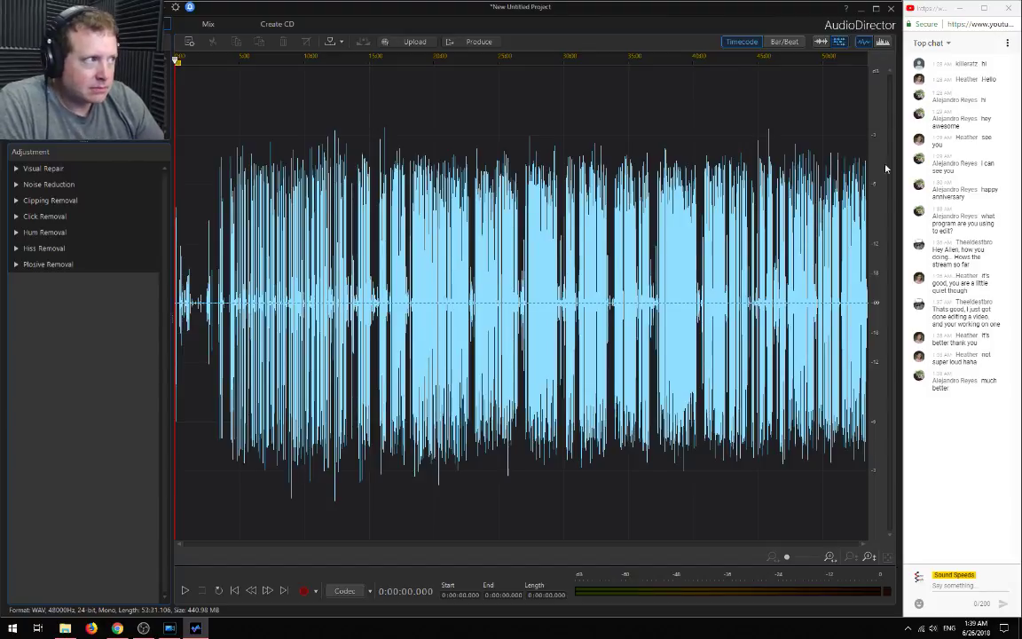
# Close AudioDirector without saving the project and switch to PowerDirector, narrowing its window to fit beside the chat
pyautogui.click(889, 8)
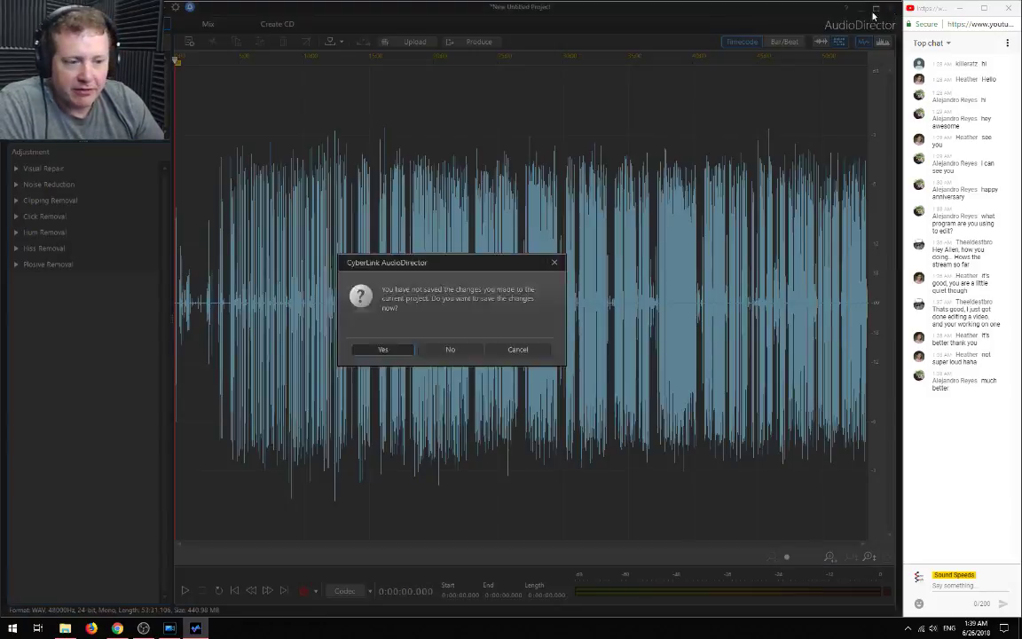
pyautogui.click(450, 350)
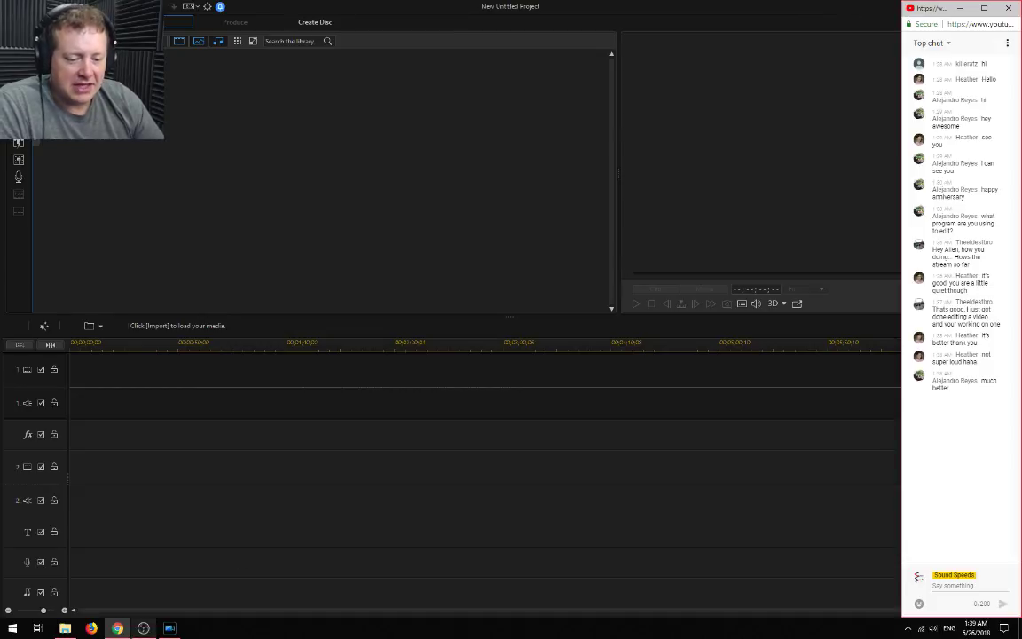
pyautogui.click(173, 629)
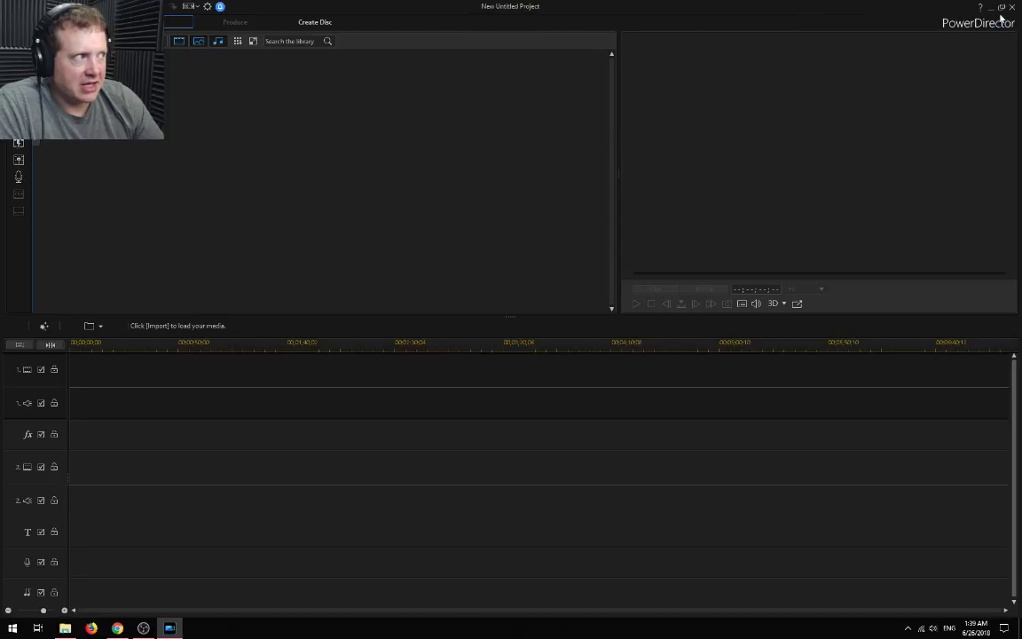
pyautogui.moveTo(1017, 50); pyautogui.dragTo(899, 63)
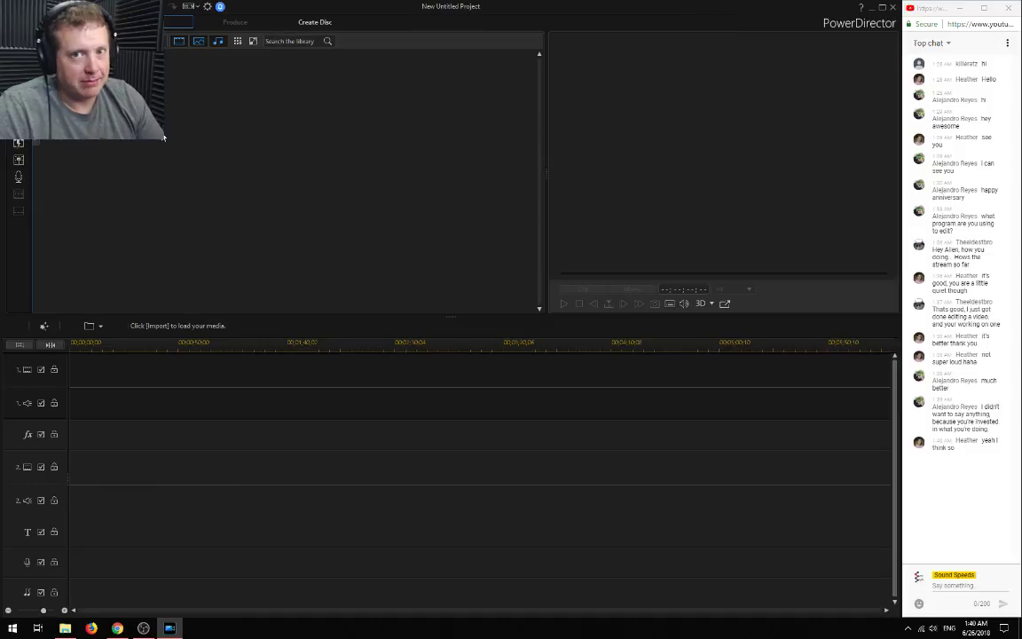
# Open the SoundSpeeds-Start.pds project from the Edit (D:) drive
pyautogui.click(187, 6)
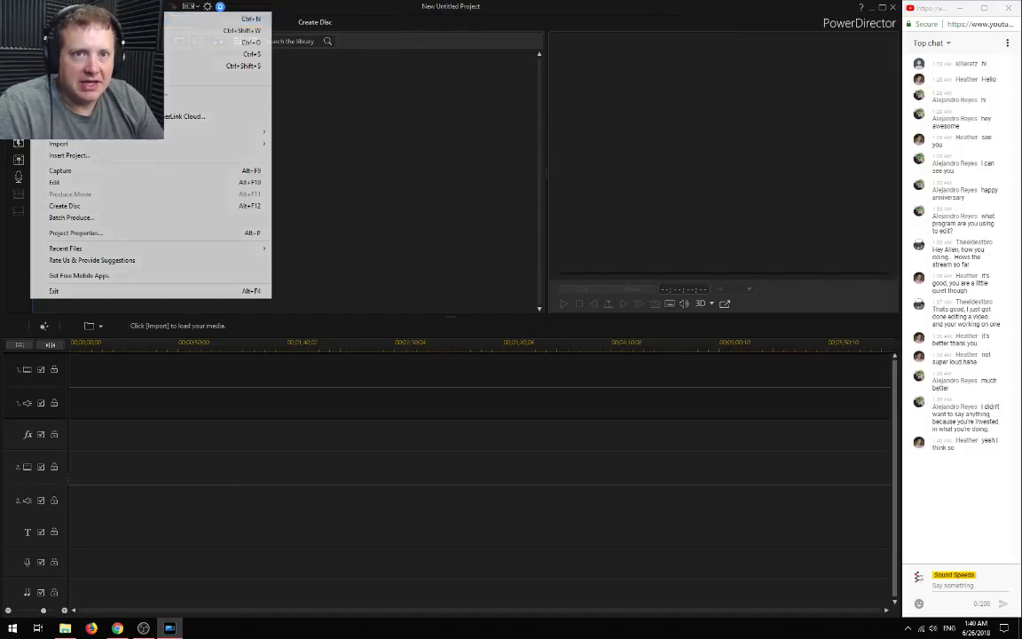
pyautogui.click(241, 50)
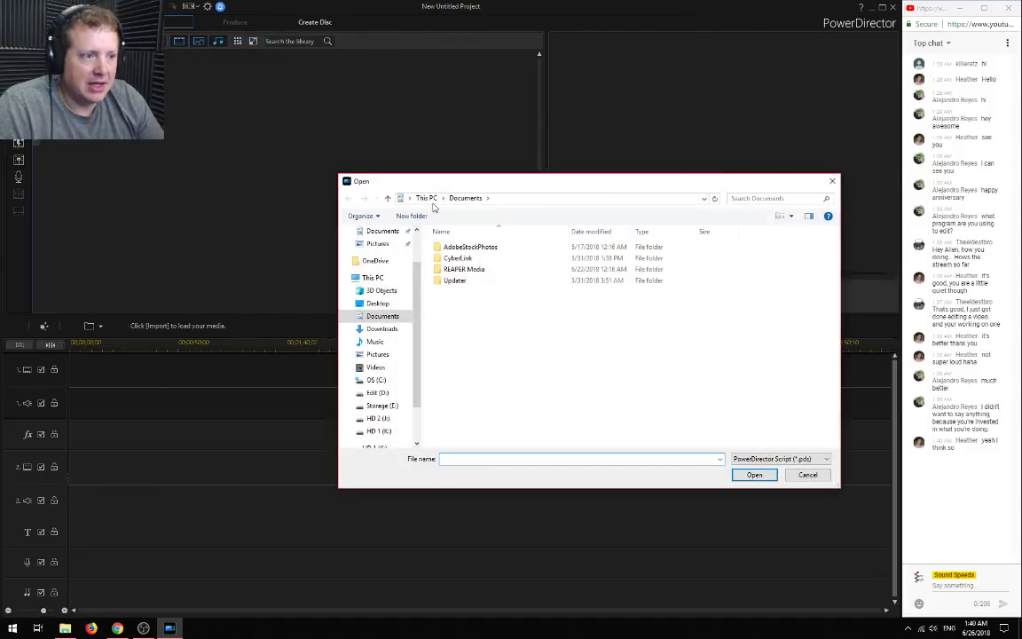
pyautogui.click(377, 392)
pyautogui.doubleClick(463, 303)
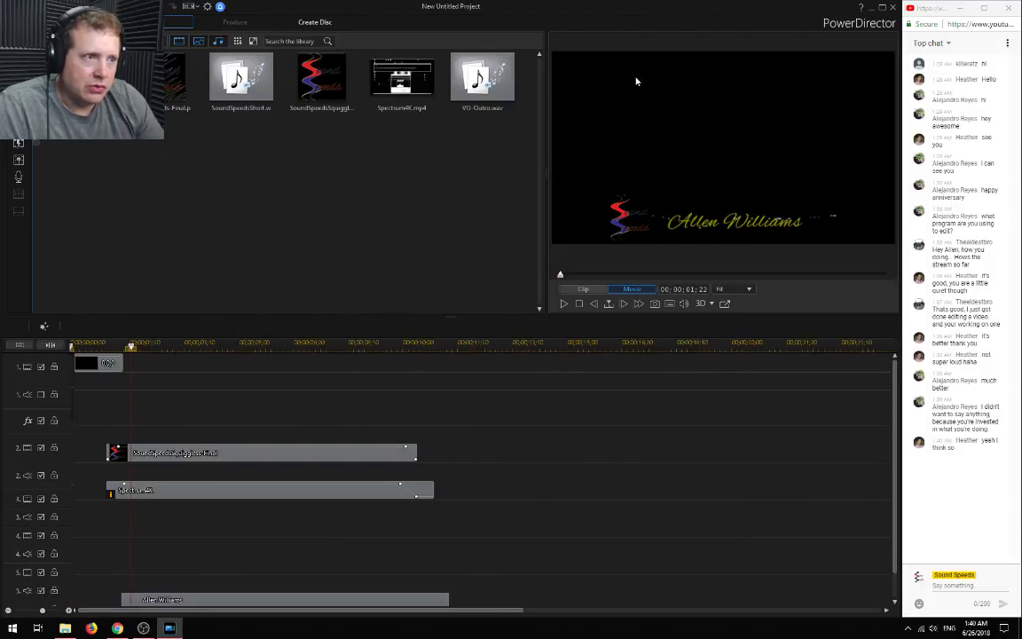
# Import Balance-Ready.wav and the clips GOPR3953.MP4, GP013953.MP4, GP023953.MP4, GP033953.MP4 and GP043953.MP4 from the D:\Balance folder
pyautogui.click(179, 41)
pyautogui.click(182, 50)
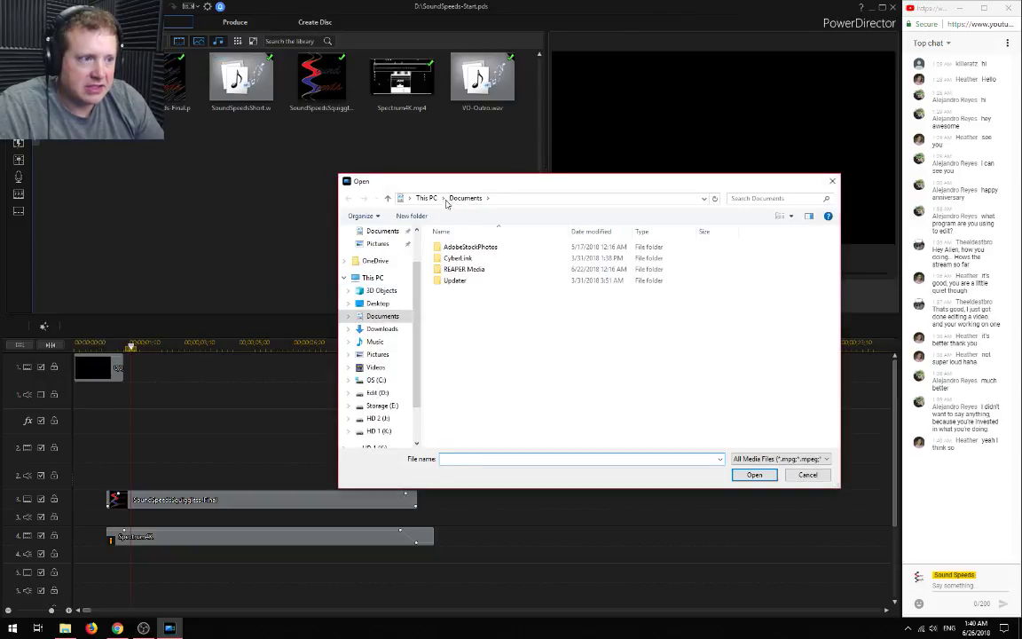
pyautogui.click(376, 392)
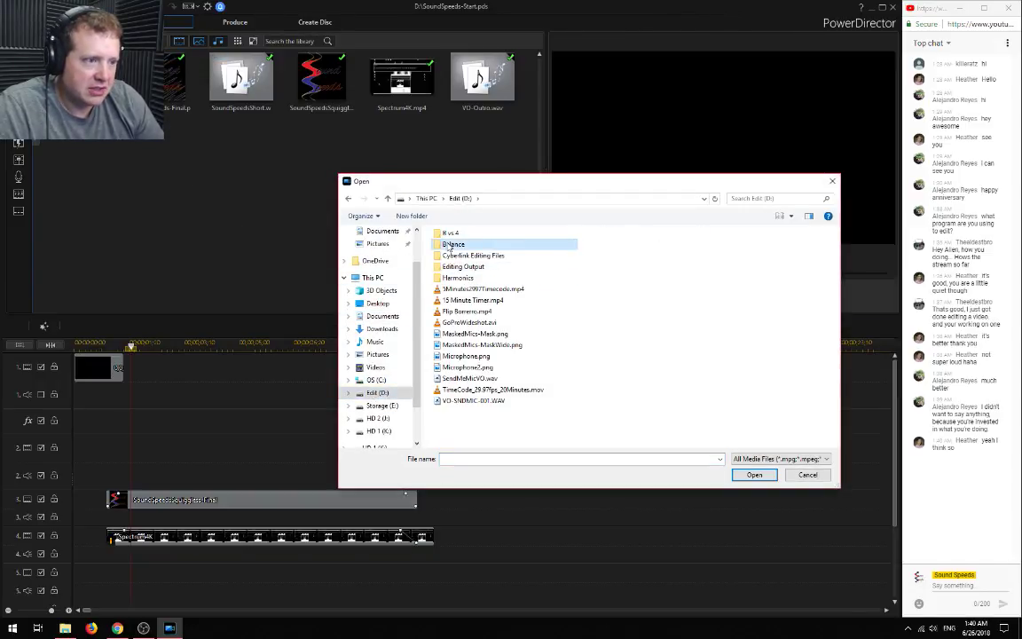
pyautogui.doubleClick(454, 243)
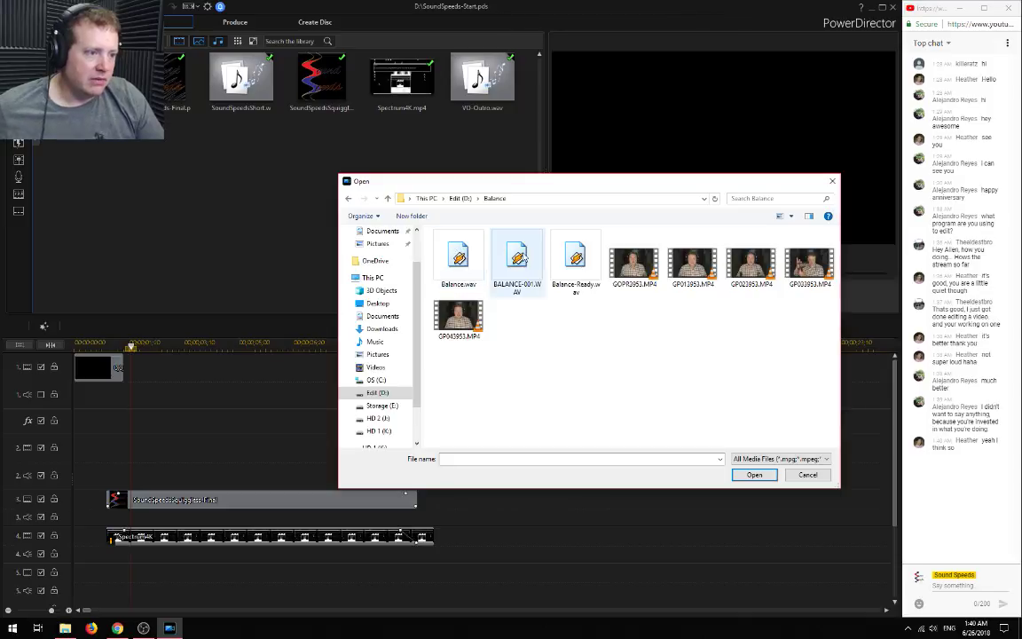
pyautogui.click(578, 285)
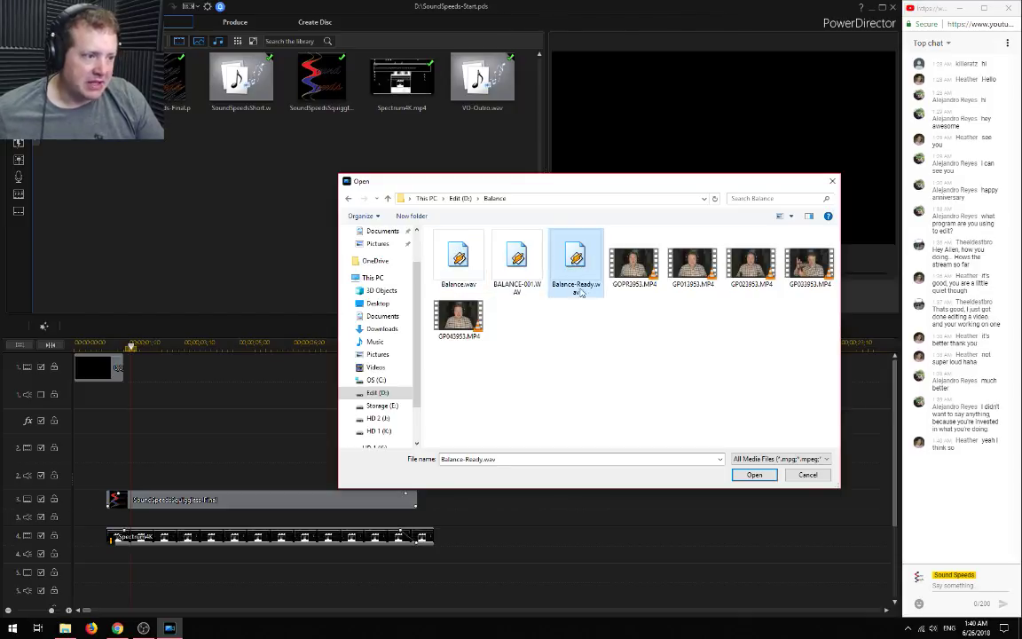
pyautogui.keyDown('ctrl'); pyautogui.click(634, 263); pyautogui.keyUp('ctrl')
pyautogui.keyDown('ctrl'); pyautogui.click(692, 263); pyautogui.keyUp('ctrl')
pyautogui.keyDown('ctrl'); pyautogui.click(750, 263); pyautogui.keyUp('ctrl')
pyautogui.keyDown('ctrl'); pyautogui.click(809, 264); pyautogui.keyUp('ctrl')
pyautogui.keyDown('ctrl'); pyautogui.click(459, 316); pyautogui.keyUp('ctrl')
pyautogui.click(752, 475)
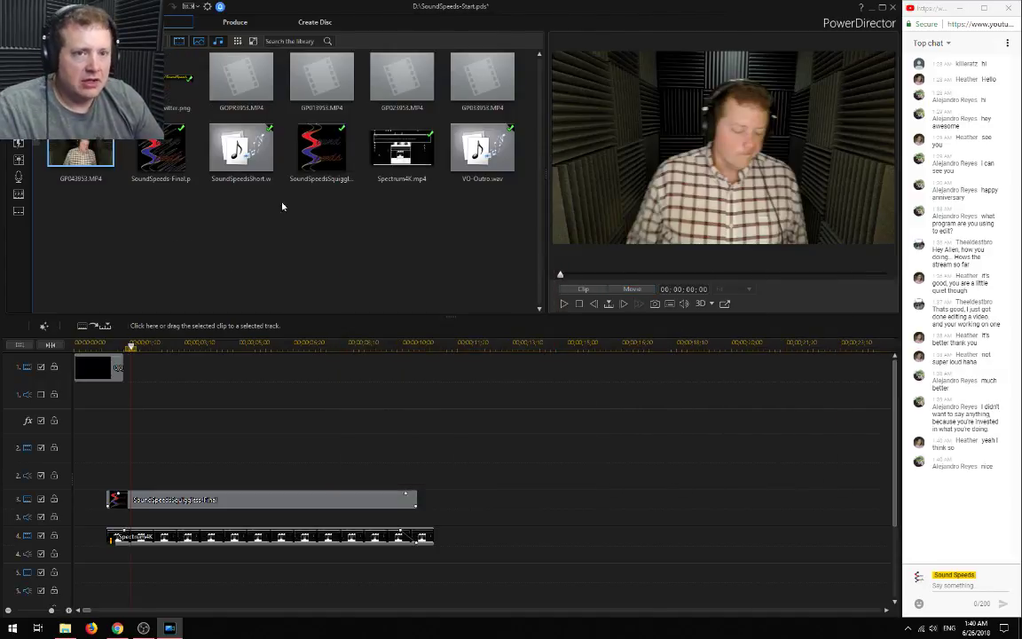
# Place the five GoPro clips in sequence on video track 1 after the opening clip, and add Balance-Ready.wav to audio track 2
pyautogui.click(227, 81)
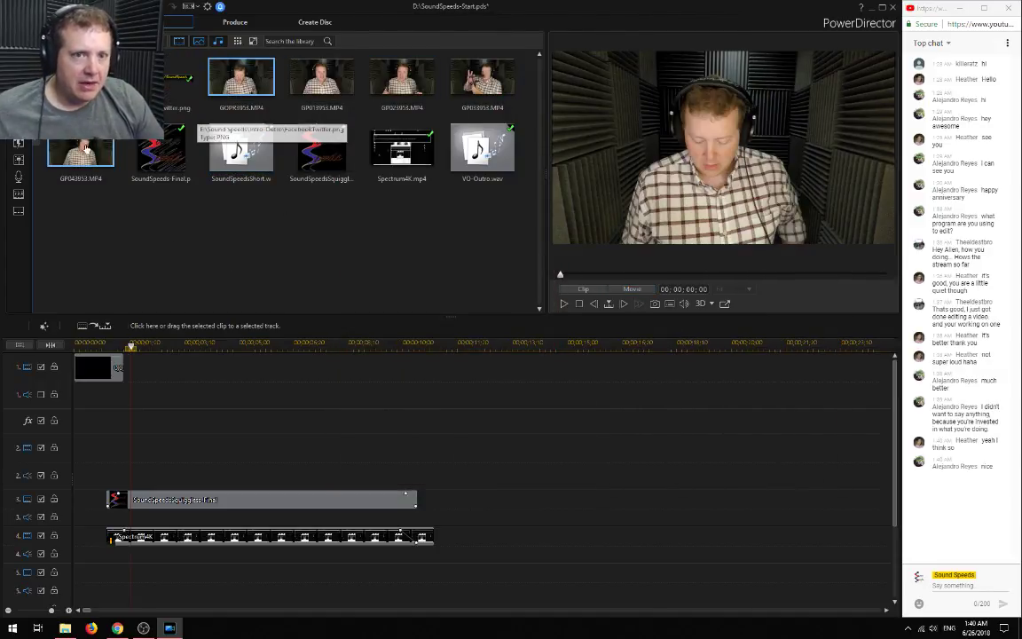
pyautogui.keyDown('ctrl'); pyautogui.click(323, 90); pyautogui.keyUp('ctrl')
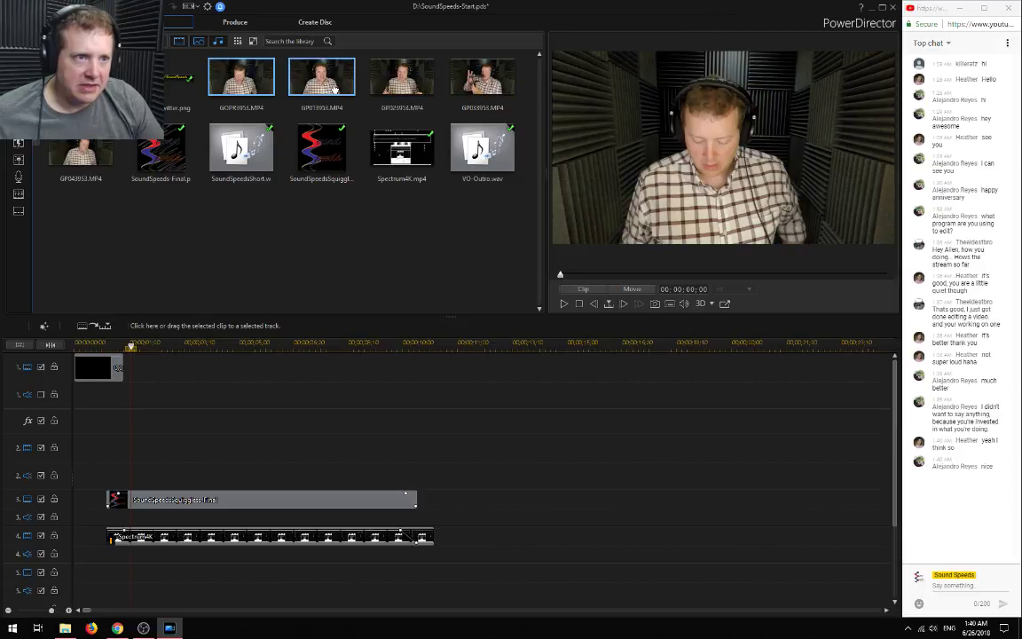
pyautogui.keyDown('ctrl'); pyautogui.click(396, 86); pyautogui.keyUp('ctrl')
pyautogui.keyDown('shift'); pyautogui.click(81, 155); pyautogui.keyUp('shift')
pyautogui.moveTo(228, 91); pyautogui.dragTo(170, 367)
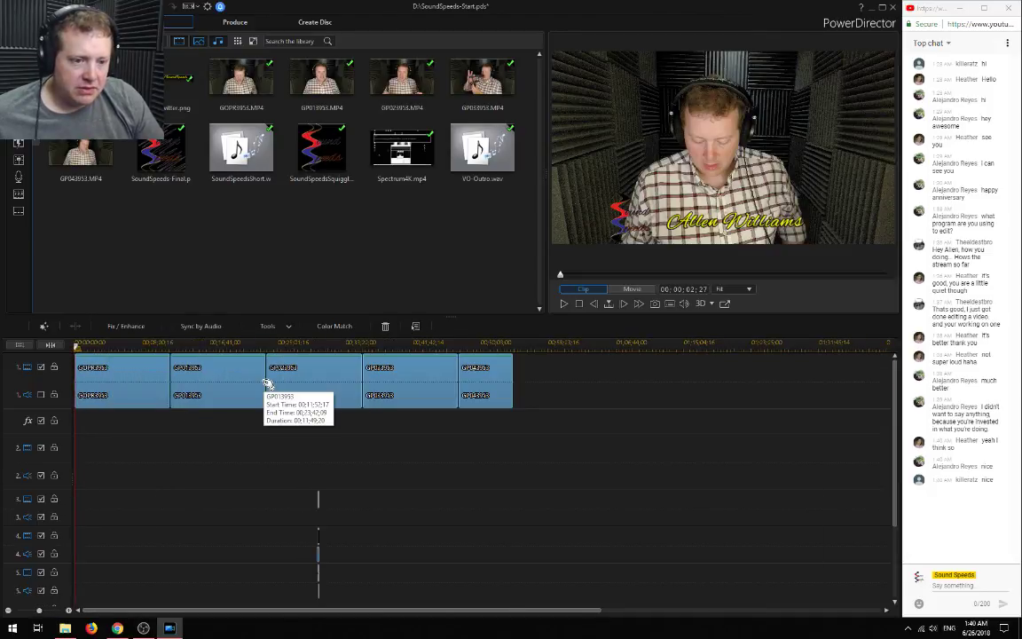
pyautogui.moveTo(97, 78); pyautogui.dragTo(78, 453)
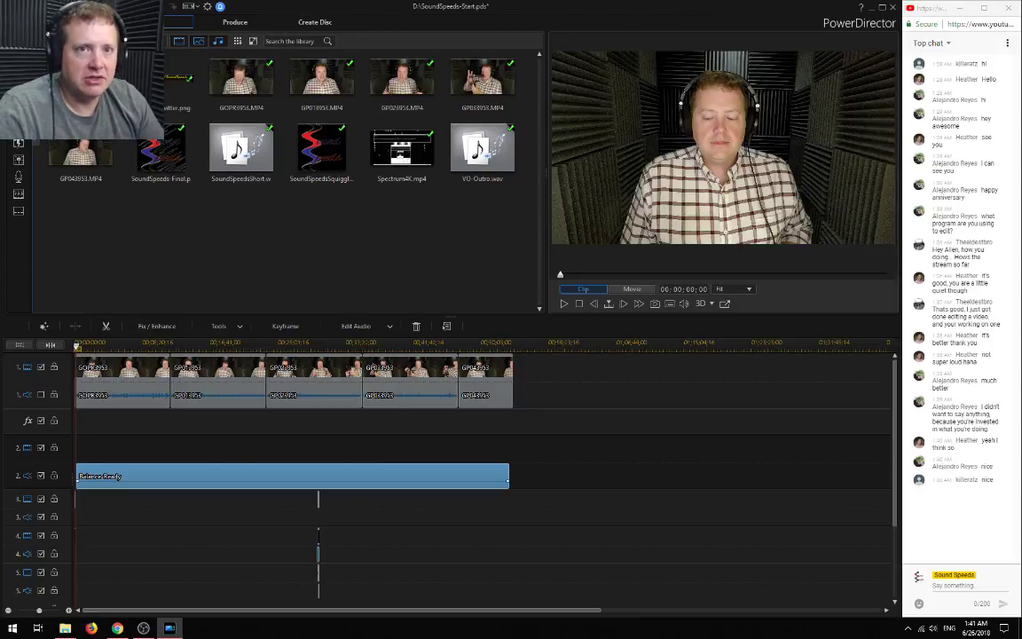
# Save the project under the new name SoundSpeeds-Balance.pds in the D:\Balance folder
pyautogui.click(38, 6)
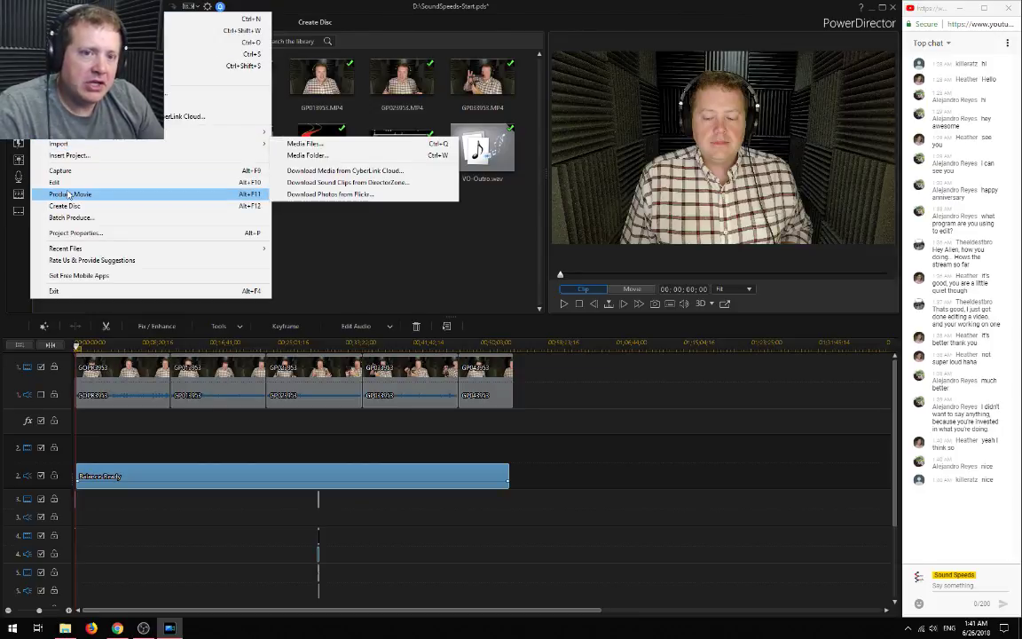
pyautogui.click(133, 65)
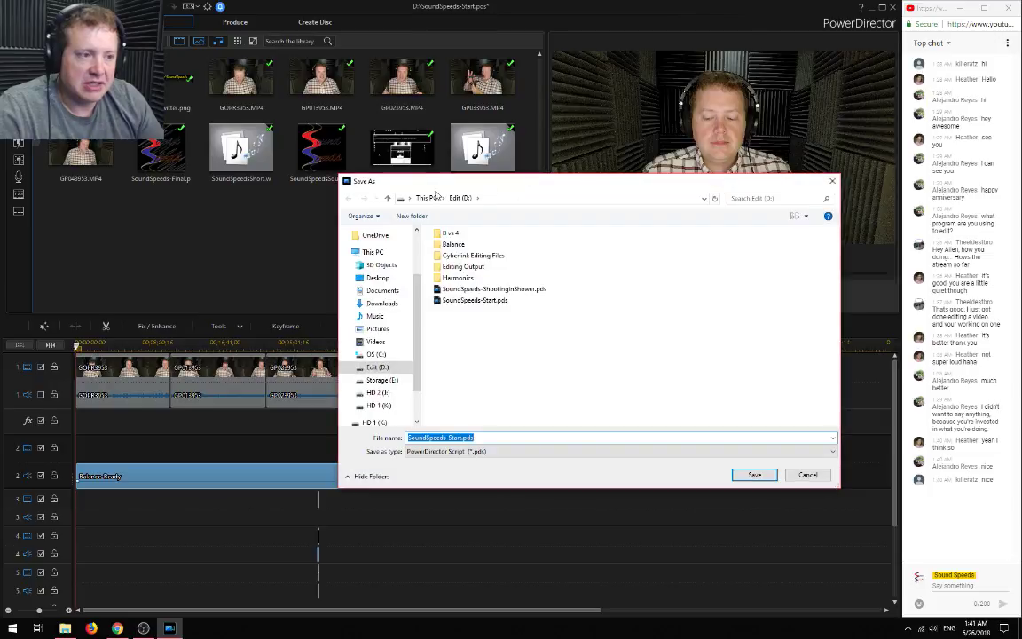
pyautogui.doubleClick(453, 244)
pyautogui.click(463, 437)
pyautogui.click(459, 437)
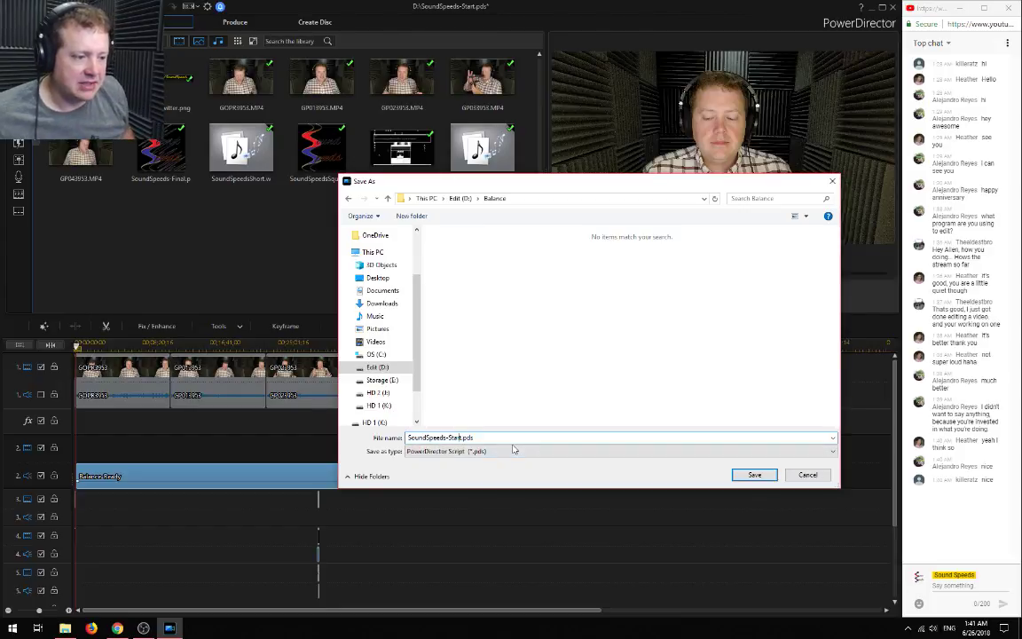
pyautogui.write('bi')
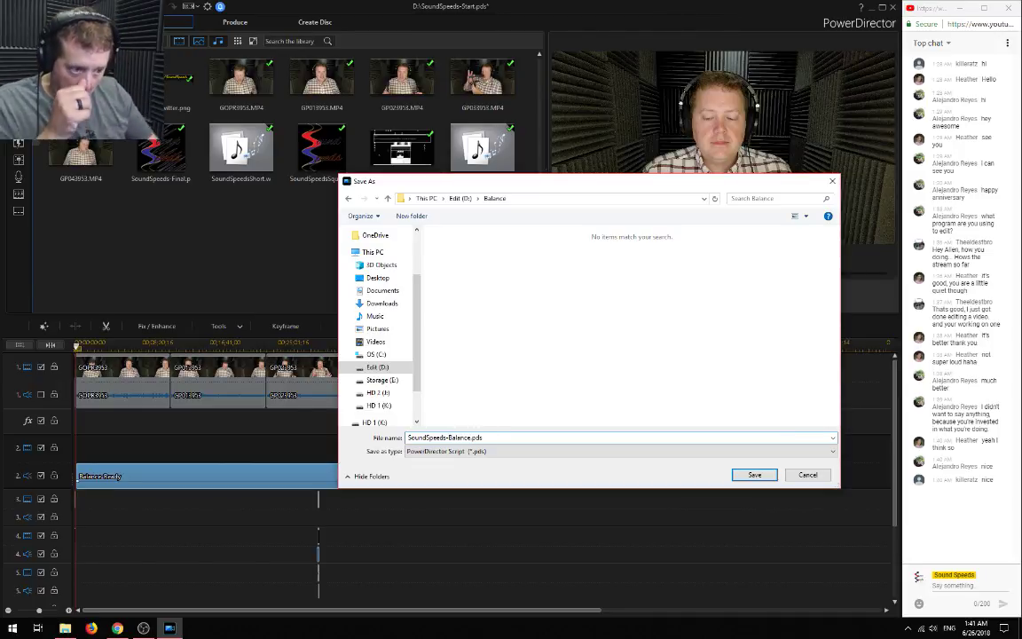
pyautogui.click(754, 475)
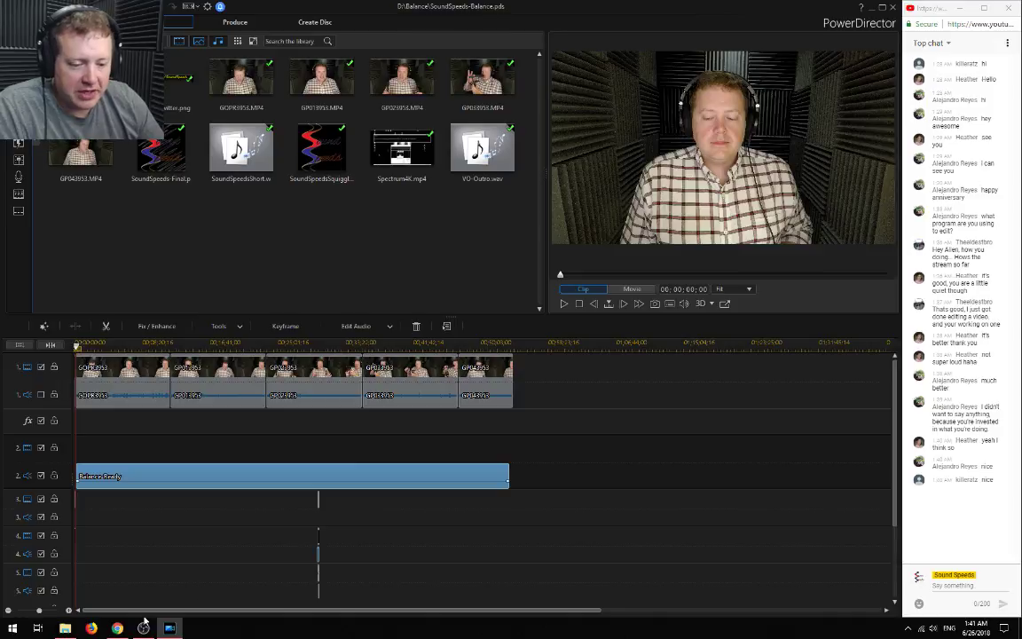
# Examine how the camera clips and Balance-Ready line up on the timeline, both at the start and over their full length
pyautogui.click(73, 610)
pyautogui.click(73, 610)
pyautogui.click(73, 610)
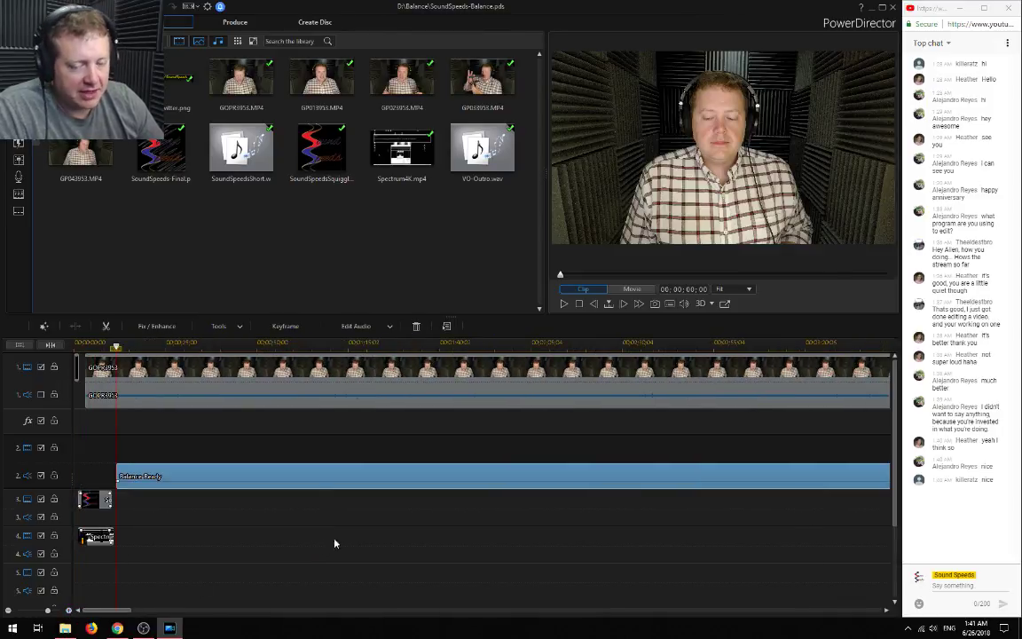
pyautogui.click(8, 611)
pyautogui.click(9, 611)
pyautogui.click(9, 611)
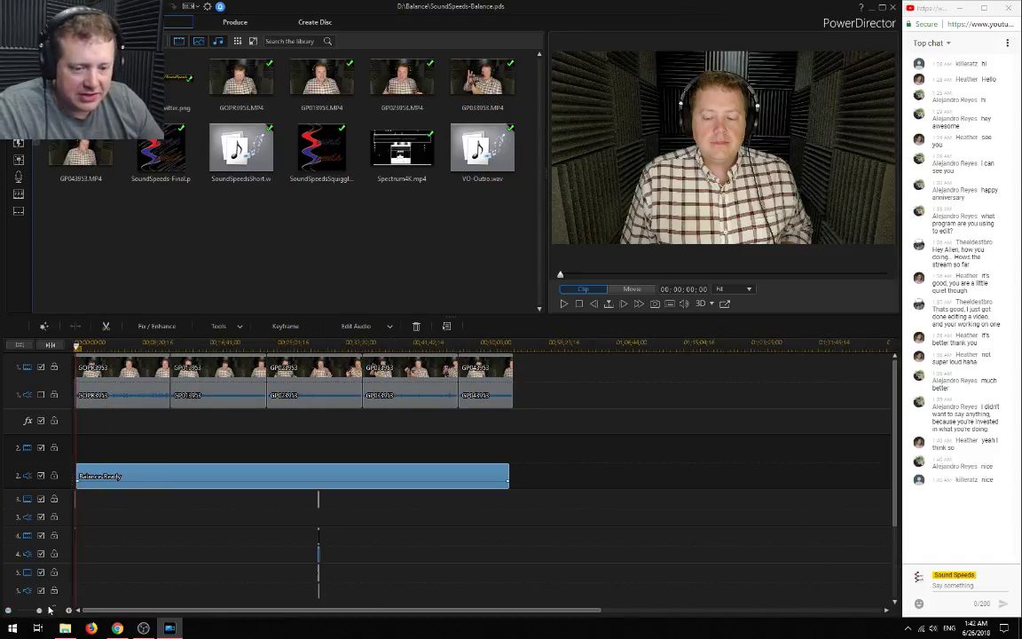
pyautogui.click(69, 611)
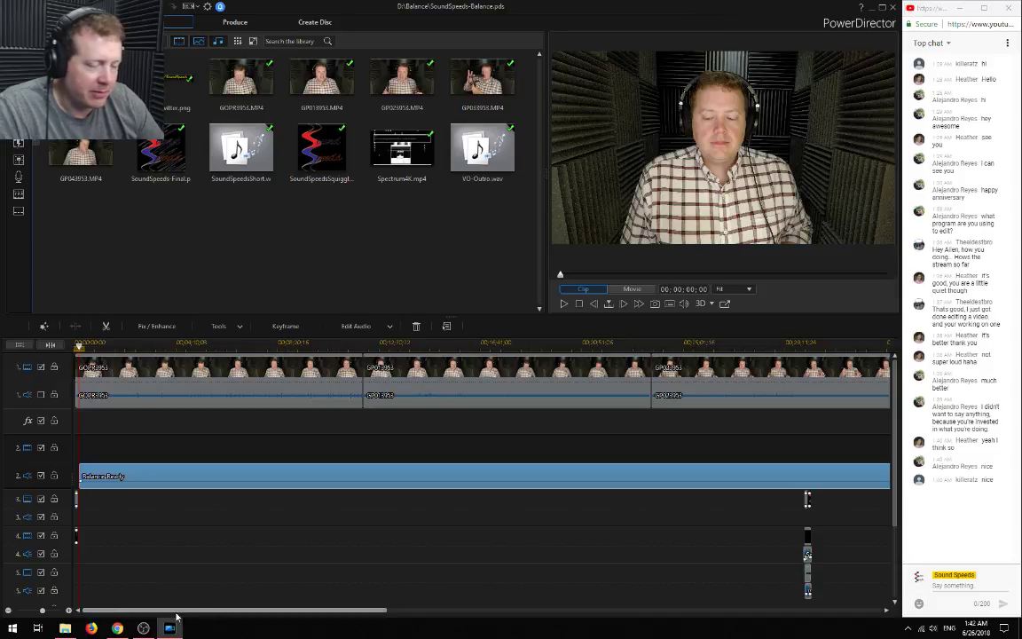
pyautogui.click(9, 611)
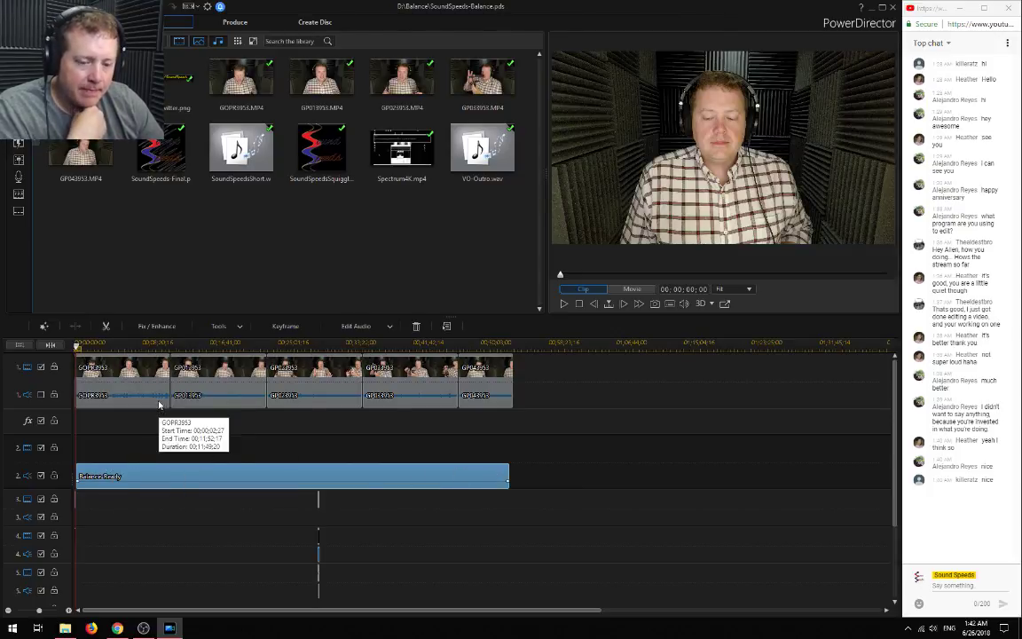
pyautogui.scroll(3, 171, 454)
pyautogui.scroll(-3, 259, 450)
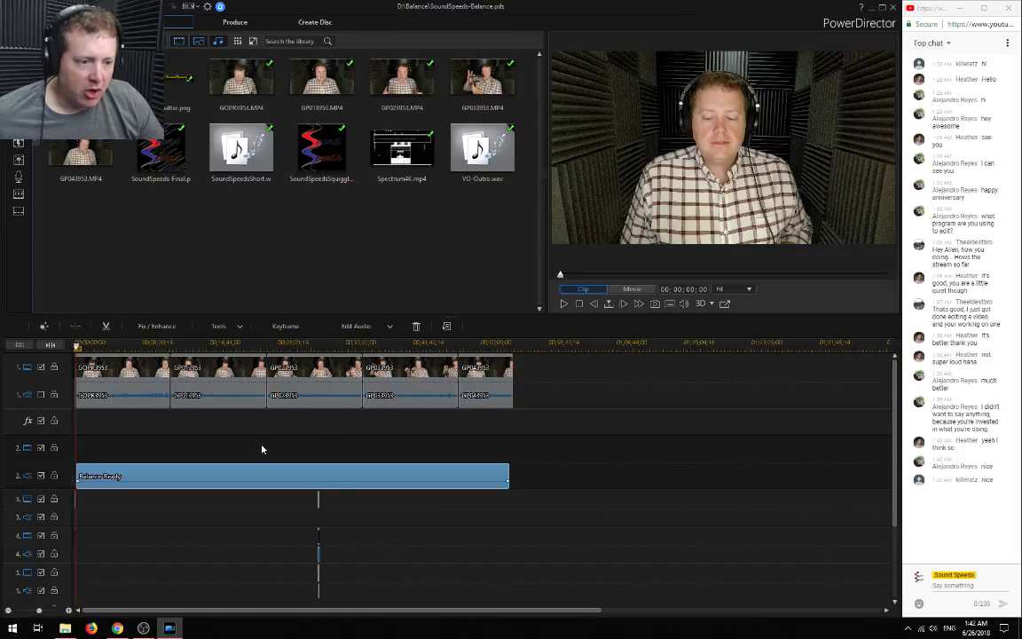
pyautogui.scroll(3, 226, 439)
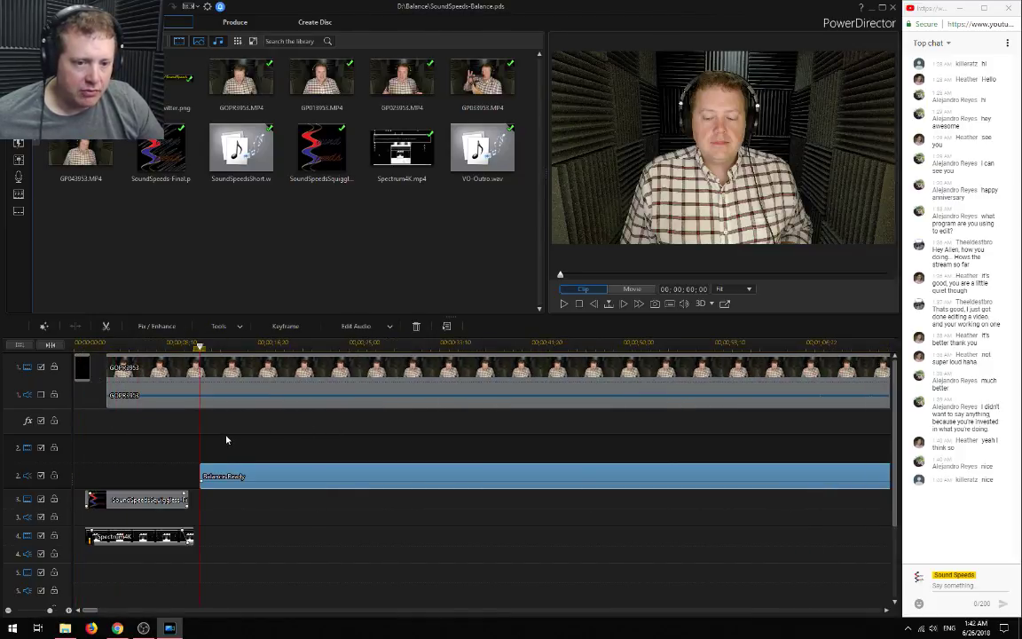
pyautogui.scroll(-5, 228, 439)
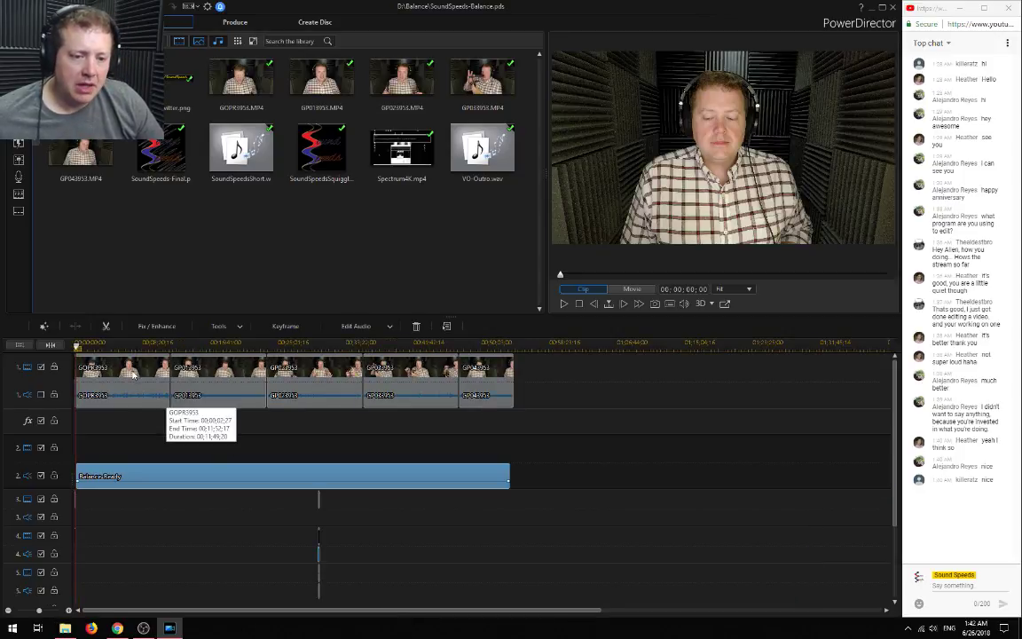
# Unlink and remove the five camera clips' own audio, leaving the gap, and move Balance-Ready onto audio track 1
pyautogui.click(164, 394)
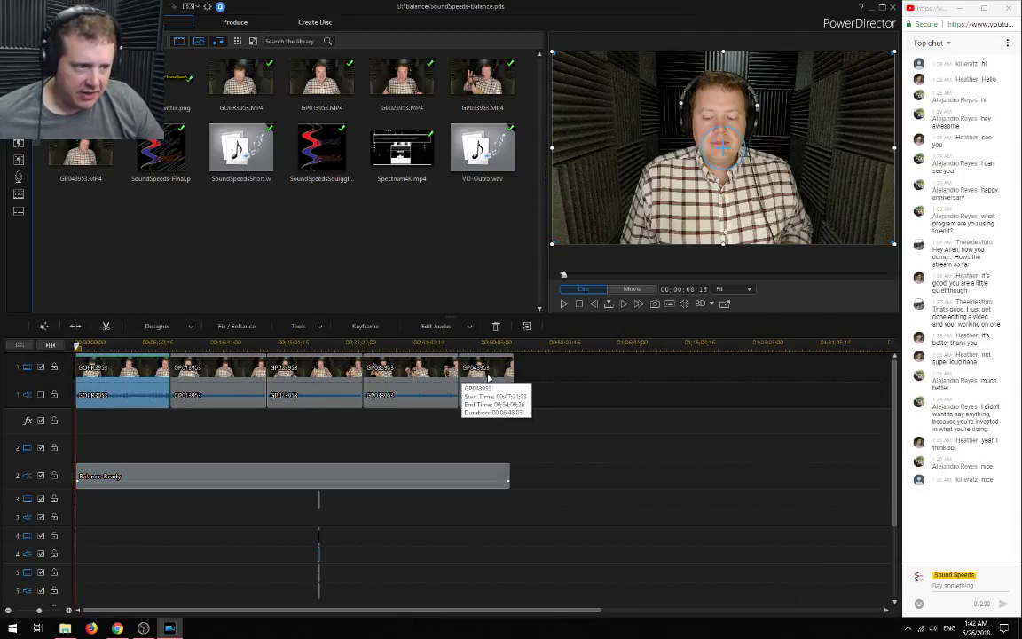
pyautogui.moveTo(574, 417); pyautogui.dragTo(119, 364)
pyautogui.rightClick(118, 379)
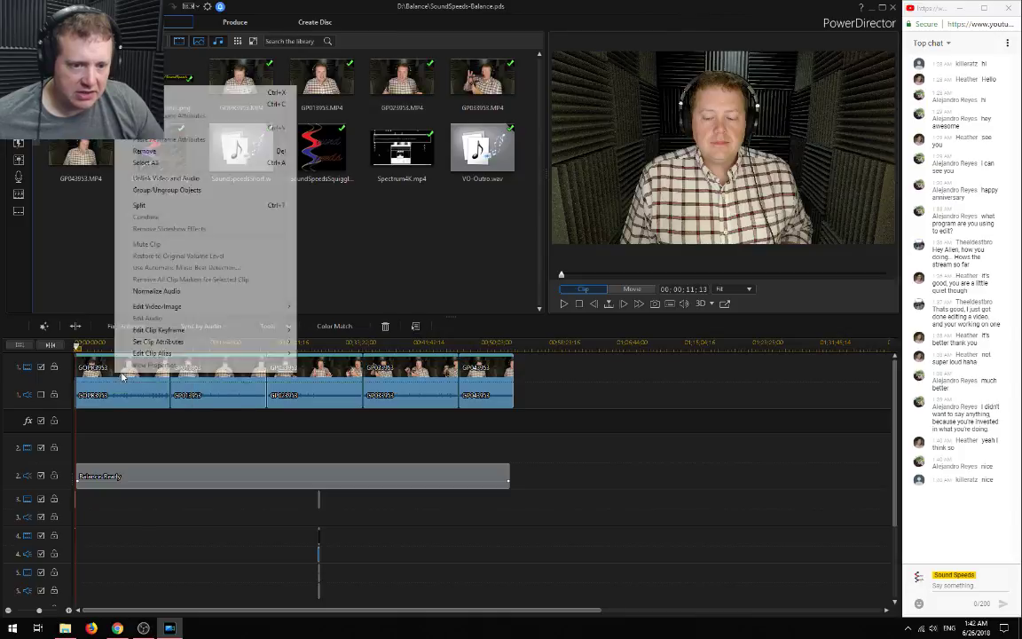
pyautogui.click(174, 190)
pyautogui.moveTo(580, 422); pyautogui.dragTo(139, 390)
pyautogui.press('Delete')
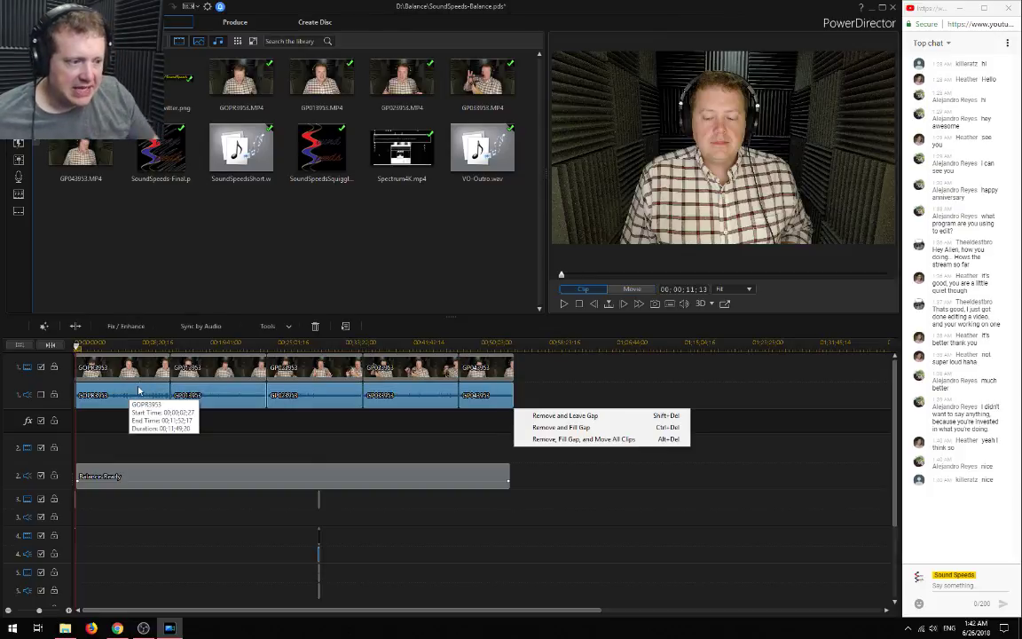
pyautogui.click(582, 417)
pyautogui.click(122, 473)
pyautogui.moveTo(125, 411); pyautogui.dragTo(117, 392)
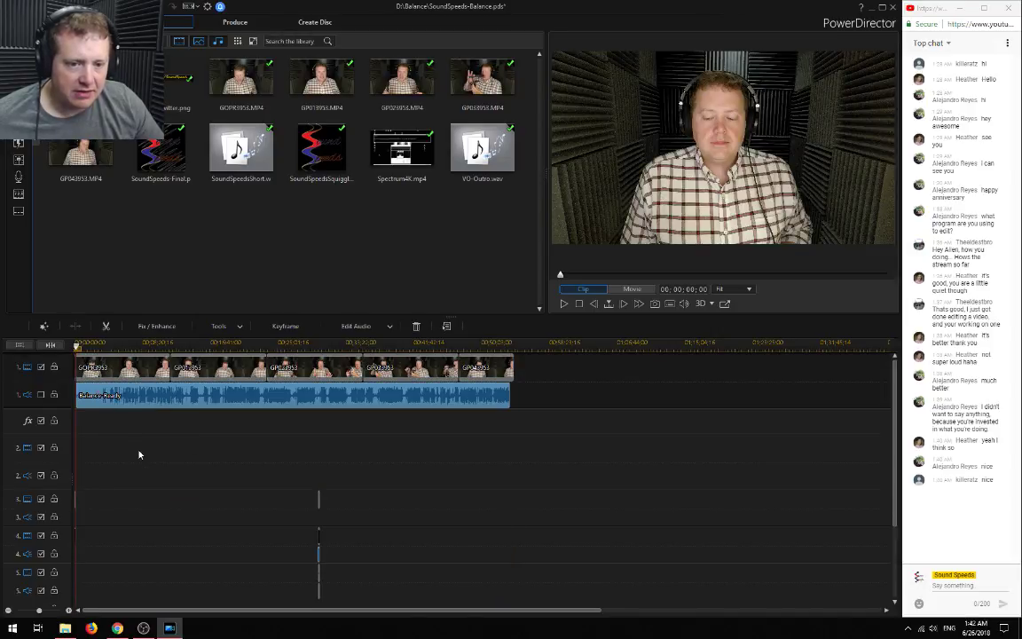
# Hide video tracks 3 and 4 and park the playhead on the hand clap in GOPR3953 at 00;00;05;09
pyautogui.scroll(8, 140, 453)
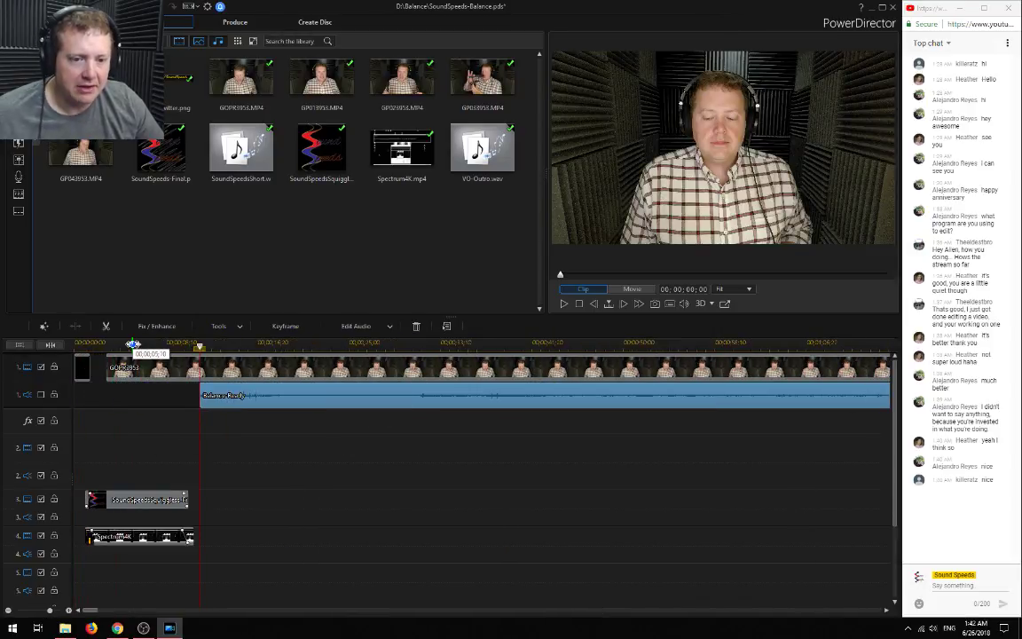
pyautogui.click(132, 358)
pyautogui.click(41, 498)
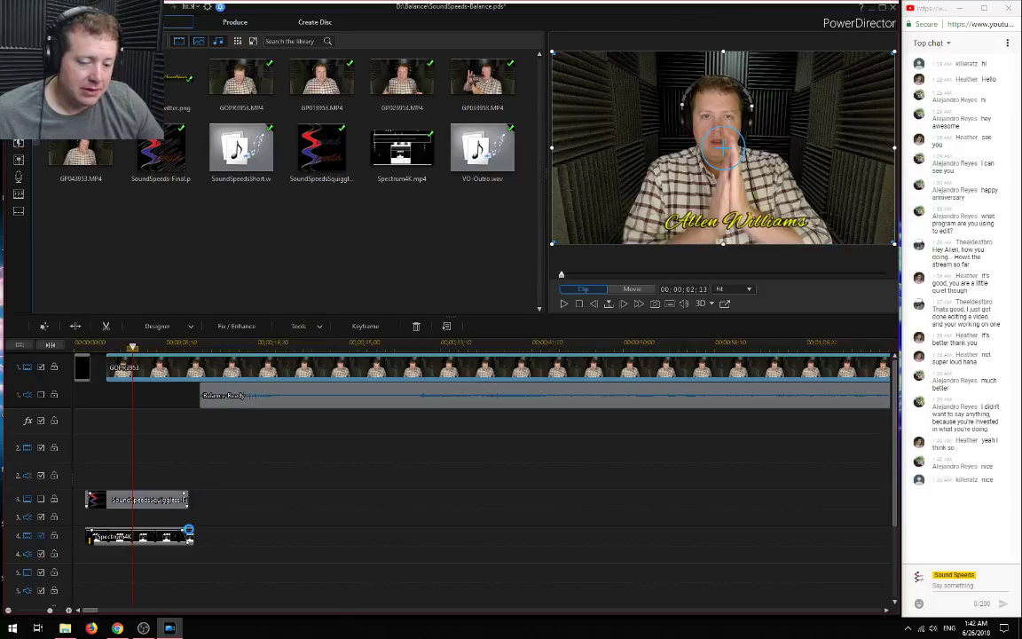
pyautogui.press('space')
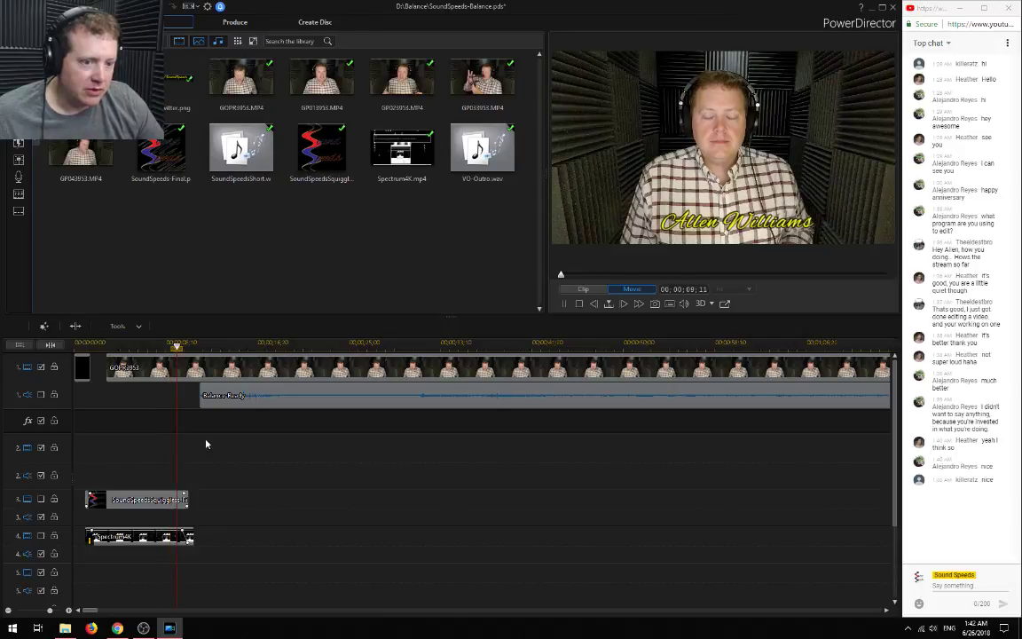
pyautogui.click(109, 346)
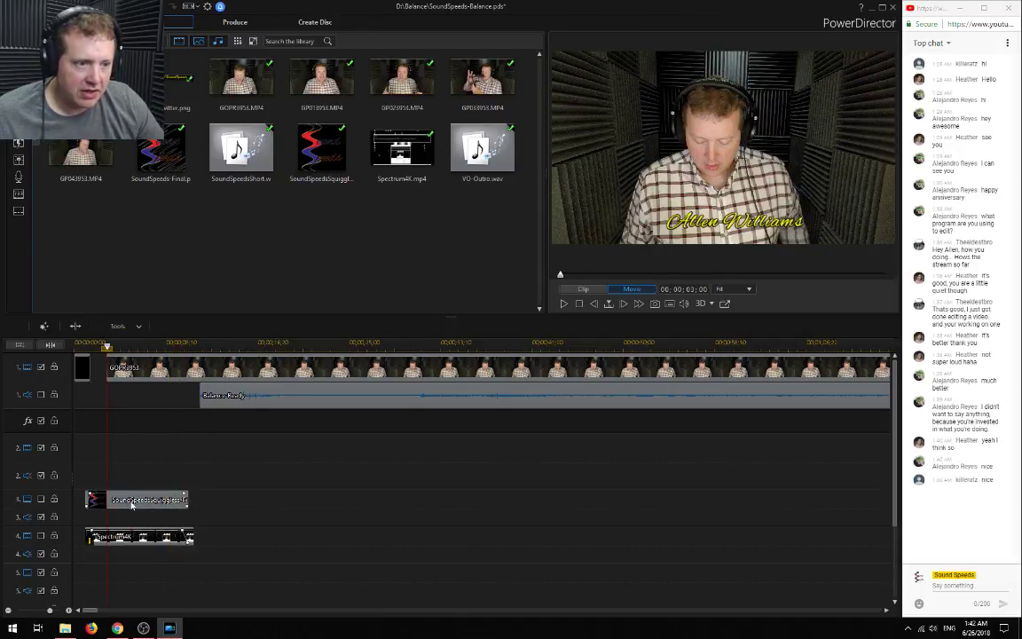
pyautogui.press('space')
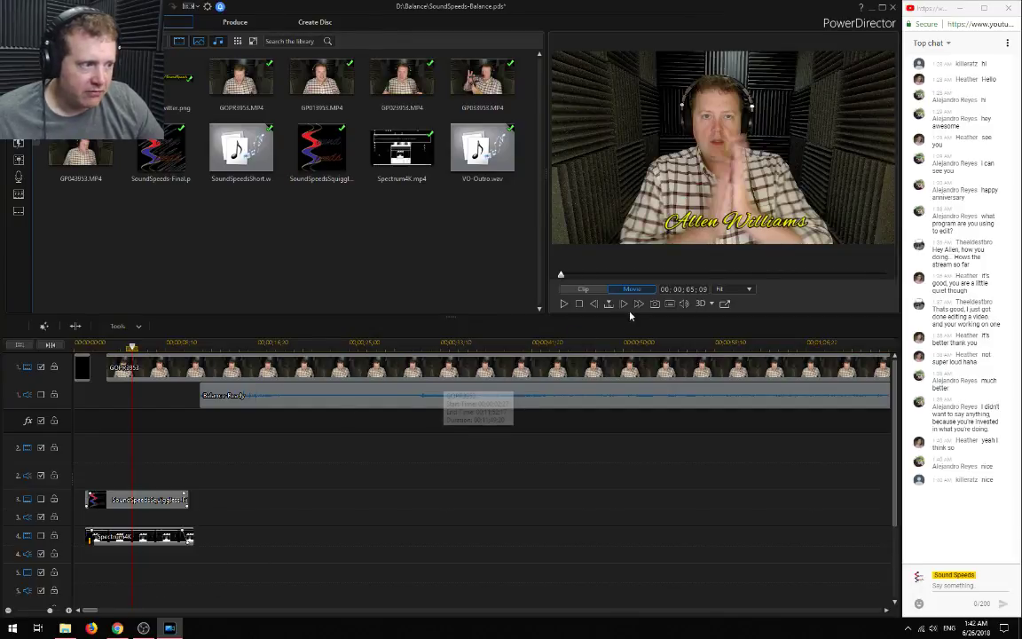
pyautogui.click(593, 303)
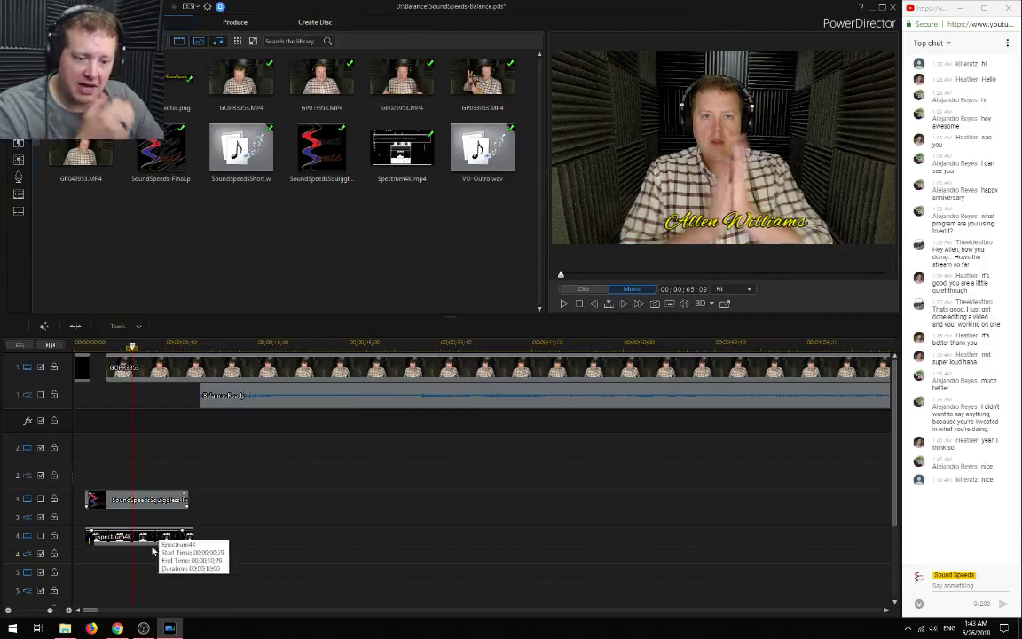
# Shift Balance-Ready earlier on audio track 1 so its clap spike lines up with the clap frame at 00;00;05;09
pyautogui.click(78, 611)
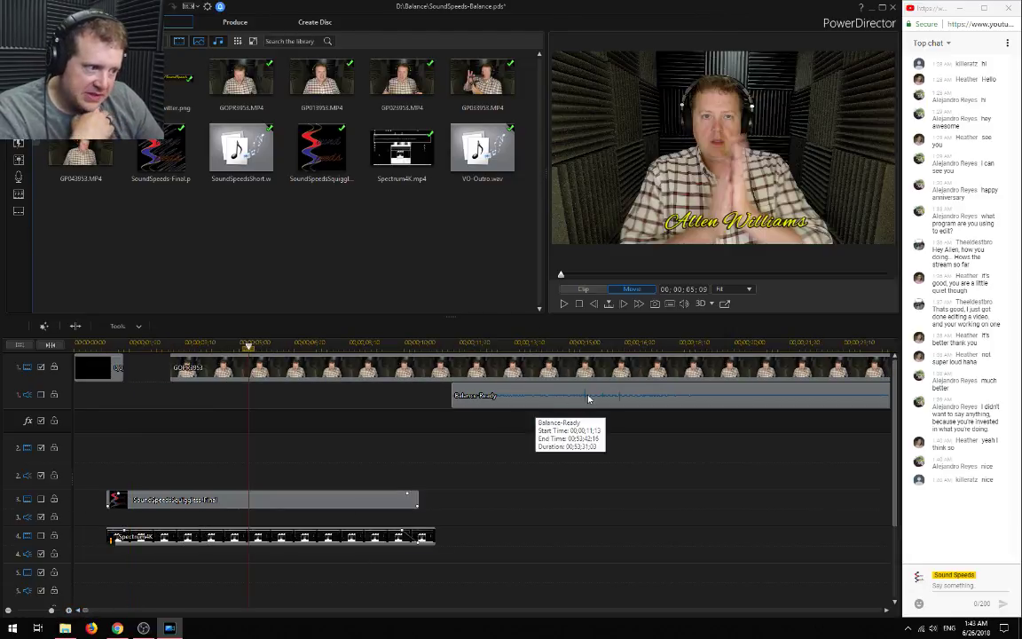
pyautogui.moveTo(585, 398); pyautogui.dragTo(257, 395)
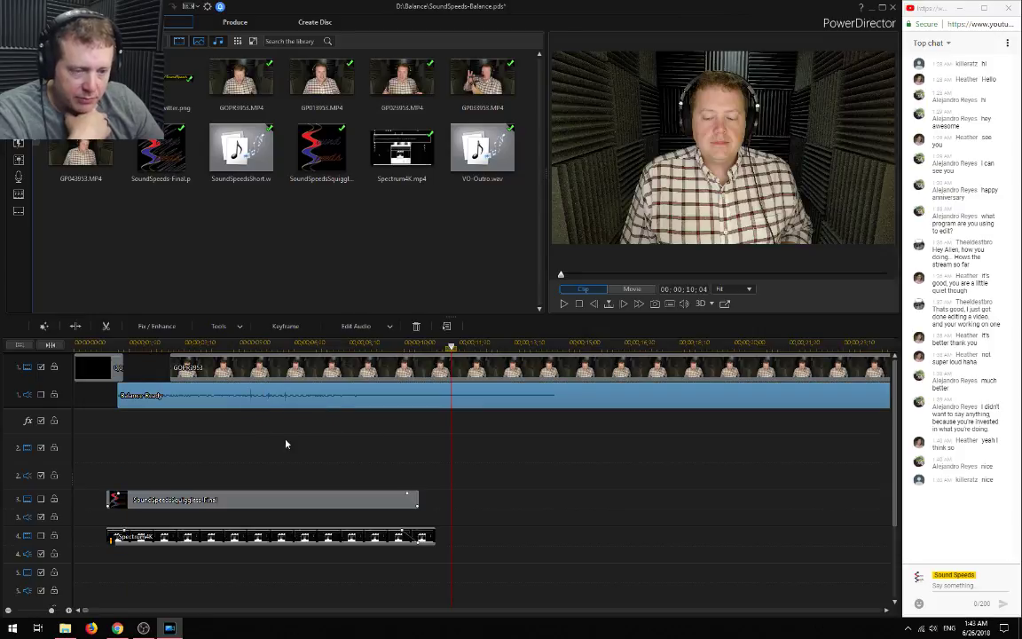
pyautogui.click(236, 345)
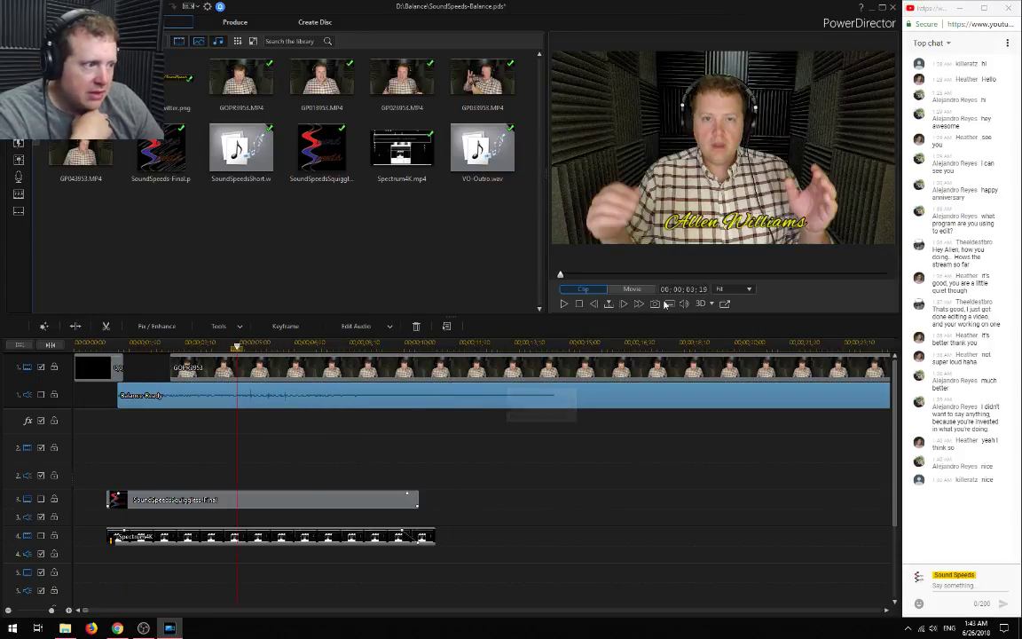
pyautogui.click(564, 304)
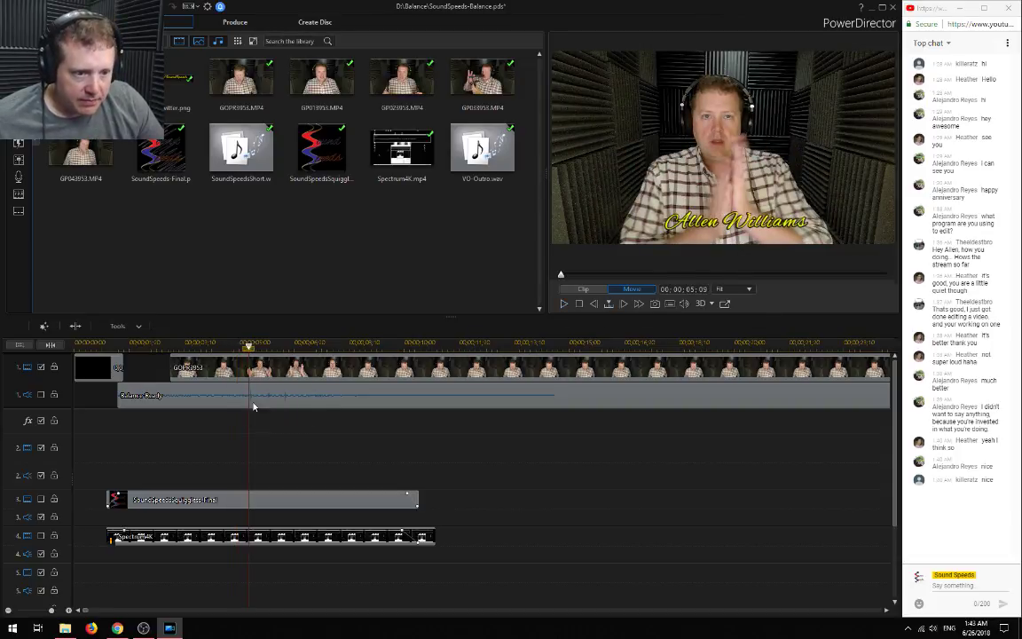
pyautogui.click(69, 611)
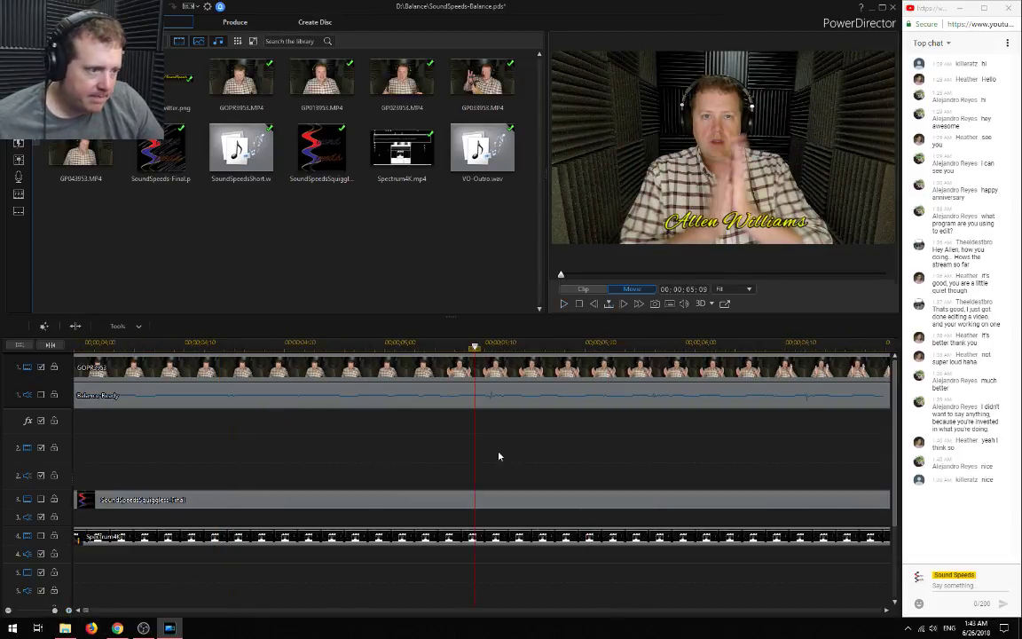
pyautogui.click(479, 396)
pyautogui.moveTo(479, 396)
pyautogui.mouseDown()
pyautogui.moveTo(502, 472)
pyautogui.moveTo(476, 399)
pyautogui.moveTo(490, 394)
pyautogui.mouseUp()
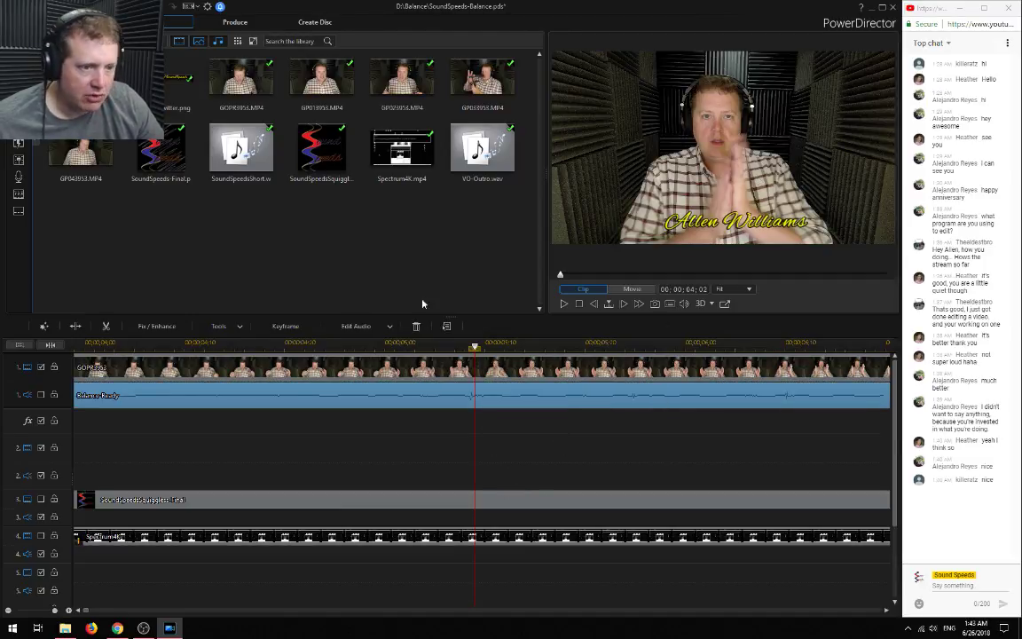
# Play the opening of GOPR3953 from before the clap to check its sync with Balance-Ready
pyautogui.click(96, 345)
pyautogui.moveTo(99, 351); pyautogui.dragTo(76, 352)
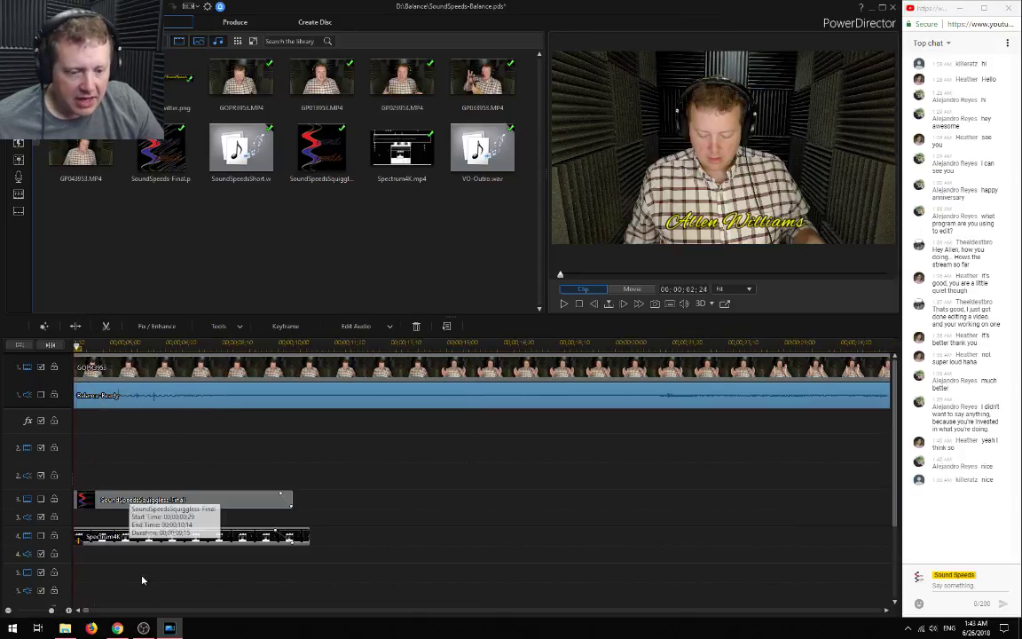
pyautogui.moveTo(86, 610); pyautogui.dragTo(75, 612)
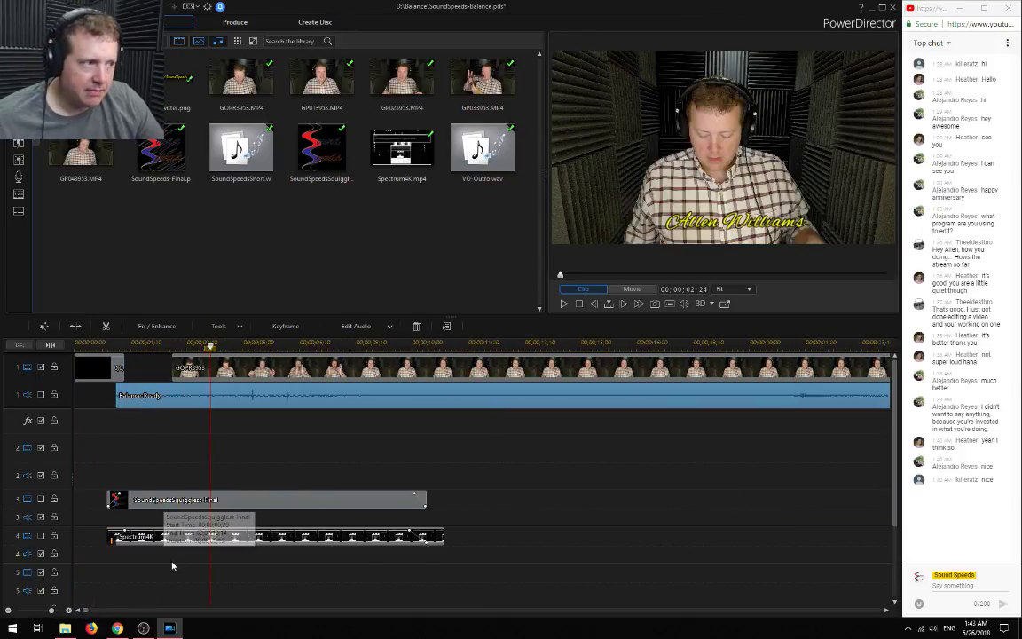
pyautogui.press('space')
pyautogui.press('space')
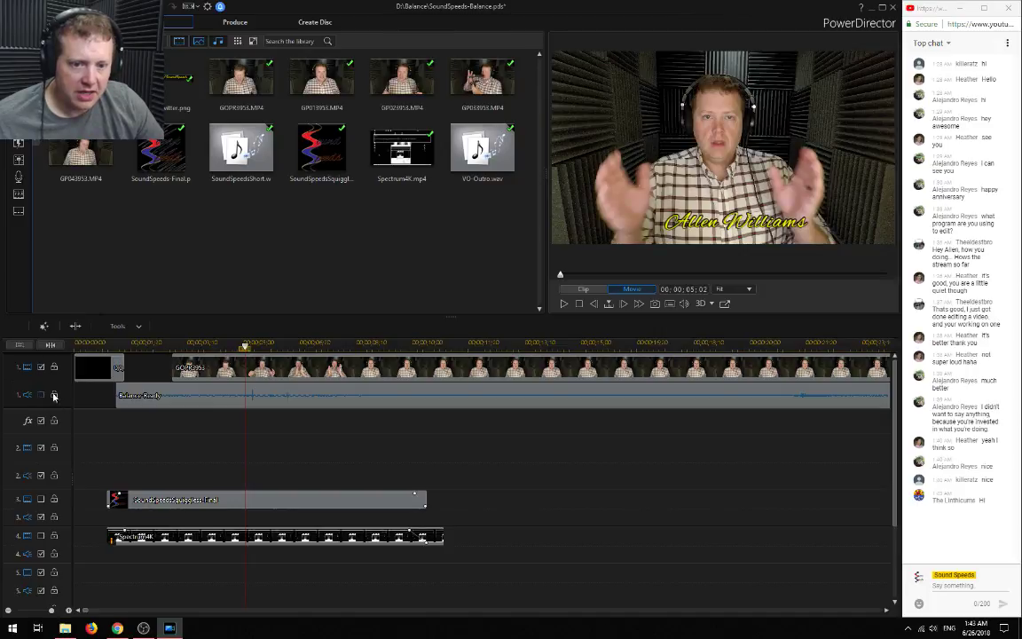
# Replay the hand clap in GOPR3953 from a few seconds before it to recheck its sync with Balance-Ready
pyautogui.moveTo(228, 346); pyautogui.dragTo(178, 348)
pyautogui.press('space')
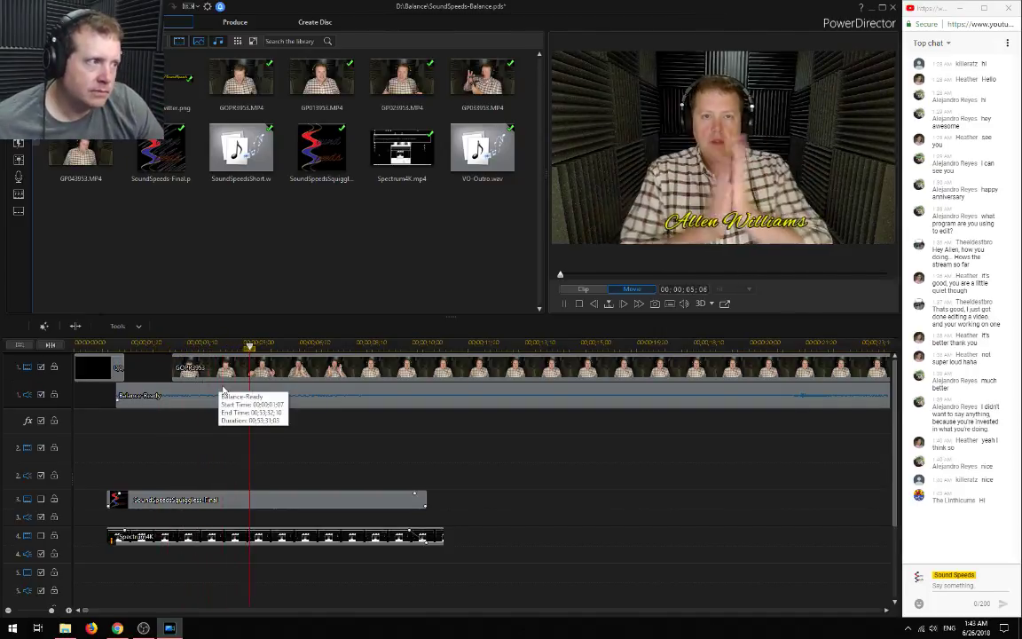
pyautogui.press('space')
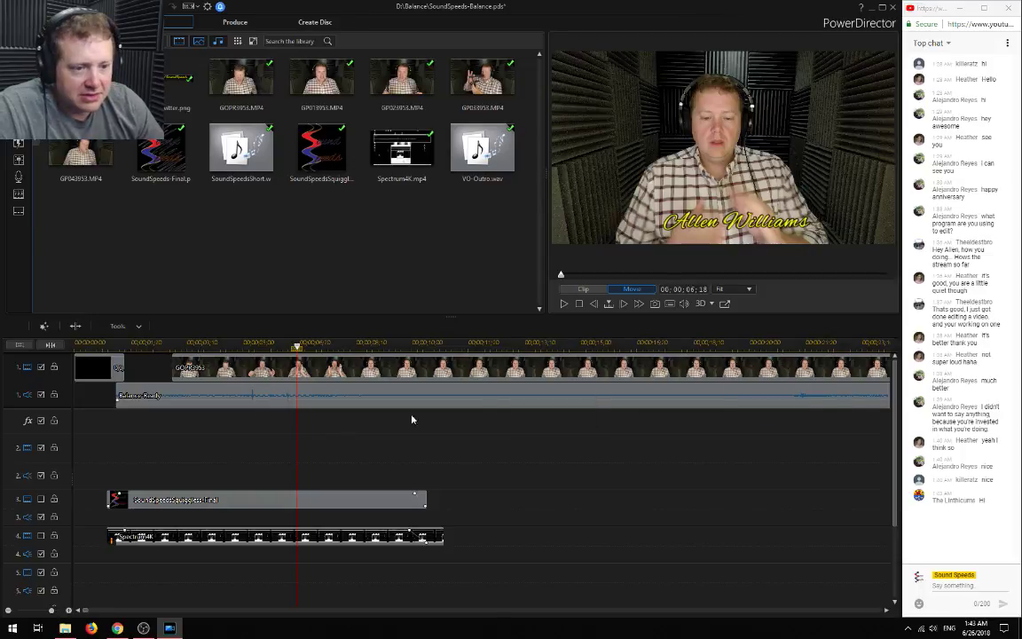
# Show video tracks 3 and 4 again and play the opening of GOPR3953 with the logo and name overlays
pyautogui.click(7, 610)
pyautogui.click(40, 500)
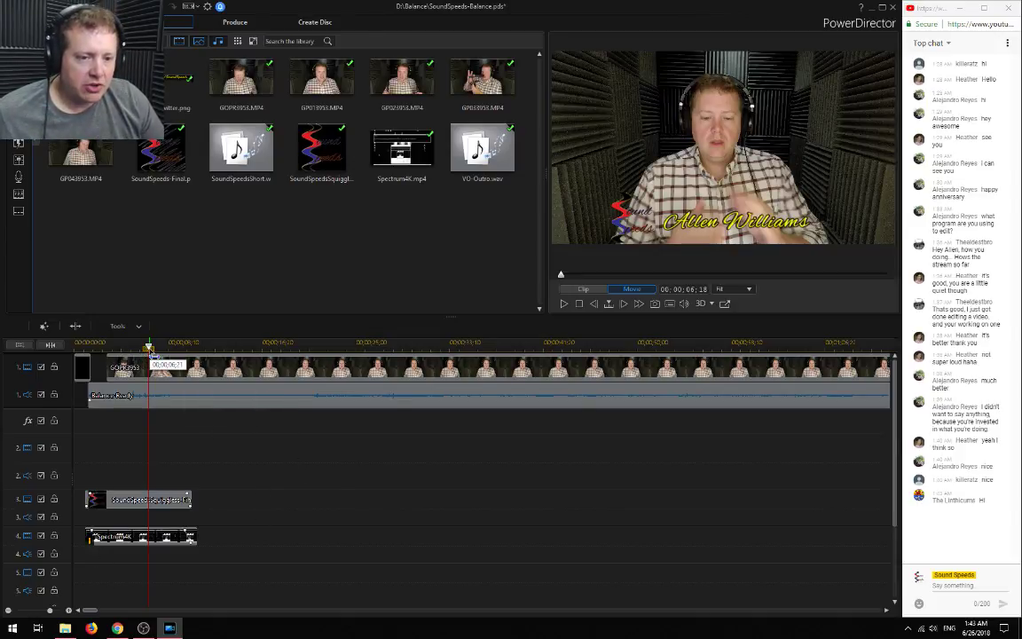
pyautogui.moveTo(148, 346); pyautogui.dragTo(113, 348)
pyautogui.press('space')
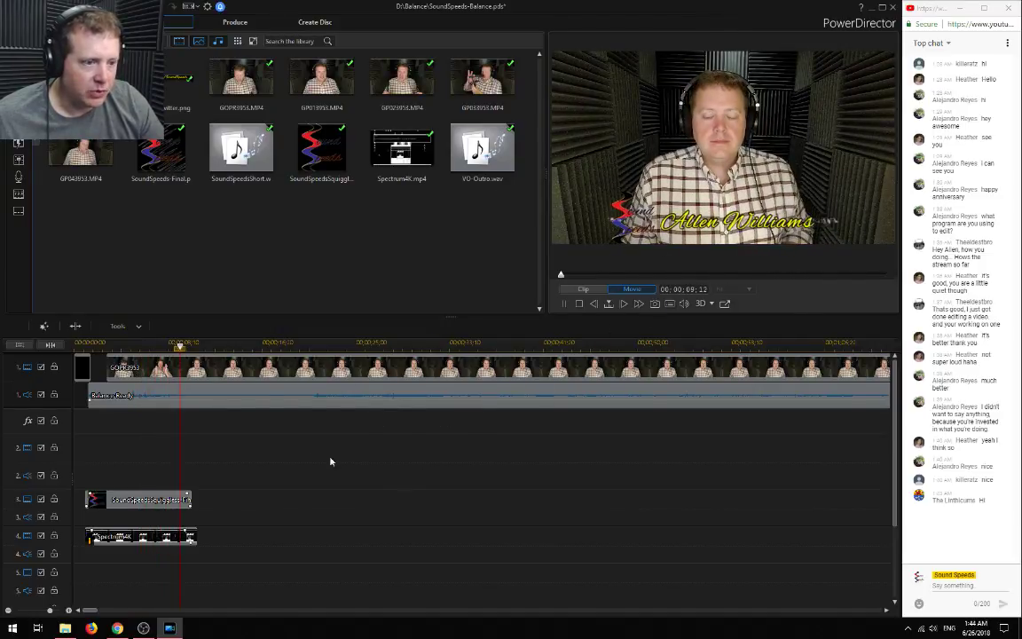
# Skim the first minute of GOPR3953 and play the microphone passage from about 00;01;08 to check picture and sound
pyautogui.click(250, 346)
pyautogui.moveTo(252, 352); pyautogui.dragTo(267, 351)
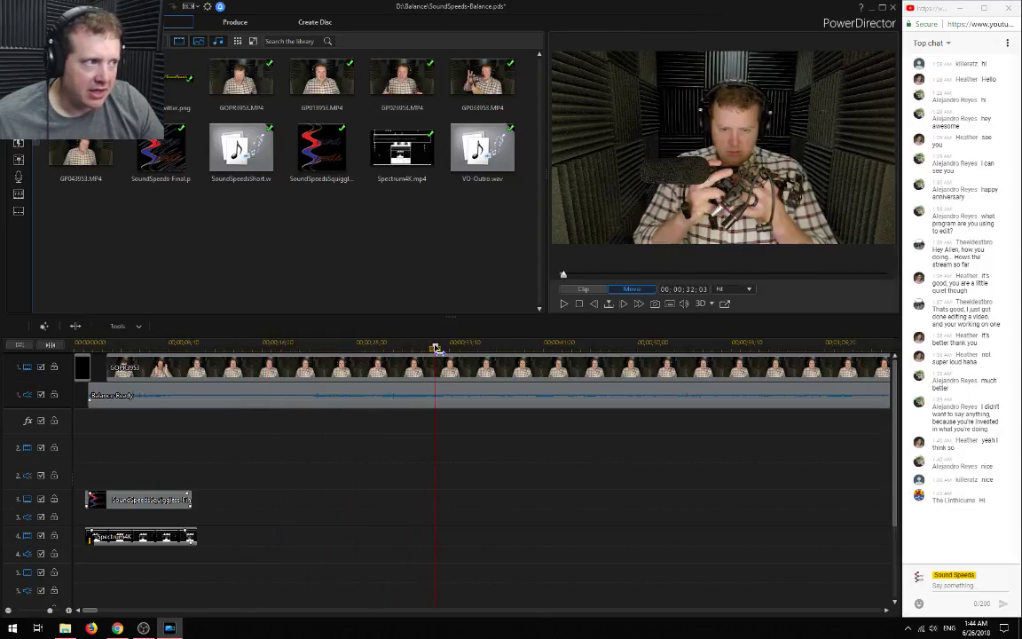
pyautogui.moveTo(393, 348); pyautogui.dragTo(451, 352)
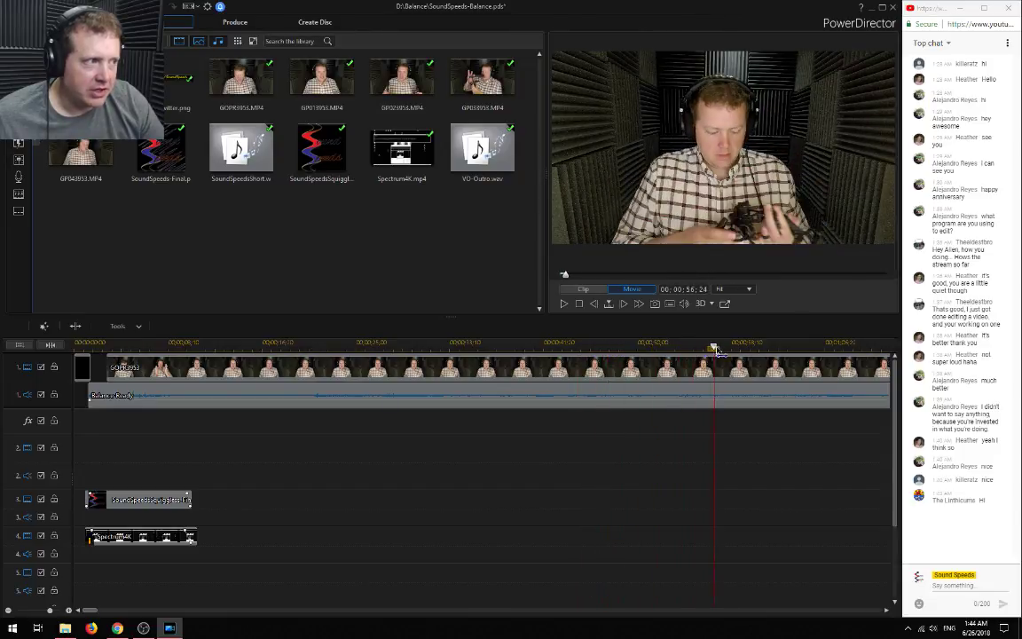
pyautogui.moveTo(862, 347)
pyautogui.mouseDown()
pyautogui.moveTo(871, 347)
pyautogui.moveTo(845, 348)
pyautogui.mouseUp()
pyautogui.press('space')
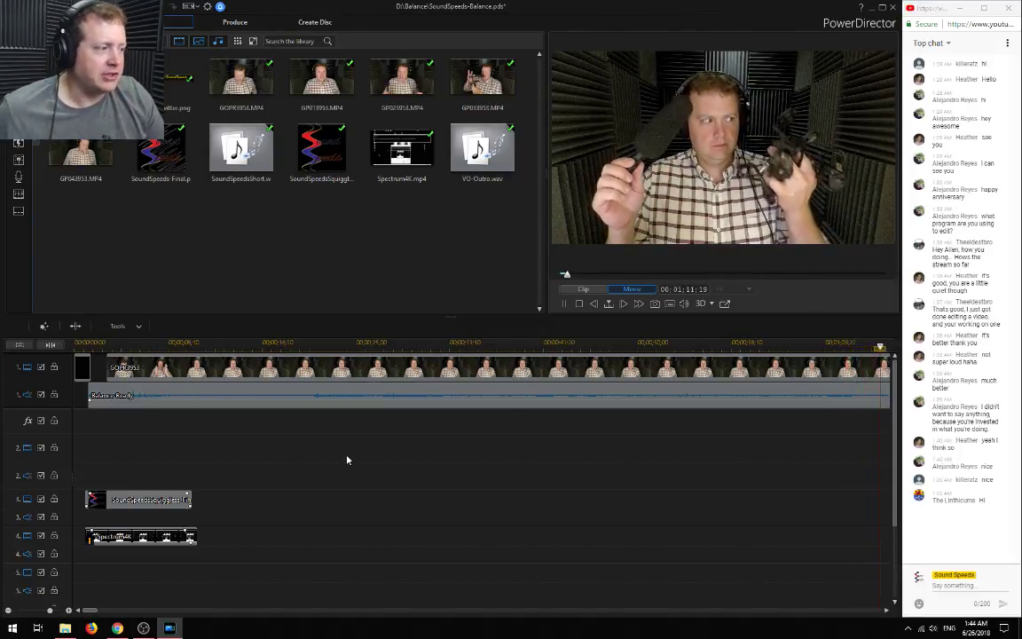
pyautogui.click(9, 610)
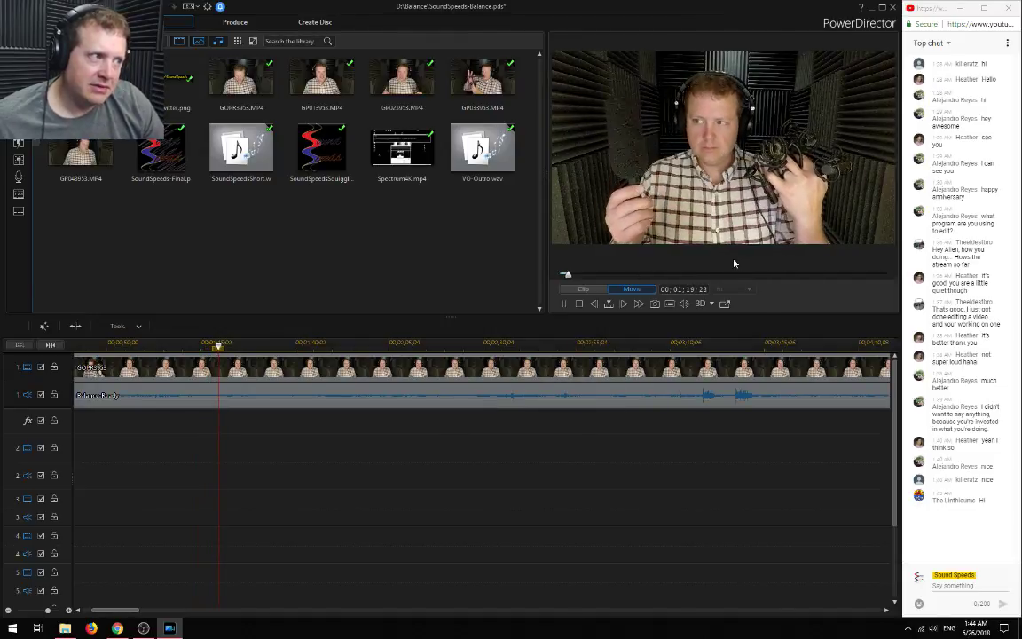
pyautogui.press('space')
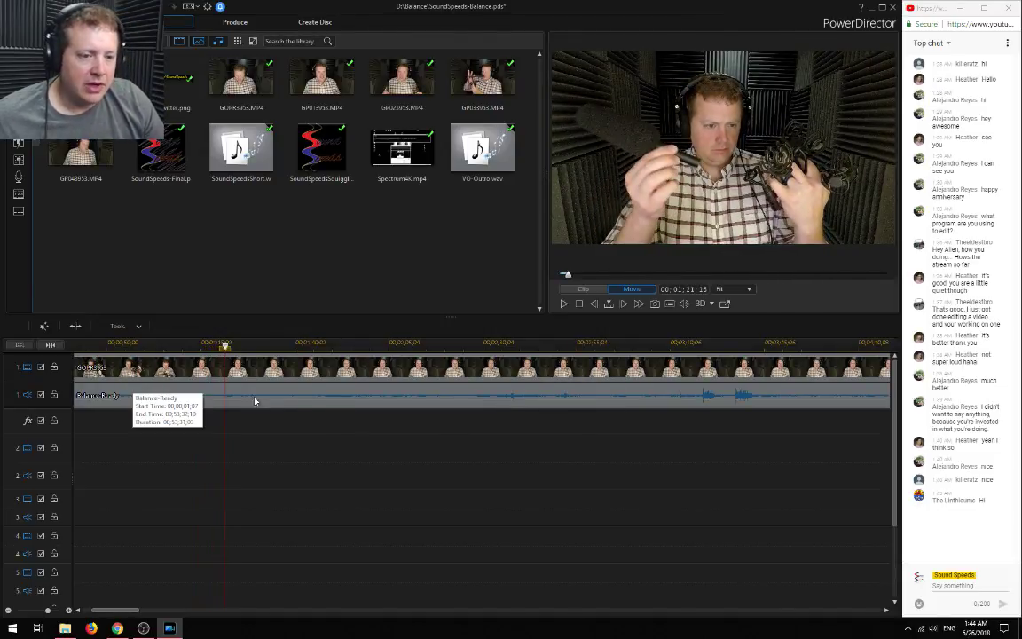
# Sample several points in GP013953, then park the playhead on the camera-facing shot in GOPR3953 at 00;09;48;27
pyautogui.scroll(-3, 324, 409)
pyautogui.click(435, 346)
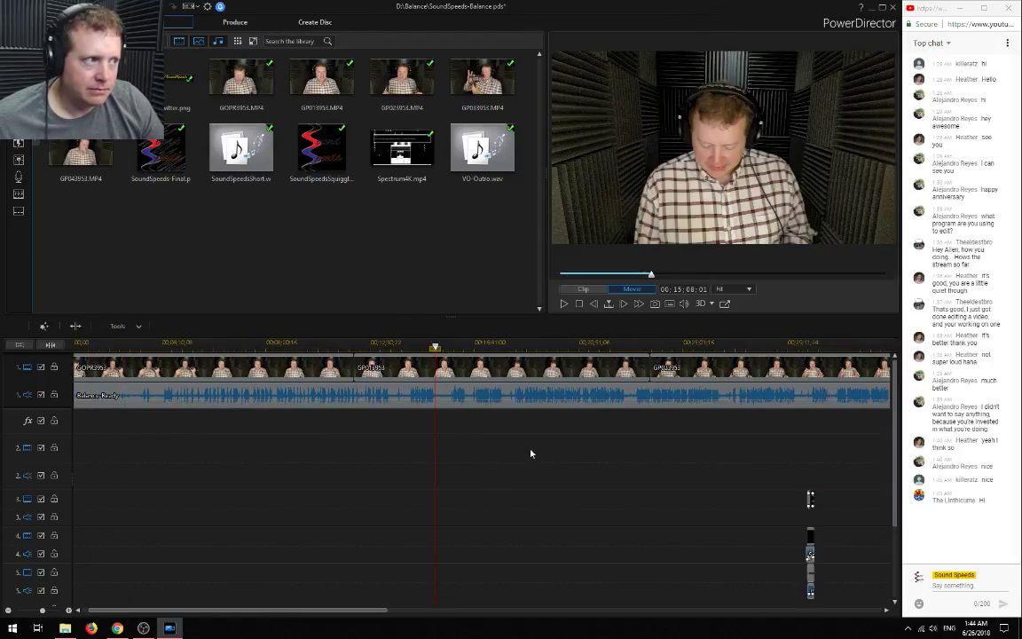
pyautogui.click(456, 346)
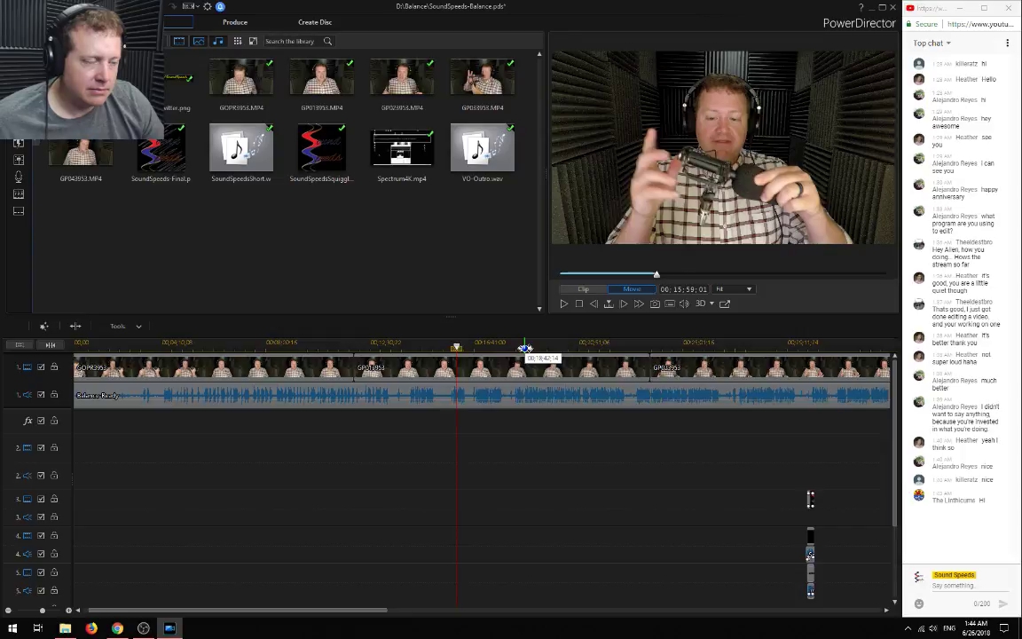
pyautogui.click(525, 348)
pyautogui.click(302, 346)
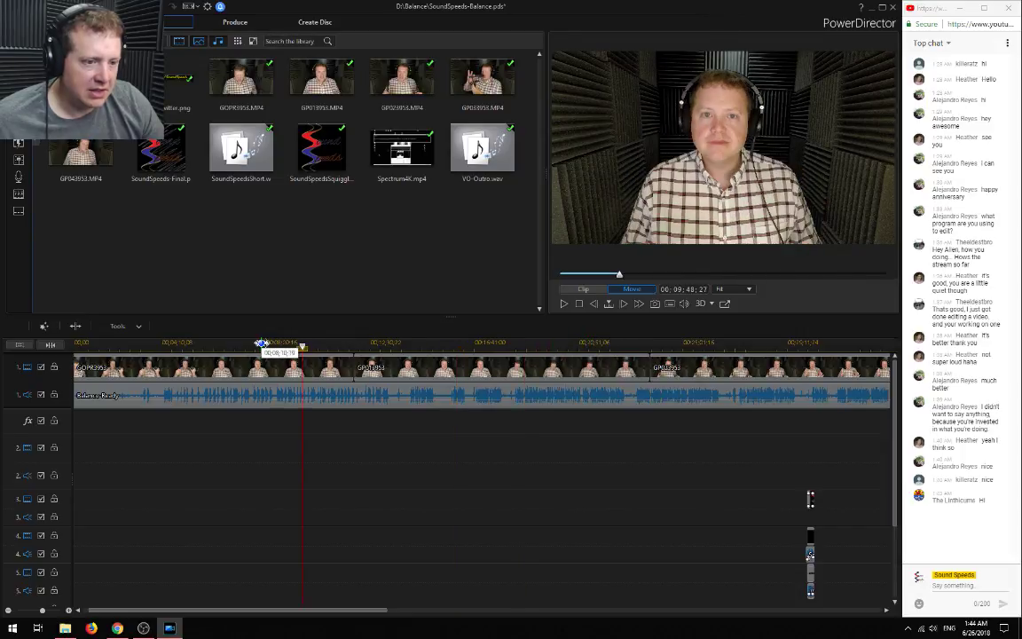
# Try enlarging GOPR3953 to a scale of 1.133 and recentring it in the PiP Designer, then discard the changes
pyautogui.click(255, 366)
pyautogui.doubleClick(255, 371)
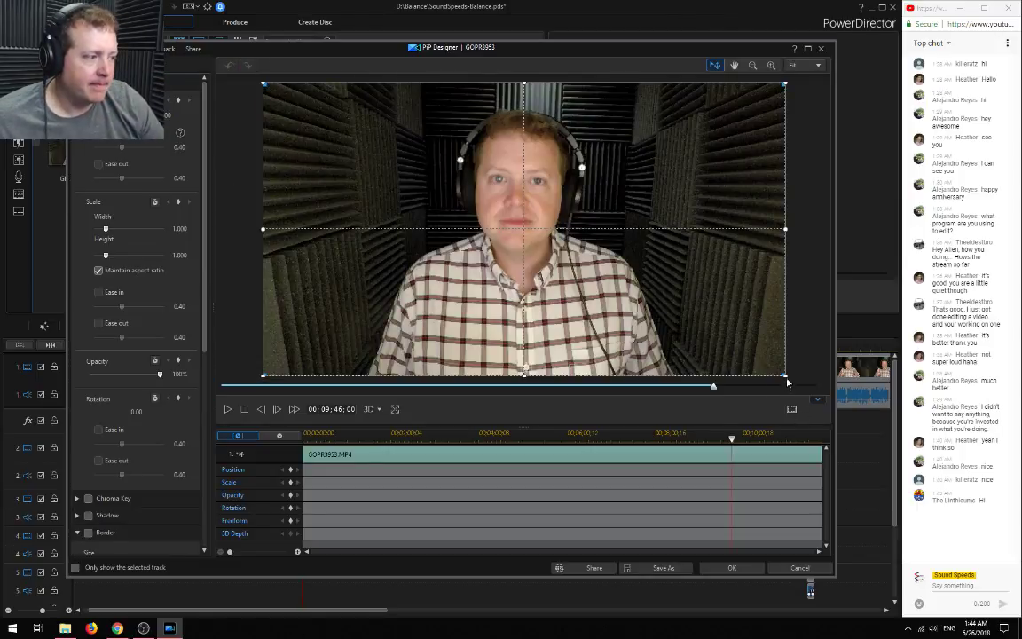
pyautogui.moveTo(785, 376); pyautogui.dragTo(830, 401)
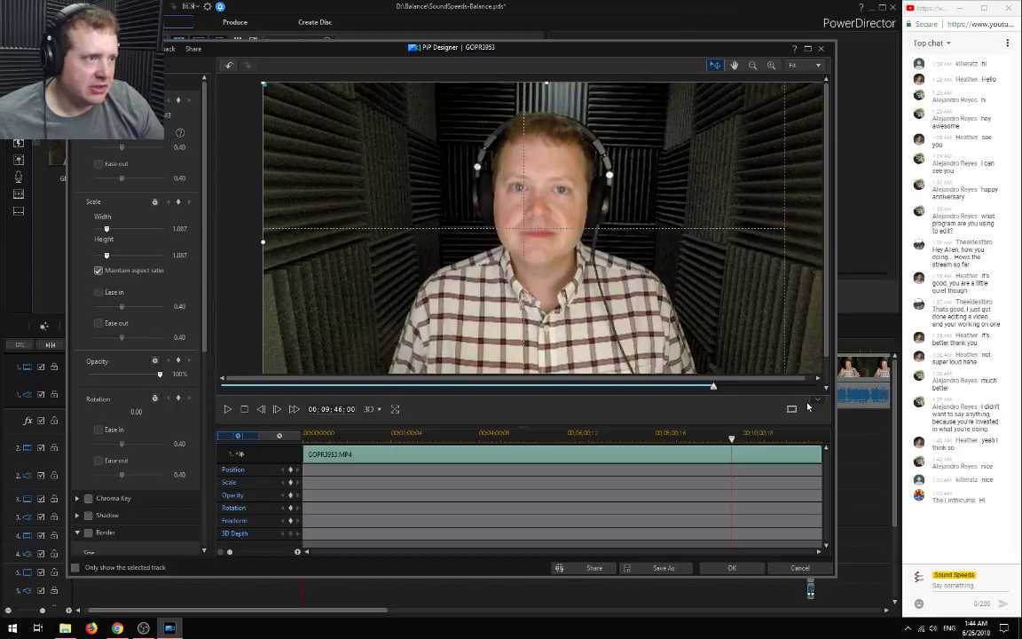
pyautogui.click(752, 64)
pyautogui.click(753, 65)
pyautogui.moveTo(652, 340); pyautogui.dragTo(641, 331)
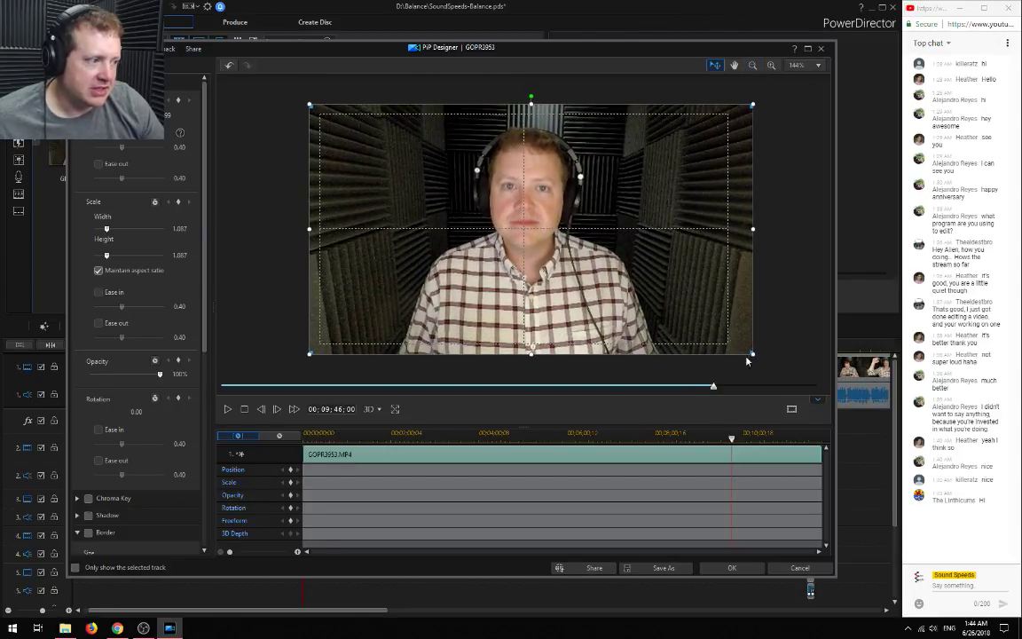
pyautogui.moveTo(751, 354); pyautogui.dragTo(775, 370)
pyautogui.moveTo(717, 329); pyautogui.dragTo(691, 319)
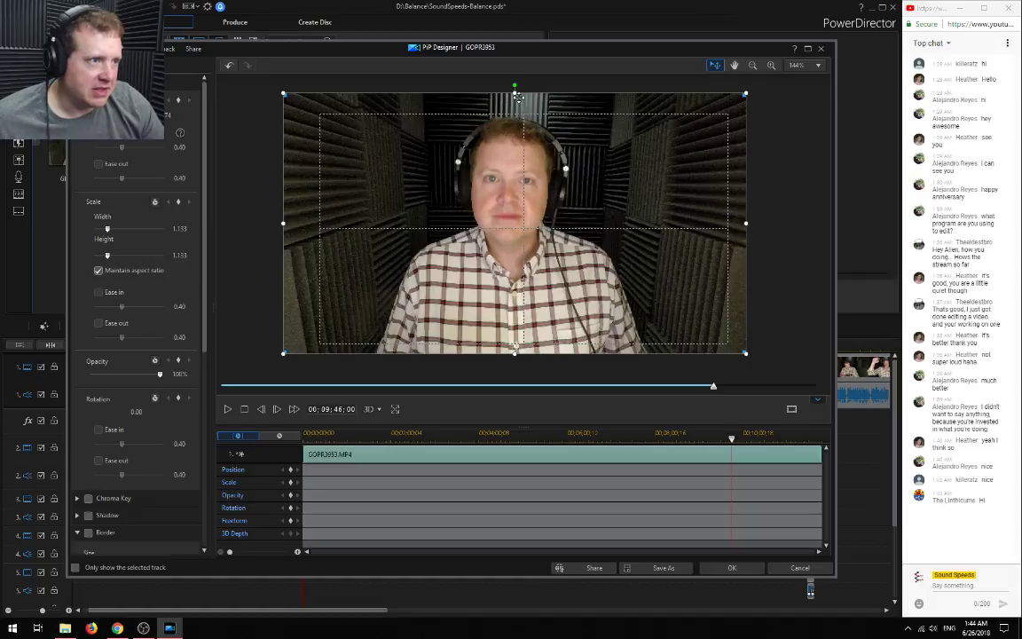
pyautogui.click(799, 568)
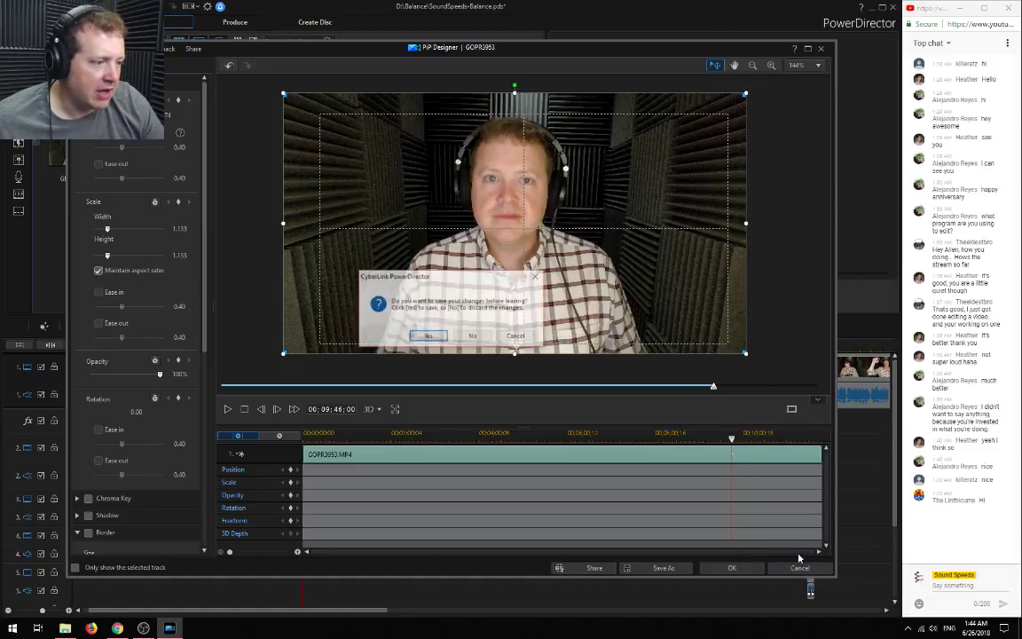
pyautogui.click(457, 333)
# Straighten GOPR3953 by setting its Video Rotation to 359 degrees
pyautogui.scroll(-3, 291, 377)
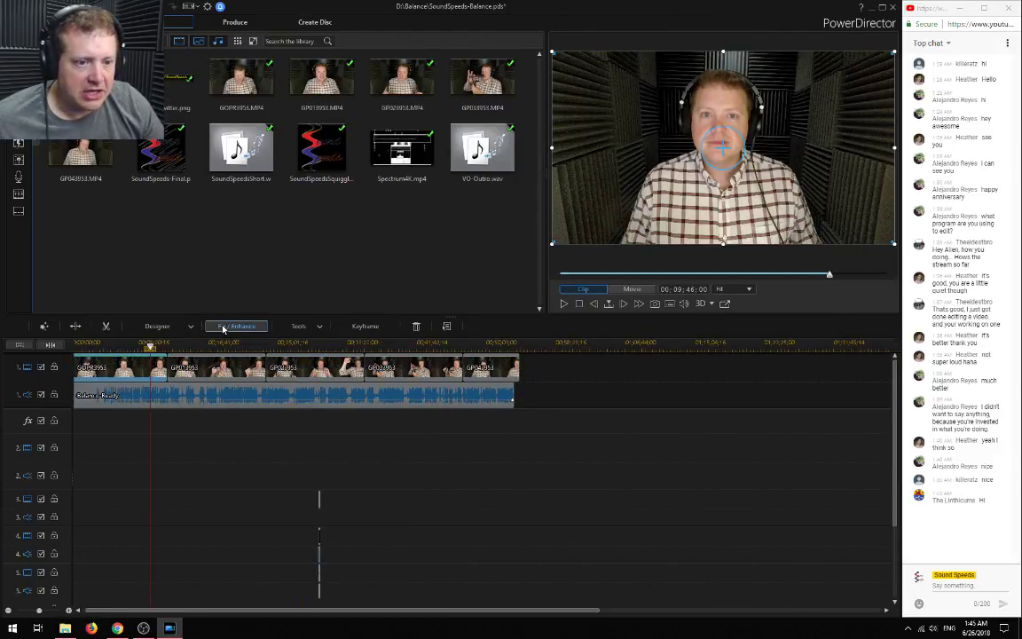
pyautogui.click(185, 326)
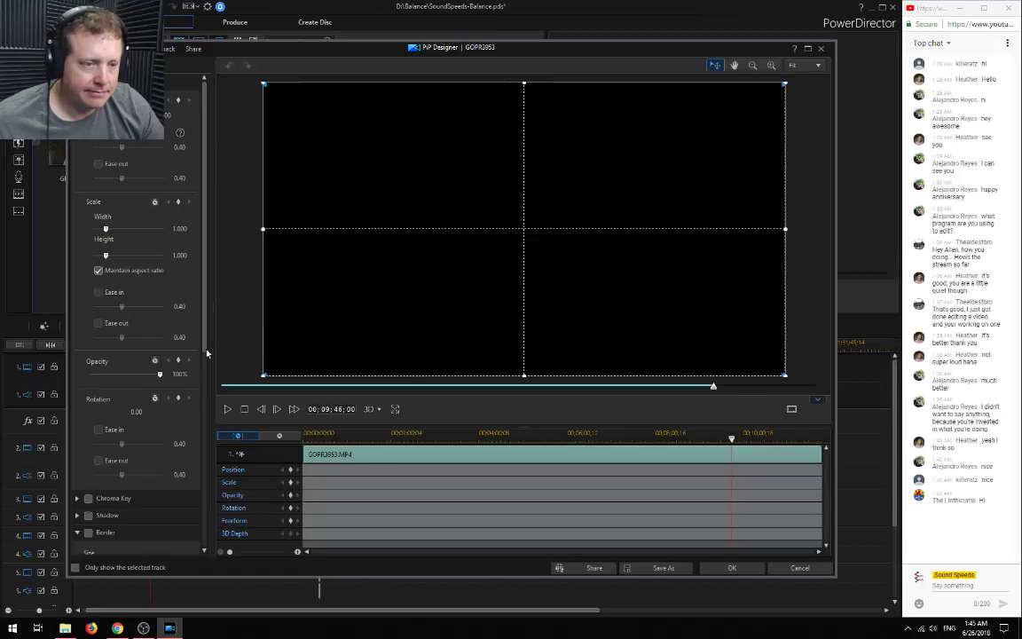
pyautogui.press('Escape')
pyautogui.click(171, 330)
pyautogui.click(295, 331)
pyautogui.click(296, 341)
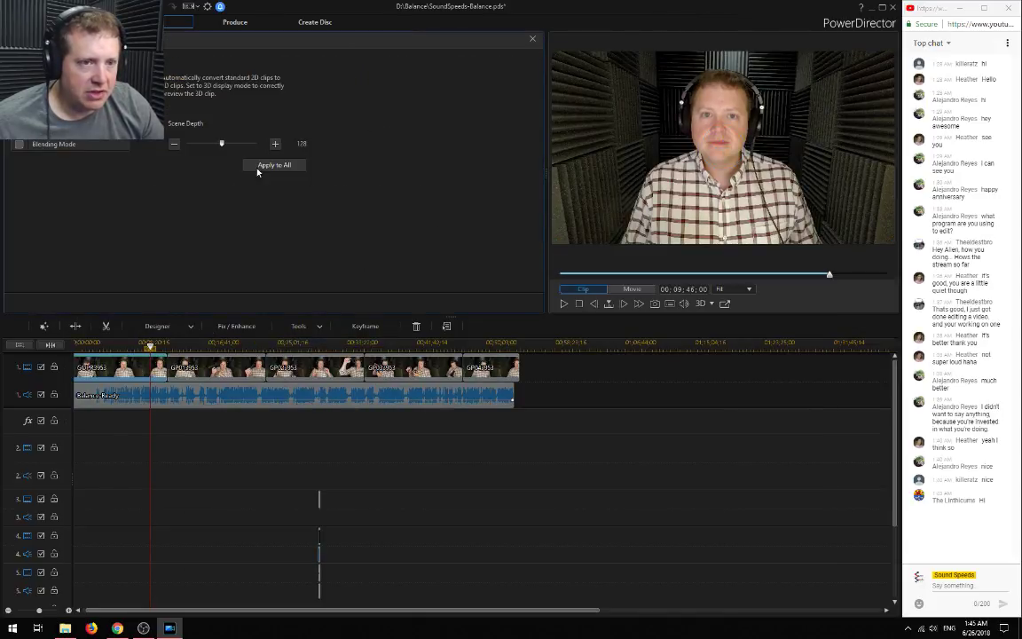
pyautogui.click(78, 128)
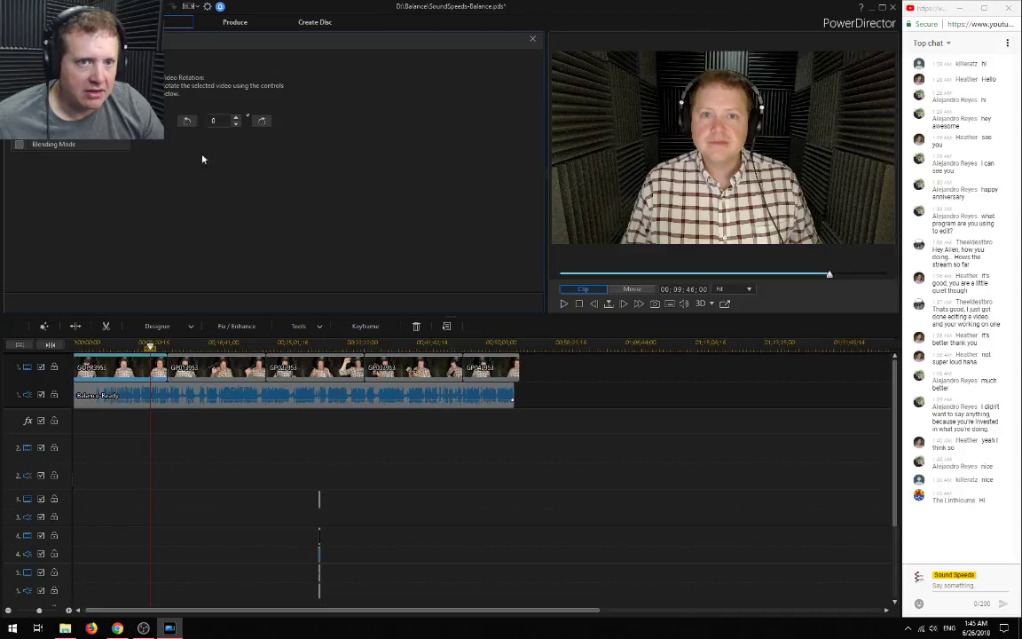
pyautogui.click(236, 124)
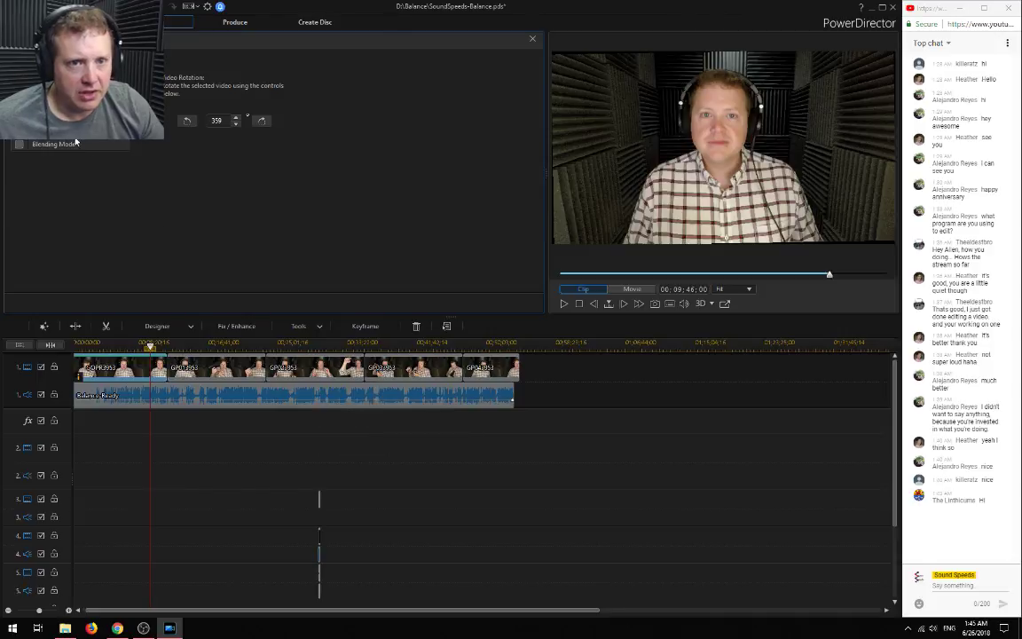
# Copy GOPR3953's keyframe attributes to the other four camera clips and check a frame at 00;31;07;27
pyautogui.rightClick(142, 371)
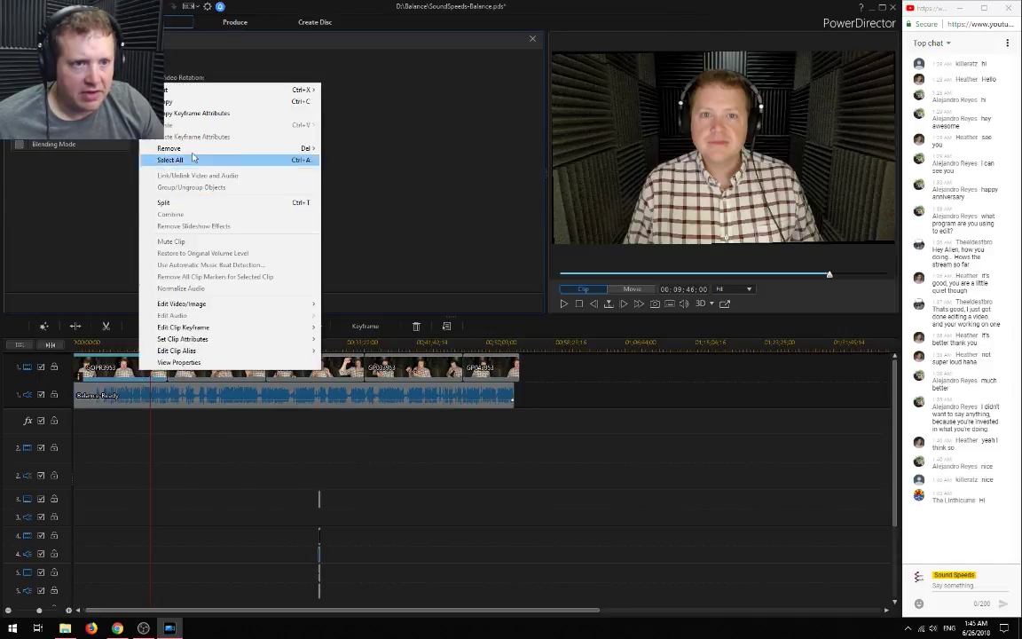
pyautogui.click(197, 114)
pyautogui.moveTo(599, 357); pyautogui.dragTo(241, 376)
pyautogui.rightClick(240, 377)
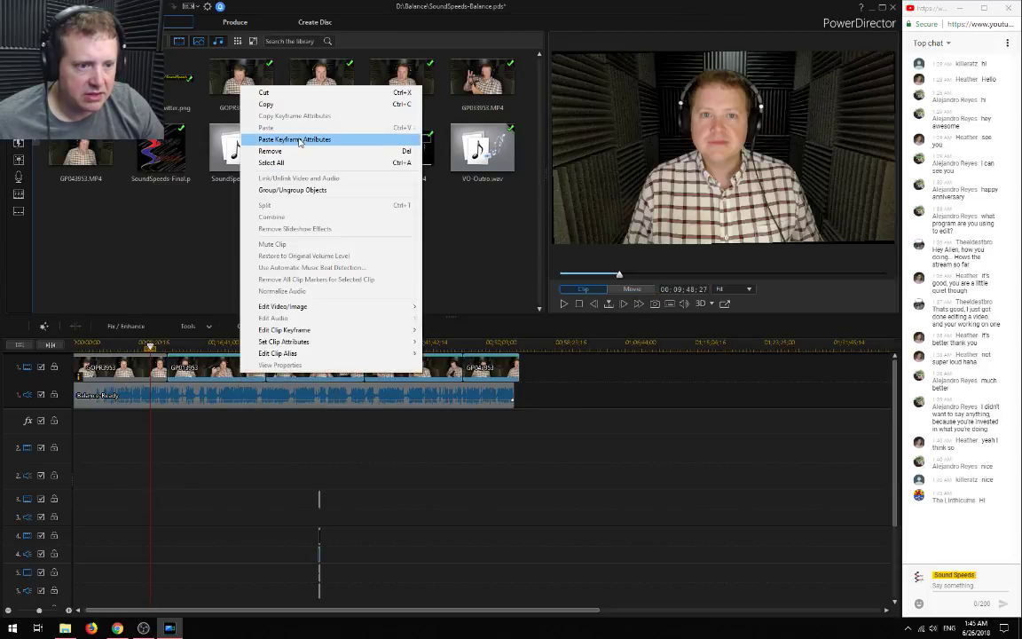
pyautogui.click(293, 140)
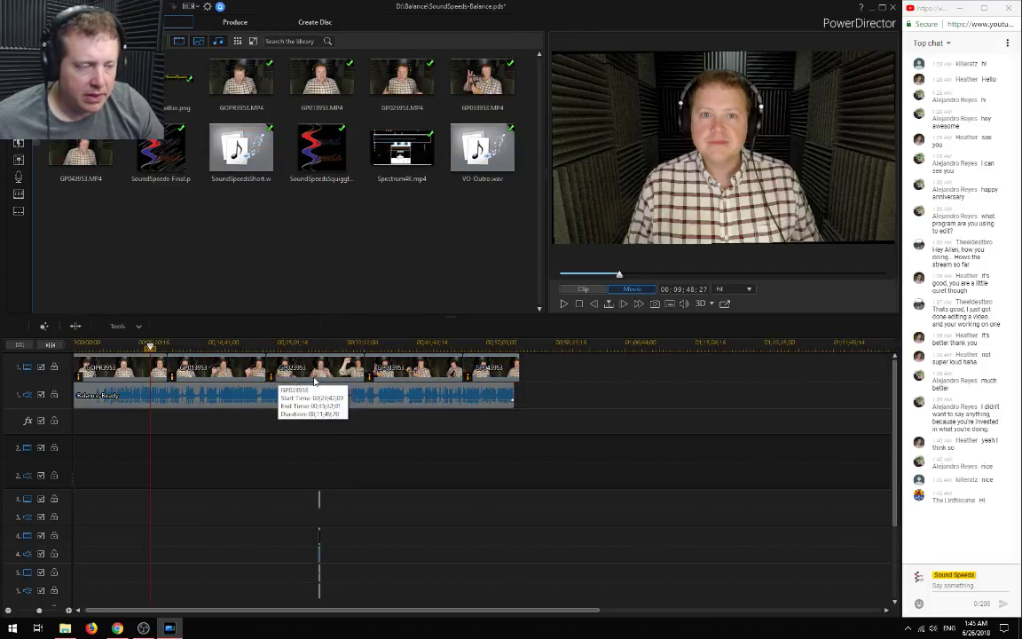
pyautogui.click(328, 346)
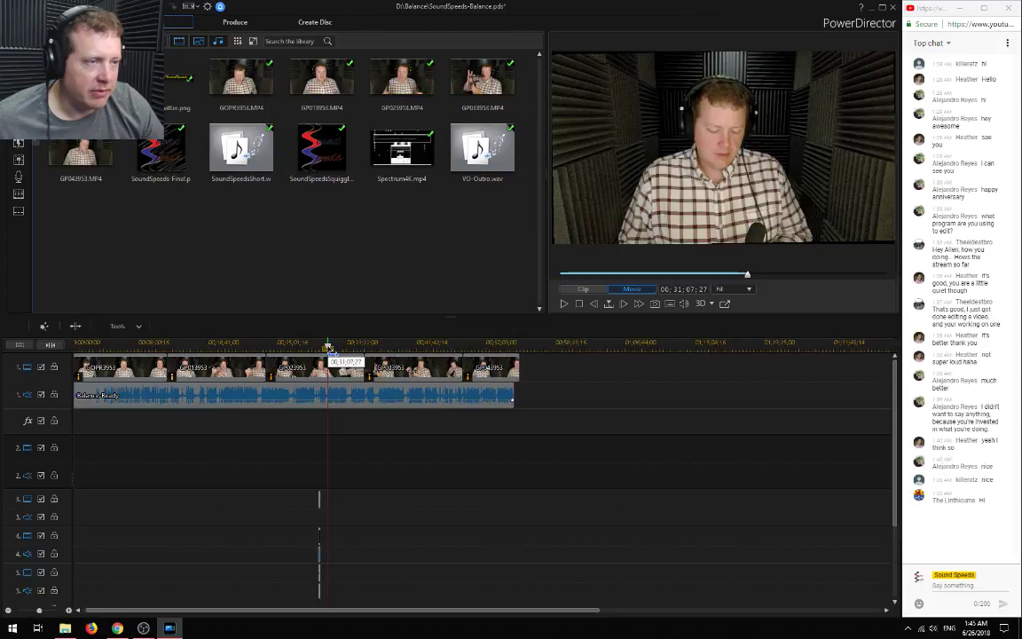
# Scale GOPR3953 to 1.102 in the PiP Designer and reposition it so the rotated picture covers the whole frame
pyautogui.doubleClick(139, 364)
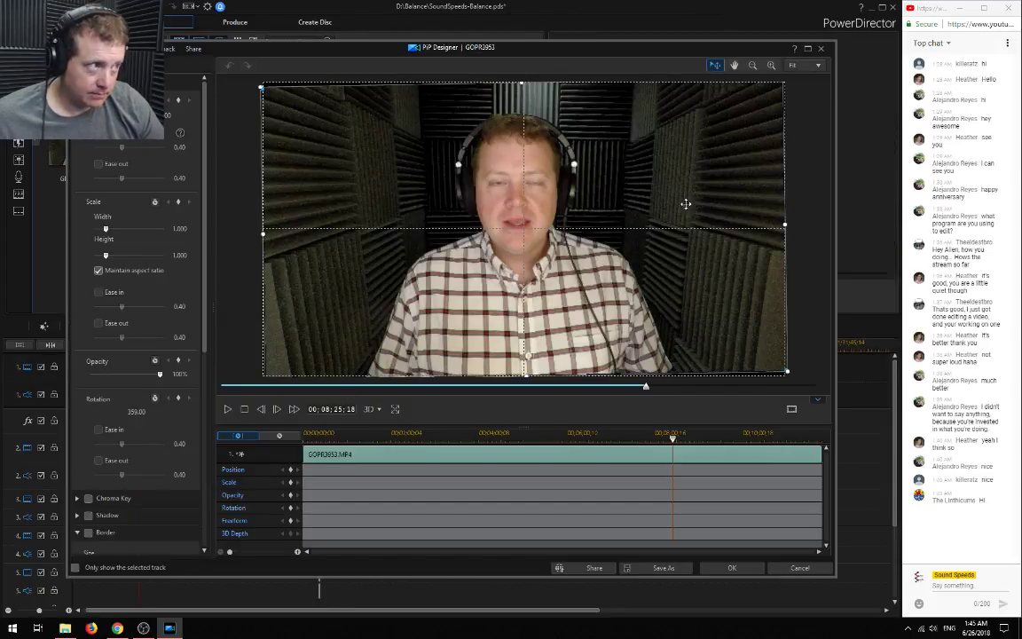
pyautogui.click(752, 64)
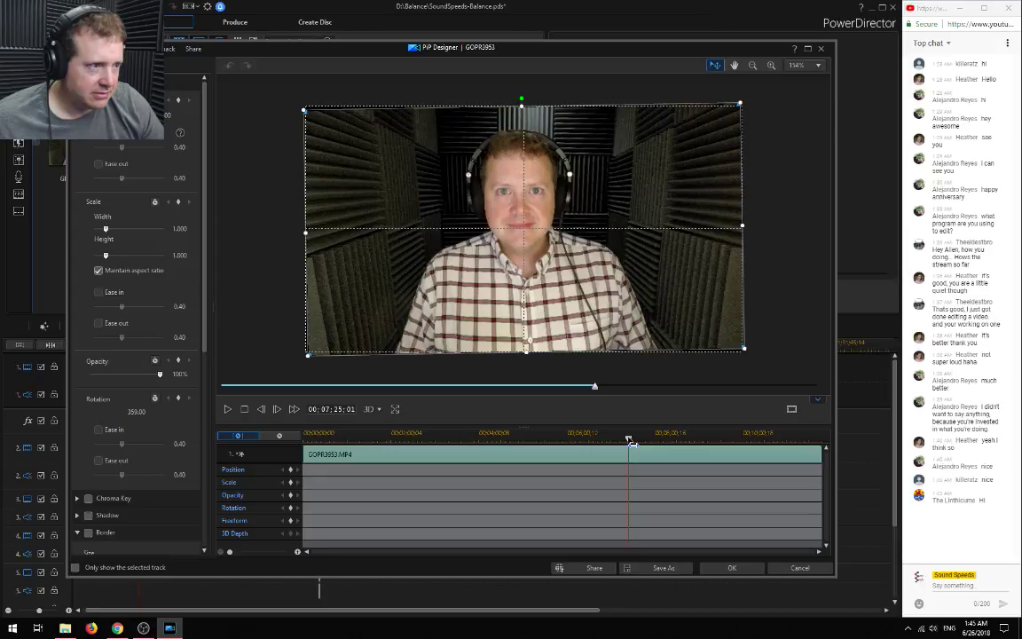
pyautogui.click(752, 65)
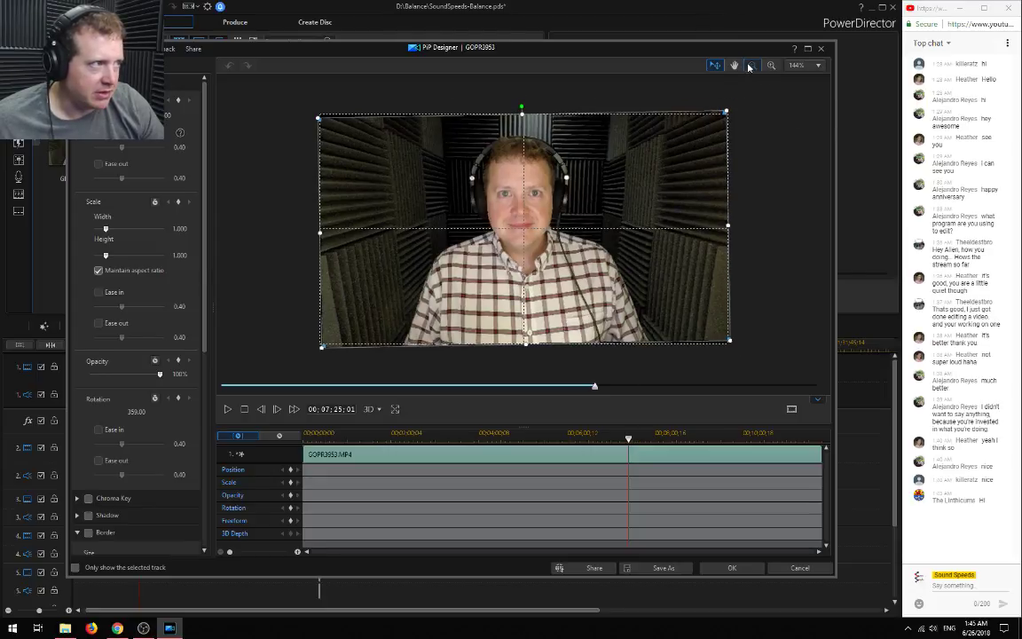
pyautogui.moveTo(715, 333); pyautogui.dragTo(736, 354)
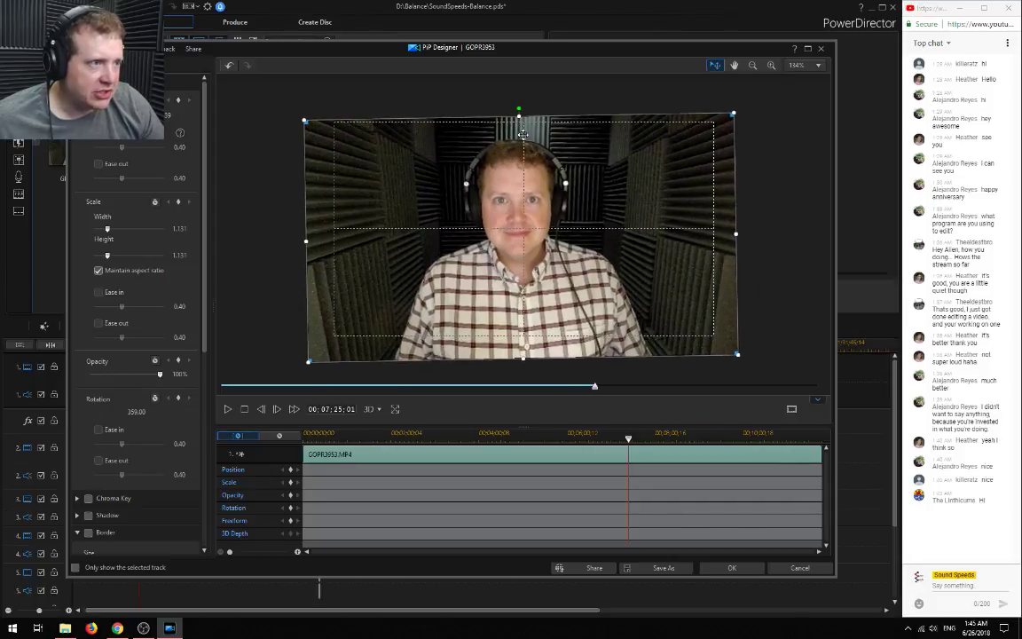
pyautogui.moveTo(584, 227); pyautogui.dragTo(587, 225)
pyautogui.moveTo(740, 351); pyautogui.dragTo(728, 344)
pyautogui.moveTo(657, 300); pyautogui.dragTo(664, 292)
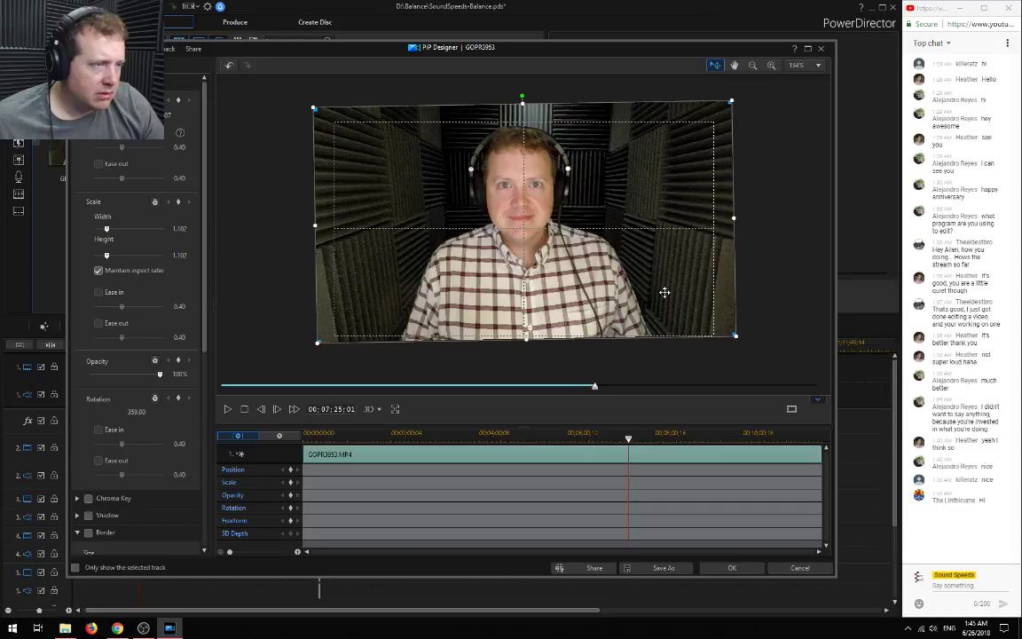
pyautogui.moveTo(663, 292); pyautogui.dragTo(662, 291)
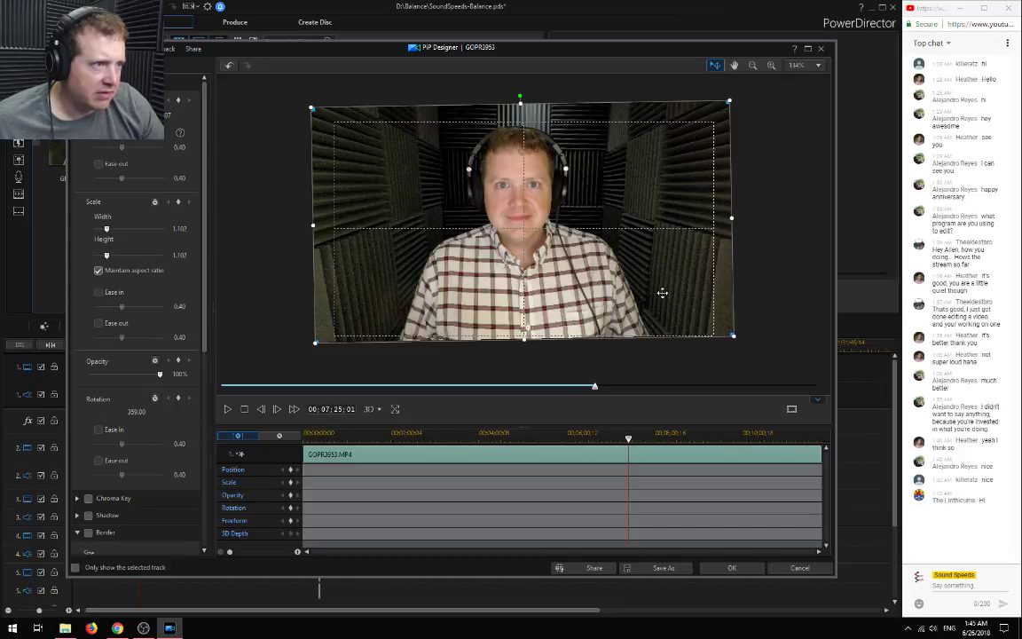
pyautogui.moveTo(662, 292); pyautogui.dragTo(661, 294)
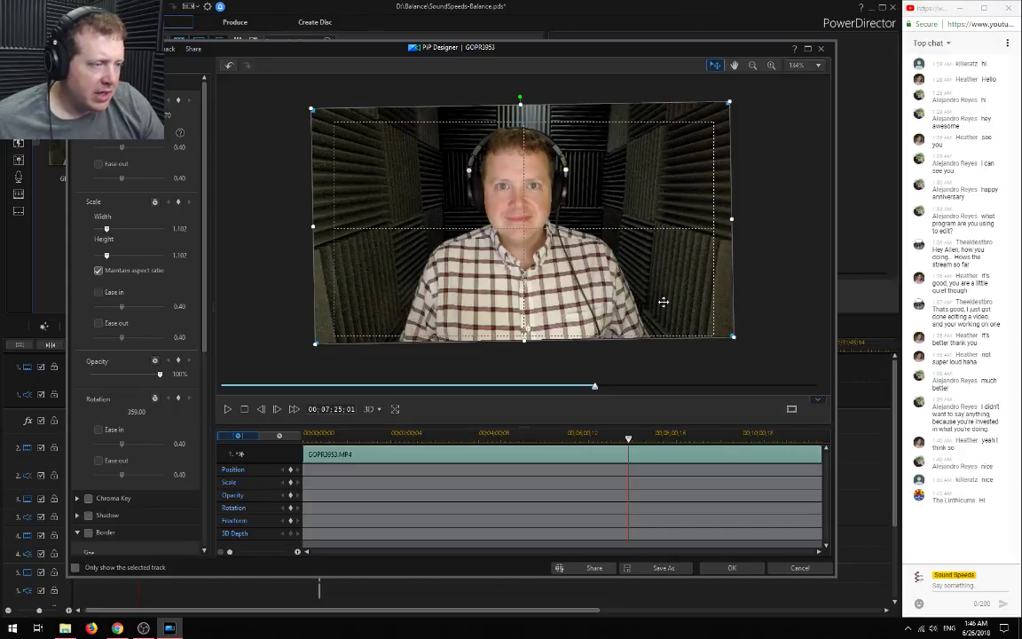
pyautogui.click(732, 568)
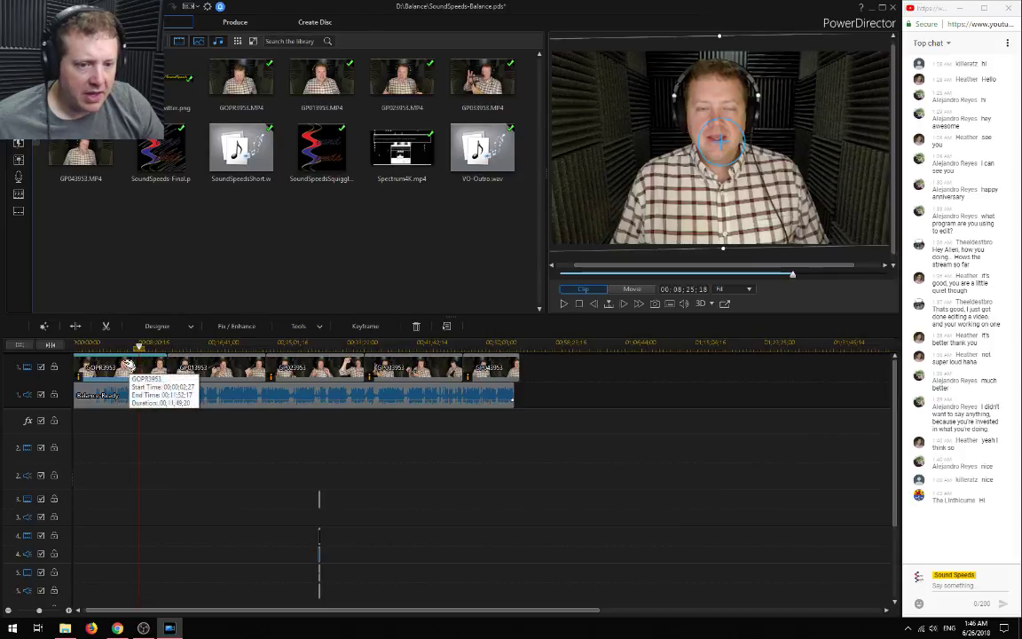
# Copy GOPR3953's updated keyframe attributes and paste them onto the other four camera clips
pyautogui.rightClick(127, 371)
pyautogui.click(158, 94)
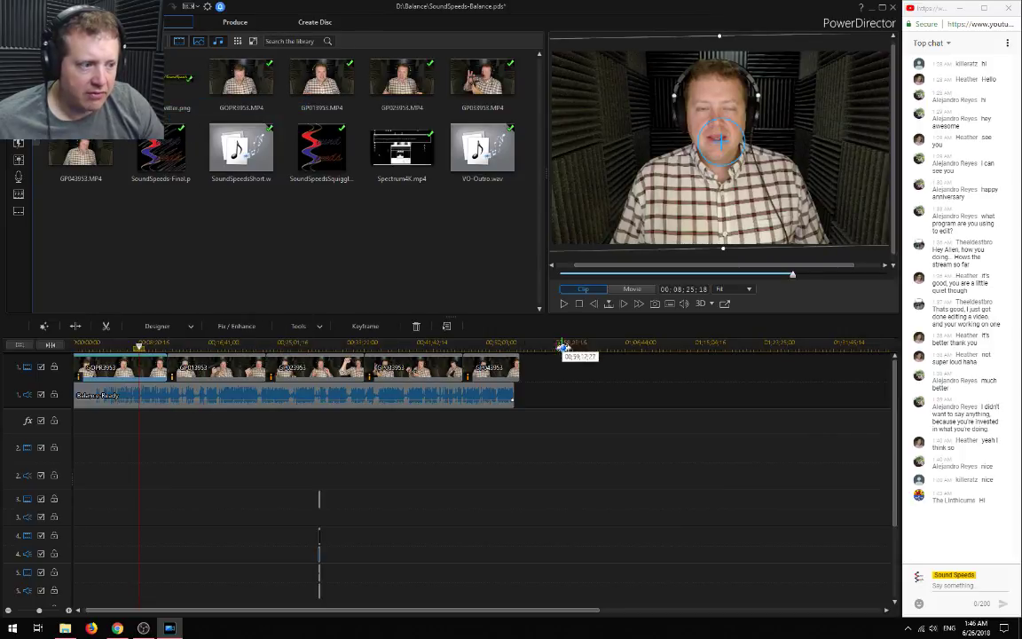
pyautogui.rightClick(245, 366)
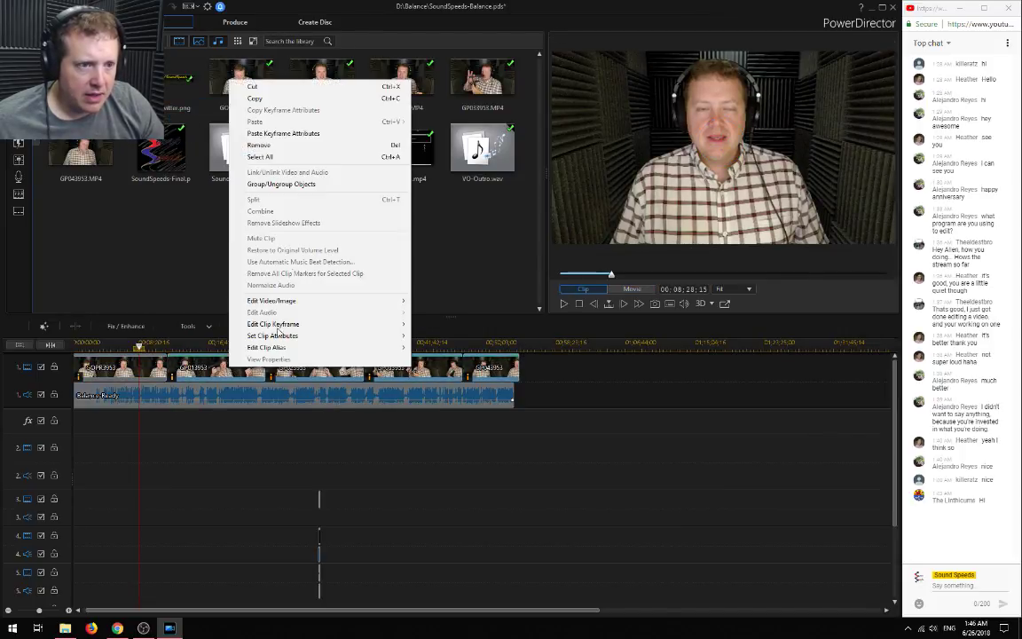
pyautogui.click(288, 145)
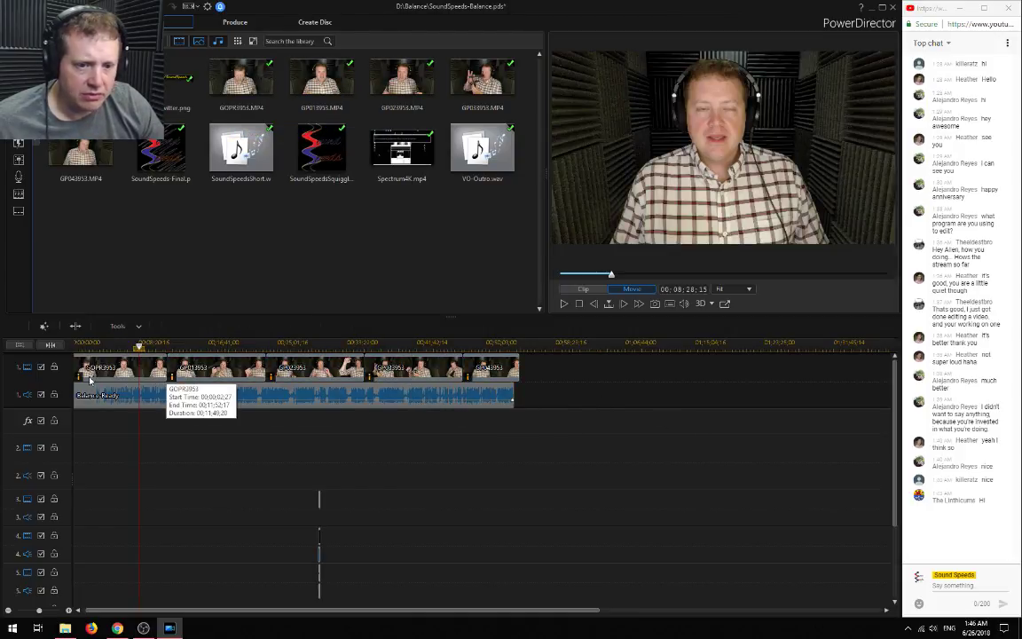
# Check the straightened framing at several points across the camera clips, ending near the end of GOPR3953
pyautogui.click(96, 368)
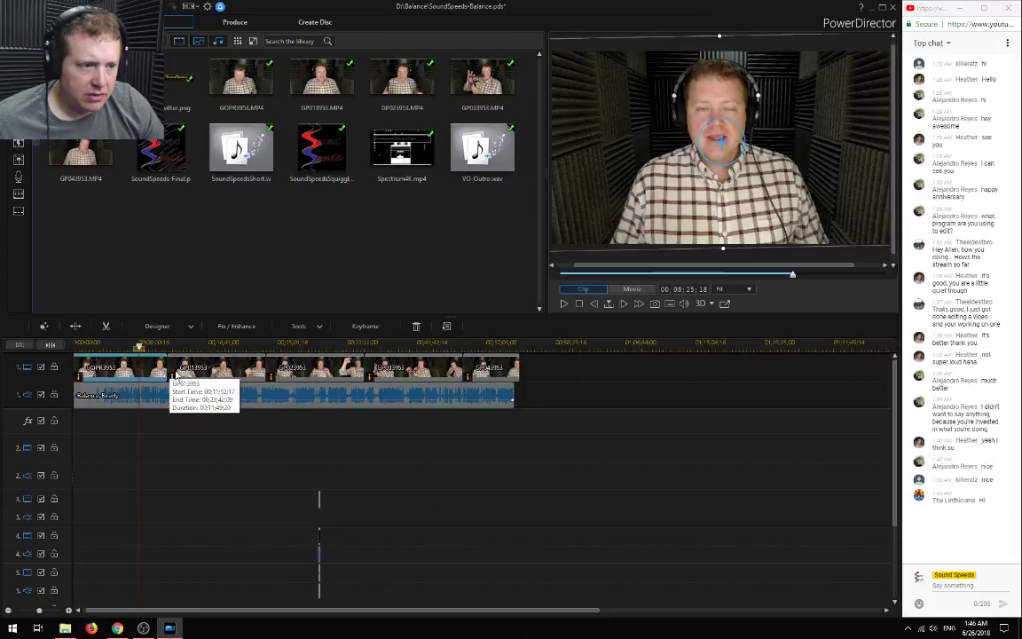
pyautogui.click(223, 345)
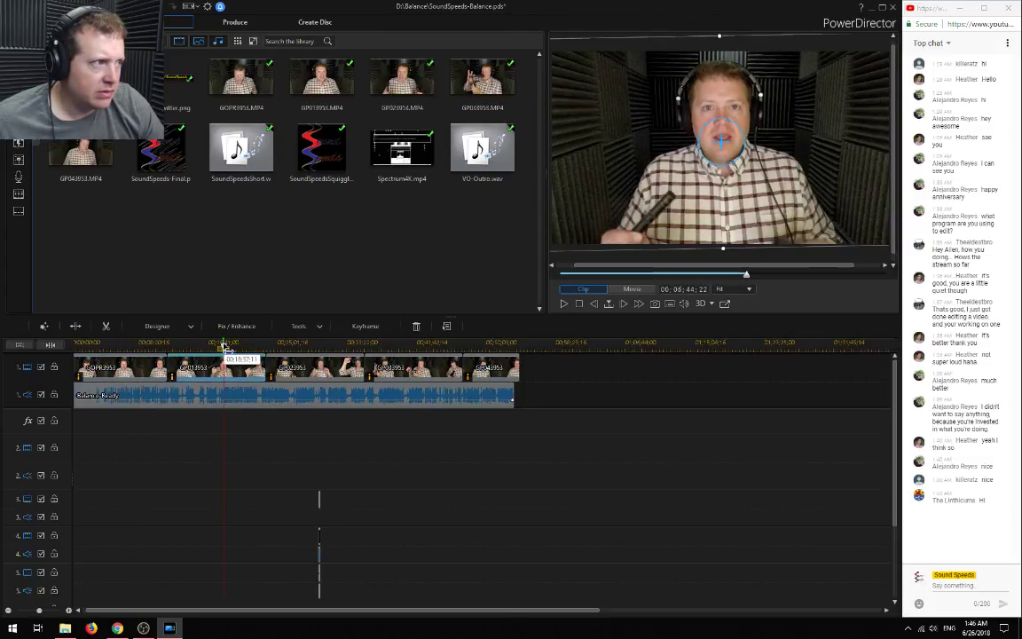
pyautogui.click(311, 345)
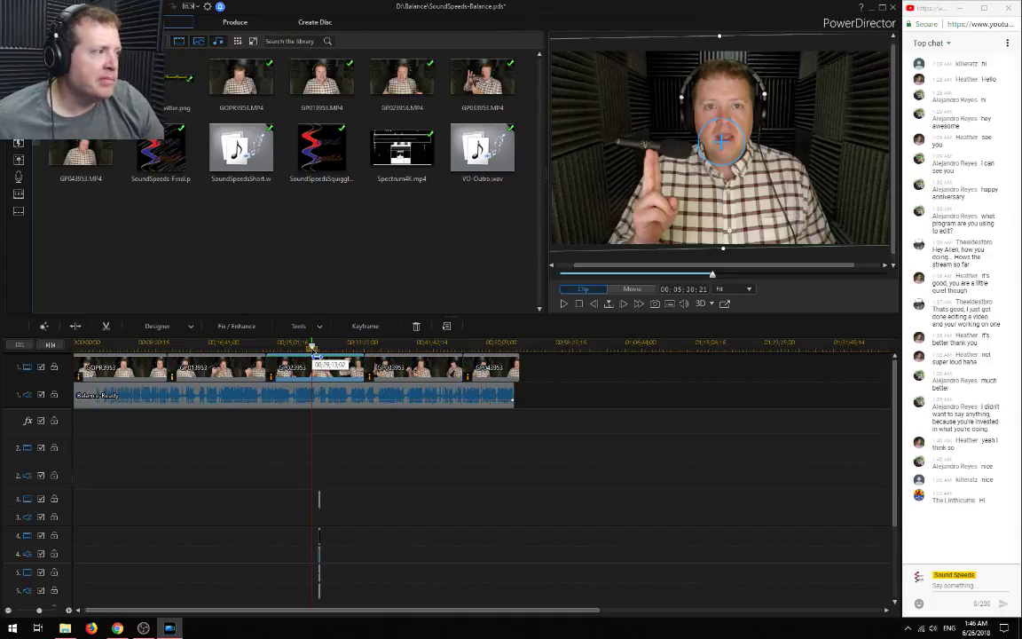
pyautogui.click(386, 344)
pyautogui.click(165, 344)
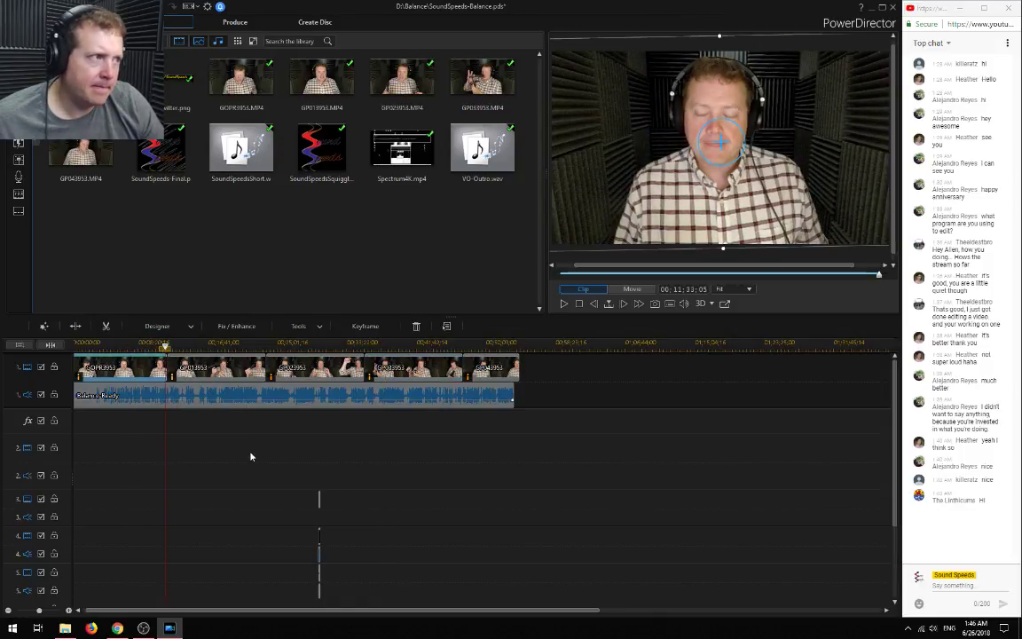
# Play short passages around the junction of GOPR3953 and GP013953 to look for where the usable take begins
pyautogui.press('space')
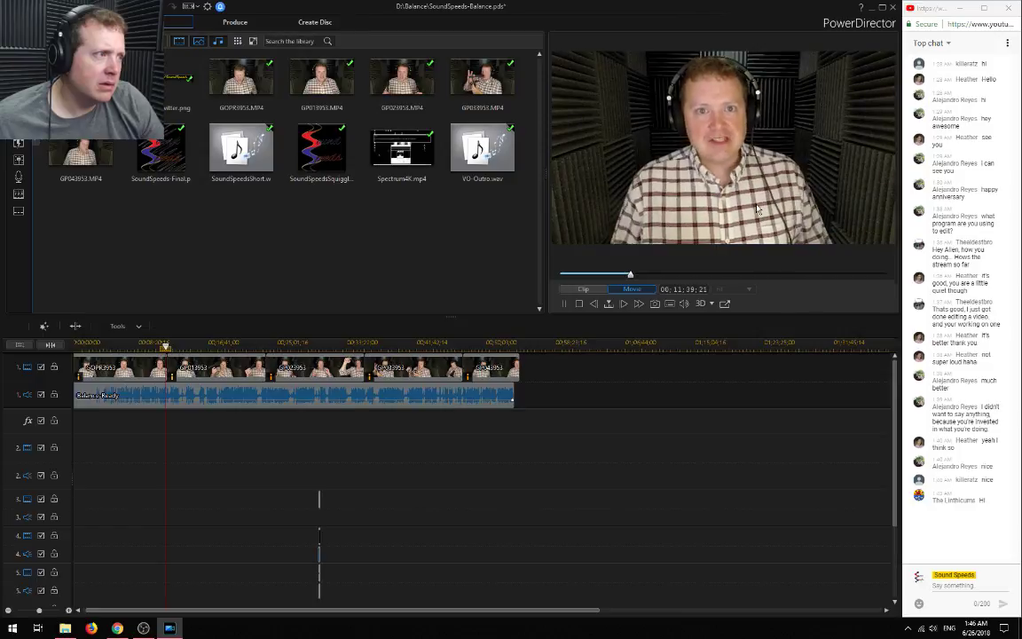
pyautogui.press('space')
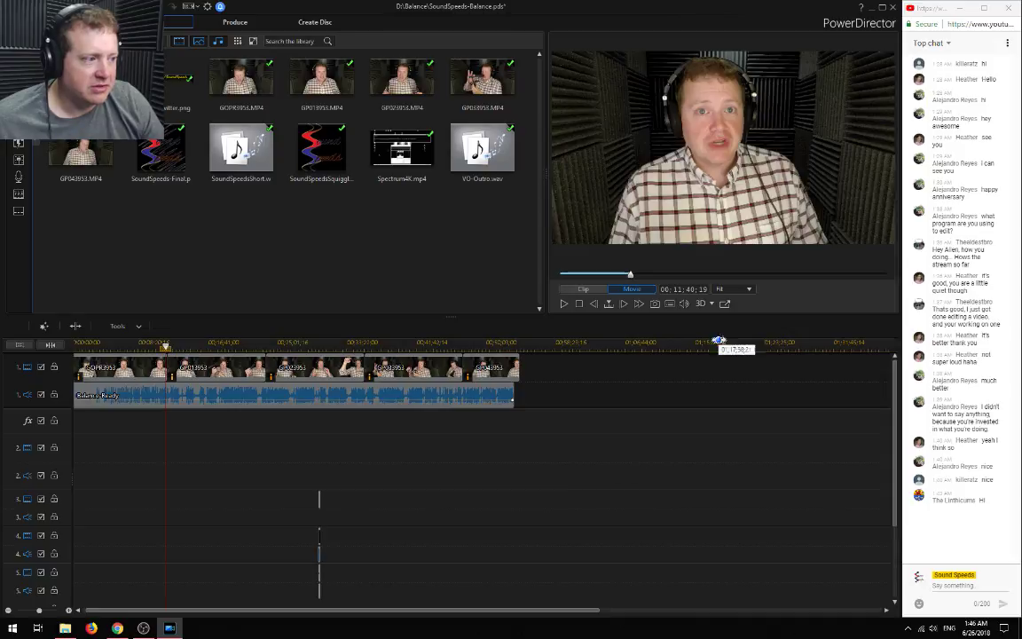
pyautogui.click(69, 611)
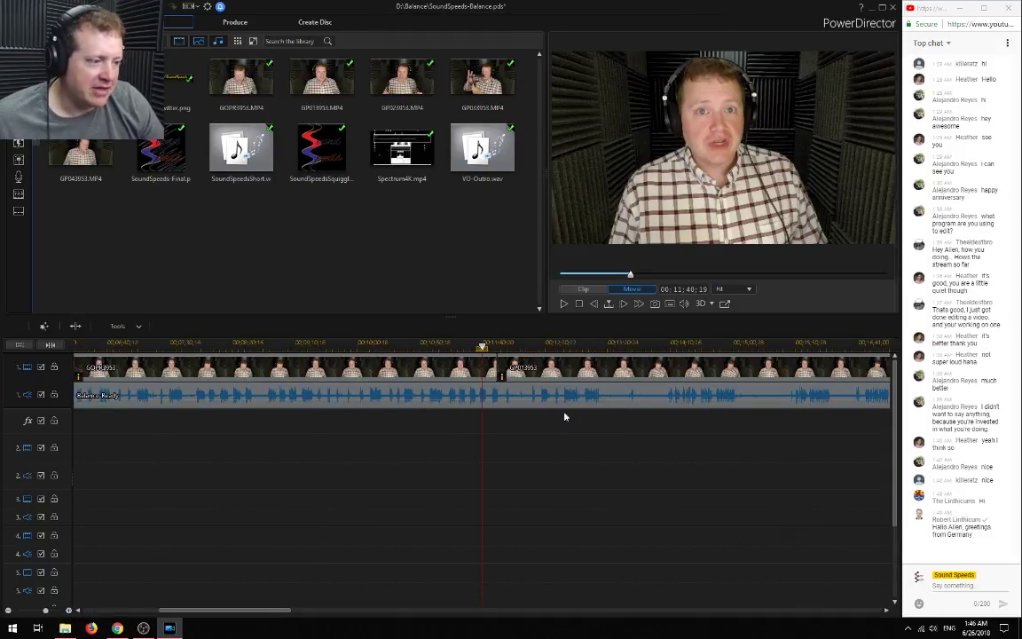
pyautogui.press('space')
pyautogui.press('space')
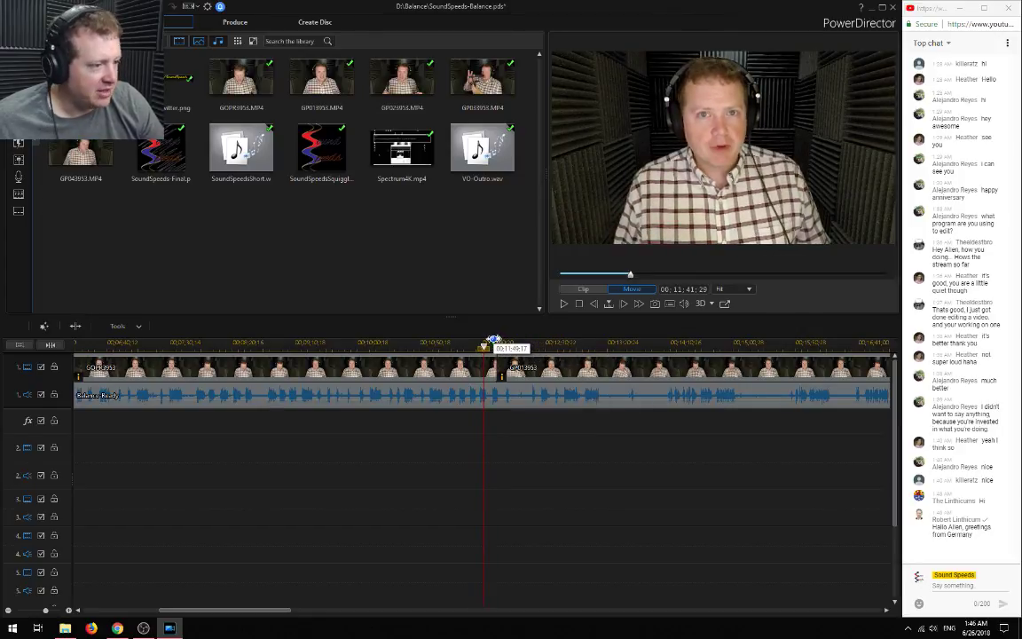
pyautogui.click(491, 343)
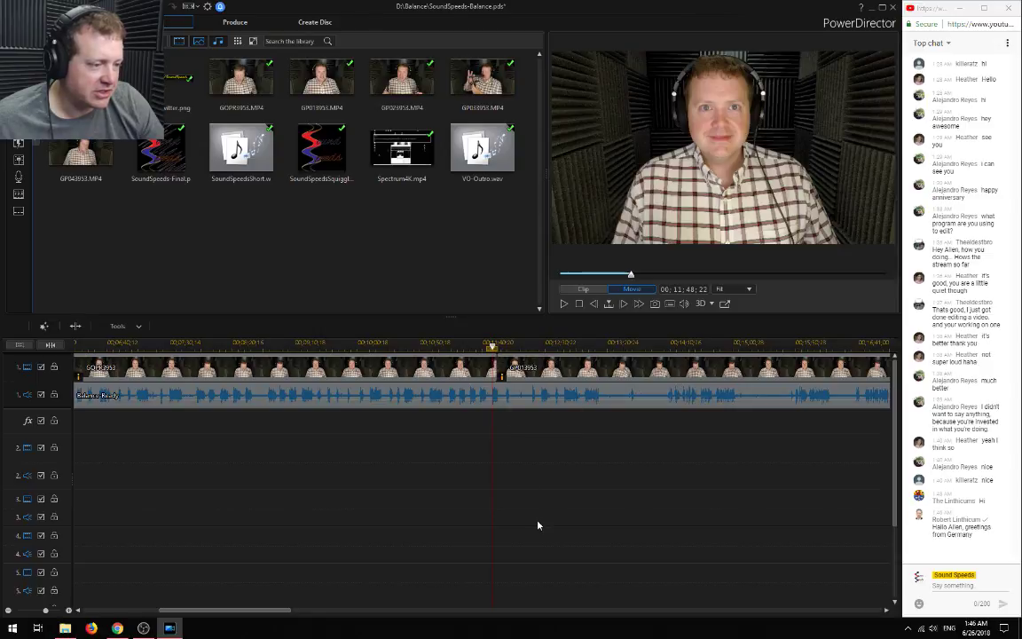
pyautogui.press('space')
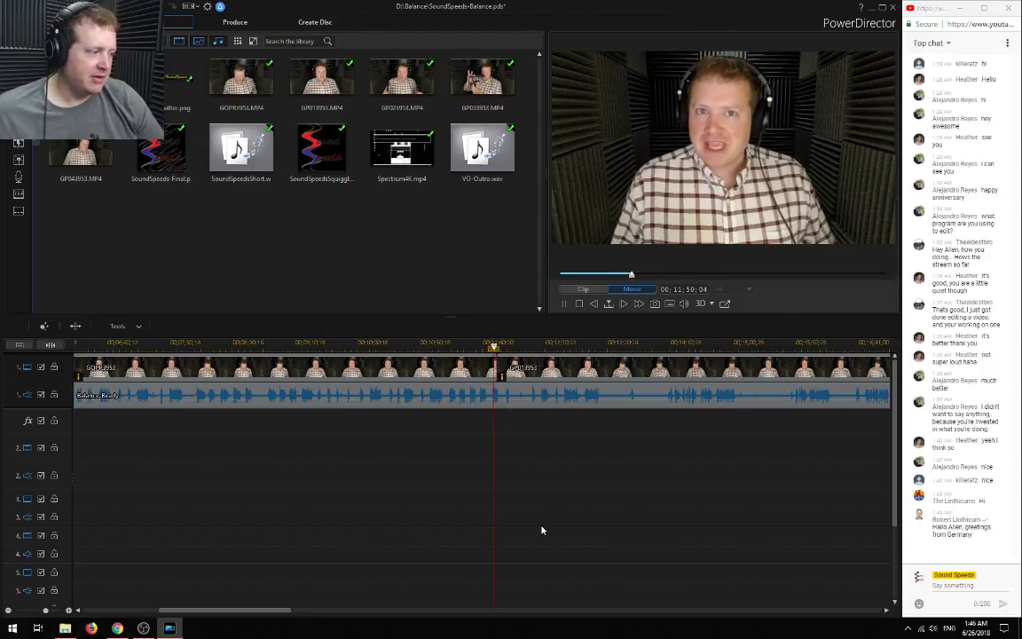
pyautogui.click(68, 609)
pyautogui.press('space')
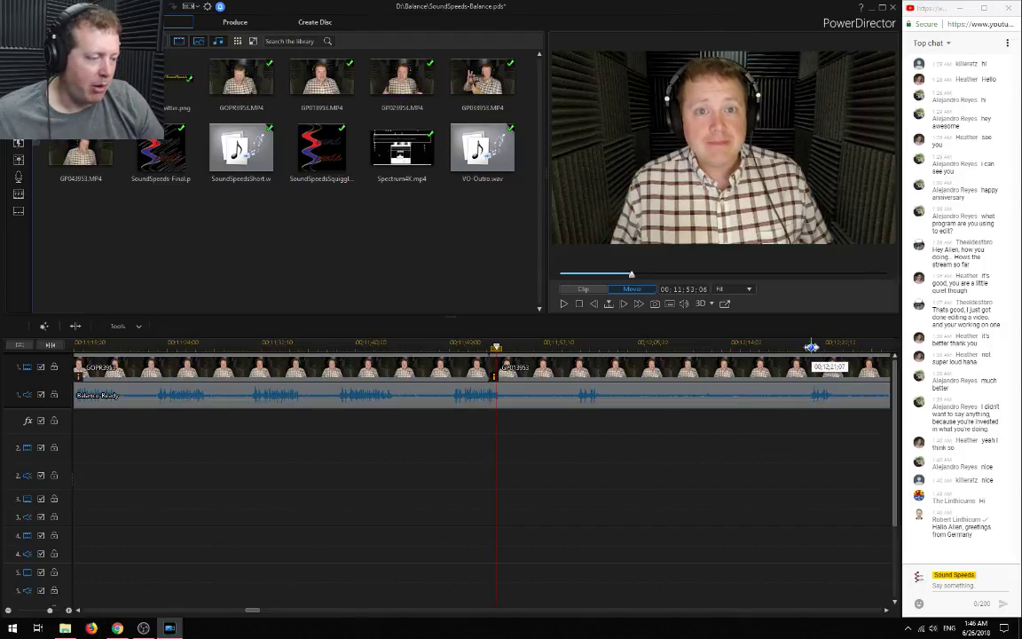
# Play the spoken passages in GP013953 between about 00;12;28 and 00;14;16 to find the opening line of the take
pyautogui.moveTo(252, 611); pyautogui.dragTo(258, 613)
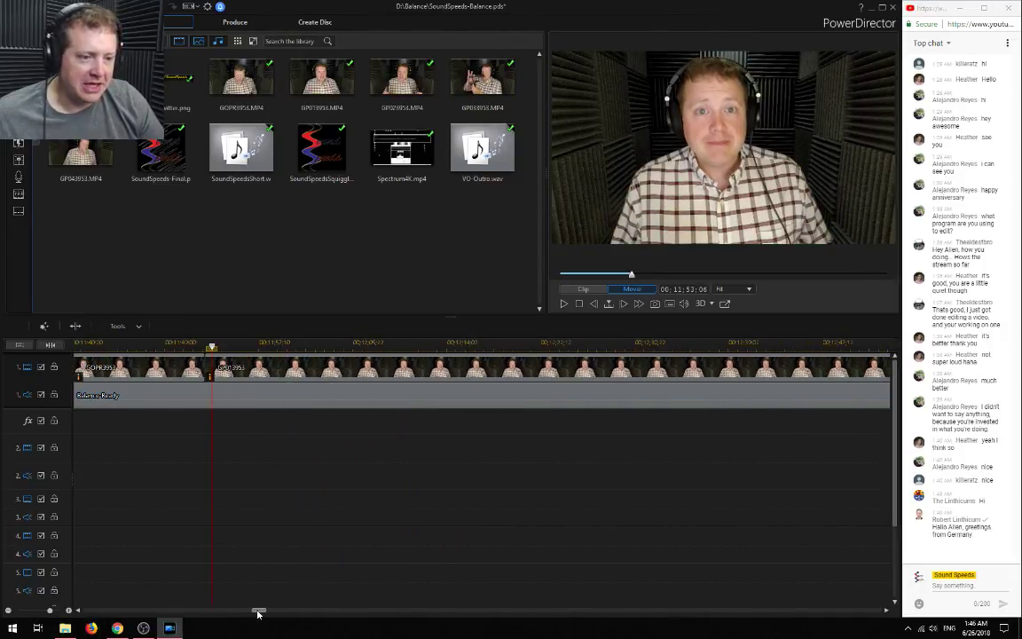
pyautogui.click(607, 350)
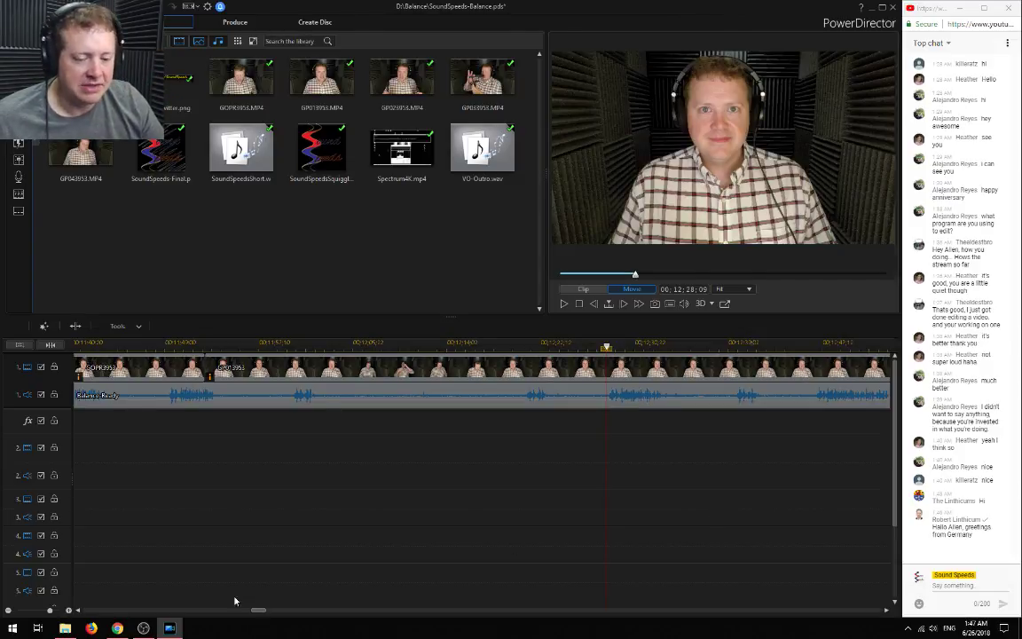
pyautogui.moveTo(257, 612); pyautogui.dragTo(265, 614)
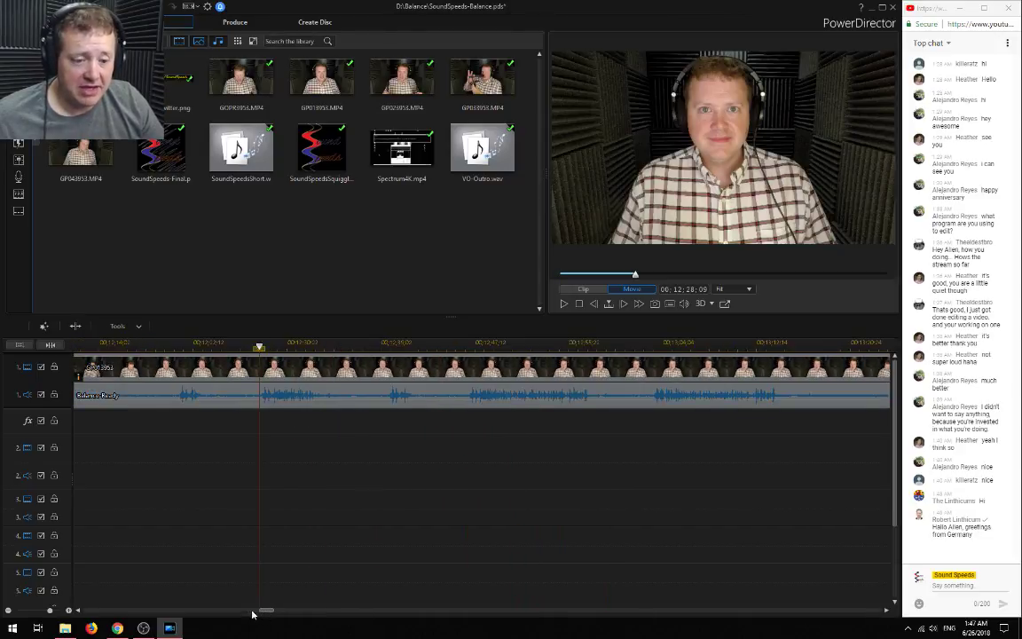
pyautogui.click(7, 611)
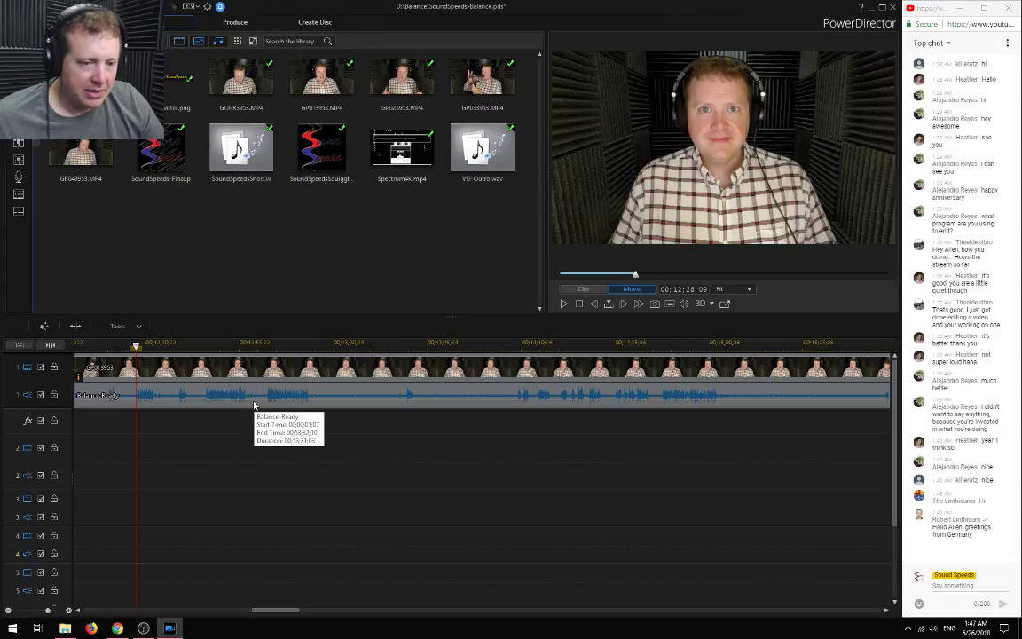
pyautogui.press('space')
pyautogui.click(206, 345)
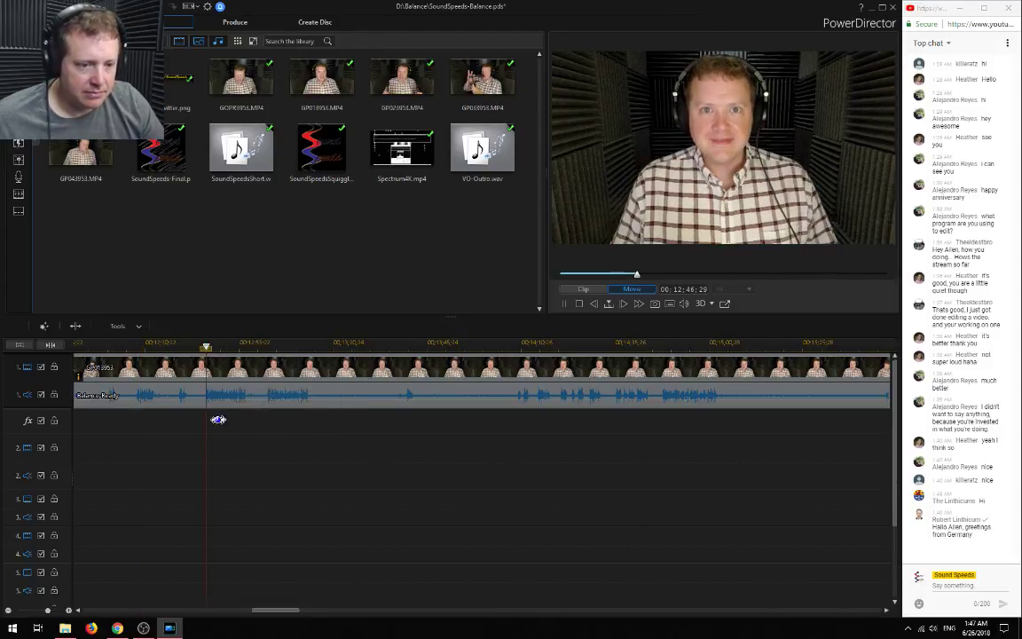
pyautogui.click(268, 346)
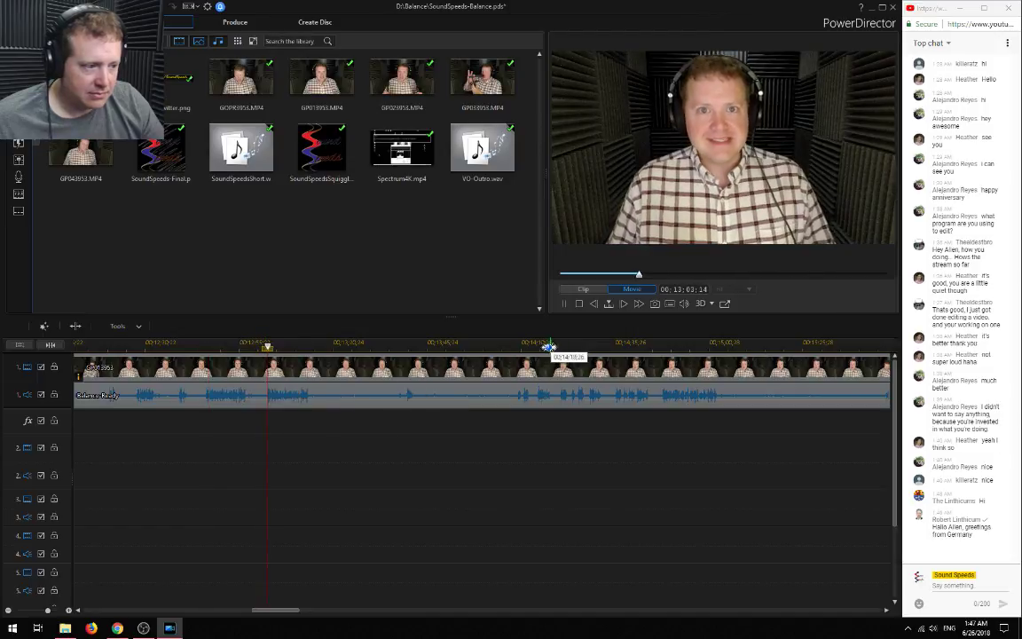
pyautogui.click(541, 346)
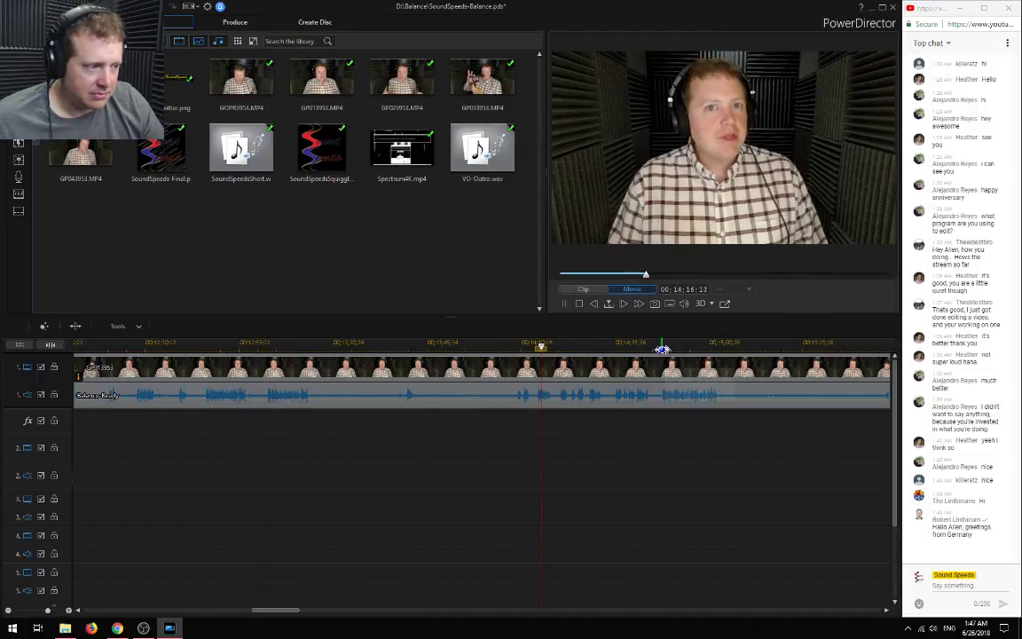
pyautogui.click(267, 346)
pyautogui.press('space')
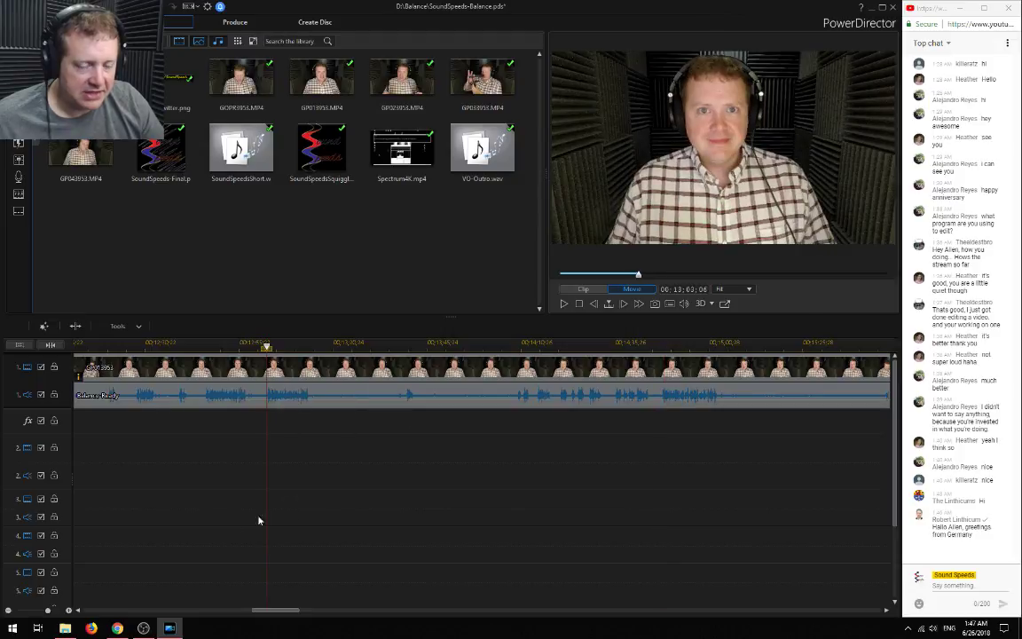
# Split GP013953 and the Balance-Ready audio at 00;13;02;14 and delete all camera footage and audio before the cut
pyautogui.click(69, 610)
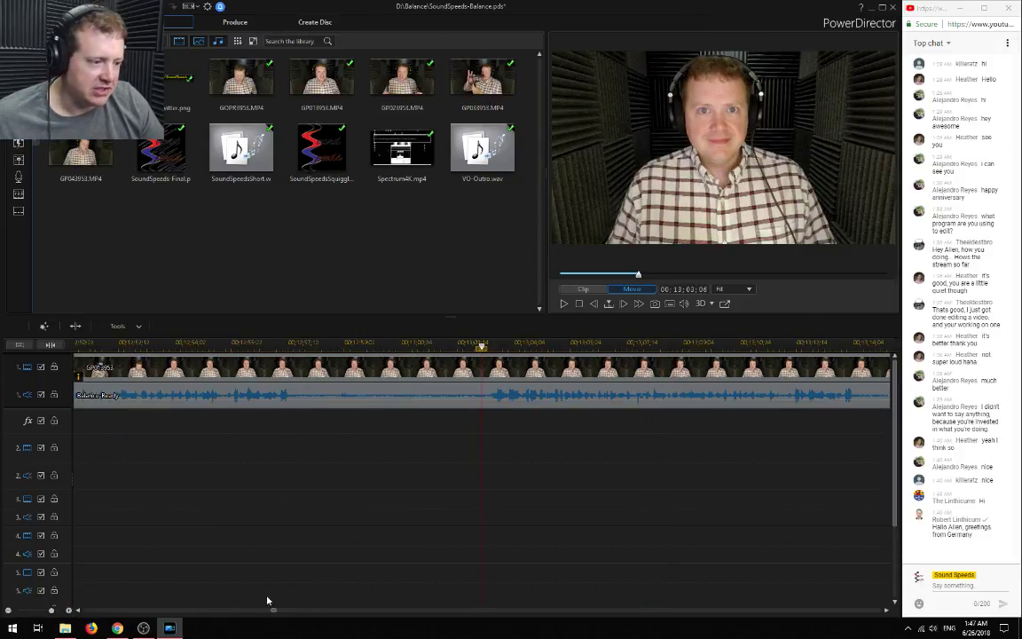
pyautogui.press('space')
pyautogui.click(484, 347)
pyautogui.scroll(1, 537, 483)
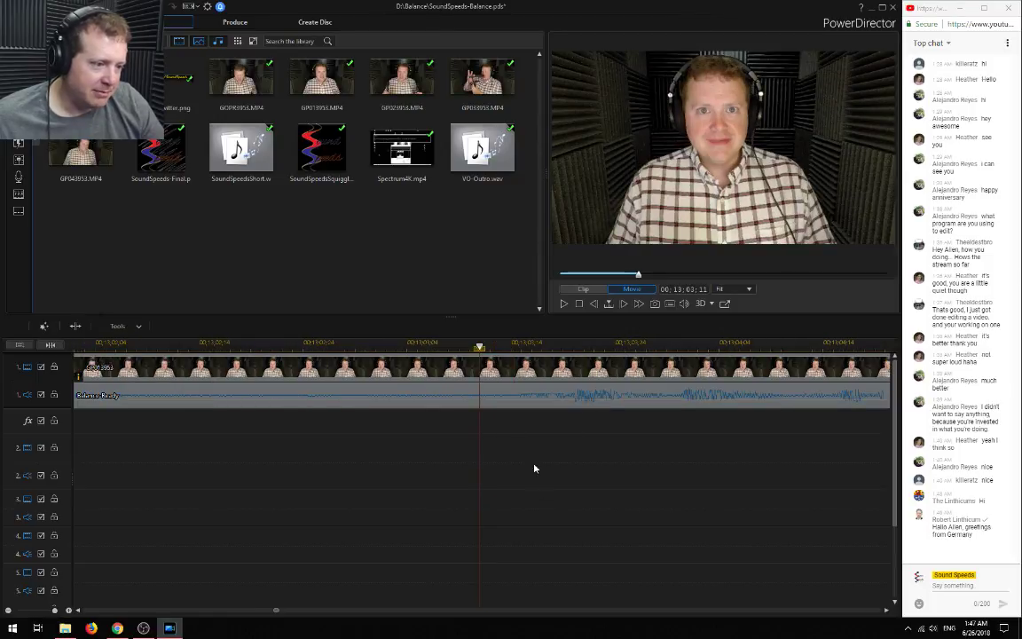
pyautogui.click(520, 347)
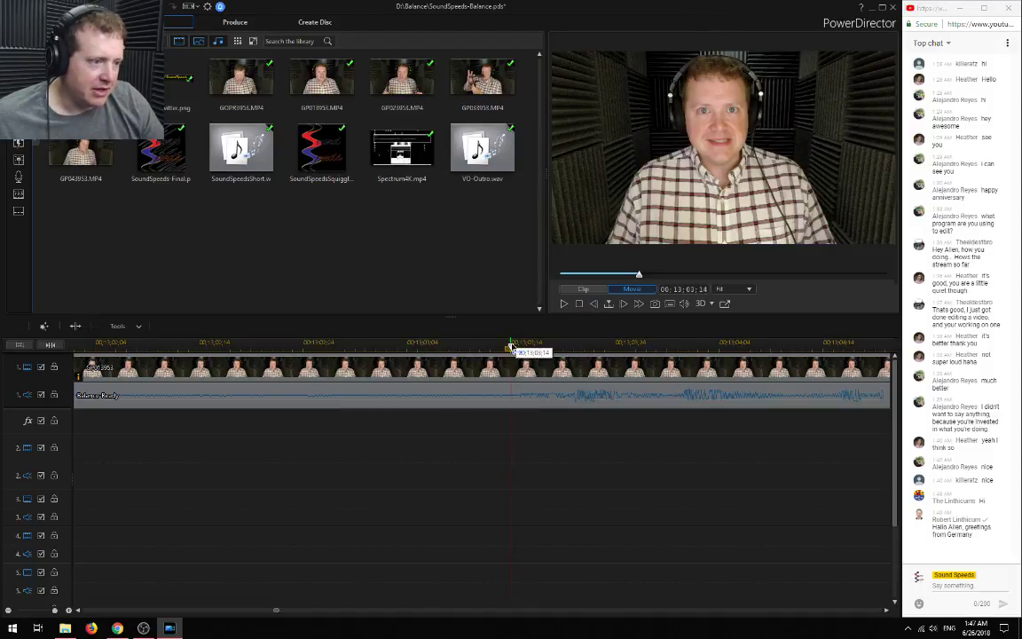
pyautogui.moveTo(510, 347); pyautogui.dragTo(197, 351)
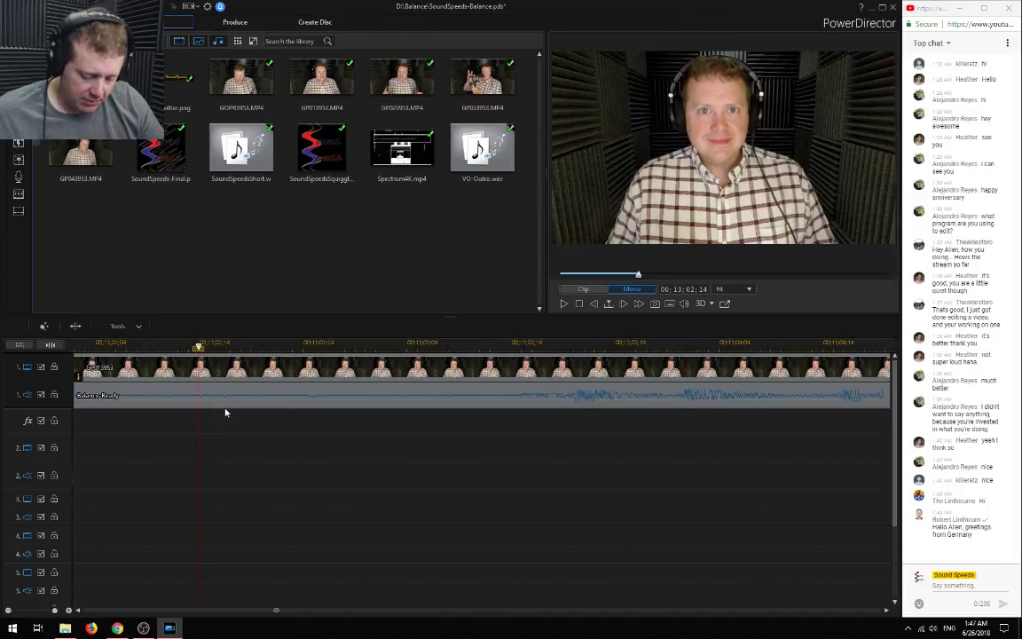
pyautogui.scroll(-3, 226, 415)
pyautogui.moveTo(290, 616); pyautogui.dragTo(245, 615)
pyautogui.moveTo(594, 537); pyautogui.dragTo(373, 365)
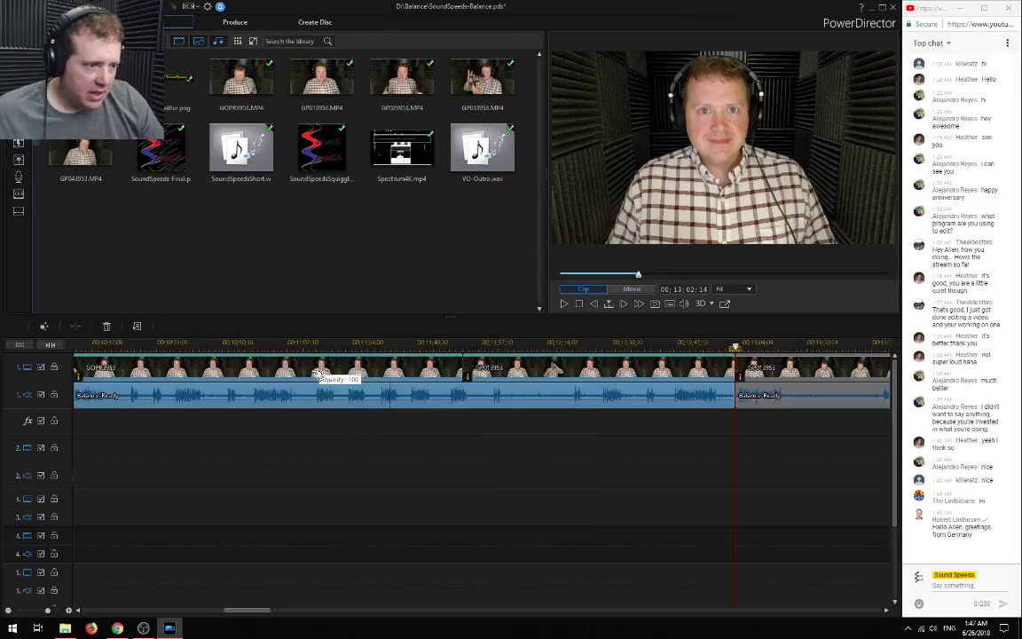
pyautogui.press('Delete')
# Move the remaining camera clips and Balance-Ready audio together to start at 00;00;01;15, directly after the opening black clip
pyautogui.click(771, 390)
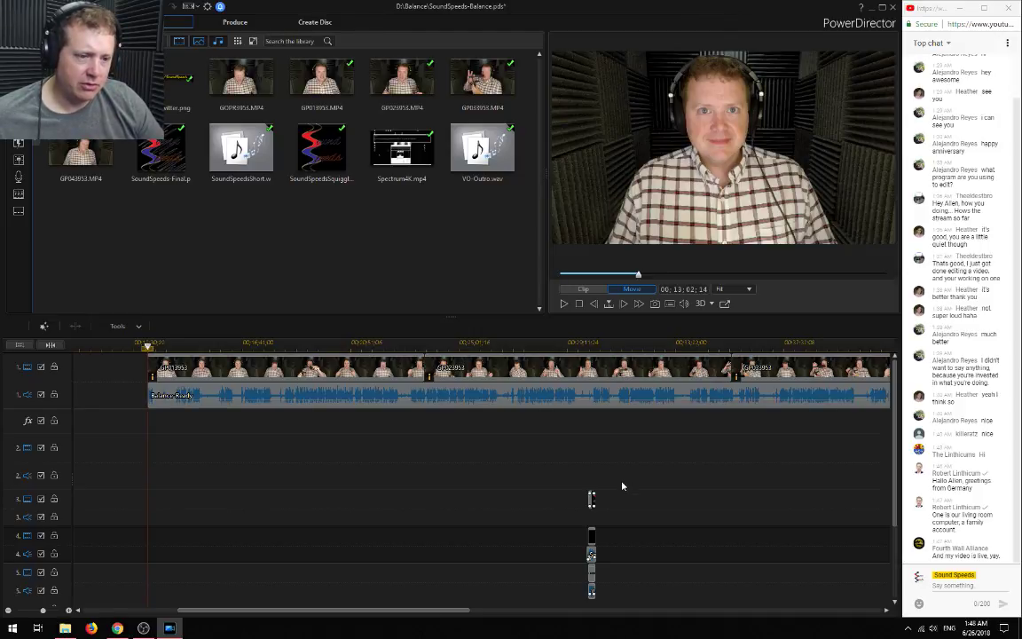
pyautogui.scroll(-3, 285, 442)
pyautogui.scroll(1, 284, 441)
pyautogui.moveTo(512, 363); pyautogui.dragTo(131, 376)
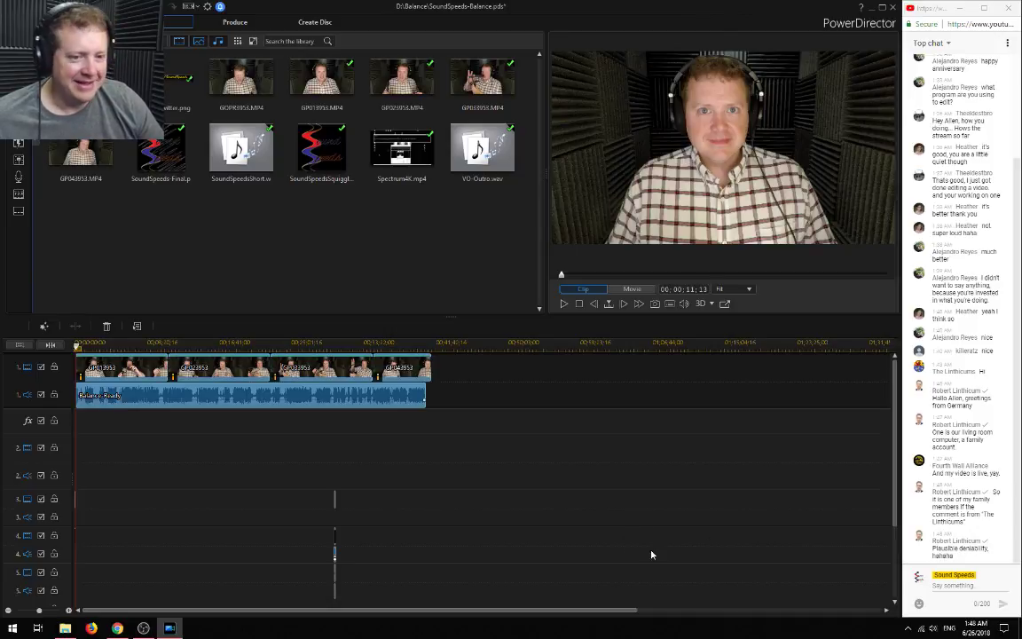
pyautogui.scroll(3, 342, 492)
pyautogui.scroll(3, 346, 493)
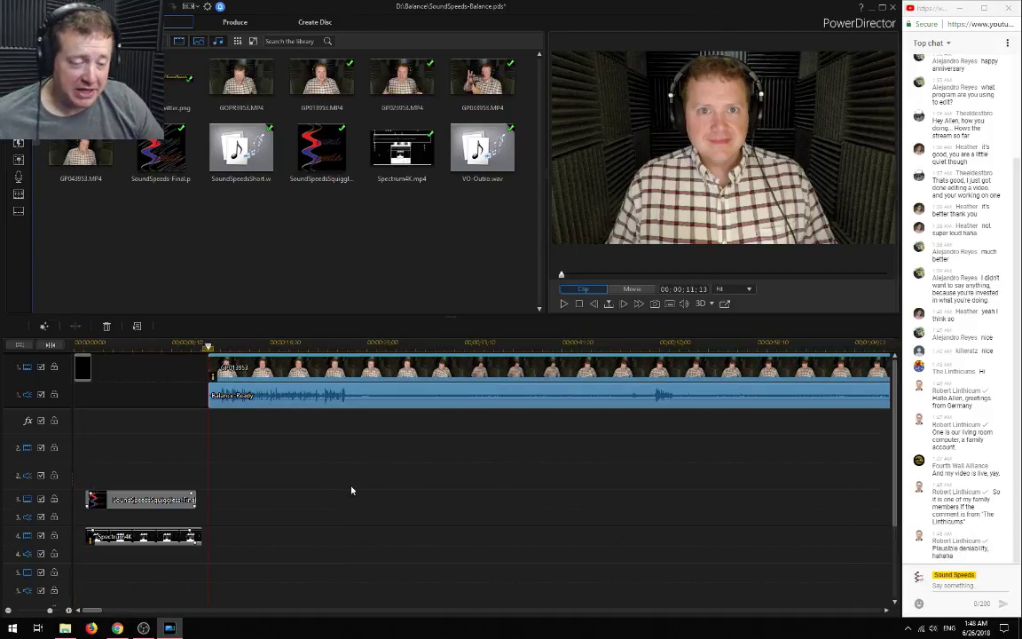
pyautogui.moveTo(298, 381); pyautogui.dragTo(187, 368)
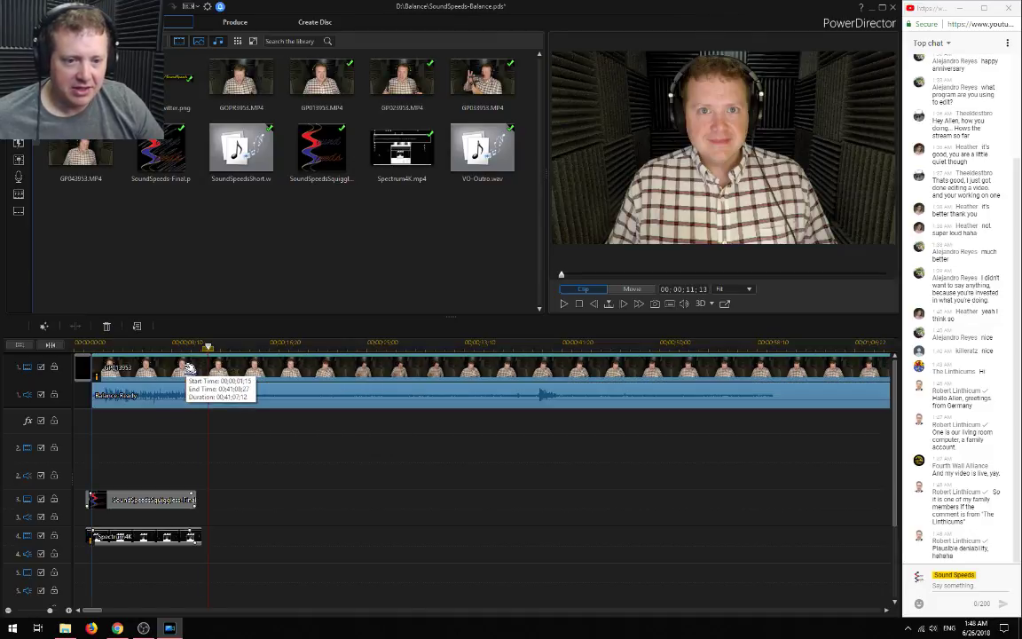
# Move GP013953 about one second earlier over the end of the opening black clip and join them with a crossfade
pyautogui.click(93, 344)
pyautogui.scroll(5, 212, 445)
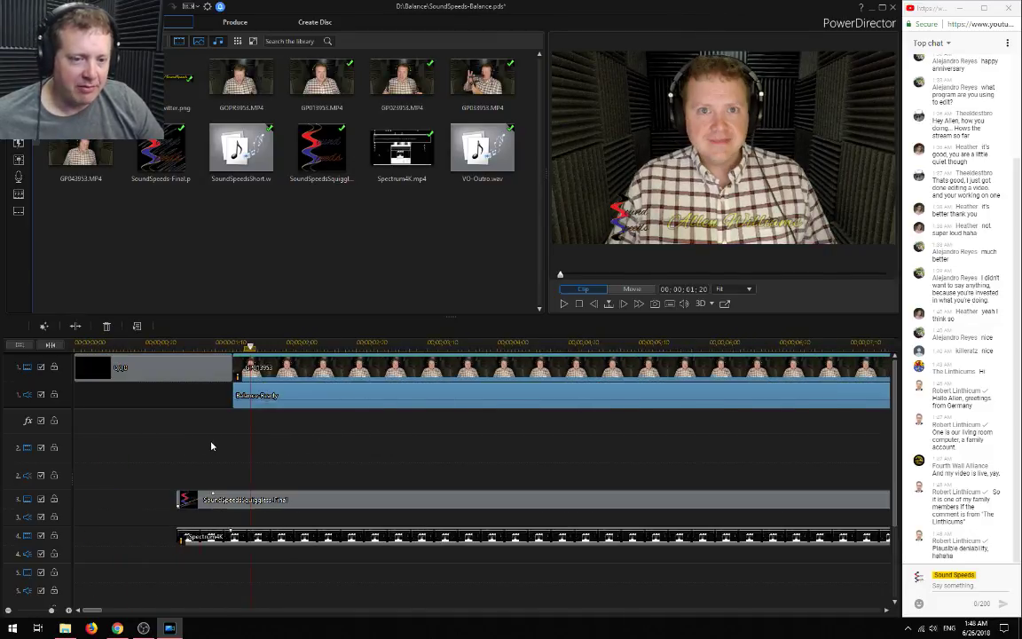
pyautogui.click(379, 372)
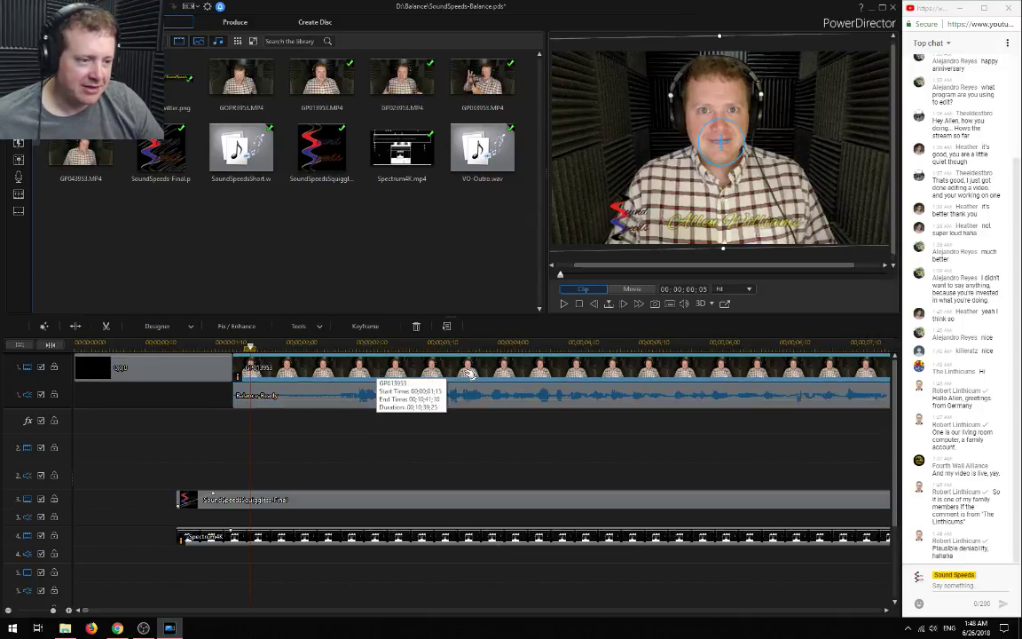
pyautogui.moveTo(384, 373); pyautogui.dragTo(361, 373)
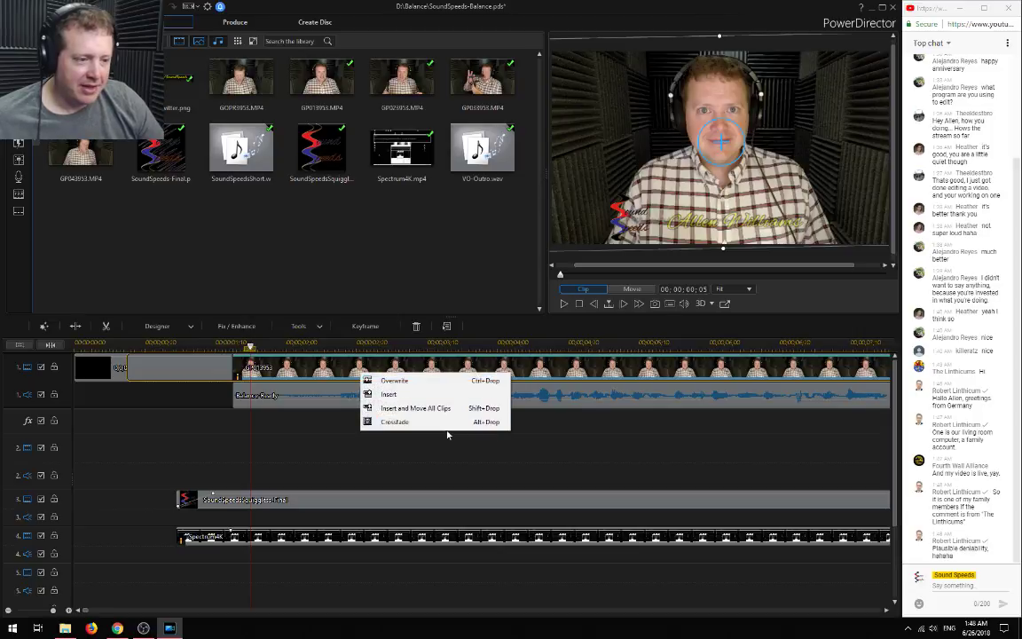
pyautogui.click(438, 424)
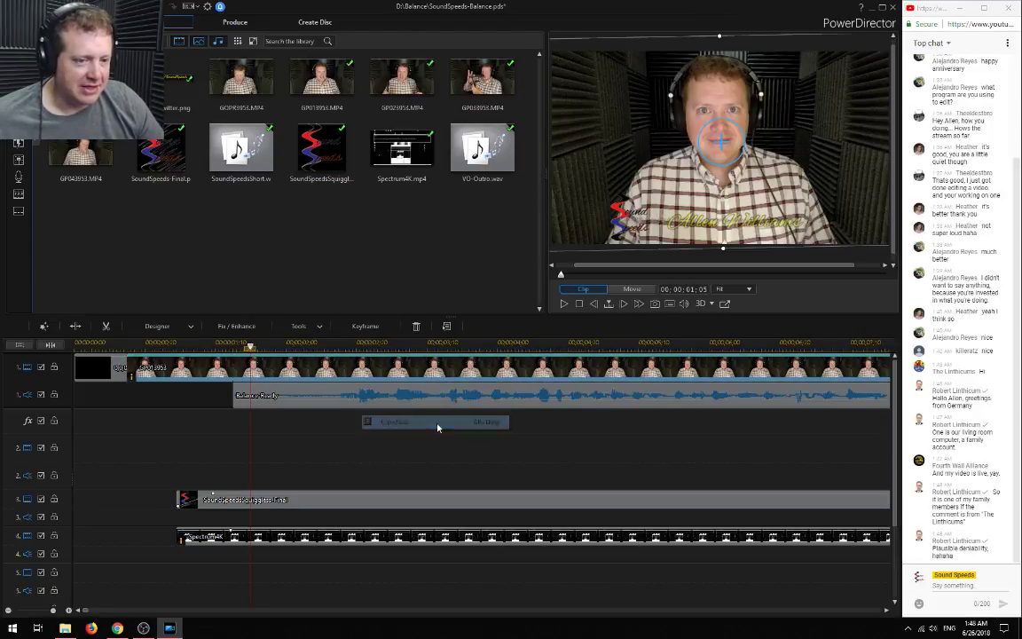
# Extend the start of the Balance-Ready audio back to 00;00;00;15 and fade it in up to 00;00;01;15
pyautogui.click(342, 393)
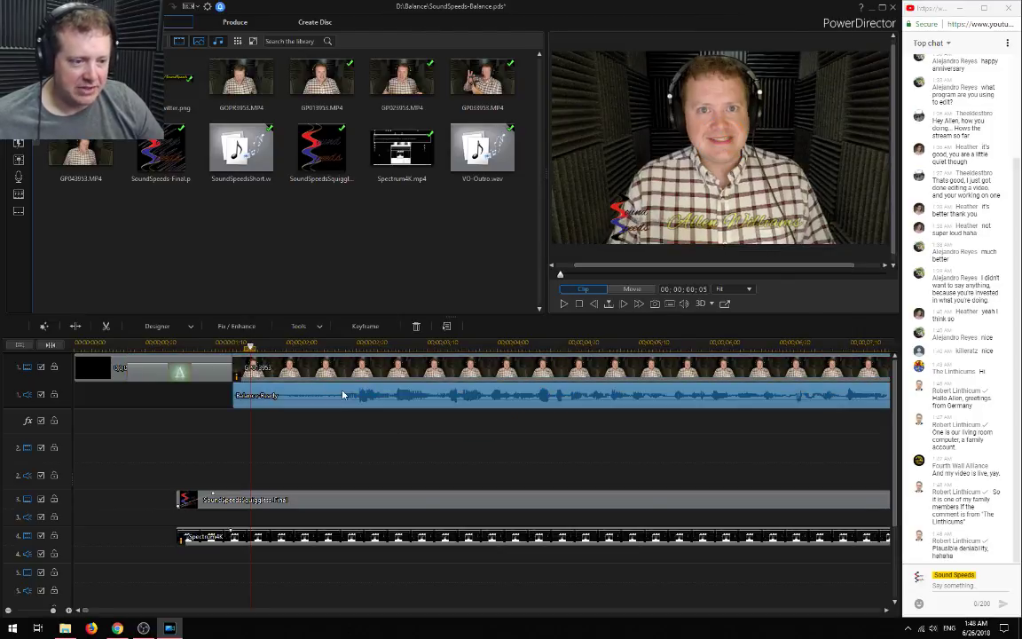
pyautogui.moveTo(239, 393); pyautogui.dragTo(240, 391)
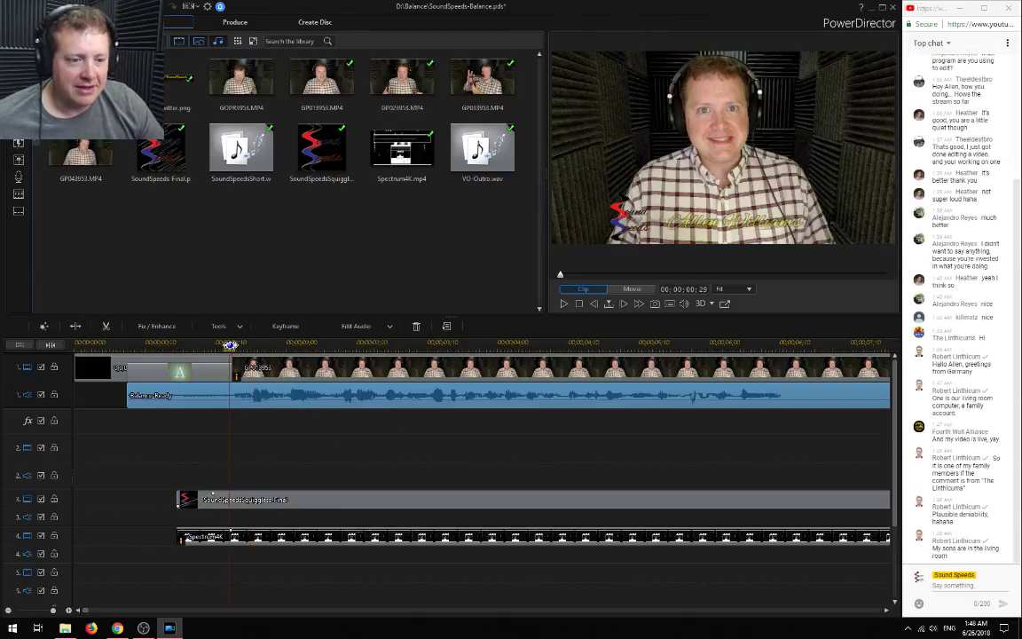
pyautogui.click(233, 346)
pyautogui.click(241, 393)
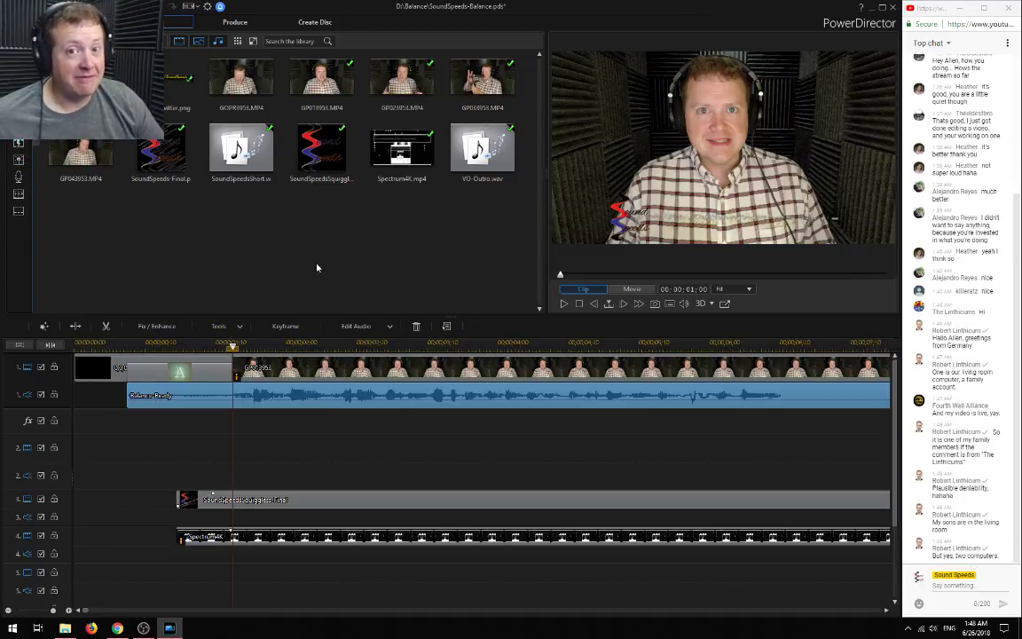
pyautogui.click(21, 162)
pyautogui.click(156, 227)
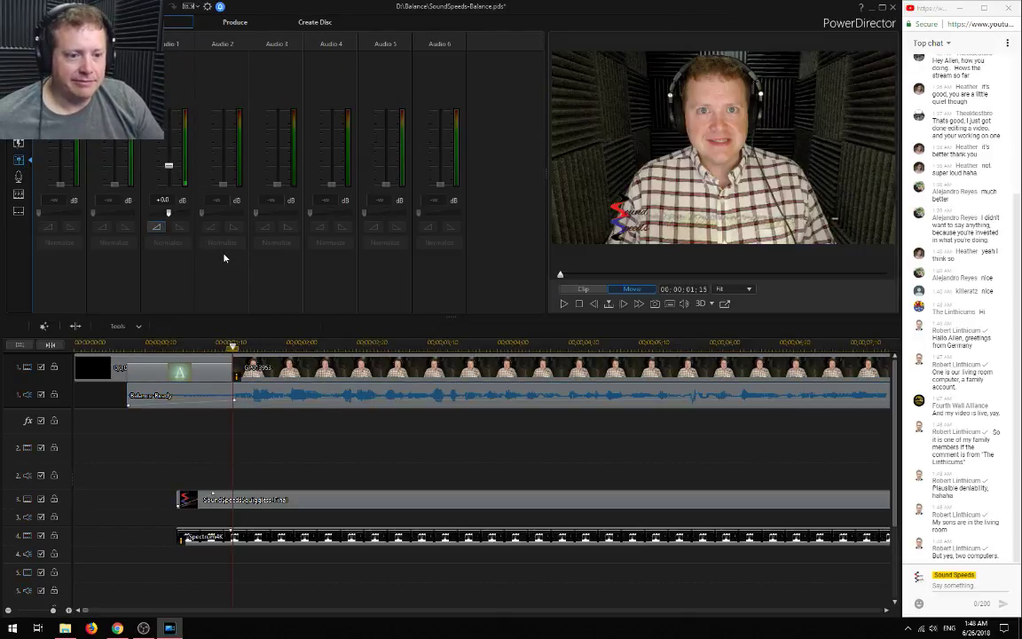
# Play the opening from the black clip to about 00;00;12;24 to check the crossfade, audio fade-in and spoken first line
pyautogui.click(92, 344)
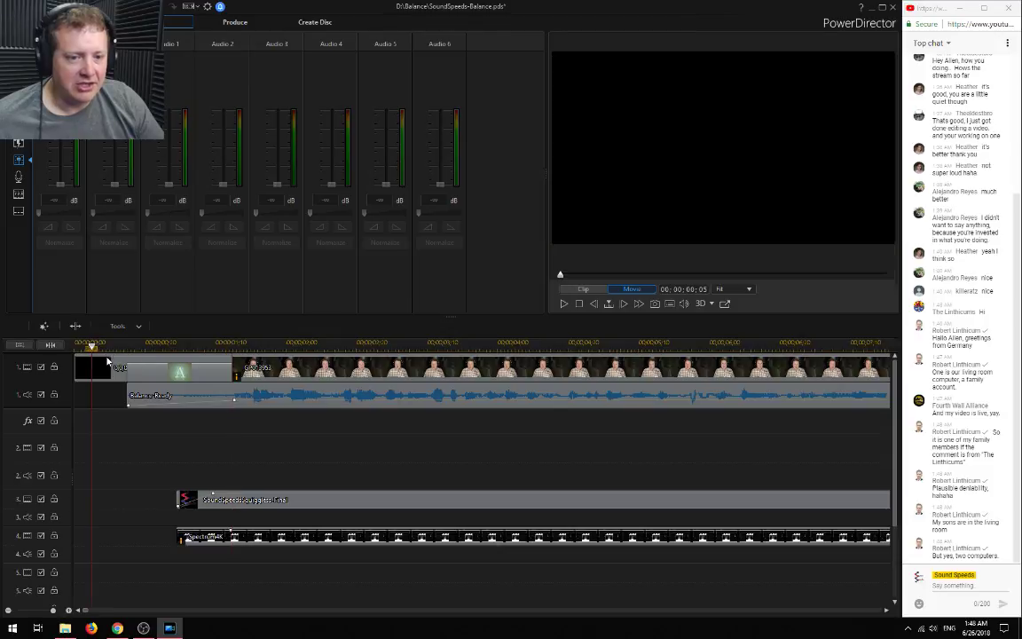
pyautogui.click(89, 365)
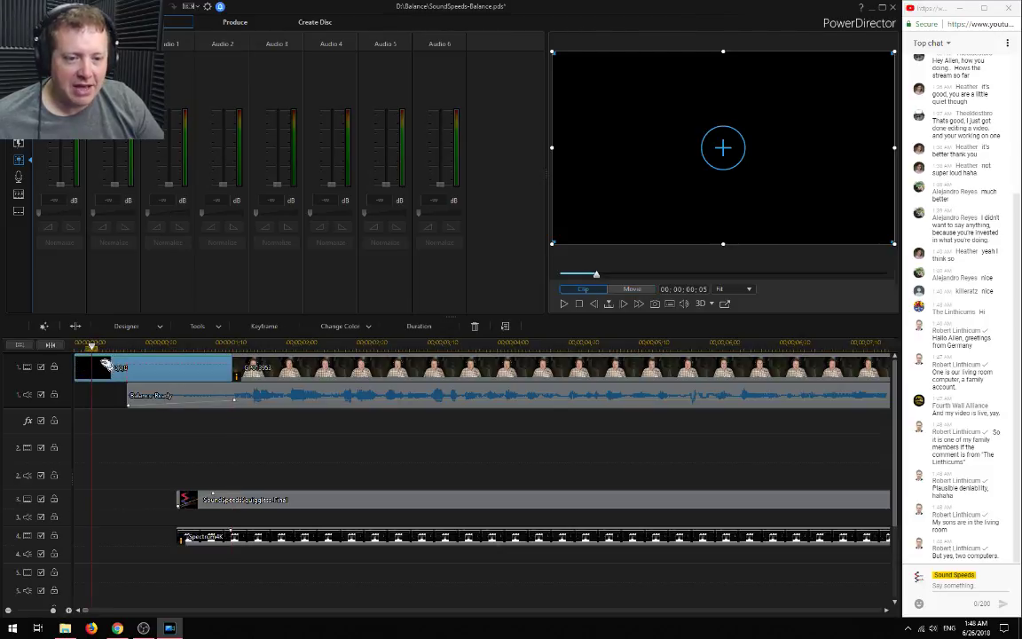
pyautogui.moveTo(93, 344); pyautogui.dragTo(57, 348)
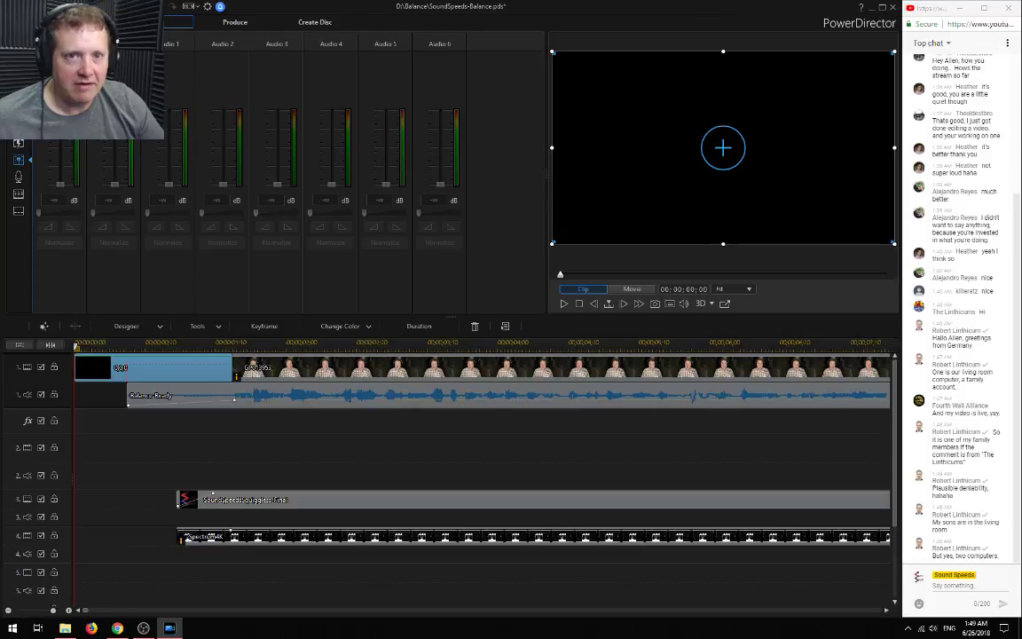
pyautogui.click(207, 441)
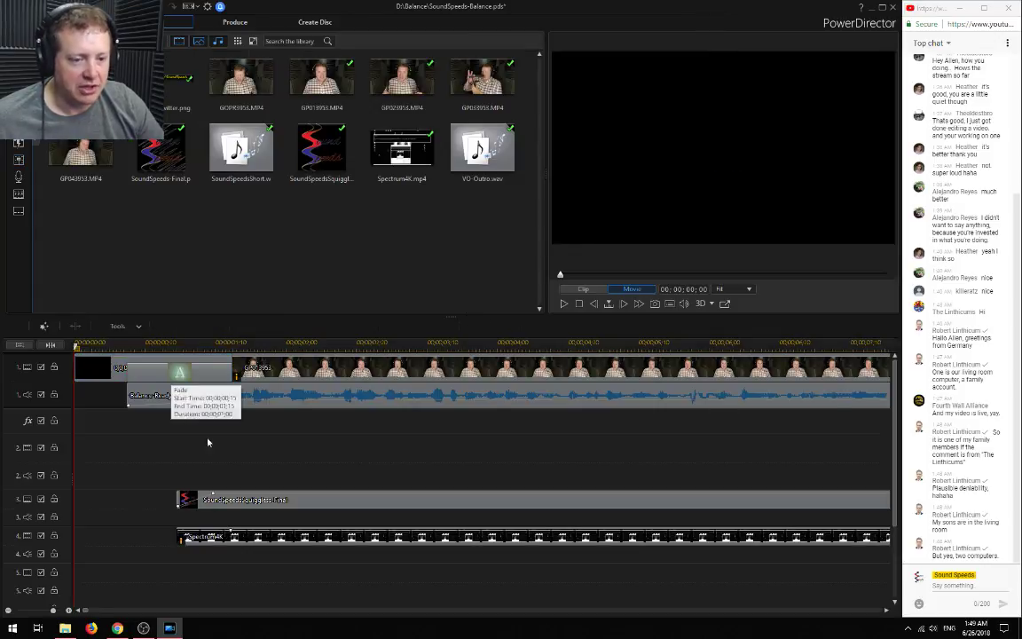
pyautogui.click(93, 345)
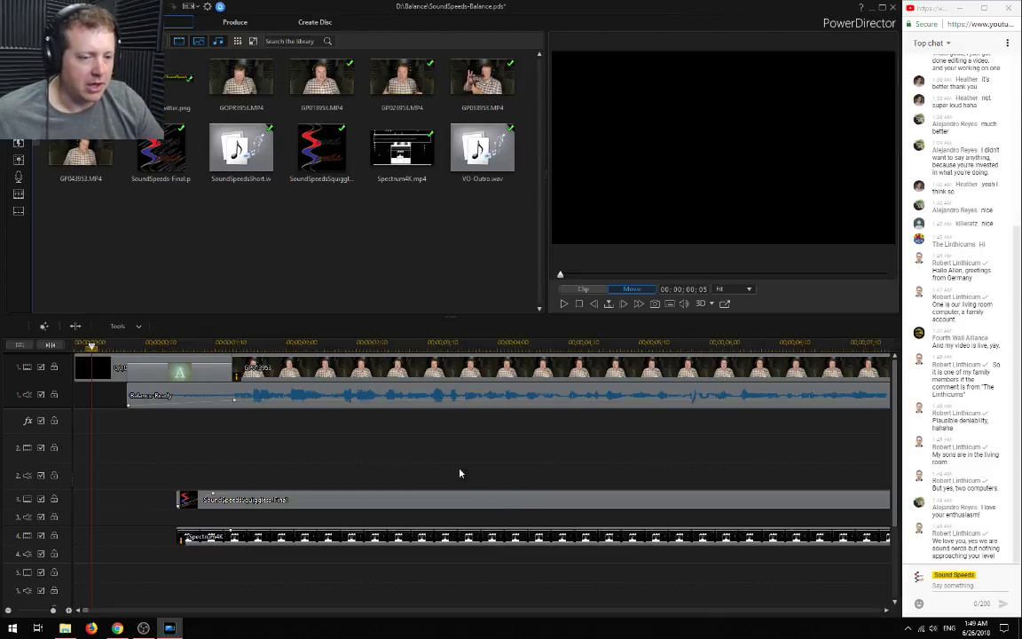
pyautogui.click(73, 346)
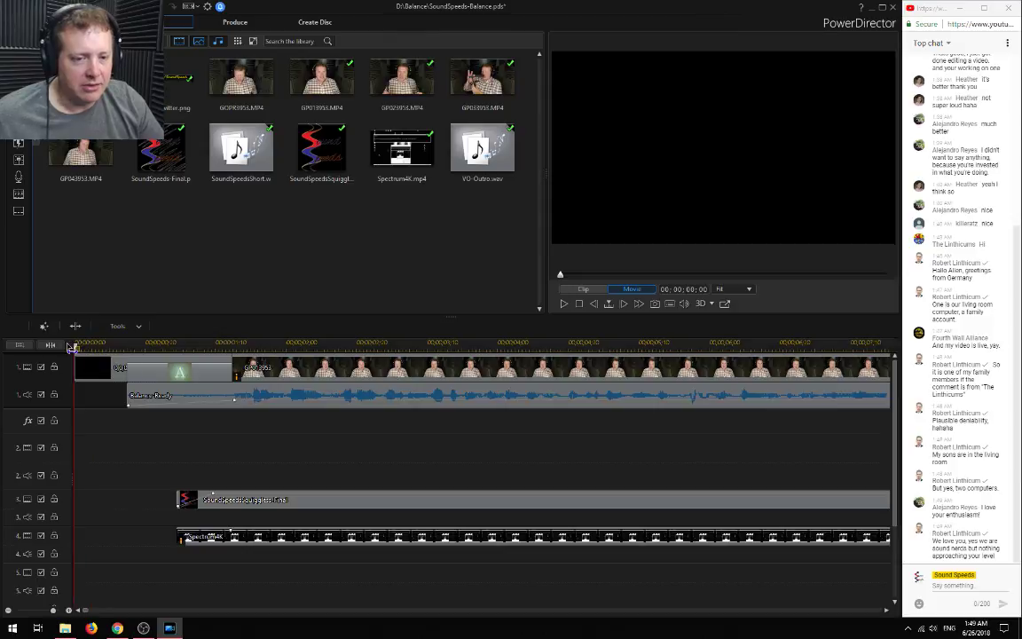
pyautogui.press('space')
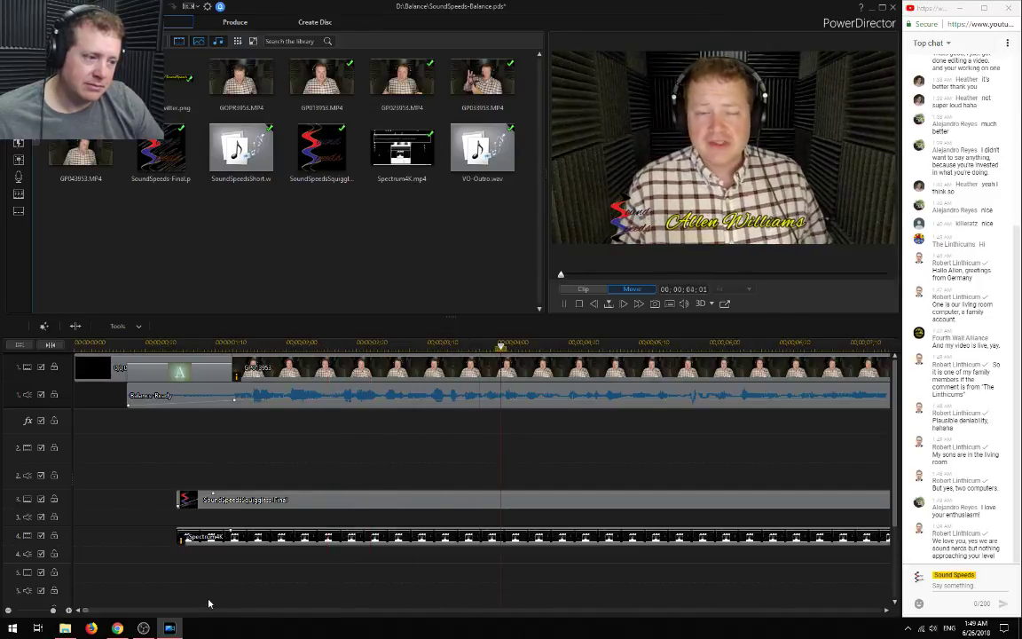
pyautogui.click(7, 610)
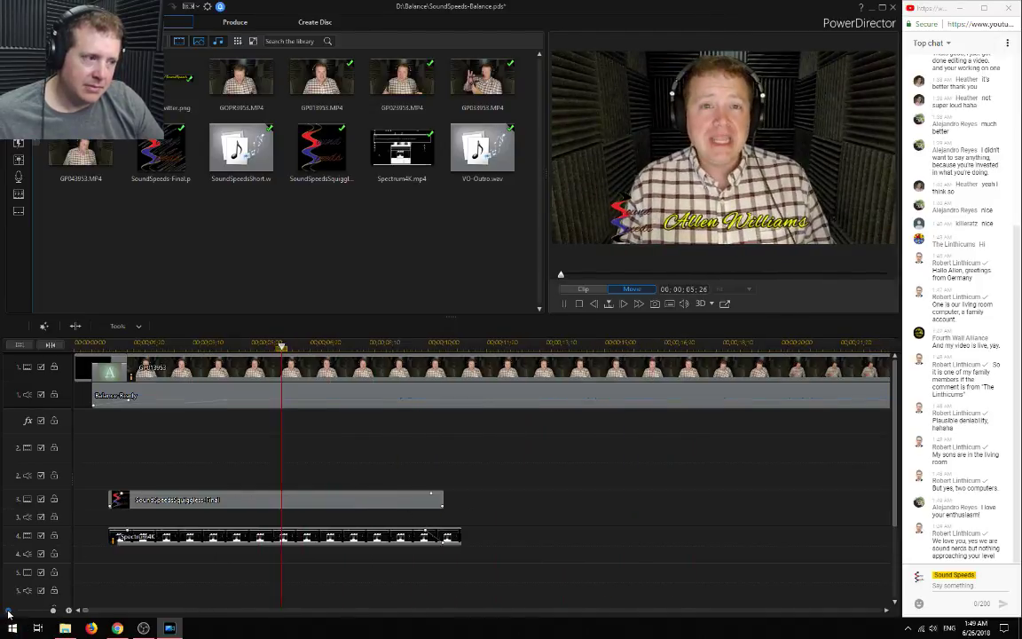
pyautogui.click(8, 612)
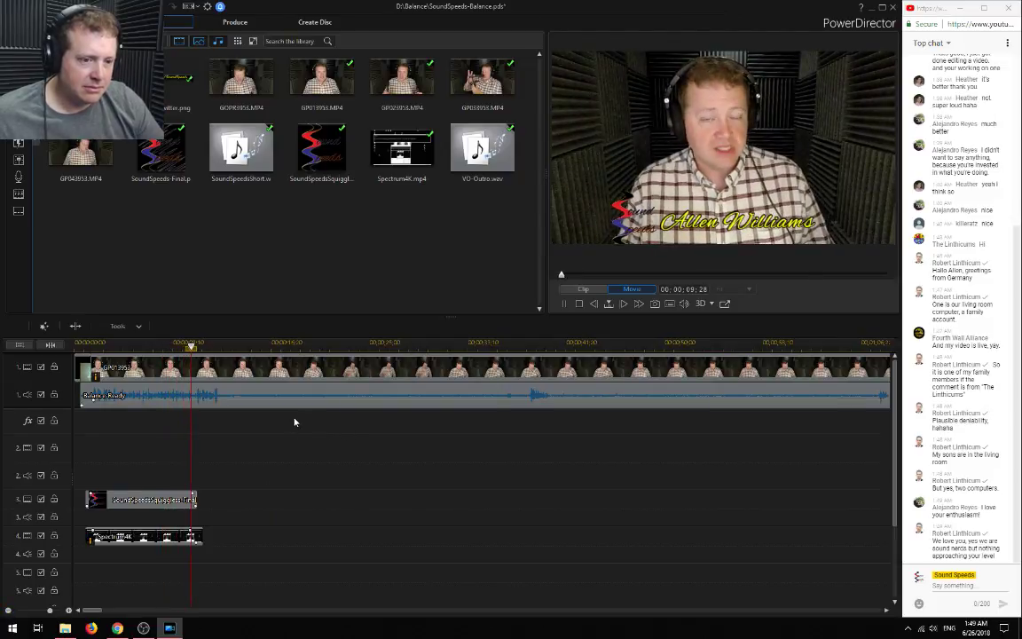
pyautogui.click(107, 345)
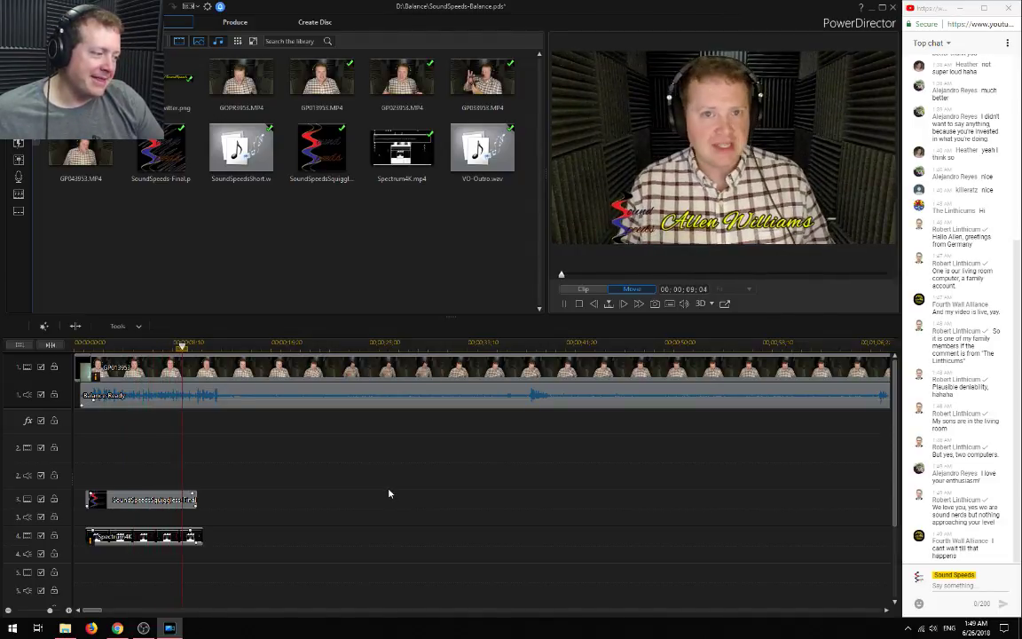
pyautogui.press('space')
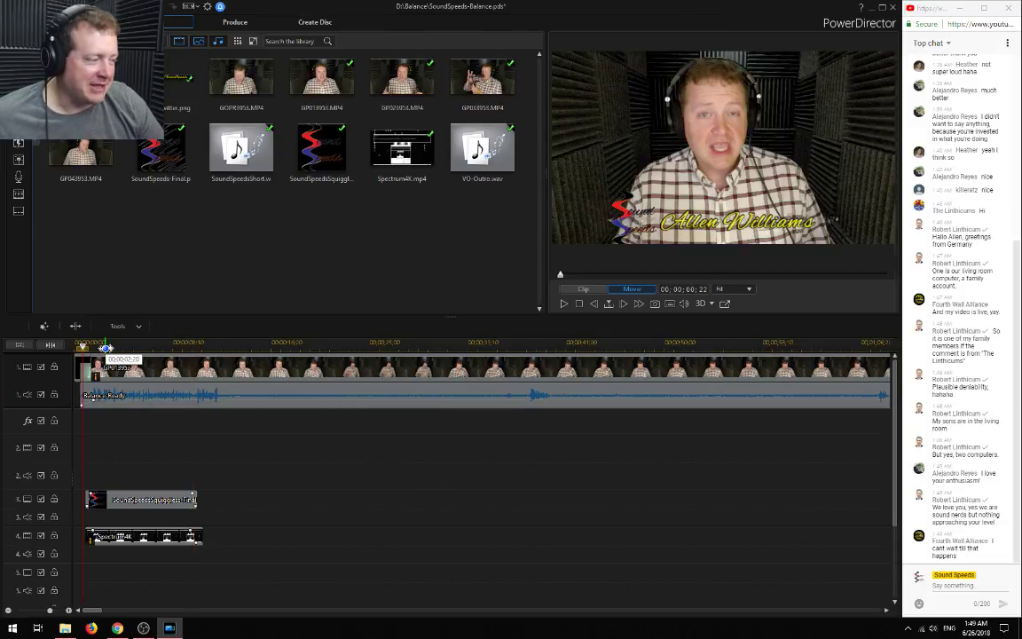
pyautogui.click(86, 344)
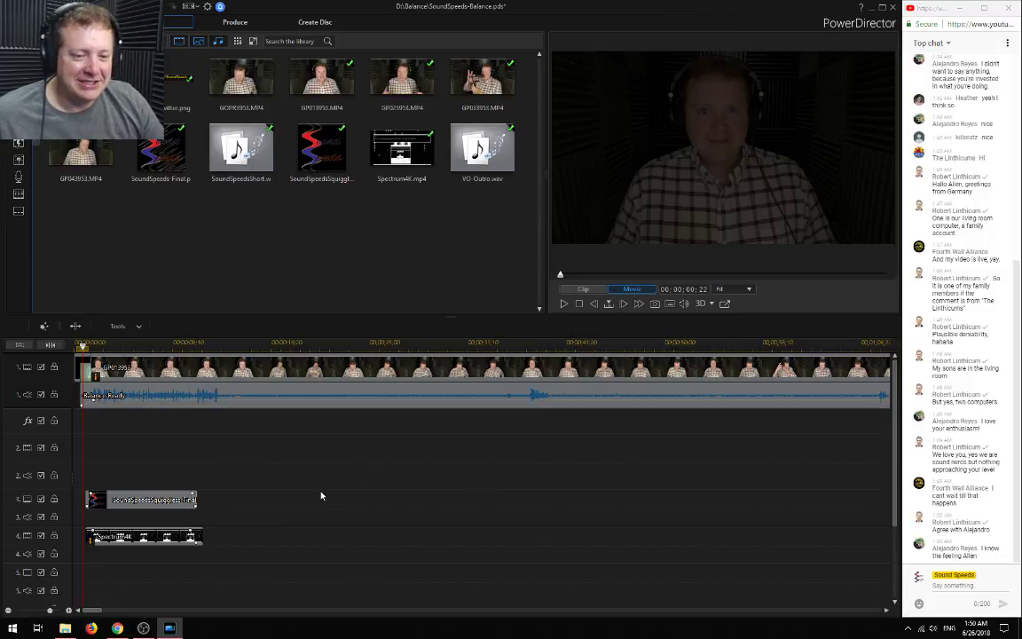
pyautogui.press('space')
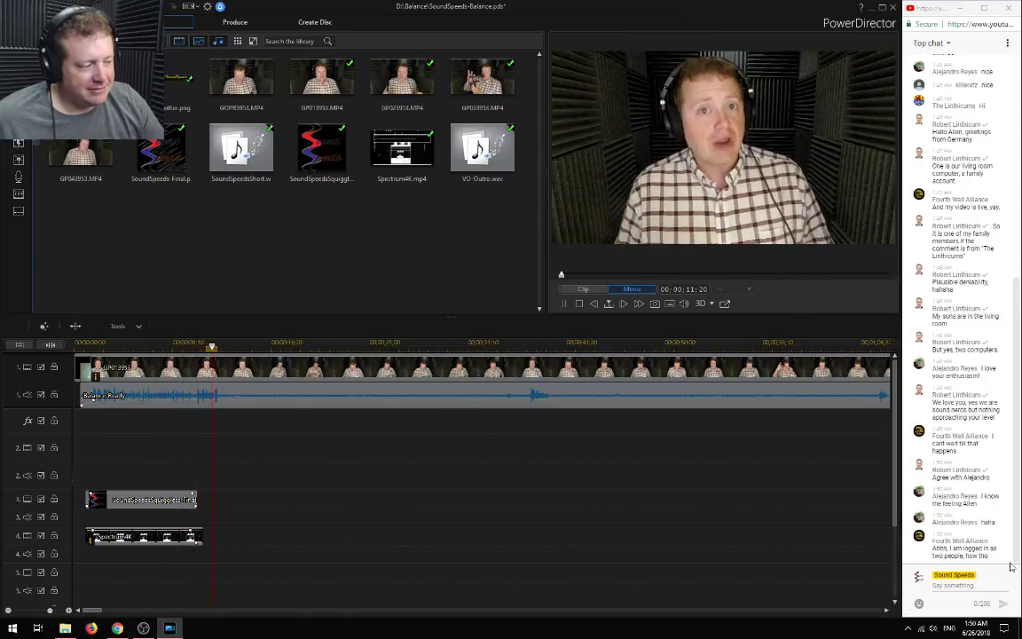
pyautogui.press('space')
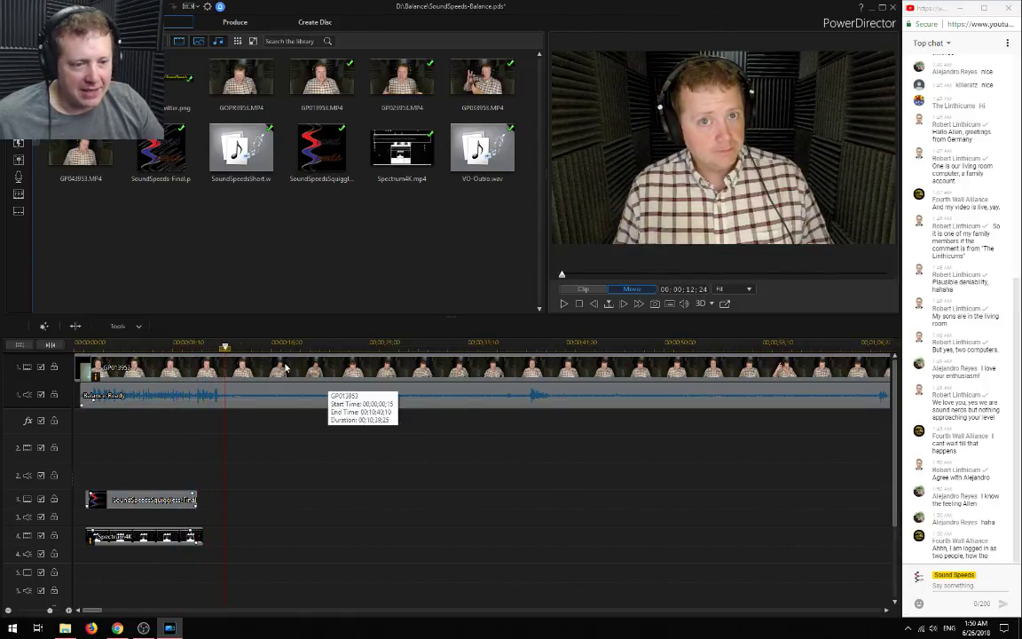
# Move all camera clips and the Balance-Ready audio together so that GP013953 starts at 00;24;33;01, clearing room before them
pyautogui.click(220, 370)
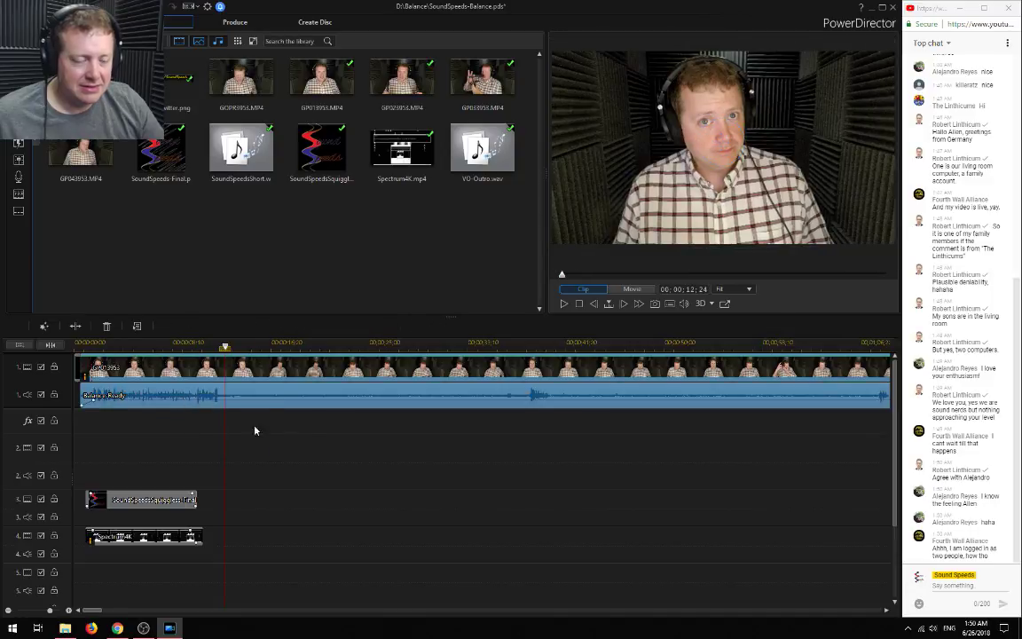
pyautogui.scroll(-5, 304, 428)
pyautogui.scroll(3, 300, 415)
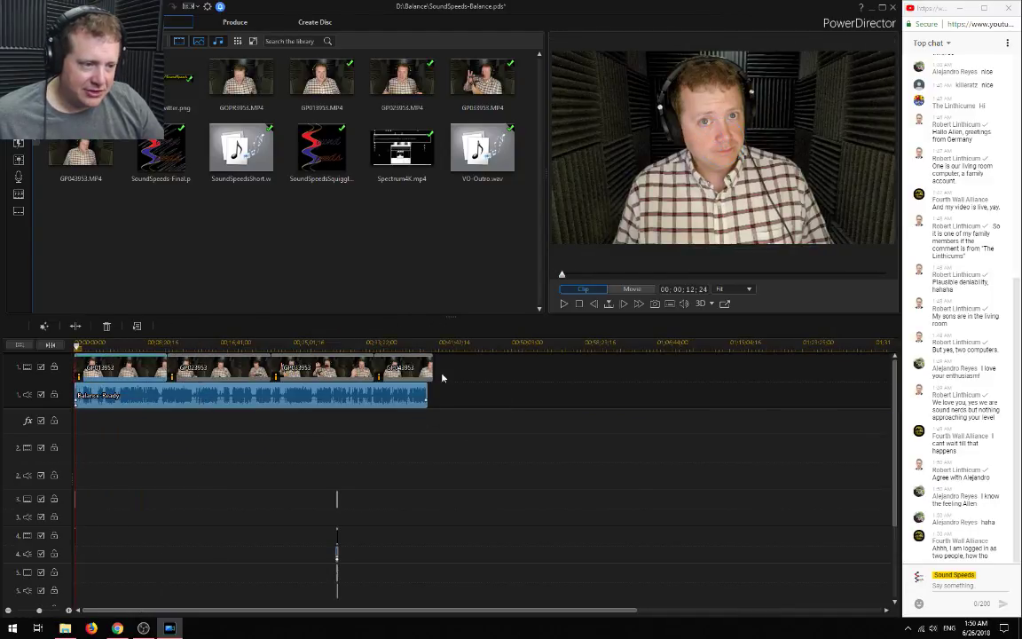
pyautogui.moveTo(131, 388); pyautogui.dragTo(261, 367)
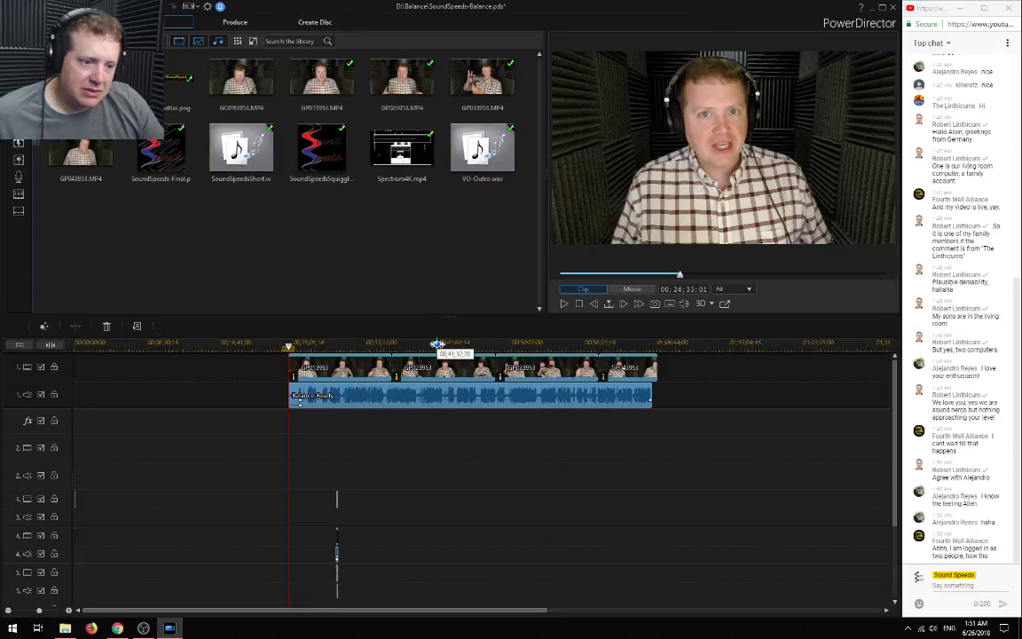
# Insert GOPR3953 without its own audio directly before GP013953 and extend the start of the Balance-Ready audio back beneath it
pyautogui.moveTo(240, 78); pyautogui.dragTo(184, 371)
pyautogui.rightClick(275, 370)
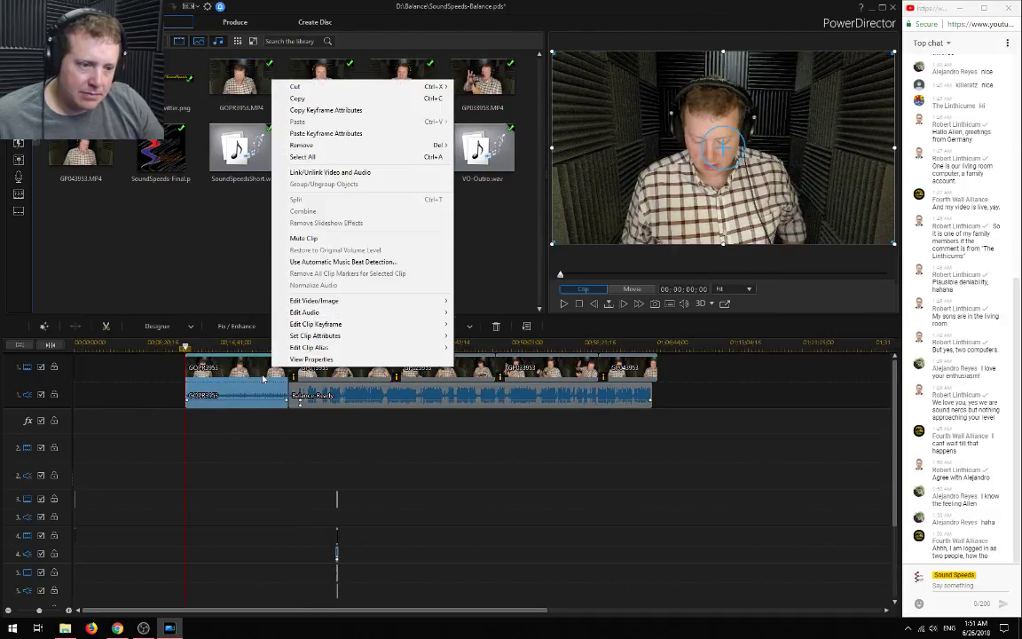
pyautogui.click(330, 172)
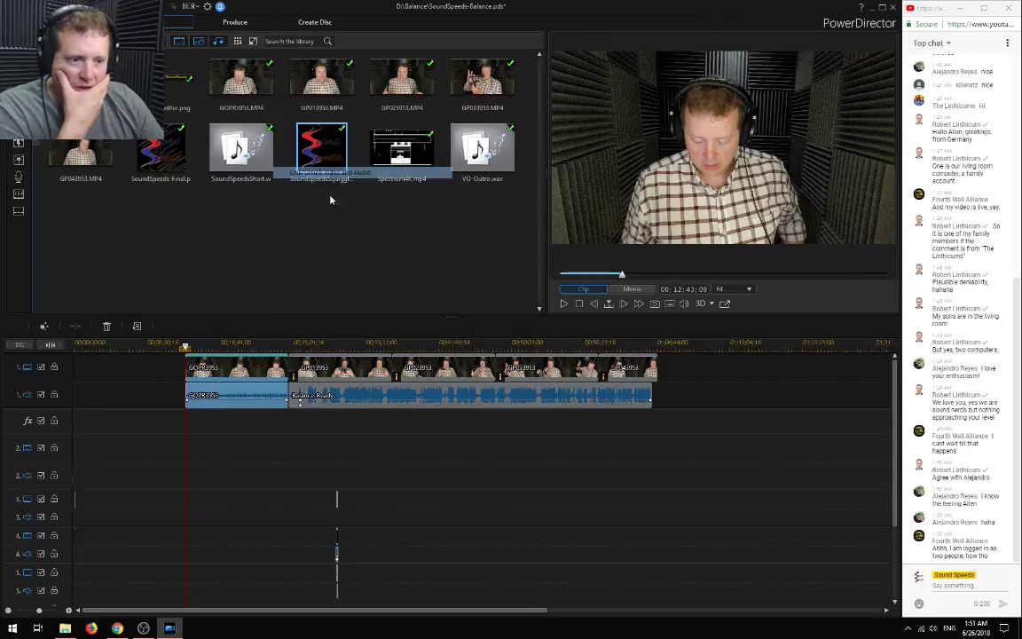
pyautogui.press('Delete')
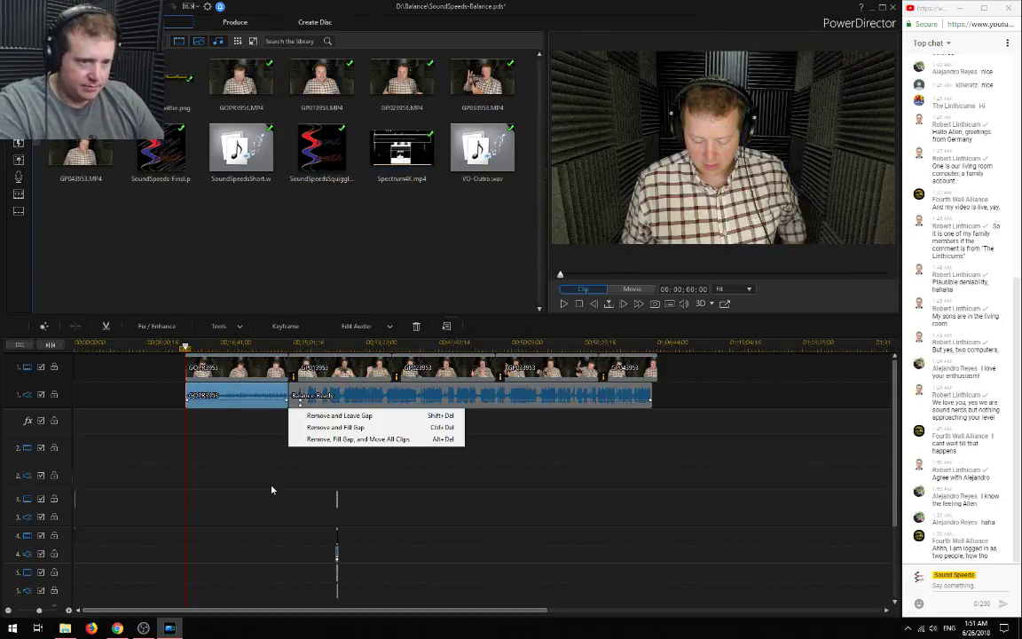
pyautogui.click(370, 416)
pyautogui.click(285, 391)
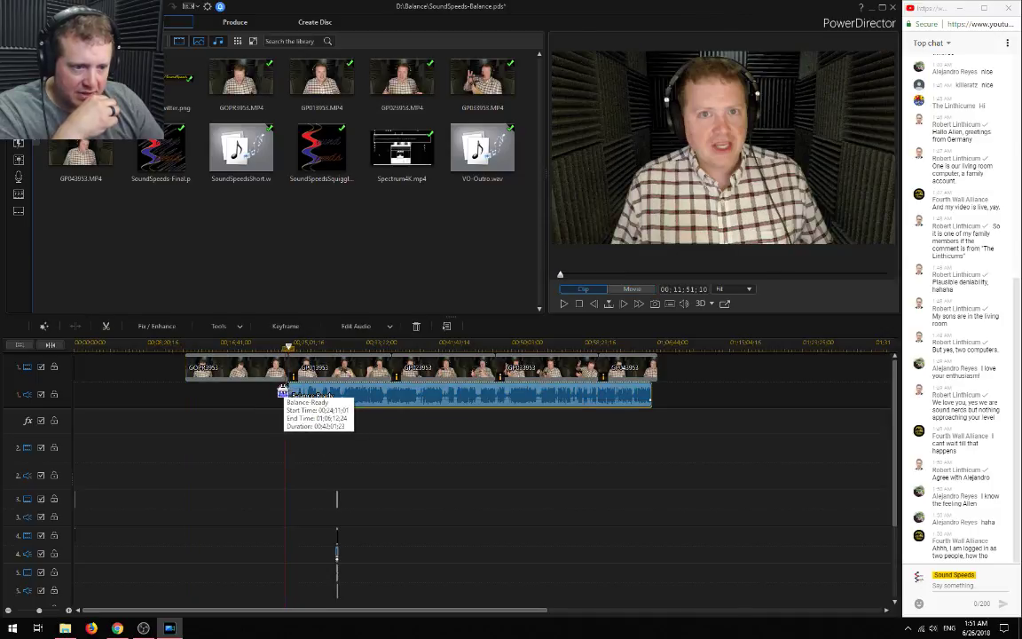
pyautogui.moveTo(283, 391); pyautogui.dragTo(264, 394)
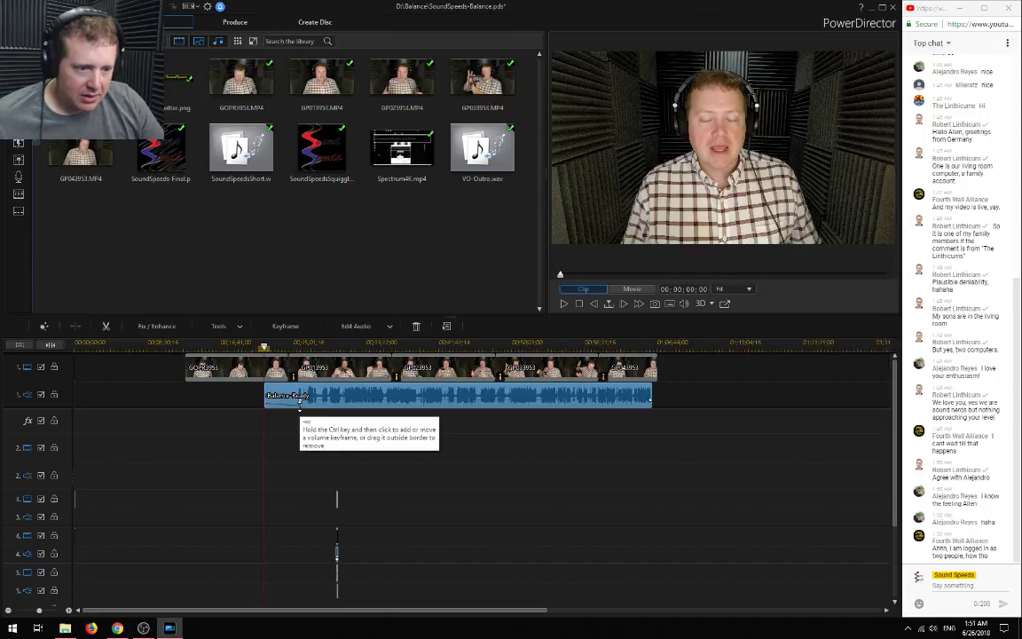
# Play the take in GP013953 that starts at about 00;25;26;25 and judge its spoken opening line
pyautogui.click(300, 344)
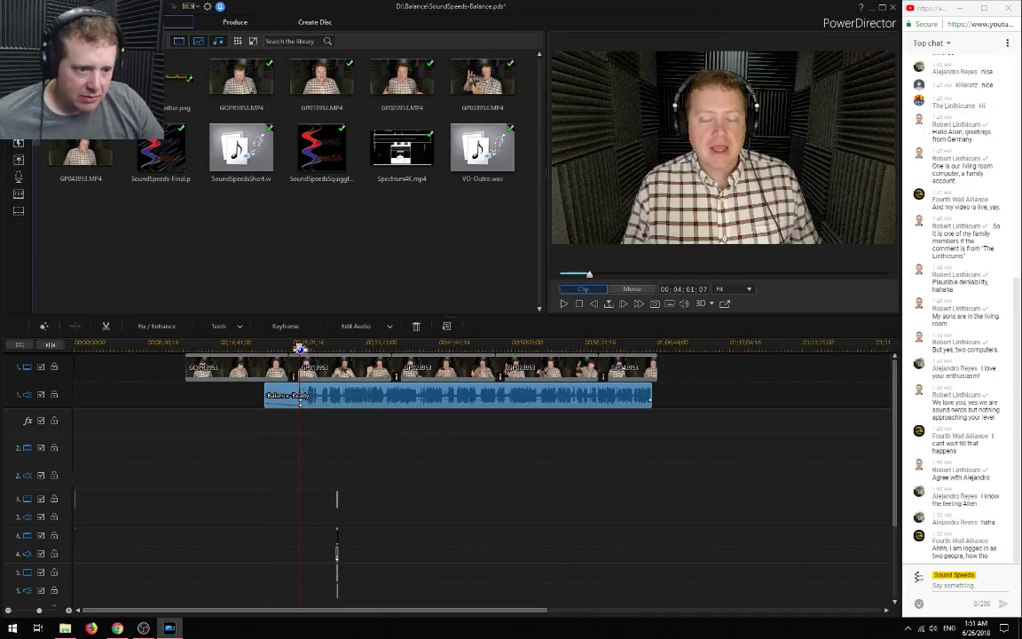
pyautogui.scroll(2, 306, 416)
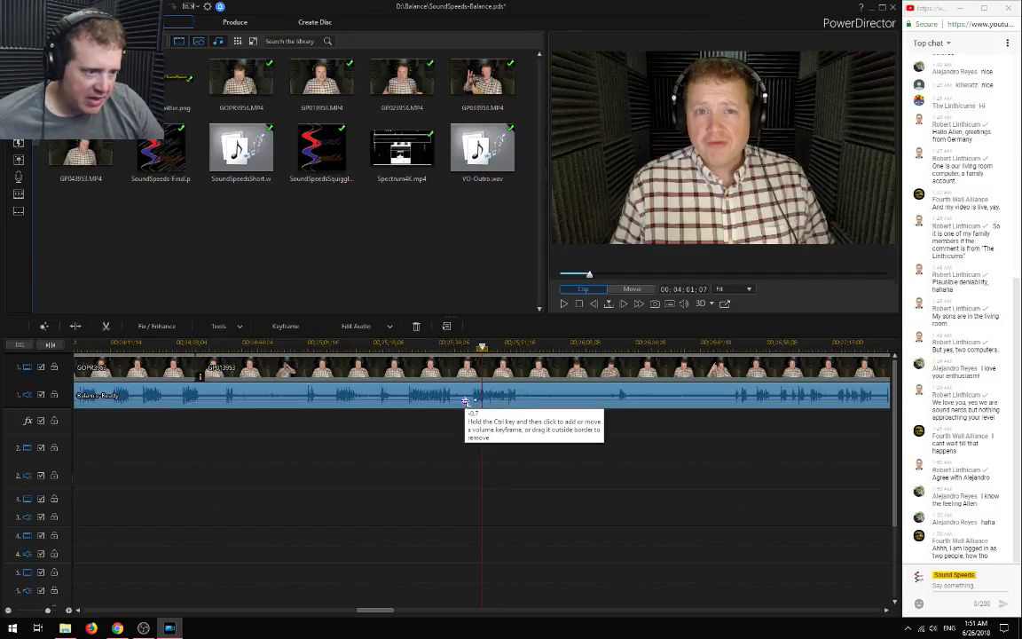
pyautogui.click(408, 347)
pyautogui.click(426, 481)
pyautogui.press('space')
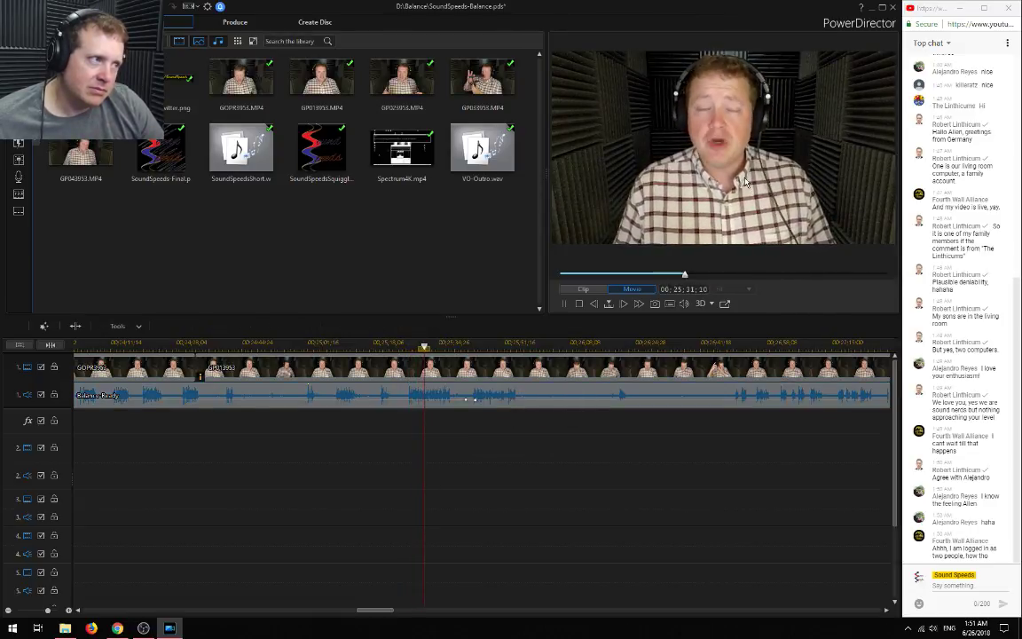
pyautogui.press('space')
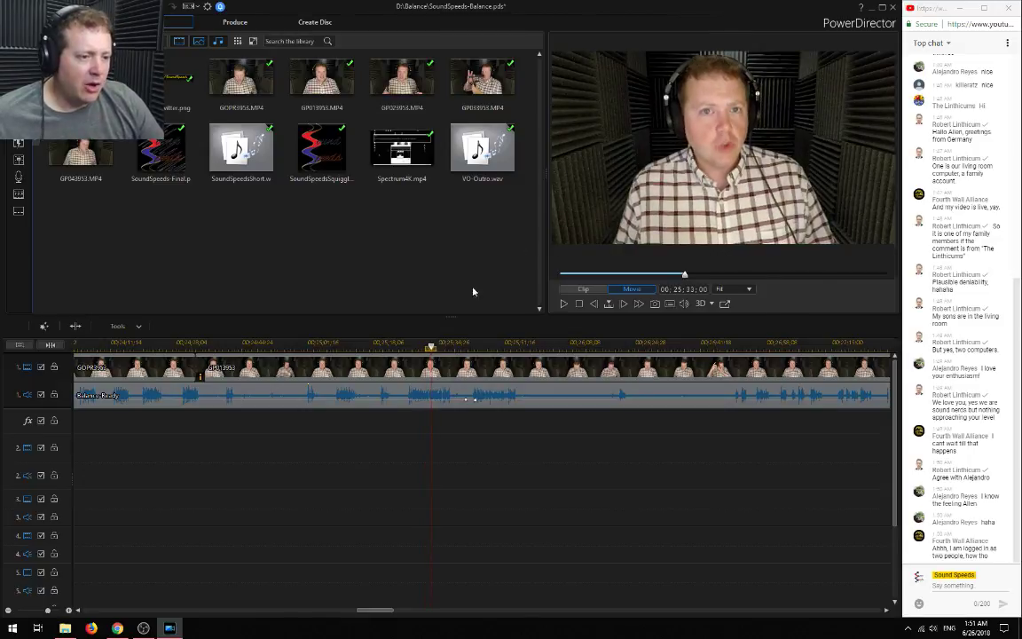
pyautogui.click(406, 344)
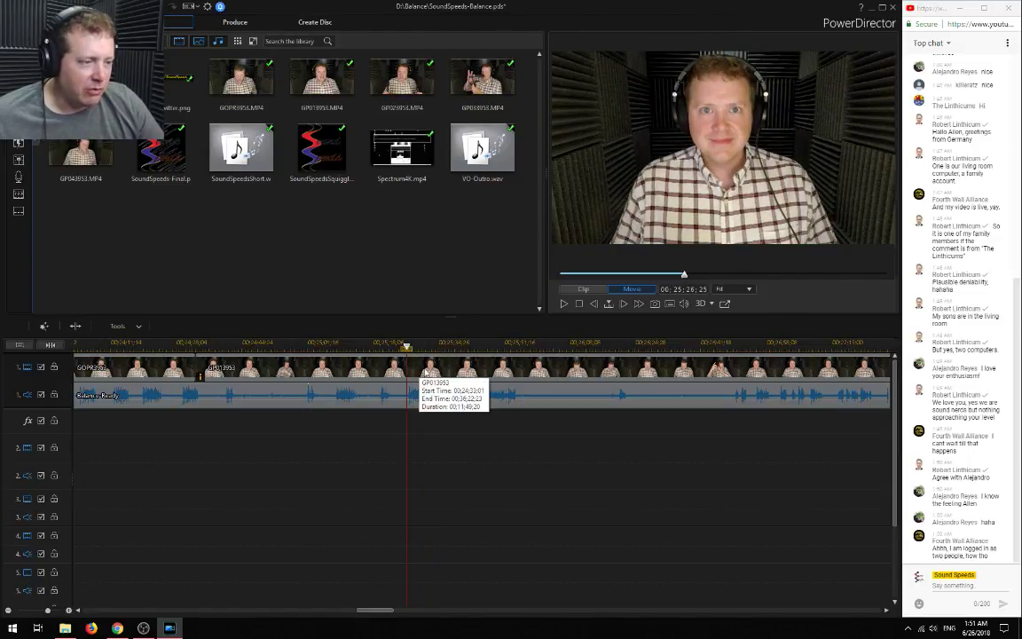
pyautogui.press('space')
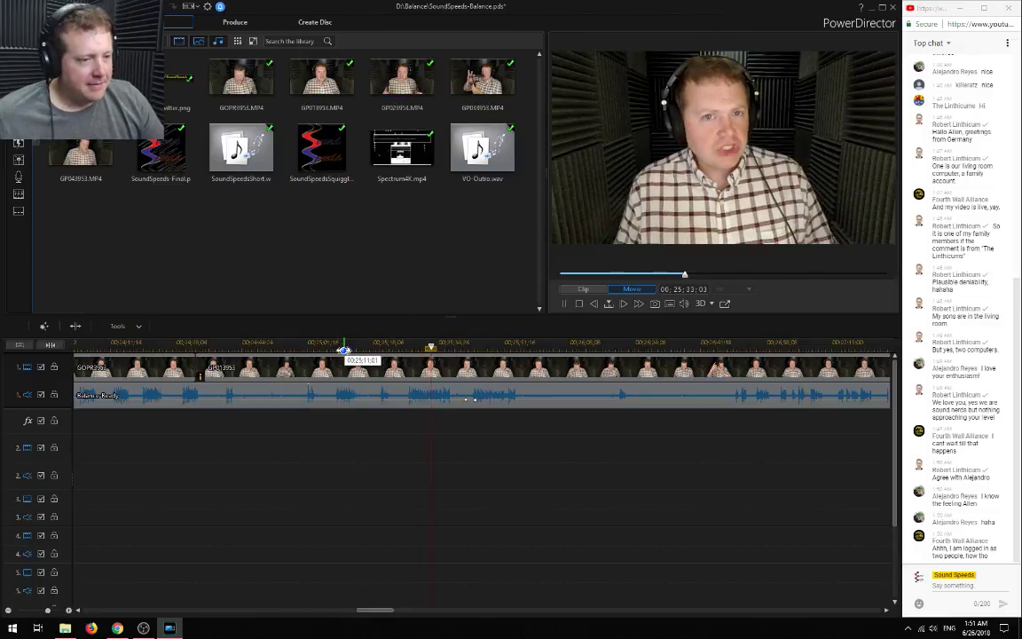
# Play the earlier takes around 00;25;11 and 00;24;15 to compare their opening lines
pyautogui.click(336, 344)
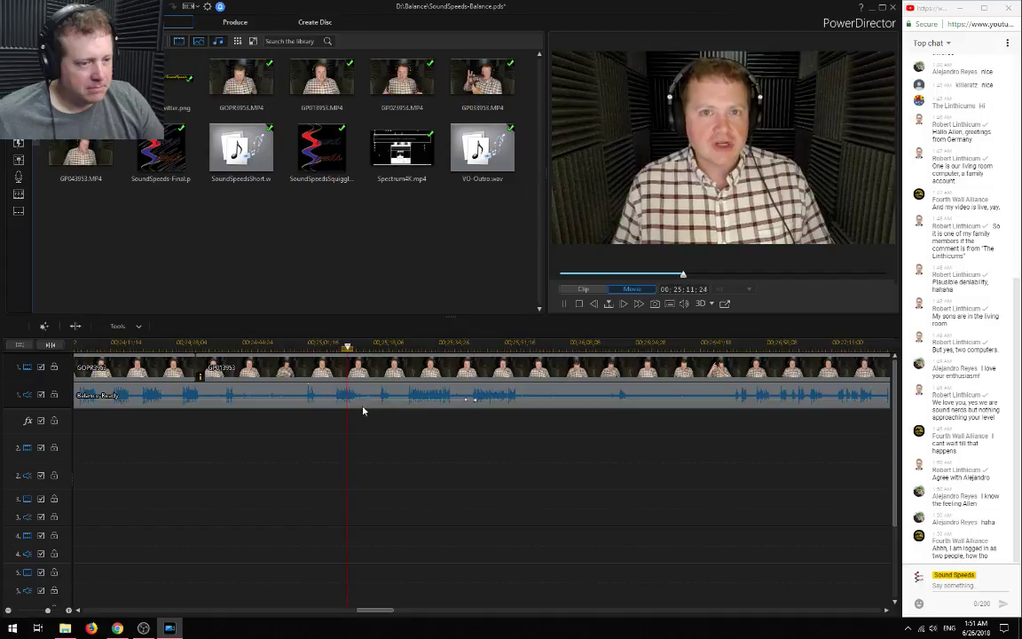
pyautogui.click(143, 344)
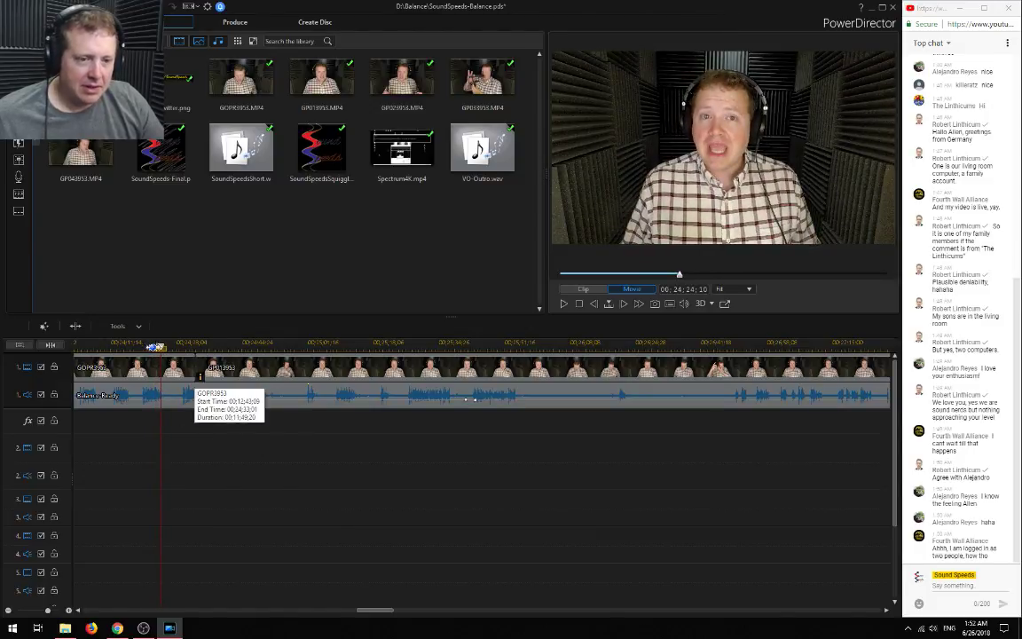
pyautogui.click(117, 345)
pyautogui.press('space')
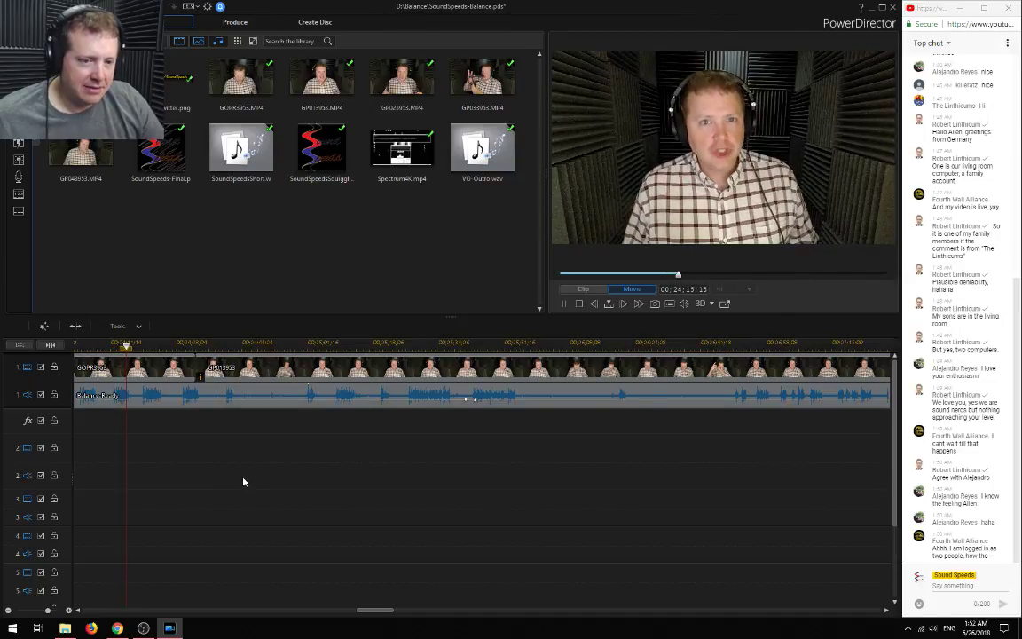
pyautogui.press('space')
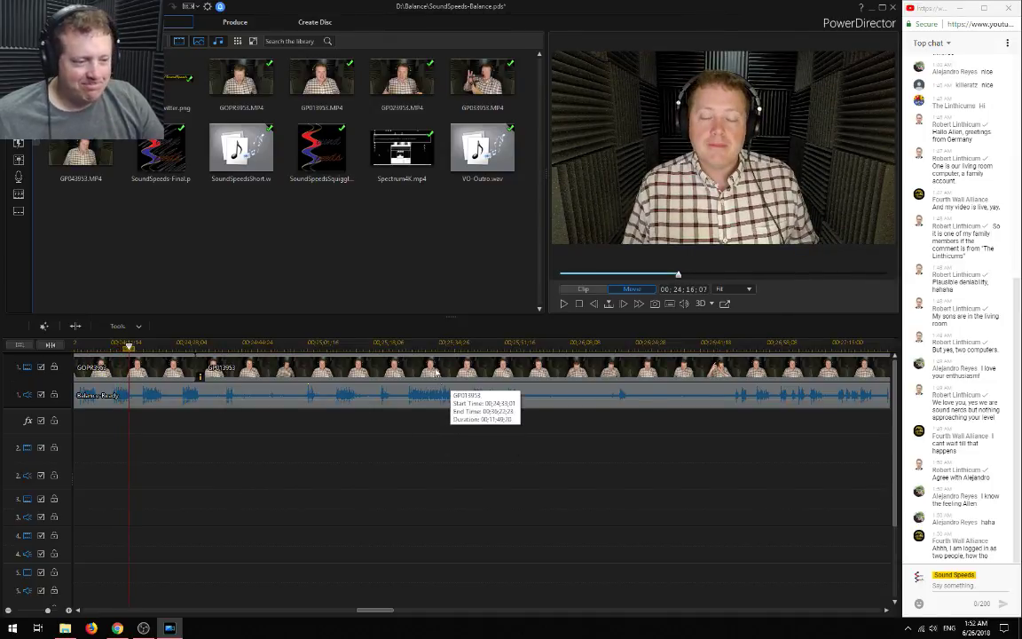
# Replay the take at about 00;25;27 and play the one following it at about 00;25;44 to compare them
pyautogui.click(408, 345)
pyautogui.press('space')
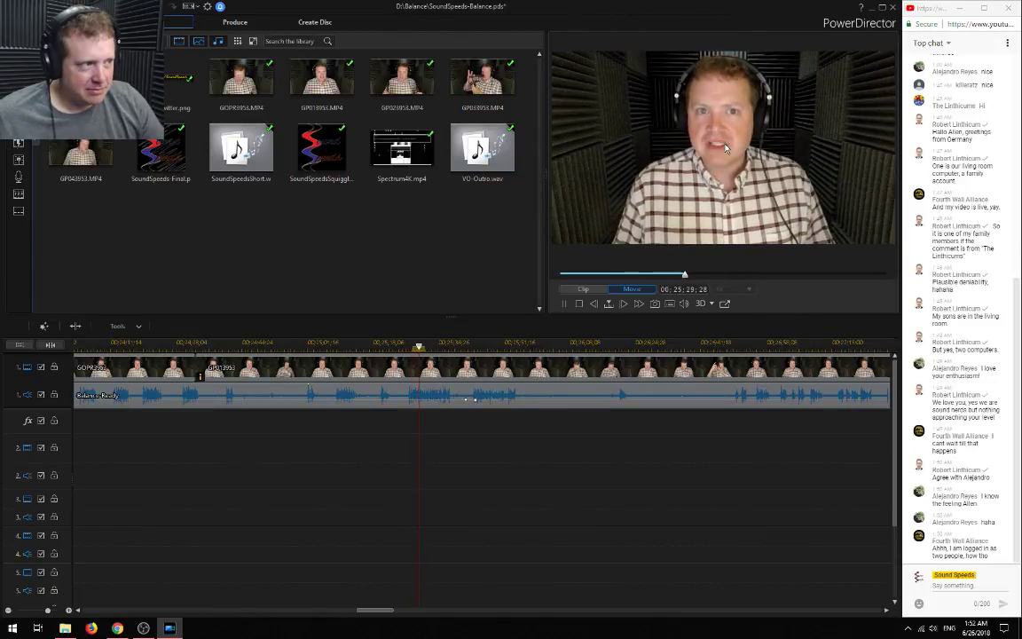
pyautogui.click(473, 345)
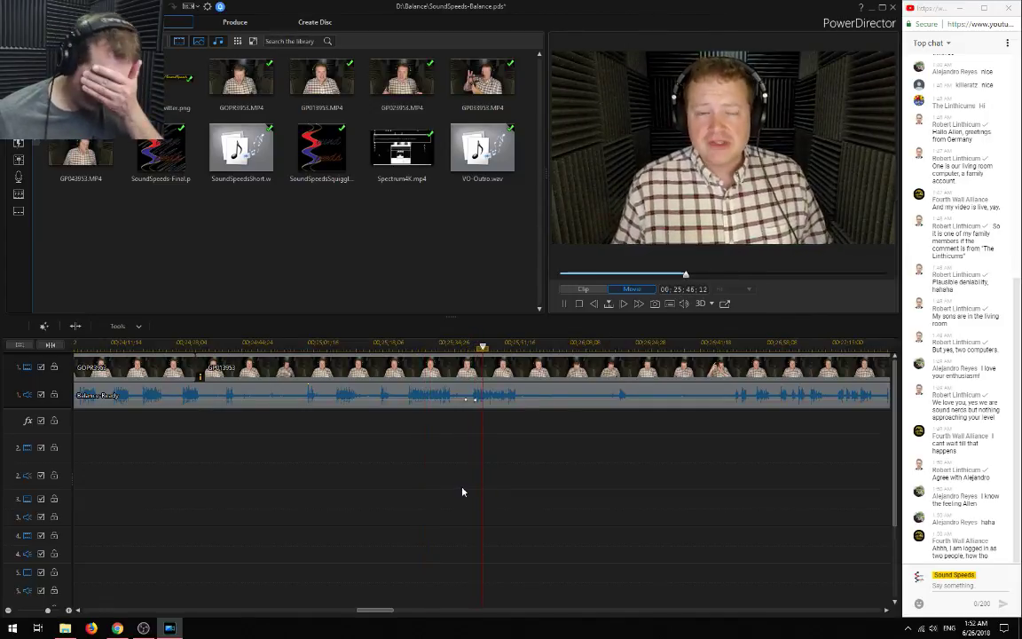
pyautogui.press('space')
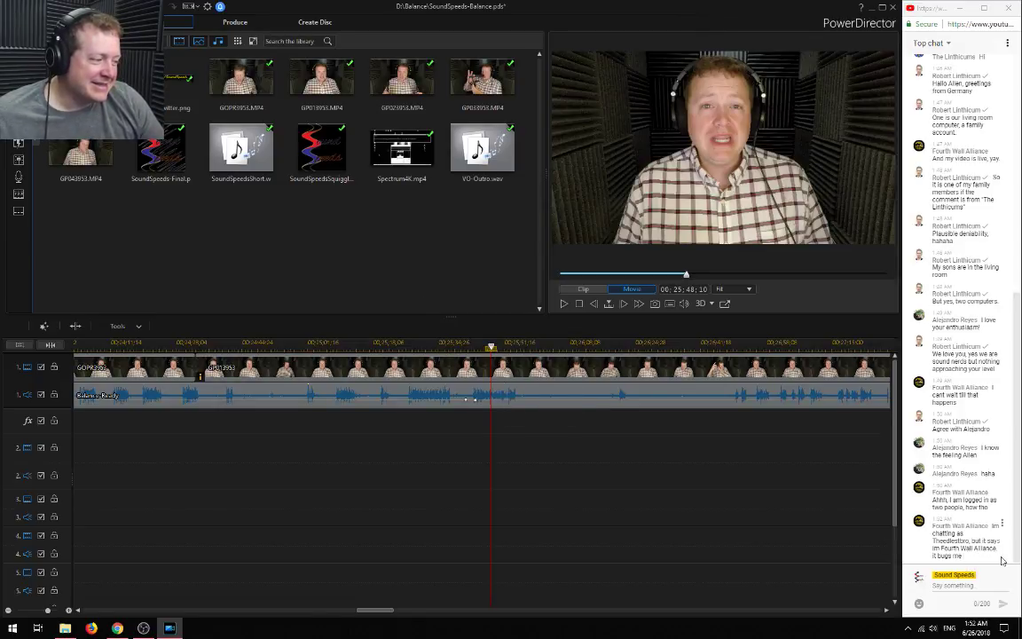
# Lower the Balance-Ready volume keyframe at about 00;25;41, just ahead of the take that starts near 00;25;44
pyautogui.moveTo(491, 345); pyautogui.dragTo(475, 346)
pyautogui.scroll(3, 488, 428)
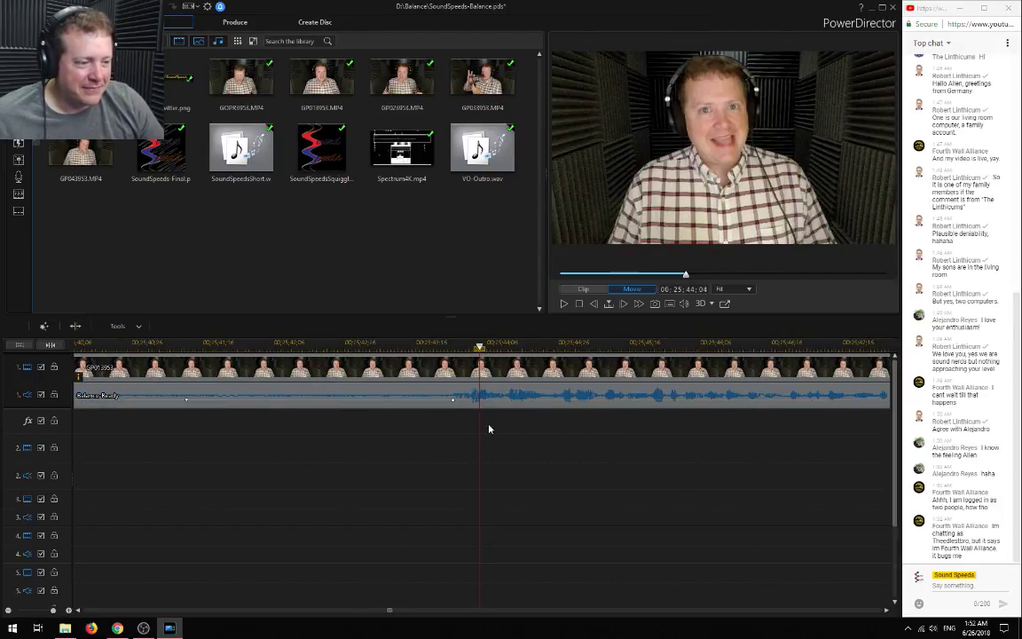
pyautogui.click(186, 401)
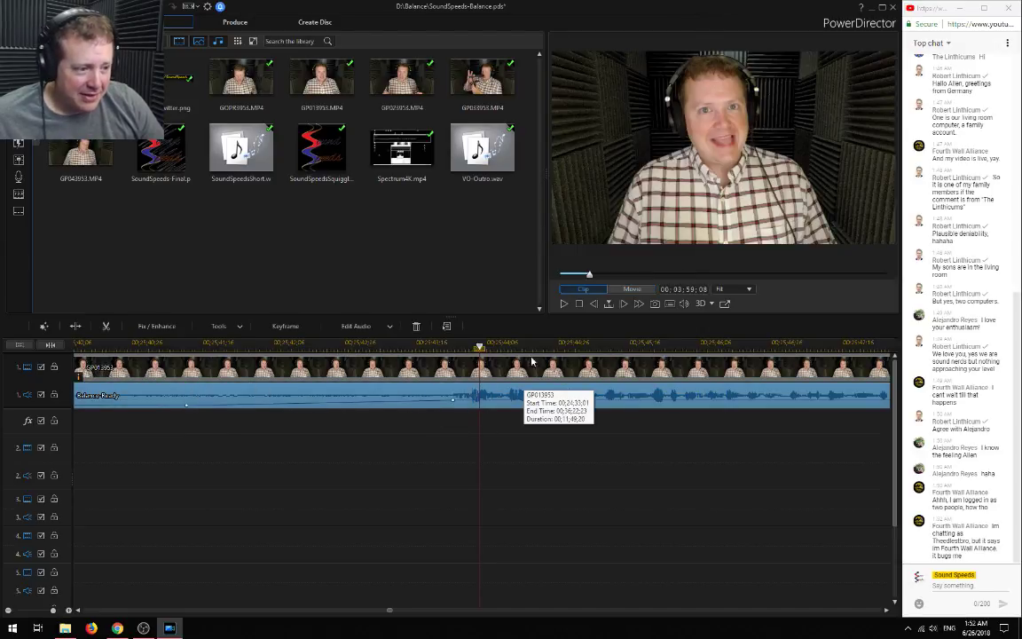
pyautogui.click(451, 344)
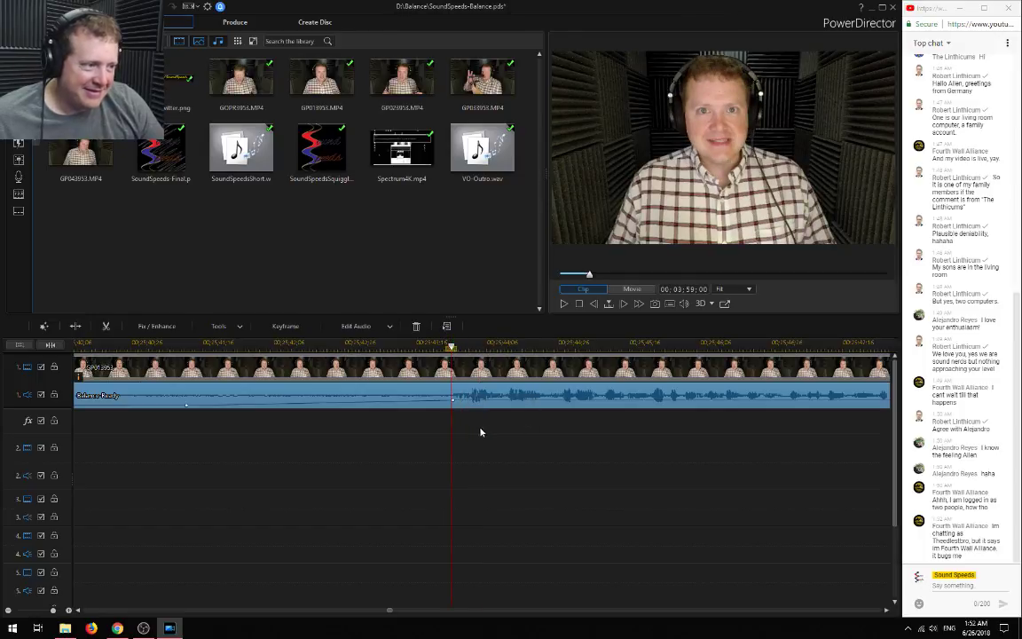
# Split the GP013953 clip and the Balance-Ready audio at 00;25;41;27, about two seconds before the chosen take's speech
pyautogui.scroll(-3, 358, 439)
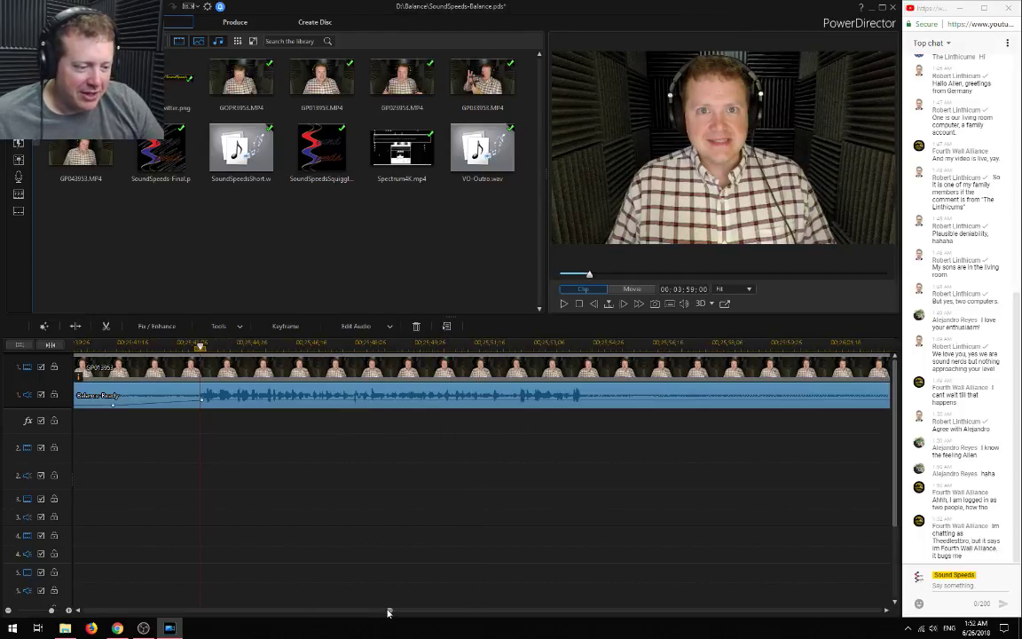
pyautogui.scroll(4, 387, 612)
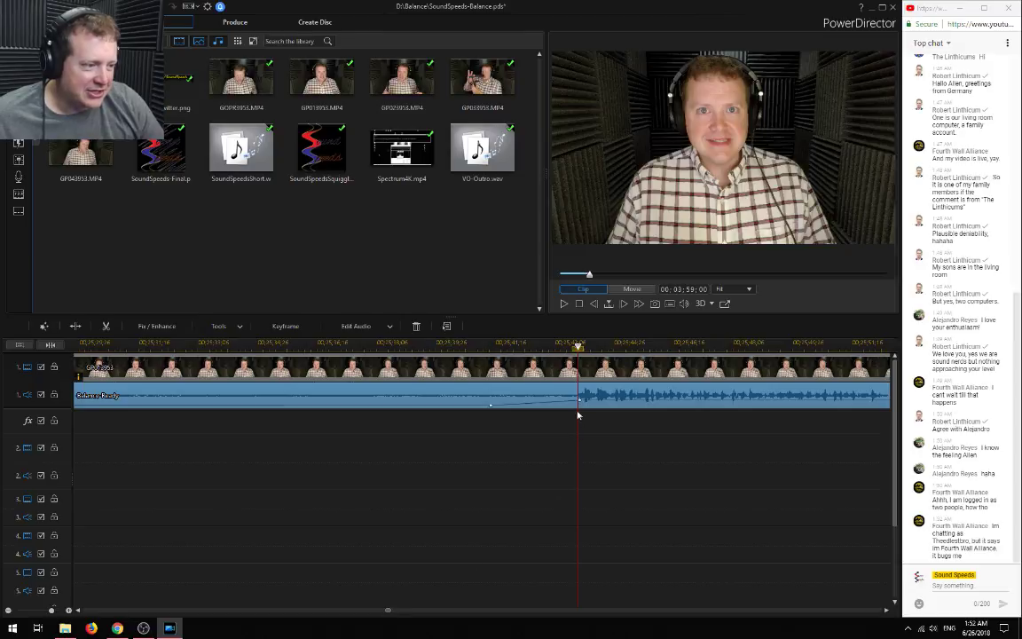
pyautogui.click(577, 346)
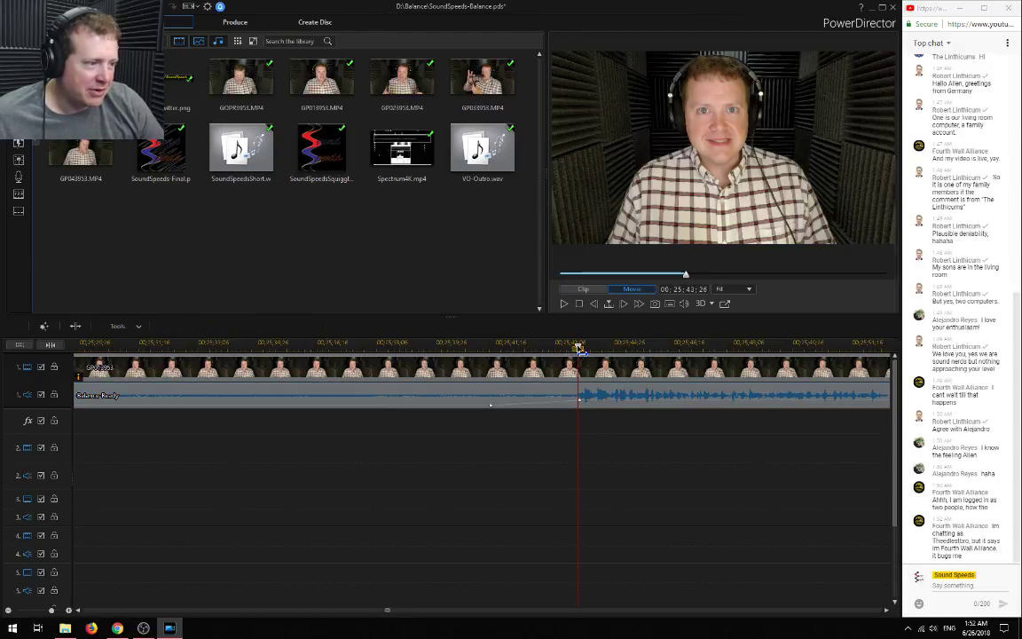
pyautogui.moveTo(577, 347); pyautogui.dragTo(507, 347)
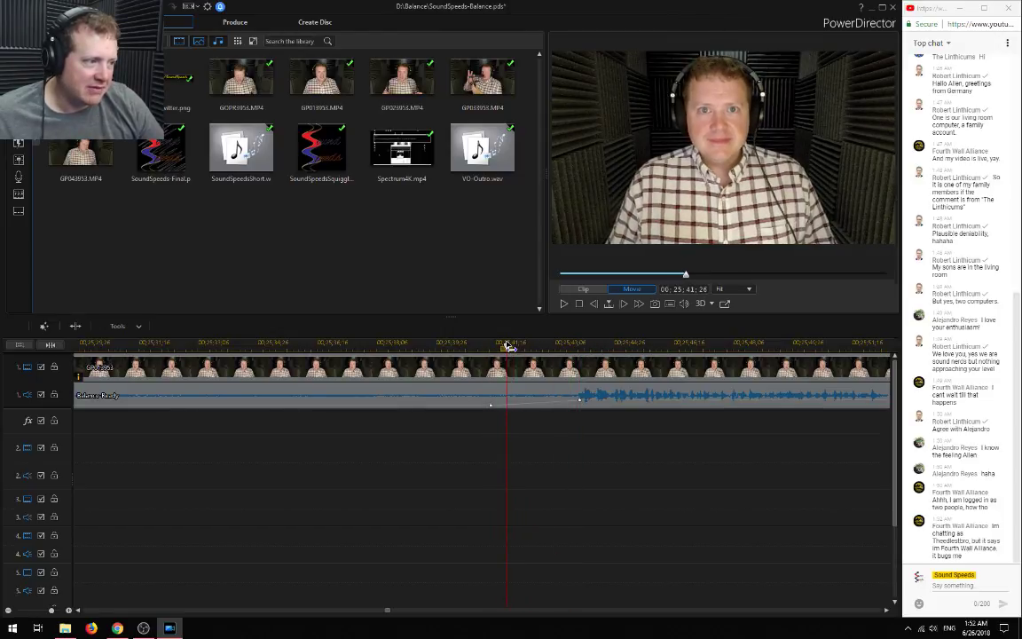
pyautogui.click(510, 395)
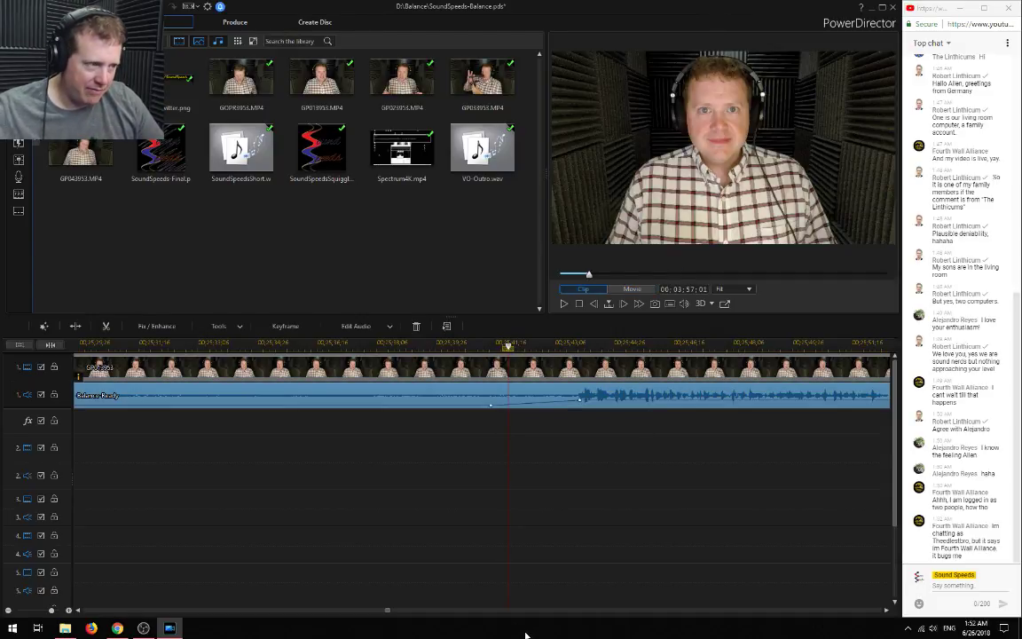
pyautogui.hotkey('ctrl', 't')
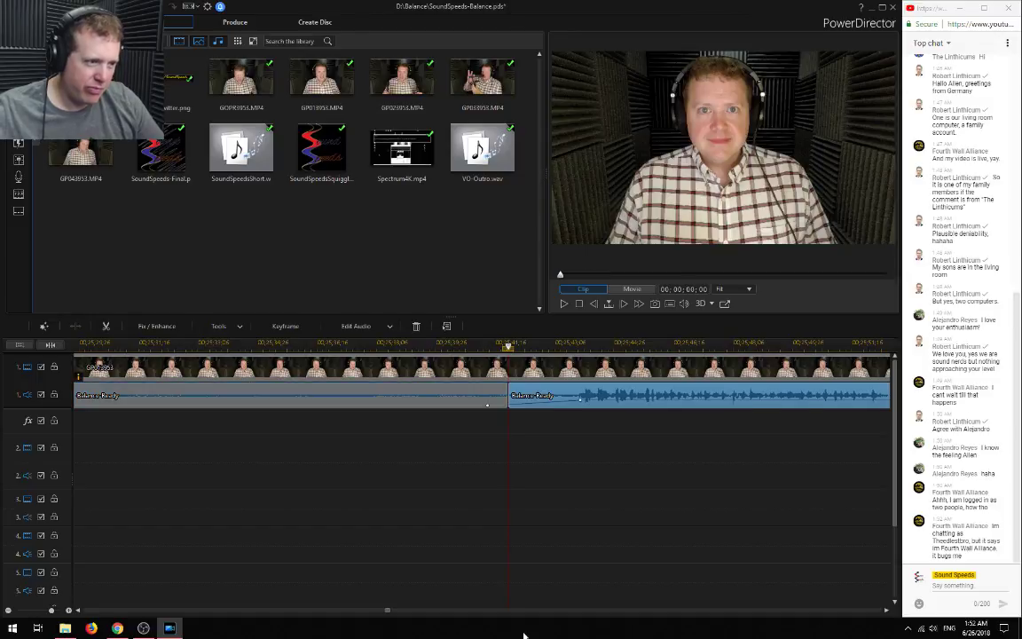
pyautogui.click(497, 380)
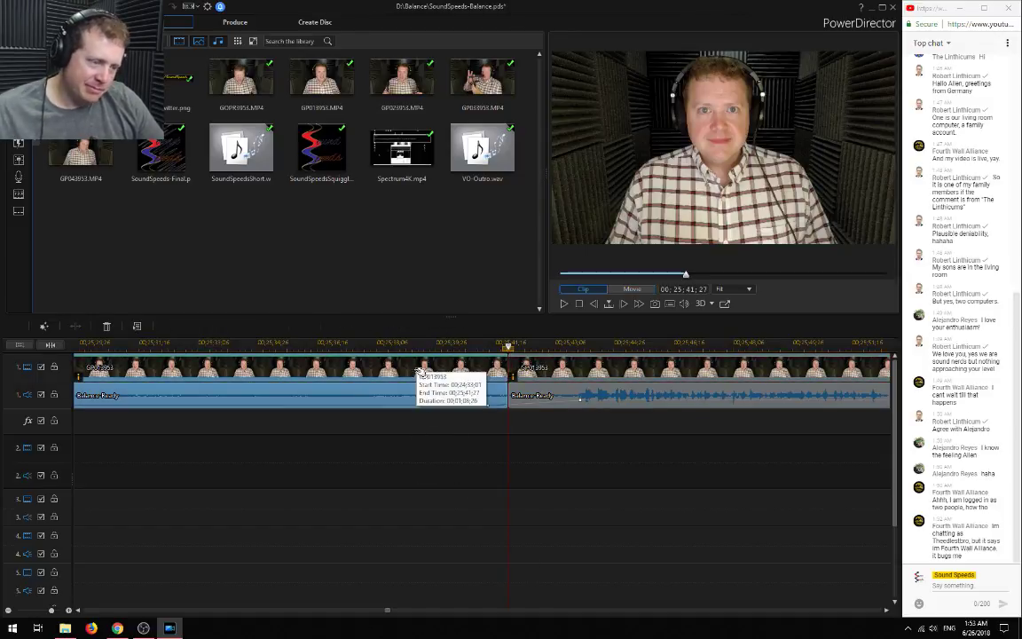
# Delete the GP013953 and Balance-Ready portions before the split, plus the GOPR3953 clip, leaving the gaps open
pyautogui.press('Delete')
pyautogui.click(581, 399)
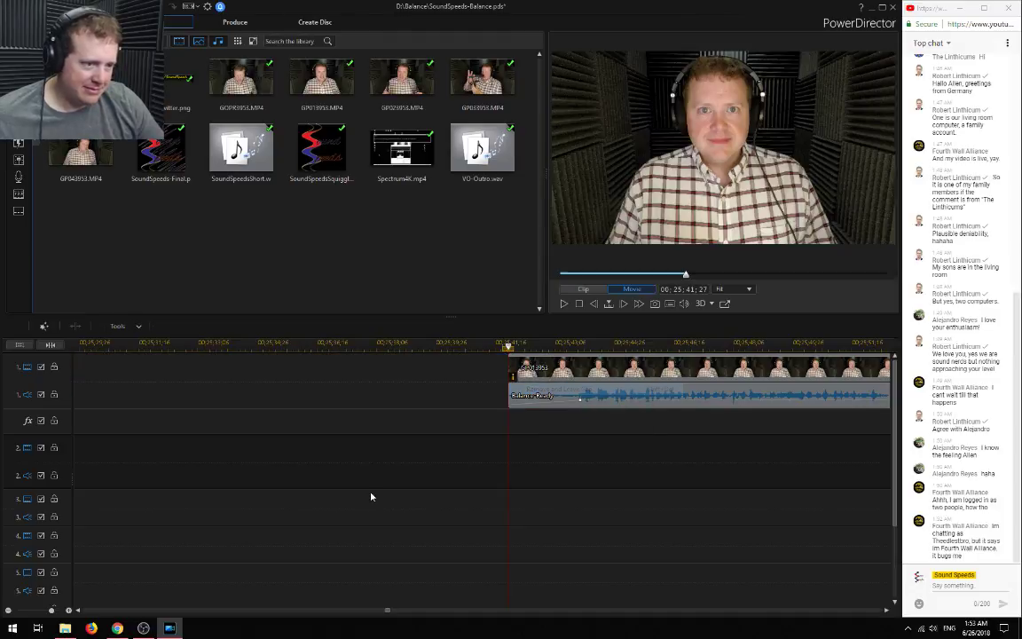
pyautogui.moveTo(387, 612); pyautogui.dragTo(343, 611)
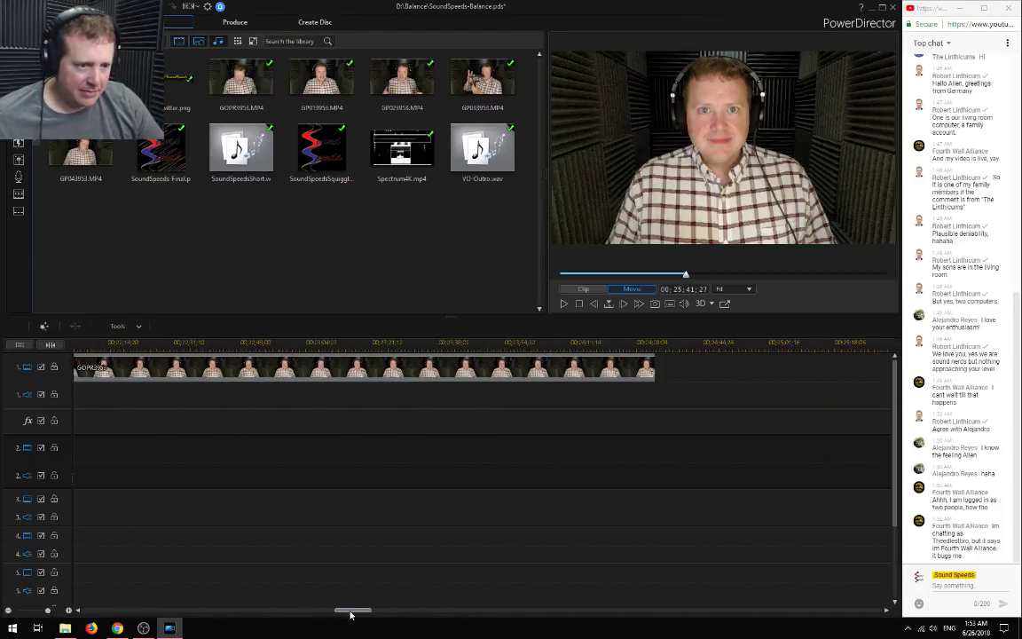
pyautogui.click(381, 380)
pyautogui.press('Delete')
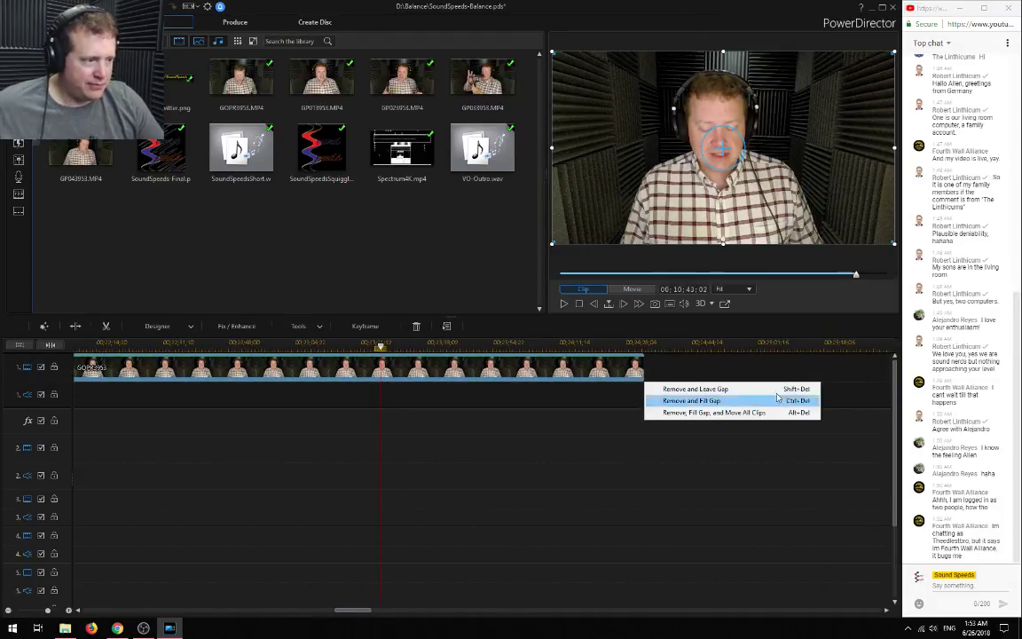
pyautogui.click(701, 388)
# Move the remaining camera clips and the Balance-Ready audio together to start at 00;00;01;15, directly after the black clip
pyautogui.moveTo(282, 395); pyautogui.dragTo(140, 377)
pyautogui.scroll(3, 99, 373)
pyautogui.moveTo(536, 399); pyautogui.dragTo(165, 375)
pyautogui.click(96, 344)
pyautogui.scroll(5, 280, 458)
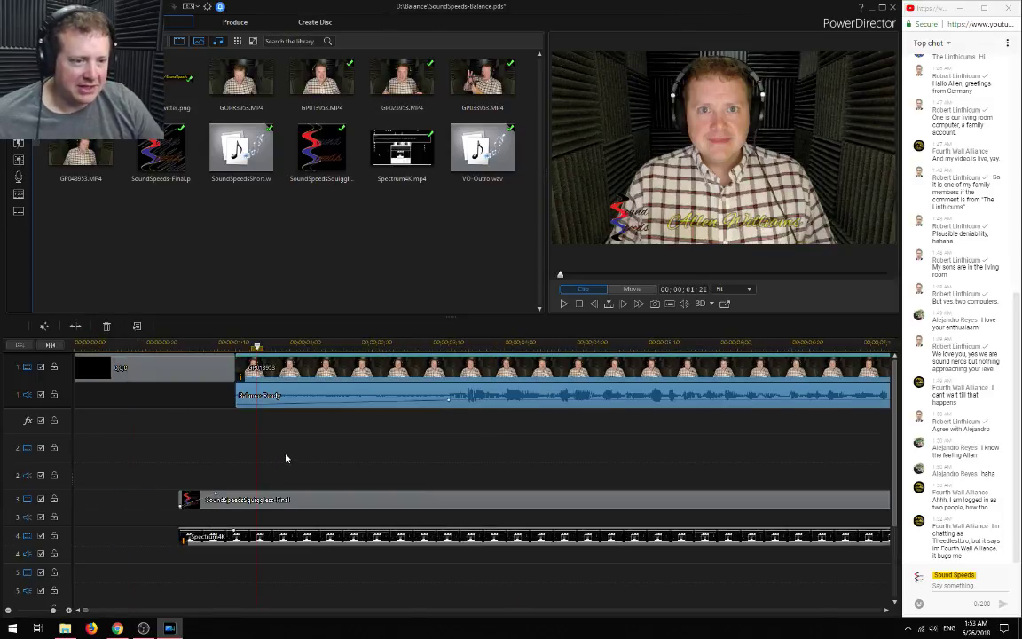
# Shift the camera clips back so GP013953 starts at 00;00;00;15, overlapping the end of the black clip with a crossfade
pyautogui.click(319, 374)
pyautogui.moveTo(435, 373); pyautogui.dragTo(326, 367)
pyautogui.click(368, 417)
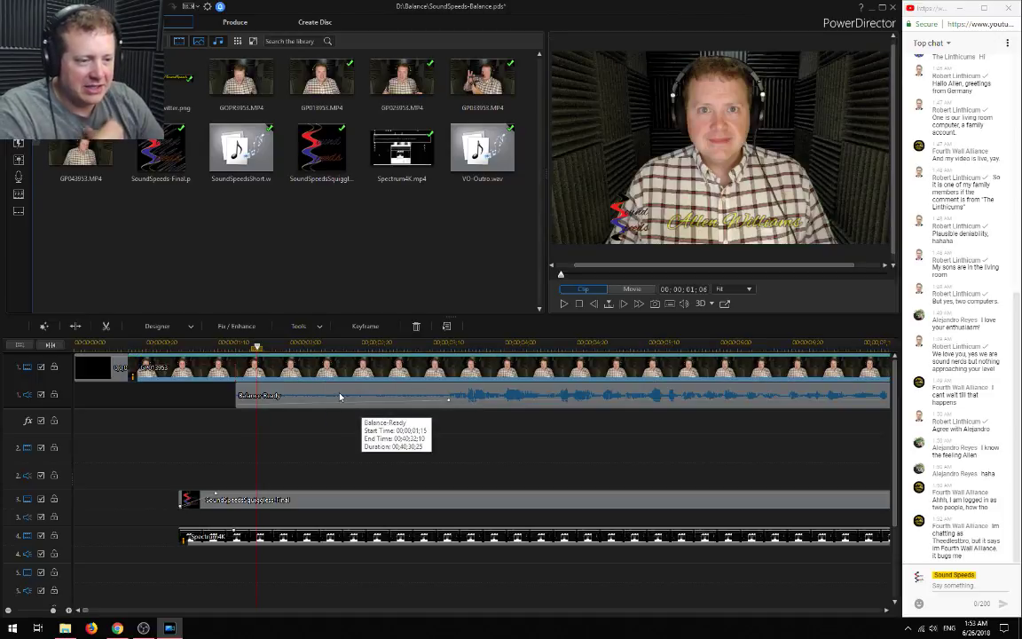
# Move the Balance-Ready audio to start at 00;00;00;15 and shift its fade-in end keyframe to about 00;00;01;15
pyautogui.click(342, 394)
pyautogui.moveTo(285, 395); pyautogui.dragTo(257, 401)
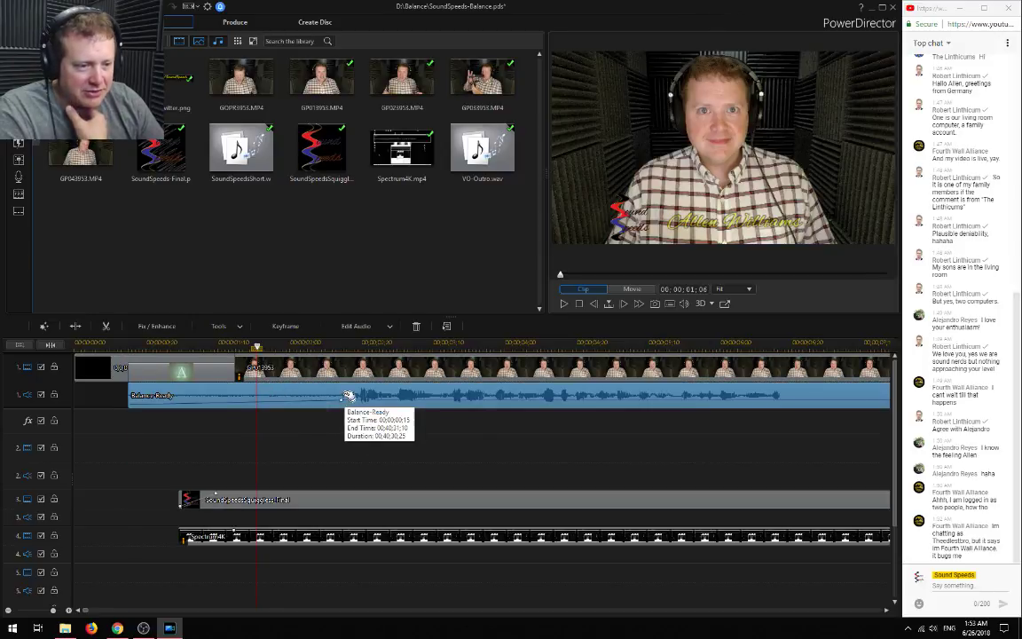
pyautogui.click(343, 343)
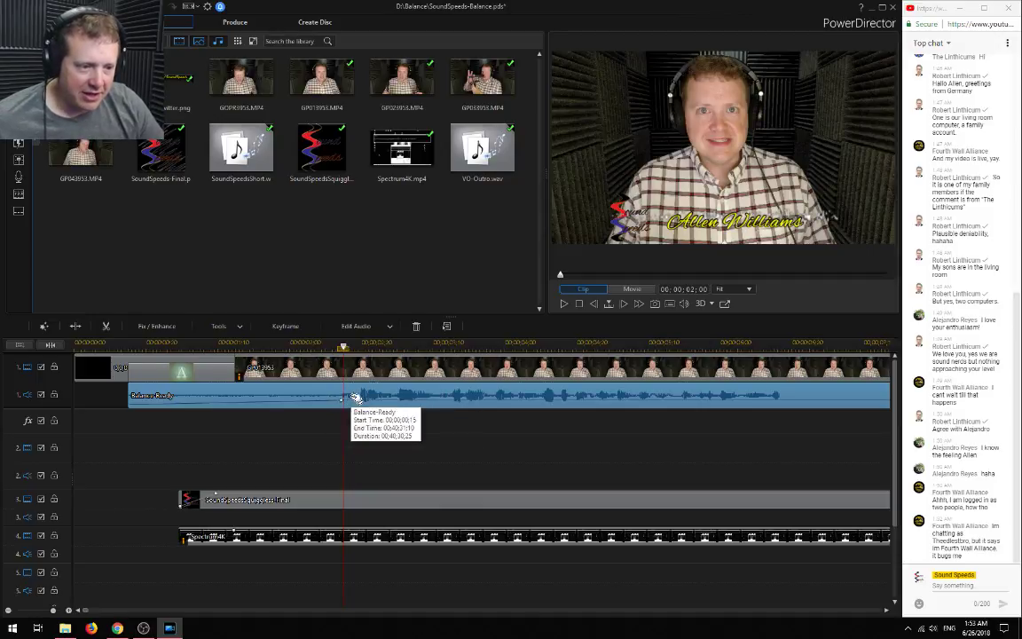
pyautogui.moveTo(339, 401); pyautogui.dragTo(236, 402)
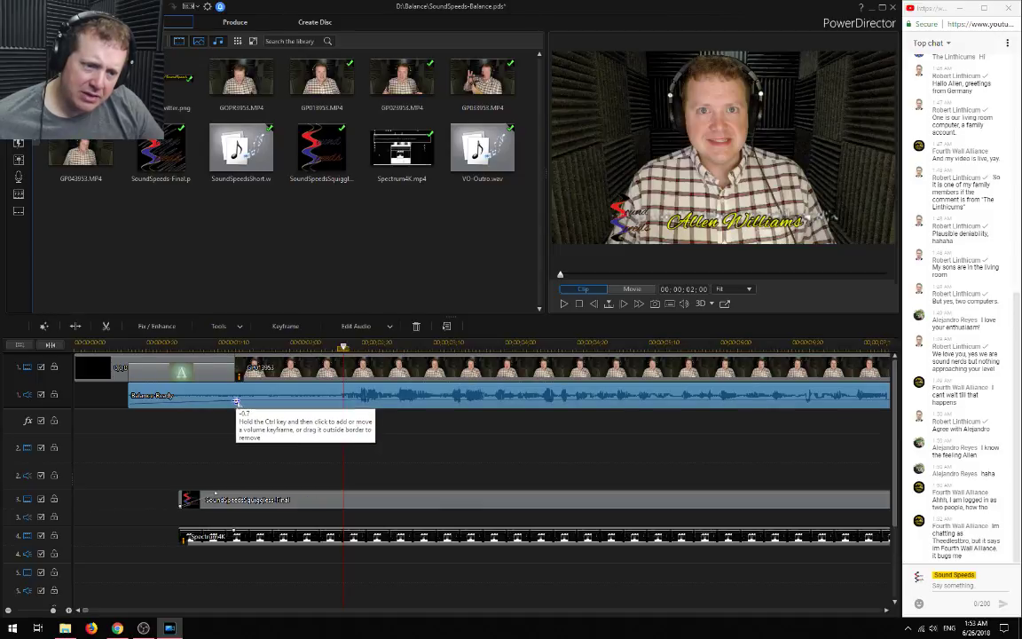
# Play from 00;00;01;15 and scrub around 00;00;02;14 to check the new opening's fade-in and first spoken words
pyautogui.click(235, 345)
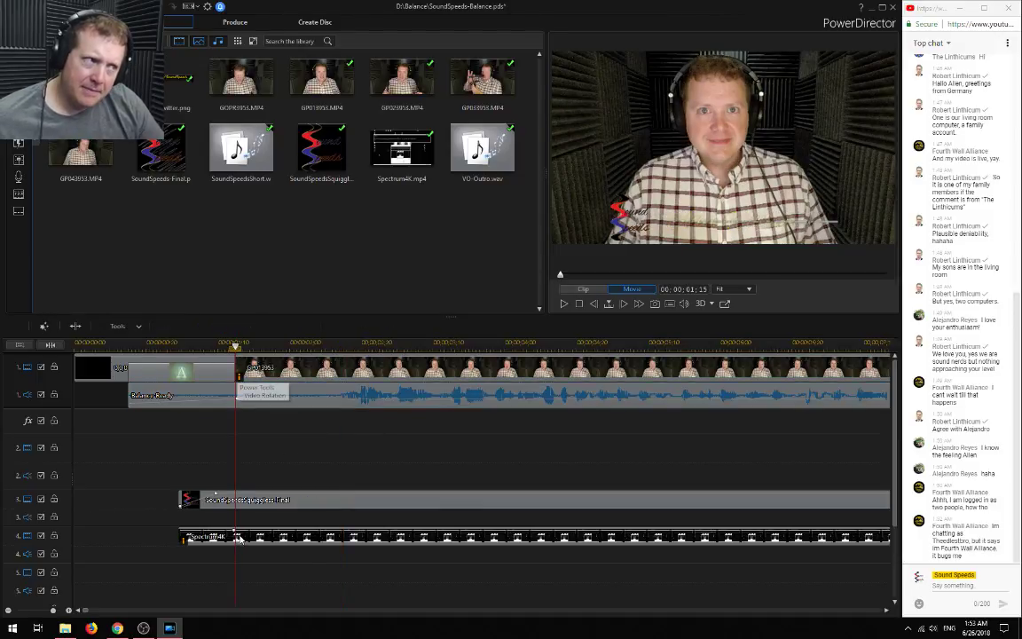
pyautogui.press('space')
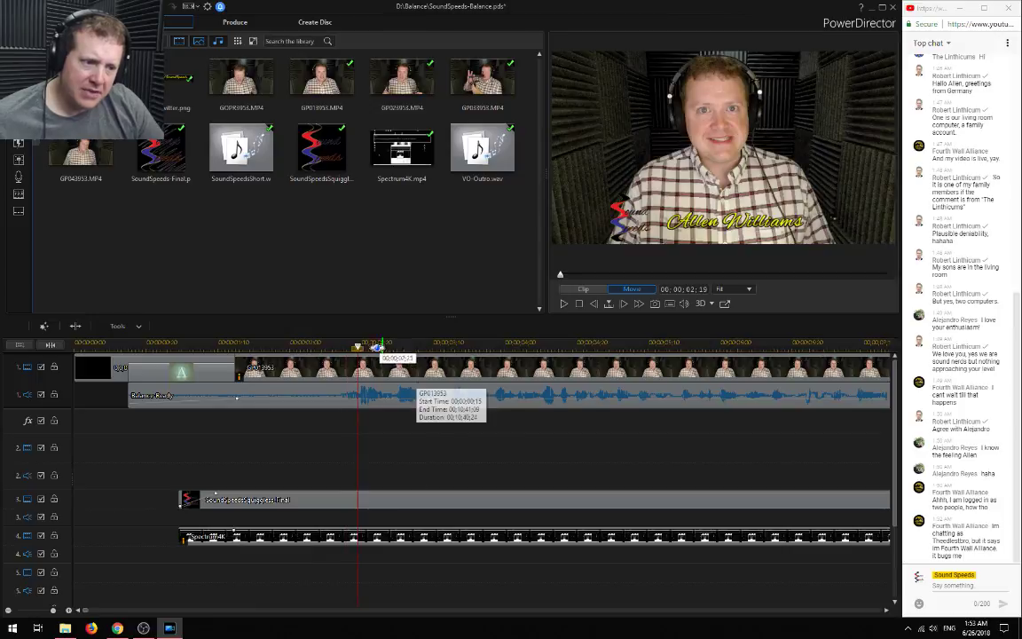
pyautogui.click(343, 346)
pyautogui.click(347, 347)
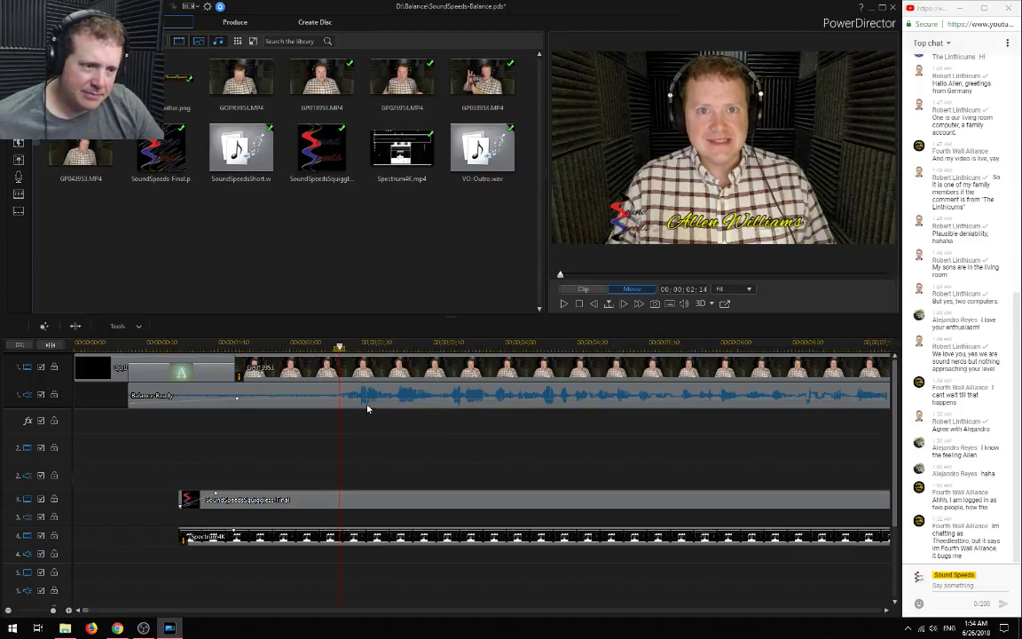
pyautogui.moveTo(338, 347); pyautogui.dragTo(243, 348)
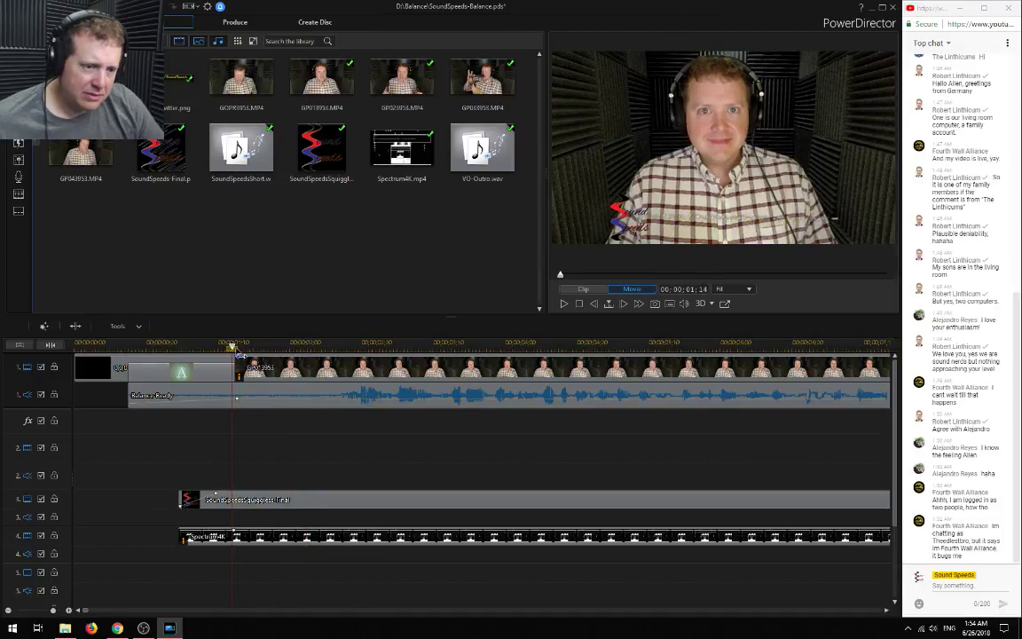
# Shift GP013953 and the Balance-Ready audio clear of the black clip to 00;00;01;22, and cut away their part before 00;00;02;22
pyautogui.click(261, 373)
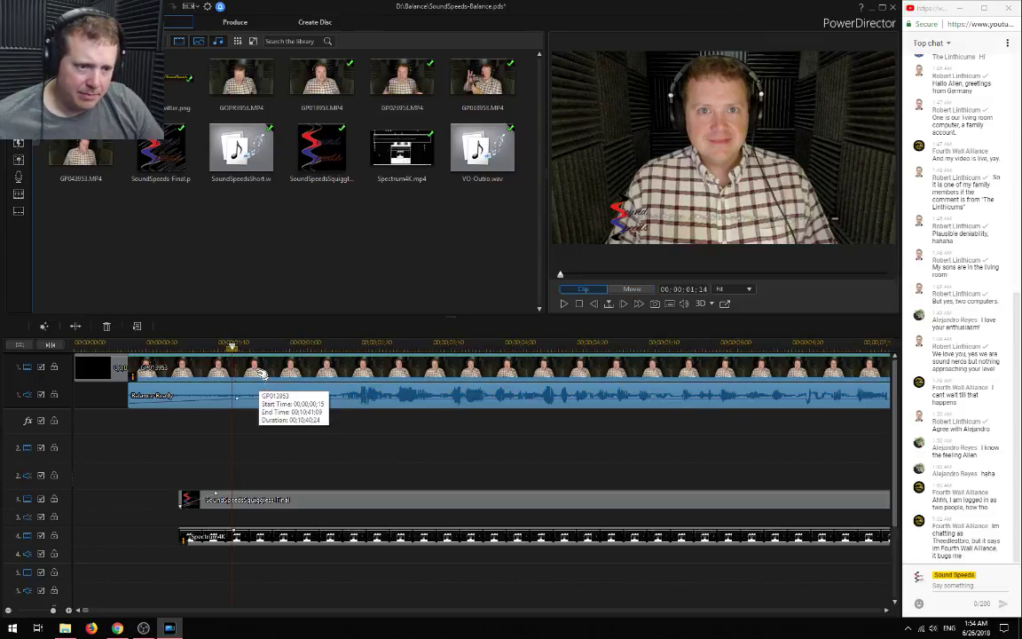
pyautogui.moveTo(304, 374); pyautogui.dragTo(408, 373)
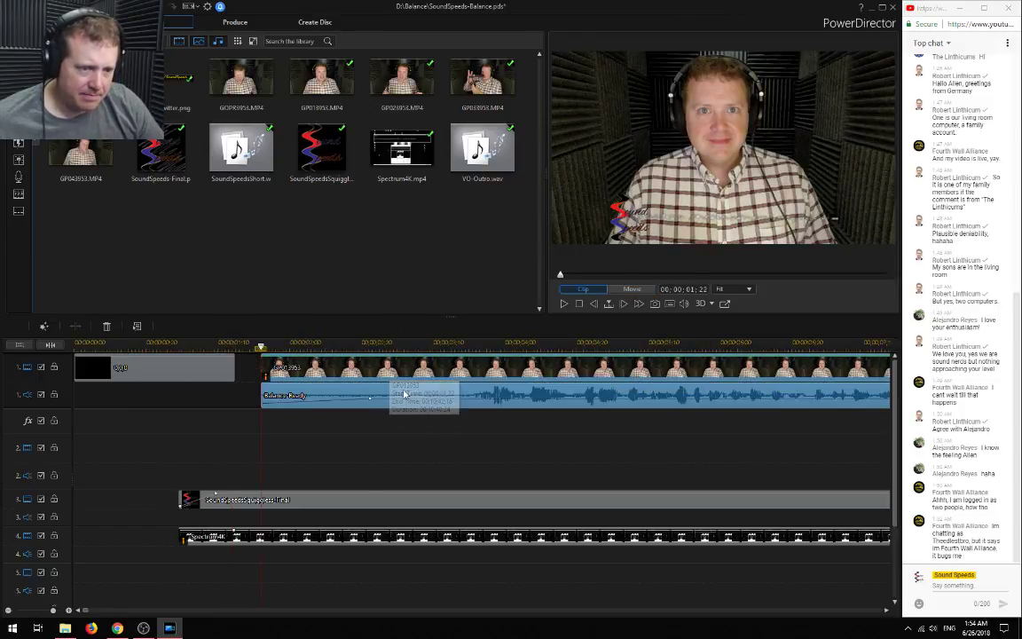
pyautogui.click(477, 346)
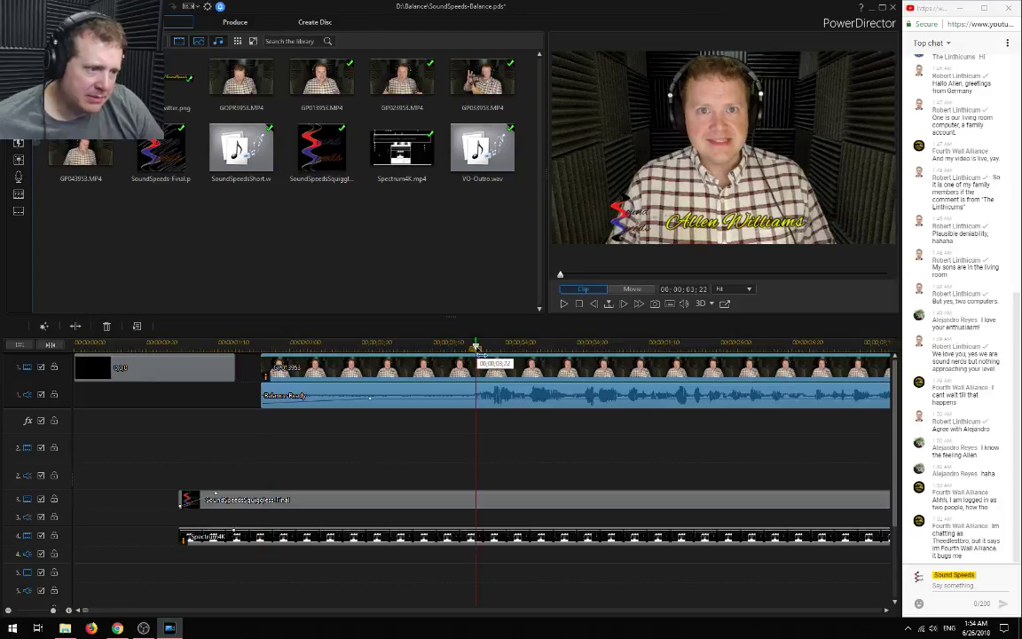
pyautogui.moveTo(462, 348); pyautogui.dragTo(382, 349)
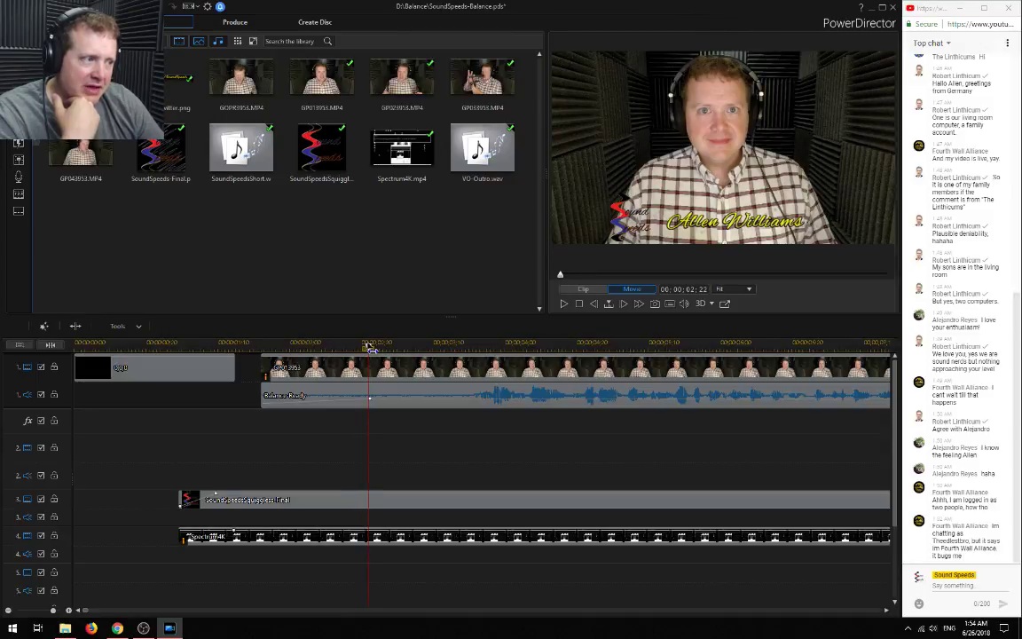
pyautogui.click(372, 390)
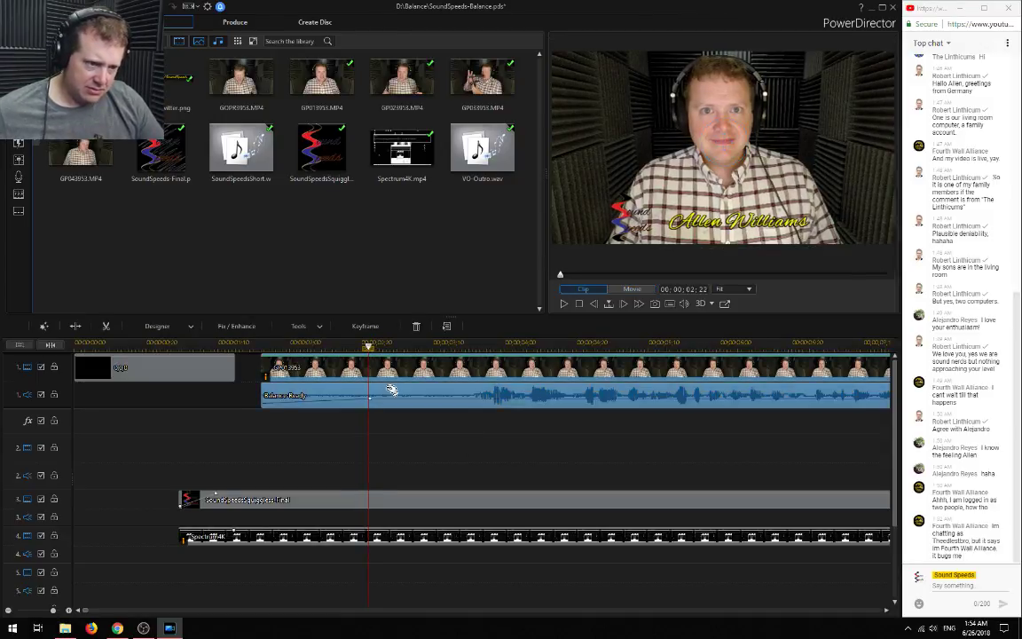
pyautogui.click(398, 423)
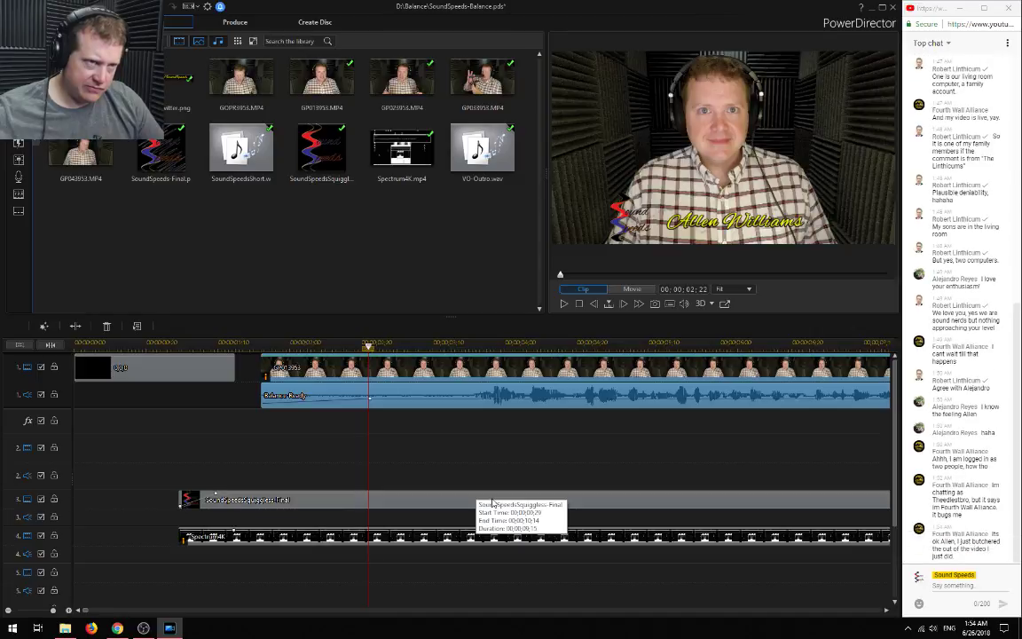
pyautogui.hotkey('ctrl', 't')
pyautogui.click(331, 396)
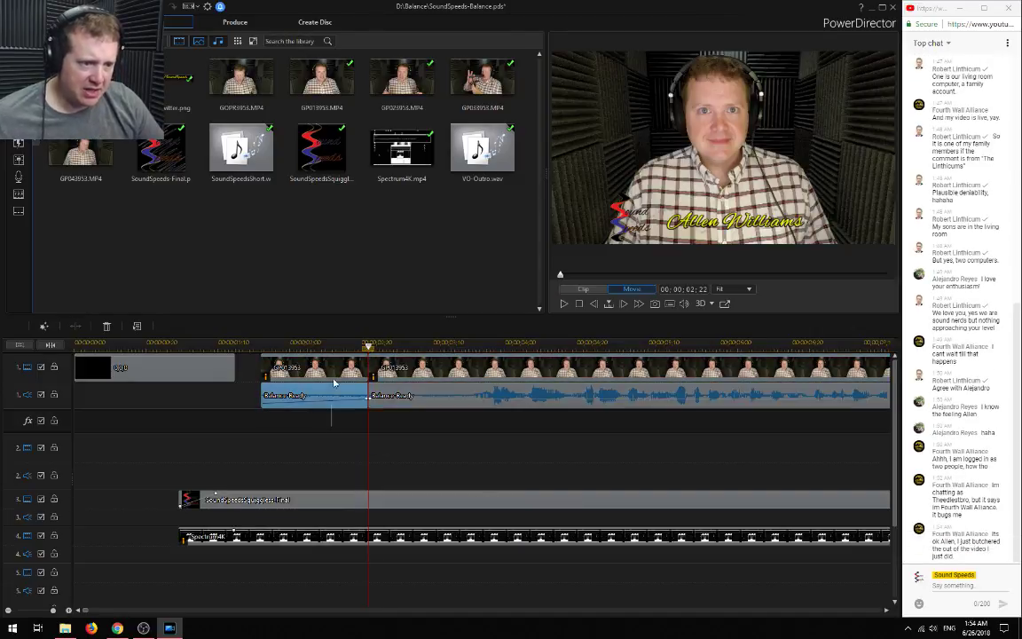
pyautogui.press('Delete')
# Move GP013953 and the Balance-Ready audio back to start at 00;00;00;15, overlapping the black clip with a crossfade
pyautogui.click(417, 388)
pyautogui.moveTo(420, 372); pyautogui.dragTo(276, 372)
pyautogui.click(340, 417)
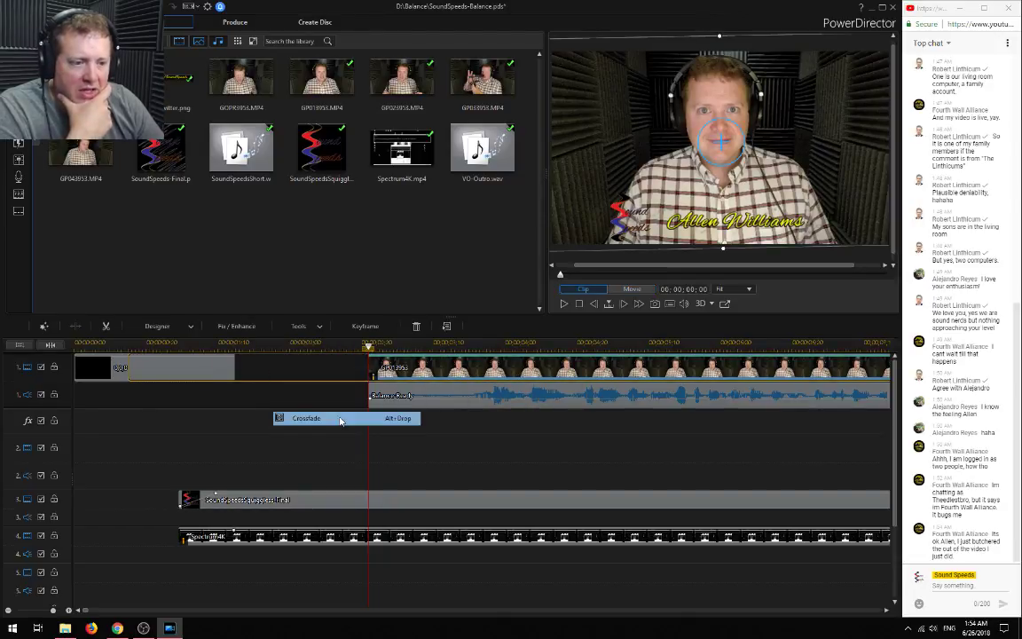
pyautogui.moveTo(444, 392); pyautogui.dragTo(204, 391)
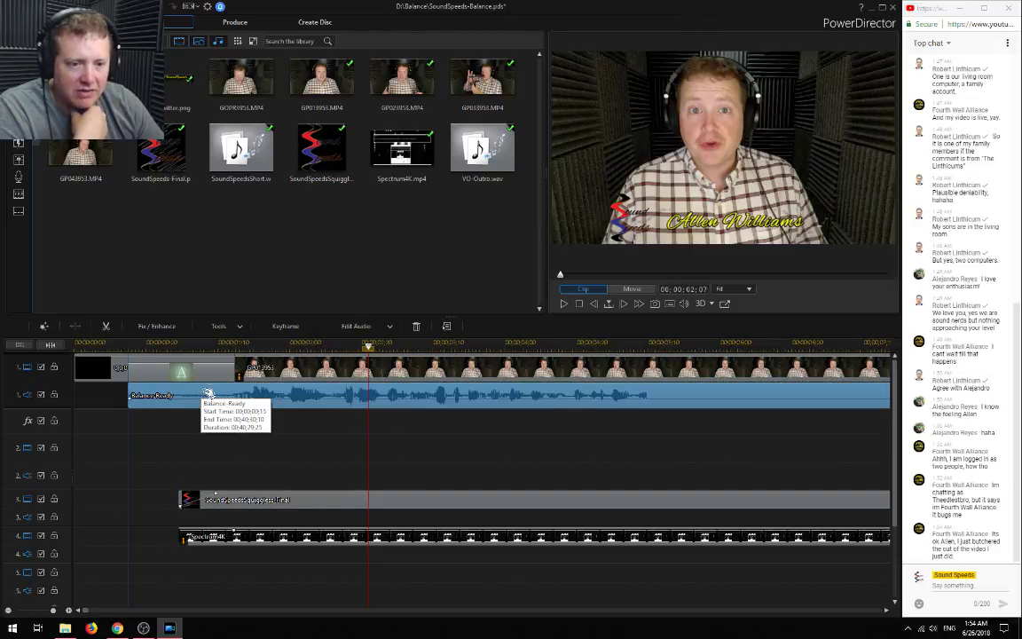
# Show the audio mixing controls at 00;00;01;15 and remove the leftover volume keyframe from the Balance-Ready audio
pyautogui.click(235, 344)
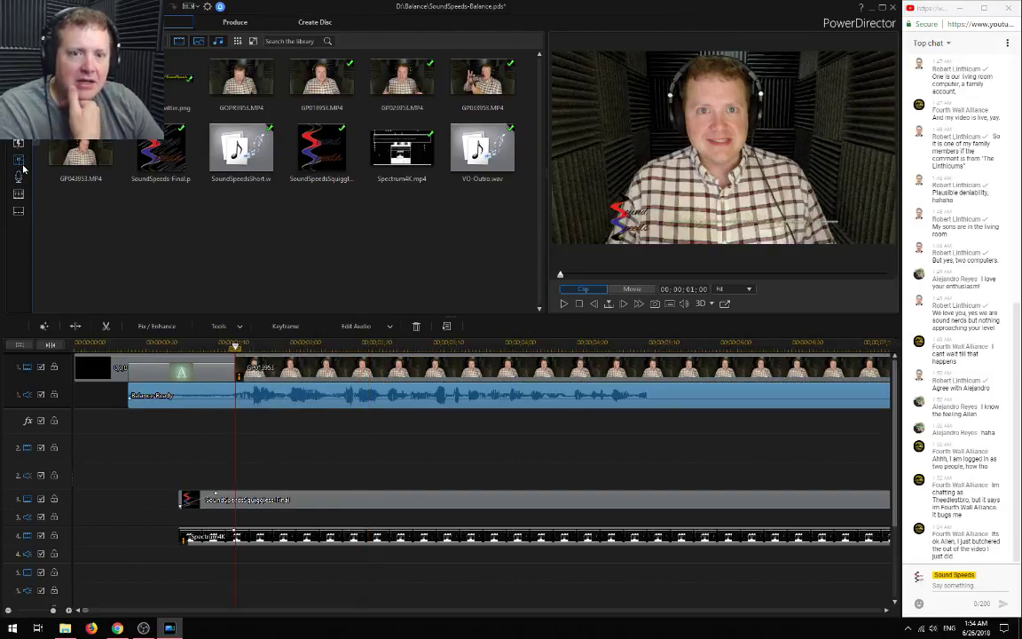
pyautogui.click(18, 160)
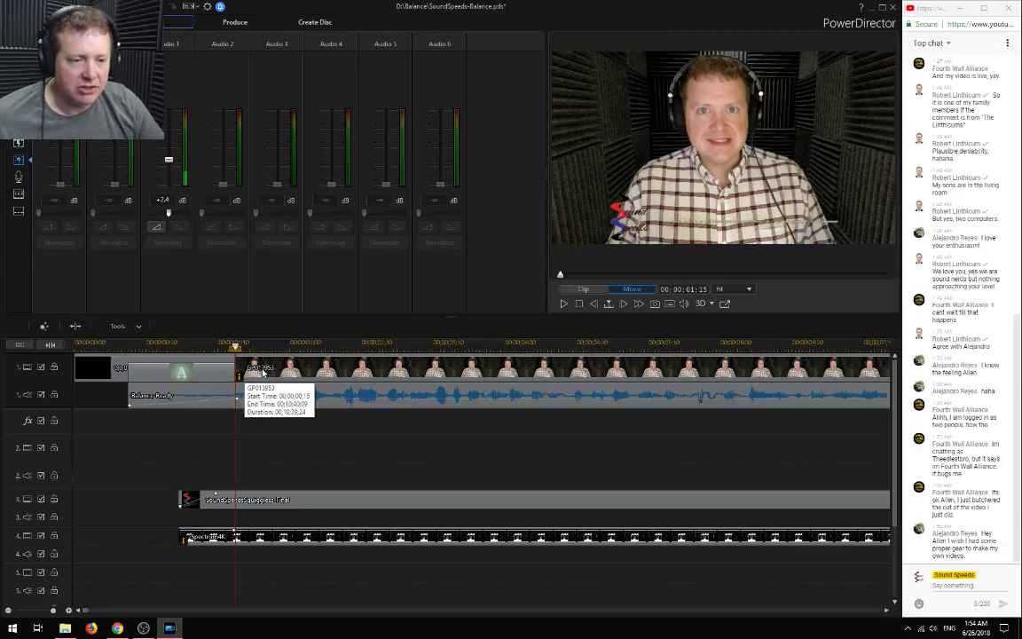
pyautogui.scroll(-5, 283, 416)
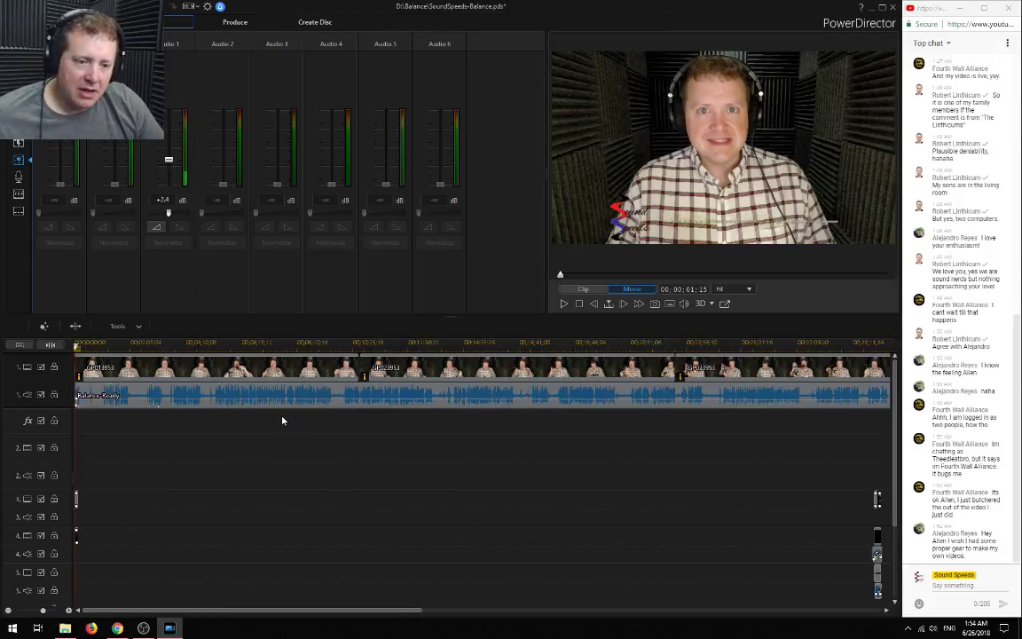
pyautogui.click(179, 392)
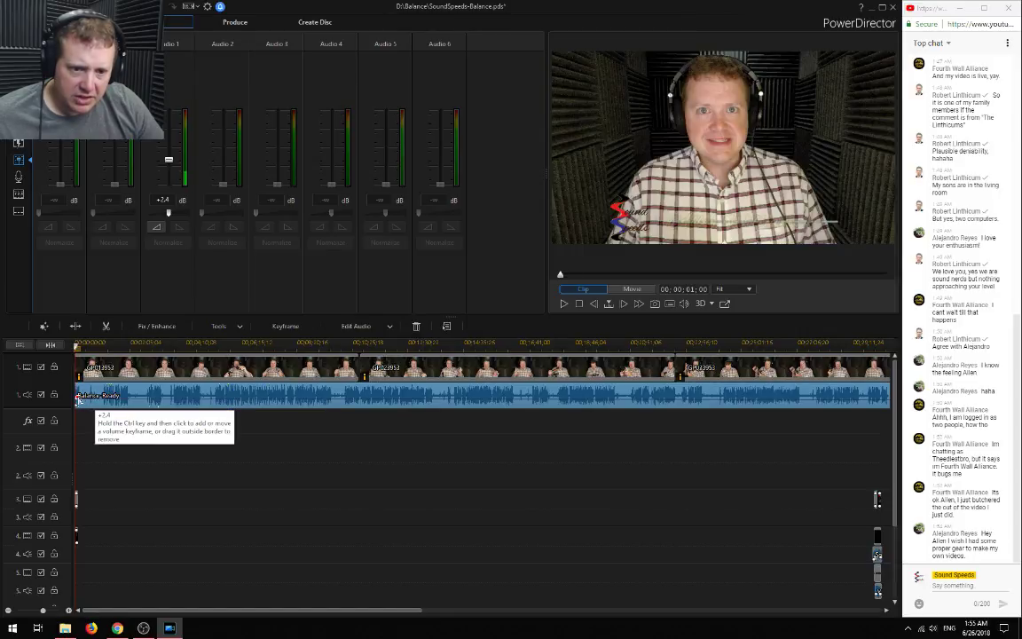
pyautogui.scroll(3, 93, 395)
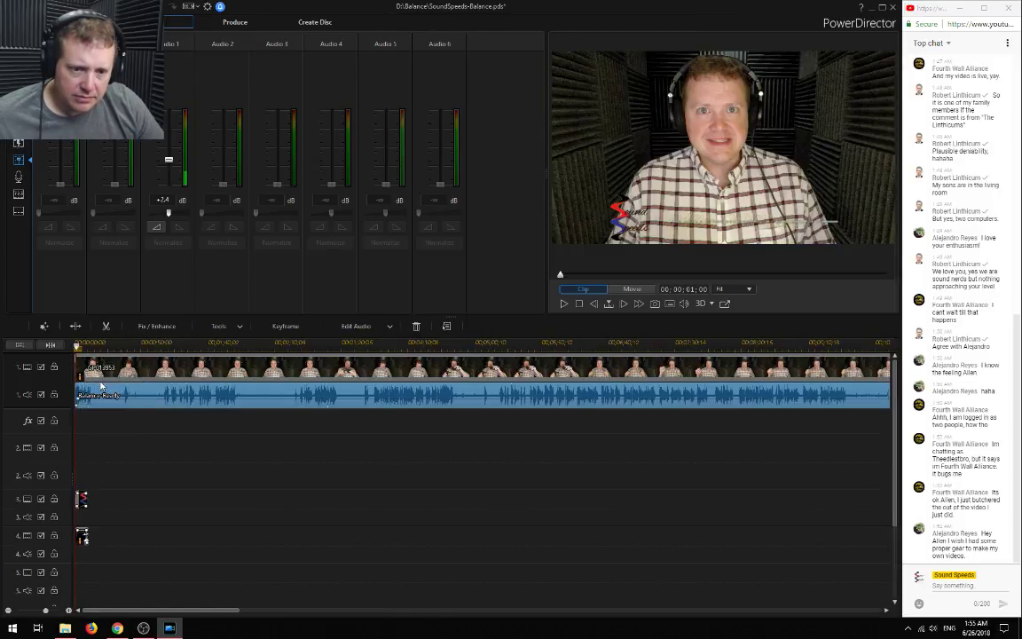
pyautogui.scroll(2, 102, 387)
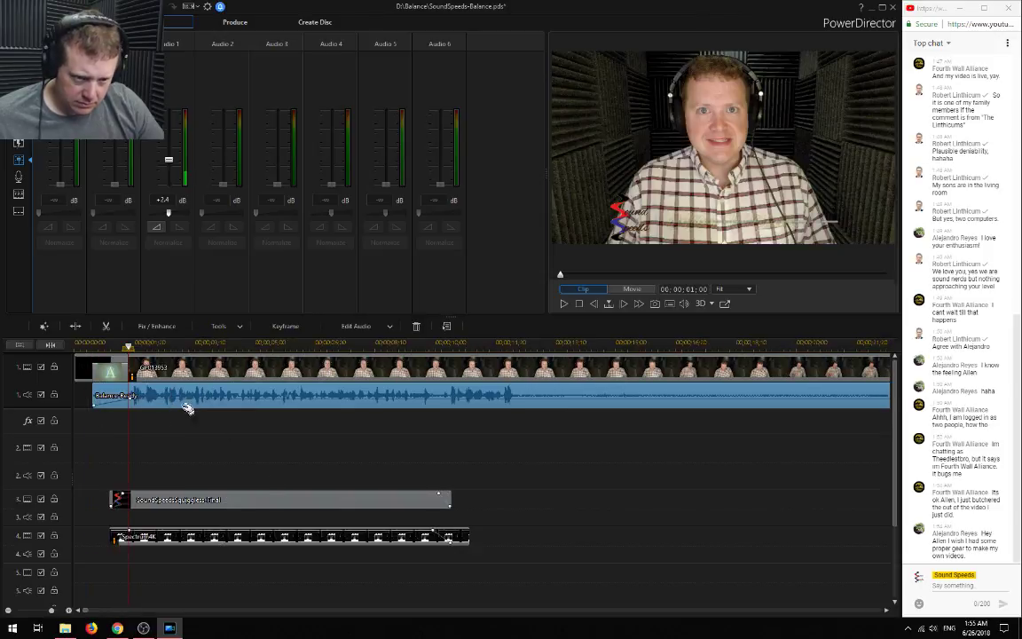
pyautogui.moveTo(133, 399); pyautogui.dragTo(162, 453)
# Apply a fade-in ending at 00;00;01;15 to the Balance-Ready audio, with the track level at +0.3 dB
pyautogui.scroll(-6, 244, 442)
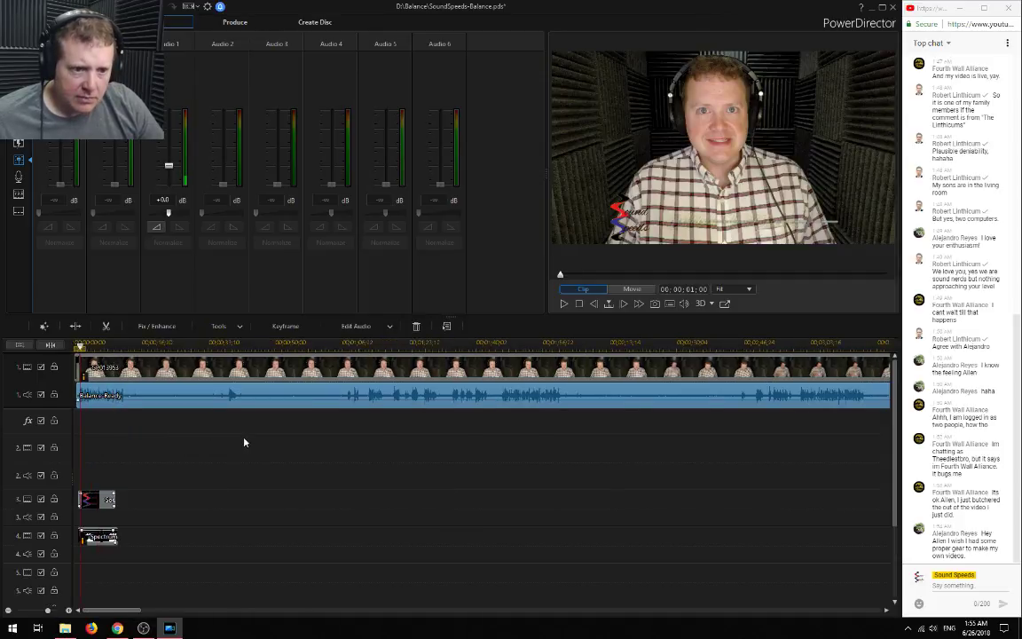
pyautogui.scroll(4, 245, 441)
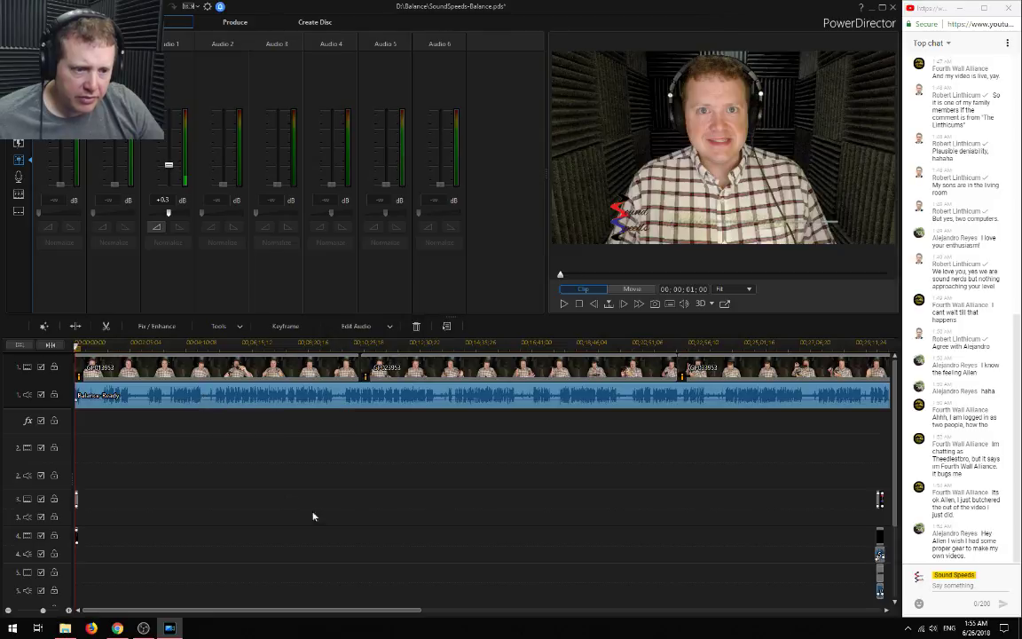
pyautogui.scroll(3, 157, 469)
pyautogui.scroll(3, 157, 468)
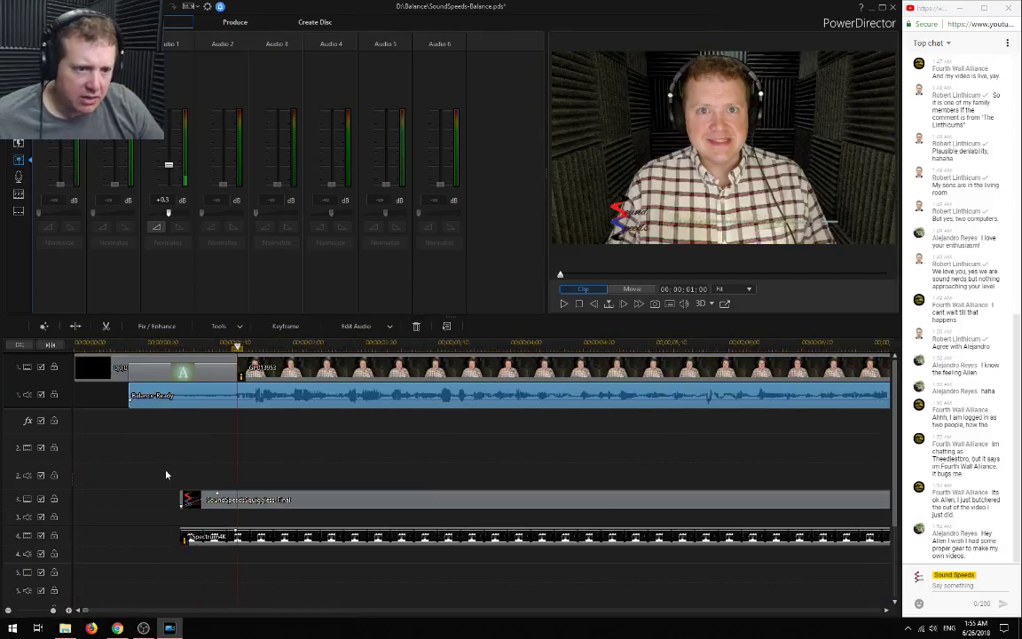
pyautogui.click(157, 227)
pyautogui.click(266, 448)
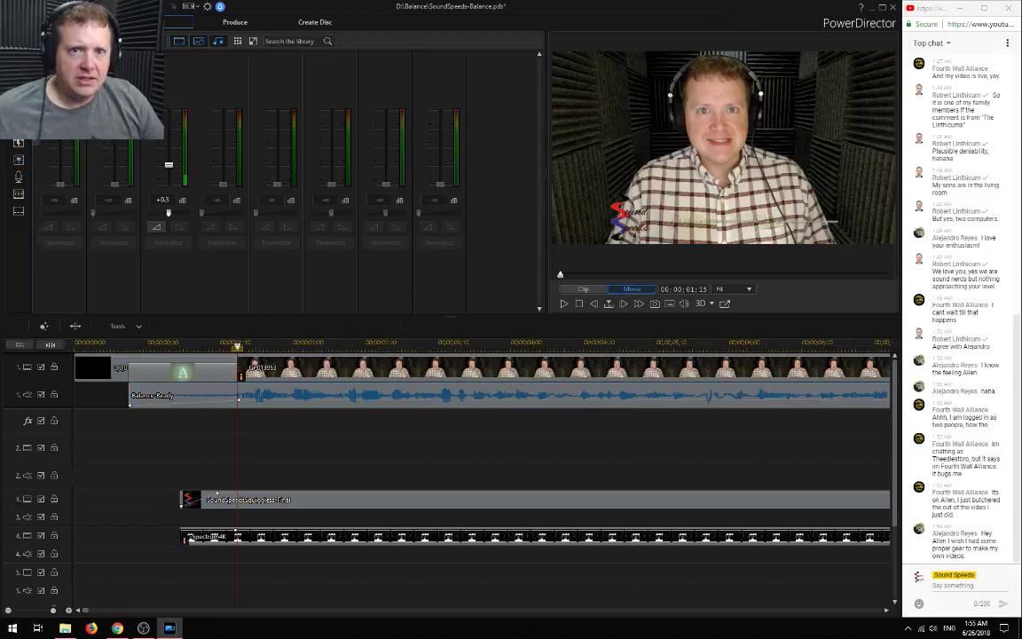
# Return to the media library, play through the opening take, and split GP013953 and the Balance-Ready audio at 00;00;12;09
pyautogui.press('F3')
pyautogui.press('space')
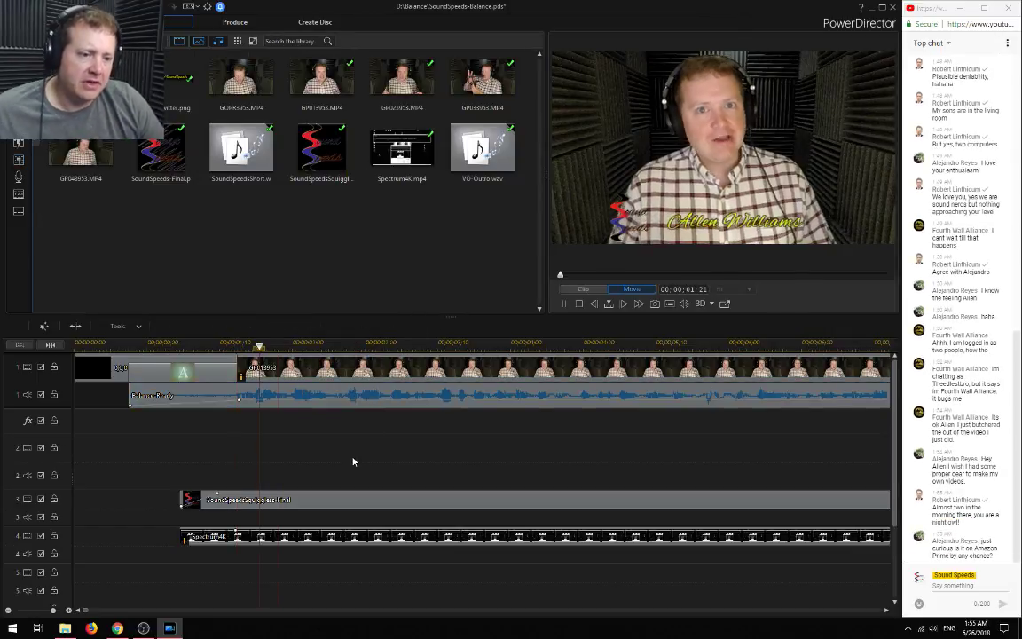
pyautogui.click(8, 611)
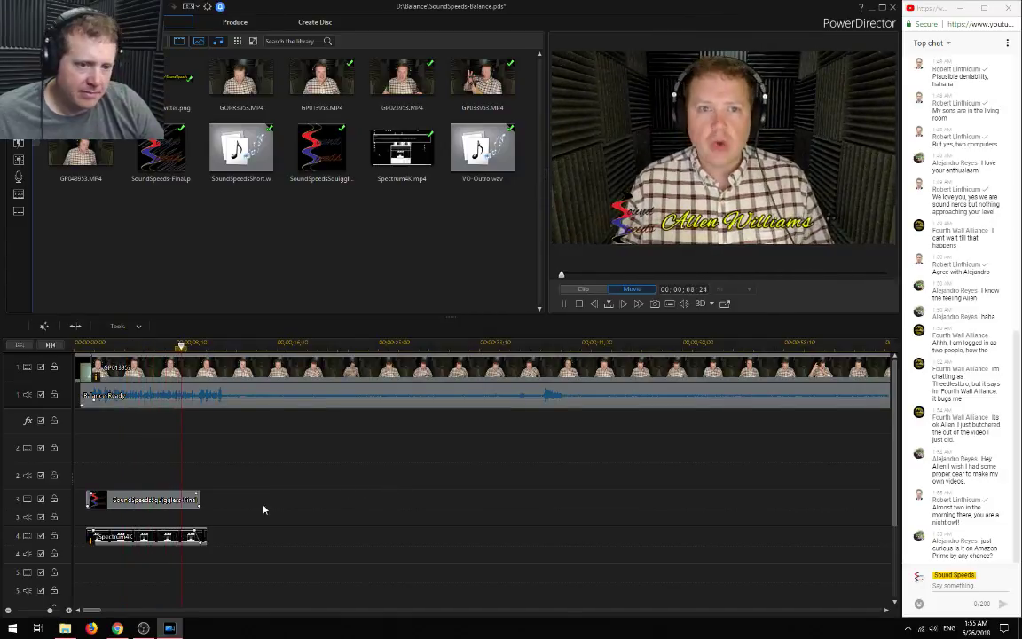
pyautogui.click(68, 611)
pyautogui.press('space')
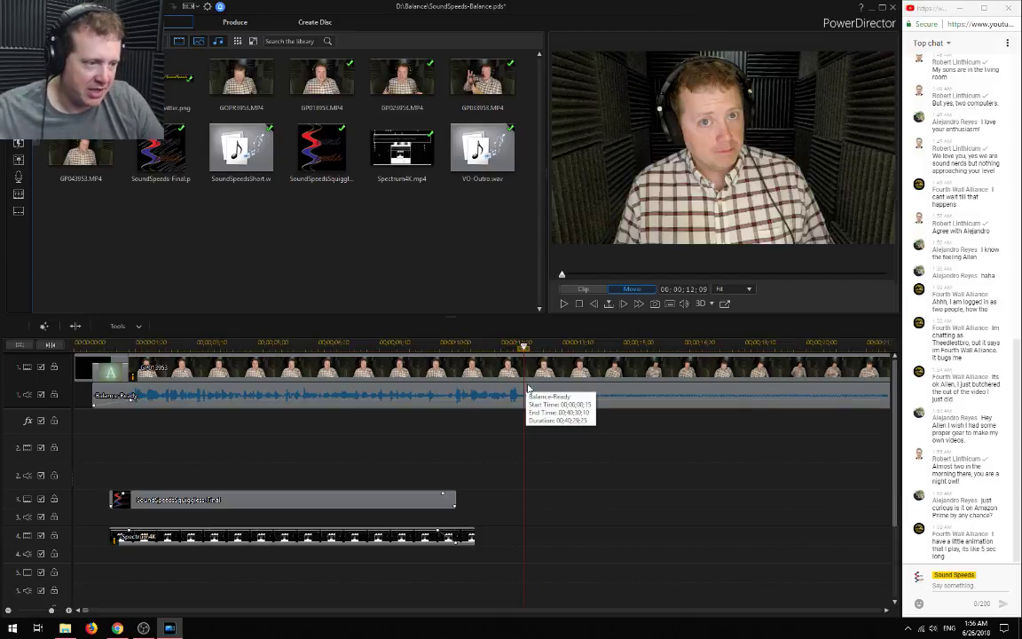
pyautogui.press('space')
pyautogui.press('space')
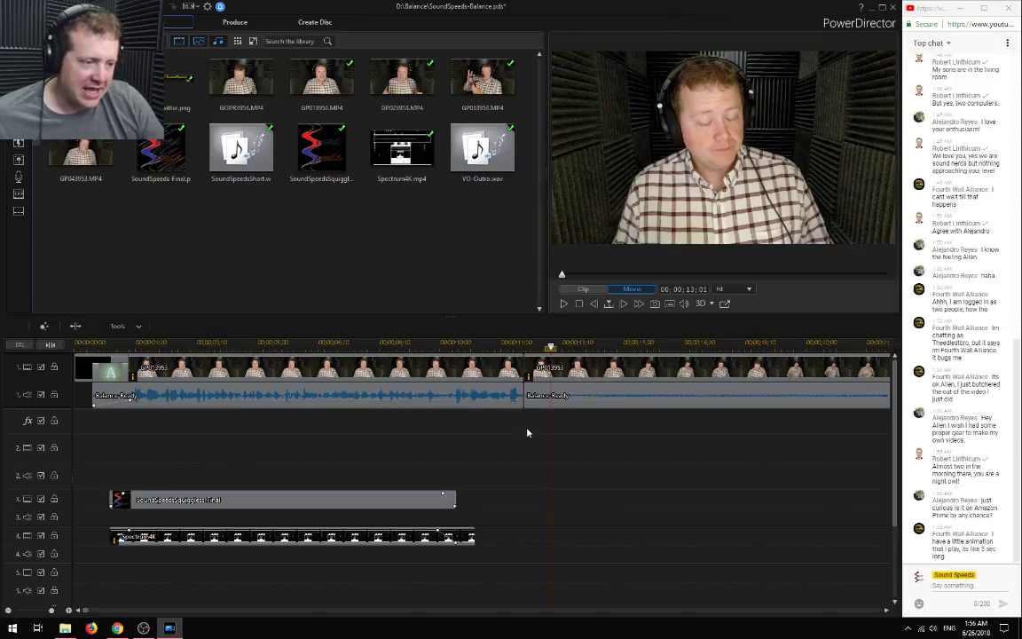
# Audition the takes after the opening around 00;01;13, 00;01;46 and 00;03;01 to find where the next usable section starts
pyautogui.scroll(-5, 528, 432)
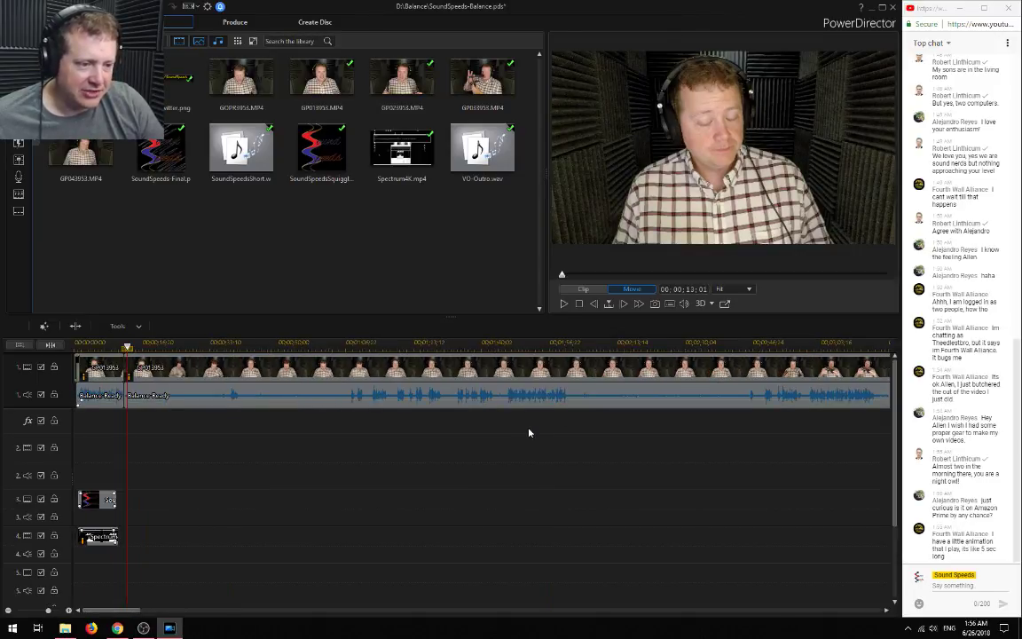
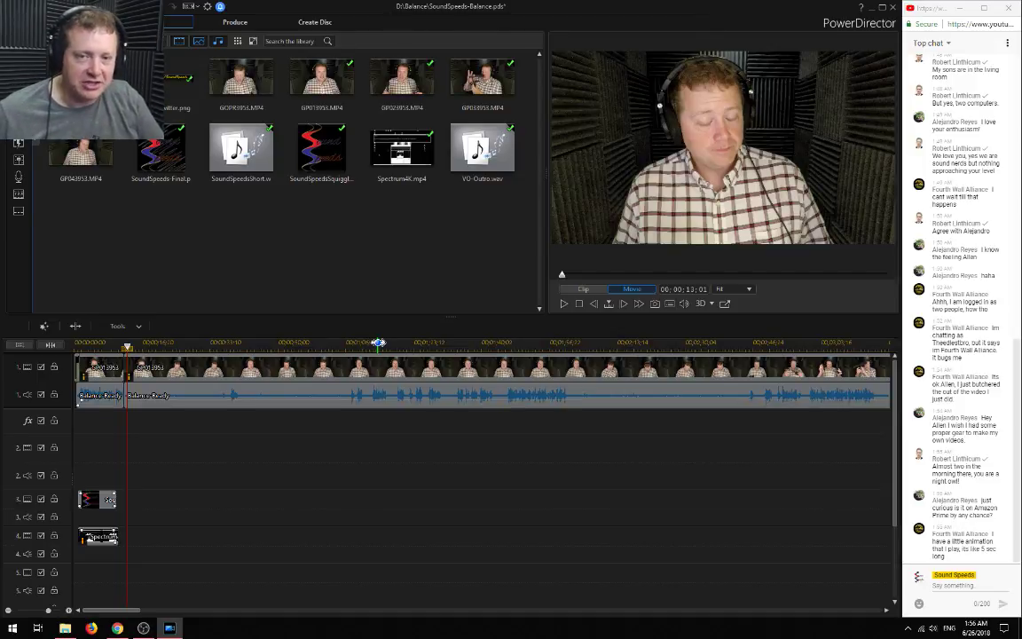
pyautogui.press('space')
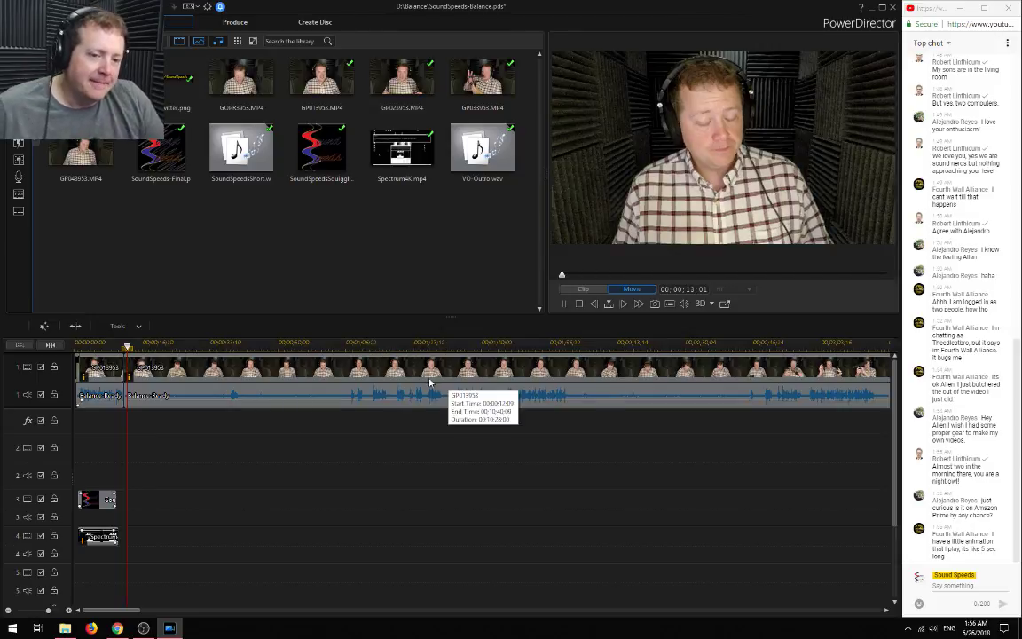
pyautogui.click(371, 345)
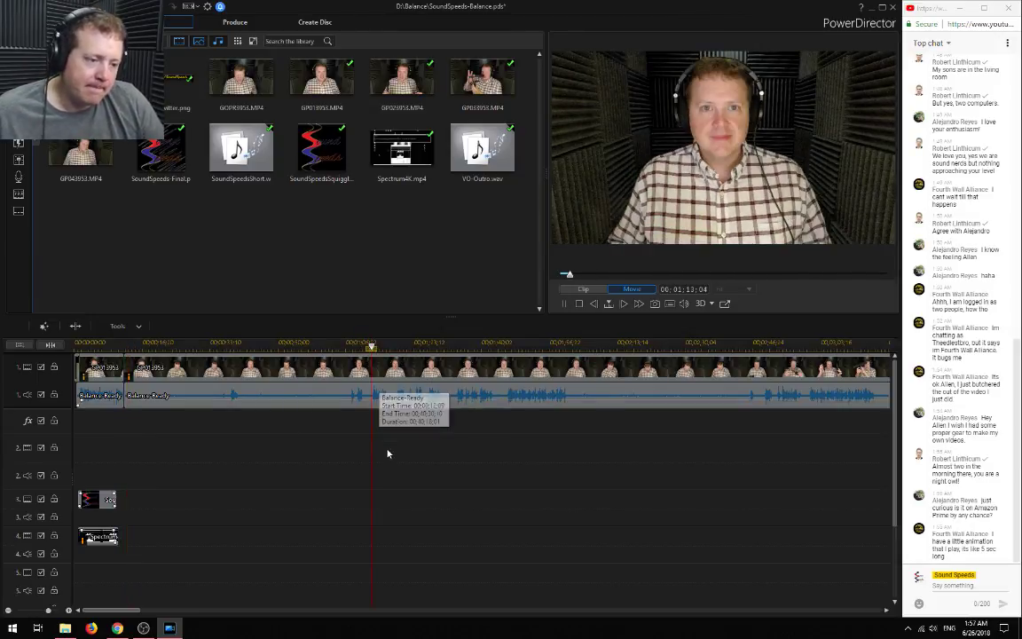
pyautogui.press('space')
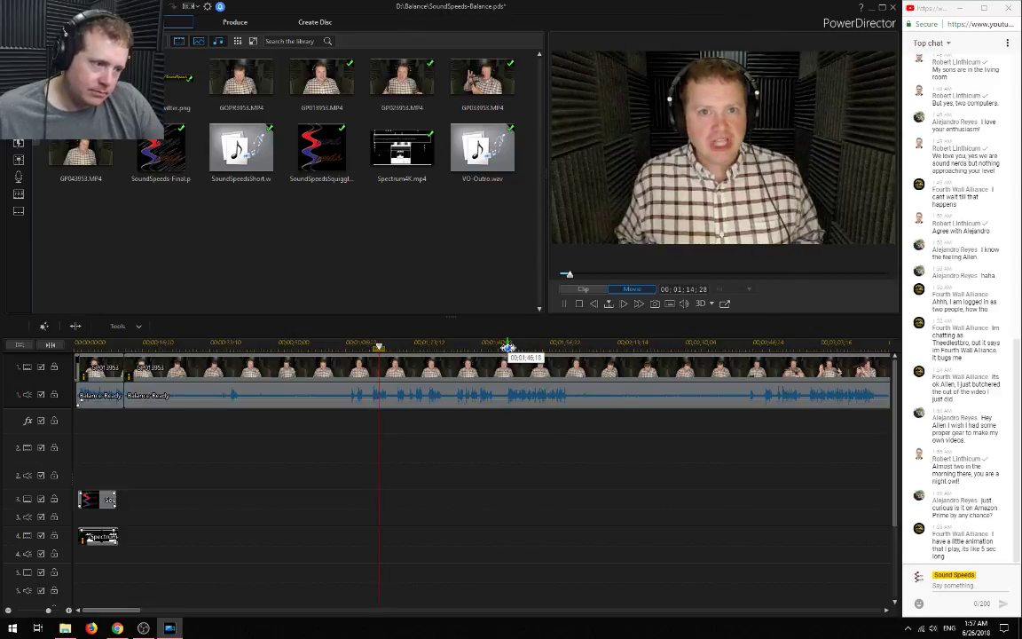
pyautogui.click(508, 346)
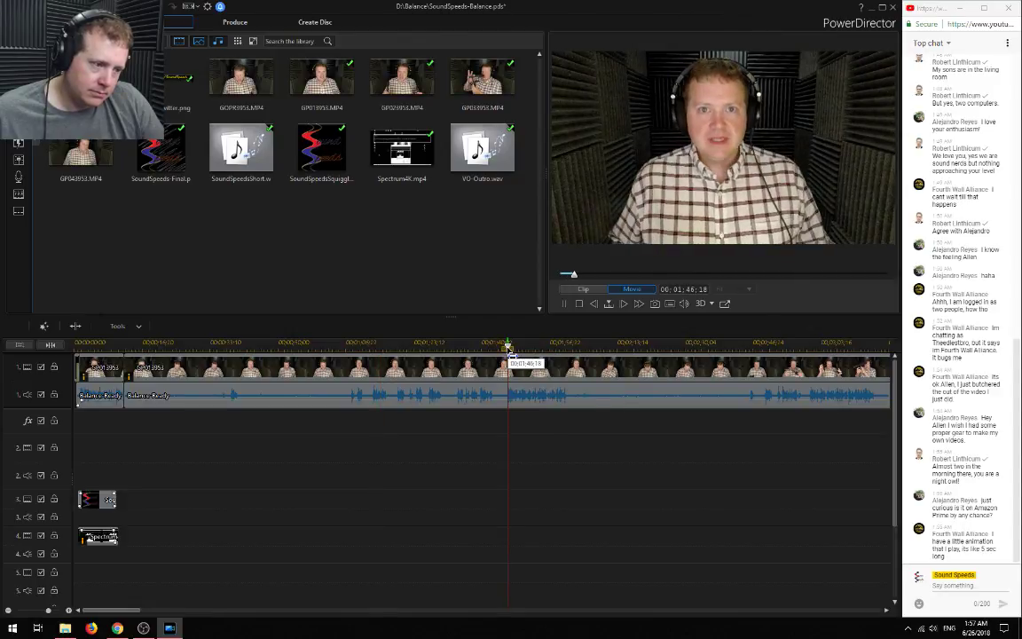
pyautogui.click(809, 346)
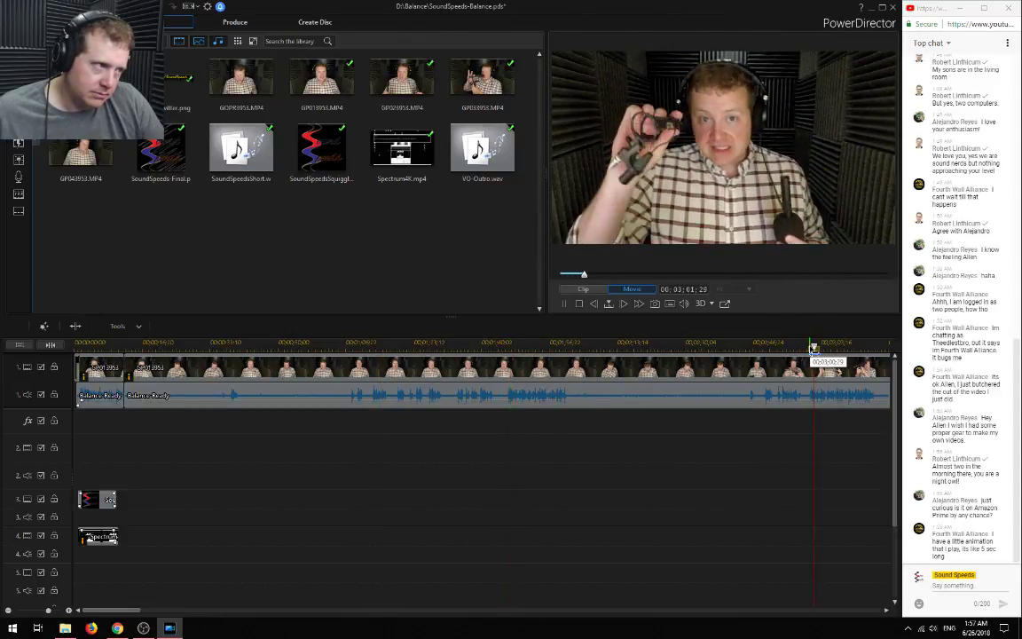
pyautogui.click(506, 346)
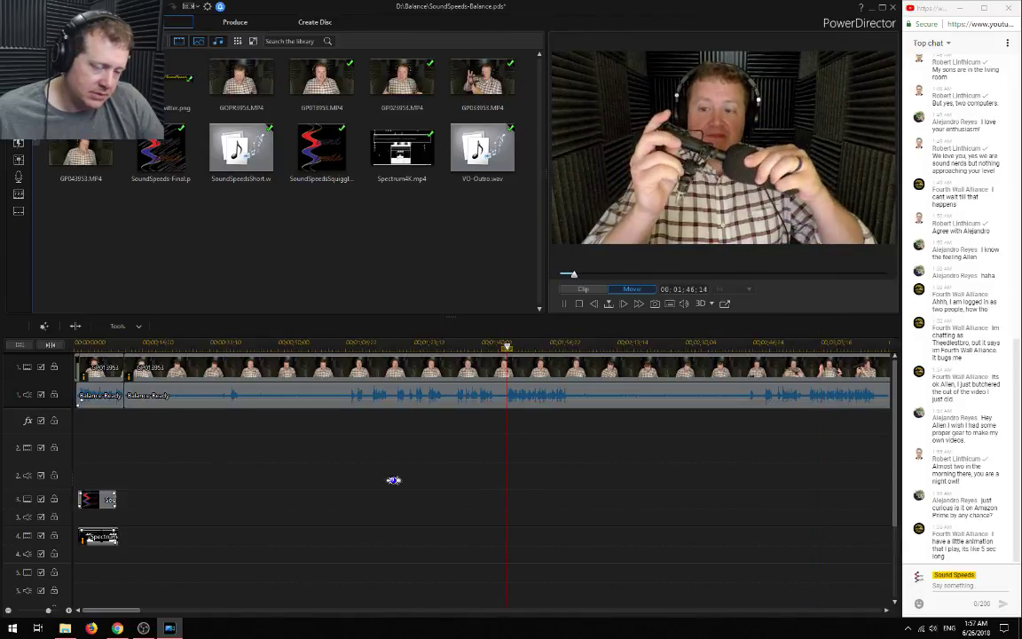
# Find the first spoken word of the next take and split the camera clip and audio at 00;01;46;24
pyautogui.click(68, 610)
pyautogui.click(69, 610)
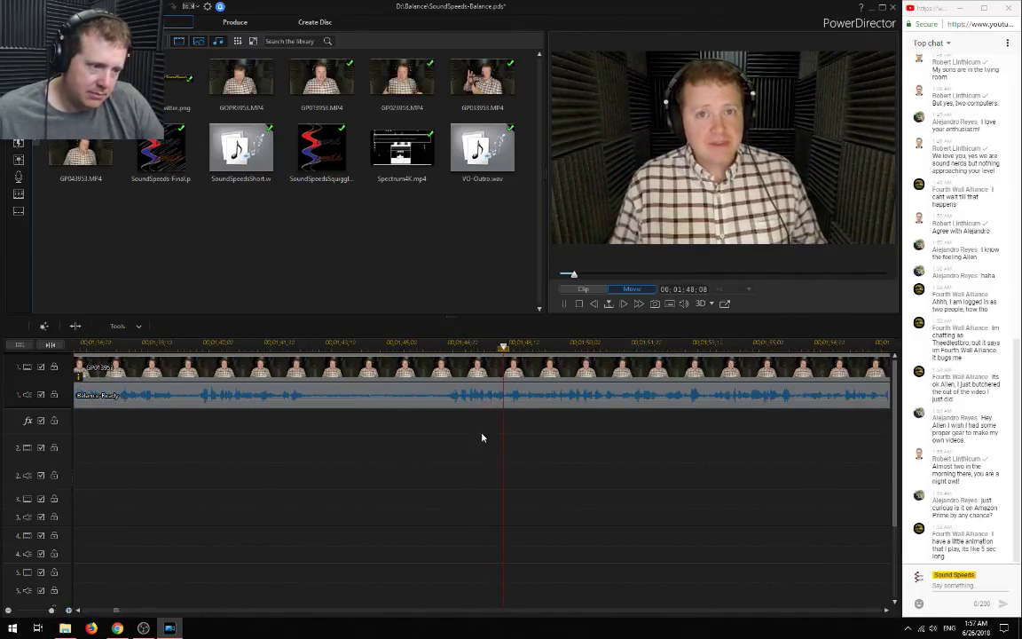
pyautogui.press('space')
pyautogui.click(451, 345)
pyautogui.scroll(2, 459, 470)
pyautogui.scroll(-2, 461, 466)
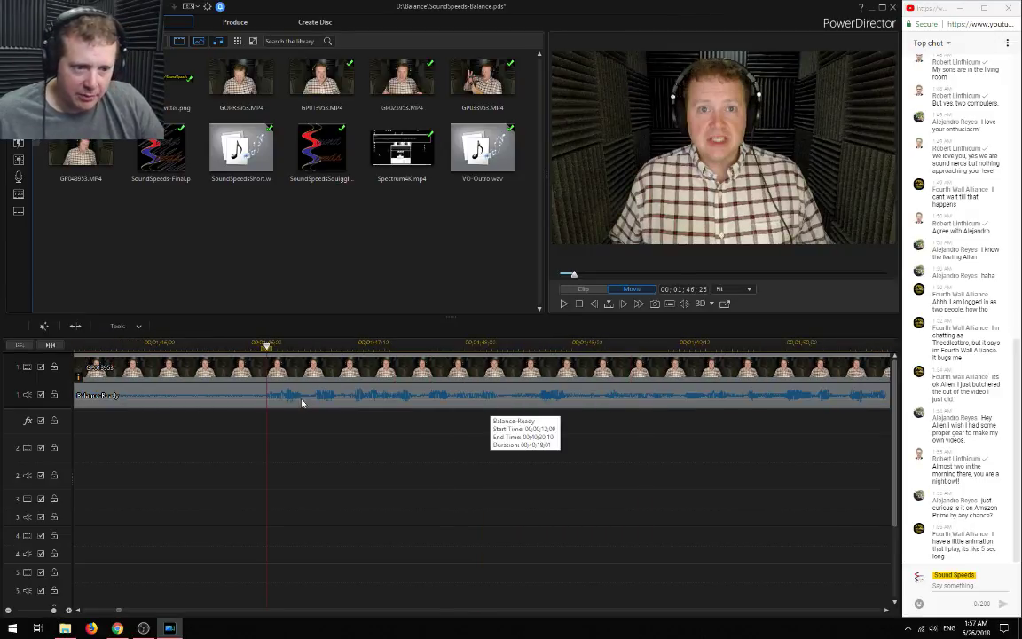
pyautogui.scroll(1, 302, 401)
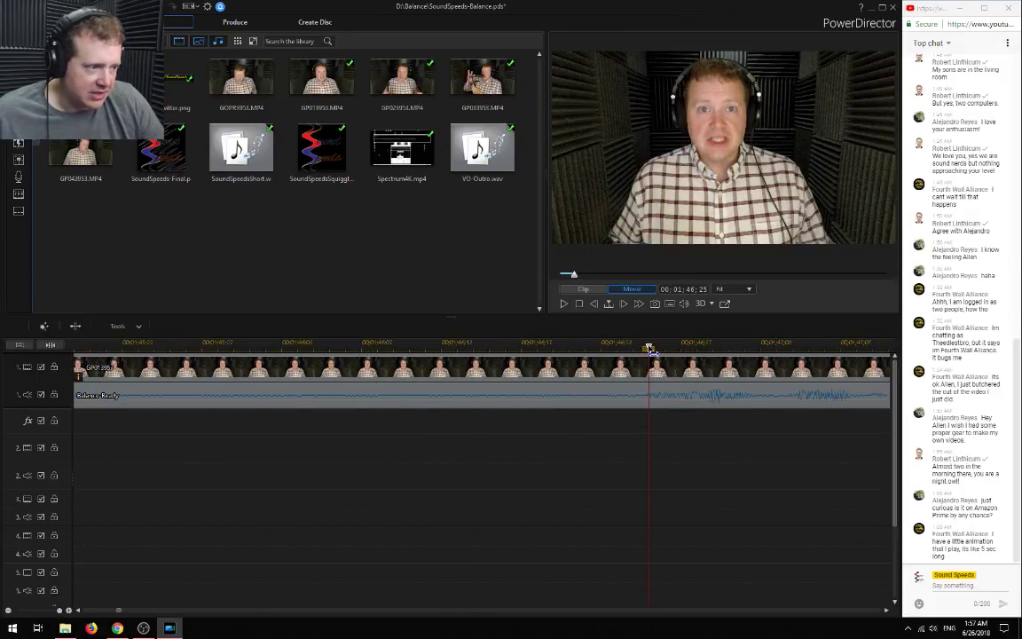
pyautogui.moveTo(650, 350); pyautogui.dragTo(641, 348)
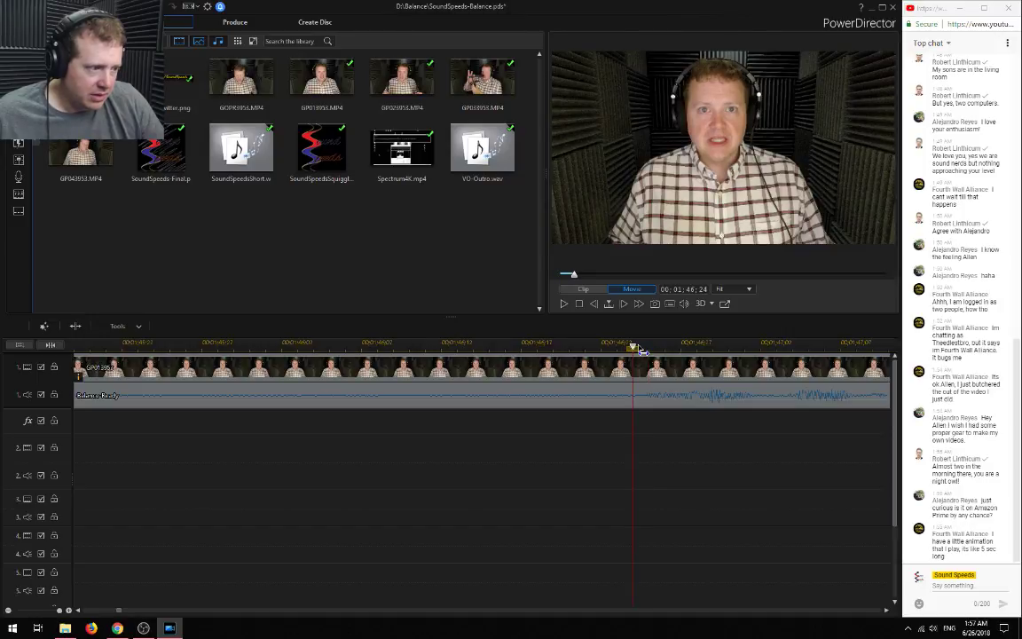
pyautogui.hotkey('ctrl', 't')
# Remove the unused camera and audio section before 00;01;46;24 and fill the gap
pyautogui.scroll(-3, 467, 484)
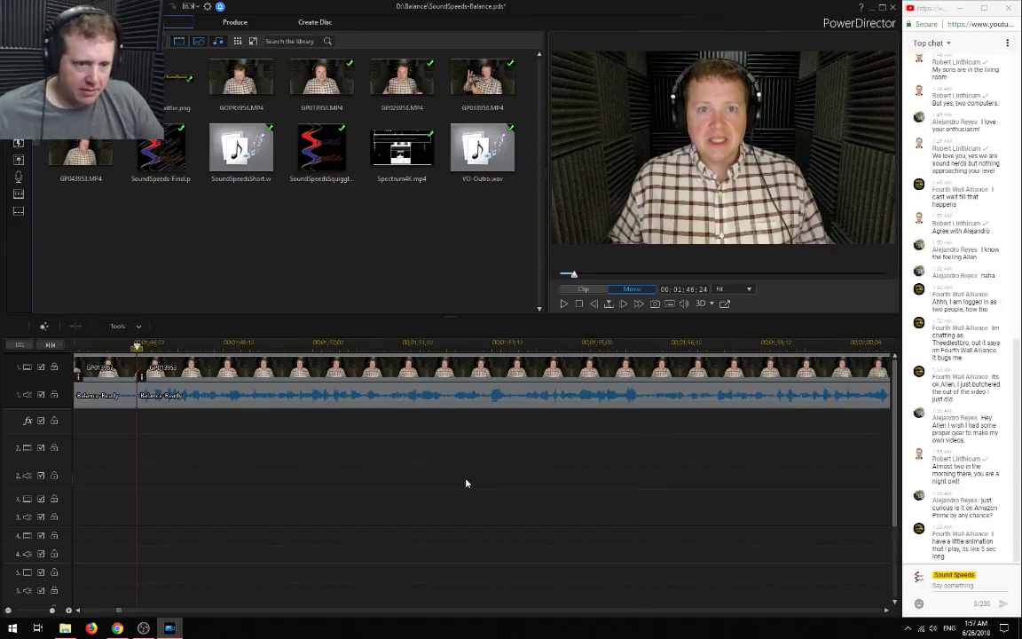
pyautogui.click(106, 394)
pyautogui.press('Delete')
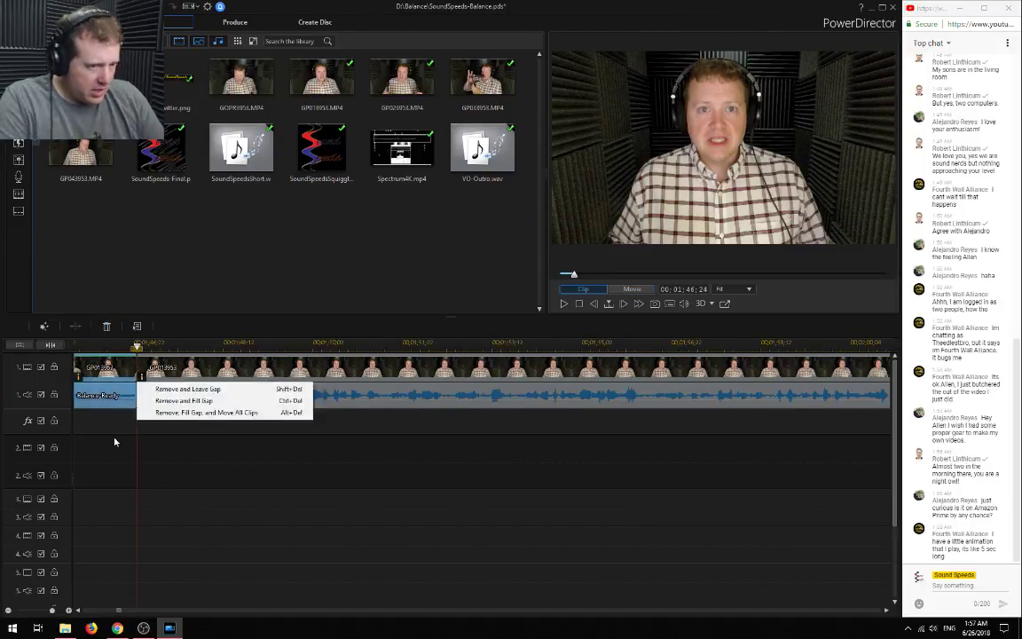
pyautogui.click(206, 400)
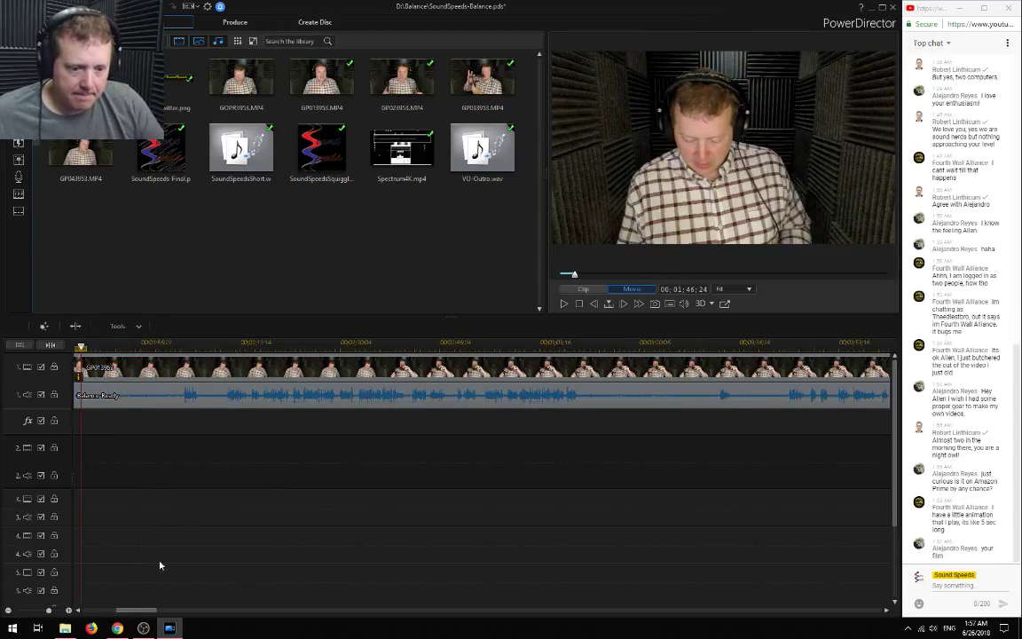
# Return to the start of the timeline and play the footage across the first cut, near 12 seconds
pyautogui.moveTo(135, 609); pyautogui.dragTo(101, 609)
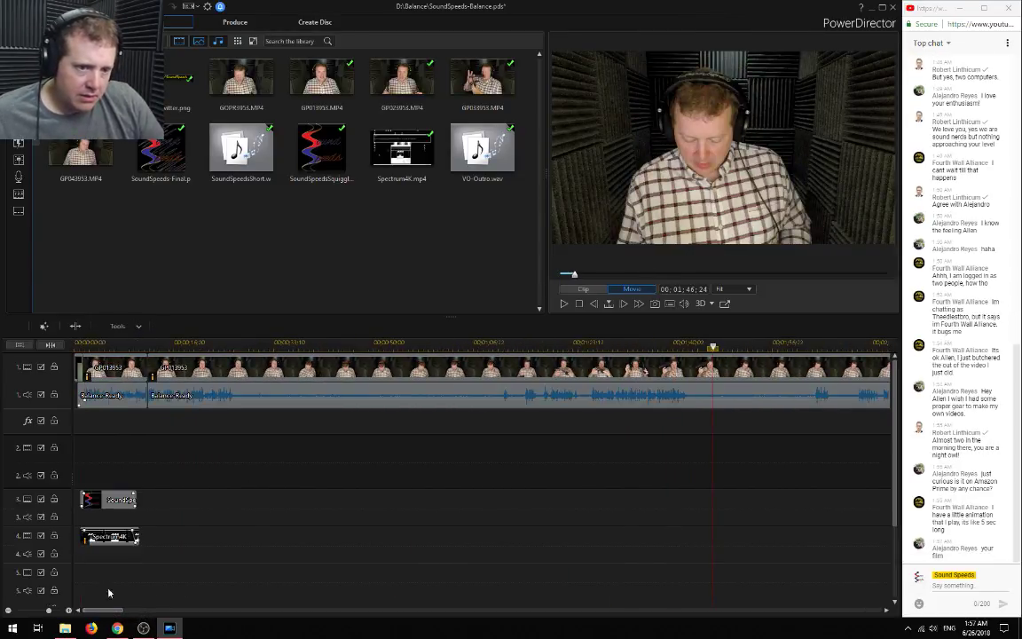
pyautogui.click(144, 342)
pyautogui.scroll(3, 201, 458)
pyautogui.press('space')
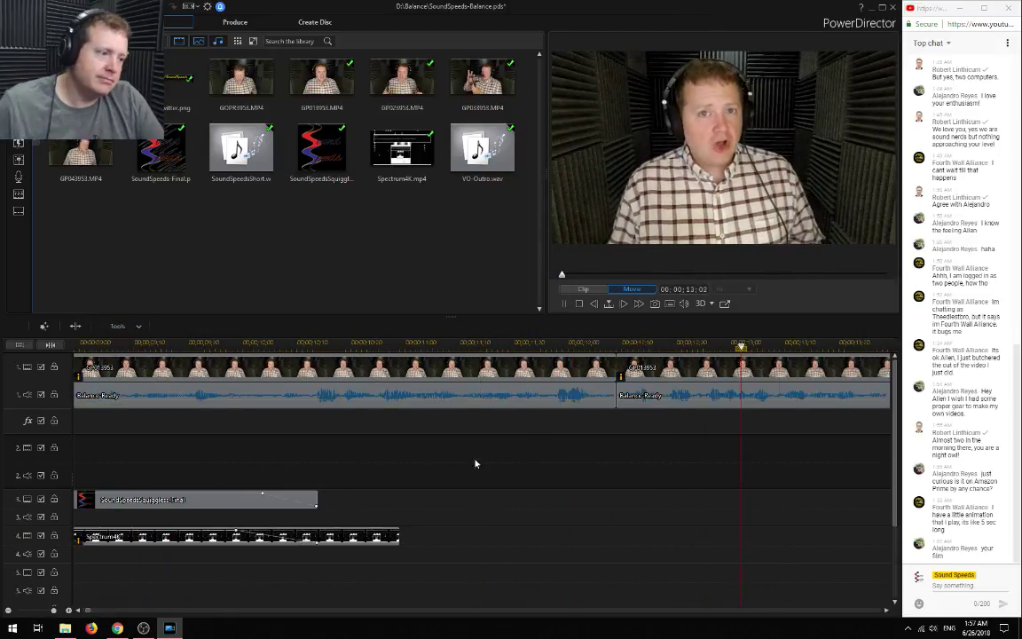
# Crossfade the two Balance-Ready audio clips by about one frame at the cut near 00;00;12;09, and play the result
pyautogui.click(615, 344)
pyautogui.scroll(1, 633, 419)
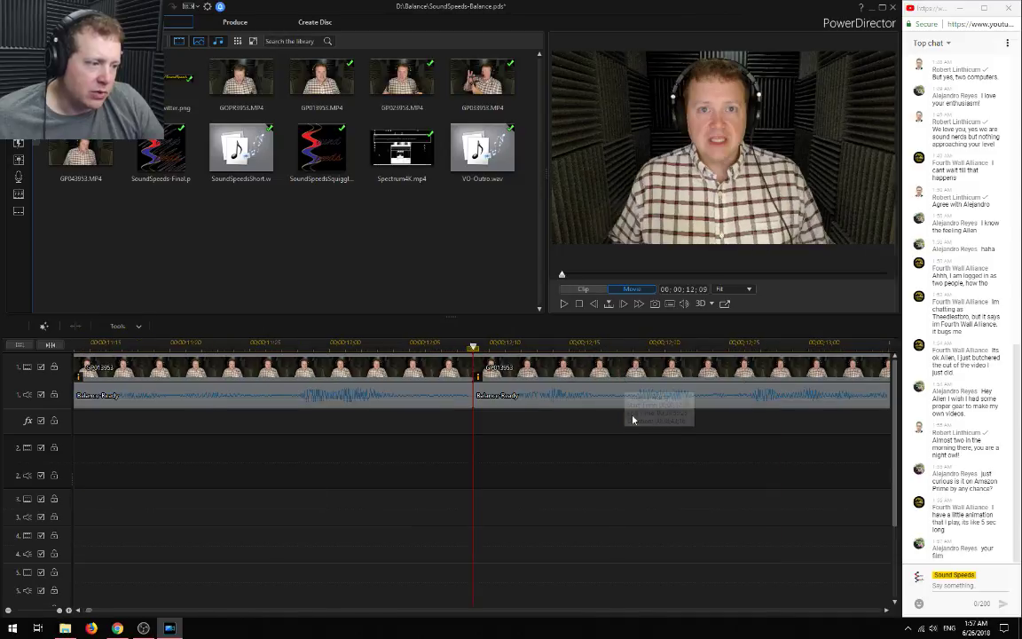
pyautogui.click(518, 393)
pyautogui.rightClick(512, 391)
pyautogui.click(540, 434)
pyautogui.click(122, 344)
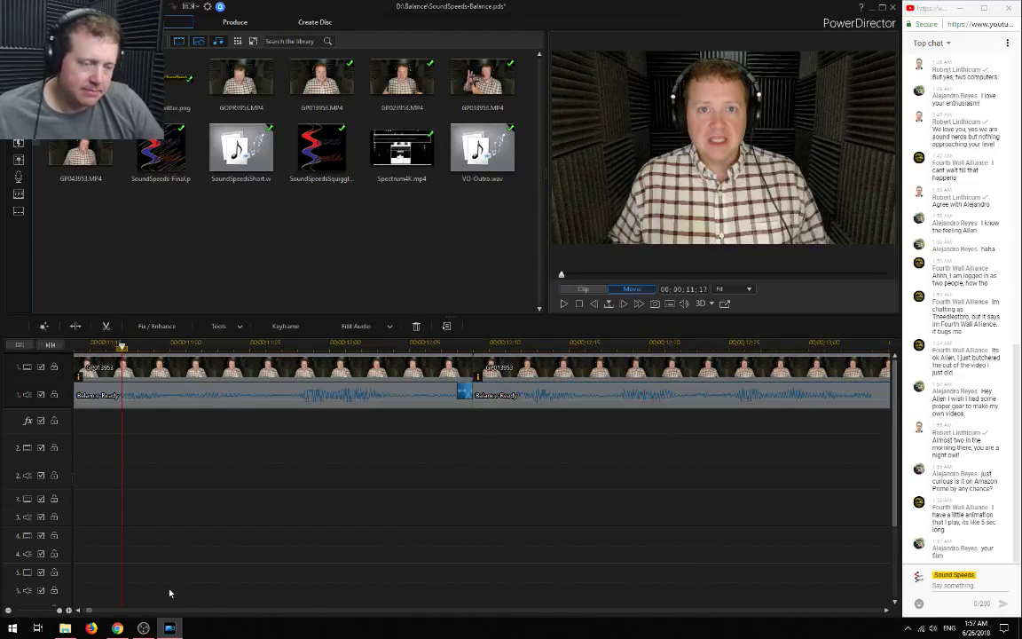
pyautogui.press('space')
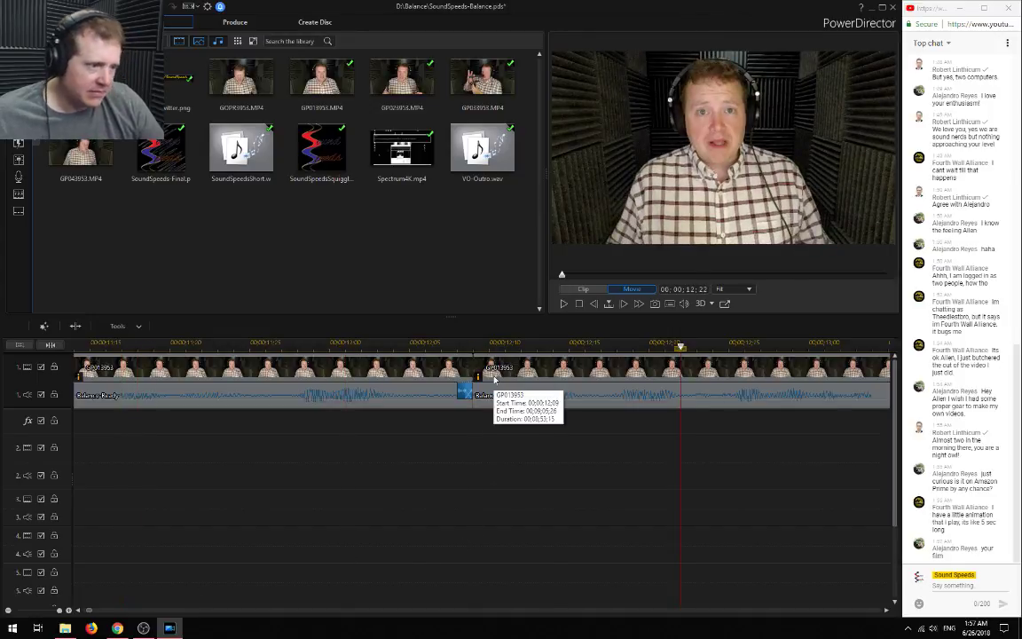
# Move the second GP013953 video clip about six frames later and extend the first clip's end about three frames into the gap
pyautogui.click(492, 371)
pyautogui.moveTo(492, 371); pyautogui.dragTo(567, 374)
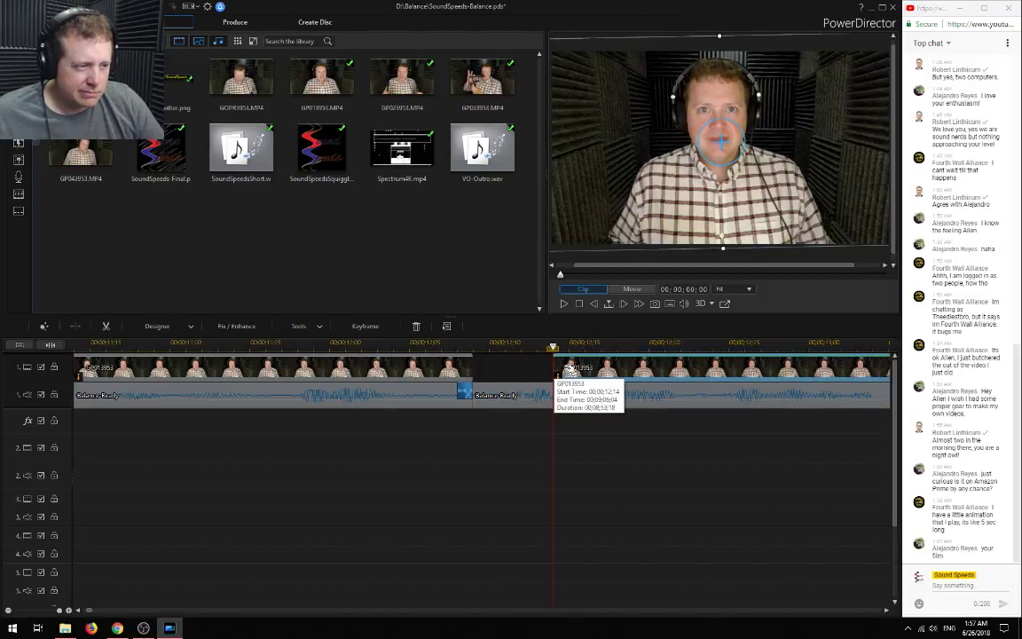
pyautogui.moveTo(556, 367); pyautogui.dragTo(569, 366)
pyautogui.click(601, 374)
pyautogui.click(471, 372)
pyautogui.moveTo(470, 372); pyautogui.dragTo(520, 372)
# Overlap the second GP013953 clip onto the first clip's end by about six frames using the Crossfade option
pyautogui.click(648, 369)
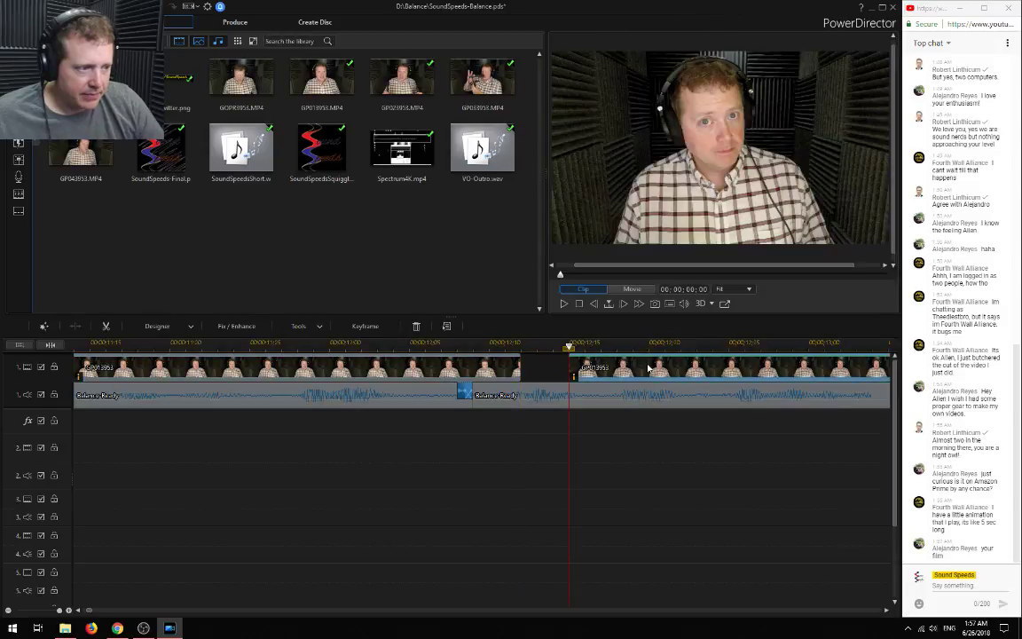
pyautogui.moveTo(648, 369); pyautogui.dragTo(509, 365)
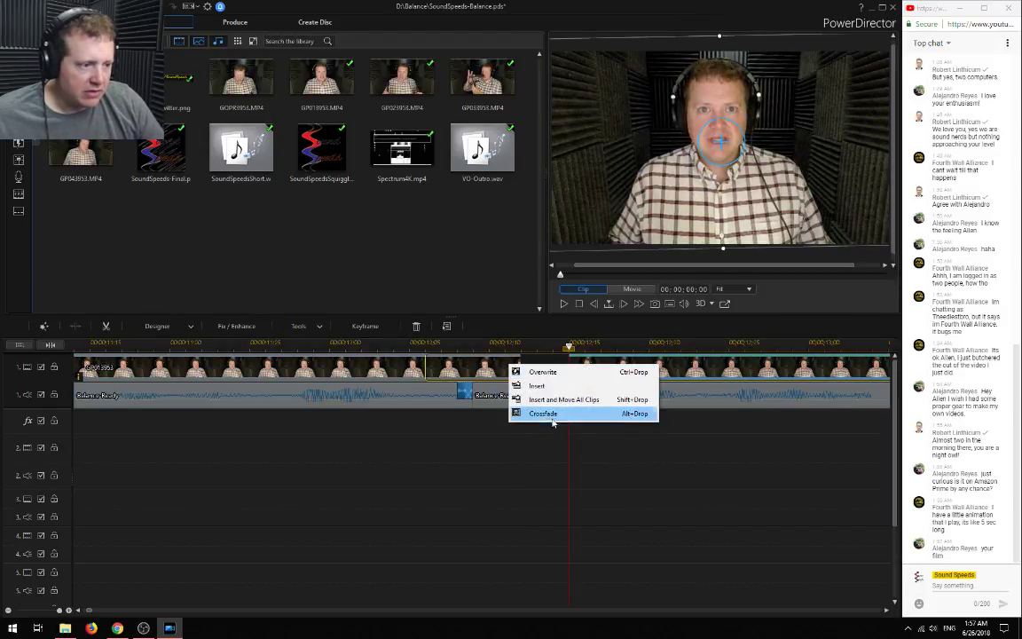
pyautogui.click(543, 413)
# Preview the burning, Evaporate - Ripple and Worm Hole transitions, and replace the crossfade between the GP013953 clips with Vitascene Transition
pyautogui.click(18, 159)
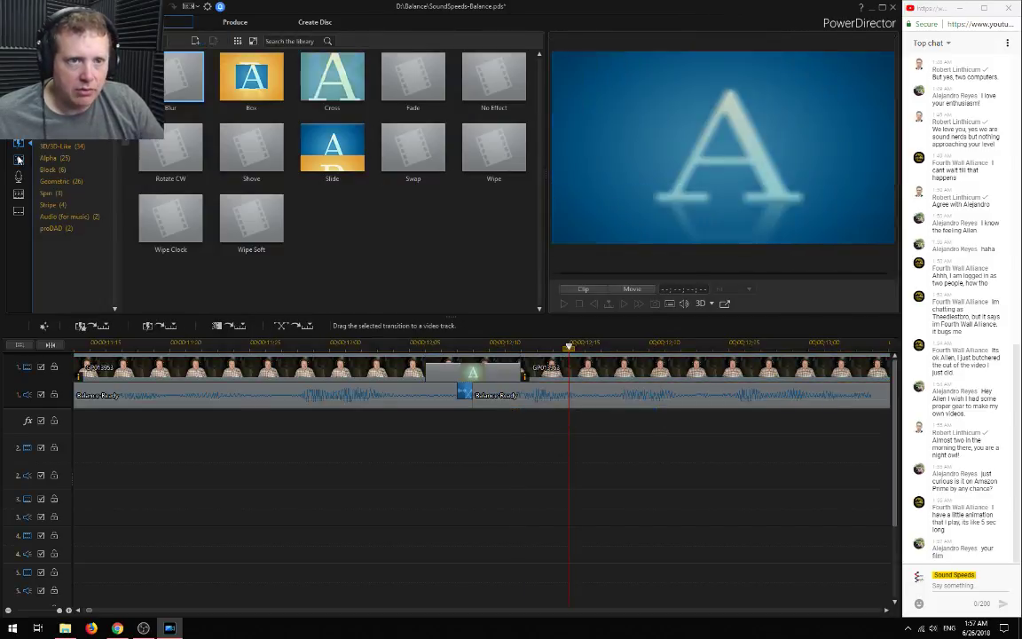
pyautogui.click(36, 151)
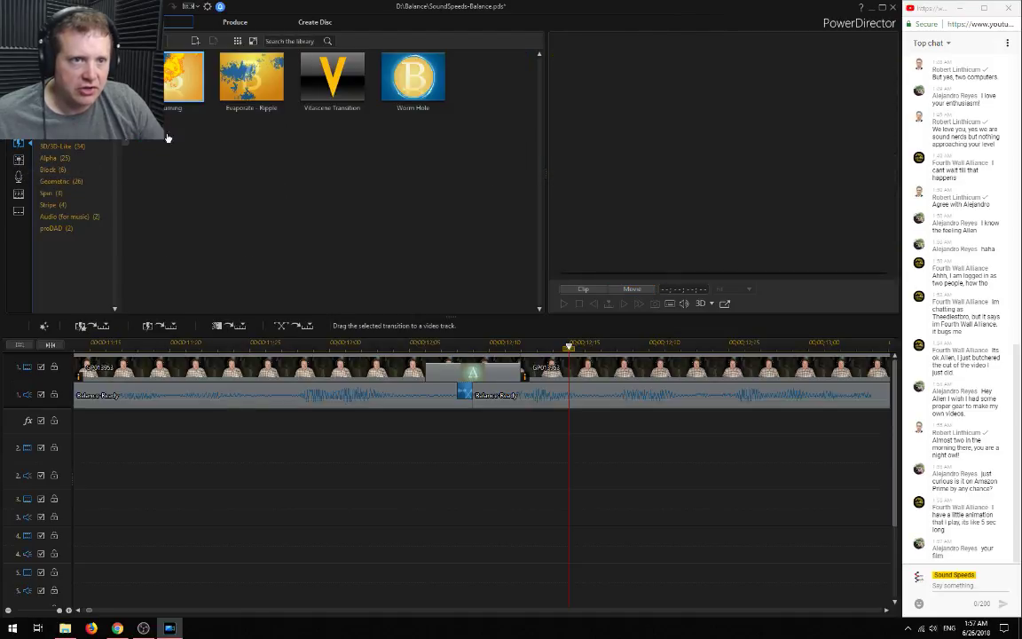
pyautogui.click(173, 73)
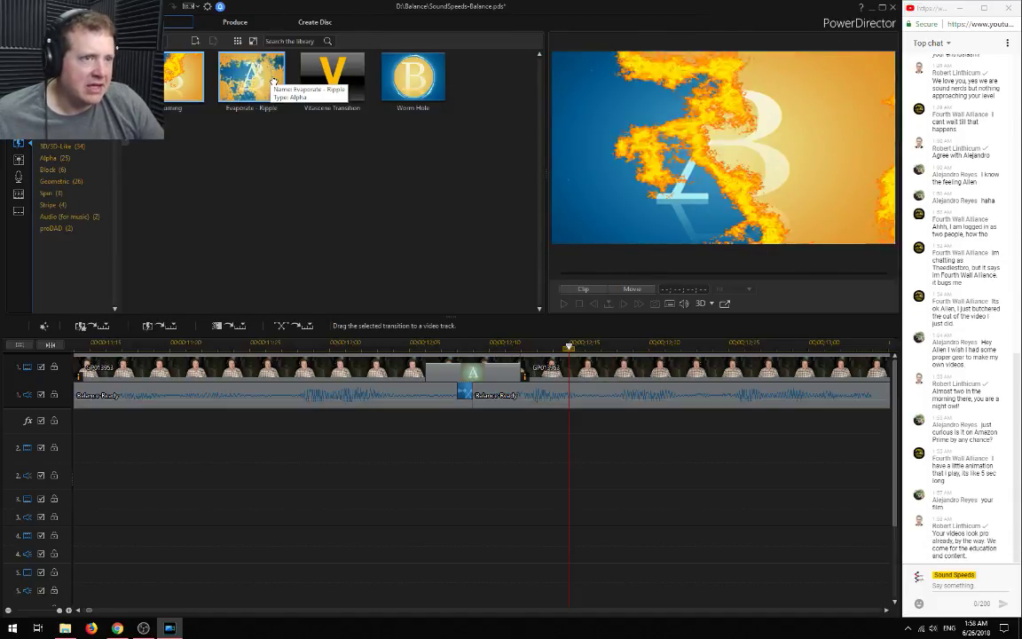
pyautogui.click(272, 82)
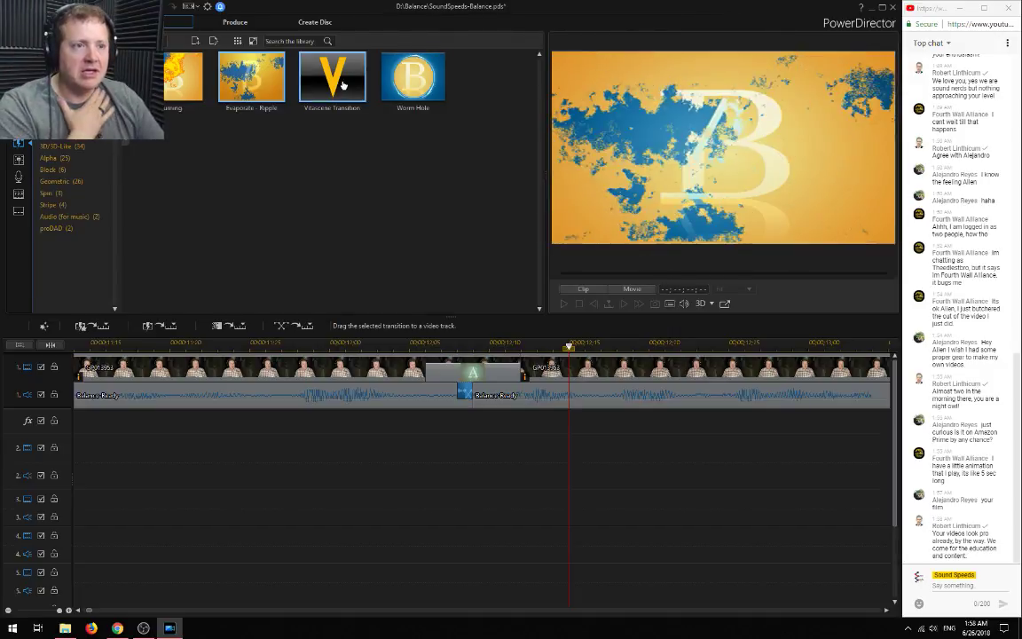
pyautogui.click(412, 77)
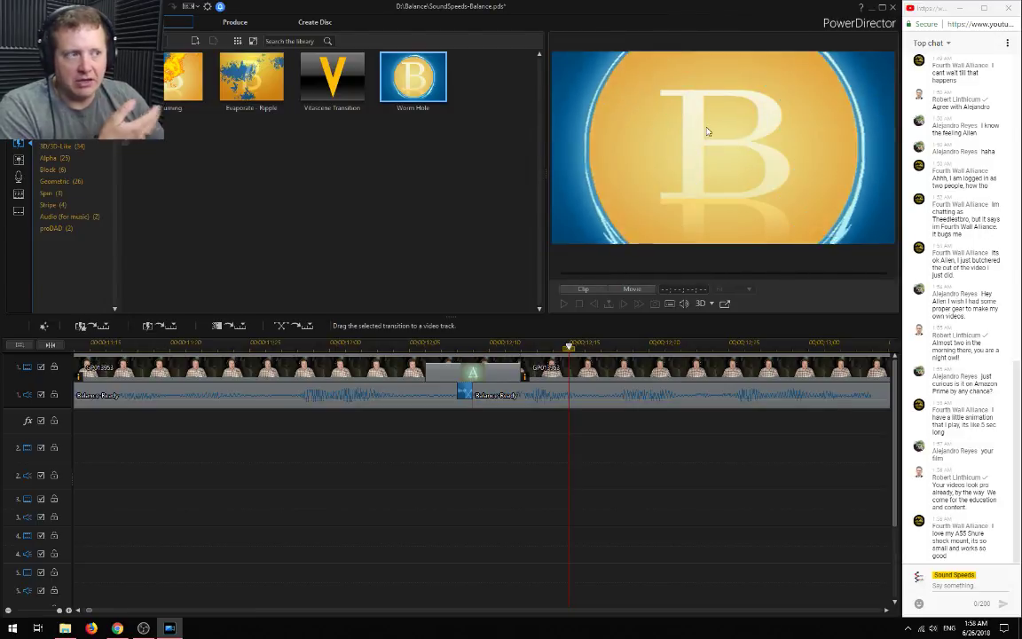
pyautogui.press('Left')
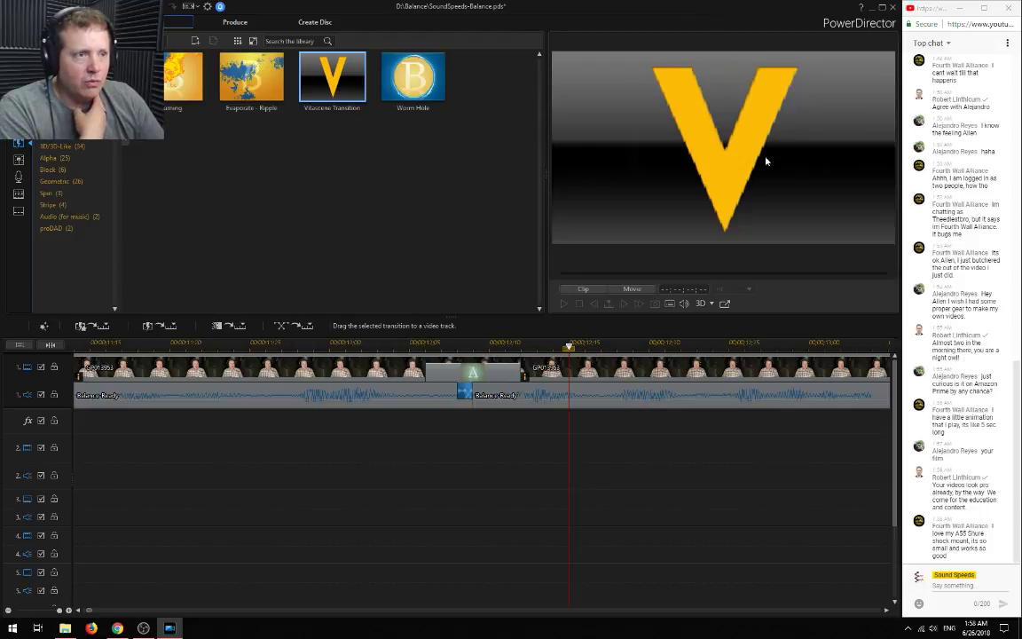
pyautogui.moveTo(331, 78); pyautogui.dragTo(483, 376)
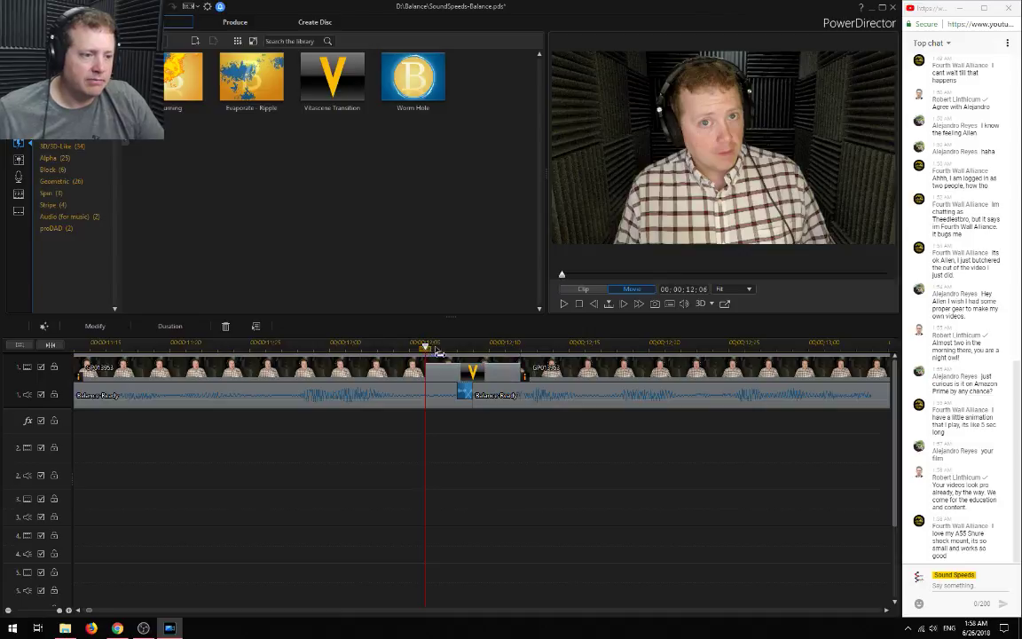
# Check the Vitascene Transition at several playhead positions and review the preview quality options without changing them
pyautogui.click(489, 347)
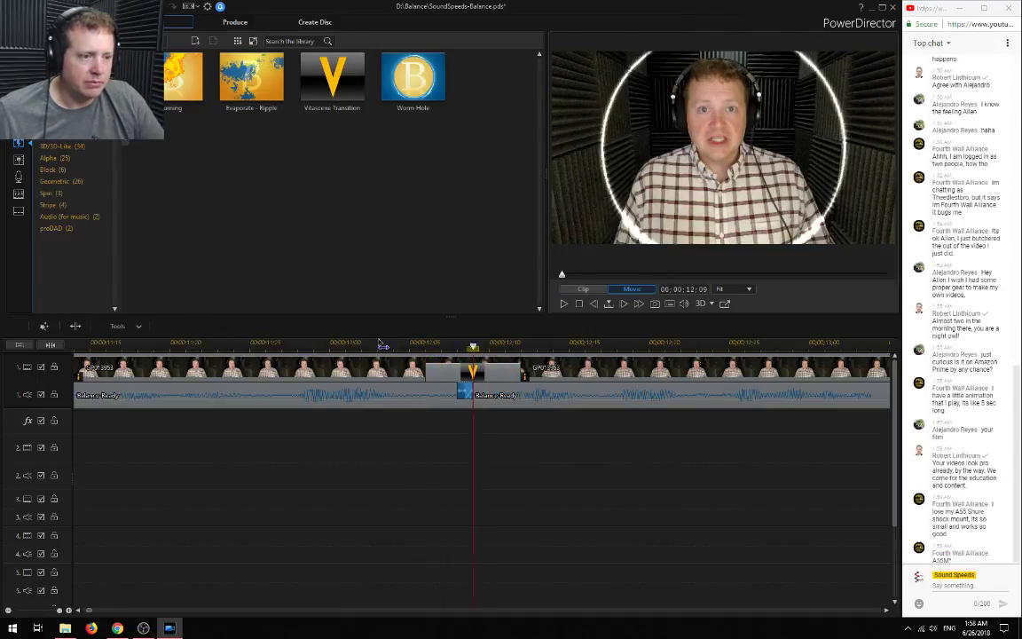
pyautogui.click(121, 367)
pyautogui.click(669, 304)
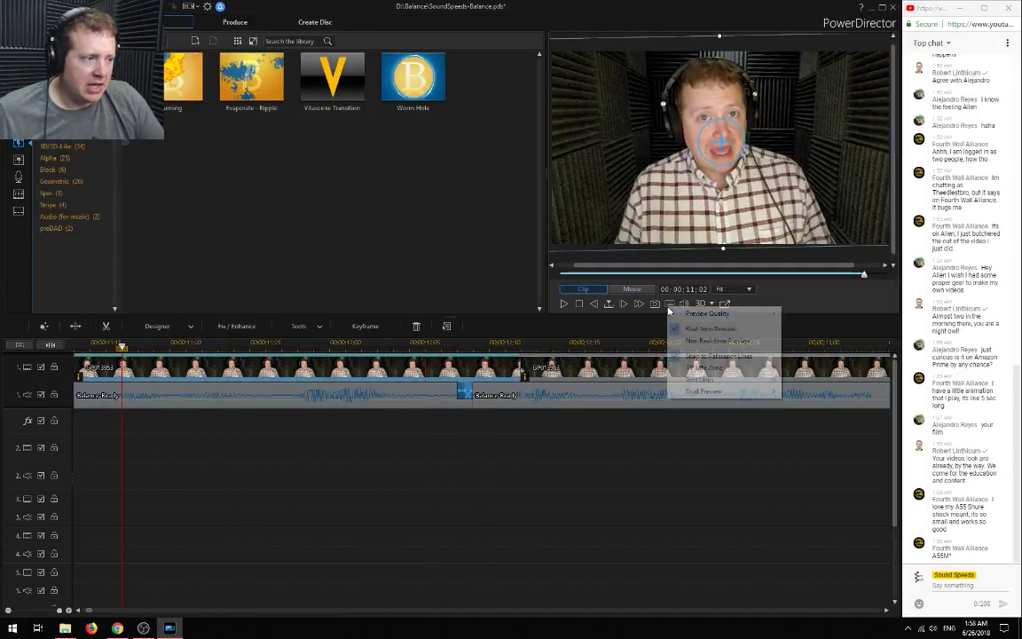
pyautogui.moveTo(681, 315)
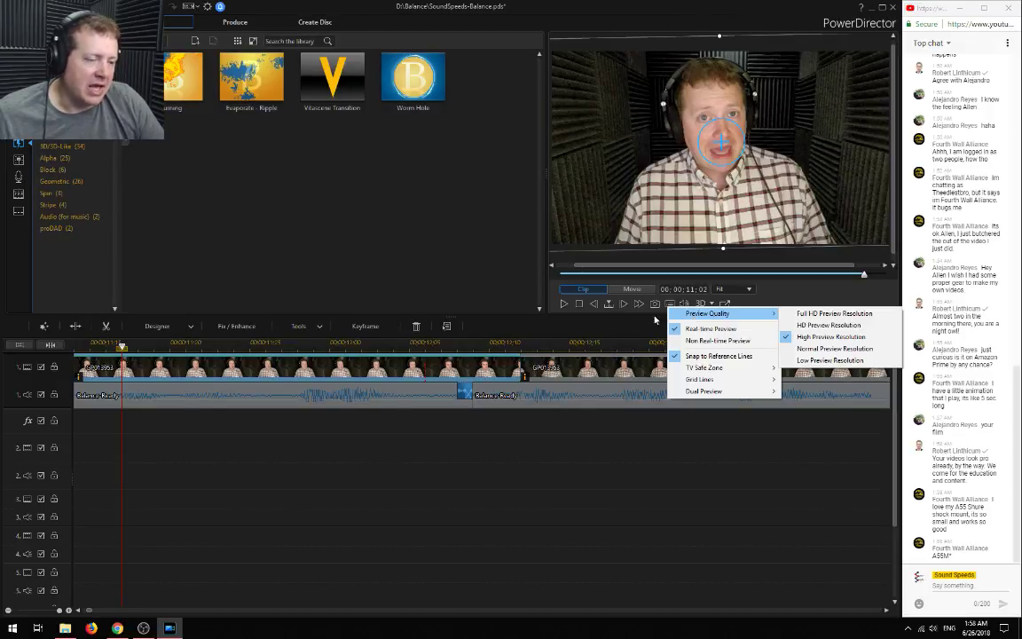
pyautogui.click(267, 345)
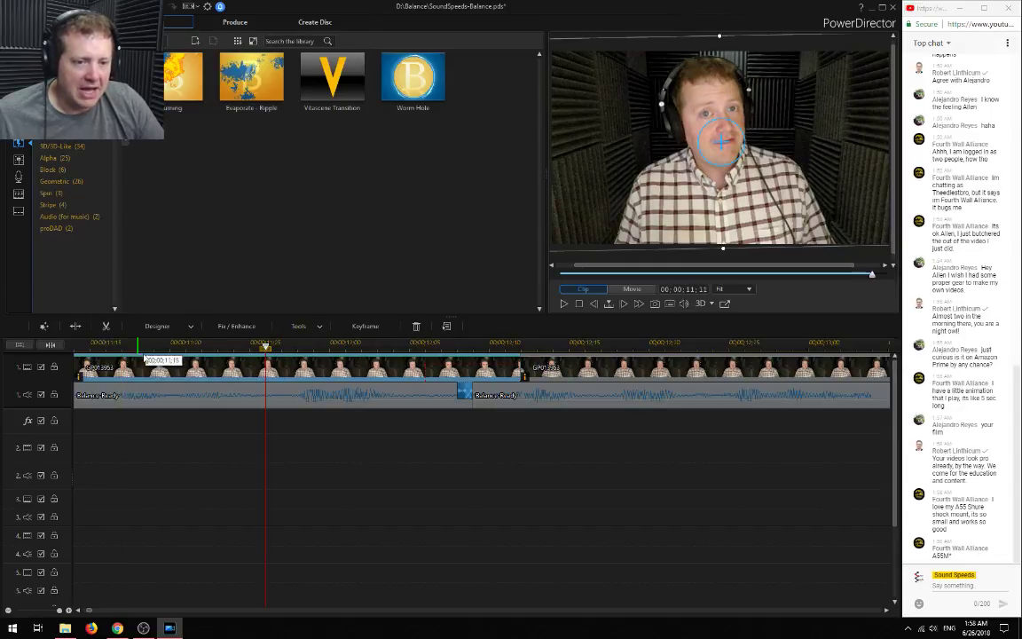
# Save the project and return to the media library
pyautogui.scroll(-5, 405, 412)
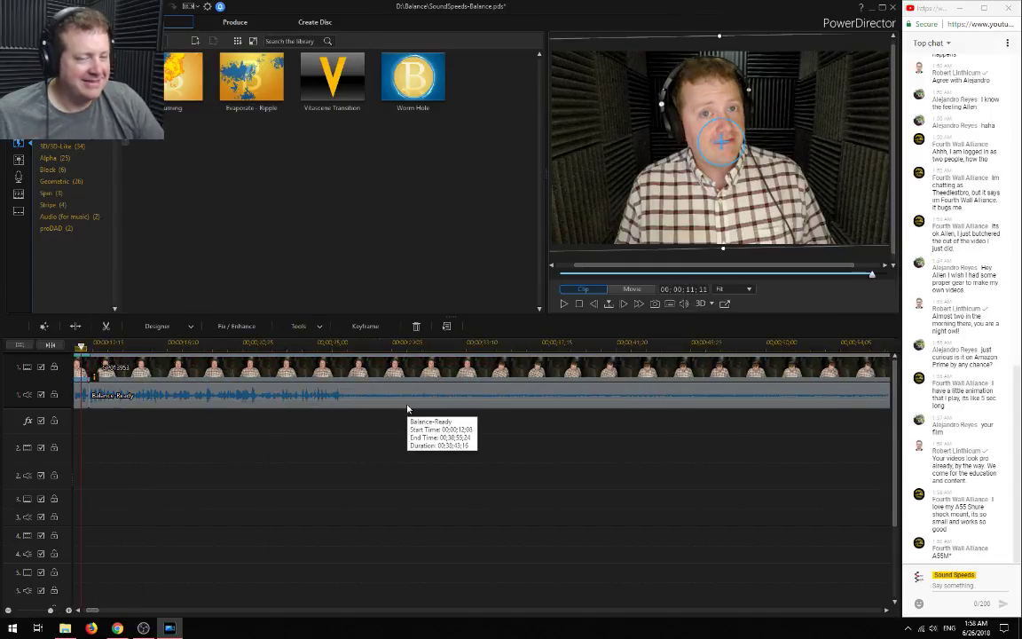
pyautogui.hotkey('ctrl', 's')
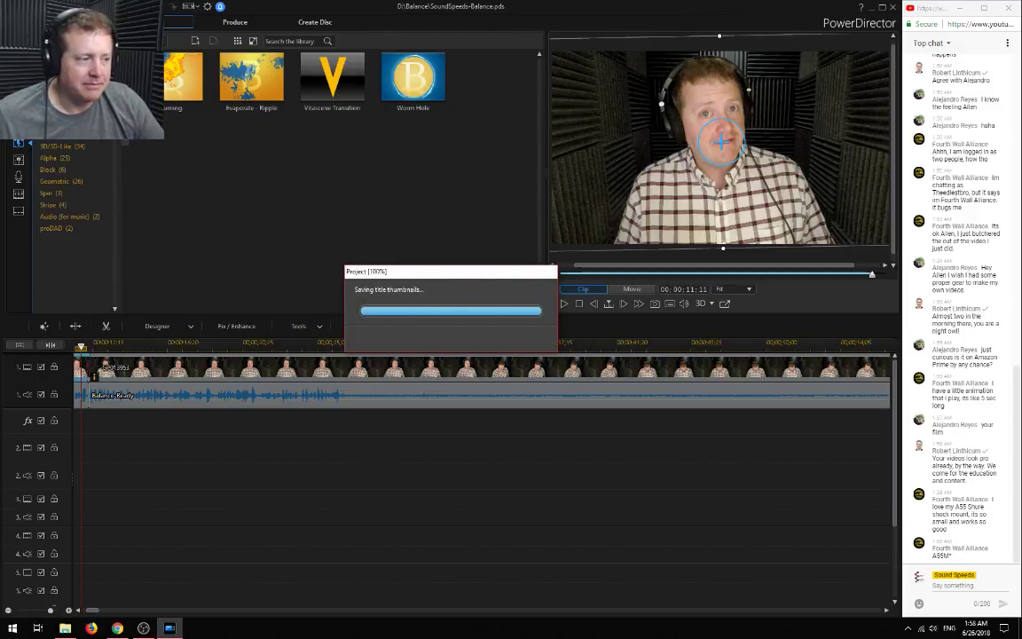
pyautogui.click(19, 59)
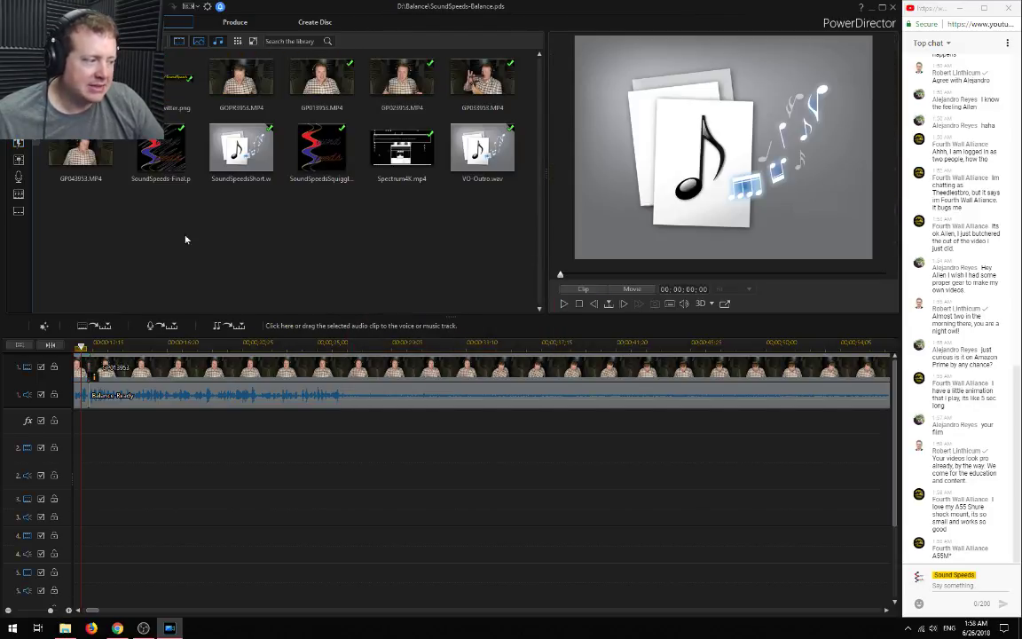
# Play the GOPR3953 clip near the timeline's end from about 00;44;42 and disable the audio of track 1
pyautogui.scroll(-3, 163, 385)
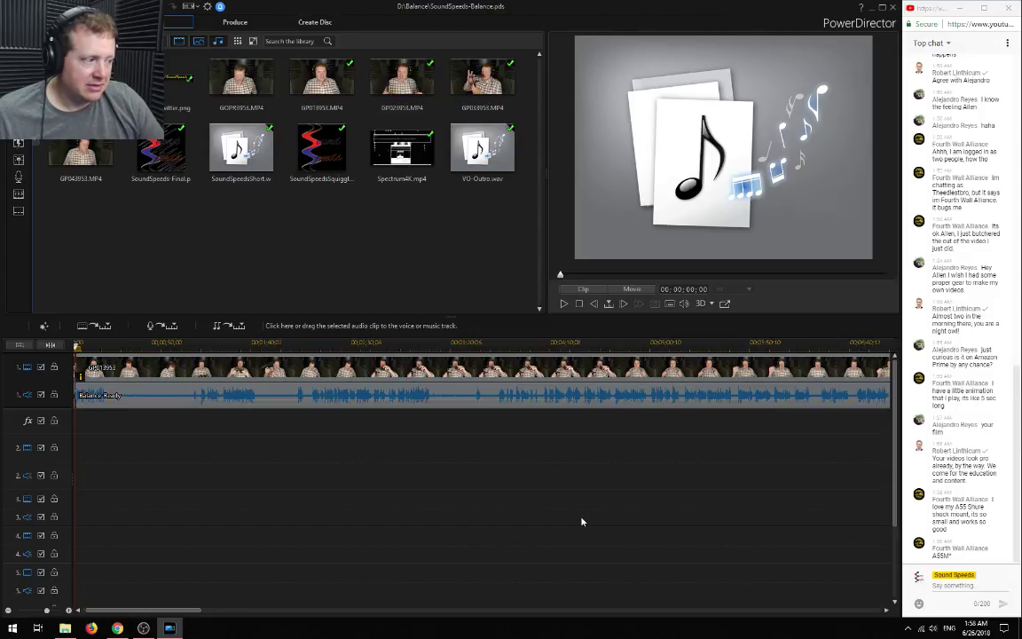
pyautogui.scroll(-2, 582, 522)
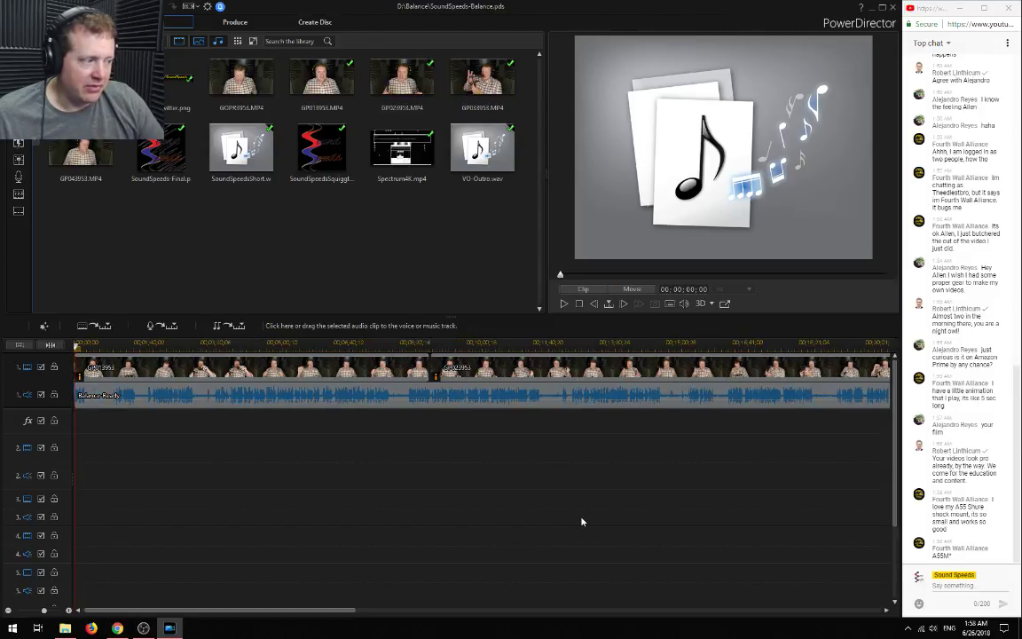
pyautogui.click(415, 497)
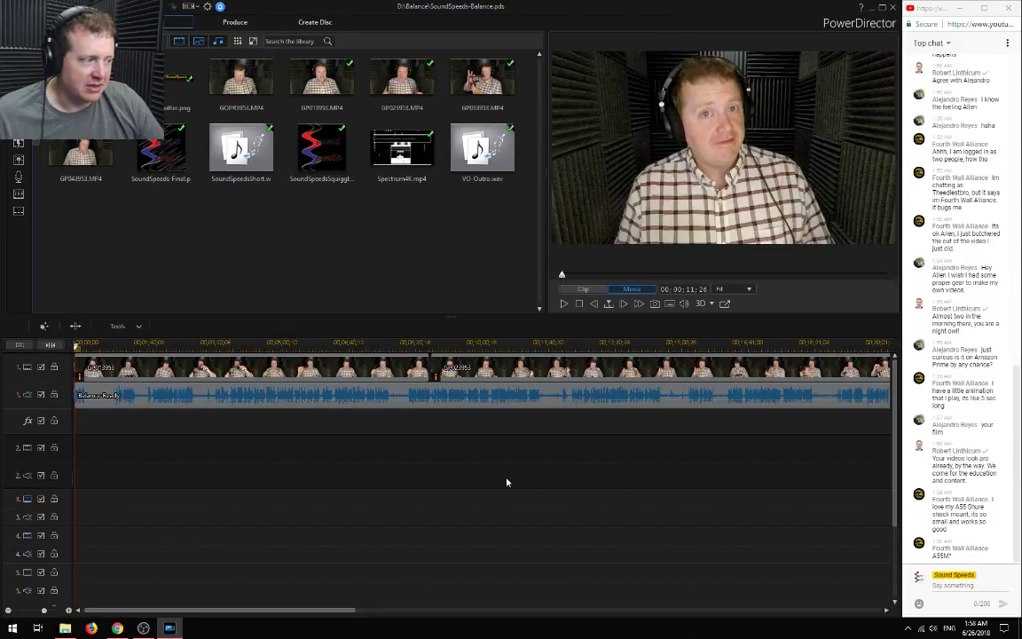
pyautogui.scroll(-2, 505, 483)
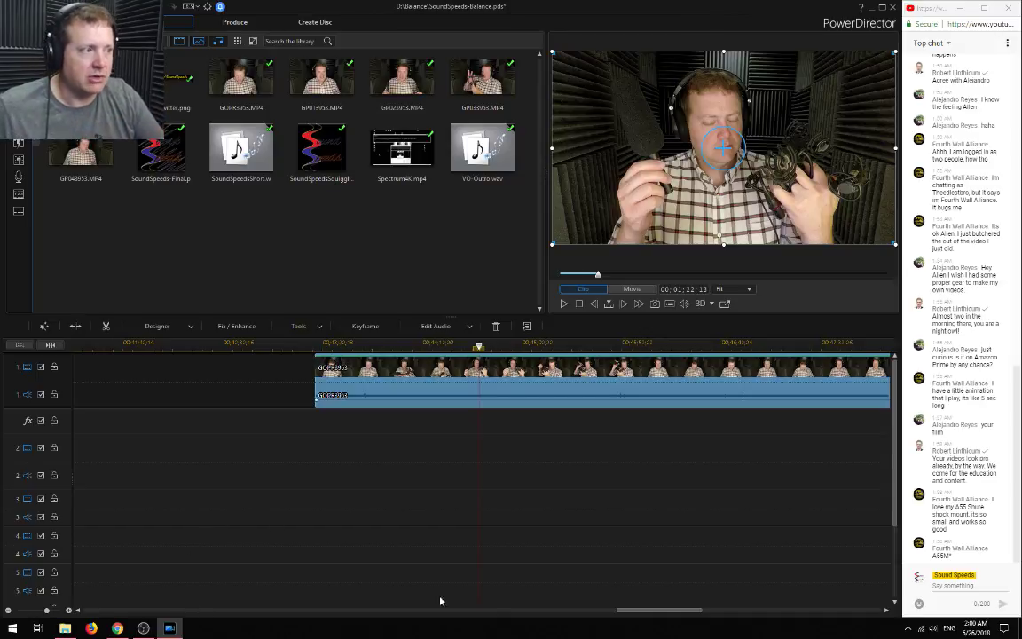
pyautogui.click(620, 497)
pyautogui.press('space')
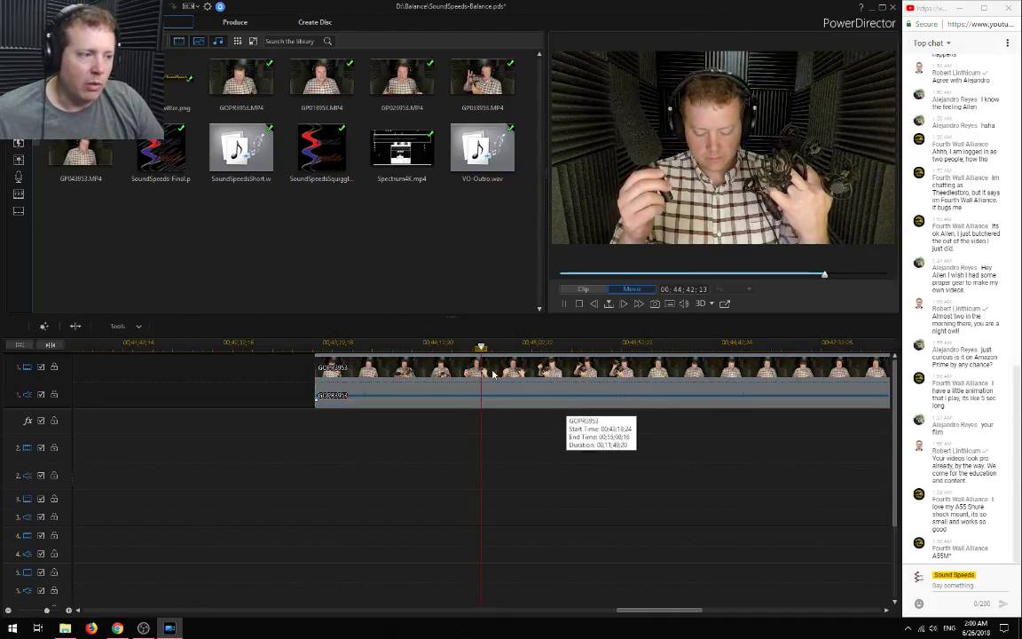
pyautogui.press('space')
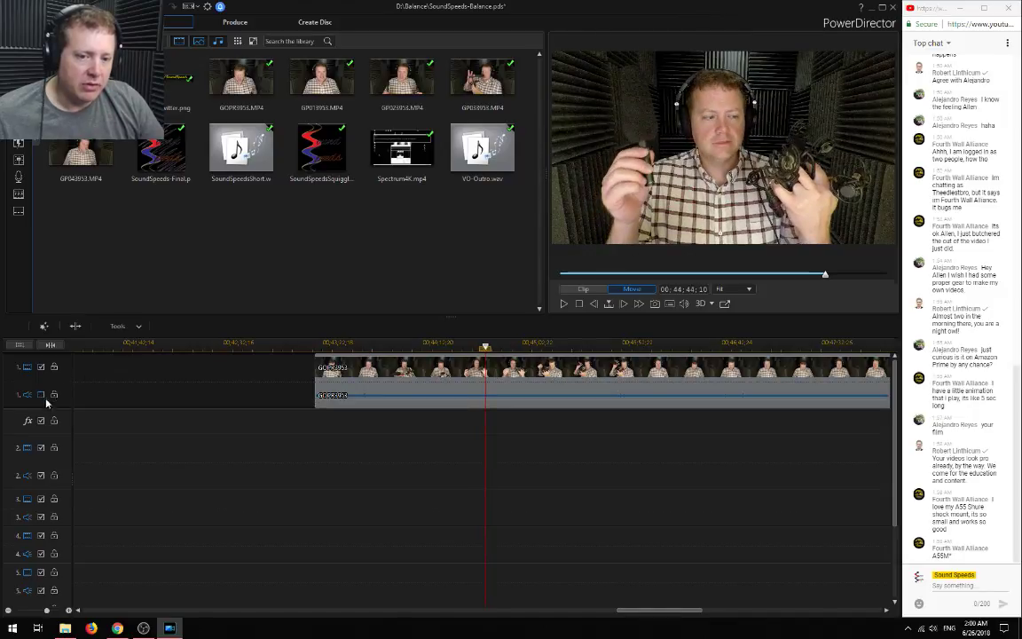
pyautogui.press('space')
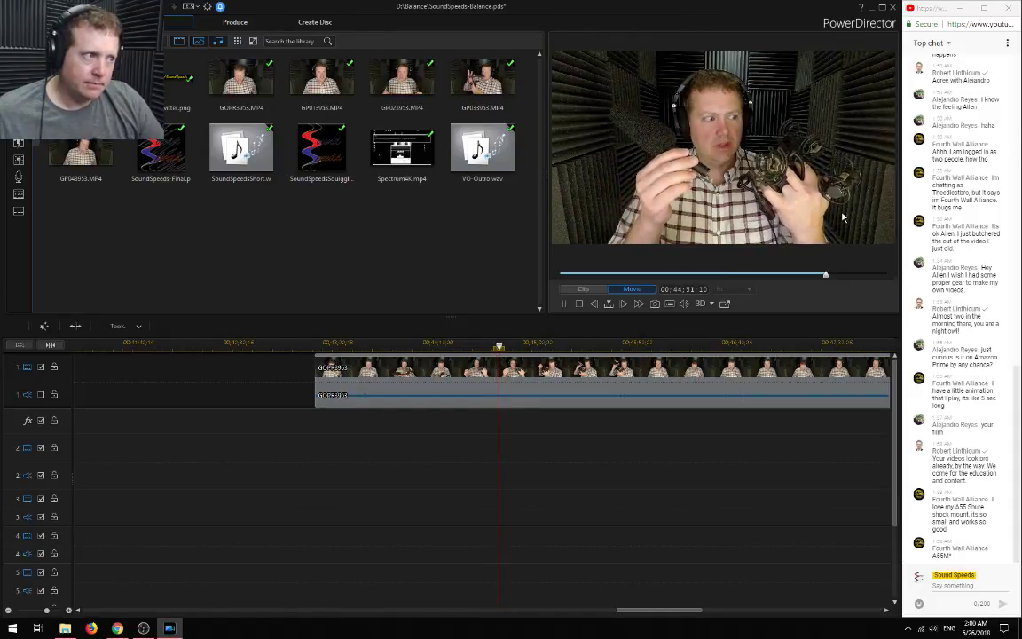
# Watch the GOPR3953 clip with its audio disabled, pausing at intervals, up to the shot with the microphone held up
pyautogui.click(667, 307)
pyautogui.click(636, 478)
pyautogui.press('space')
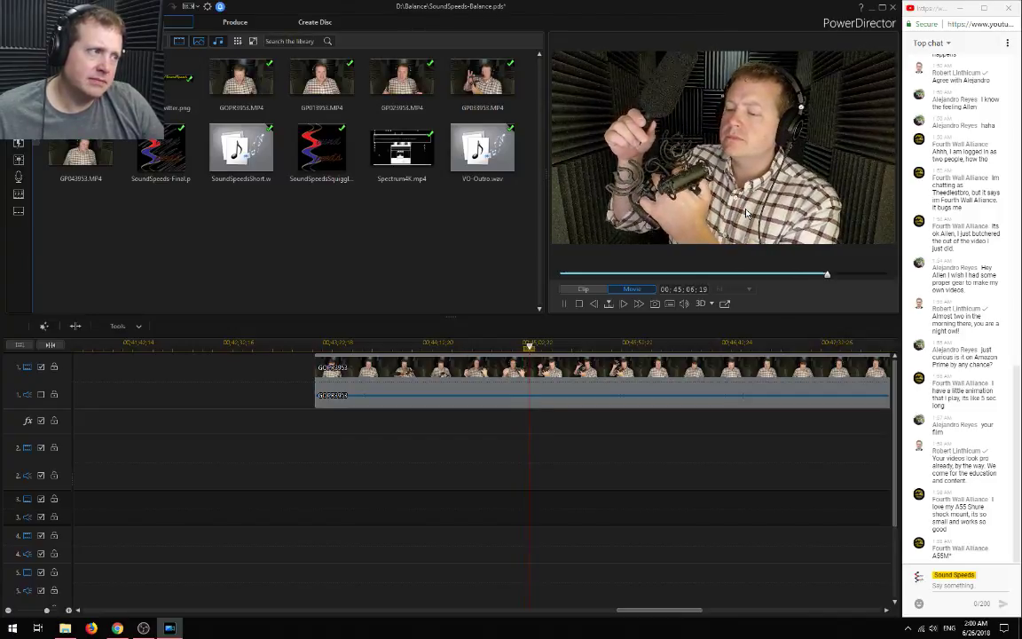
pyautogui.press('space')
pyautogui.press('space')
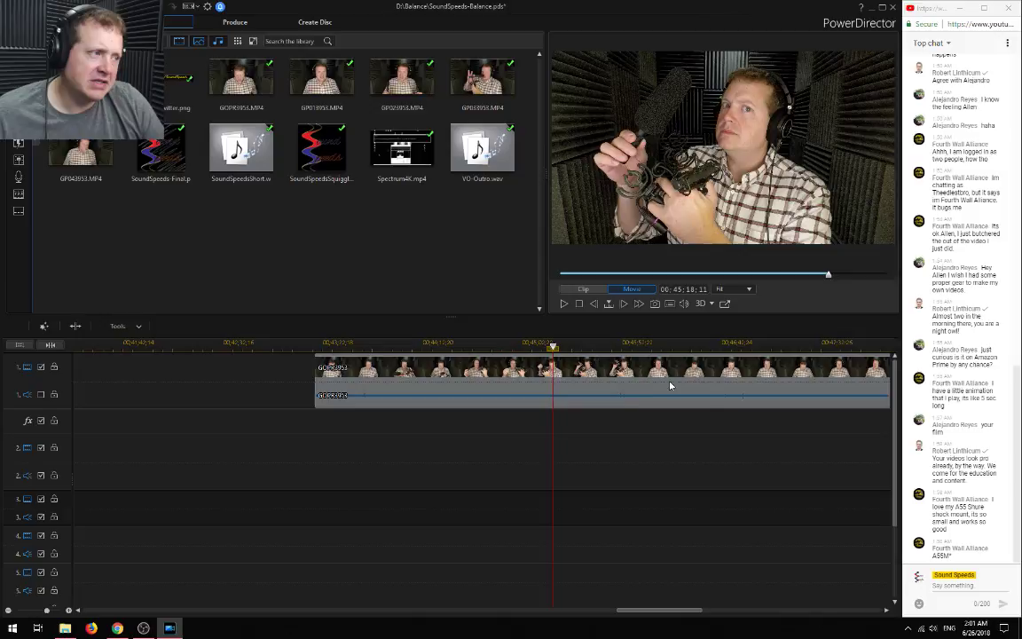
pyautogui.press('space')
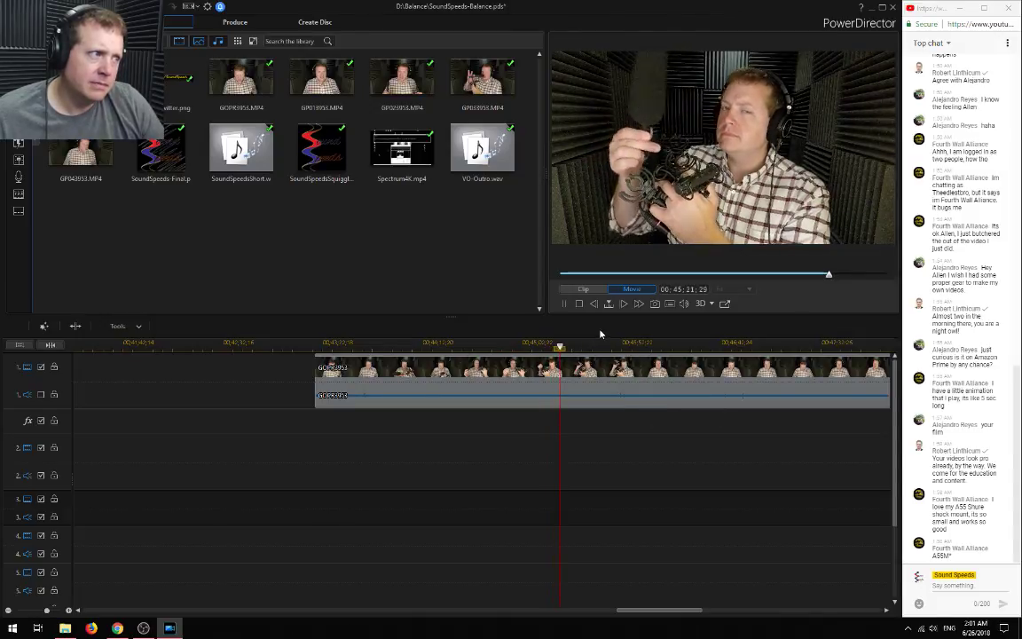
pyautogui.press('space')
pyautogui.press('space')
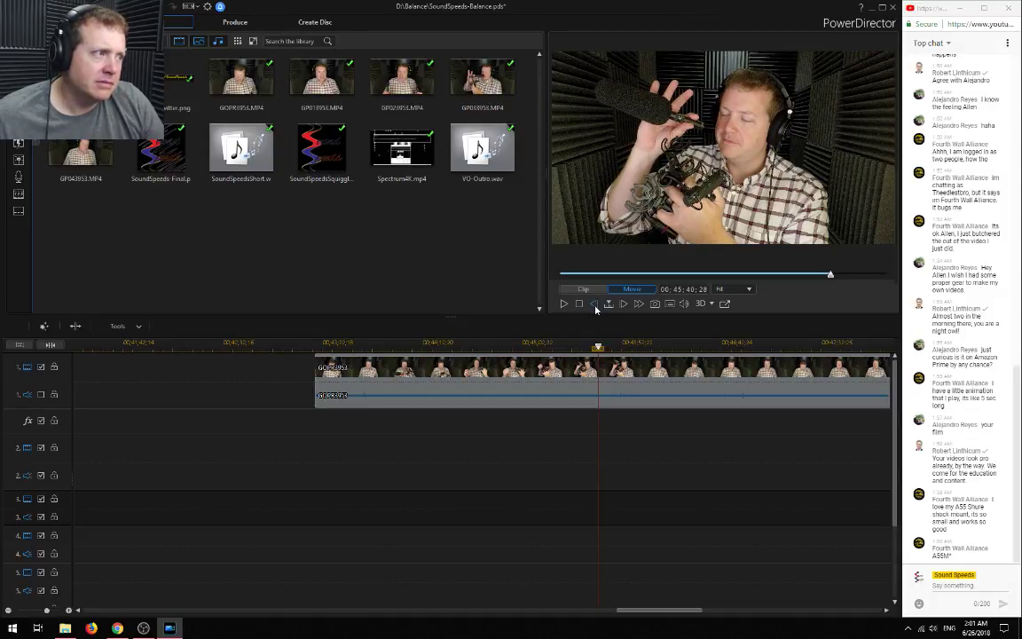
# Step the playhead back frame by frame through the raised-microphone shot and place it at 00;45;38;11
pyautogui.click(594, 304)
pyautogui.click(594, 304)
pyautogui.click(594, 305)
pyautogui.click(594, 304)
pyautogui.click(595, 304)
pyautogui.click(594, 304)
pyautogui.click(594, 305)
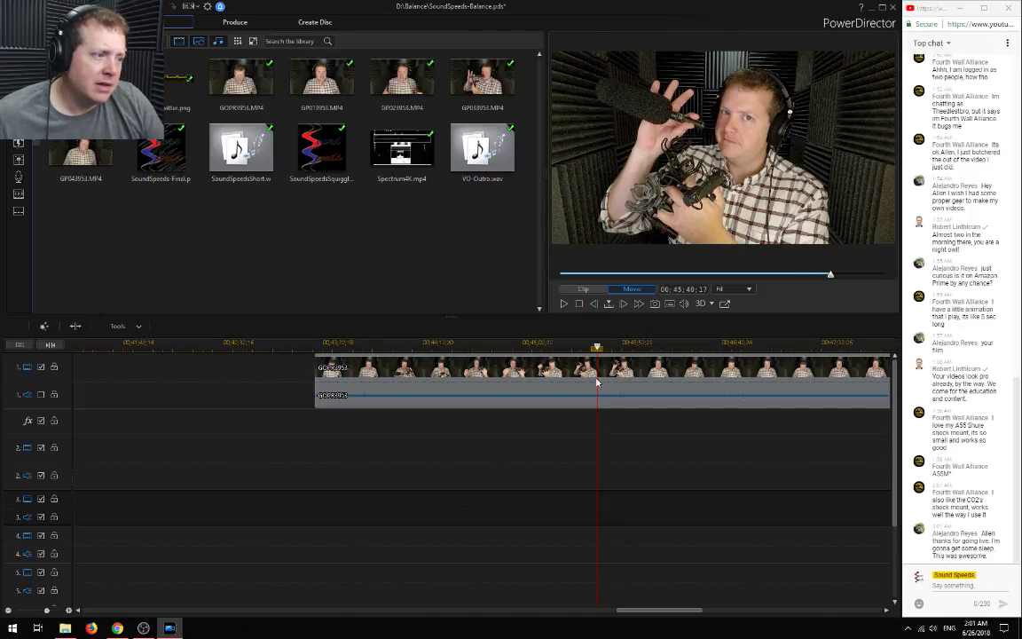
pyautogui.moveTo(599, 353); pyautogui.dragTo(593, 348)
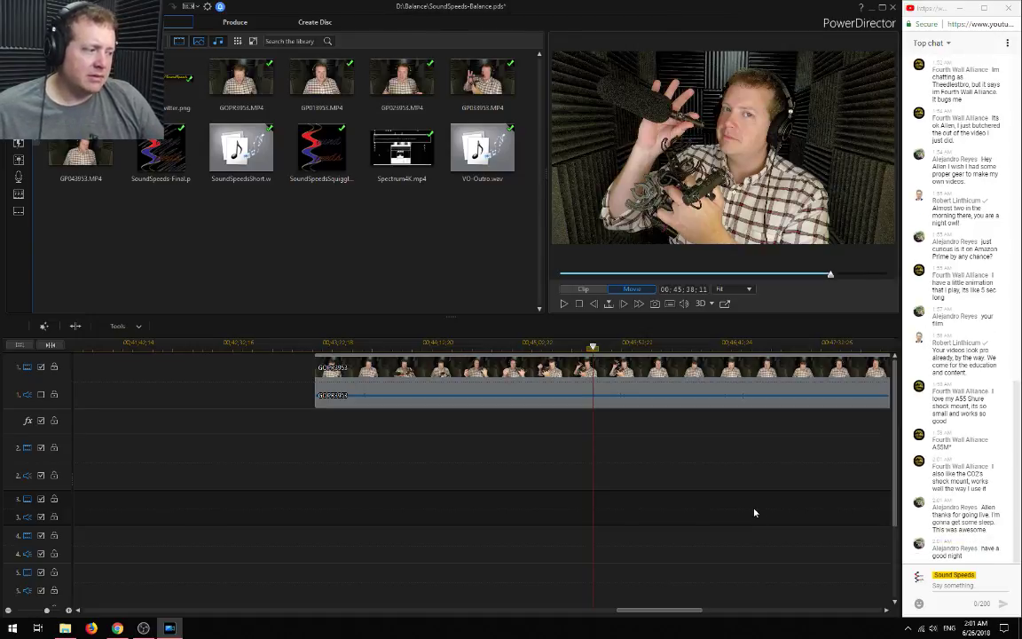
# Save a snapshot of the raised-microphone frame at 00;45;39;11 as SnapShot(4).png in the Balance folder on the Edit (D:) drive
pyautogui.press('space')
pyautogui.press('space')
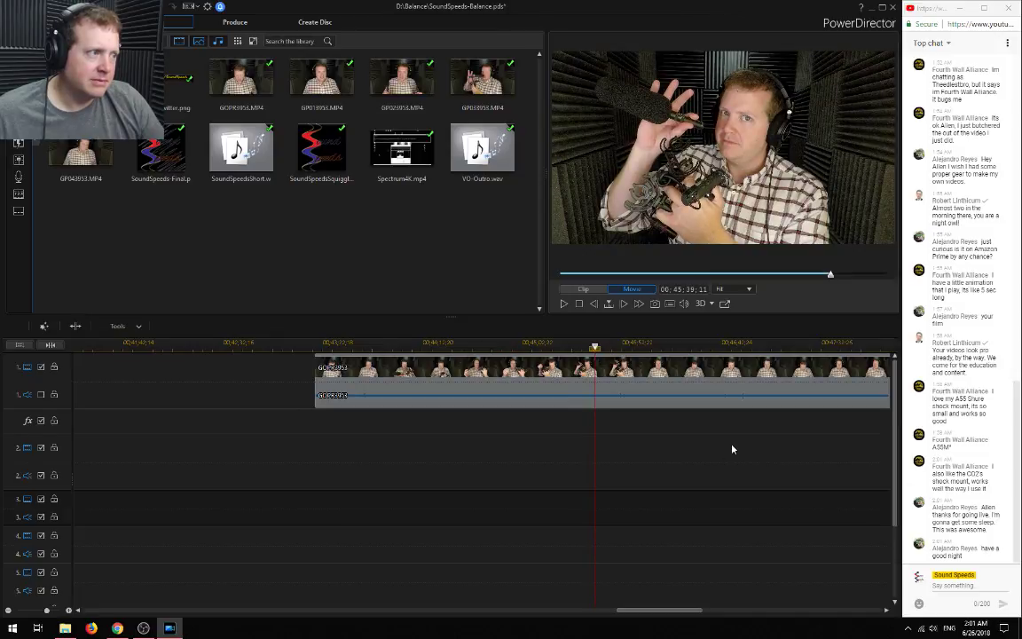
pyautogui.click(655, 304)
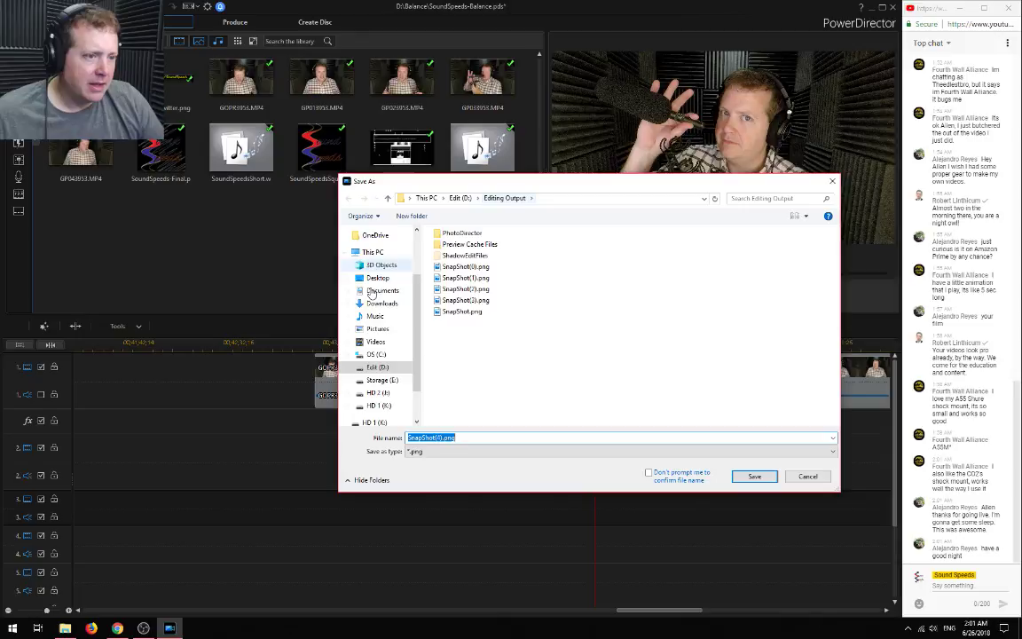
pyautogui.click(378, 367)
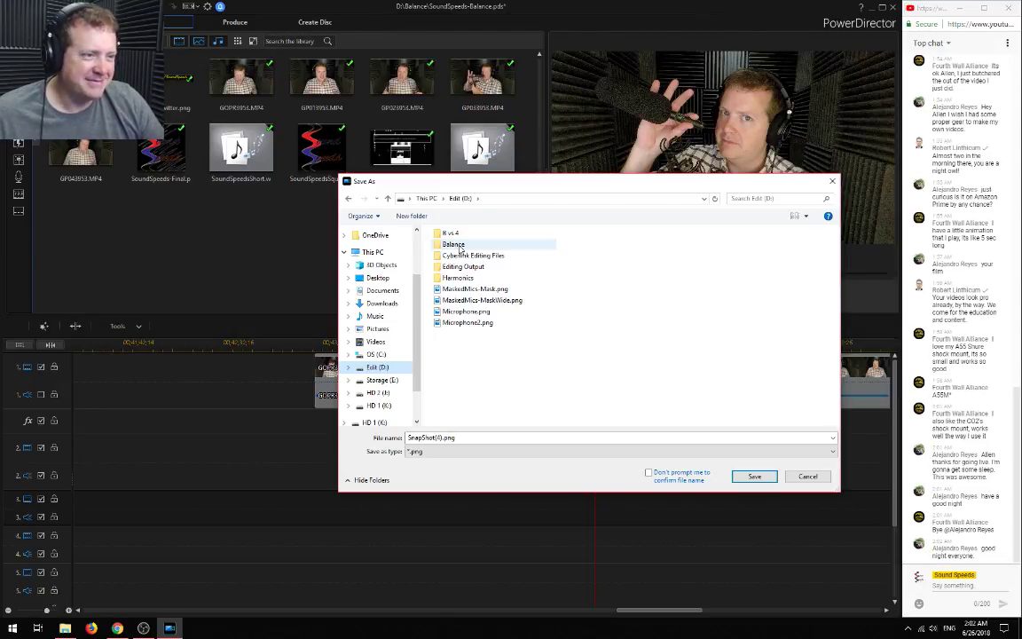
pyautogui.doubleClick(454, 245)
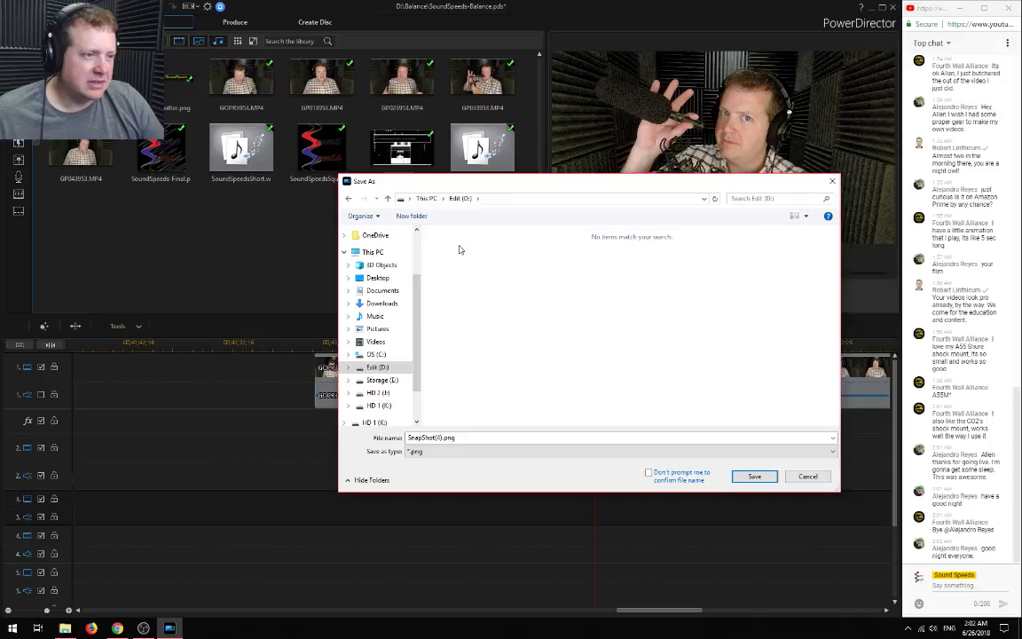
pyautogui.click(469, 438)
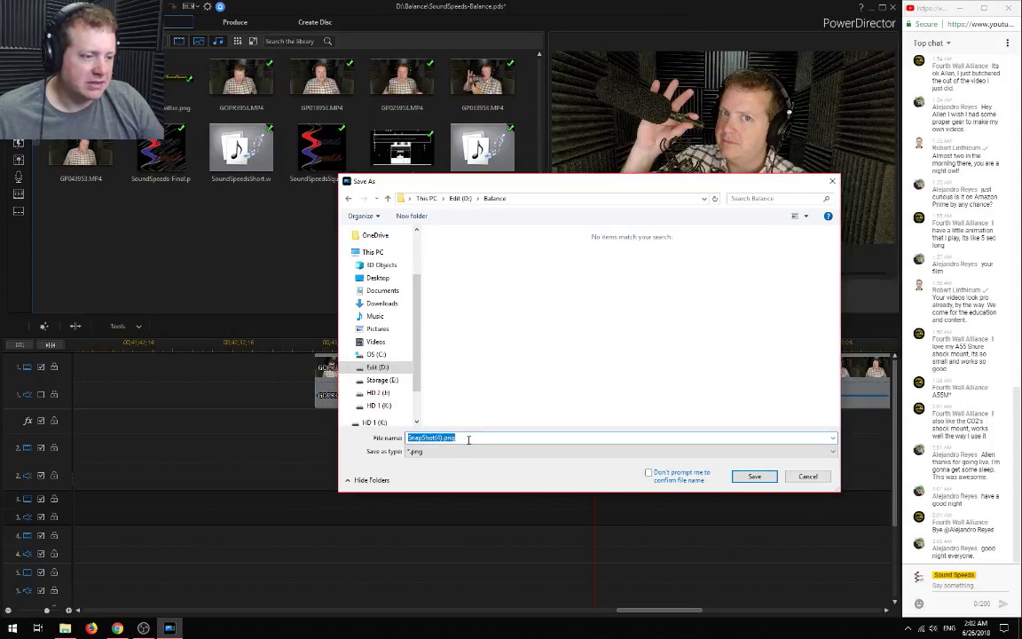
pyautogui.click(753, 477)
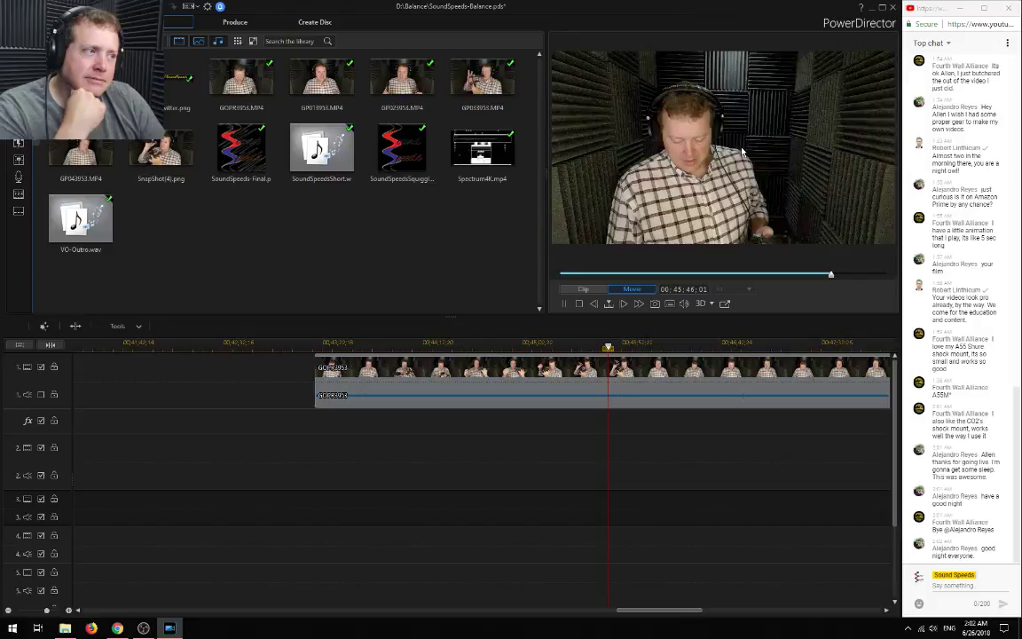
# Delete the GOPR3953 clip from the end of track 1 and set the preview quality to HD Preview Resolution
pyautogui.click(537, 377)
pyautogui.press('Delete')
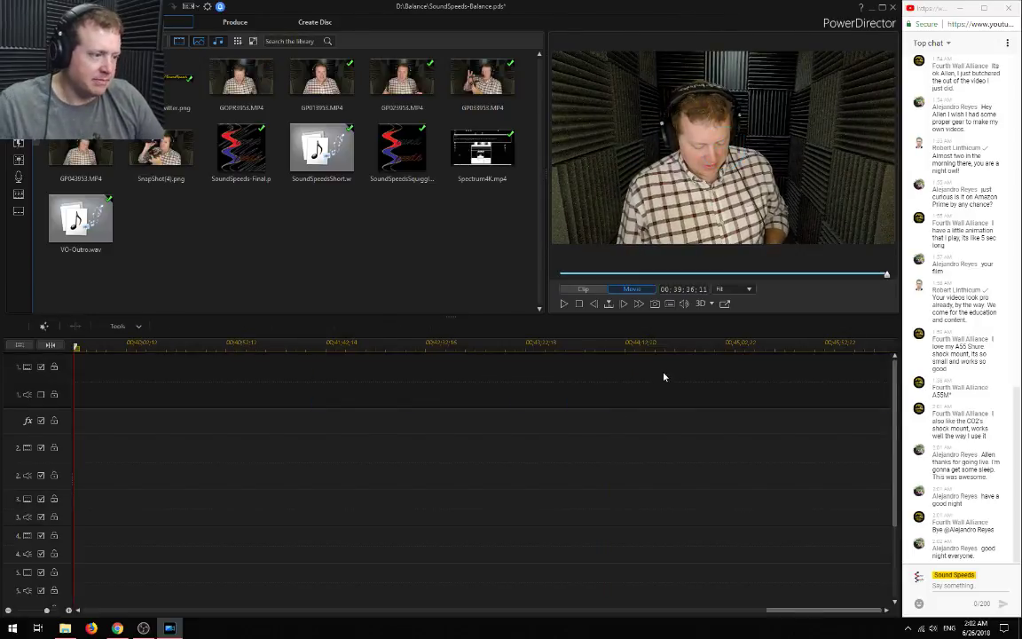
pyautogui.click(669, 303)
pyautogui.moveTo(675, 310)
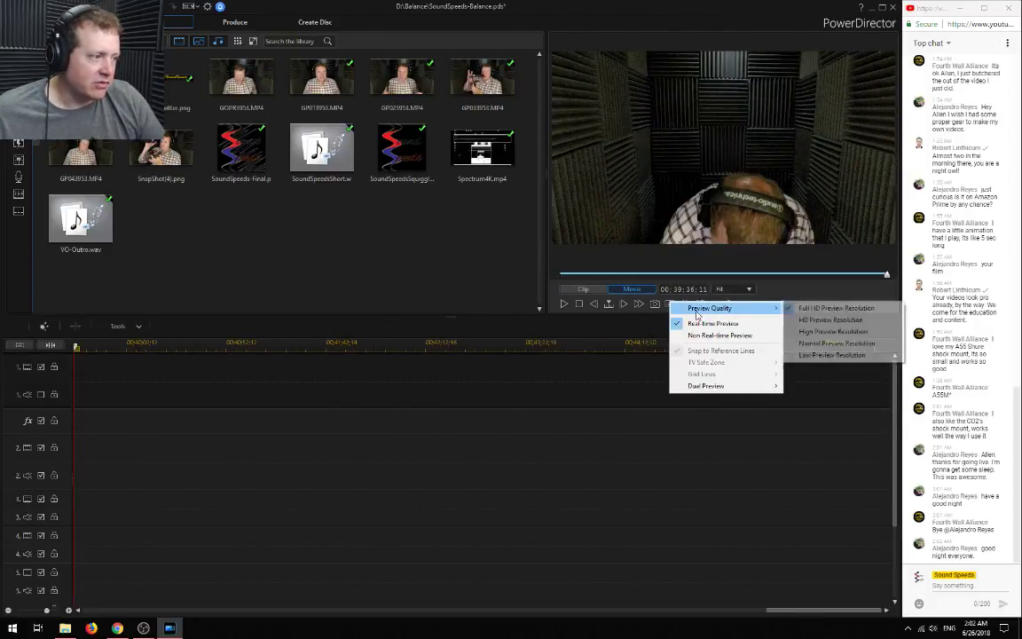
pyautogui.click(834, 319)
# Play the opening of the timeline up to the end of the first spoken passage and split the track 1 clip at 00;00;26;17
pyautogui.moveTo(799, 614); pyautogui.dragTo(106, 610)
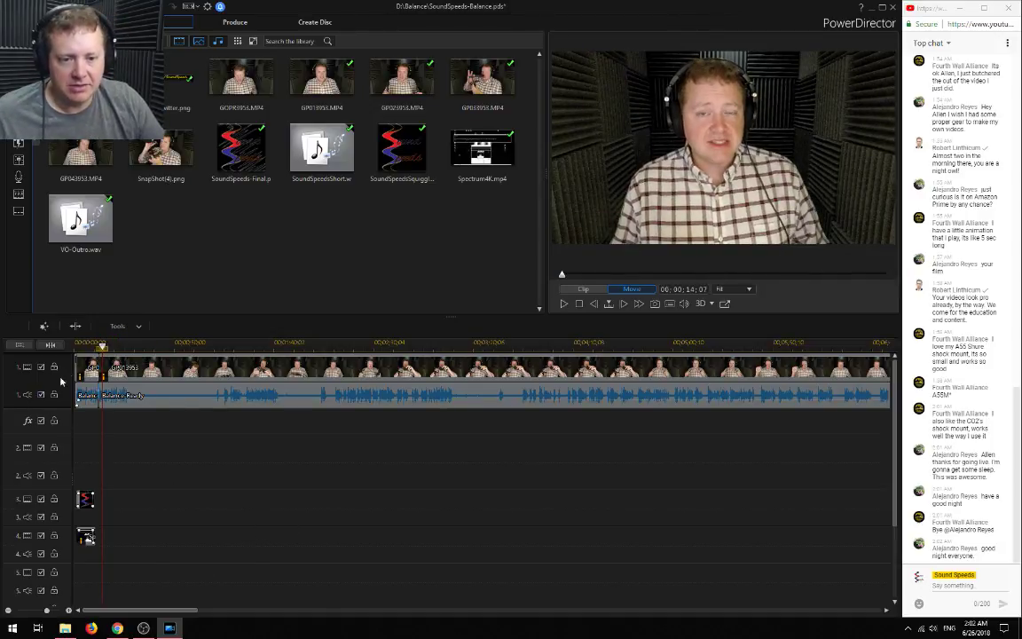
pyautogui.click(96, 347)
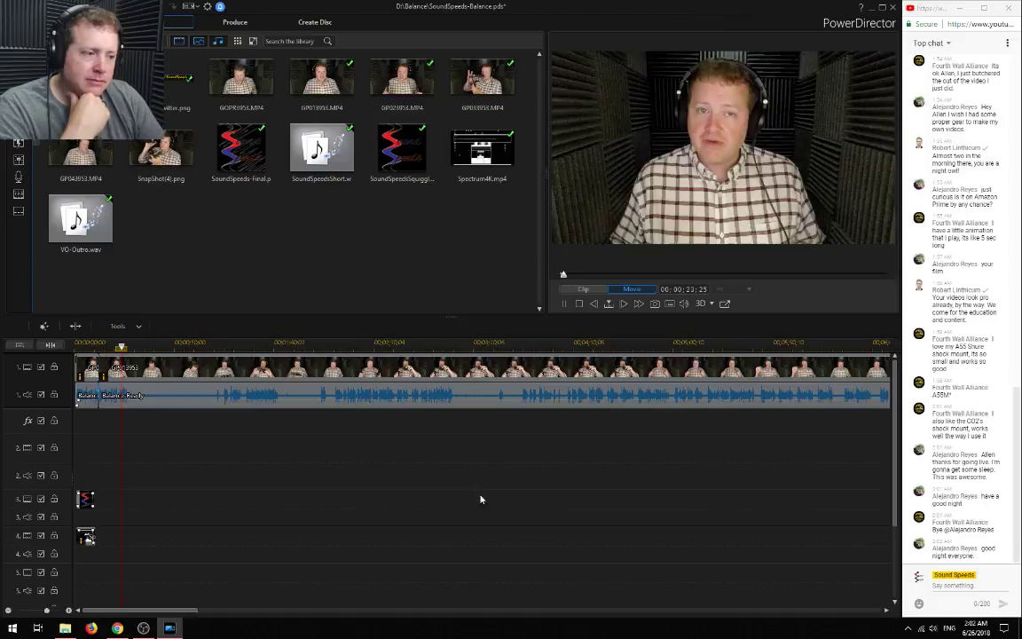
pyautogui.click(68, 611)
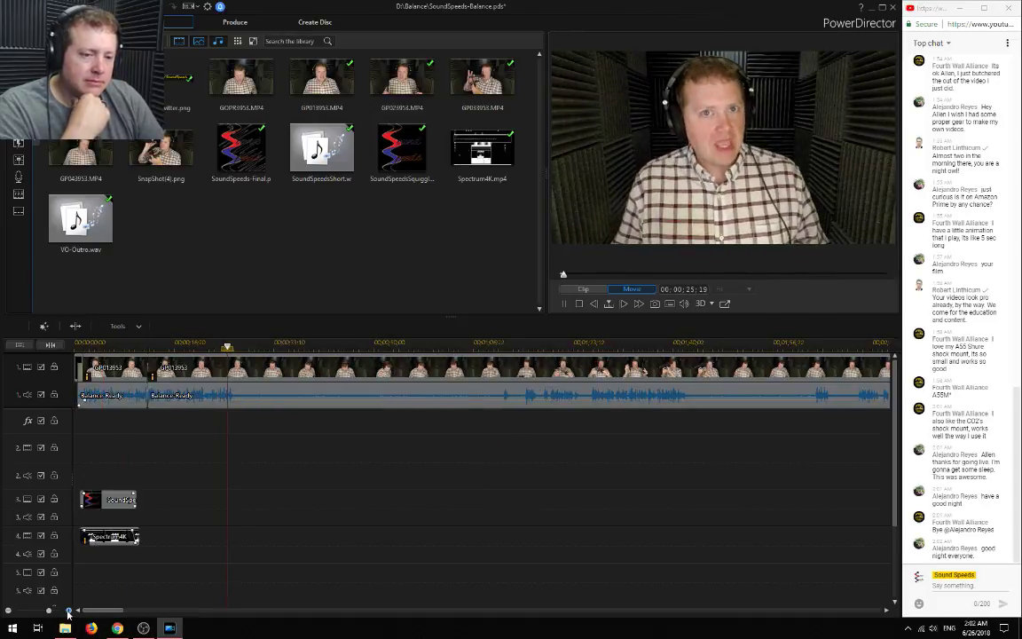
pyautogui.click(69, 611)
pyautogui.click(538, 345)
pyautogui.scroll(3, 556, 509)
pyautogui.press('space')
pyautogui.press('space')
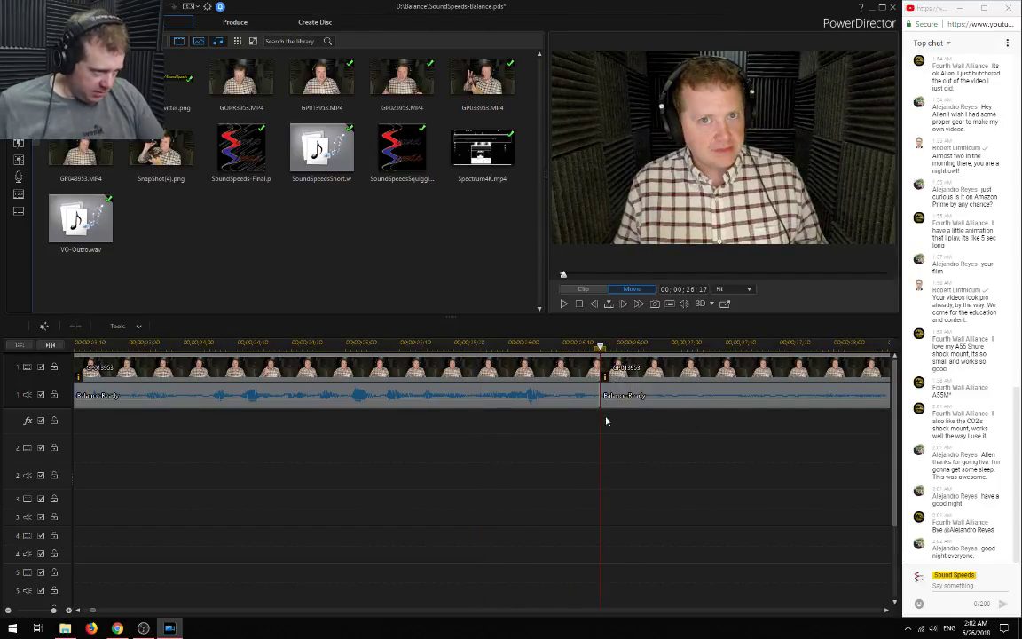
# Play the later takes to find where the wanted speech starts and split the track 1 clip at 00;01;26;18
pyautogui.scroll(-5, 542, 377)
pyautogui.scroll(2, 269, 398)
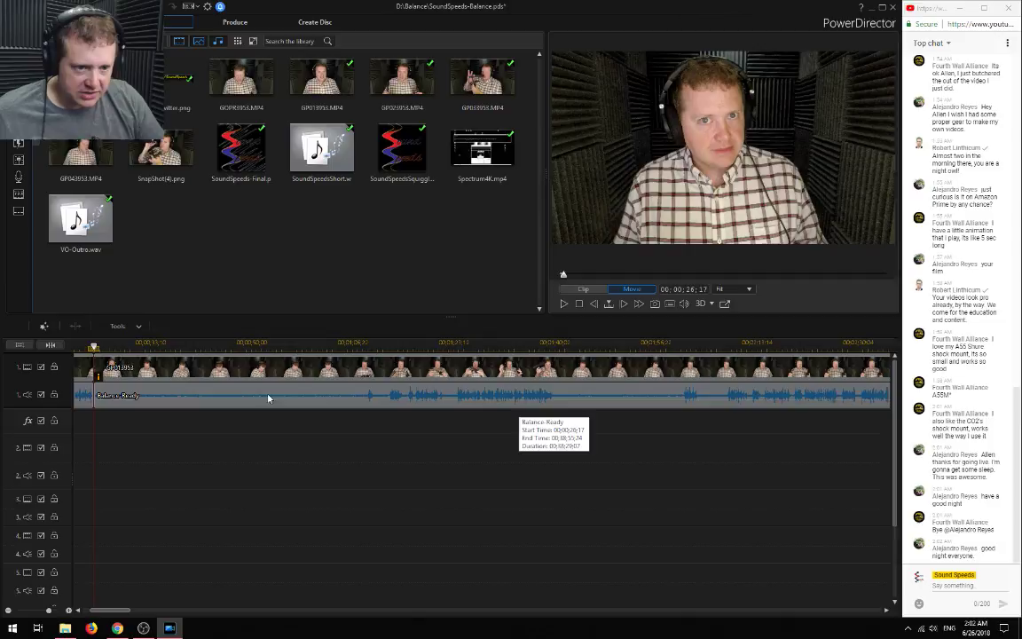
pyautogui.click(392, 346)
pyautogui.press('space')
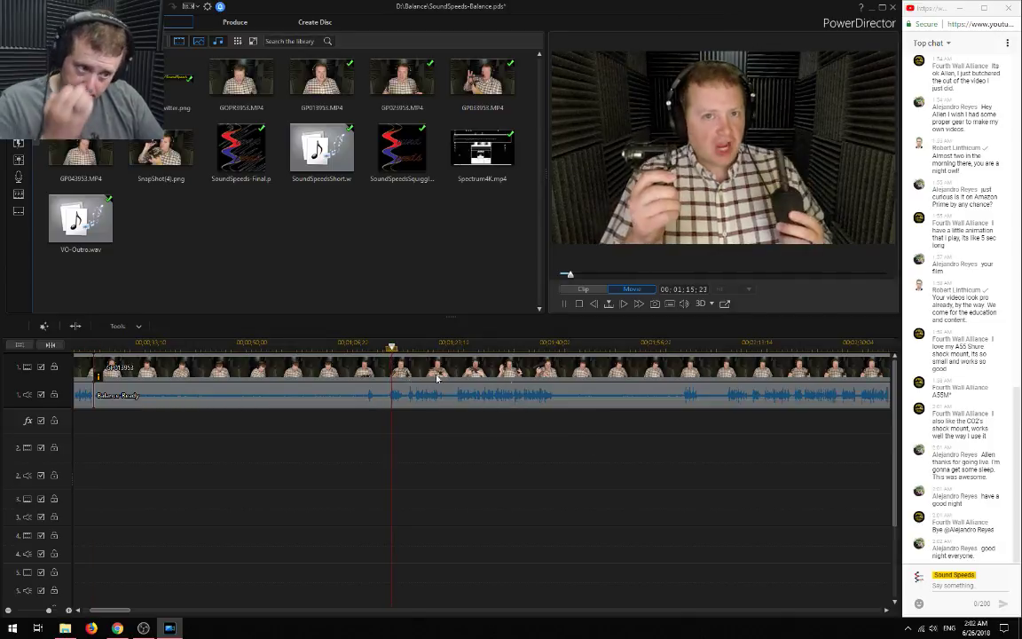
pyautogui.click(459, 348)
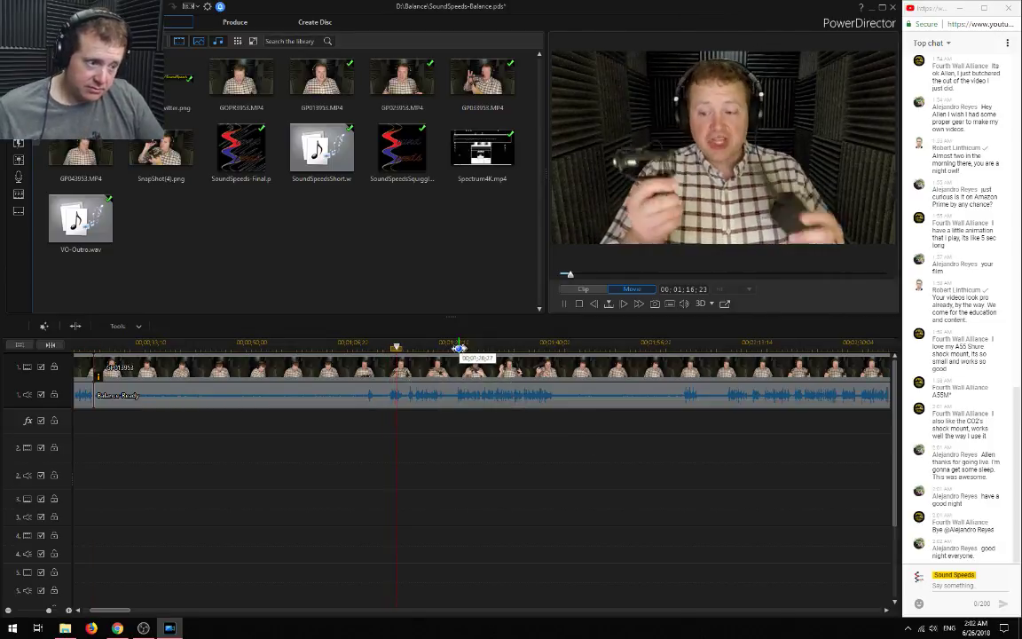
pyautogui.click(724, 348)
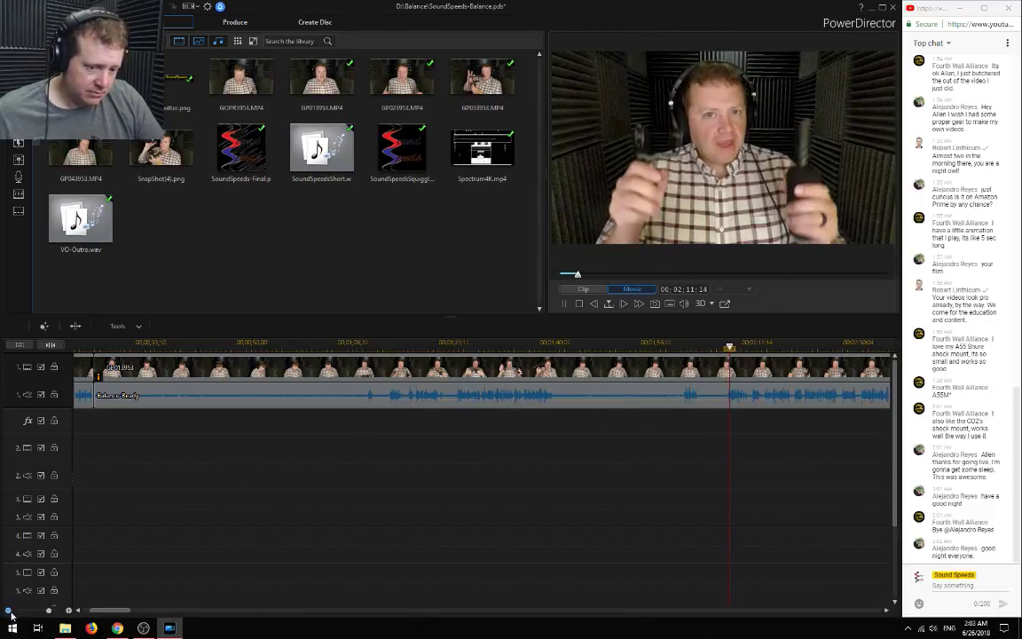
pyautogui.press('space')
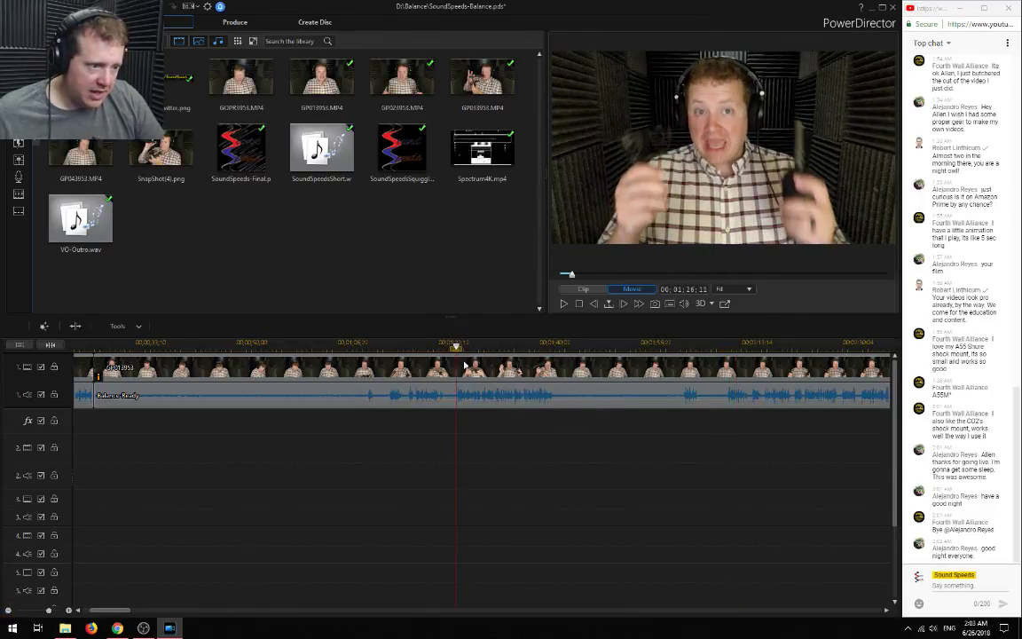
pyautogui.scroll(5, 459, 393)
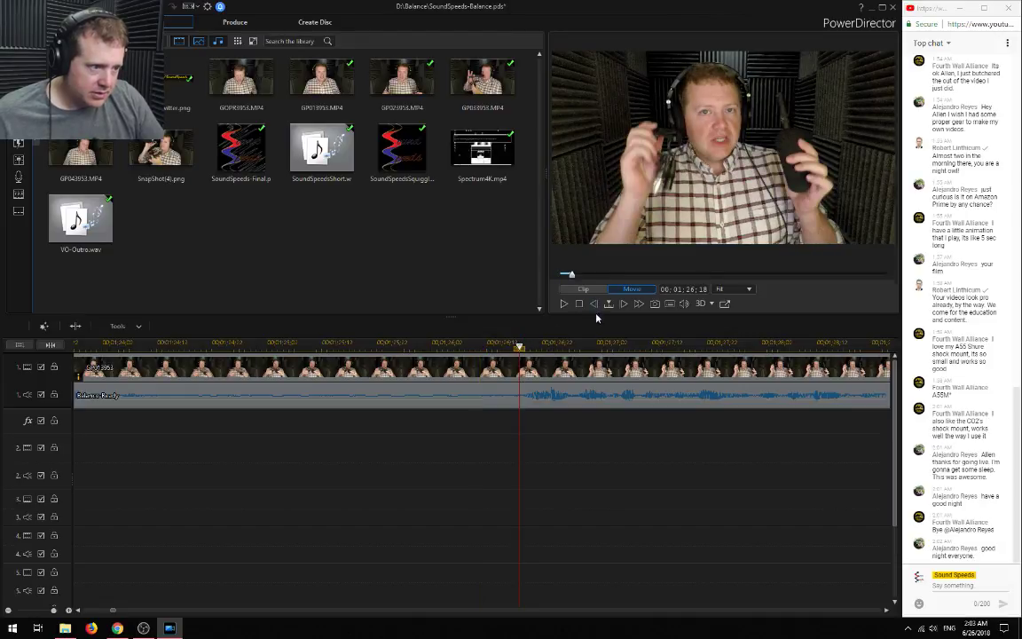
pyautogui.hotkey('ctrl', 't')
# Remove the unwanted section between the two splits on track 1 and close the gap it leaves
pyautogui.click(311, 404)
pyautogui.press('Delete')
pyautogui.press('Up')
pyautogui.press('Up')
pyautogui.press('Return')
# Play across the new joint near 00;00;26;17 to check how the two takes run together
pyautogui.moveTo(135, 609); pyautogui.dragTo(112, 610)
pyautogui.click(86, 343)
pyautogui.press('space')
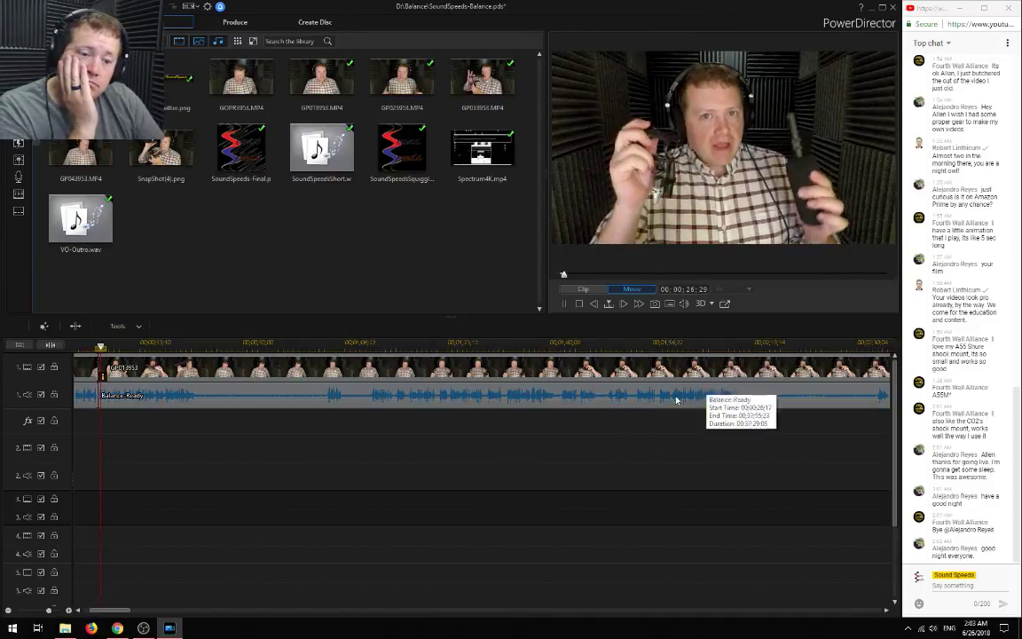
# Shift the second clip's audio one frame earlier over the first to create a short audio crossfade, and play the joint back
pyautogui.click(70, 610)
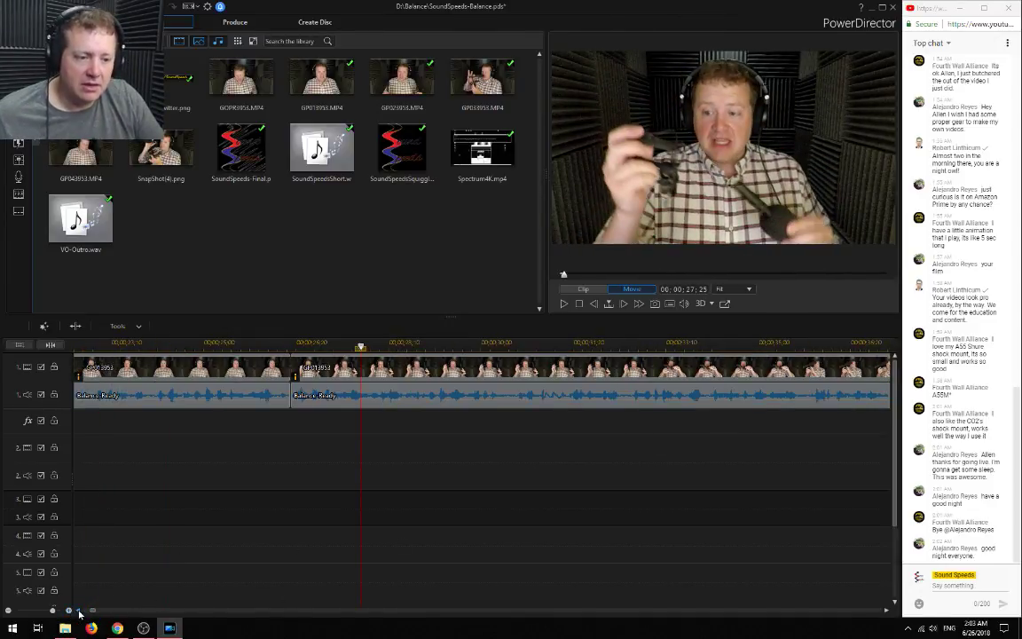
pyautogui.click(76, 611)
pyautogui.moveTo(299, 394)
pyautogui.mouseDown()
pyautogui.moveTo(266, 386)
pyautogui.moveTo(291, 392)
pyautogui.mouseUp()
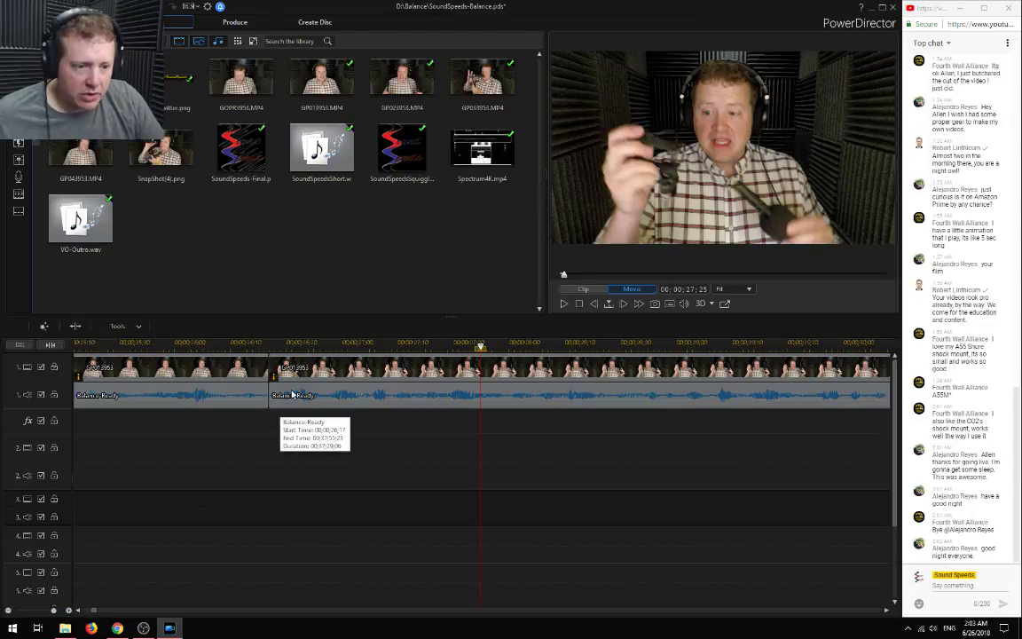
pyautogui.click(333, 440)
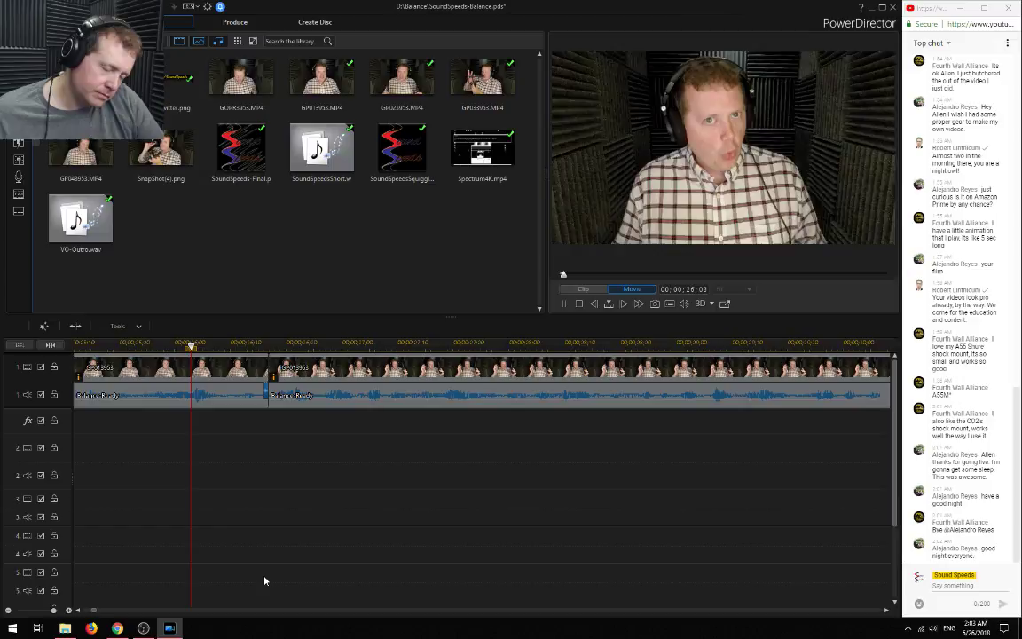
pyautogui.press('space')
# Adjust the video clip edges at the joint so the first clip's end and the second clip's start overlap by about six frames
pyautogui.click(305, 399)
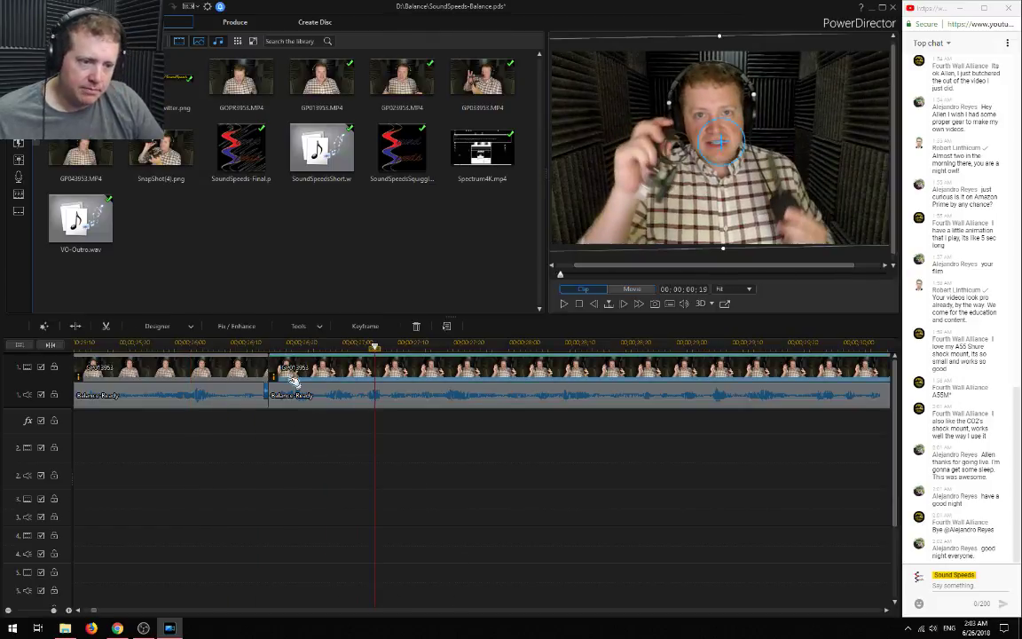
pyautogui.scroll(3, 312, 570)
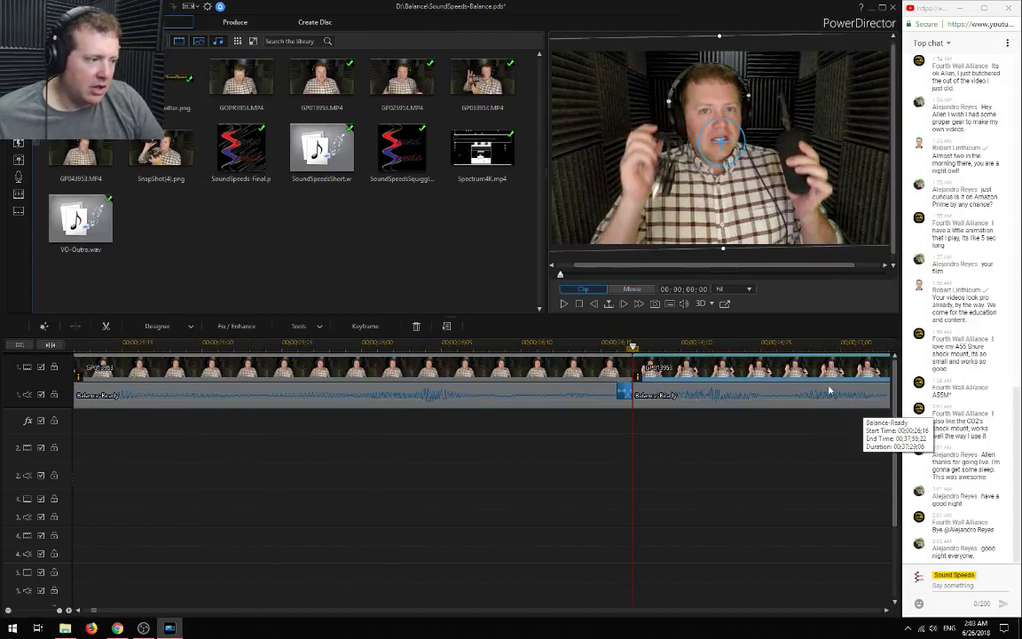
pyautogui.moveTo(676, 367); pyautogui.dragTo(714, 367)
pyautogui.click(629, 366)
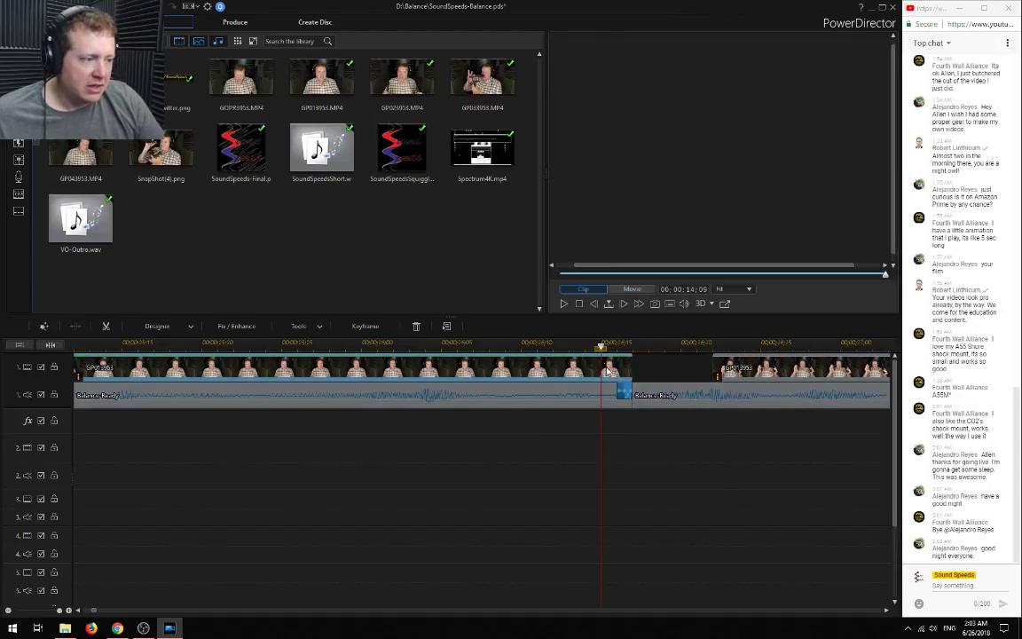
pyautogui.moveTo(632, 366); pyautogui.dragTo(677, 365)
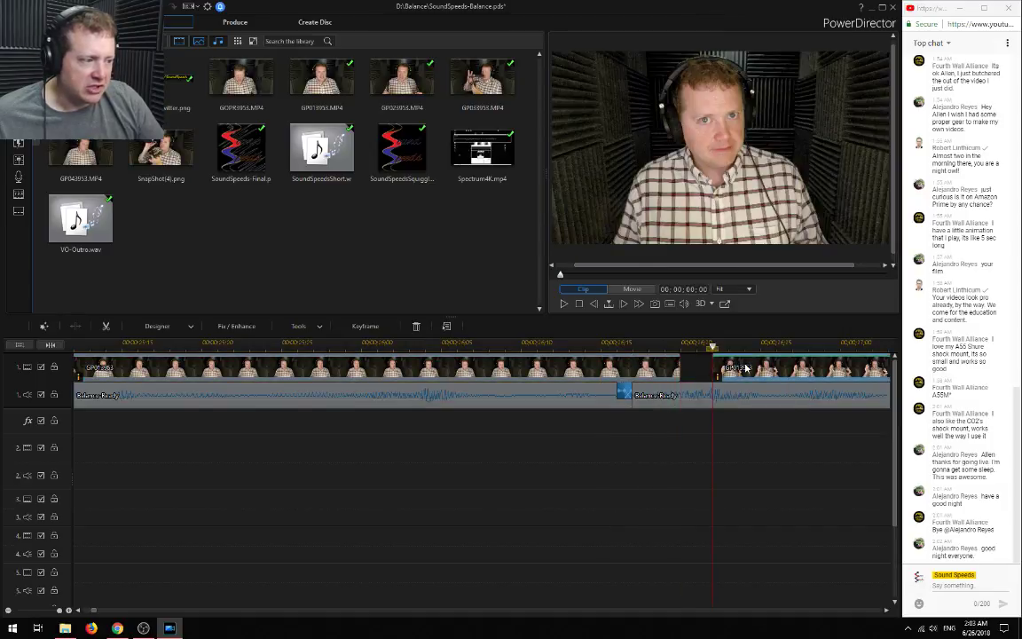
pyautogui.rightClick(678, 364)
pyautogui.click(710, 412)
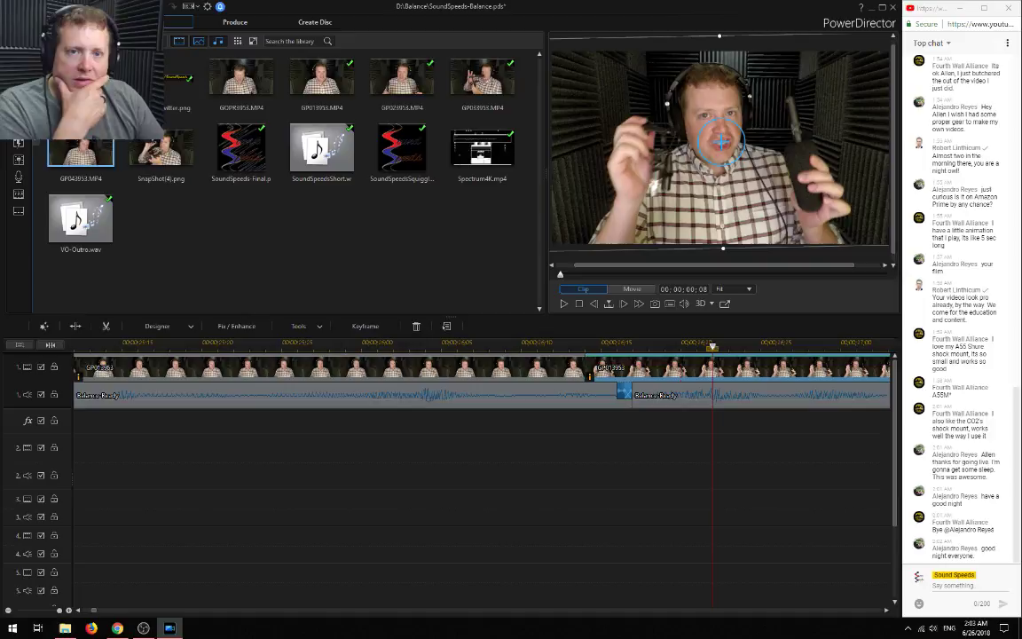
# Apply the Vitascene Transition to the video overlap at the joint and play it back
pyautogui.click(23, 154)
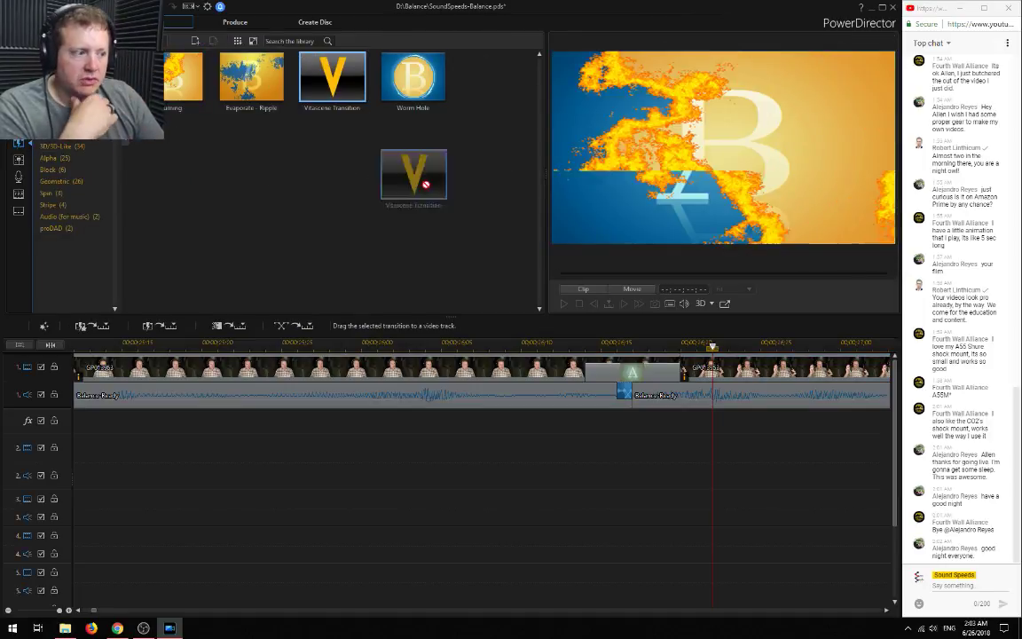
pyautogui.moveTo(606, 365); pyautogui.dragTo(620, 366)
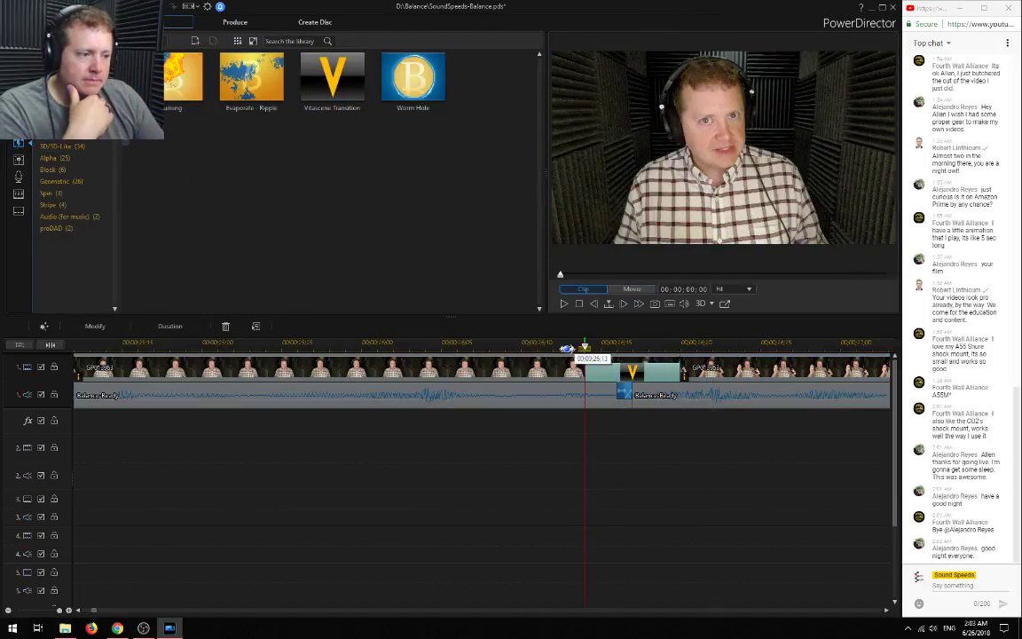
pyautogui.click(499, 447)
pyautogui.press('space')
pyautogui.press('space')
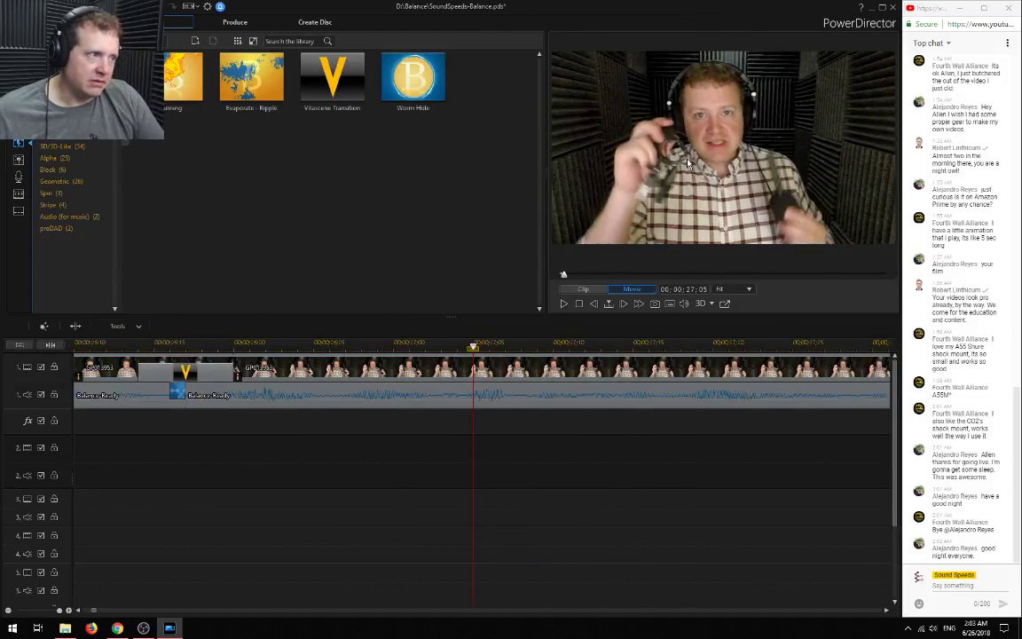
# Play on from the transition to the end of the next spoken passage and place the playhead at 00;00;42;09
pyautogui.press('space')
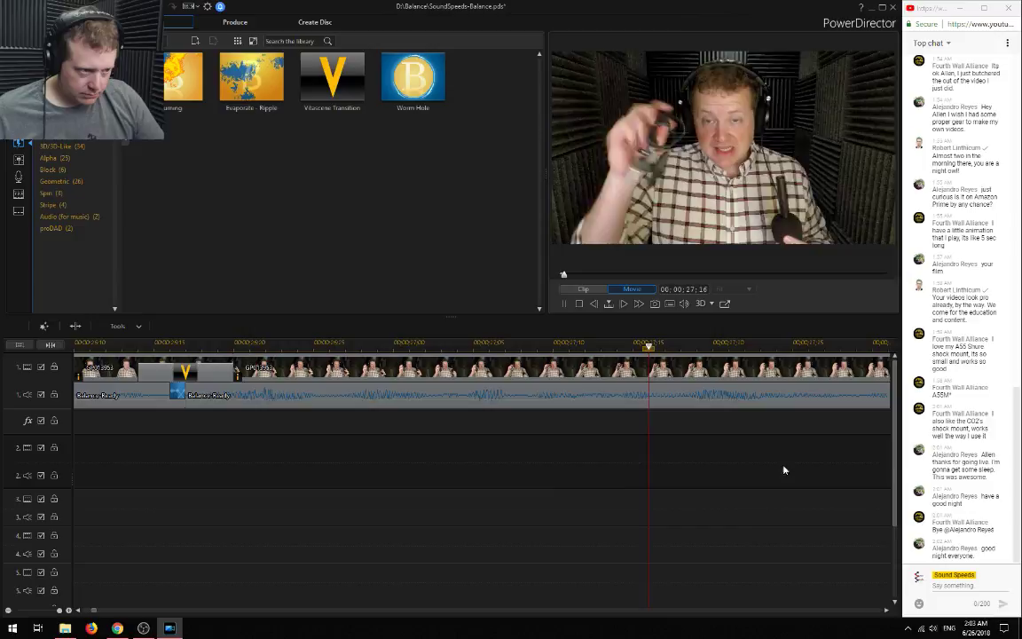
pyautogui.click(9, 610)
pyautogui.click(8, 611)
pyautogui.click(9, 610)
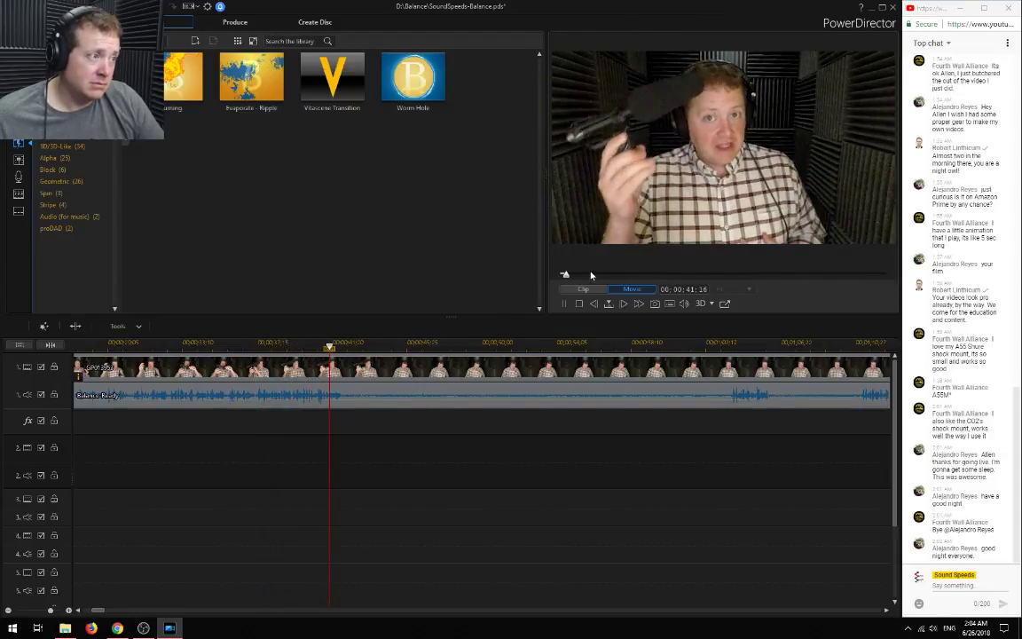
pyautogui.press('space')
pyautogui.scroll(5, 298, 500)
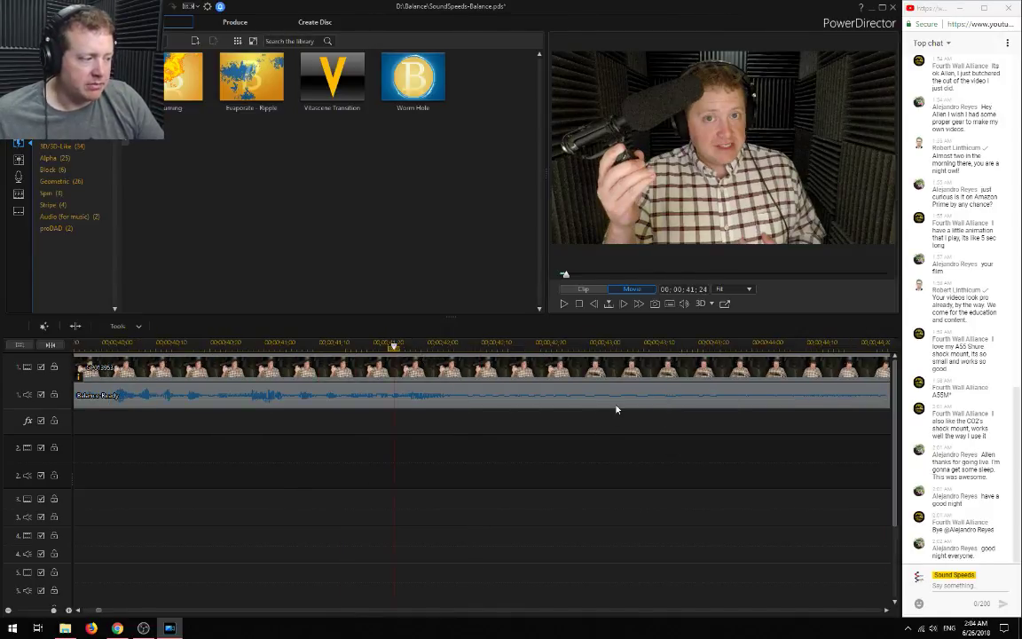
pyautogui.click(497, 342)
pyautogui.click(351, 345)
pyautogui.press('space')
pyautogui.press('space')
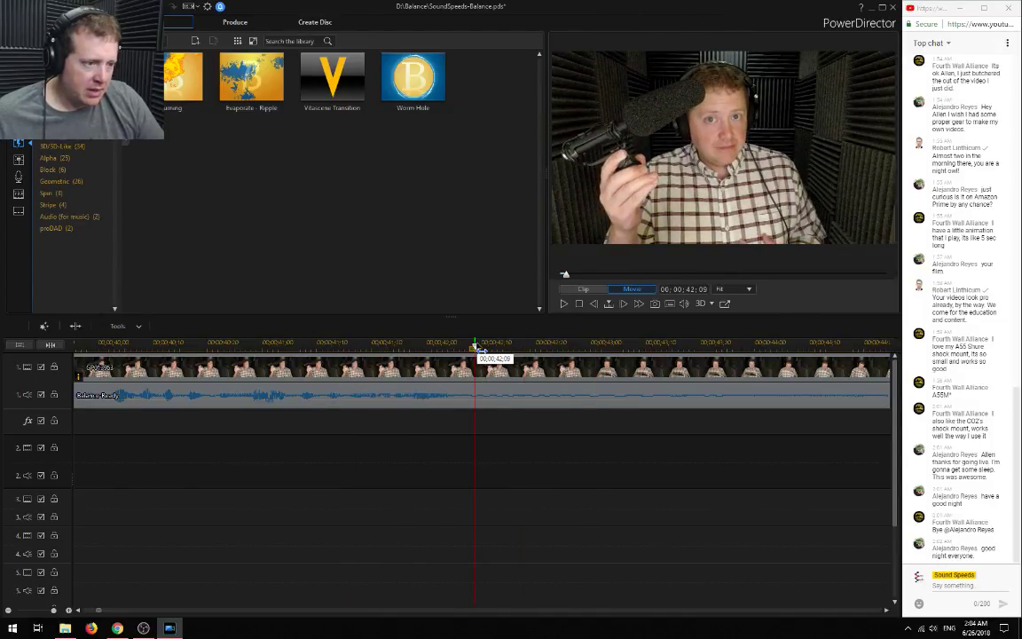
pyautogui.click(476, 344)
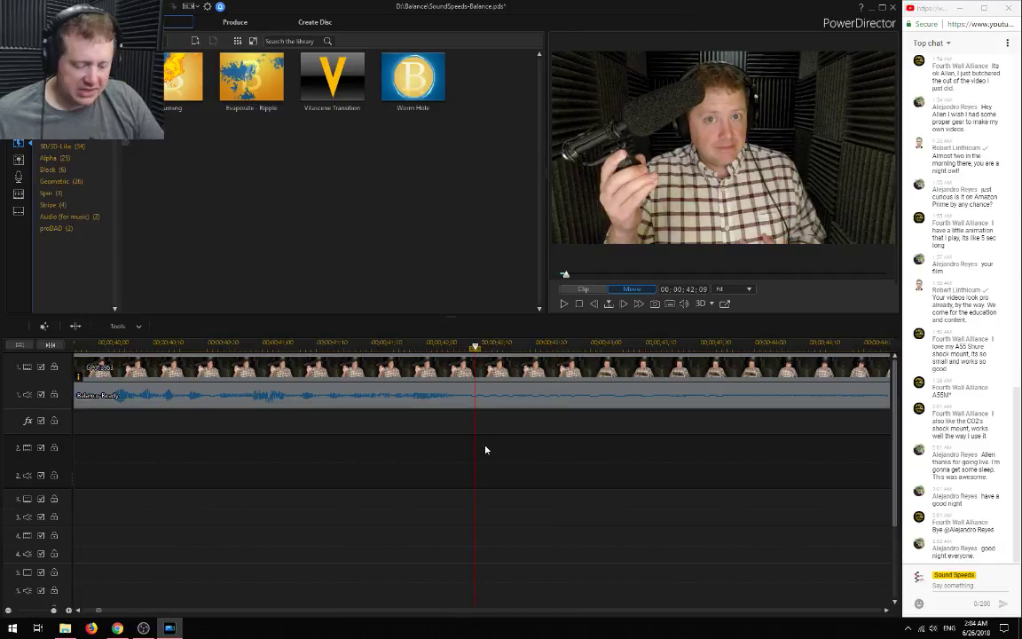
# Split the clip at 00;00;42;09 and place the playhead at 00;01;03;24, where speech resumes after the pause
pyautogui.scroll(-2, 484, 449)
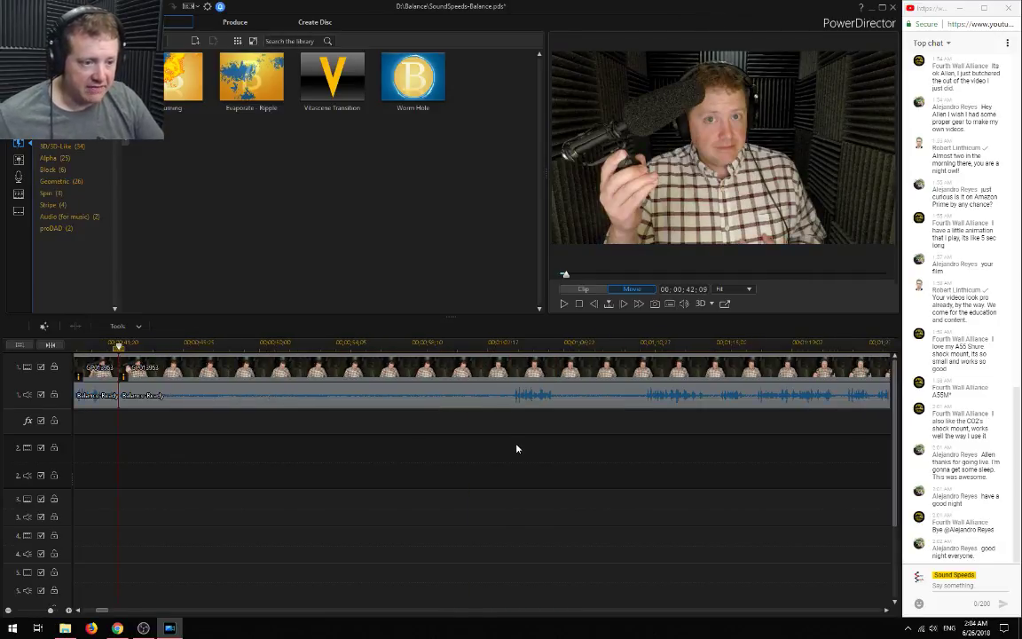
pyautogui.scroll(-2, 518, 434)
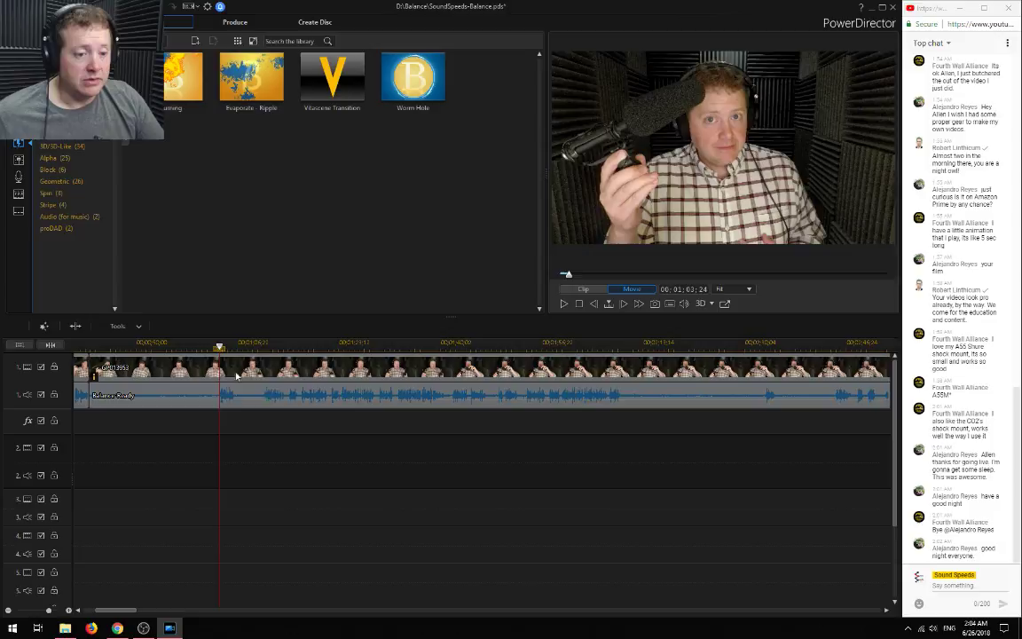
pyautogui.scroll(3, 428, 440)
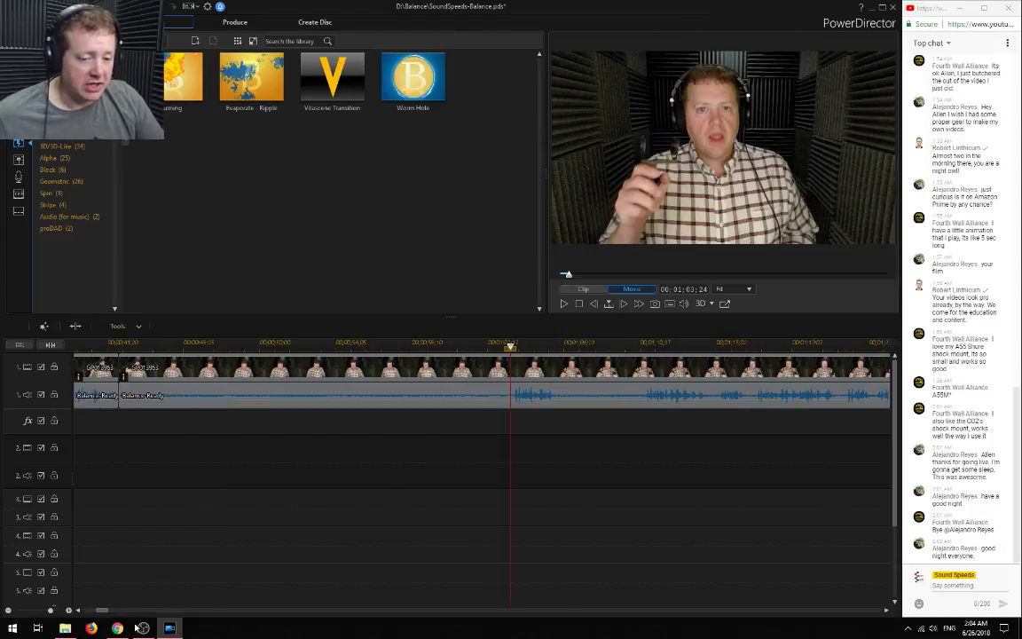
pyautogui.moveTo(104, 614); pyautogui.dragTo(111, 614)
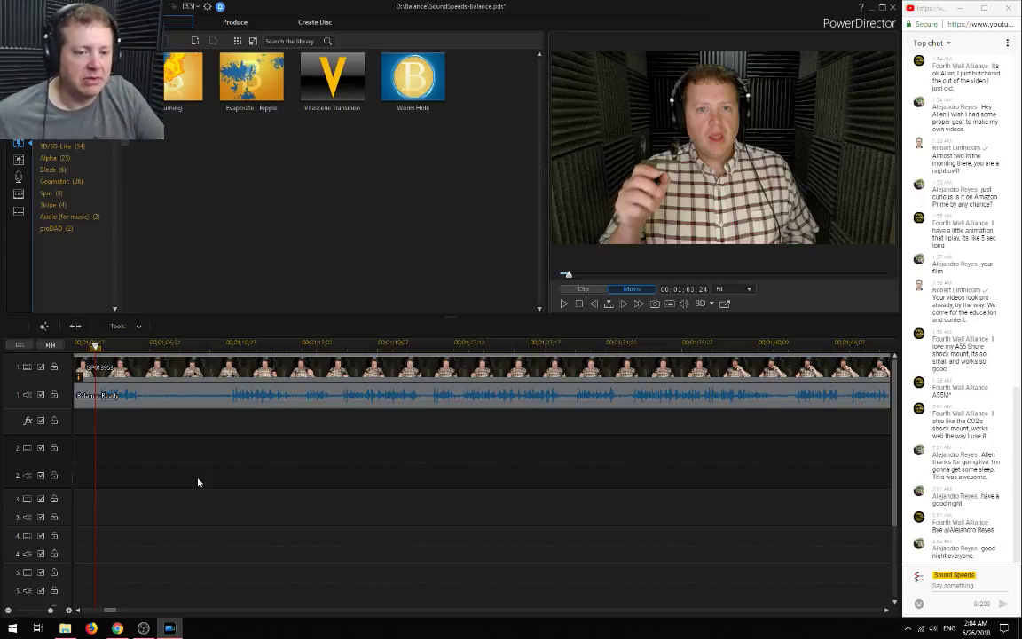
# Play samples of the following takes and place the playhead at 00;02;00;07, just before the take worth keeping
pyautogui.press('space')
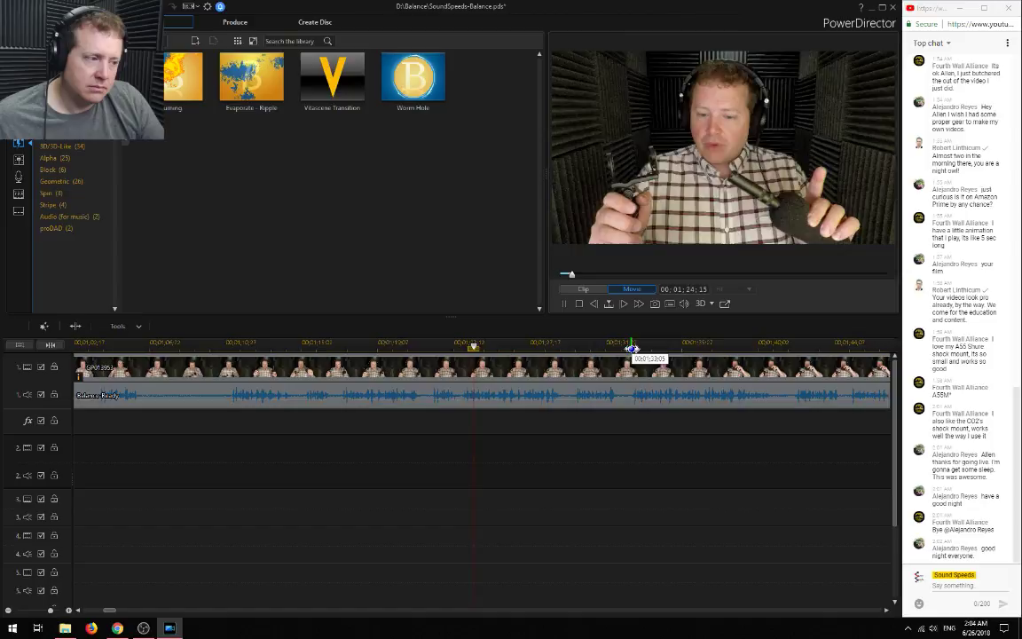
pyautogui.moveTo(111, 612); pyautogui.dragTo(118, 612)
pyautogui.click(450, 351)
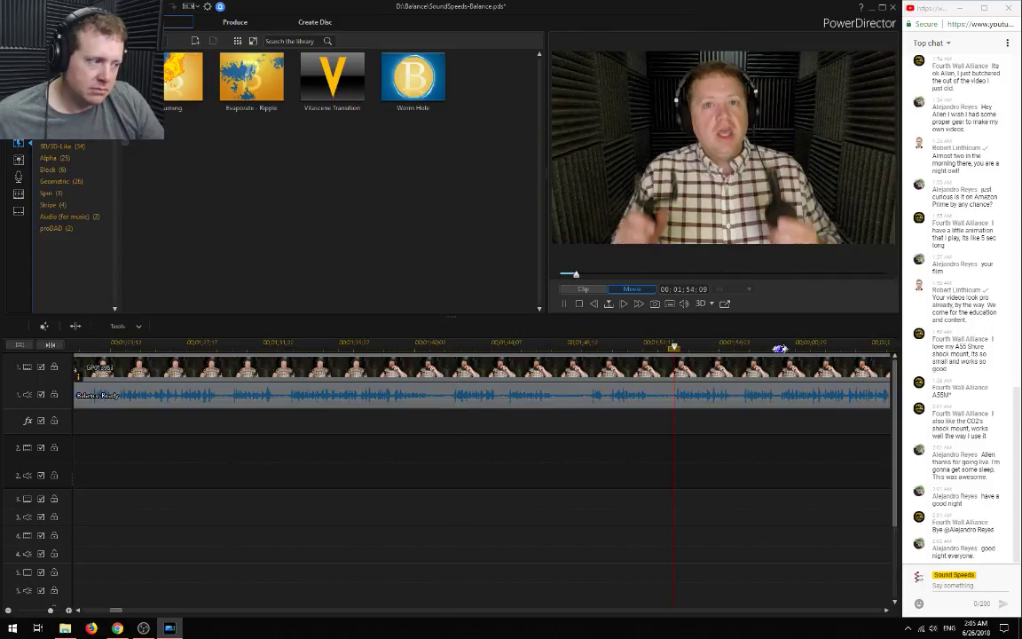
pyautogui.moveTo(119, 610); pyautogui.dragTo(132, 610)
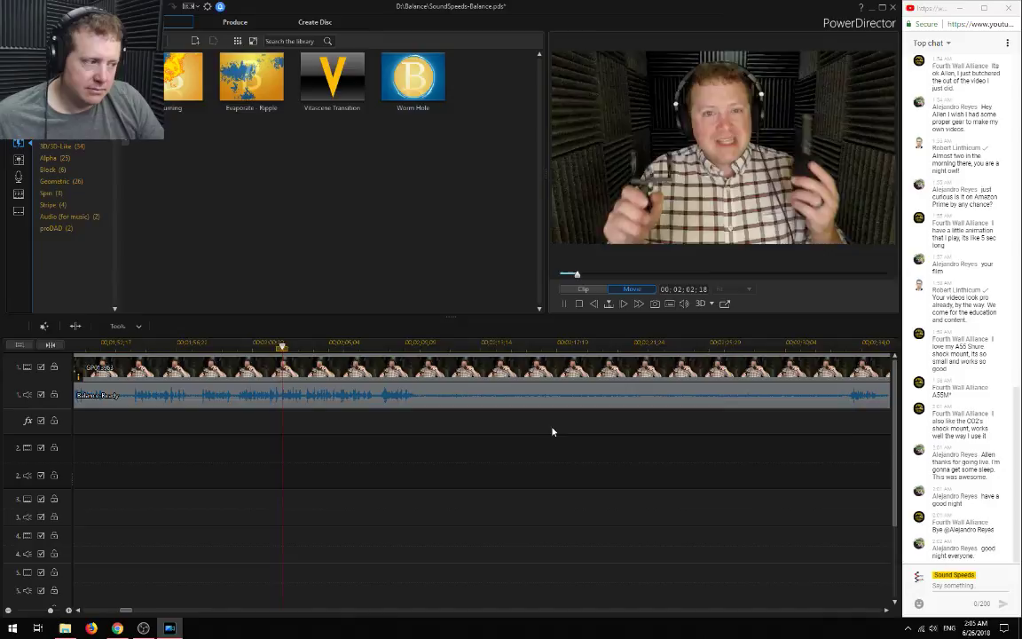
pyautogui.click(69, 611)
pyautogui.press('space')
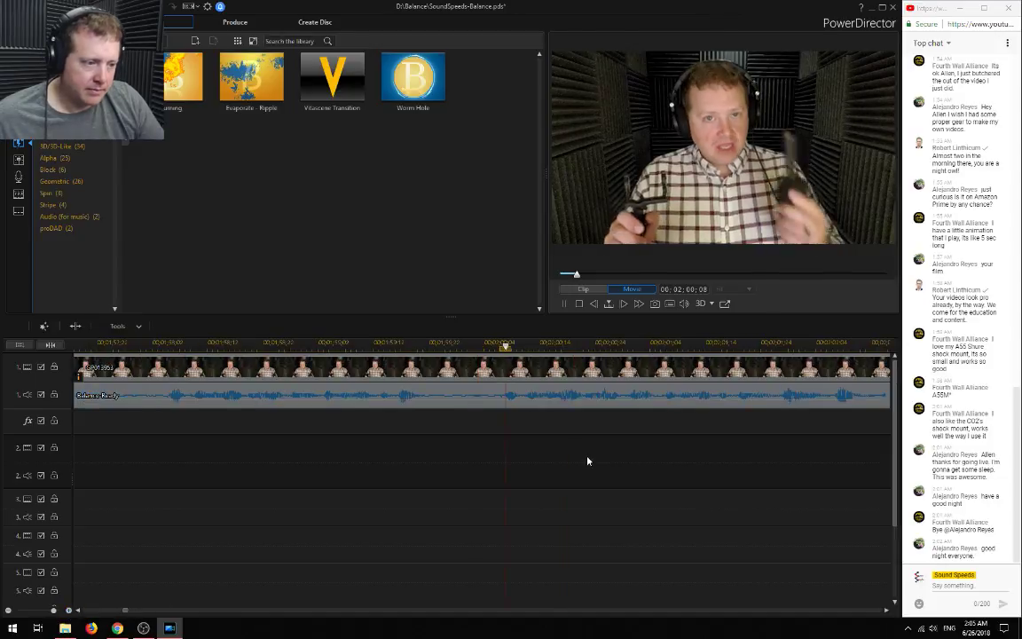
pyautogui.press('space')
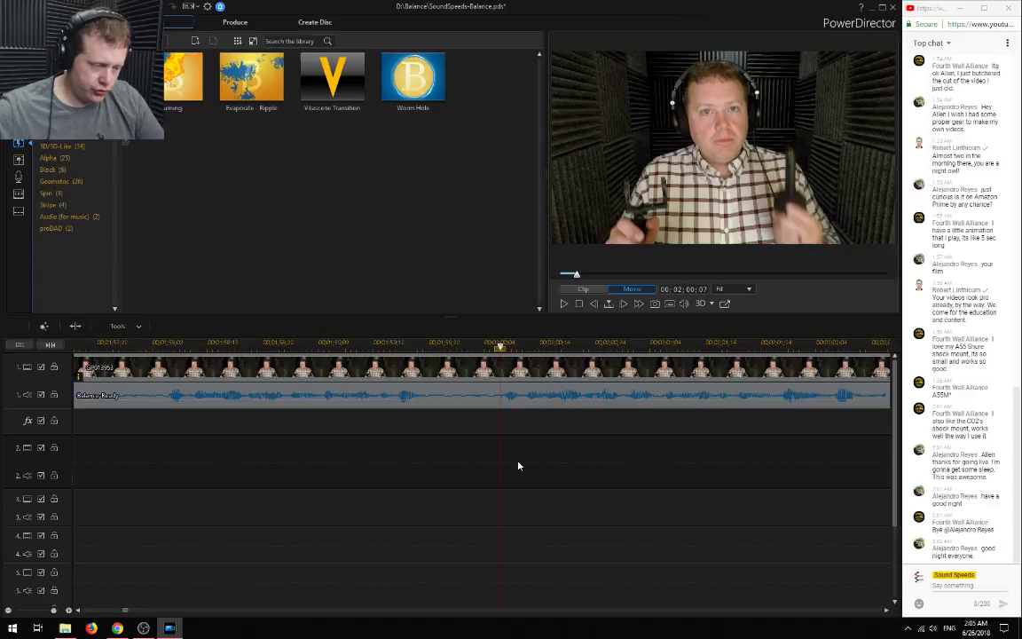
# Split the clip at 00;02;00;07 and remove the unwanted section from 00;00;42;09 up to it, filling the gap
pyautogui.hotkey('ctrl', 't')
pyautogui.click(290, 390)
pyautogui.press('Delete')
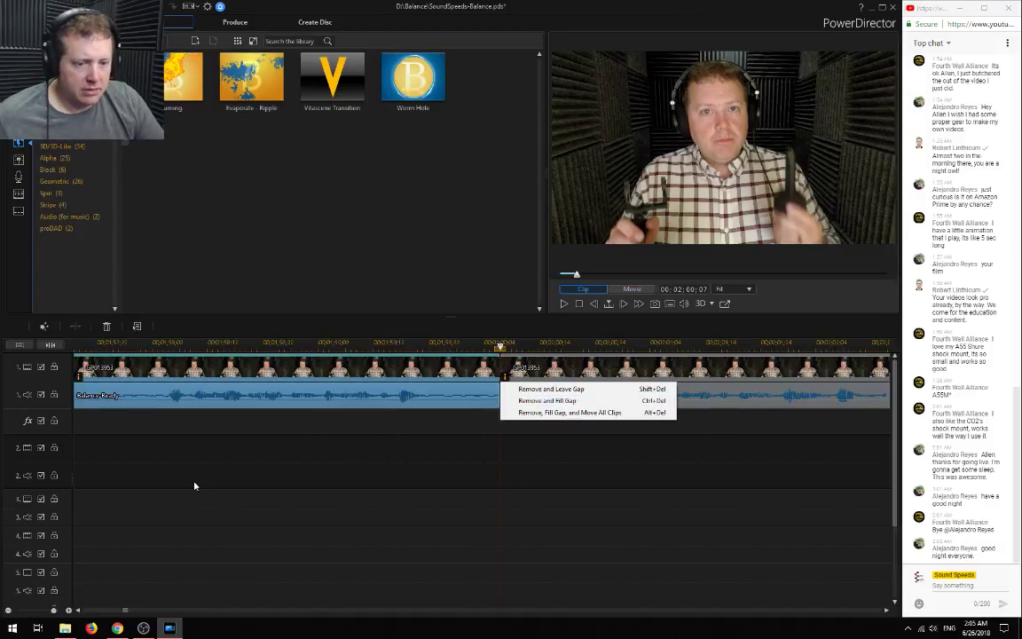
pyautogui.press('Return')
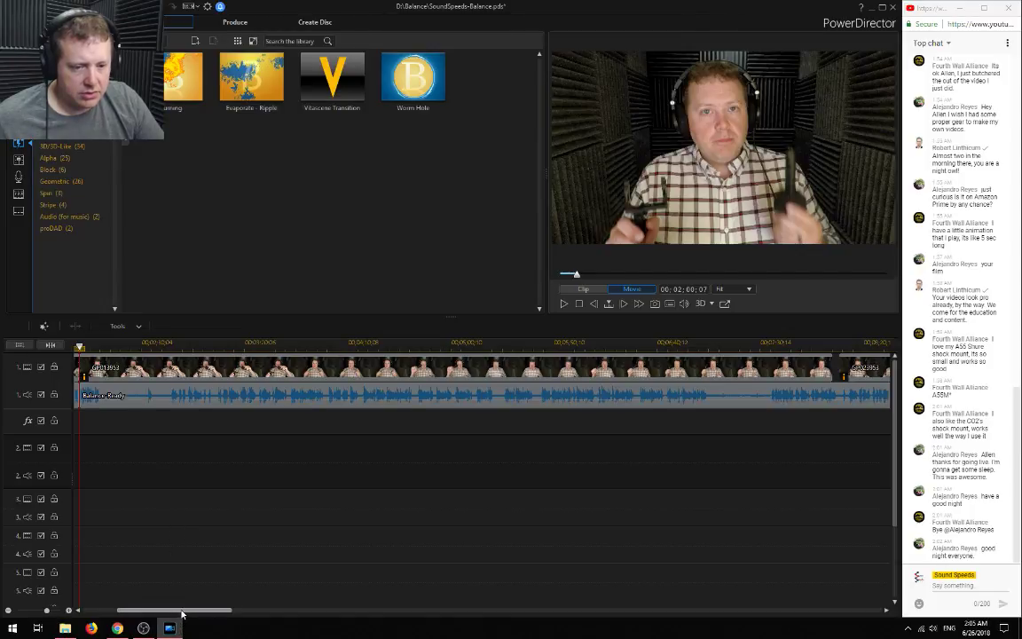
pyautogui.hotkey('ctrl', 'z')
pyautogui.moveTo(296, 452); pyautogui.dragTo(270, 371)
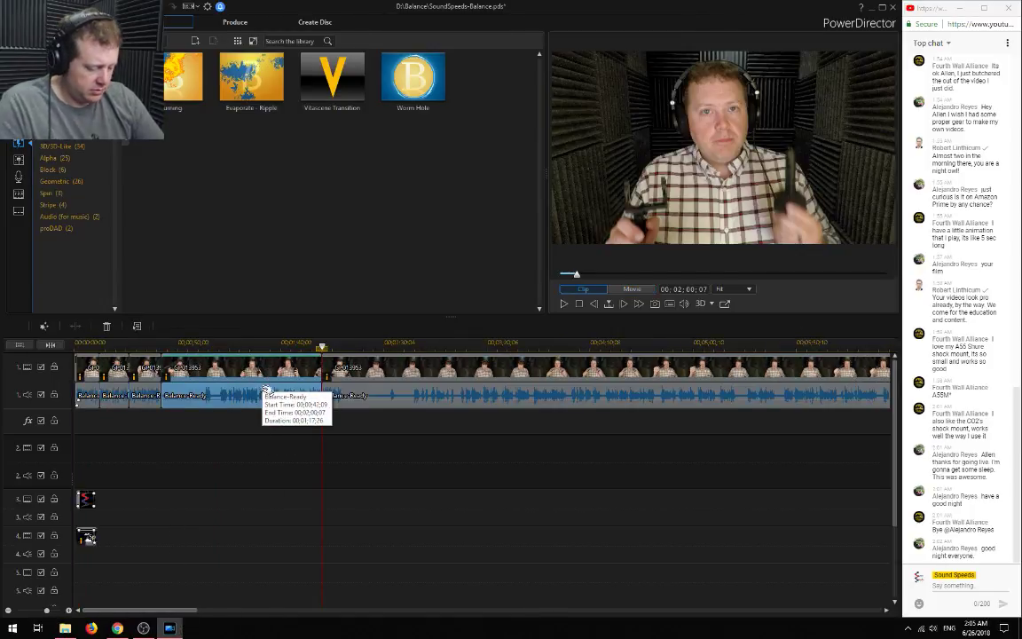
pyautogui.press('Delete')
pyautogui.click(371, 393)
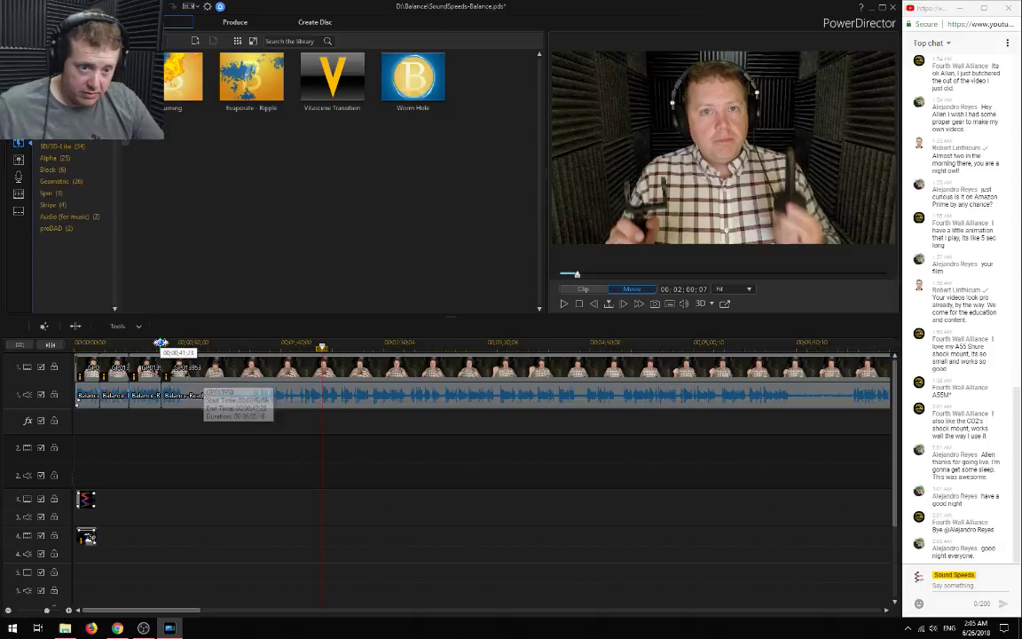
# Play back the new joint at 00;00;42;09 to check the cut
pyautogui.click(160, 344)
pyautogui.press('space')
pyautogui.moveTo(47, 609); pyautogui.dragTo(70, 611)
pyautogui.click(387, 396)
pyautogui.moveTo(203, 368)
pyautogui.mouseDown()
pyautogui.moveTo(244, 366)
pyautogui.moveTo(203, 366)
pyautogui.mouseUp()
pyautogui.click(88, 342)
pyautogui.press('space')
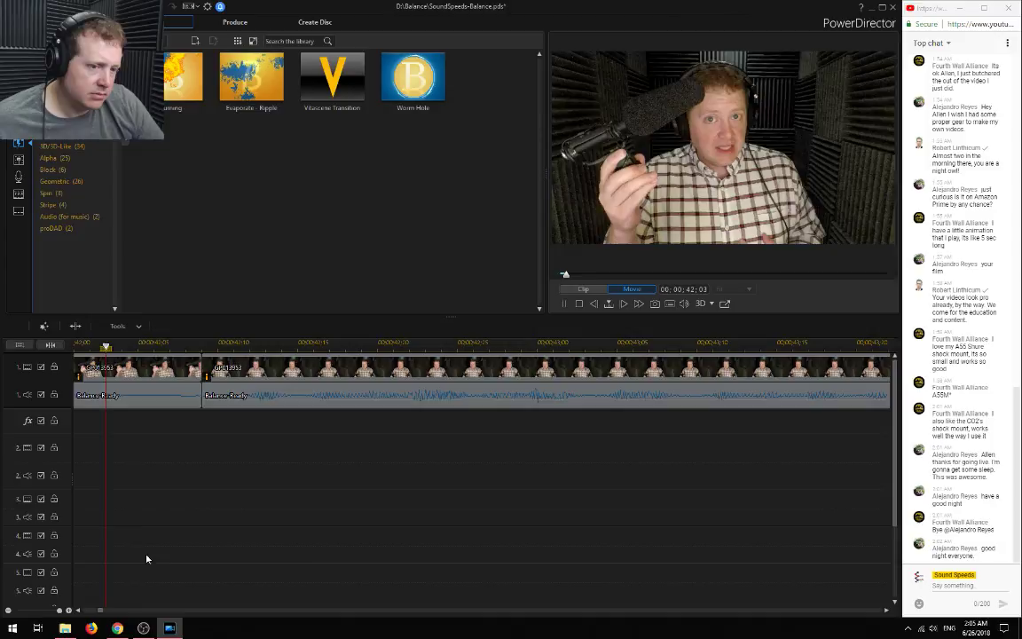
# Shift the second clip's audio one frame over the first for a short crossfade and trim its video start by about three frames
pyautogui.click(252, 398)
pyautogui.rightClick(252, 398)
pyautogui.click(296, 447)
pyautogui.moveTo(217, 369); pyautogui.dragTo(261, 369)
# Extend the first video clip's end and the second's start across the joint, overlapping them by about six frames as a crossfade
pyautogui.click(169, 368)
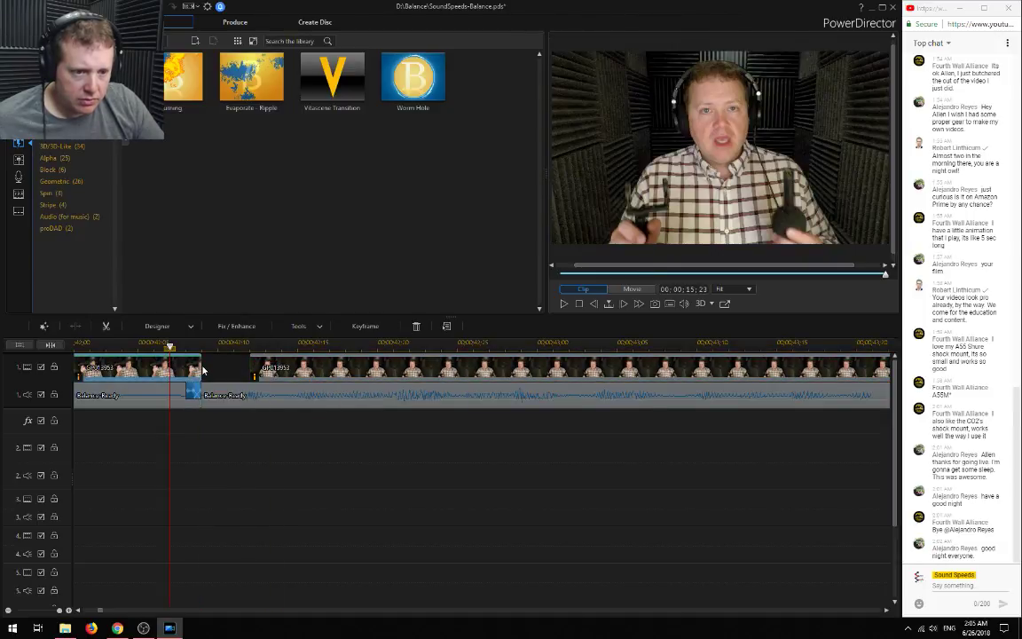
pyautogui.click(235, 367)
pyautogui.moveTo(246, 366); pyautogui.dragTo(244, 373)
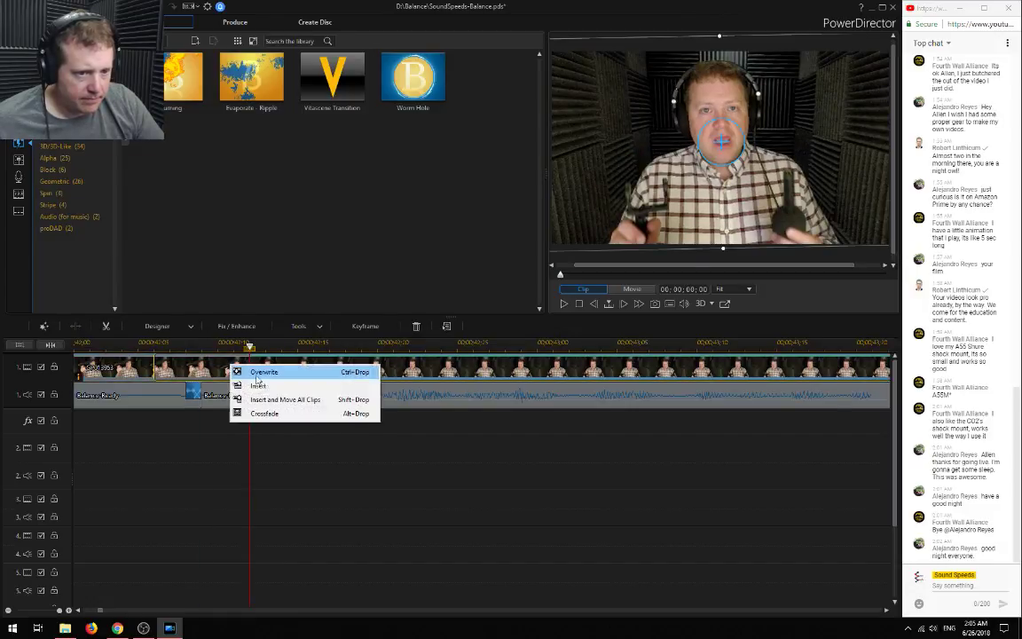
pyautogui.click(244, 373)
pyautogui.moveTo(346, 373); pyautogui.dragTo(284, 377)
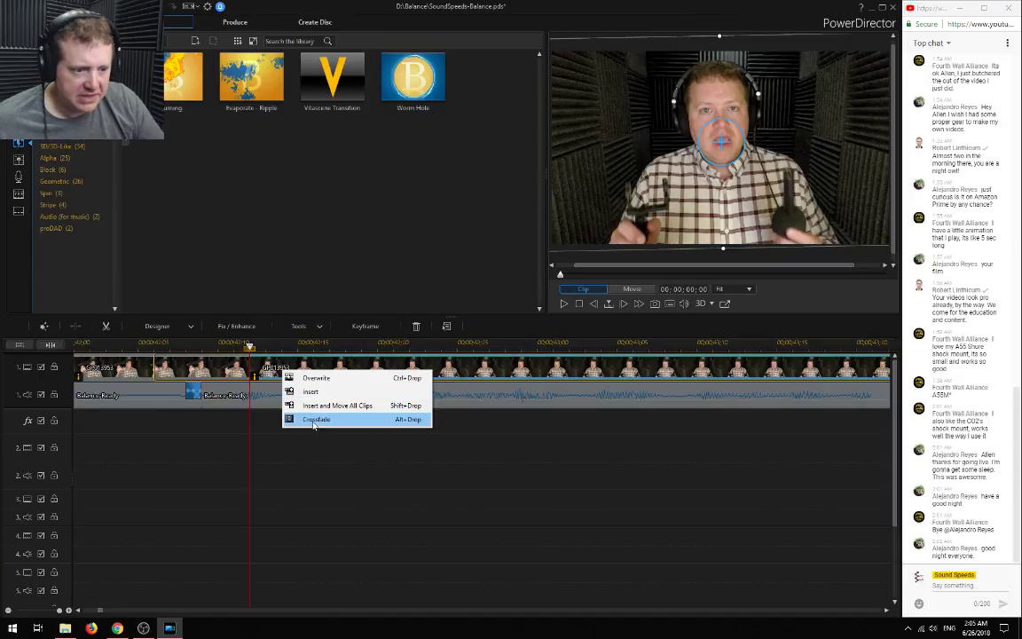
pyautogui.click(313, 419)
# Apply the Vitascene Transition to the video overlap near 00;00;42;09 and play the joint back
pyautogui.moveTo(331, 78); pyautogui.dragTo(217, 379)
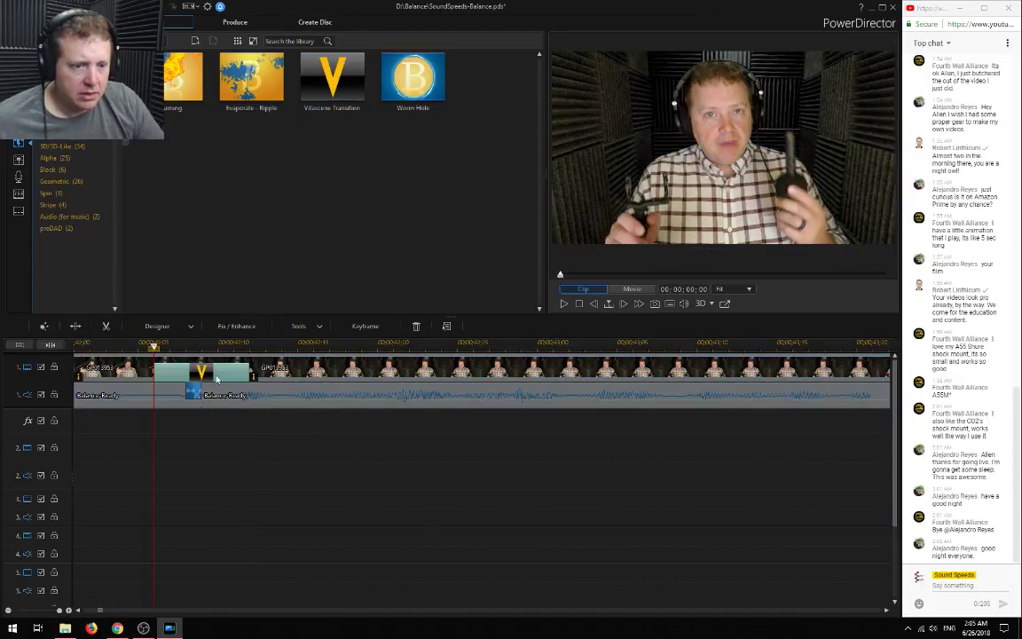
pyautogui.click(78, 347)
pyautogui.scroll(-2, 180, 506)
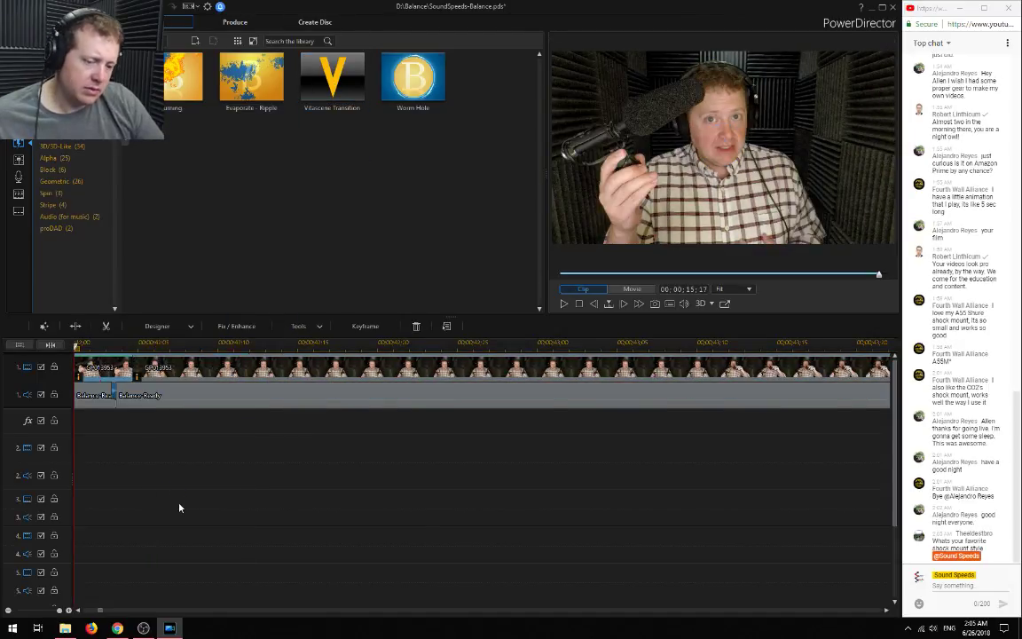
pyautogui.click(77, 611)
pyautogui.click(77, 611)
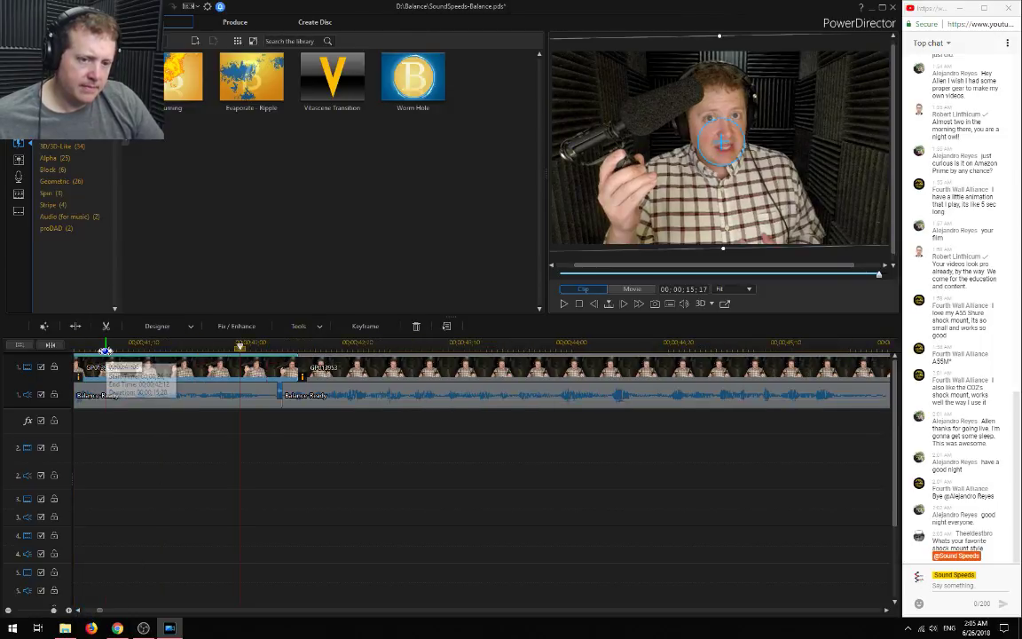
pyautogui.click(105, 347)
pyautogui.press('space')
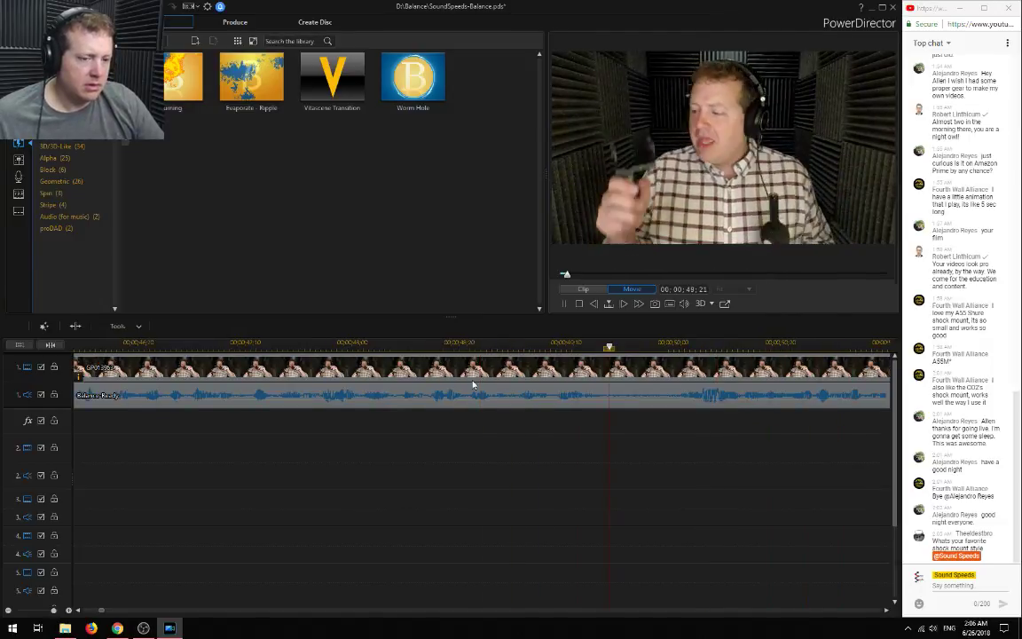
# Find the end of the spoken passage and split the clip at 00;00;51;29
pyautogui.press('space')
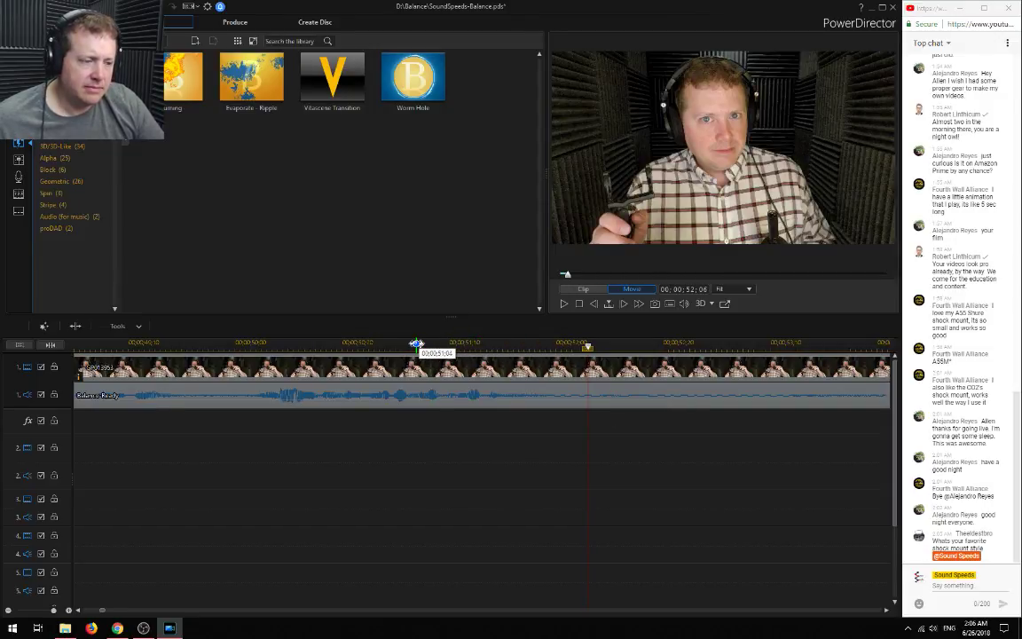
pyautogui.press('space')
pyautogui.press('space')
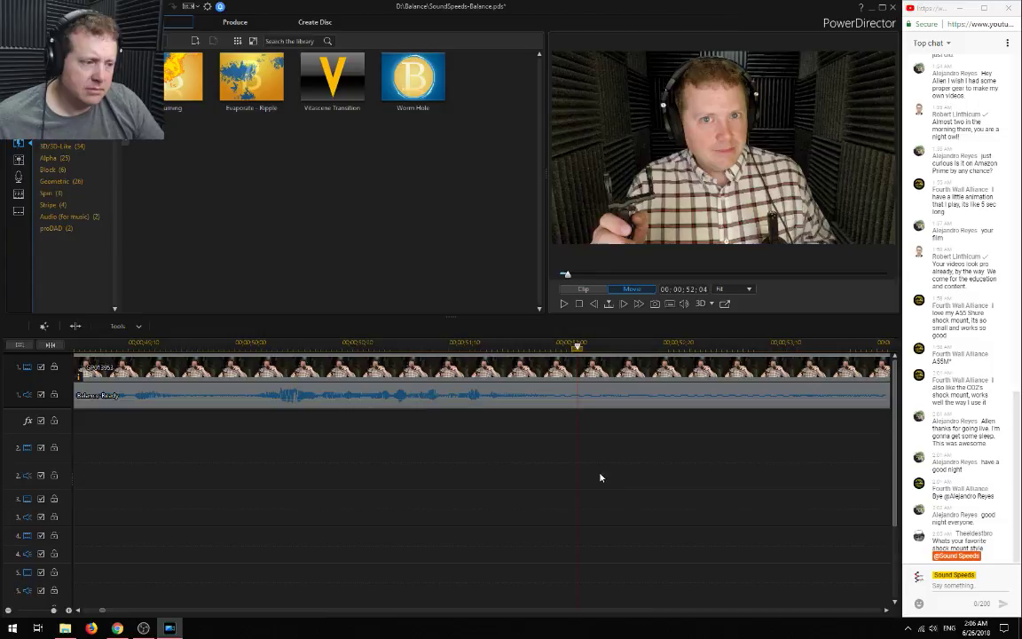
pyautogui.click(556, 347)
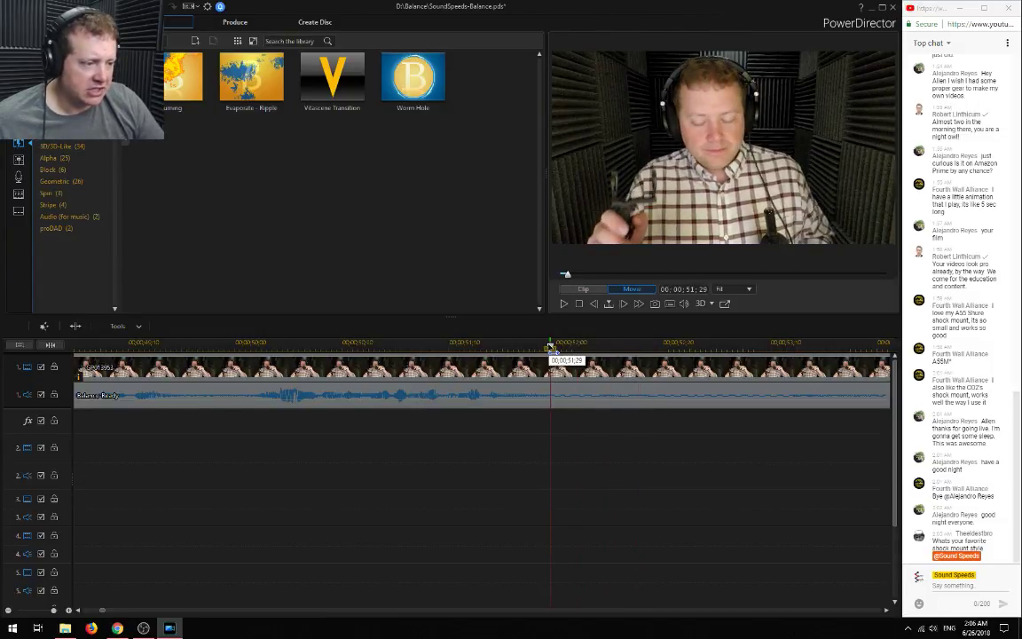
pyautogui.hotkey('ctrl', 't')
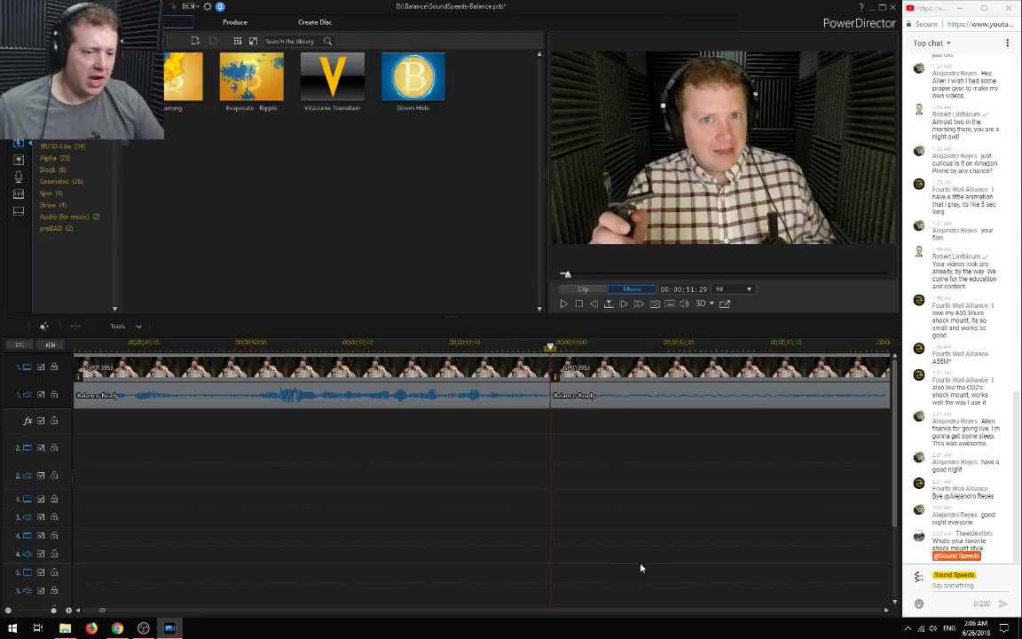
# Play and scrub through the footage after 00;00;51;29 to look for the start of the next usable take
pyautogui.click(8, 611)
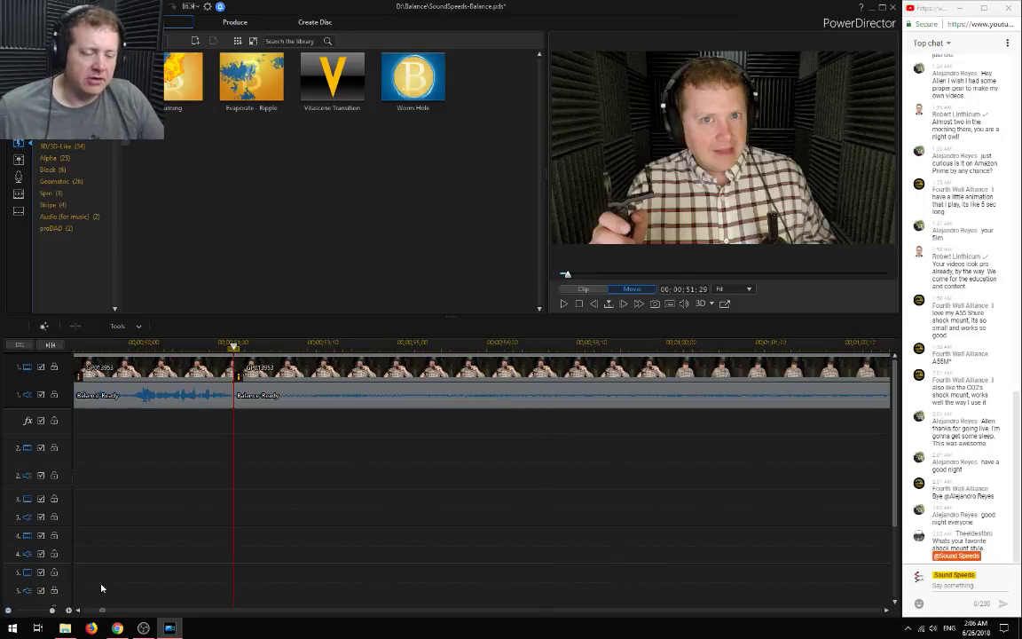
pyautogui.click(8, 611)
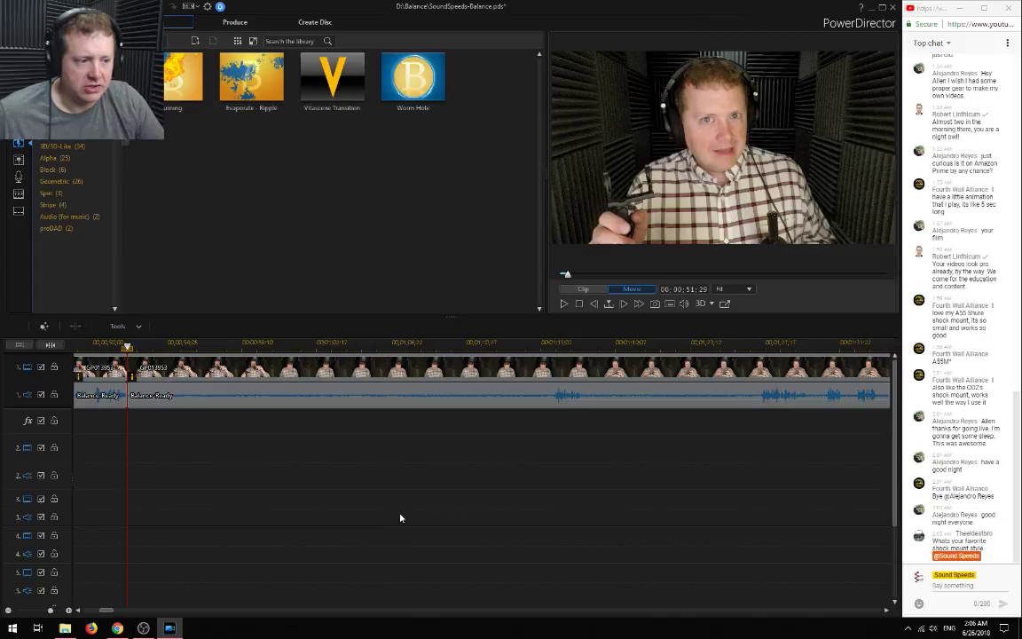
pyautogui.press('space')
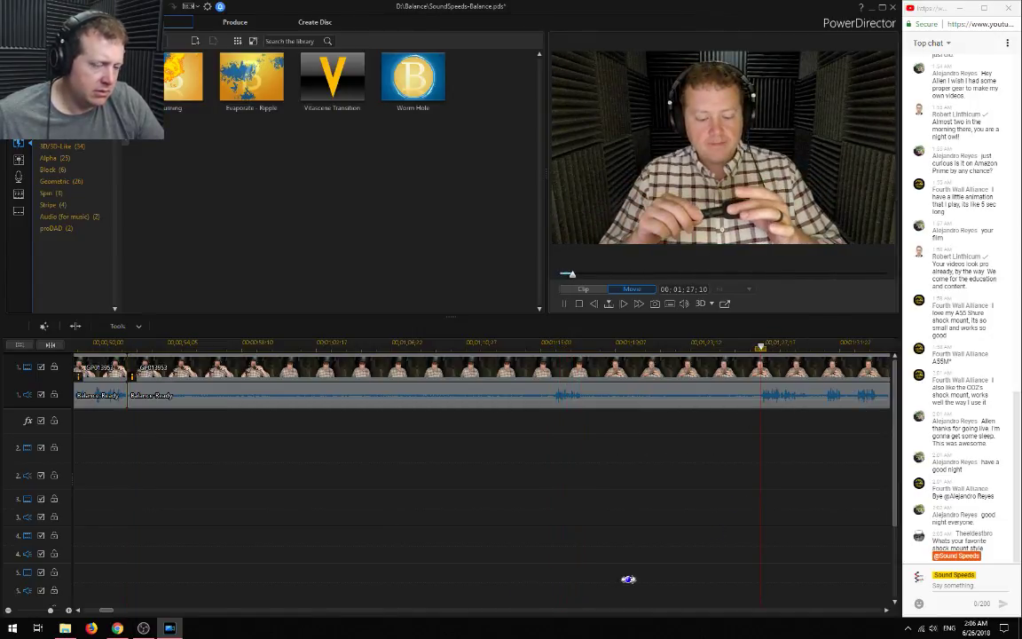
pyautogui.moveTo(111, 611); pyautogui.dragTo(121, 612)
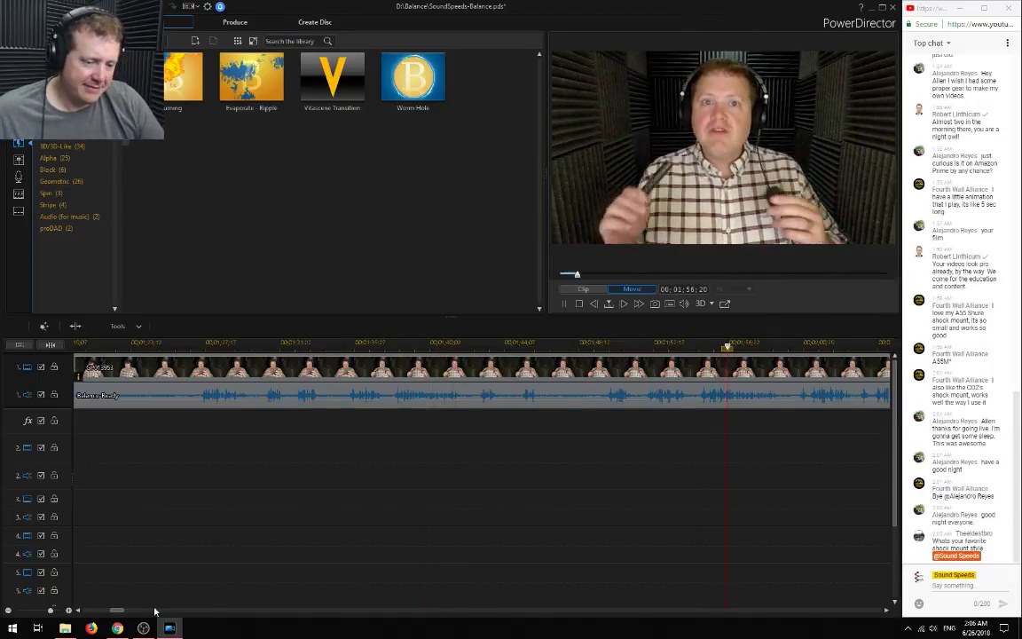
pyautogui.click(8, 611)
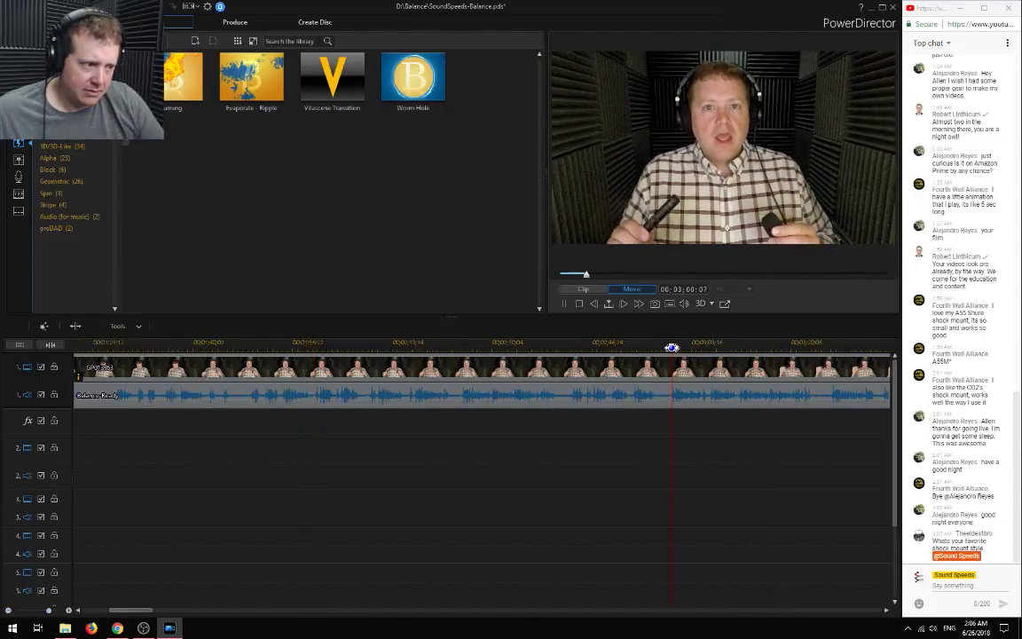
pyautogui.click(828, 348)
pyautogui.moveTo(143, 611); pyautogui.dragTo(175, 625)
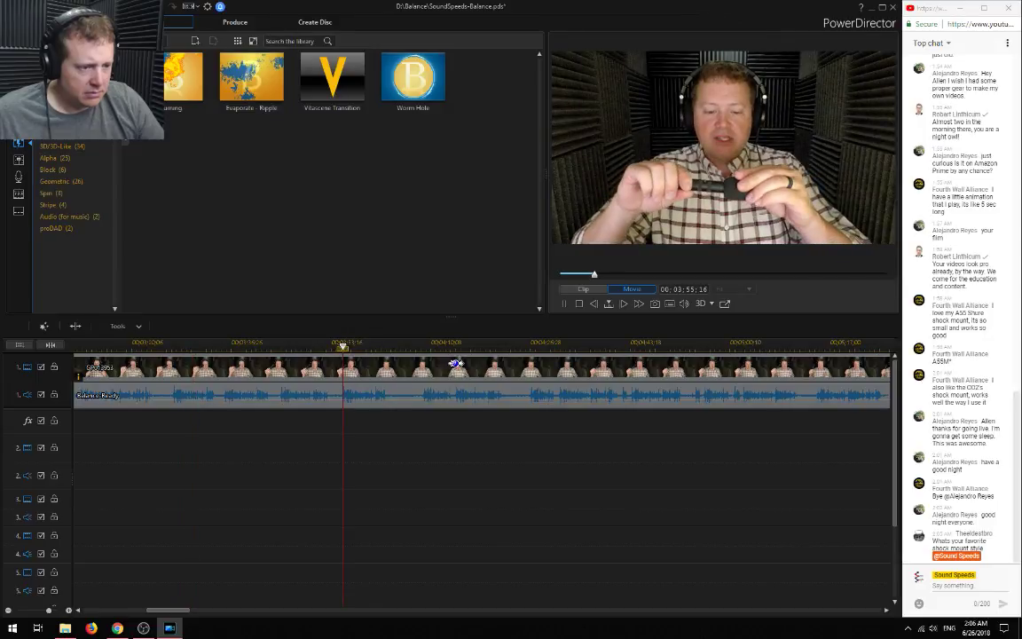
pyautogui.click(530, 347)
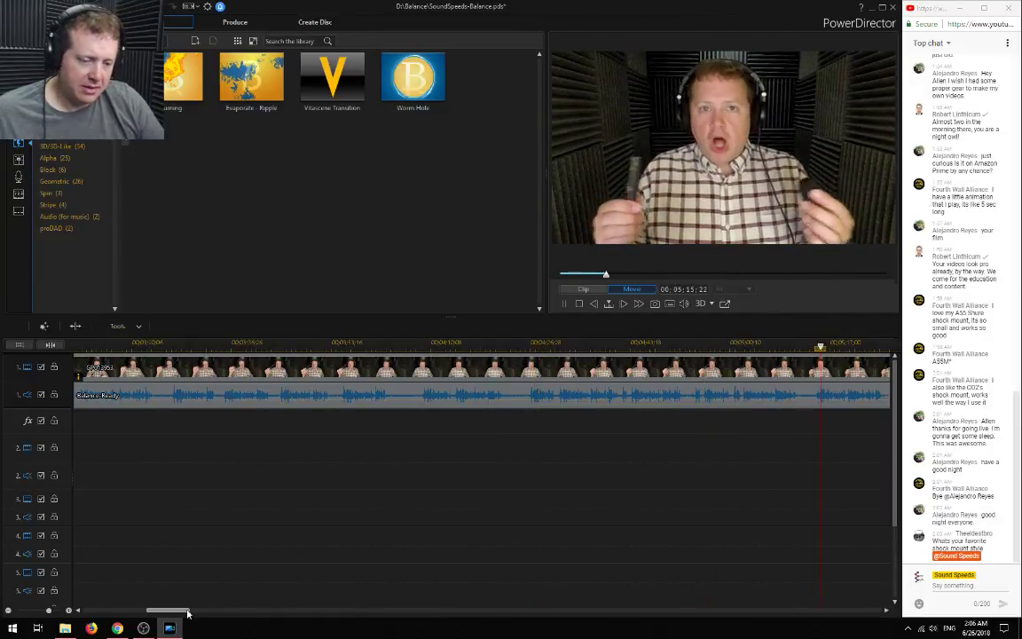
pyautogui.moveTo(187, 612); pyautogui.dragTo(220, 611)
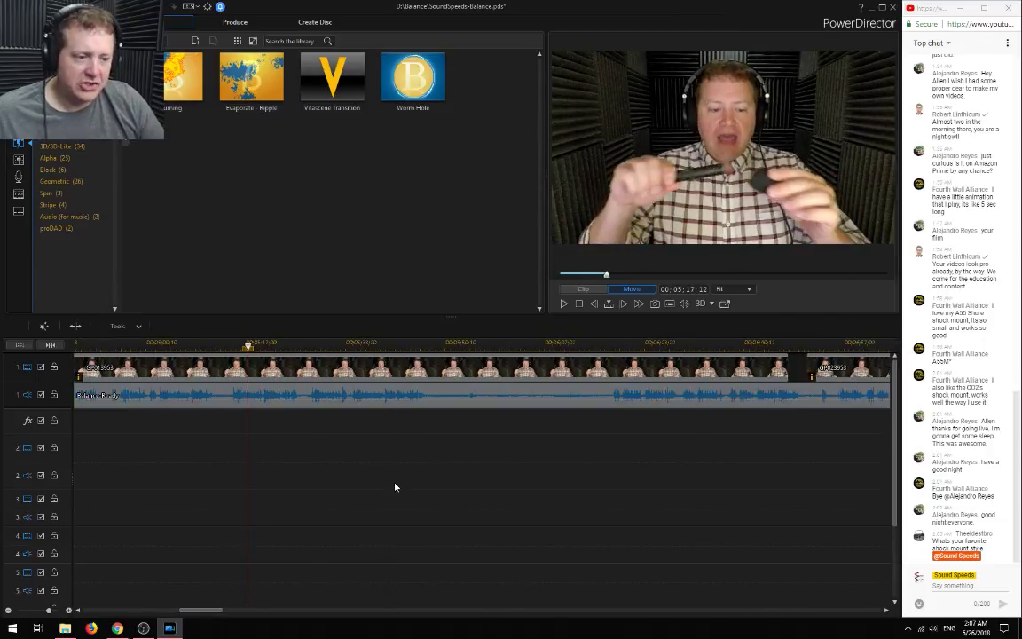
# Locate the start of the next good take and split the clip at 00;05;34;29
pyautogui.click(352, 342)
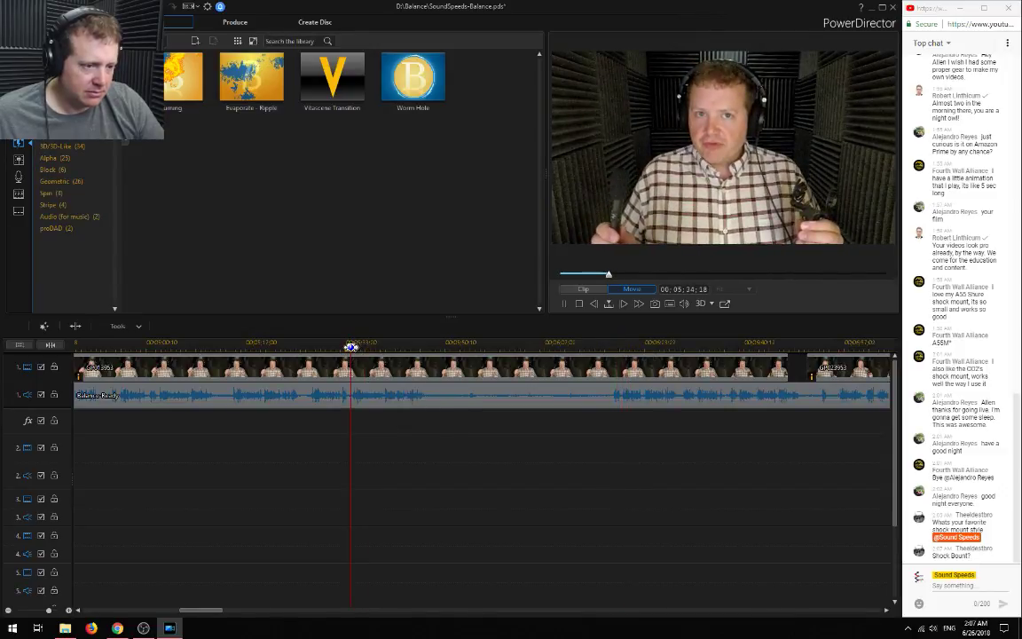
pyautogui.click(69, 610)
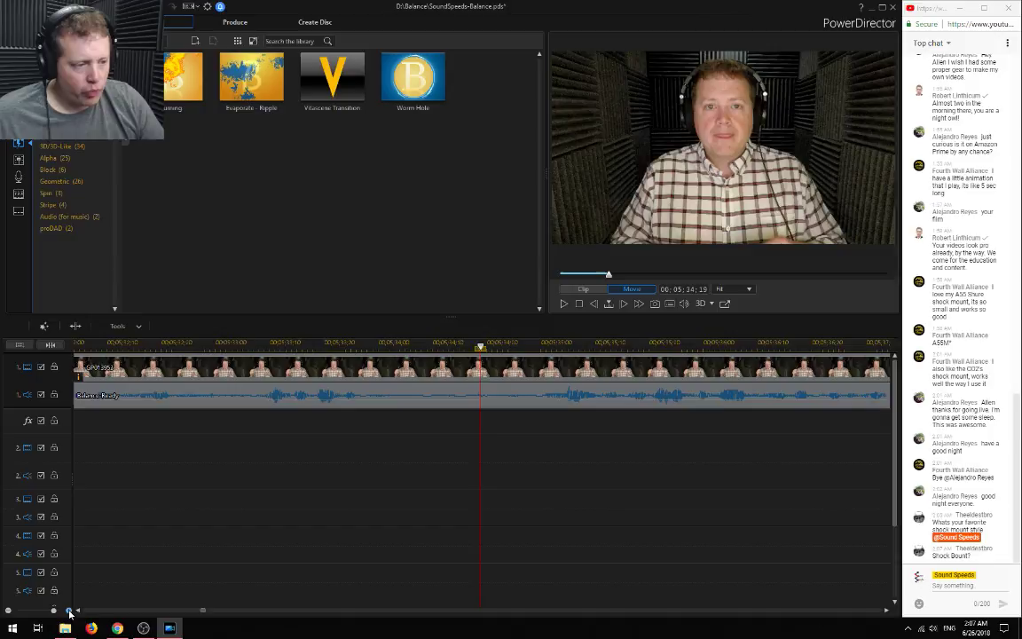
pyautogui.click(535, 345)
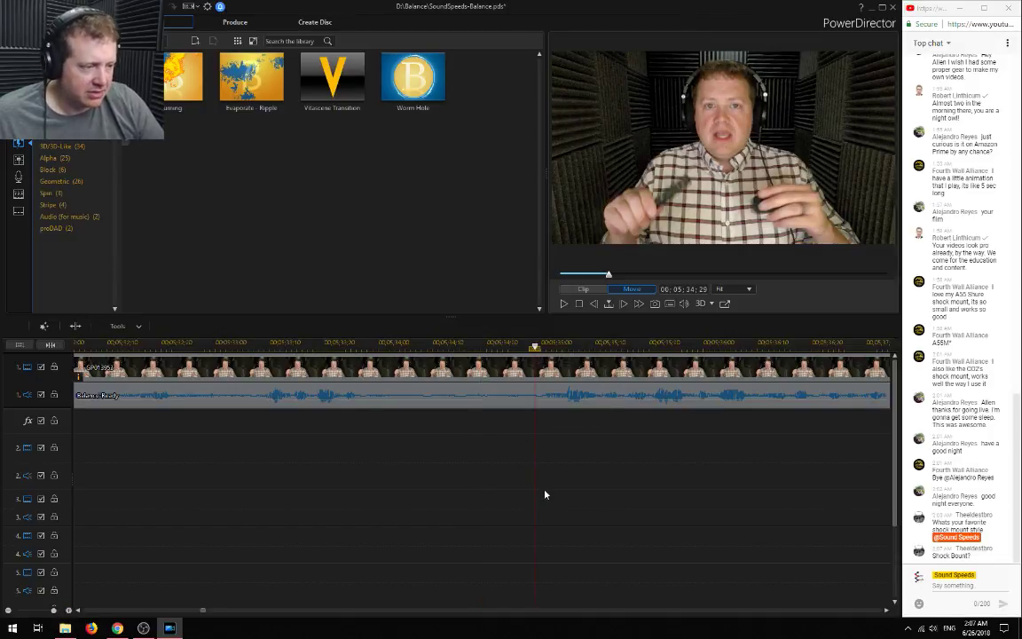
pyautogui.press('space')
pyautogui.click(532, 346)
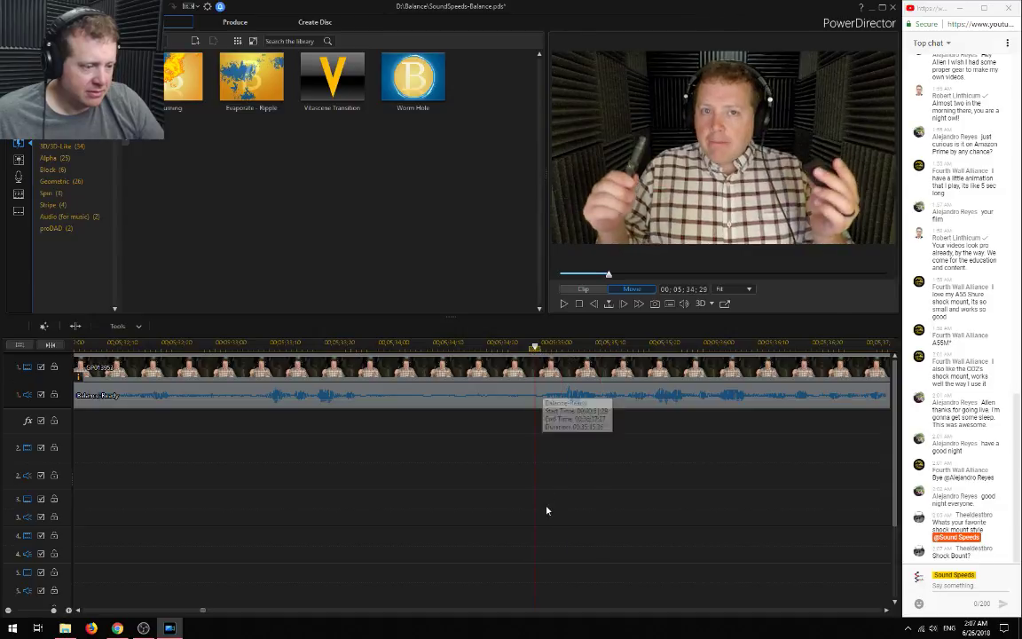
pyautogui.hotkey('ctrl', 't')
# Remove the unwanted section between 00;00;51;29 and 00;05;34;29, leaving a gap in its place
pyautogui.click(282, 396)
pyautogui.press('Delete')
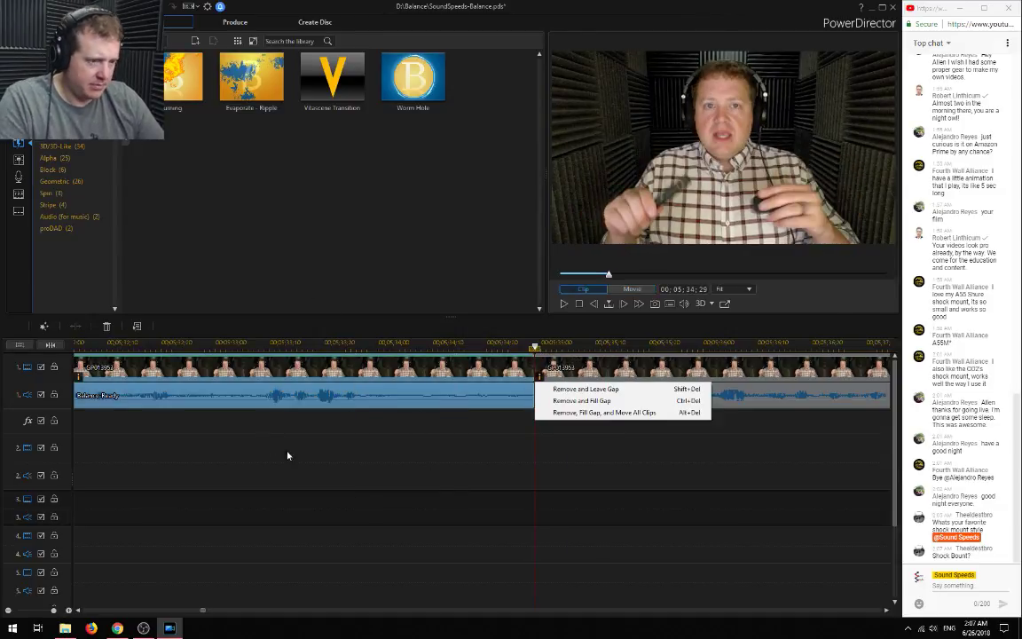
pyautogui.click(569, 389)
# Move the clip after the gap, with its audio, back to 00;00;51;29 against the end of the previous clip
pyautogui.scroll(-3, 420, 491)
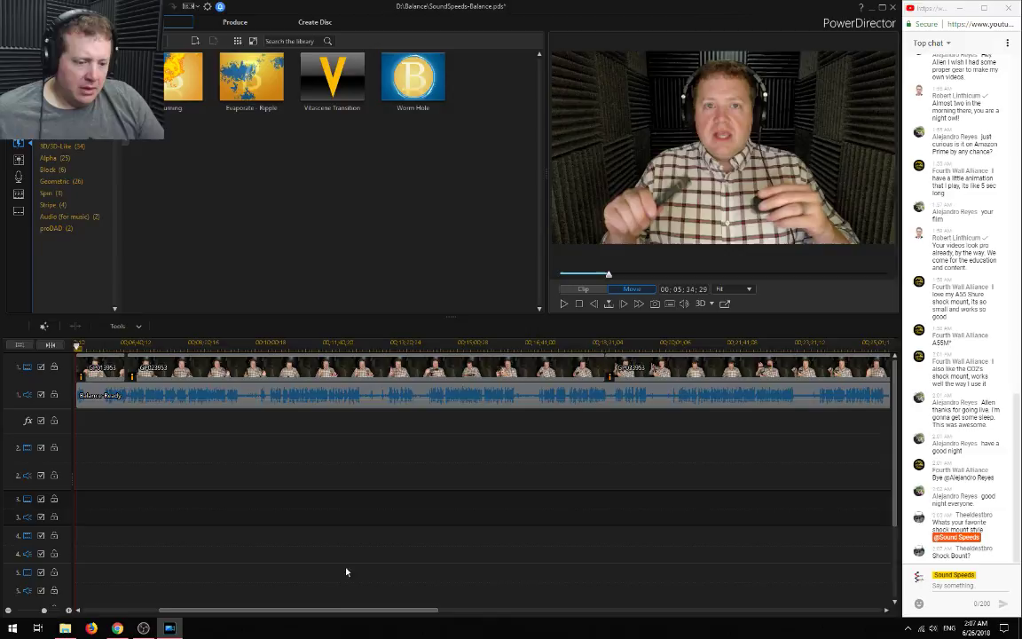
pyautogui.moveTo(308, 611); pyautogui.dragTo(134, 614)
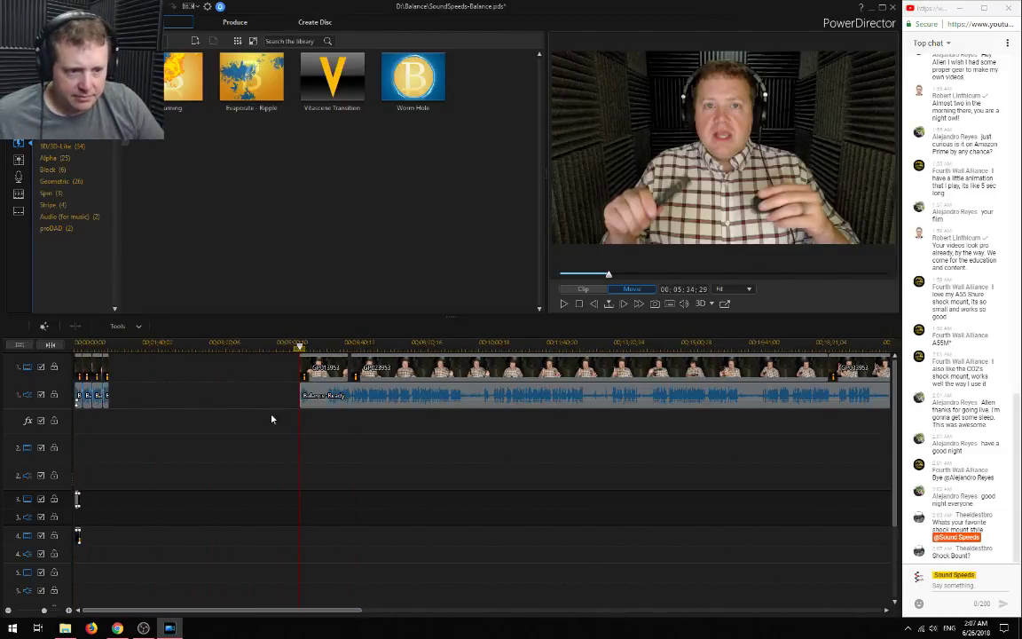
pyautogui.click(338, 393)
pyautogui.moveTo(338, 392); pyautogui.dragTo(151, 371)
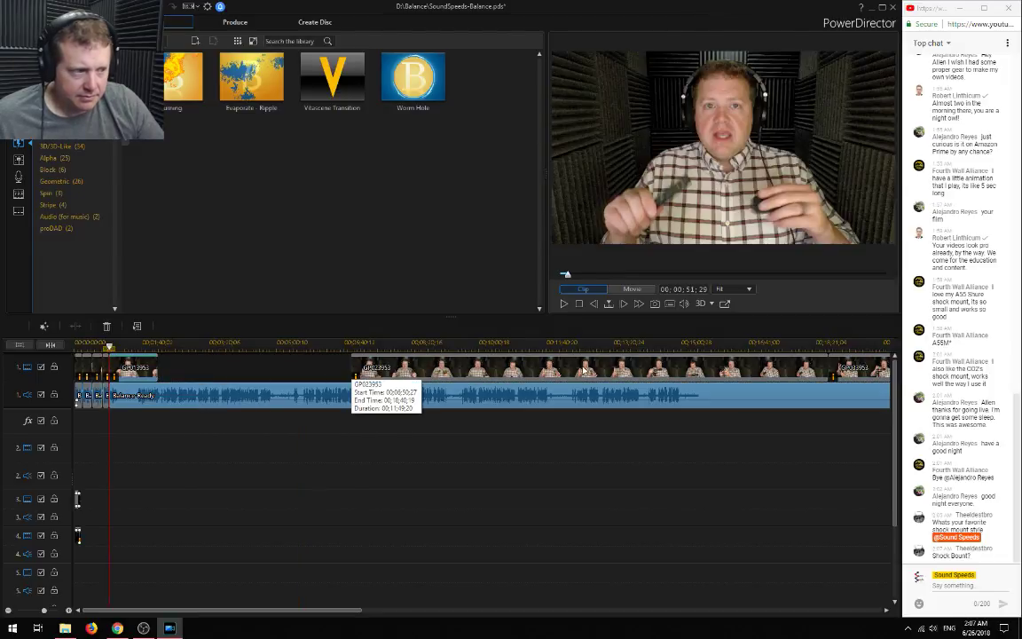
# Move the remaining video clips from GP023953 onward back along the track to close the gaps behind the shifted clip
pyautogui.click(355, 371)
pyautogui.moveTo(863, 372); pyautogui.dragTo(523, 373)
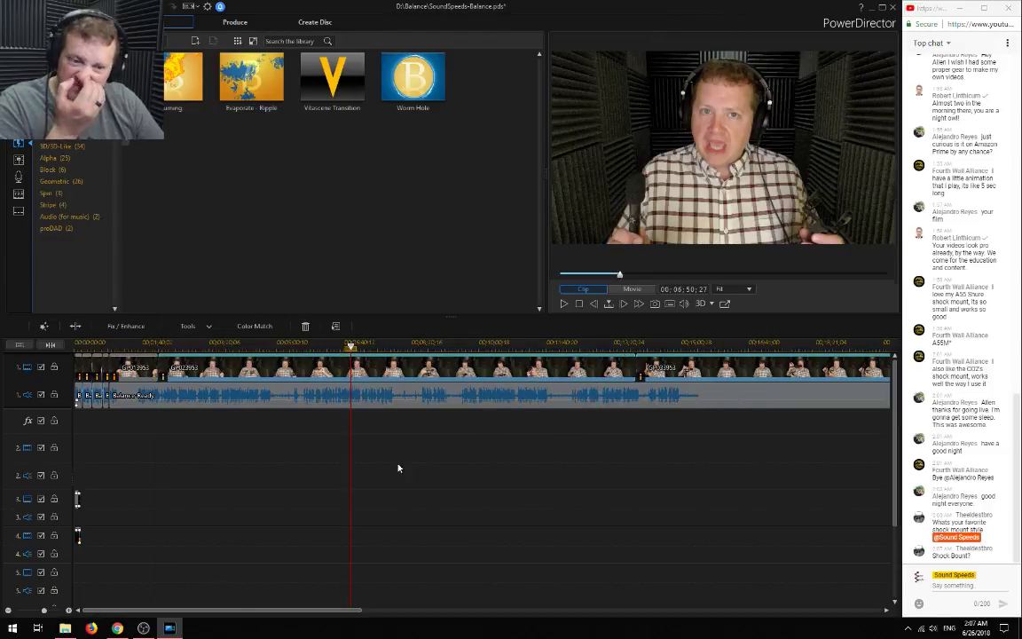
pyautogui.click(9, 611)
pyautogui.moveTo(550, 373); pyautogui.dragTo(485, 388)
pyautogui.click(173, 461)
# Play the joint at 00;00;51;29 and shift the second clip's audio one frame over the first as a crossfade
pyautogui.scroll(2, 175, 465)
pyautogui.scroll(2, 176, 465)
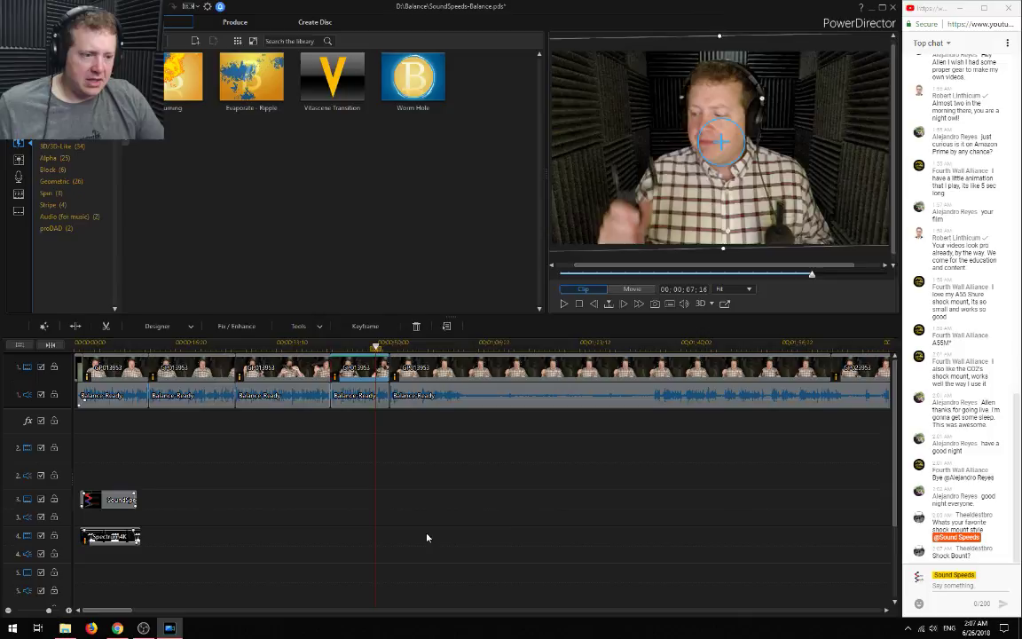
pyautogui.press('space')
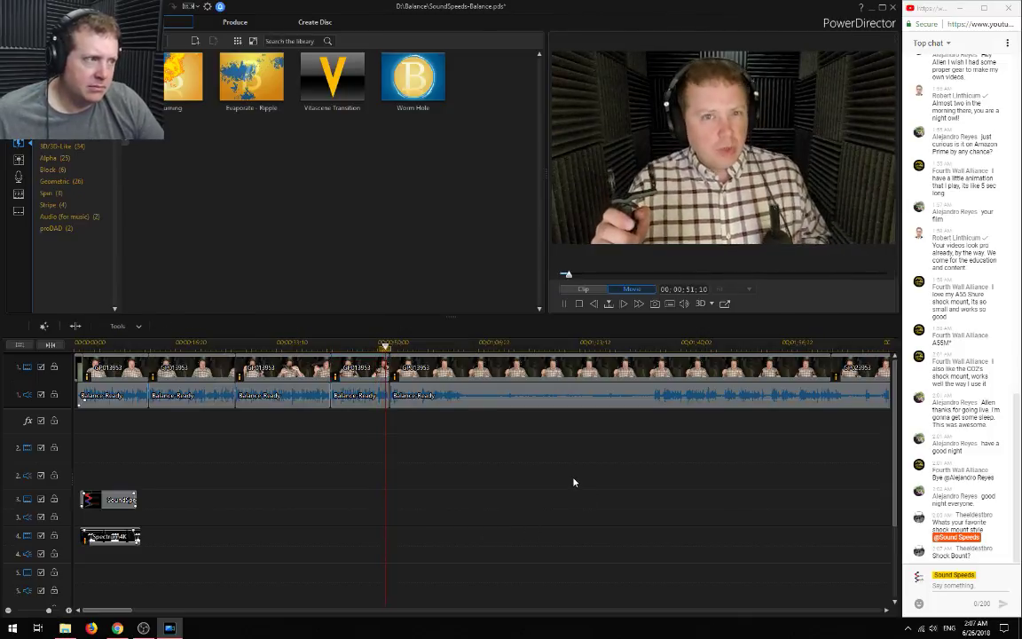
pyautogui.press('space')
pyautogui.scroll(5, 446, 486)
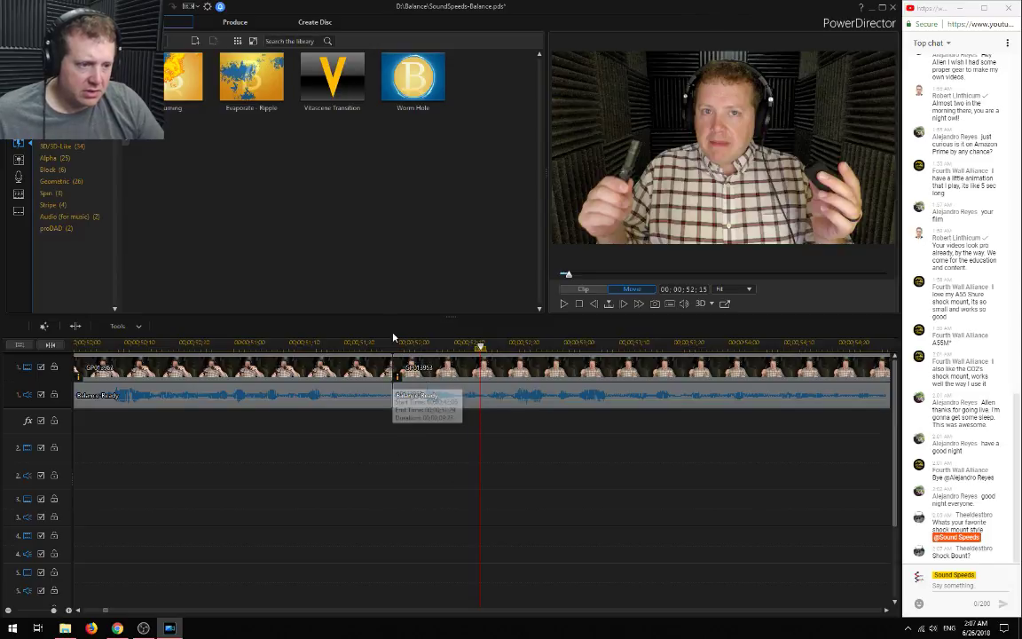
pyautogui.click(391, 342)
pyautogui.scroll(3, 445, 500)
pyautogui.moveTo(536, 394); pyautogui.dragTo(521, 392)
pyautogui.click(552, 442)
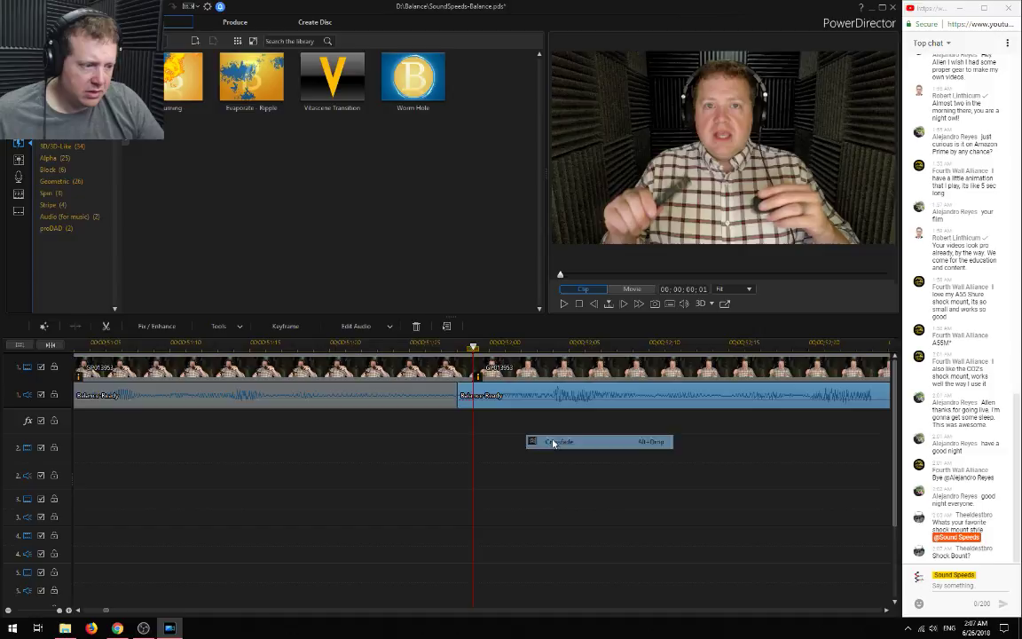
# Play the joint back from about 00;00;51;05 to check the audio crossfade
pyautogui.click(90, 343)
pyautogui.click(183, 476)
pyautogui.press('space')
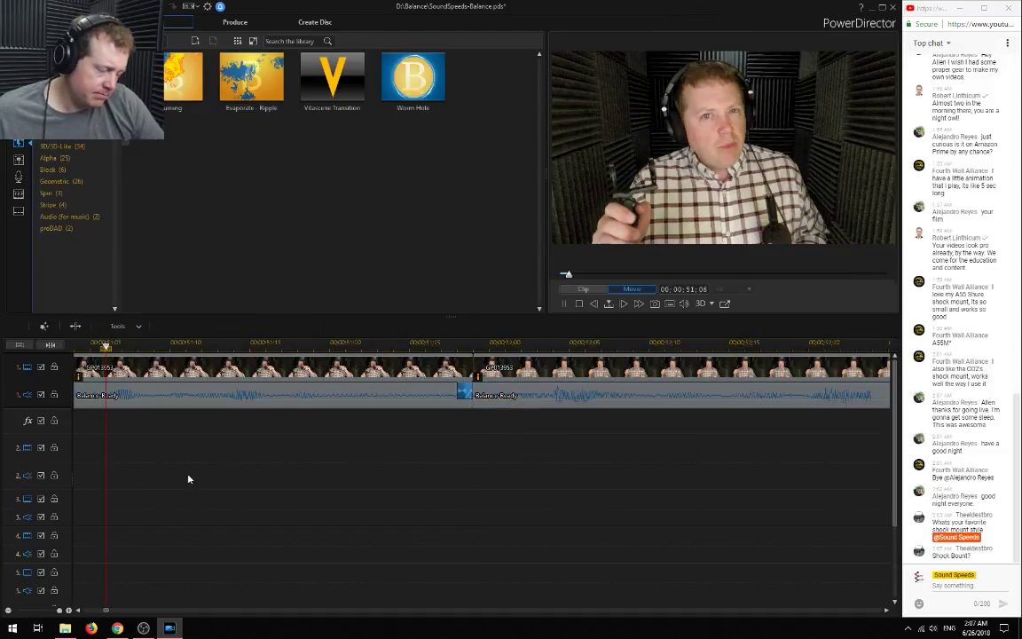
pyautogui.click(512, 394)
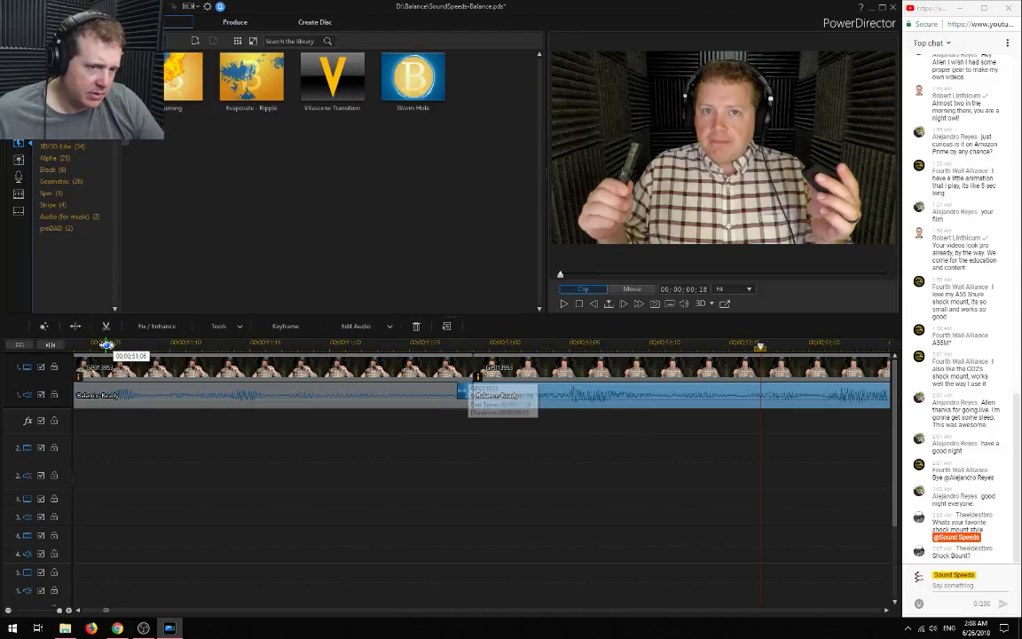
pyautogui.click(102, 343)
pyautogui.press('space')
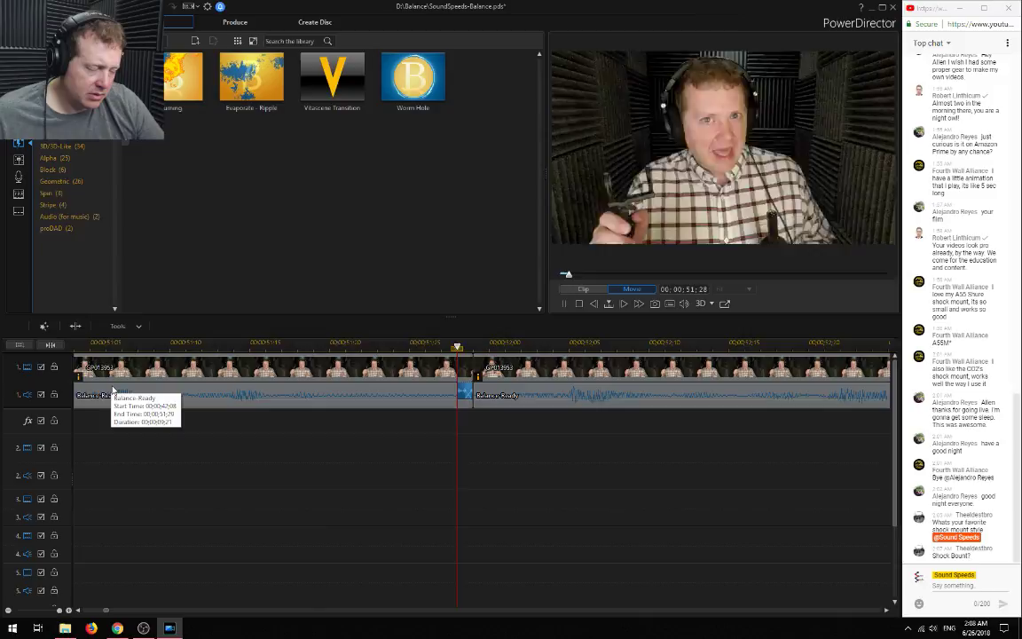
pyautogui.press('space')
# Overlap the two video clips by six frames around the joint as a crossfade, apply the Vitascene Transition, and play it back
pyautogui.moveTo(510, 364); pyautogui.dragTo(539, 367)
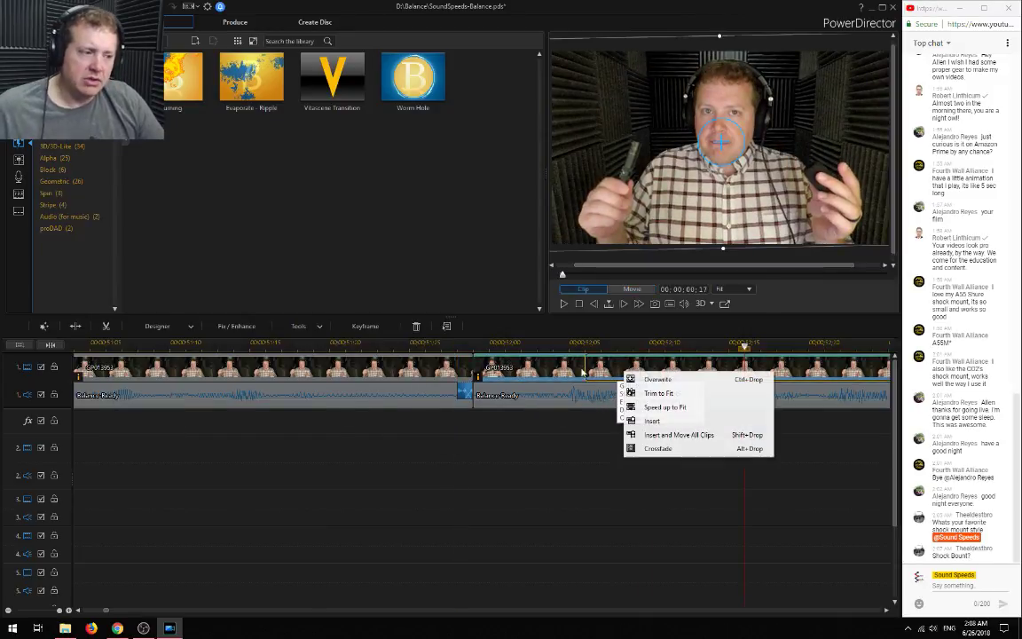
pyautogui.click(661, 447)
pyautogui.click(441, 371)
pyautogui.moveTo(468, 371); pyautogui.dragTo(497, 375)
pyautogui.click(525, 370)
pyautogui.click(570, 402)
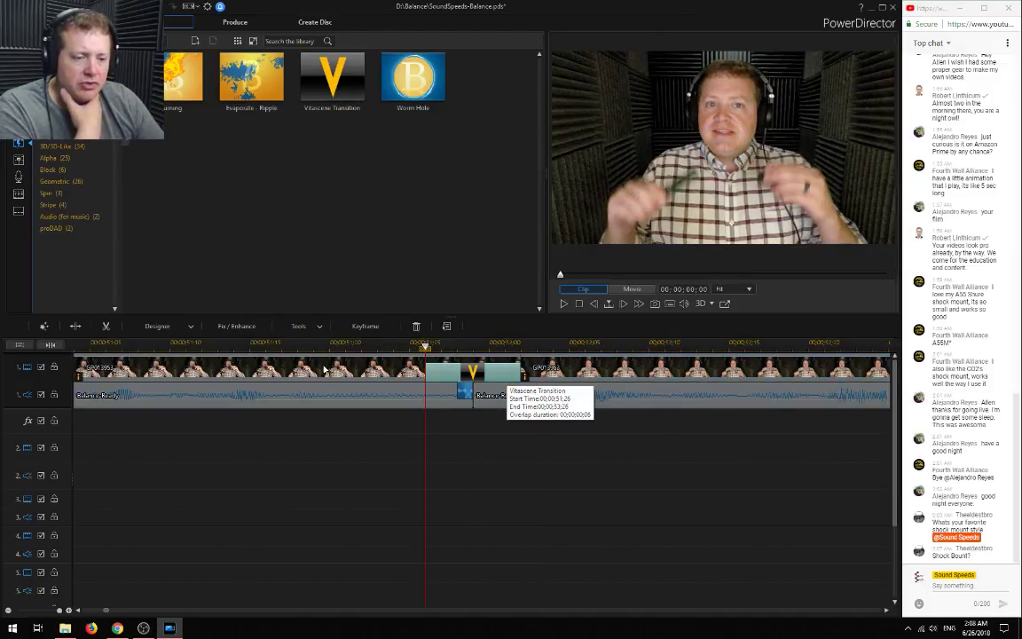
pyautogui.click(91, 367)
pyautogui.press('space')
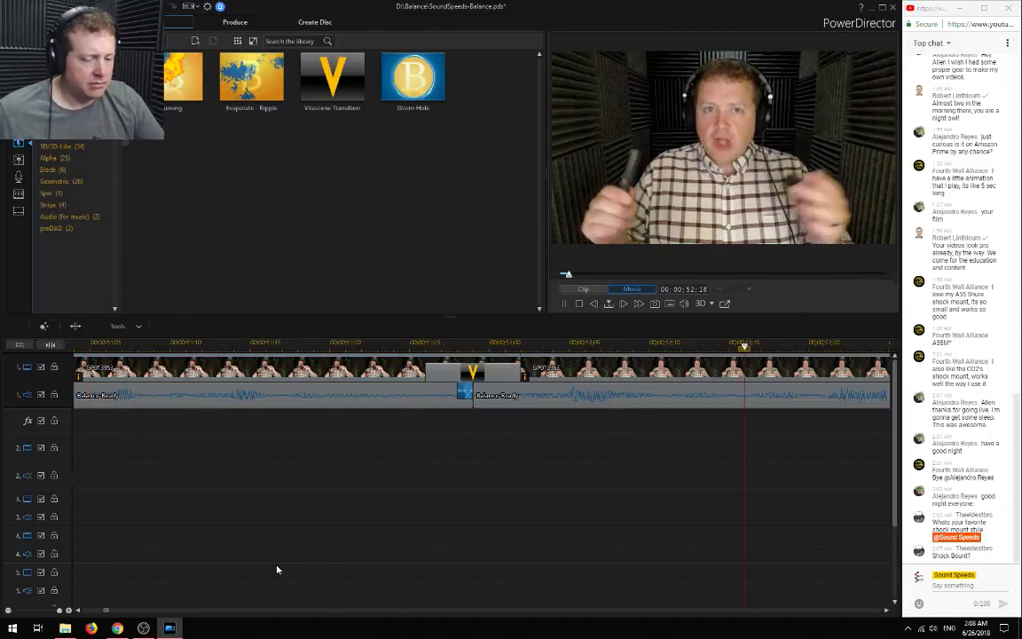
# Find the end of the next spoken passage and split the clip at 00;01;04;00
pyautogui.click(7, 610)
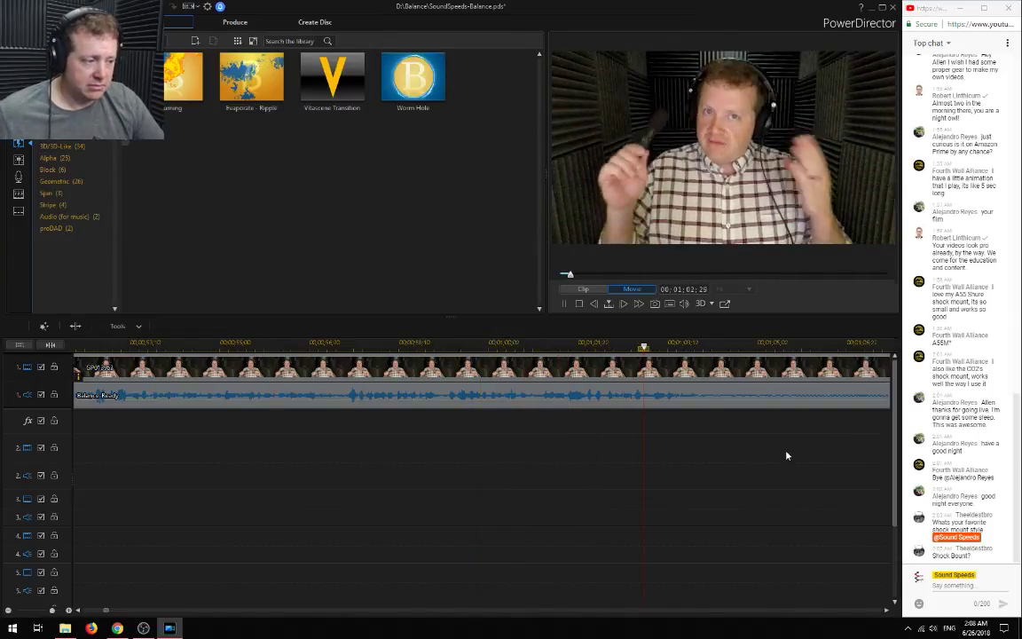
pyautogui.press('space')
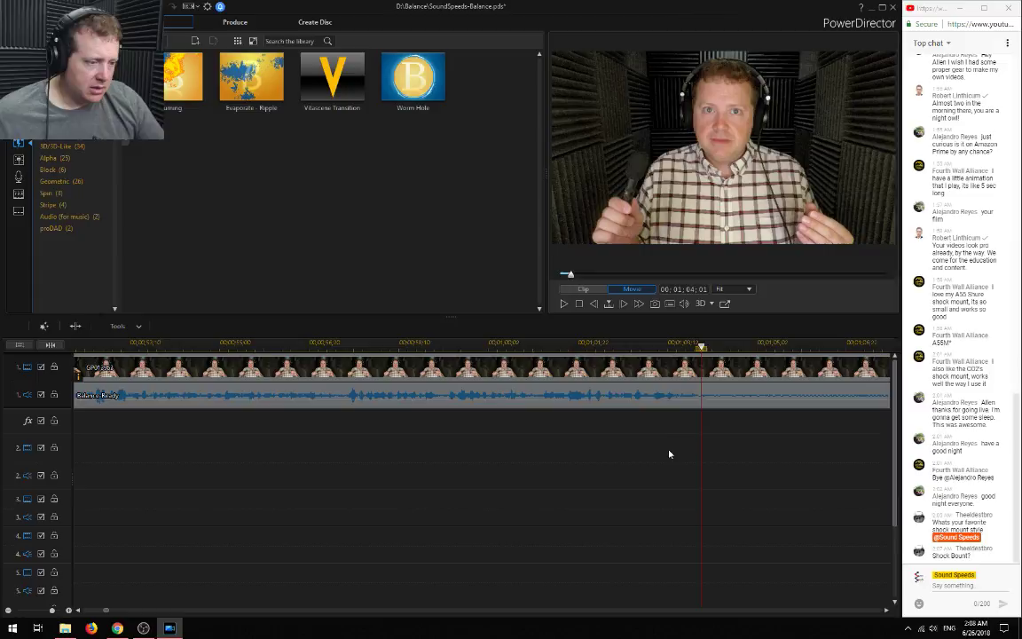
pyautogui.scroll(2, 669, 453)
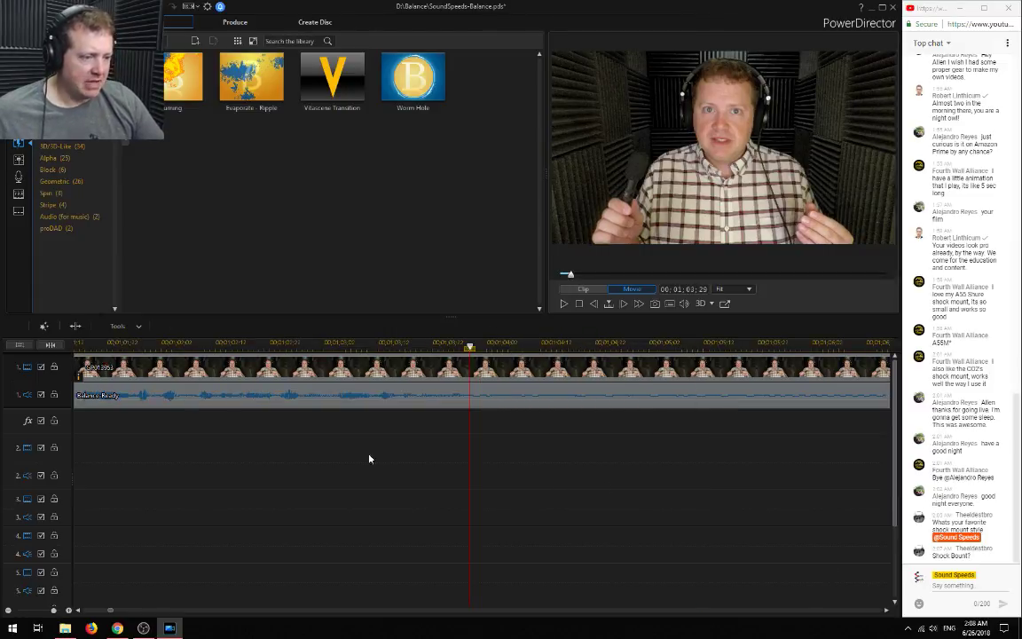
pyautogui.press('space')
pyautogui.press('space')
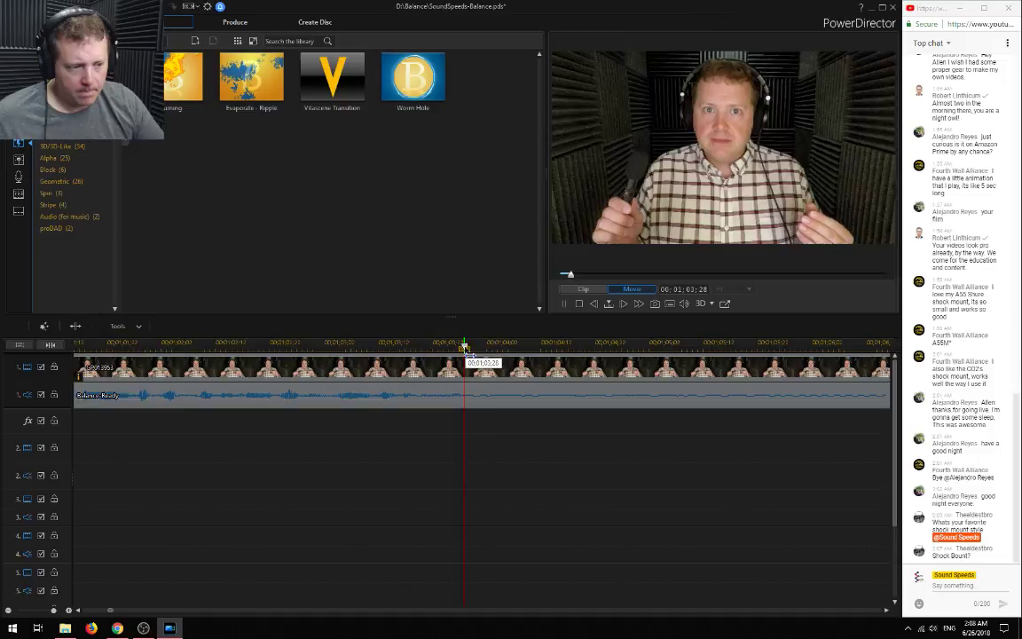
pyautogui.click(469, 348)
pyautogui.press('space')
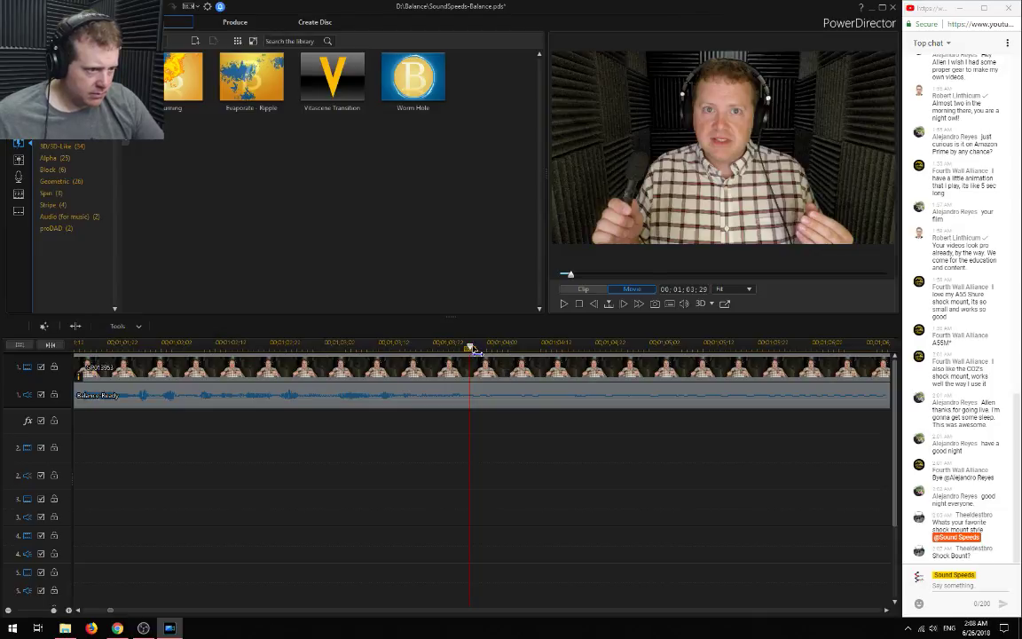
pyautogui.press('space')
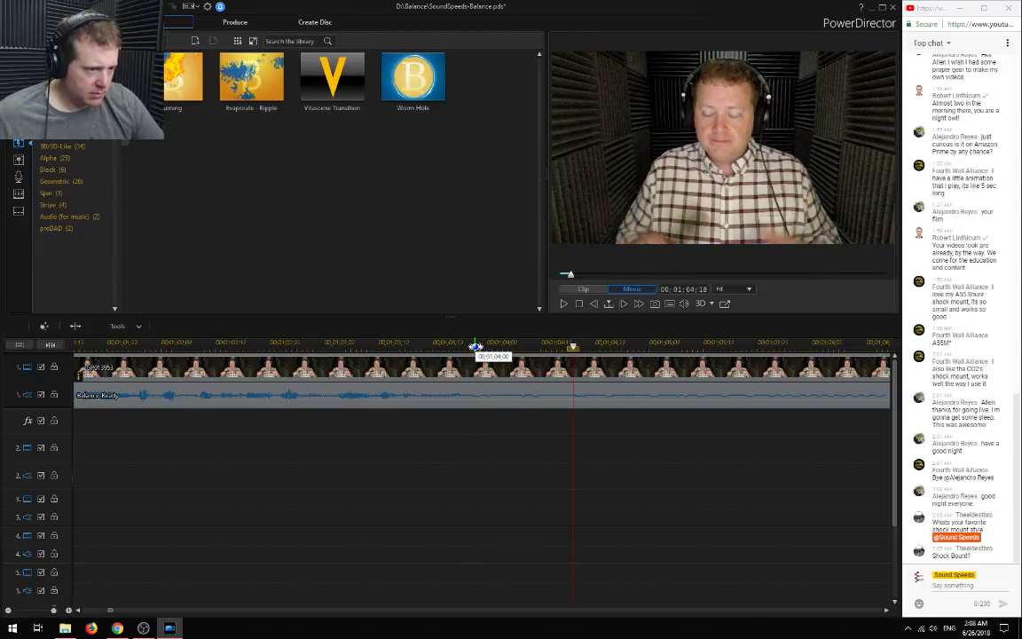
pyautogui.scroll(-5, 434, 430)
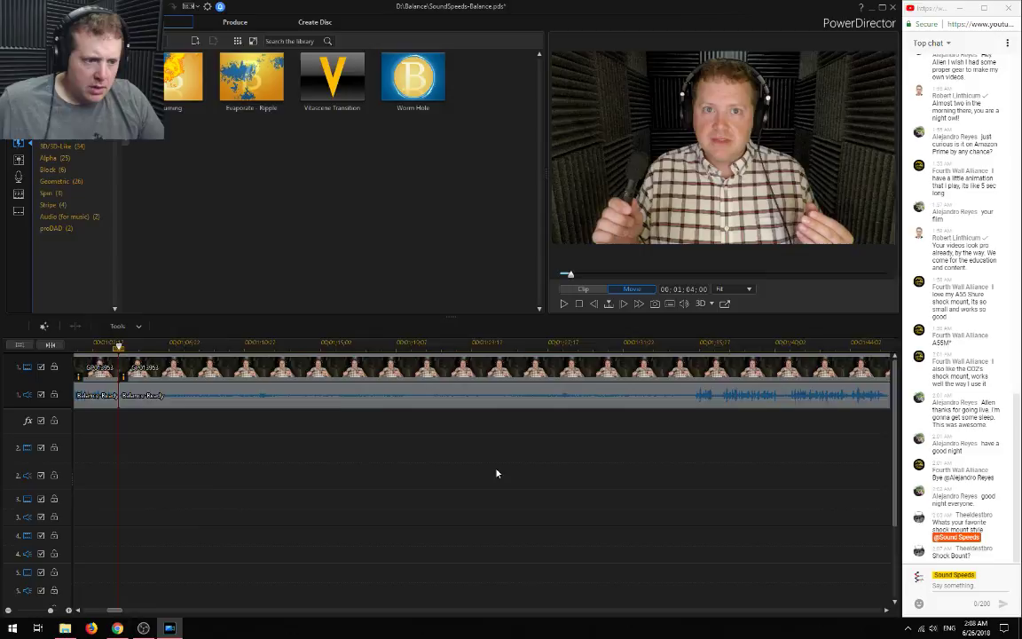
# Find the start of the next usable take after 00;01;04;00 and split the video and audio there at 00;04;37;07
pyautogui.click(280, 346)
pyautogui.press('space')
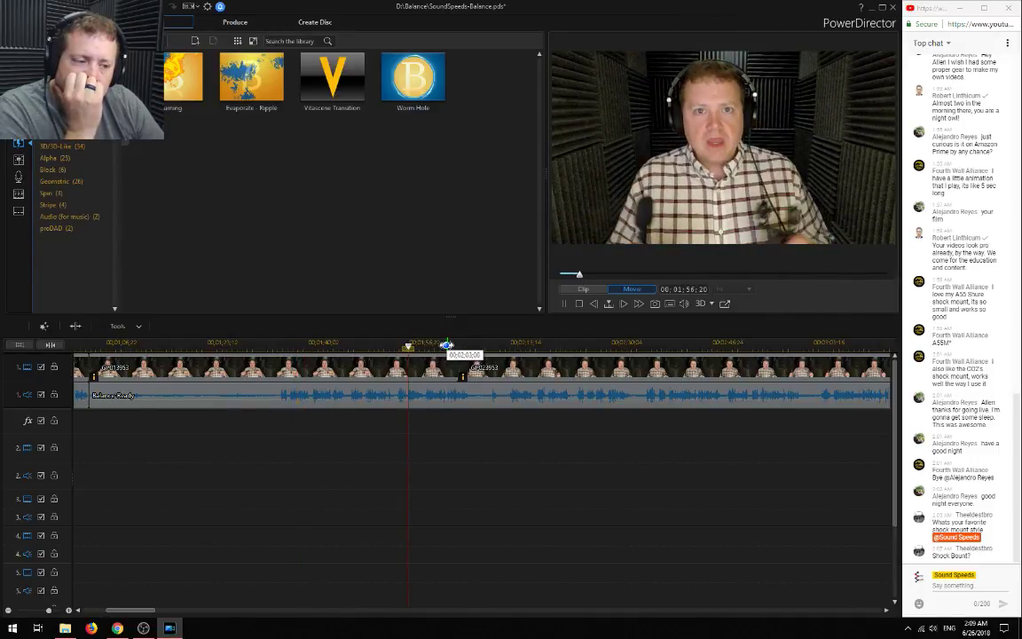
pyautogui.click(540, 346)
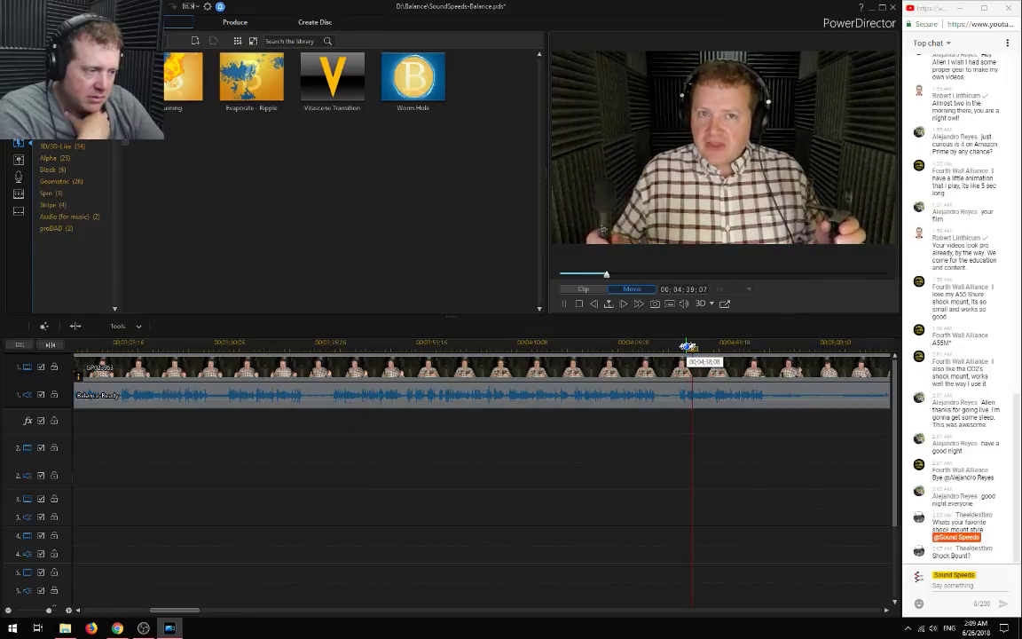
pyautogui.moveTo(158, 609); pyautogui.dragTo(186, 611)
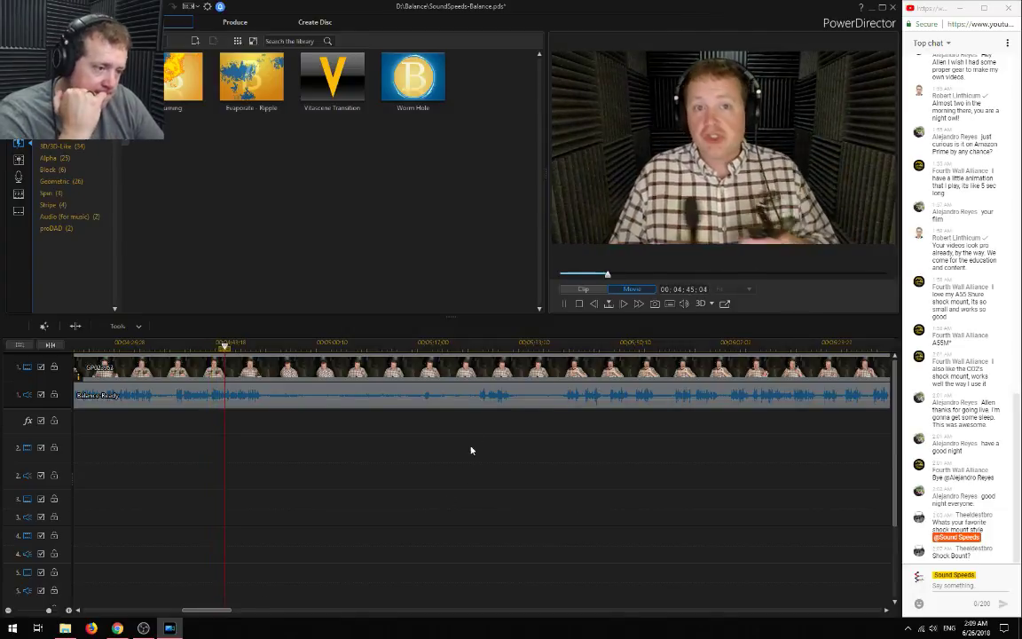
pyautogui.click(68, 610)
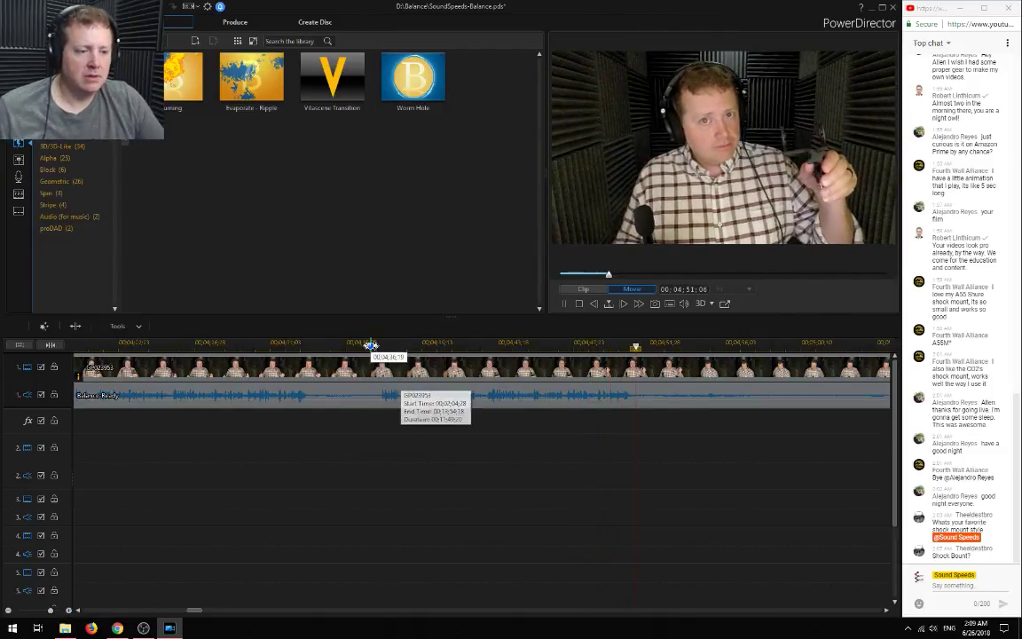
pyautogui.click(370, 346)
pyautogui.scroll(3, 387, 479)
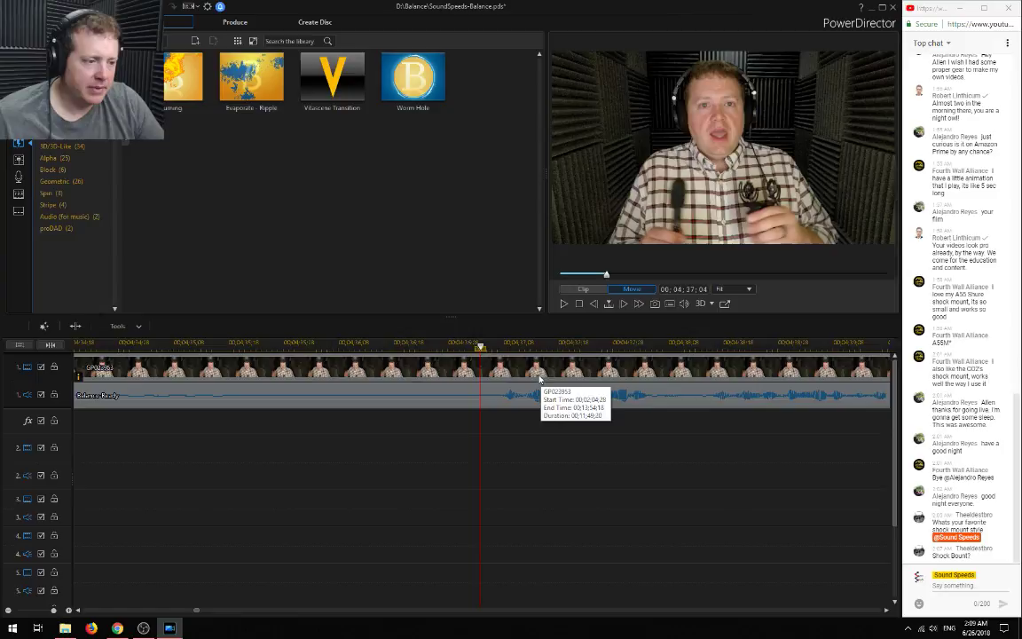
pyautogui.click(493, 347)
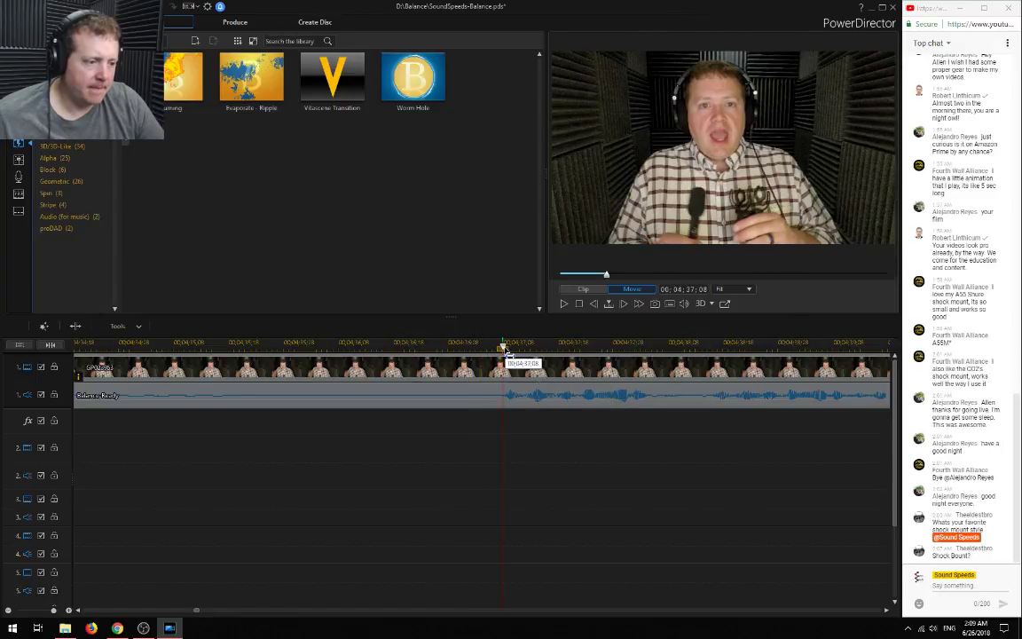
pyautogui.click(502, 347)
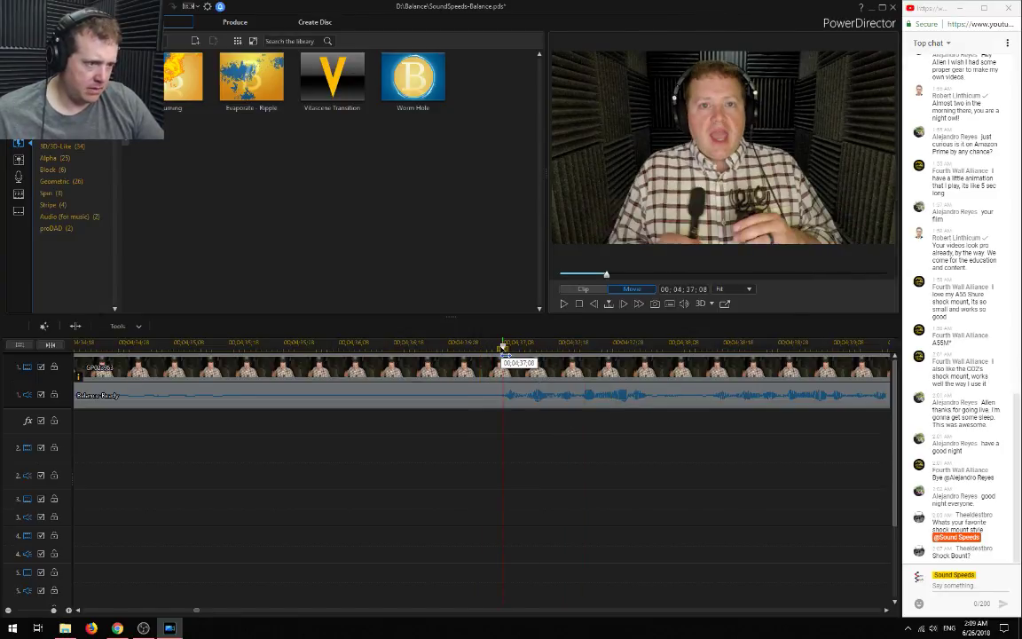
pyautogui.click(598, 306)
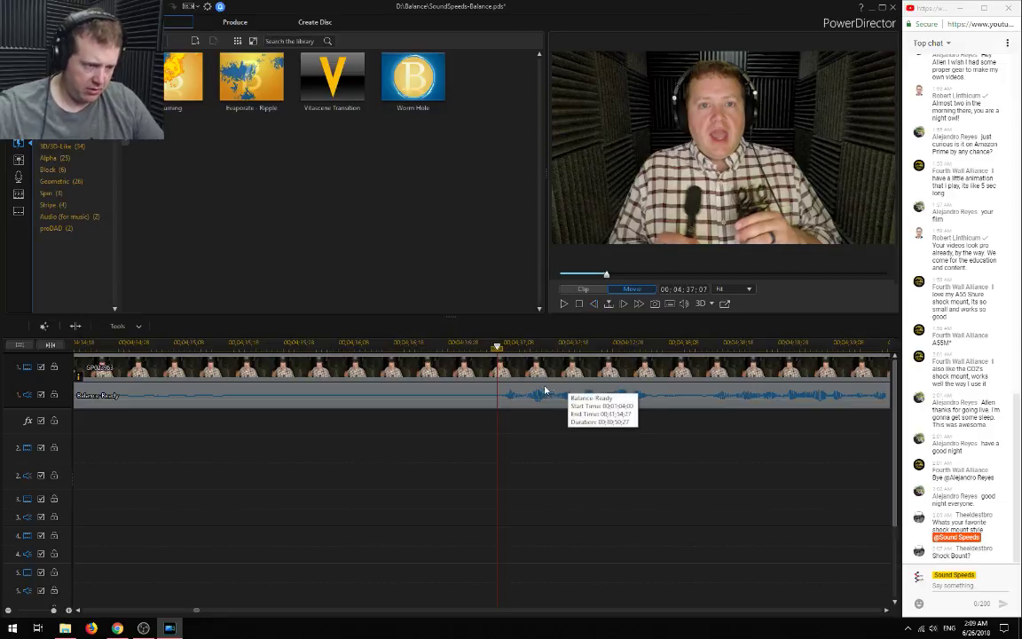
pyautogui.hotkey('ctrl', 't')
# Remove the unwanted video and audio between 00;01;04;00 and the split at 00;04;37;07, closing the gaps
pyautogui.click(308, 394)
pyautogui.press('Delete')
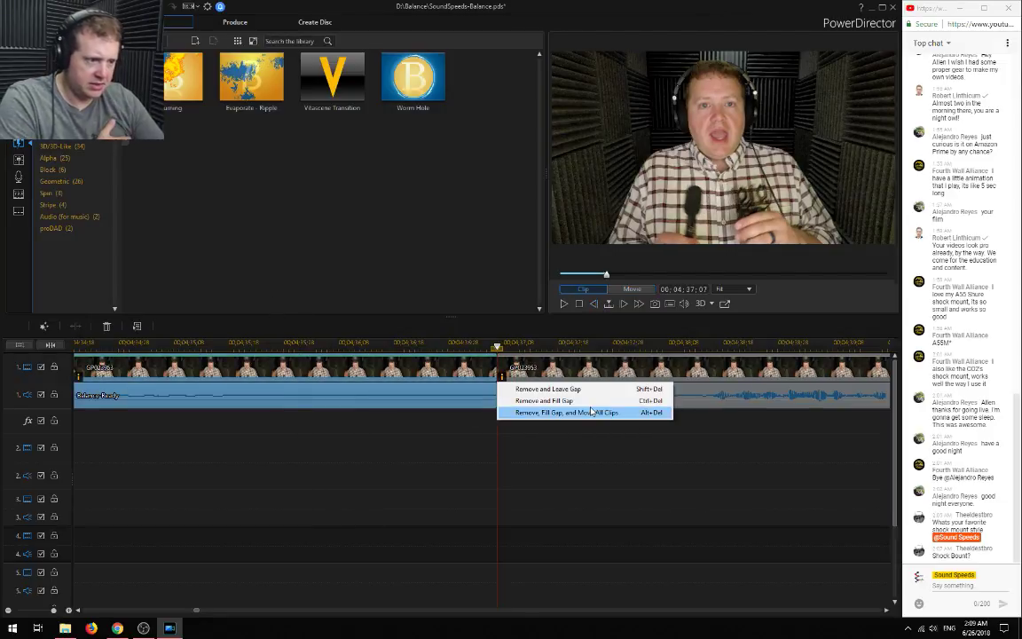
pyautogui.click(541, 399)
pyautogui.scroll(-3, 330, 483)
pyautogui.moveTo(235, 610); pyautogui.dragTo(147, 612)
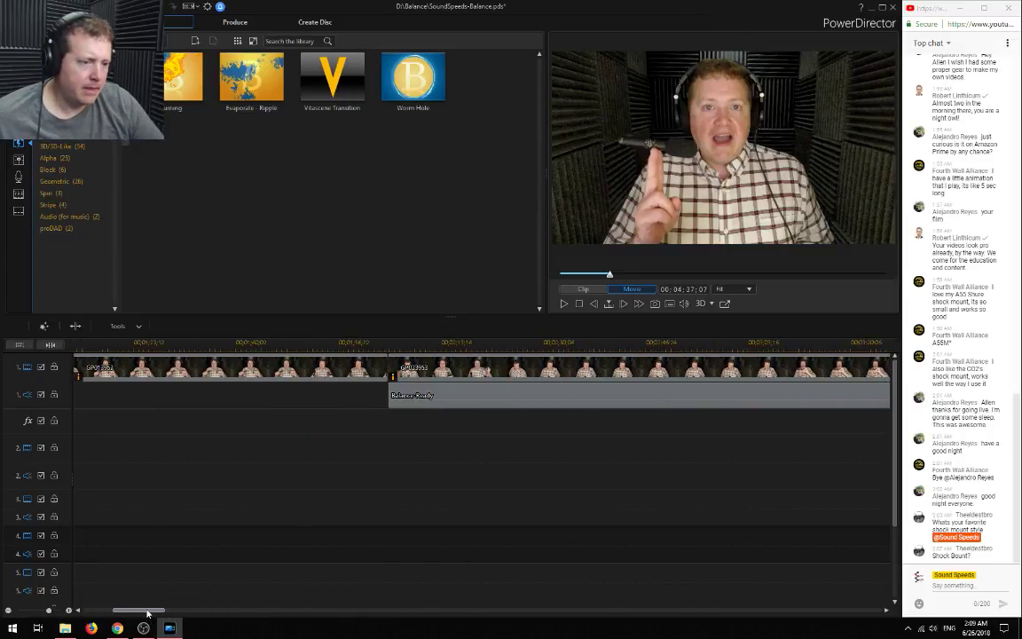
pyautogui.click(227, 369)
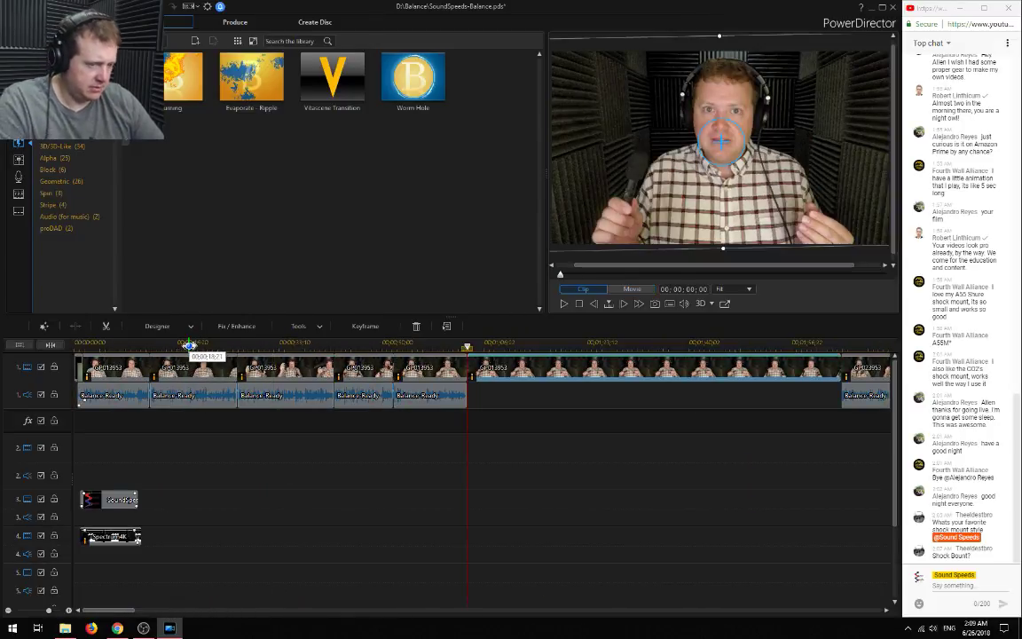
pyautogui.rightClick(582, 390)
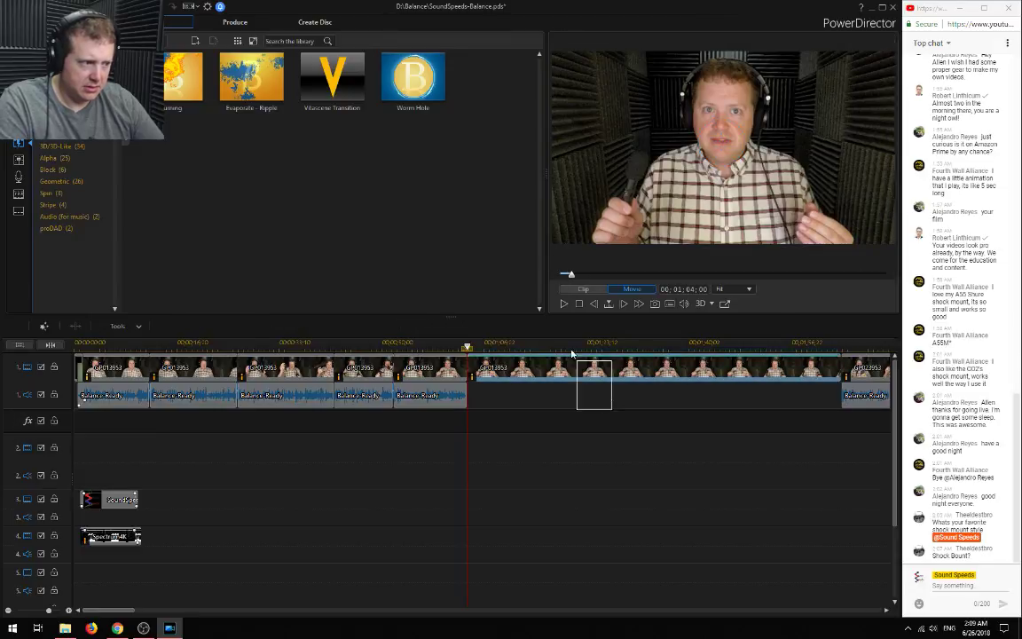
pyautogui.click(887, 400)
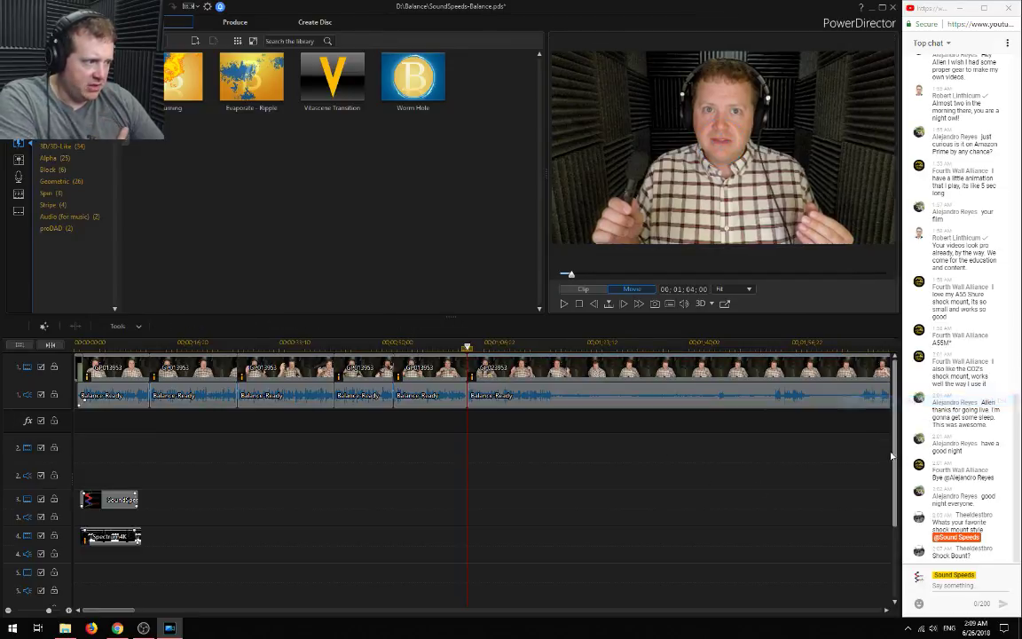
# Play the new joint at 00;01;04;00 from about 00;01;01;26
pyautogui.click(453, 342)
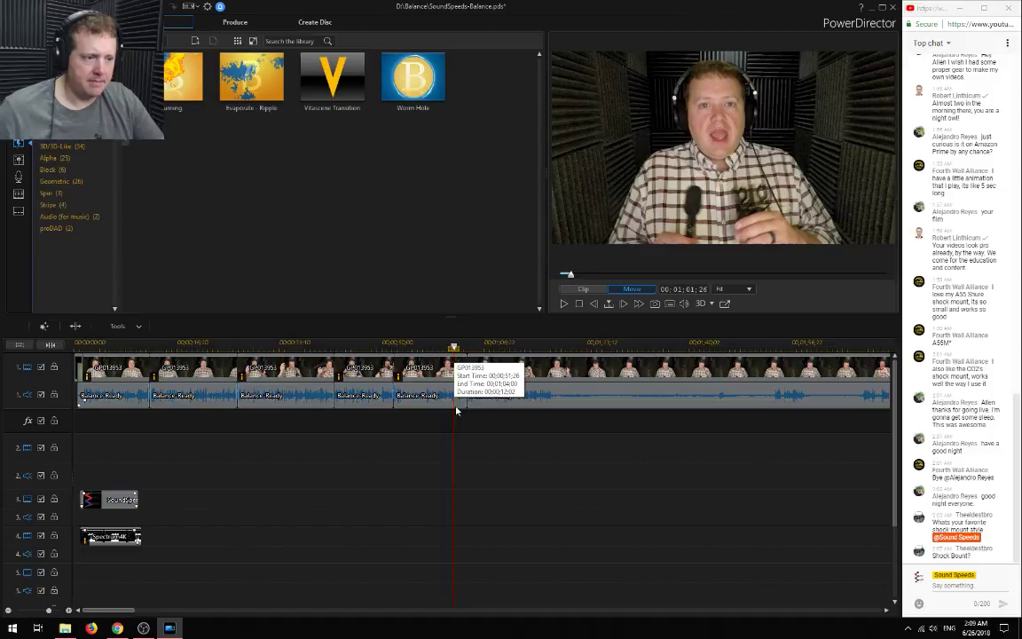
pyautogui.press('space')
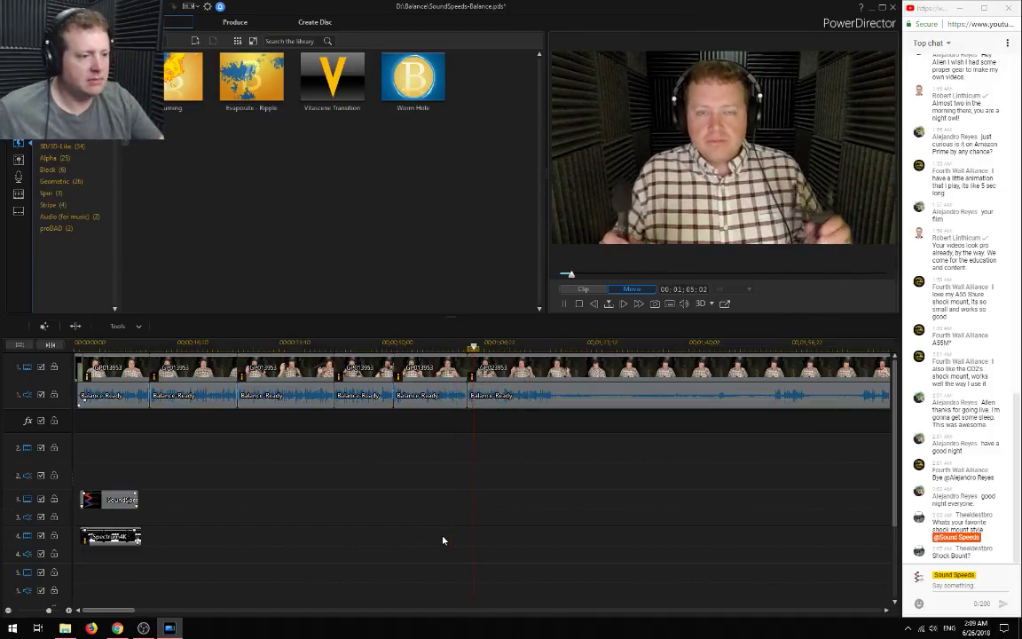
pyautogui.press('space')
# Split the clips before the next phrase at 00;01;05;07 and remove the short segment from 00;01;04;00, filling the gap
pyautogui.click(468, 345)
pyautogui.scroll(5, 487, 433)
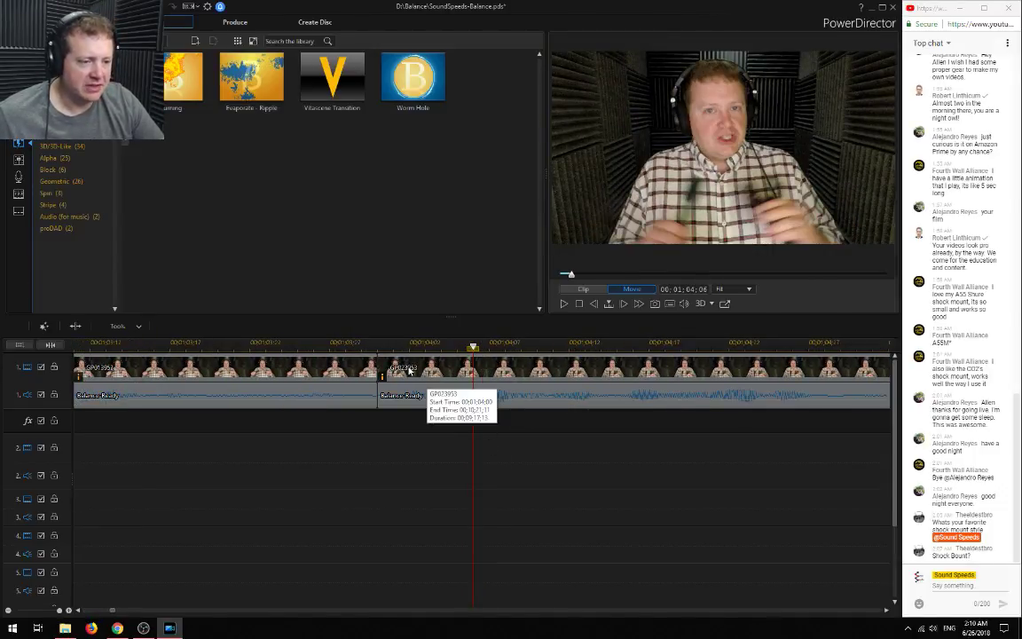
pyautogui.press('space')
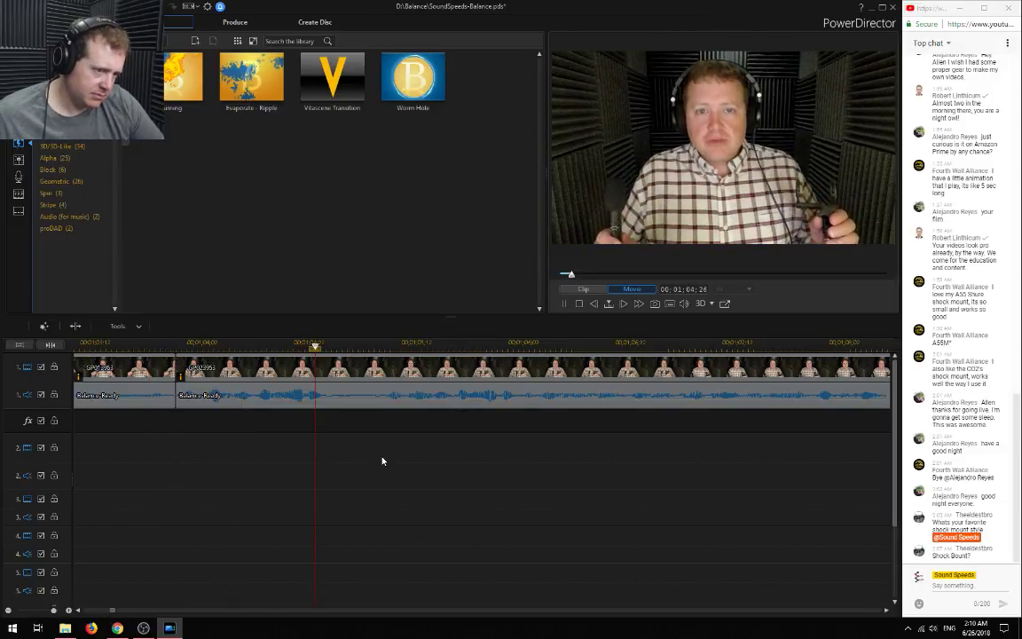
pyautogui.press('space')
pyautogui.moveTo(396, 347); pyautogui.dragTo(375, 347)
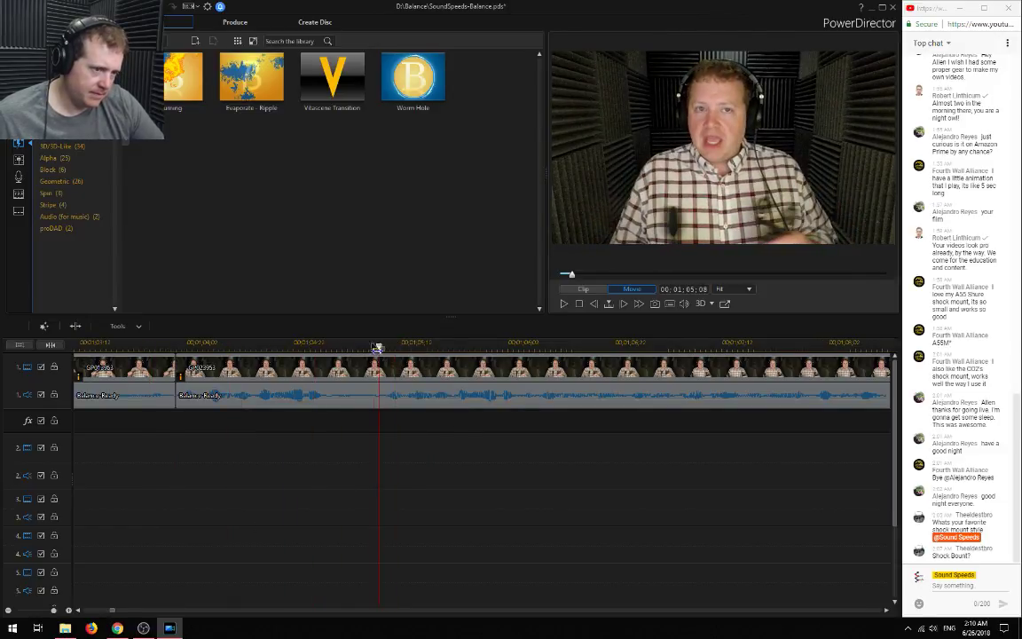
pyautogui.hotkey('ctrl', 't')
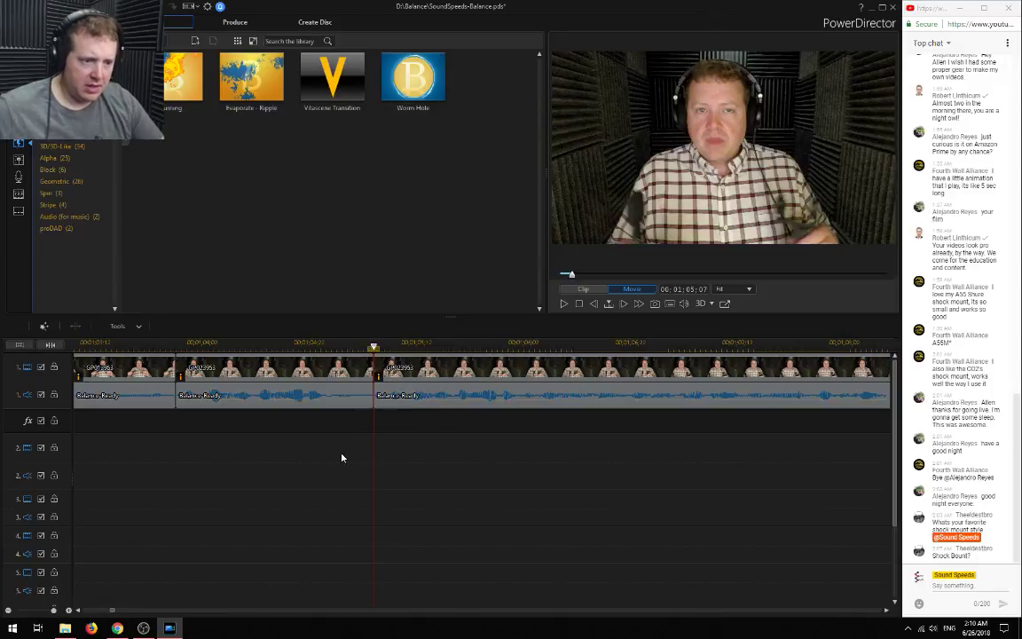
pyautogui.click(301, 394)
pyautogui.press('Delete')
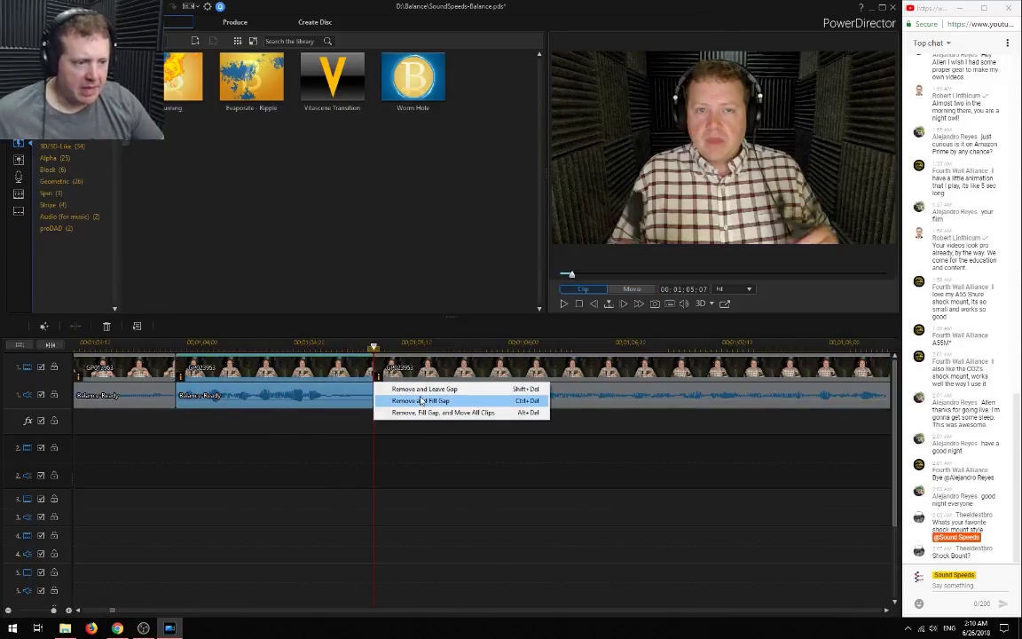
pyautogui.click(417, 400)
# Play across the tightened joint at 00;01;04;00 to check the timing of the cut
pyautogui.click(93, 342)
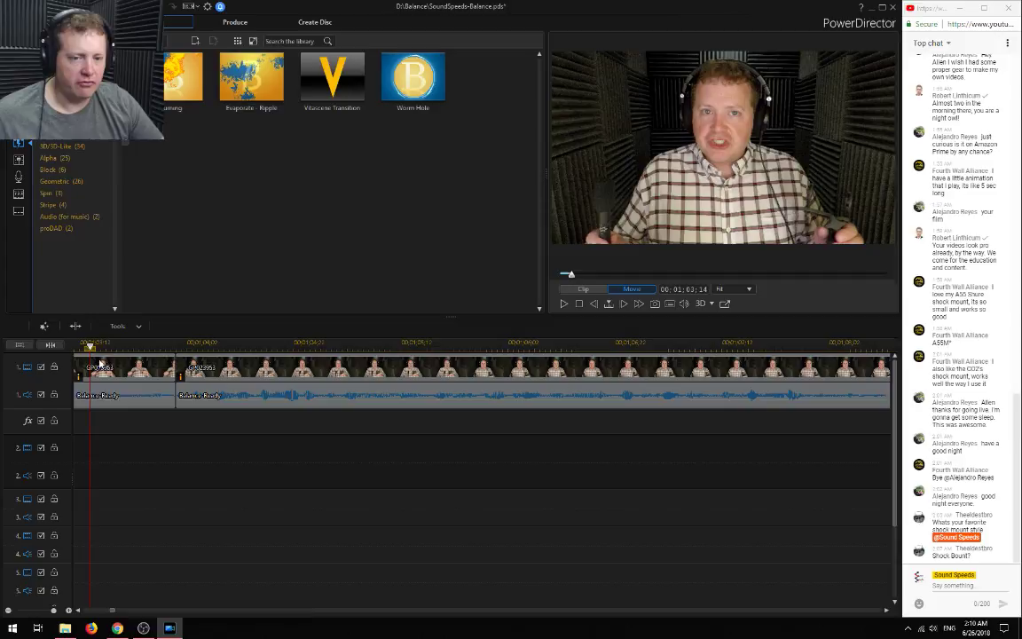
pyautogui.press('space')
pyautogui.click(81, 342)
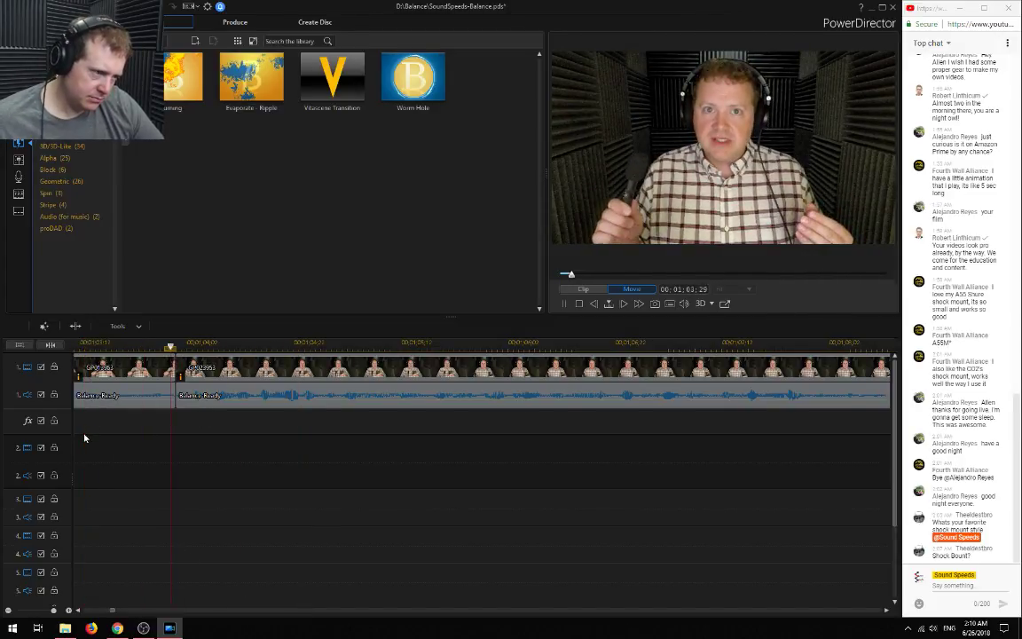
pyautogui.press('space')
# Shift the second clip's audio one frame over the first at 00;01;04;00 as a crossfade and play it back
pyautogui.click(175, 342)
pyautogui.scroll(2, 209, 440)
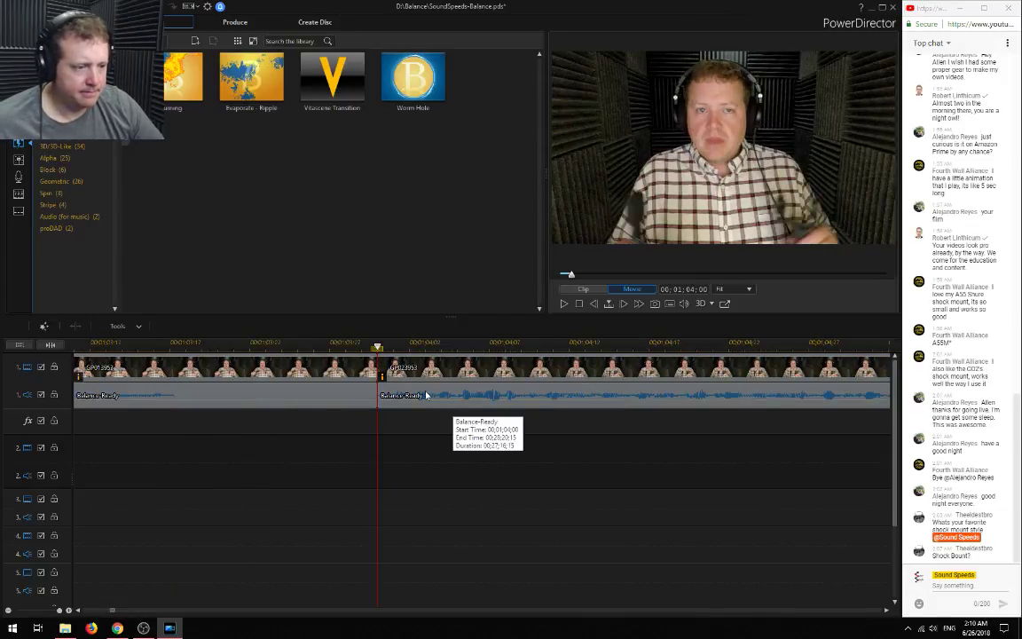
pyautogui.click(454, 393)
pyautogui.moveTo(456, 397); pyautogui.dragTo(442, 401)
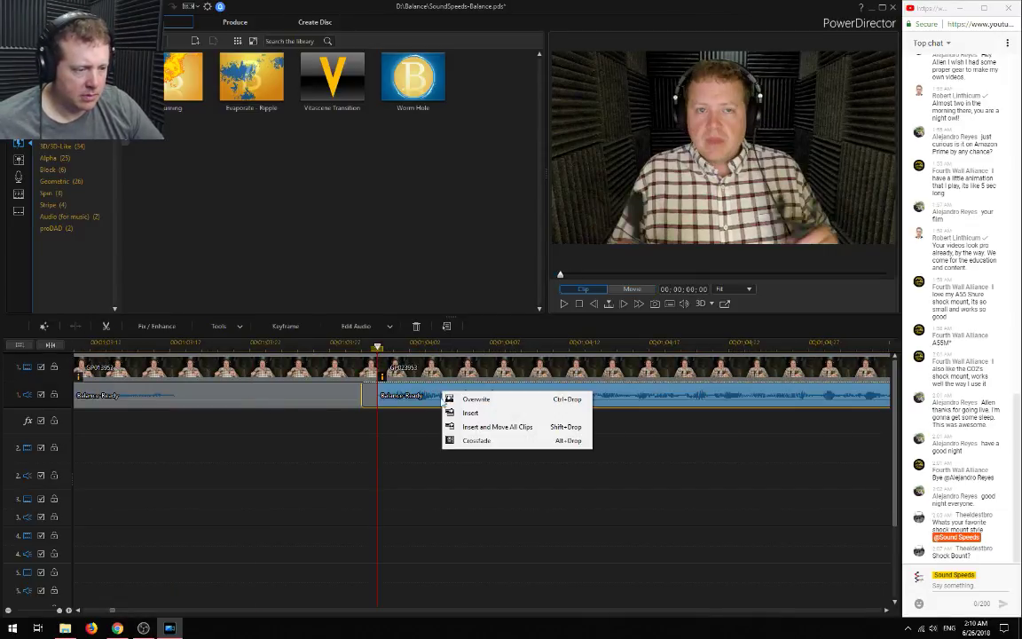
pyautogui.click(476, 398)
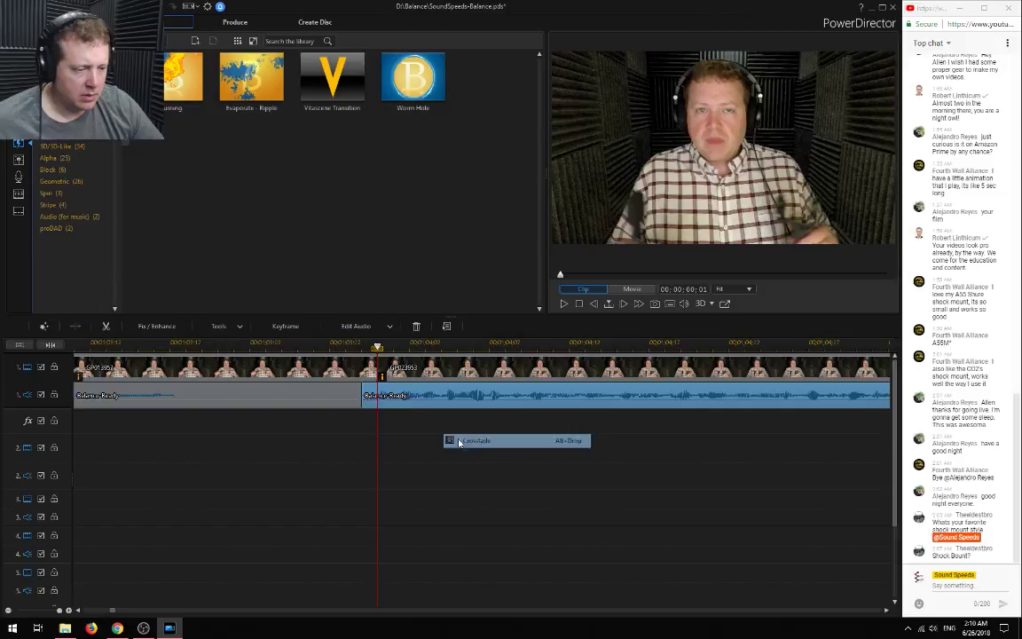
pyautogui.click(88, 343)
pyautogui.press('space')
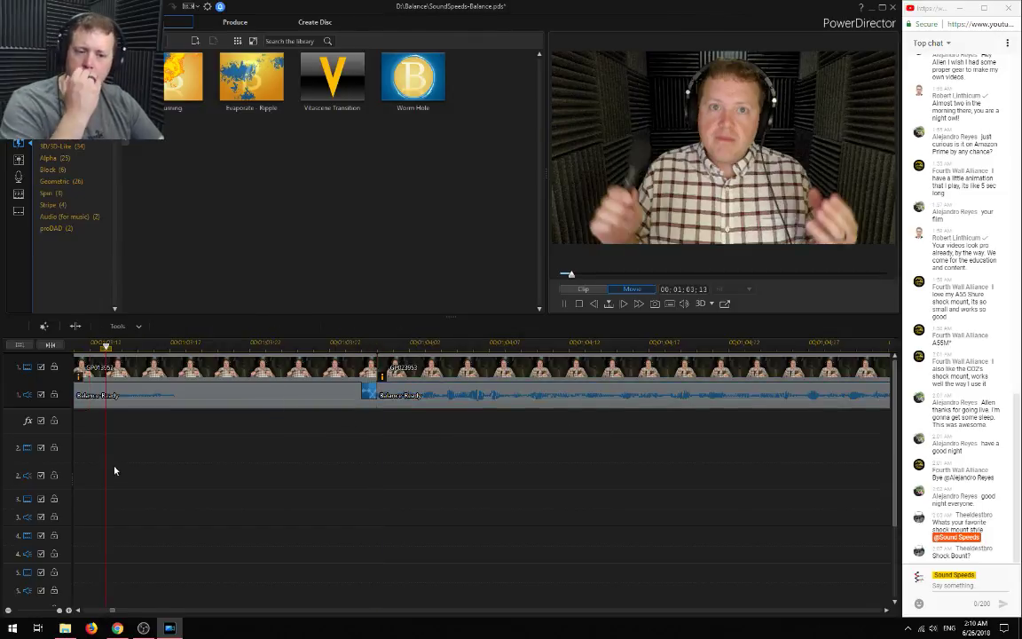
# Move the second video clip away from the joint, then extend its start by two frames and the first clip's end by three frames
pyautogui.click(448, 368)
pyautogui.moveTo(448, 368); pyautogui.dragTo(528, 369)
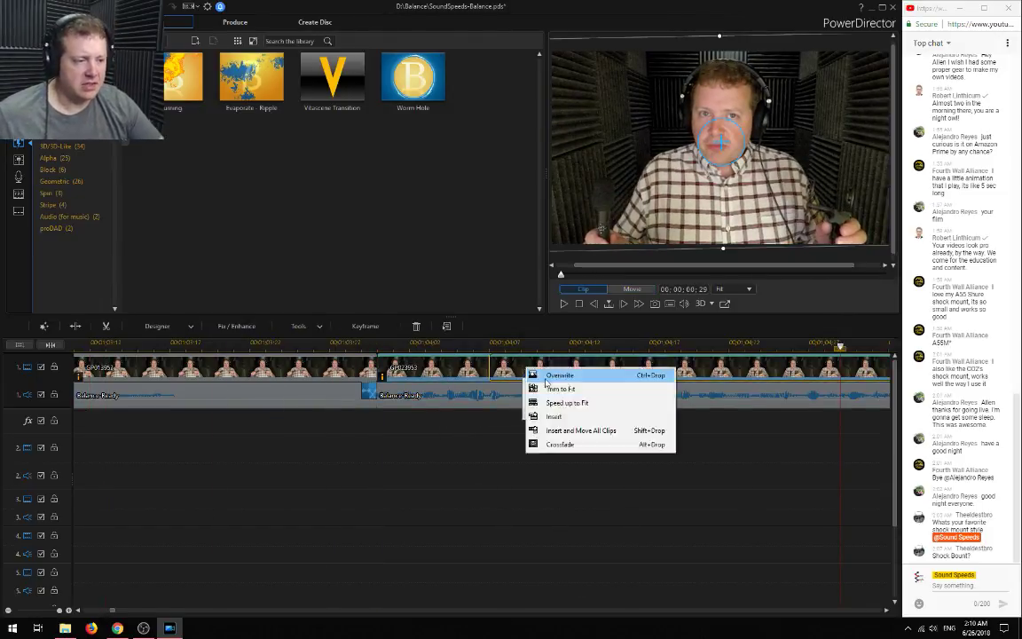
pyautogui.click(568, 443)
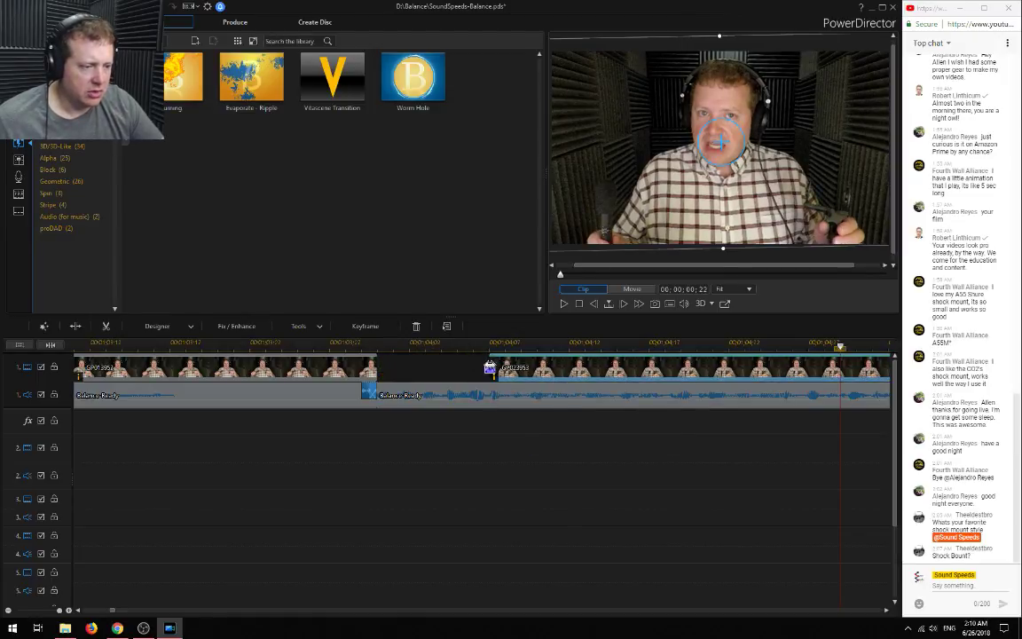
pyautogui.moveTo(492, 368); pyautogui.dragTo(463, 368)
pyautogui.click(372, 371)
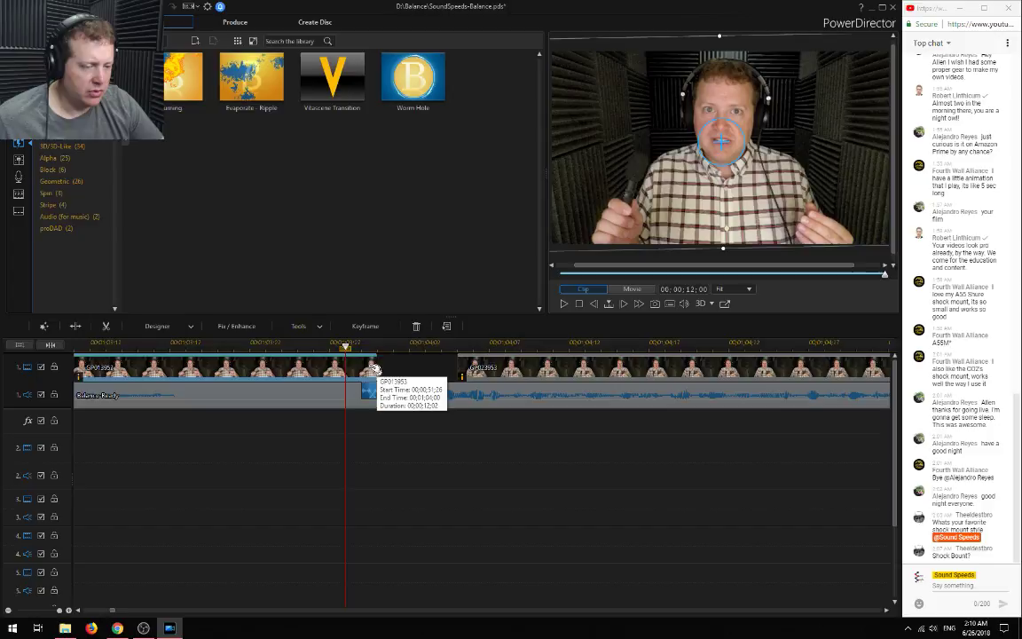
pyautogui.moveTo(374, 367); pyautogui.dragTo(424, 368)
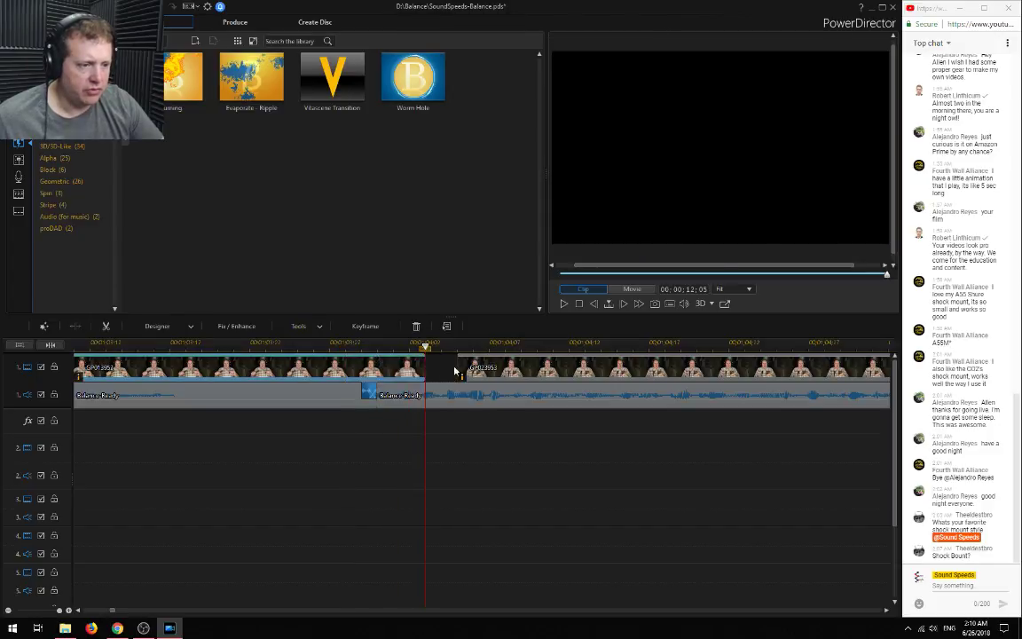
# Overlap the two video clips by six frames as a crossfade and apply the Vitascene Transition to the overlap
pyautogui.moveTo(547, 368); pyautogui.dragTo(423, 369)
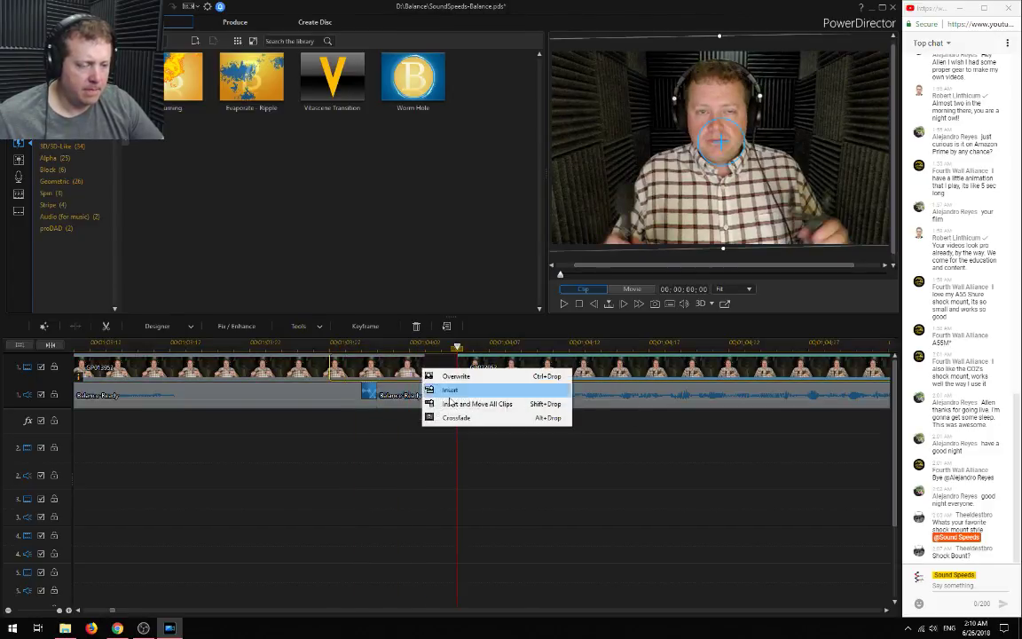
pyautogui.click(490, 417)
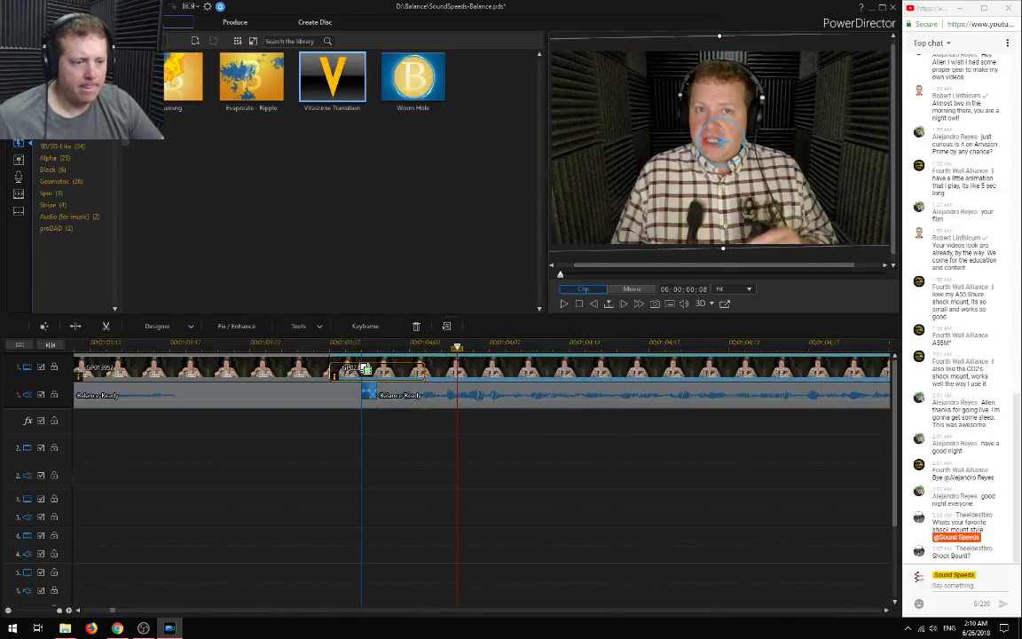
pyautogui.click(364, 369)
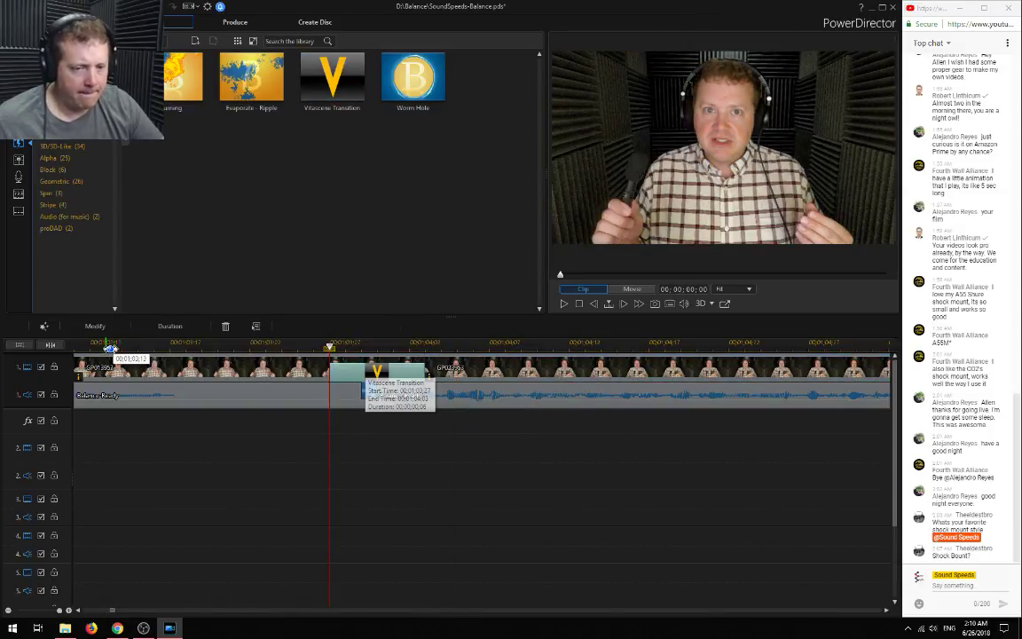
# Play the joint back from about 00;01;03;12 to check the Vitascene Transition
pyautogui.click(91, 347)
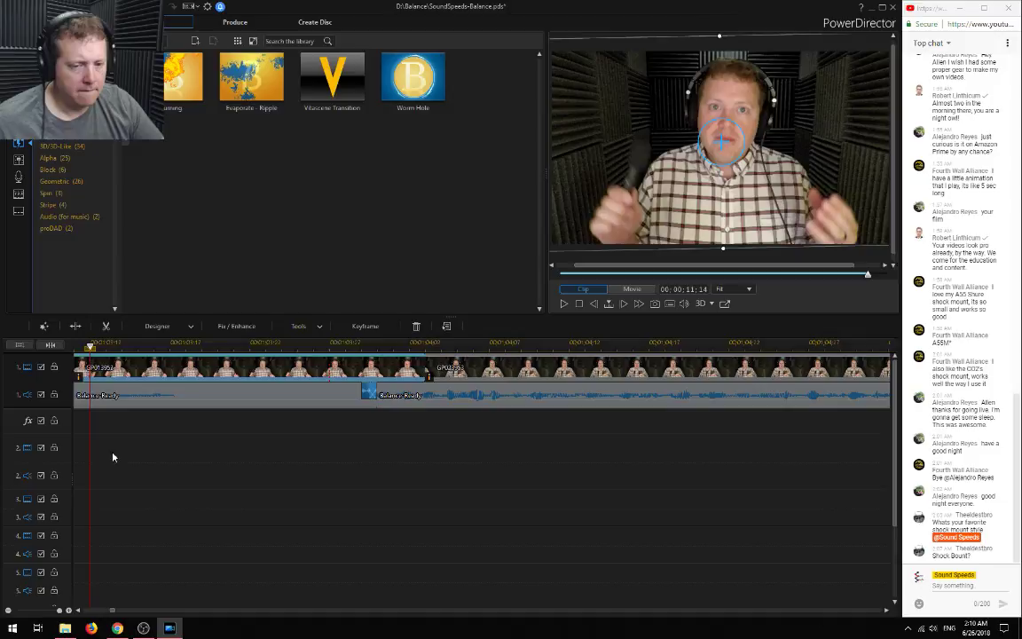
pyautogui.click(93, 447)
pyautogui.press('space')
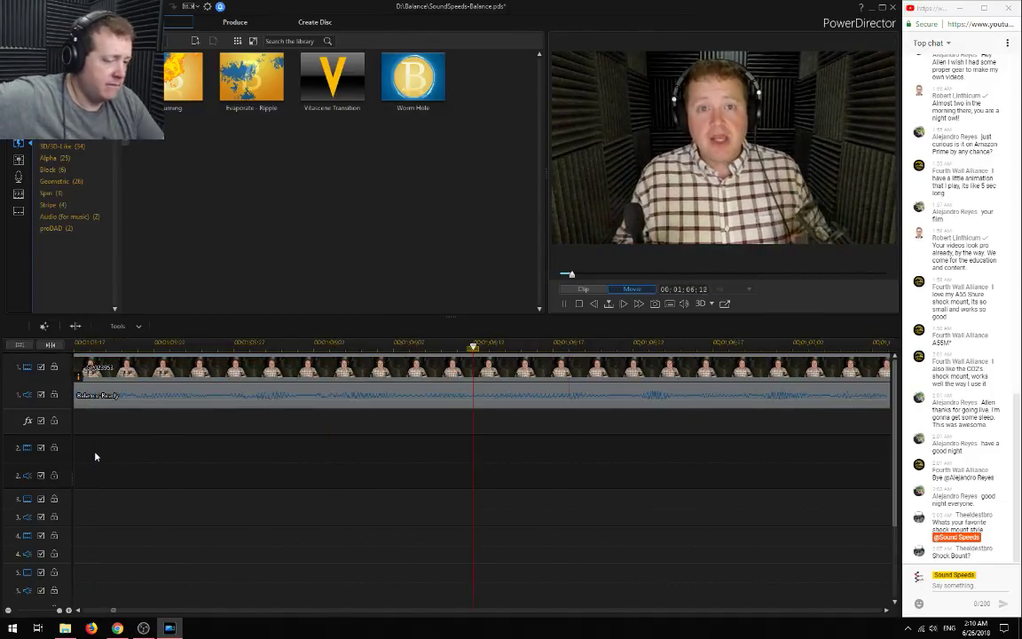
# Play on to the pause after the spoken passage and split the video and audio at 00;01;16;16
pyautogui.click(9, 611)
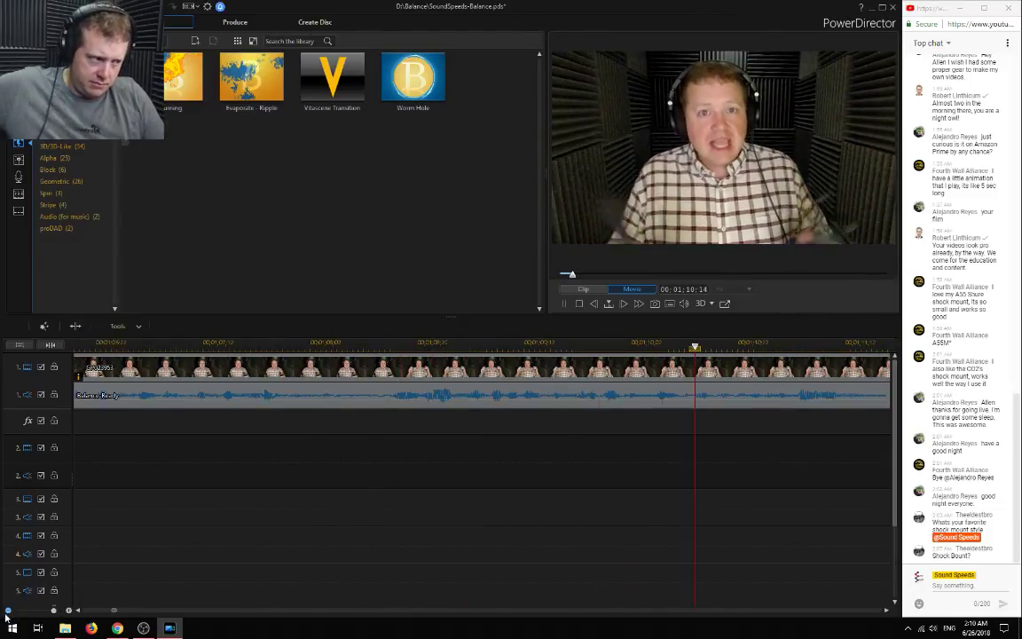
pyautogui.click(8, 612)
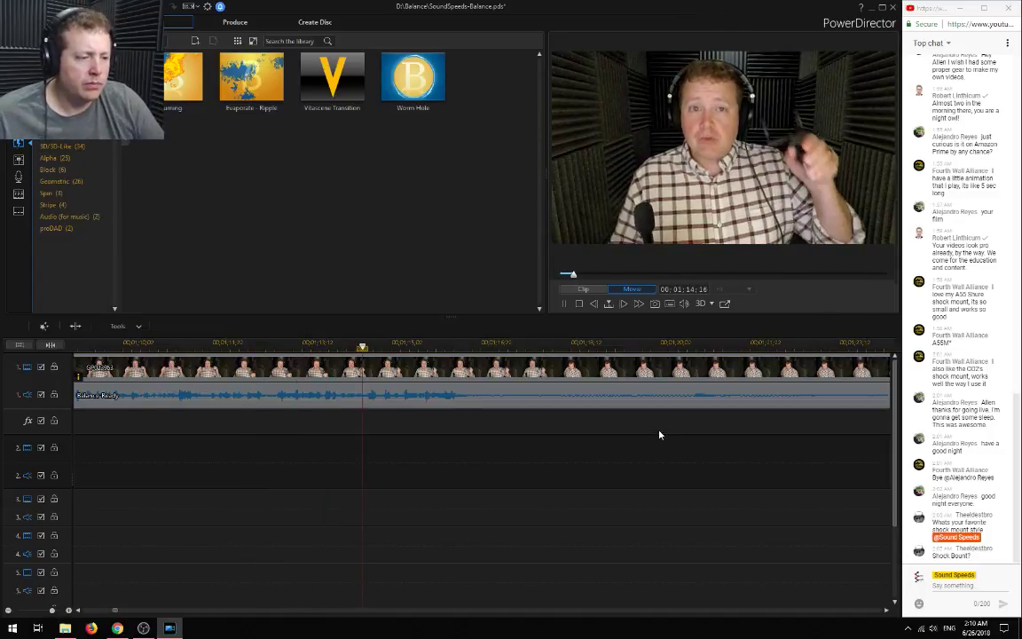
pyautogui.press('space')
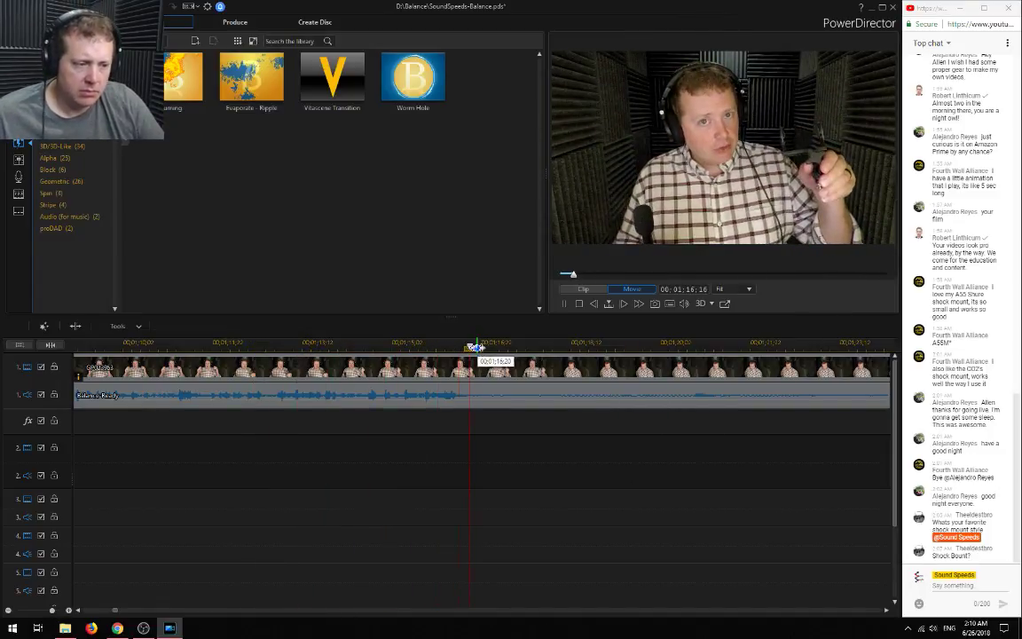
pyautogui.scroll(5, 442, 475)
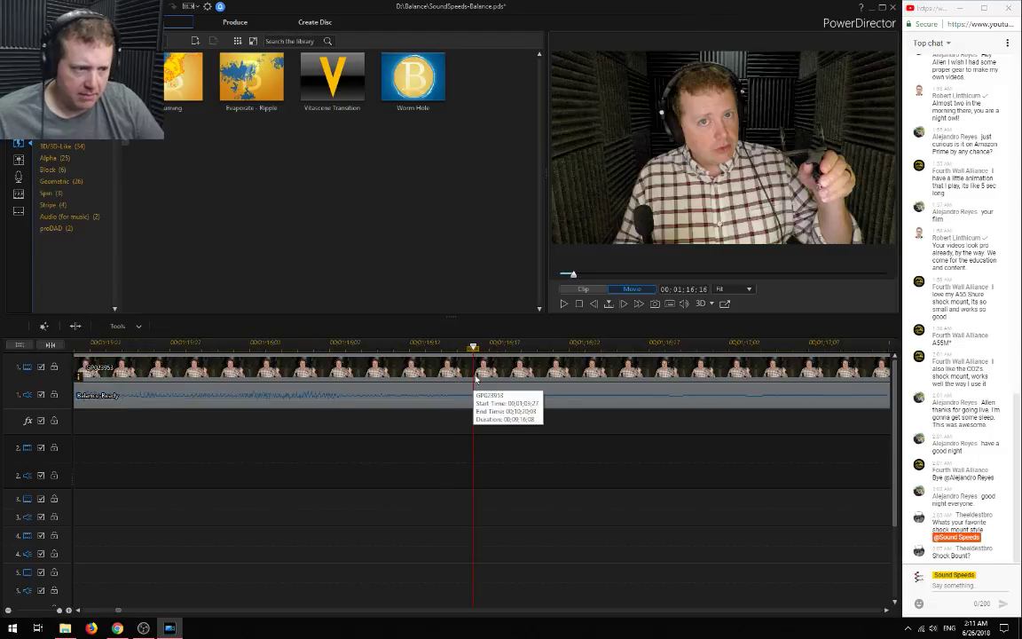
pyautogui.press('space')
pyautogui.click(474, 345)
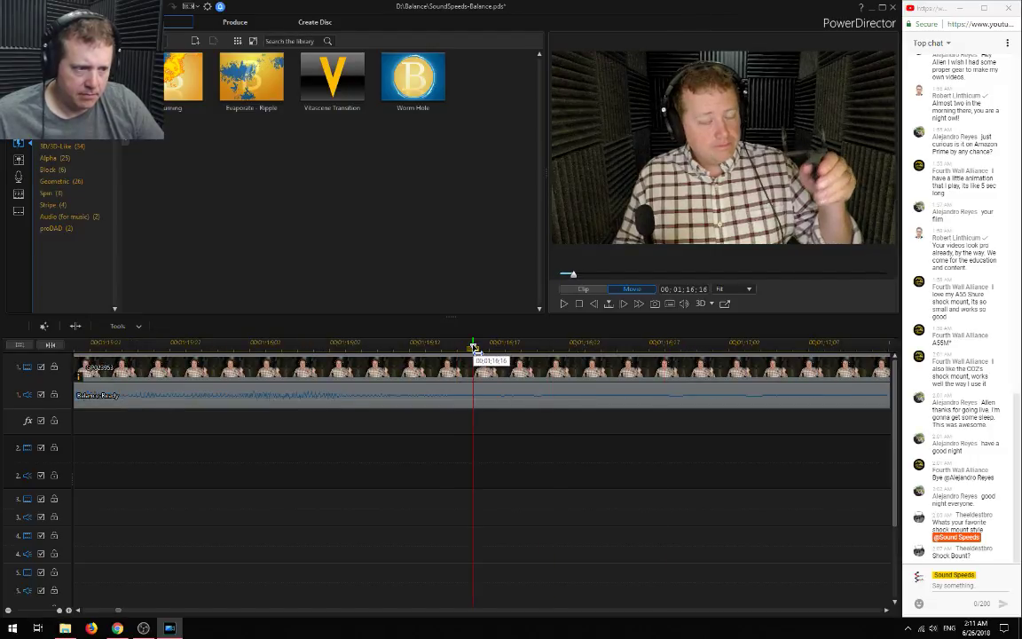
pyautogui.press('space')
pyautogui.press('space')
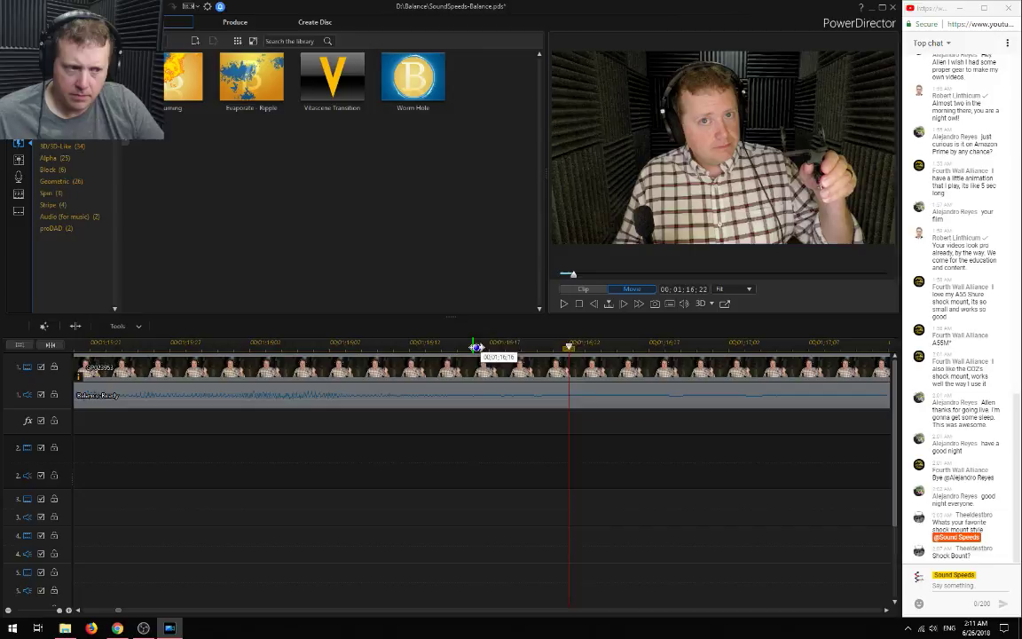
pyautogui.click(474, 345)
pyautogui.scroll(-5, 459, 525)
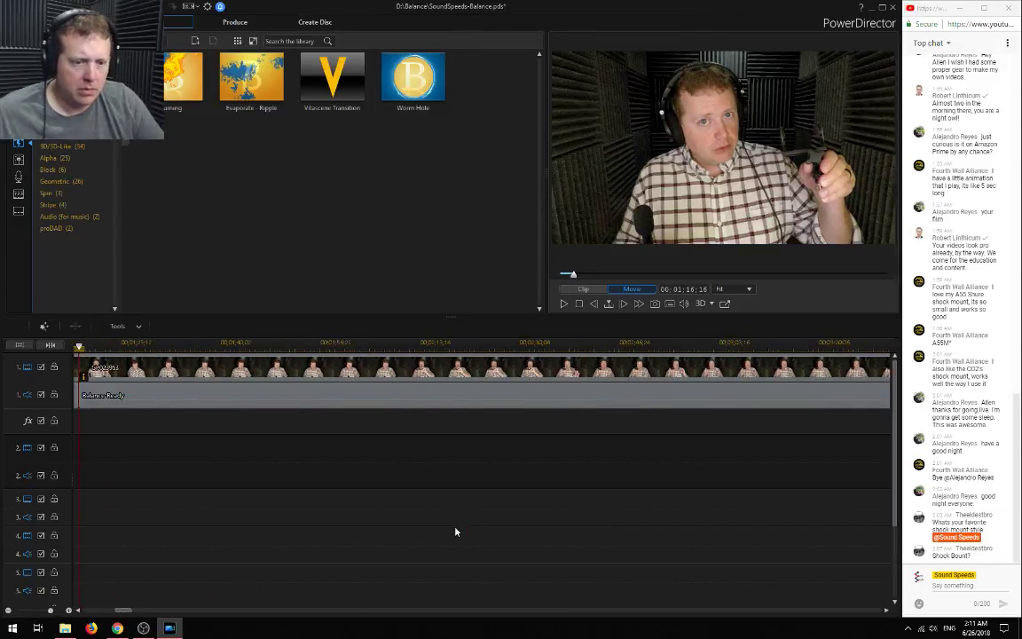
# Sample the playback from about 00;01;52 onward to find the next usable take, then split the video and audio at 00;04;07;29
pyautogui.scroll(3, 216, 446)
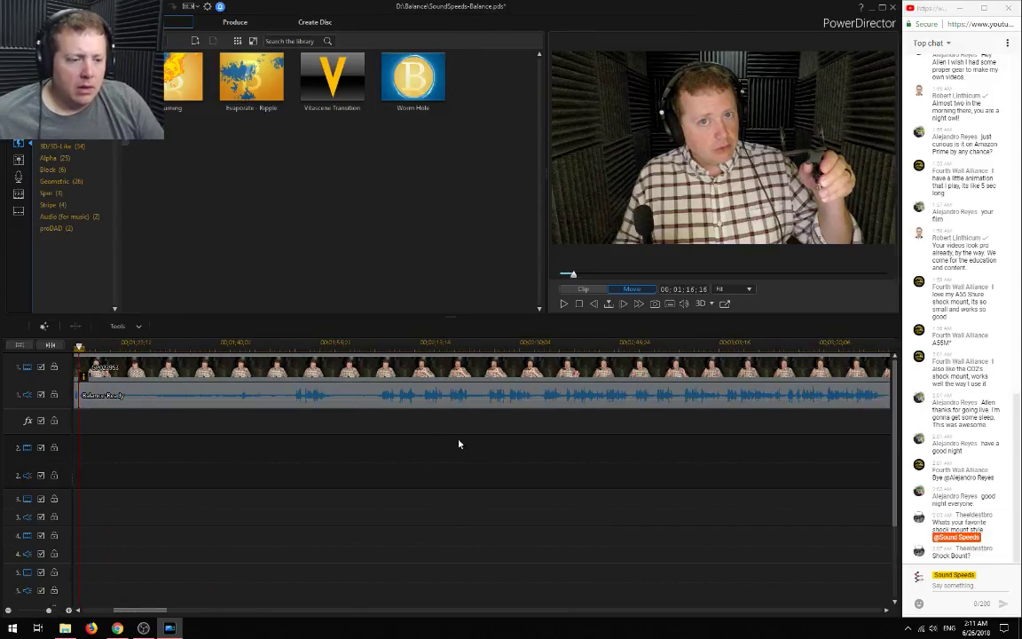
pyautogui.click(295, 341)
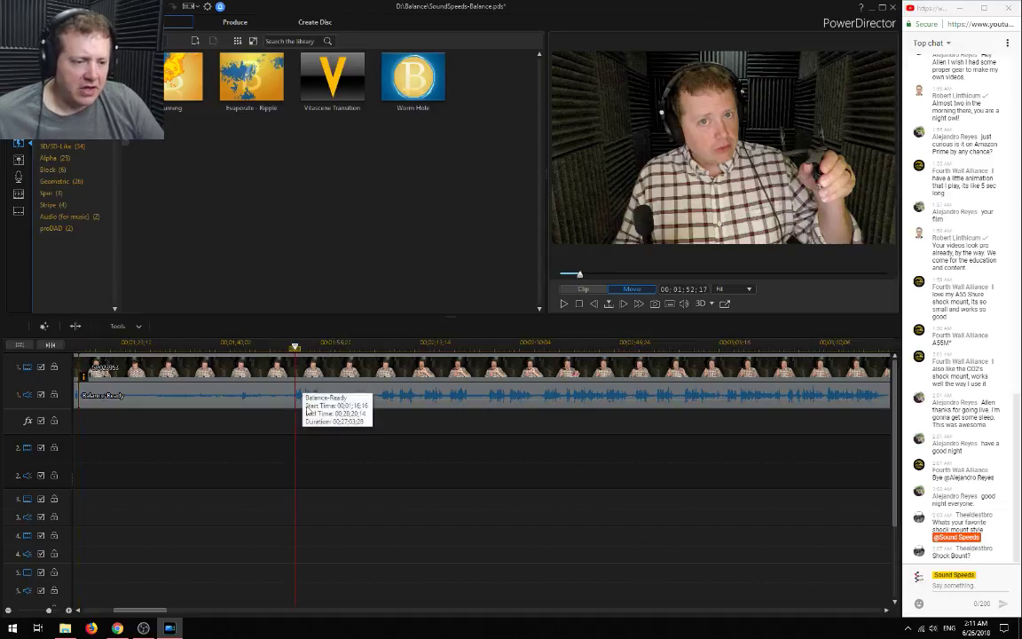
pyautogui.press('space')
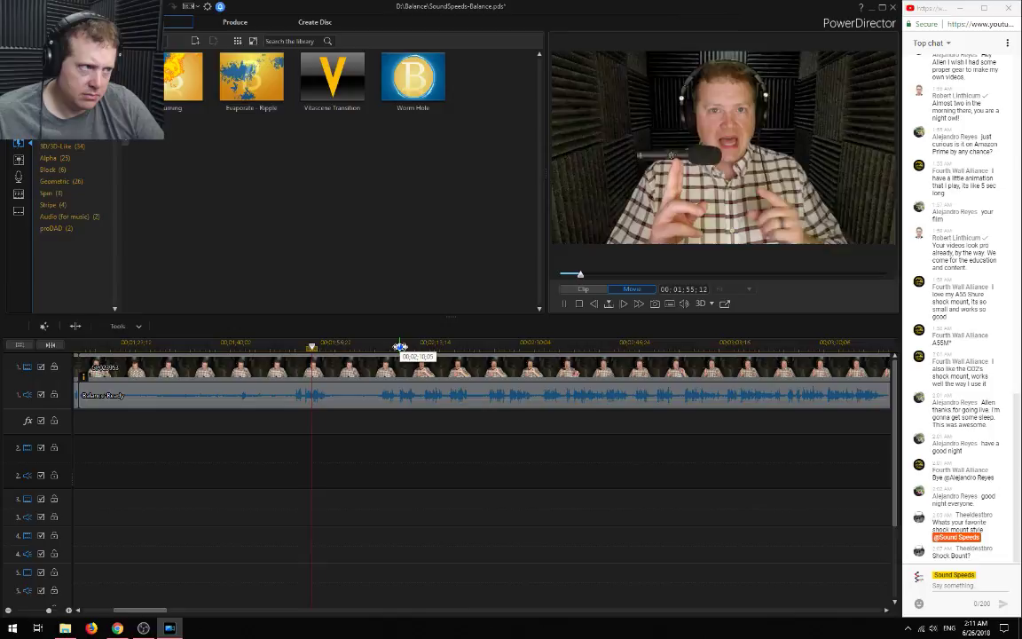
pyautogui.click(686, 347)
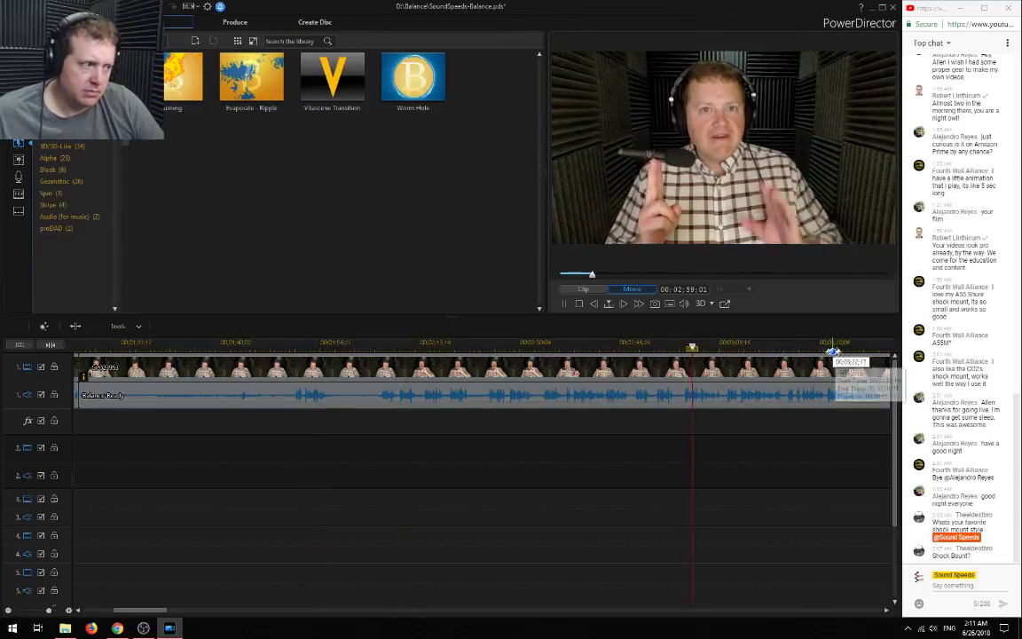
pyautogui.click(825, 346)
pyautogui.moveTo(151, 611); pyautogui.dragTo(192, 611)
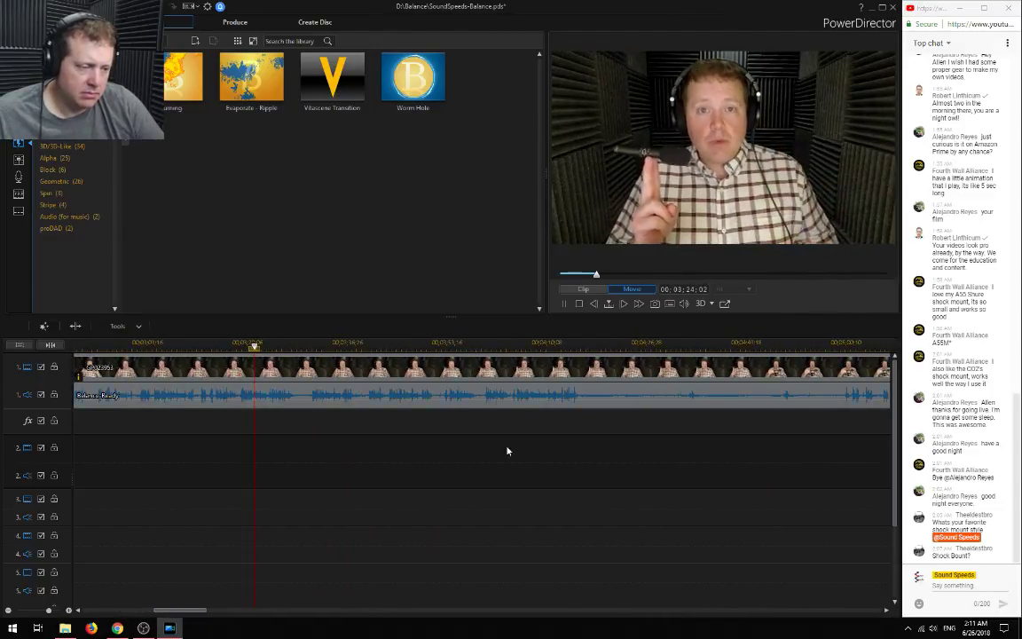
pyautogui.click(507, 343)
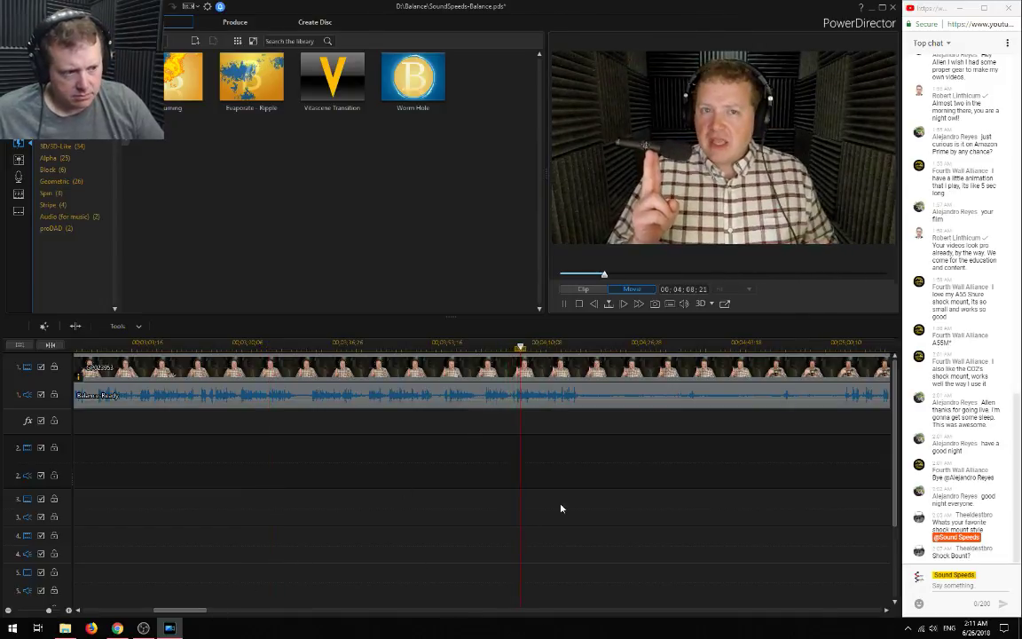
pyautogui.click(516, 344)
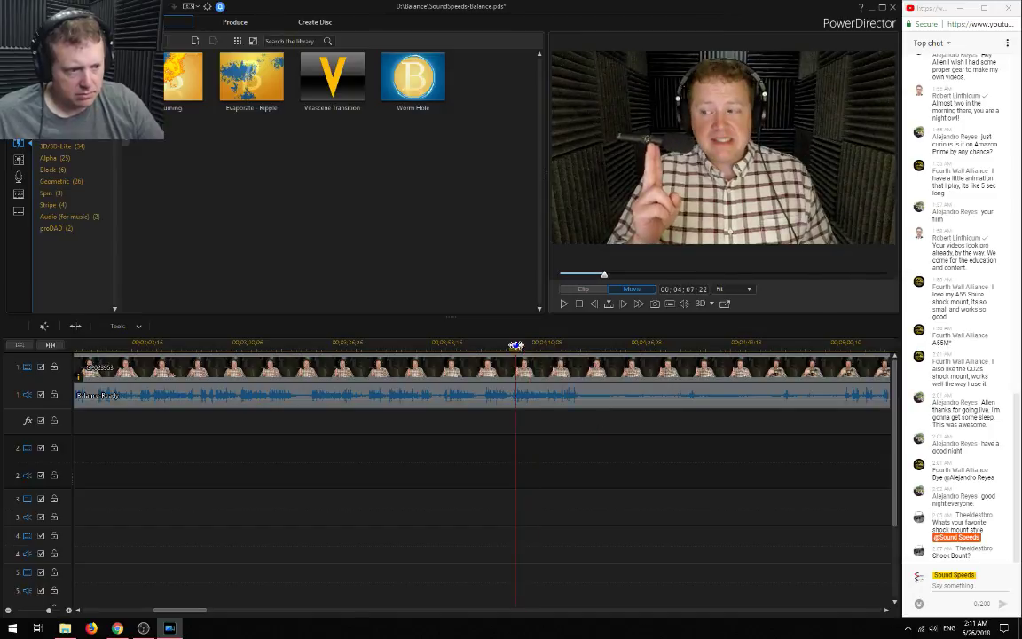
pyautogui.scroll(5, 521, 463)
pyautogui.click(518, 347)
pyautogui.hotkey('ctrl', 't')
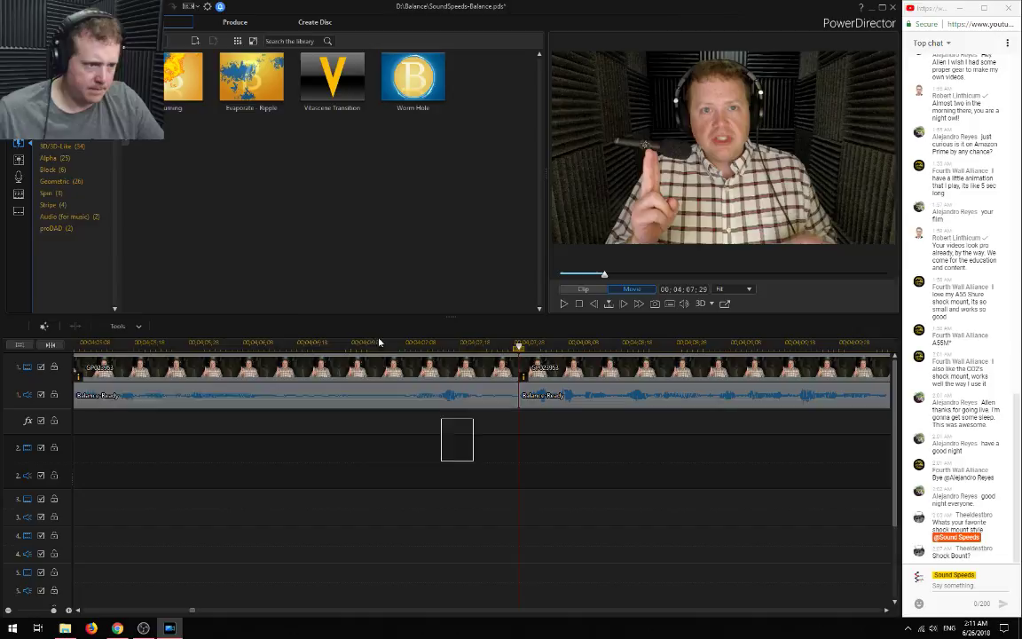
# Remove the unwanted video and audio section before 00;04;07;29, leaving a gap
pyautogui.click(257, 393)
pyautogui.press('Delete')
pyautogui.click(589, 400)
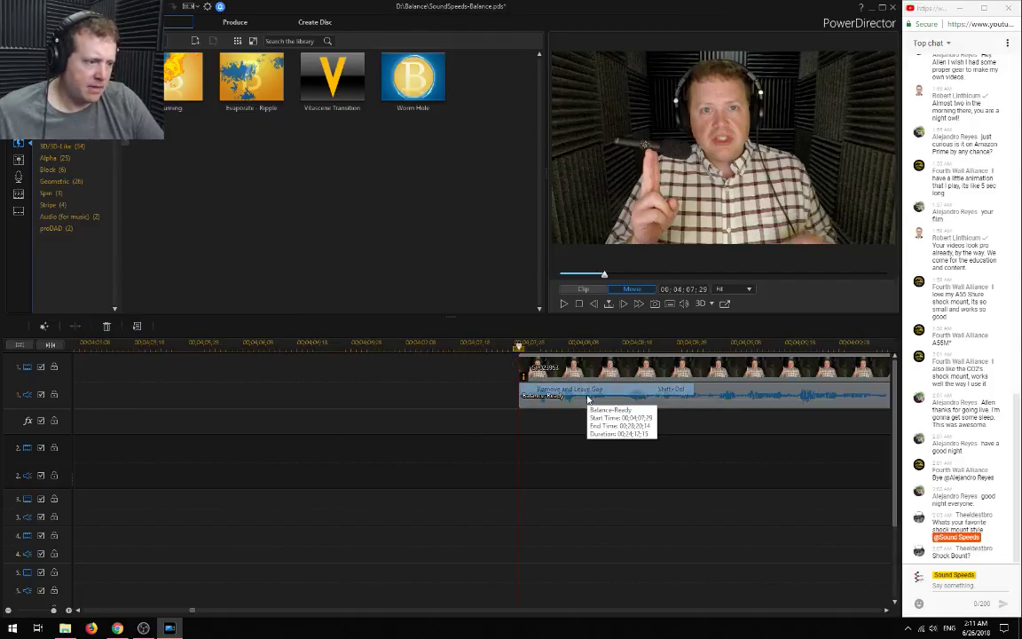
# Select all video and audio clips after the gap and move them back against the earlier clips at 00;01;16;16
pyautogui.scroll(-5, 392, 415)
pyautogui.scroll(3, 392, 416)
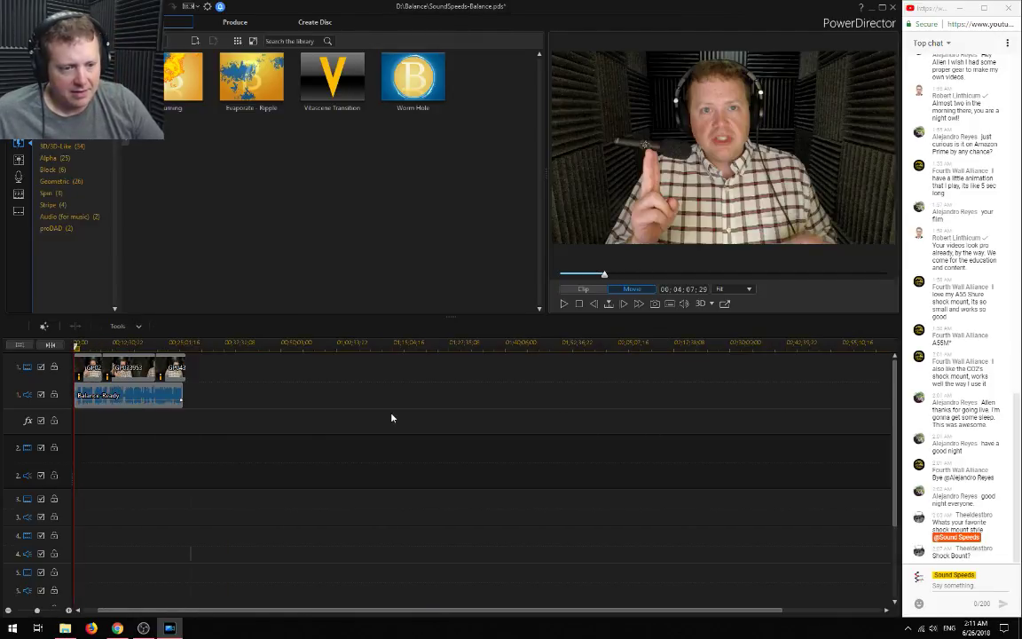
pyautogui.moveTo(444, 404); pyautogui.dragTo(132, 415)
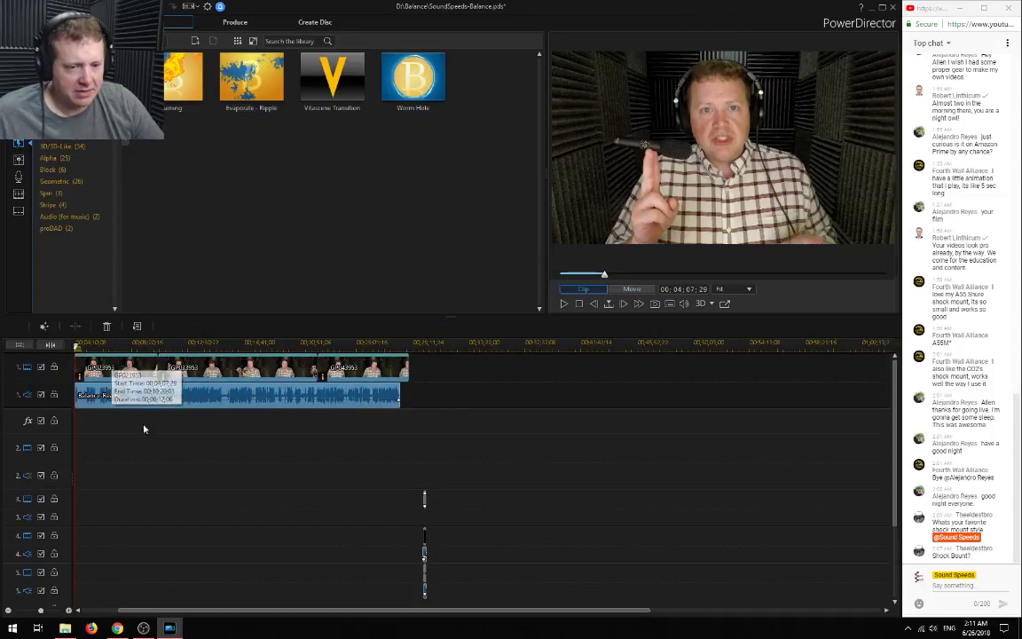
pyautogui.scroll(3, 152, 434)
pyautogui.scroll(-3, 183, 612)
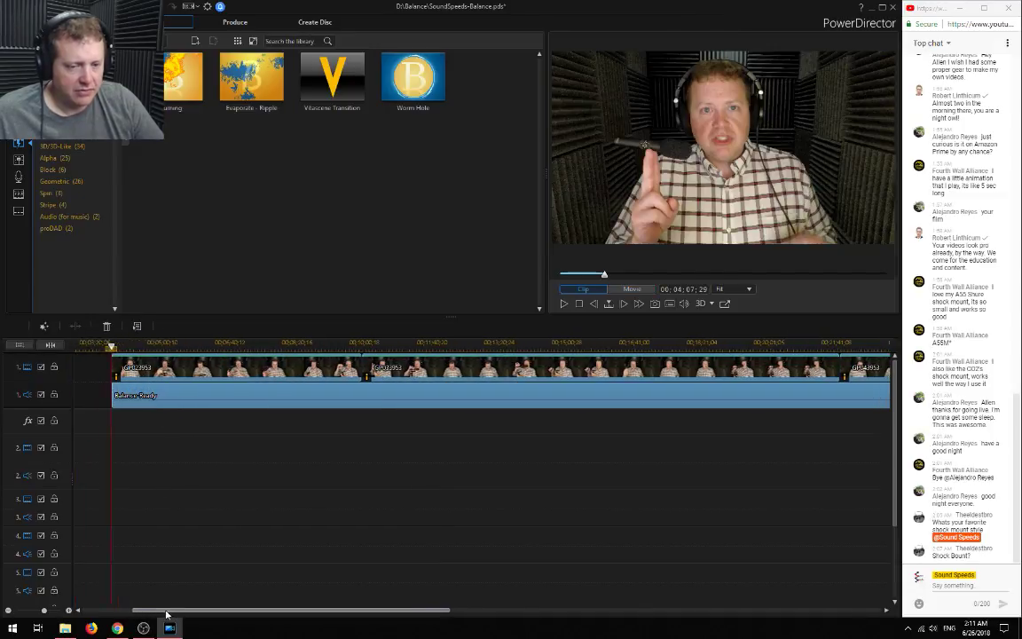
pyautogui.moveTo(248, 372); pyautogui.dragTo(169, 370)
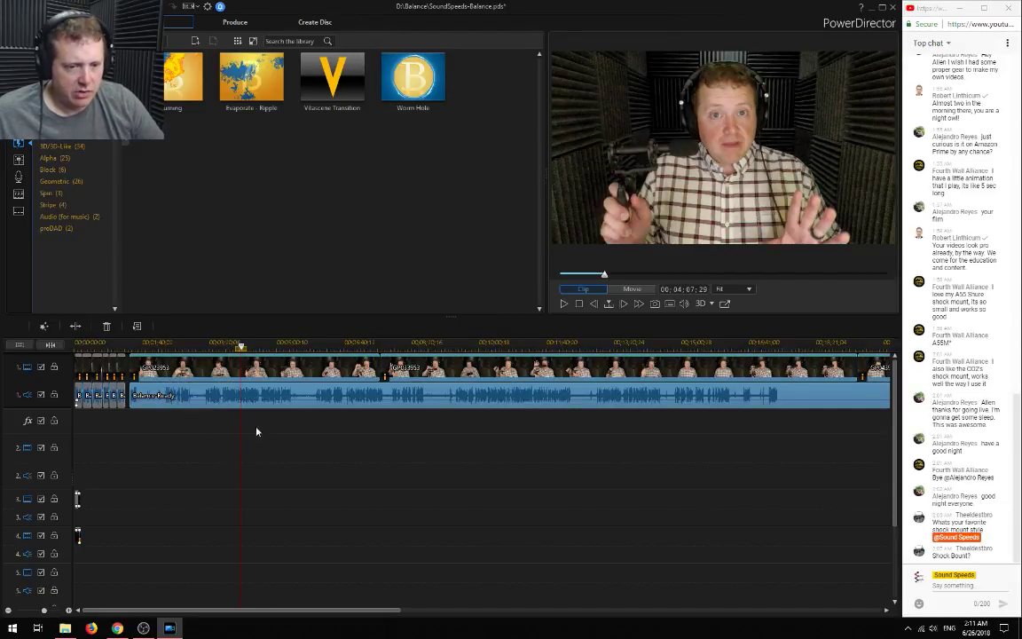
pyautogui.click(127, 344)
pyautogui.scroll(2, 233, 411)
pyautogui.press('space')
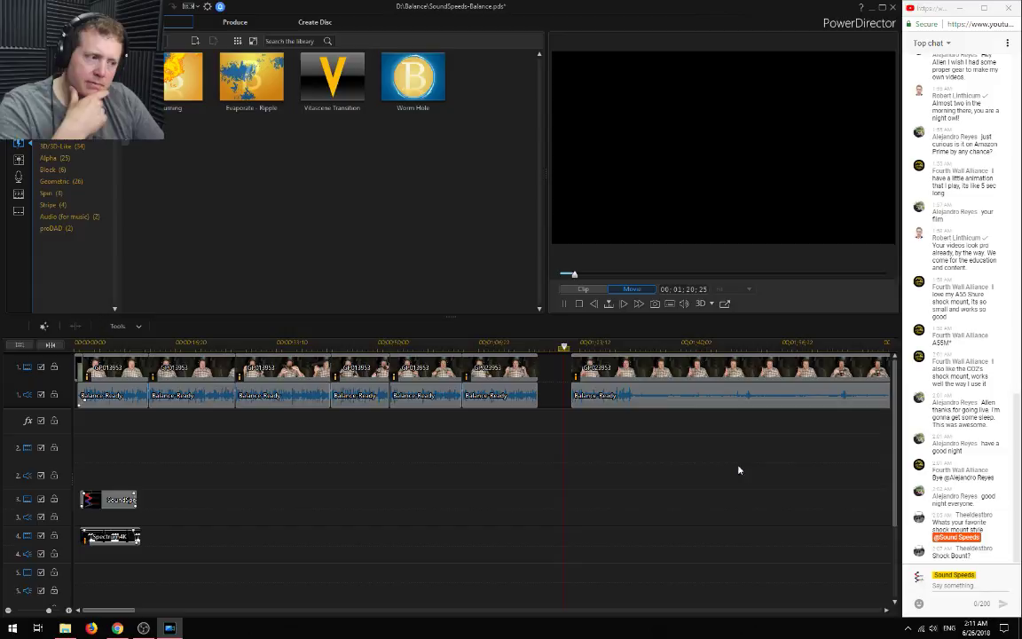
pyautogui.click(666, 371)
pyautogui.moveTo(665, 370); pyautogui.dragTo(631, 370)
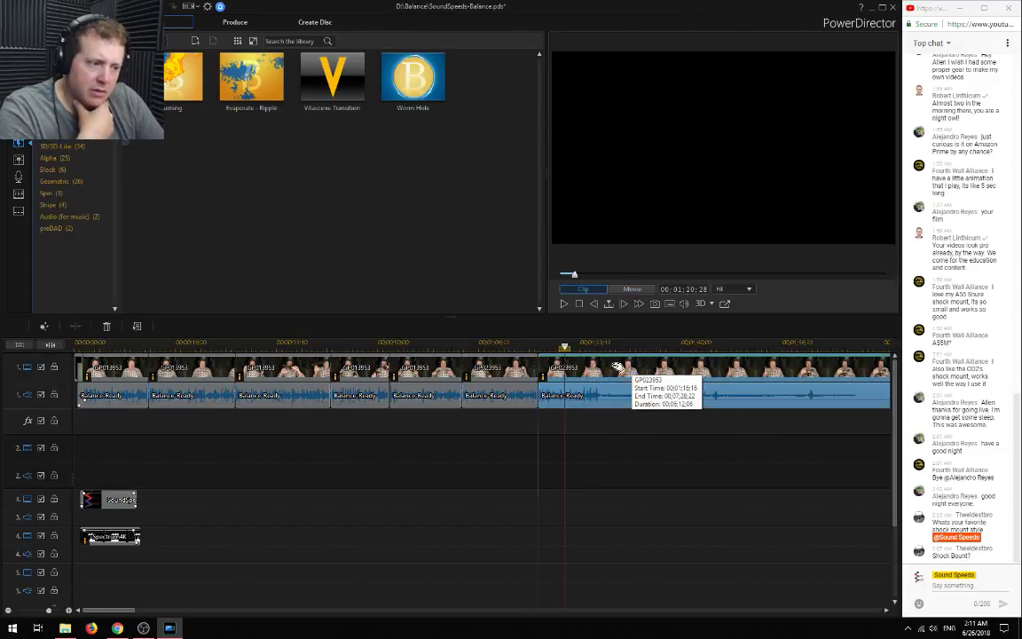
# Play back the joint at 00;01;16;16 to check the cut
pyautogui.click(525, 344)
pyautogui.press('space')
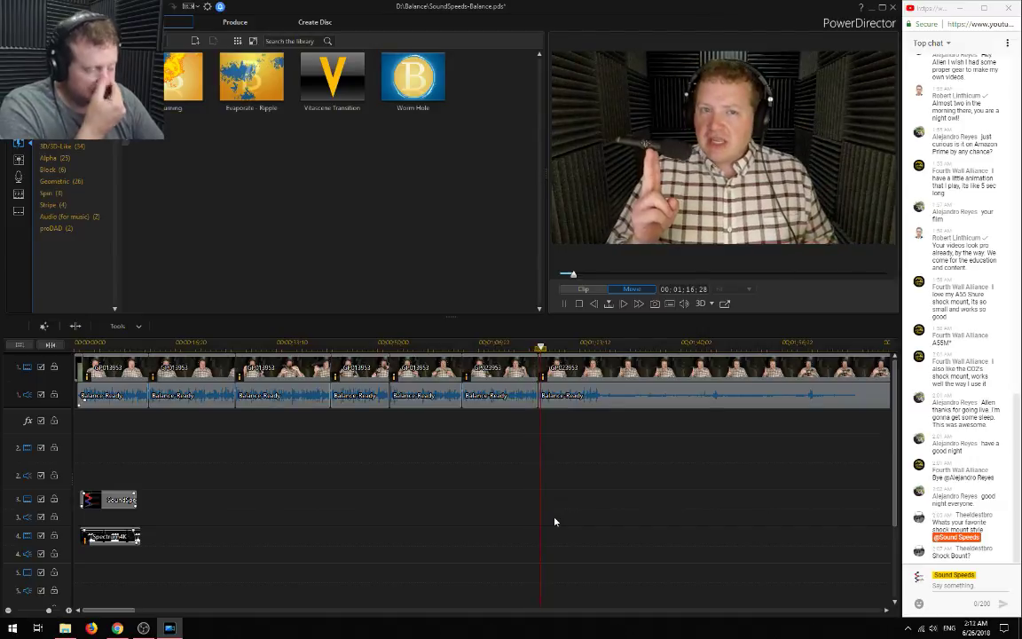
pyautogui.click(540, 344)
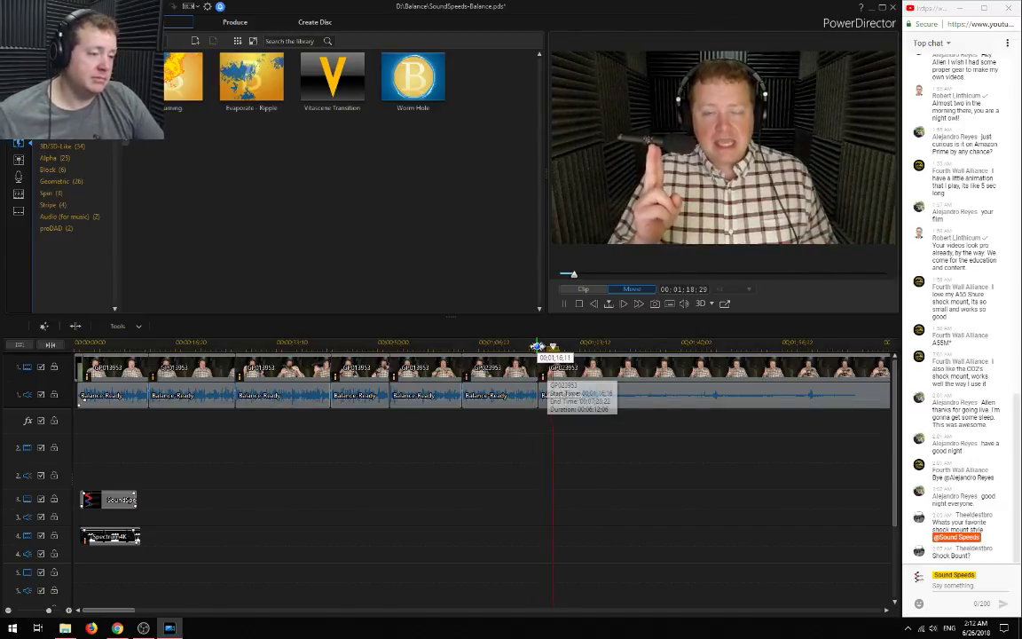
# Move the second video clip away from the joint, then extend its start and the first clip's end by three frames each
pyautogui.scroll(3, 579, 450)
pyautogui.scroll(2, 579, 451)
pyautogui.moveTo(574, 374); pyautogui.dragTo(641, 372)
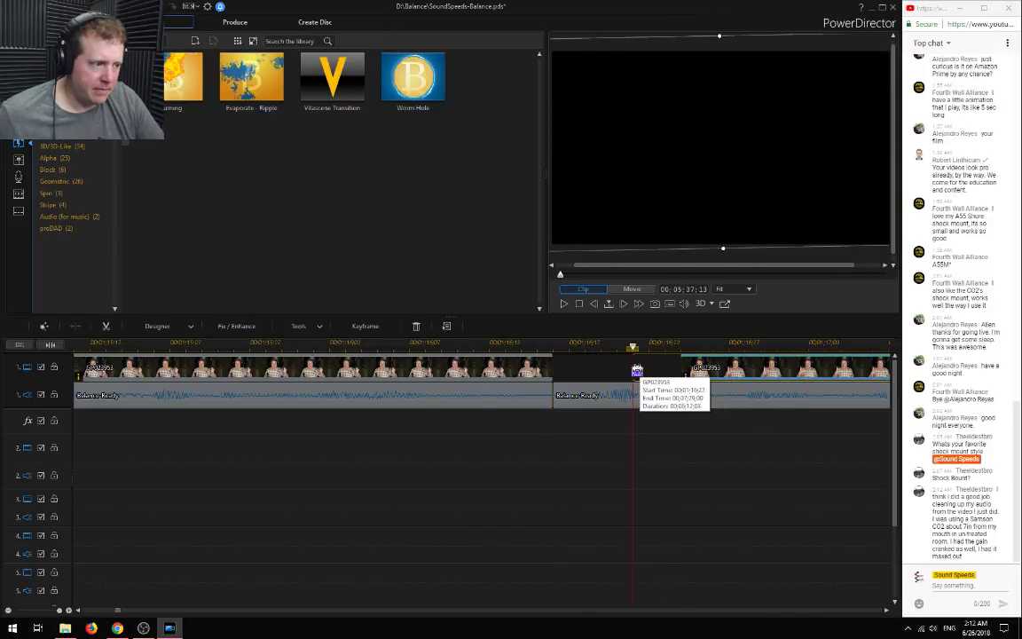
pyautogui.click(551, 367)
pyautogui.moveTo(551, 366); pyautogui.dragTo(601, 366)
# Overlap the two video clips by six frames from 00;01;16;13 as a crossfade and apply the Vitascene Transition to the overlap
pyautogui.moveTo(699, 377); pyautogui.dragTo(623, 368)
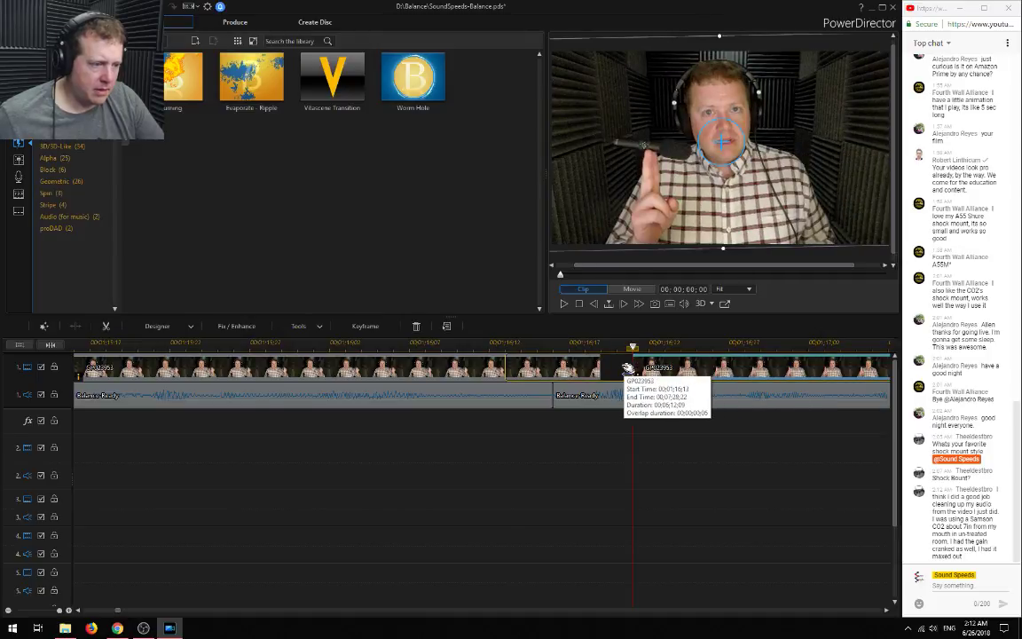
pyautogui.click(655, 405)
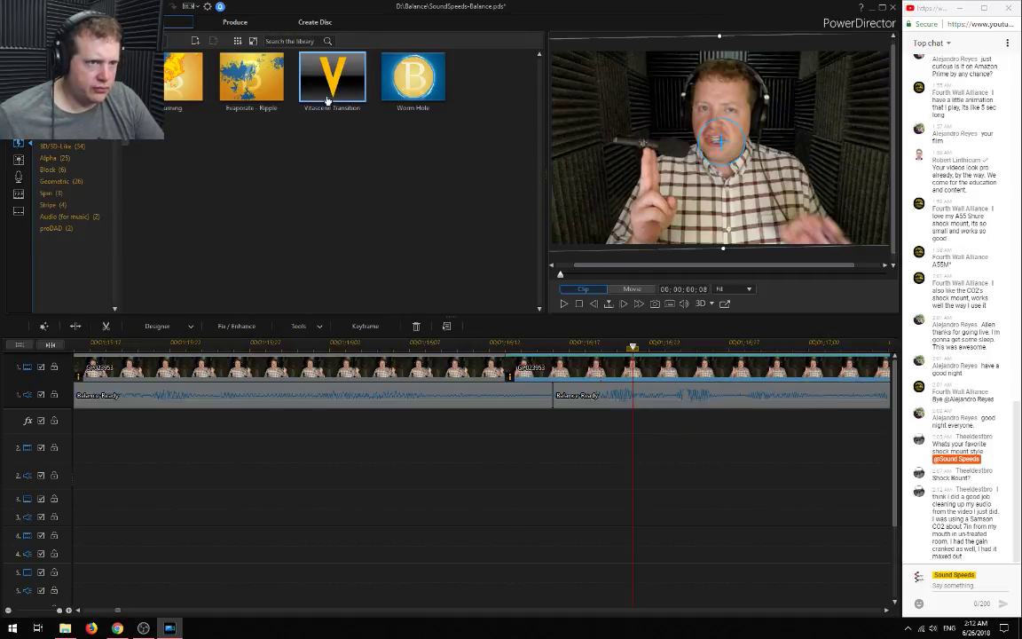
pyautogui.moveTo(333, 78); pyautogui.dragTo(537, 376)
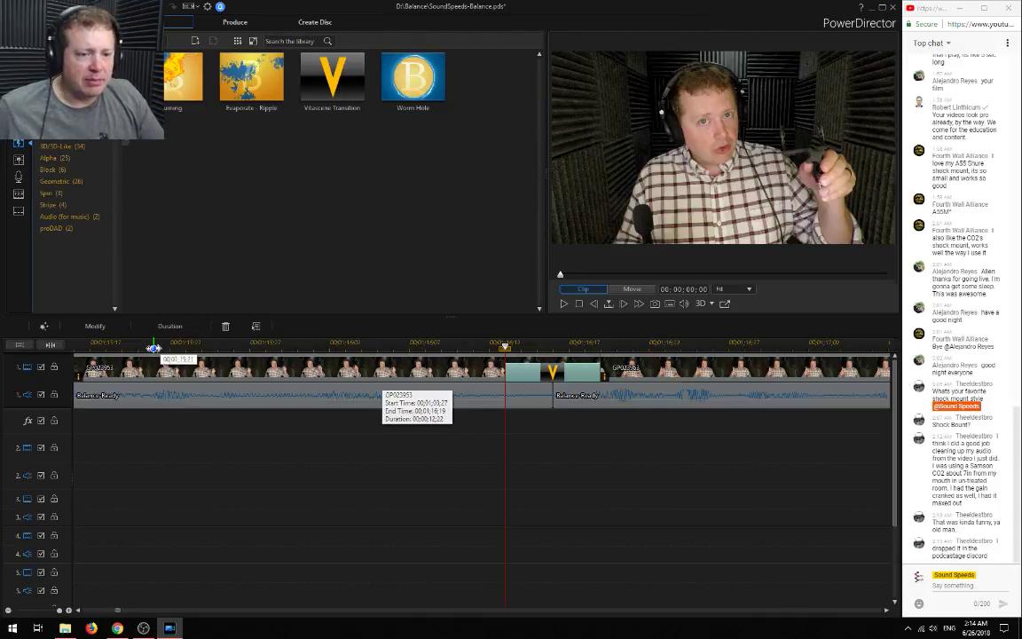
# Play back from just before the 00;01;16;13 transition to check the joint and the passage after it
pyautogui.click(108, 365)
pyautogui.click(13, 611)
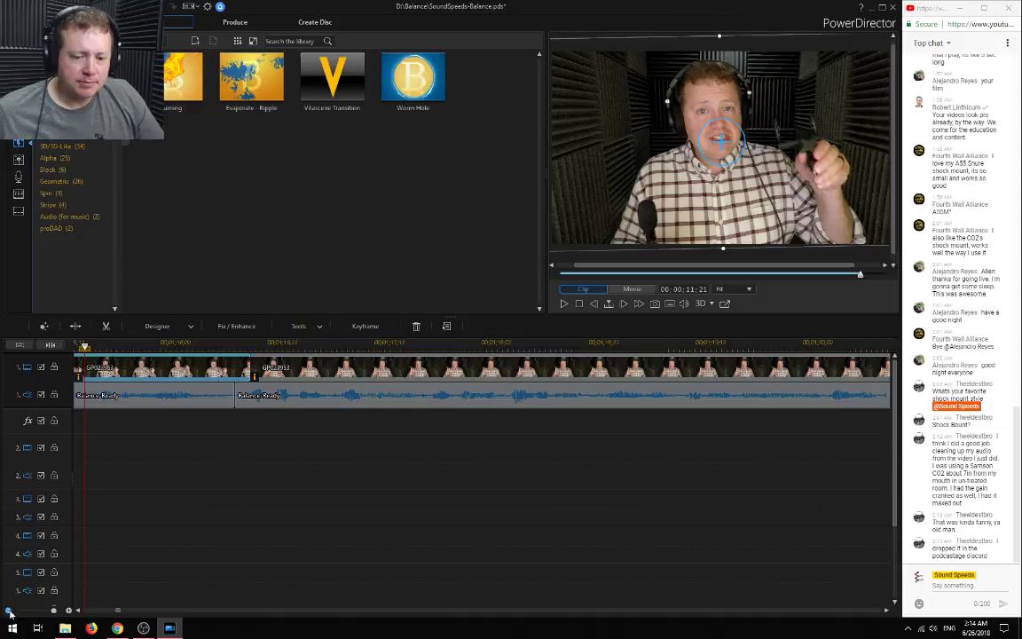
pyautogui.click(409, 578)
pyautogui.press('space')
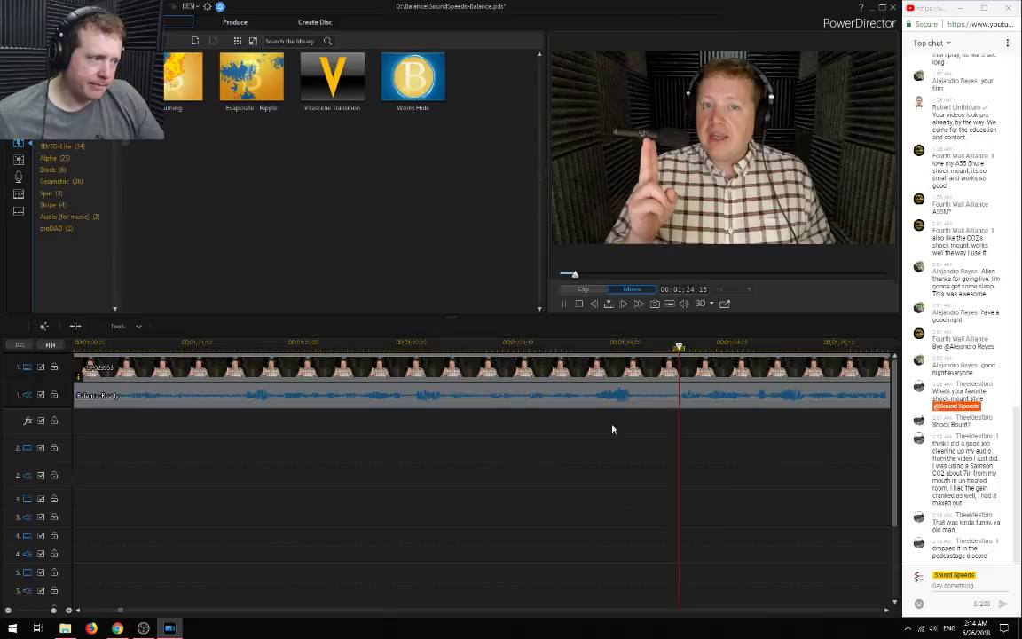
# Stop playback at the next pause and split the video and audio at 00;01;26;26
pyautogui.press('space')
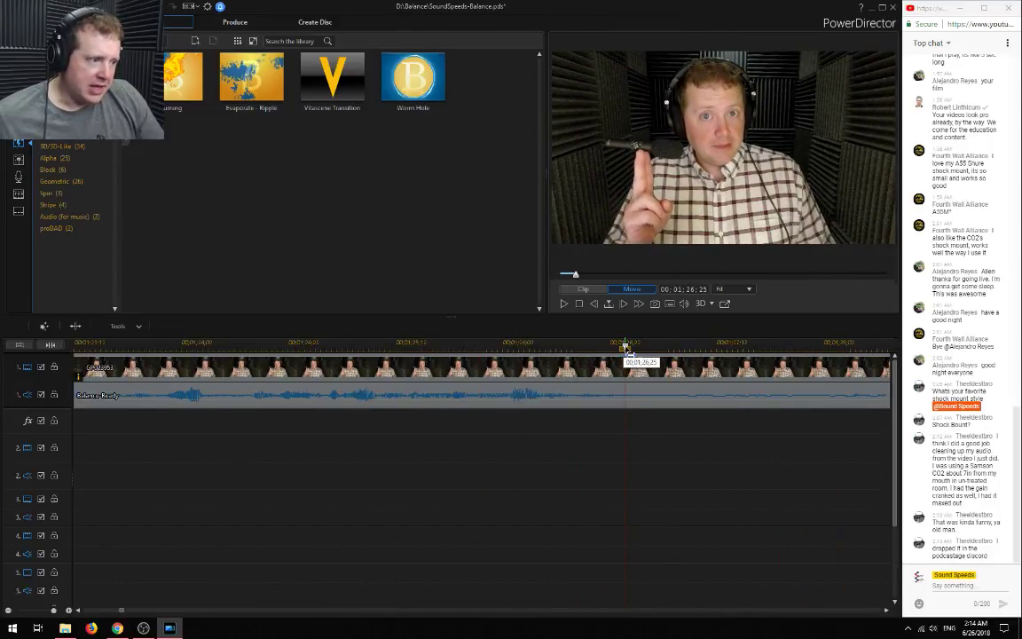
pyautogui.click(578, 346)
pyautogui.moveTo(577, 347); pyautogui.dragTo(630, 348)
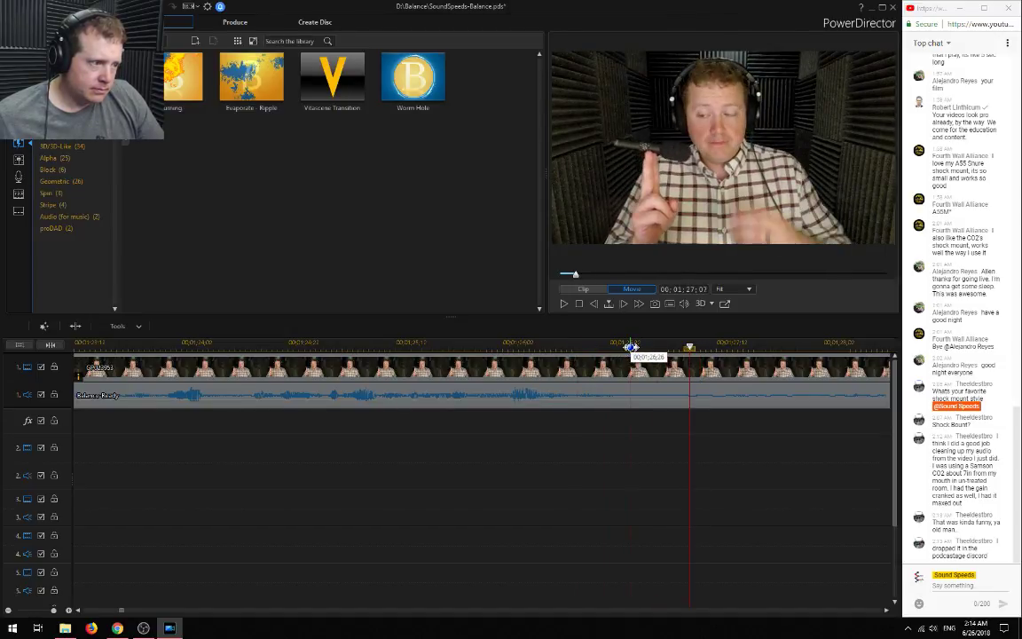
pyautogui.hotkey('ctrl', 't')
# Scan the footage after the 00;01;26;26 split by sampling playback at successive points to find where the next usable take starts
pyautogui.scroll(-2, 585, 482)
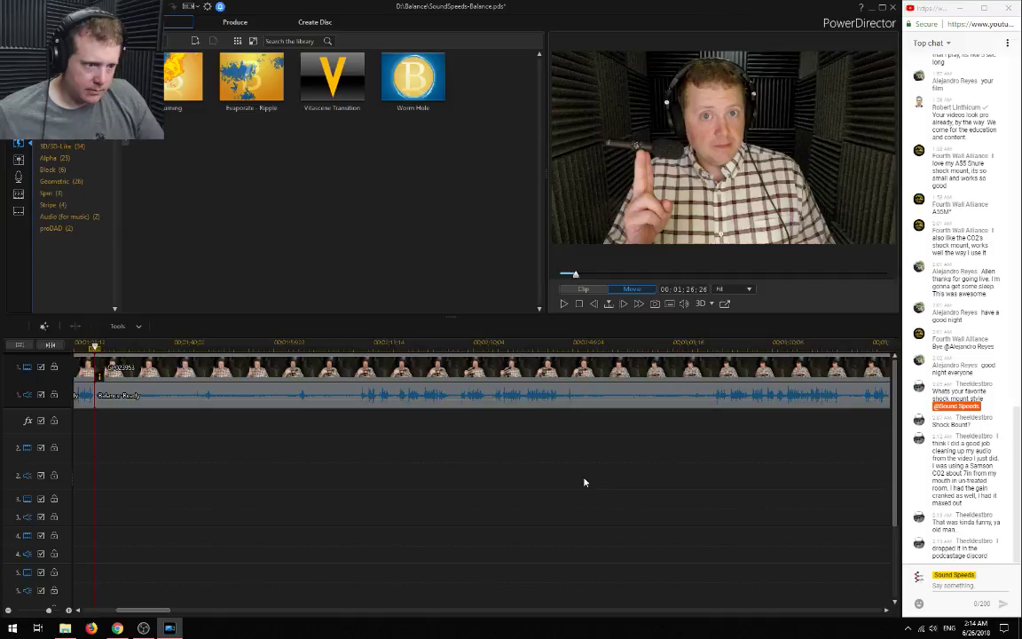
pyautogui.click(297, 346)
pyautogui.press('space')
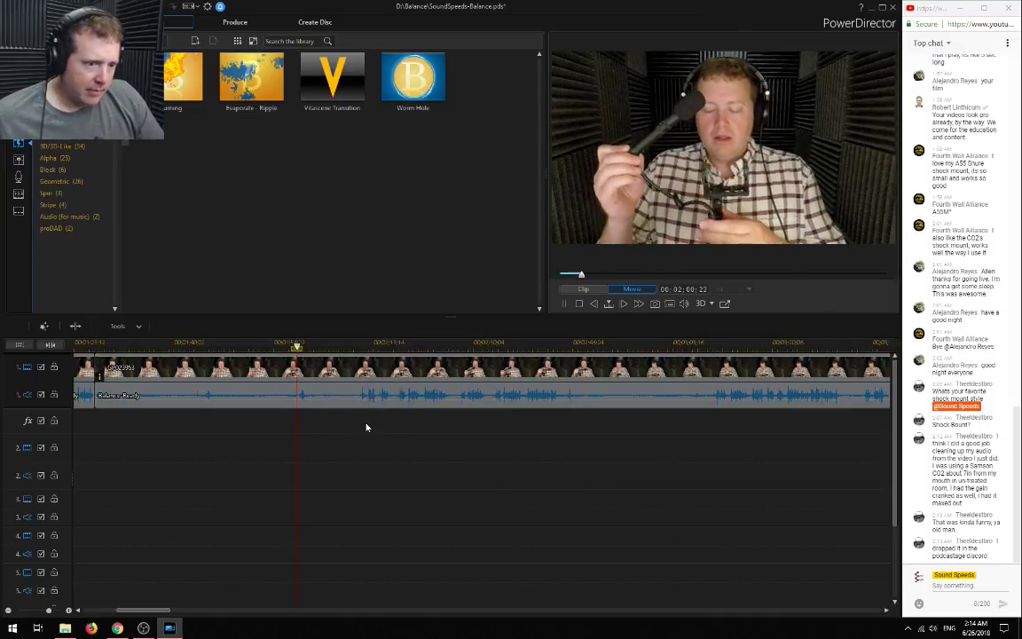
pyautogui.click(360, 346)
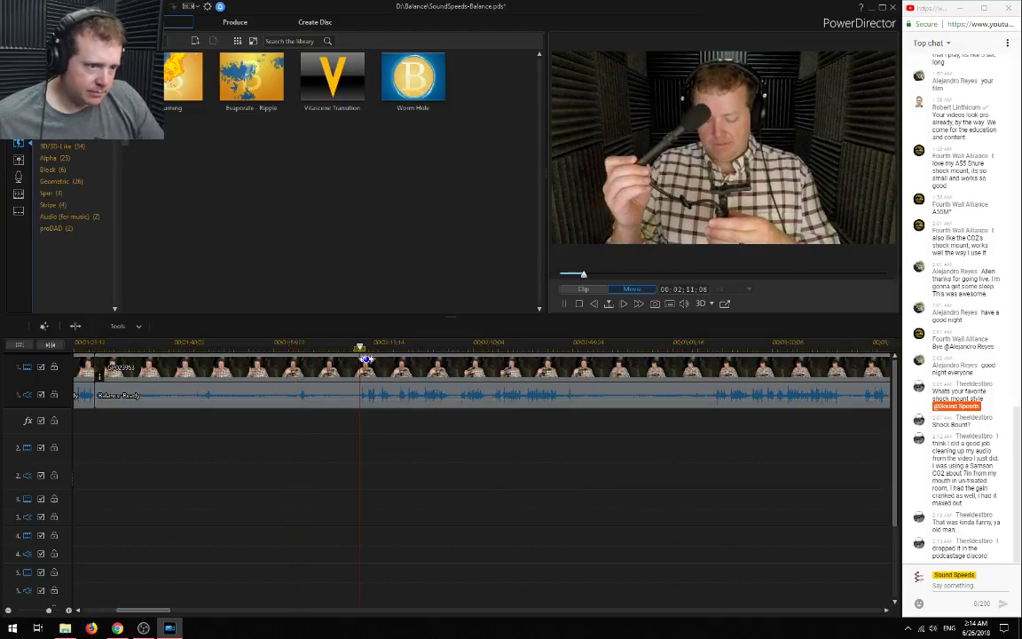
pyautogui.click(423, 347)
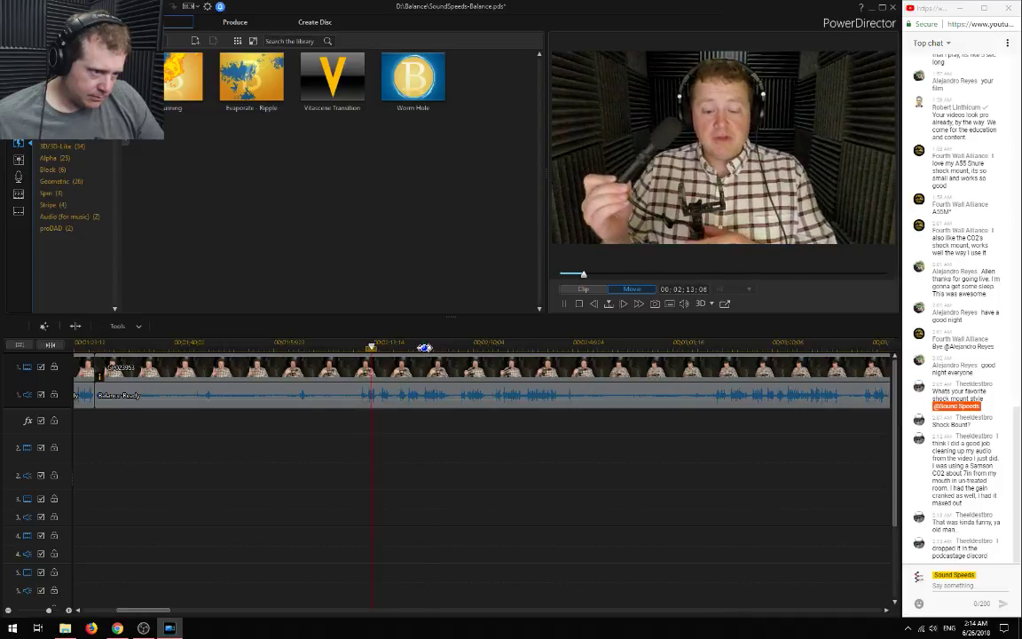
pyautogui.click(525, 347)
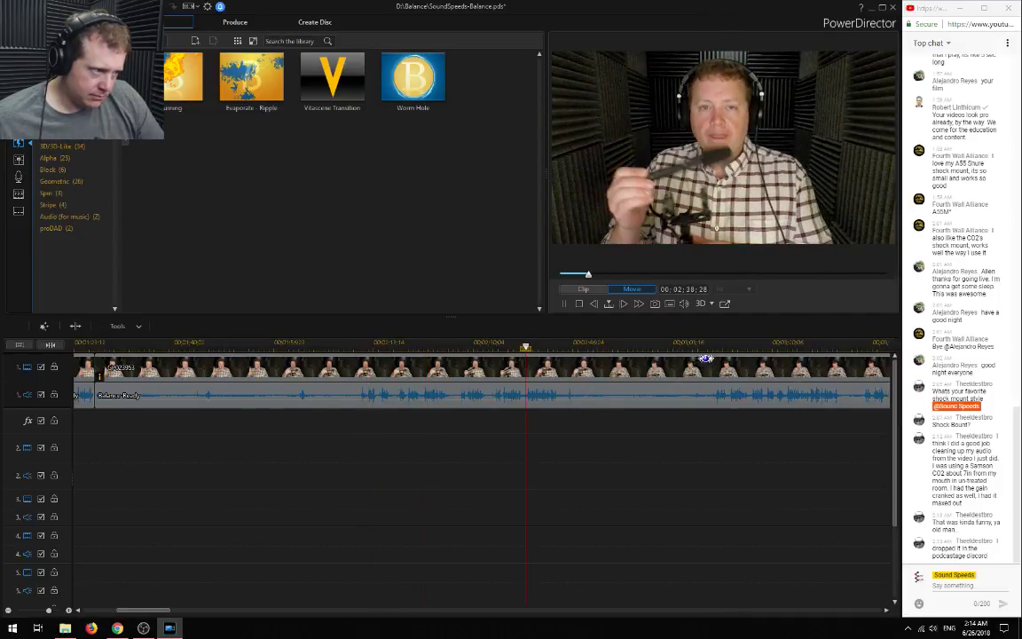
pyautogui.click(729, 347)
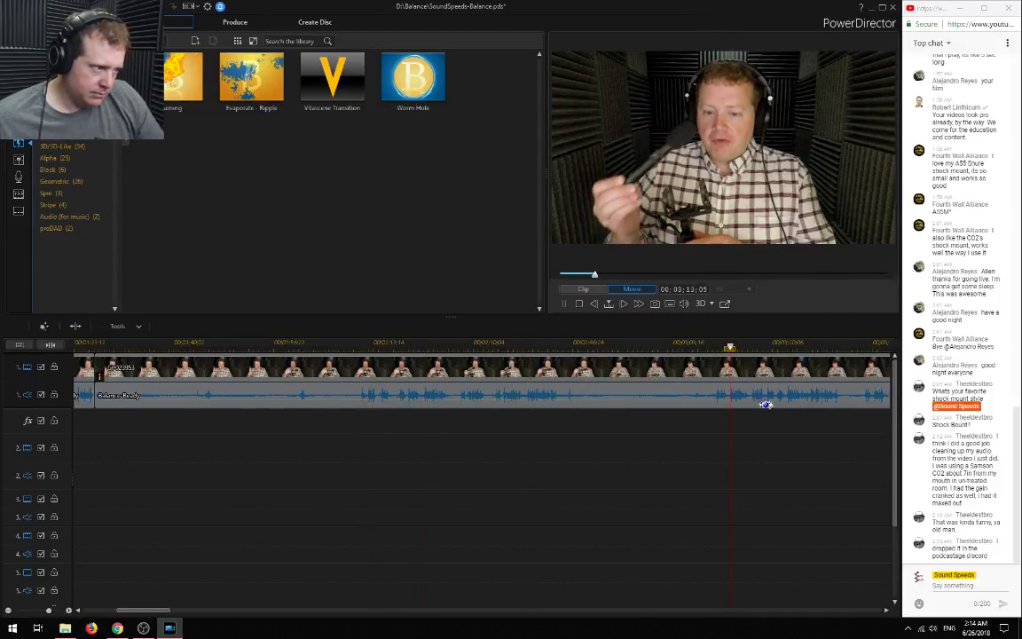
pyautogui.click(788, 347)
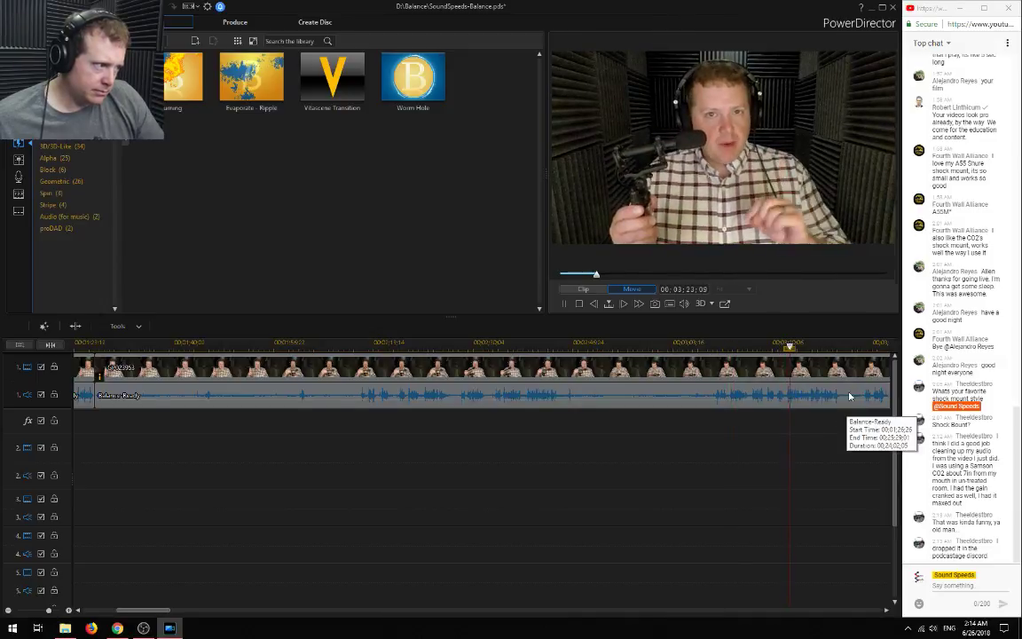
pyautogui.moveTo(133, 610); pyautogui.dragTo(194, 612)
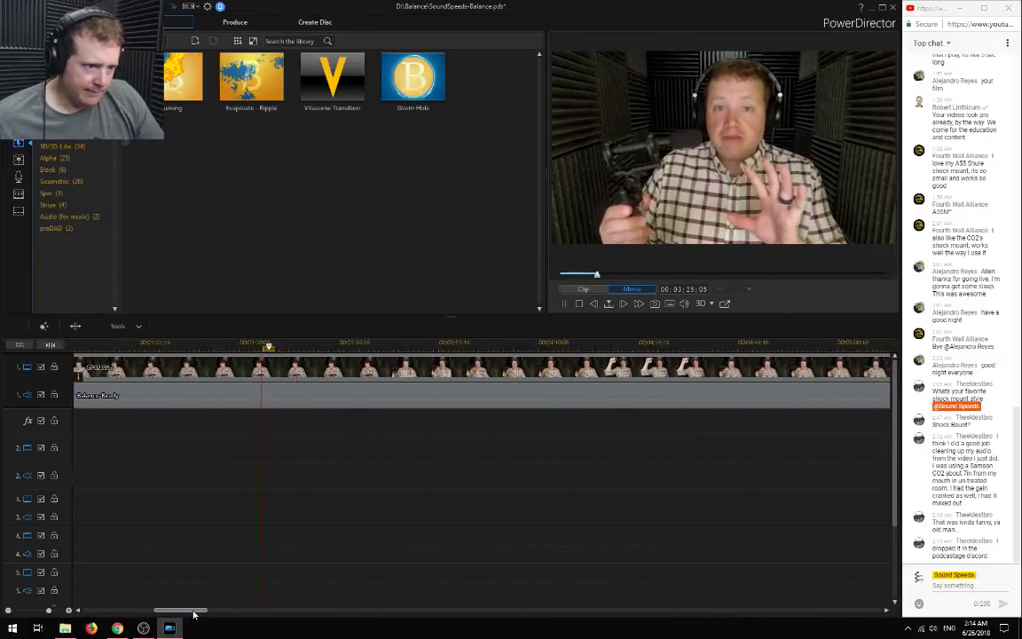
pyautogui.click(467, 348)
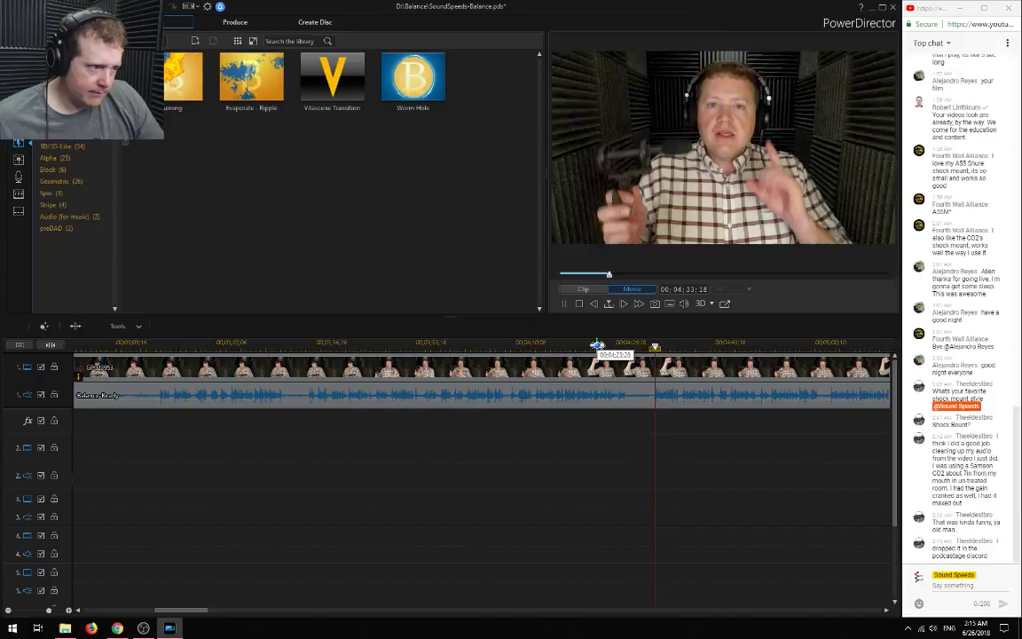
pyautogui.click(834, 359)
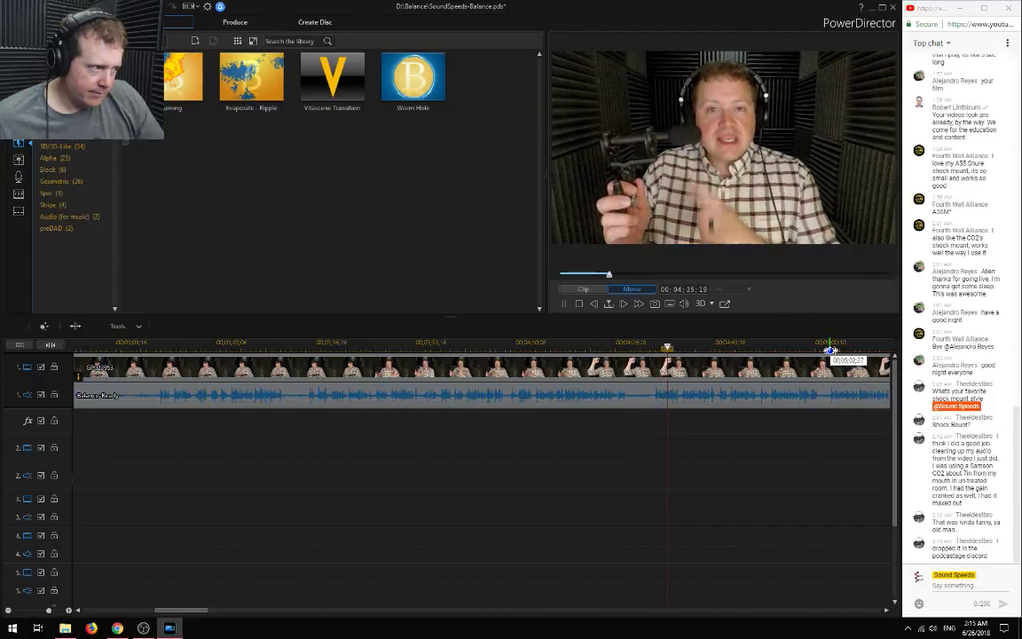
pyautogui.moveTo(191, 610); pyautogui.dragTo(237, 610)
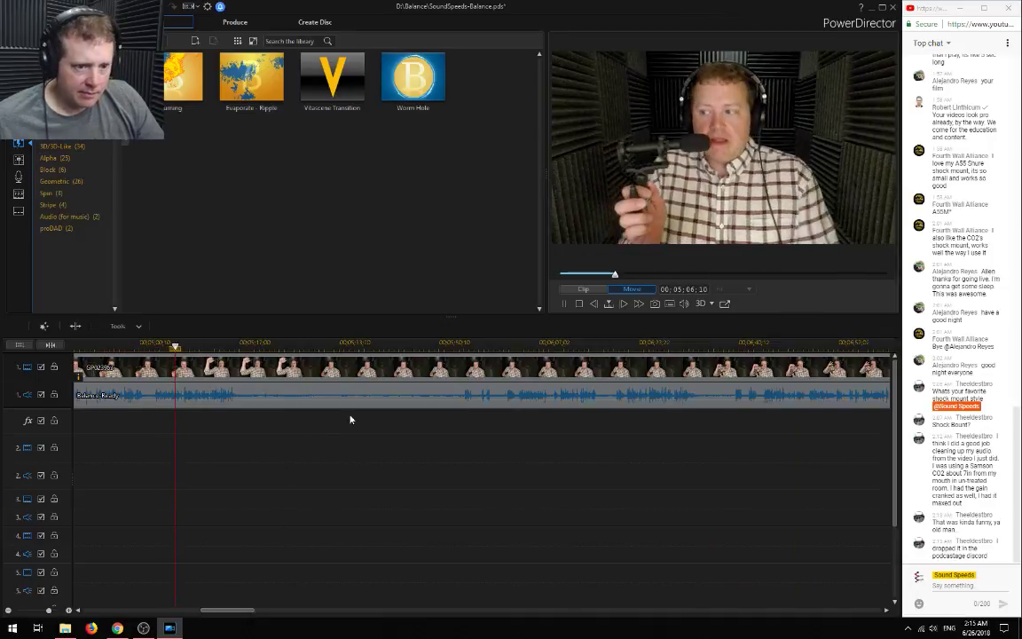
pyautogui.press('space')
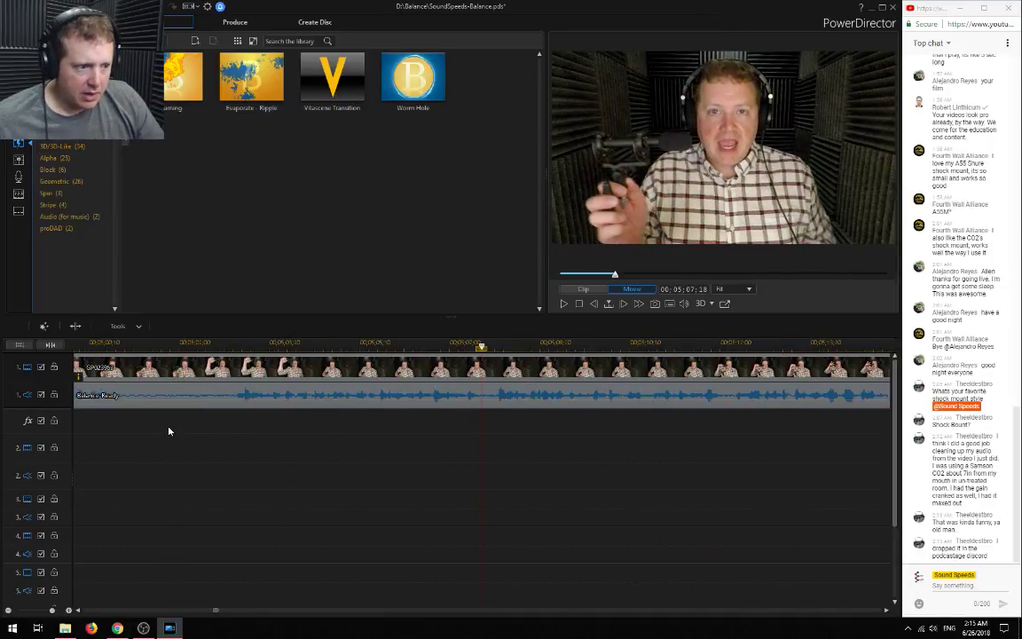
# Split the video and audio at 00;05;03;01 and remove the unwanted section back to 00;01;26;26, filling the gap
pyautogui.scroll(2, 173, 431)
pyautogui.moveTo(221, 610); pyautogui.dragTo(218, 610)
pyautogui.click(188, 343)
pyautogui.scroll(2, 210, 507)
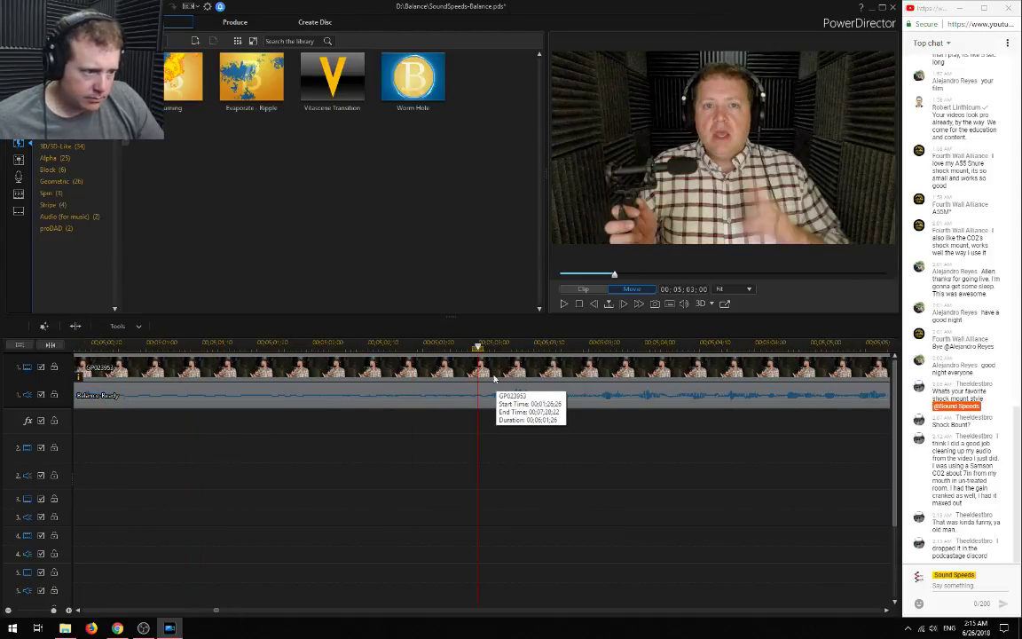
pyautogui.click(484, 347)
pyautogui.press('space')
pyautogui.press('space')
pyautogui.click(484, 347)
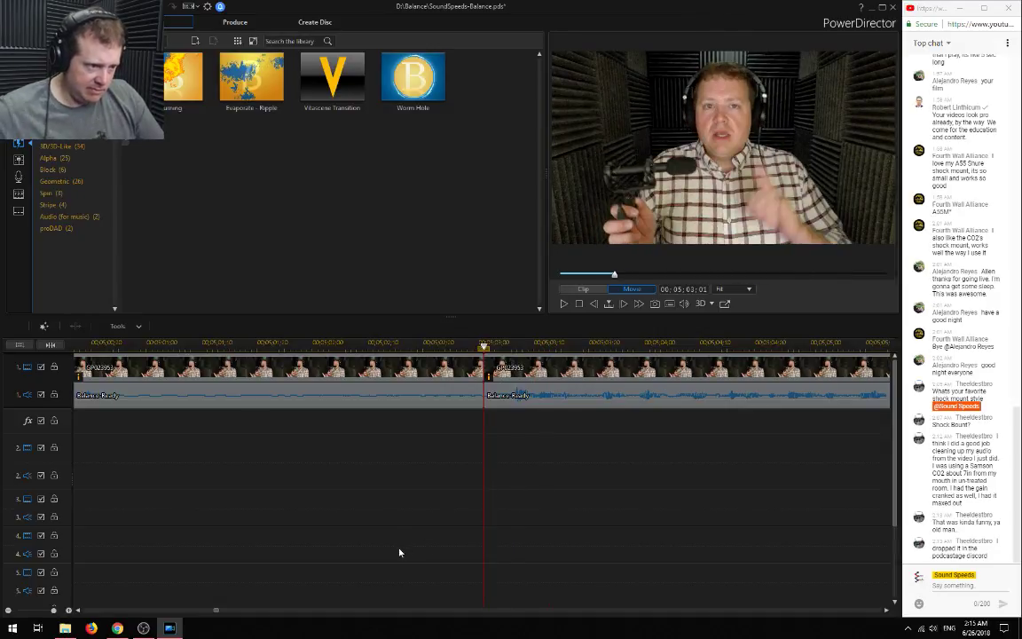
pyautogui.hotkey('ctrl', 't')
pyautogui.press('Delete')
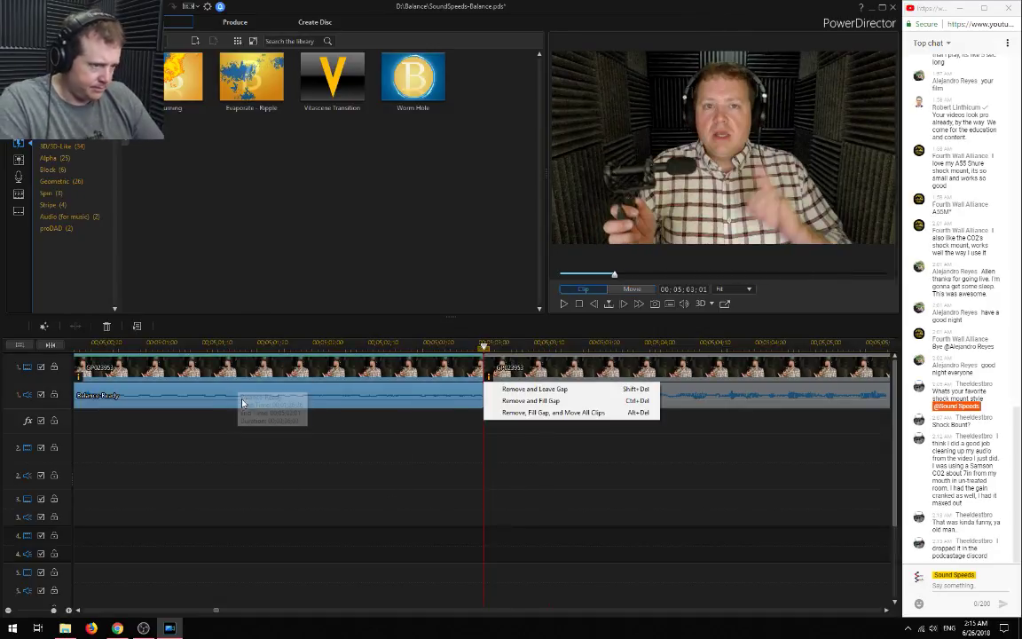
pyautogui.click(554, 402)
# Try to remove the long video clip after 00;01;26;26, leaving a gap, and move the following video clip into its place
pyautogui.press('-')
pyautogui.press('-')
pyautogui.press('-')
pyautogui.press('-')
pyautogui.moveTo(252, 611); pyautogui.dragTo(150, 620)
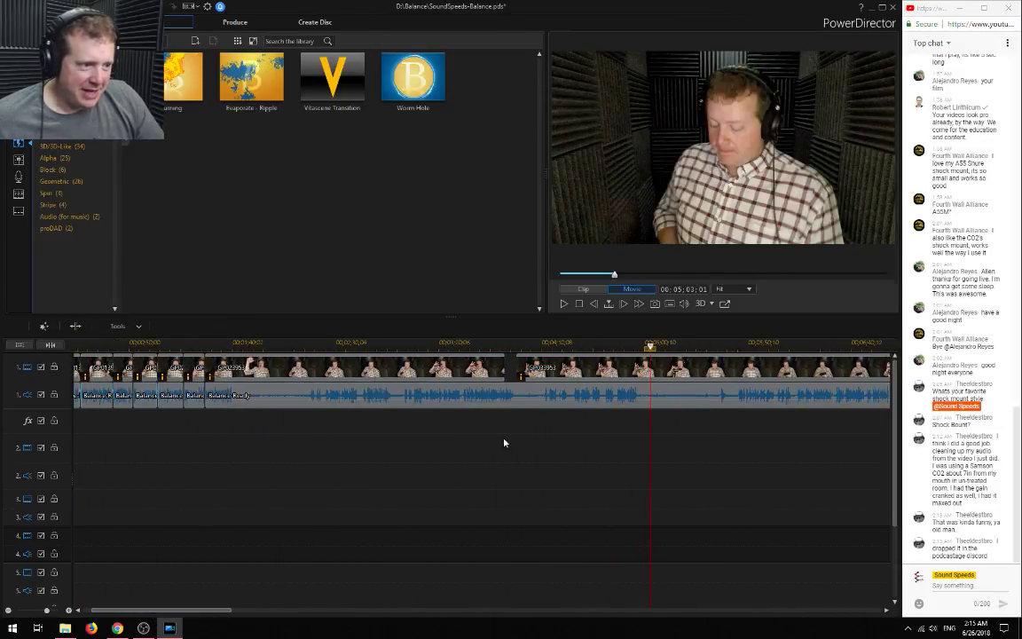
pyautogui.click(434, 368)
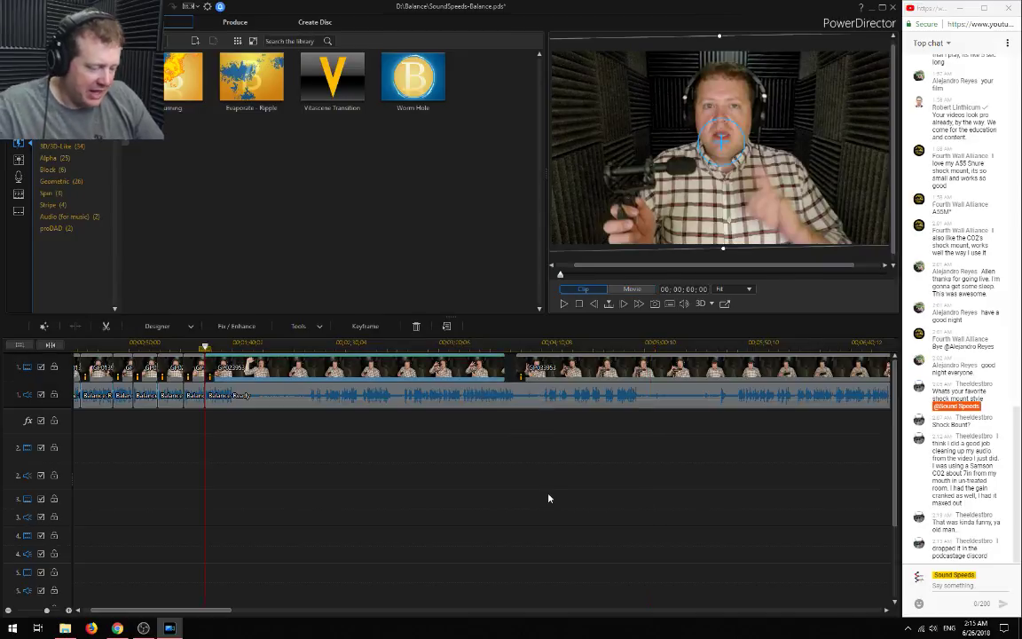
pyautogui.press('Delete')
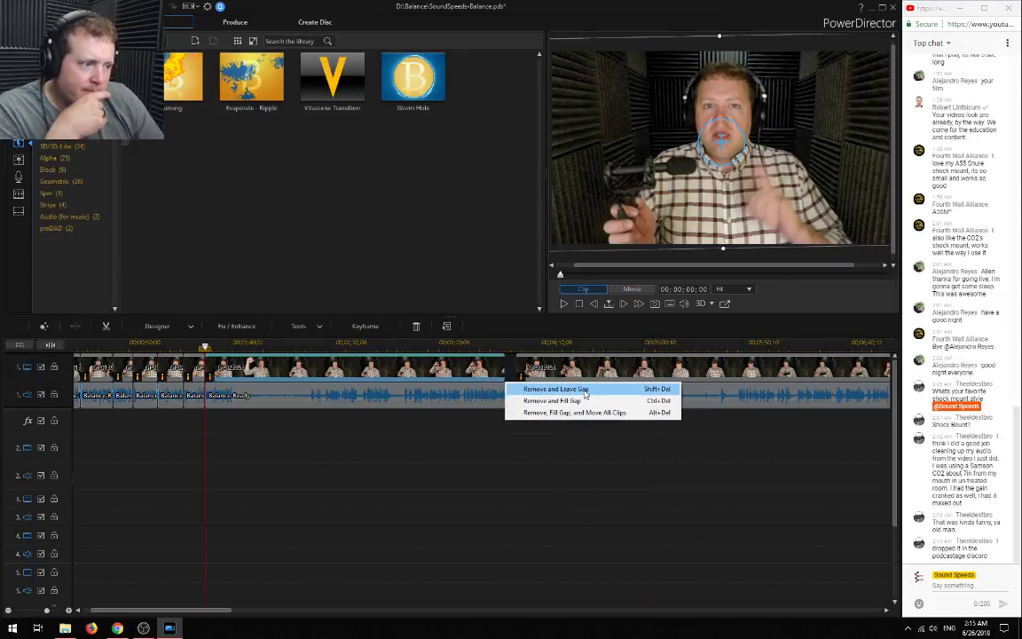
pyautogui.click(585, 391)
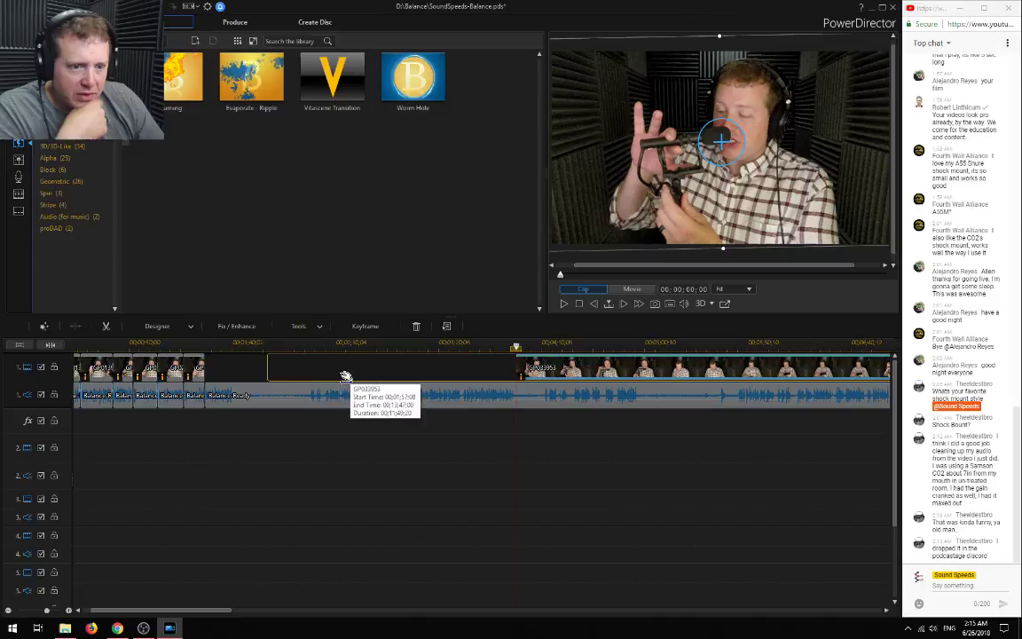
pyautogui.moveTo(304, 377); pyautogui.dragTo(266, 377)
# Play back across the joint with the moved video clip to check its sync with the audio
pyautogui.click(203, 347)
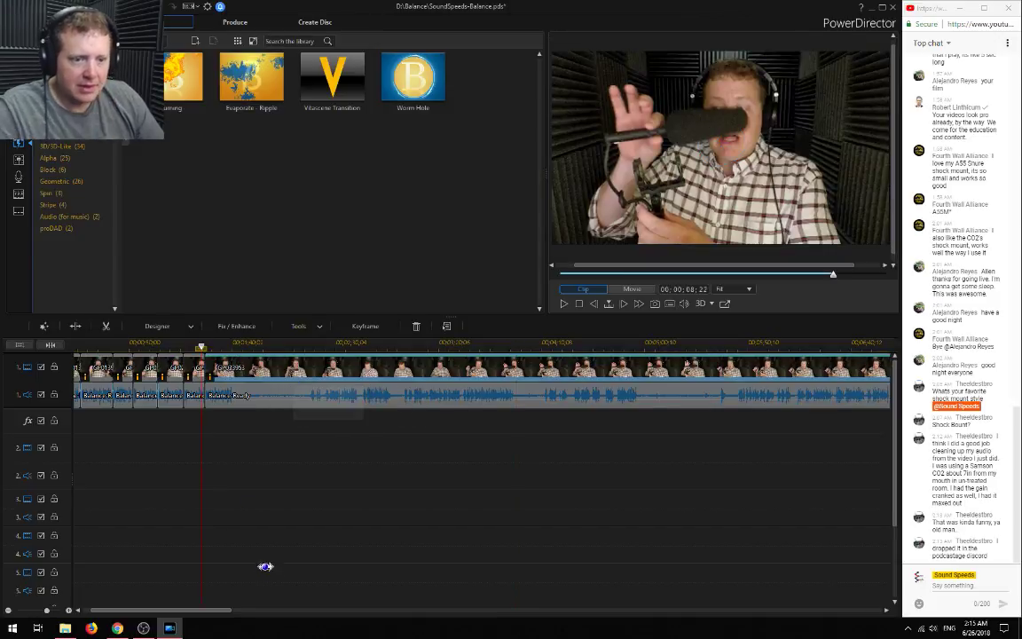
pyautogui.click(266, 574)
pyautogui.press('space')
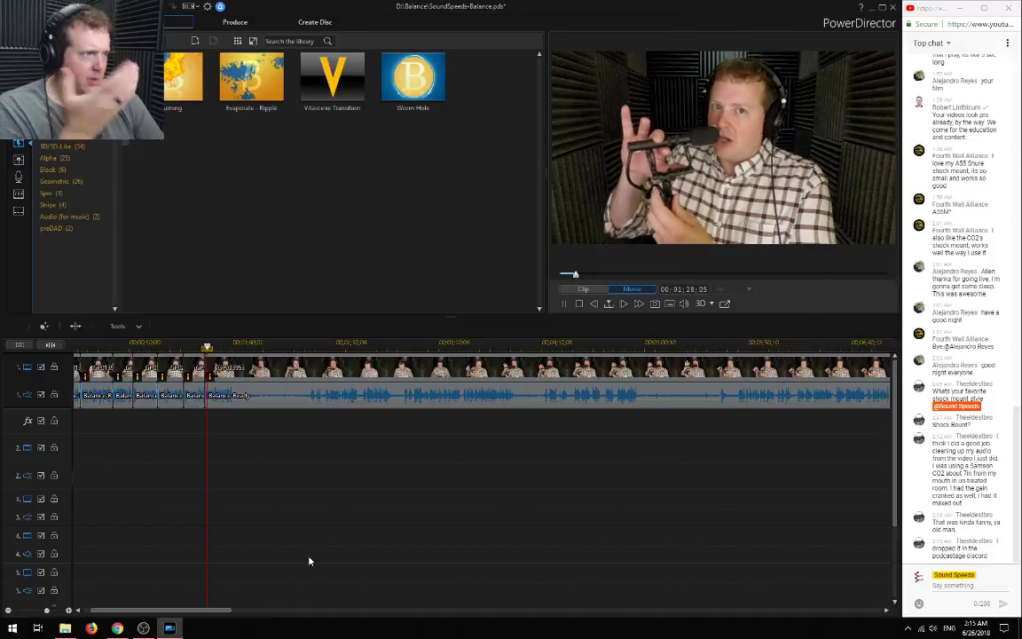
pyautogui.press('space')
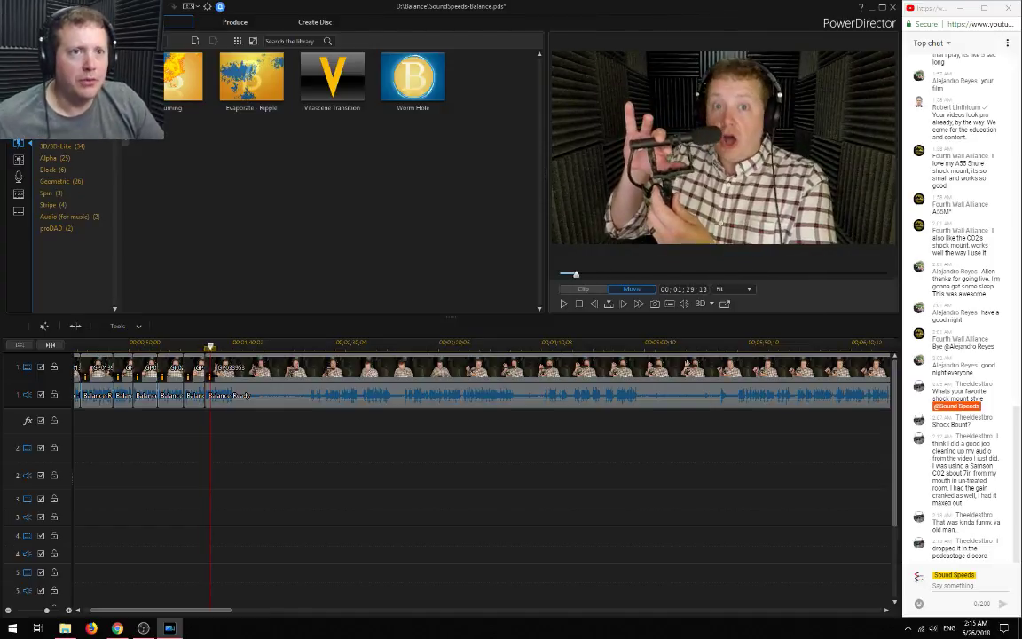
# Undo the clip removal and move, and close the gap between the two long video clips
pyautogui.hotkey('ctrl', 'z')
pyautogui.hotkey('ctrl', 'y')
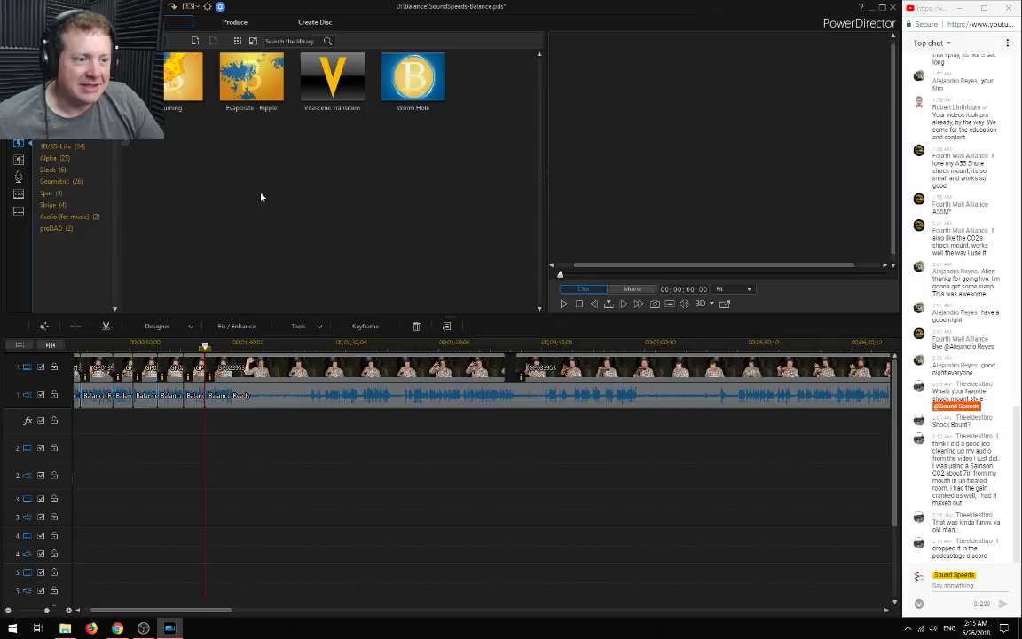
pyautogui.hotkey('ctrl', 'z')
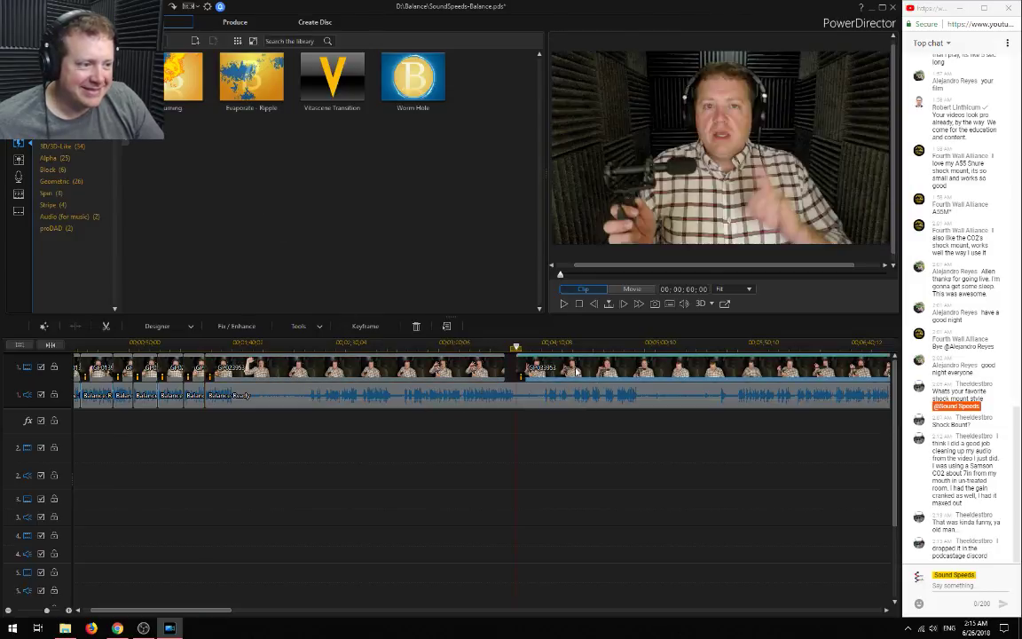
# Play back from just before 00;01;26;26 to check the restored joint
pyautogui.click(202, 342)
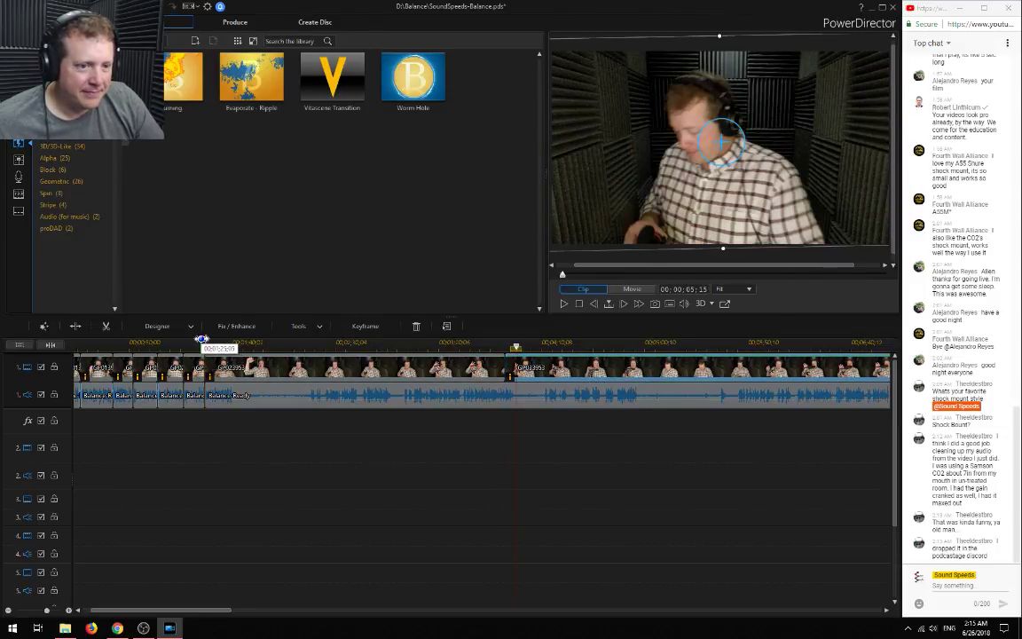
pyautogui.press('space')
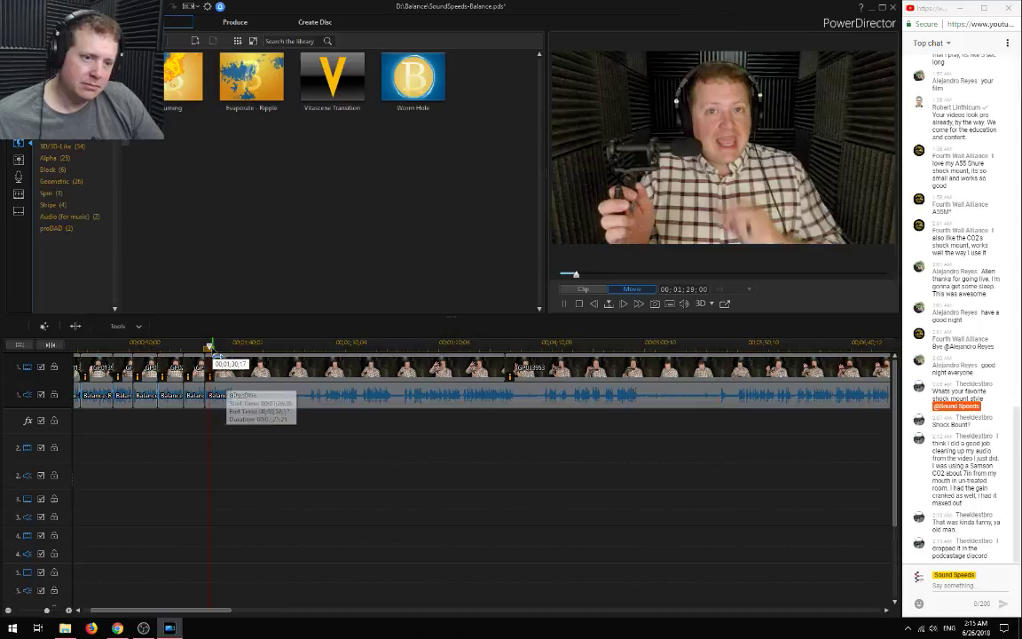
pyautogui.press('space')
# Overlap the second audio clip onto the first by two frames as a crossfade at the 00;01;26;26 joint
pyautogui.scroll(3, 216, 374)
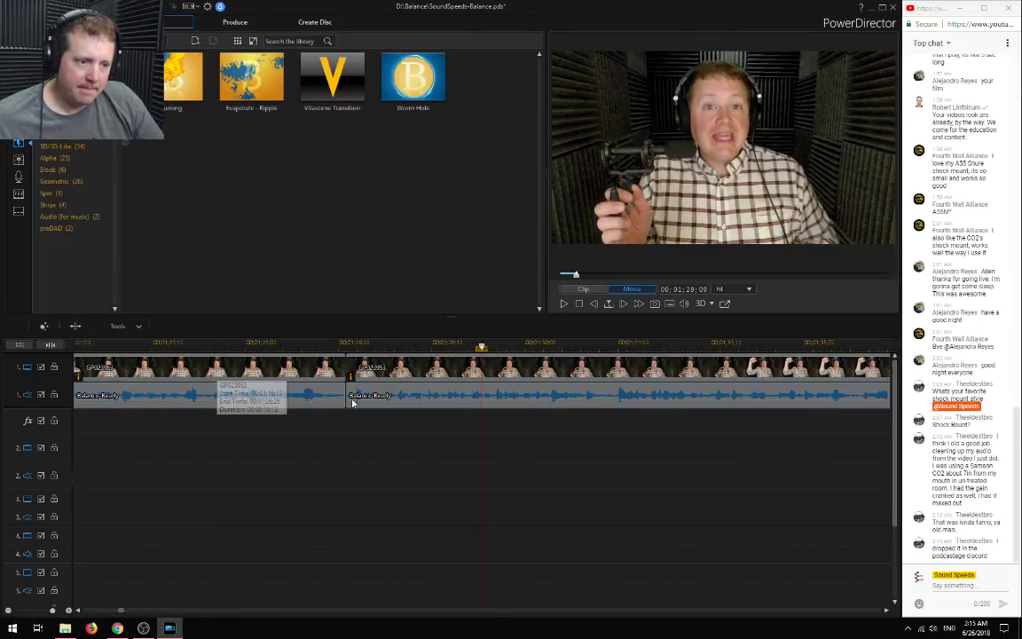
pyautogui.click(342, 341)
pyautogui.scroll(-3, 423, 424)
pyautogui.scroll(3, 423, 424)
pyautogui.hotkey('ctrl', 't')
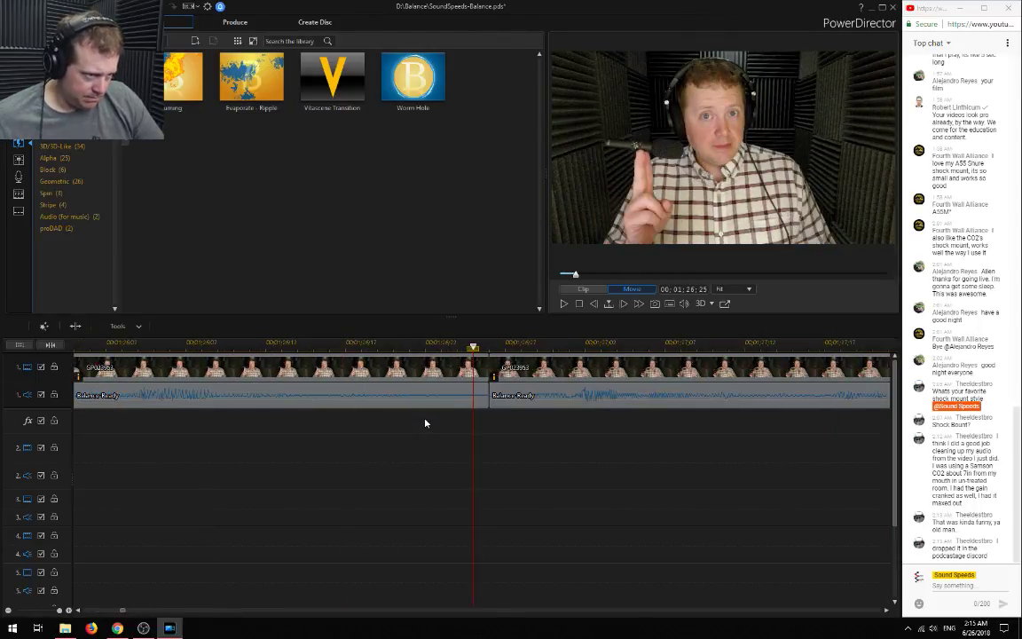
pyautogui.click(554, 391)
pyautogui.moveTo(553, 391); pyautogui.dragTo(522, 391)
pyautogui.click(573, 441)
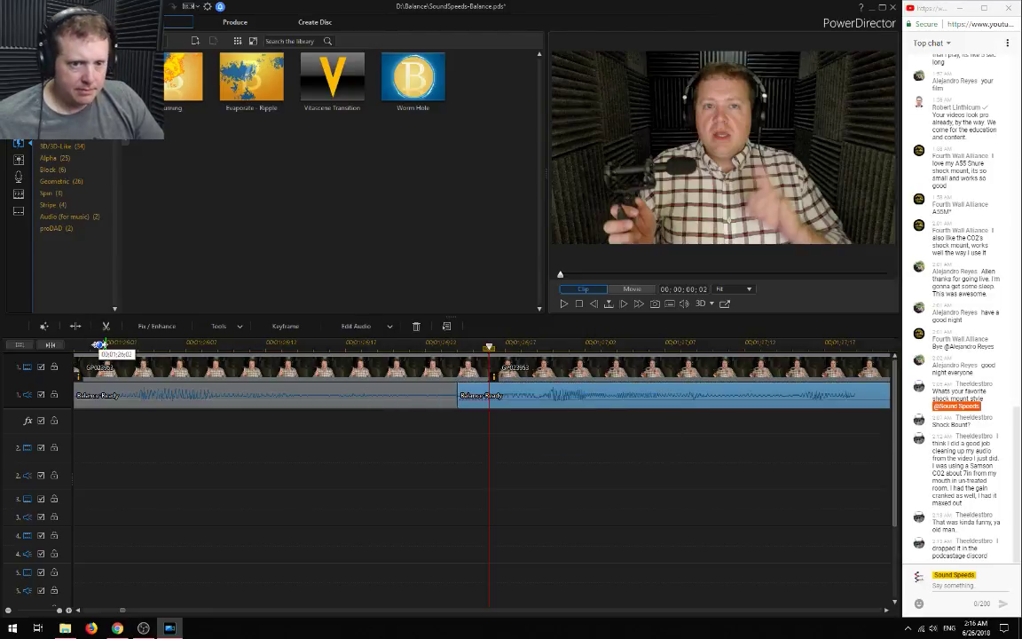
# Play back from about 00;01;26;02 to check the audio crossfade
pyautogui.click(105, 344)
pyautogui.press('space')
pyautogui.press('space')
# Extend both video clips by two frames at the 00;01;26;26 joint and overlap them by six frames as a crossfade
pyautogui.moveTo(567, 370); pyautogui.dragTo(522, 371)
pyautogui.click(701, 429)
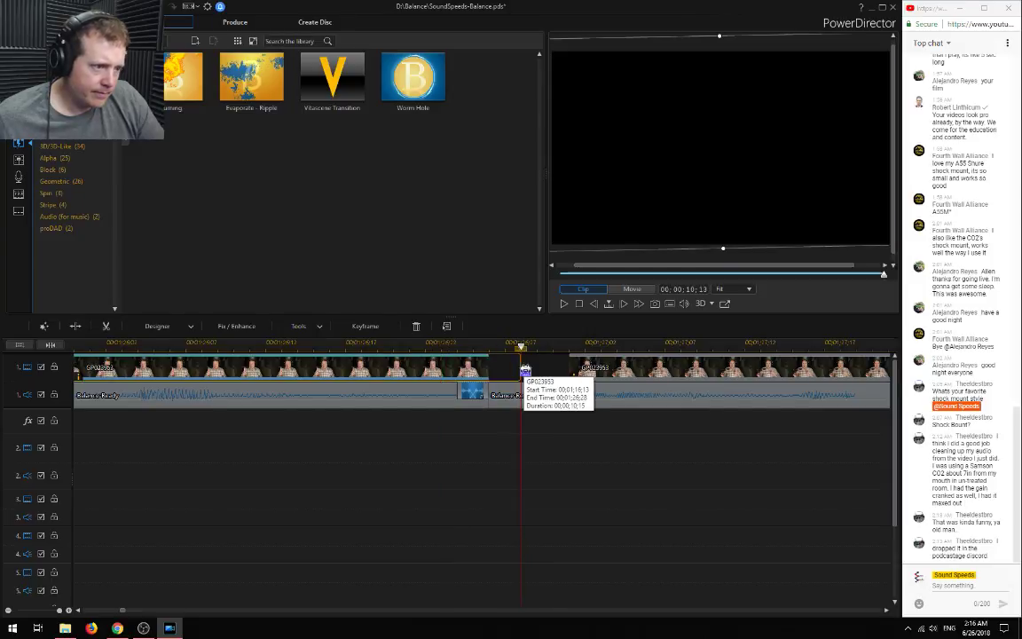
pyautogui.click(588, 367)
pyautogui.moveTo(588, 368); pyautogui.dragTo(555, 371)
pyautogui.click(603, 415)
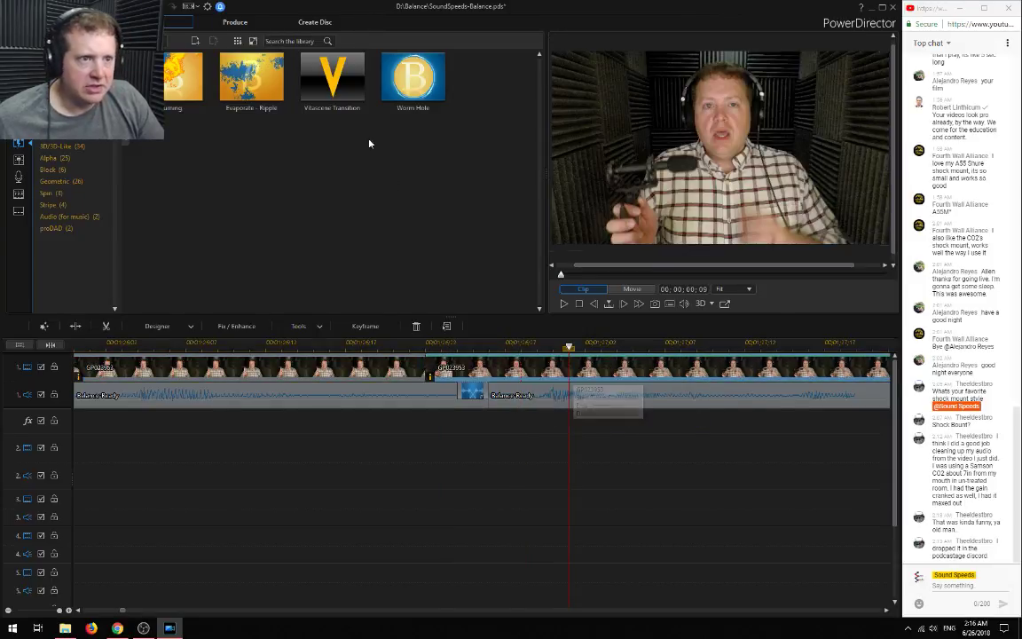
# Apply the Vitascene Transition to the video overlap near 00;01;26;26 and return the playhead to just before it
pyautogui.moveTo(332, 78); pyautogui.dragTo(473, 368)
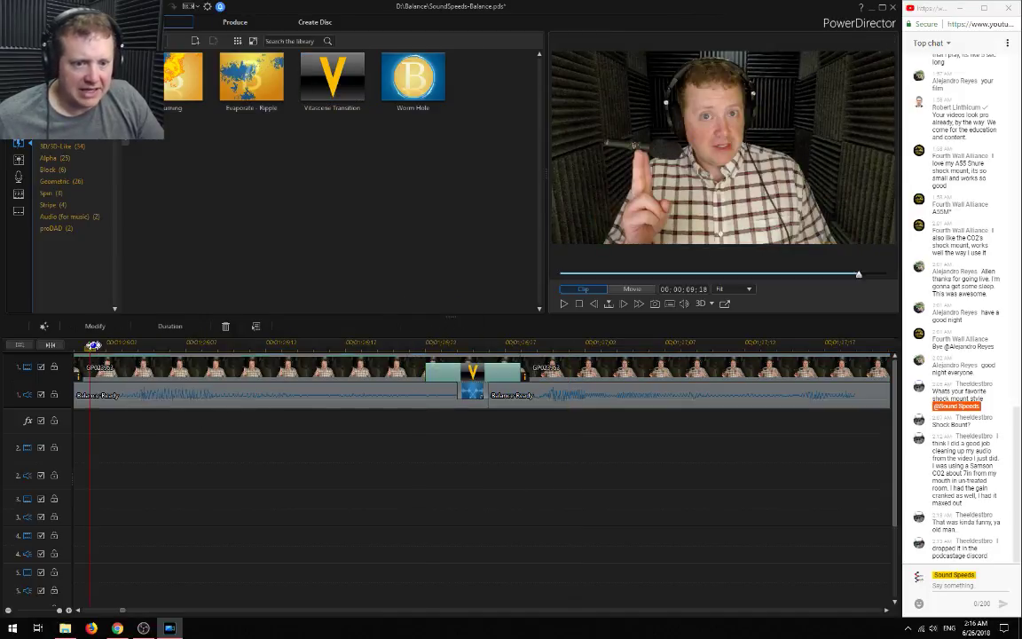
pyautogui.click(122, 367)
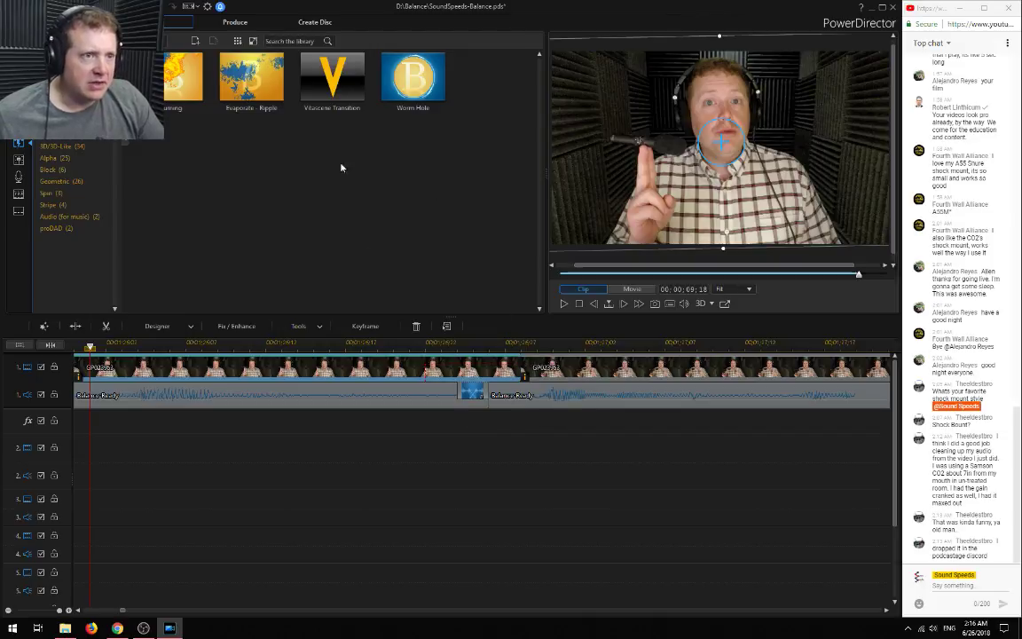
pyautogui.click(501, 380)
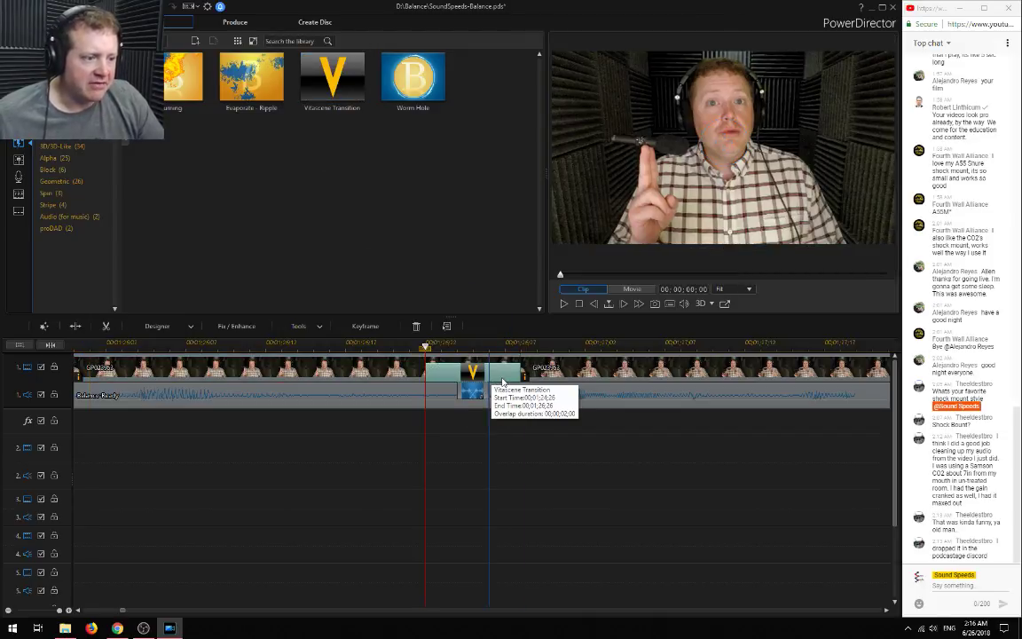
pyautogui.click(76, 344)
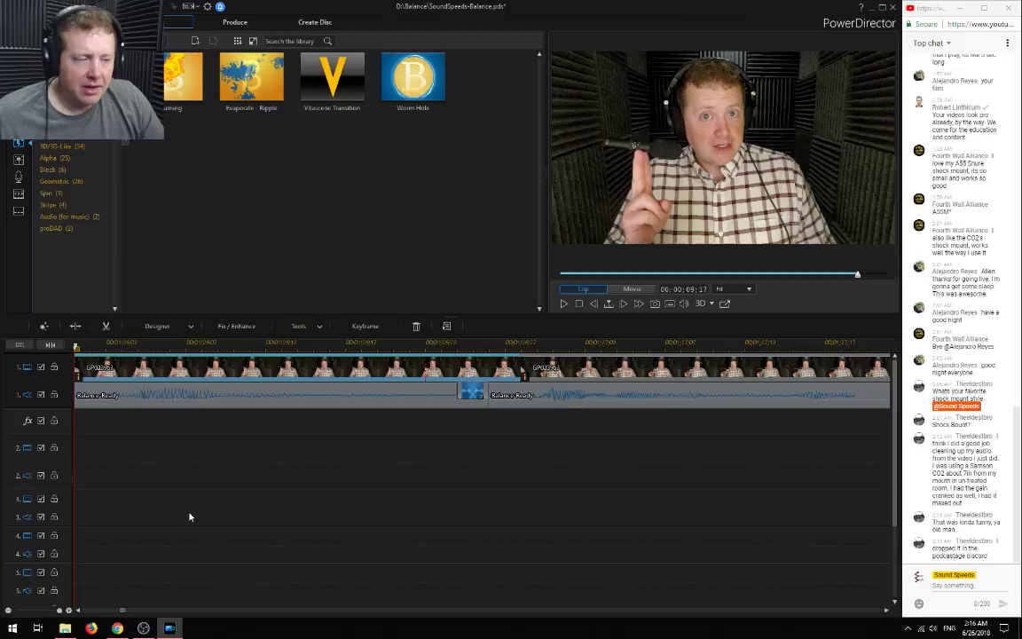
# Play back past the 00;01;26;26 joint and split the video and audio clips at 00;01;40;05
pyautogui.click(409, 521)
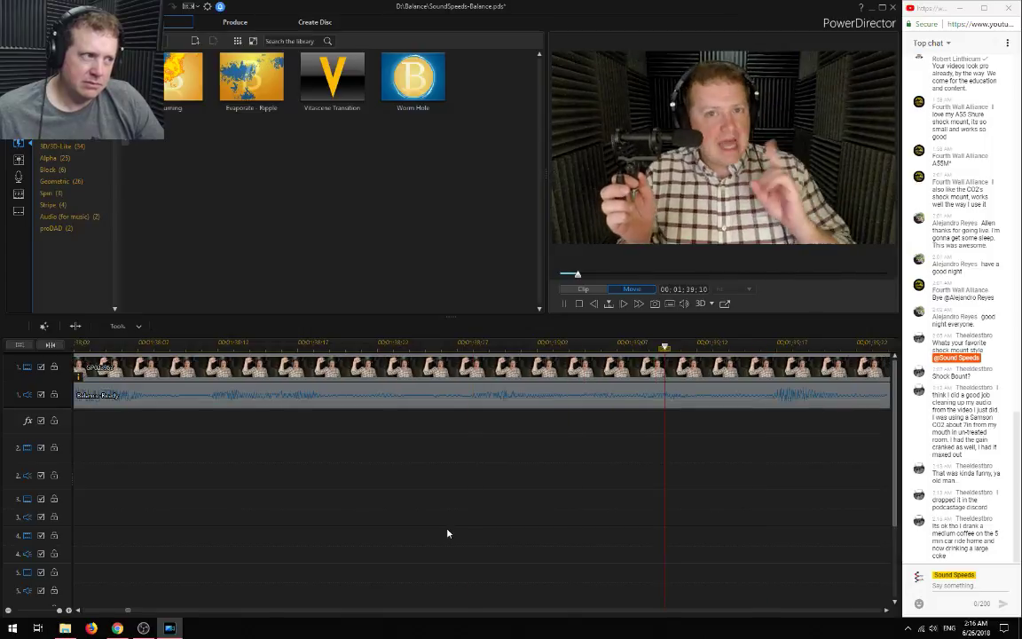
pyautogui.press('space')
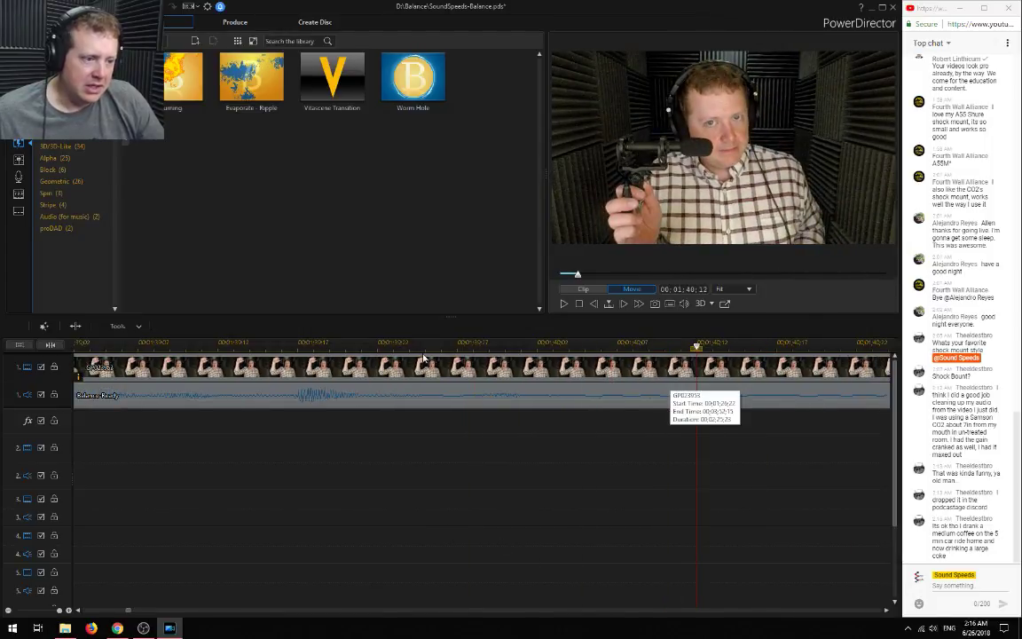
pyautogui.click(297, 345)
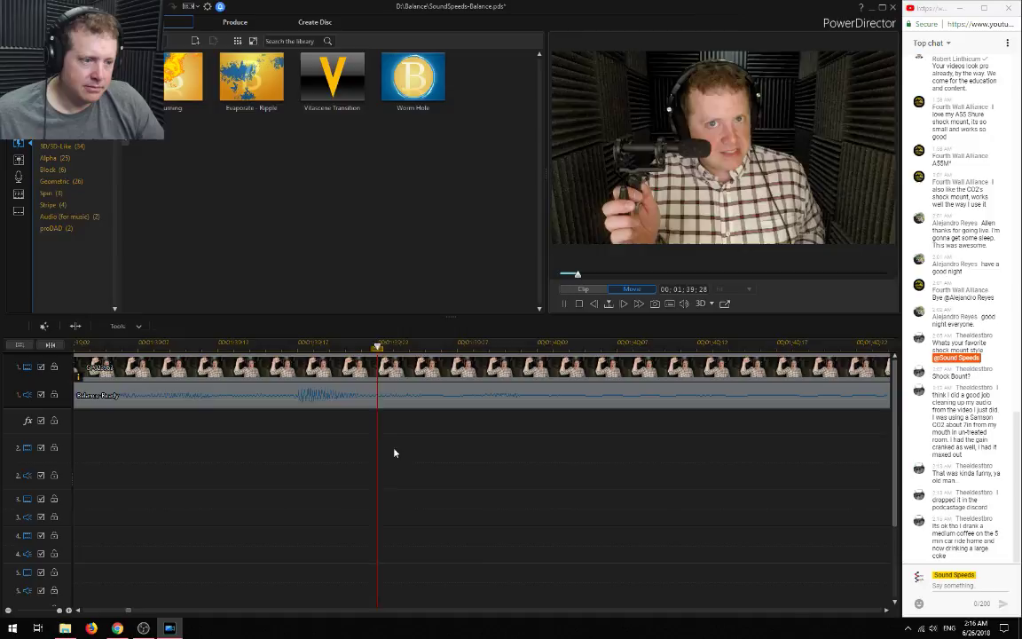
pyautogui.click(569, 346)
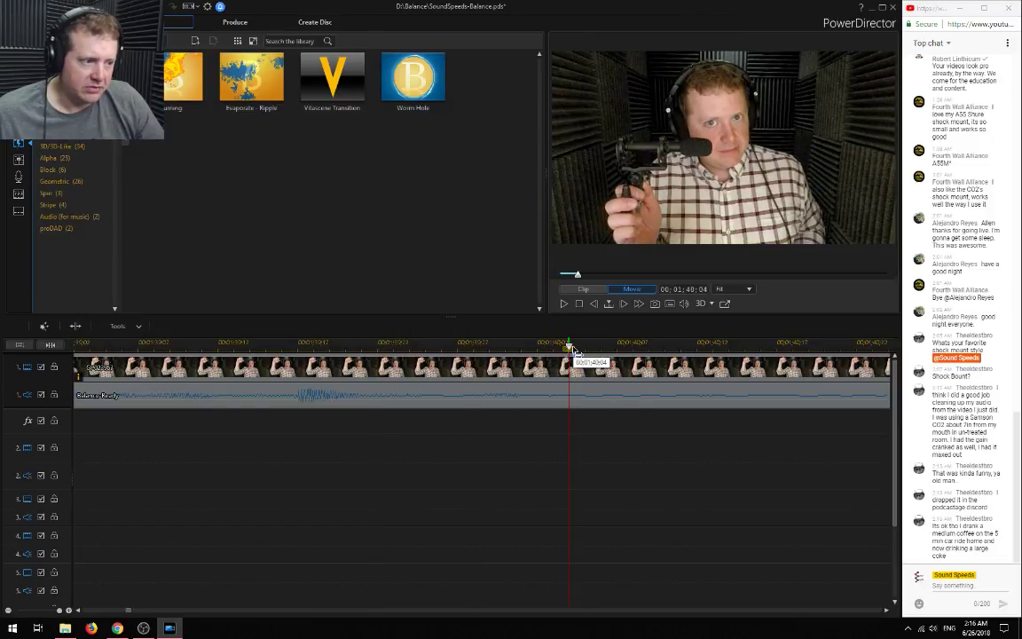
pyautogui.press('space')
pyautogui.click(585, 346)
pyautogui.hotkey('ctrl', 't')
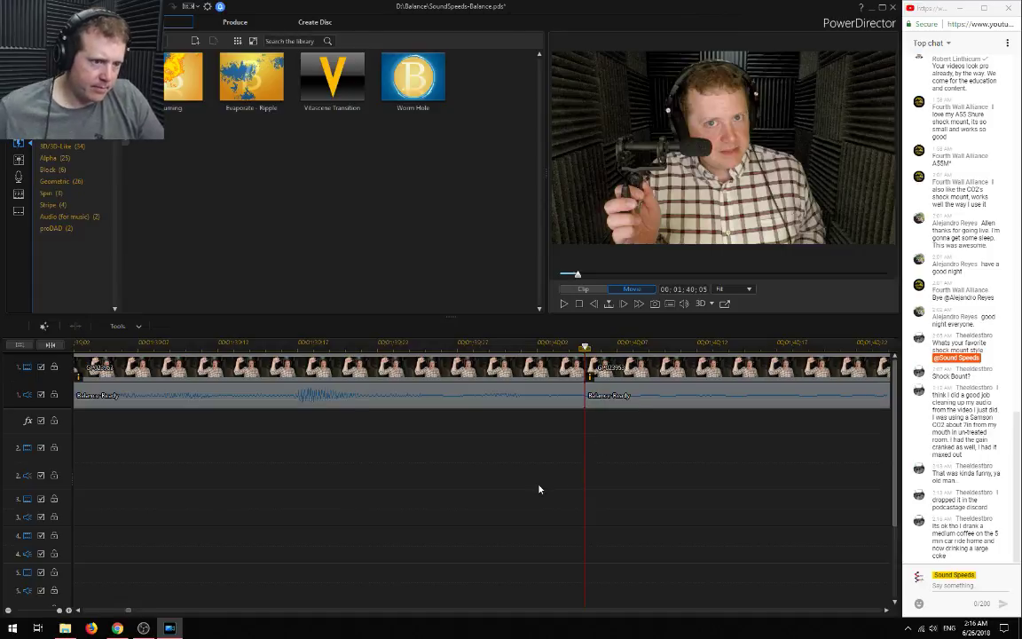
# Play back spots between 00;01;40;05 and about 00;03;53;04 to find where the usable take begins
pyautogui.scroll(-2, 417, 454)
pyautogui.scroll(-3, 365, 455)
pyautogui.press('space')
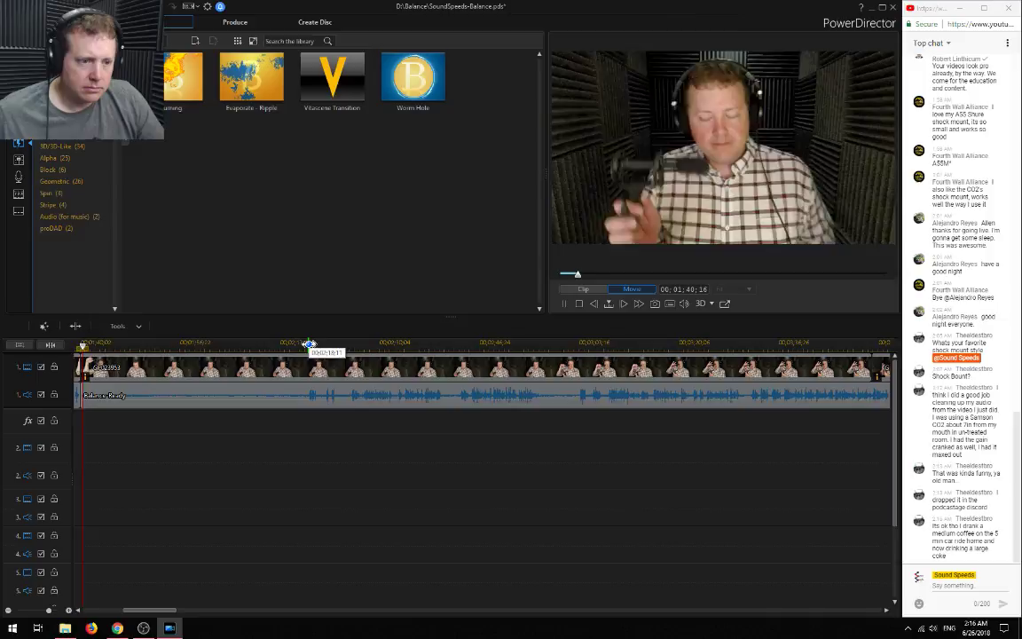
pyautogui.click(308, 343)
pyautogui.click(407, 346)
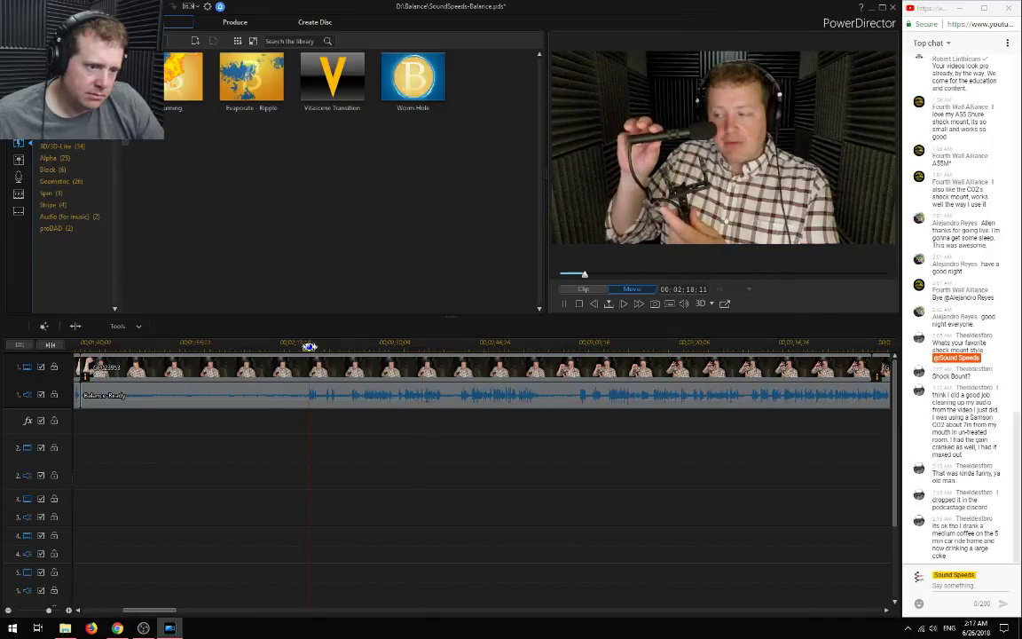
pyautogui.click(460, 346)
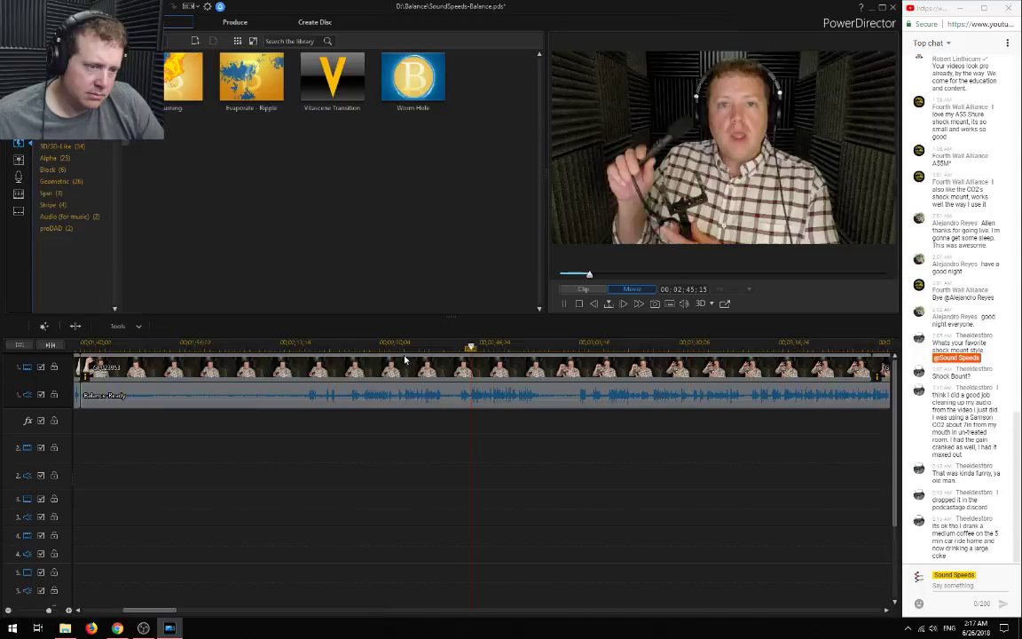
pyautogui.click(353, 346)
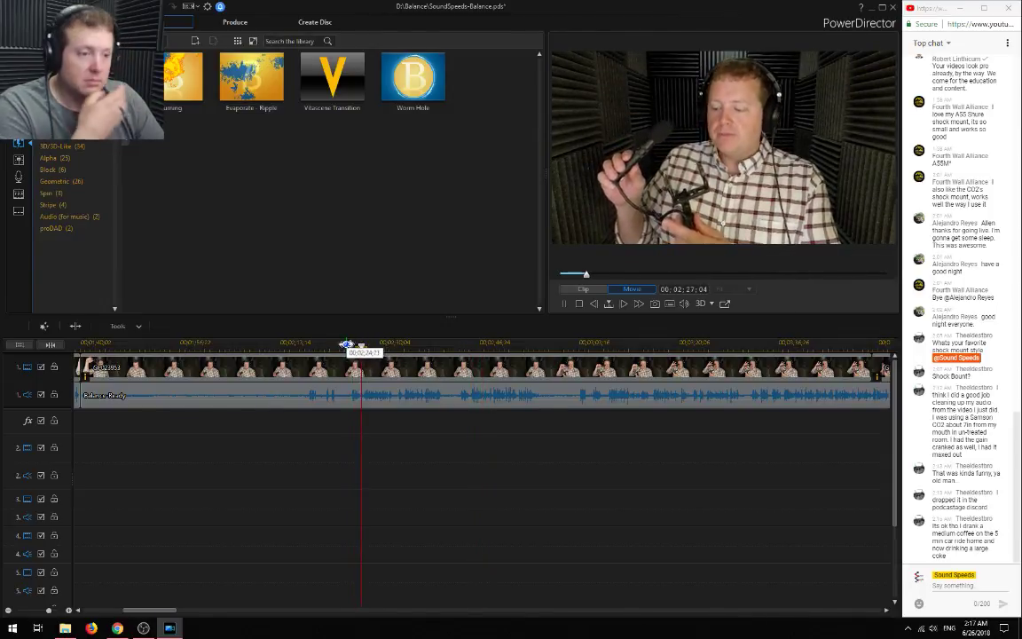
pyautogui.click(473, 344)
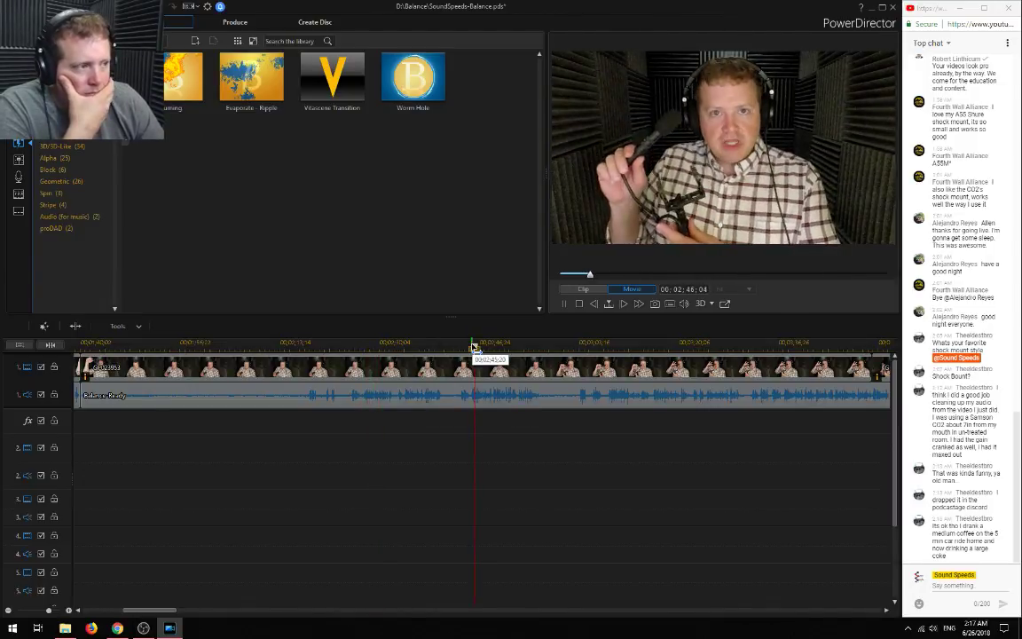
pyautogui.click(607, 346)
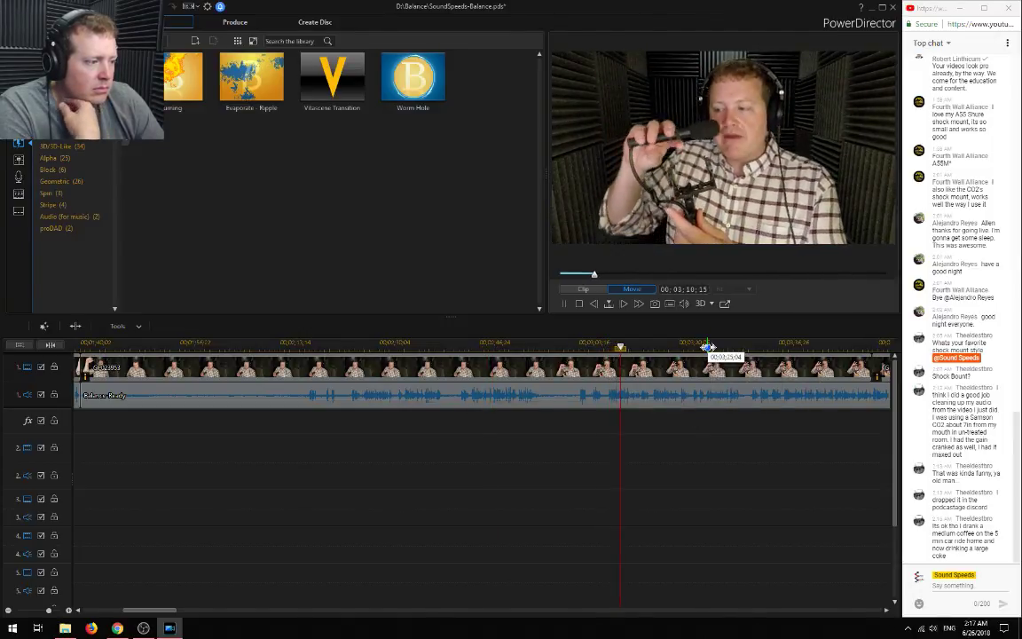
pyautogui.click(707, 346)
pyautogui.moveTo(165, 612); pyautogui.dragTo(196, 611)
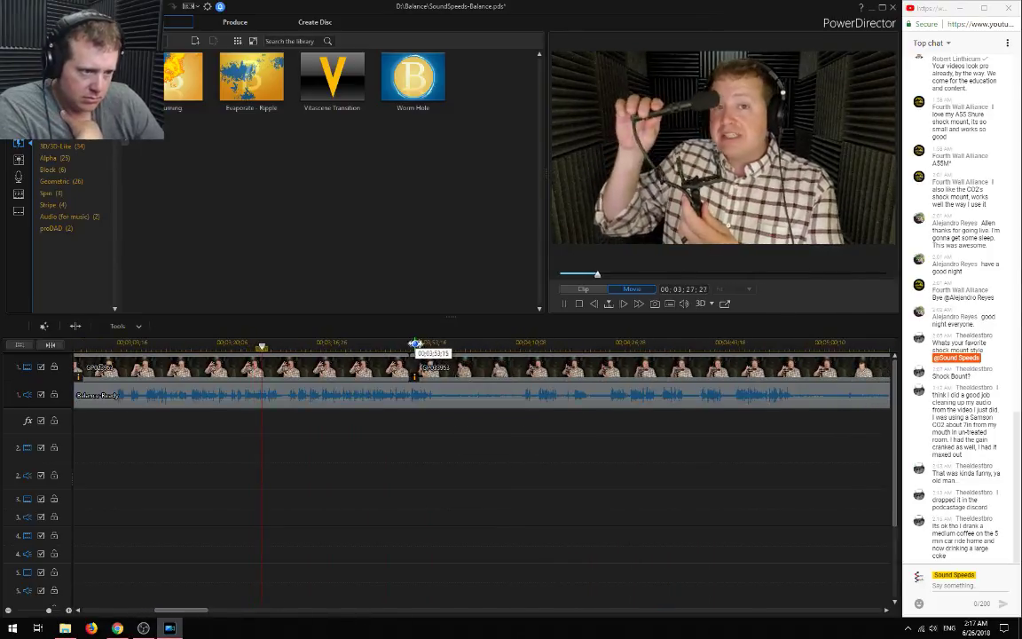
pyautogui.click(416, 343)
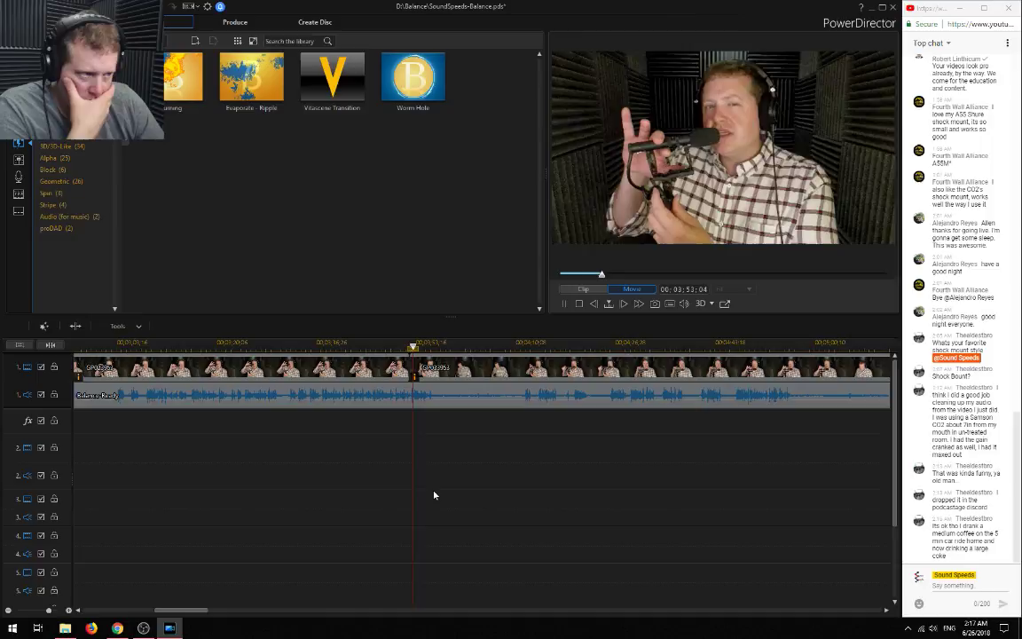
pyautogui.click(295, 346)
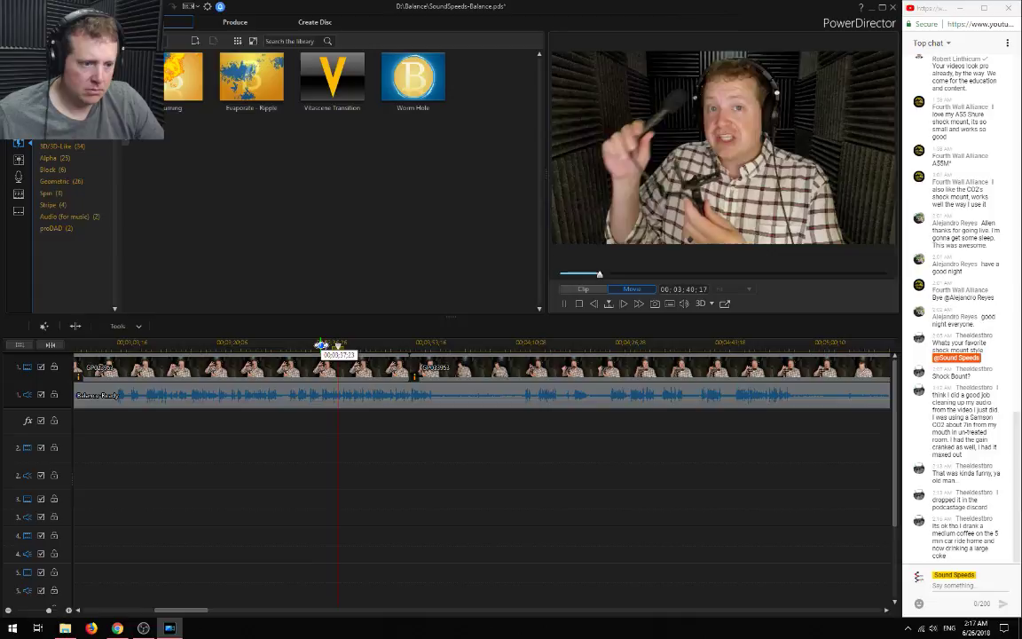
# Split the video and audio clips at 00;03;38;00, just before speech resumes
pyautogui.click(320, 345)
pyautogui.scroll(2, 353, 423)
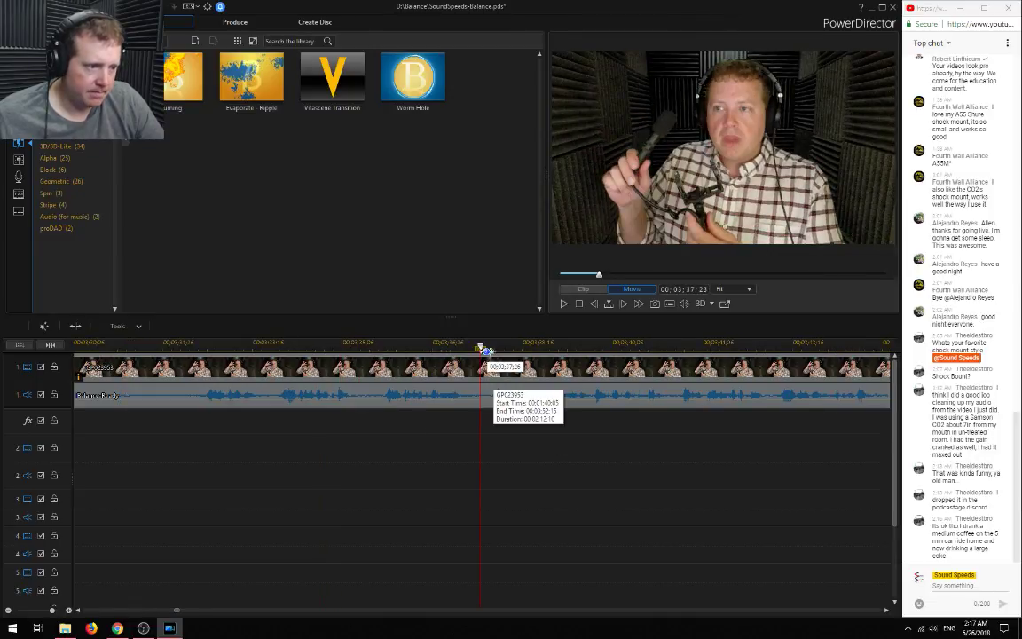
pyautogui.click(489, 354)
pyautogui.scroll(1, 501, 407)
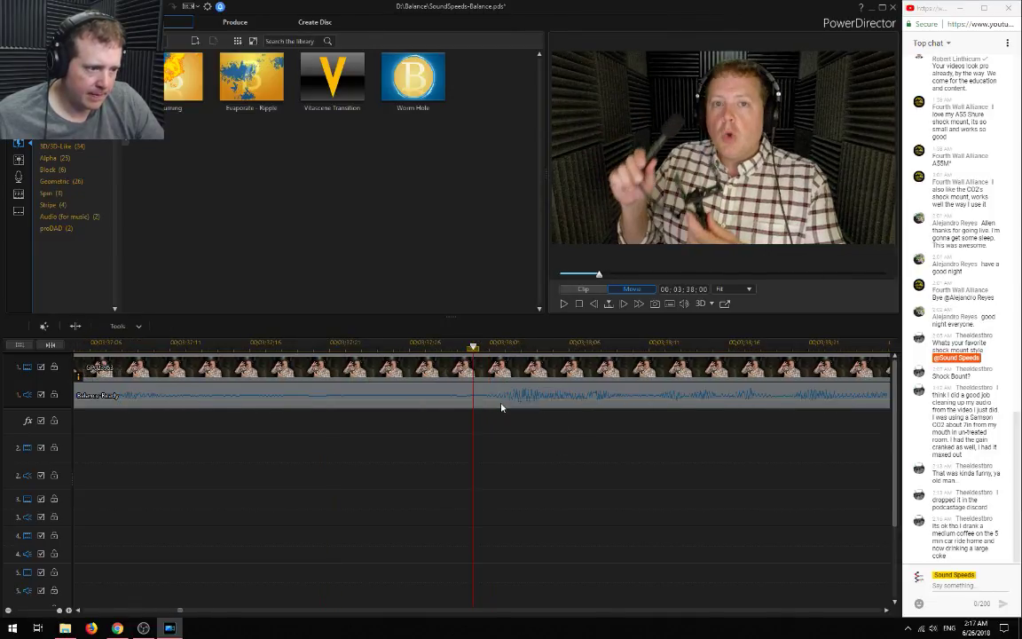
# Delete the video and audio between 00;01;40;05 and 00;03;38;00 and close the gap
pyautogui.scroll(-3, 497, 460)
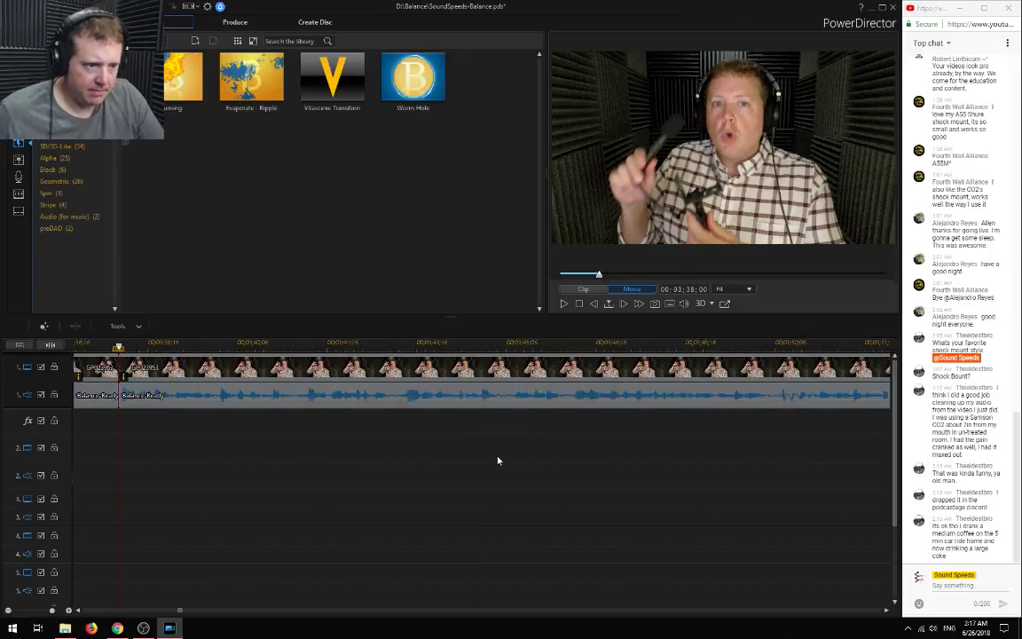
pyautogui.scroll(-2, 492, 457)
pyautogui.click(351, 368)
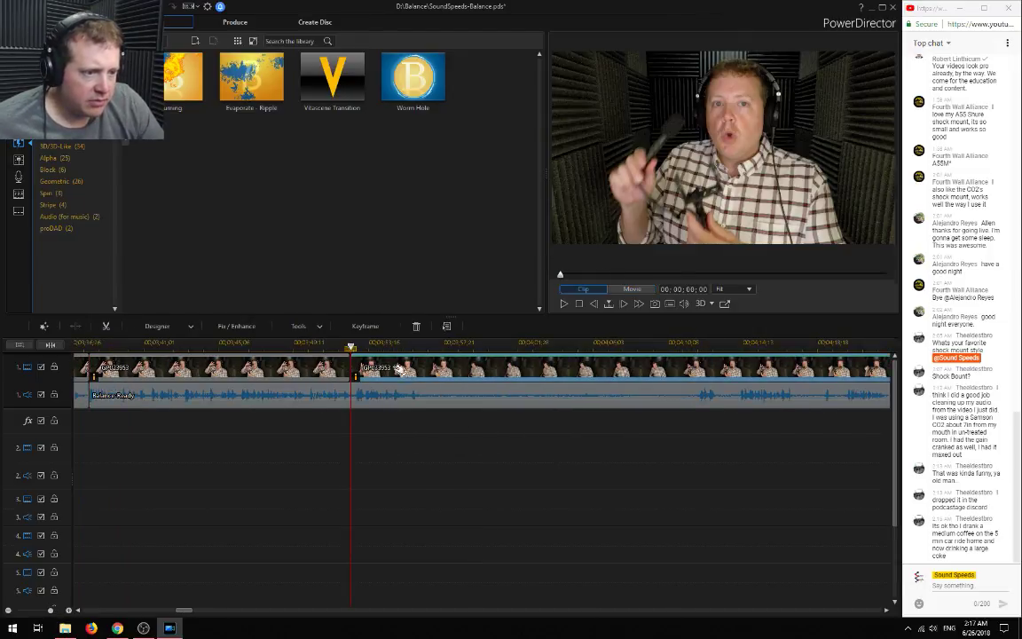
pyautogui.scroll(2, 403, 368)
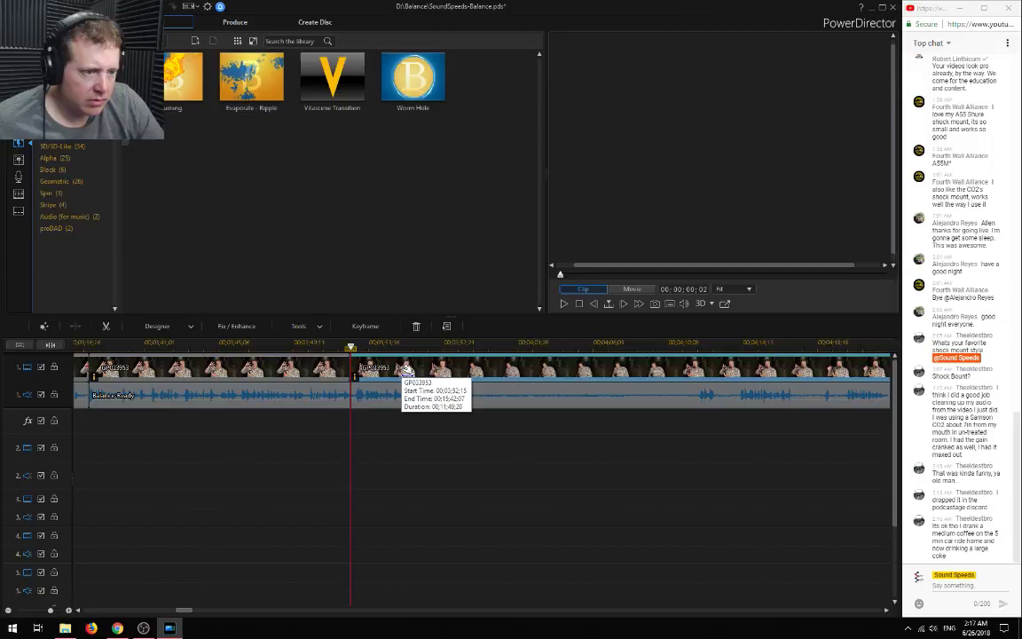
pyautogui.scroll(2, 380, 390)
pyautogui.scroll(-5, 381, 391)
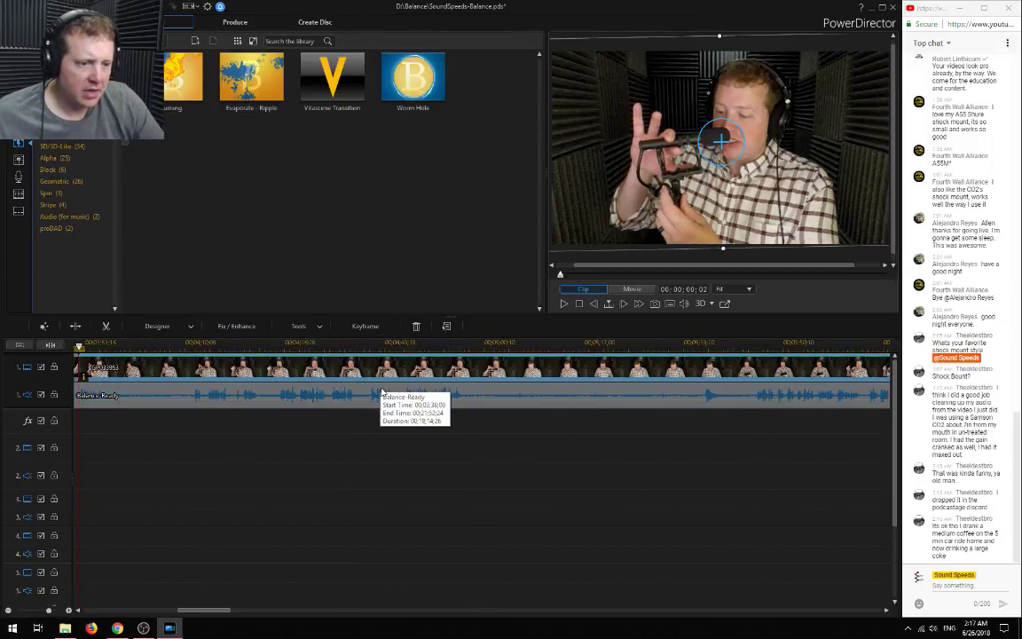
pyautogui.moveTo(225, 611); pyautogui.dragTo(195, 613)
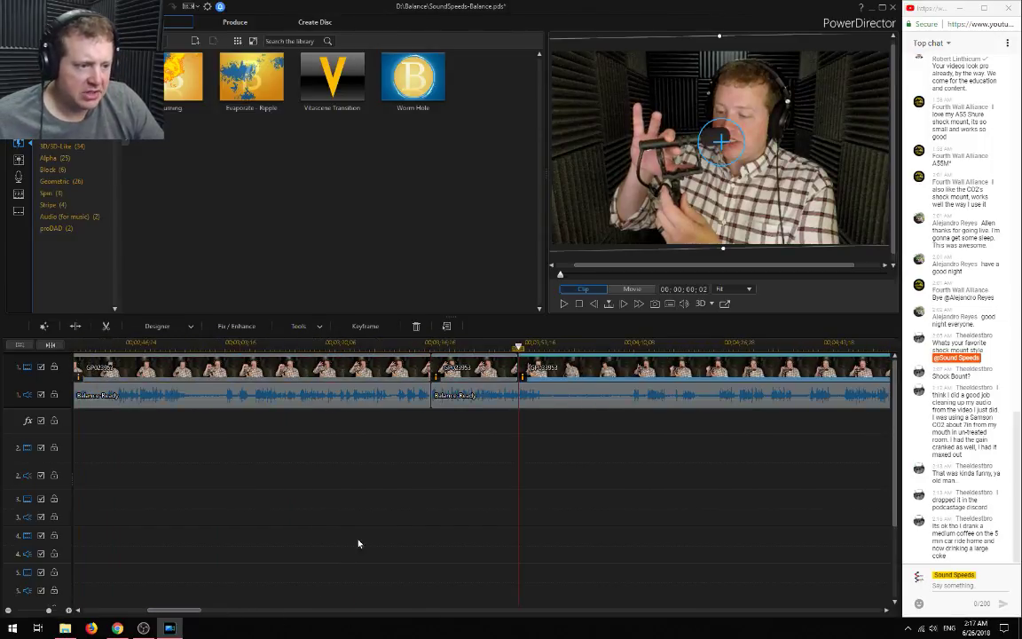
pyautogui.click(215, 559)
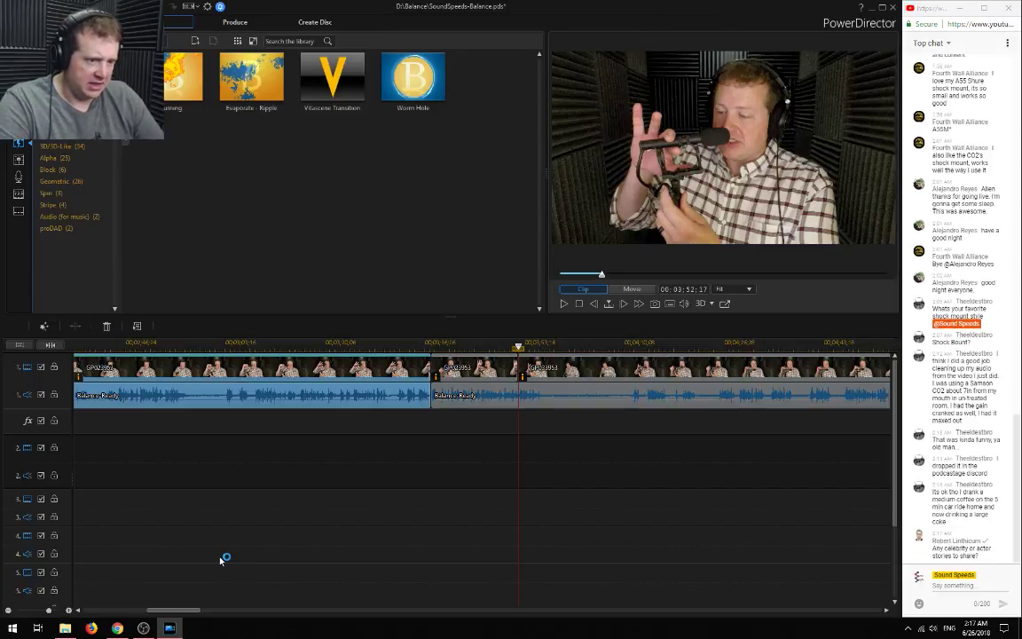
pyautogui.press('Delete')
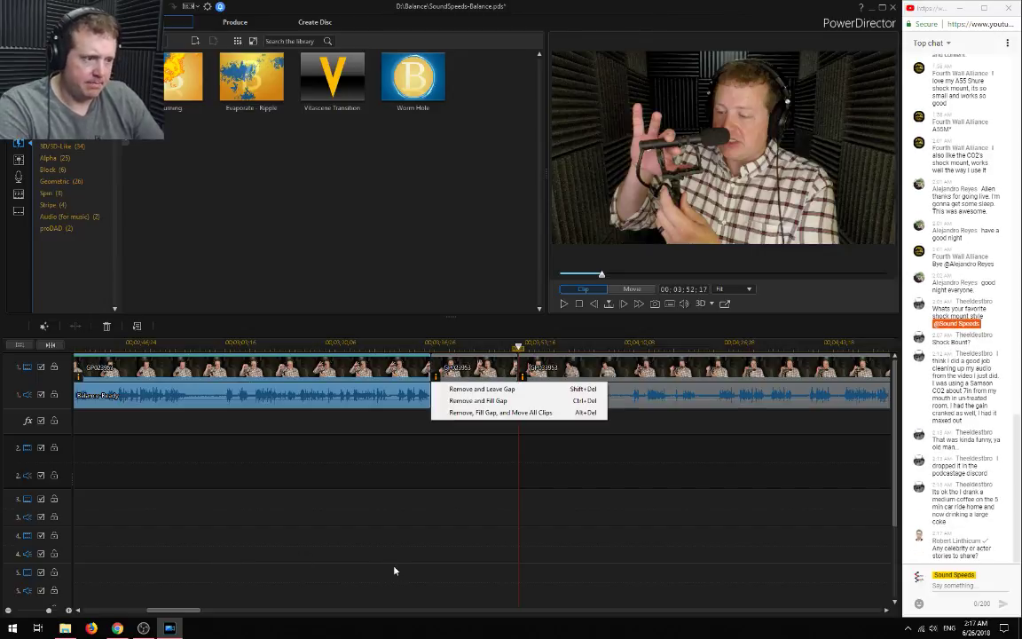
pyautogui.click(488, 391)
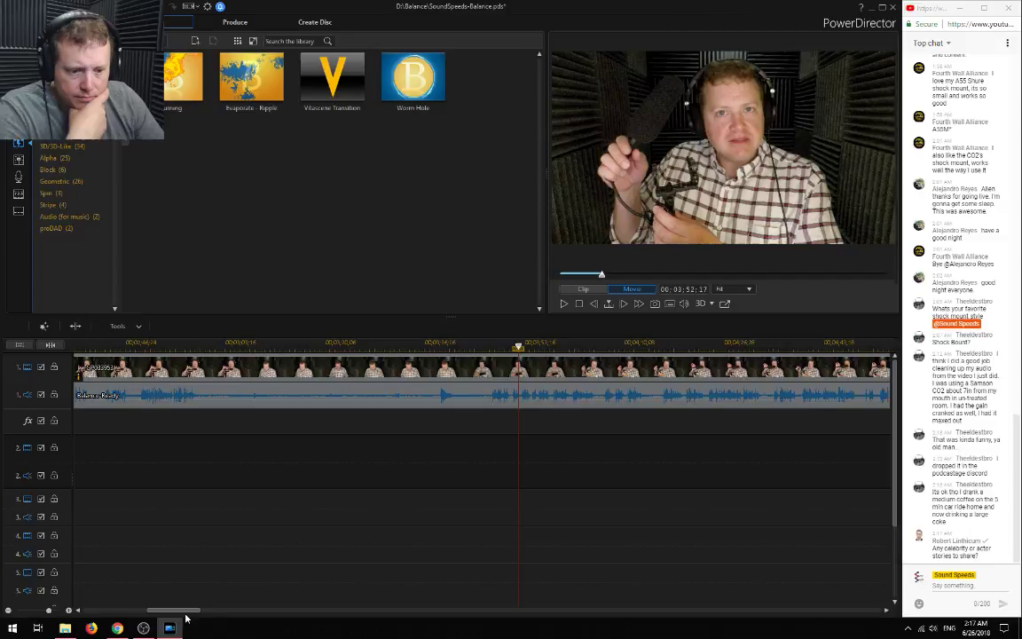
# Play back across the new joint at 00;01;40;05 to check how the two takes connect
pyautogui.hscroll(-10, 185, 619)
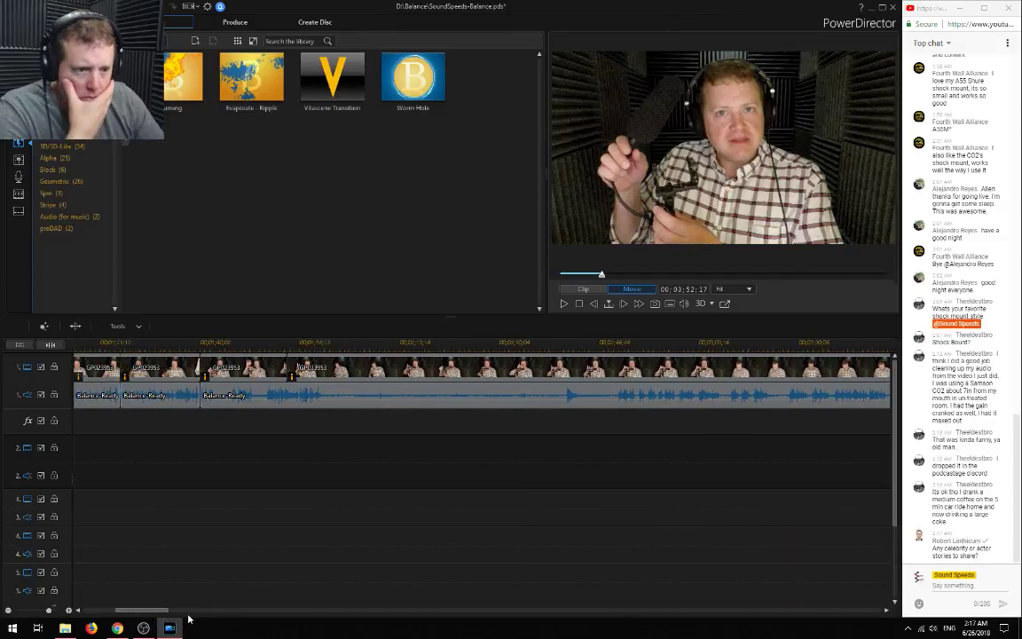
pyautogui.click(191, 343)
pyautogui.press('space')
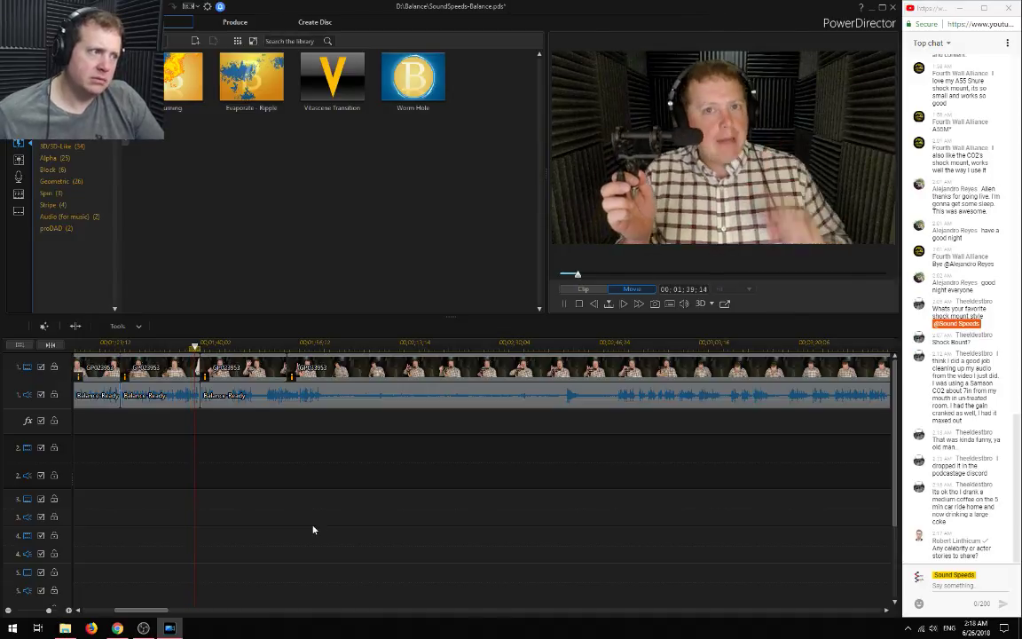
pyautogui.press('space')
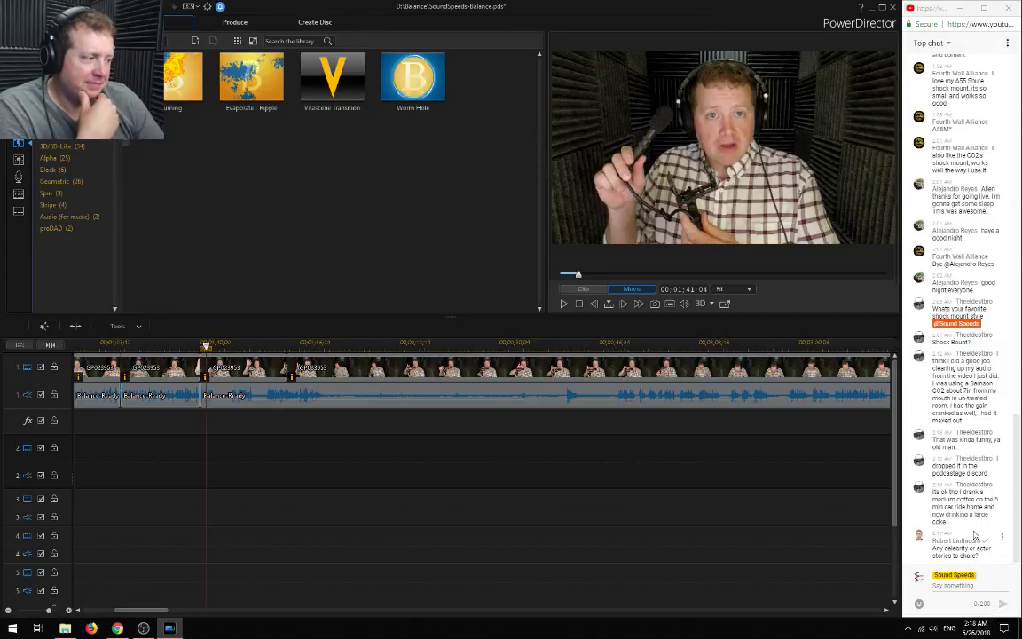
pyautogui.click(190, 342)
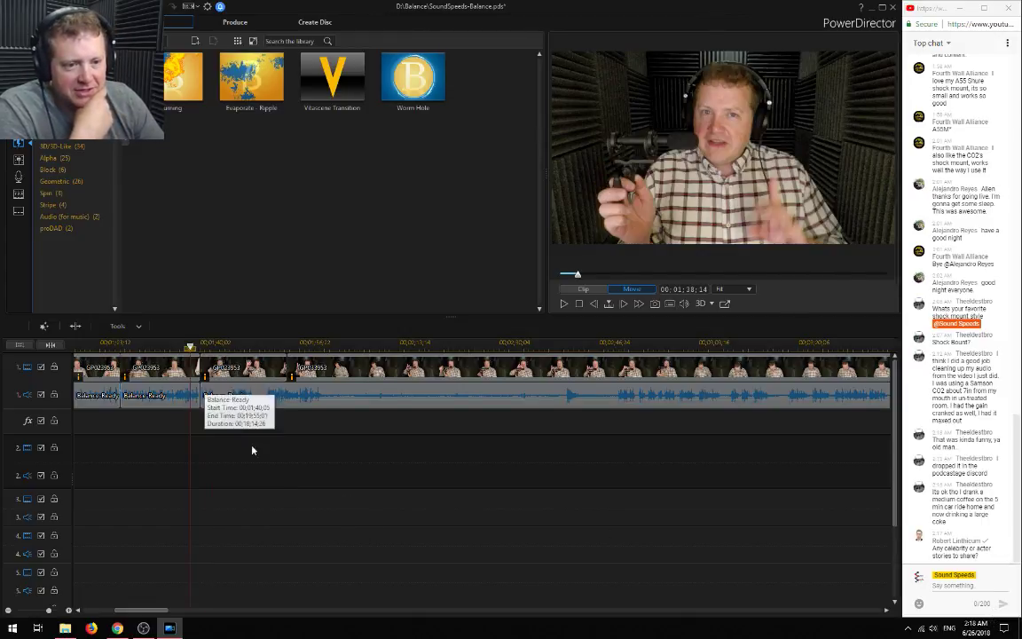
pyautogui.click(67, 611)
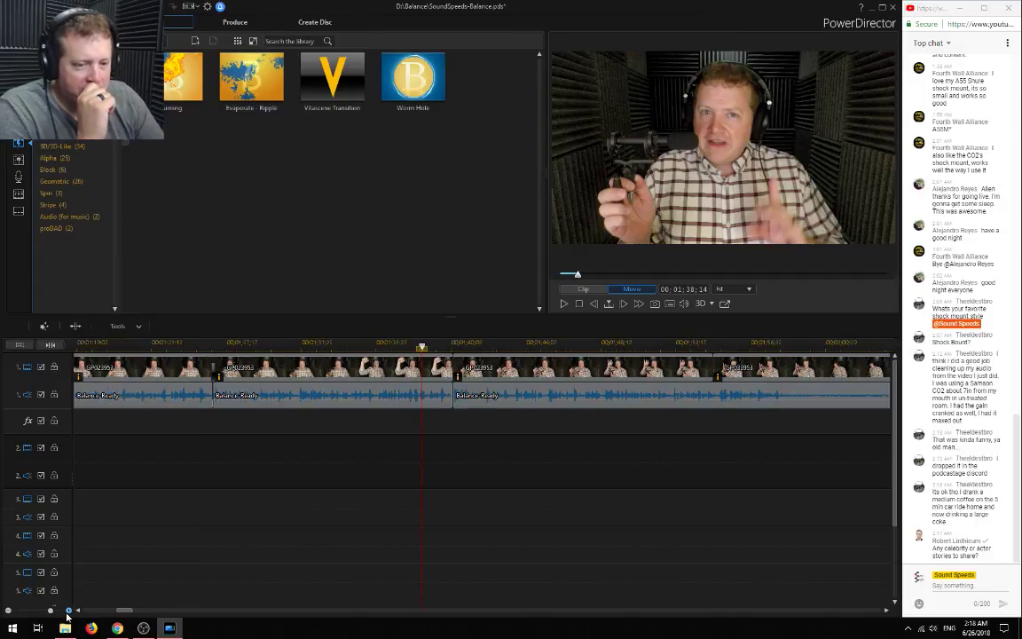
pyautogui.click(69, 611)
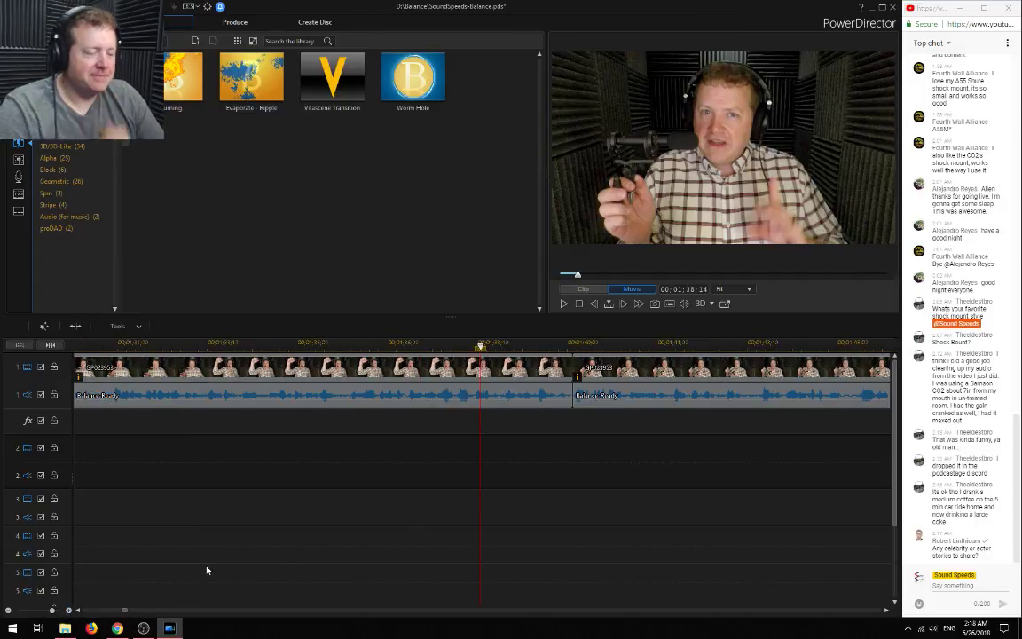
pyautogui.press('space')
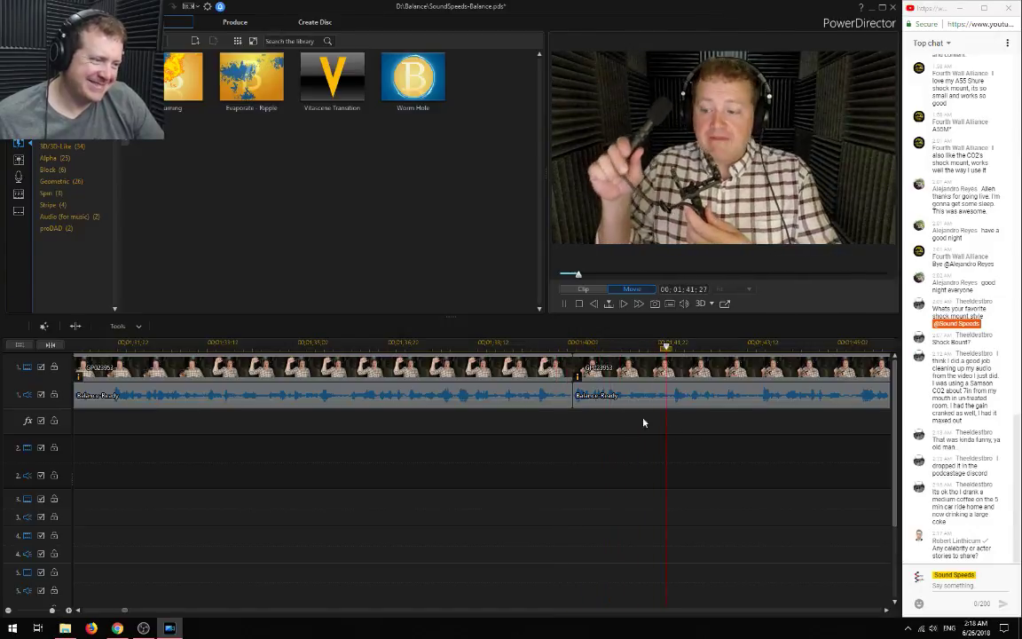
pyautogui.moveTo(544, 343); pyautogui.dragTo(515, 343)
pyautogui.press('space')
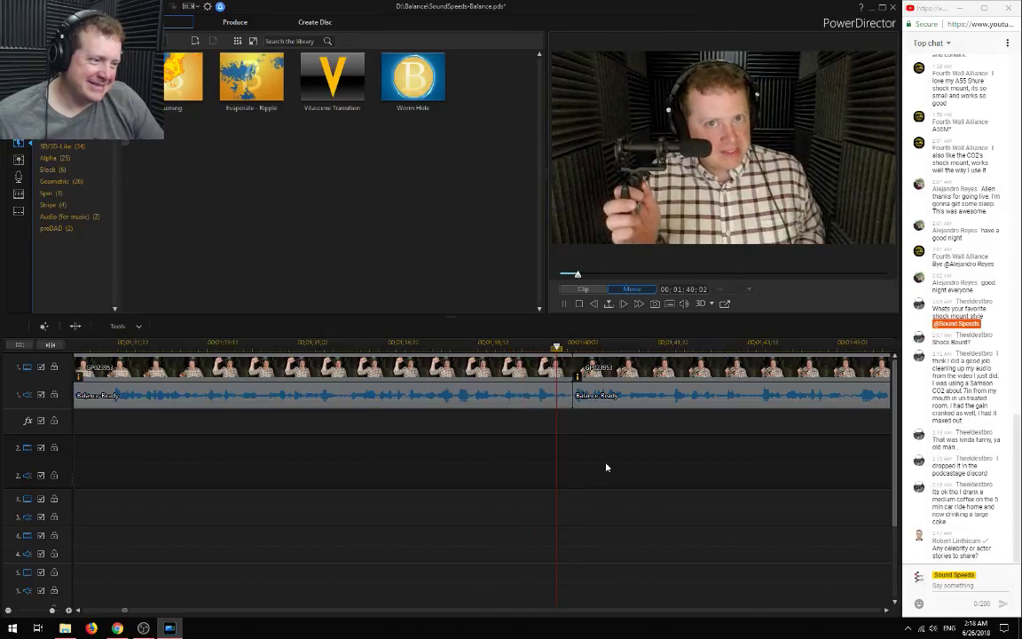
pyautogui.press('space')
# Overlap the second audio clip onto the first by one frame as a crossfade at the 00;01;40;05 joint
pyautogui.scroll(3, 595, 422)
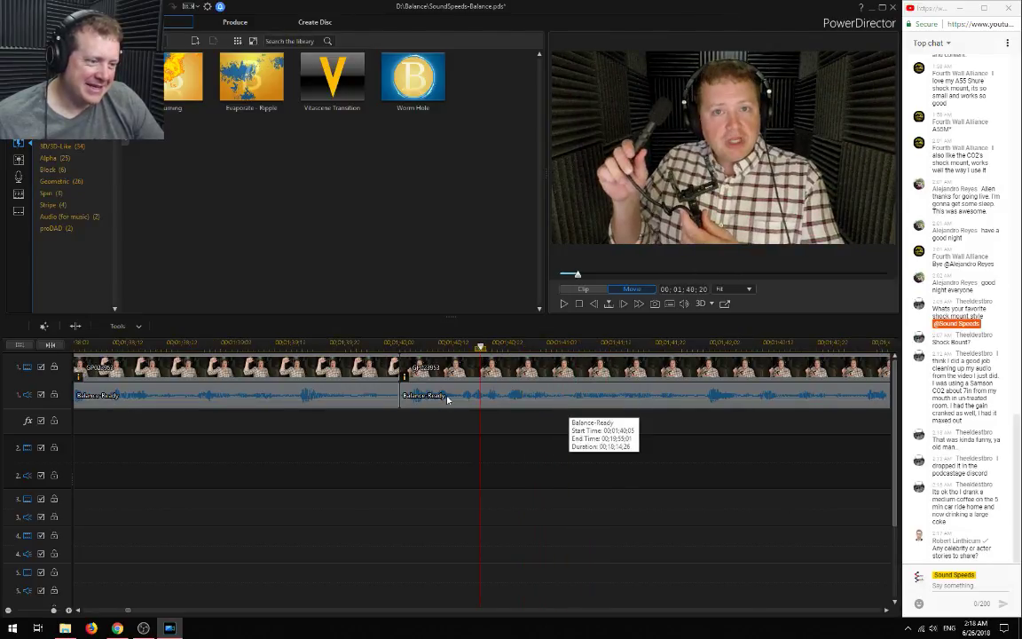
pyautogui.moveTo(420, 396); pyautogui.dragTo(441, 420)
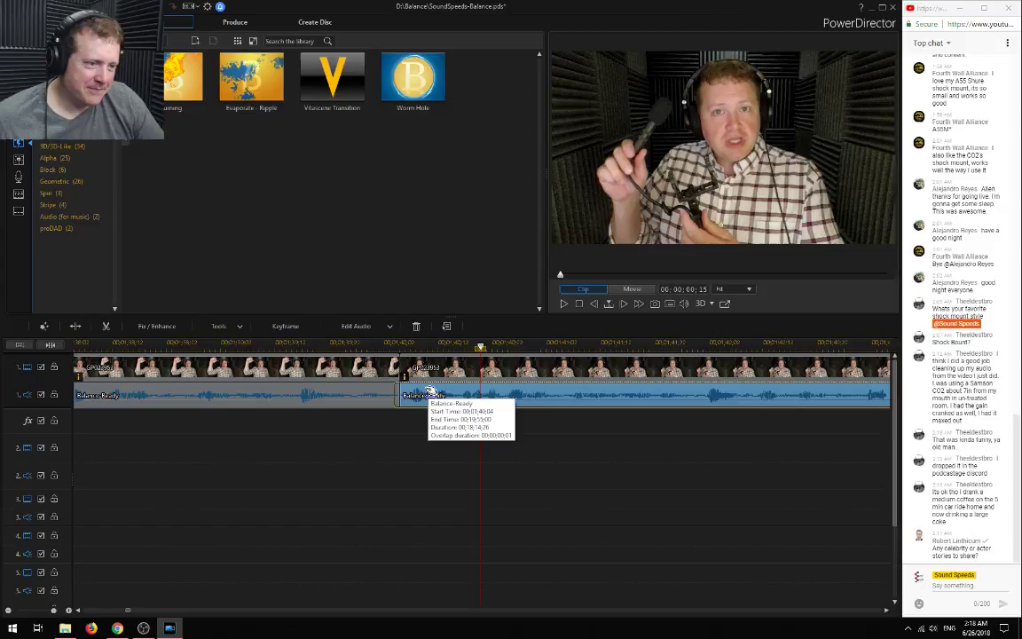
pyautogui.click(456, 438)
# Overlap the second video clip onto the end of the first as a short crossfade at the 00;01;40;05 joint
pyautogui.click(411, 365)
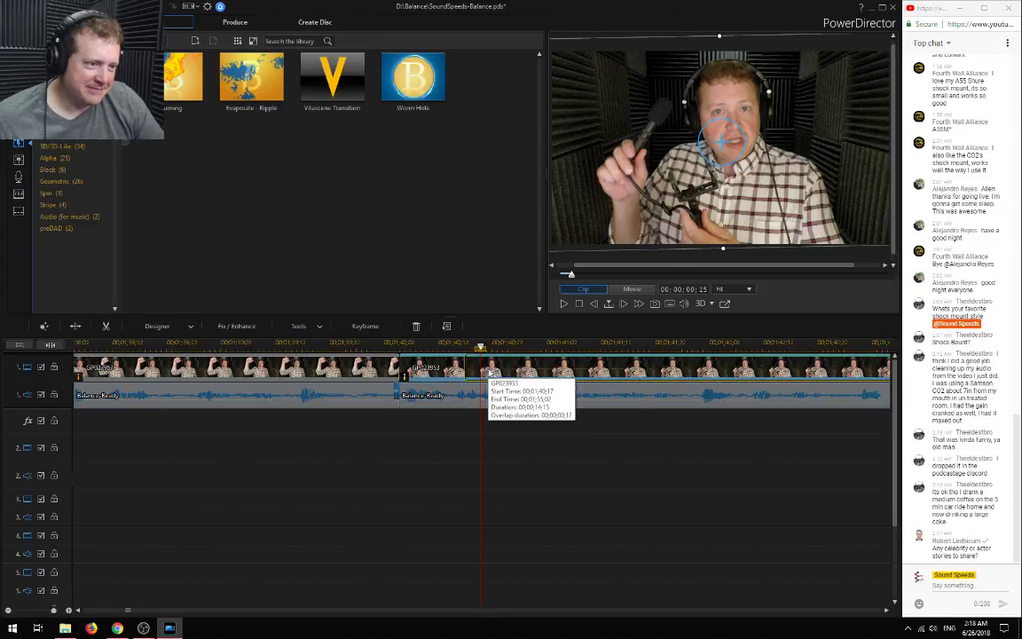
pyautogui.moveTo(489, 373); pyautogui.dragTo(448, 367)
pyautogui.click(508, 442)
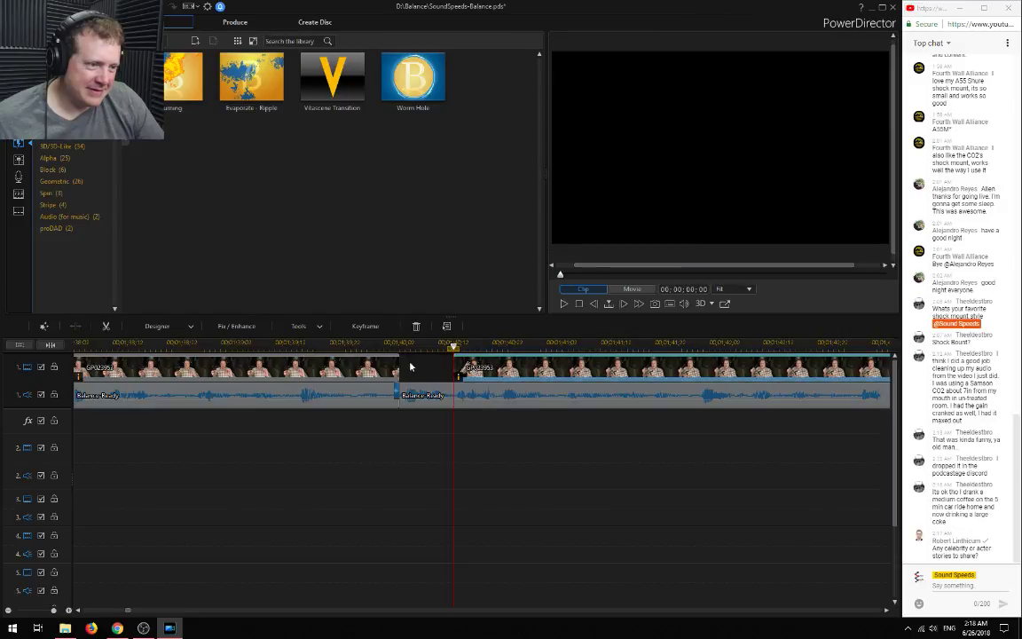
pyautogui.click(390, 368)
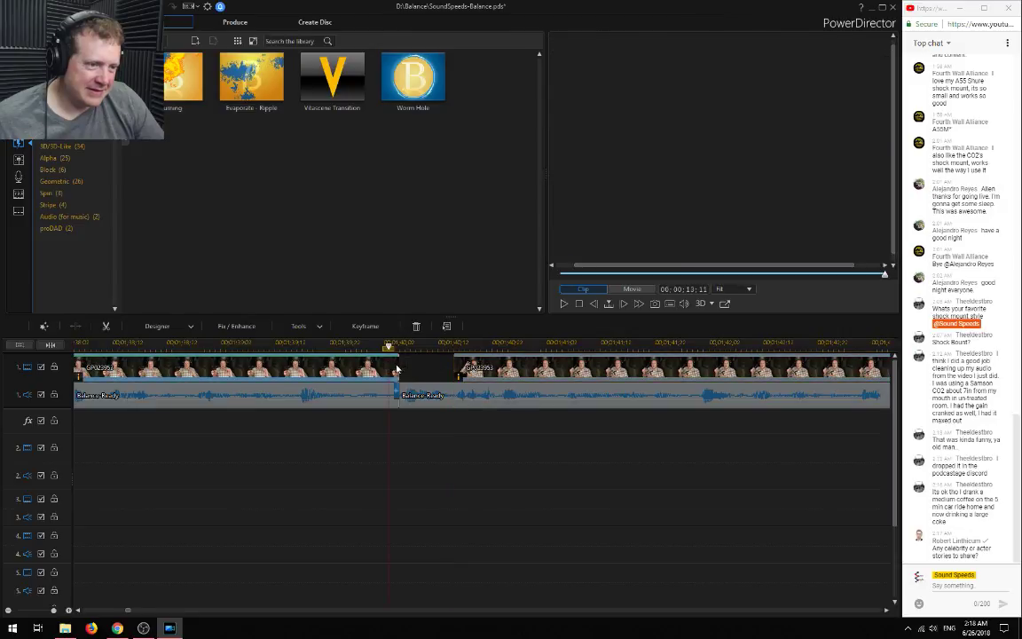
pyautogui.click(414, 366)
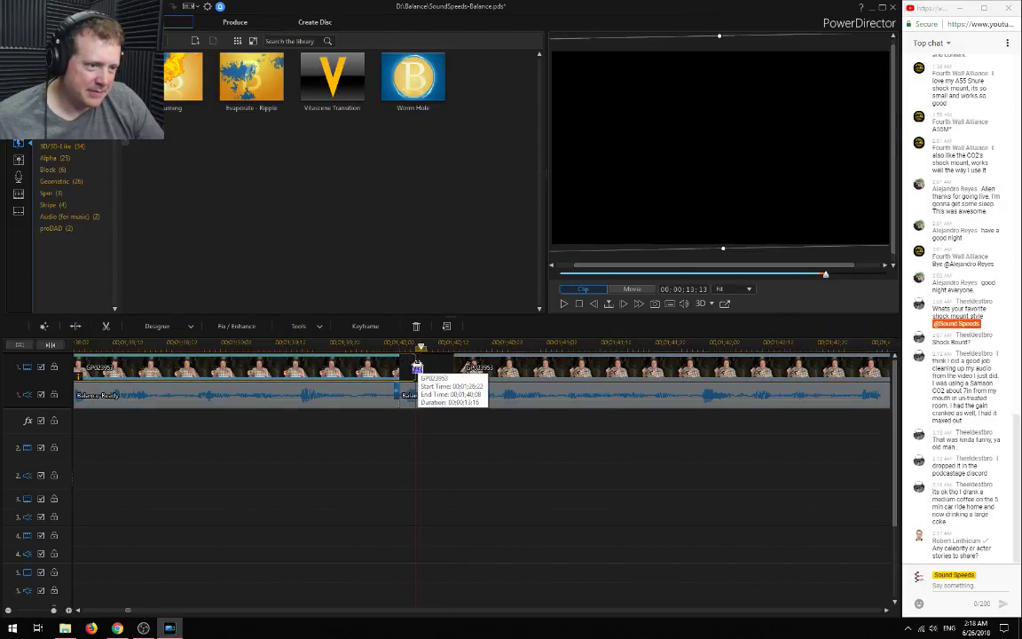
pyautogui.moveTo(520, 371); pyautogui.dragTo(450, 369)
pyautogui.click(475, 419)
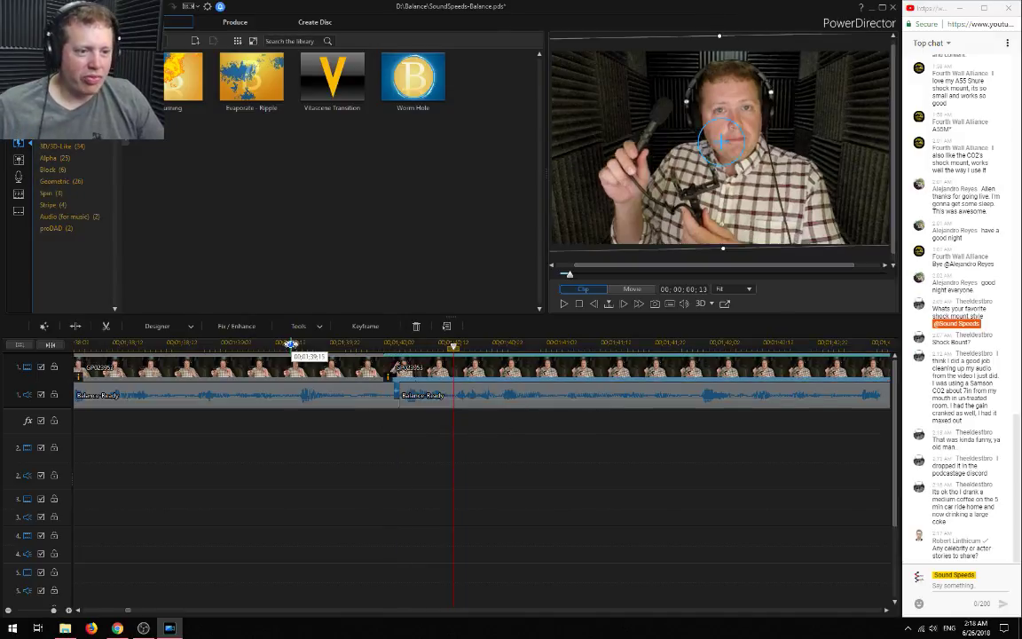
# Play back the 00;01;40;05 joint, apply the Vitascene Transition to its video overlap, and save the project
pyautogui.click(290, 345)
pyautogui.press('space')
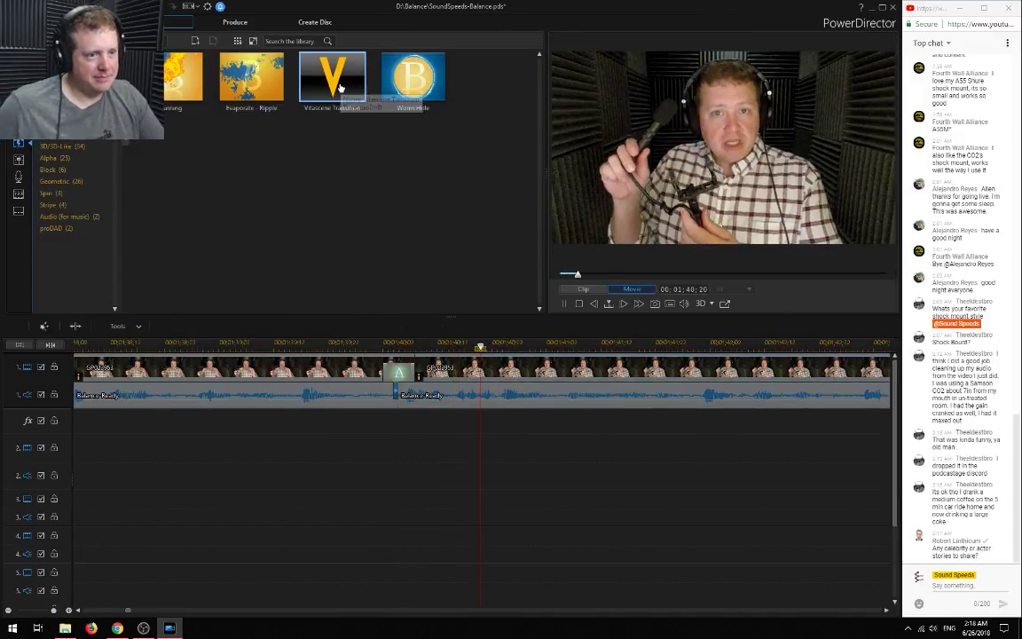
pyautogui.click(200, 344)
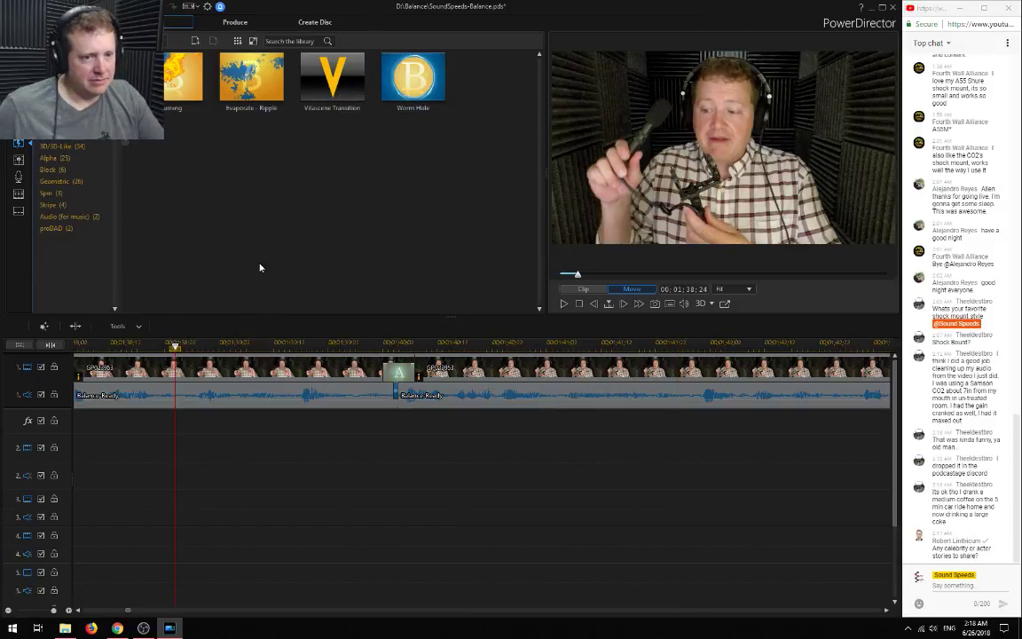
pyautogui.press('space')
pyautogui.moveTo(337, 84); pyautogui.dragTo(400, 372)
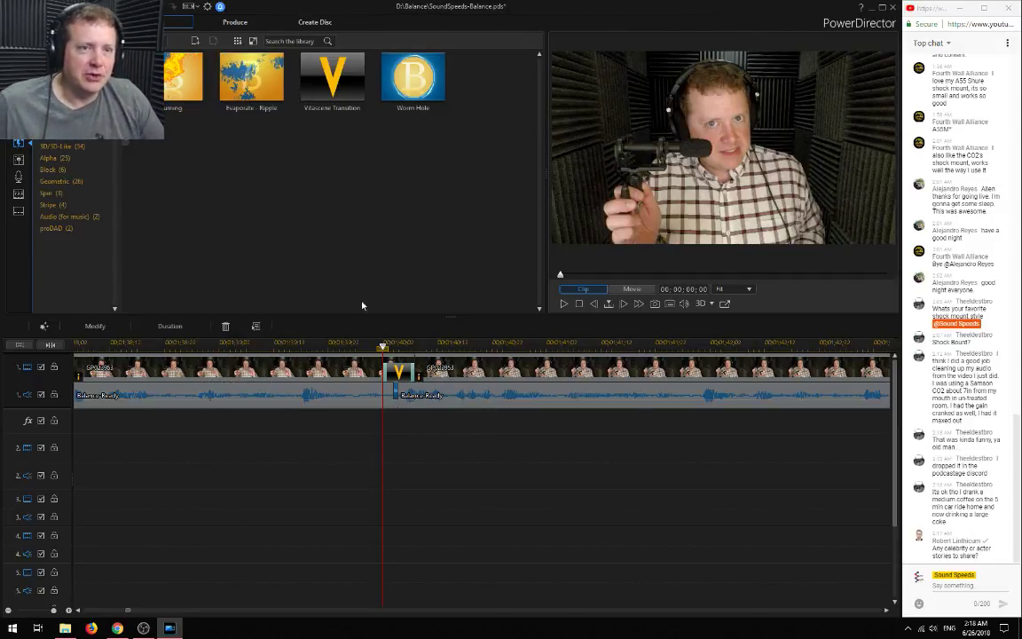
pyautogui.hotkey('ctrl', 's')
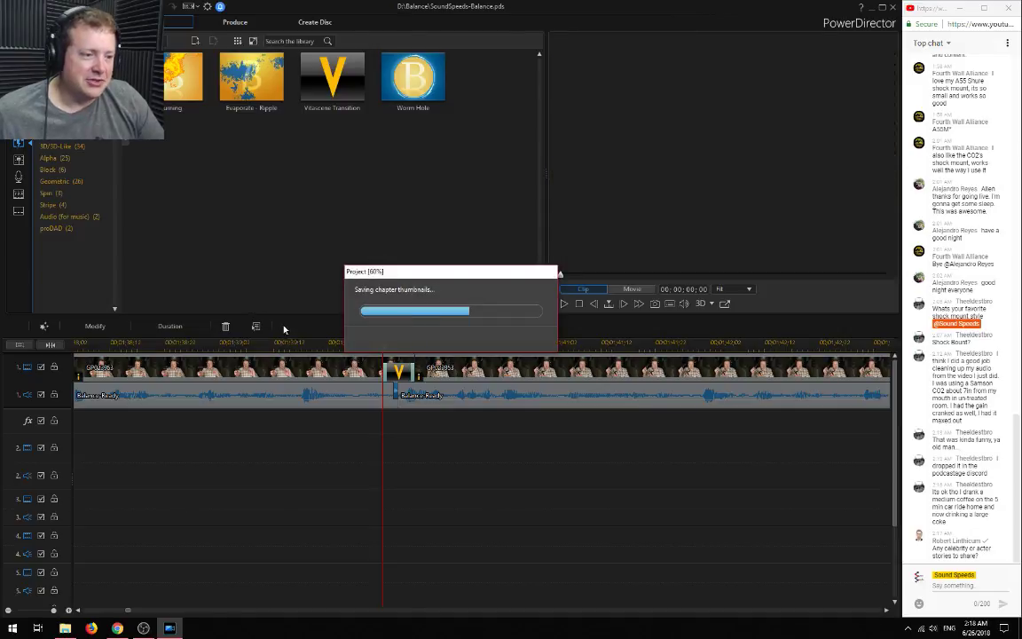
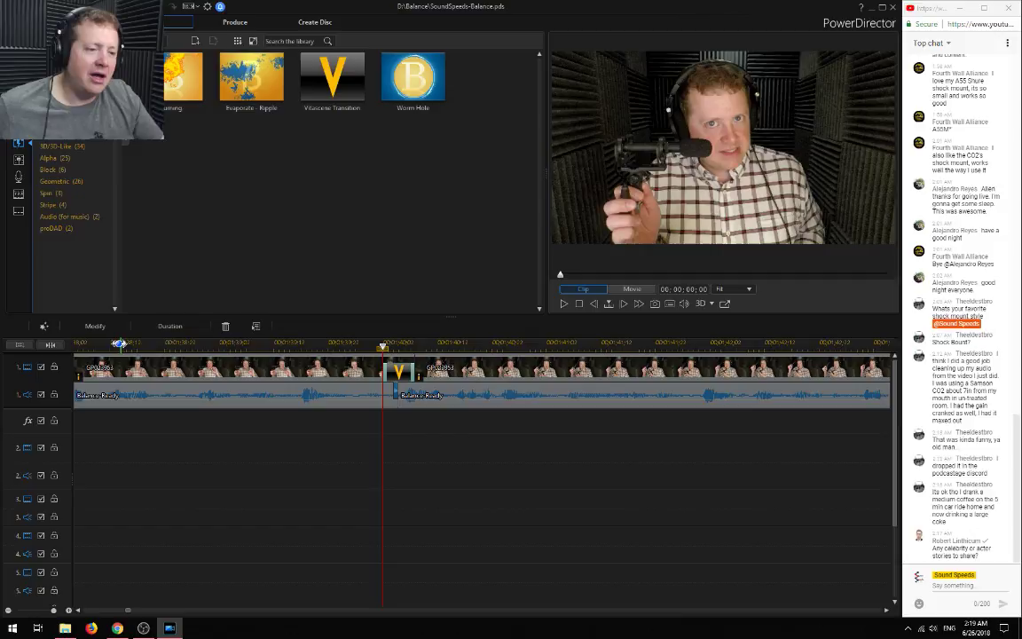
# Play back from 00;01;38;25 through the finished joint to about 00;01;56;25 to check the following footage
pyautogui.moveTo(190, 346); pyautogui.dragTo(187, 347)
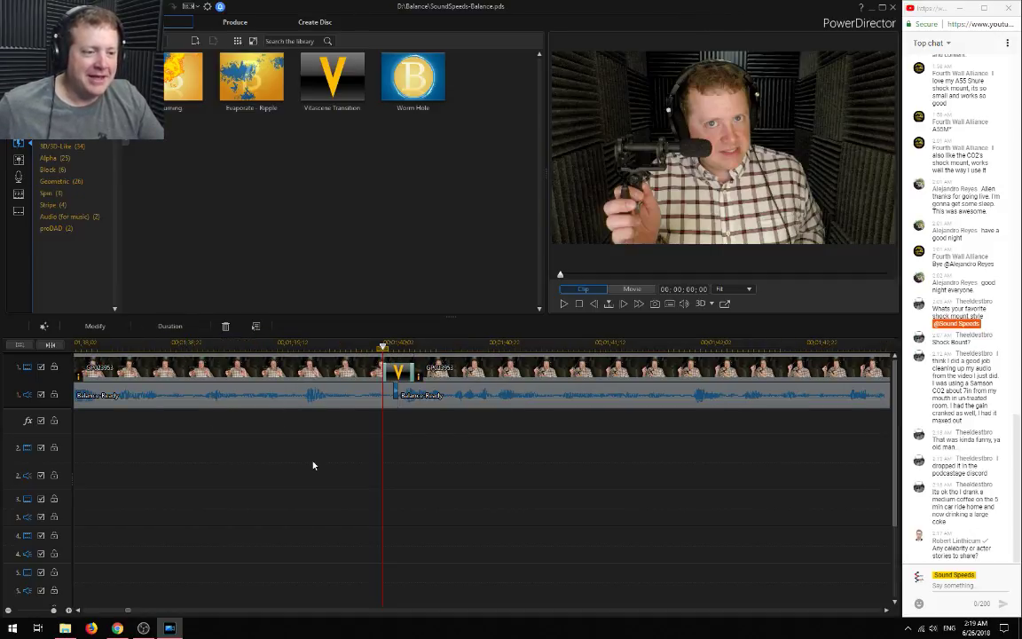
pyautogui.click(187, 369)
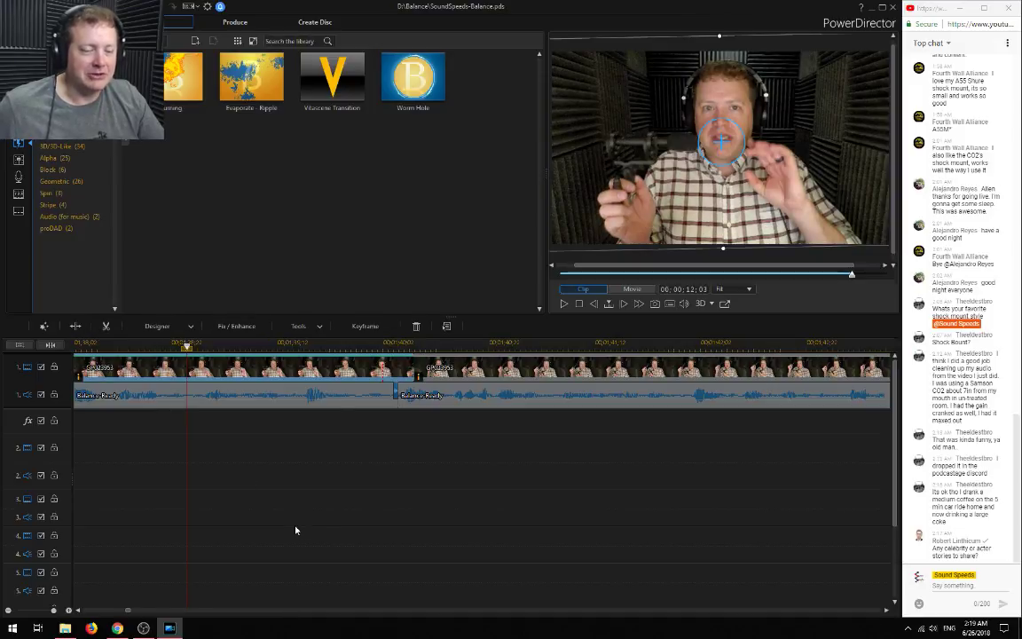
pyautogui.click(206, 435)
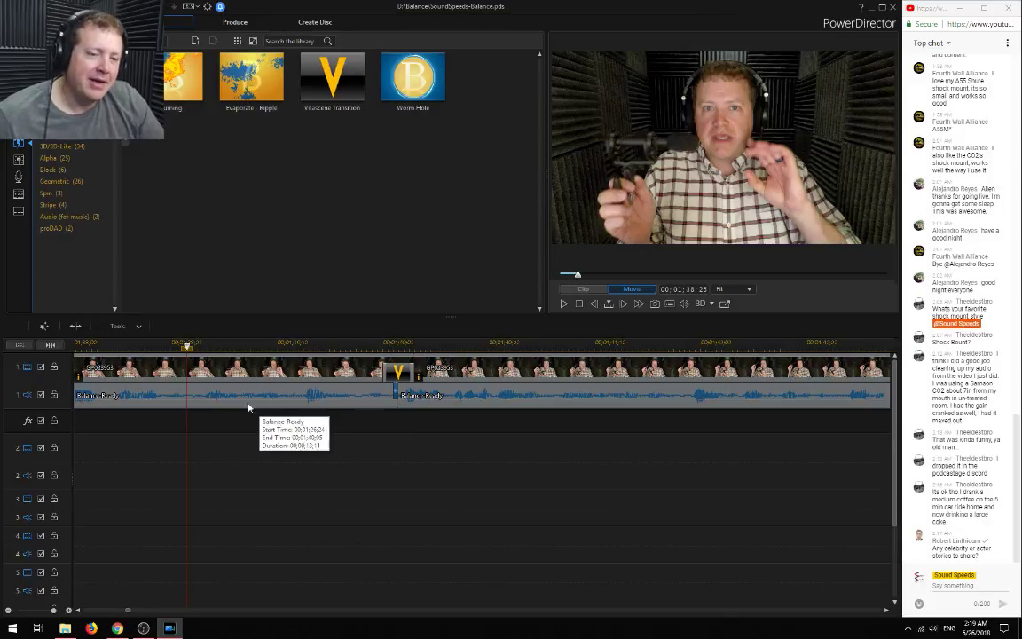
pyautogui.press('space')
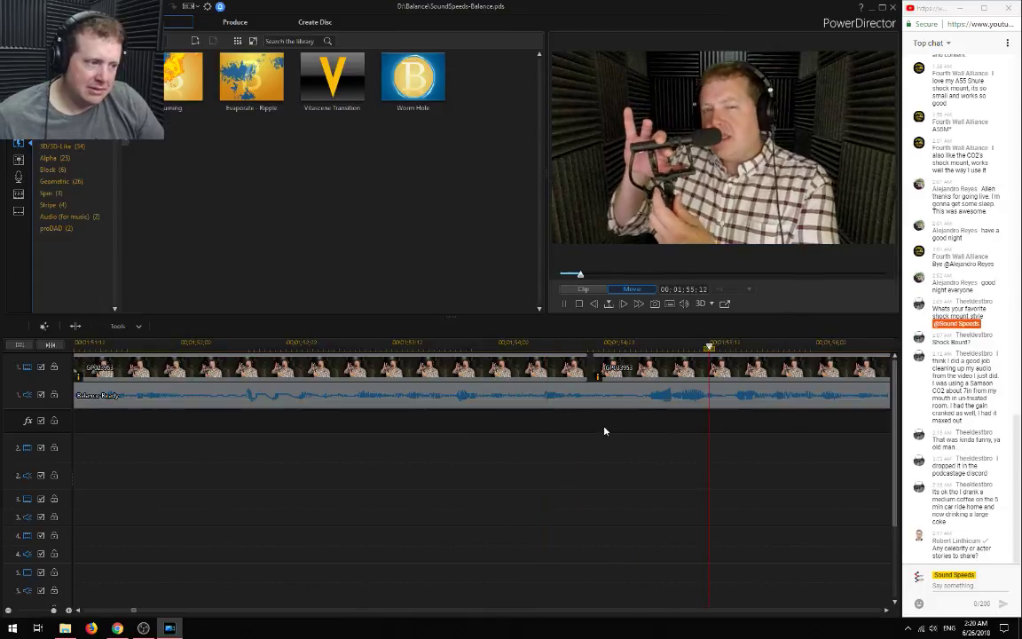
pyautogui.press('space')
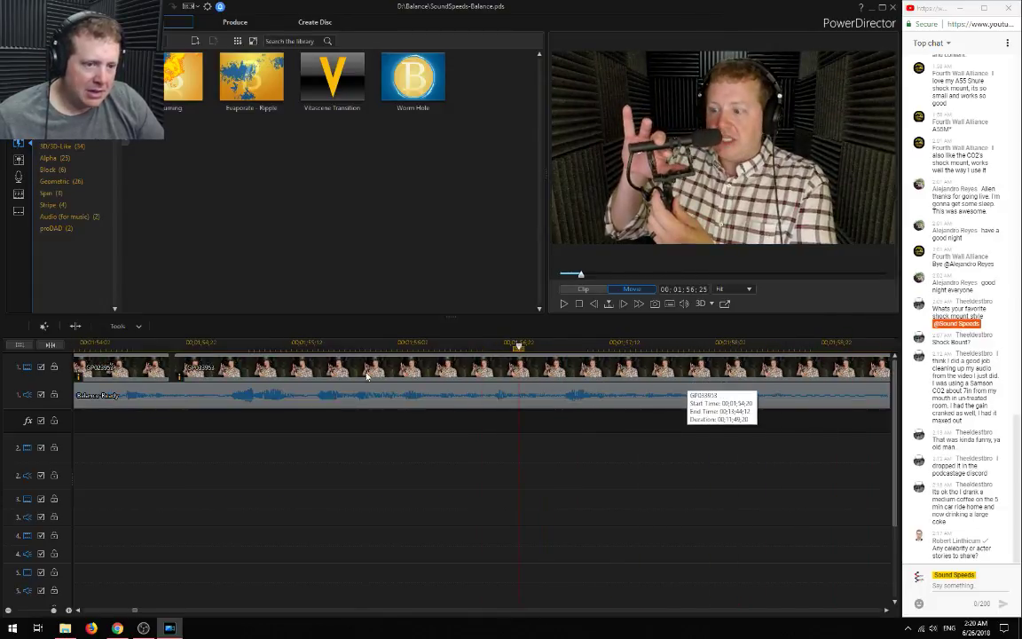
# Move the GP033953 video clip back one frame to start at 00;01;54;19, closing the gap, and play across the join
pyautogui.click(223, 378)
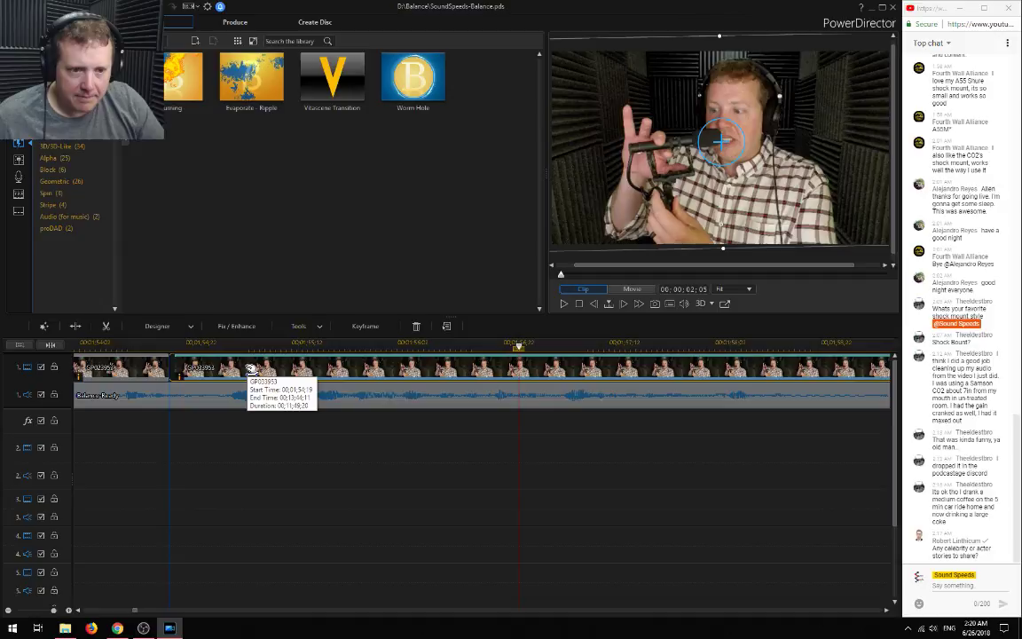
pyautogui.press('space')
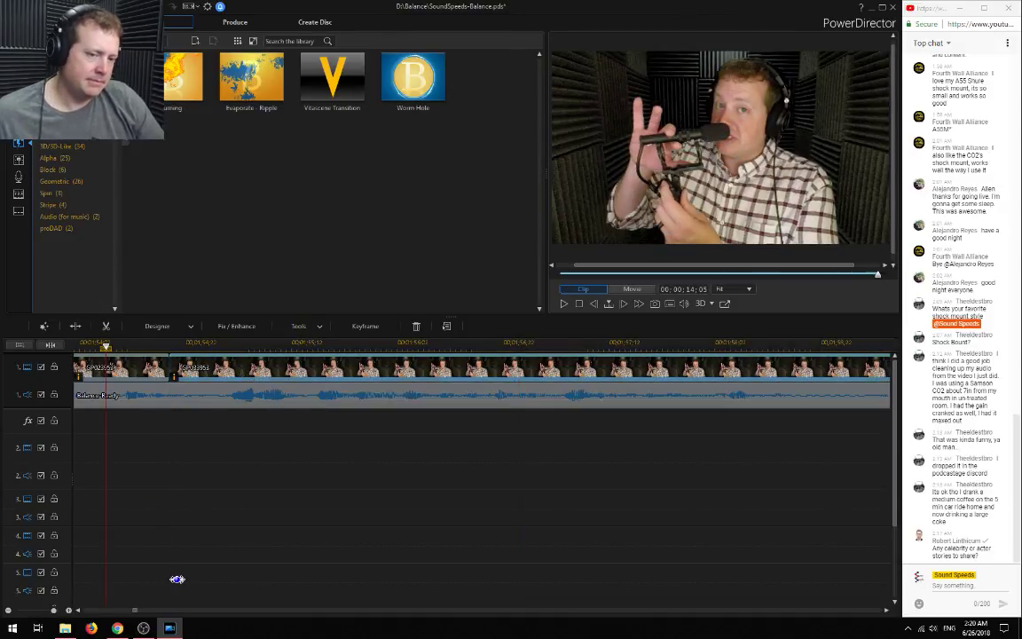
pyautogui.click(192, 541)
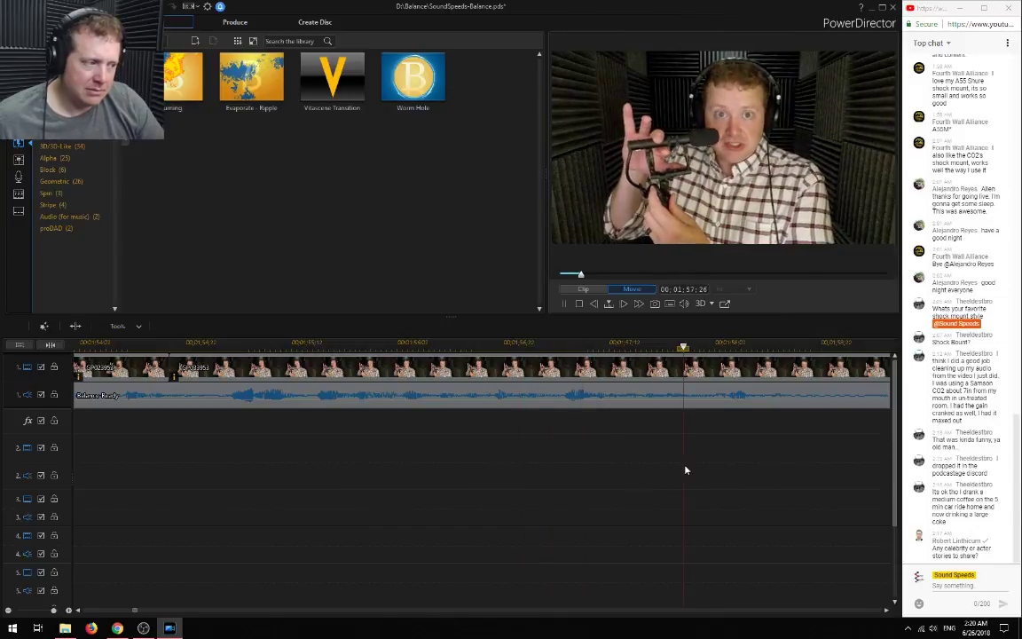
pyautogui.press('space')
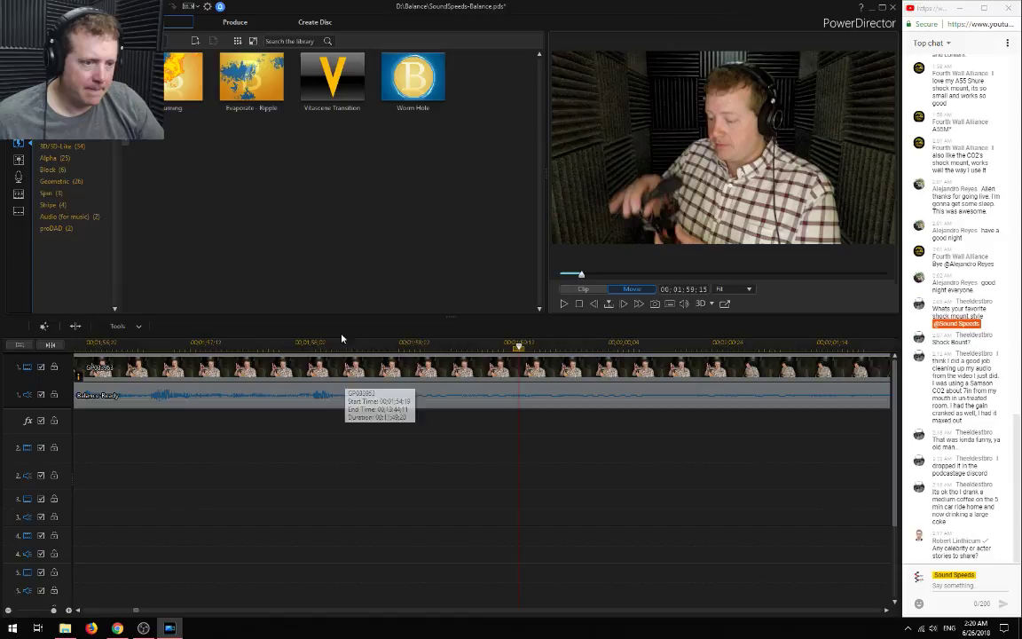
# Split the video and audio clips at 00;01;58;20, just after the spoken sentence ends
pyautogui.click(281, 383)
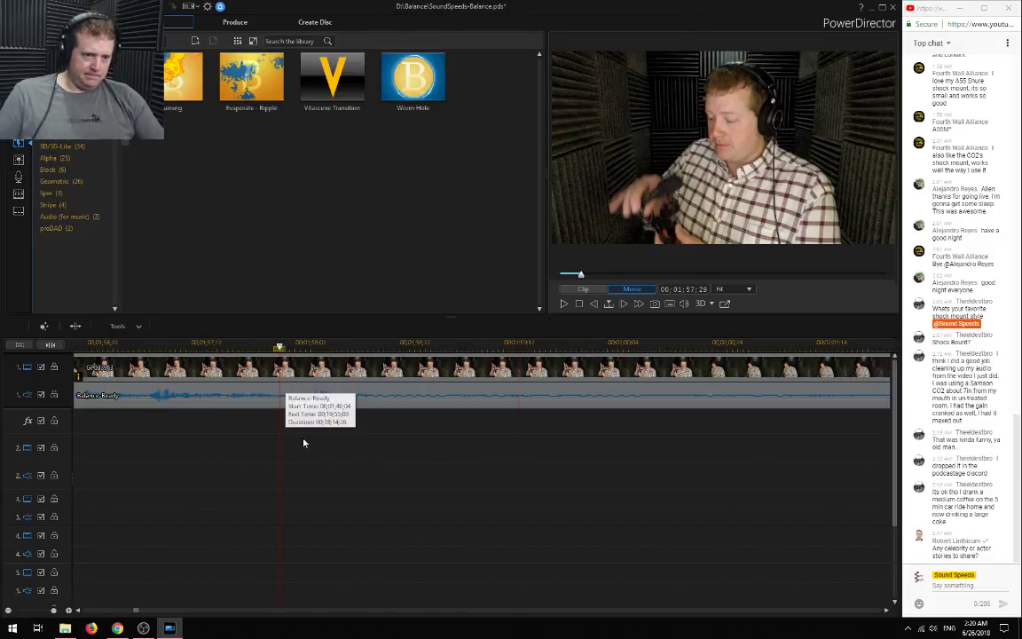
pyautogui.moveTo(342, 583); pyautogui.dragTo(391, 350)
pyautogui.hotkey('ctrl', 't')
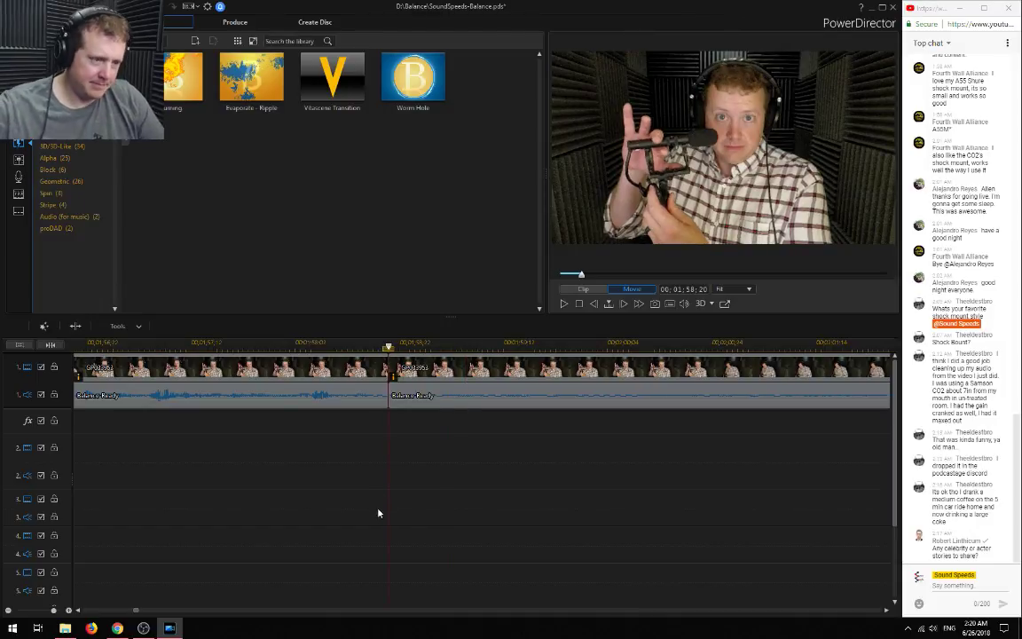
# Sample the footage on both sides of the 00;01;58;20 split to find where the take to keep begins
pyautogui.moveTo(376, 502); pyautogui.dragTo(337, 376)
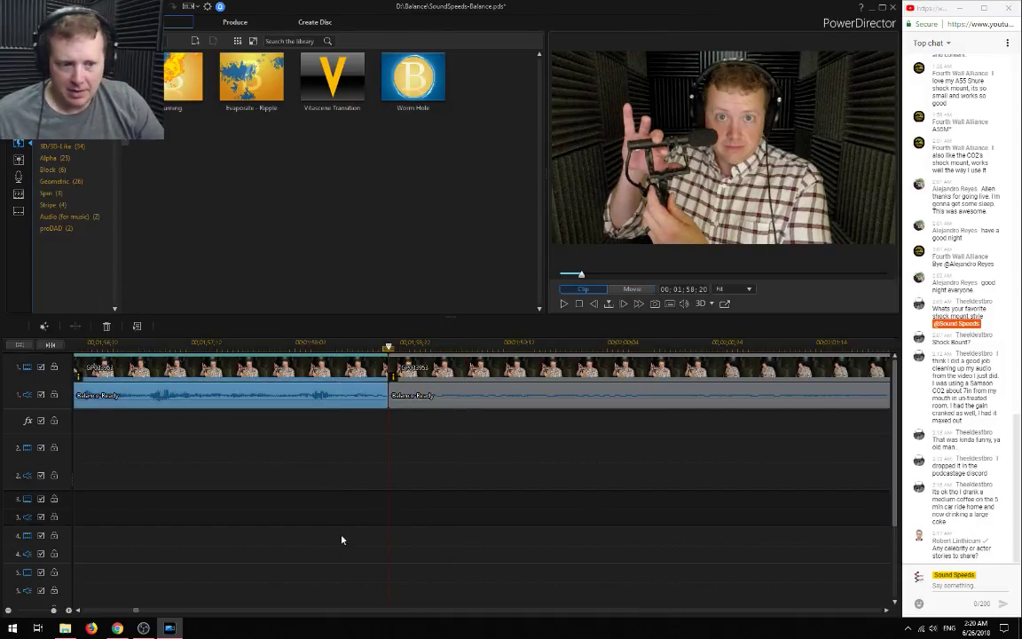
pyautogui.scroll(-3, 311, 565)
pyautogui.moveTo(168, 612); pyautogui.dragTo(131, 612)
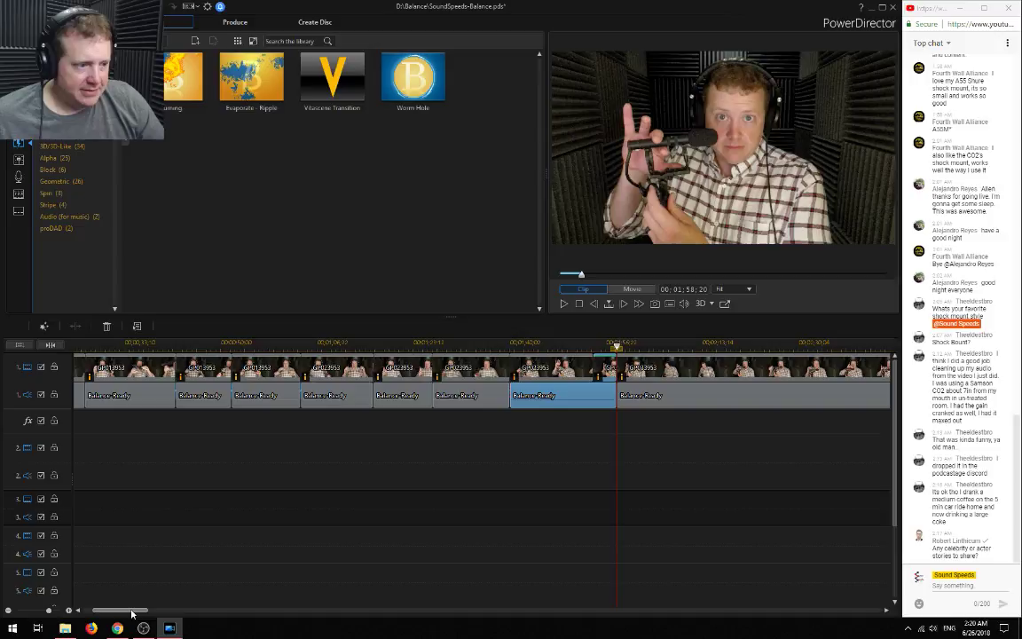
pyautogui.moveTo(518, 344); pyautogui.dragTo(507, 344)
pyautogui.press('space')
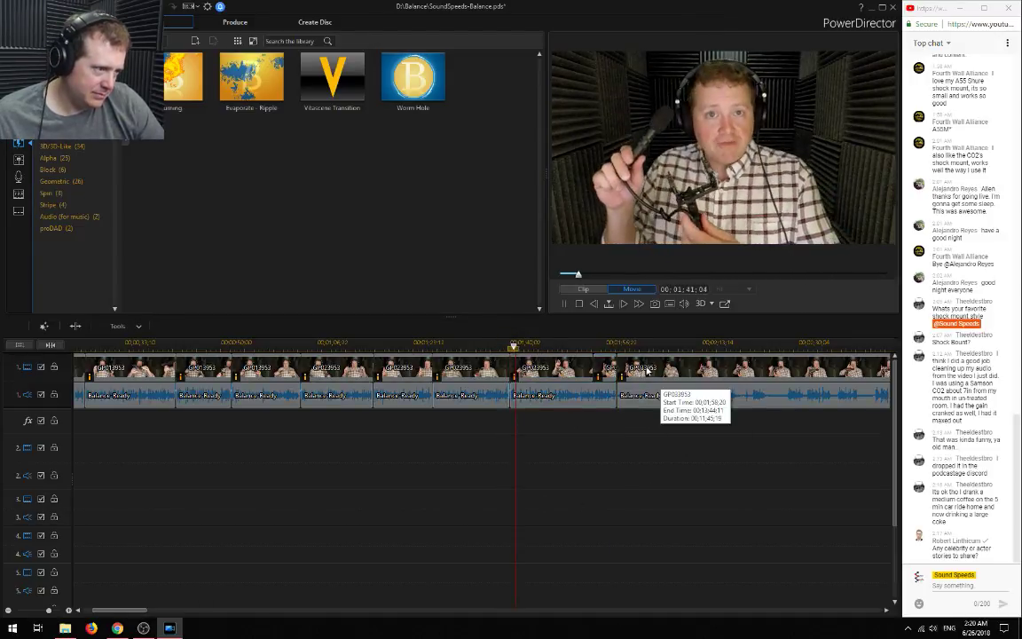
pyautogui.click(705, 344)
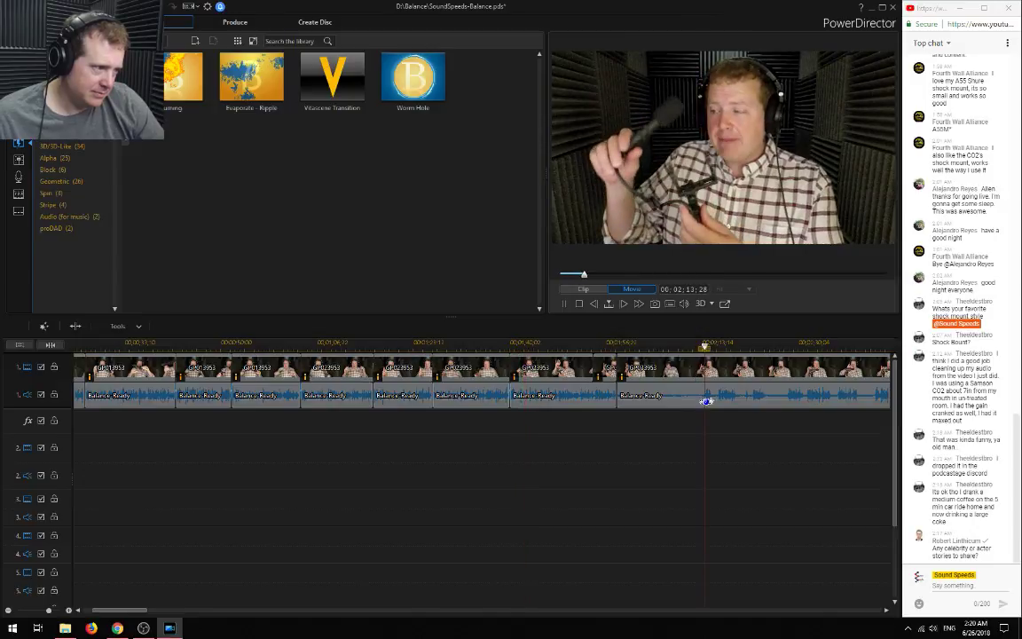
pyautogui.moveTo(136, 610); pyautogui.dragTo(177, 621)
pyautogui.click(200, 346)
pyautogui.click(354, 347)
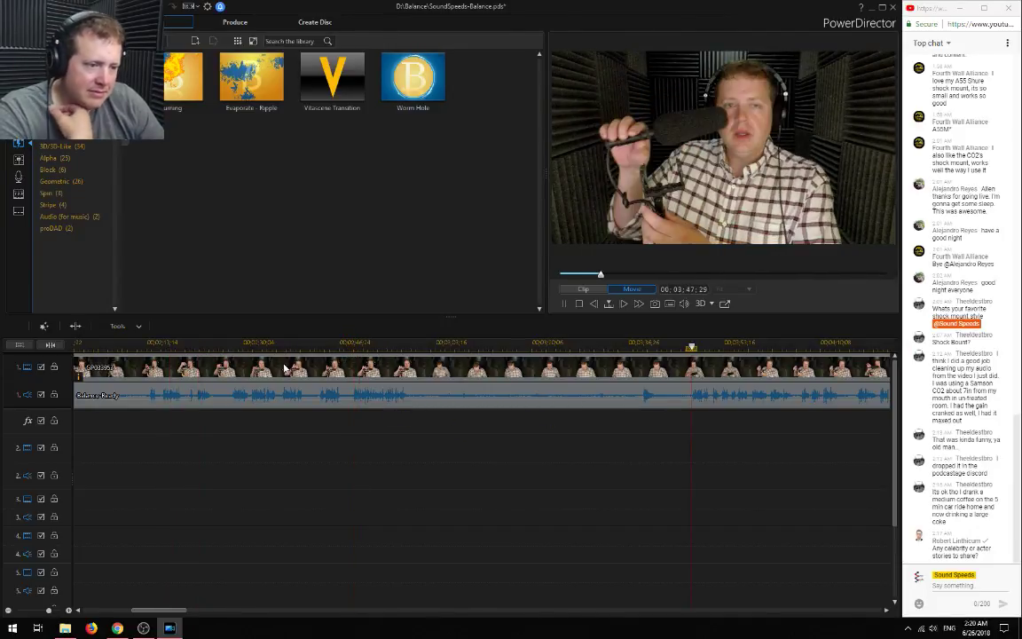
pyautogui.click(351, 346)
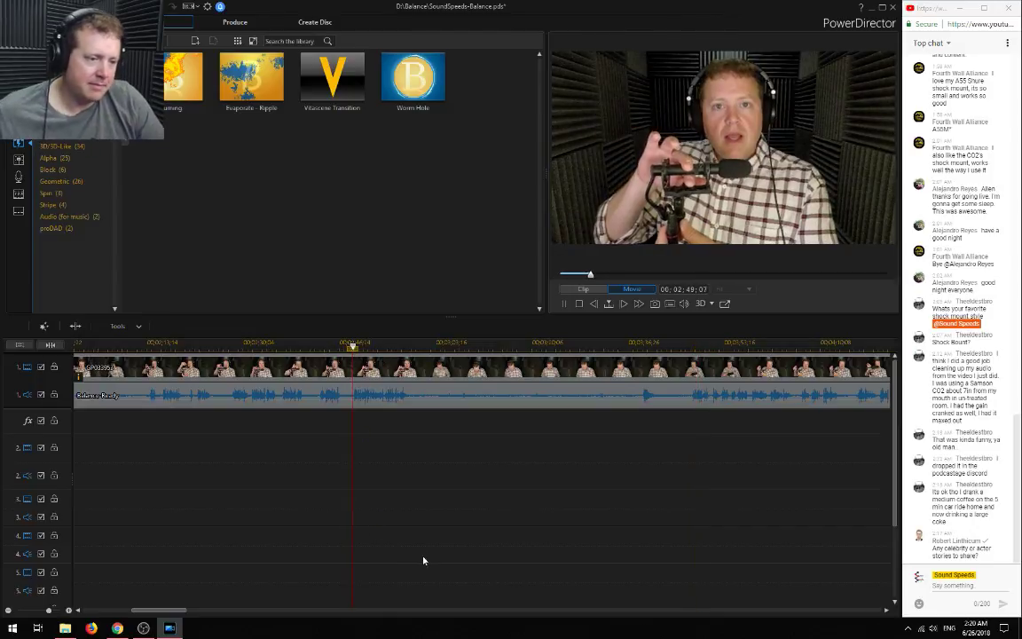
# Split the video and audio clips at 00;02;49;15, just before speech resumes
pyautogui.scroll(3, 422, 561)
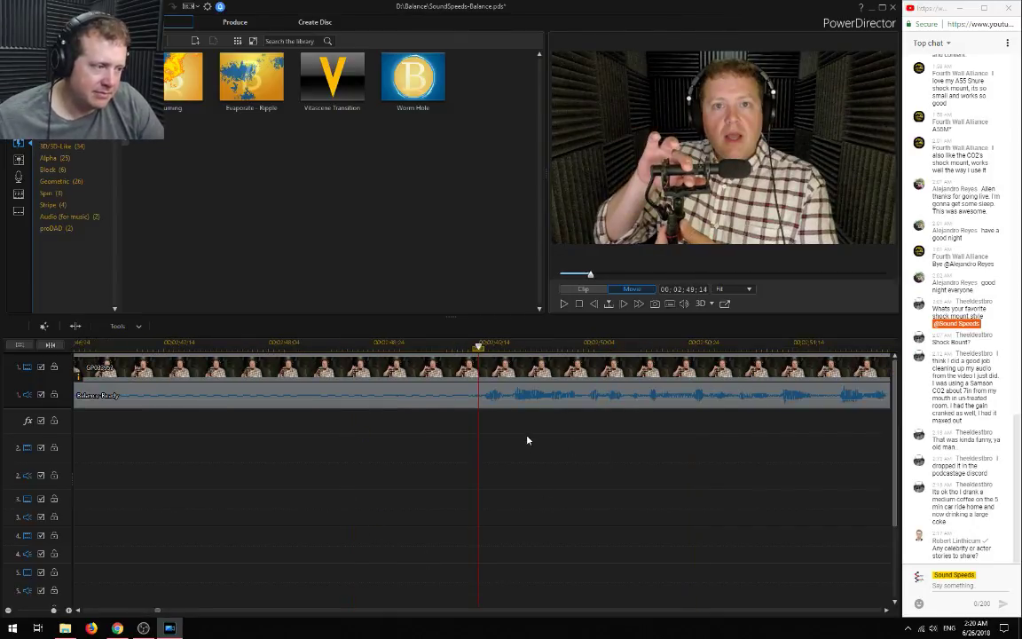
pyautogui.press('space')
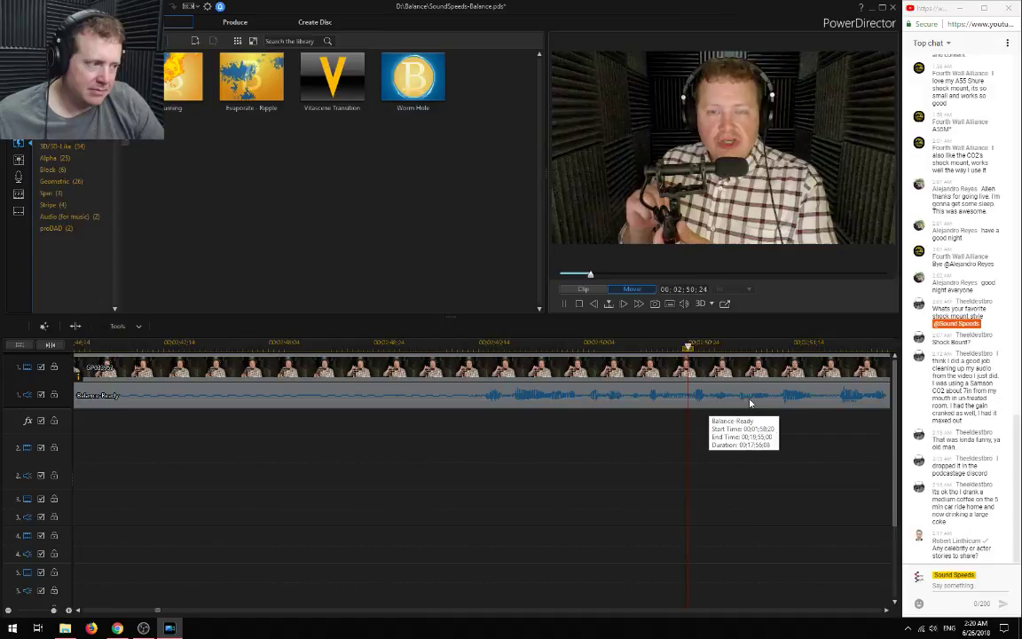
pyautogui.click(510, 346)
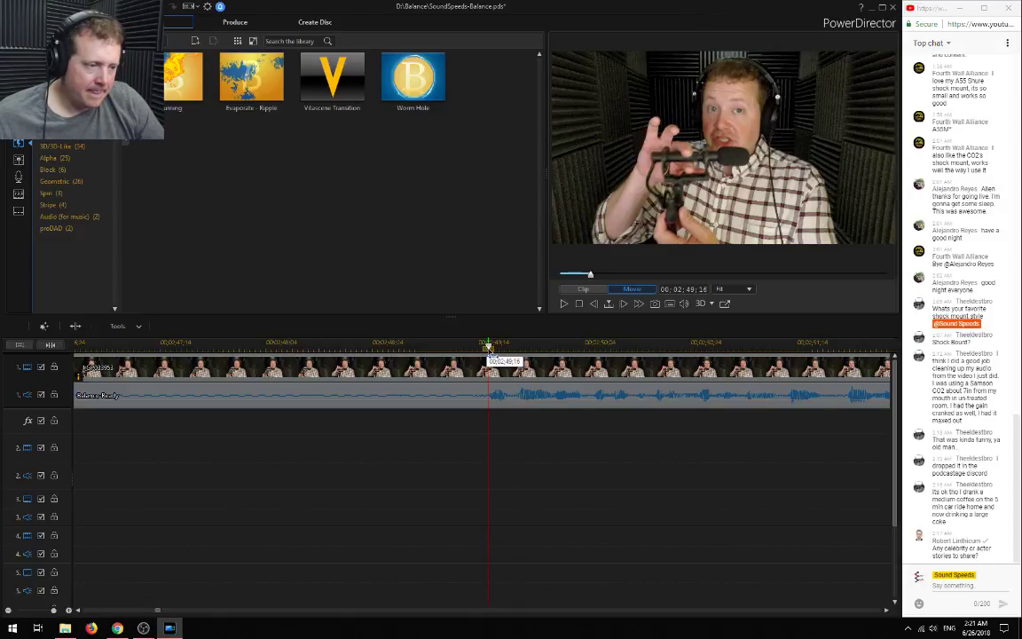
pyautogui.click(488, 346)
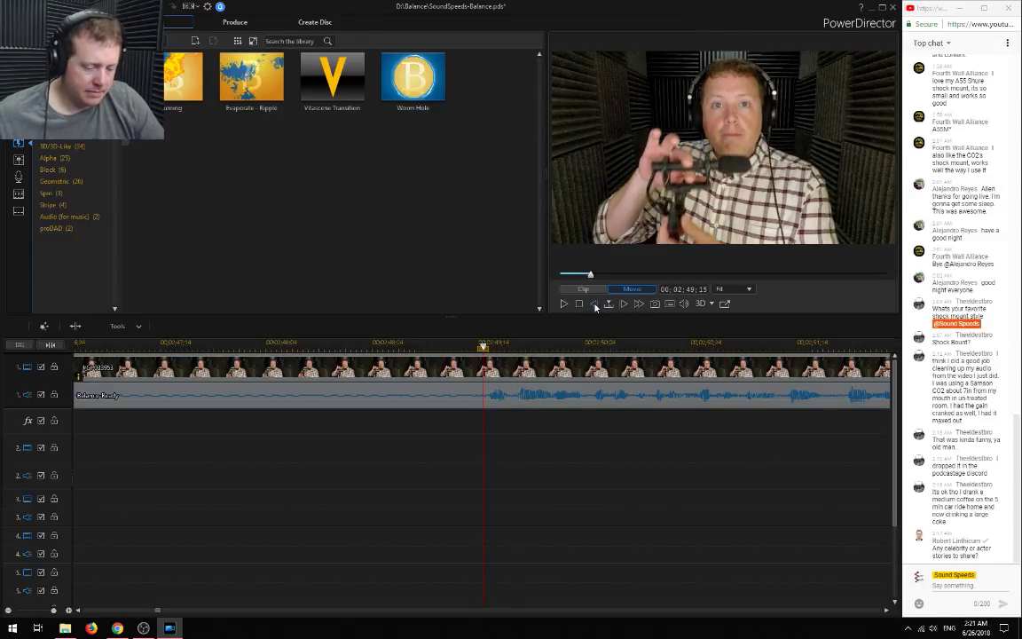
pyautogui.hotkey('ctrl', 't')
# Delete the video and audio between 00;01;58;20 and 00;02;49;15 and close the gap
pyautogui.click(228, 379)
pyautogui.click(369, 474)
pyautogui.click(293, 380)
pyautogui.press('Delete')
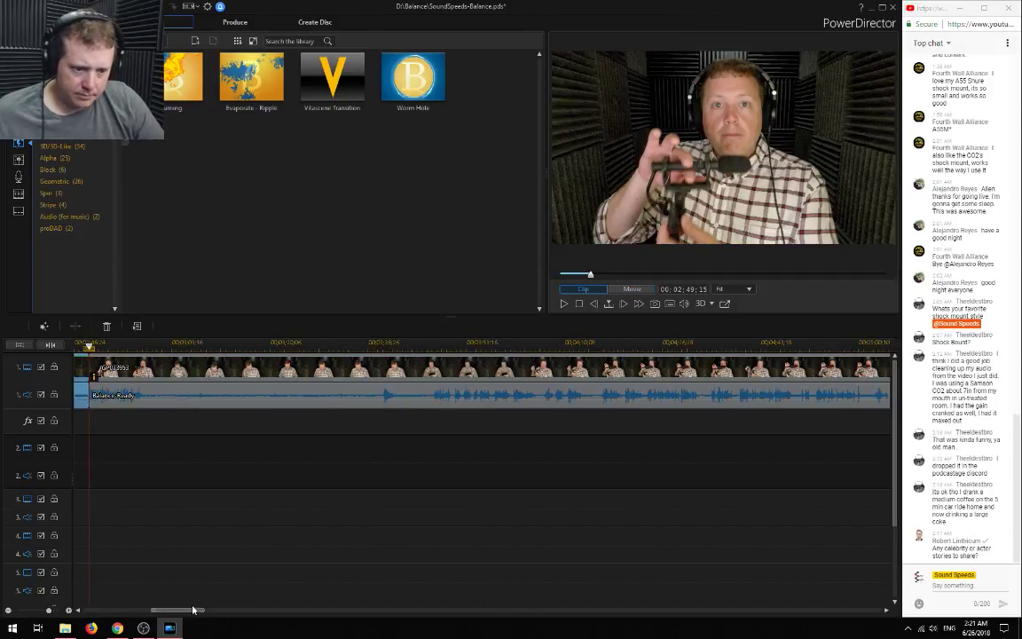
pyautogui.hotkey('ctrl', 'z')
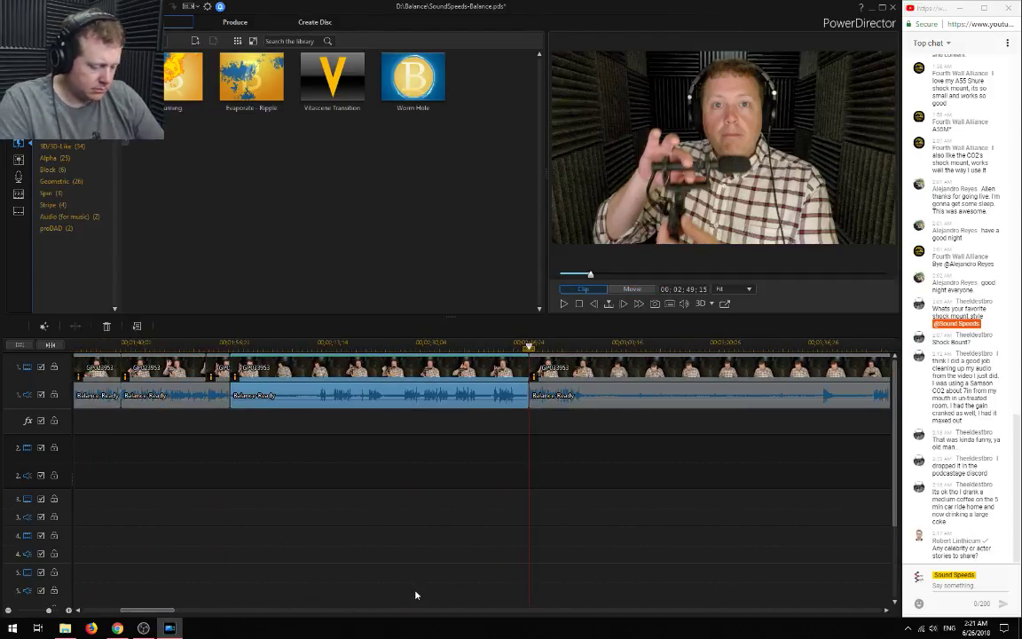
pyautogui.press('Delete')
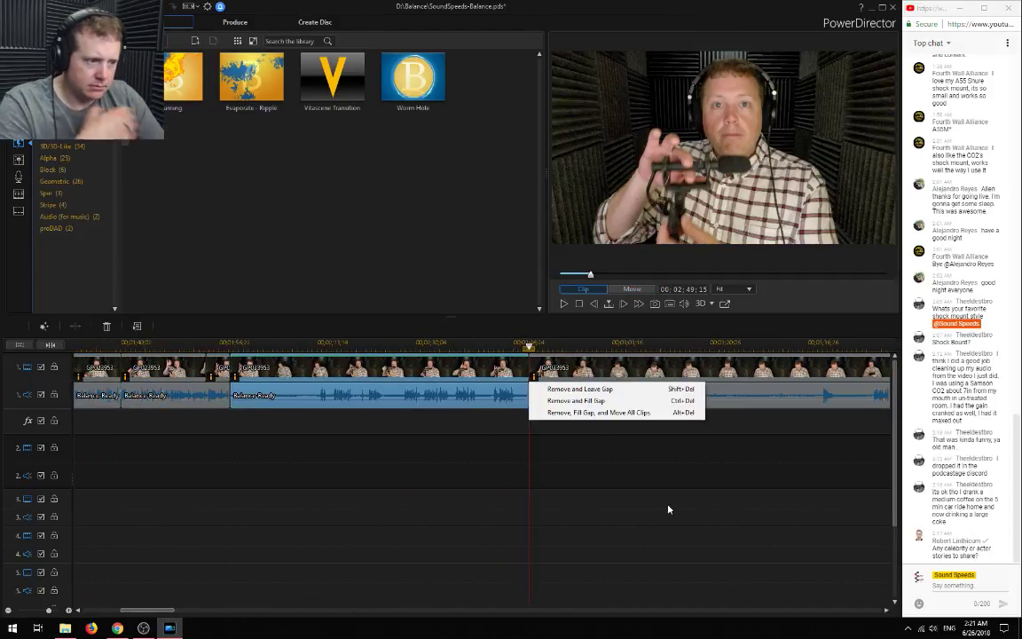
pyautogui.click(576, 400)
# Play back across the new joint at 00;01;58;20 to check how the two takes connect
pyautogui.press('space')
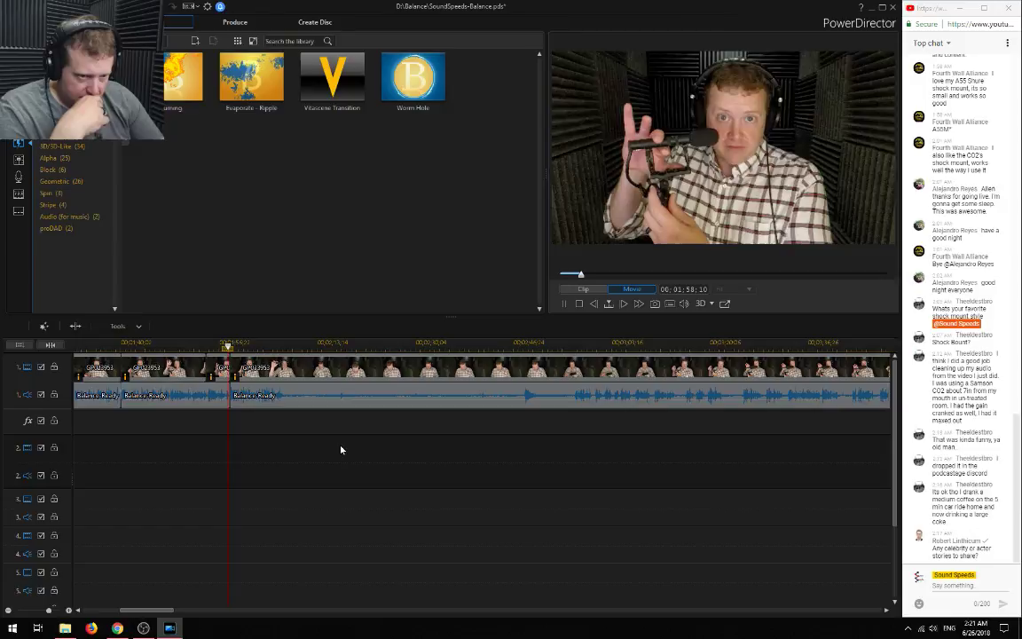
pyautogui.press('space')
pyautogui.scroll(5, 368, 422)
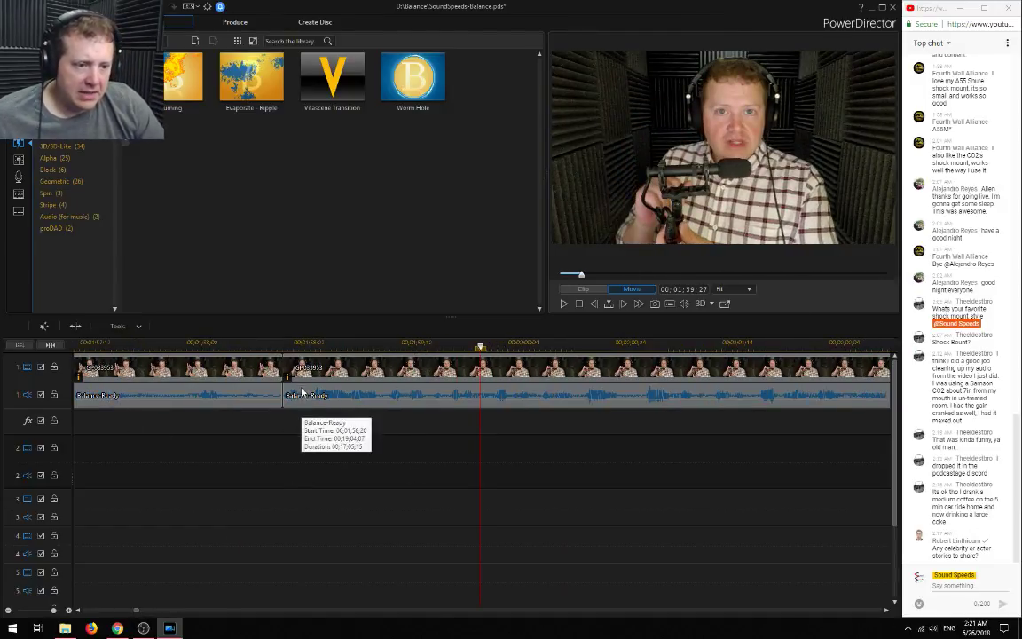
# Shift the audio clip after the 00;01;58;20 cut one frame earlier so it crossfades with the preceding audio clip
pyautogui.click(283, 343)
pyautogui.scroll(3, 347, 456)
pyautogui.scroll(-2, 630, 443)
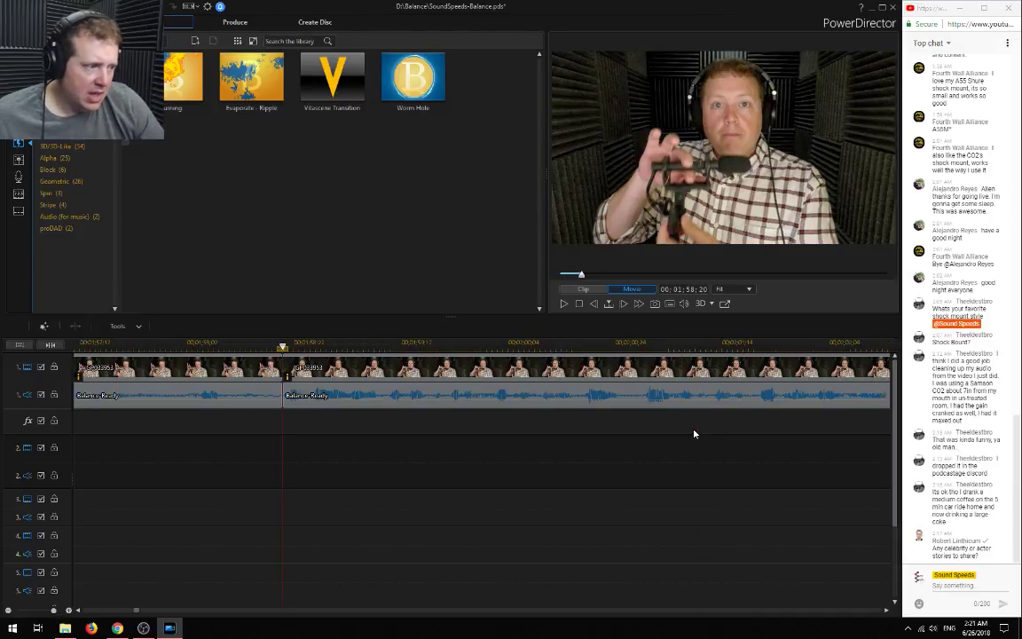
pyautogui.click(367, 393)
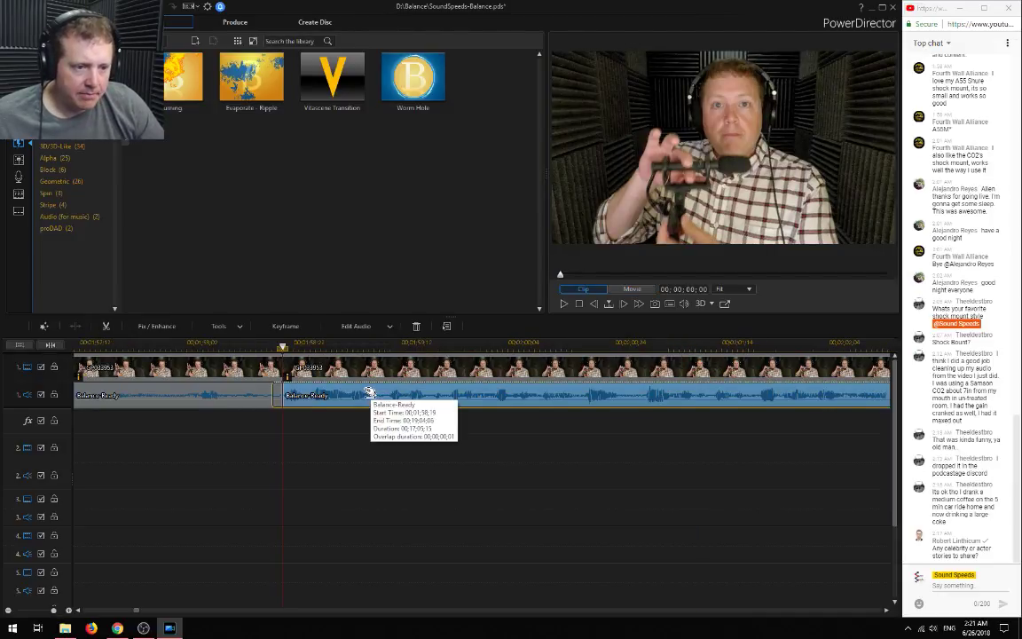
pyautogui.rightClick(369, 393)
pyautogui.click(388, 440)
# Adjust the edges of the two video clips at the 00;01;58 cut so they close the gap and overlap slightly
pyautogui.click(340, 370)
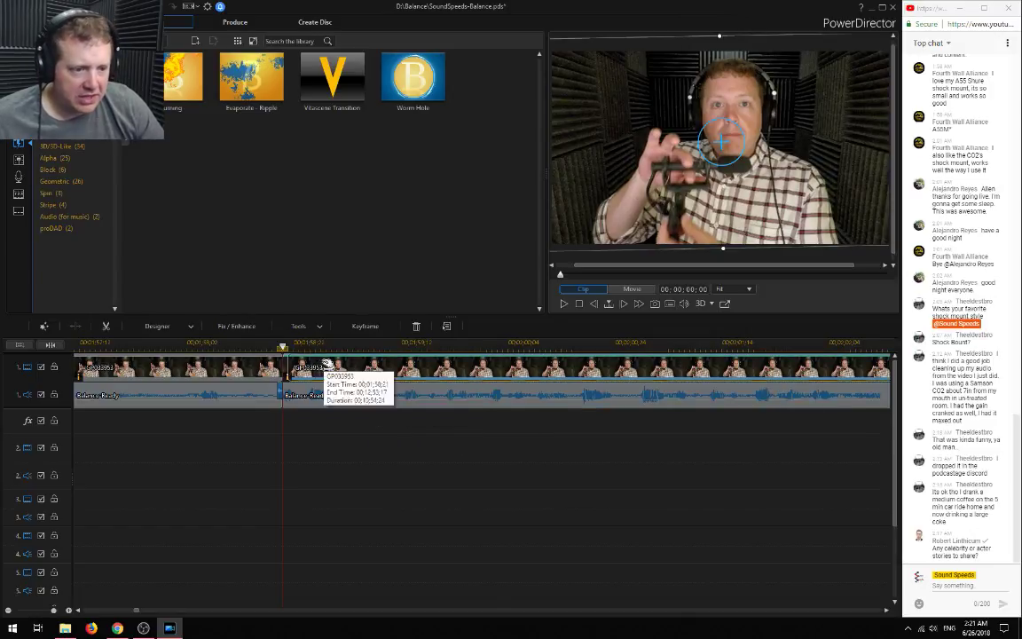
pyautogui.moveTo(325, 363); pyautogui.dragTo(346, 364)
pyautogui.scroll(2, 384, 402)
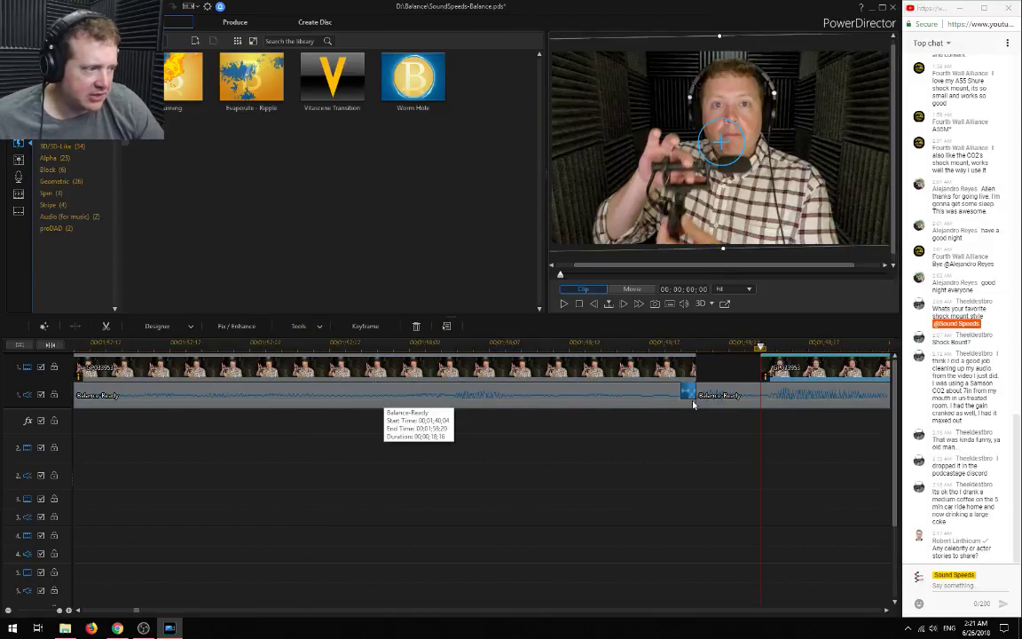
pyautogui.moveTo(775, 370); pyautogui.dragTo(746, 369)
pyautogui.click(666, 369)
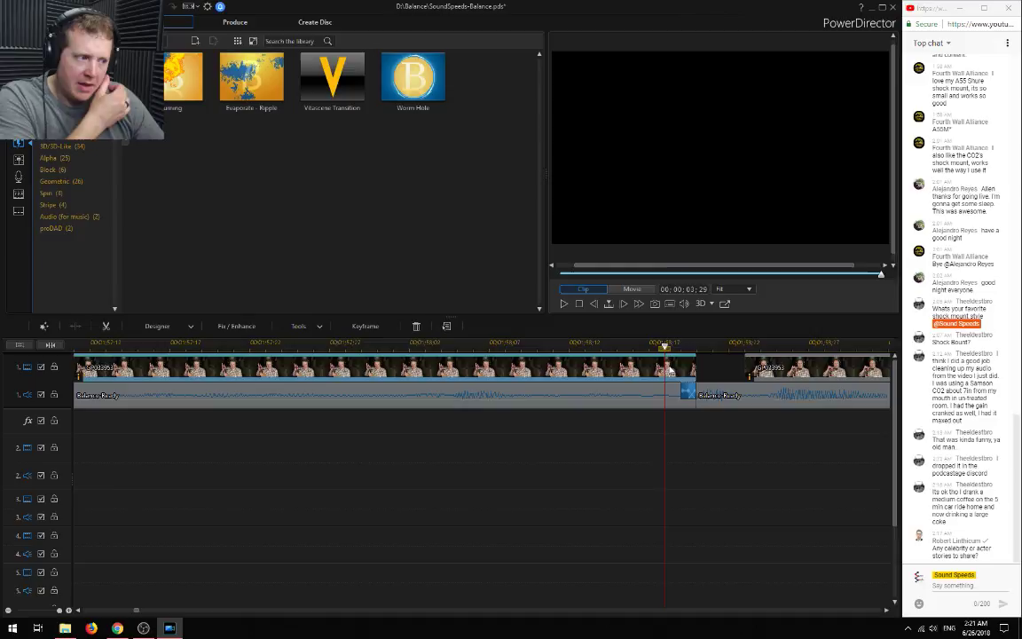
pyautogui.click(742, 370)
pyautogui.moveTo(741, 371); pyautogui.dragTo(732, 369)
pyautogui.click(754, 415)
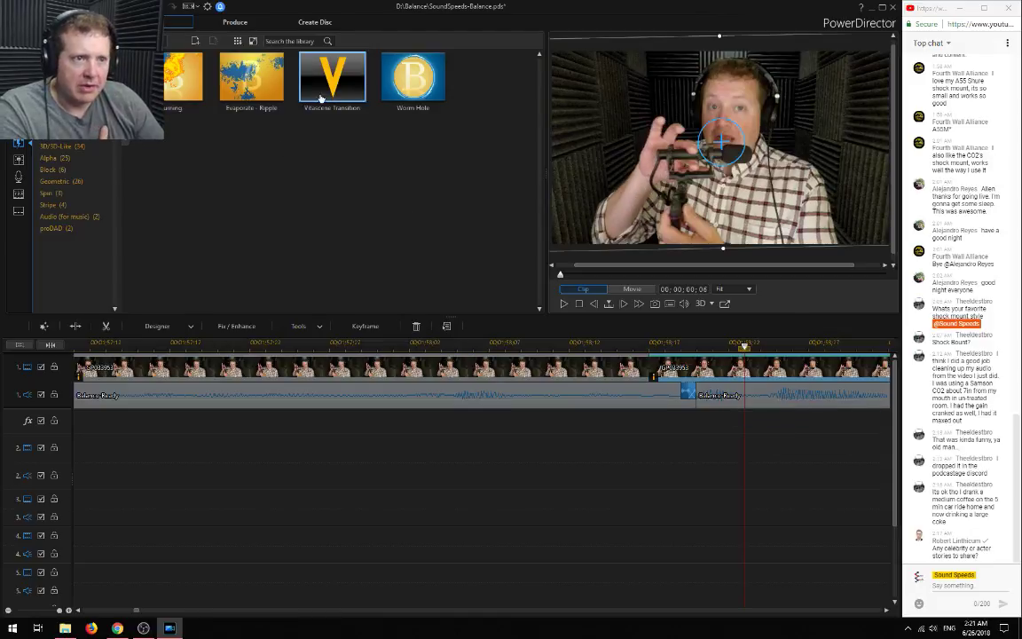
# Apply the Vitascene Transition between the two overlapping video clips and play back the cut
pyautogui.moveTo(321, 98); pyautogui.dragTo(697, 374)
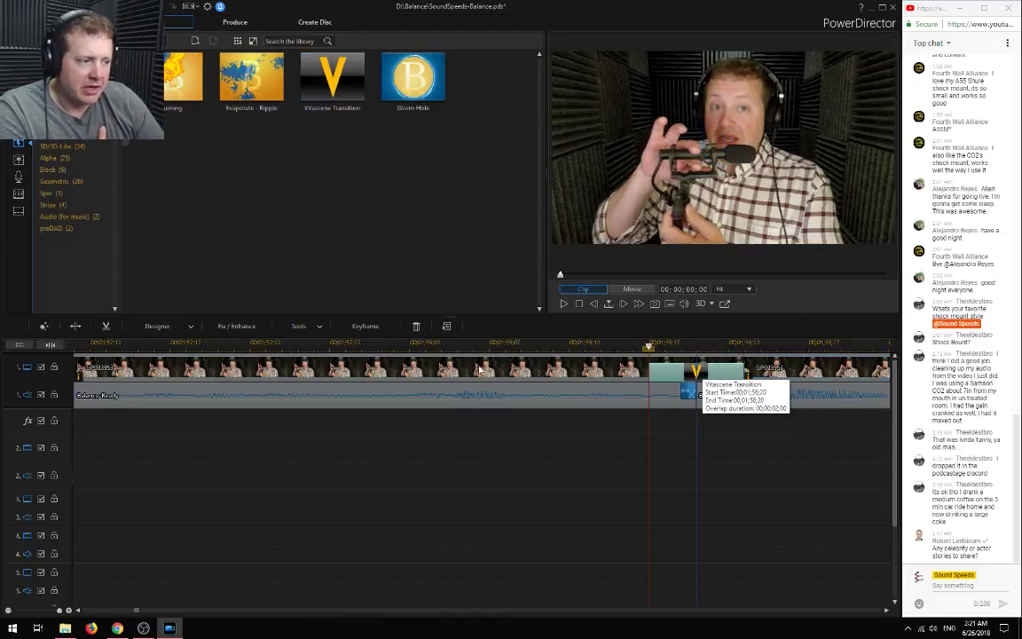
pyautogui.click(294, 346)
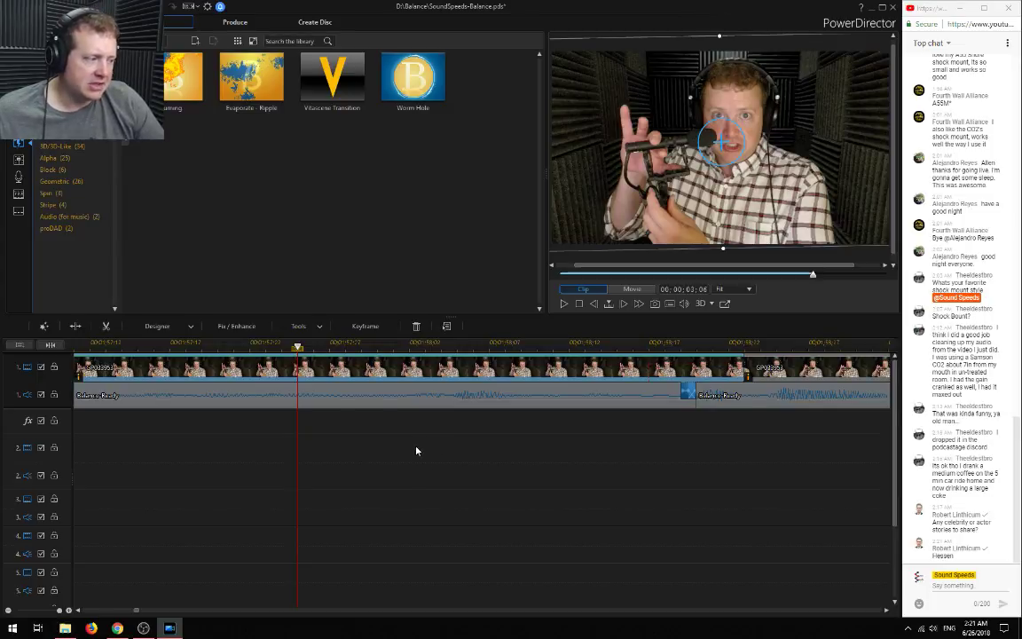
pyautogui.scroll(-2, 416, 451)
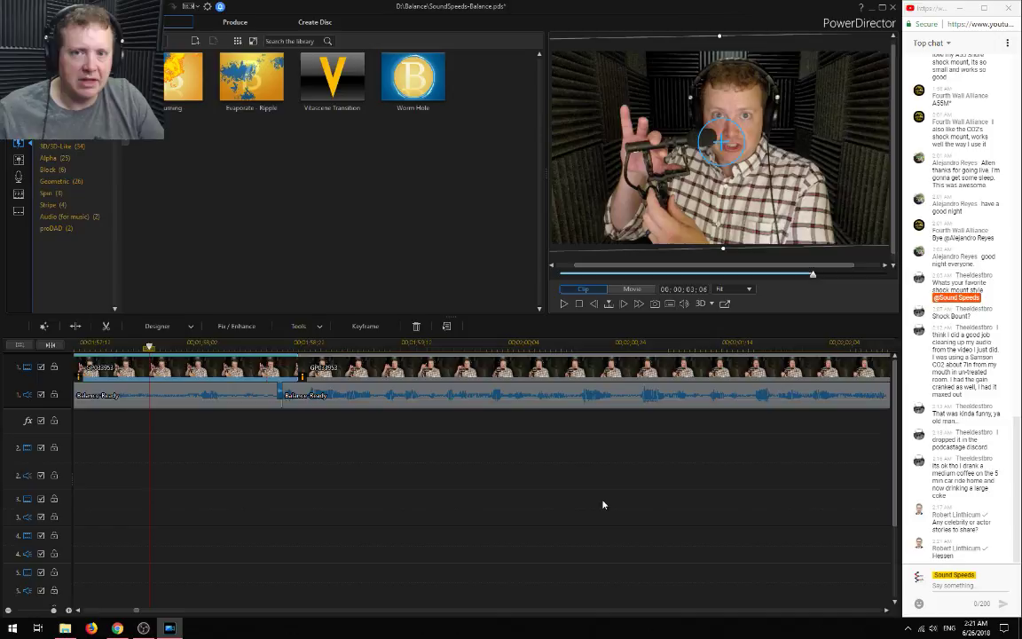
pyautogui.press('space')
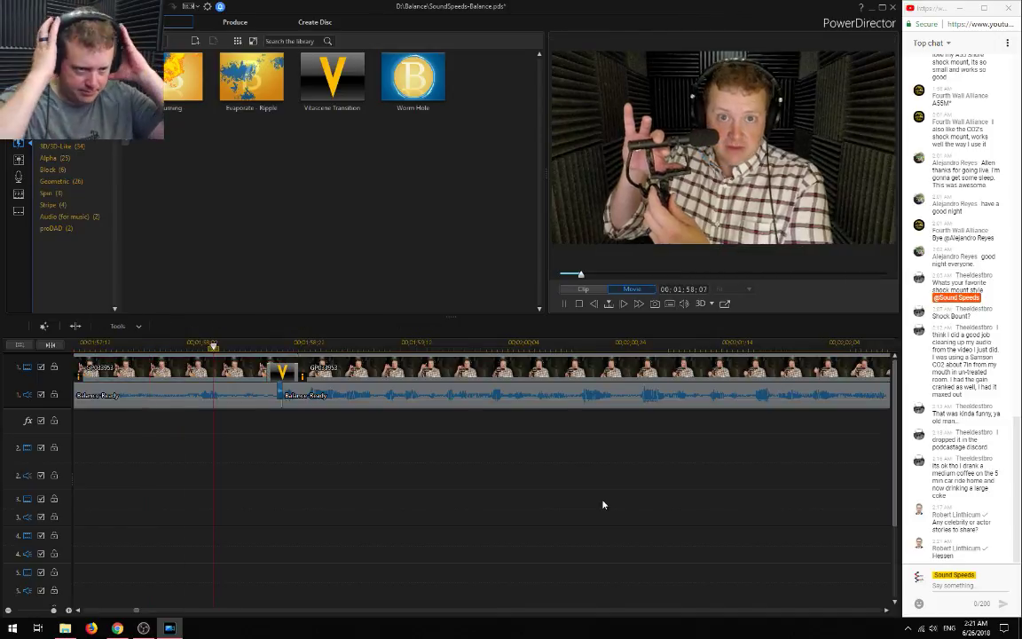
pyautogui.click(95, 343)
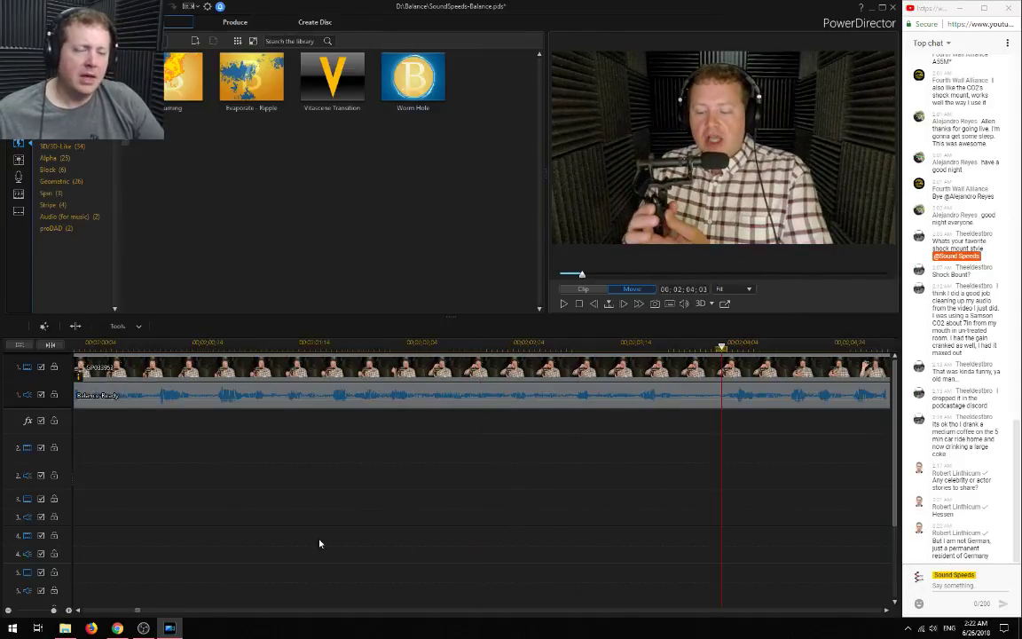
# Split the video and audio clips at 00;02;07;26, right after the spoken passage ends
pyautogui.click(149, 346)
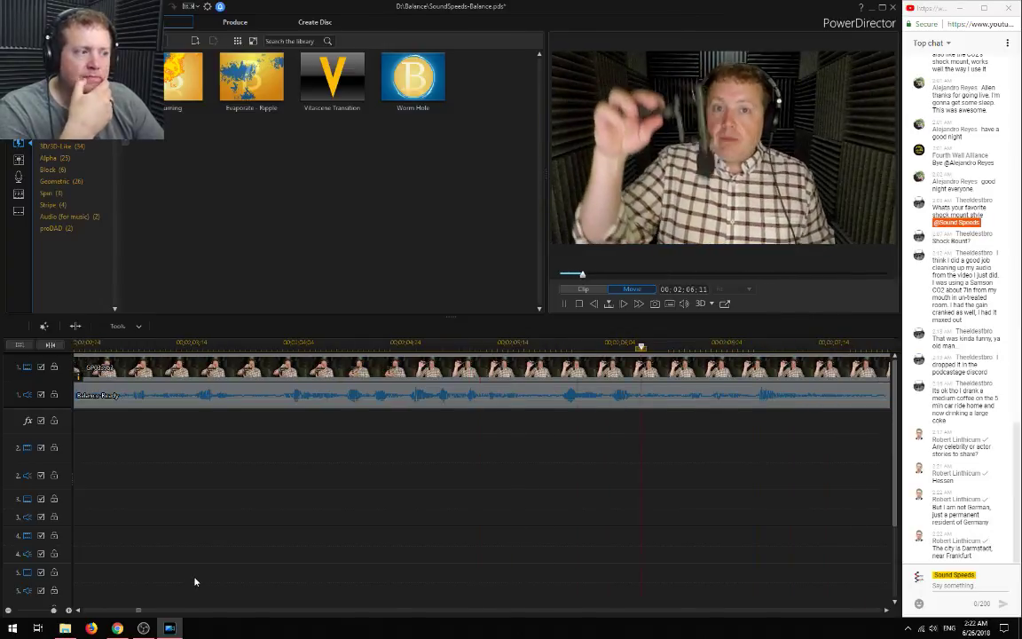
pyautogui.press('space')
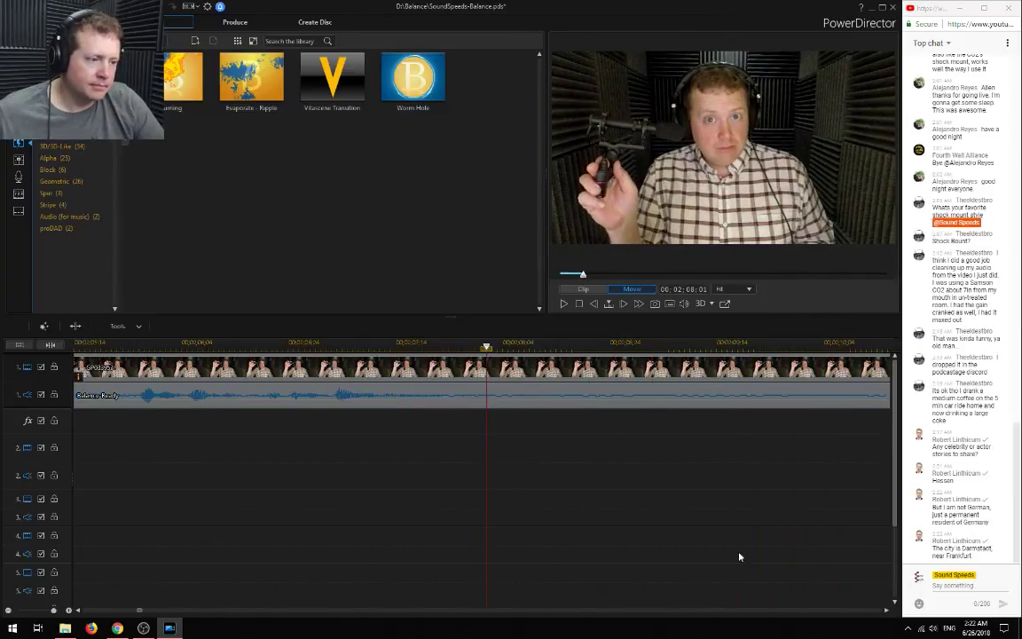
pyautogui.click(413, 347)
pyautogui.press('space')
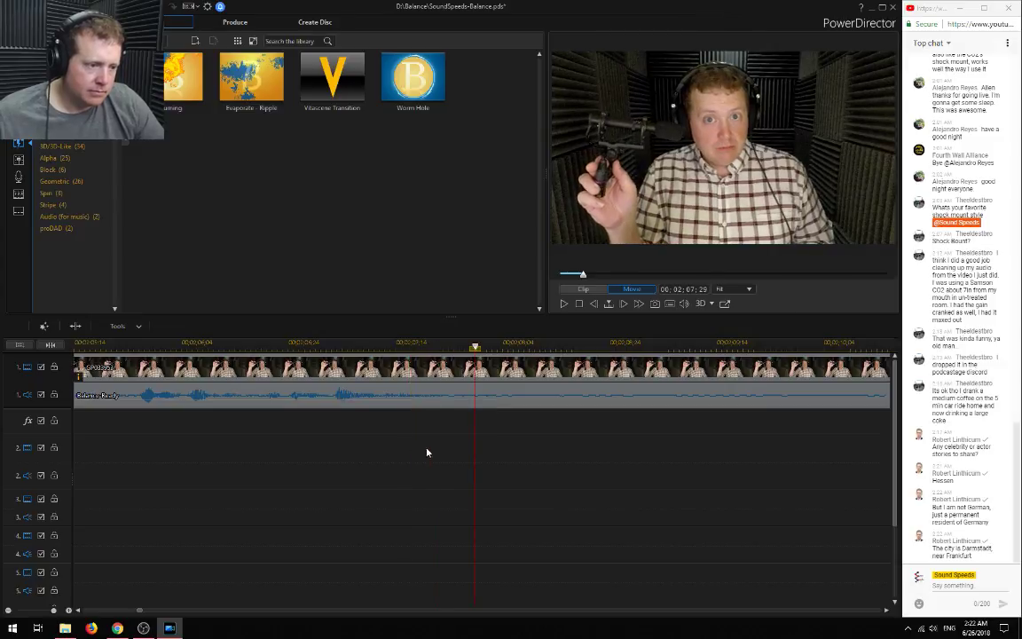
pyautogui.click(459, 347)
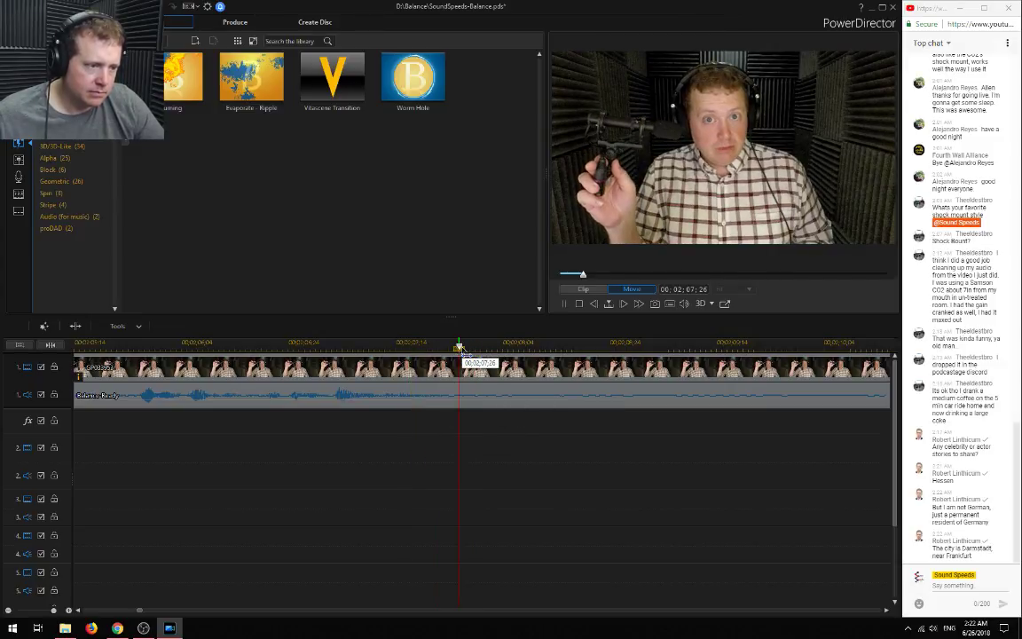
pyautogui.press('space')
pyautogui.hotkey('ctrl', 't')
# Play back the edited sequence from about 00;01;27 past the new split to review the cuts
pyautogui.press('-')
pyautogui.press('-')
pyautogui.moveTo(145, 611); pyautogui.dragTo(127, 613)
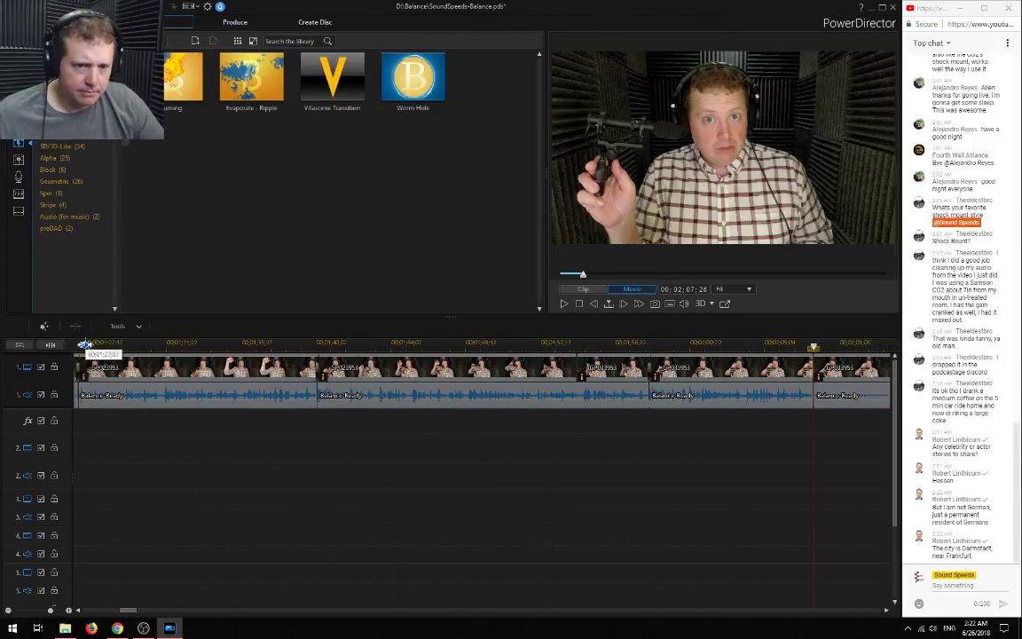
pyautogui.click(80, 344)
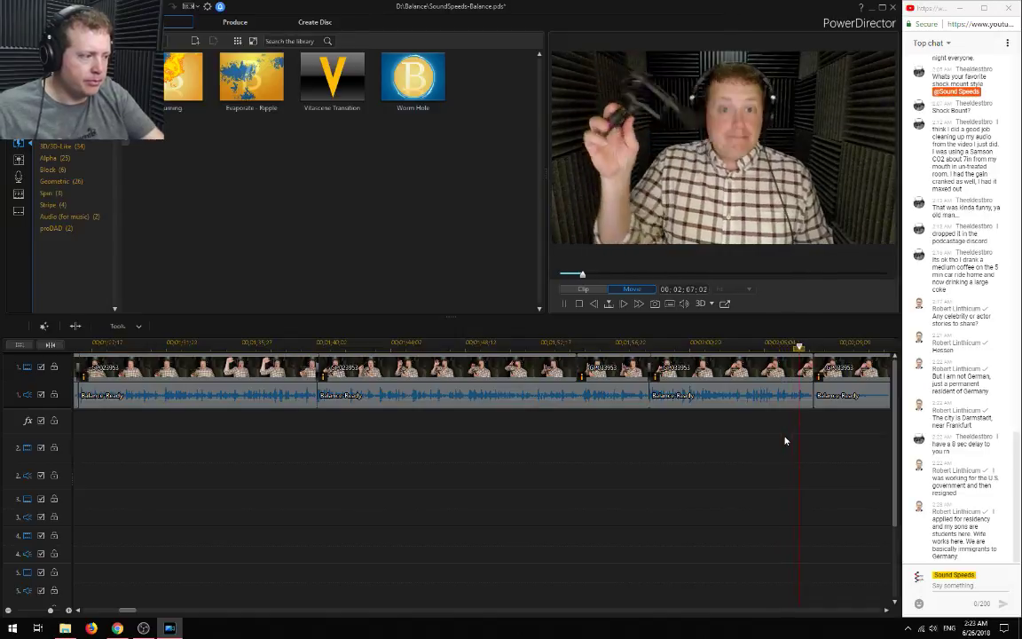
pyautogui.press('space')
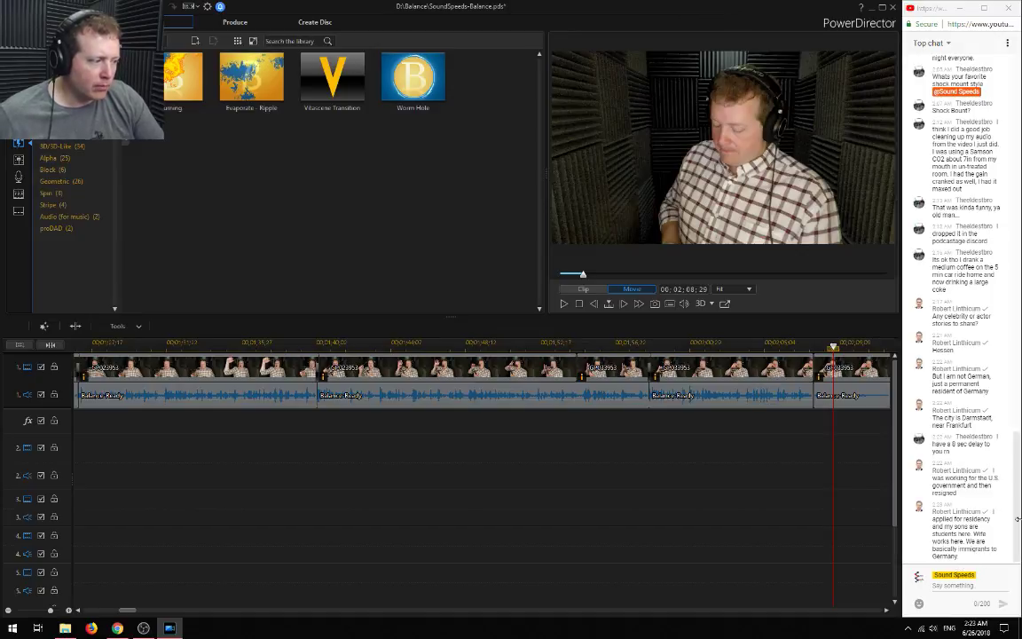
# Review the footage following the split from about 00;02;48 to find where speaking resumes after the long pause
pyautogui.moveTo(126, 612); pyautogui.dragTo(144, 618)
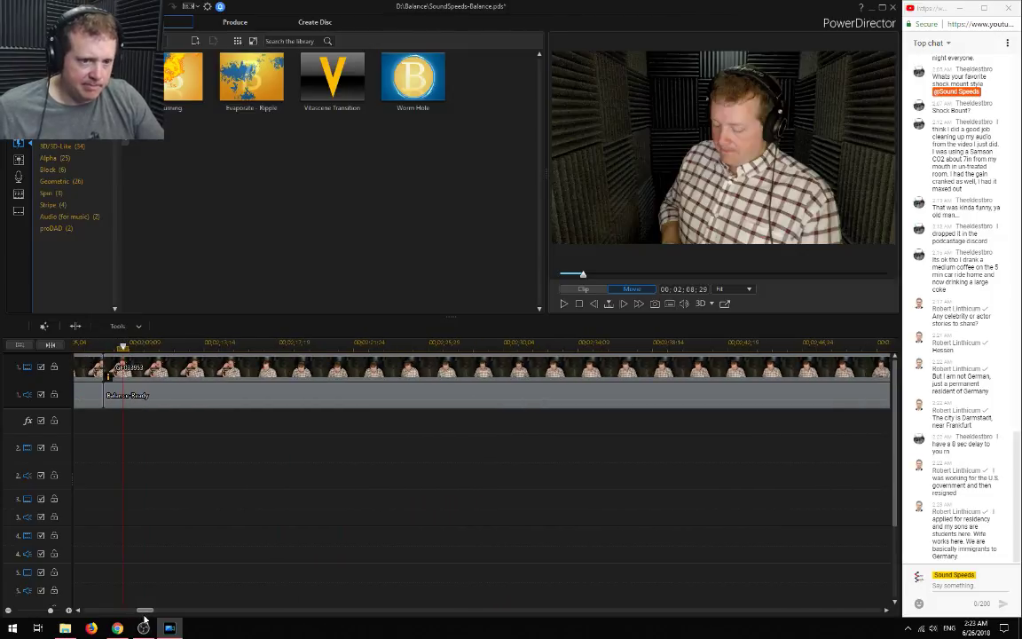
pyautogui.scroll(-2, 369, 525)
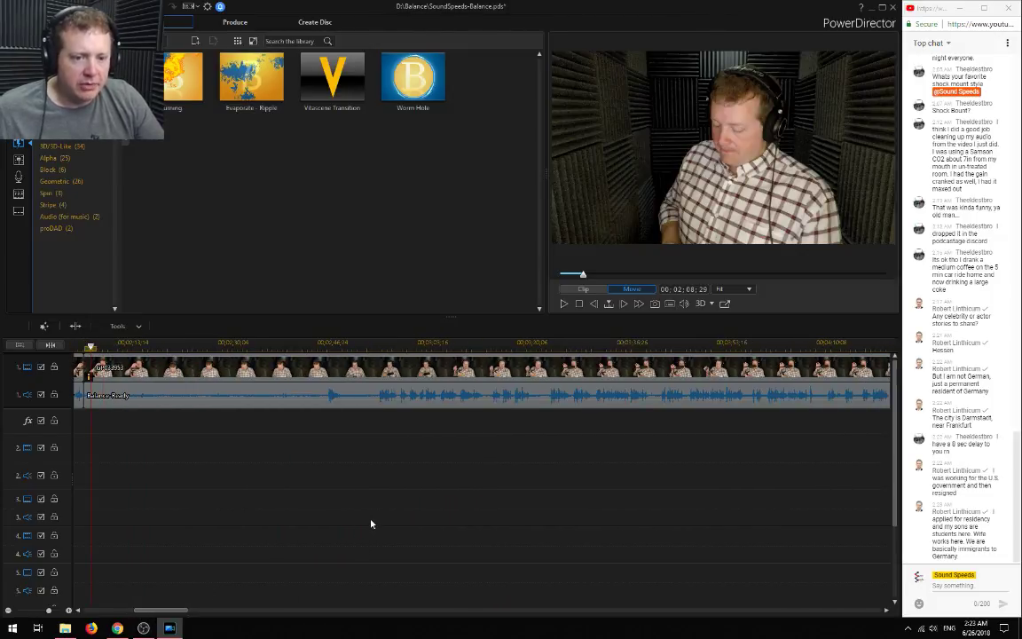
pyautogui.click(327, 344)
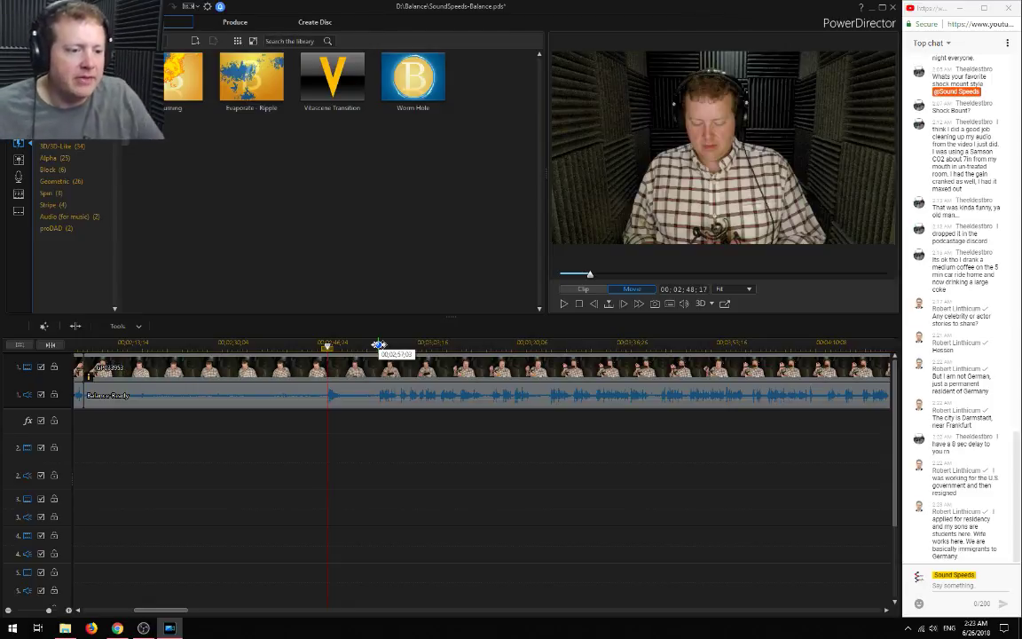
pyautogui.press('space')
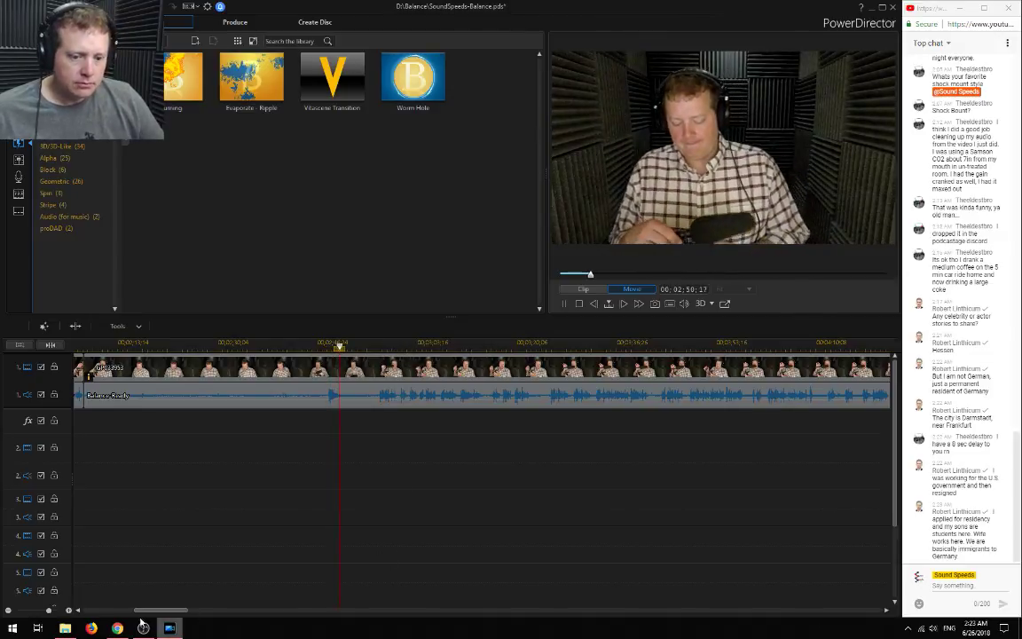
pyautogui.scroll(1, 382, 557)
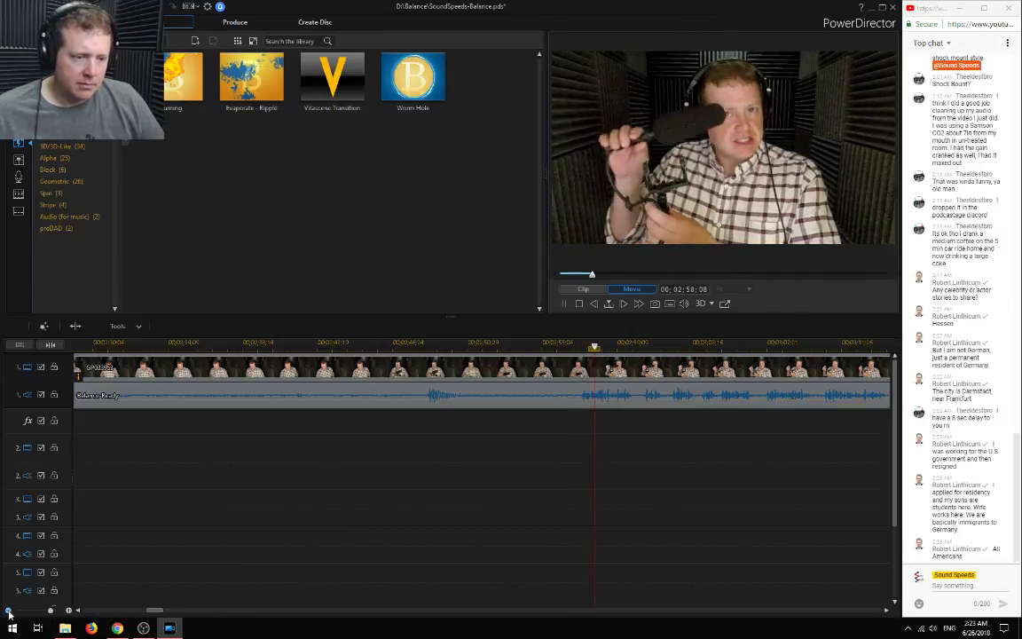
pyautogui.scroll(-1, 31, 596)
pyautogui.press('space')
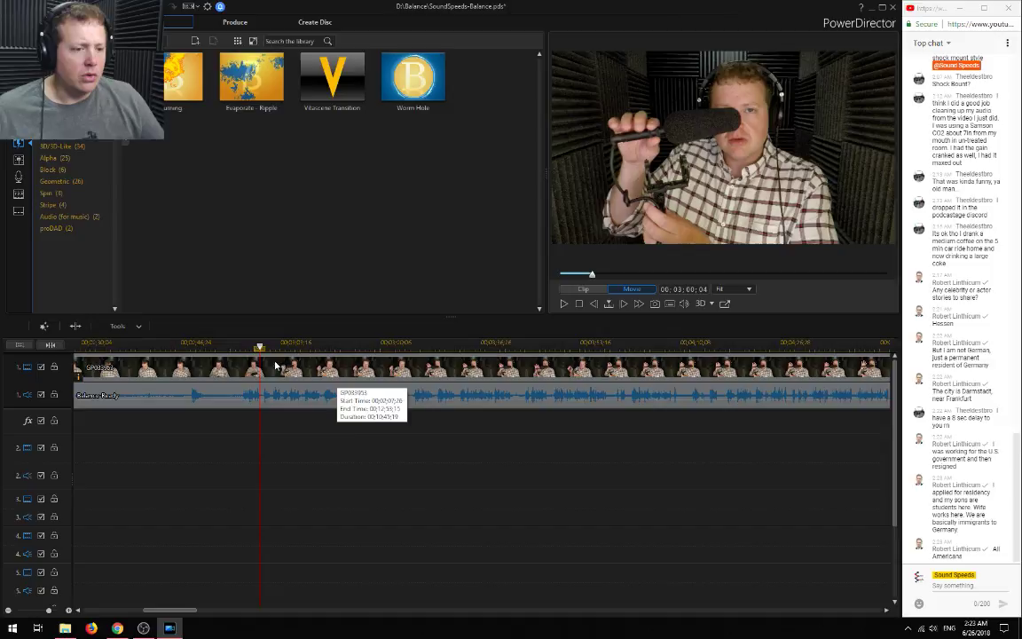
# Sample the spoken takes up to about 00;04;44 to judge which repeated passage to keep
pyautogui.click(458, 345)
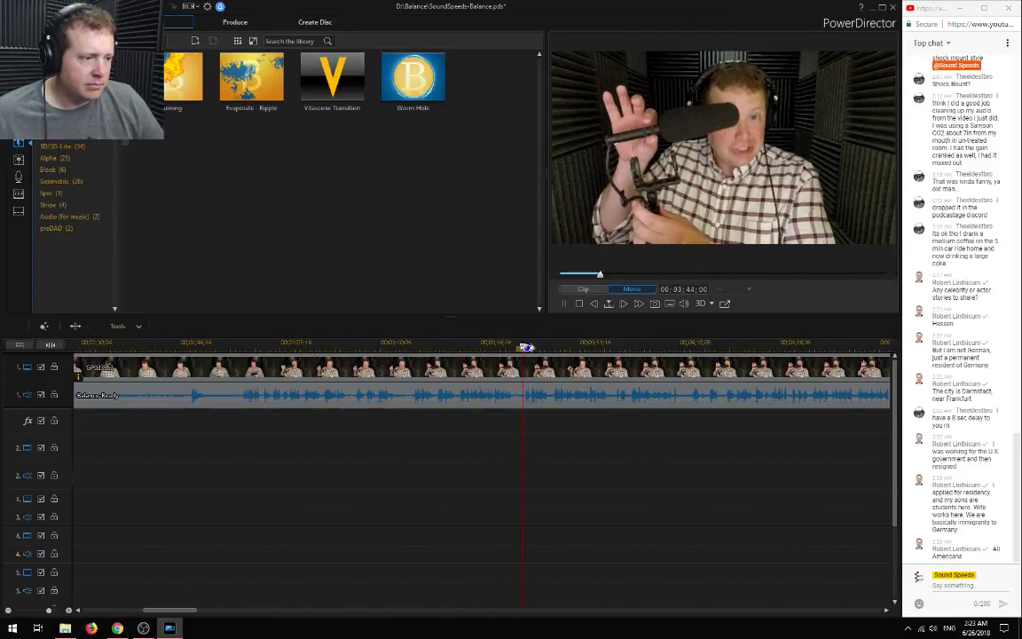
pyautogui.click(551, 346)
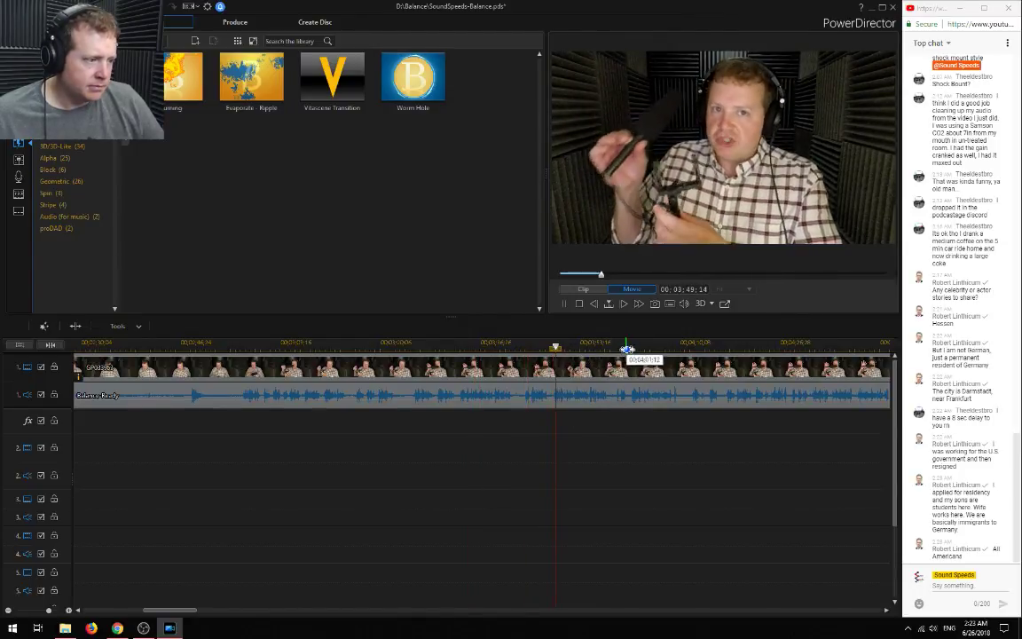
pyautogui.click(629, 347)
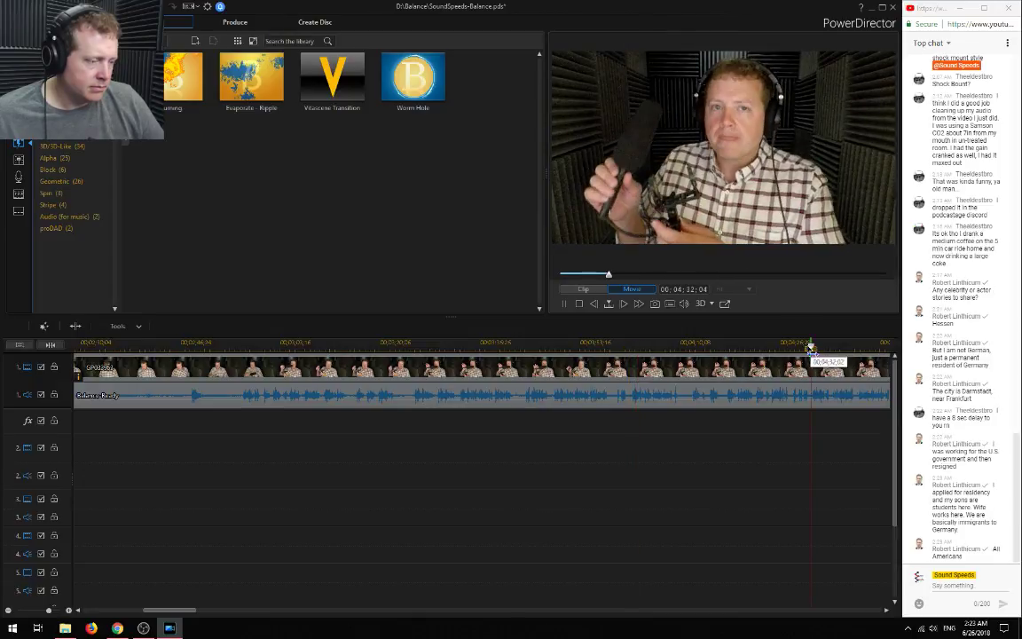
pyautogui.click(812, 347)
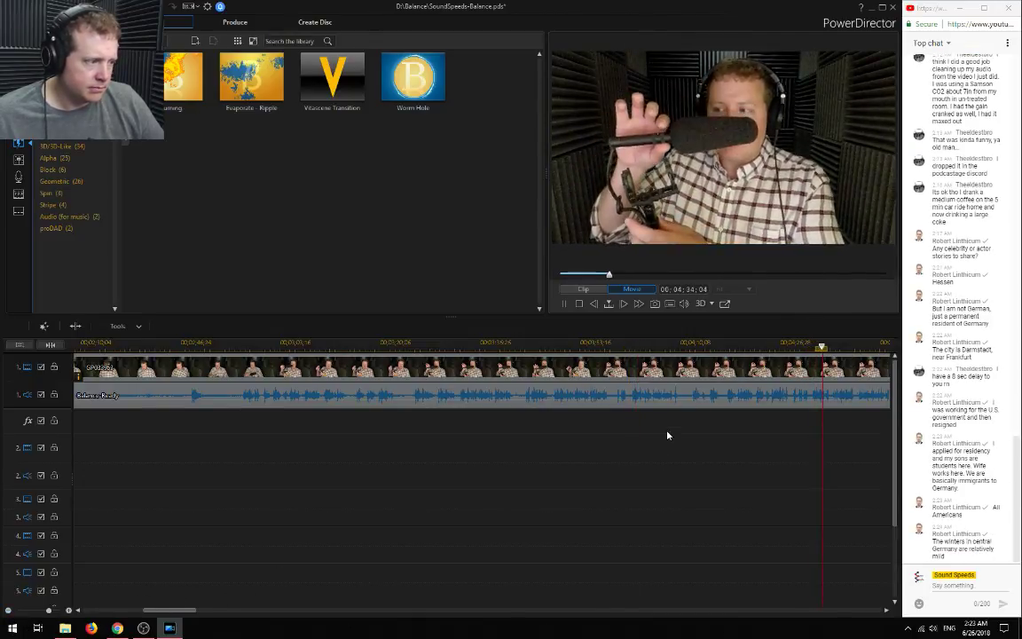
pyautogui.click(631, 347)
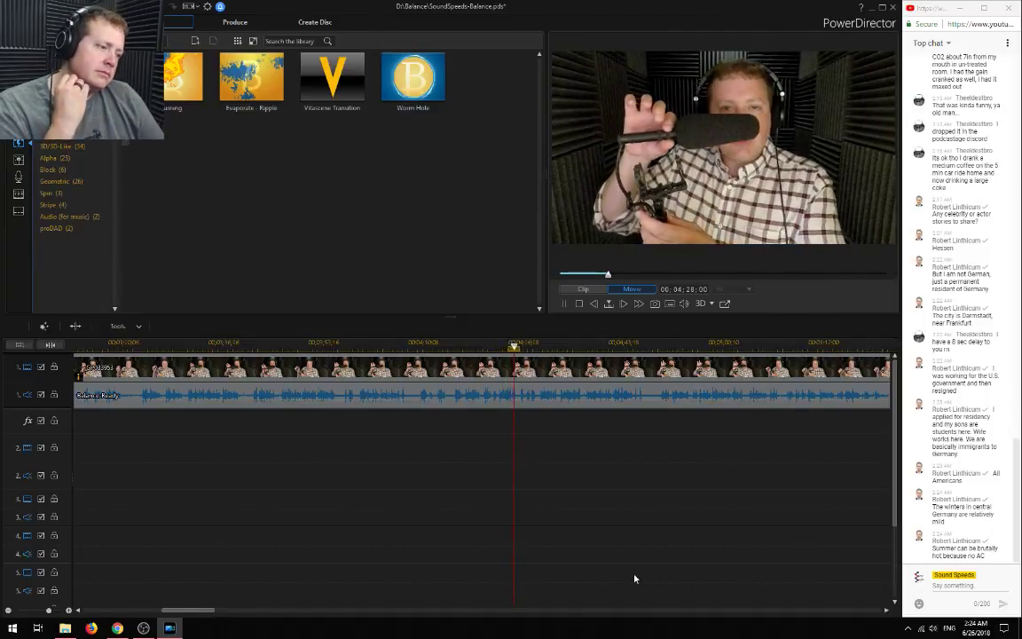
pyautogui.click(614, 346)
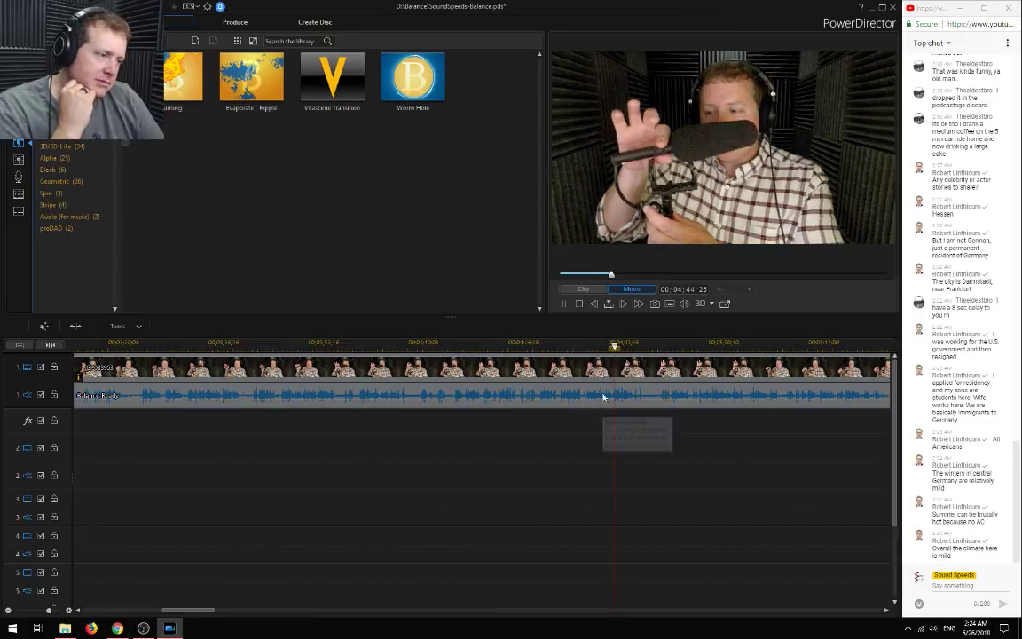
pyautogui.press('space')
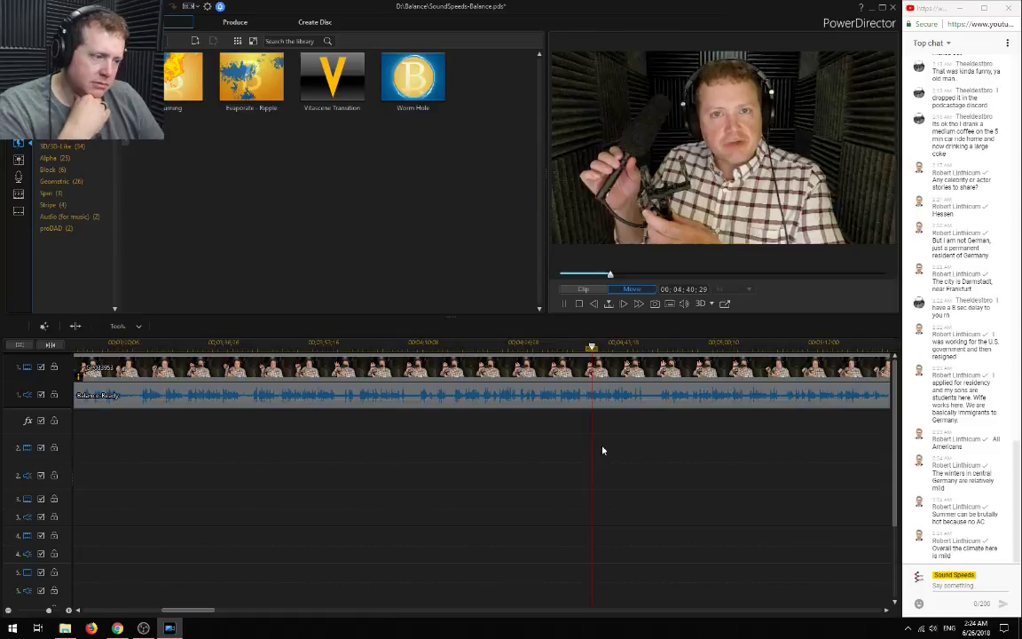
# Find the start of the final spoken take and split the video and audio clips at 00;05;34;17
pyautogui.click(661, 346)
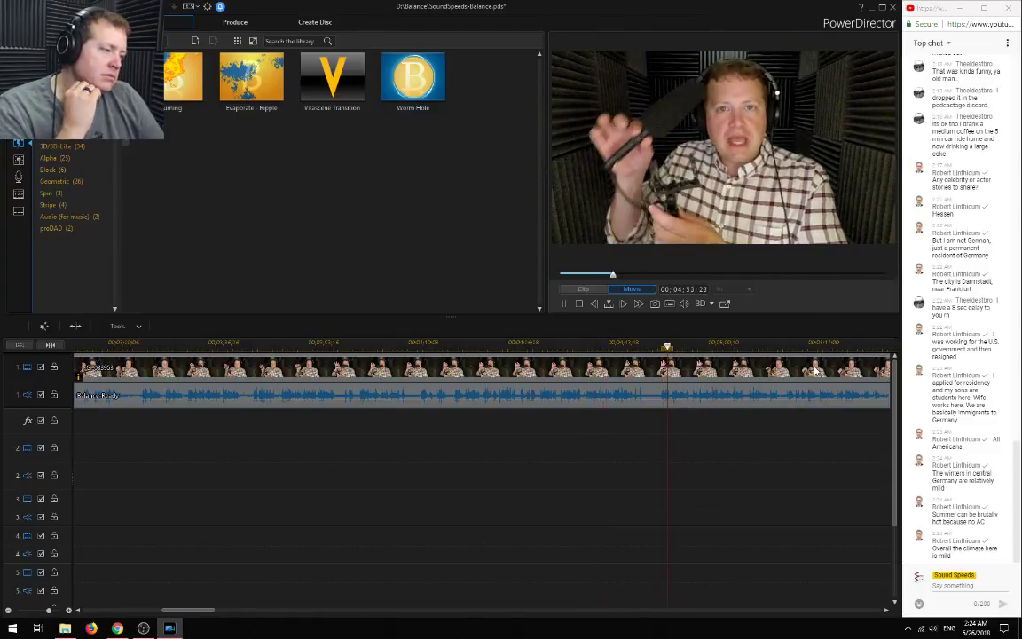
pyautogui.moveTo(200, 611); pyautogui.dragTo(228, 611)
pyautogui.click(516, 346)
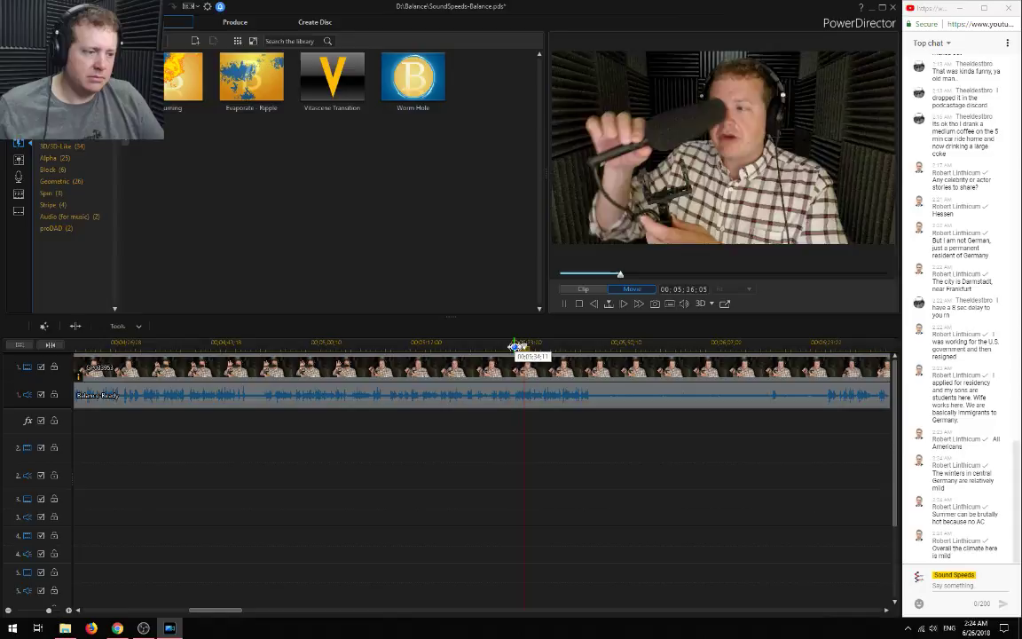
pyautogui.click(515, 346)
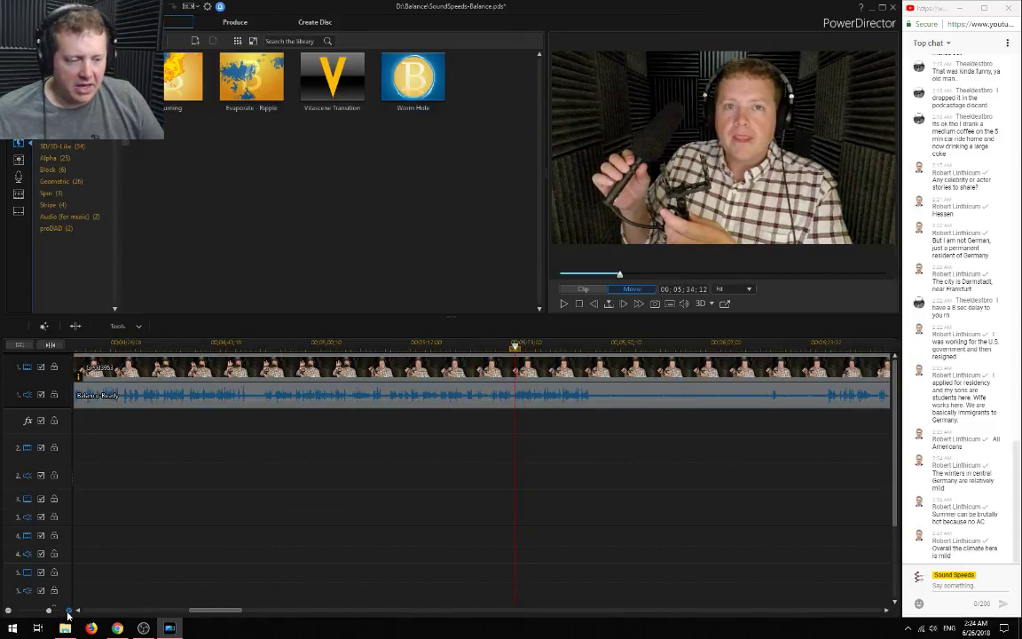
pyautogui.click(67, 612)
pyautogui.click(512, 346)
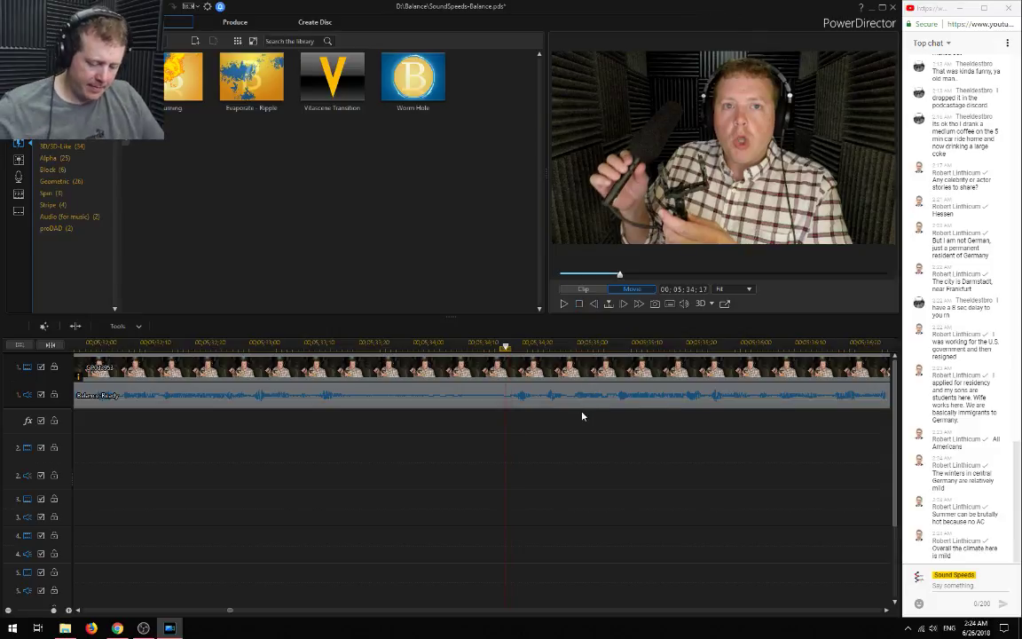
pyautogui.hotkey('ctrl', 't')
# Remove the unwanted video and audio between the splits at 00;02;07;26 and 00;05;34;17 and fill the gap
pyautogui.moveTo(422, 456); pyautogui.dragTo(333, 321)
pyautogui.press('Delete')
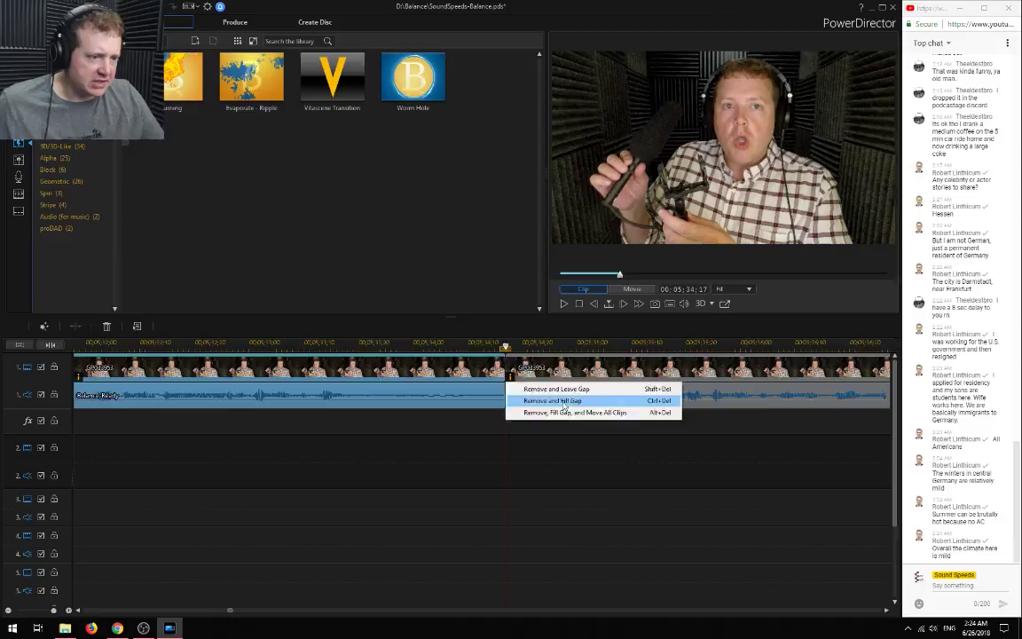
pyautogui.click(564, 406)
# Play back the new cut at 00;02;07;26 to check how the two takes join
pyautogui.scroll(-3, 245, 611)
pyautogui.moveTo(245, 616); pyautogui.dragTo(158, 628)
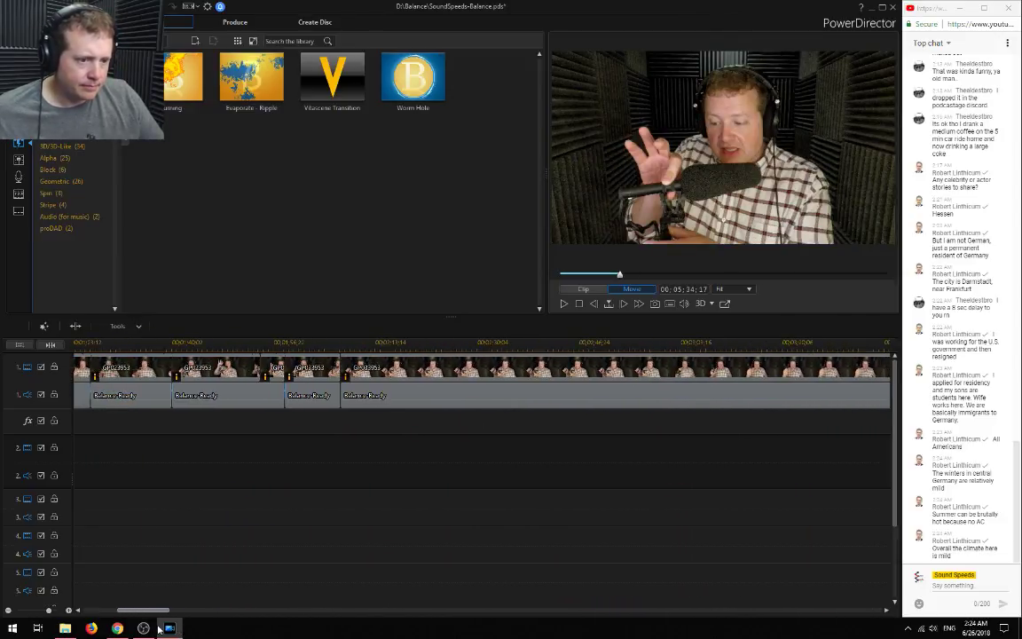
pyautogui.click(336, 344)
pyautogui.press('space')
pyautogui.press('space')
# Tighten the clip ends before the 00;02;07;26 cut and overlap the following audio clip onto the preceding one as a short crossfade
pyautogui.scroll(5, 344, 407)
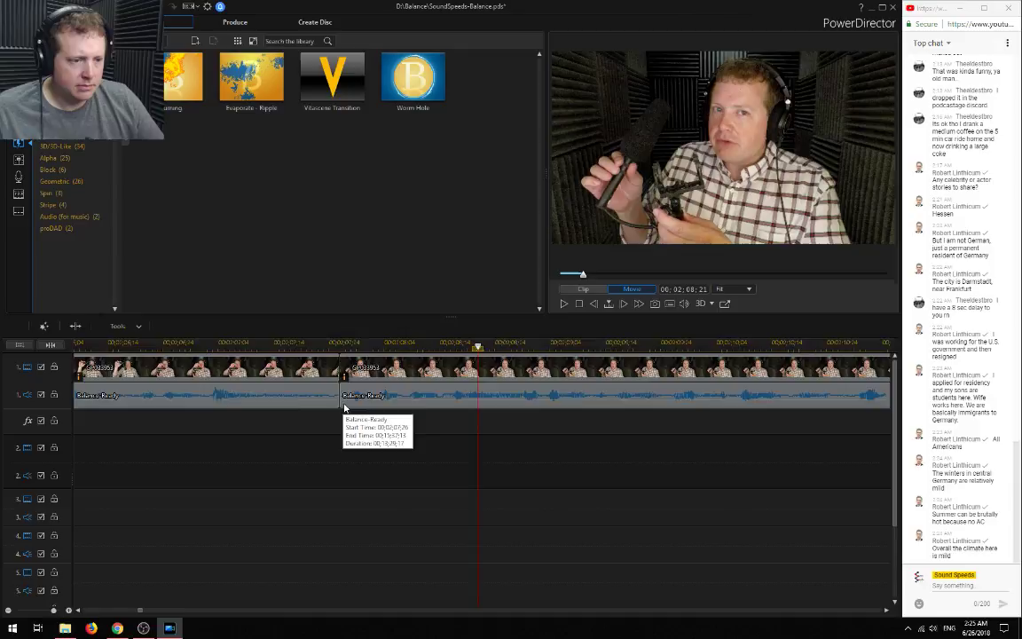
pyautogui.scroll(3, 344, 408)
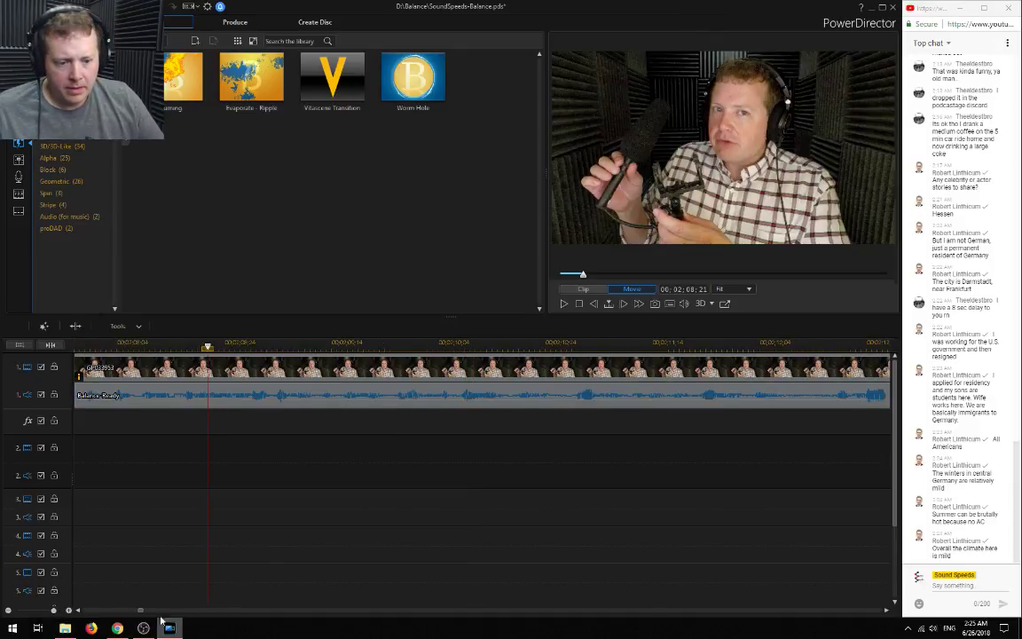
pyautogui.click(77, 611)
pyautogui.click(77, 611)
pyautogui.click(77, 611)
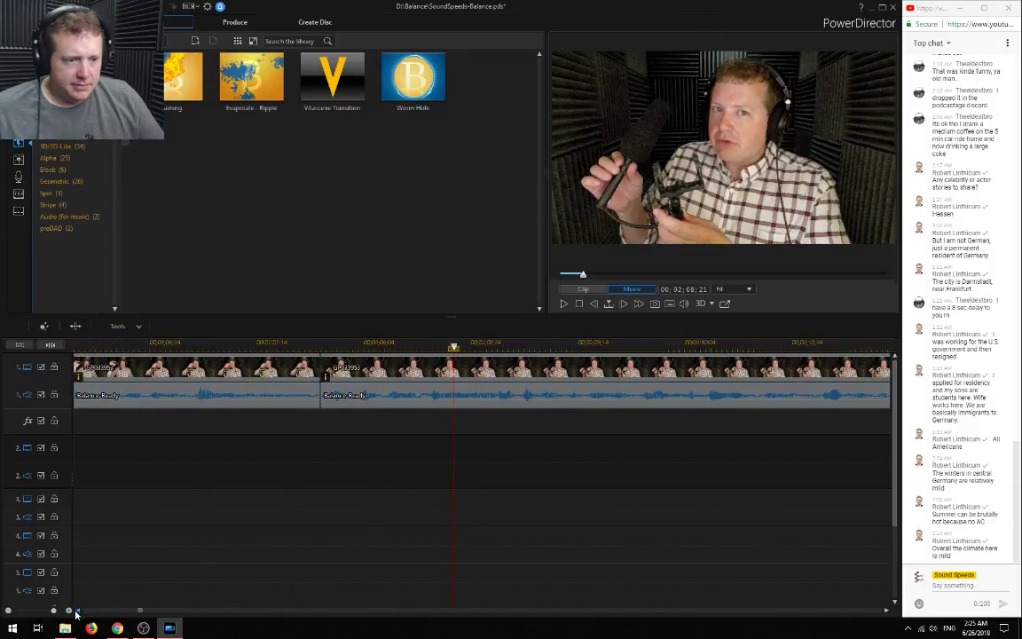
pyautogui.click(321, 345)
pyautogui.scroll(2, 377, 514)
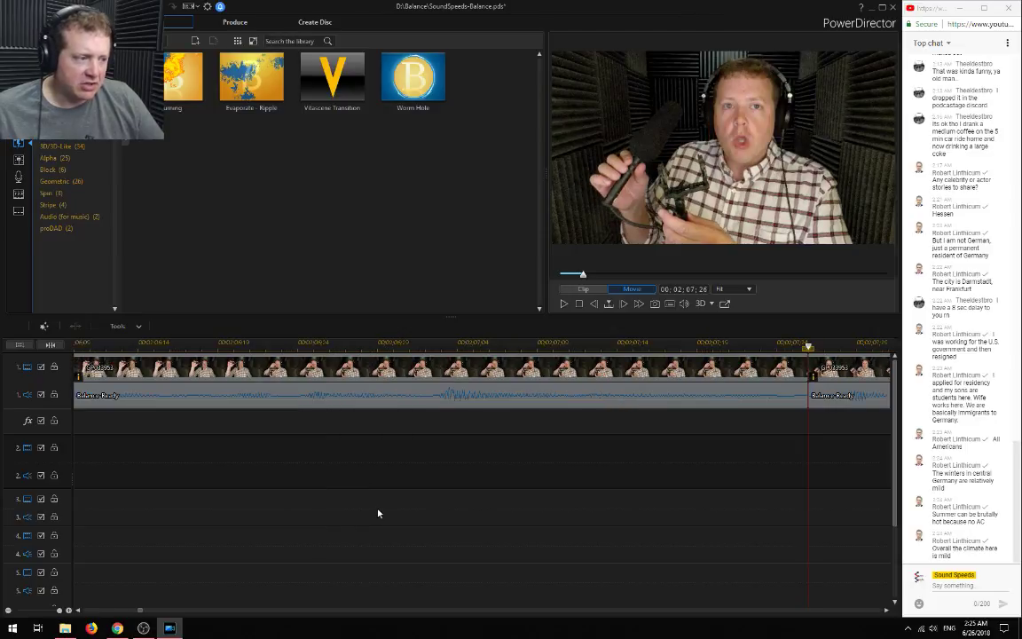
pyautogui.click(841, 395)
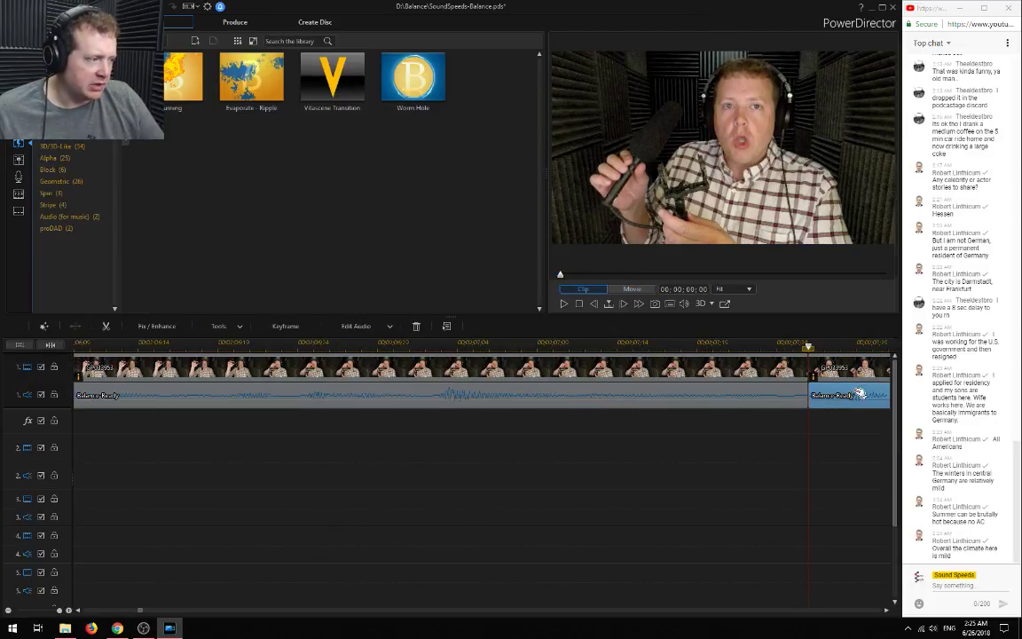
pyautogui.moveTo(840, 394); pyautogui.dragTo(699, 372)
pyautogui.click(853, 442)
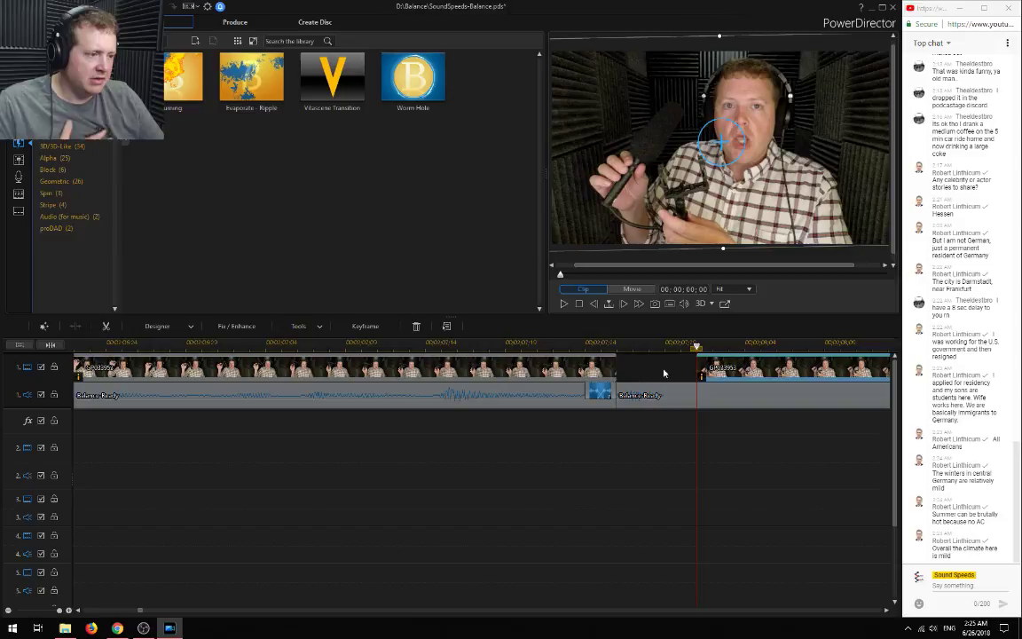
# Move the following video clip earlier to close the gap at the cut and apply the Vitascene Transition between the two video clips
pyautogui.click(616, 372)
pyautogui.moveTo(626, 369); pyautogui.dragTo(663, 370)
pyautogui.click(745, 372)
pyautogui.moveTo(745, 373); pyautogui.dragTo(626, 370)
pyautogui.click(669, 414)
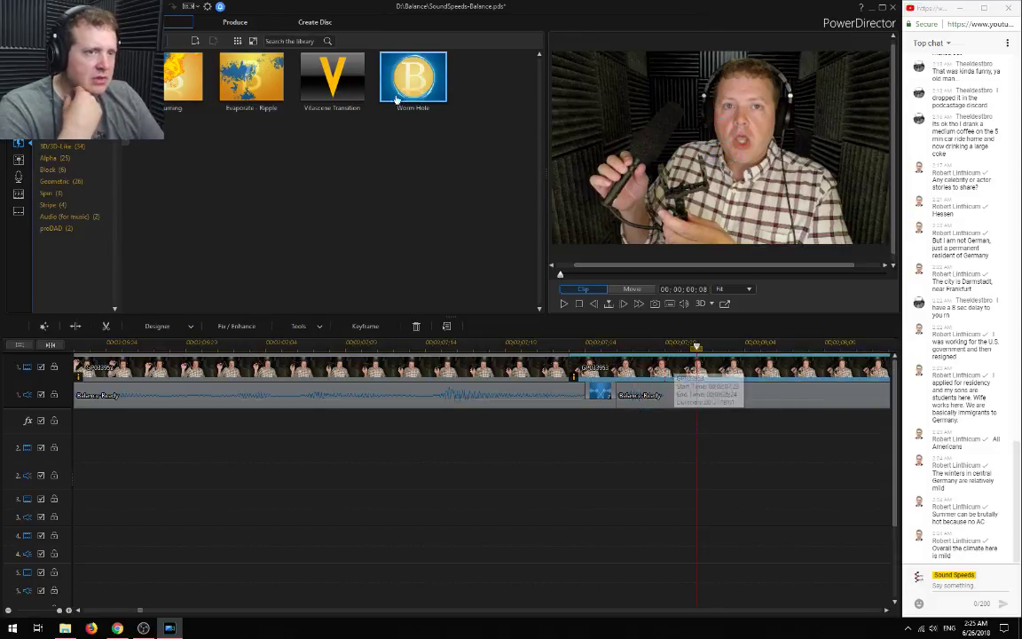
pyautogui.moveTo(337, 89); pyautogui.dragTo(606, 381)
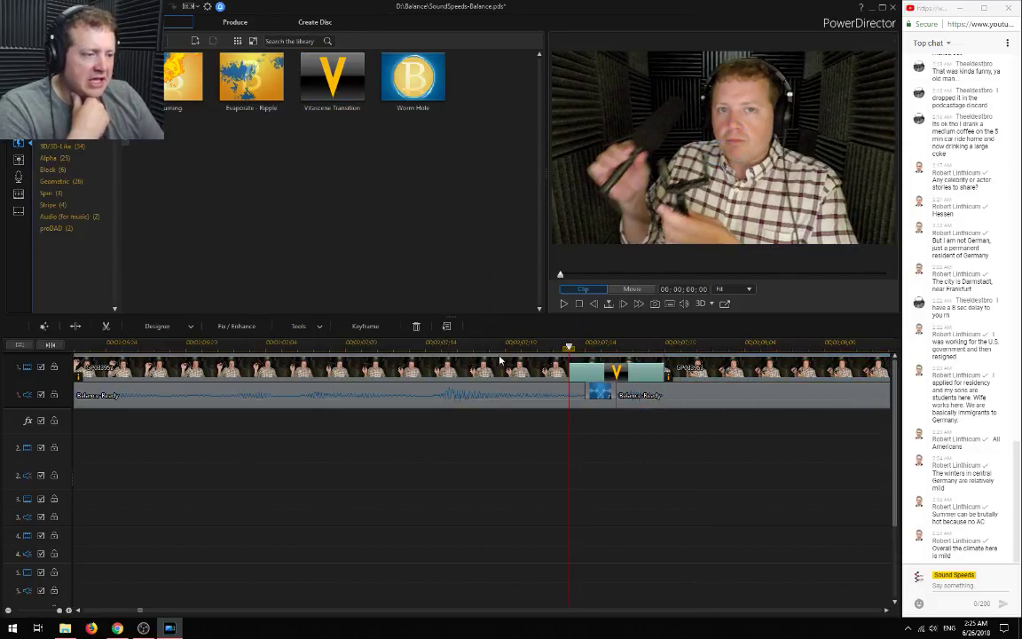
# Play back the sequence from about 00;02;06;25 to about 00;02;20;11 to review the transition and the passage that follows
pyautogui.click(123, 371)
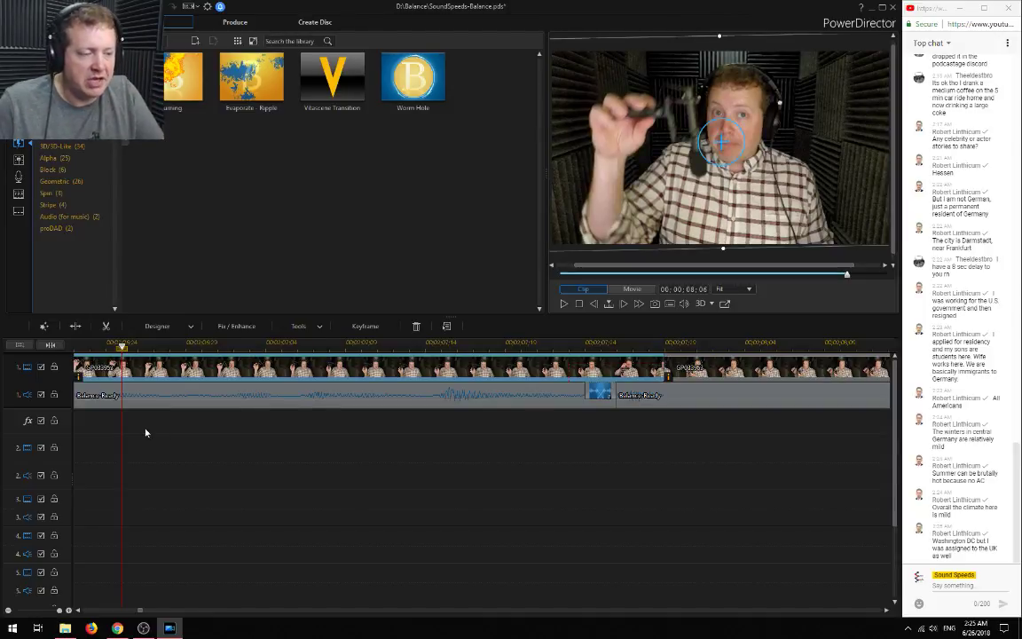
pyautogui.press('space')
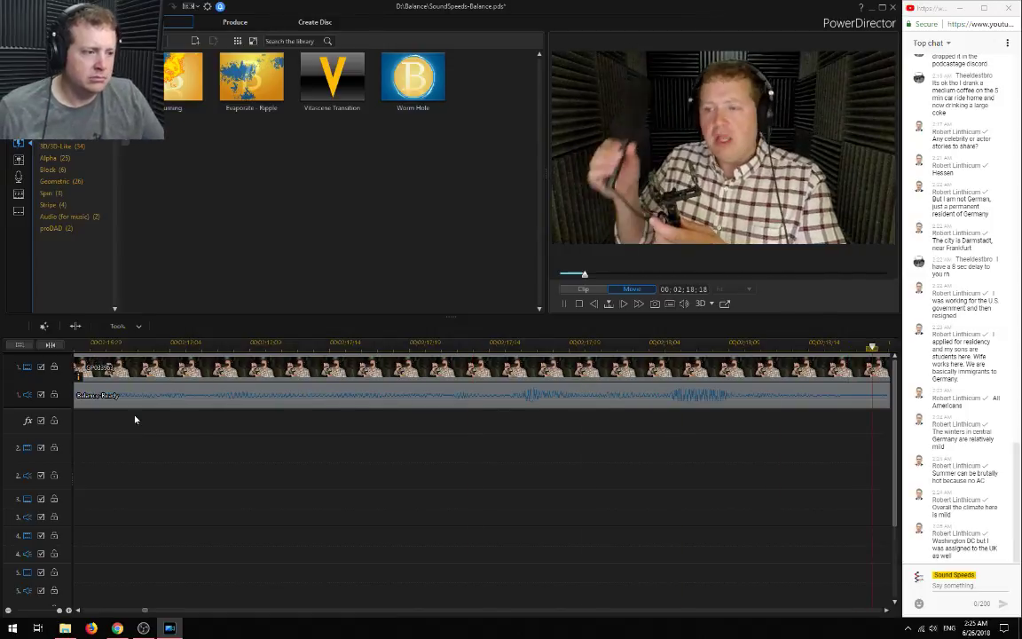
pyautogui.press('space')
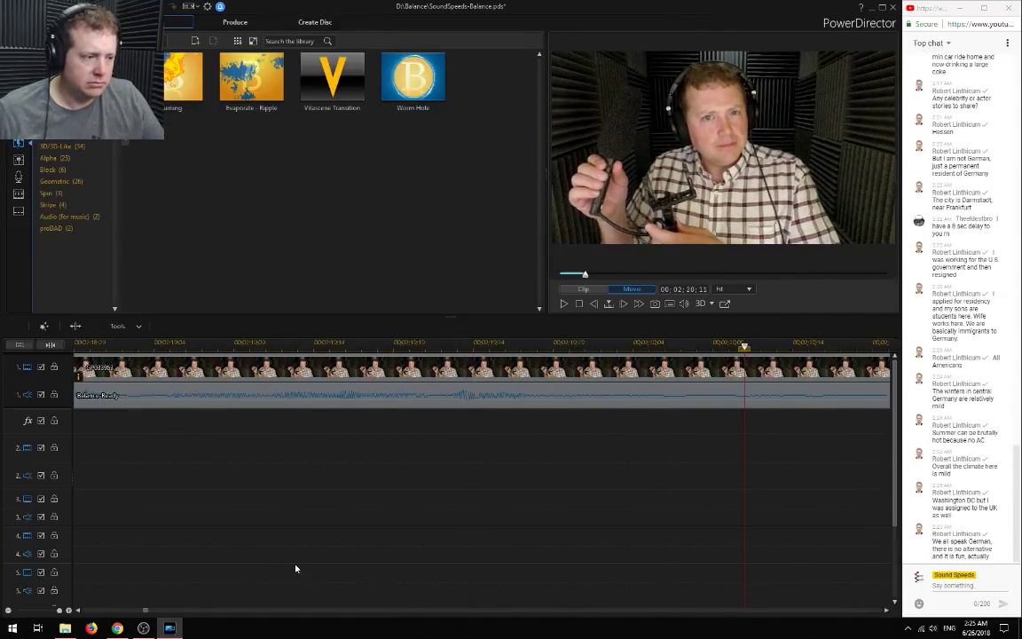
# Try splitting the video and audio clips at 00;02;21;22, after the speaker finishes and looks down
pyautogui.moveTo(387, 341); pyautogui.dragTo(666, 347)
pyautogui.press('space')
pyautogui.press('space')
pyautogui.hotkey('ctrl', 't')
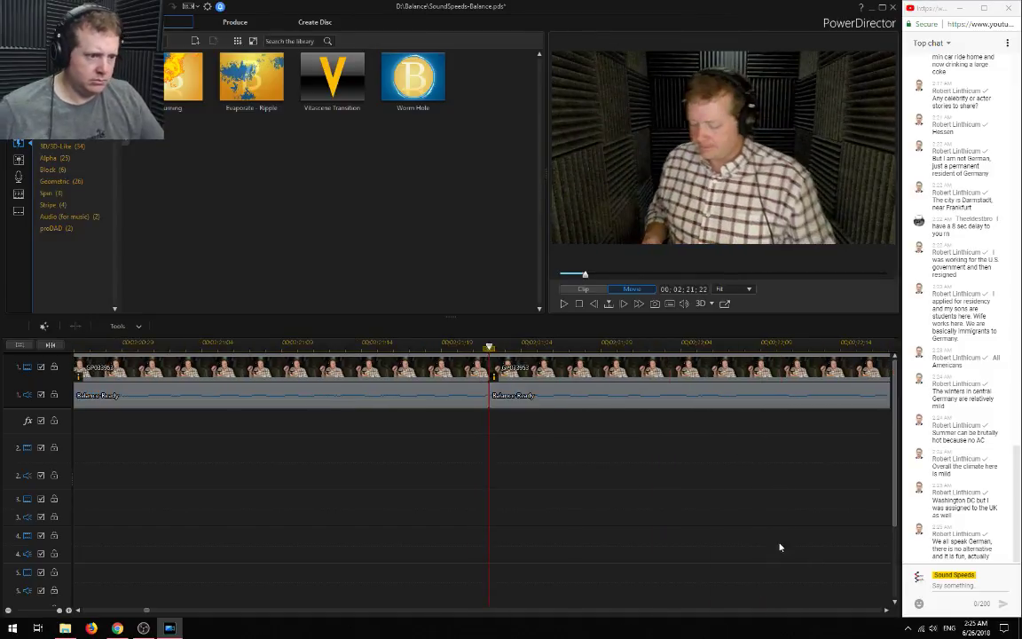
pyautogui.press('Left')
pyautogui.press('Left')
pyautogui.press('Left')
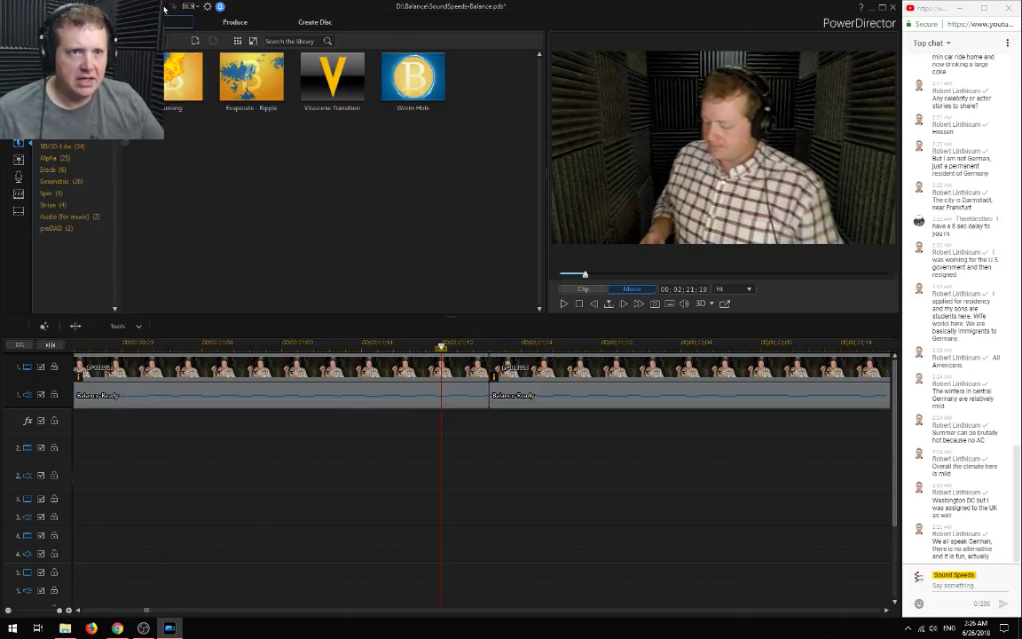
# Undo the split at 00;02;21;22 while keeping the Vitascene Transition in place
pyautogui.click(167, 7)
pyautogui.click(166, 7)
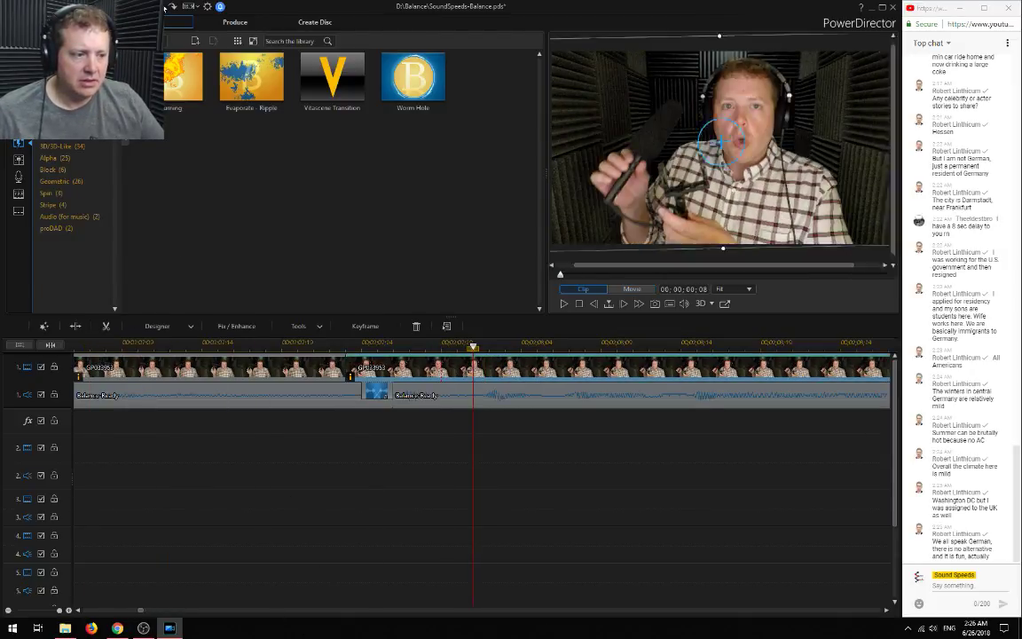
pyautogui.click(175, 8)
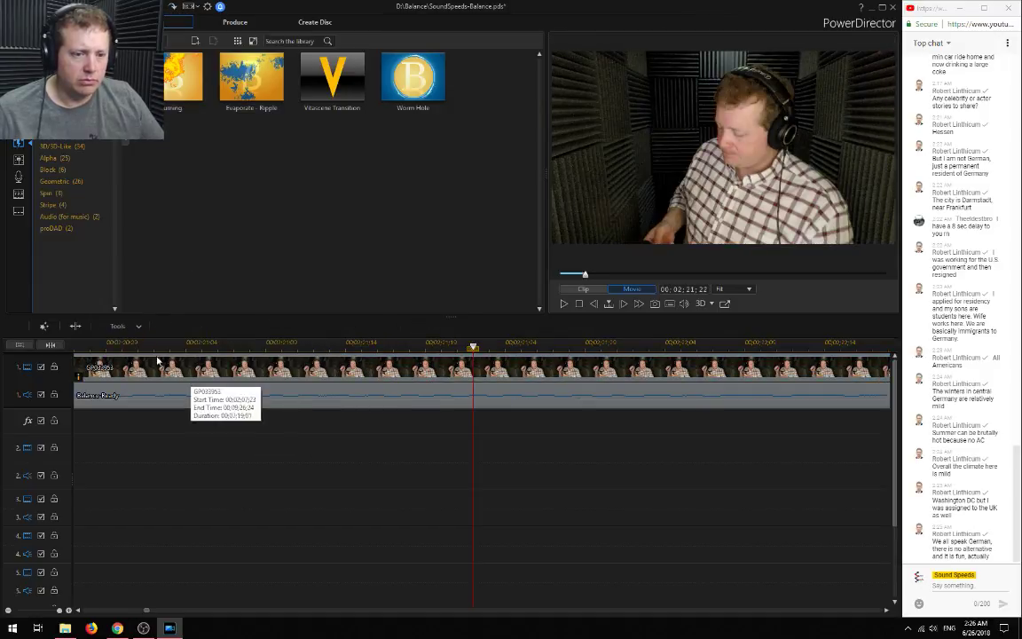
# Replay the end of the spoken passage and split the video and audio clips at 00;02;20;05, before the speaker looks down
pyautogui.scroll(2, 466, 467)
pyautogui.click(219, 392)
pyautogui.press('space')
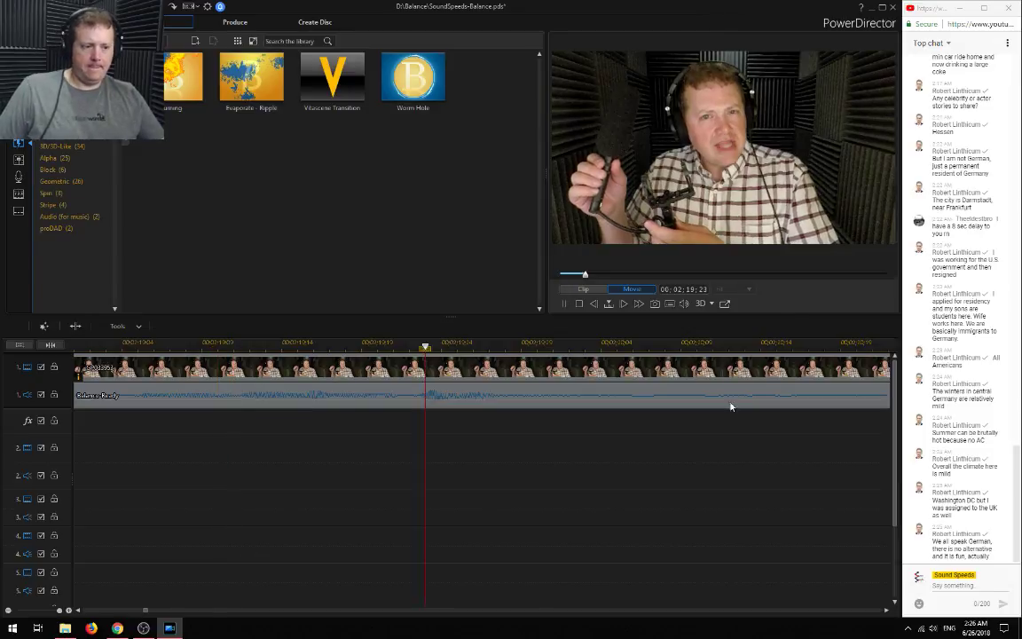
pyautogui.press('space')
pyautogui.click(584, 348)
pyautogui.click(616, 347)
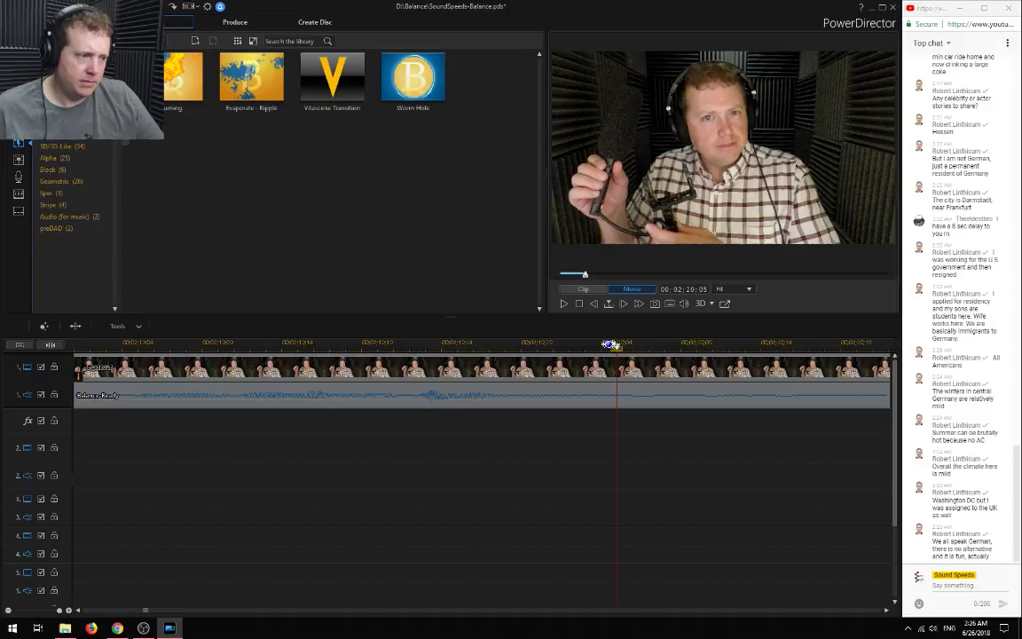
pyautogui.click(619, 346)
pyautogui.press('space')
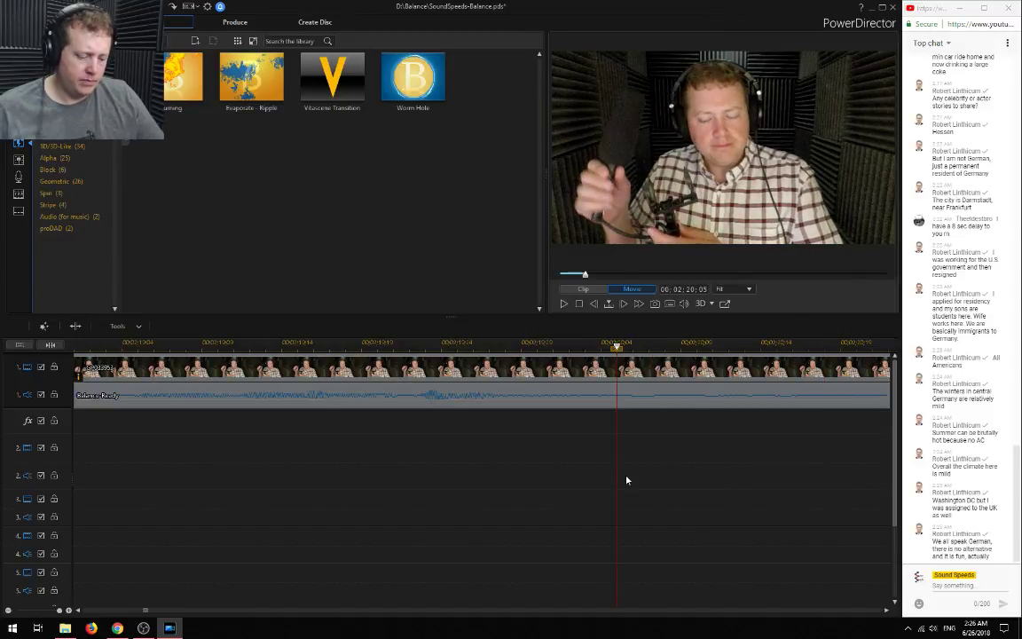
pyautogui.hotkey('ctrl', 't')
# Review the footage after the 00;02;20;05 split, up to about 00;03;02, to find where speaking resumes
pyautogui.scroll(2, 542, 437)
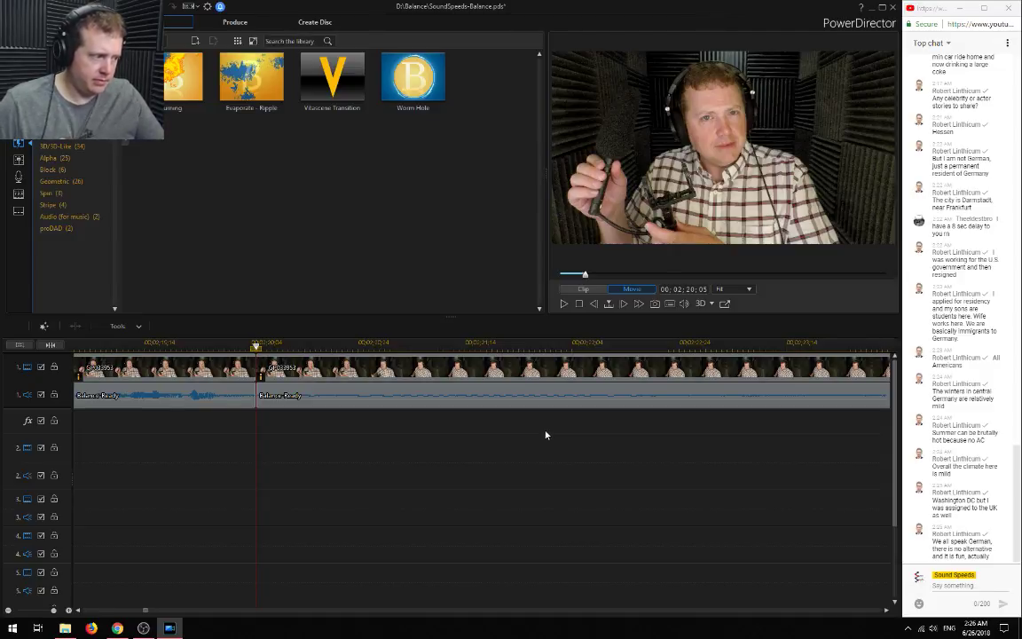
pyautogui.click(8, 611)
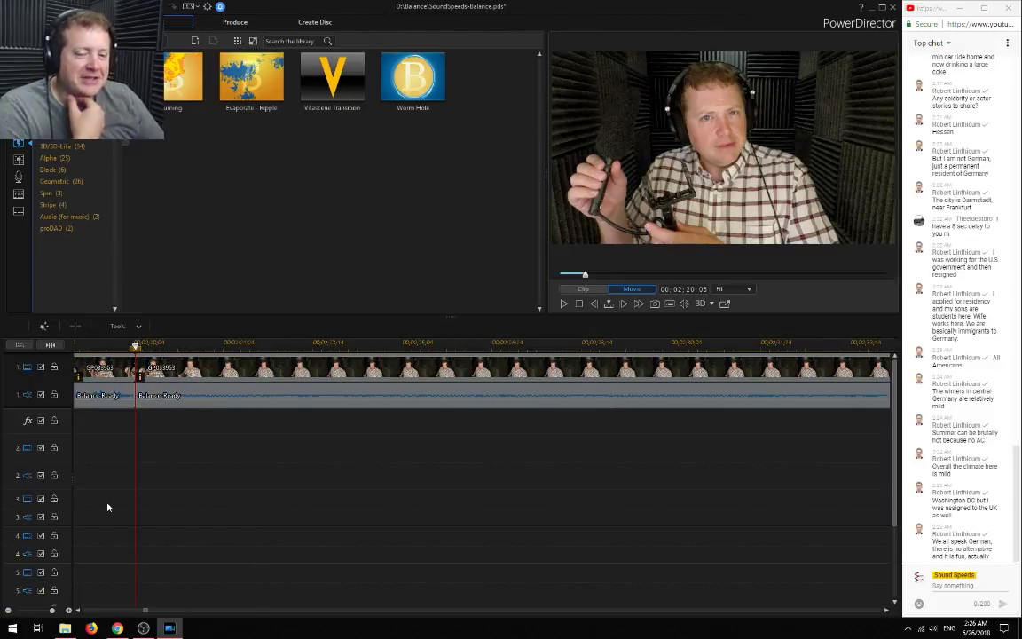
pyautogui.click(8, 611)
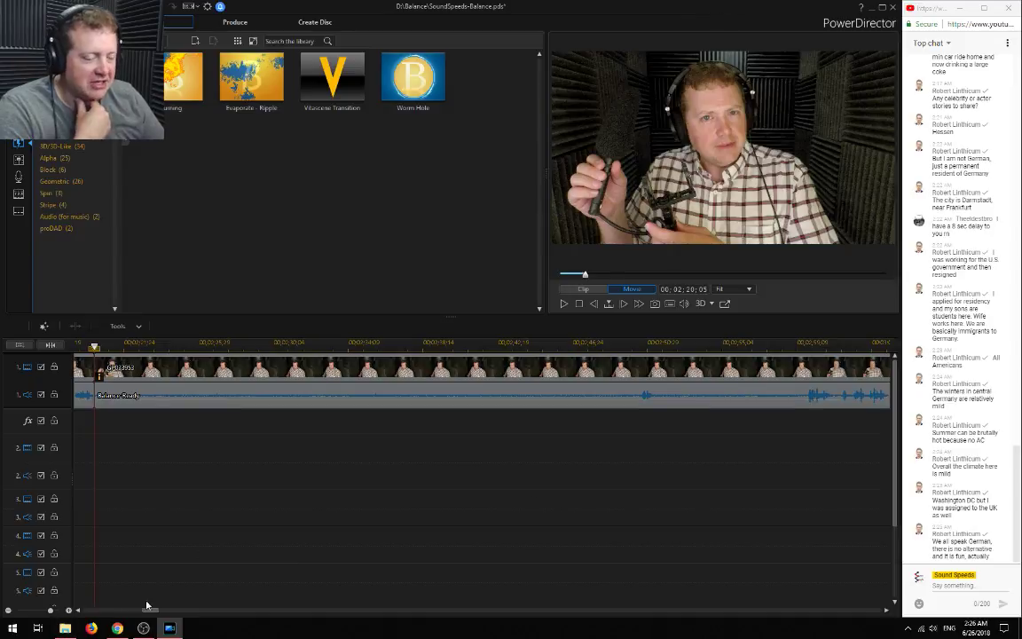
pyautogui.click(639, 345)
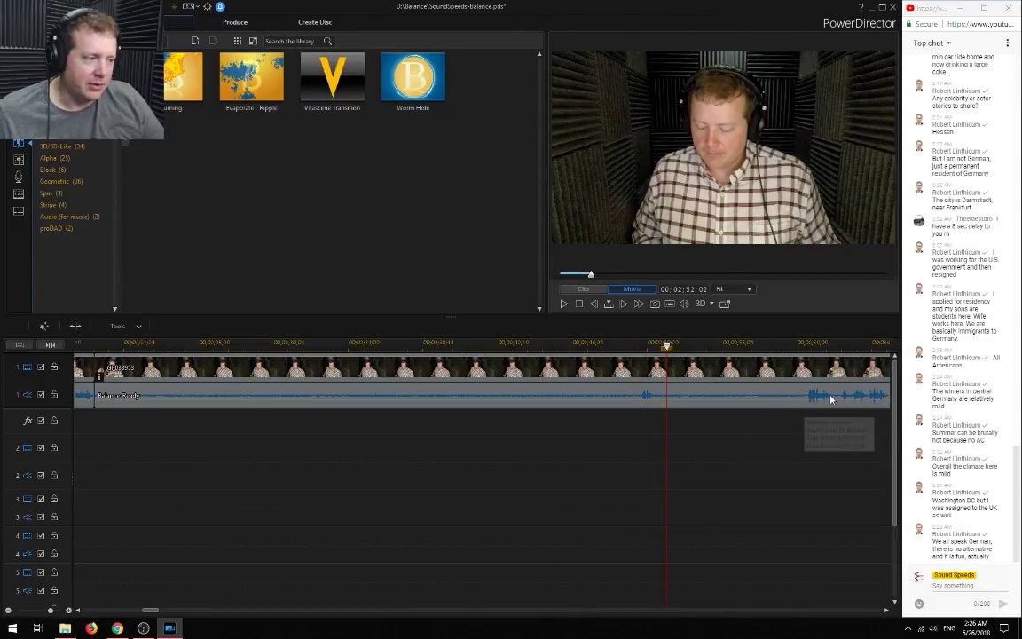
pyautogui.click(809, 345)
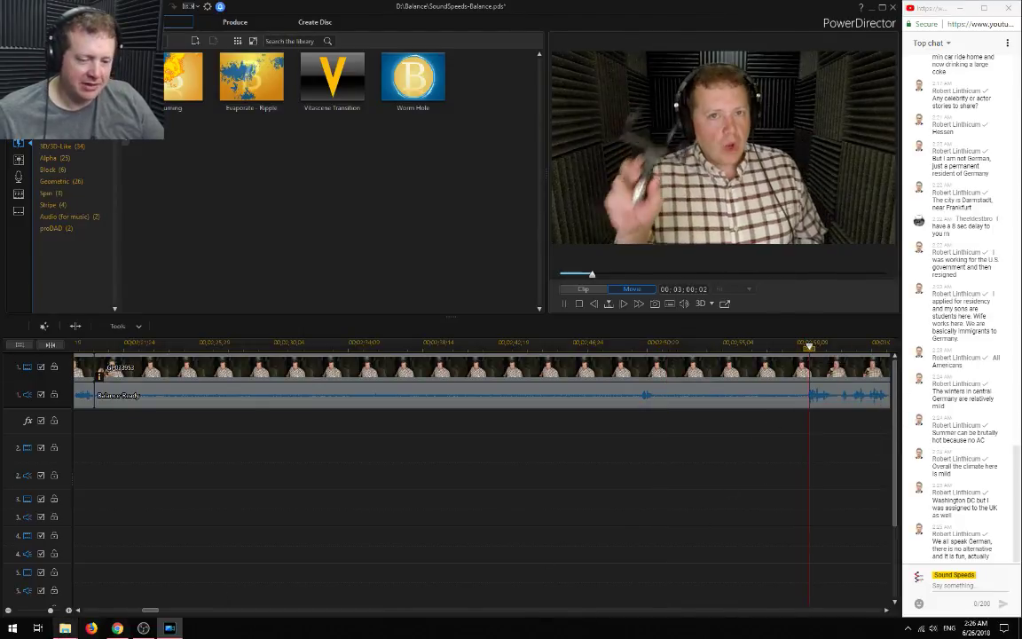
pyautogui.moveTo(151, 609); pyautogui.dragTo(166, 610)
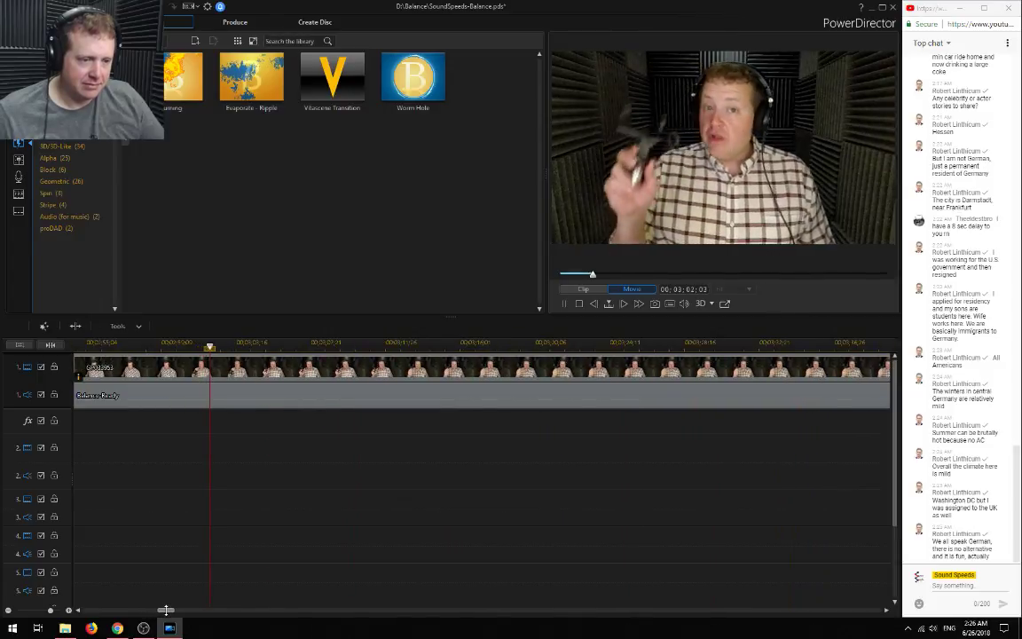
# Sample the footage between about 00;03;00 and 00;03;41 to compare the spoken takes
pyautogui.click(609, 345)
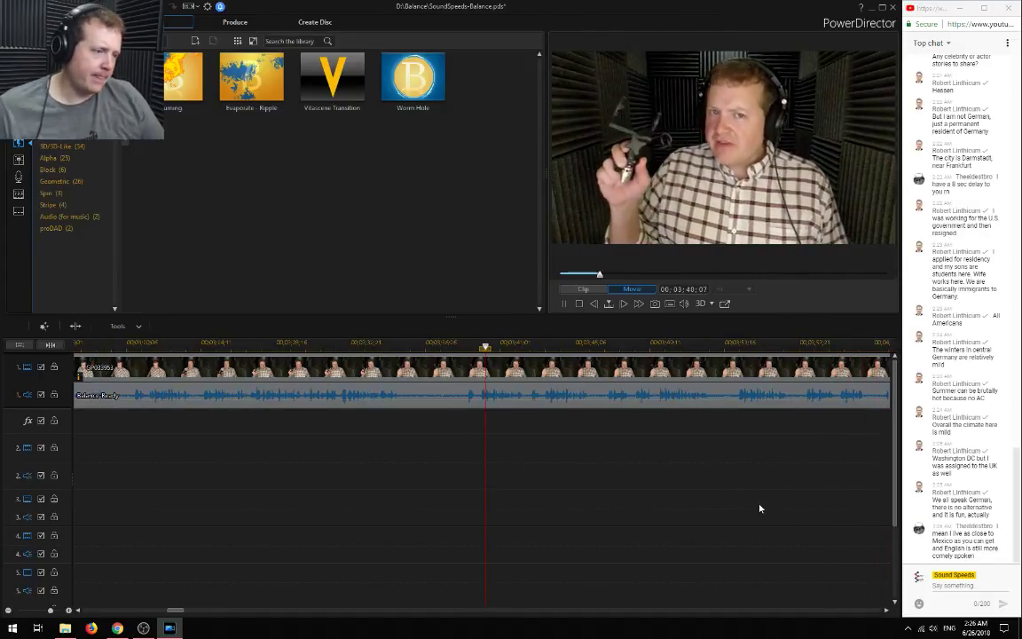
pyautogui.press('space')
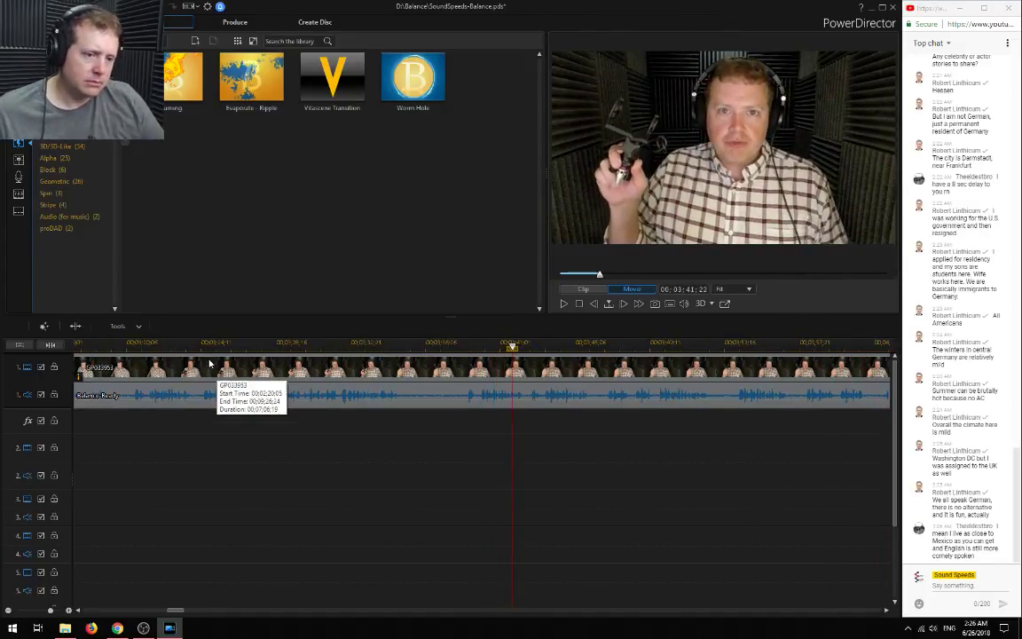
pyautogui.click(124, 343)
pyautogui.press('space')
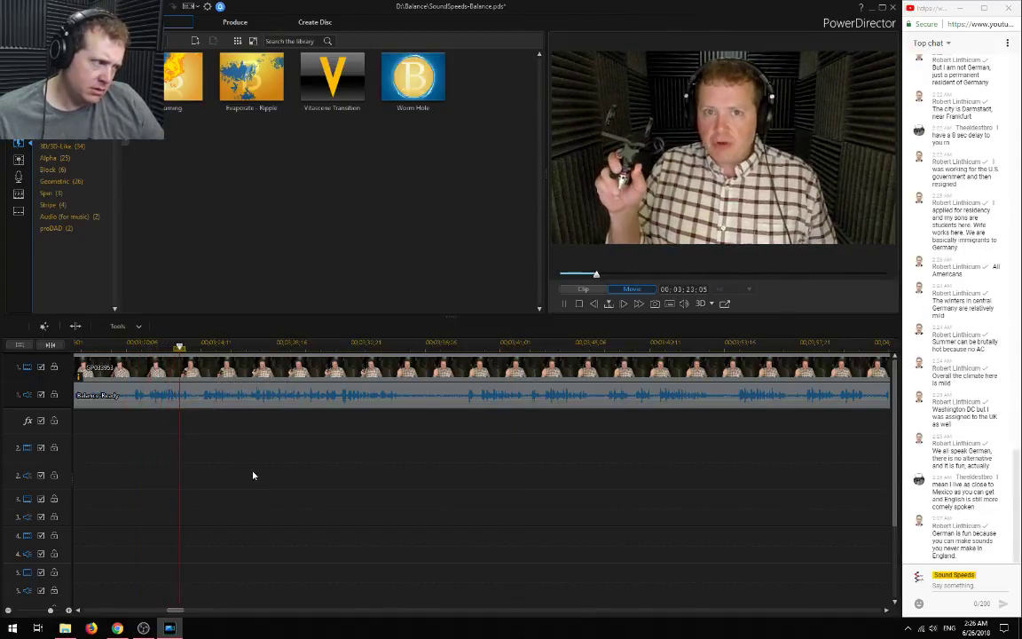
pyautogui.press('space')
pyautogui.moveTo(183, 611); pyautogui.dragTo(170, 614)
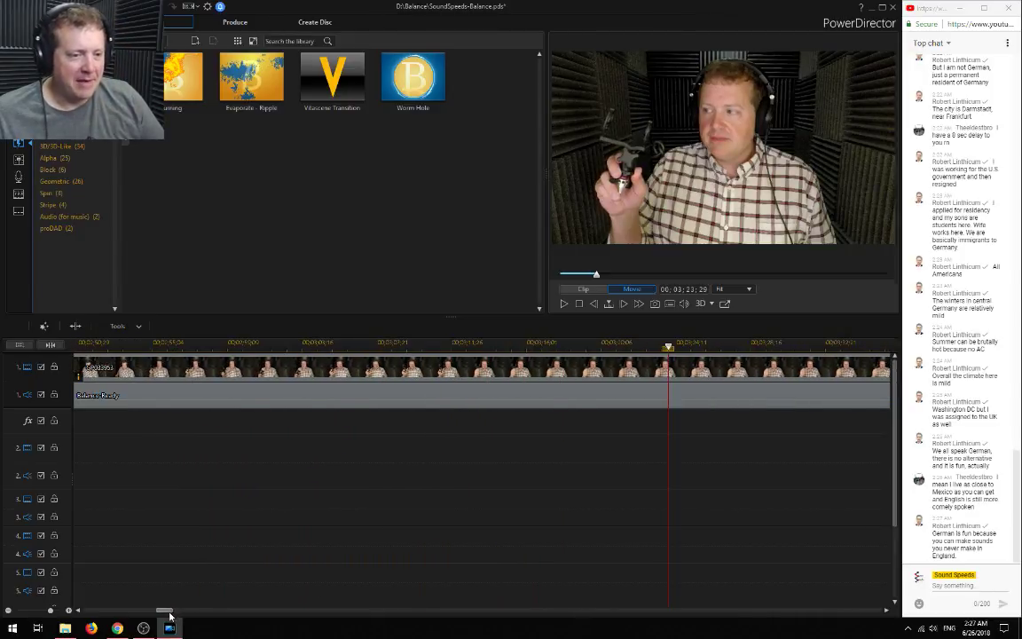
pyautogui.click(240, 346)
pyautogui.press('space')
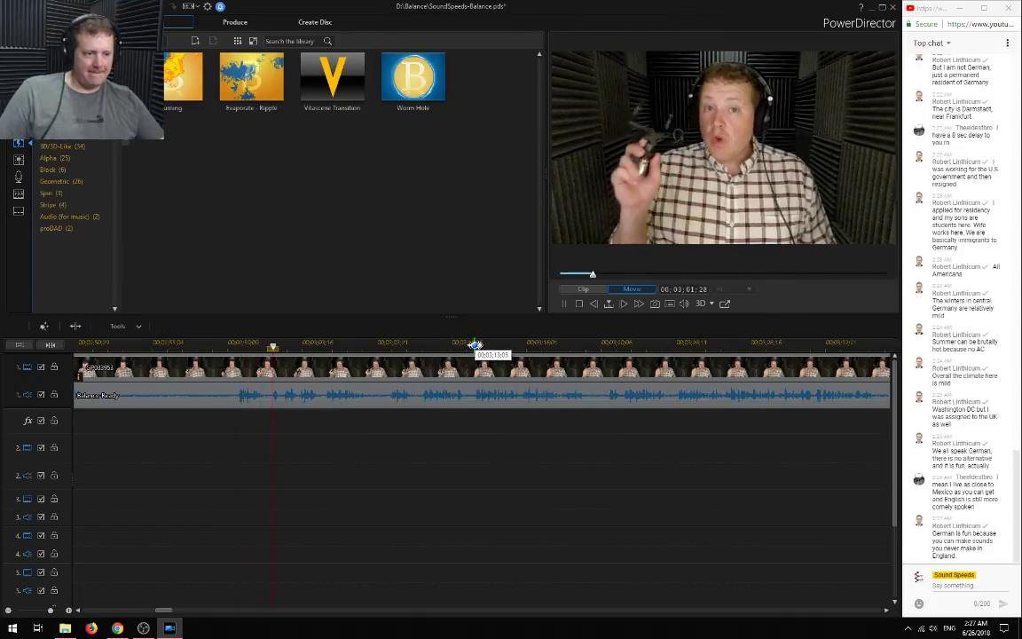
# Scan the takes from about 00;03;13 to 00;04;36 to find where the usable passage begins
pyautogui.click(475, 344)
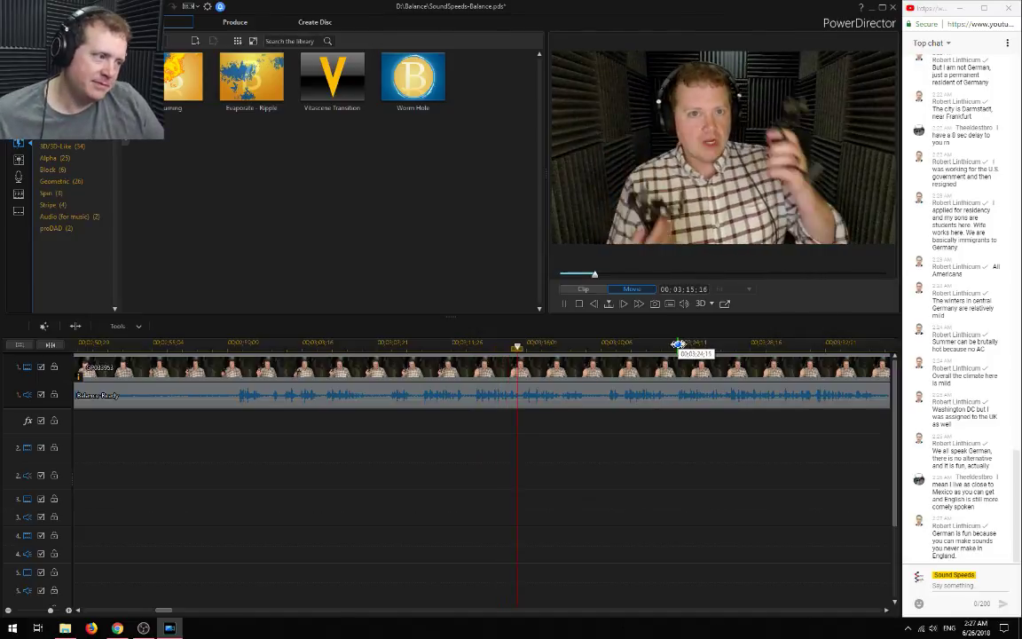
pyautogui.click(680, 346)
pyautogui.moveTo(180, 612); pyautogui.dragTo(192, 612)
pyautogui.click(551, 345)
pyautogui.click(746, 347)
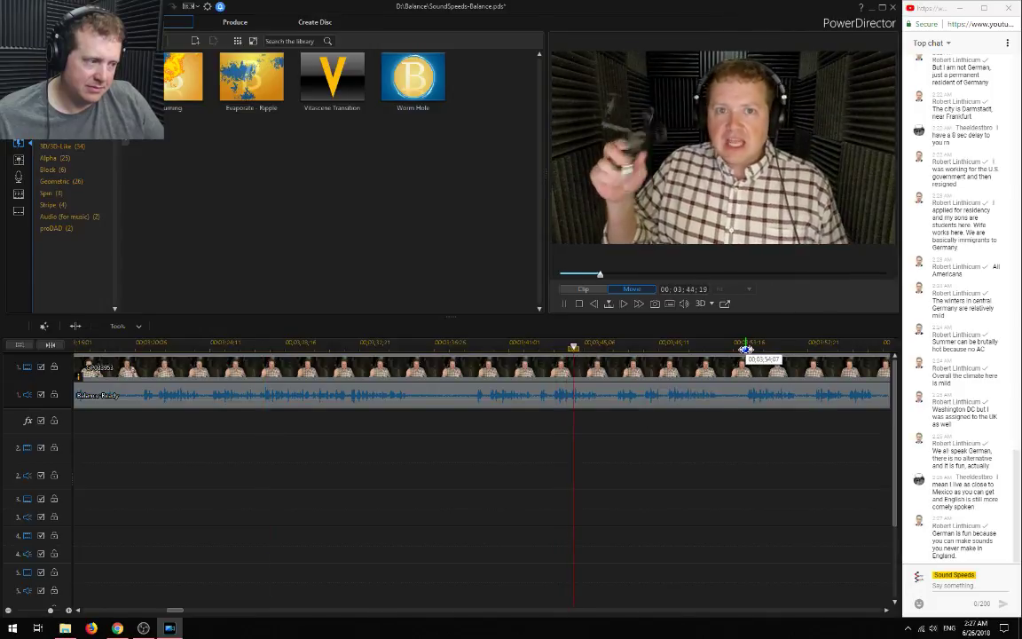
pyautogui.moveTo(180, 614); pyautogui.dragTo(193, 611)
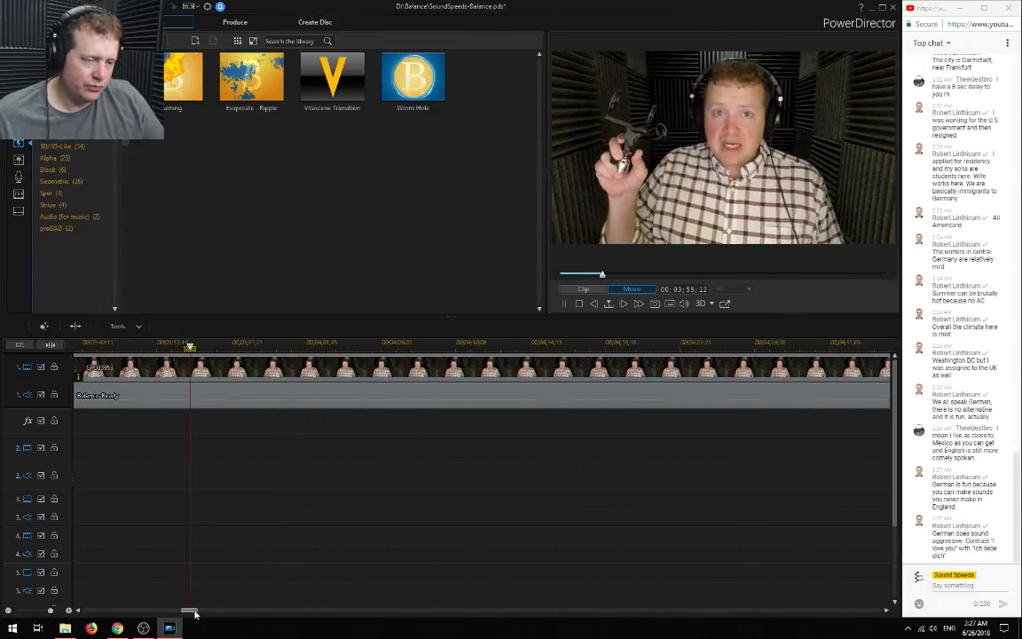
pyautogui.click(381, 346)
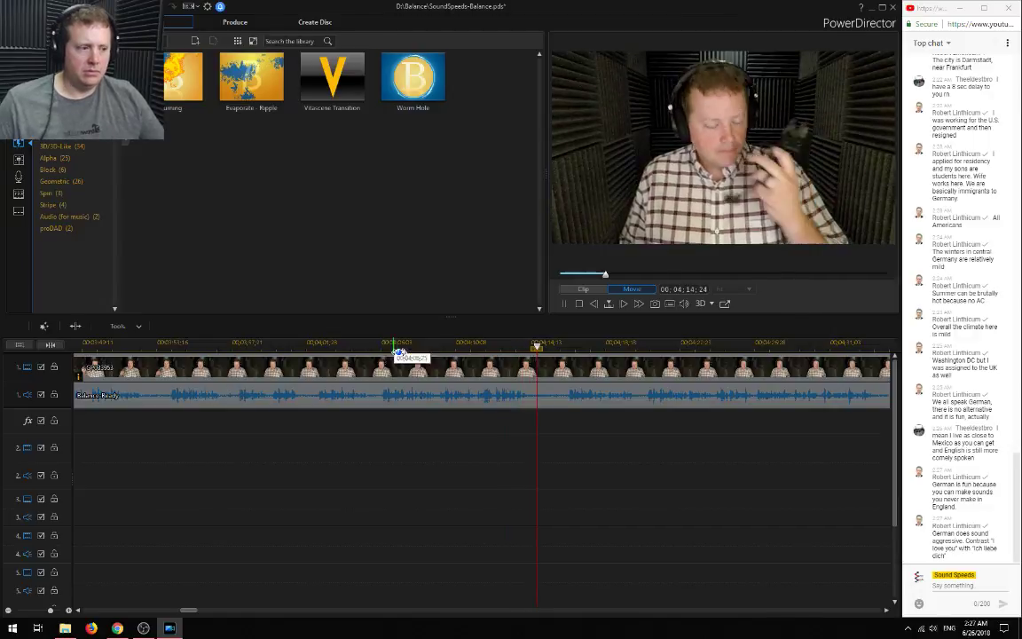
pyautogui.click(645, 343)
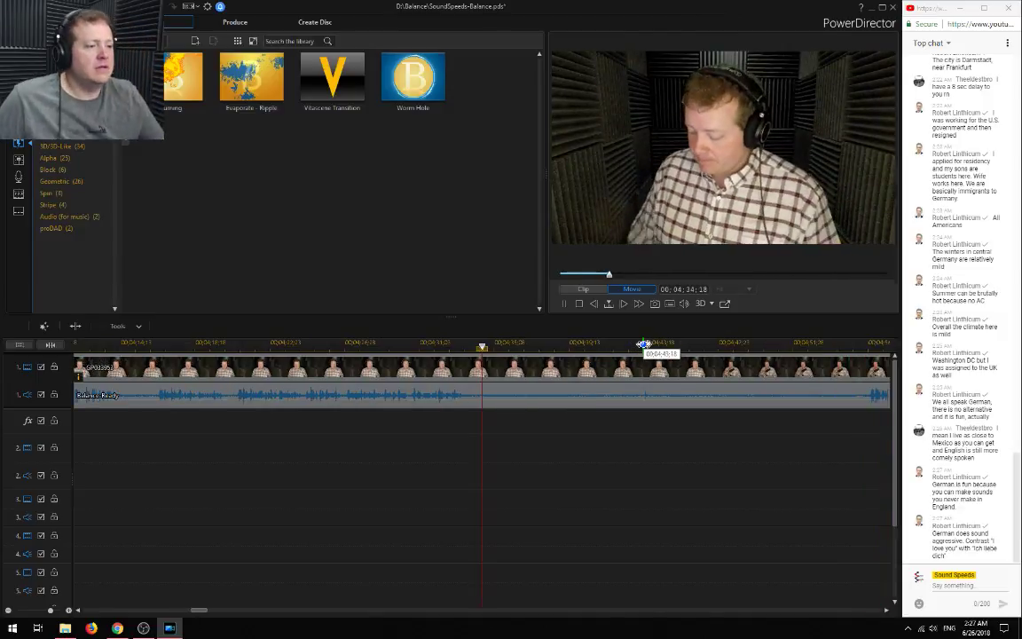
# Split the video and audio clips at 00;04;21;00 and remove the unwanted segment before it, filling the gap
pyautogui.click(236, 345)
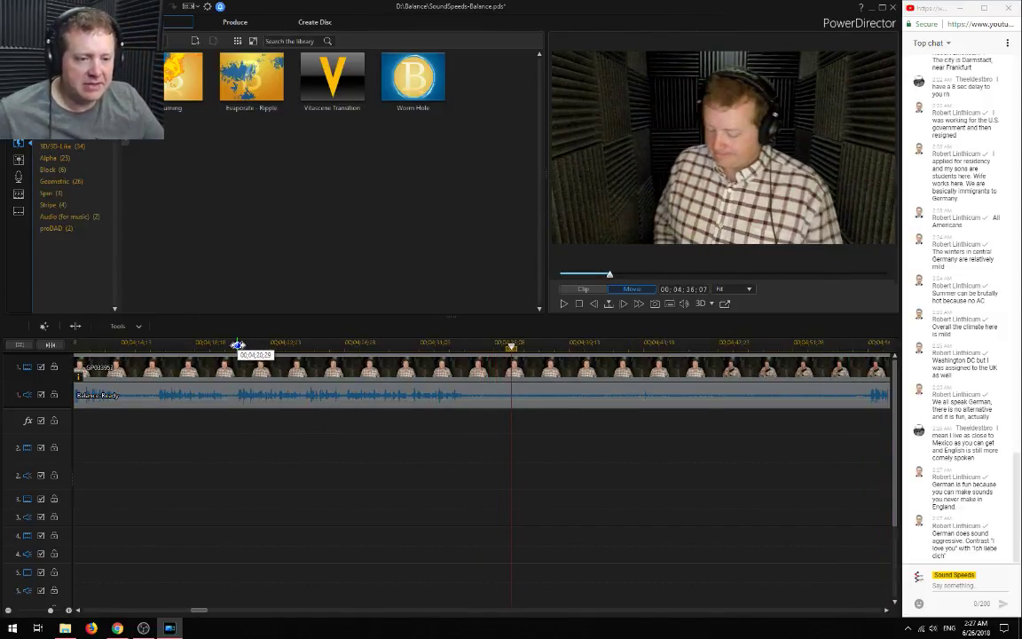
pyautogui.scroll(5, 253, 394)
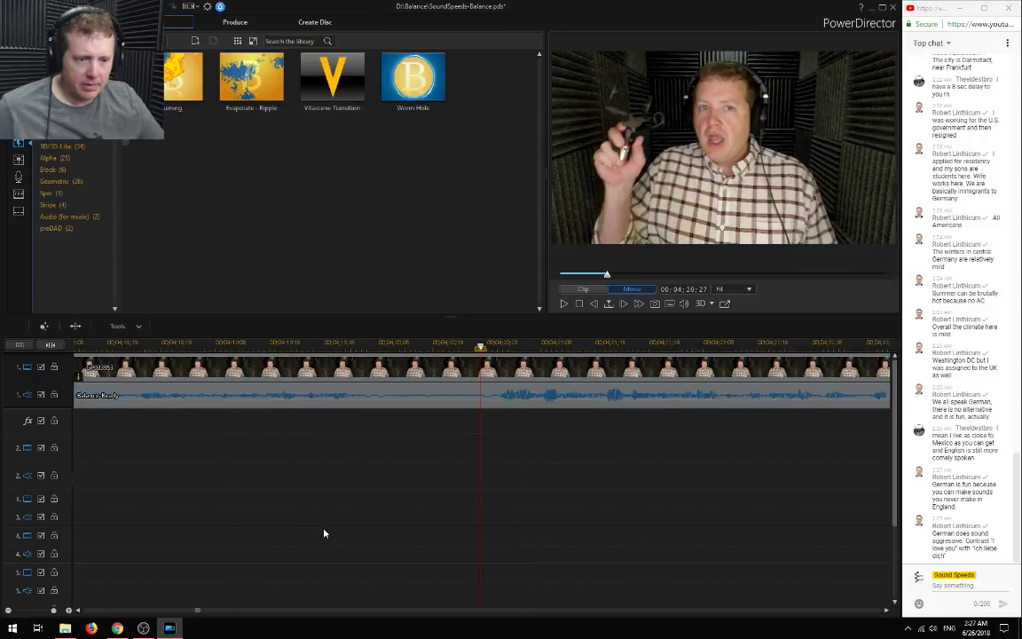
pyautogui.click(520, 345)
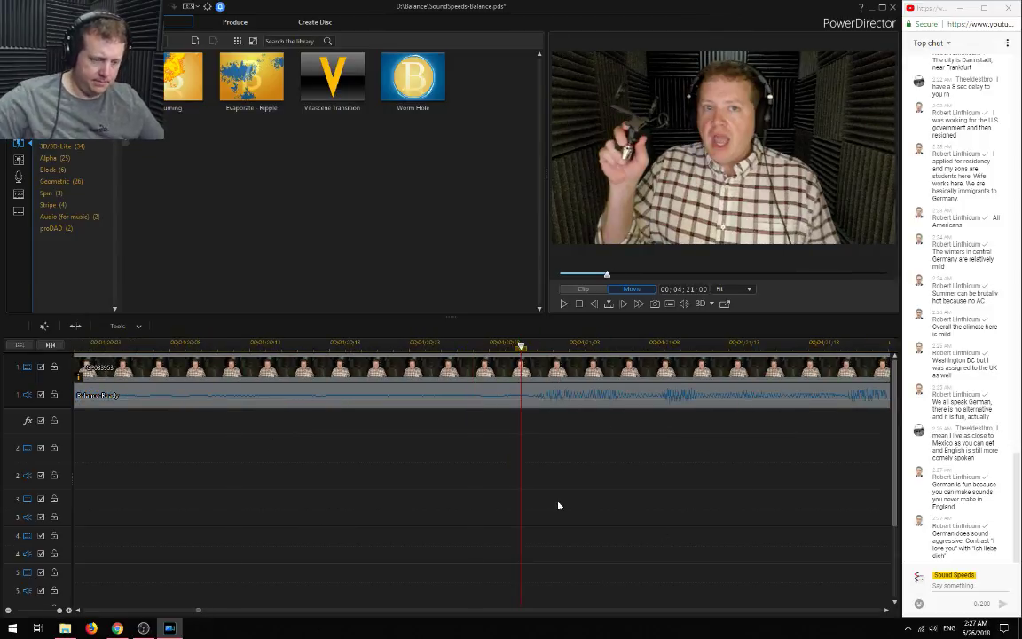
pyautogui.hotkey('ctrl', 't')
pyautogui.click(407, 366)
pyautogui.press('Delete')
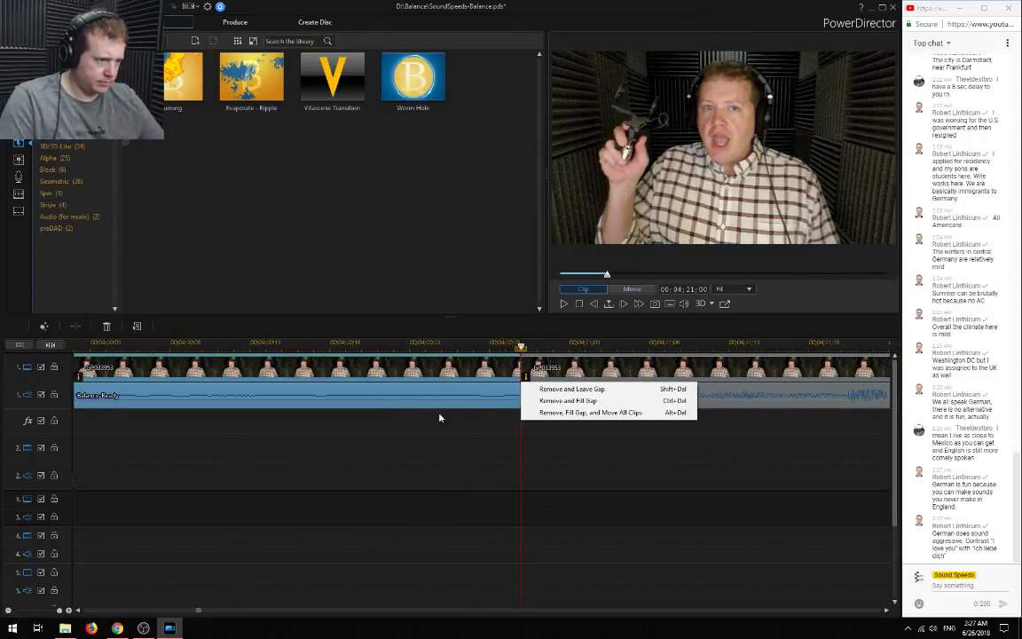
pyautogui.click(603, 400)
# Play back the new join at 00;02;20;05, starting from about 00;02;16
pyautogui.moveTo(202, 611); pyautogui.dragTo(143, 611)
pyautogui.click(347, 343)
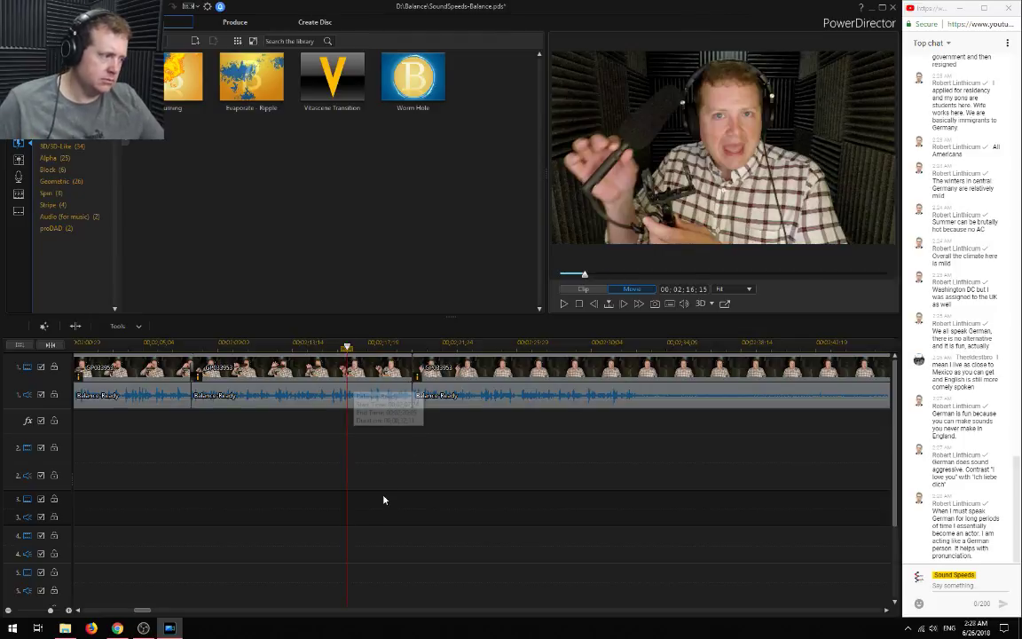
pyautogui.press('space')
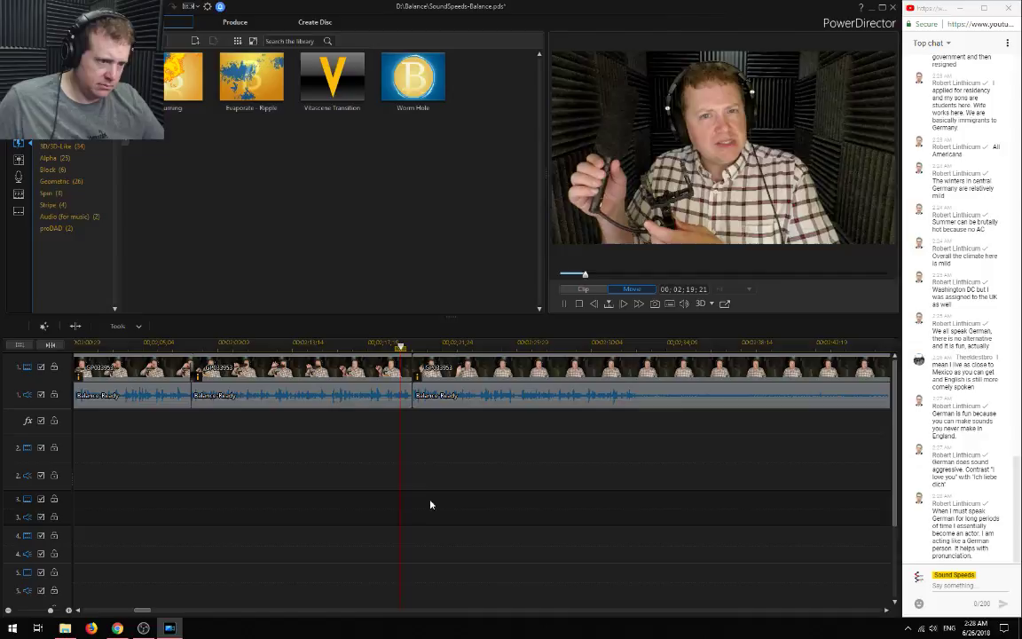
pyautogui.press('space')
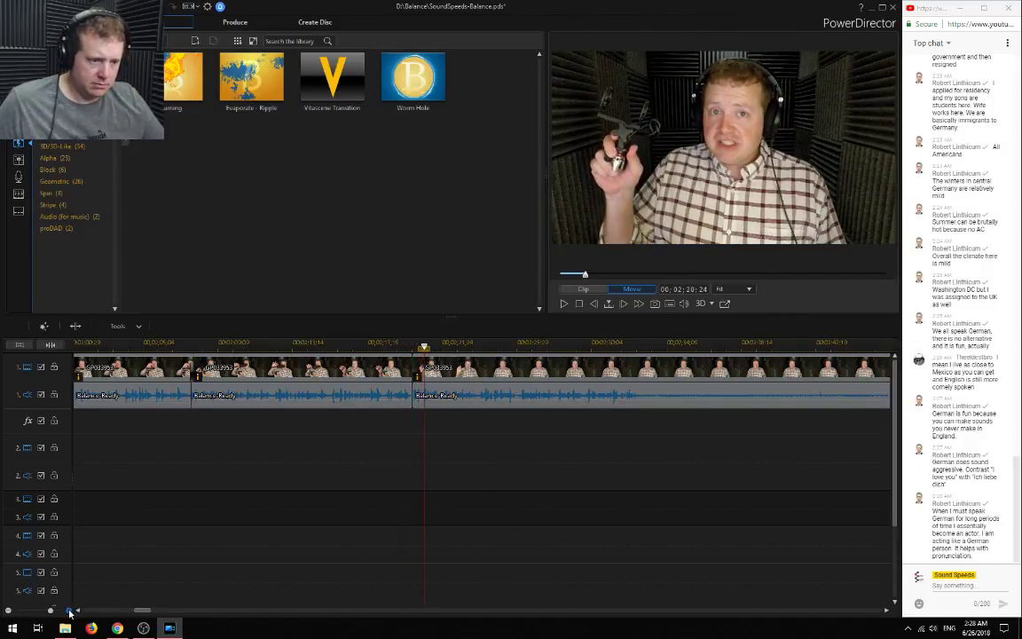
# Move the clips after the cut to start at 00;02;20;07 and extend their start back to the preceding clips
pyautogui.click(70, 612)
pyautogui.click(403, 399)
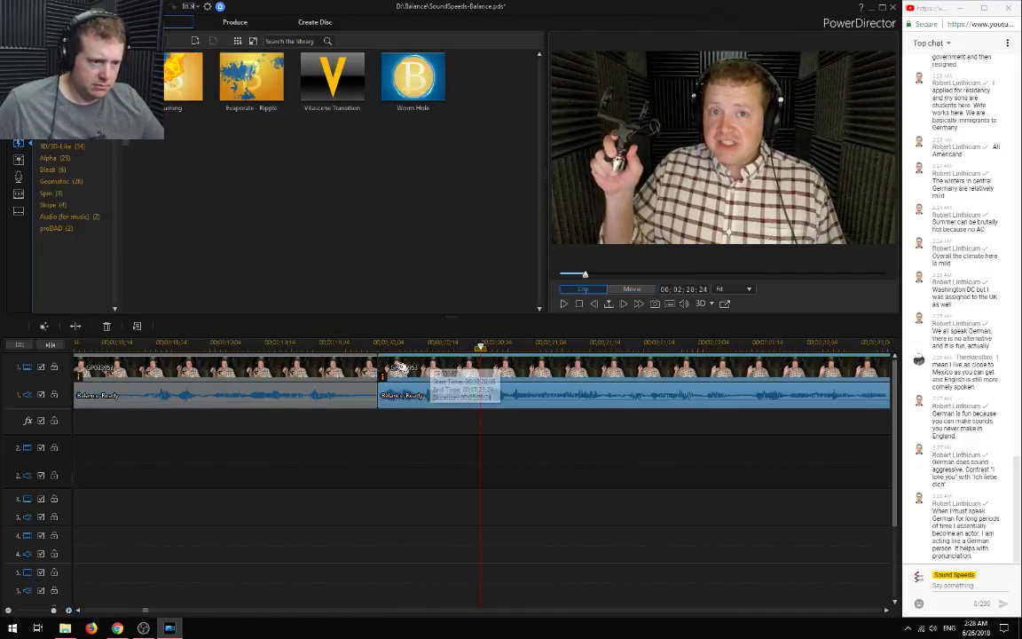
pyautogui.moveTo(404, 400); pyautogui.dragTo(413, 400)
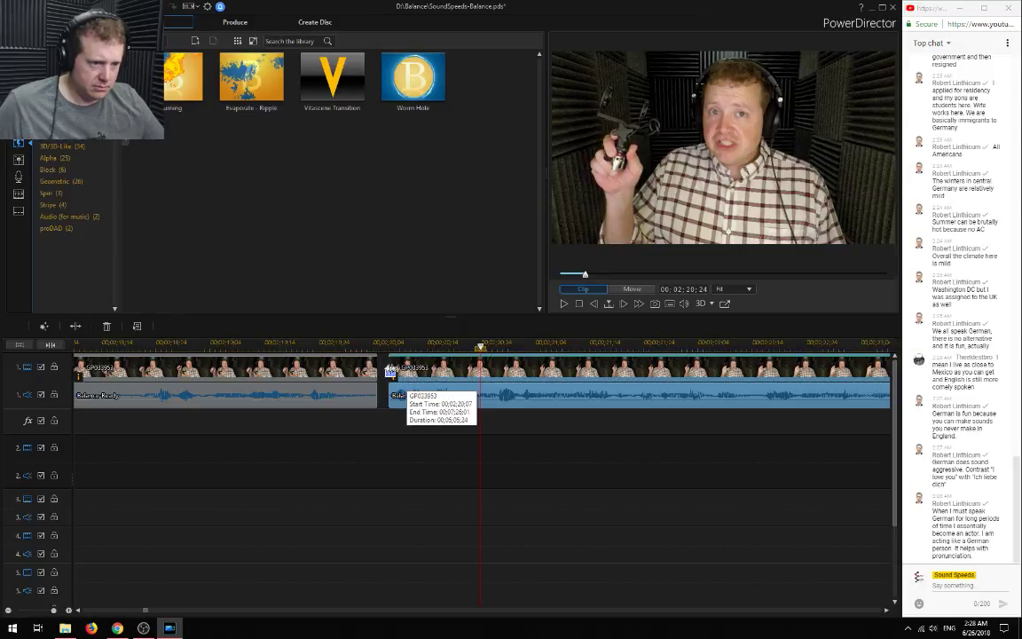
pyautogui.moveTo(383, 365); pyautogui.dragTo(355, 372)
# Replay the adjusted join from about 00;02;19 to check the speech across the cut
pyautogui.click(216, 343)
pyautogui.click(225, 448)
pyautogui.press('space')
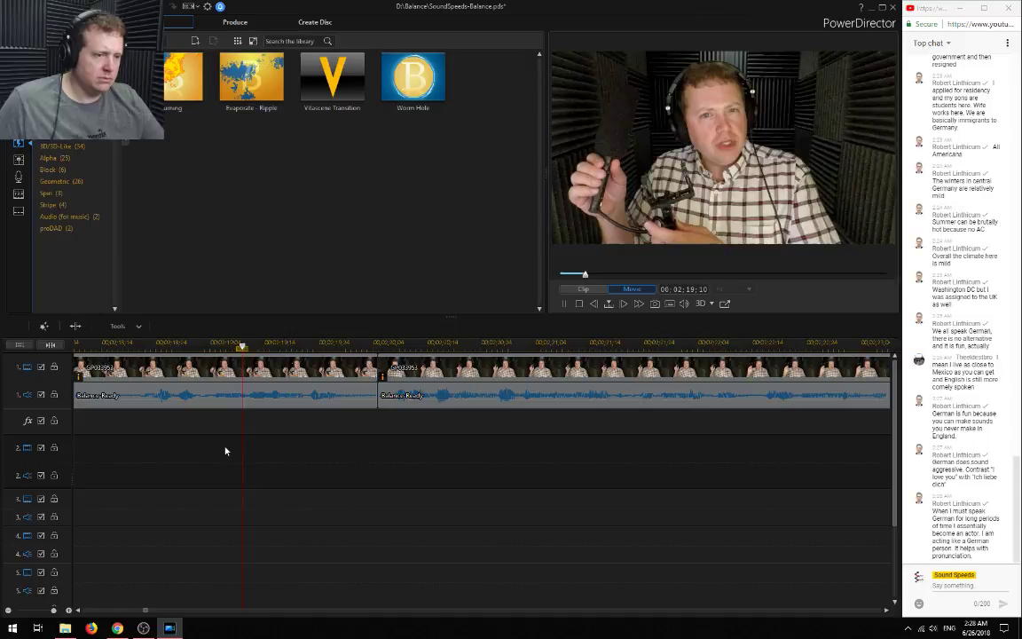
pyautogui.click(388, 345)
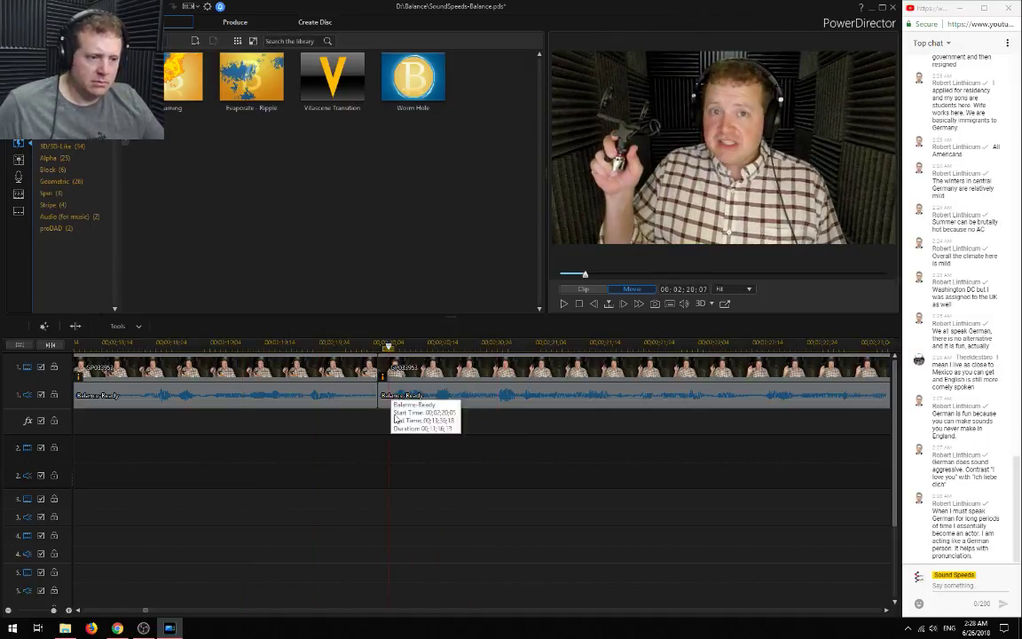
# Crossfade the audio clips at the cut and shift the following video clip later to open a gap
pyautogui.scroll(2, 414, 464)
pyautogui.click(489, 390)
pyautogui.moveTo(491, 390); pyautogui.dragTo(510, 371)
pyautogui.click(513, 434)
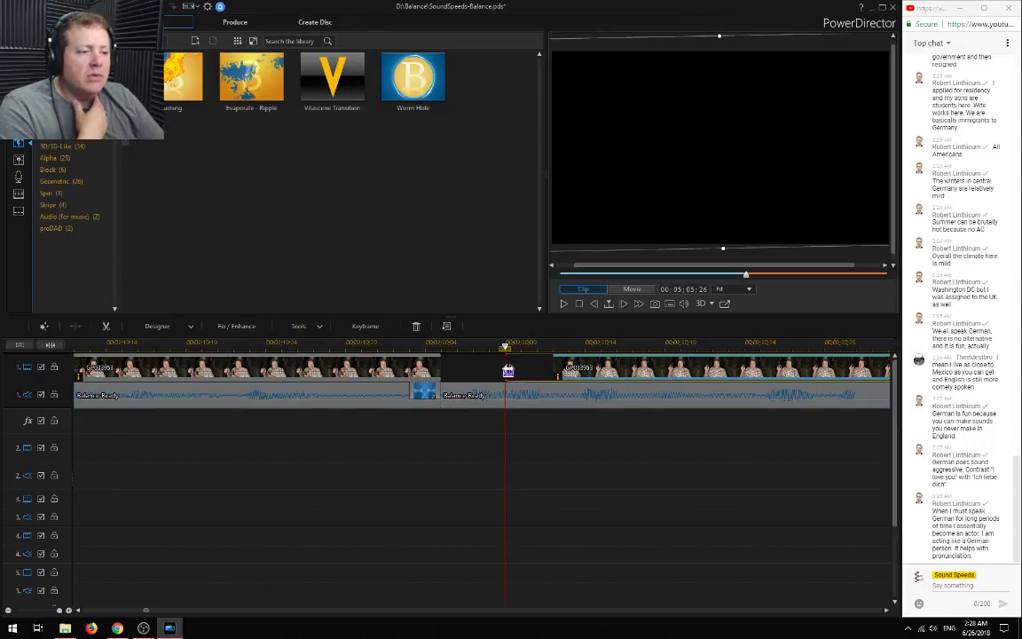
# Extend the preceding video clip's end to 00;02;20;08 and overlap the following video clip onto it as a crossfade
pyautogui.click(393, 342)
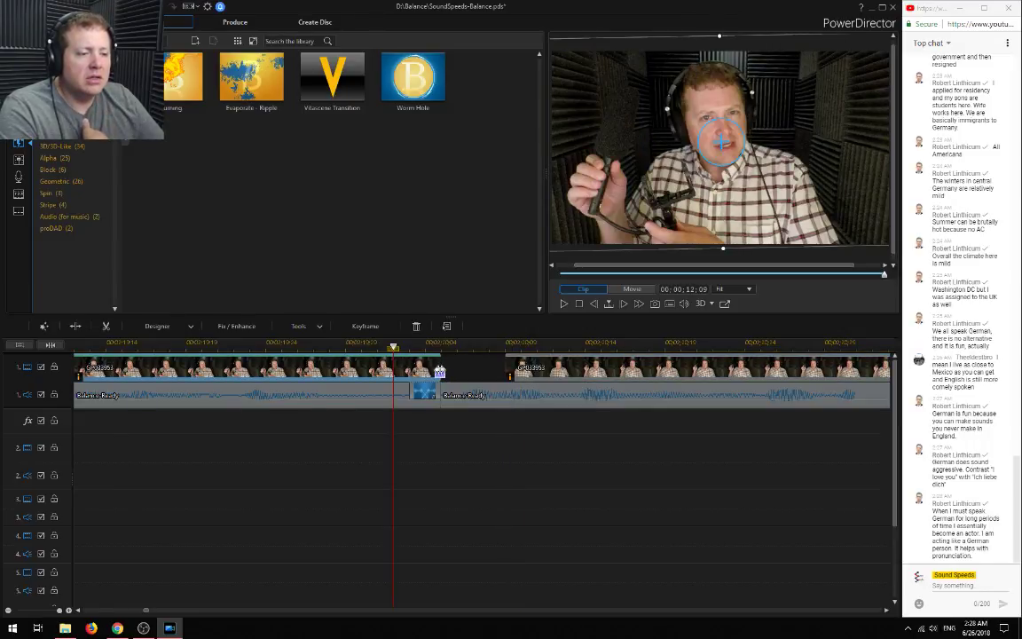
pyautogui.moveTo(441, 373); pyautogui.dragTo(488, 373)
pyautogui.moveTo(581, 375); pyautogui.dragTo(495, 369)
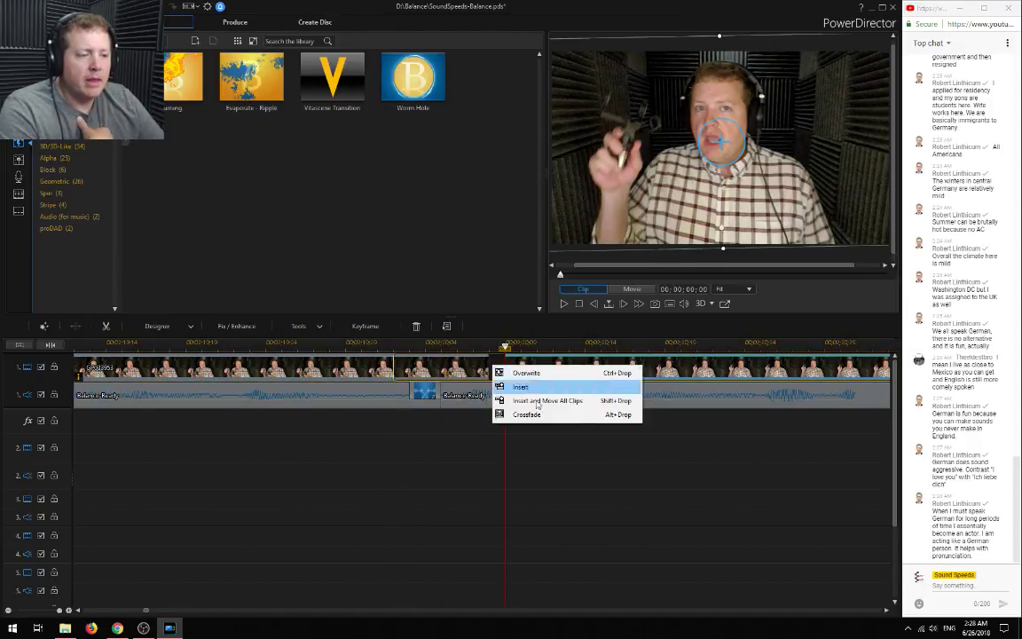
pyautogui.click(532, 414)
# Apply the Vitascene Transition to the video join and play the footage back through to about 00;02;28
pyautogui.moveTo(332, 78); pyautogui.dragTo(447, 367)
pyautogui.click(89, 346)
pyautogui.click(90, 366)
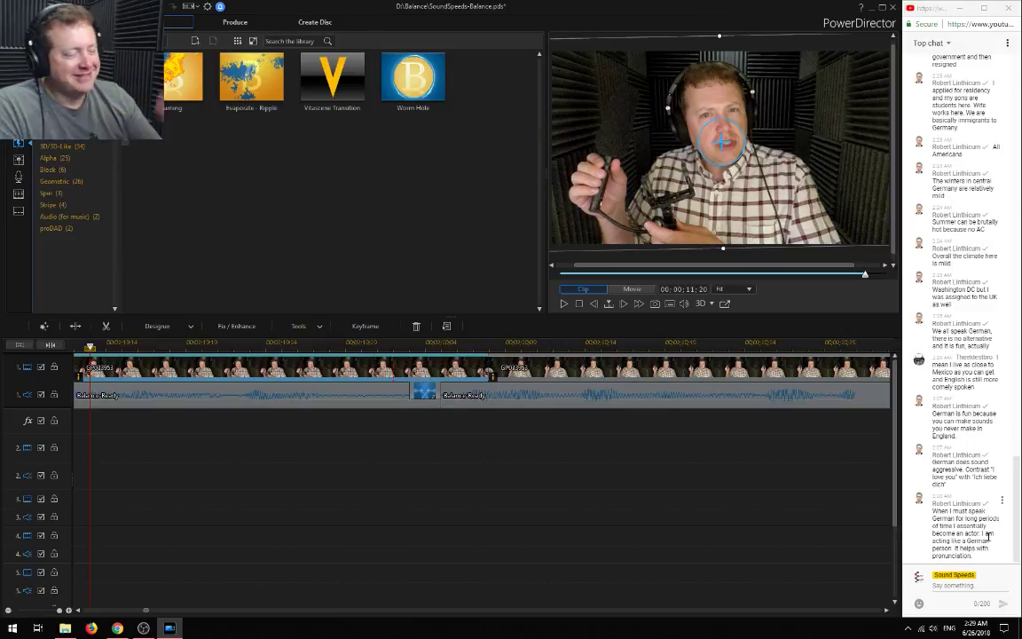
pyautogui.click(122, 365)
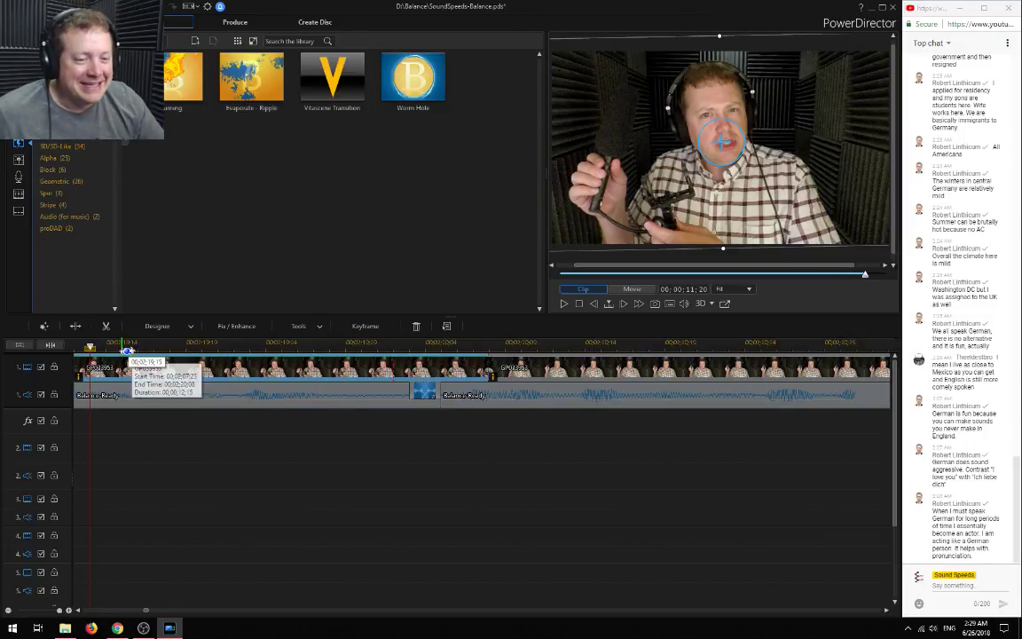
pyautogui.click(210, 498)
pyautogui.press('space')
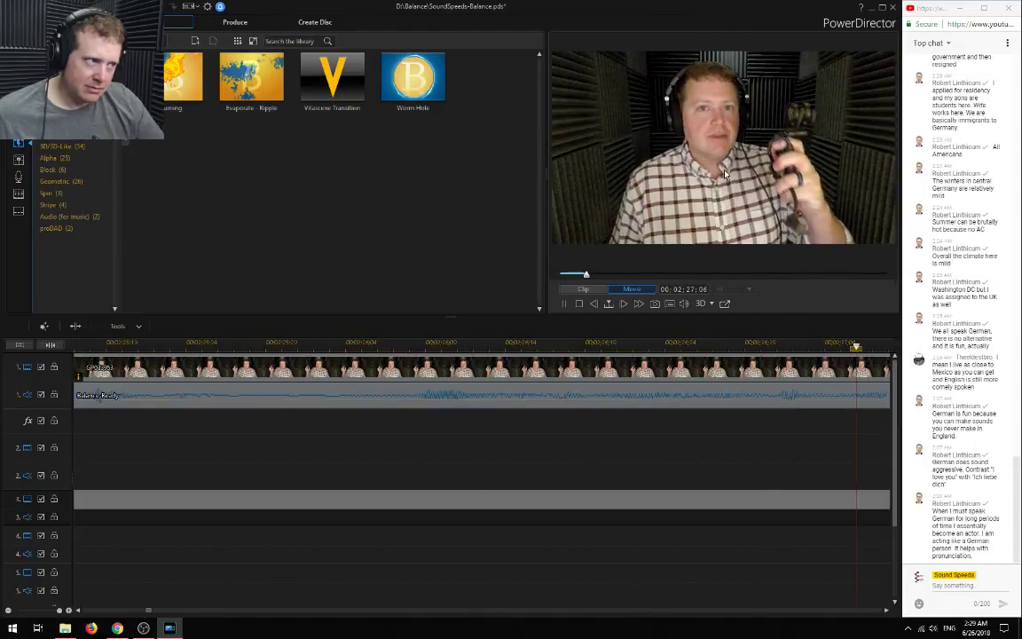
pyautogui.press('space')
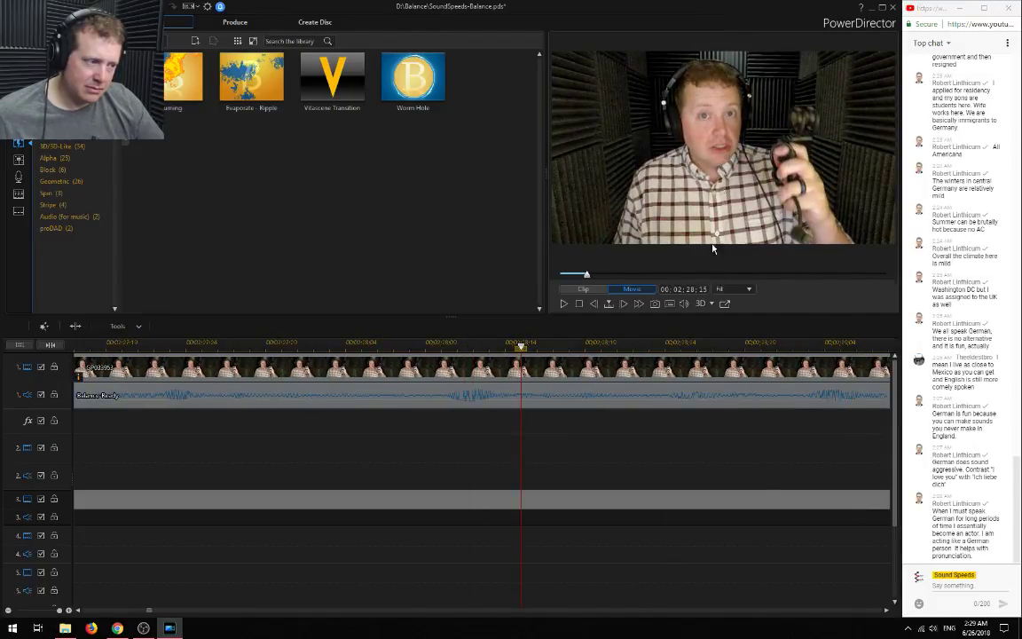
# Step frame by frame between 00;02;28;07 and 00;02;28;12 to compare the speaker's mouth movement with the audio waveform
pyautogui.click(440, 344)
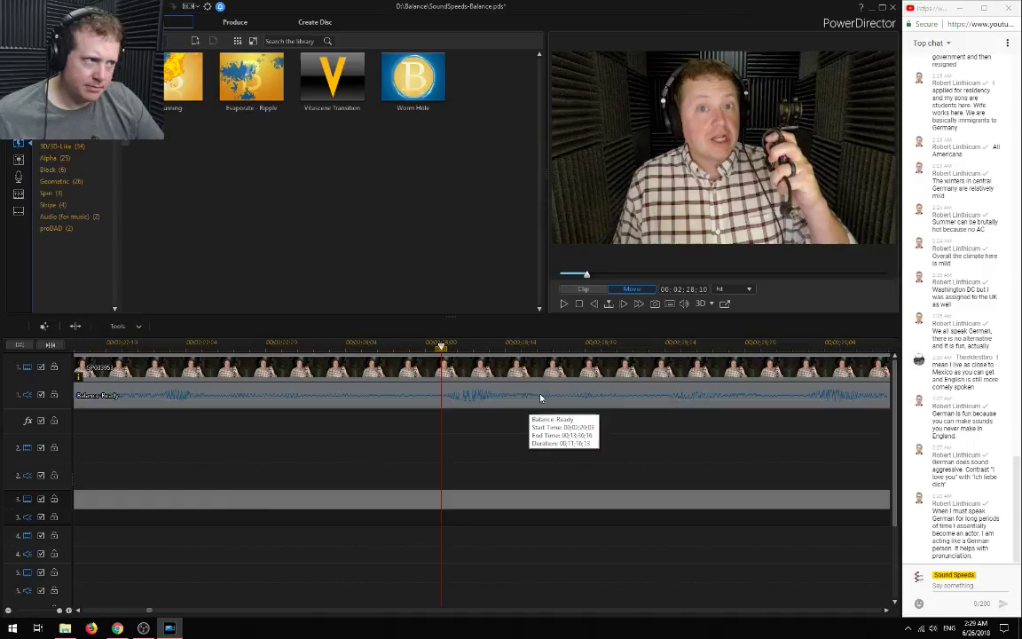
pyautogui.click(621, 304)
pyautogui.click(621, 304)
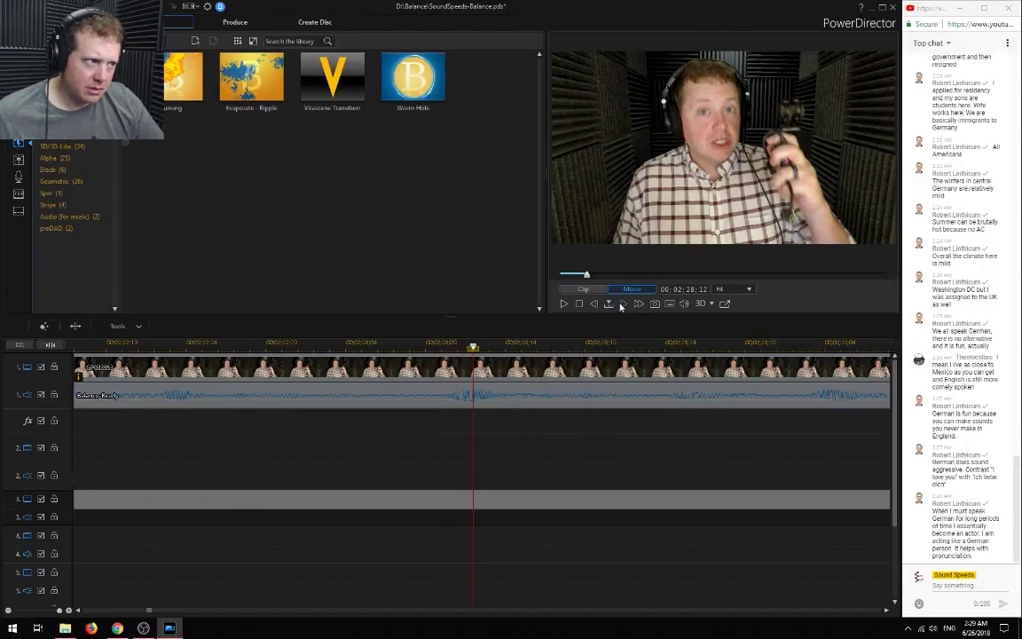
pyautogui.click(593, 304)
pyautogui.click(594, 304)
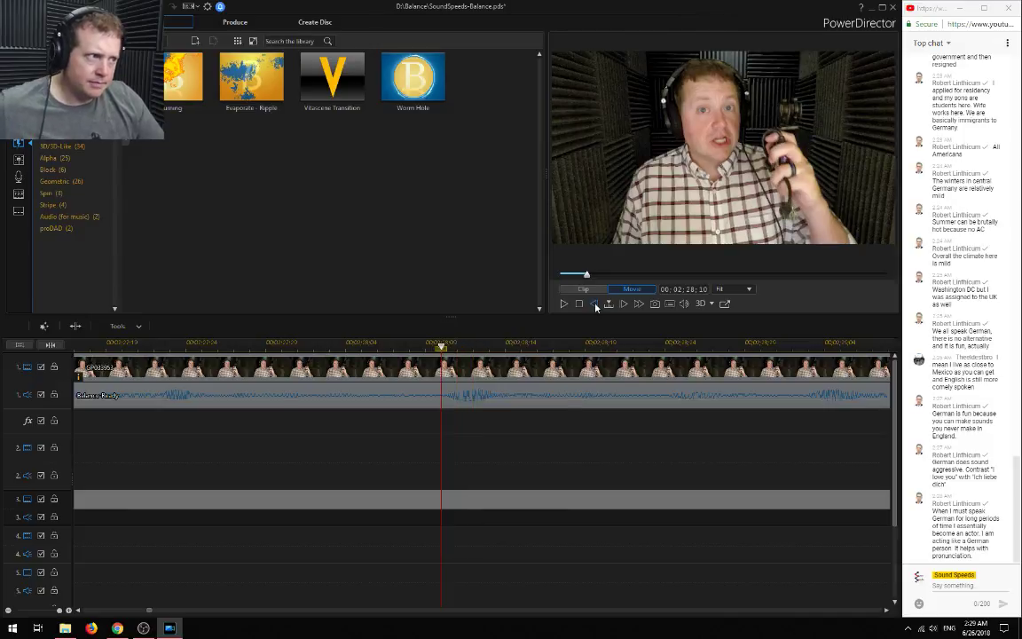
pyautogui.click(593, 304)
pyautogui.click(595, 304)
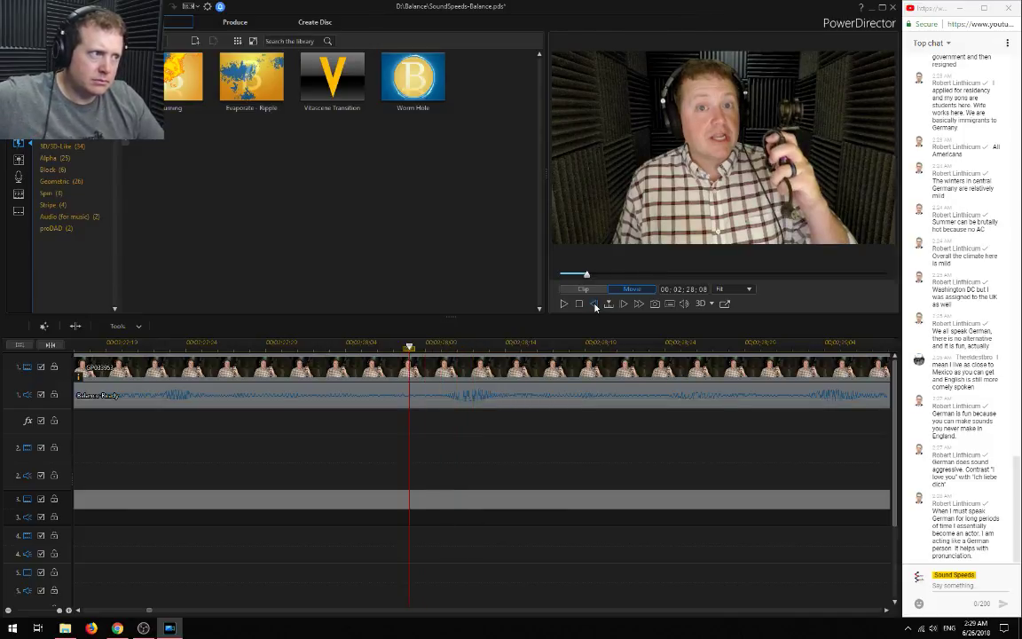
pyautogui.click(595, 304)
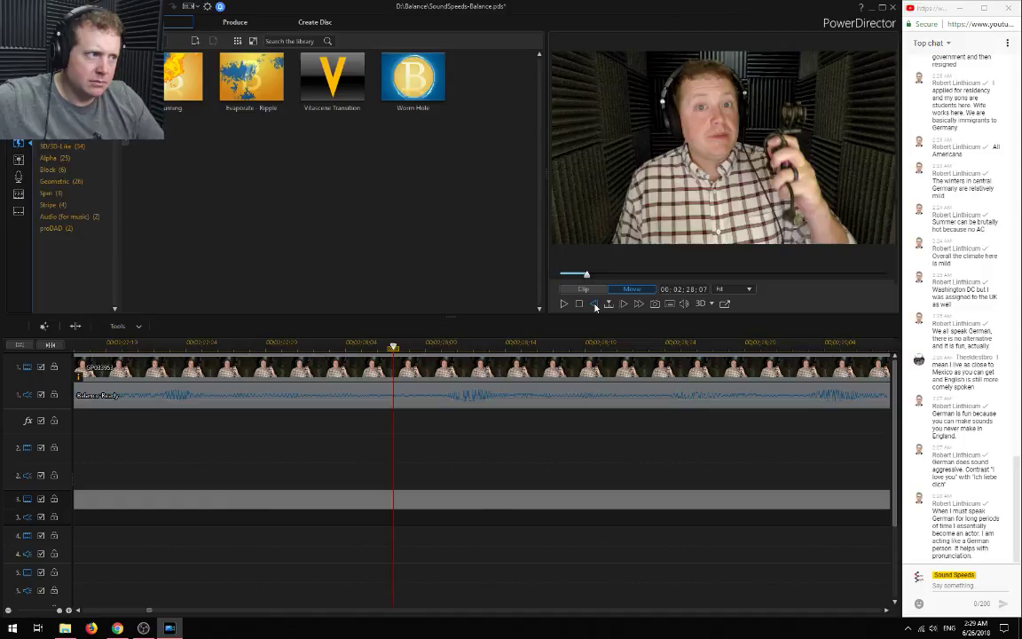
pyautogui.click(623, 304)
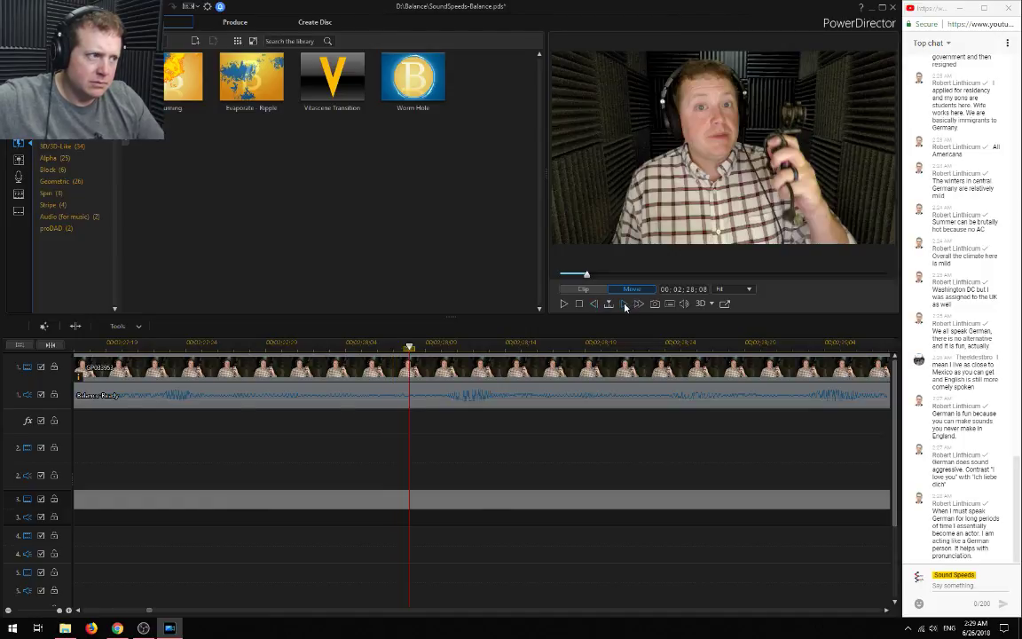
pyautogui.click(623, 304)
pyautogui.click(624, 304)
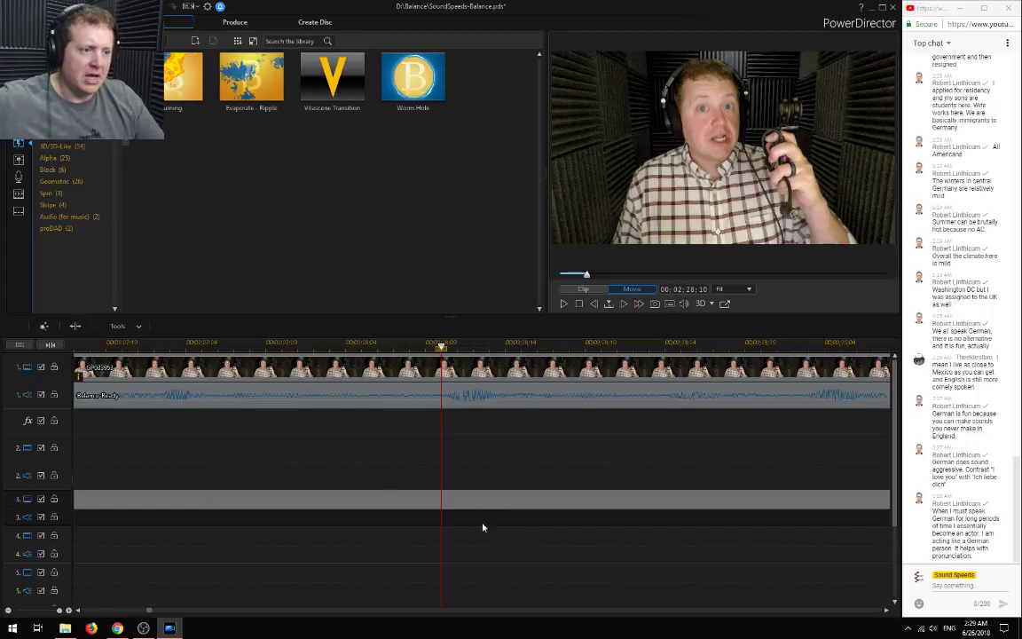
# Replay the footage from 00;02;27;19 through about 00;02;32 to check the speaker's lip sync against the audio
pyautogui.click(104, 345)
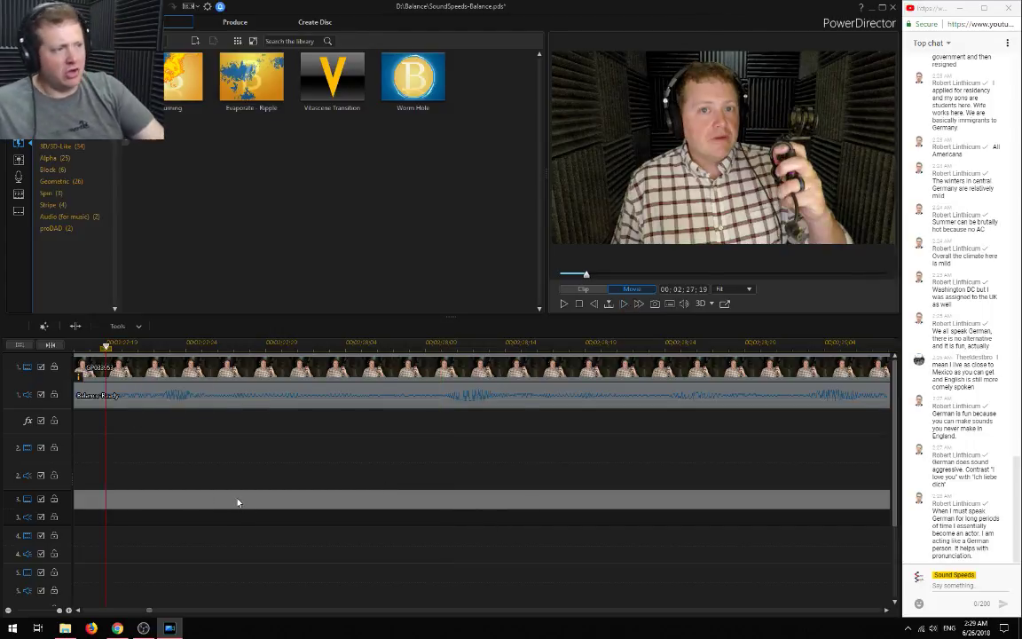
pyautogui.press('space')
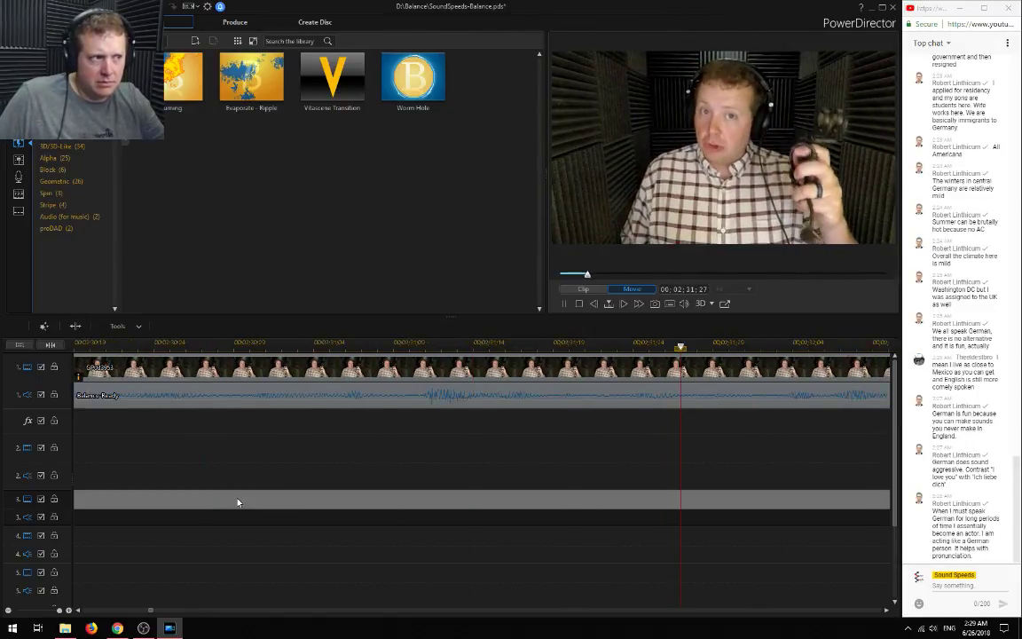
pyautogui.press('space')
pyautogui.click(106, 345)
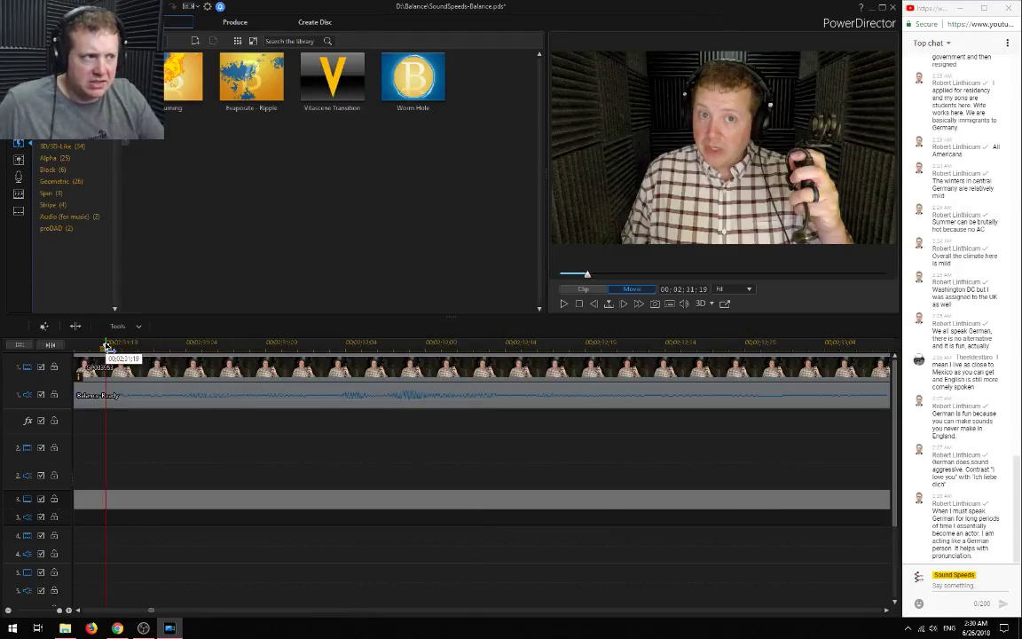
pyautogui.press('space')
pyautogui.press('space')
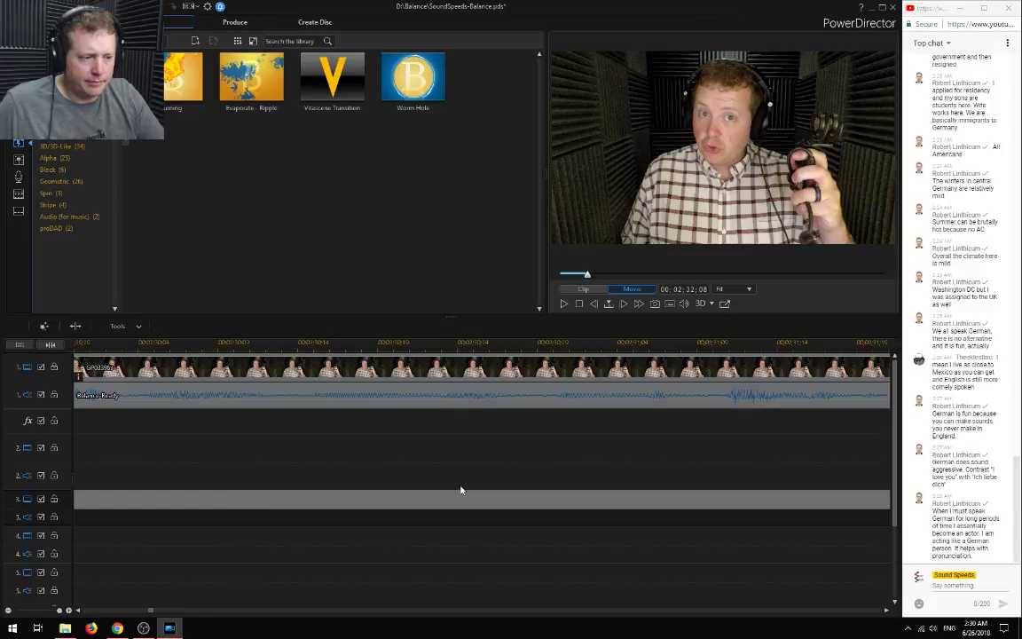
pyautogui.click(93, 343)
pyautogui.press('space')
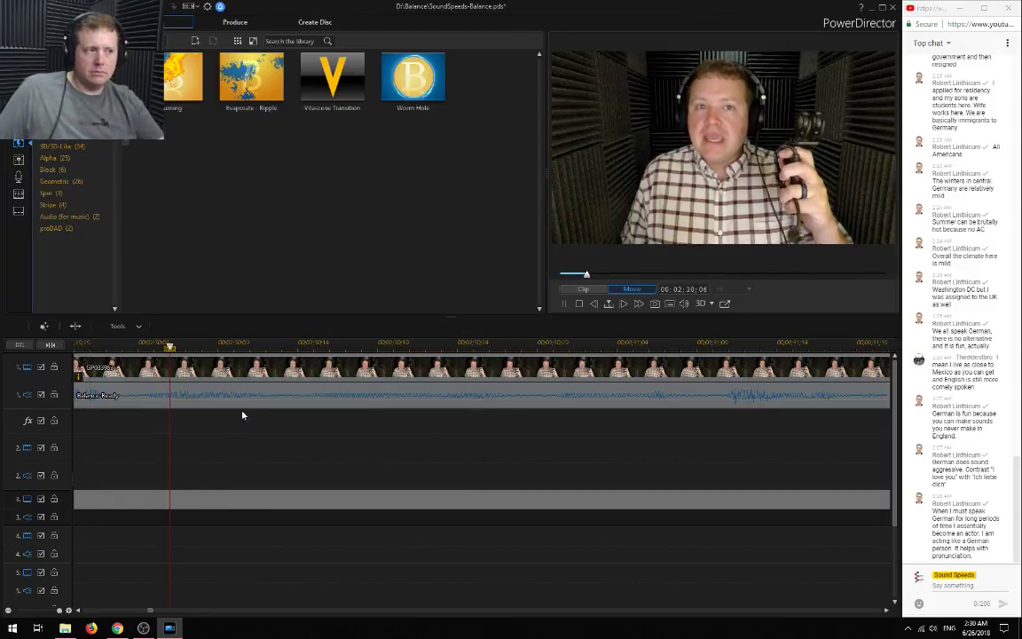
pyautogui.press('space')
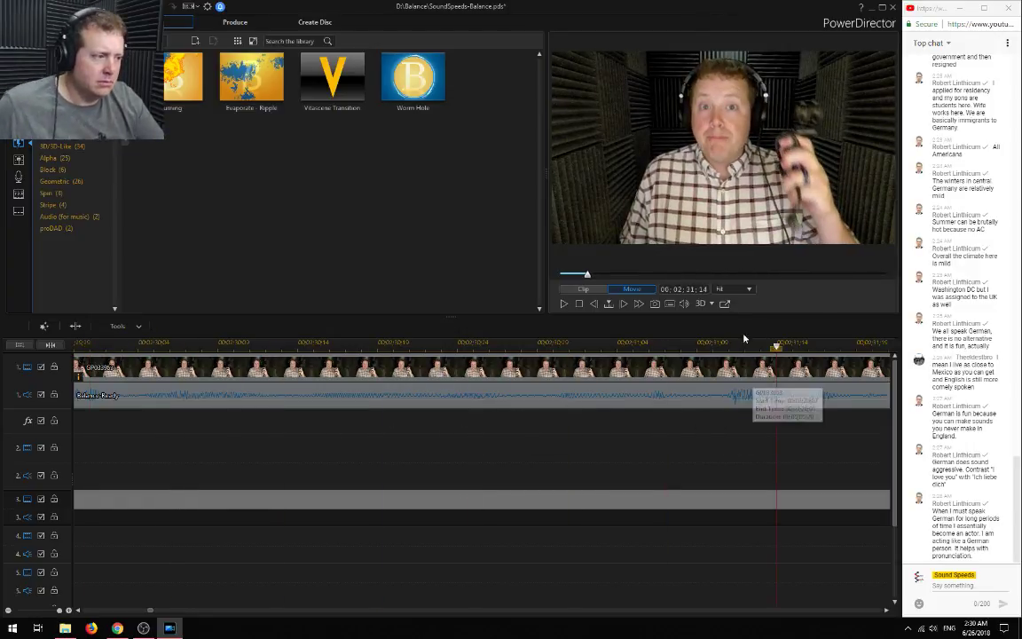
# Step frame by frame between 00;02;31;11 and 00;02;31;16 to compare the mouth movement with the audio peak
pyautogui.press('Left')
pyautogui.press('Left')
pyautogui.press('Left')
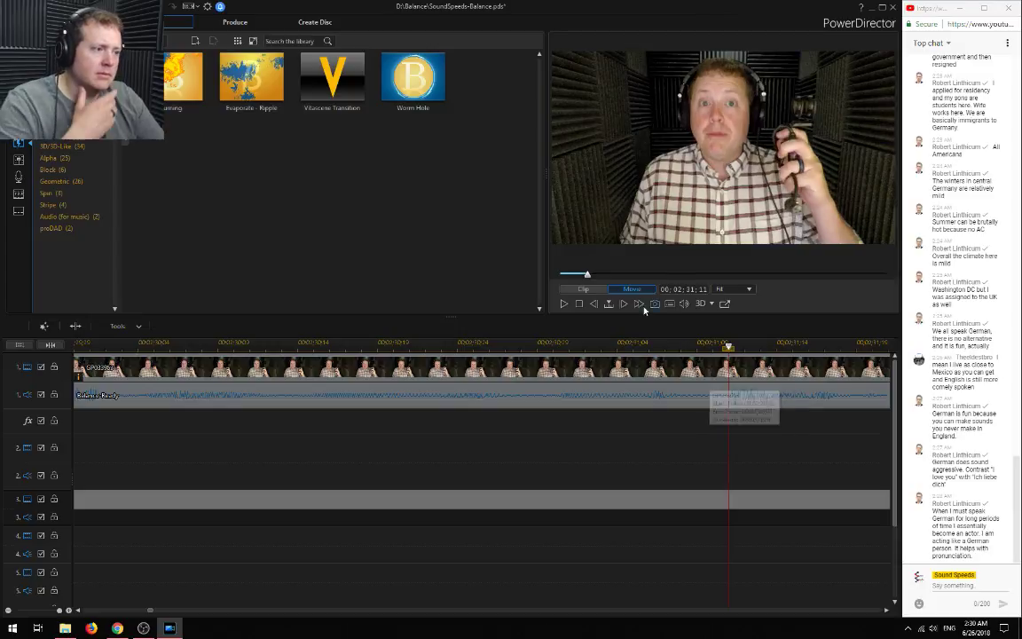
pyautogui.press('Right')
pyautogui.press('Right')
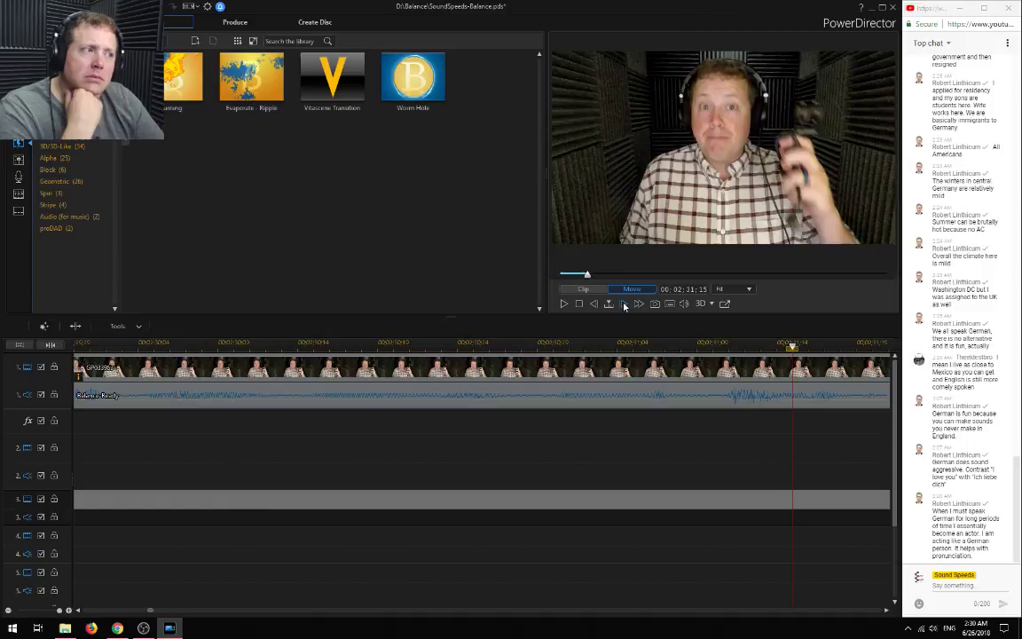
pyautogui.click(624, 304)
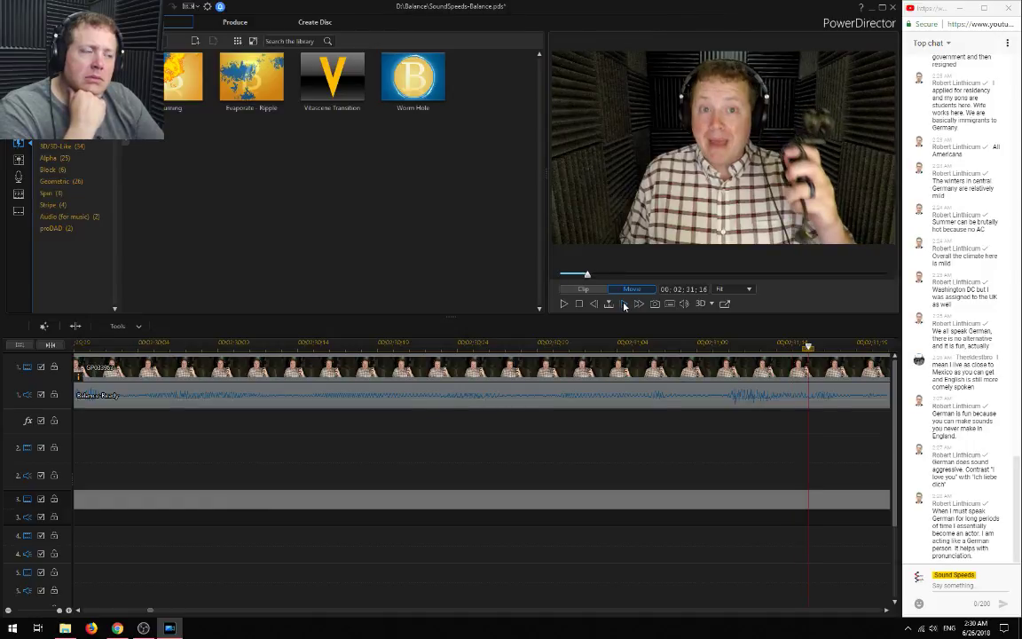
pyautogui.click(594, 303)
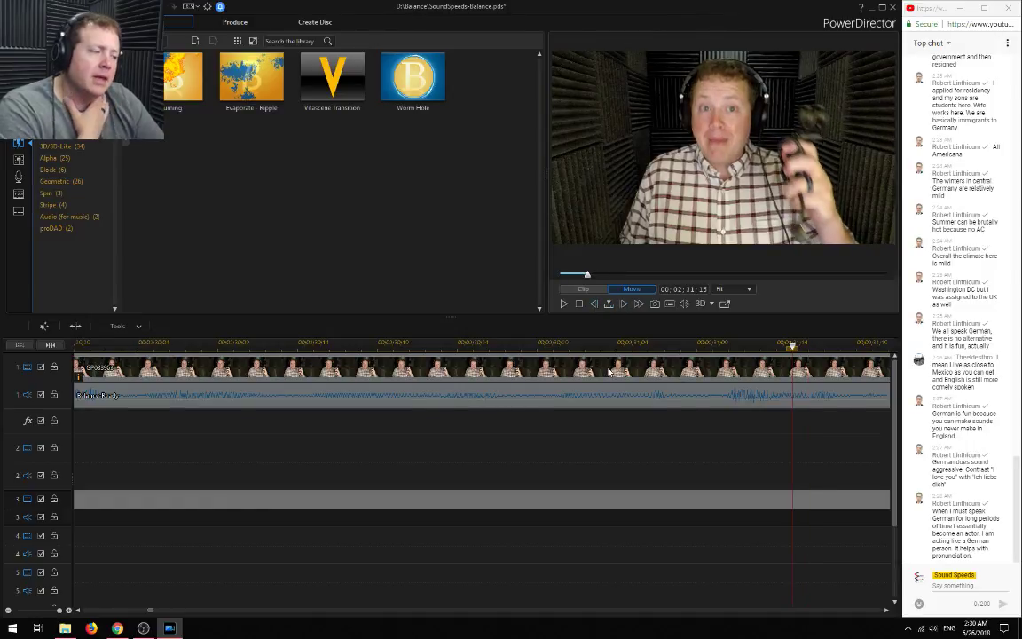
# Shift the audio clip about four frames later and play from 00;02;30;02 to check the lip sync
pyautogui.click(731, 398)
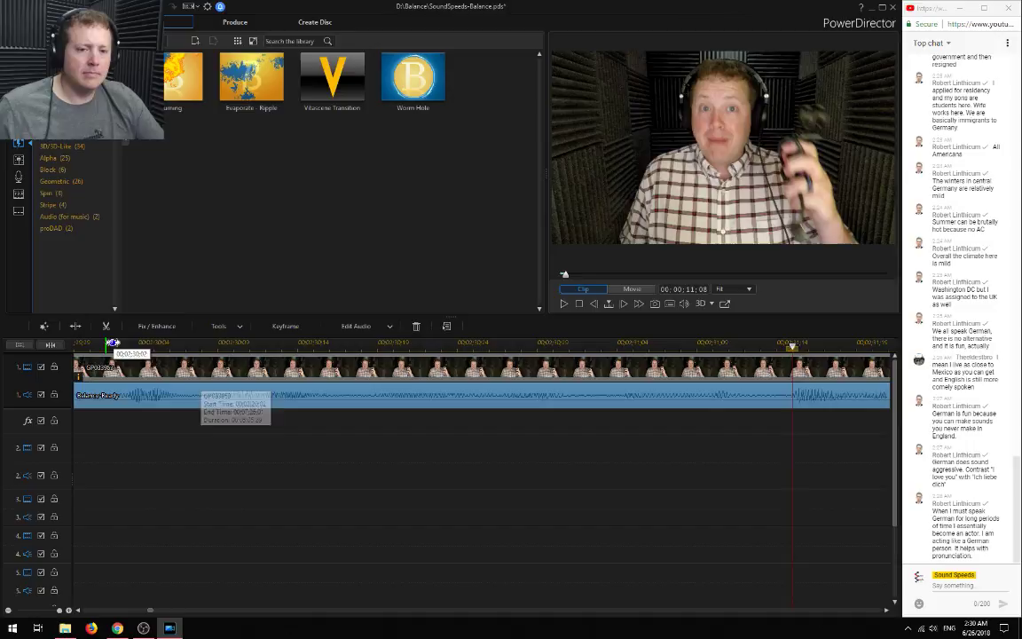
pyautogui.click(107, 344)
pyautogui.click(142, 463)
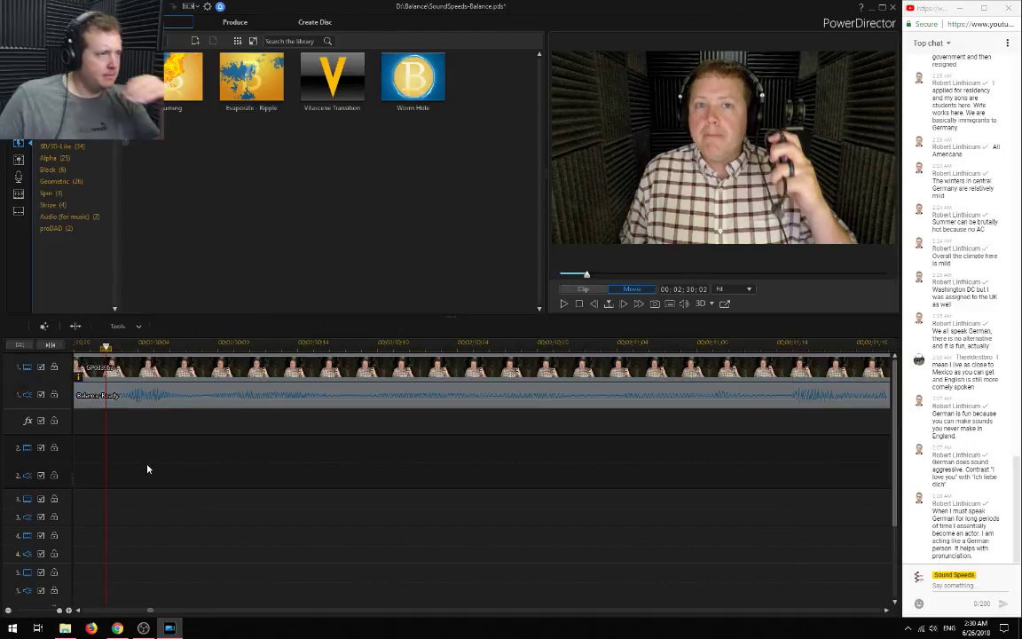
pyautogui.press('space')
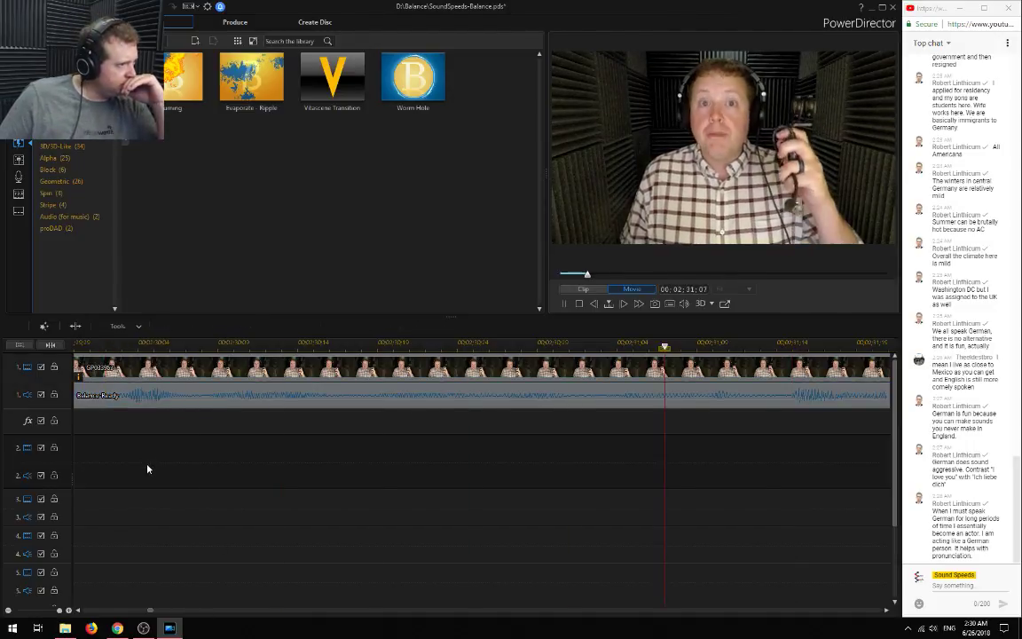
pyautogui.press('space')
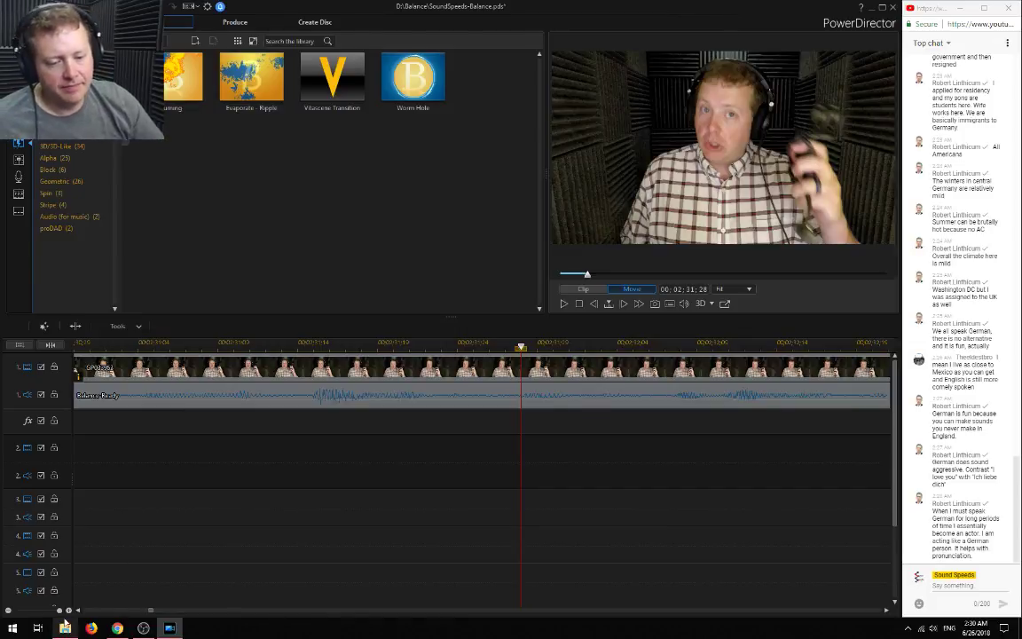
# Review the edited footage from 00;01;38;10 through the transition to about 00;02;20;21
pyautogui.click(7, 610)
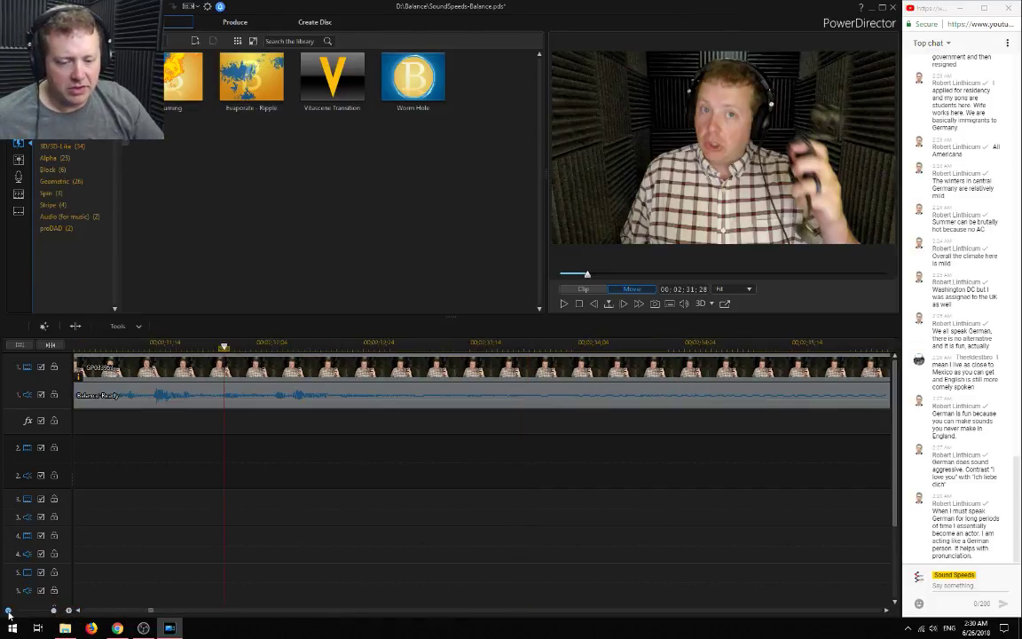
pyautogui.moveTo(153, 611); pyautogui.dragTo(147, 612)
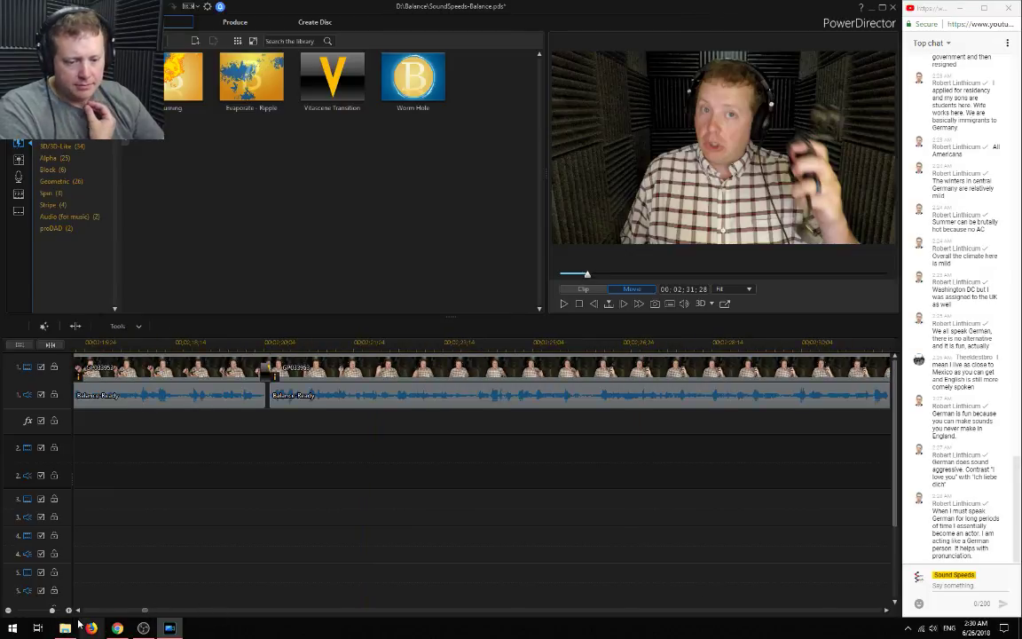
pyautogui.click(7, 610)
pyautogui.moveTo(143, 611); pyautogui.dragTo(135, 618)
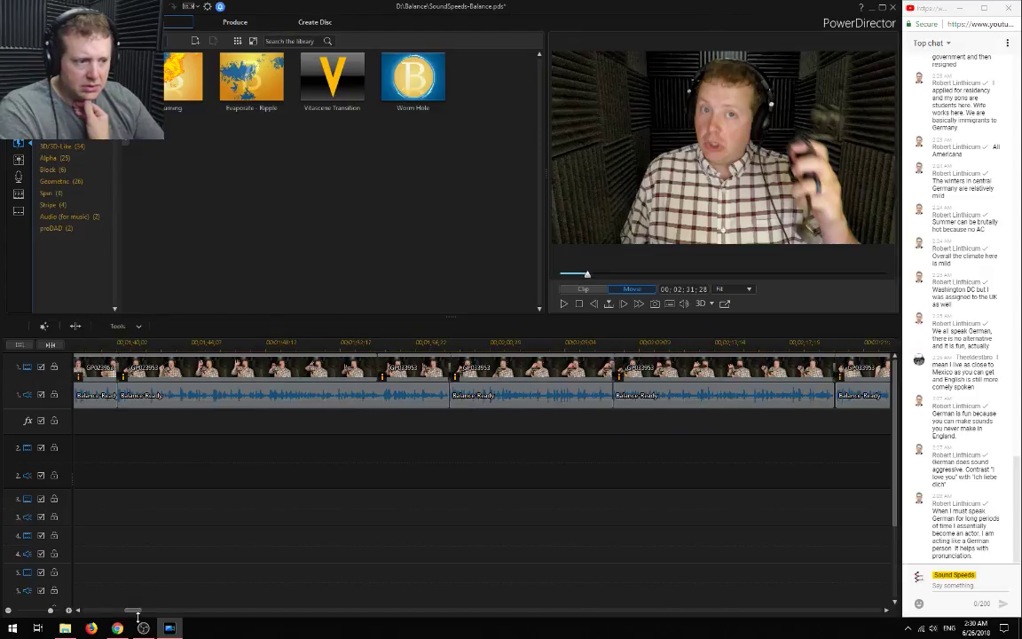
pyautogui.click(85, 450)
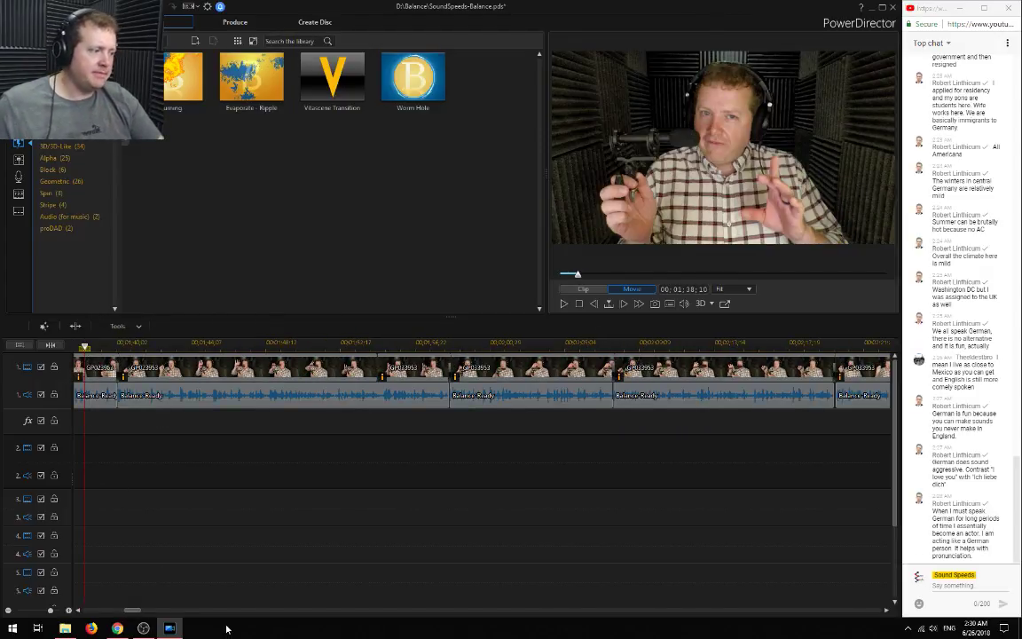
pyautogui.press('space')
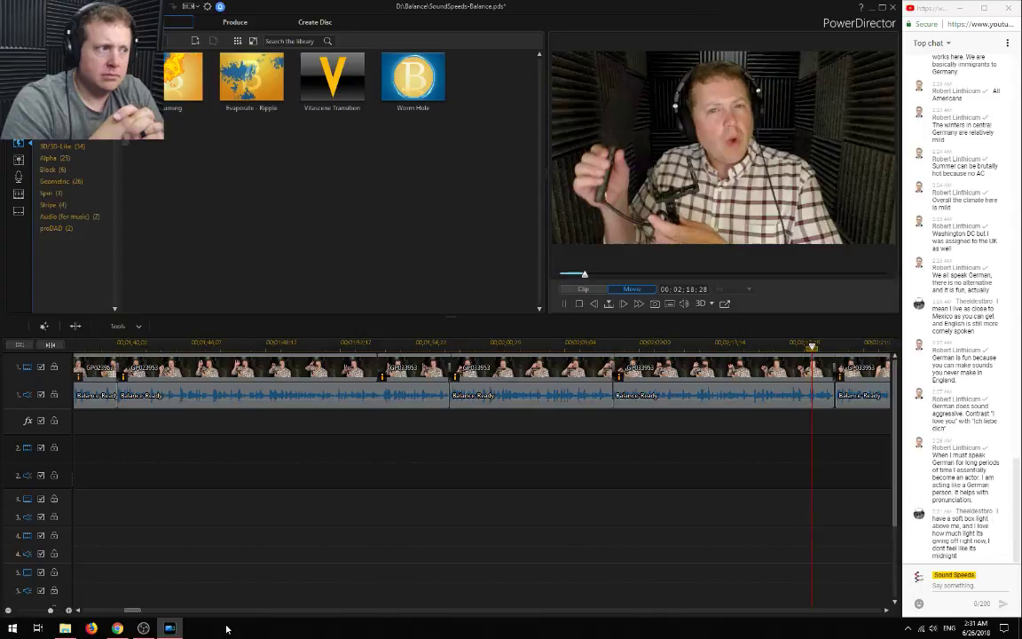
pyautogui.press('space')
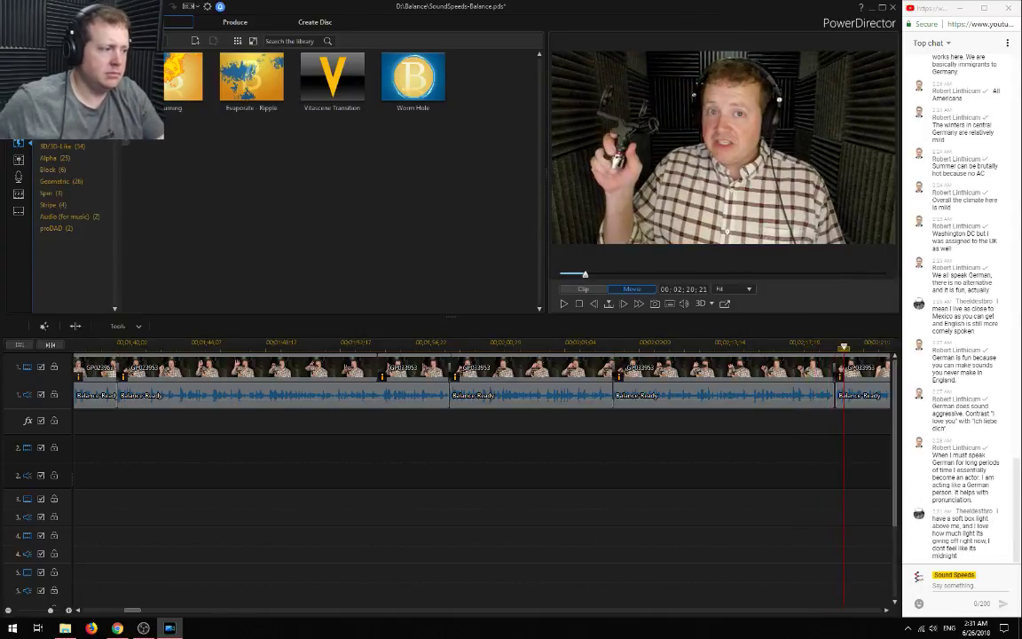
# Shift the clips after the transition later, trim the following video clip's start, and butt the following audio clip against the preceding audio
pyautogui.scroll(3, 892, 480)
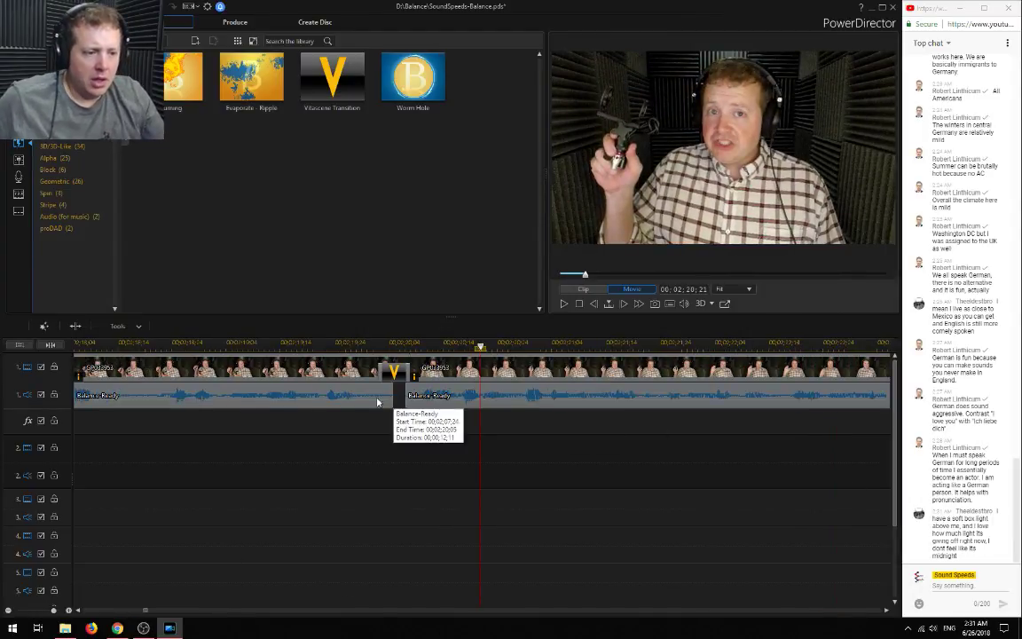
pyautogui.moveTo(510, 394); pyautogui.dragTo(564, 394)
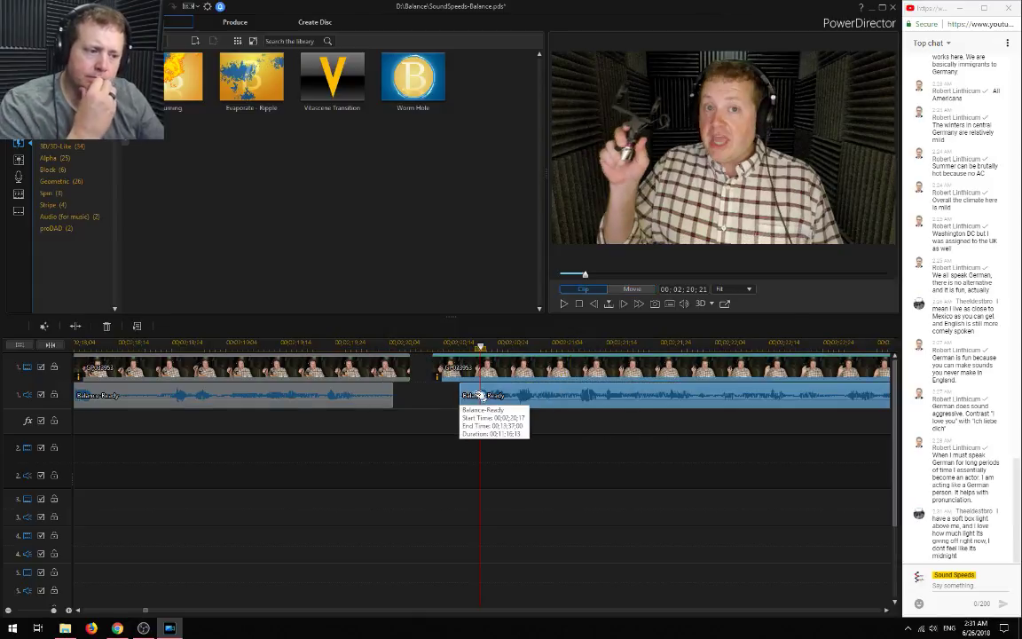
pyautogui.click(449, 367)
pyautogui.moveTo(434, 366); pyautogui.dragTo(459, 364)
pyautogui.click(499, 369)
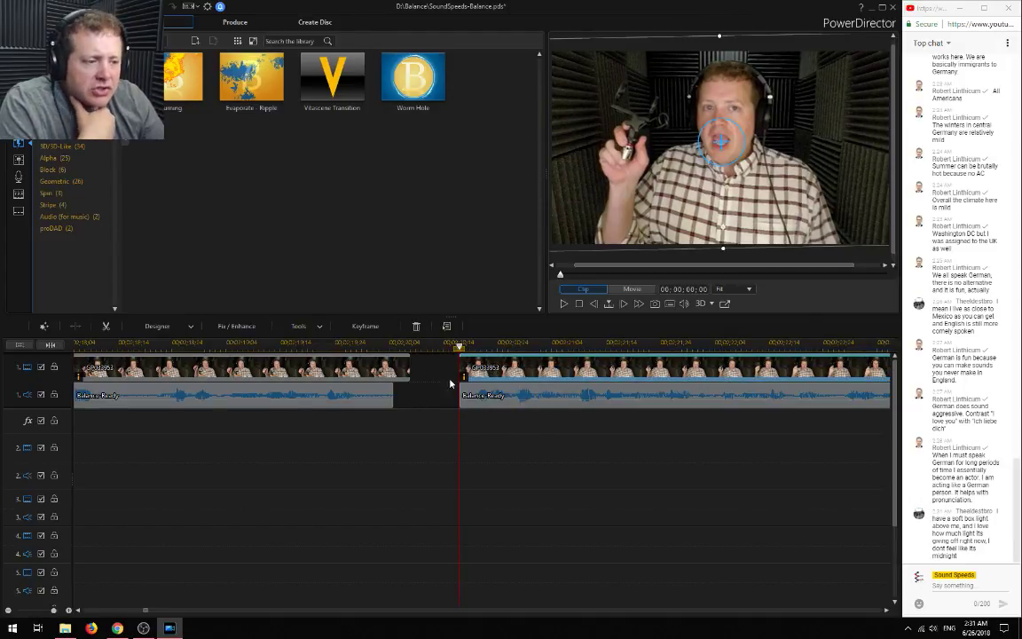
pyautogui.moveTo(488, 395); pyautogui.dragTo(441, 367)
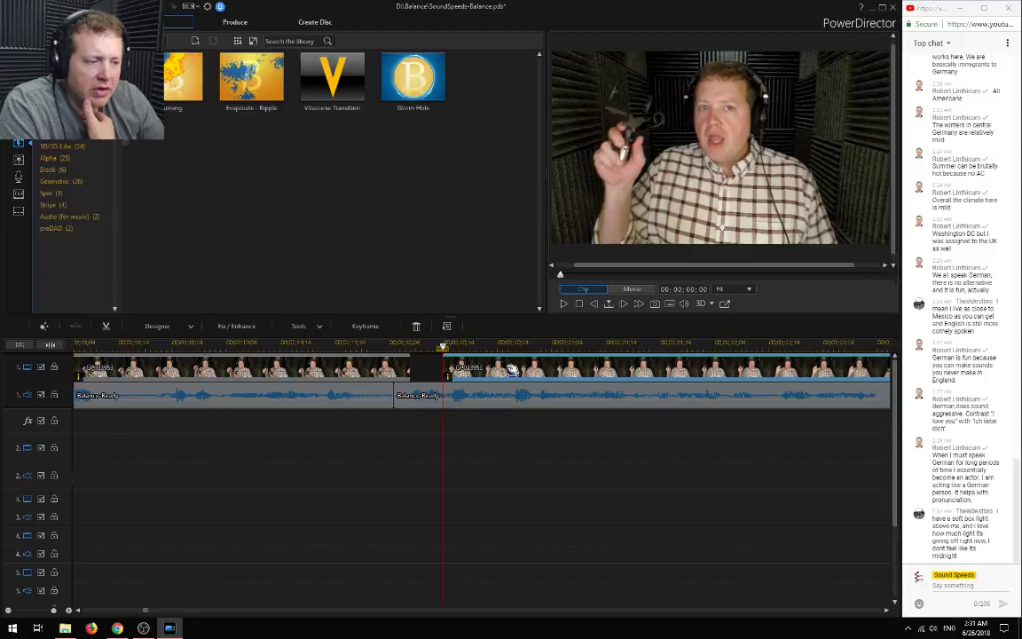
# Overlap the following video clip onto the preceding one as a crossfade, apply the Vitascene Transition, and play back the join
pyautogui.moveTo(525, 368); pyautogui.dragTo(478, 371)
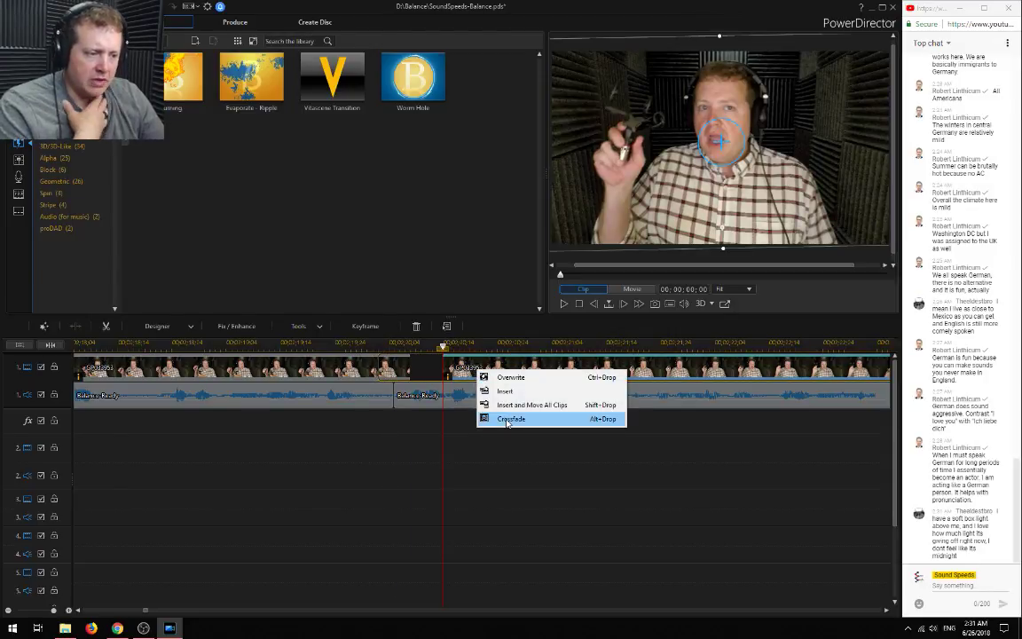
pyautogui.click(507, 419)
pyautogui.click(332, 80)
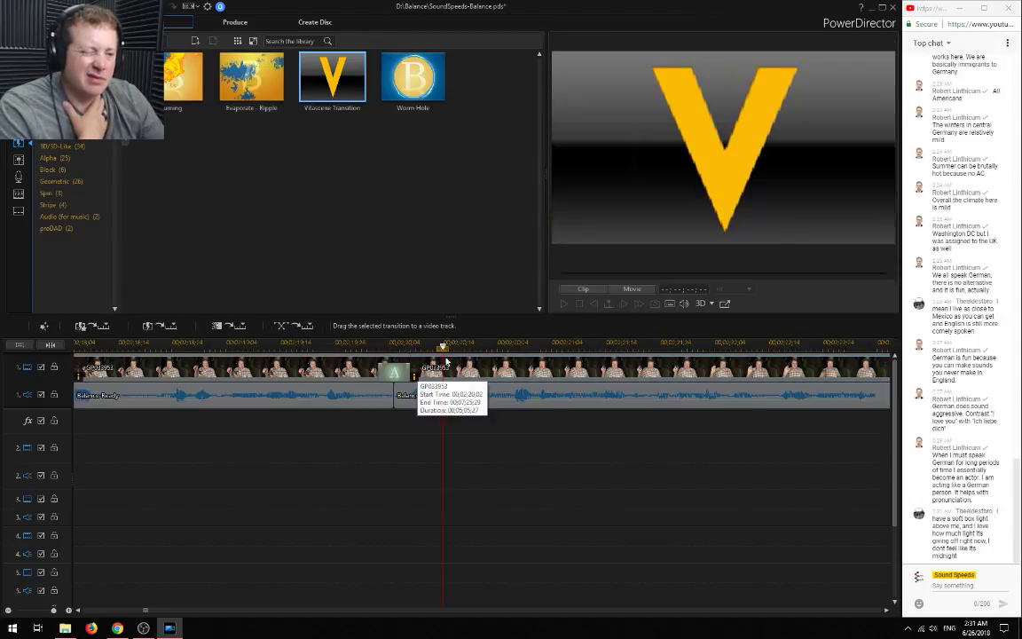
pyautogui.moveTo(307, 88); pyautogui.dragTo(359, 367)
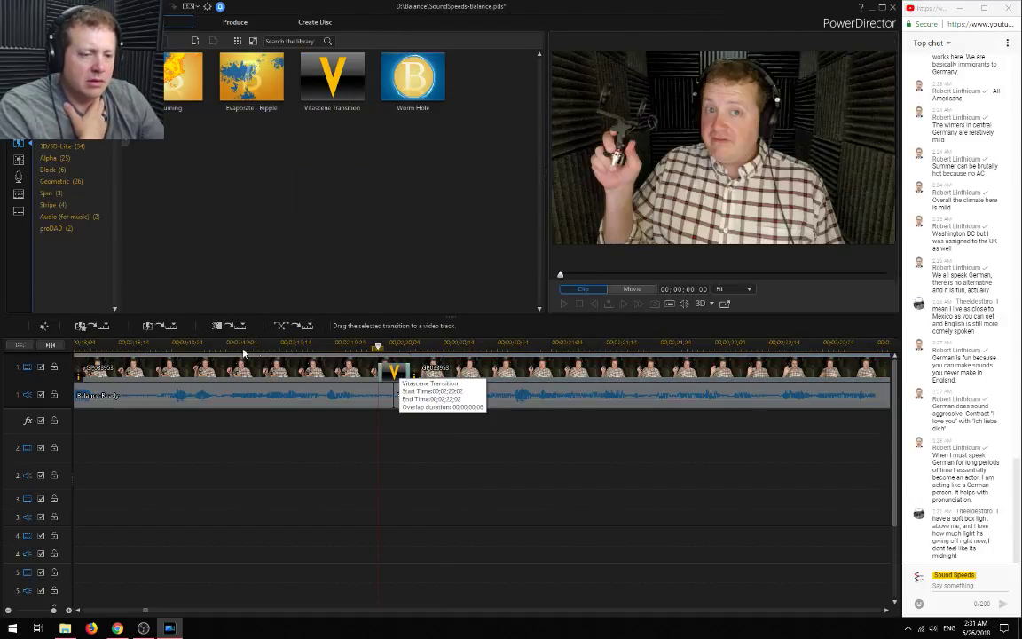
pyautogui.click(105, 352)
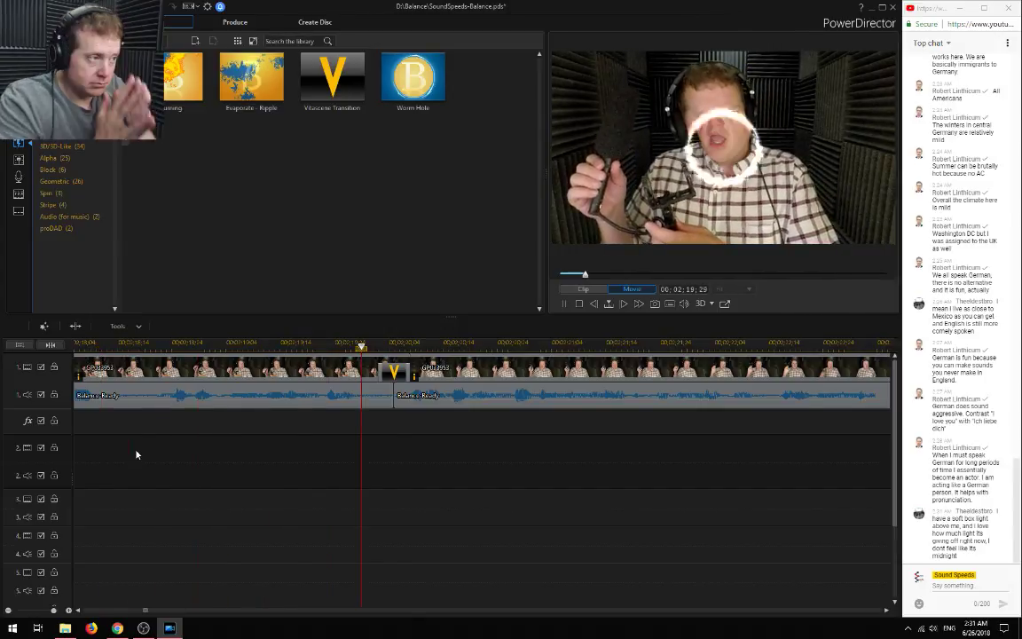
pyautogui.press('space')
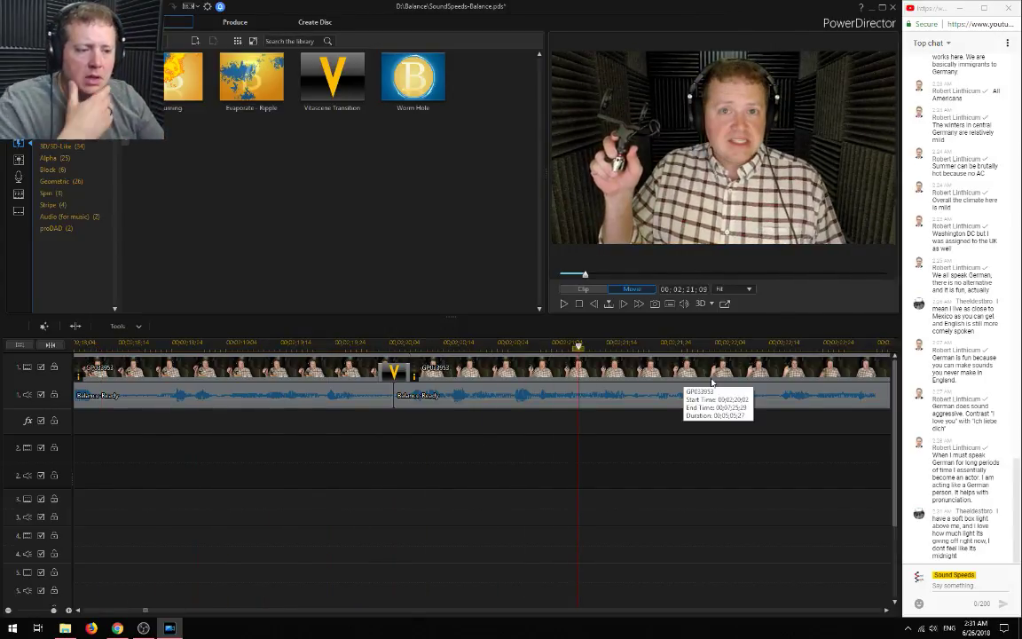
# Overlap the following audio clip two frames onto the preceding one as a crossfade and play back the join
pyautogui.click(453, 393)
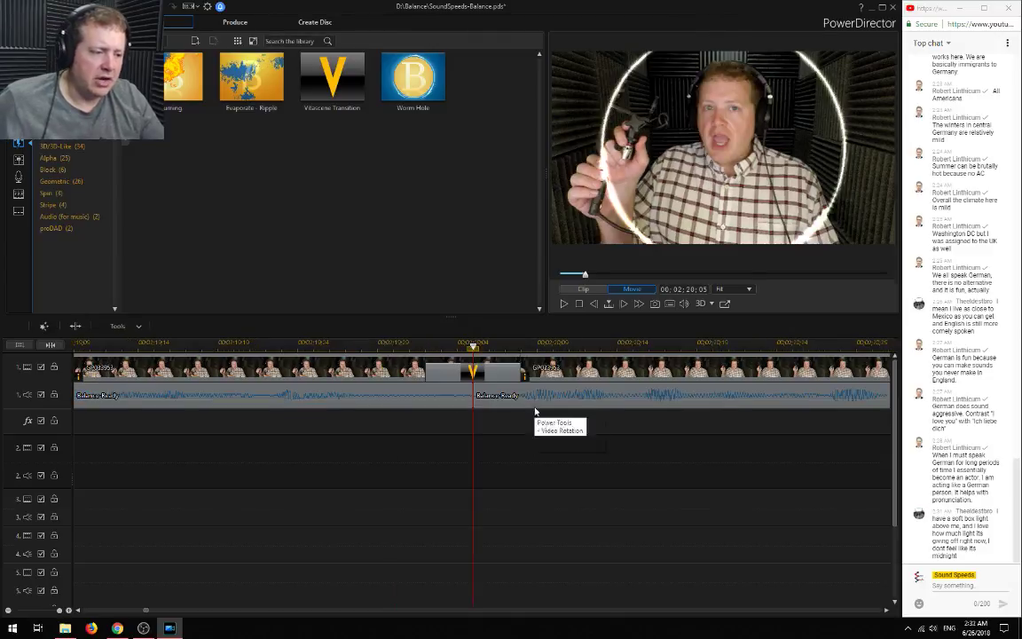
pyautogui.moveTo(538, 393); pyautogui.dragTo(508, 390)
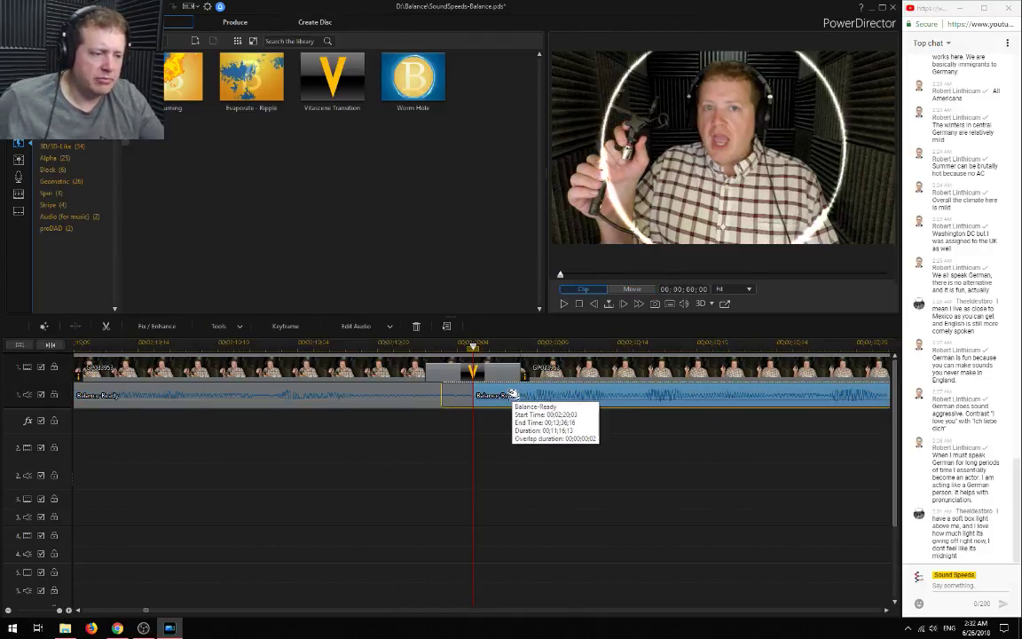
pyautogui.click(550, 427)
pyautogui.click(89, 344)
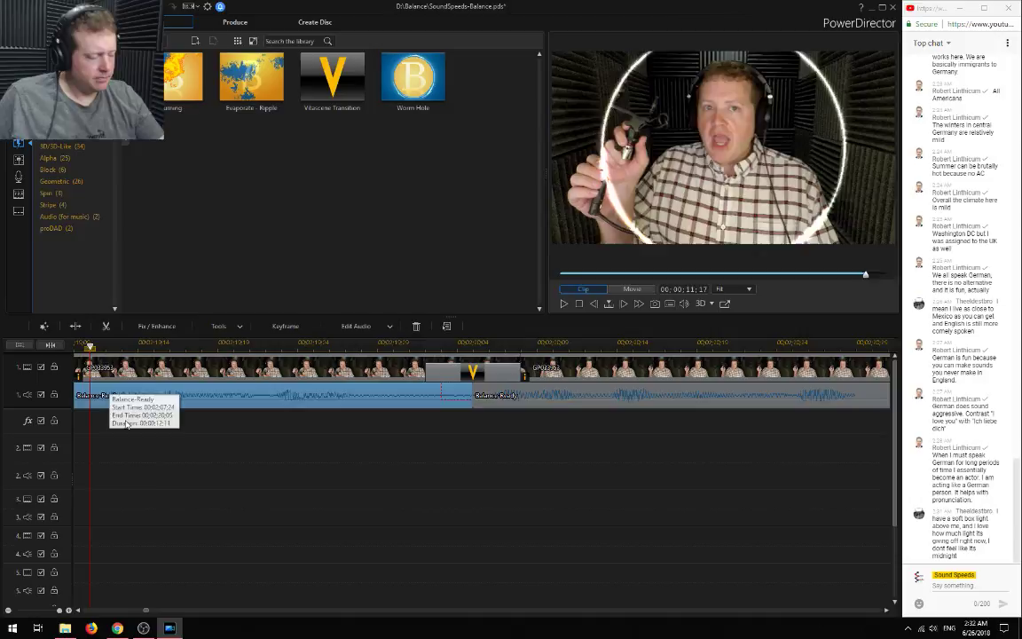
pyautogui.press('space')
pyautogui.press('space')
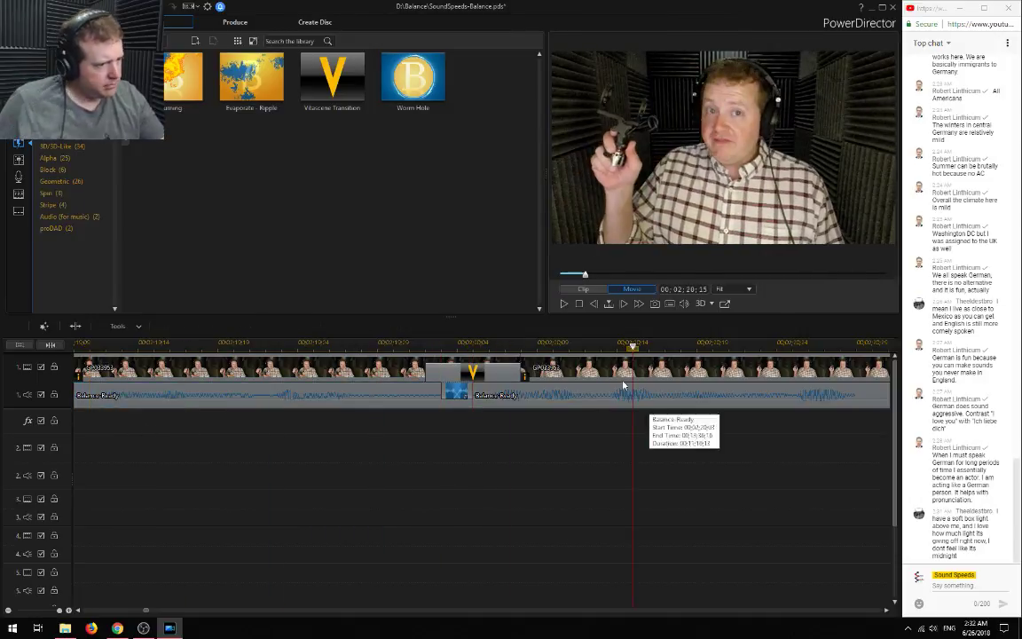
# Try to shift the video clip following the Vitascene Transition later and trim its start without moving other clips
pyautogui.click(536, 371)
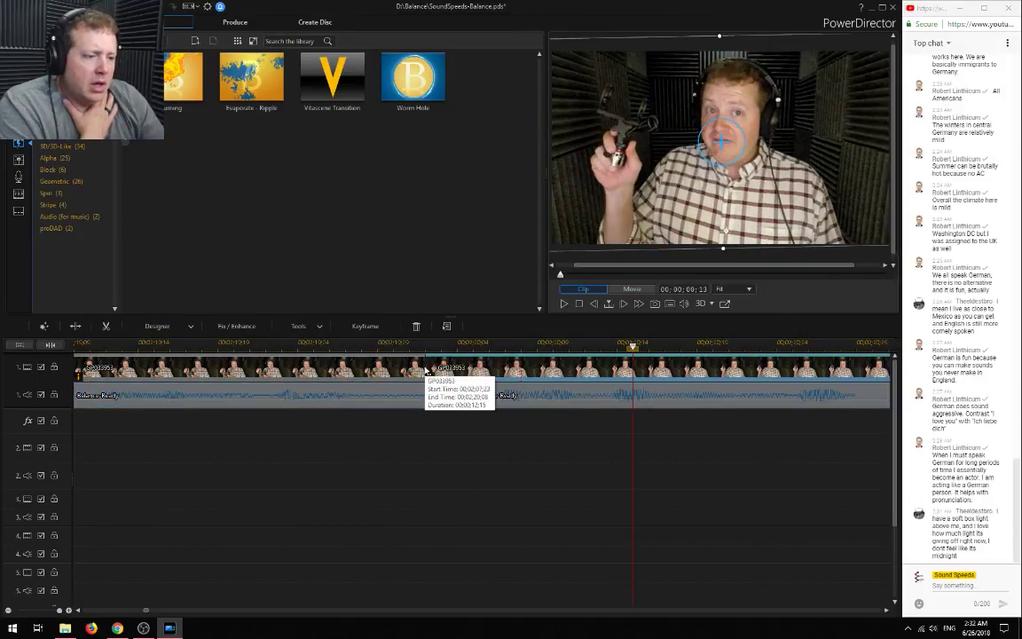
pyautogui.click(440, 344)
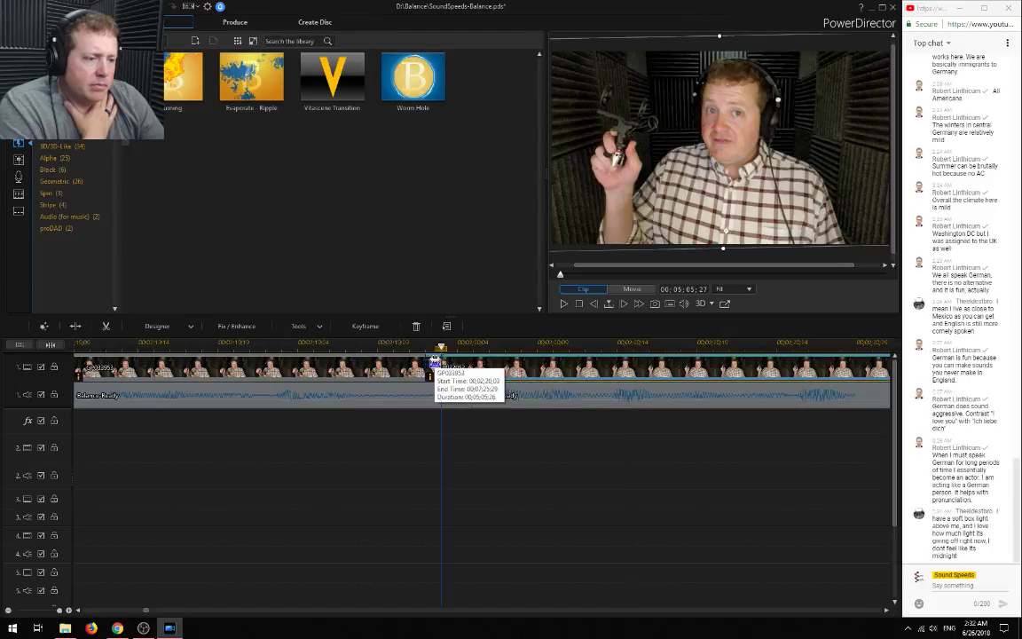
pyautogui.hotkey('ctrl', 't')
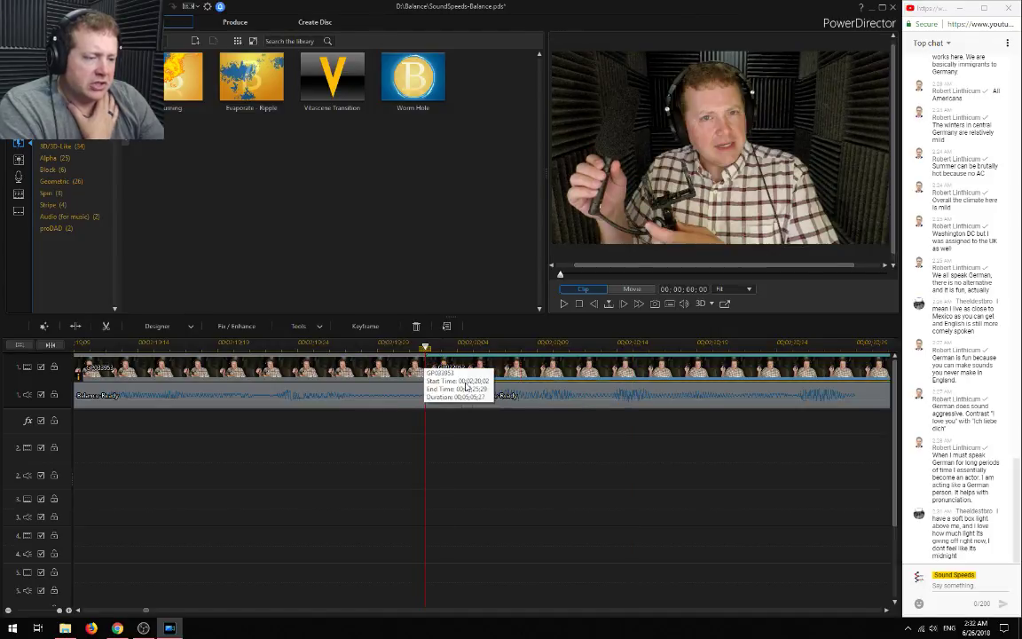
pyautogui.moveTo(497, 370); pyautogui.dragTo(747, 370)
pyautogui.moveTo(682, 369); pyautogui.dragTo(690, 368)
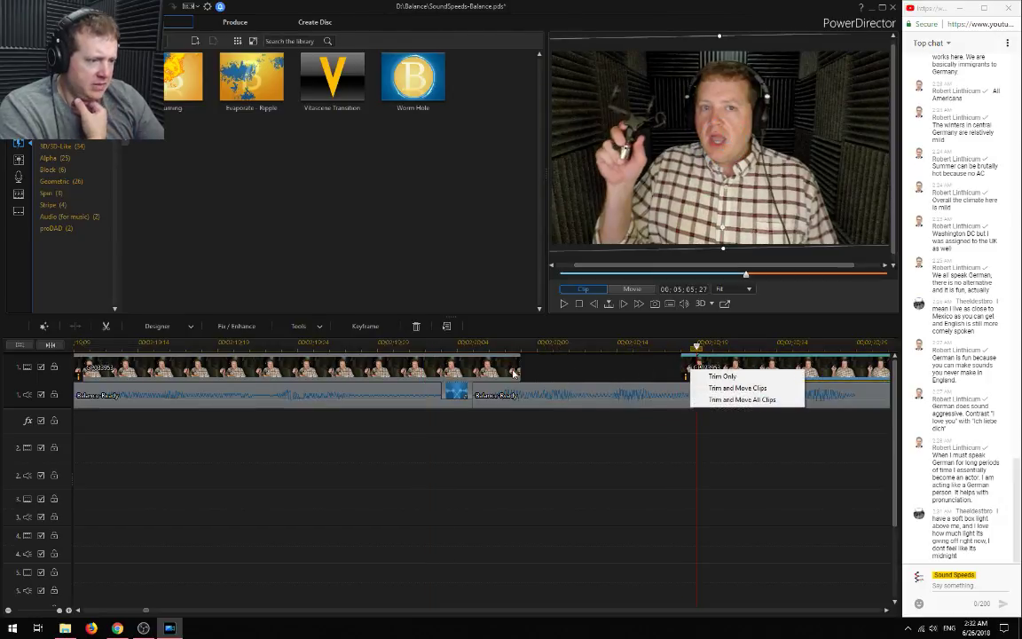
pyautogui.click(736, 378)
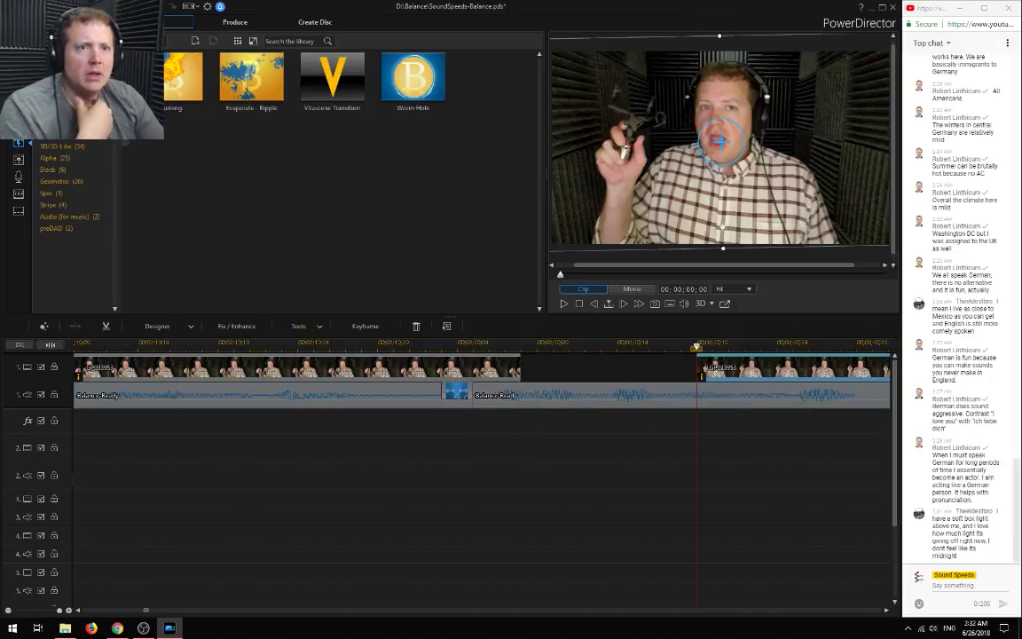
pyautogui.hotkey('ctrl', 'z')
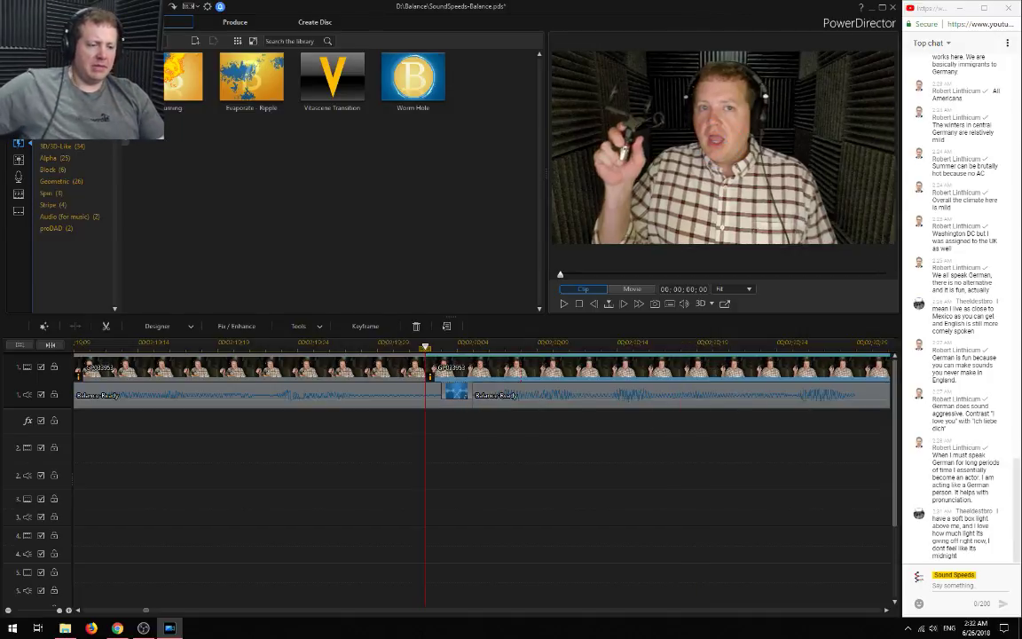
pyautogui.click(632, 344)
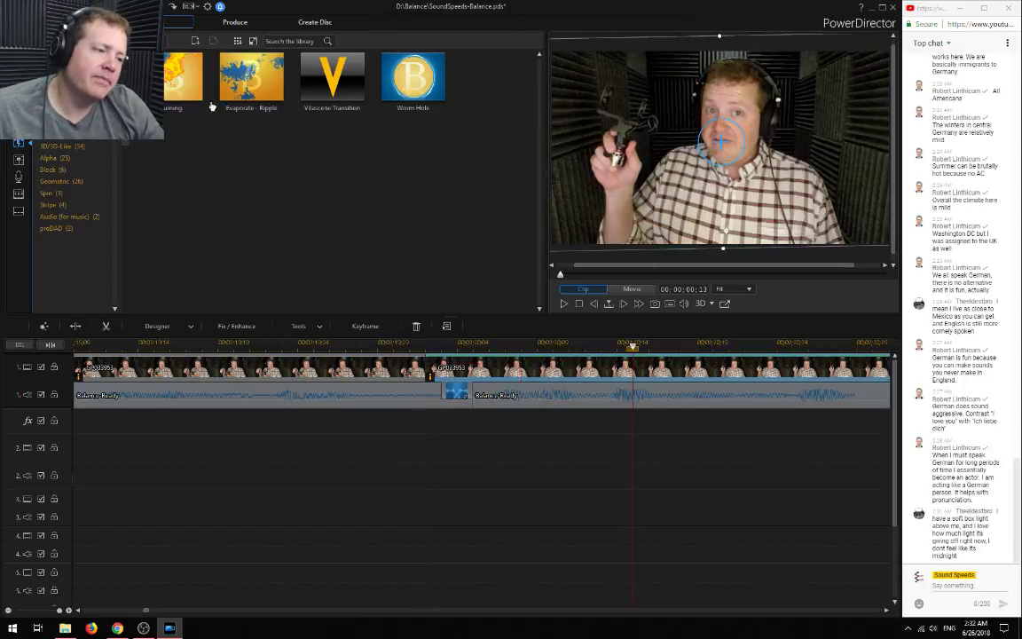
# Play back the crossfaded join around 00;02;20 repeatedly, from shortly before the transition into the following take, checking picture and sound
pyautogui.click(147, 349)
pyautogui.click(246, 549)
pyautogui.press('space')
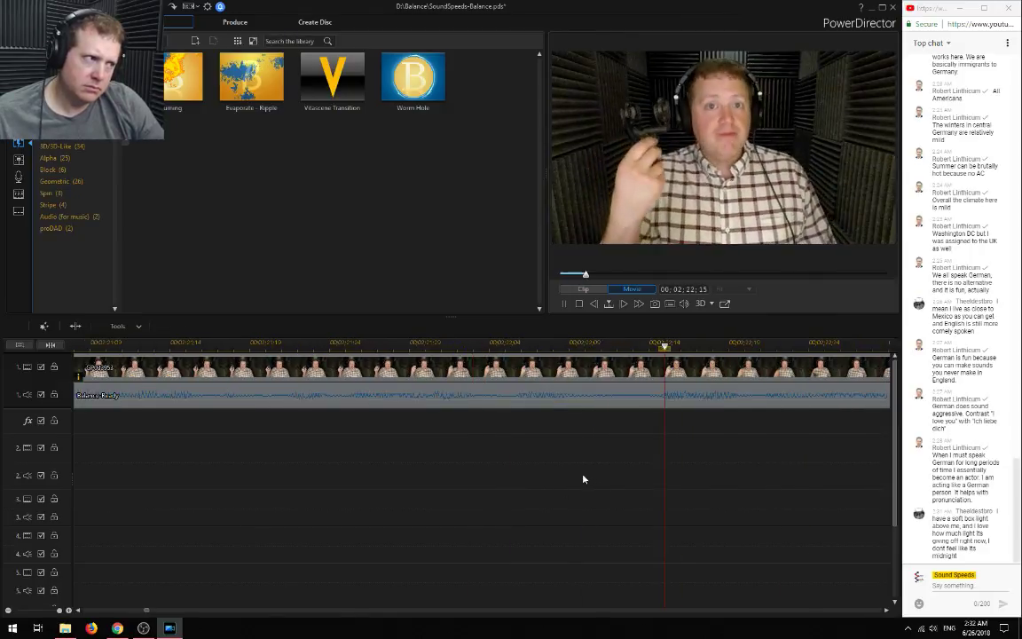
pyautogui.press('space')
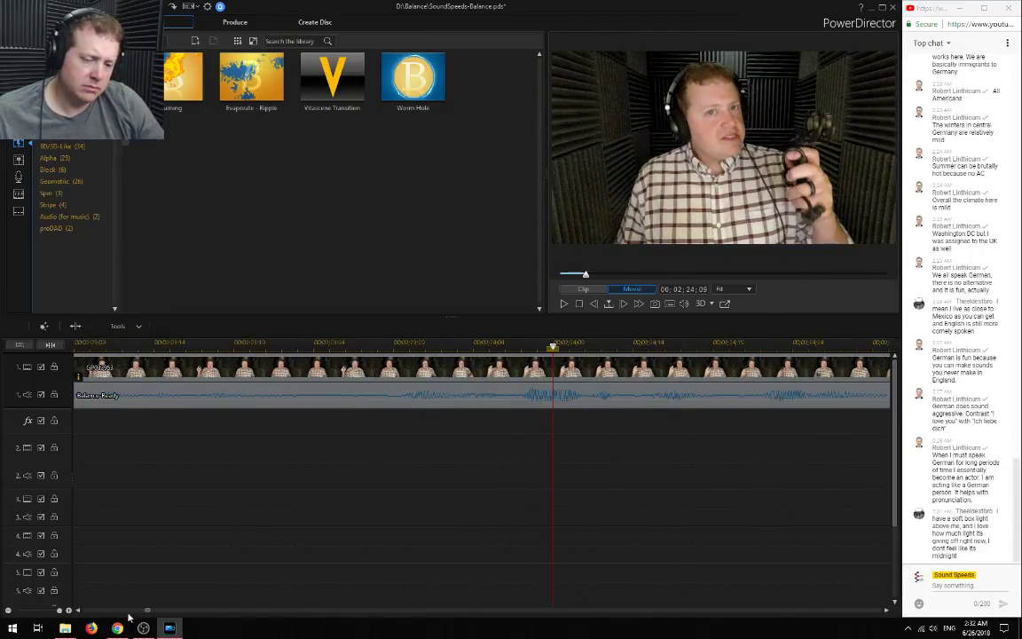
pyautogui.click(7, 610)
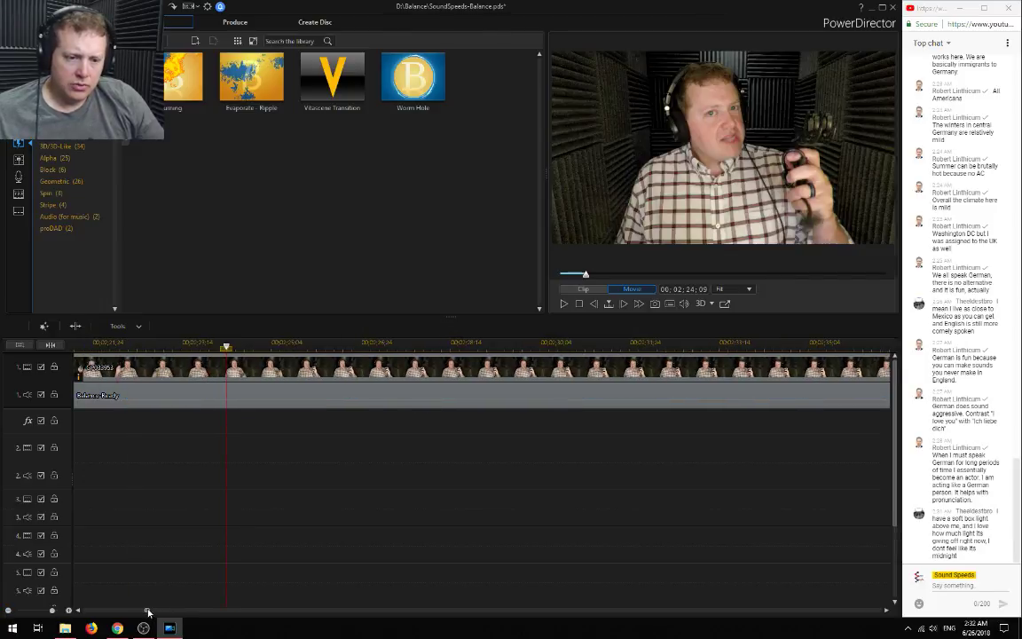
pyautogui.moveTo(148, 612); pyautogui.dragTo(142, 611)
pyautogui.click(400, 390)
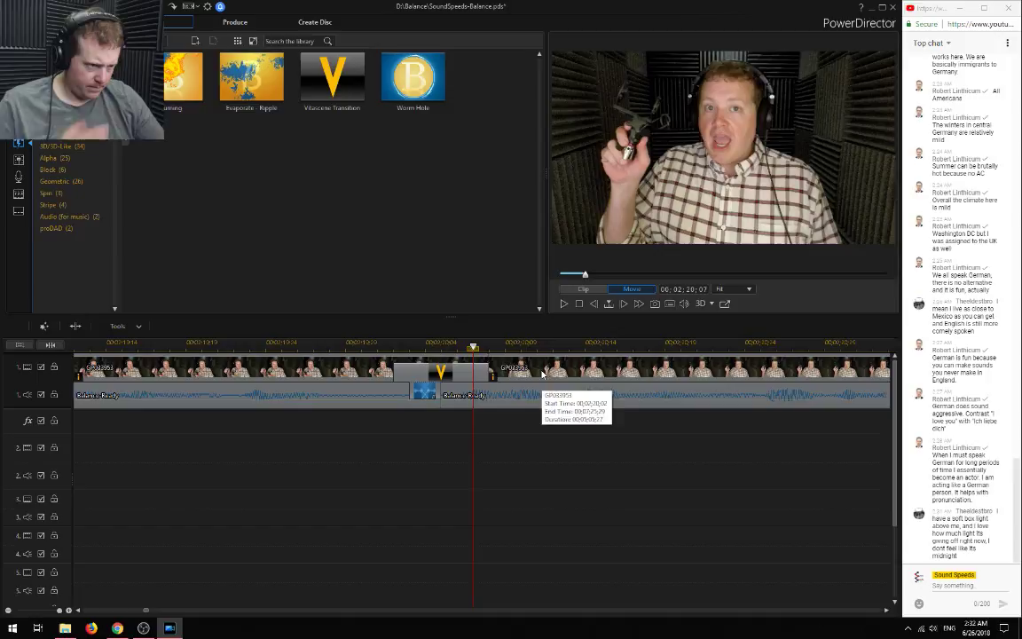
pyautogui.click(528, 367)
pyautogui.click(78, 345)
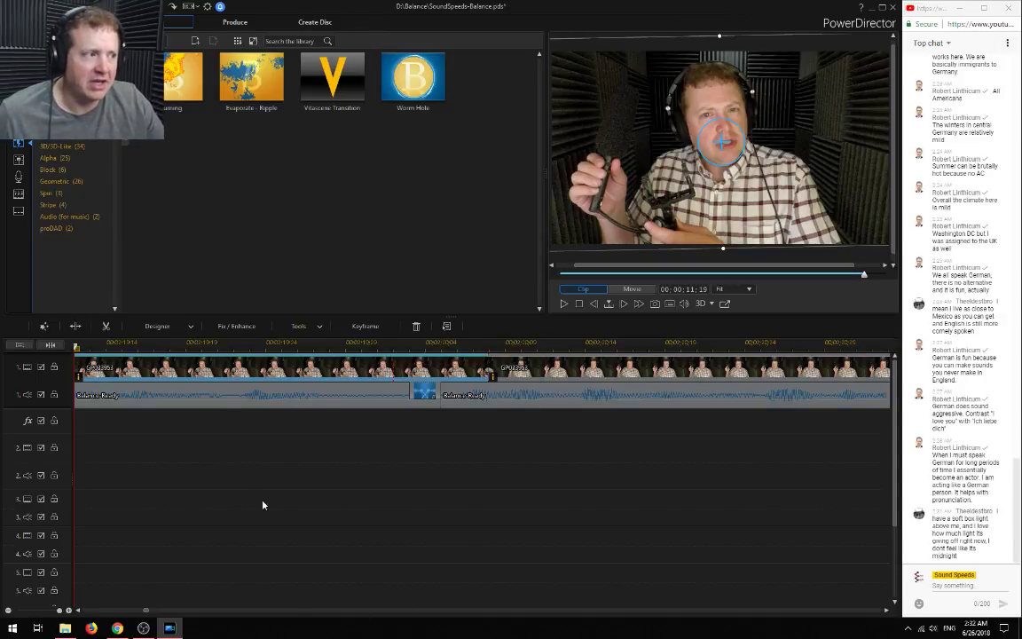
pyautogui.press('space')
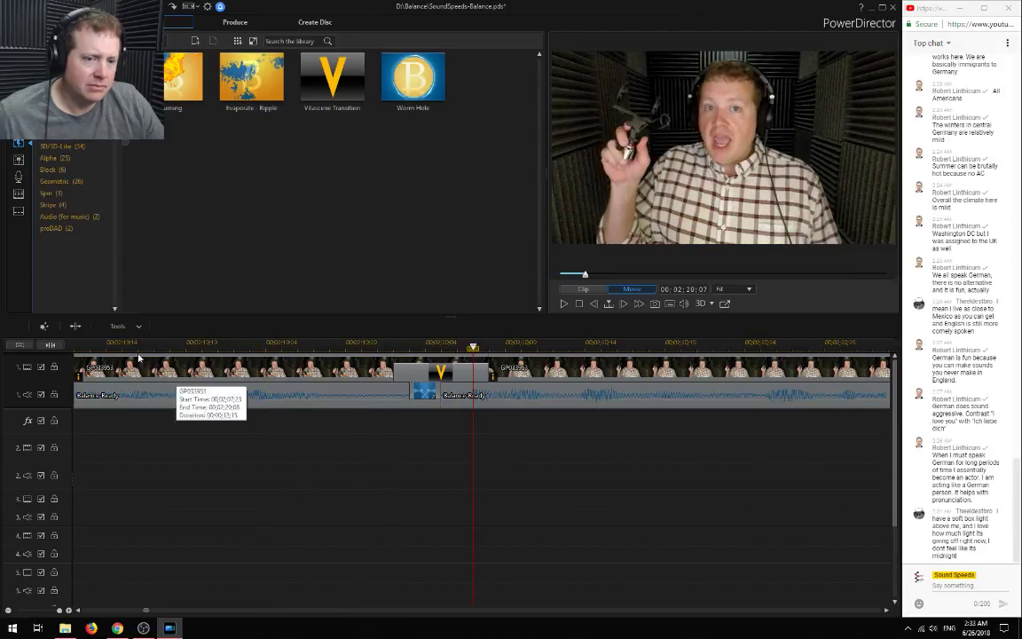
pyautogui.click(90, 346)
pyautogui.press('space')
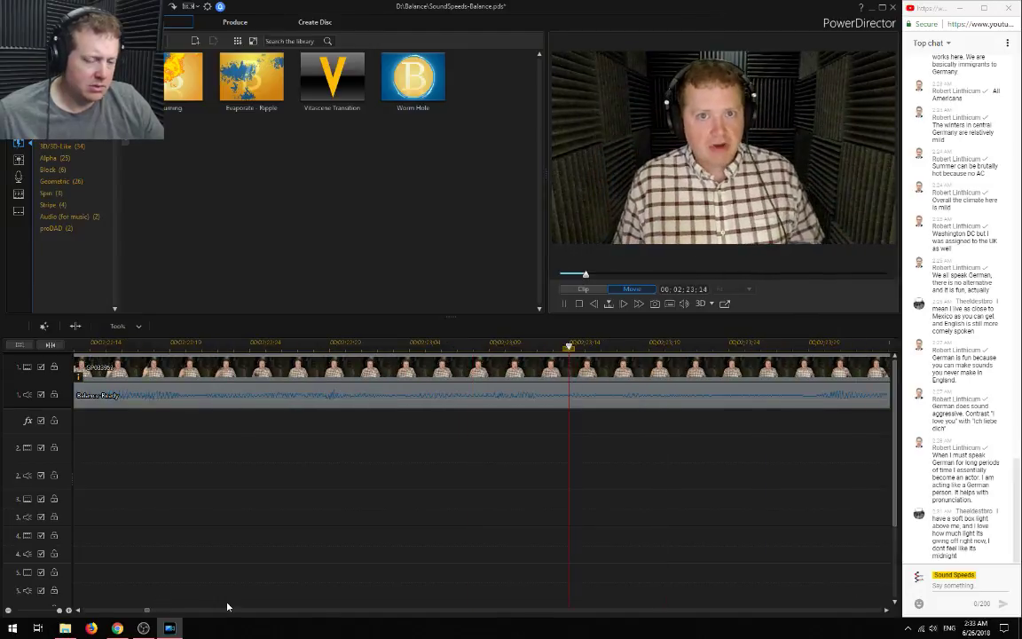
pyautogui.click(8, 610)
pyautogui.click(8, 610)
pyautogui.click(8, 610)
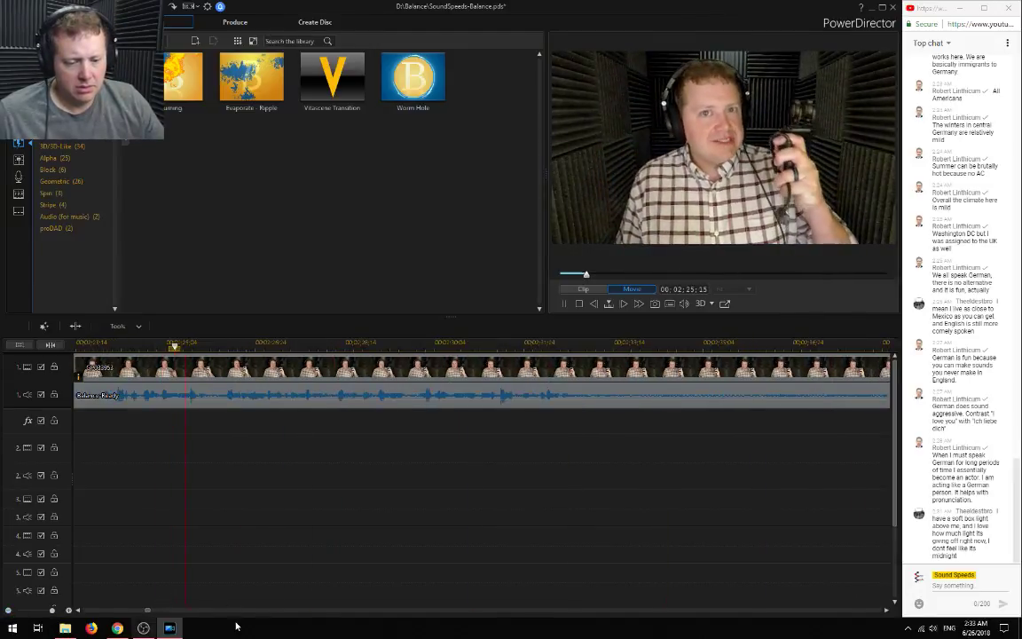
pyautogui.press('space')
# Review the footage from before the transition and split the video and audio at the take's end, about 00;02;32;25
pyautogui.moveTo(146, 611); pyautogui.dragTo(141, 611)
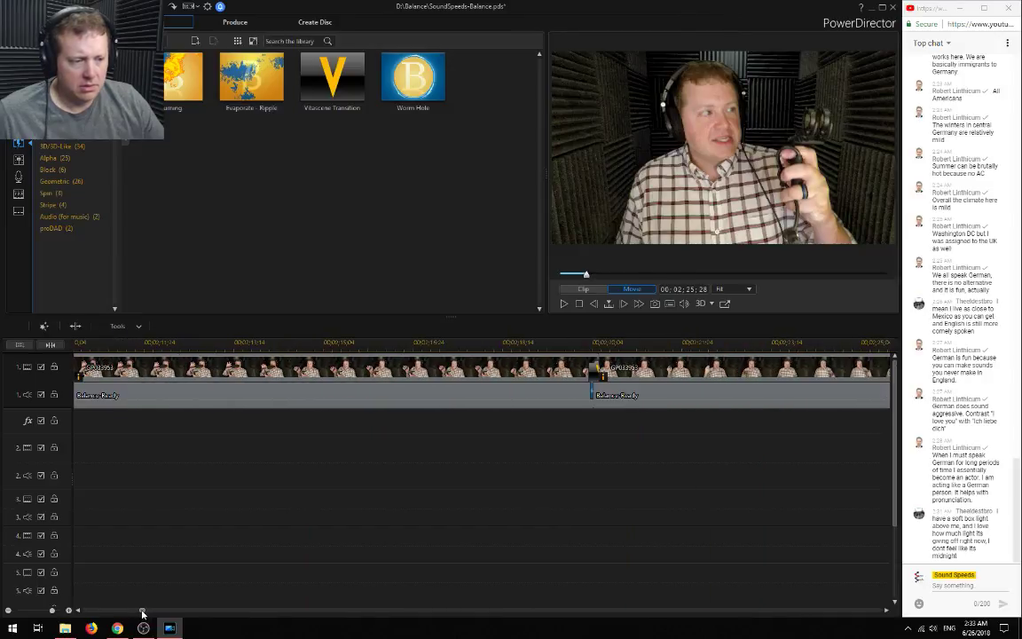
pyautogui.click(93, 340)
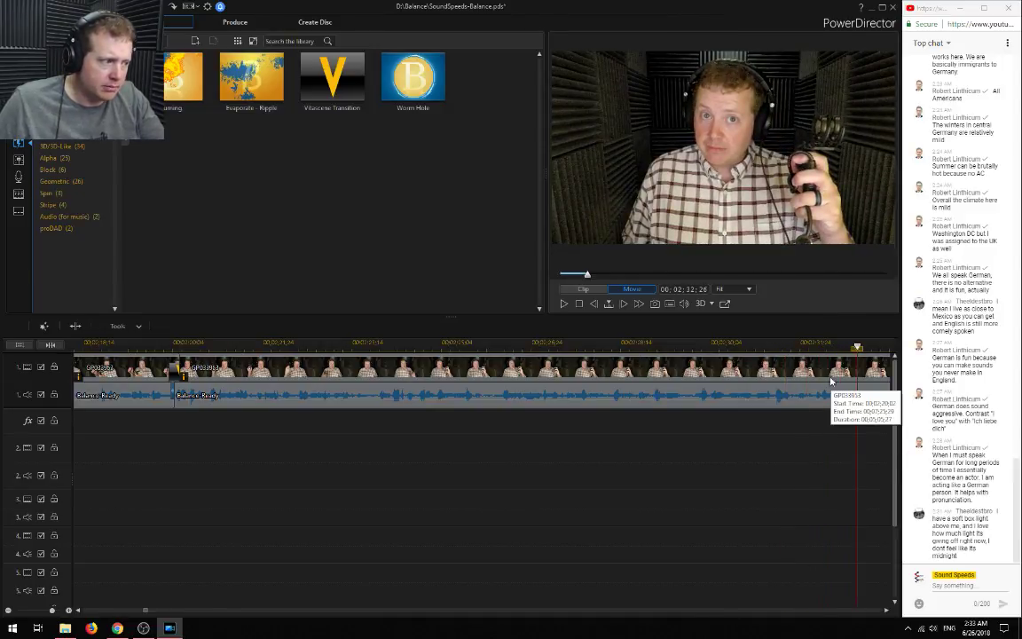
pyautogui.click(838, 345)
pyautogui.press('space')
pyautogui.press('space')
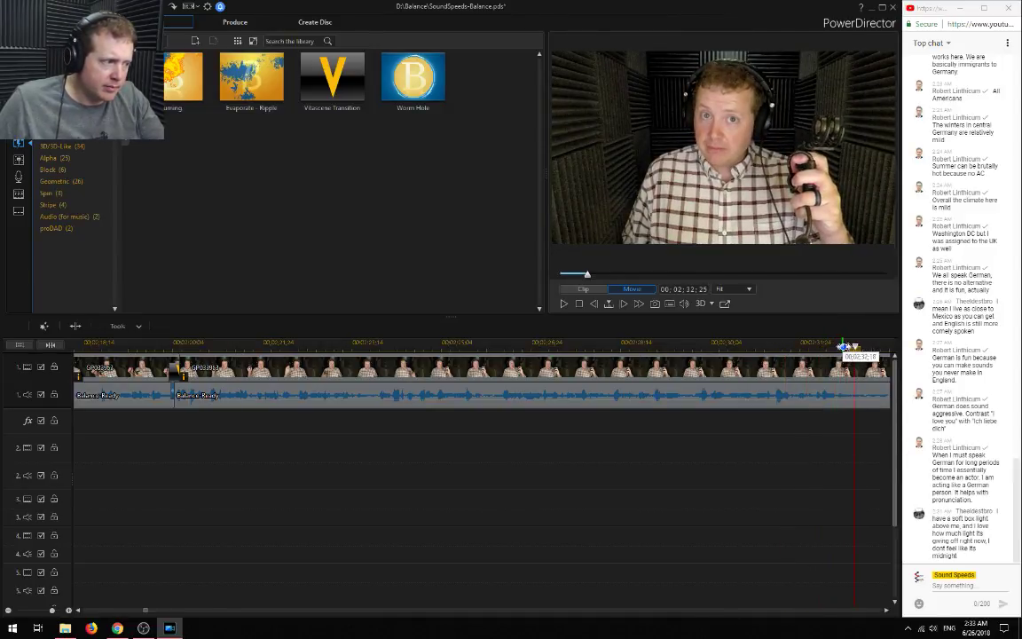
# Skim the following footage for the start of the next usable take and split the video and audio at 00;04;04;08
pyautogui.press('space')
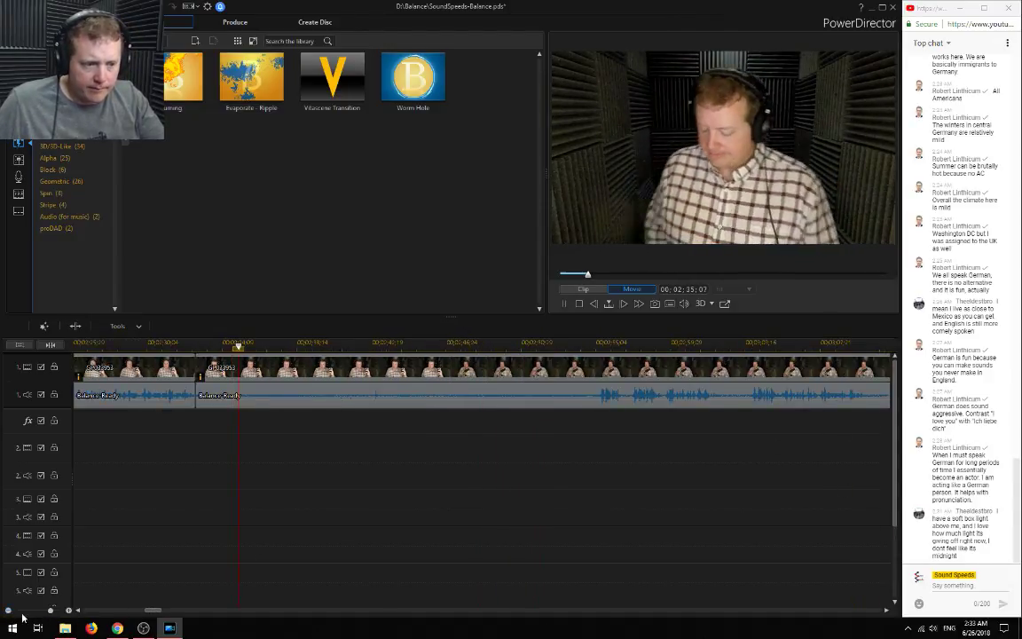
pyautogui.click(602, 346)
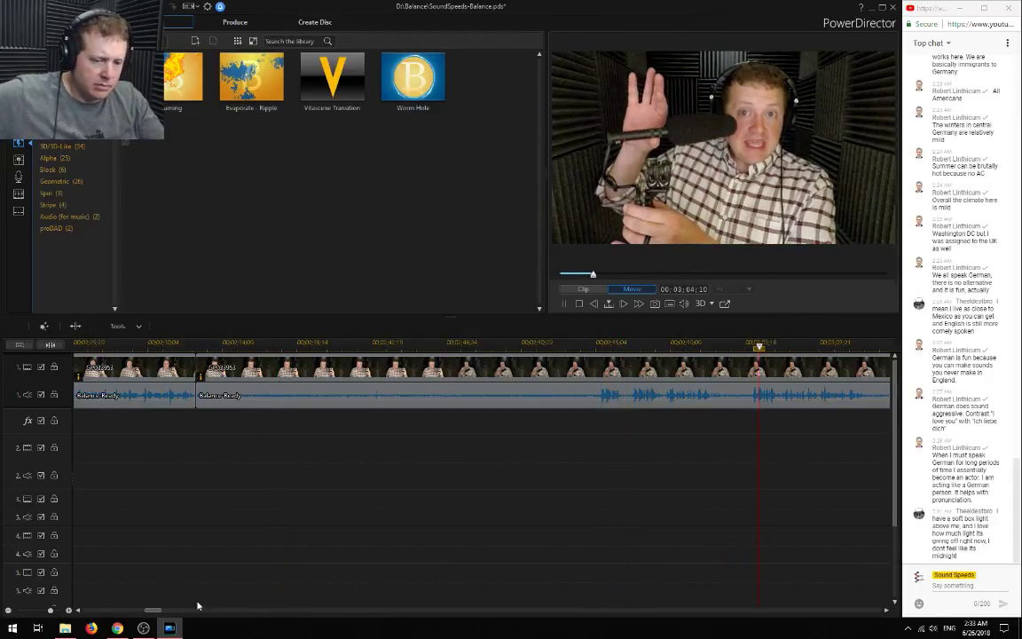
pyautogui.moveTo(151, 614); pyautogui.dragTo(169, 614)
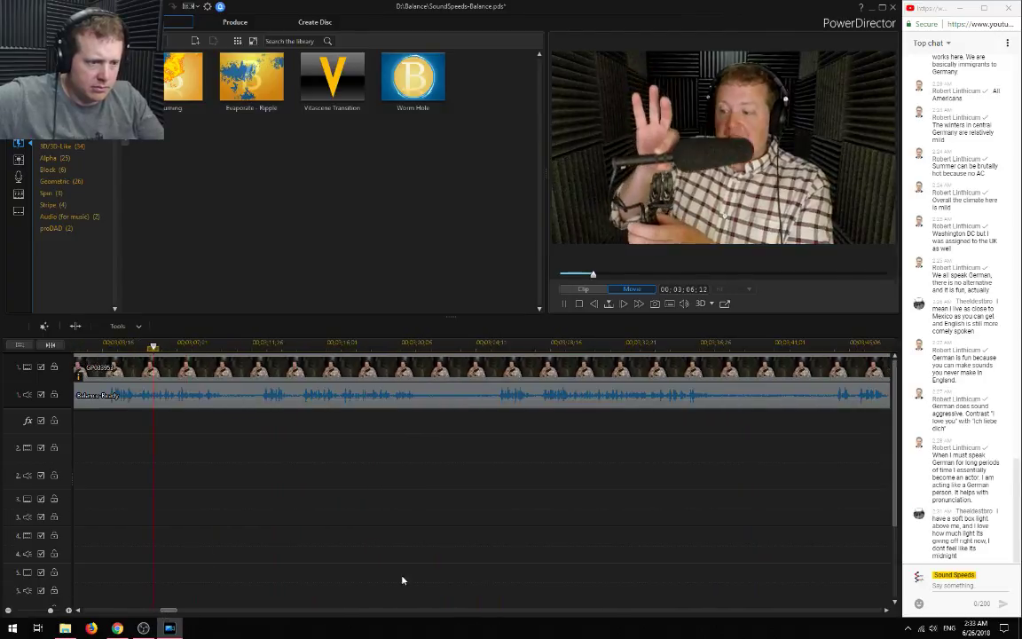
pyautogui.click(544, 342)
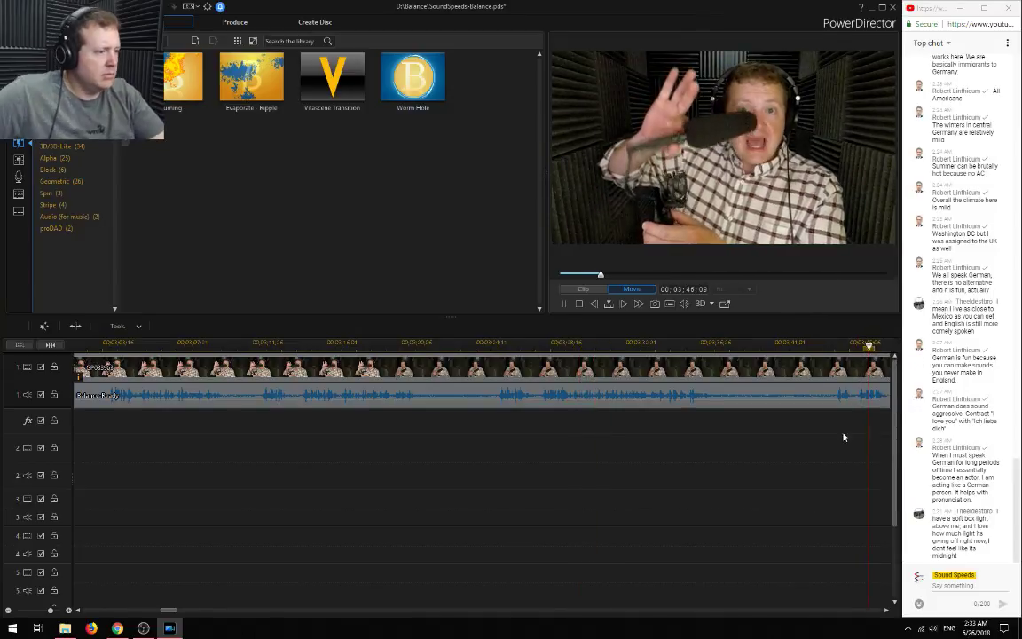
pyautogui.moveTo(171, 610); pyautogui.dragTo(196, 621)
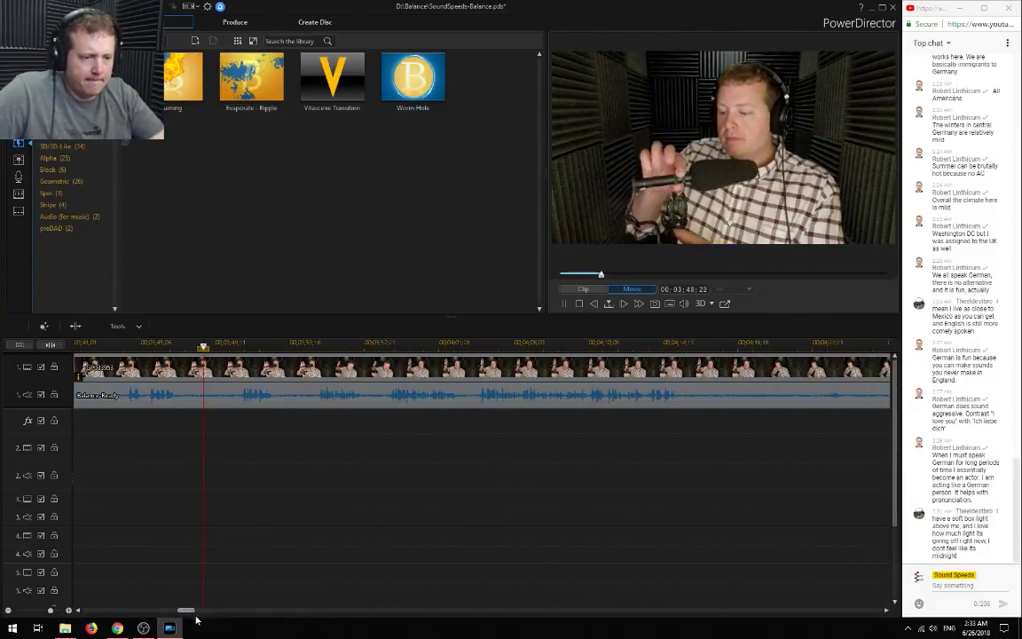
pyautogui.click(481, 345)
pyautogui.click(821, 346)
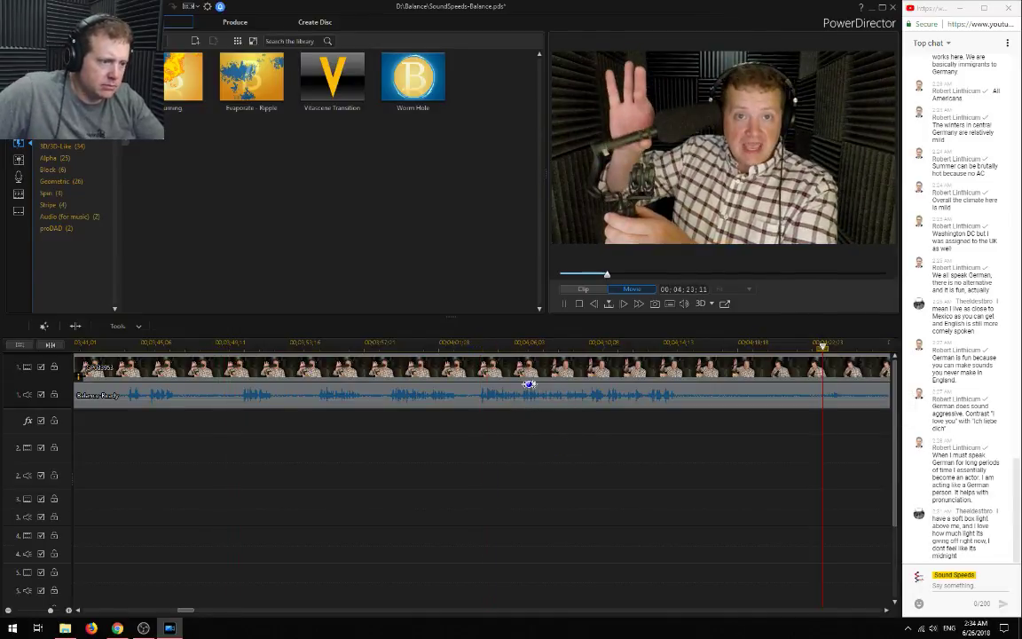
pyautogui.click(474, 346)
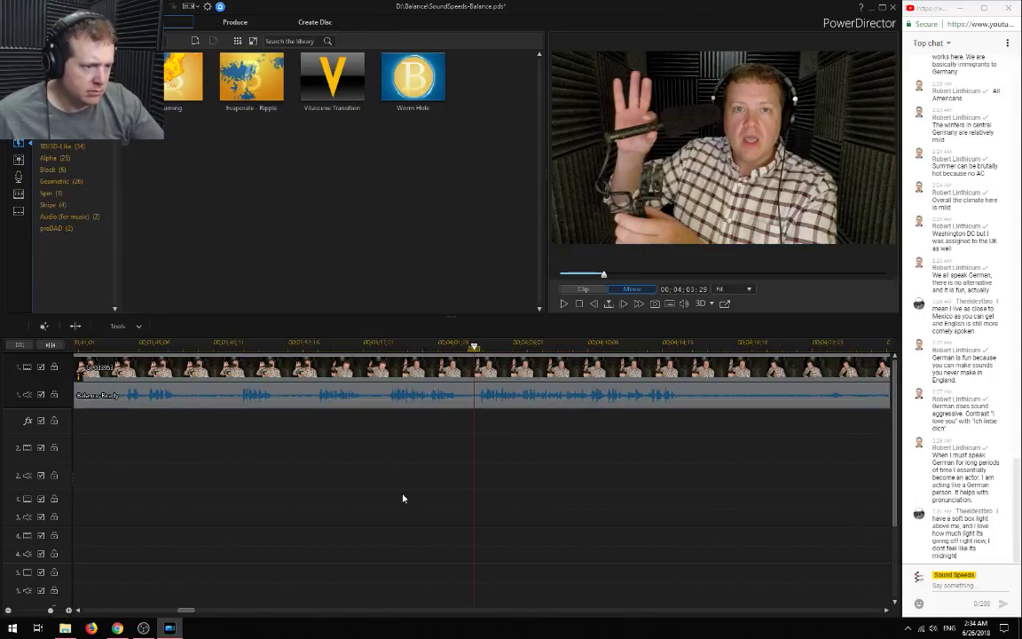
pyautogui.click(69, 611)
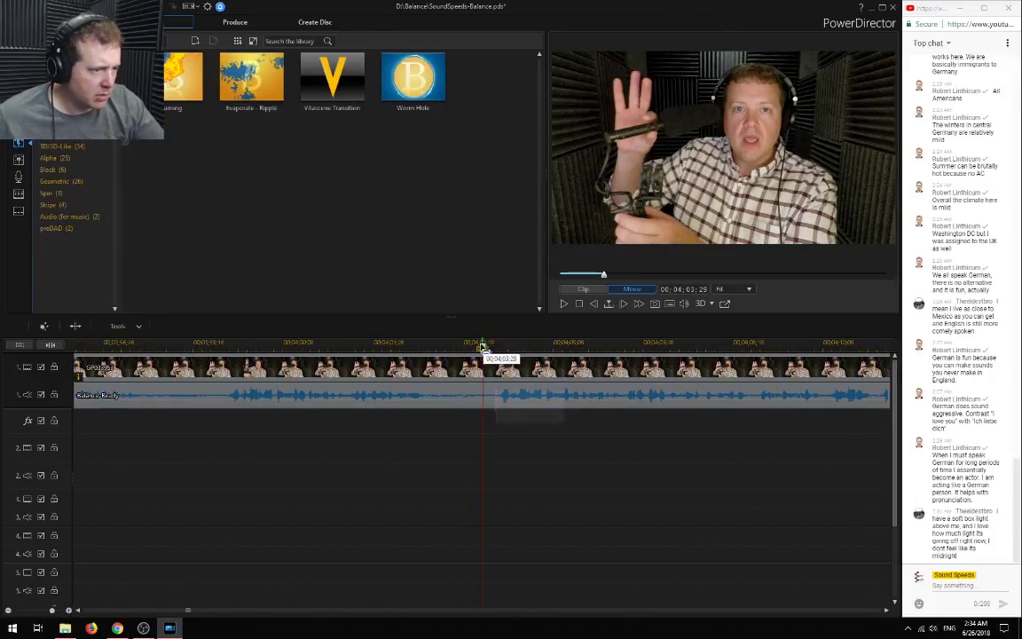
pyautogui.moveTo(493, 347); pyautogui.dragTo(500, 349)
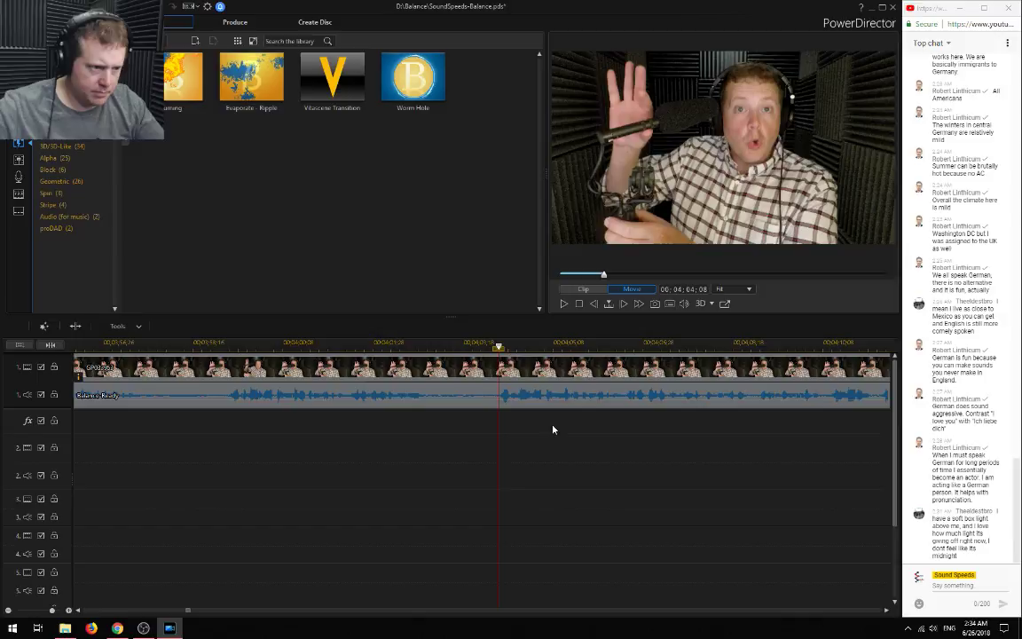
pyautogui.hotkey('ctrl', 't')
# Delete the unwanted video and audio segment between the two splits, close the gap, and play back the new join
pyautogui.click(266, 390)
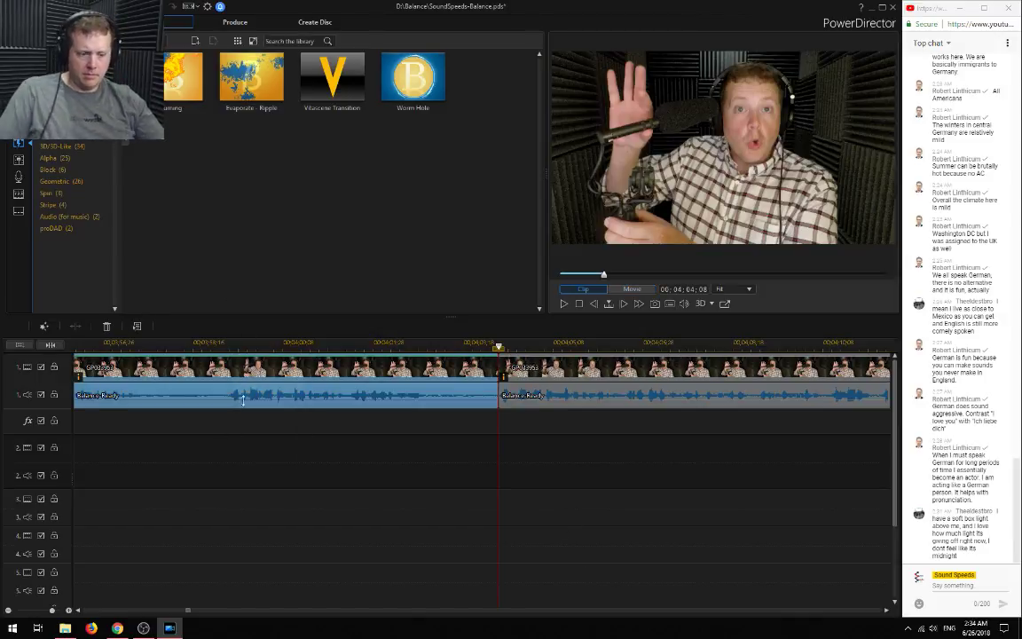
pyautogui.press('Delete')
pyautogui.click(552, 399)
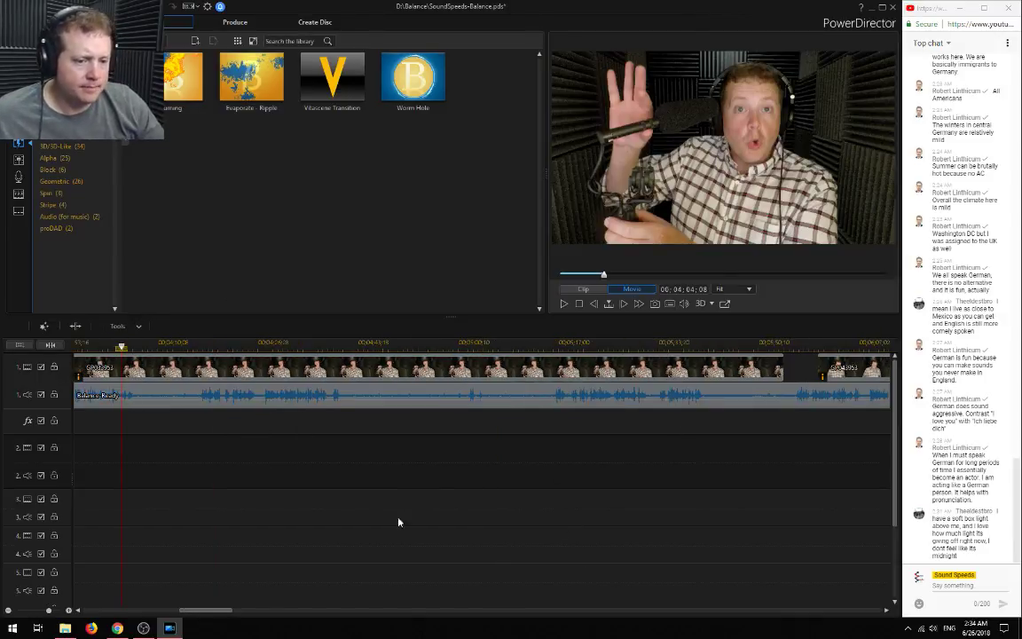
pyautogui.moveTo(184, 610); pyautogui.dragTo(148, 611)
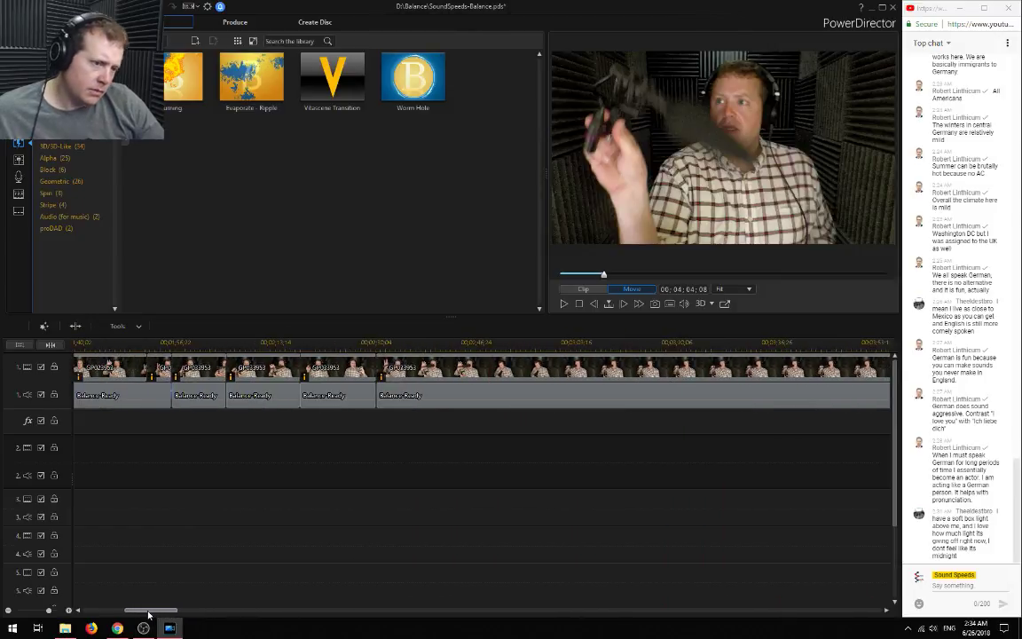
pyautogui.click(357, 344)
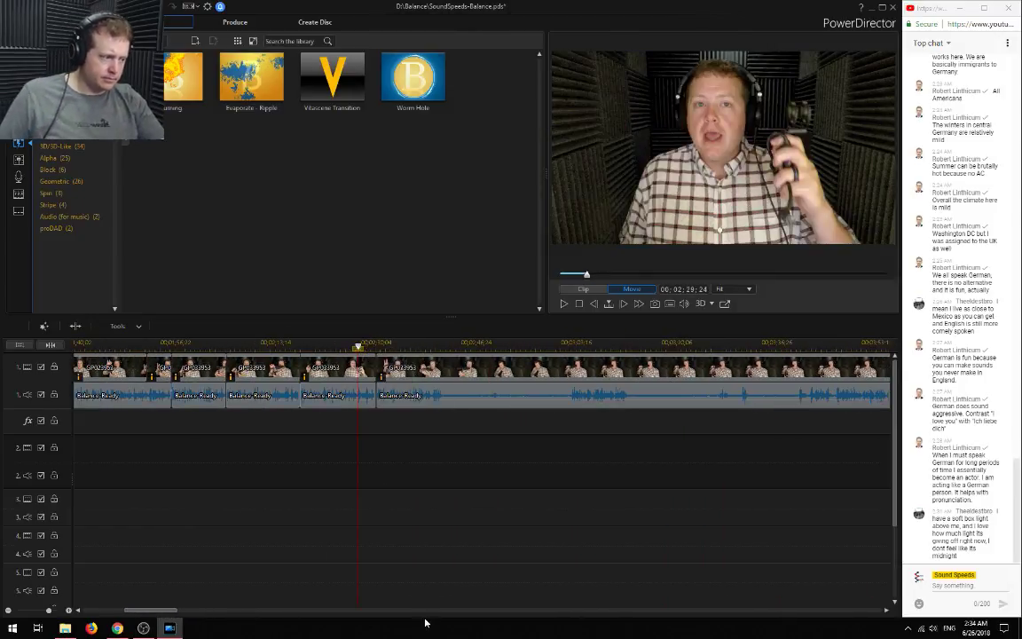
pyautogui.press('space')
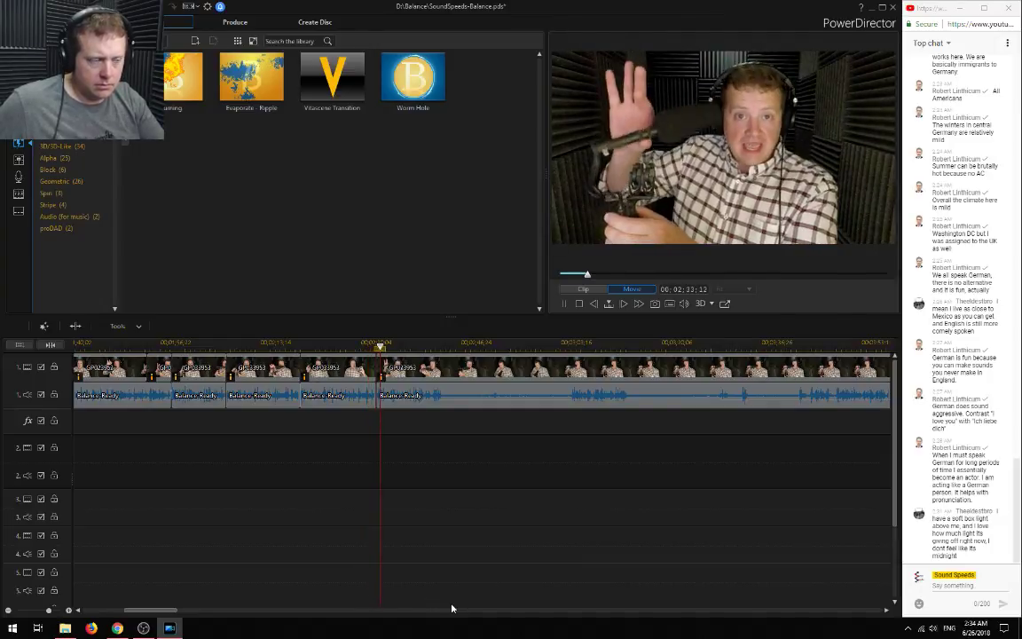
pyautogui.press('space')
# Open a gap before the video clip following the new join and extend the preceding video clip's end about three frames into it
pyautogui.scroll(6, 429, 509)
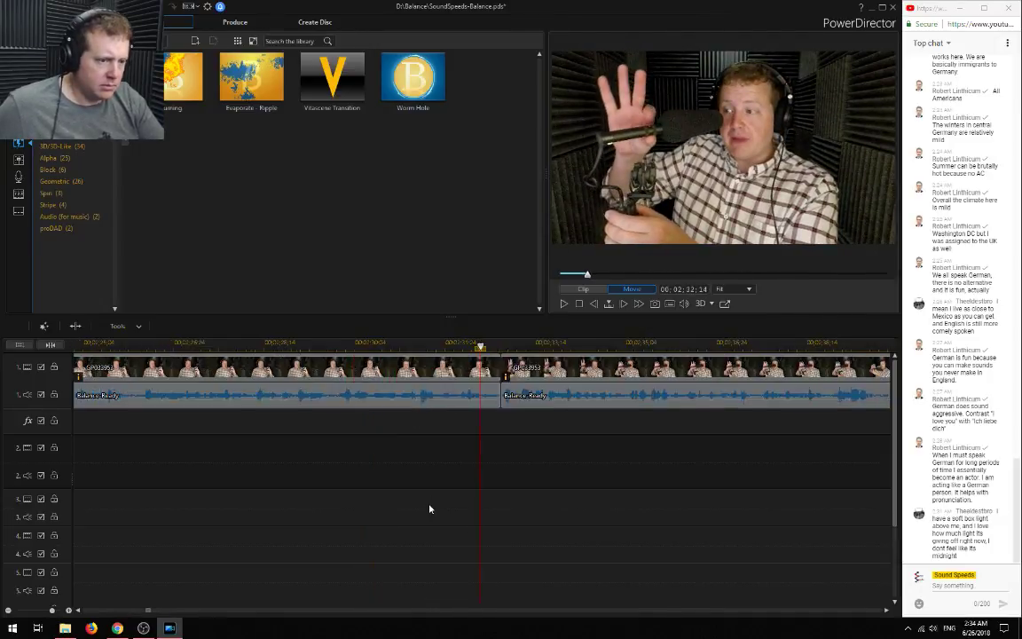
pyautogui.click(713, 369)
pyautogui.moveTo(714, 369)
pyautogui.mouseDown()
pyautogui.moveTo(696, 367)
pyautogui.moveTo(746, 368)
pyautogui.moveTo(715, 367)
pyautogui.mouseUp()
pyautogui.click(600, 369)
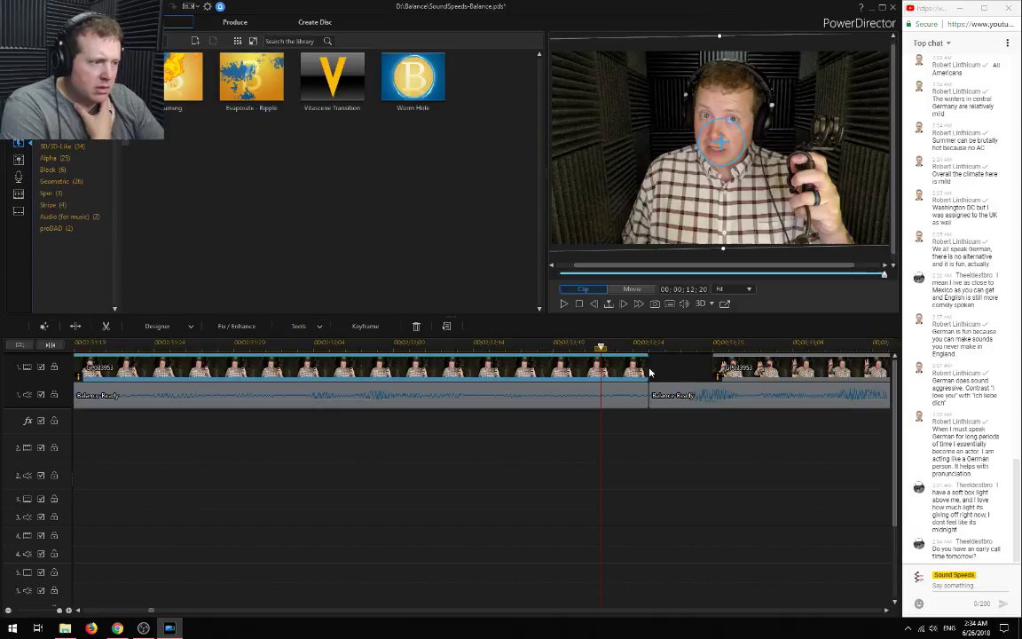
pyautogui.moveTo(650, 373); pyautogui.dragTo(696, 374)
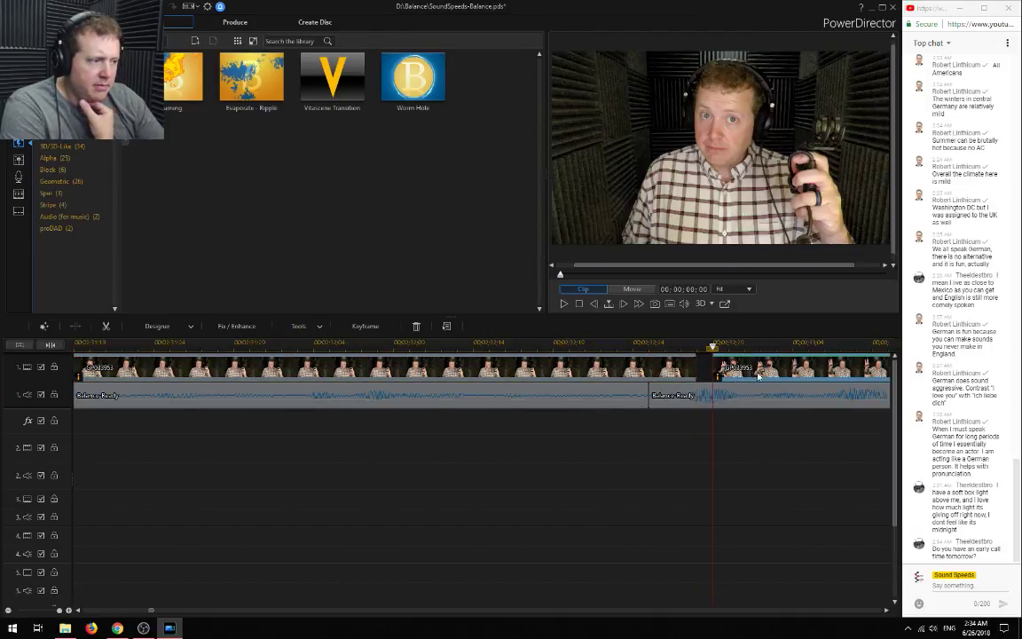
# Crossfade the following video clip over the preceding clip's end with the Vitascene transition and review playback from the earlier transition near 00;02;07 onward
pyautogui.moveTo(789, 371); pyautogui.dragTo(699, 366)
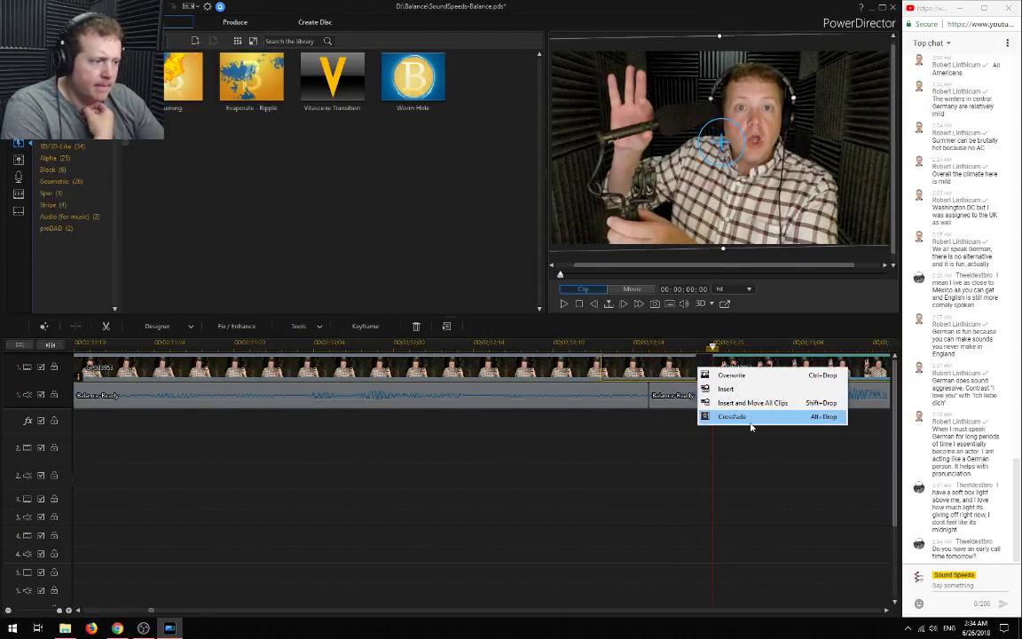
pyautogui.click(736, 413)
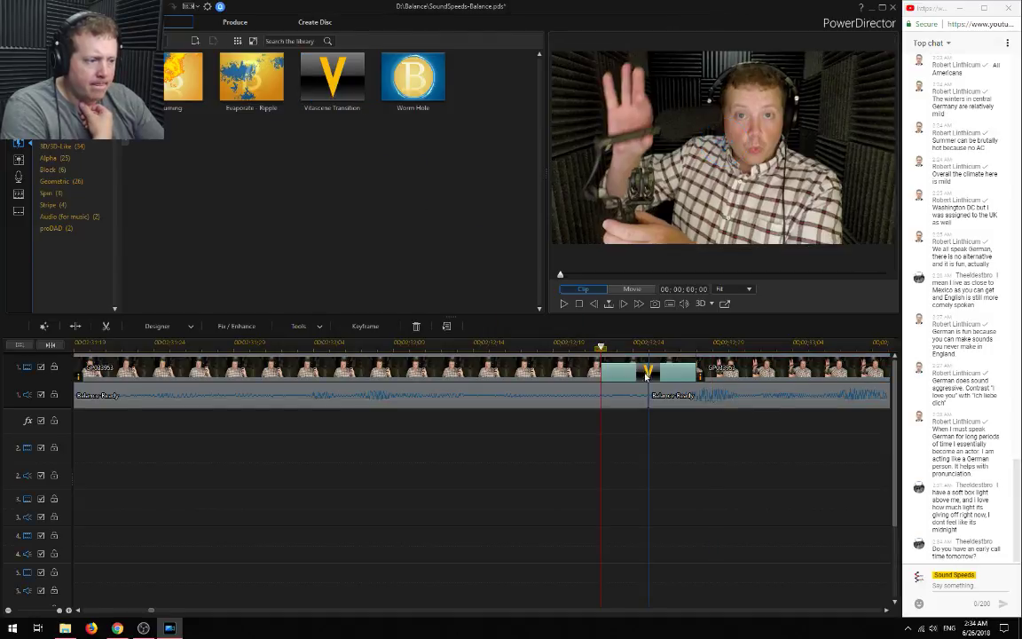
pyautogui.click(198, 346)
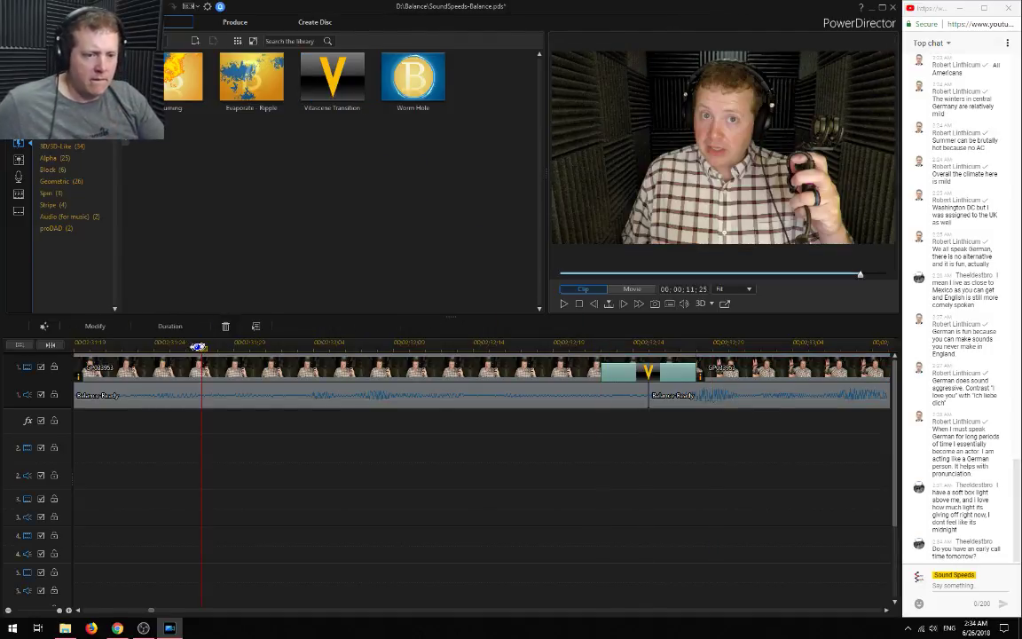
pyautogui.click(201, 364)
pyautogui.scroll(-5, 201, 362)
pyautogui.moveTo(151, 611); pyautogui.dragTo(140, 621)
pyautogui.click(87, 345)
pyautogui.click(363, 448)
pyautogui.press('space')
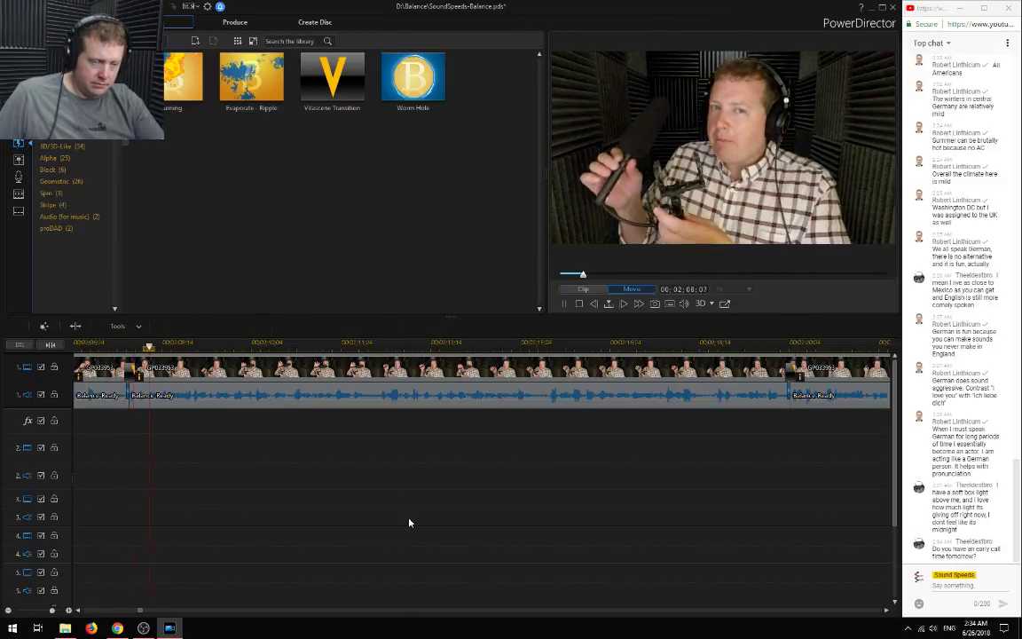
pyautogui.click(720, 345)
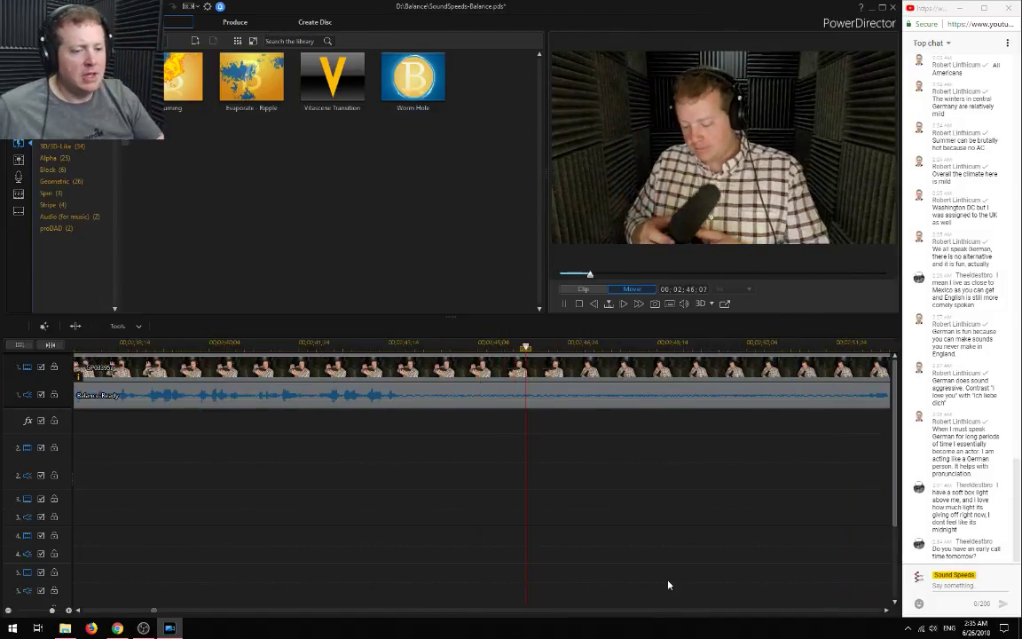
# Skim the footage after the 00;02;32 join for the start of the next usable take and split video and audio at 00;03;05;14
pyautogui.click(8, 610)
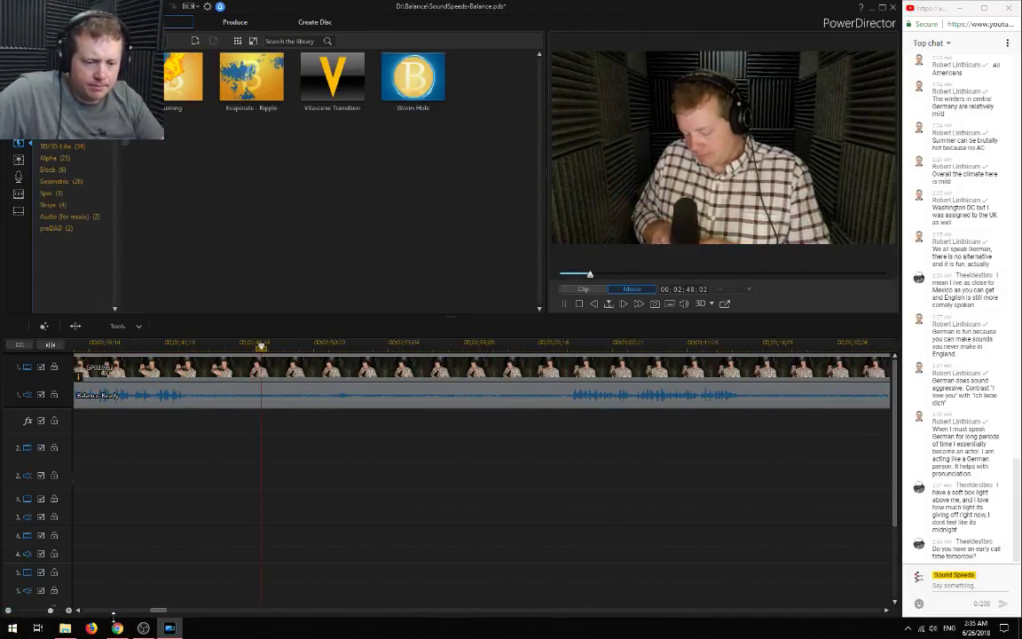
pyautogui.click(8, 609)
pyautogui.moveTo(154, 610); pyautogui.dragTo(136, 610)
pyautogui.click(302, 343)
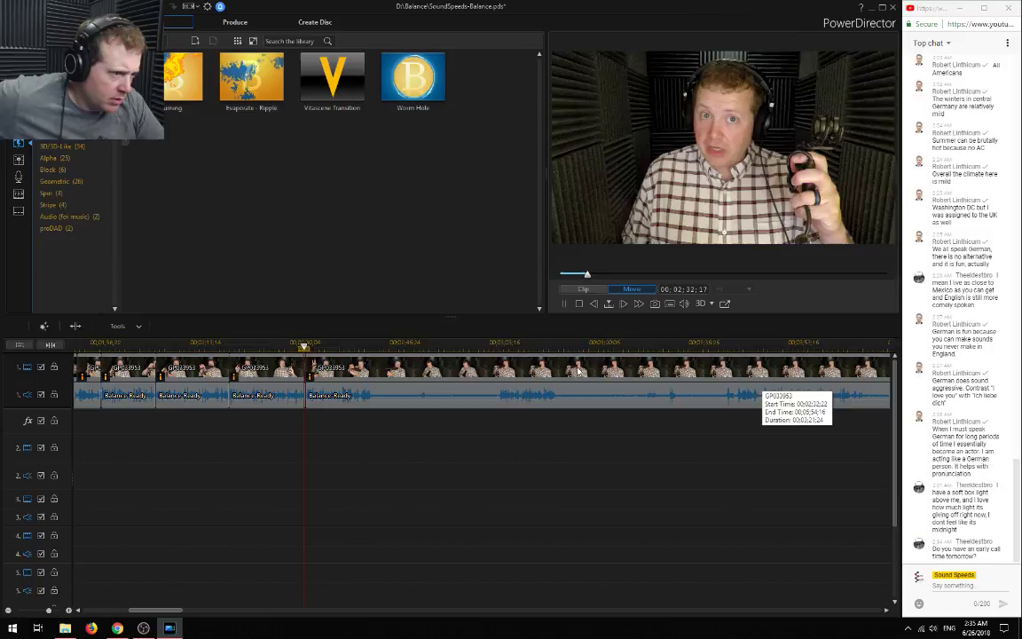
pyautogui.click(497, 343)
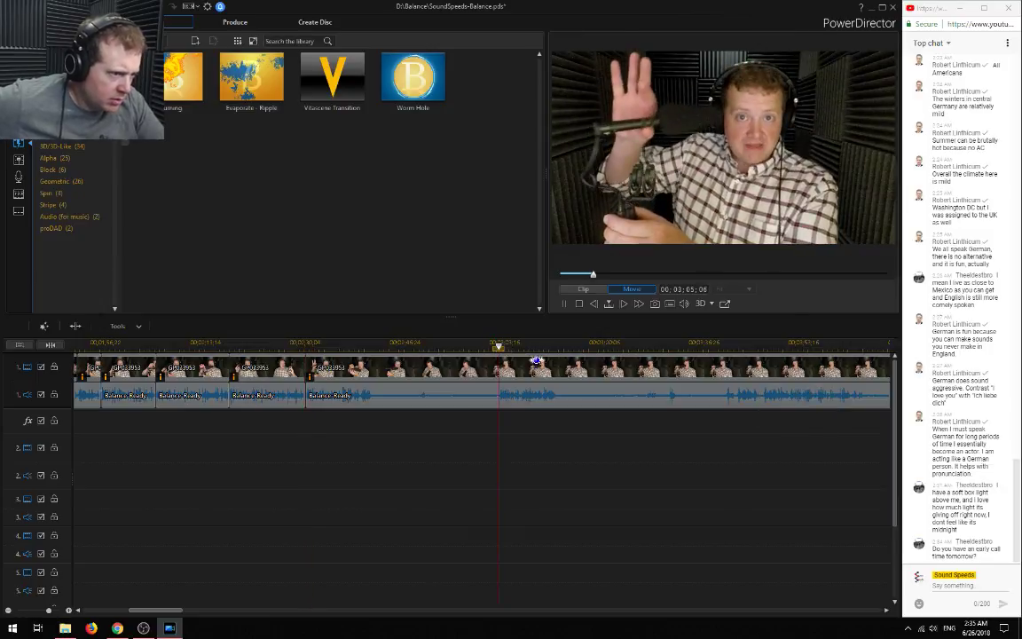
pyautogui.click(736, 344)
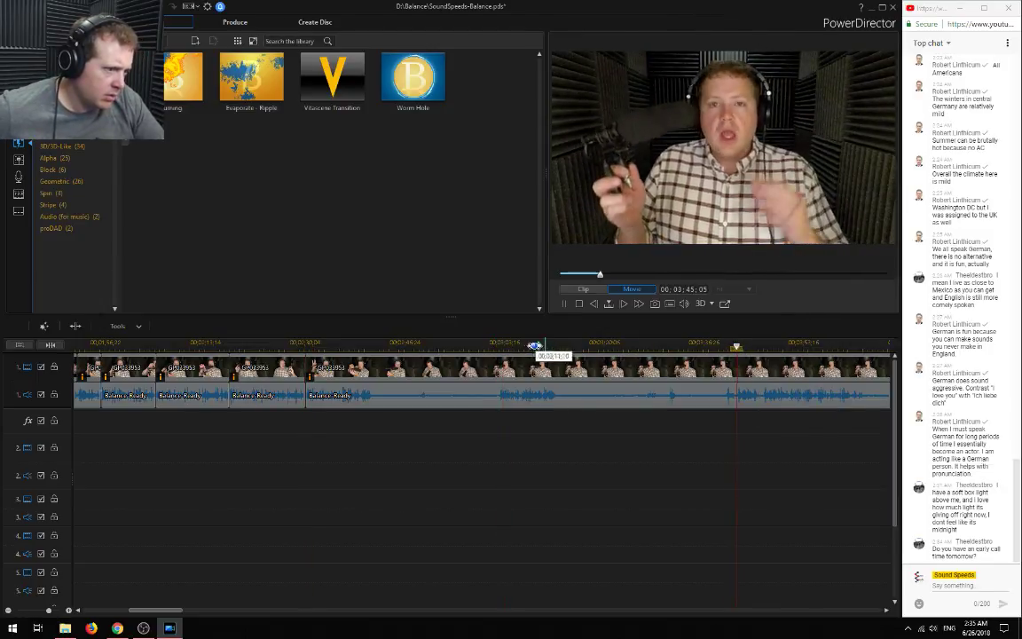
pyautogui.click(497, 343)
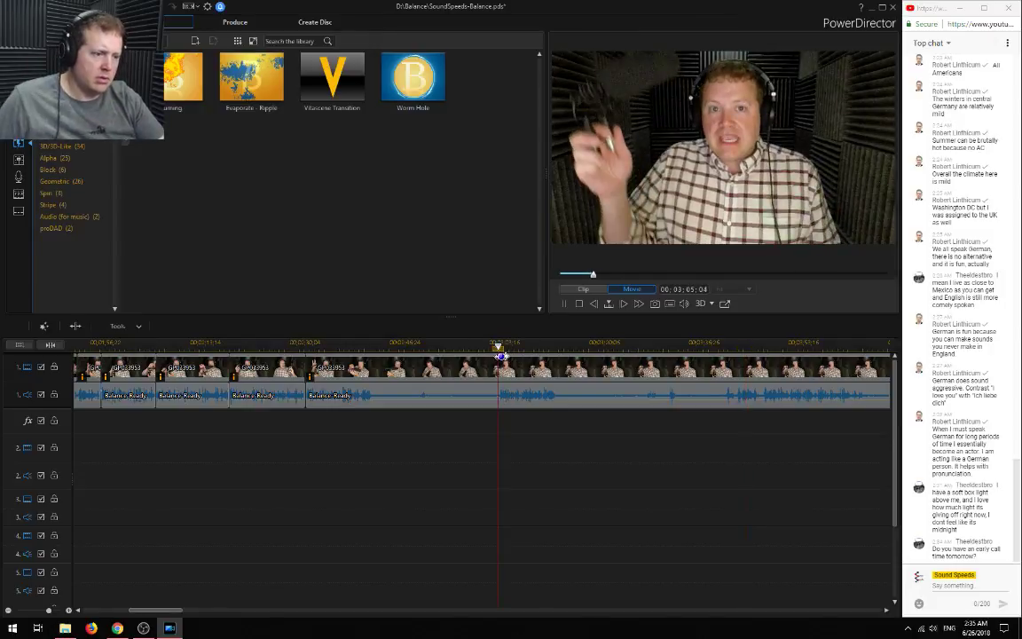
pyautogui.click(69, 610)
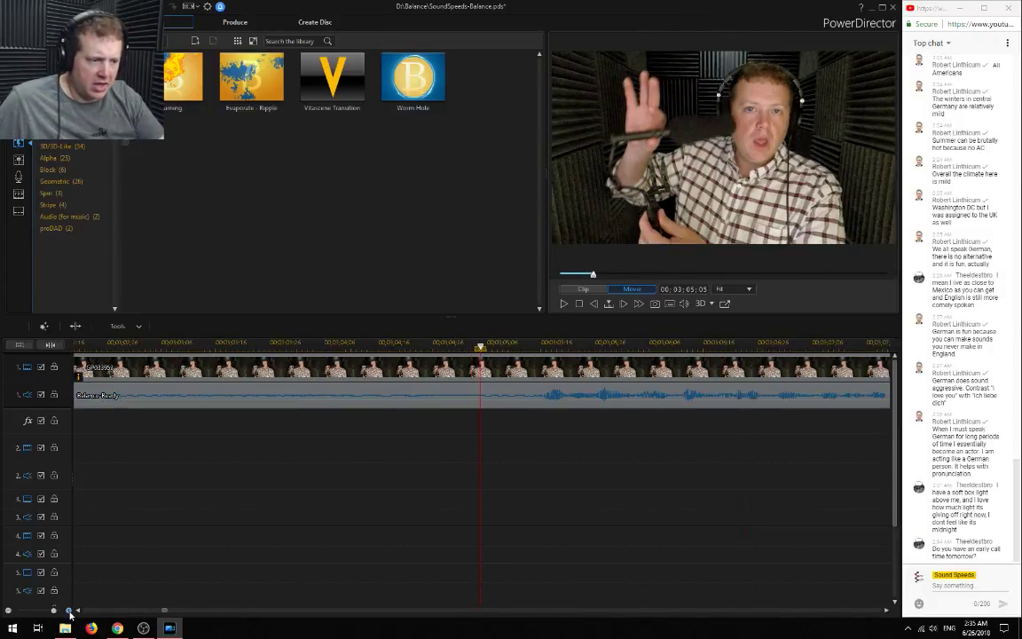
pyautogui.click(532, 345)
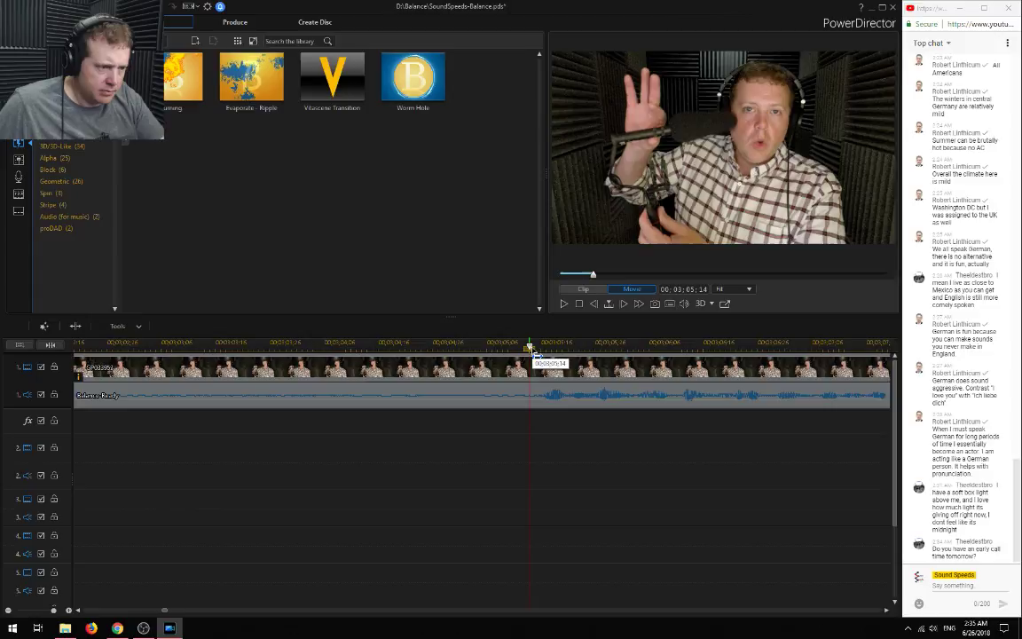
pyautogui.hotkey('ctrl', 't')
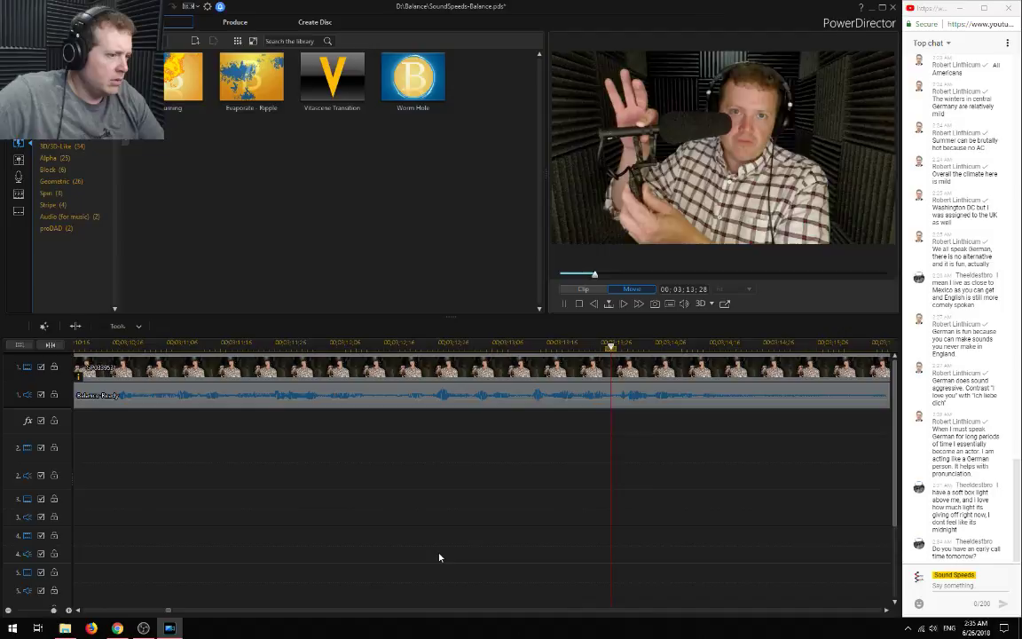
# Play the take after the split, and remove the unwanted video and audio segment before it, filling the gap
pyautogui.click(8, 610)
pyautogui.press('space')
pyautogui.moveTo(168, 611); pyautogui.dragTo(163, 612)
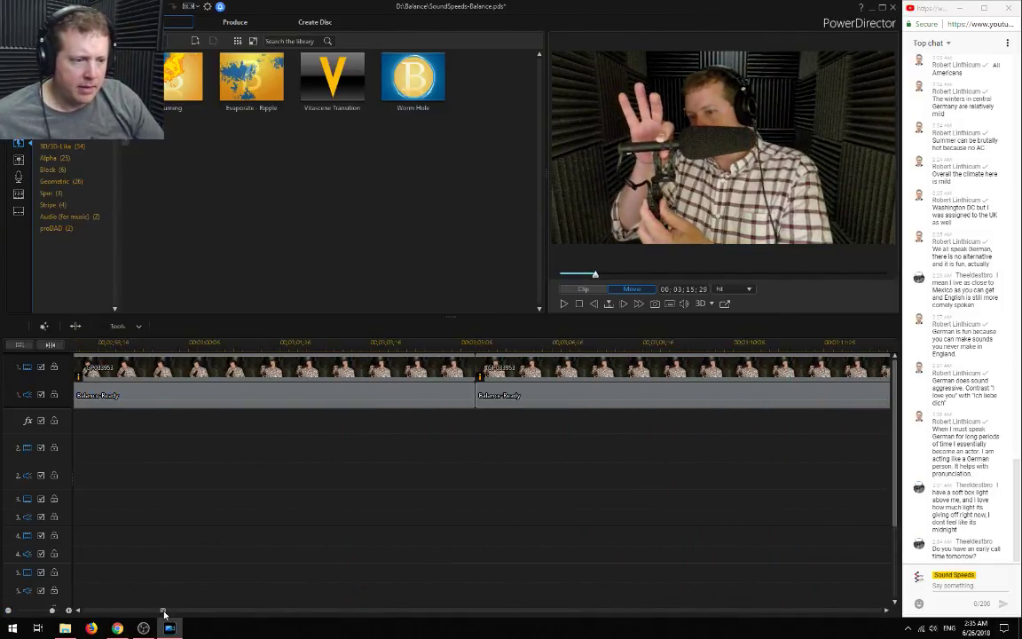
pyautogui.click(478, 344)
pyautogui.press('space')
pyautogui.click(443, 395)
pyautogui.rightClick(470, 390)
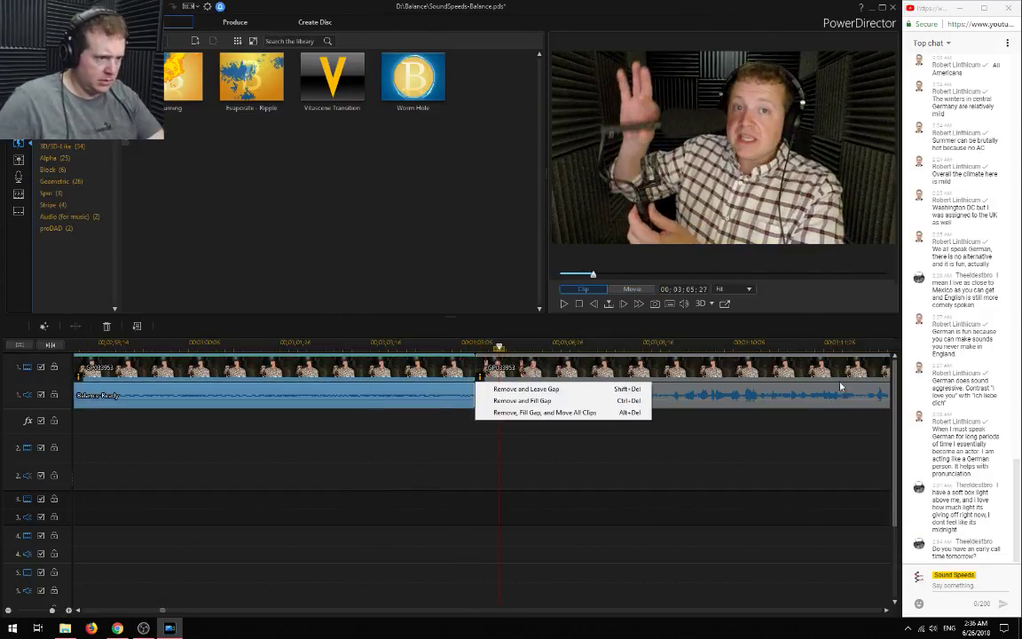
pyautogui.click(553, 401)
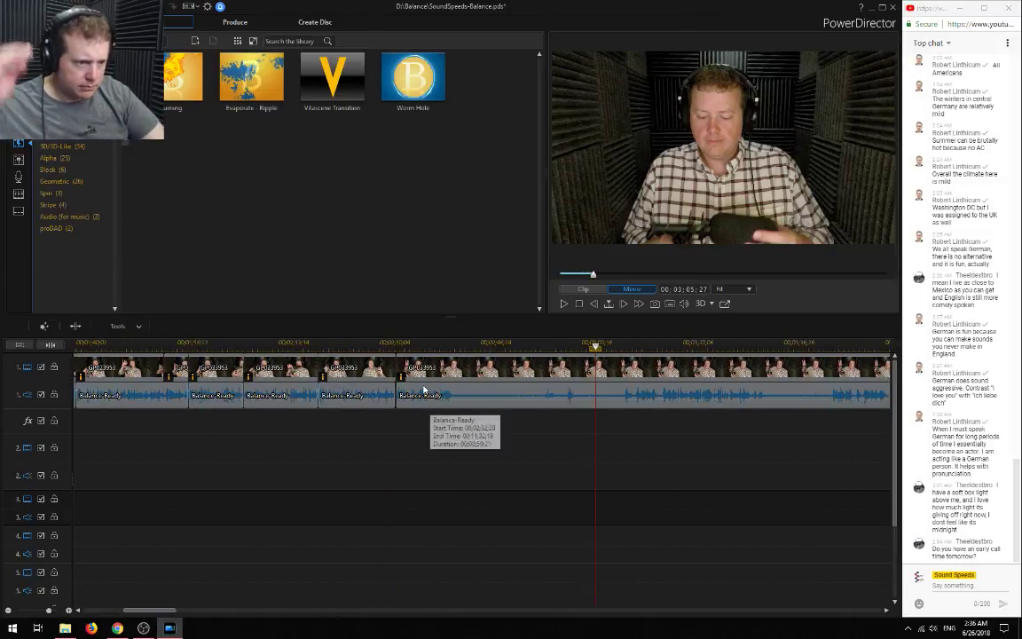
# Shift the following video and audio clips later on the timeline to open a gap at the new join
pyautogui.scroll(5, 521, 496)
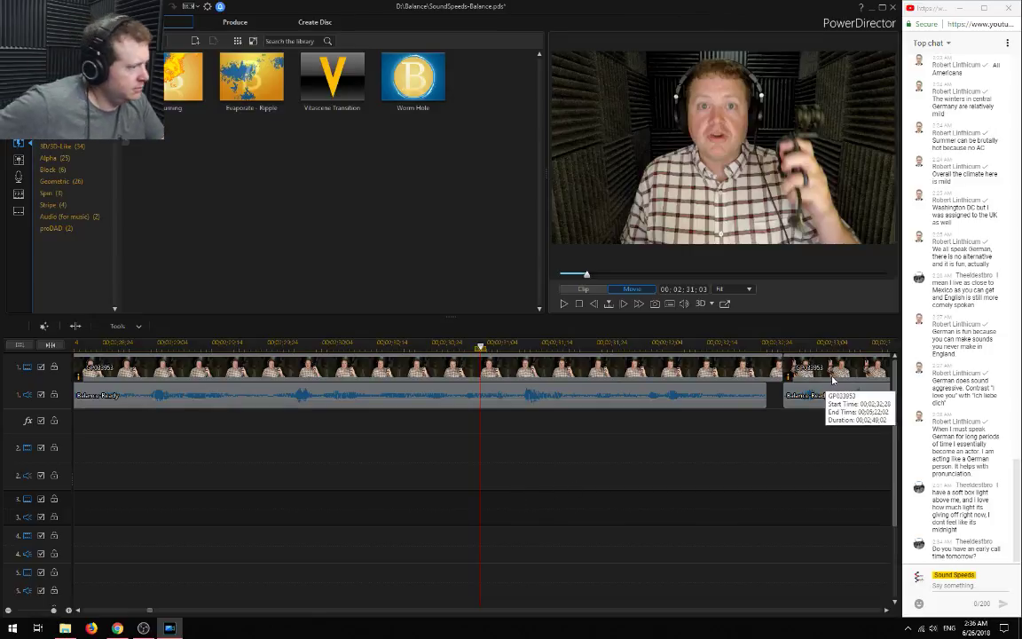
pyautogui.moveTo(881, 447); pyautogui.dragTo(849, 373)
pyautogui.moveTo(817, 370); pyautogui.dragTo(820, 397)
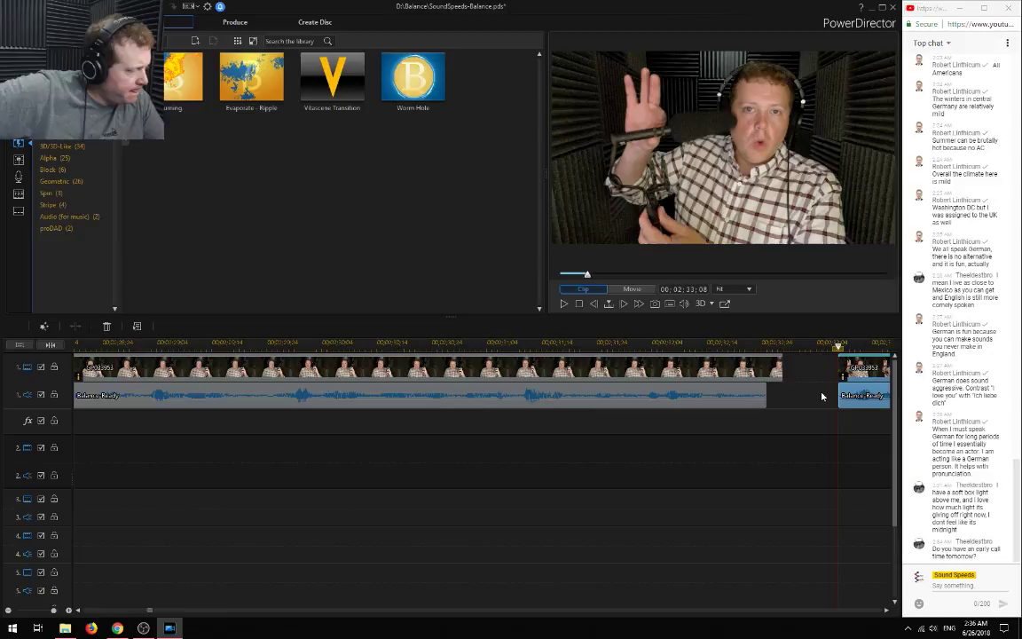
# Crossfade the following video clip over the preceding clip's end using the Vitascene transition, and close the gap between the two audio clips
pyautogui.click(849, 366)
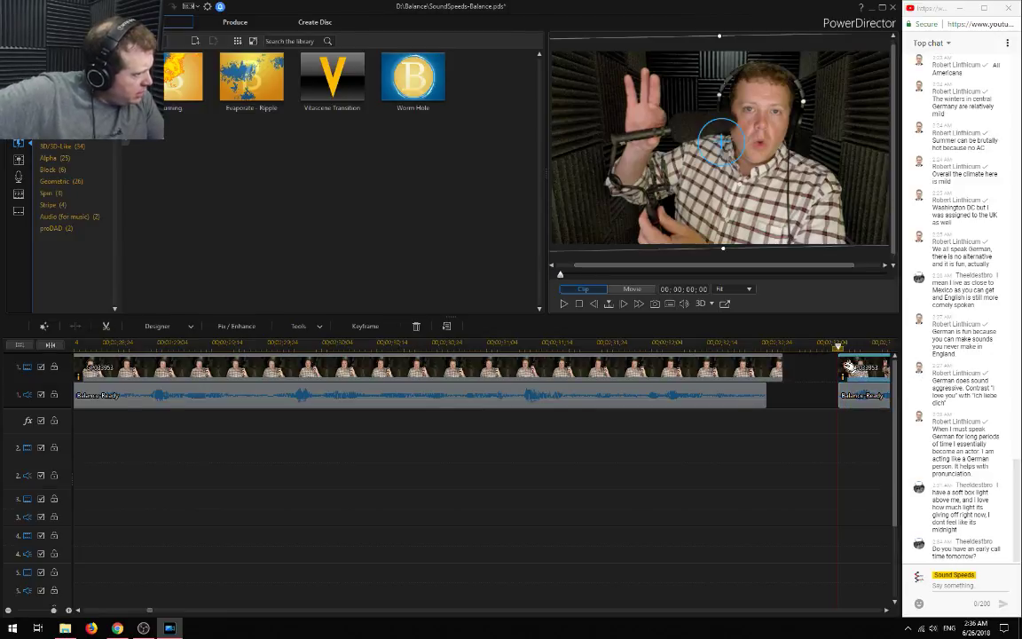
pyautogui.moveTo(833, 368); pyautogui.dragTo(811, 372)
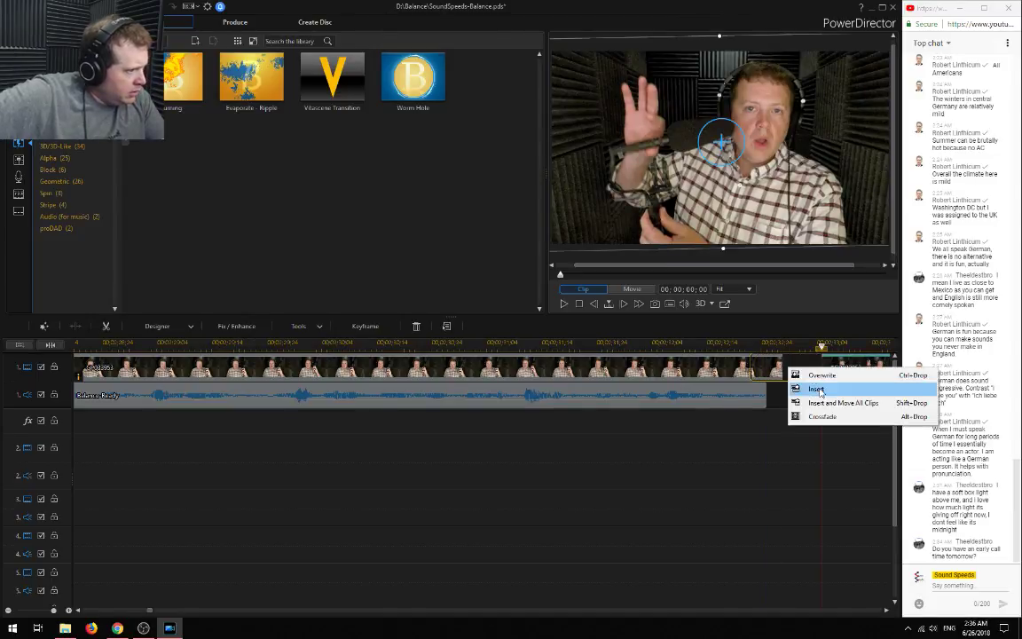
pyautogui.click(834, 415)
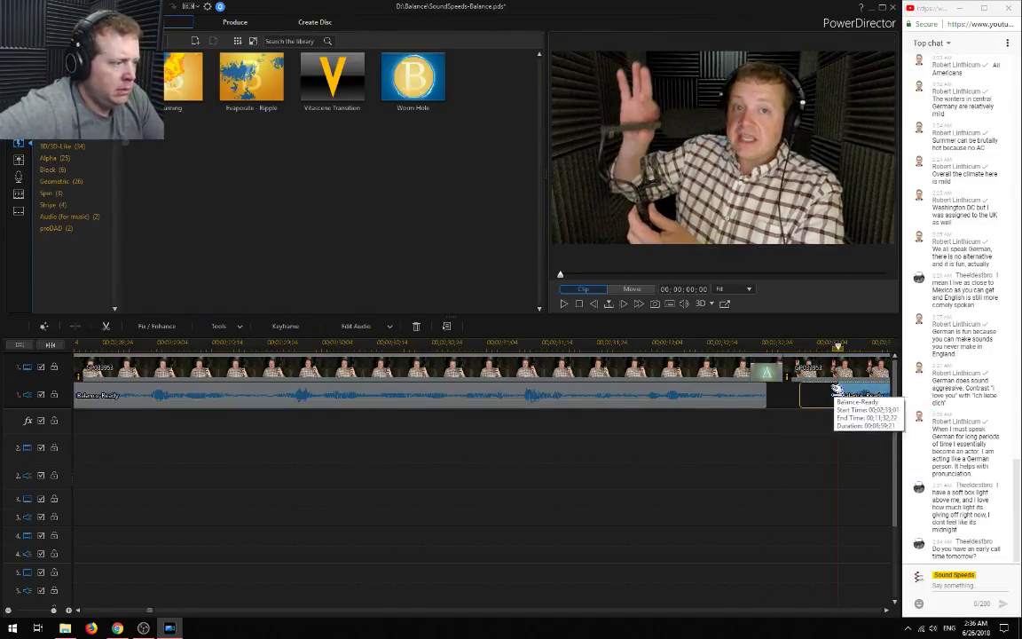
pyautogui.moveTo(353, 90); pyautogui.dragTo(765, 369)
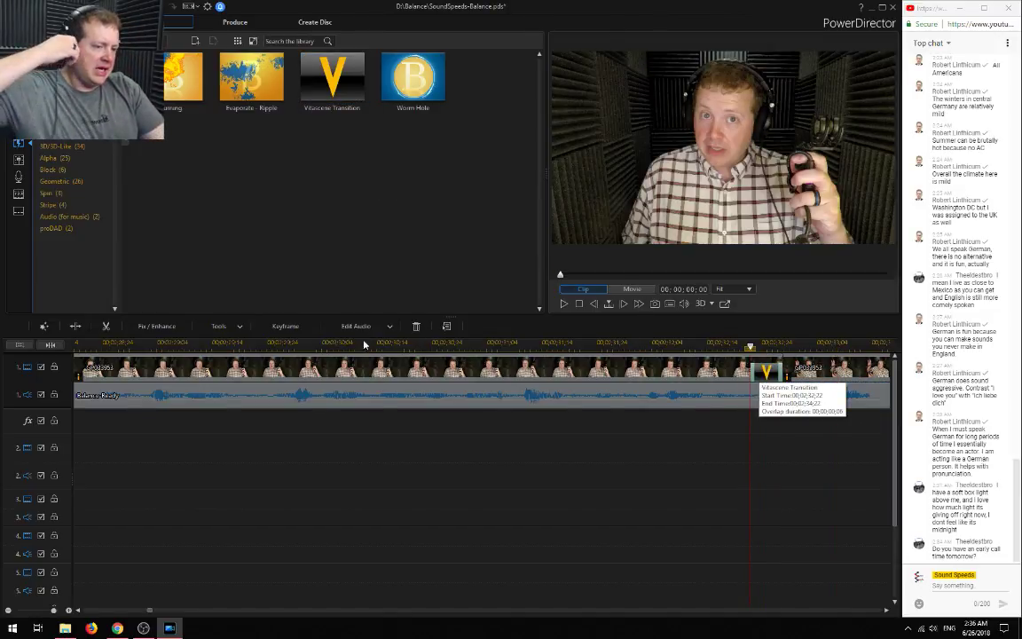
# Play back the new join with its Vitascene transition to check the cut's picture and sound
pyautogui.click(364, 345)
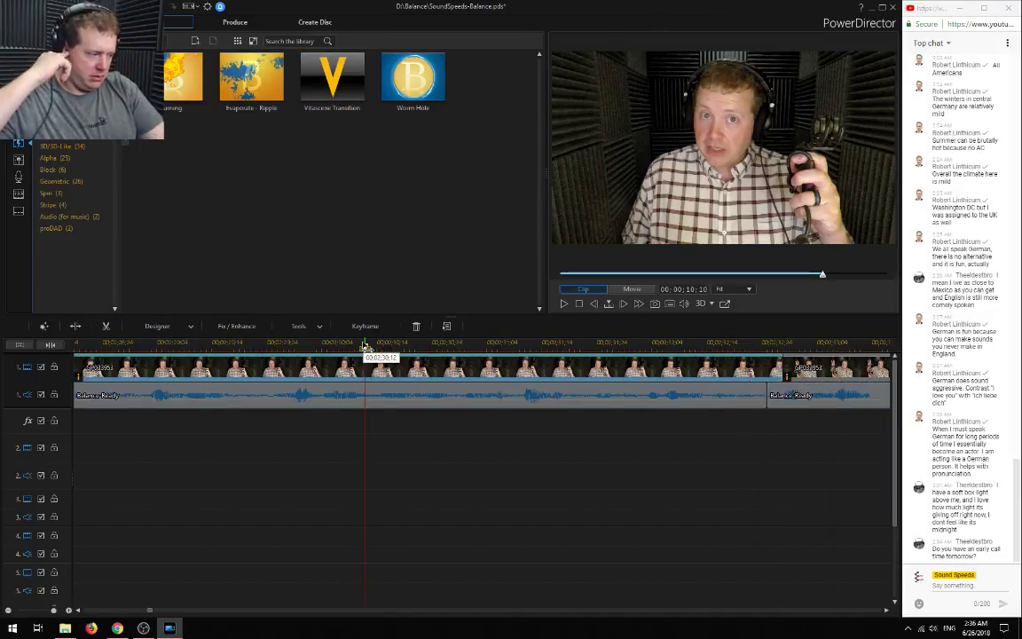
pyautogui.press('space')
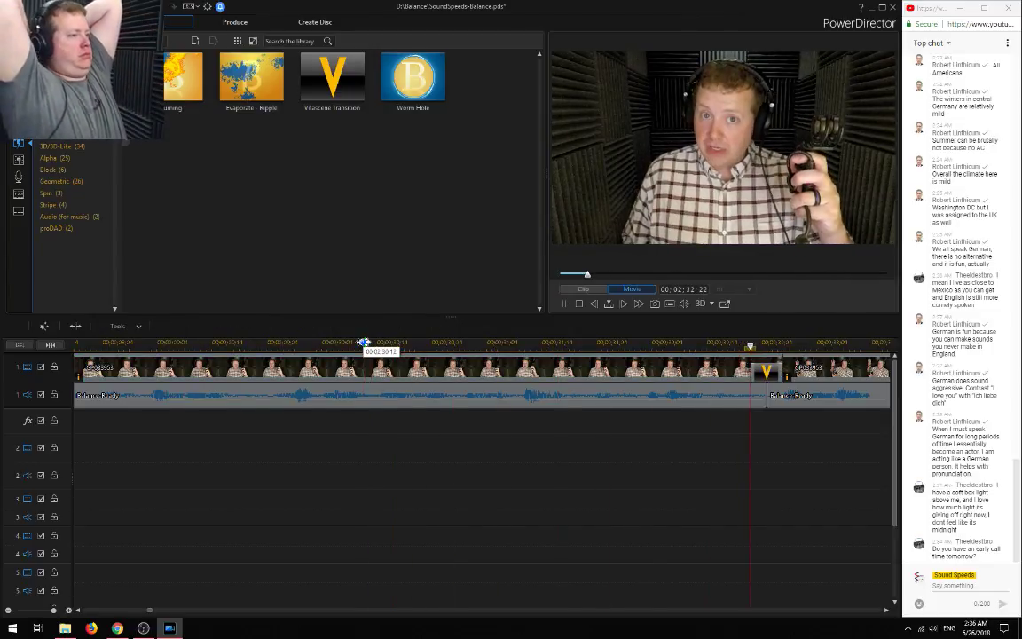
pyautogui.moveTo(363, 342); pyautogui.dragTo(140, 342)
pyautogui.press('space')
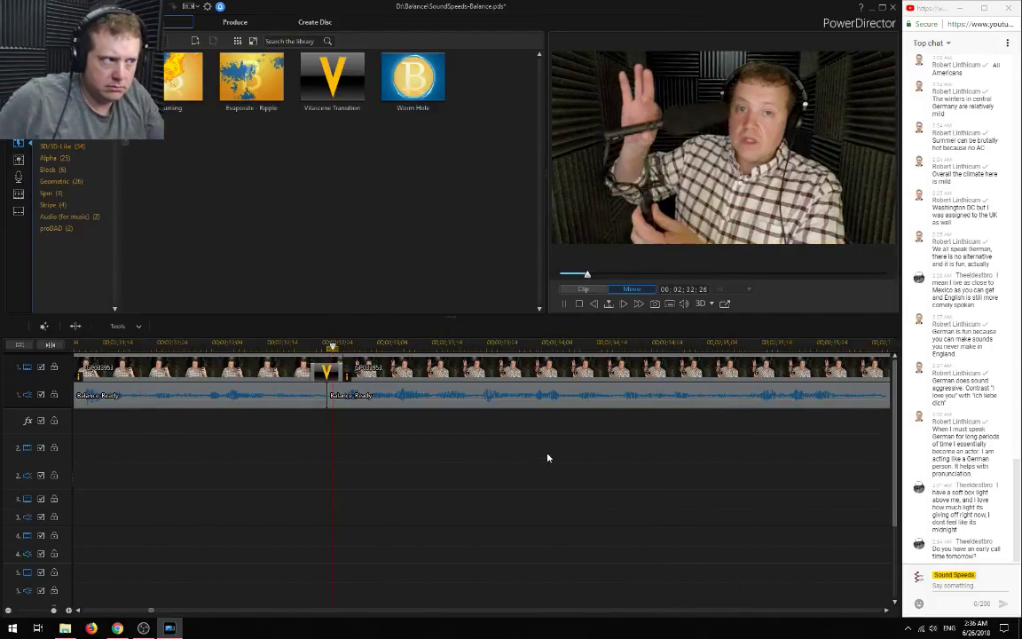
# Overlap the following audio clip about two frames onto the preceding audio as a crossfade and play back the join
pyautogui.click(326, 343)
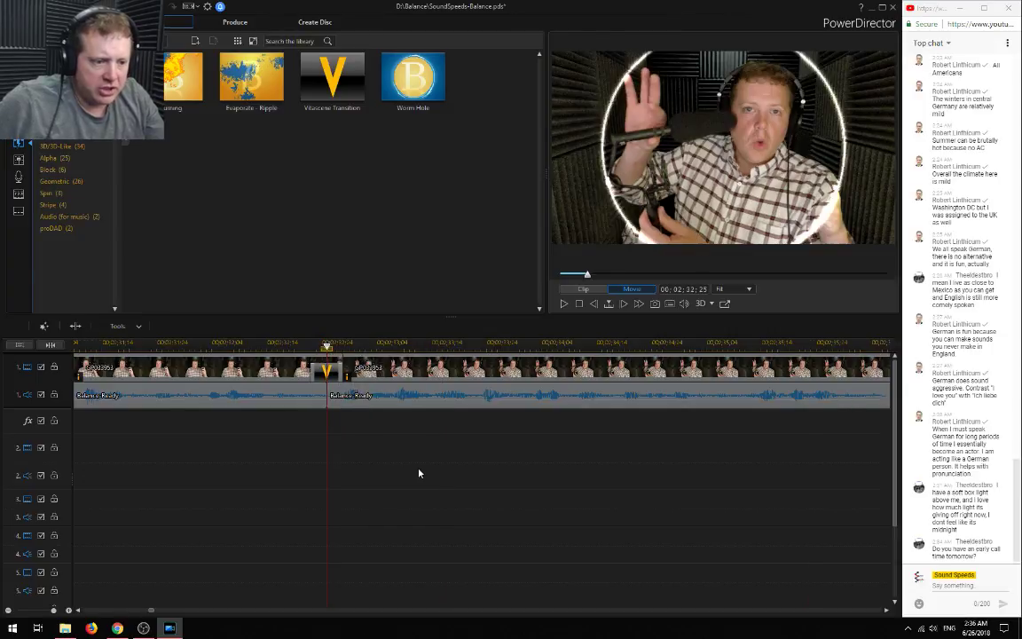
pyautogui.scroll(2, 419, 472)
pyautogui.moveTo(859, 389); pyautogui.dragTo(847, 395)
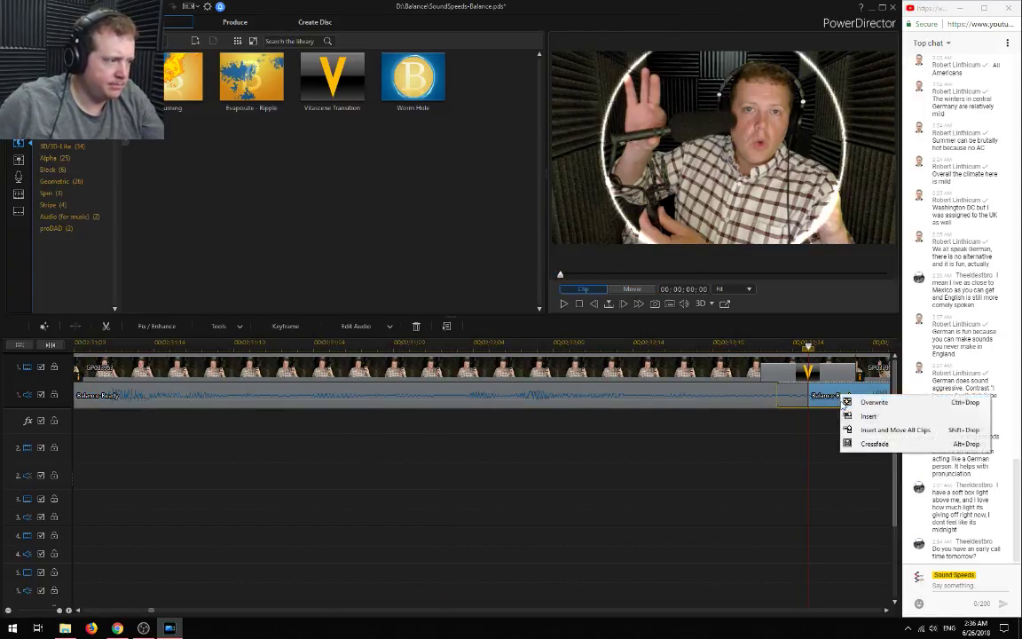
pyautogui.click(873, 442)
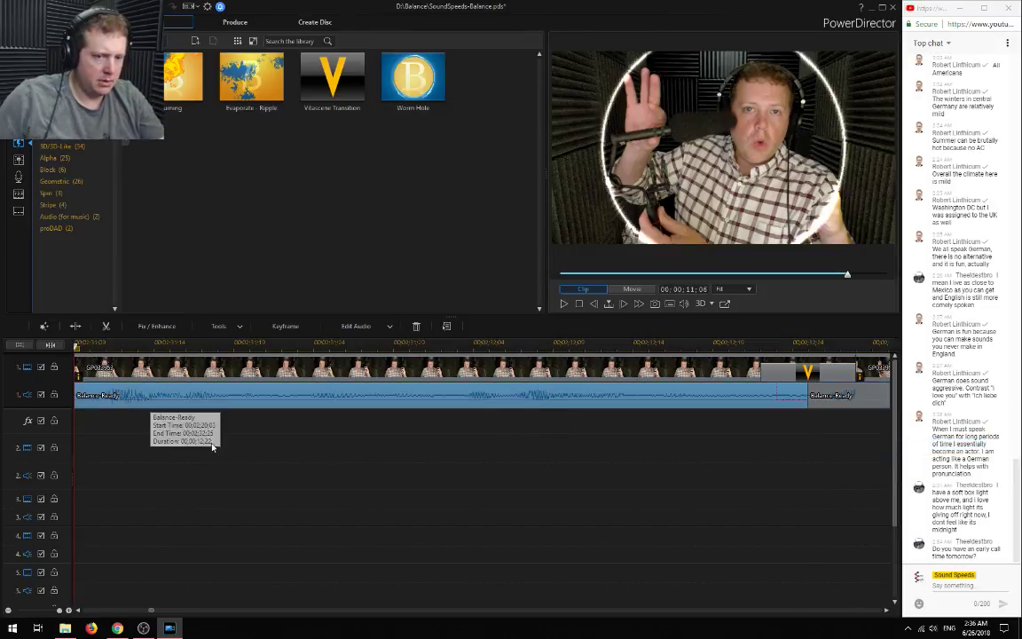
pyautogui.click(219, 447)
pyautogui.press('space')
pyautogui.press('space')
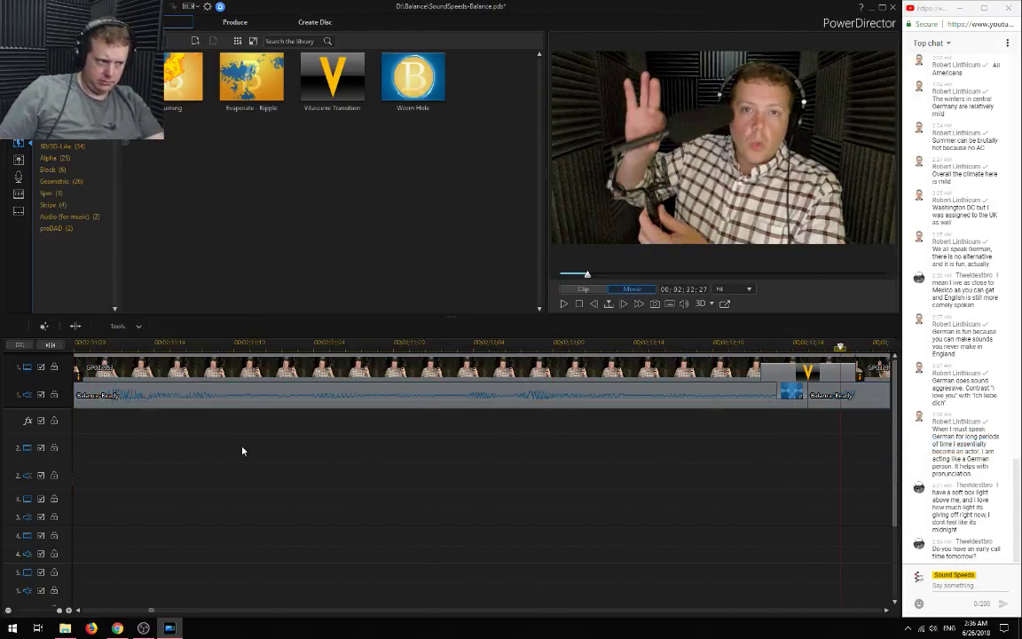
# Move the following video clip later on the timeline, off the preceding clip's end, opening a gap at the join
pyautogui.scroll(2, 810, 422)
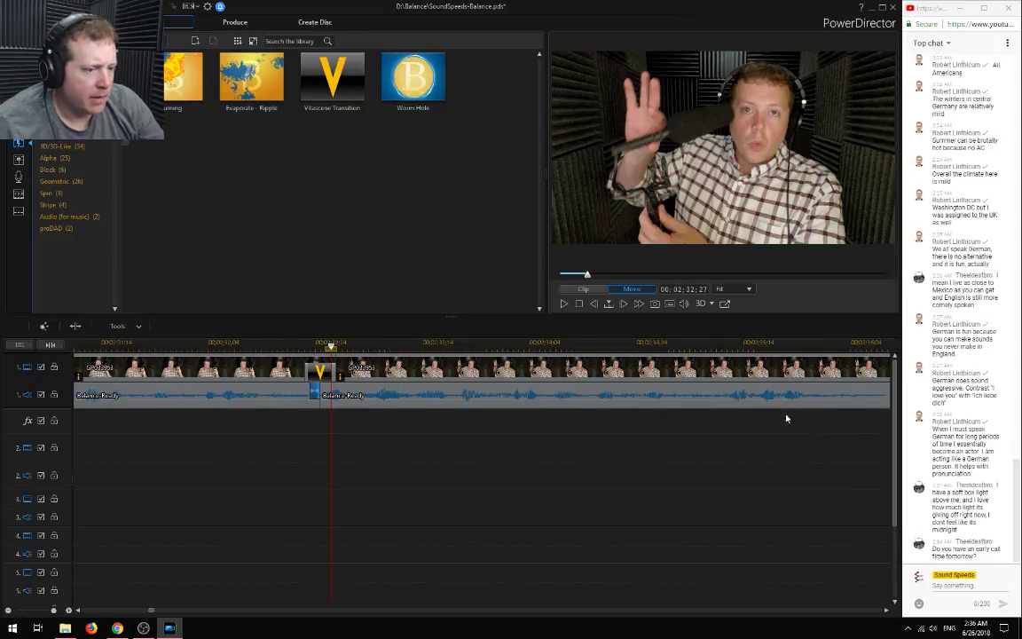
pyautogui.scroll(2, 377, 413)
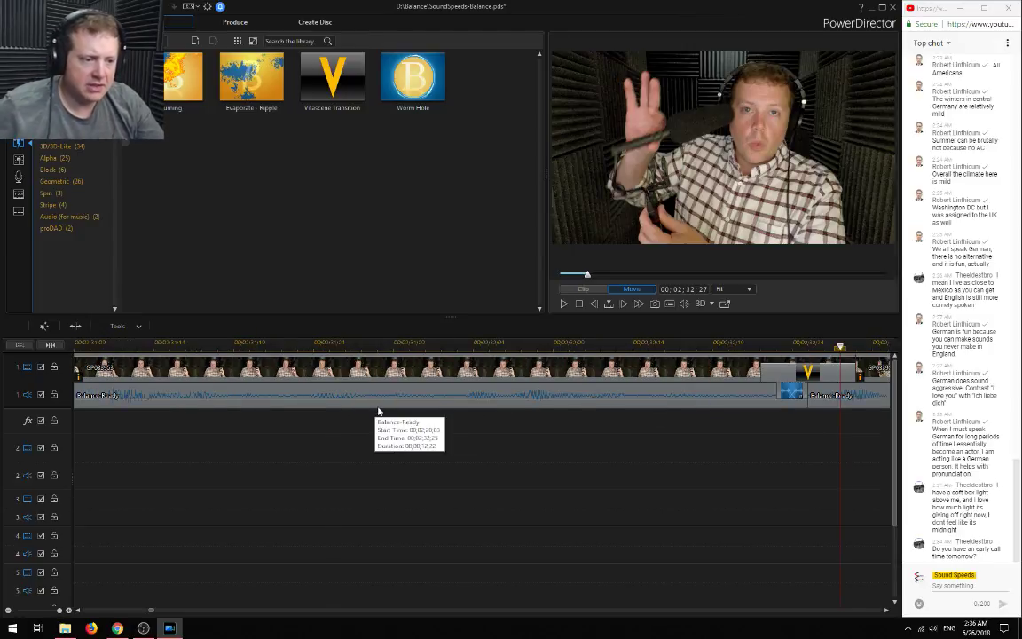
pyautogui.click(885, 611)
pyautogui.click(887, 612)
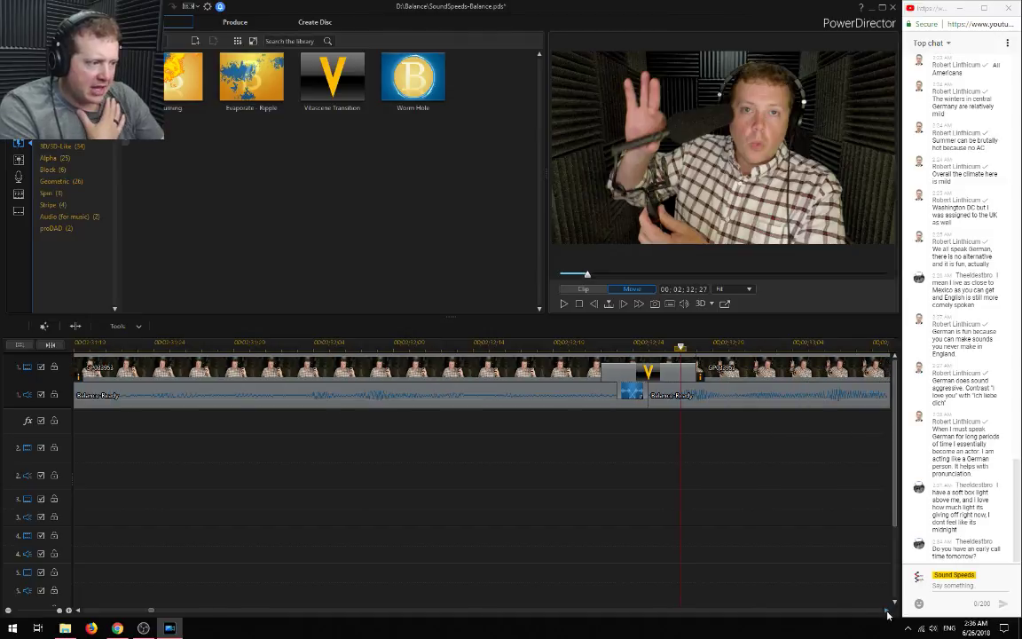
pyautogui.click(708, 368)
pyautogui.moveTo(707, 369); pyautogui.dragTo(666, 369)
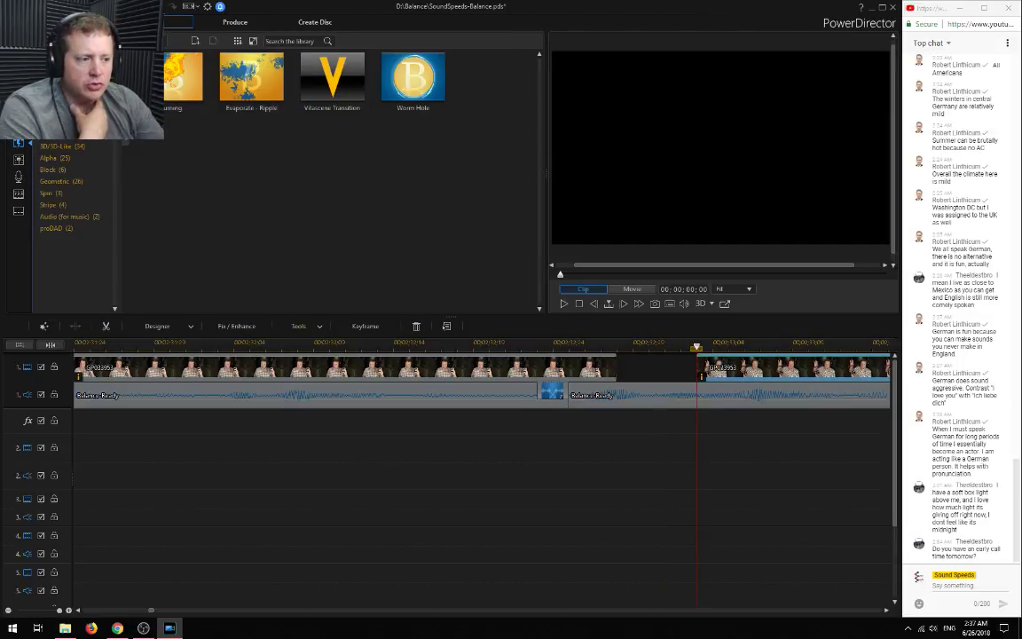
pyautogui.hotkey('ctrl', 'z')
pyautogui.click(721, 142)
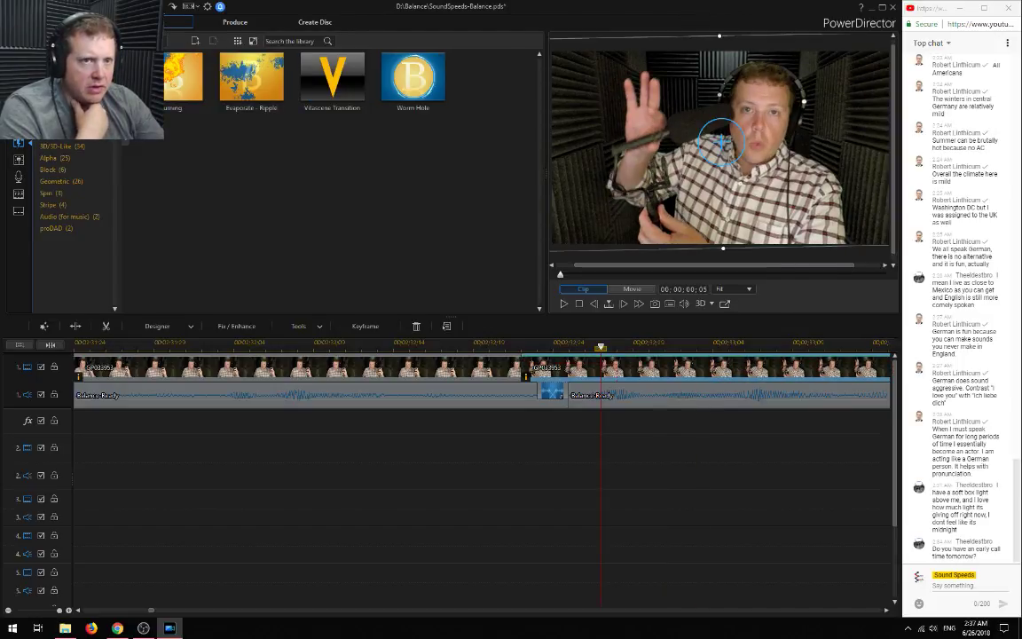
pyautogui.click(171, 8)
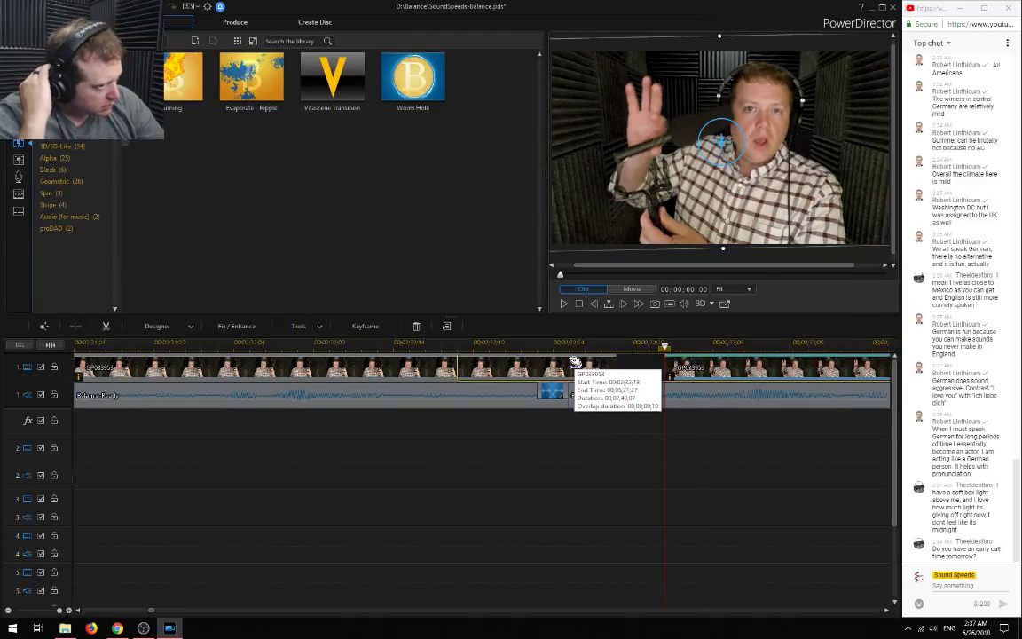
# Crossfade the following video clip over the preceding clip's end and shorten the overlap to seven frames, with a one-frame audio crossfade
pyautogui.moveTo(593, 363); pyautogui.dragTo(600, 362)
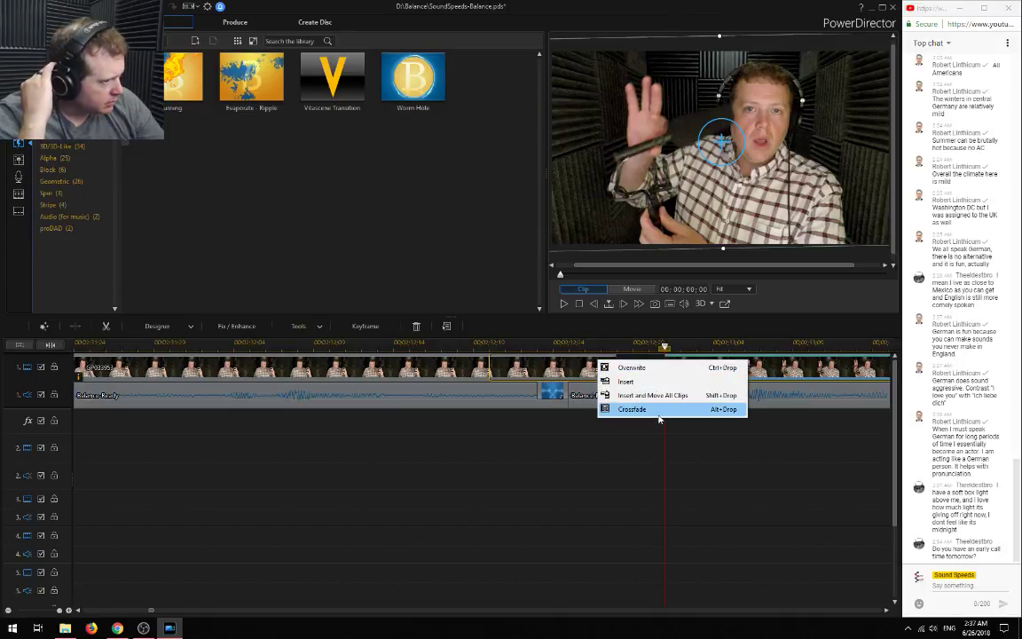
pyautogui.click(651, 411)
pyautogui.click(616, 372)
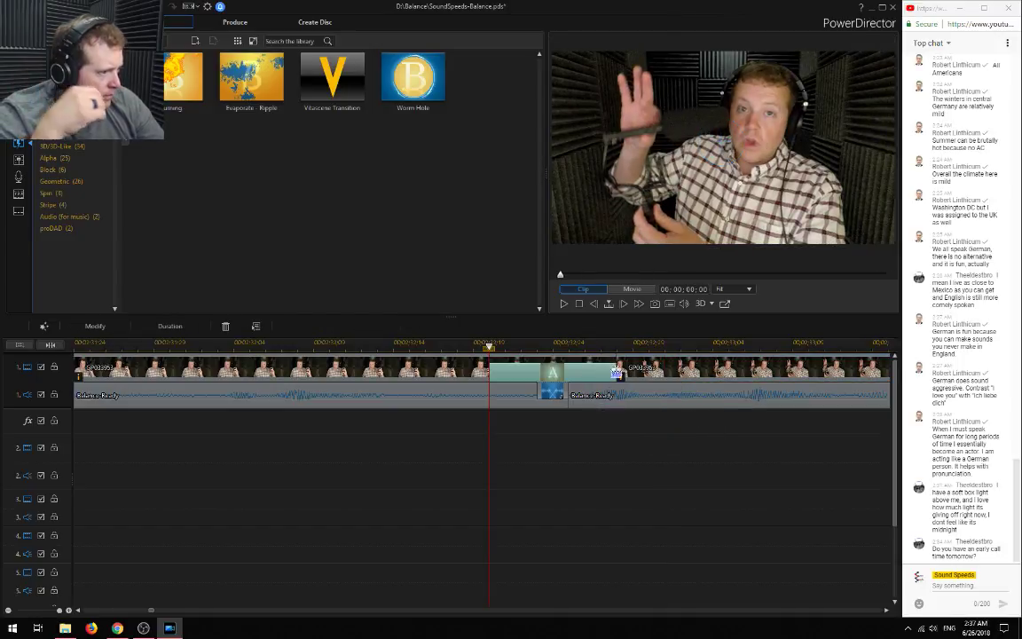
pyautogui.moveTo(617, 370); pyautogui.dragTo(591, 369)
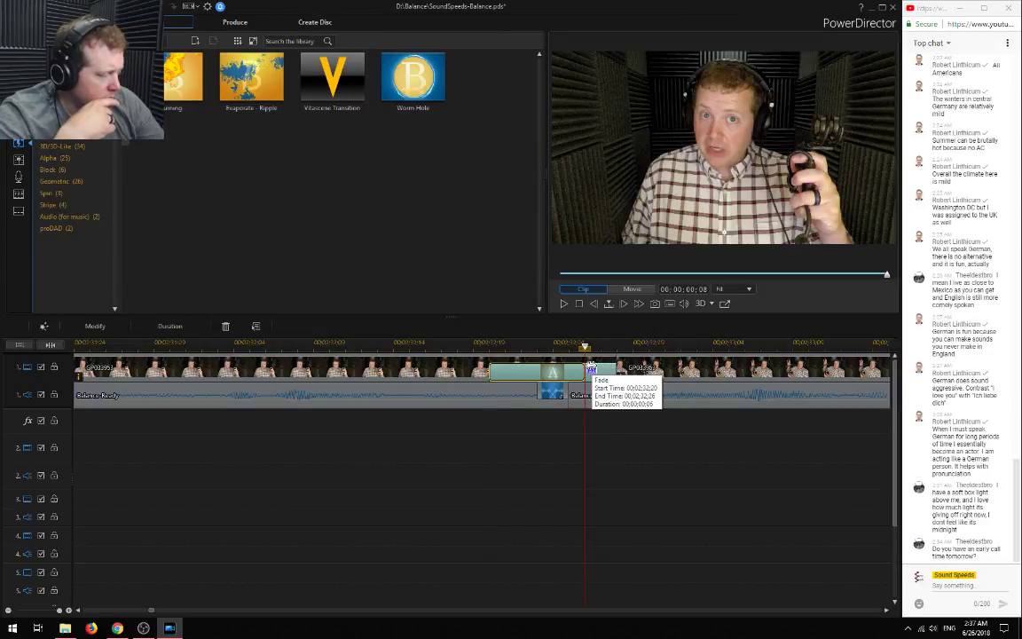
pyautogui.moveTo(591, 367); pyautogui.dragTo(592, 362)
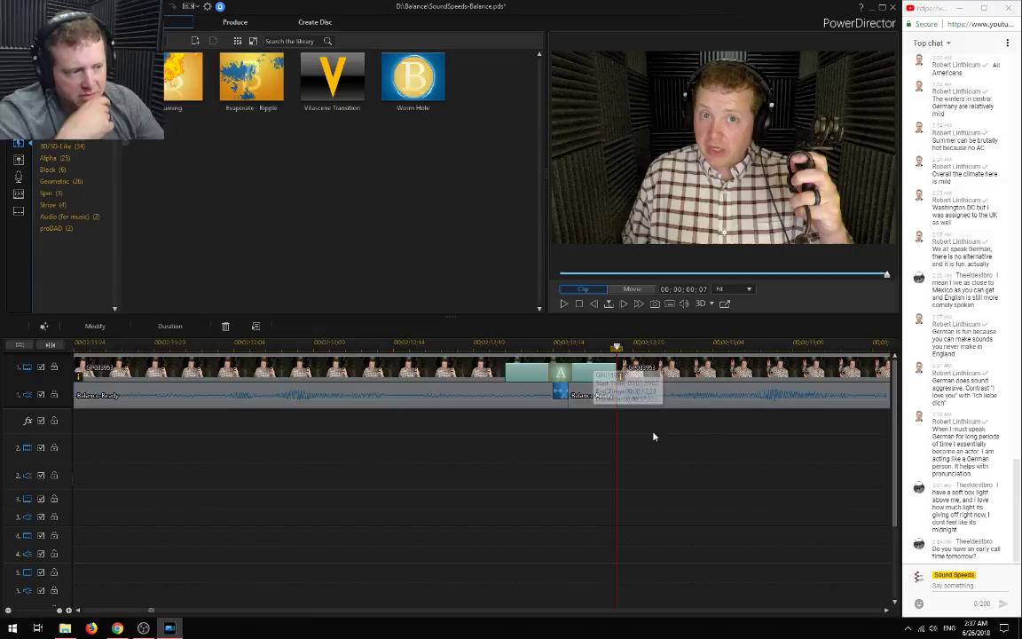
# Play back the join with its fade transition from about 00;02;31;29 to check the picture and sound
pyautogui.click(154, 368)
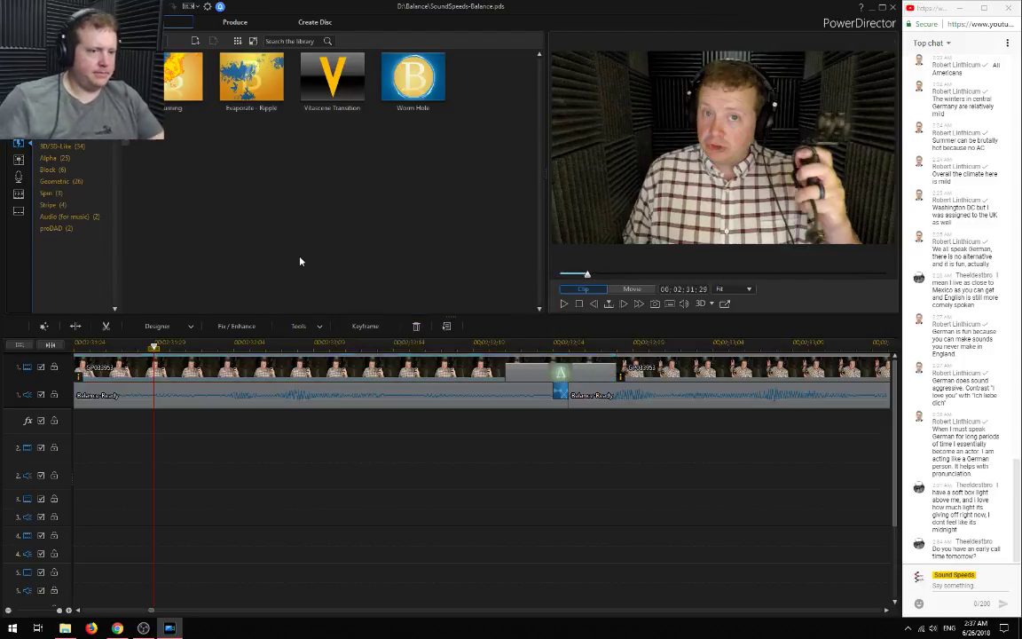
pyautogui.press('space')
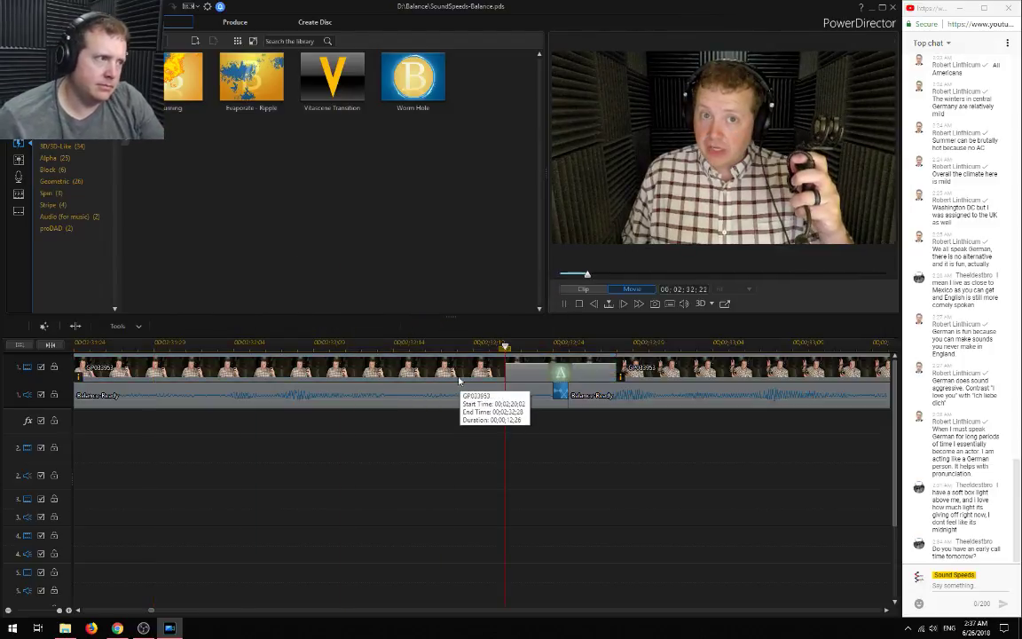
pyautogui.press('space')
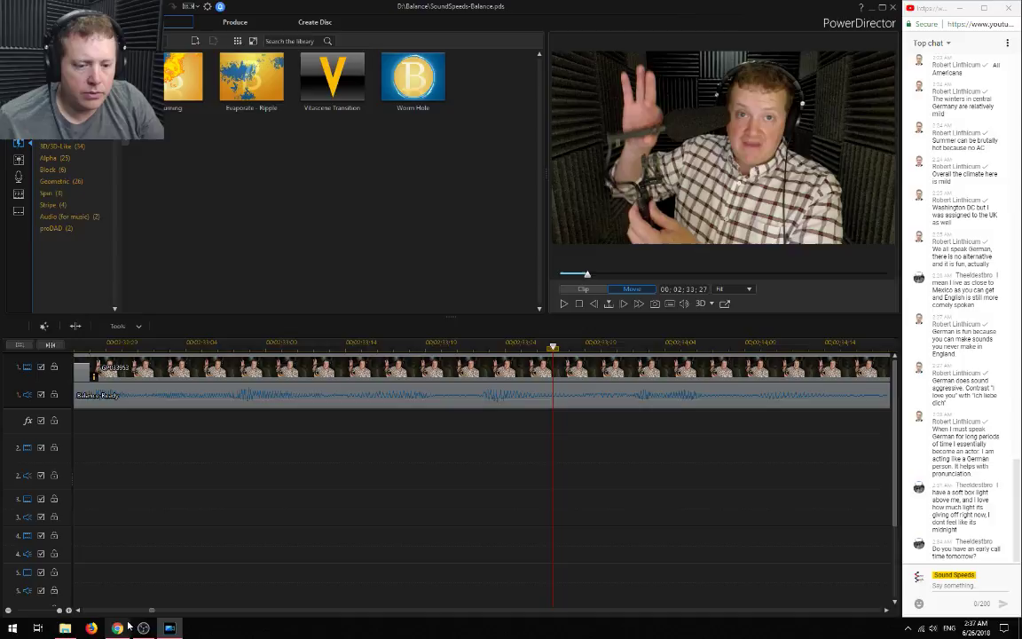
# Replace the fade at the join with the Vitascene Transition and play the video onward to about 00;02;41
pyautogui.moveTo(332, 78); pyautogui.dragTo(97, 371)
pyautogui.scroll(3, 117, 546)
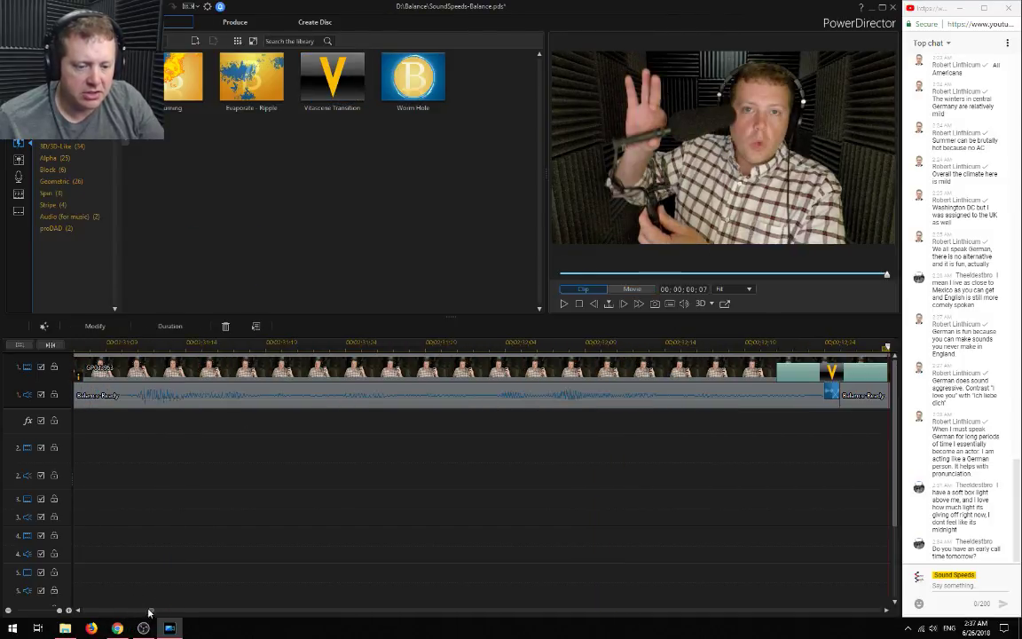
pyautogui.click(189, 540)
pyautogui.press('space')
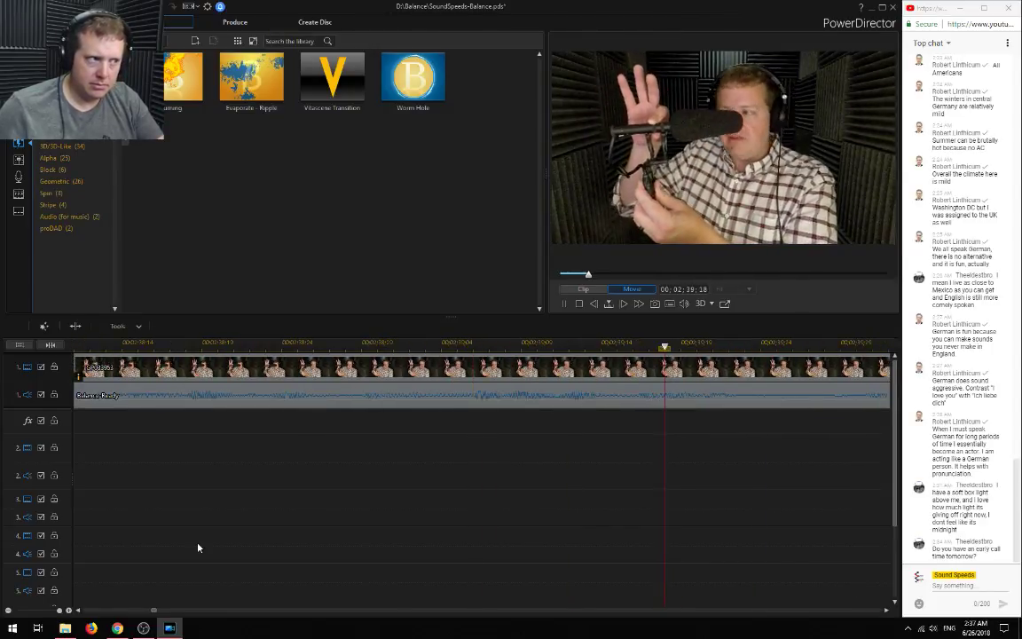
pyautogui.press('space')
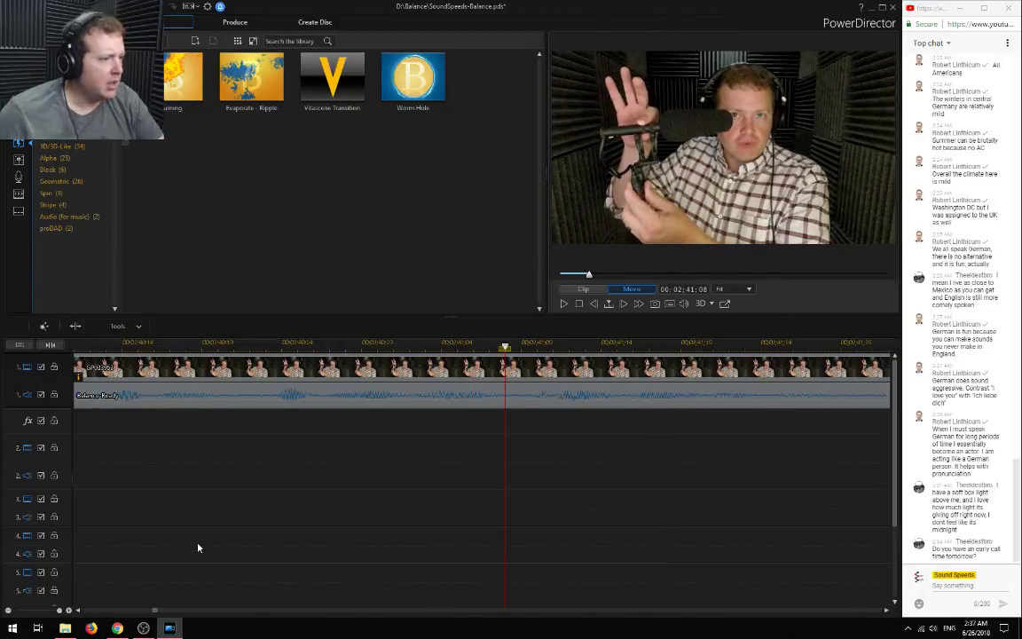
# Replay the passage between about 00;02;39 and 00;02;42 several times to check the lip sync and the end of the phrase
pyautogui.click(106, 344)
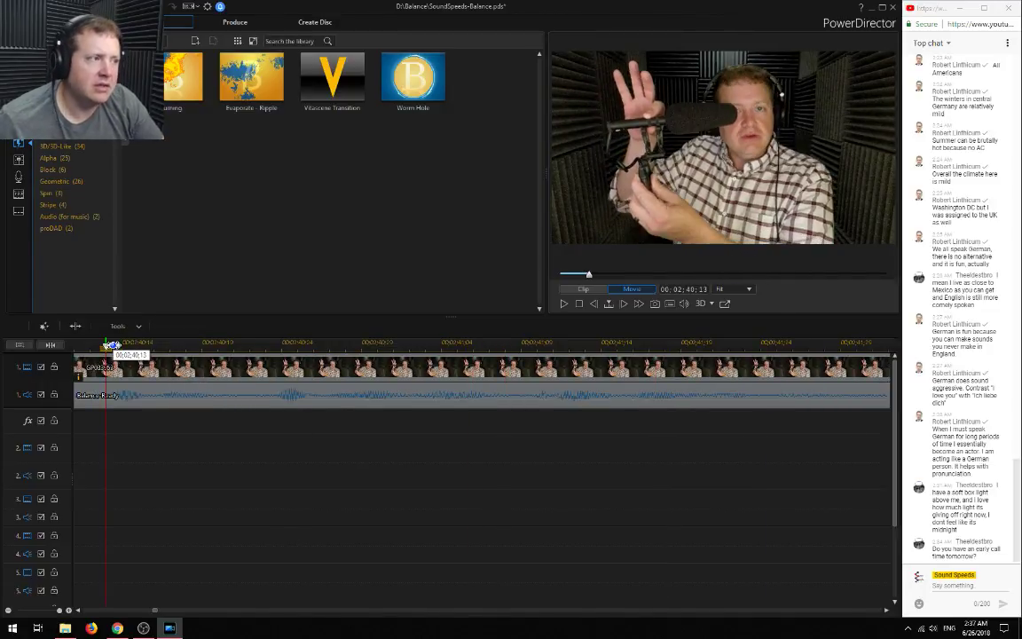
pyautogui.press('space')
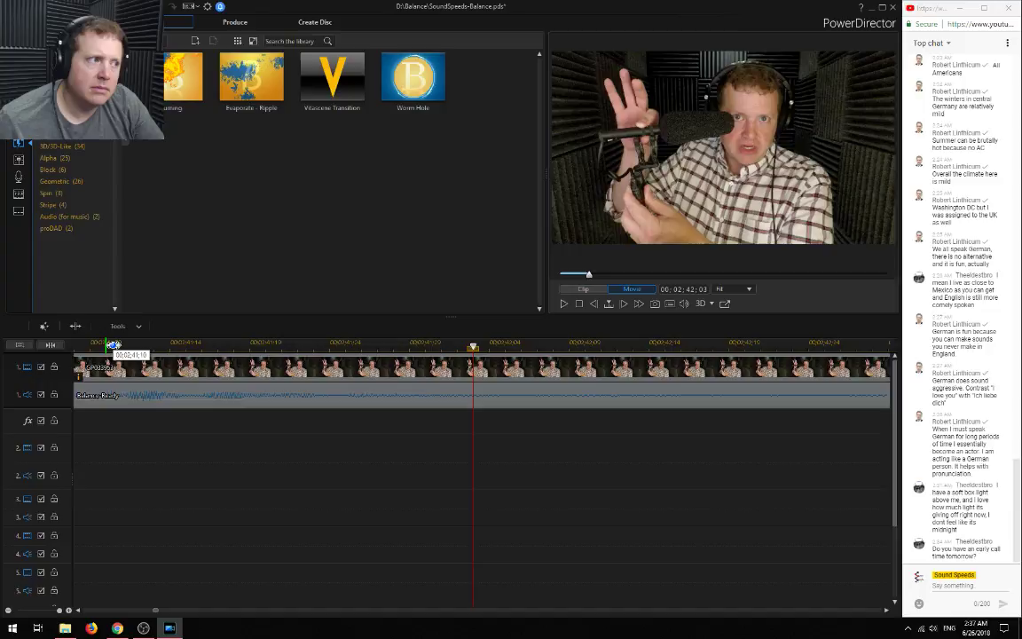
pyautogui.click(106, 344)
pyautogui.press('space')
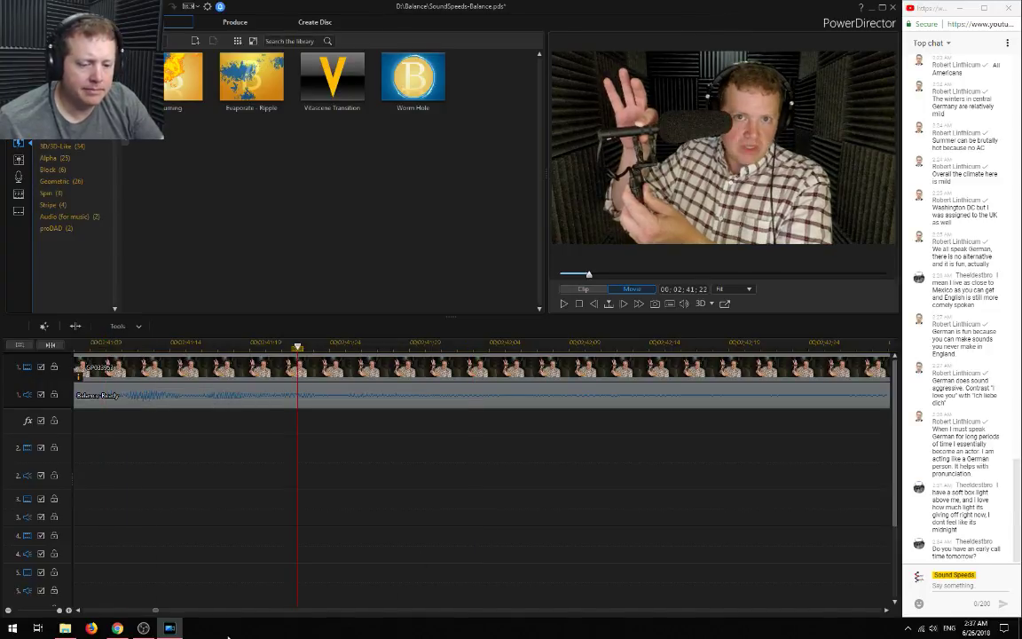
pyautogui.scroll(2, 190, 531)
pyautogui.click(104, 345)
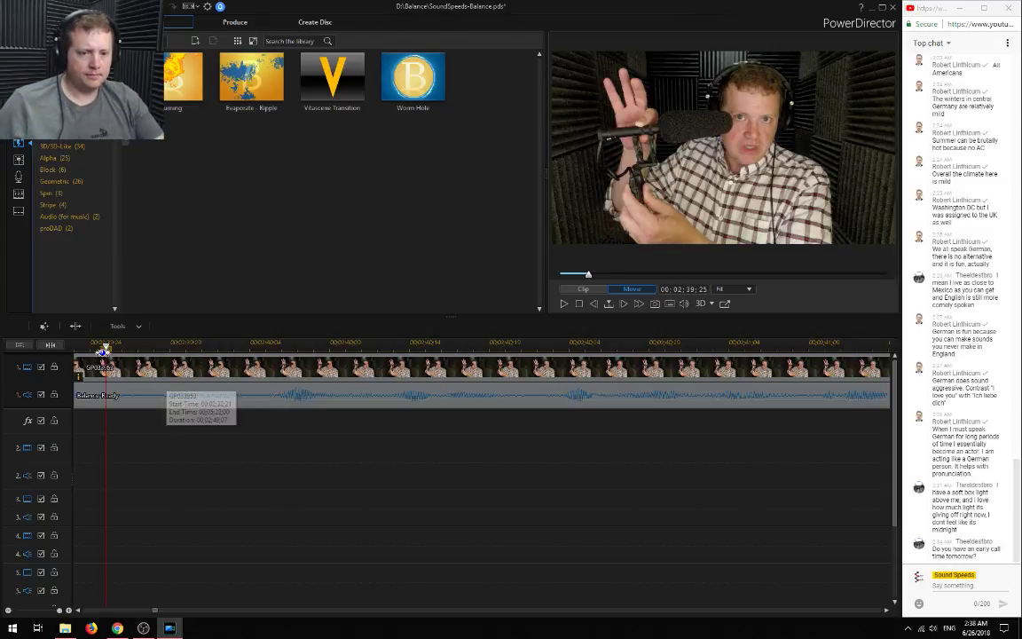
pyautogui.press('space')
pyautogui.press('space')
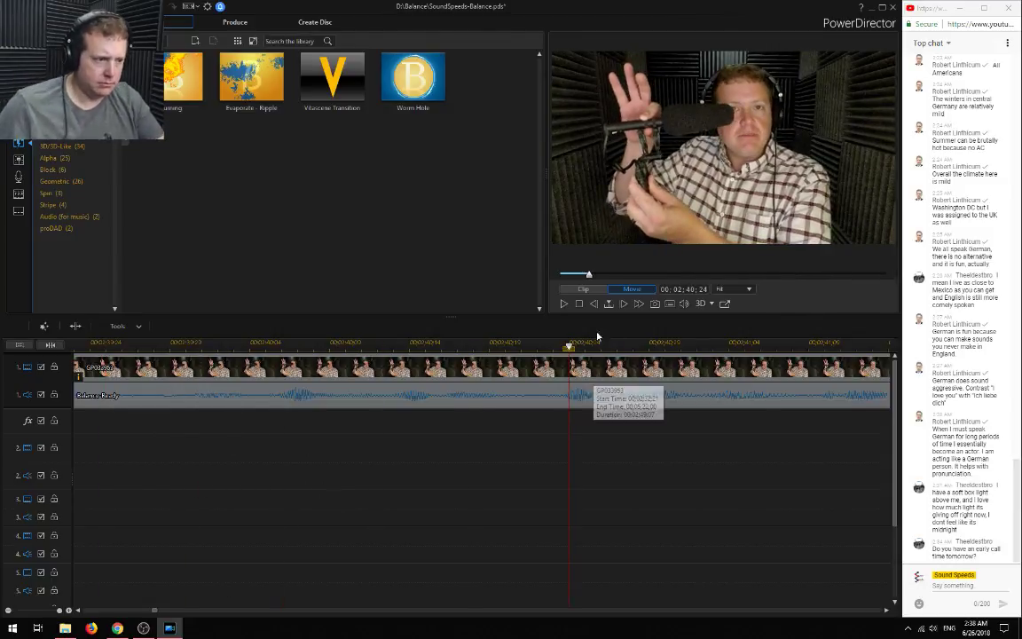
pyautogui.press('space')
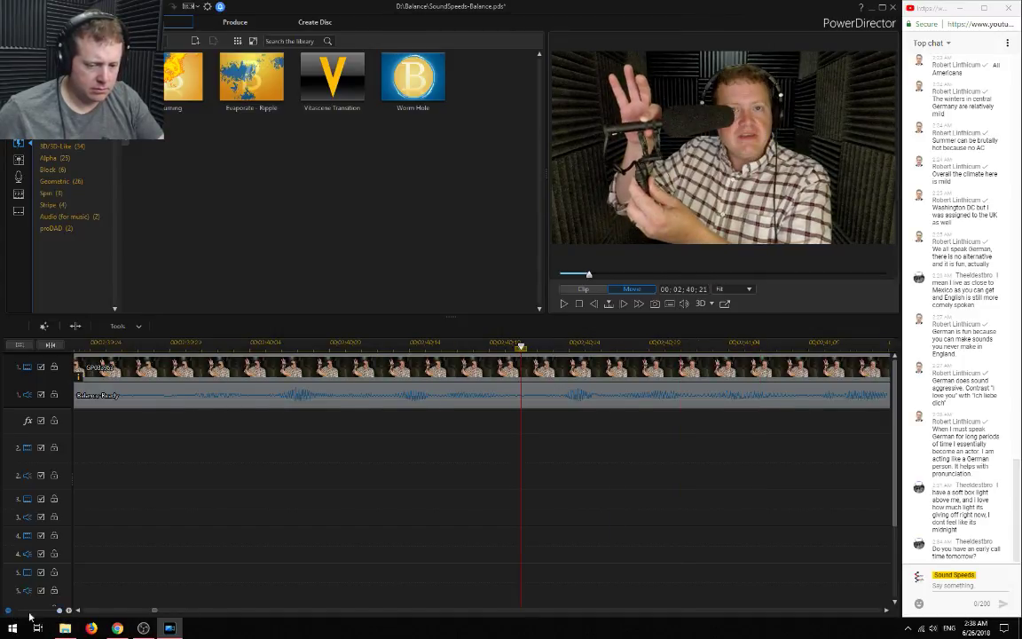
pyautogui.click(22, 612)
pyautogui.click(76, 612)
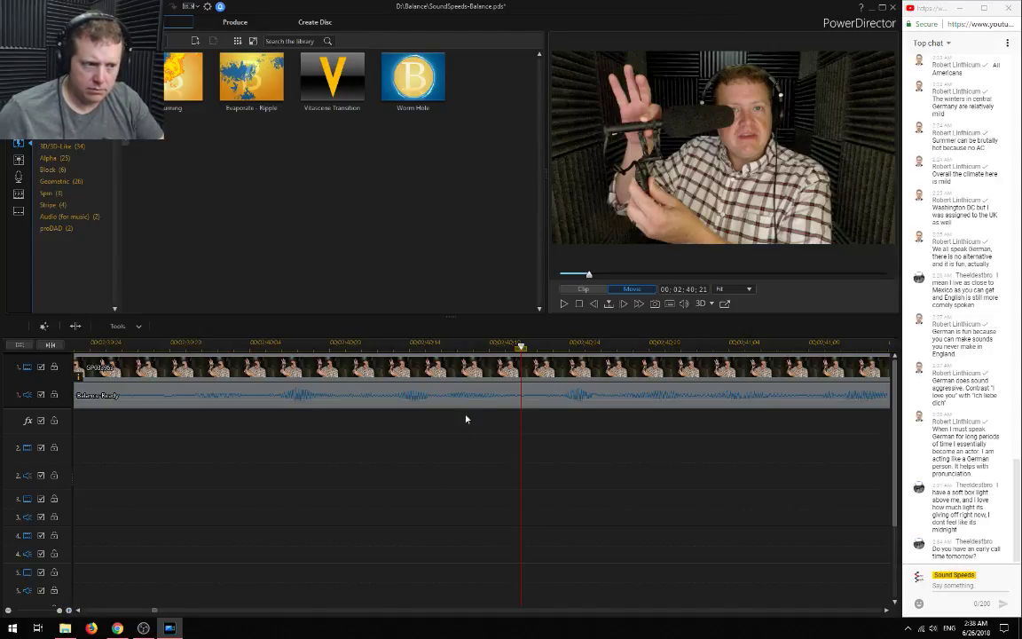
pyautogui.press('space')
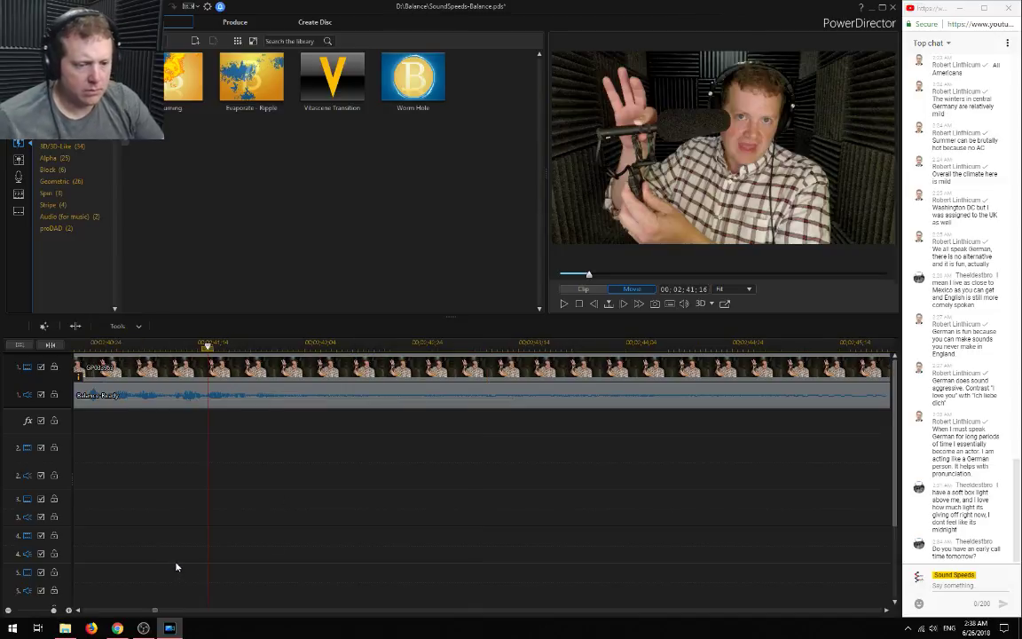
# Play back from the Vitascene join near 00;02;32 through the following speech to about 00;02;39
pyautogui.moveTo(152, 611); pyautogui.dragTo(146, 610)
pyautogui.click(116, 344)
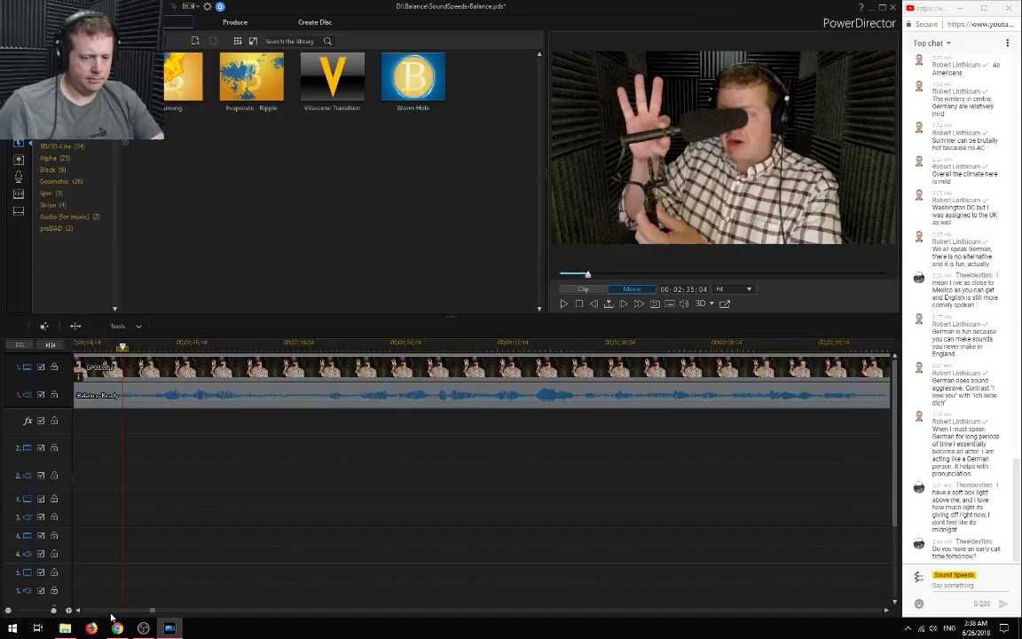
pyautogui.moveTo(154, 611); pyautogui.dragTo(152, 611)
pyautogui.click(320, 344)
pyautogui.press('space')
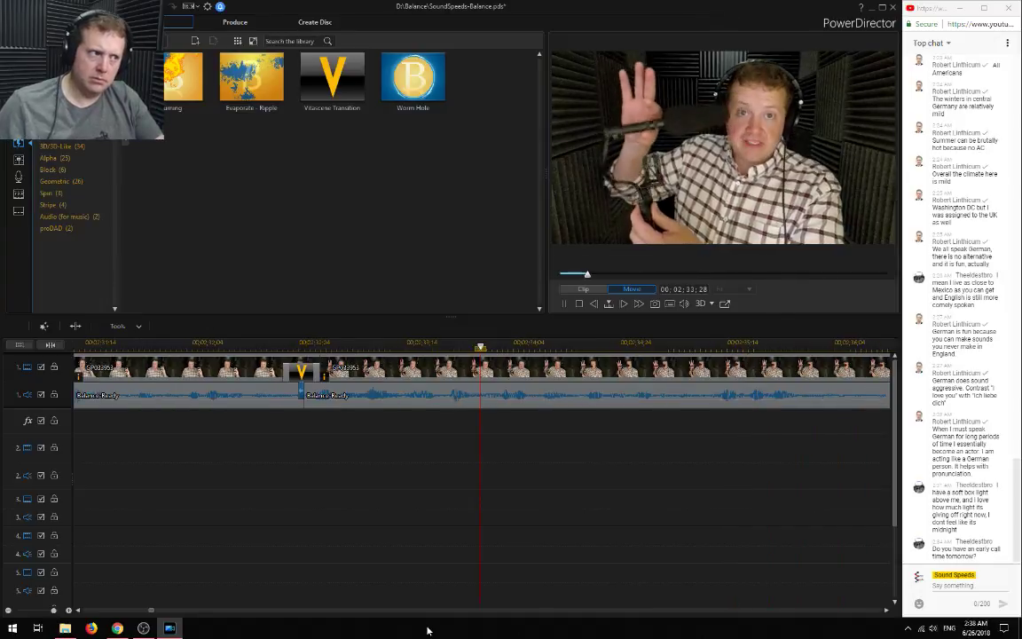
pyautogui.press('space')
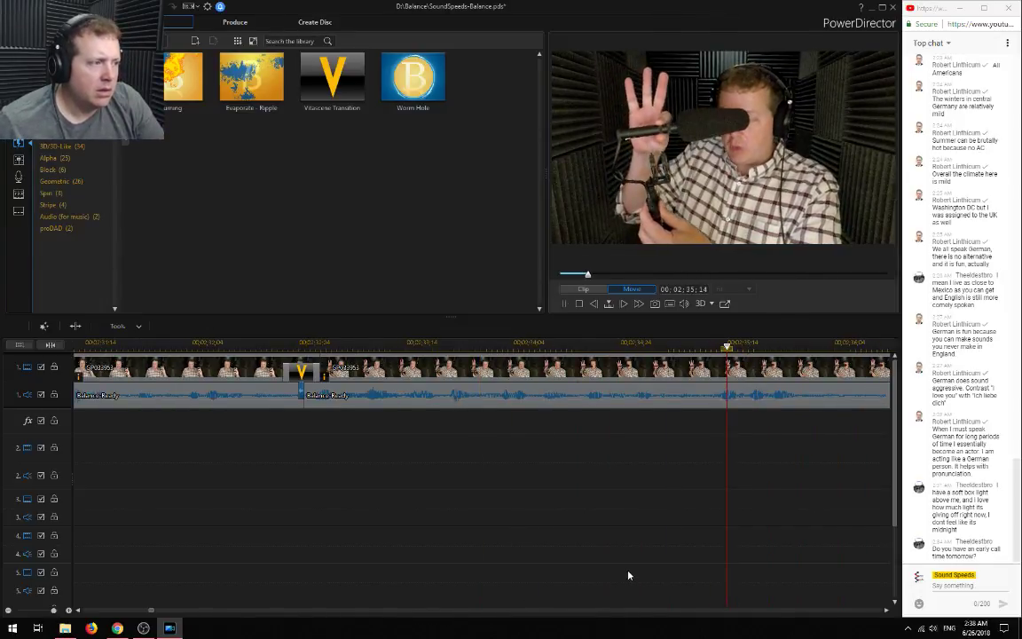
pyautogui.press('space')
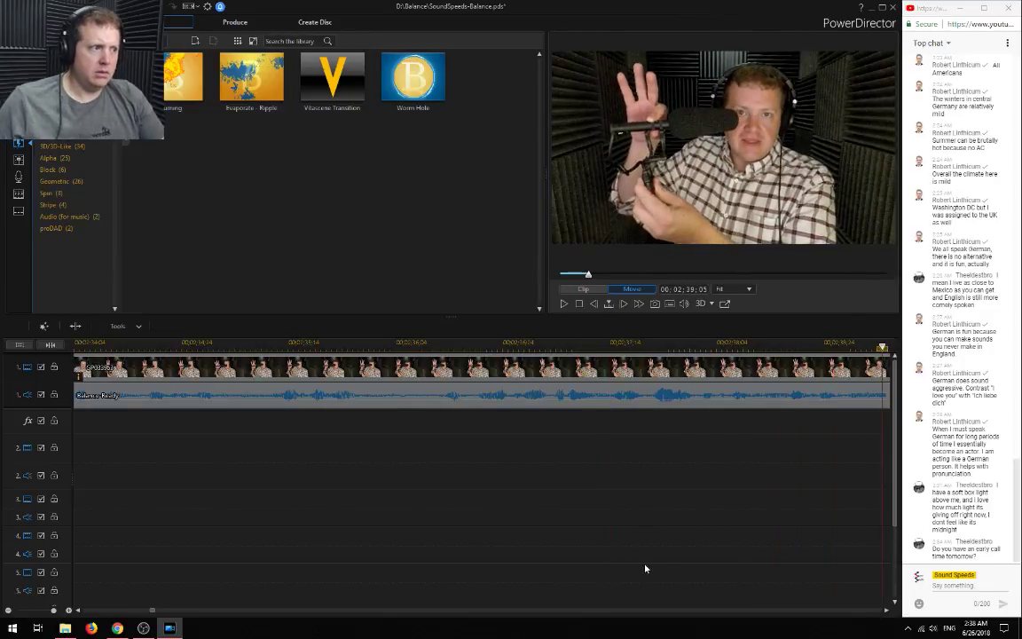
pyautogui.press('space')
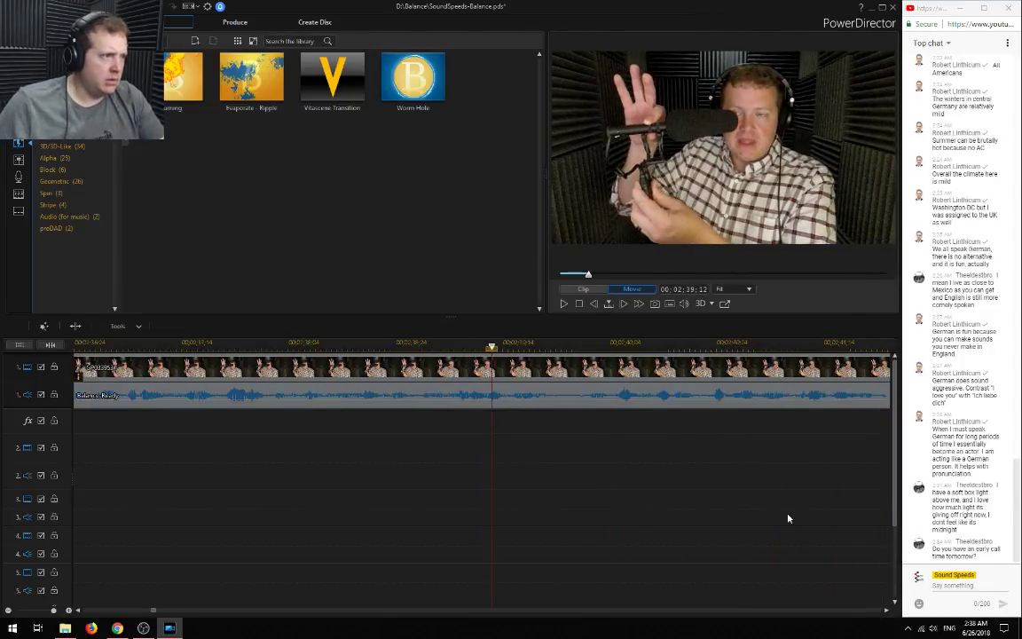
# Replay the speech from about 00;02;37 to 00;02;42 to locate the cut point after the phrase
pyautogui.click(465, 347)
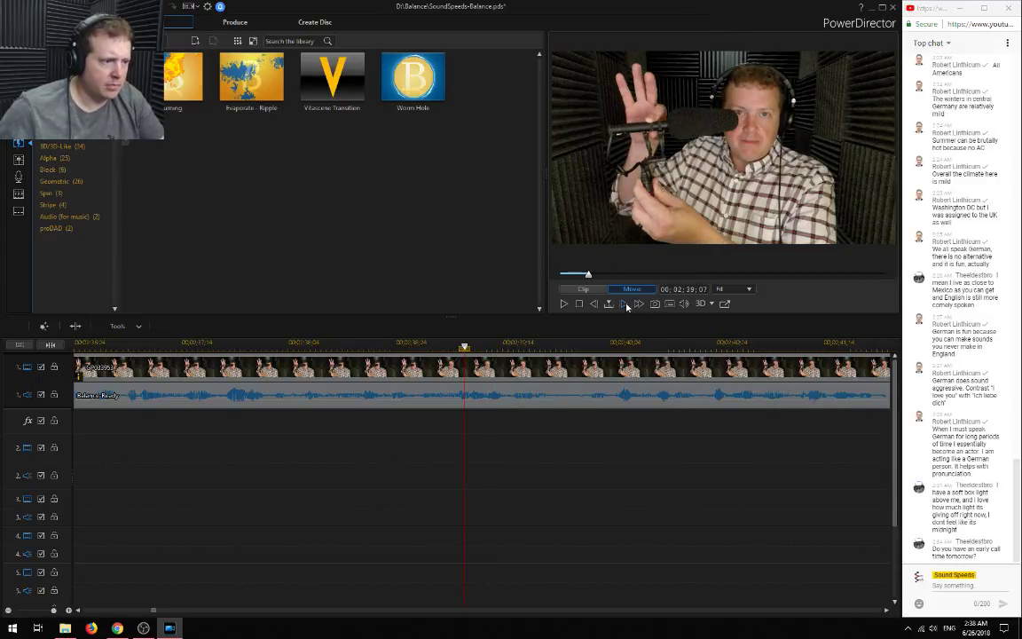
pyautogui.click(514, 346)
pyautogui.press('space')
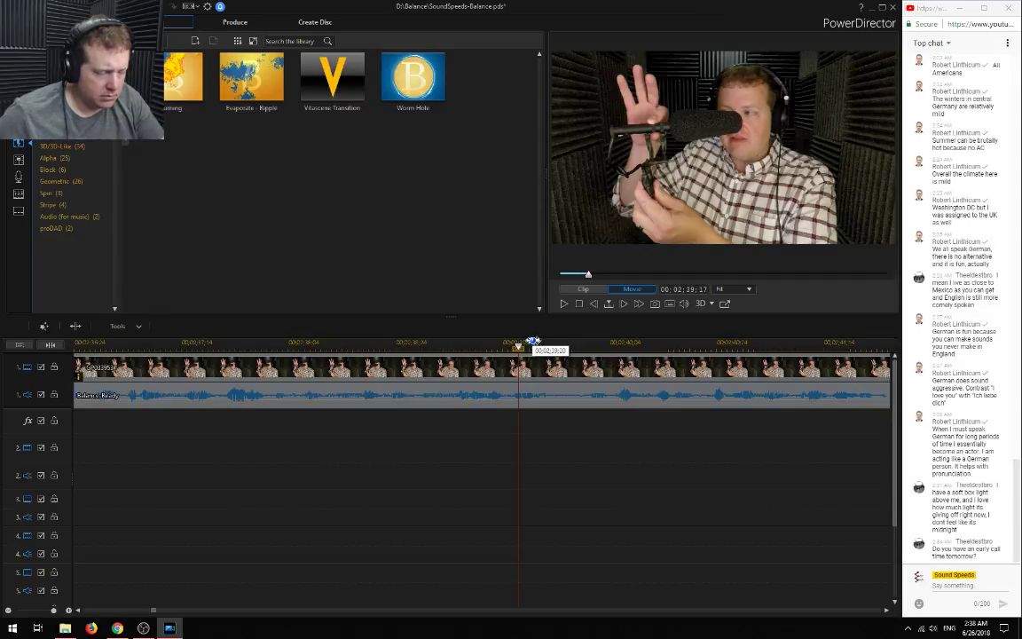
pyautogui.click(135, 344)
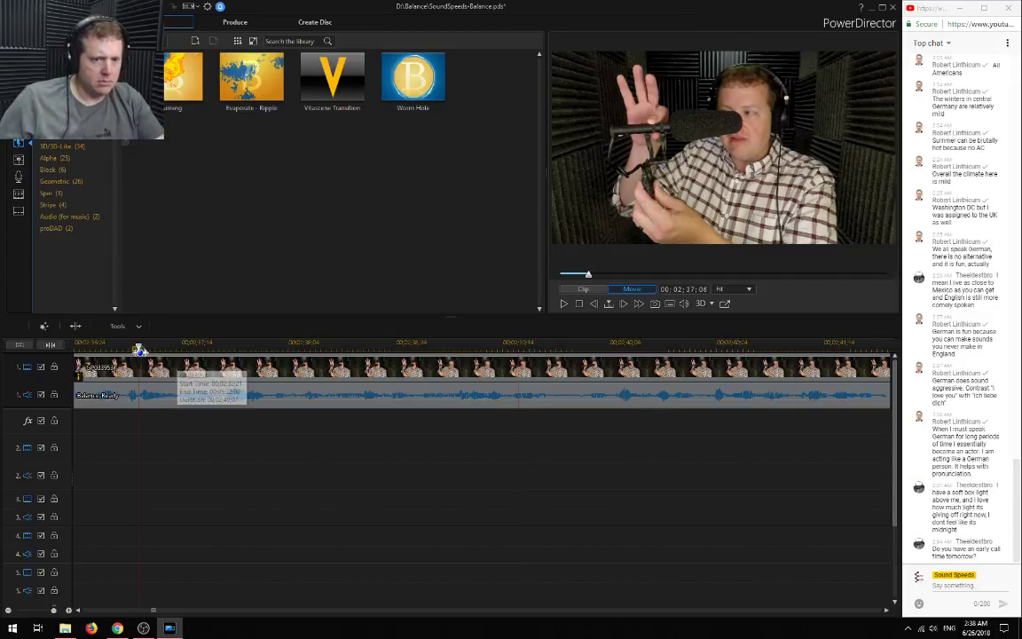
pyautogui.press('space')
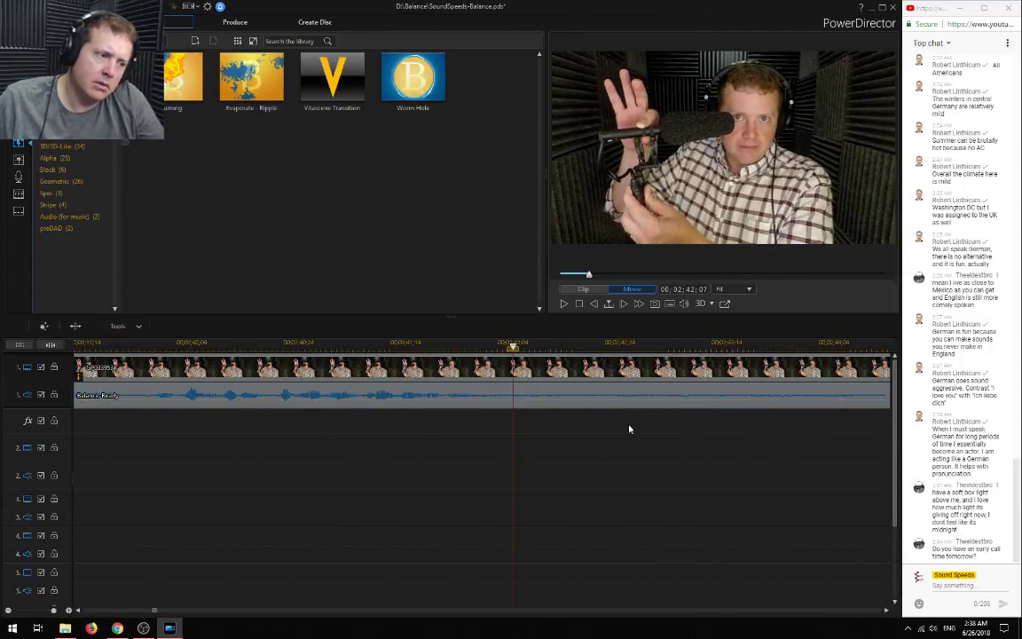
pyautogui.click(373, 346)
pyautogui.press('space')
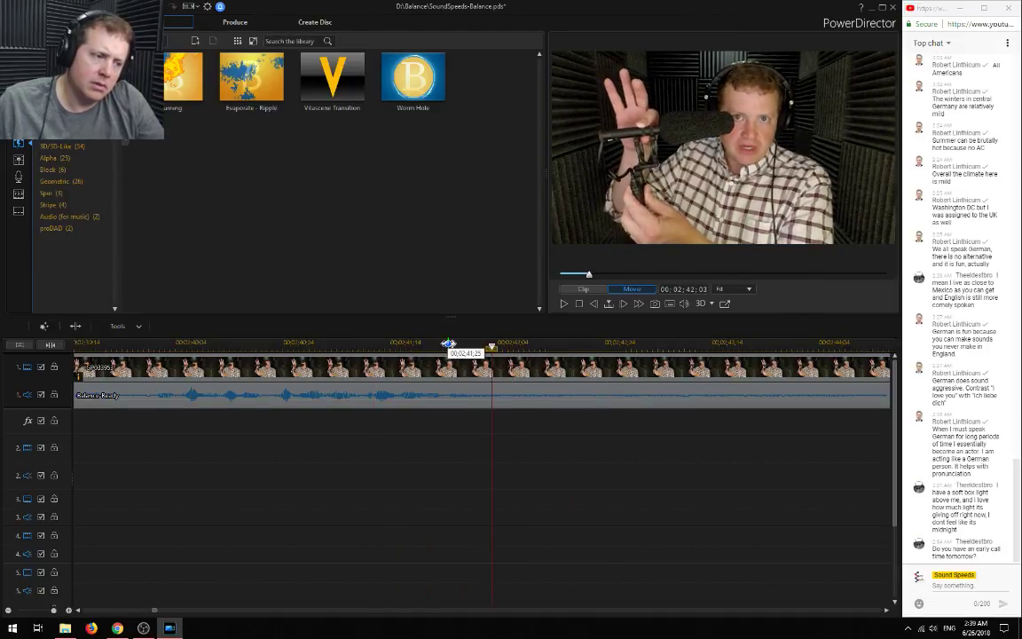
# Split the video and audio clips in the pause at about 00;02;42 and show more of the following footage
pyautogui.hotkey('ctrl', 't')
pyautogui.press('space')
pyautogui.press('space')
pyautogui.scroll(-3, 438, 458)
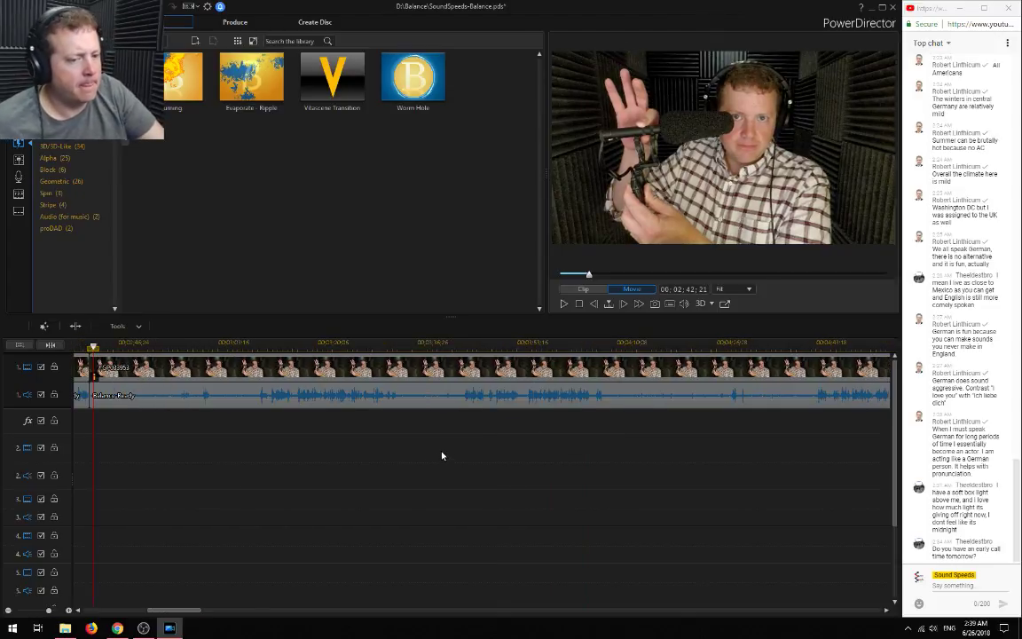
# Play the speech from about 00;03;10 and step frame by frame around 00;03;12 to check the lip sync
pyautogui.click(258, 346)
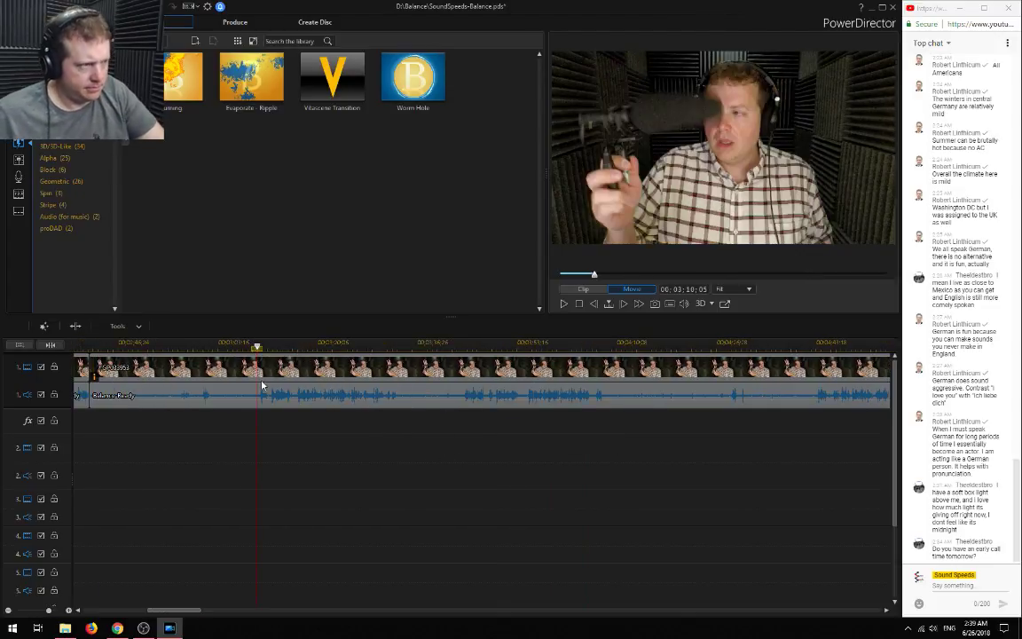
pyautogui.press('space')
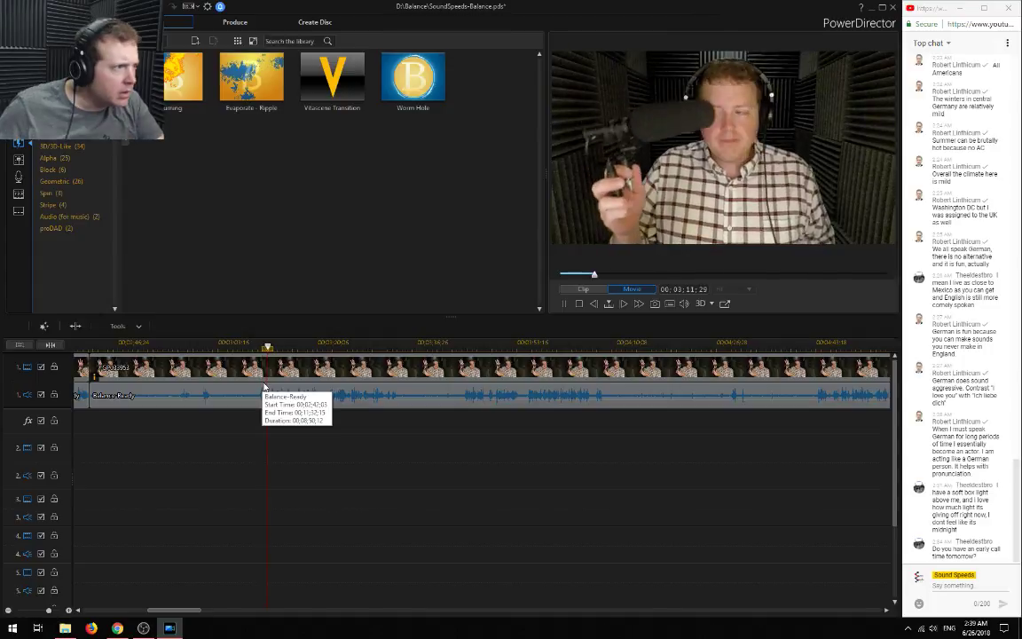
pyautogui.press('space')
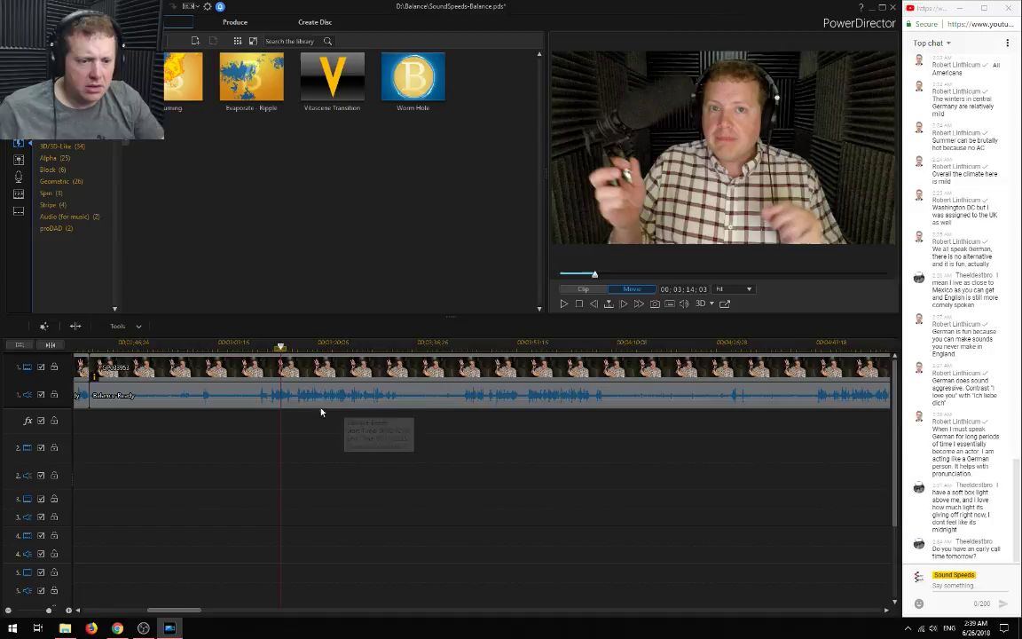
pyautogui.click(272, 347)
pyautogui.scroll(3, 337, 431)
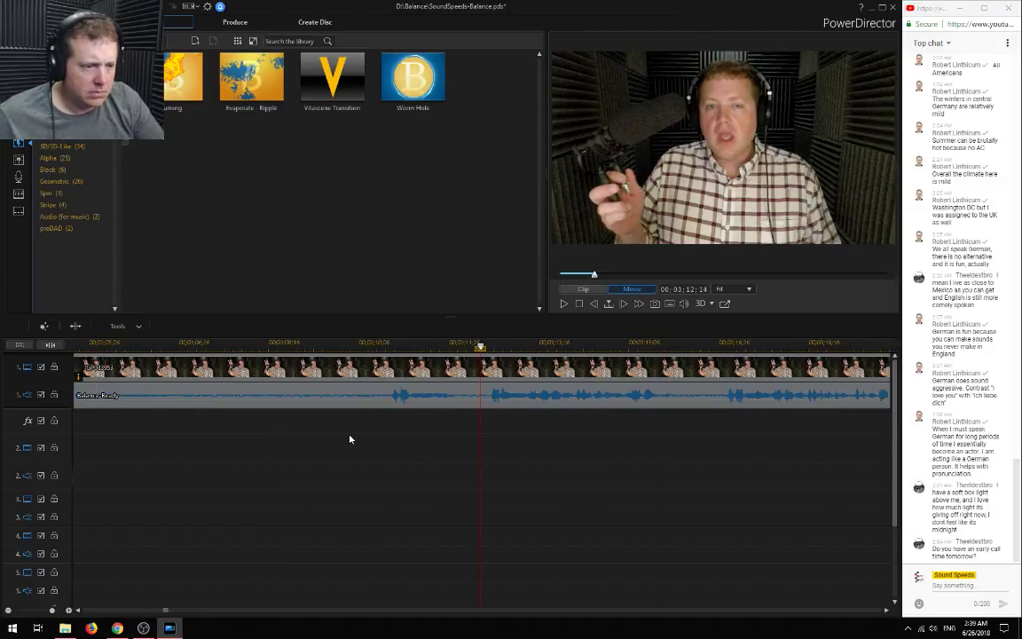
pyautogui.click(489, 346)
pyautogui.scroll(2, 459, 508)
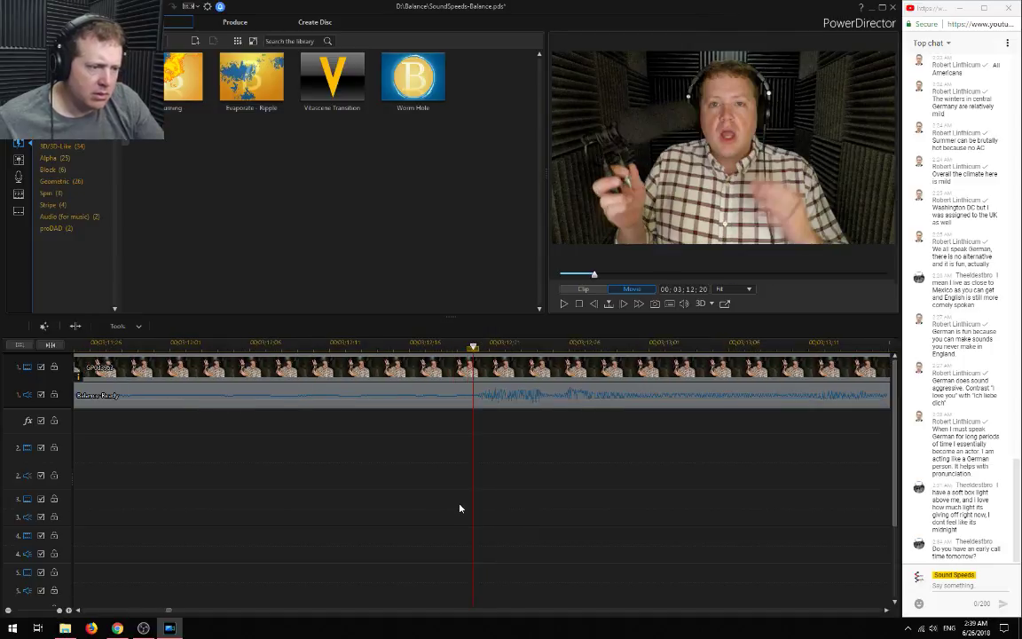
pyautogui.click(623, 306)
pyautogui.click(623, 306)
pyautogui.click(623, 306)
pyautogui.click(623, 306)
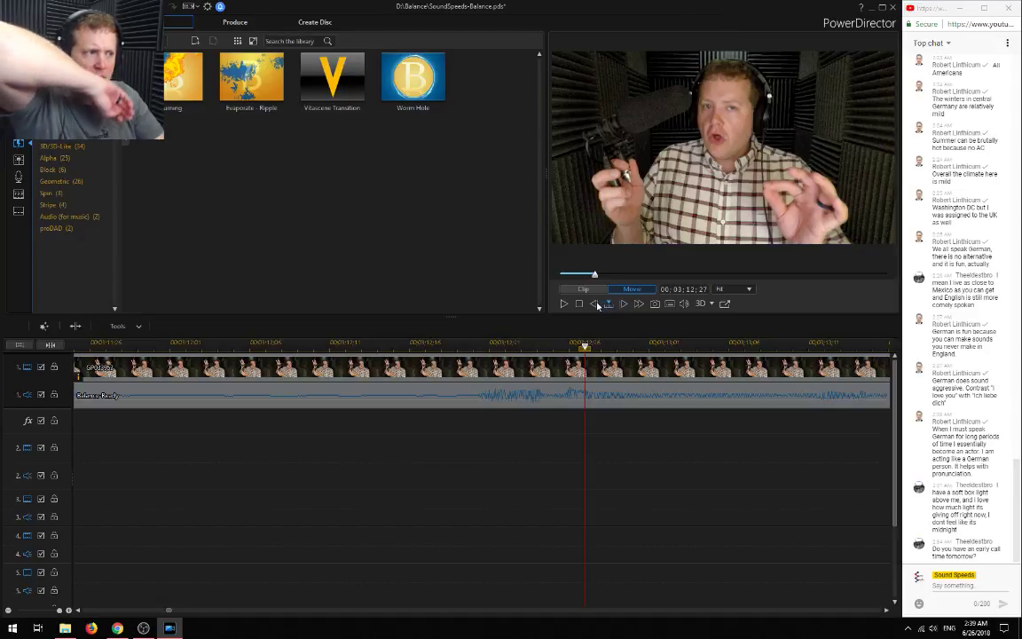
pyautogui.click(595, 304)
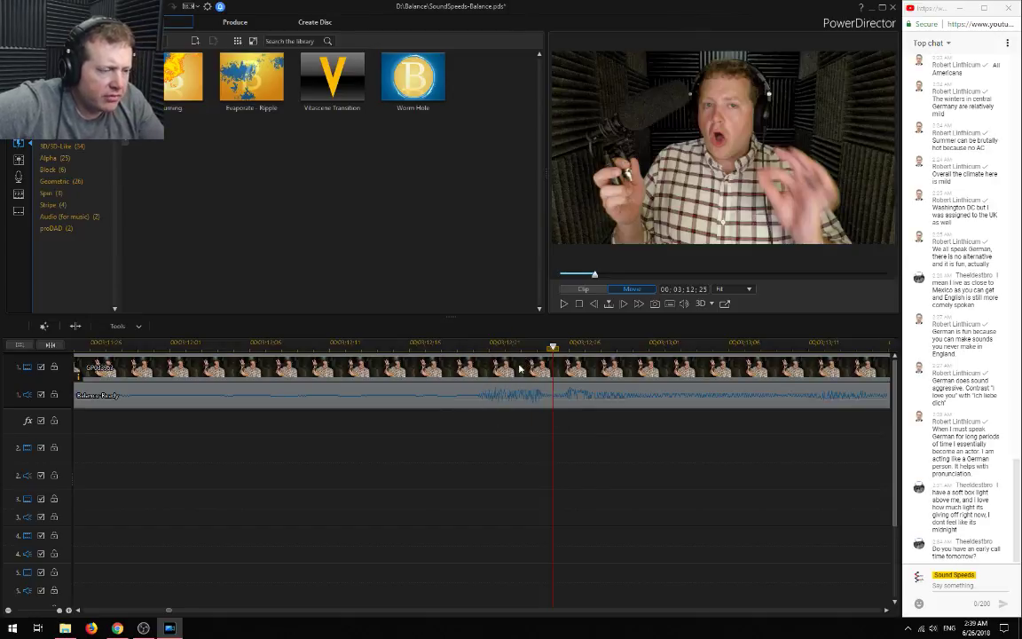
# Shift the audio clip after the 00;02;42 cut about four frames later to match the lips and replay the phrase
pyautogui.click(520, 395)
pyautogui.moveTo(520, 393); pyautogui.dragTo(580, 393)
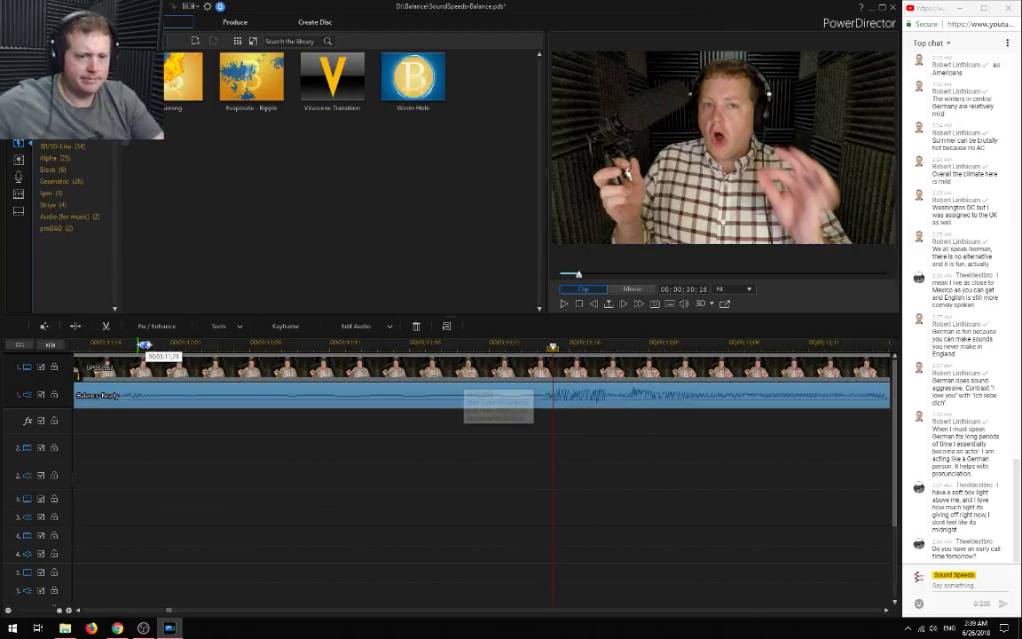
pyautogui.click(144, 345)
pyautogui.press('space')
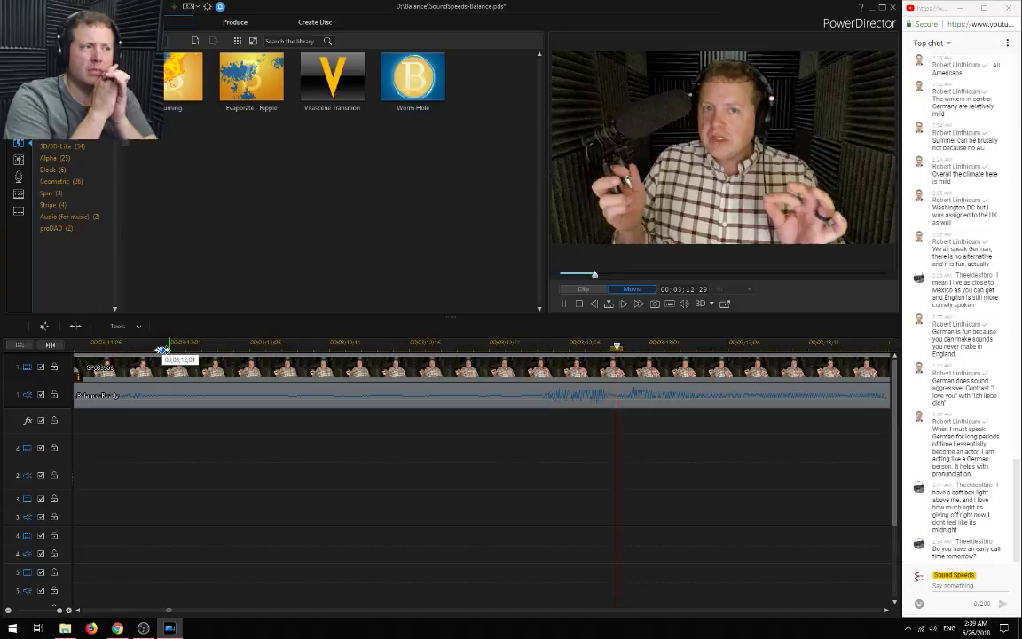
pyautogui.press('space')
# Play the speech leading up to the cut at about 00;02;42 and examine the audio gap there up close
pyautogui.moveTo(59, 610); pyautogui.dragTo(52, 610)
pyautogui.moveTo(168, 612); pyautogui.dragTo(147, 610)
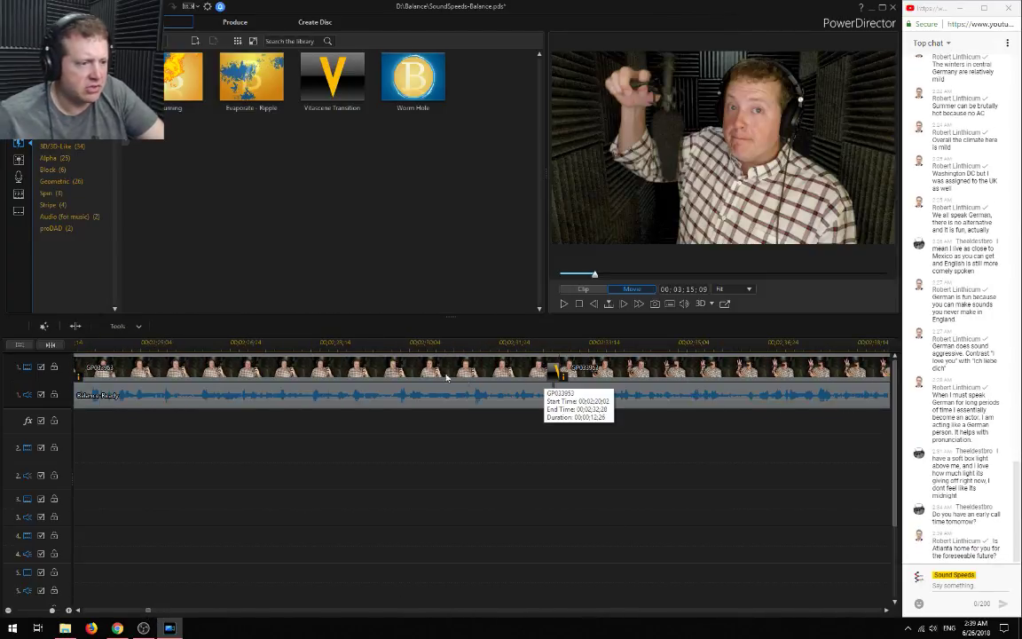
pyautogui.click(332, 344)
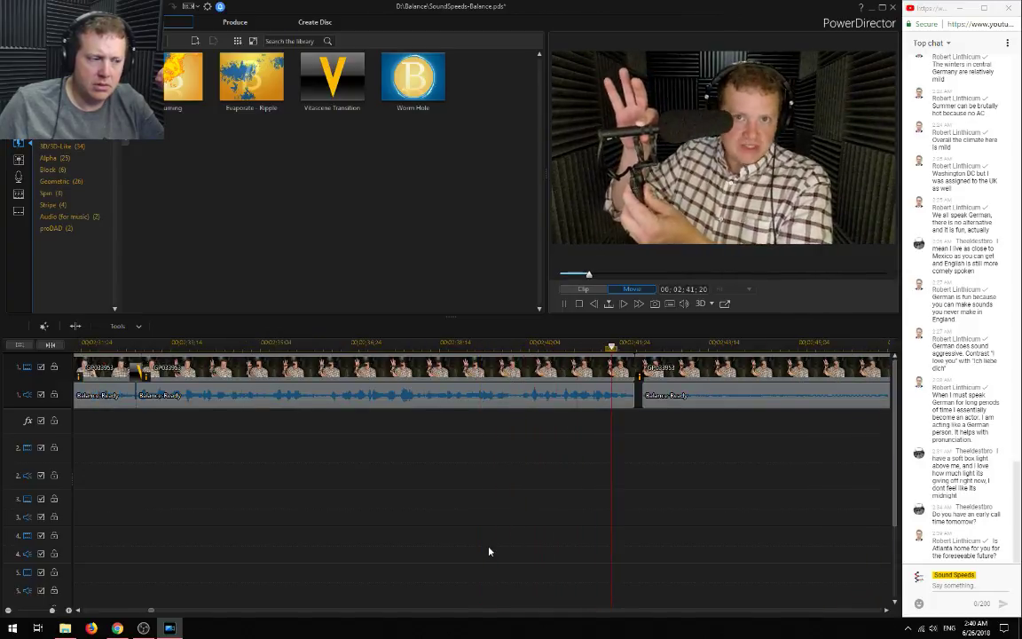
pyautogui.press('space')
pyautogui.scroll(3, 627, 472)
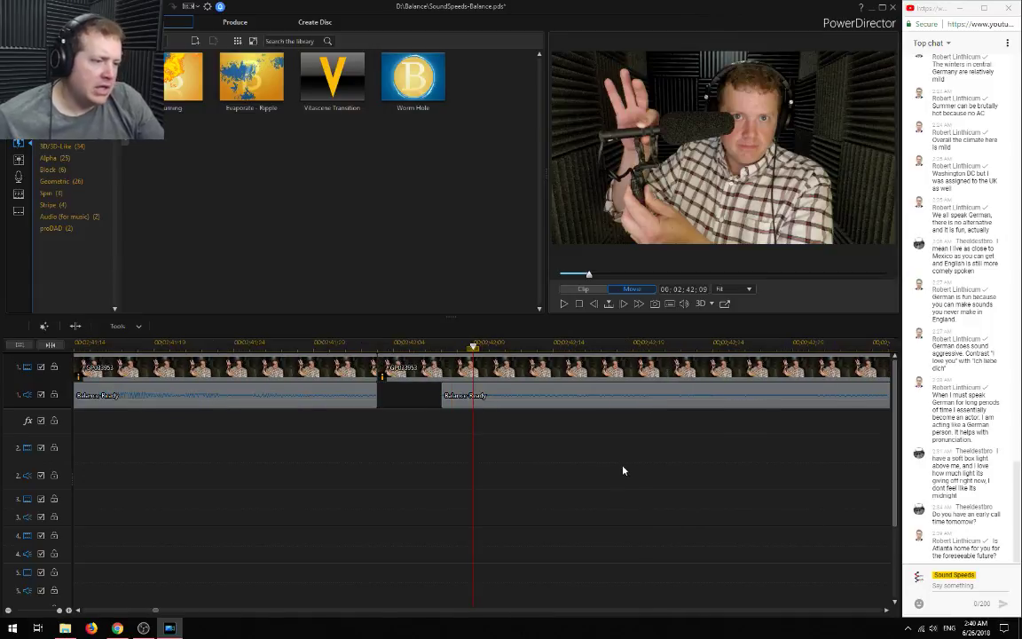
# Trim only the following video clip's start to 00;02;42;07, matching its audio, and move both clips back against the 00;02;42 cut
pyautogui.click(454, 397)
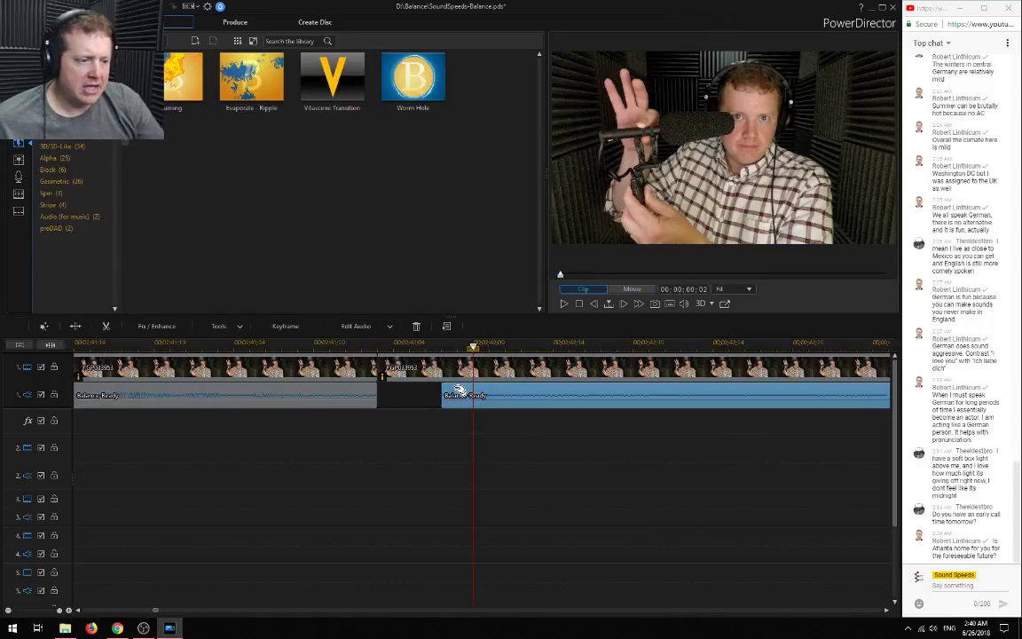
pyautogui.click(383, 367)
pyautogui.moveTo(379, 367); pyautogui.dragTo(441, 366)
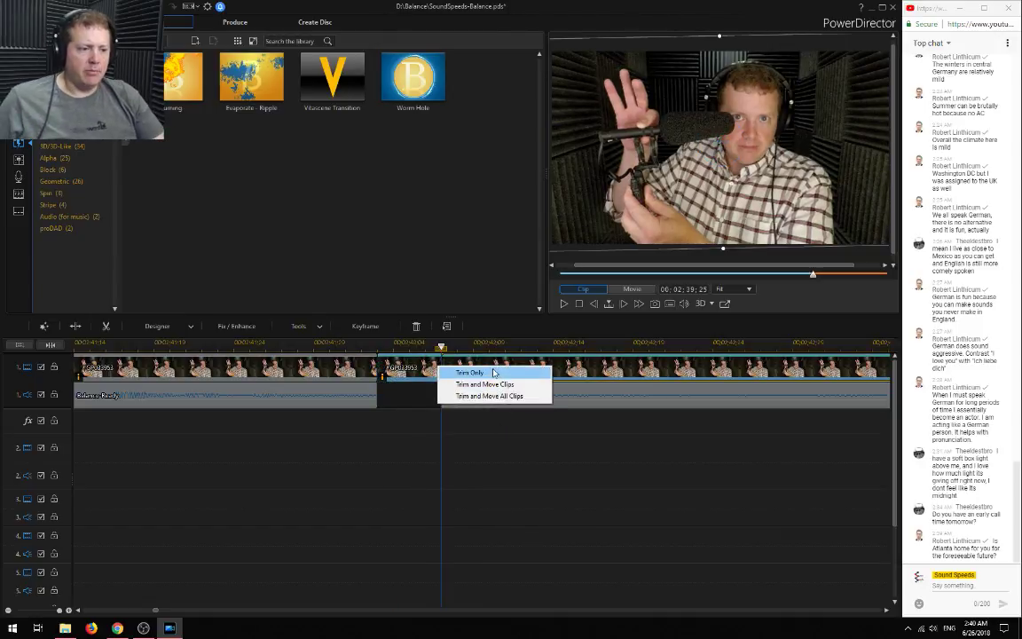
pyautogui.click(494, 372)
pyautogui.moveTo(674, 524); pyautogui.dragTo(486, 391)
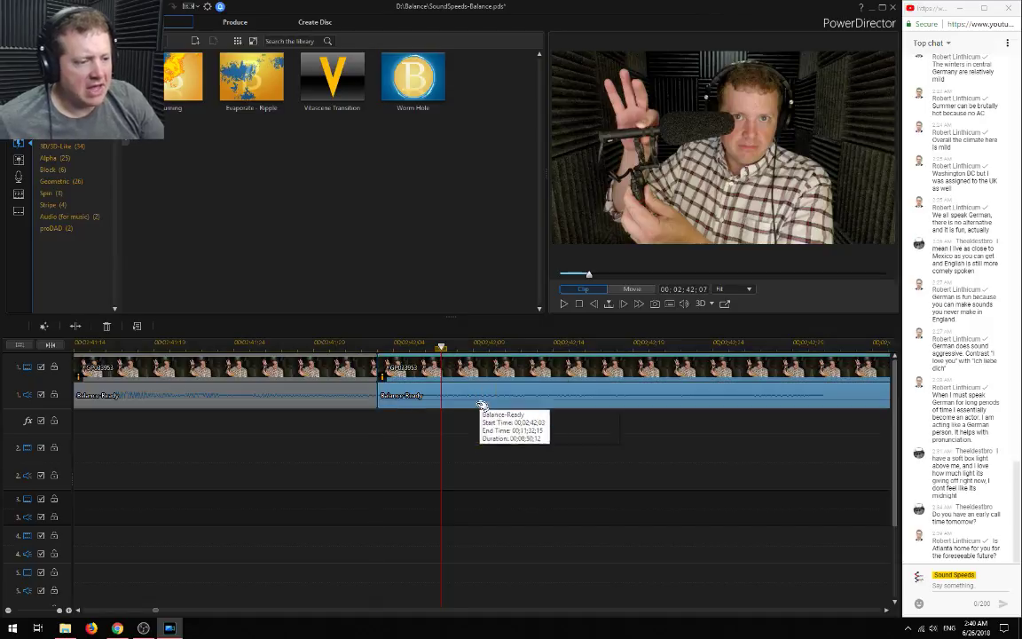
pyautogui.click(488, 456)
pyautogui.click(89, 433)
pyautogui.press('space')
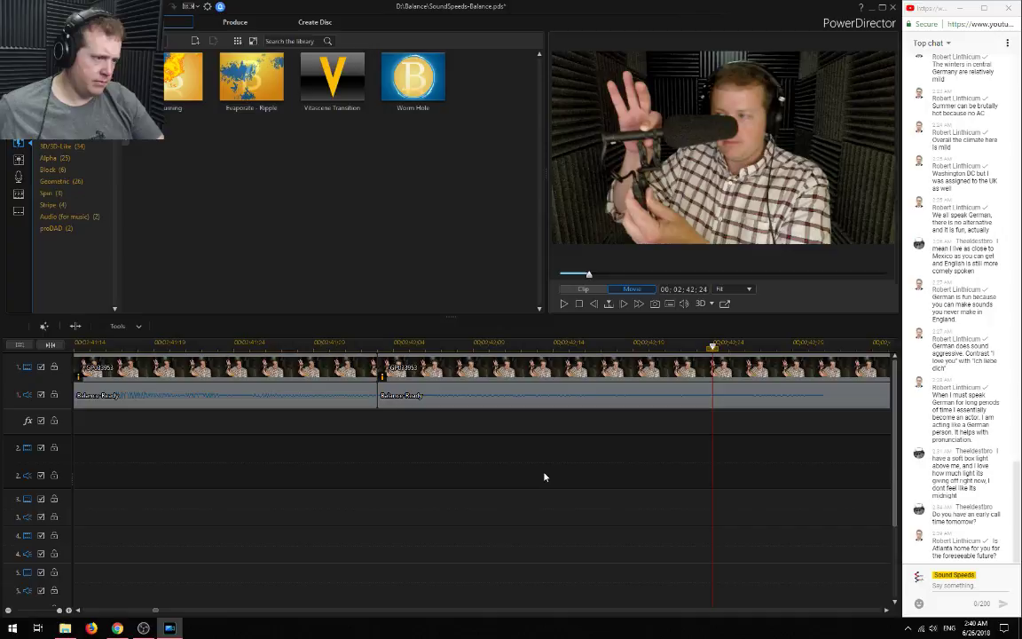
# Sample the footage between about 00;02;57 and 00;04;44 and compare the takes to find where to resume
pyautogui.scroll(-5, 480, 482)
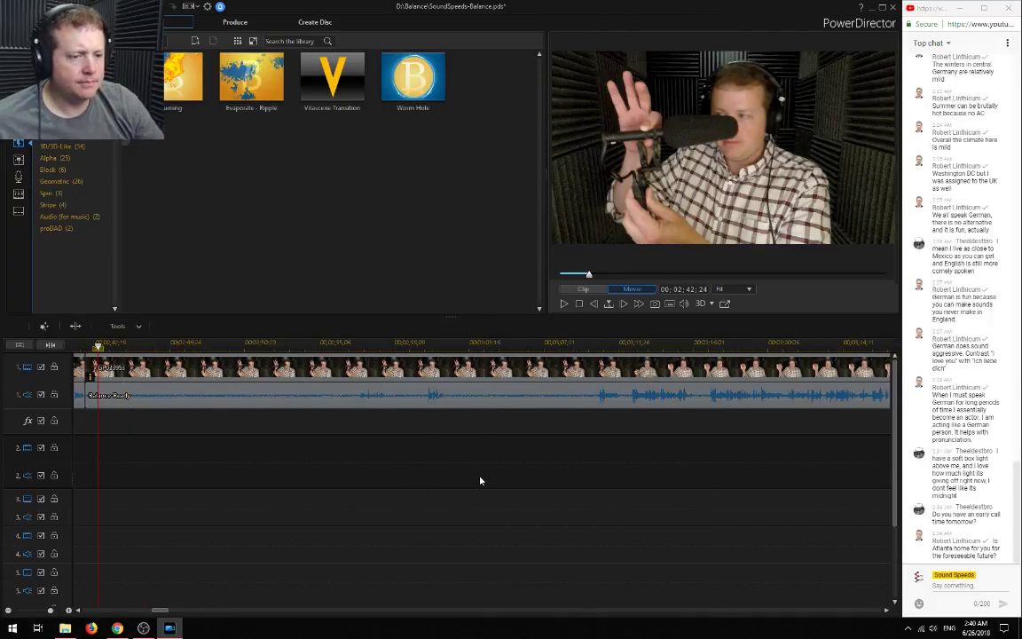
pyautogui.click(357, 345)
pyautogui.press('space')
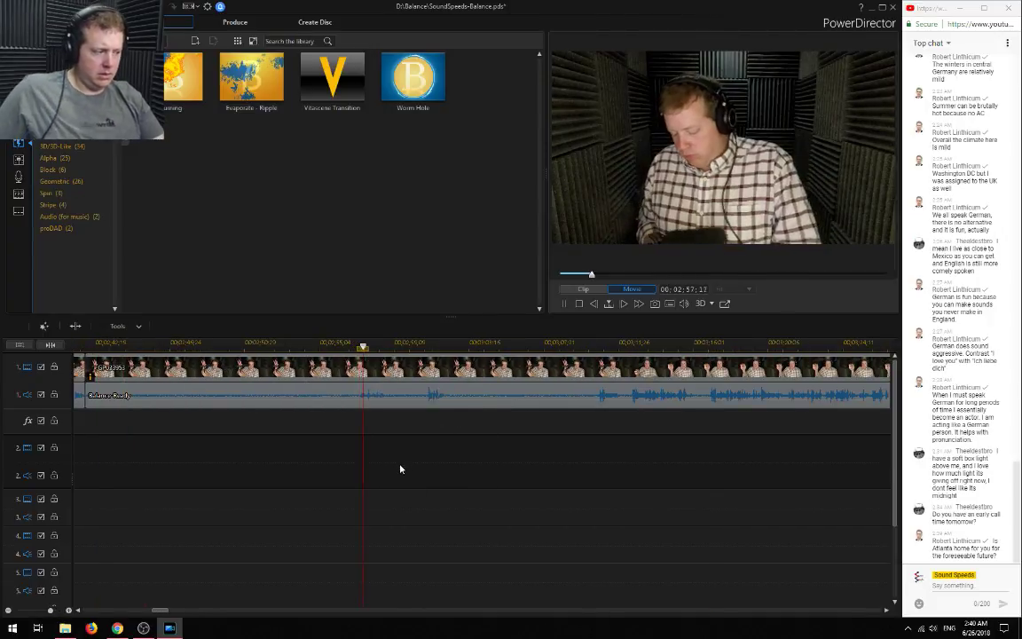
pyautogui.click(596, 344)
pyautogui.click(632, 347)
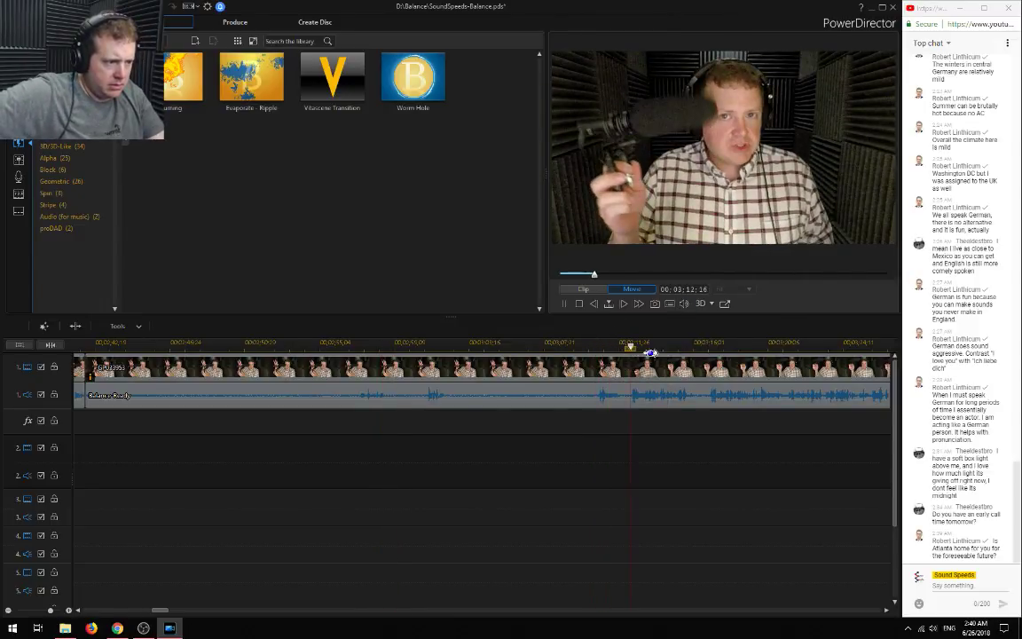
pyautogui.click(714, 351)
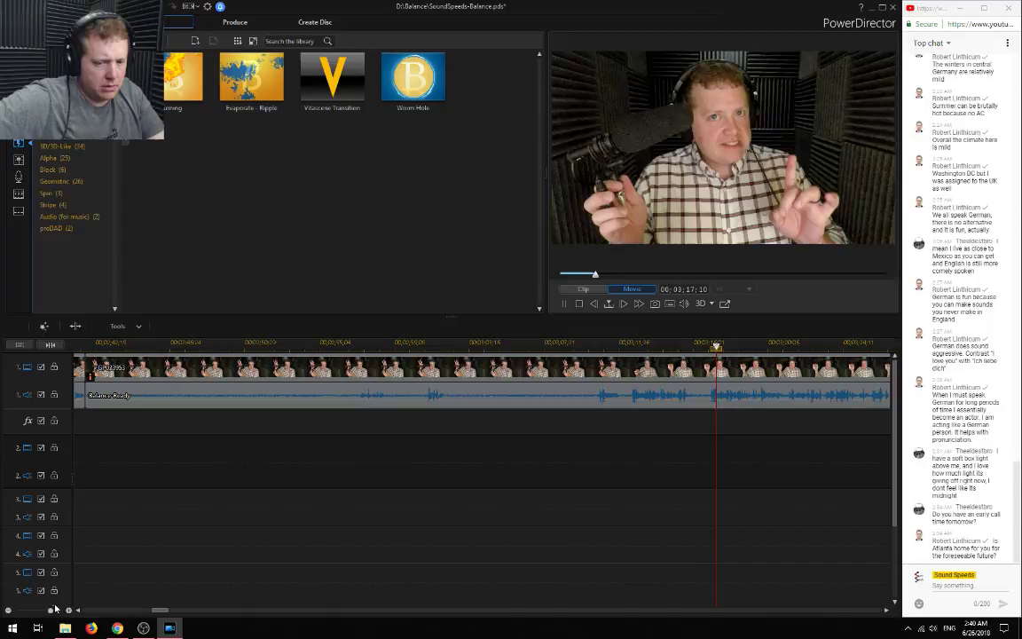
pyautogui.click(8, 610)
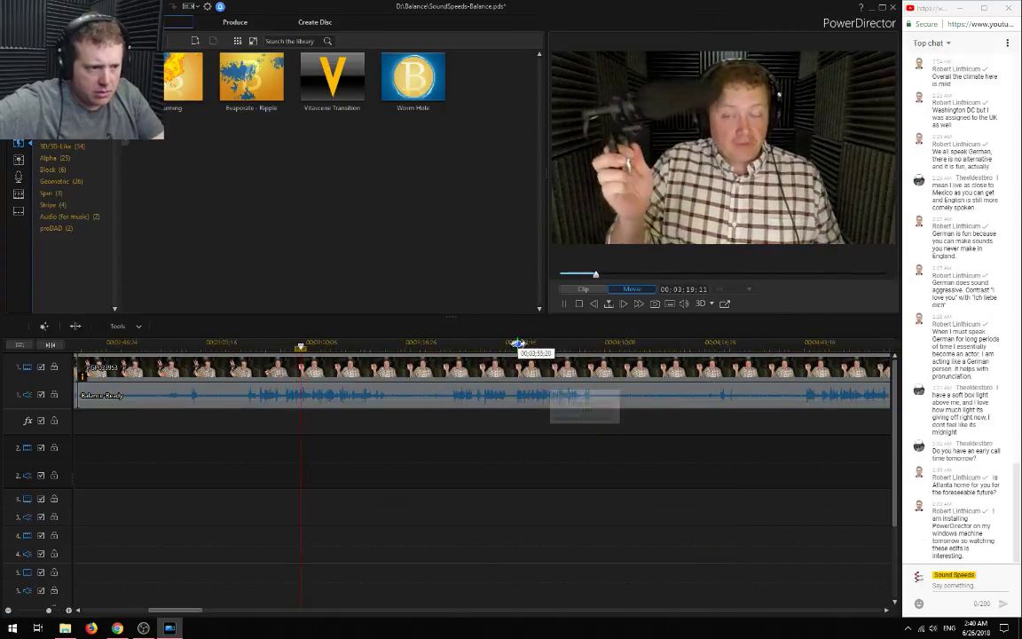
pyautogui.click(514, 345)
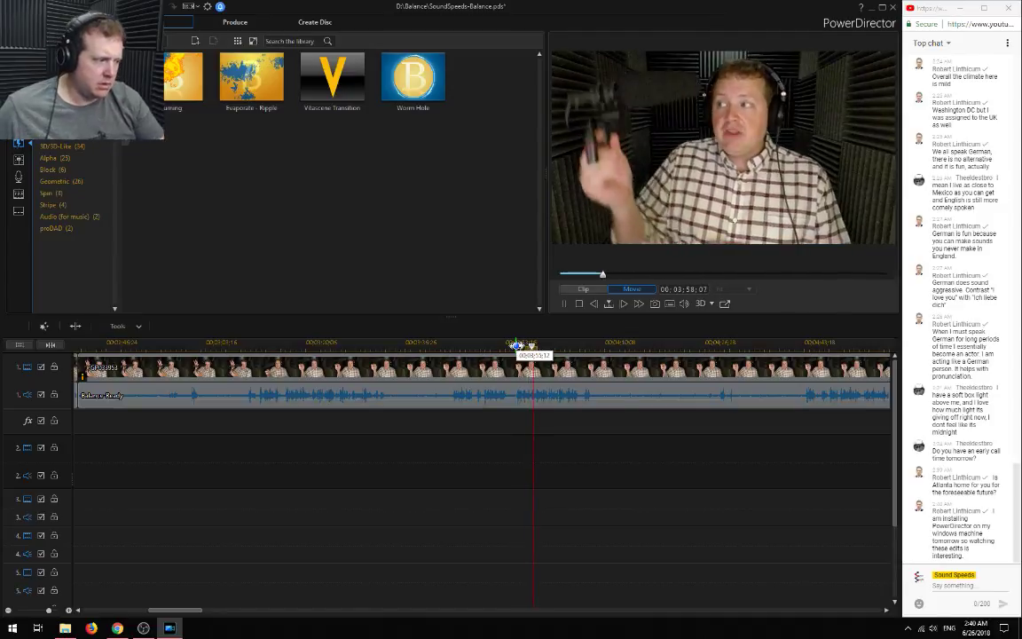
pyautogui.click(807, 348)
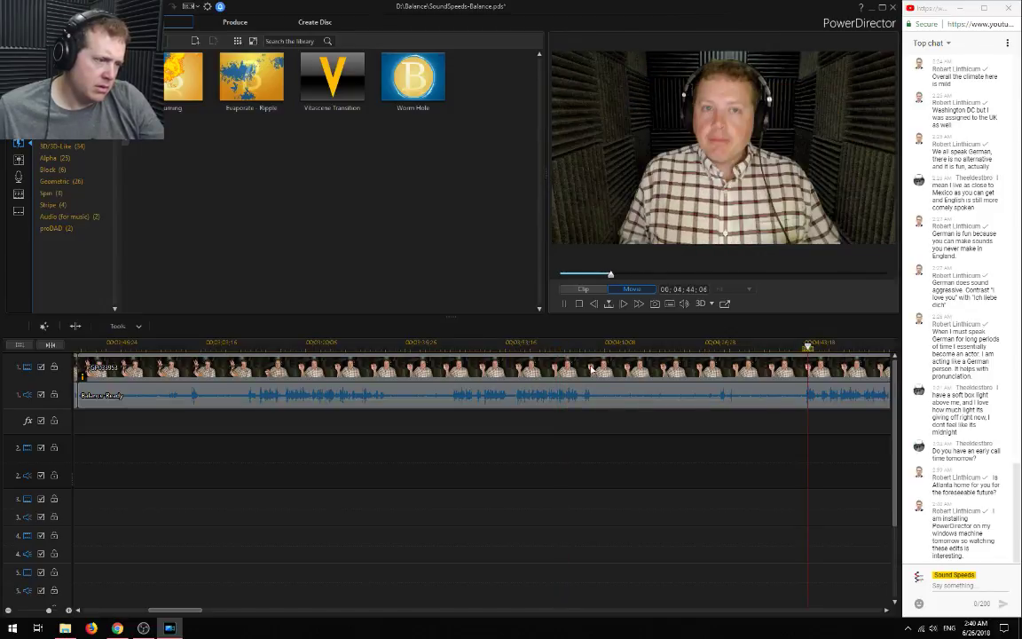
pyautogui.click(514, 346)
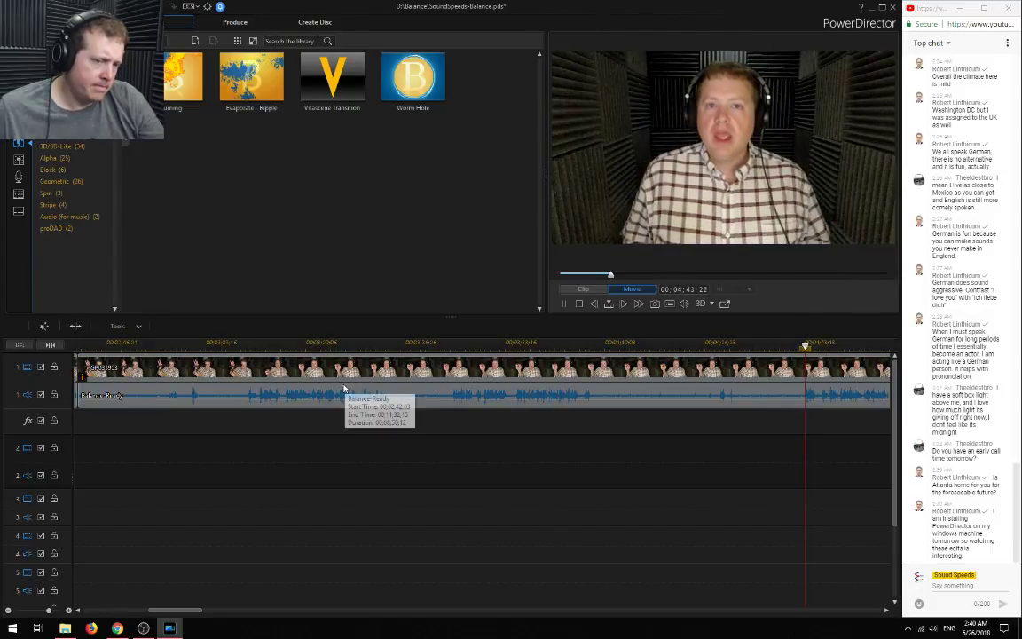
pyautogui.click(247, 347)
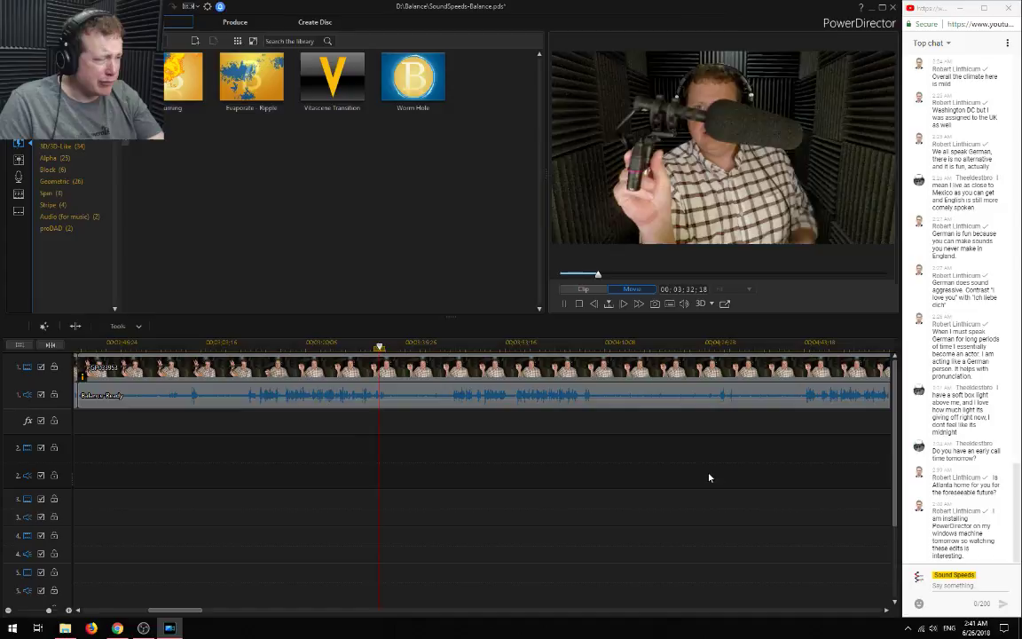
# Split the clips at 00;03;17;01, delete the unwanted footage back to the 00;02;42 cut, and close the gap
pyautogui.press('space')
pyautogui.click(283, 346)
pyautogui.scroll(5, 413, 493)
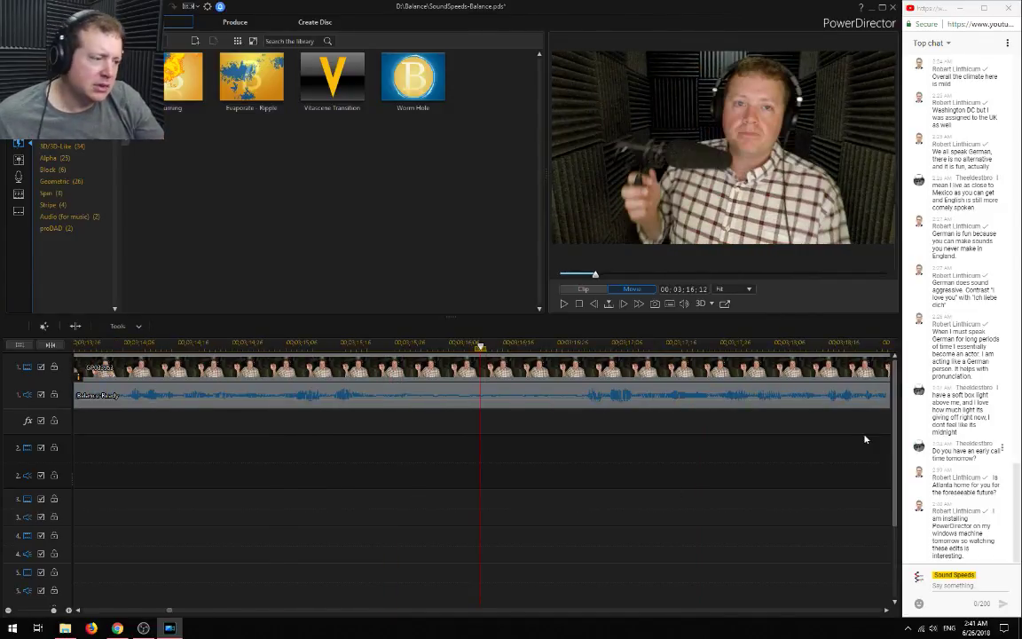
pyautogui.click(584, 344)
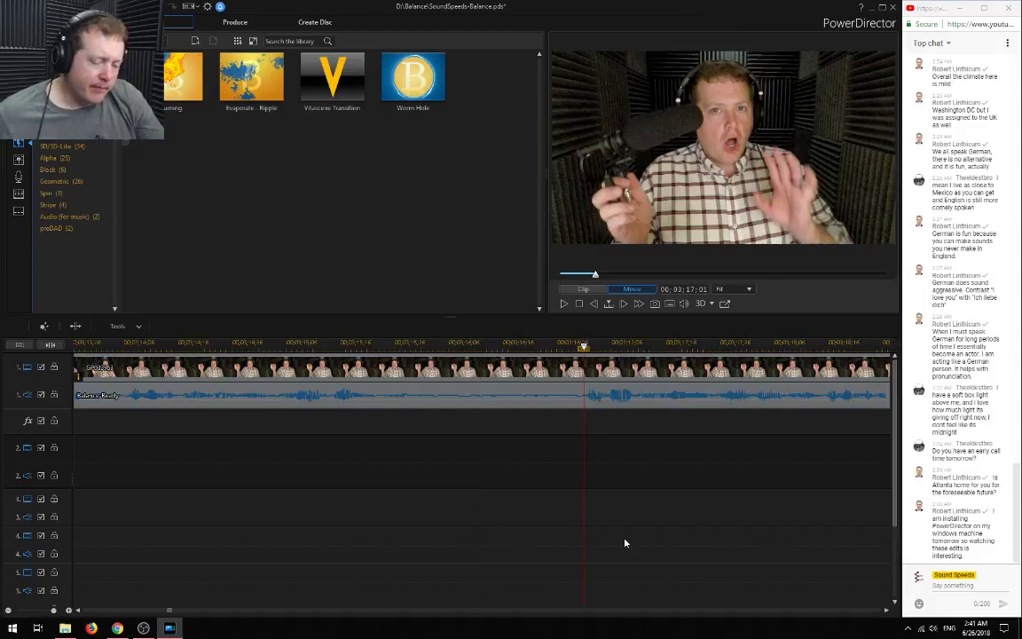
pyautogui.hotkey('ctrl', 't')
pyautogui.click(447, 396)
pyautogui.press('Delete')
pyautogui.click(674, 400)
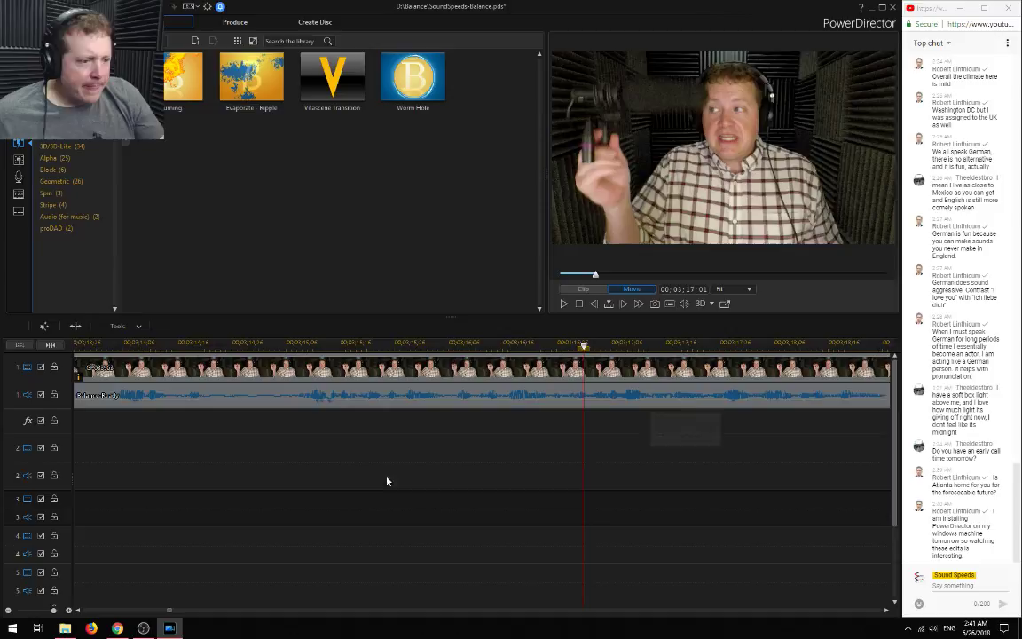
pyautogui.scroll(-5, 356, 469)
pyautogui.scroll(5, 559, 484)
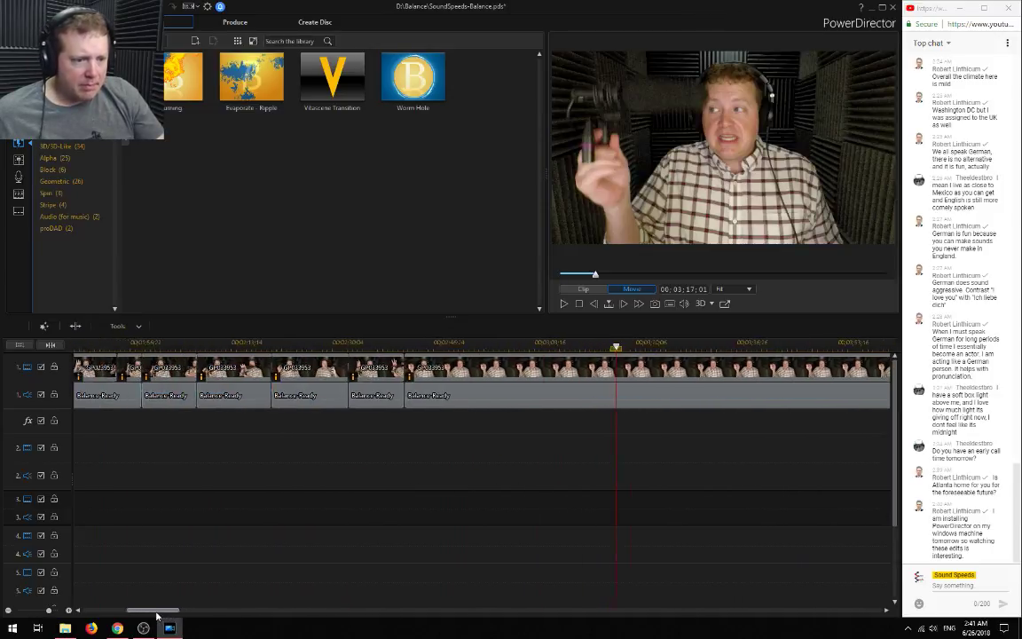
# Replay the speech from about 00;02;36 up to the new join at 00;02;42
pyautogui.click(411, 345)
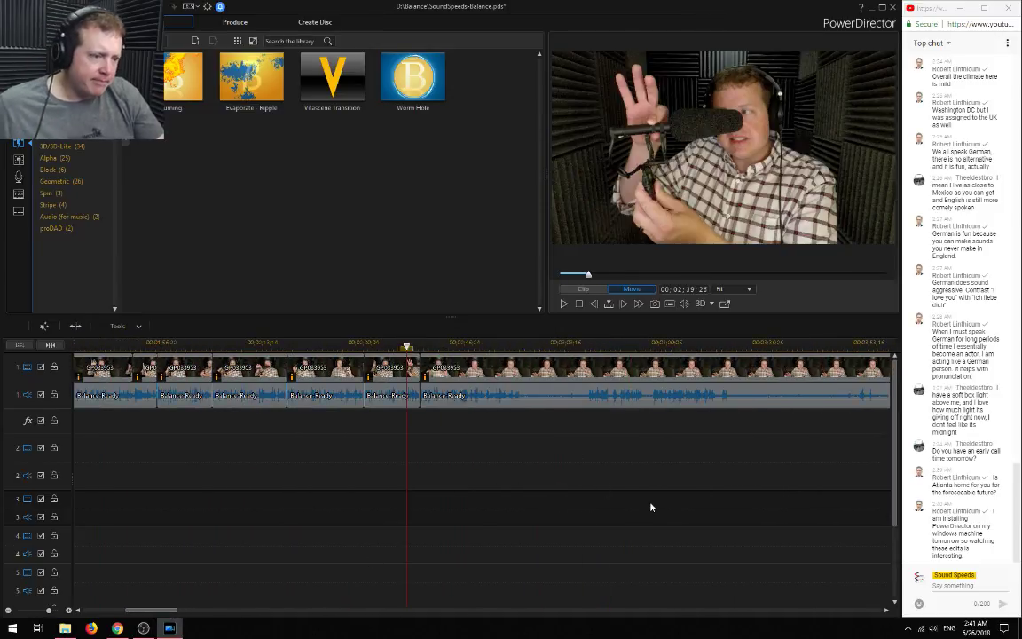
pyautogui.scroll(5, 650, 506)
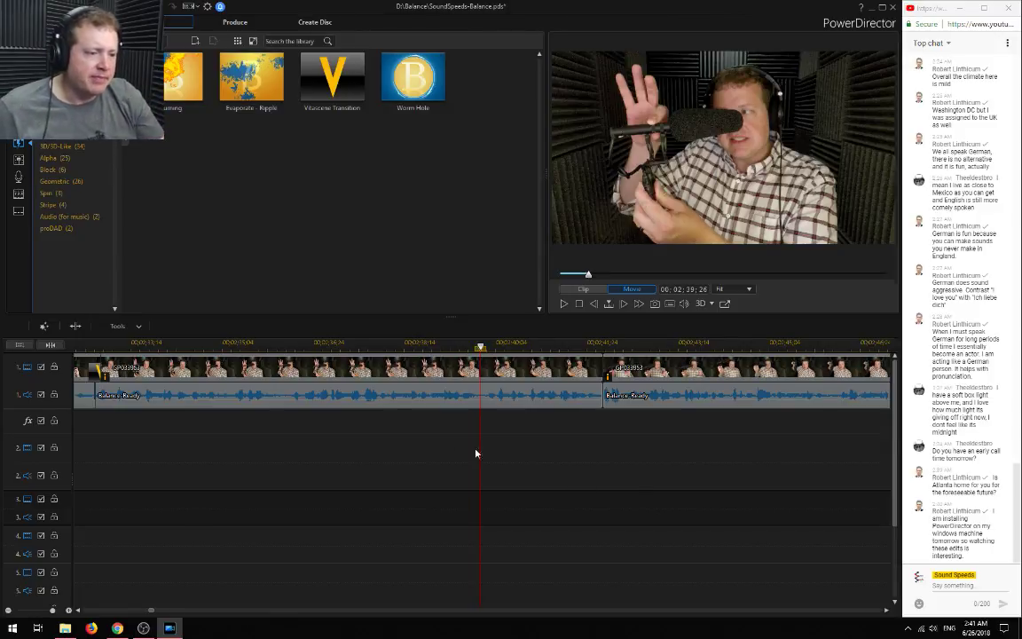
pyautogui.click(298, 346)
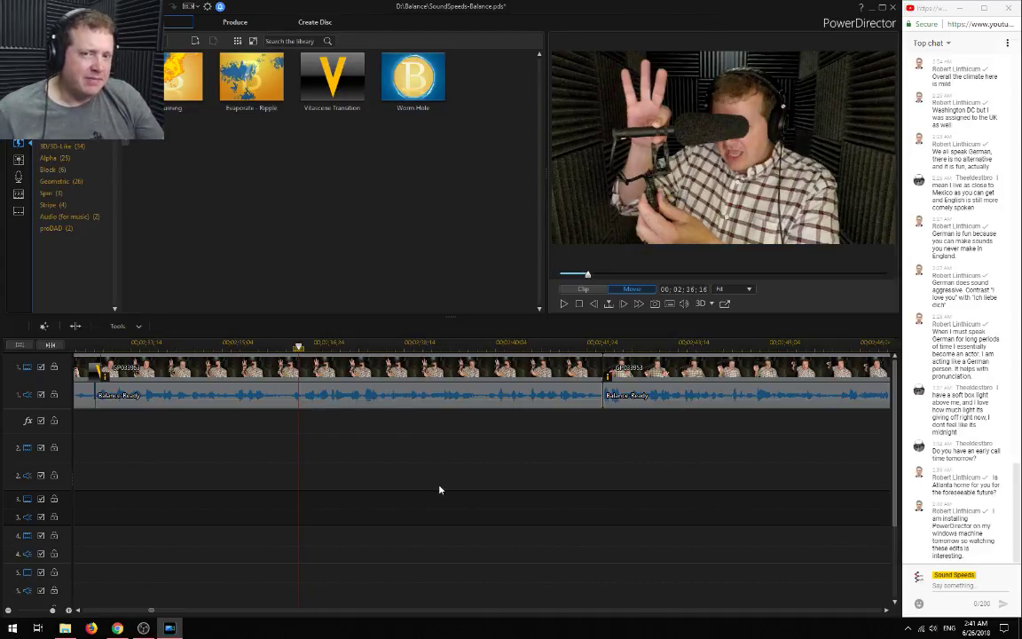
pyautogui.press('space')
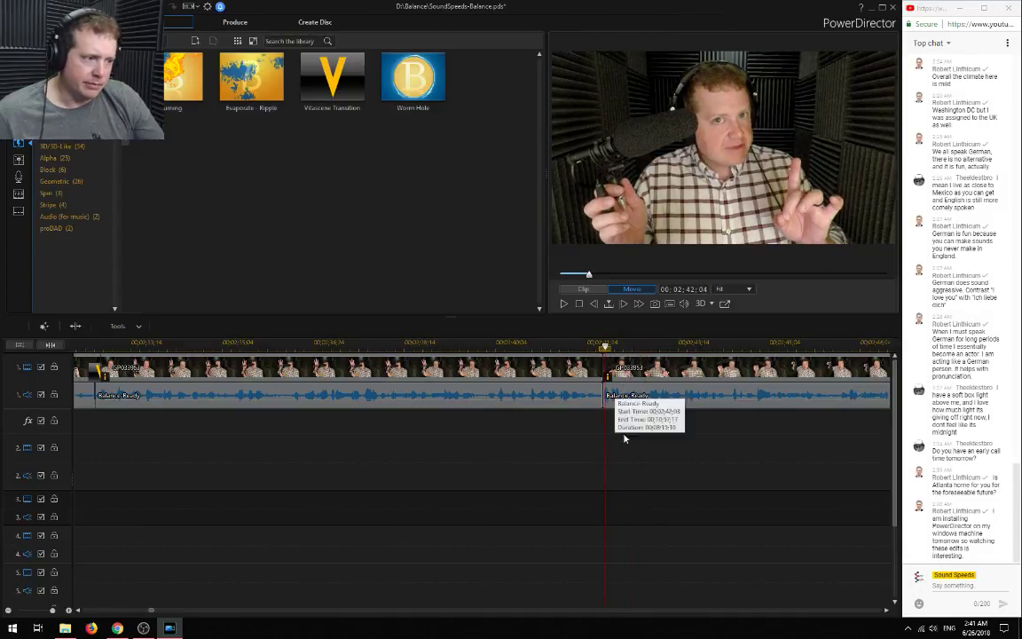
pyautogui.press('space')
# Select the video and audio clips after the 00;02;42 join and replay the transition between takes up close
pyautogui.scroll(3, 629, 459)
pyautogui.moveTo(597, 449); pyautogui.dragTo(458, 367)
pyautogui.hotkey('ctrl', 't')
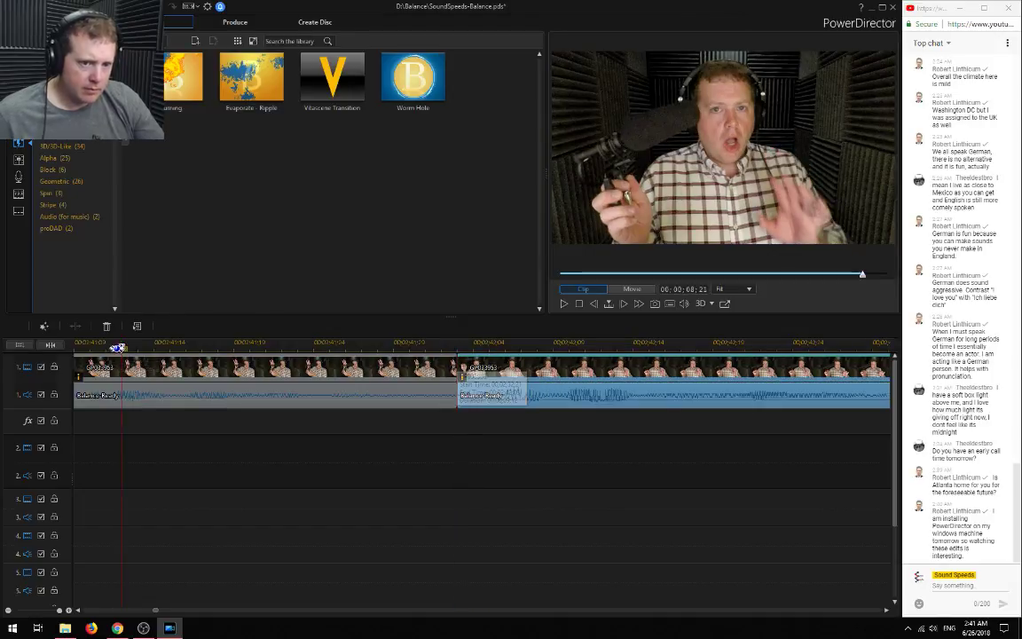
pyautogui.click(263, 535)
pyautogui.press('space')
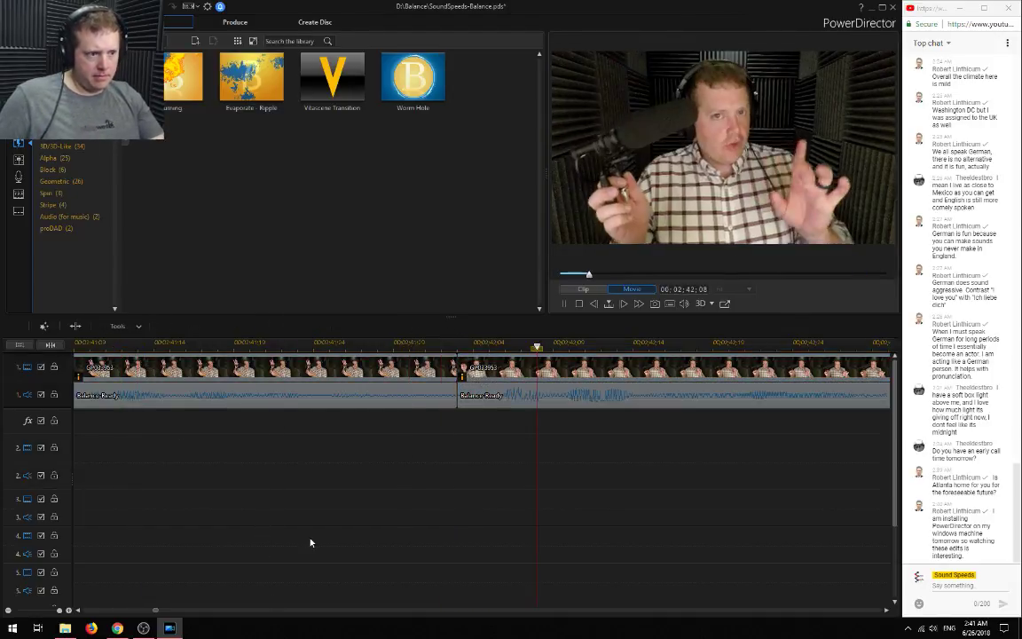
# Crossfade the audio clips at the 00;02;42 join and replay the passage across it
pyautogui.click(513, 392)
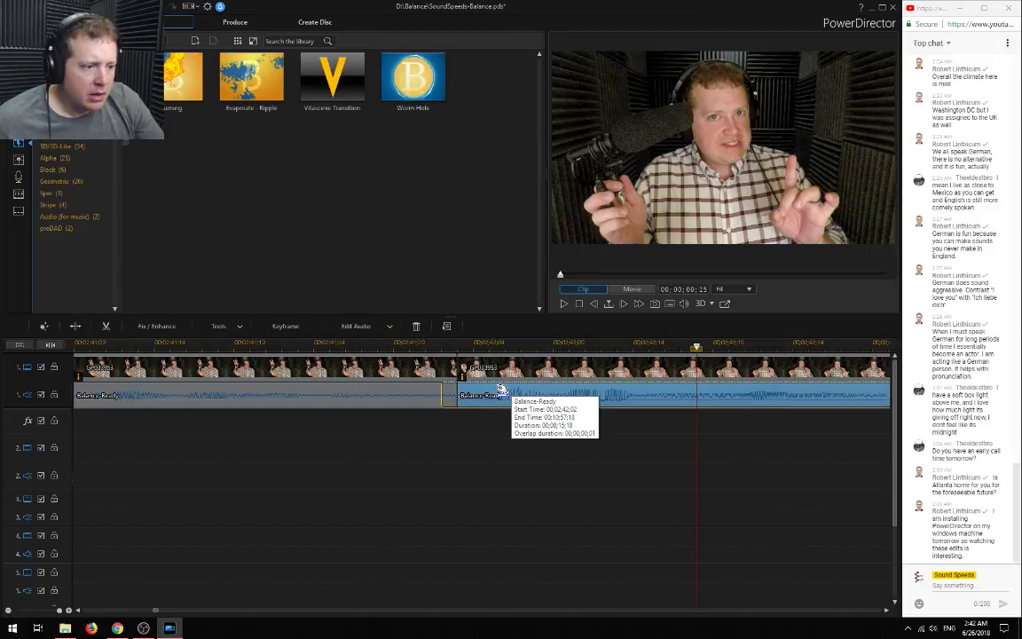
pyautogui.rightClick(483, 391)
pyautogui.click(520, 436)
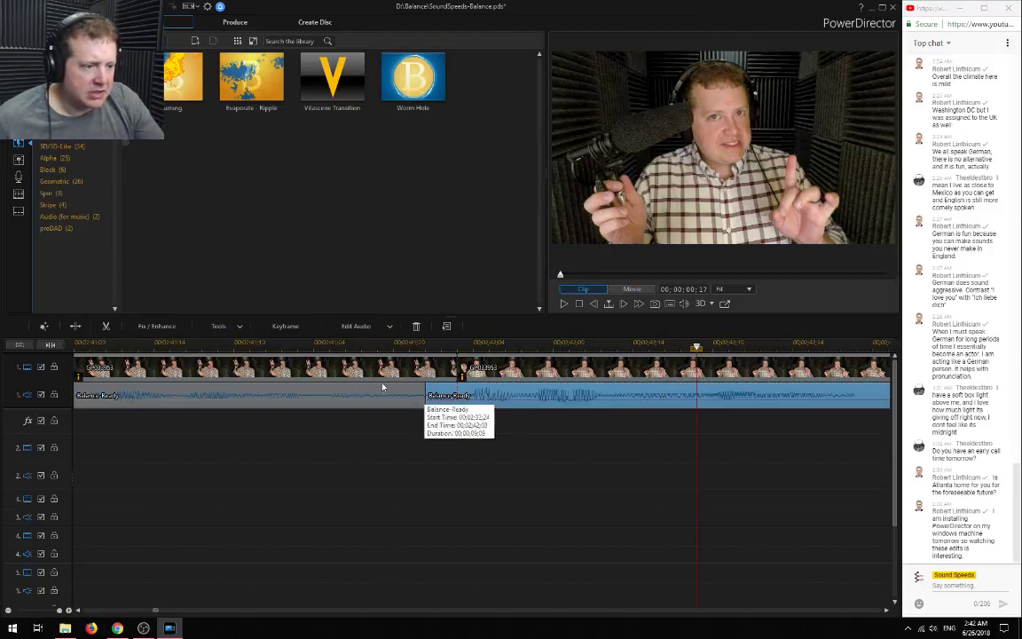
pyautogui.click(250, 596)
pyautogui.press('space')
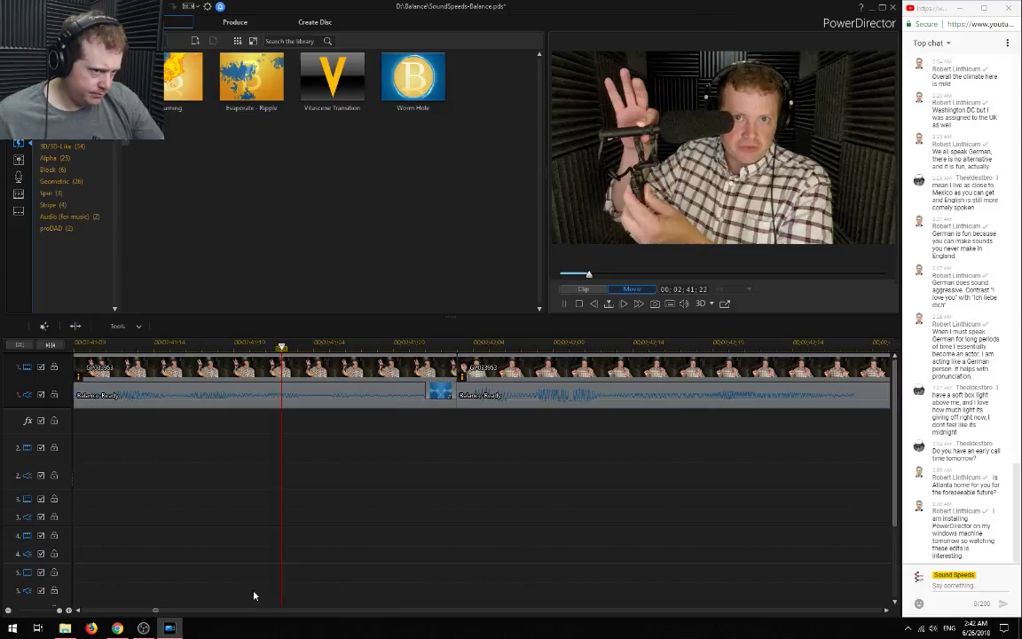
pyautogui.press('space')
# Reduce the audio crossfade at the 00;02;42 join to a one-frame overlap and replay it from 00;02;41
pyautogui.click(487, 394)
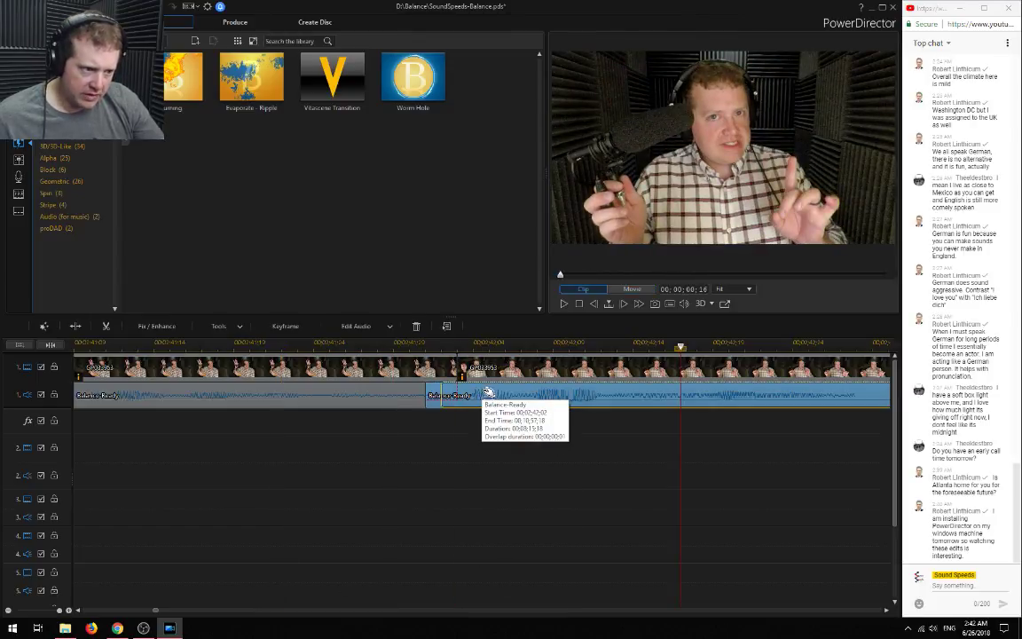
pyautogui.rightClick(487, 394)
pyautogui.click(523, 439)
pyautogui.click(76, 344)
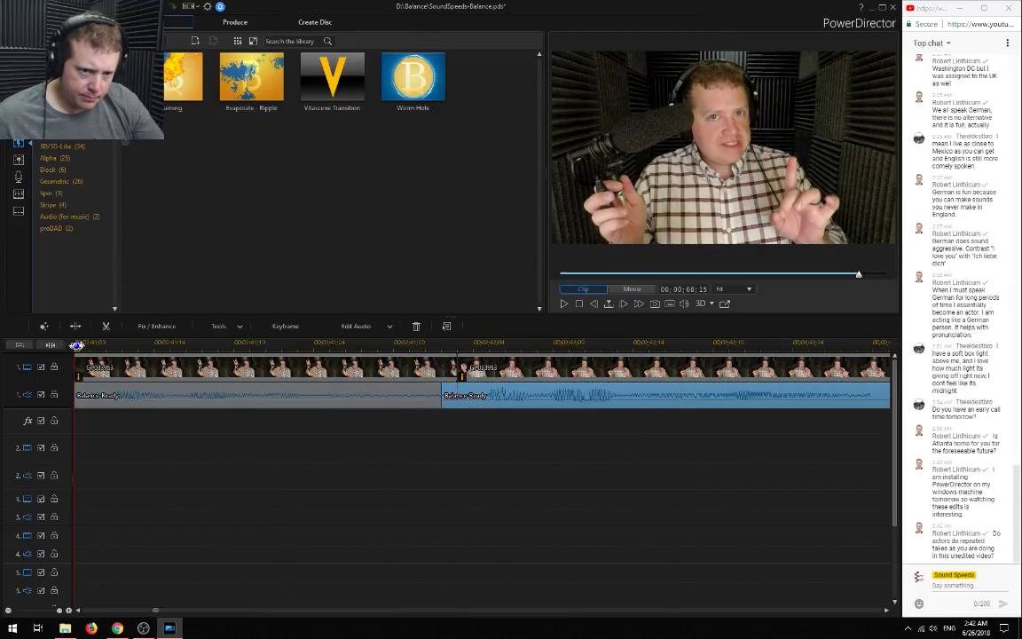
pyautogui.click(136, 506)
pyautogui.press('space')
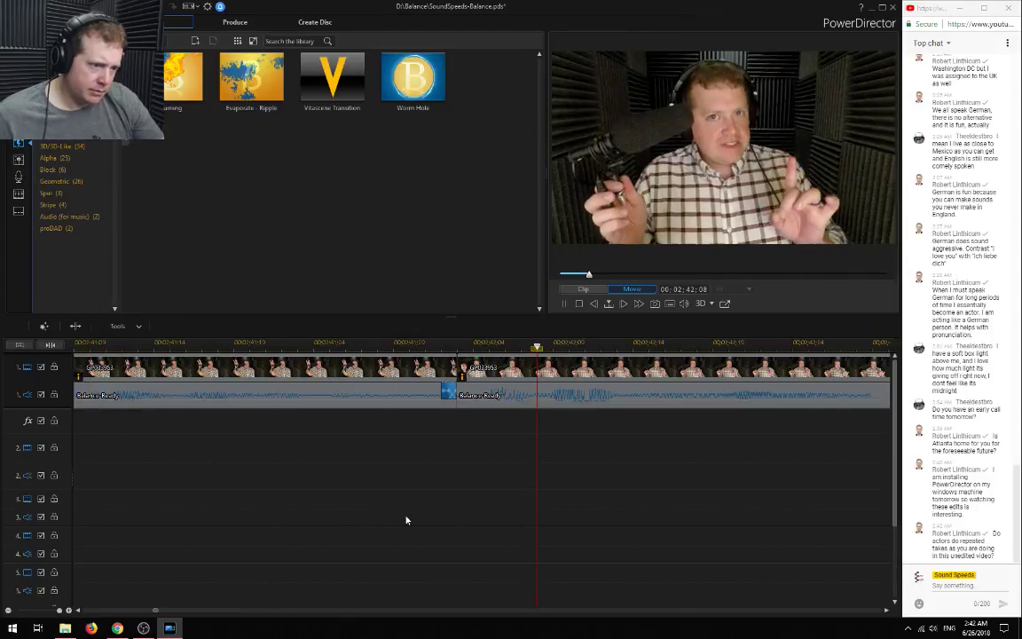
# Overlap the video clips around the 00;02;42 join with a crossfade using the Vitascene Transition, and save the project
pyautogui.moveTo(463, 367); pyautogui.dragTo(541, 366)
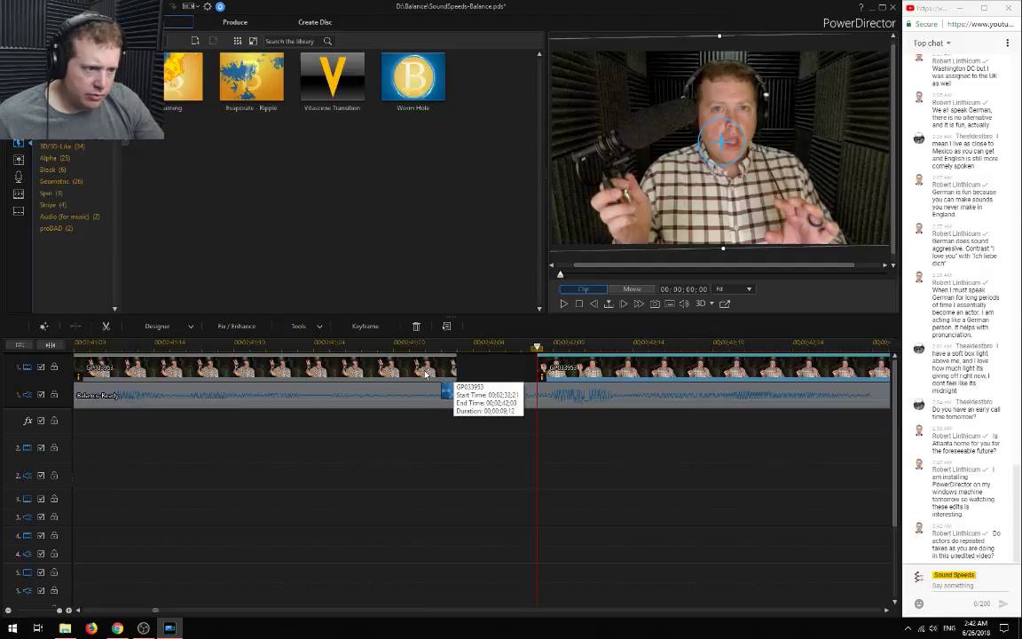
pyautogui.moveTo(455, 369); pyautogui.dragTo(510, 369)
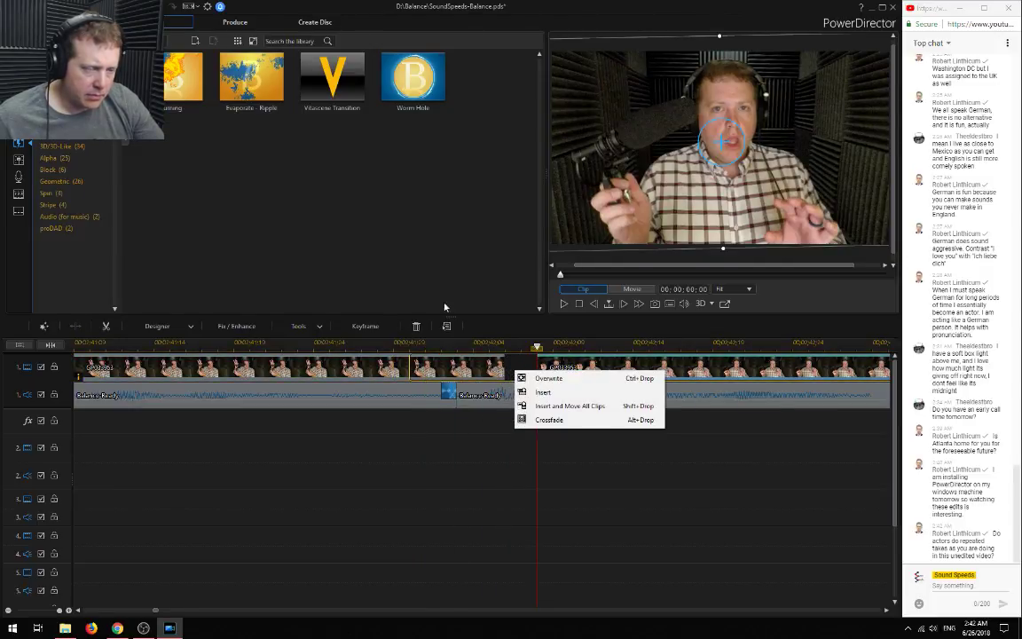
pyautogui.click(549, 419)
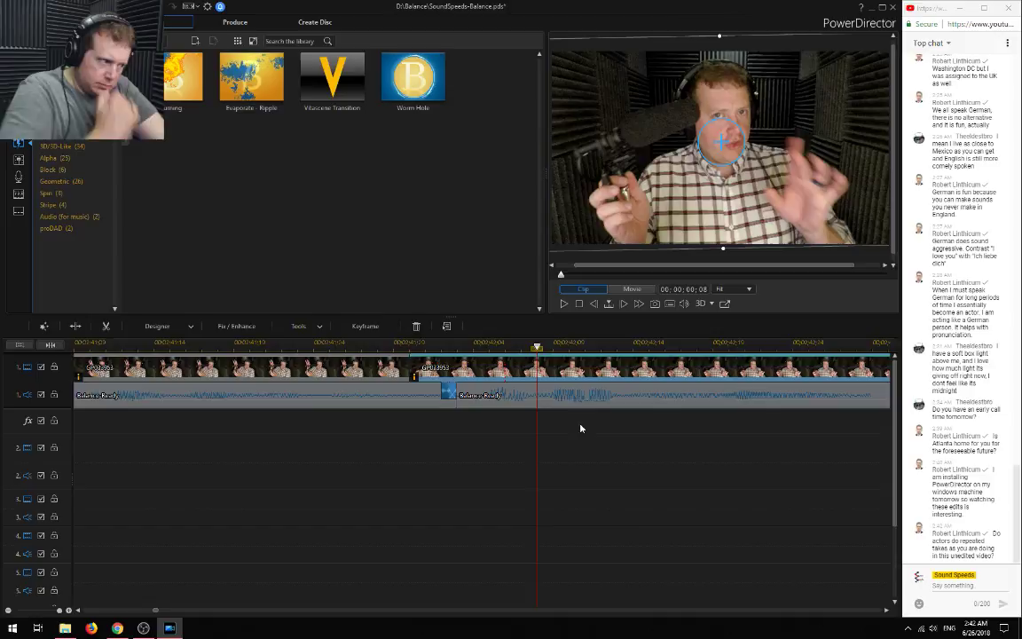
pyautogui.moveTo(332, 78); pyautogui.dragTo(455, 371)
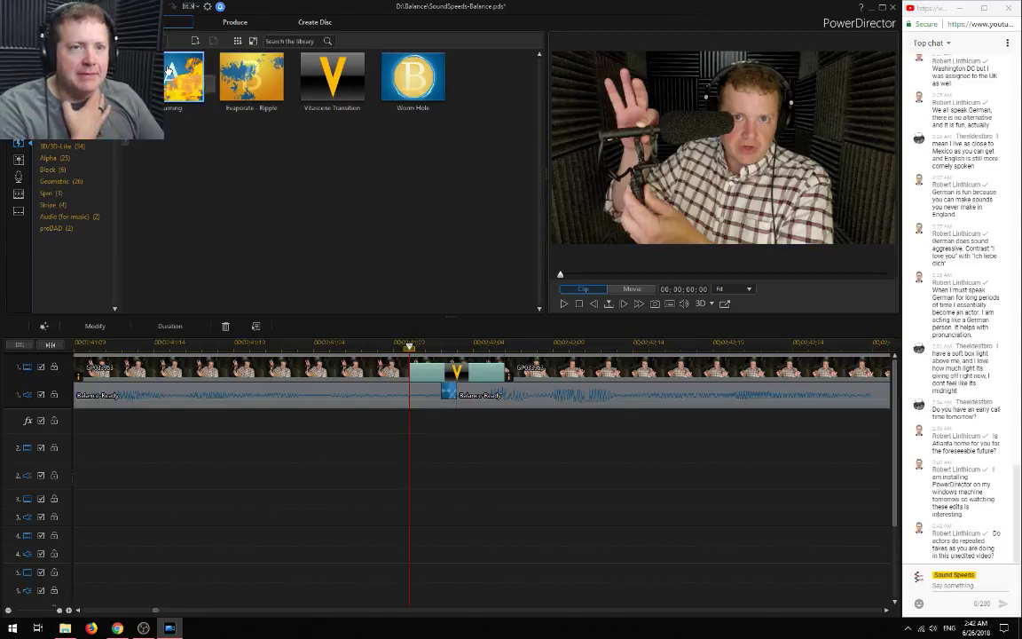
pyautogui.hotkey('ctrl', 's')
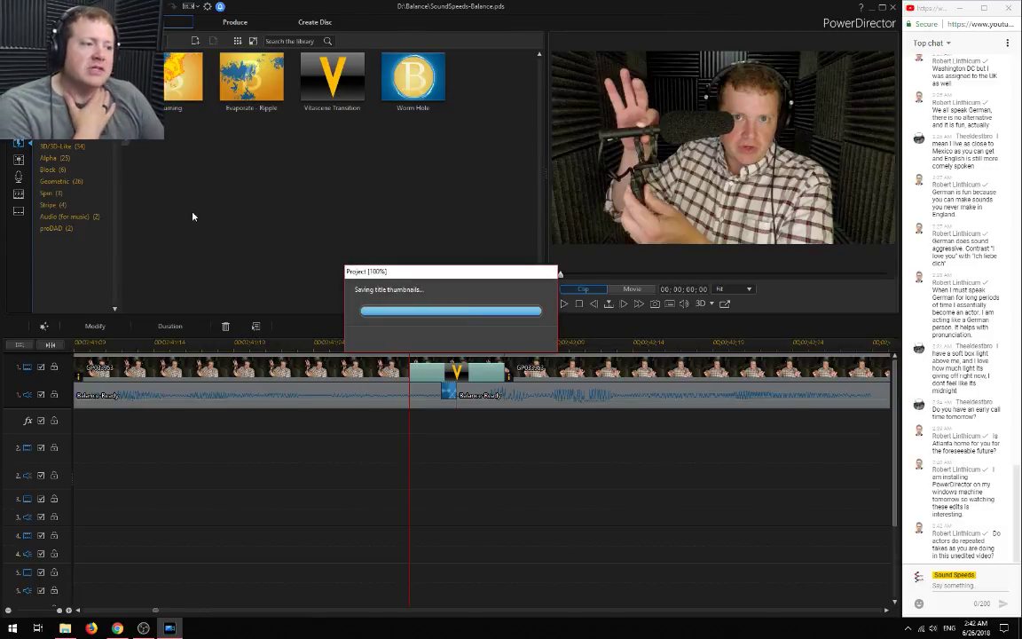
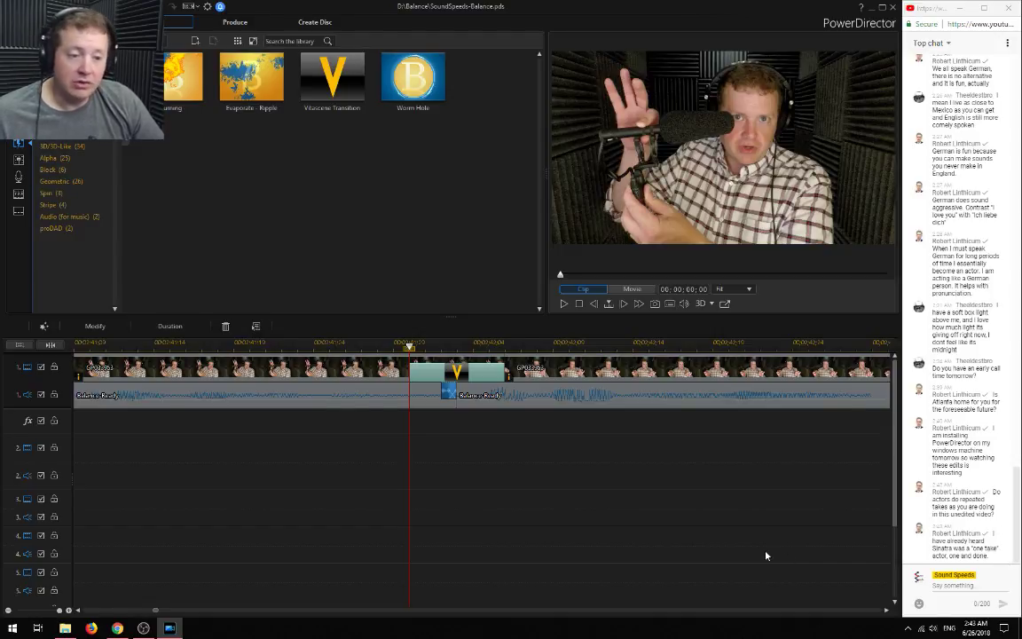
pyautogui.hotkey('ctrl', 's')
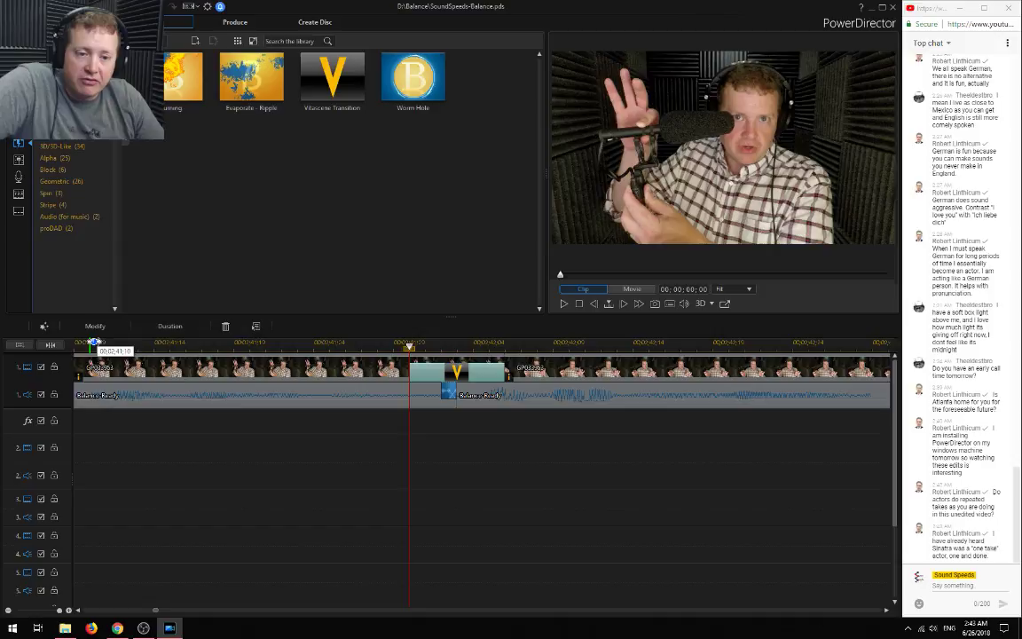
# Replay the footage from 00;02;41;10 to about 00;02;59 to find where the usable take ends
pyautogui.click(90, 342)
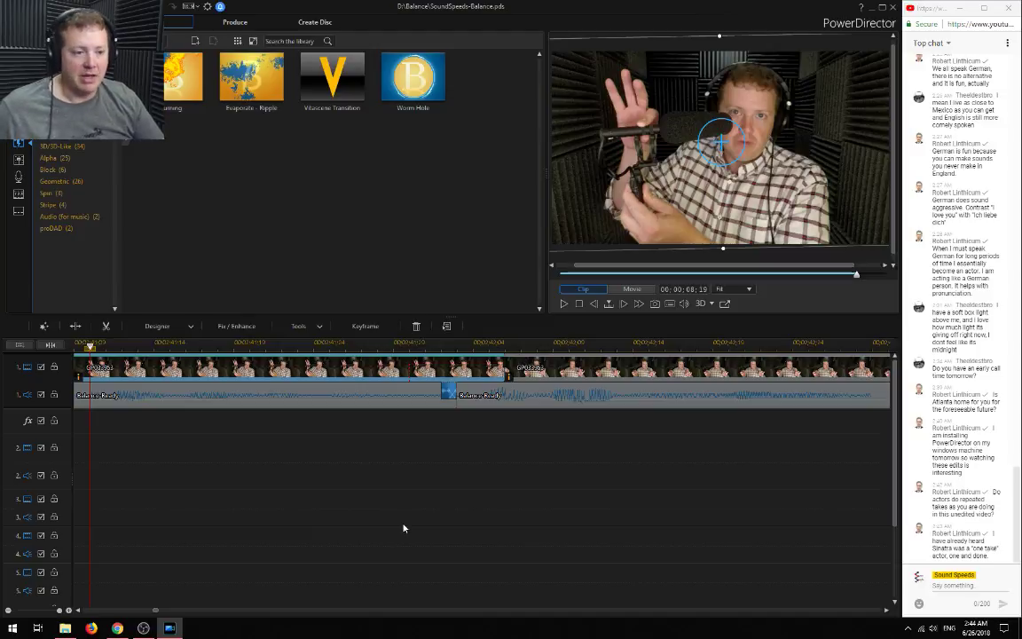
pyautogui.press('space')
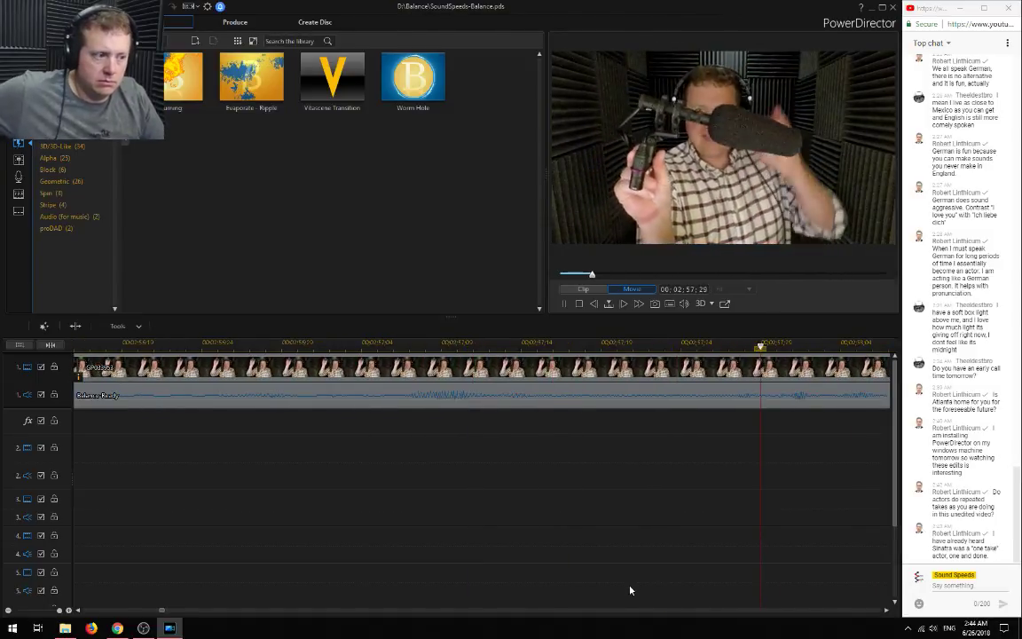
pyautogui.press('space')
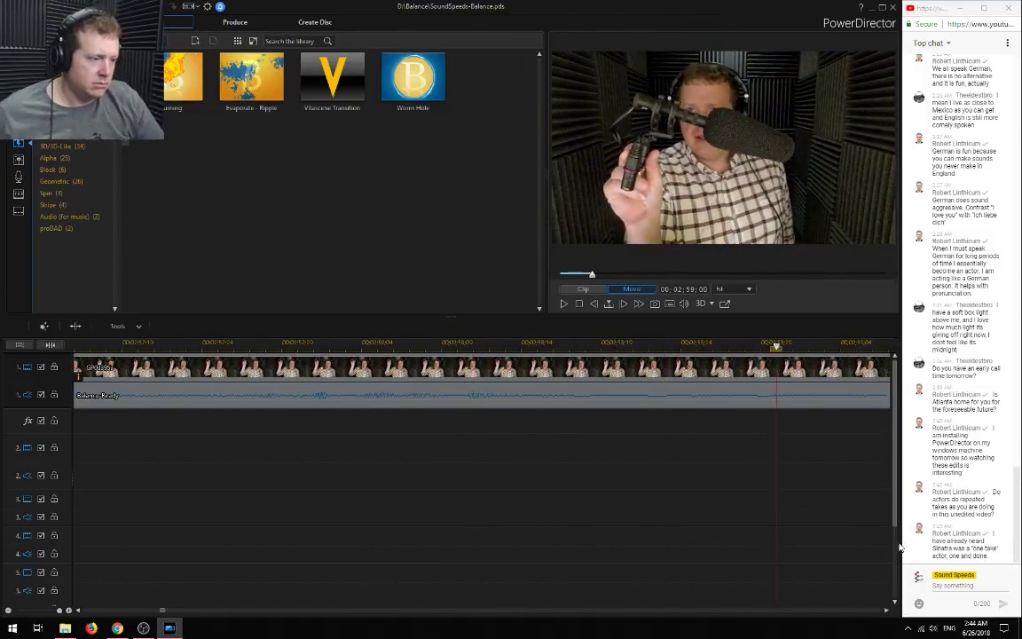
pyautogui.click(252, 344)
pyautogui.scroll(-3, 251, 475)
pyautogui.press('space')
pyautogui.press('space')
pyautogui.scroll(3, 255, 525)
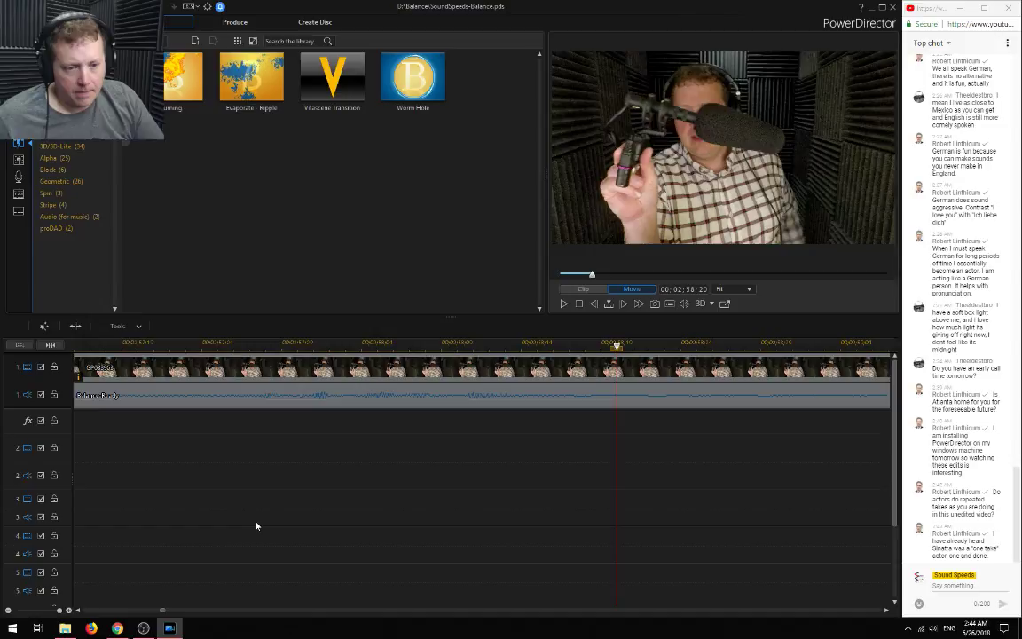
# Split the video and audio clips at 00;02;58;18, just after the spoken phrase ends
pyautogui.scroll(-2, 332, 507)
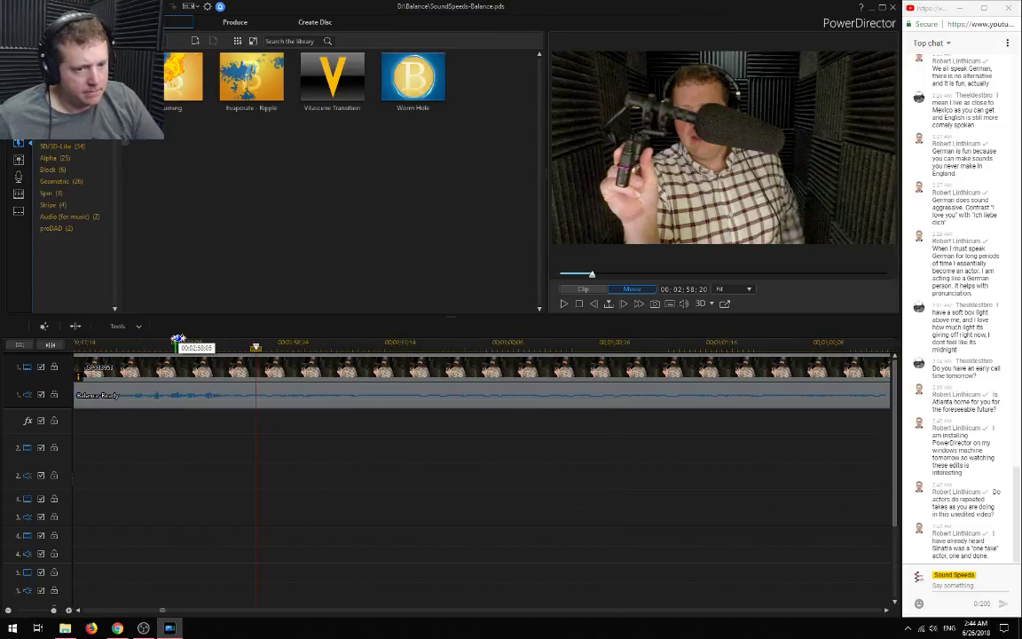
pyautogui.click(264, 344)
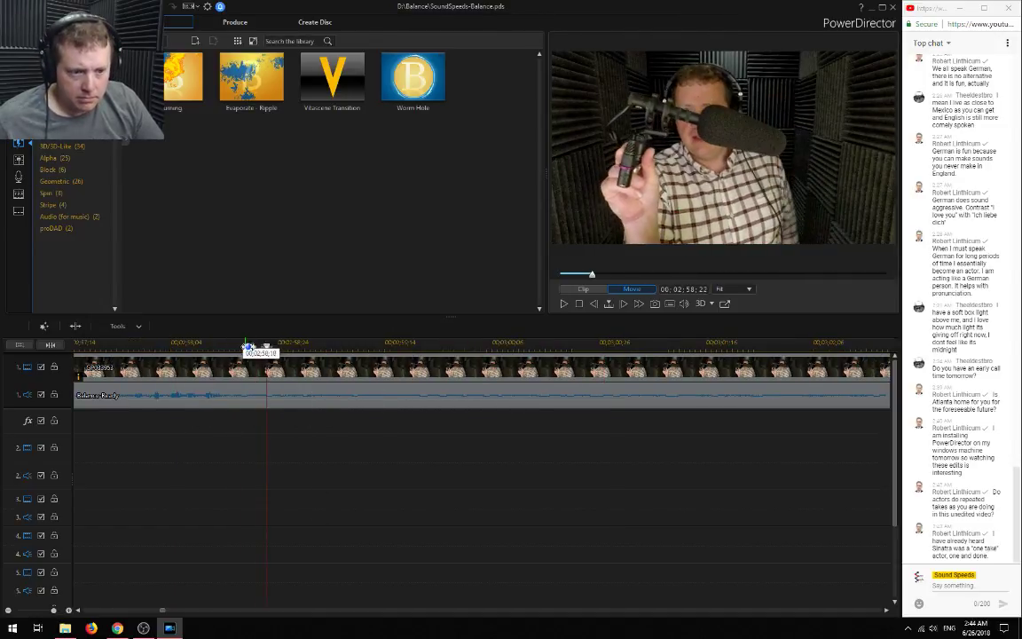
pyautogui.click(251, 346)
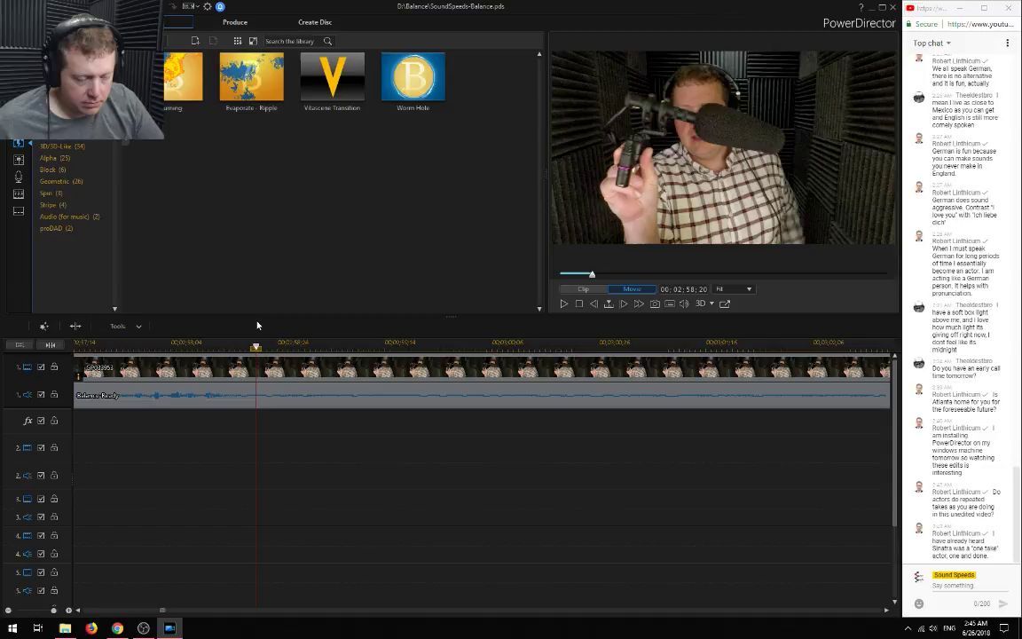
pyautogui.click(139, 367)
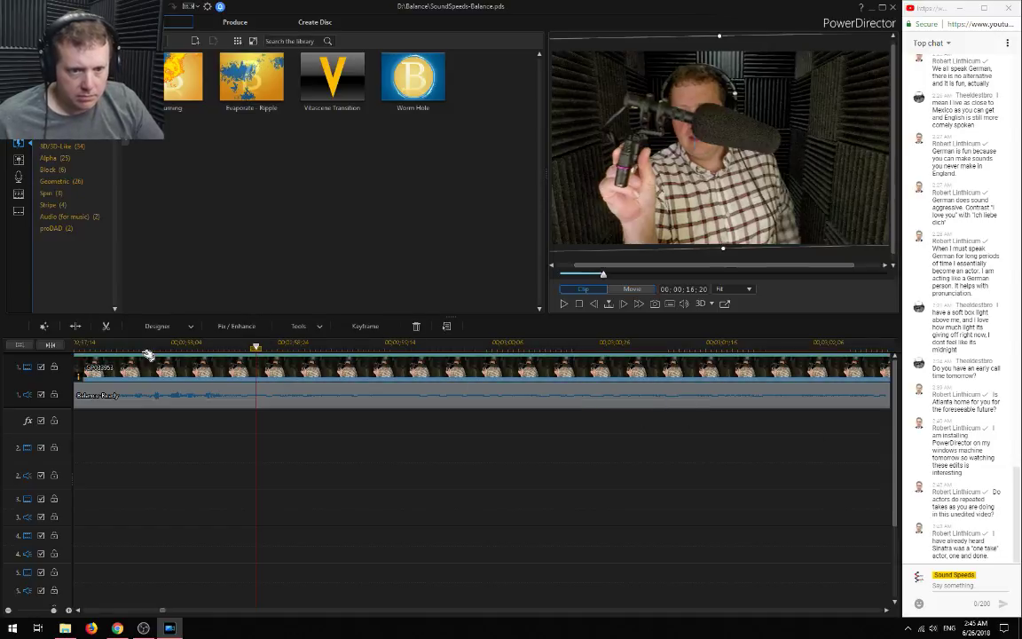
pyautogui.click(174, 465)
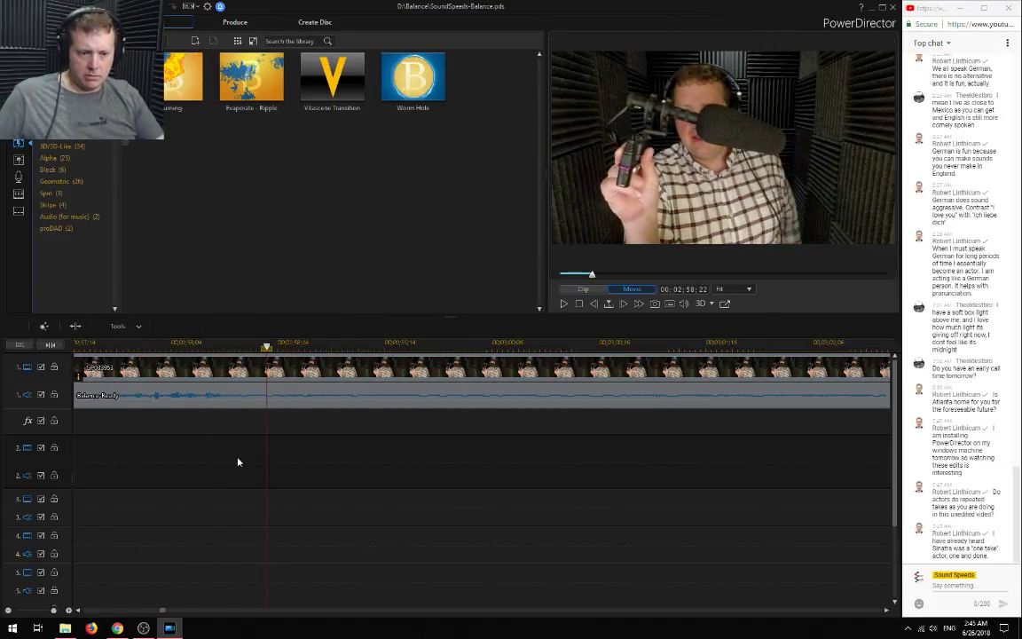
pyautogui.click(246, 346)
pyautogui.press('space')
pyautogui.press('space')
pyautogui.click(247, 347)
pyautogui.hotkey('ctrl', 't')
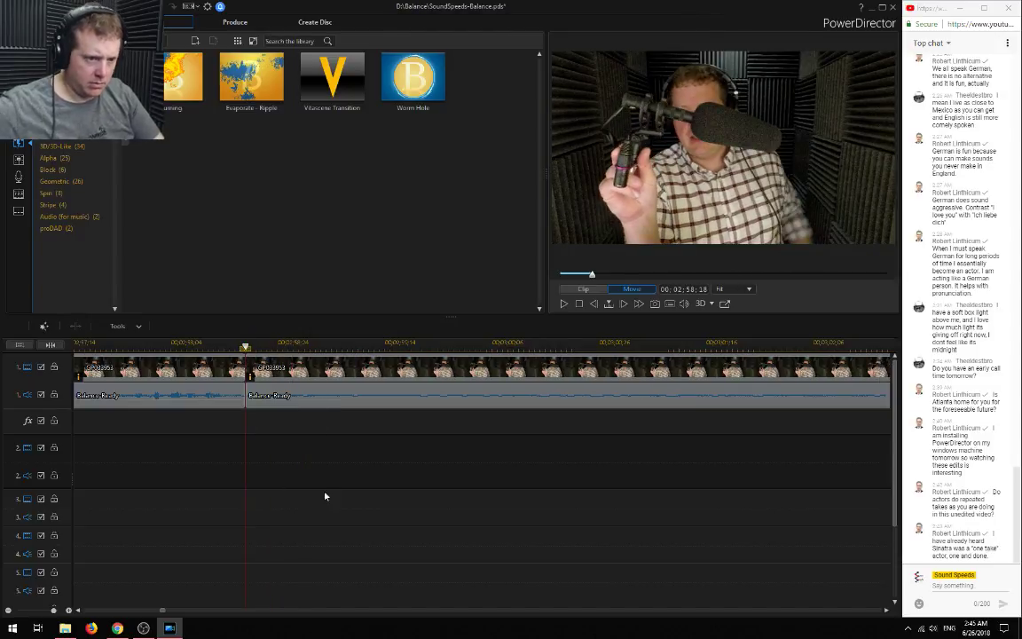
# Sample the takes between about 00;03;10 and 00;03;54 to find where the speech should resume
pyautogui.scroll(-5, 451, 532)
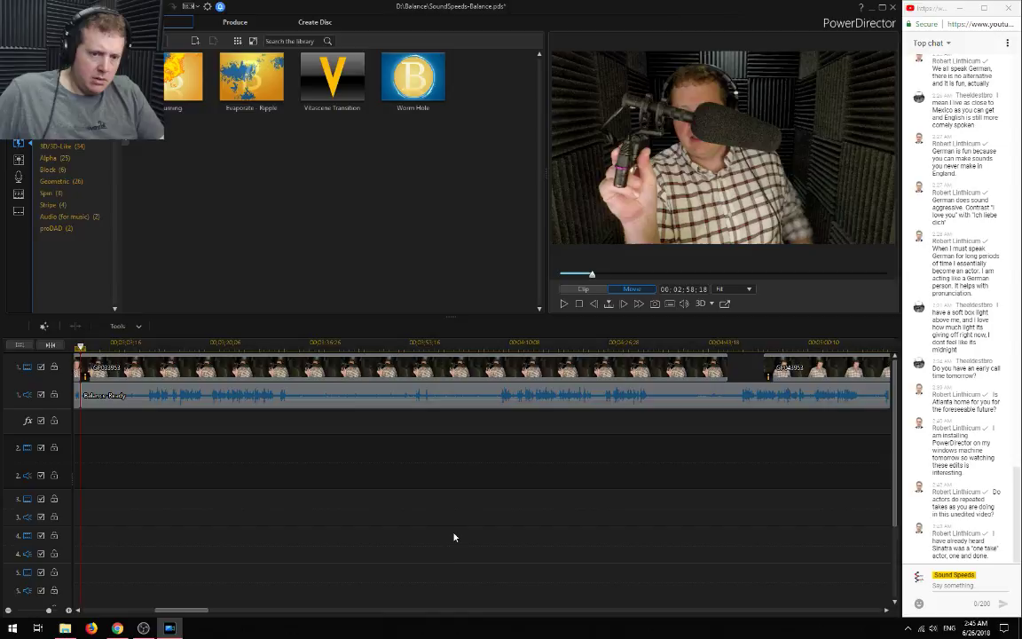
pyautogui.scroll(3, 408, 461)
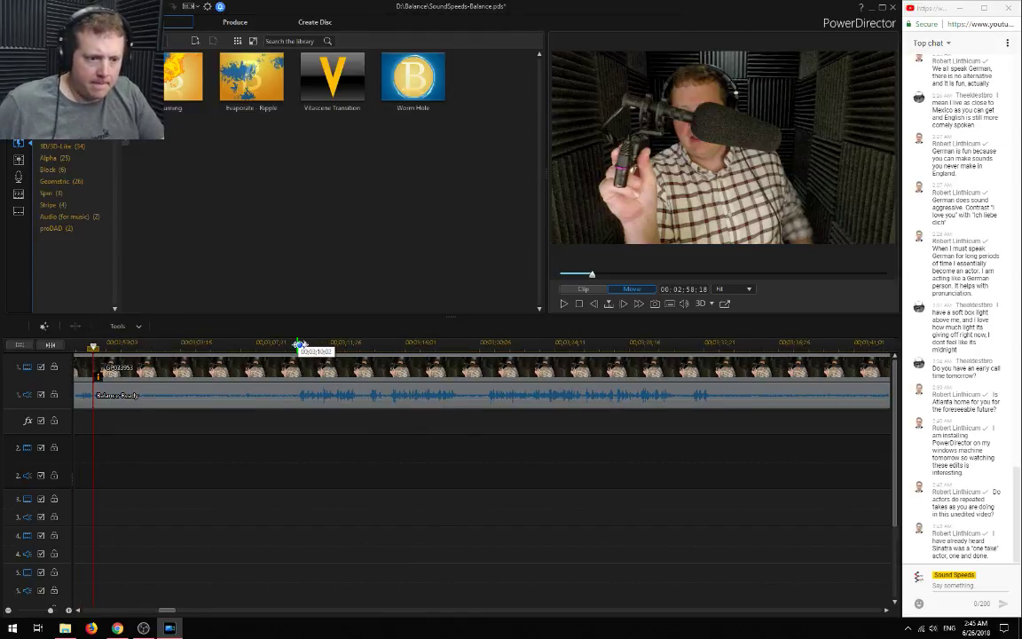
pyautogui.click(297, 347)
pyautogui.press('space')
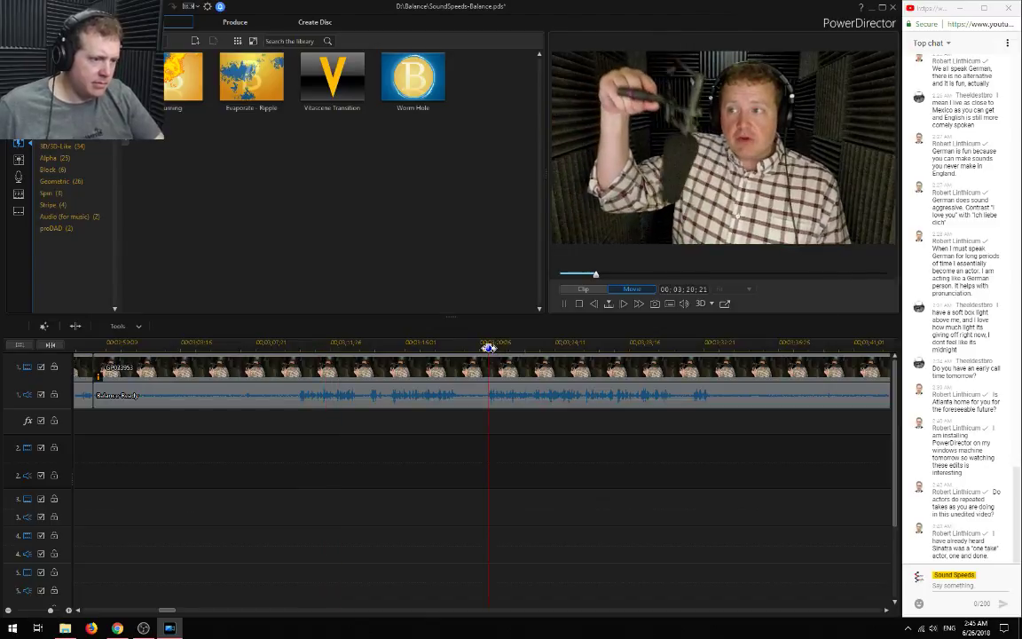
pyautogui.click(488, 349)
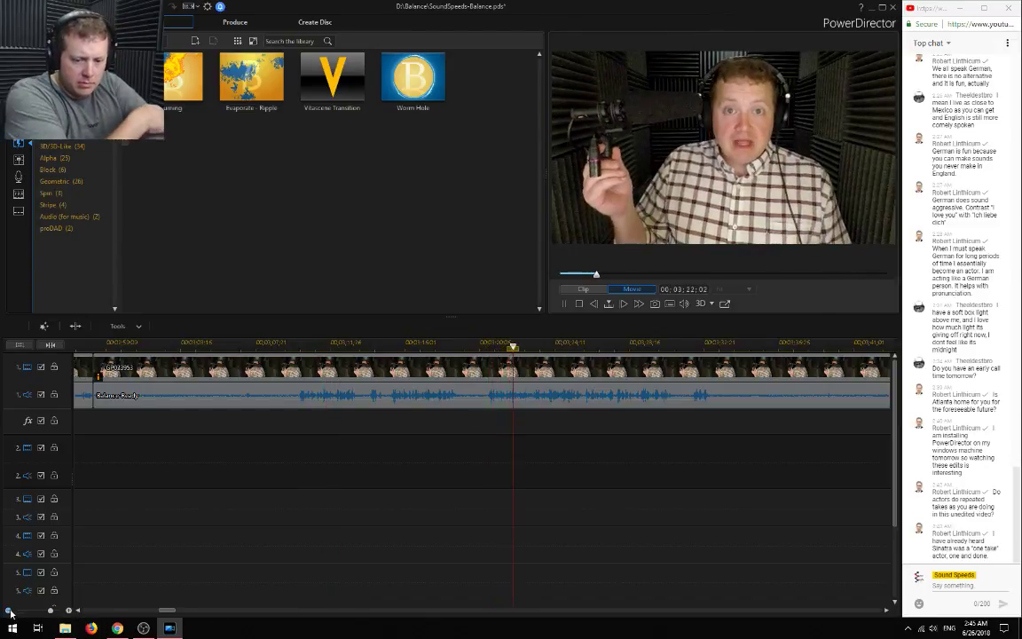
pyautogui.moveTo(167, 611); pyautogui.dragTo(173, 611)
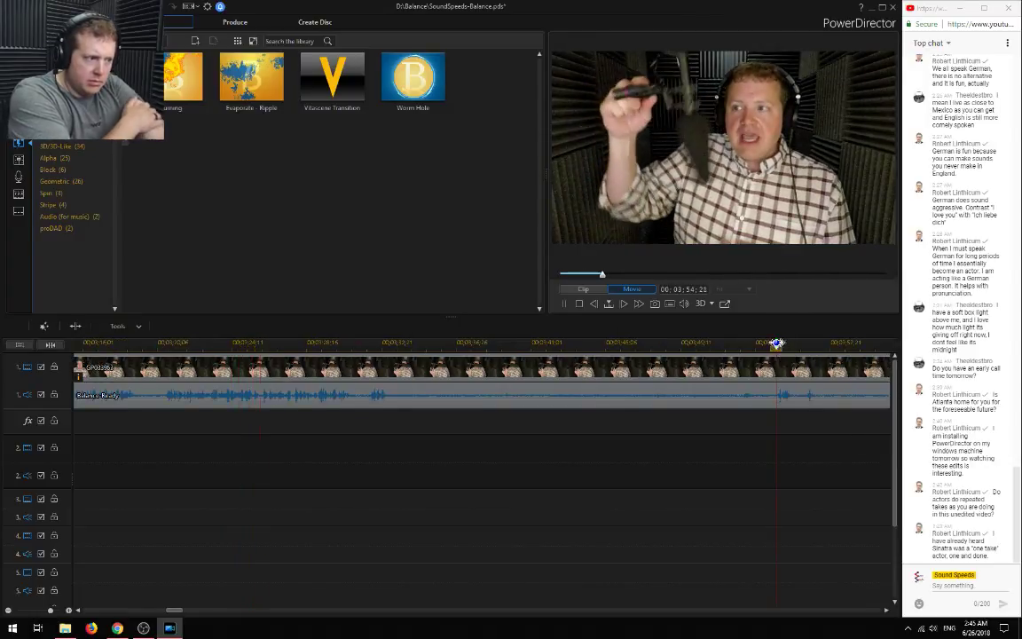
# Split the clips at about 00;03;20;20, delete the unwanted footage back to the 00;02;58;18 cut, and close the gap
pyautogui.click(166, 345)
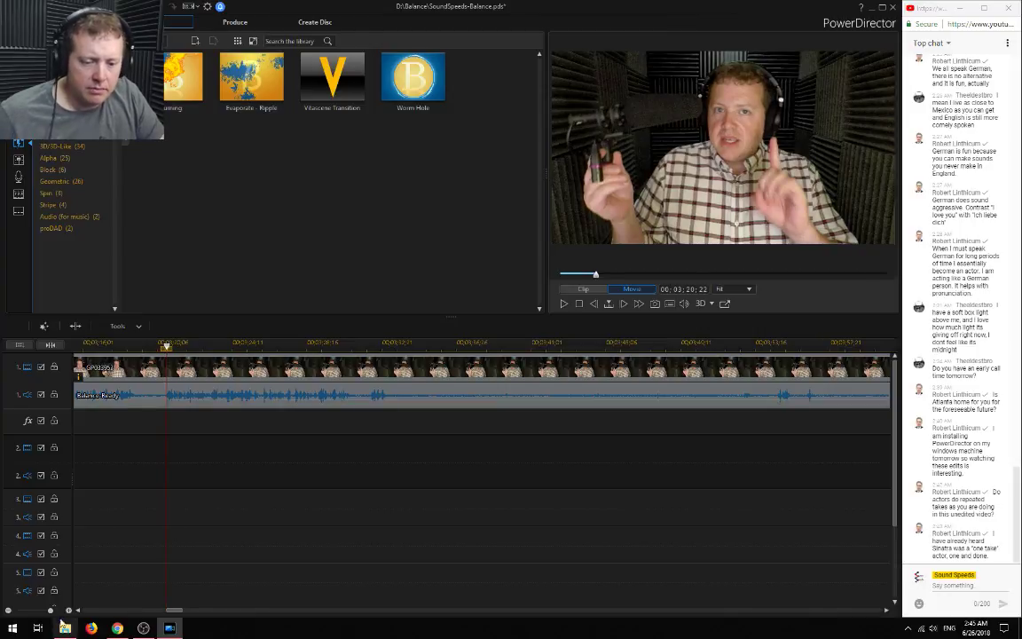
pyautogui.click(69, 609)
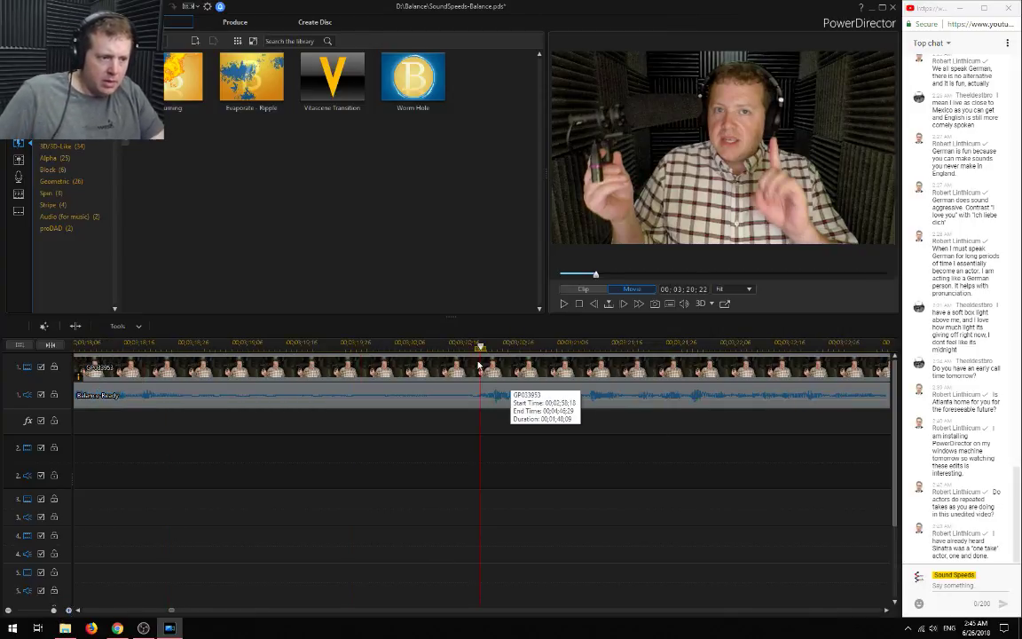
pyautogui.moveTo(475, 347); pyautogui.dragTo(470, 348)
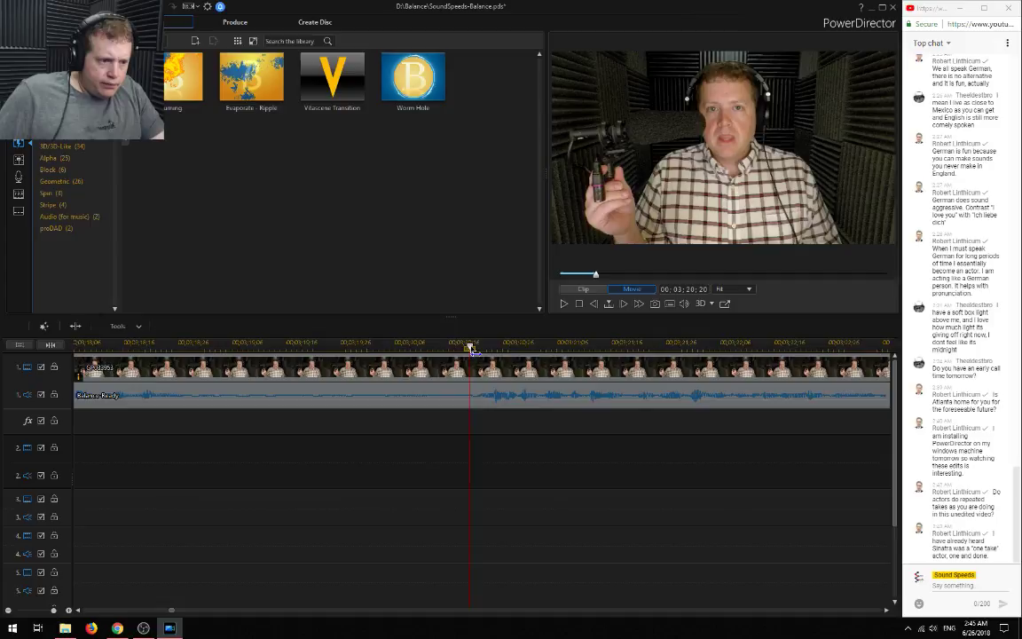
pyautogui.hotkey('ctrl', 't')
pyautogui.click(392, 396)
pyautogui.press('Delete')
pyautogui.press('Down')
pyautogui.press('Return')
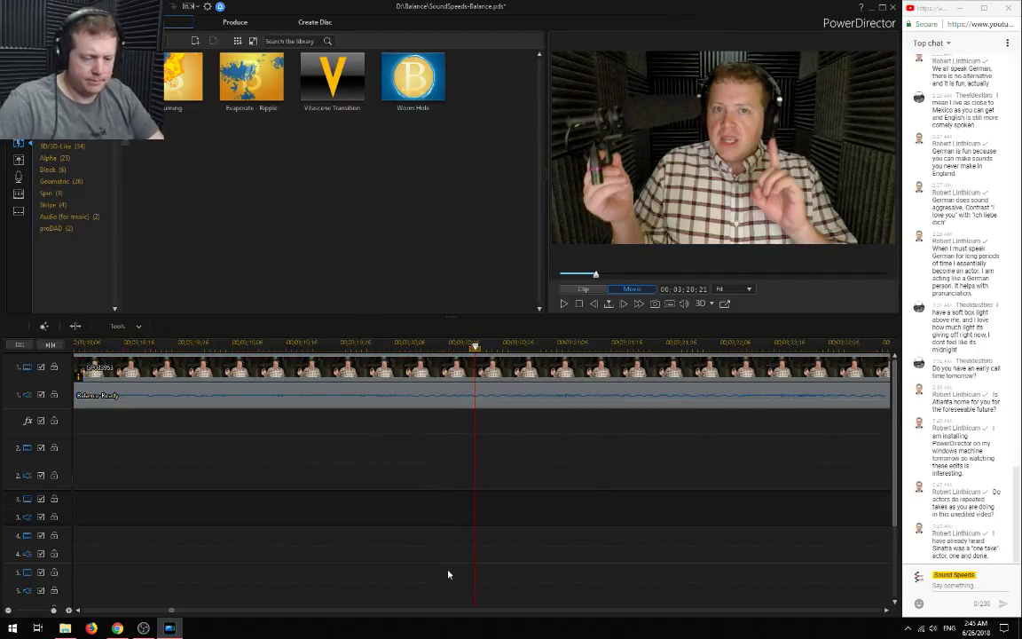
# Replay the speech across the new join at 00;02;58;18
pyautogui.scroll(-3, 360, 535)
pyautogui.moveTo(176, 610); pyautogui.dragTo(159, 612)
pyautogui.click(387, 343)
pyautogui.press('space')
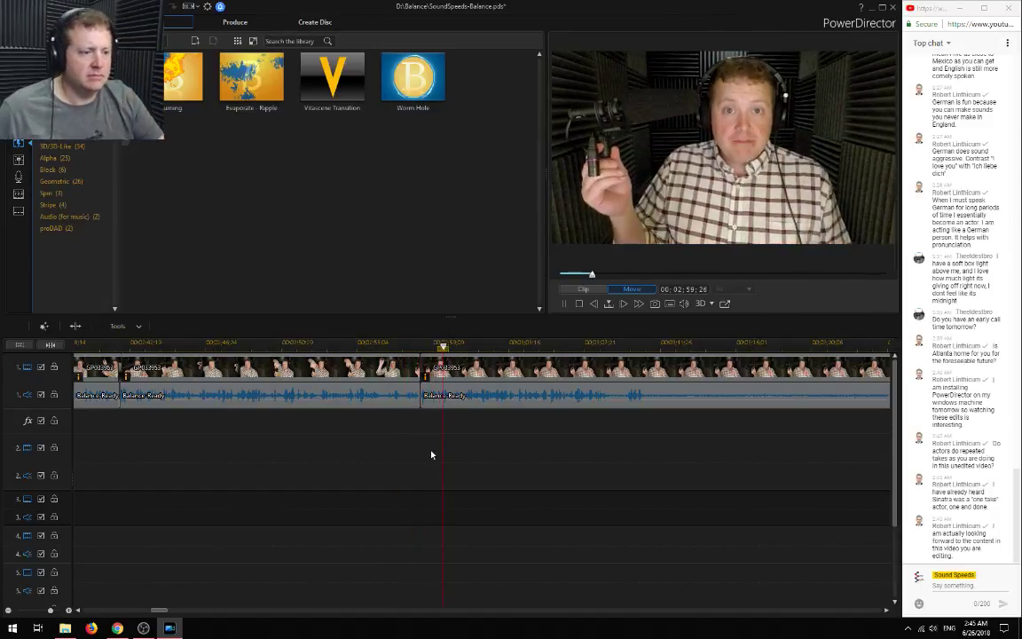
# Extend the start of the video and audio clips after the 00;02;58;18 join by a couple of frames and replay the join
pyautogui.click(422, 344)
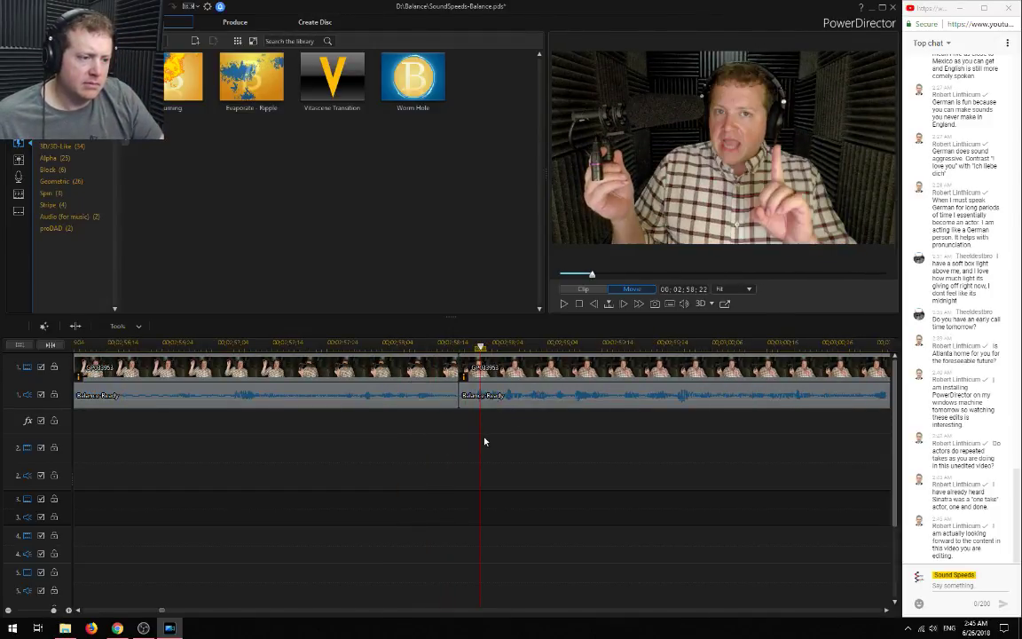
pyautogui.click(470, 397)
pyautogui.scroll(2, 470, 397)
pyautogui.moveTo(472, 366); pyautogui.dragTo(459, 366)
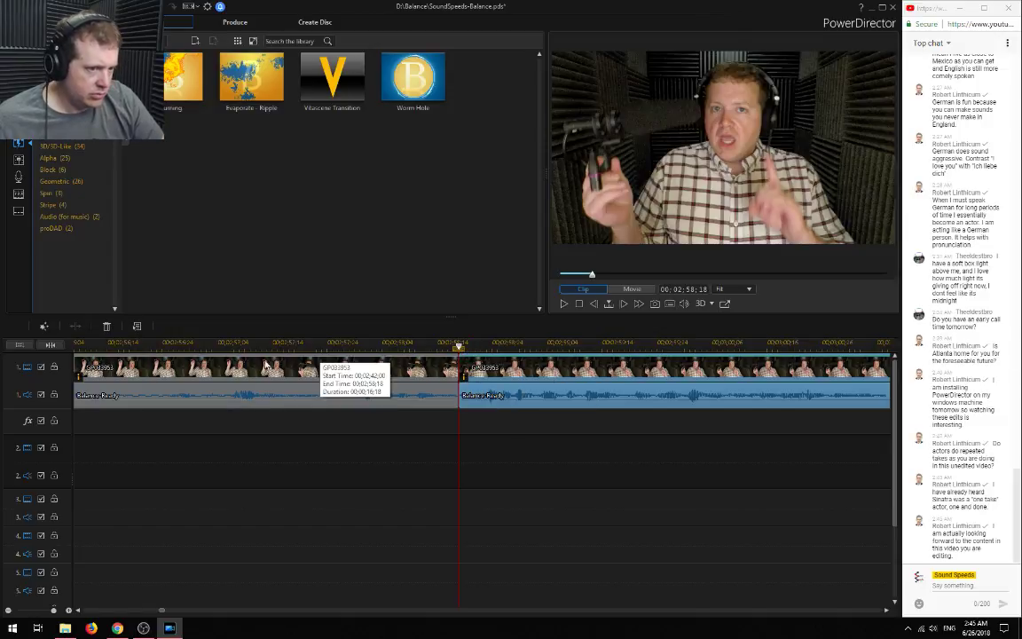
pyautogui.click(392, 502)
pyautogui.press('space')
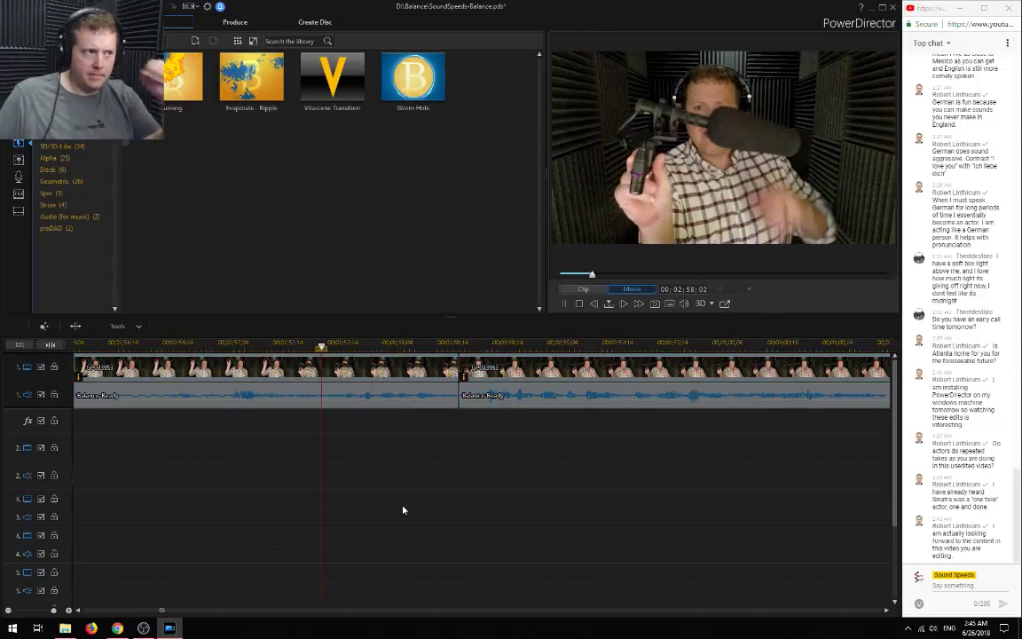
pyautogui.press('space')
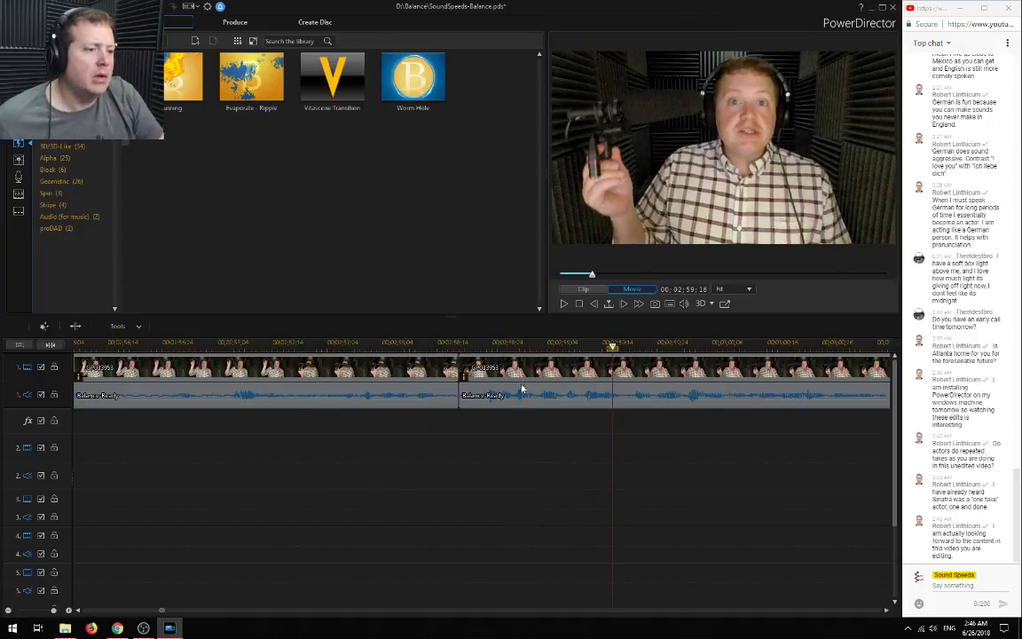
# Crossfade the audio clips at the 00;02;58;18 join with a one-frame overlap
pyautogui.click(459, 346)
pyautogui.press('+')
pyautogui.moveTo(510, 408); pyautogui.dragTo(521, 371)
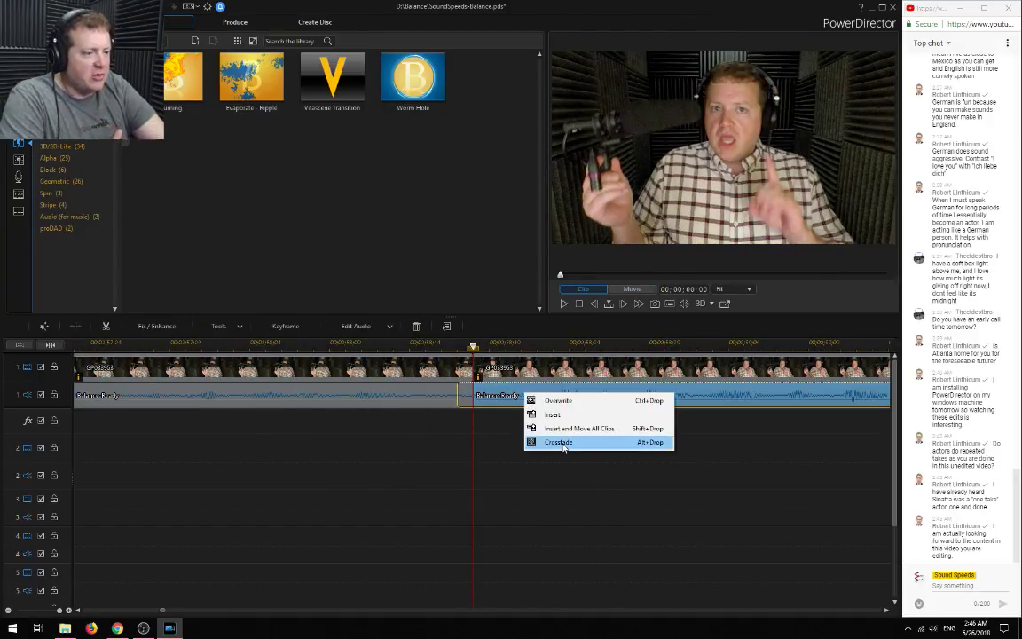
pyautogui.click(563, 441)
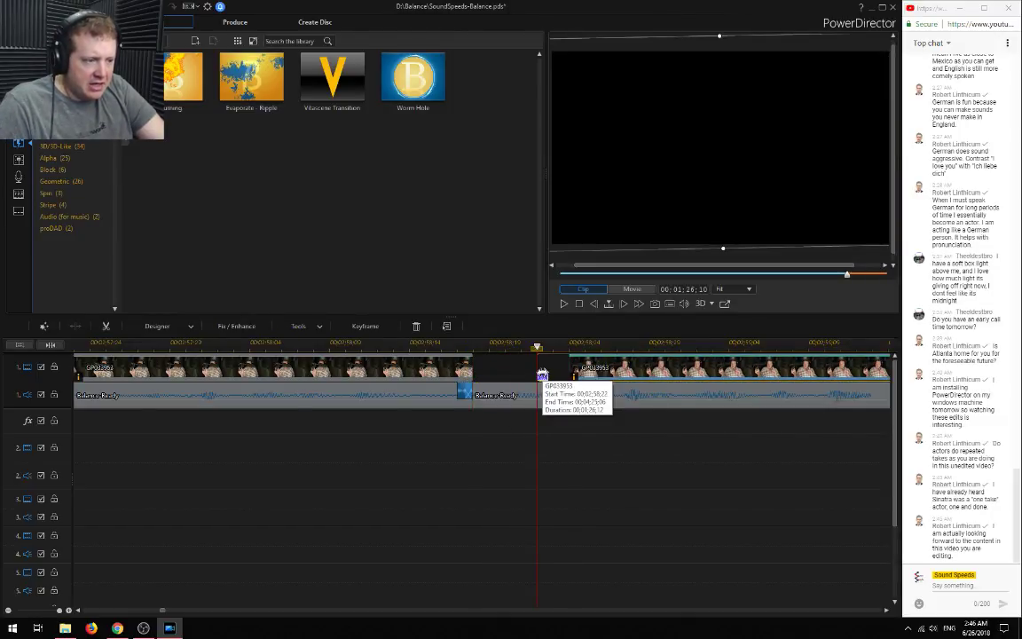
# Crossfade the later GP033953 clip over the end of the preceding clip near 2:58
pyautogui.click(457, 368)
pyautogui.moveTo(585, 366); pyautogui.dragTo(518, 369)
pyautogui.click(568, 413)
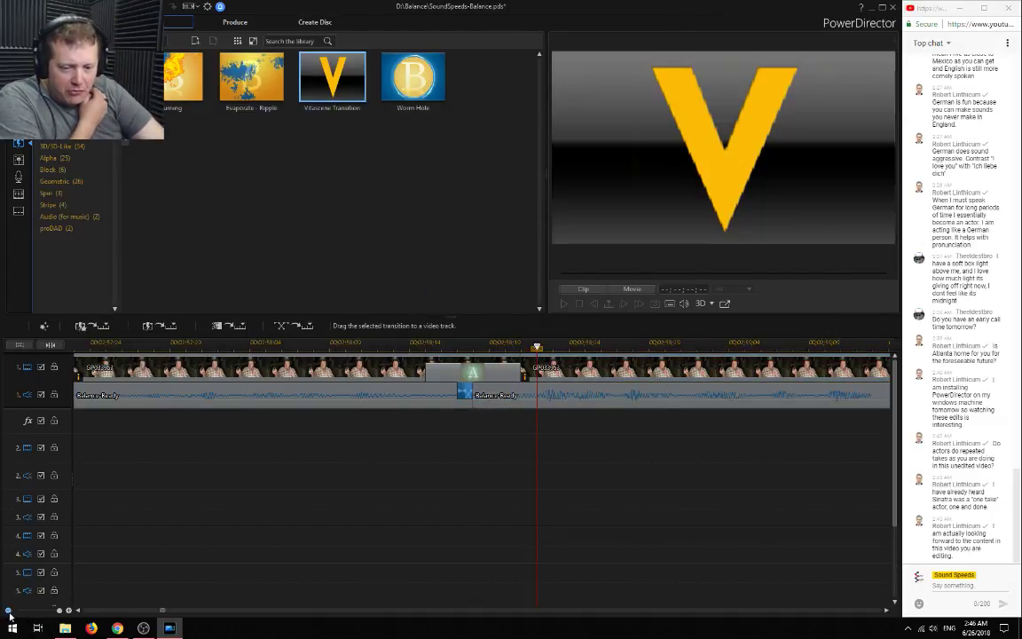
# Play back the edit from about 2:19, sampling the footage up to the cut near 2:58
pyautogui.click(7, 611)
pyautogui.moveTo(163, 612); pyautogui.dragTo(145, 614)
pyautogui.click(171, 325)
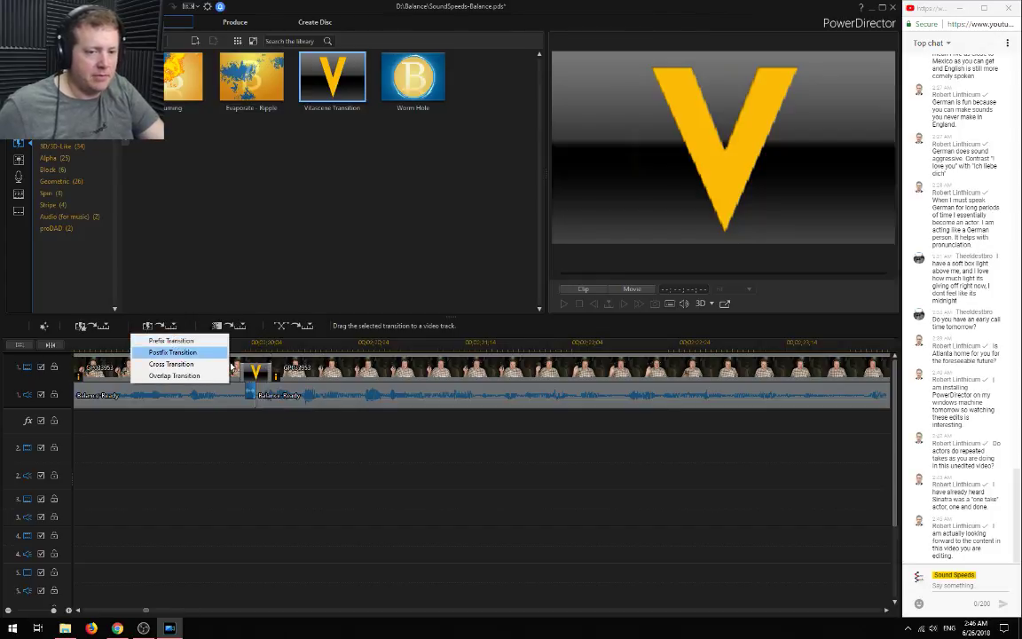
pyautogui.click(172, 352)
pyautogui.press('space')
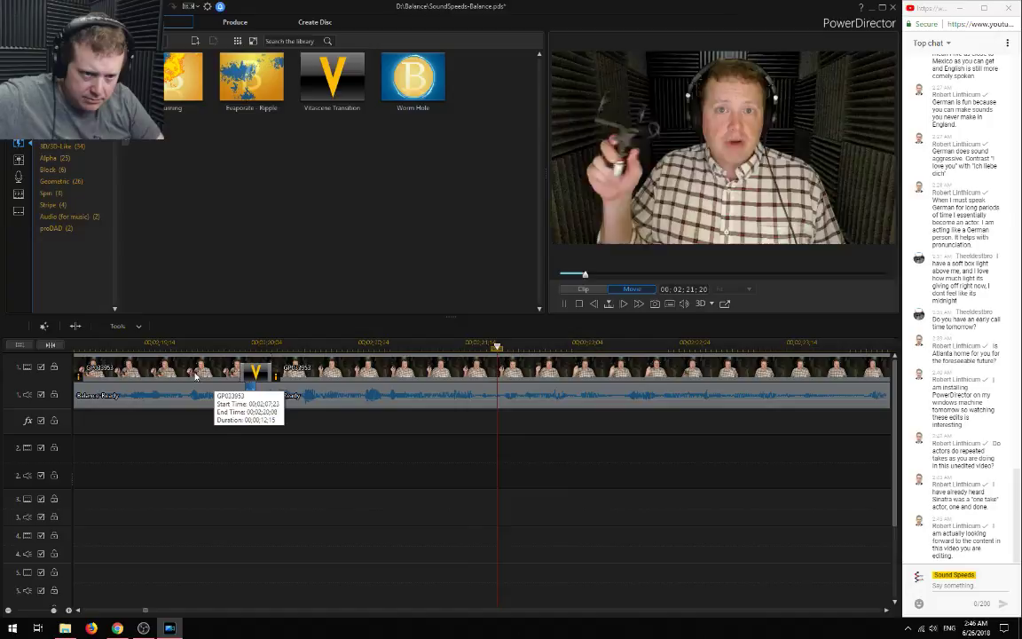
pyautogui.click(84, 345)
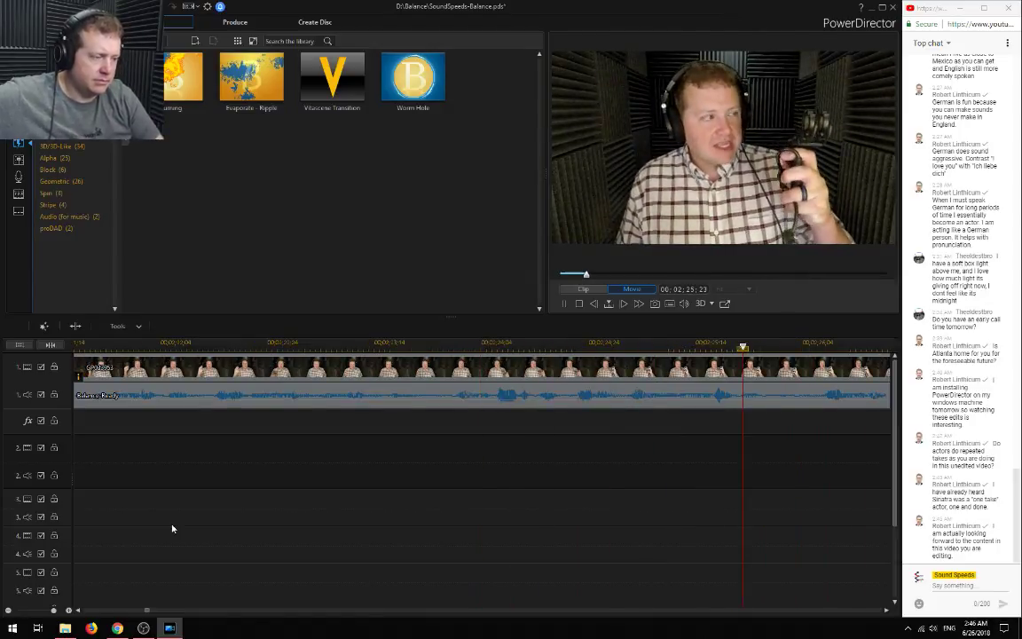
pyautogui.click(7, 611)
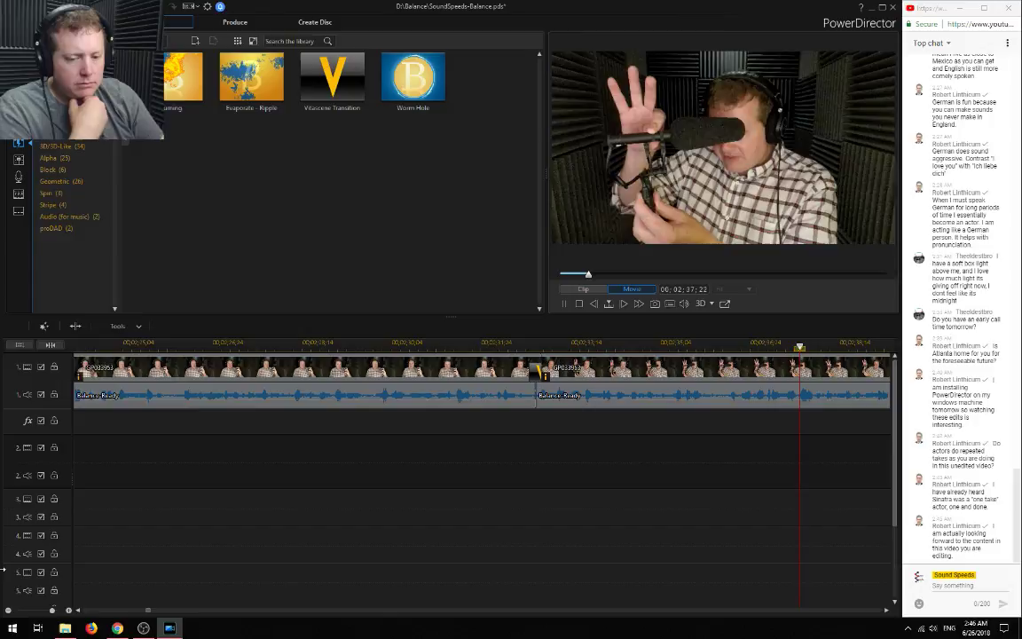
pyautogui.click(22, 610)
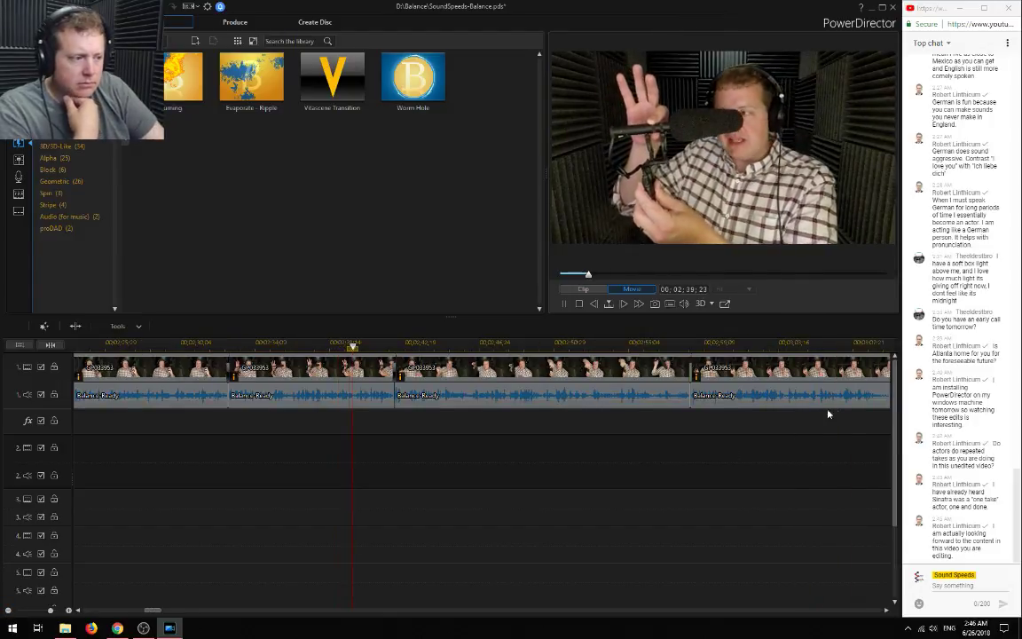
pyautogui.click(678, 343)
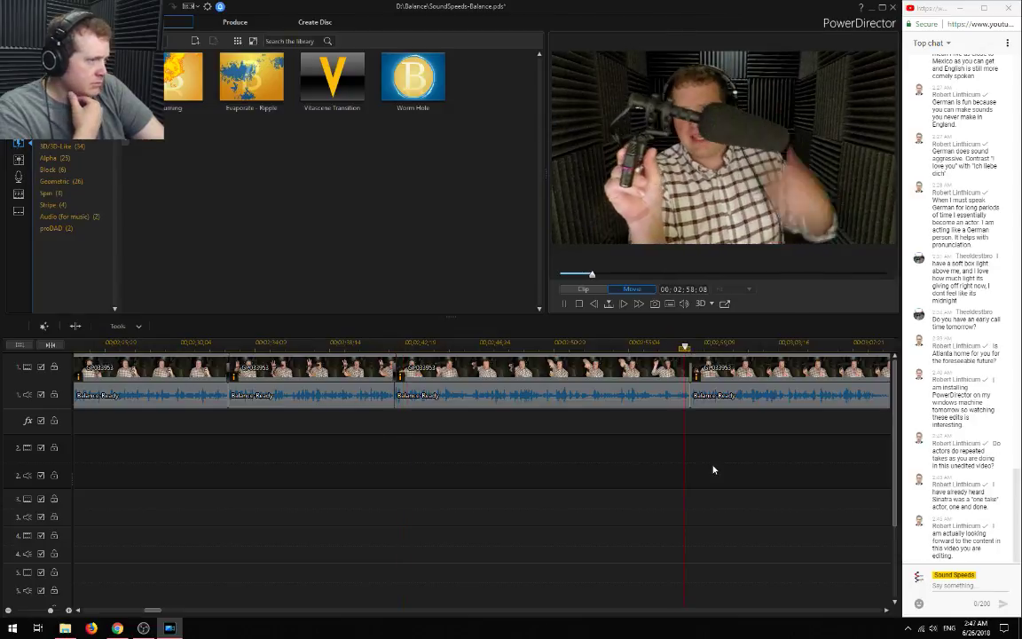
# Apply the Vitascene Transition to the overlap between the GP033953 clips near 2:58
pyautogui.click(689, 390)
pyautogui.scroll(5, 713, 414)
pyautogui.moveTo(332, 75); pyautogui.dragTo(568, 371)
# Play back from about 2:57 across the new transition and into the following footage
pyautogui.click(124, 345)
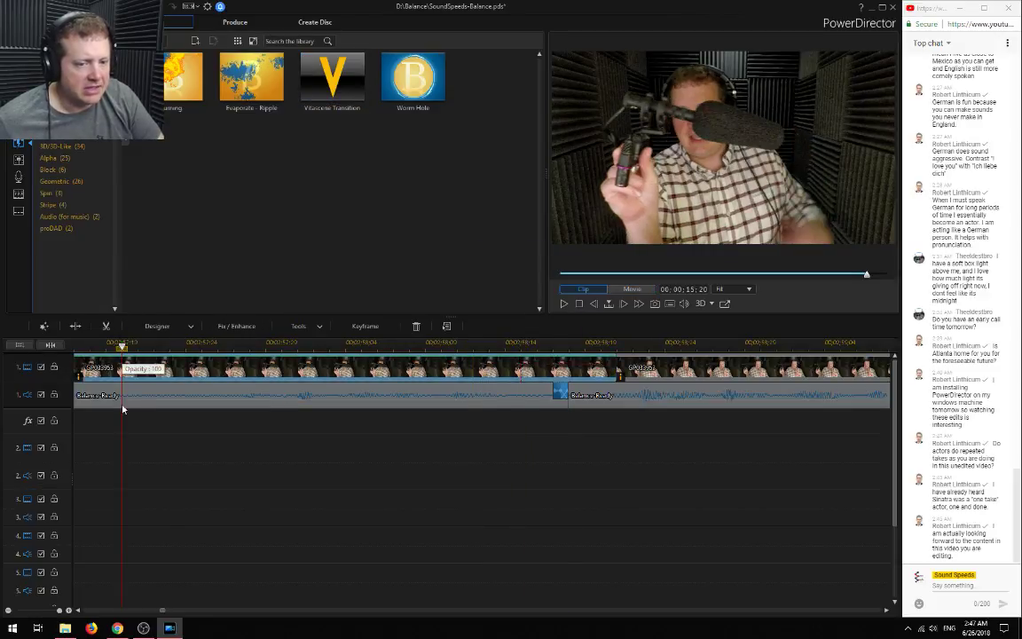
pyautogui.press('space')
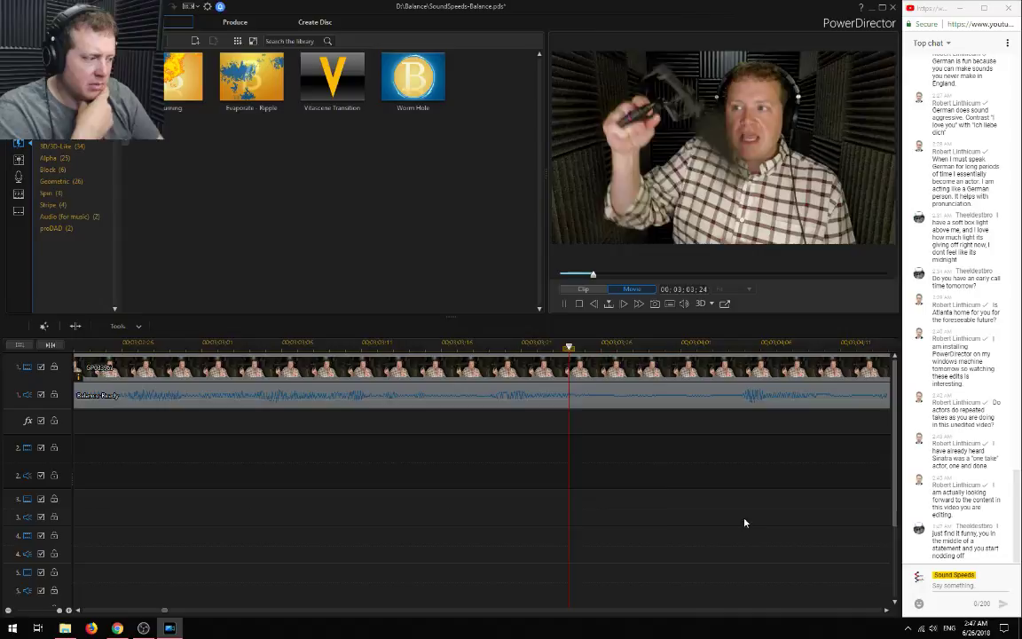
pyautogui.click(8, 611)
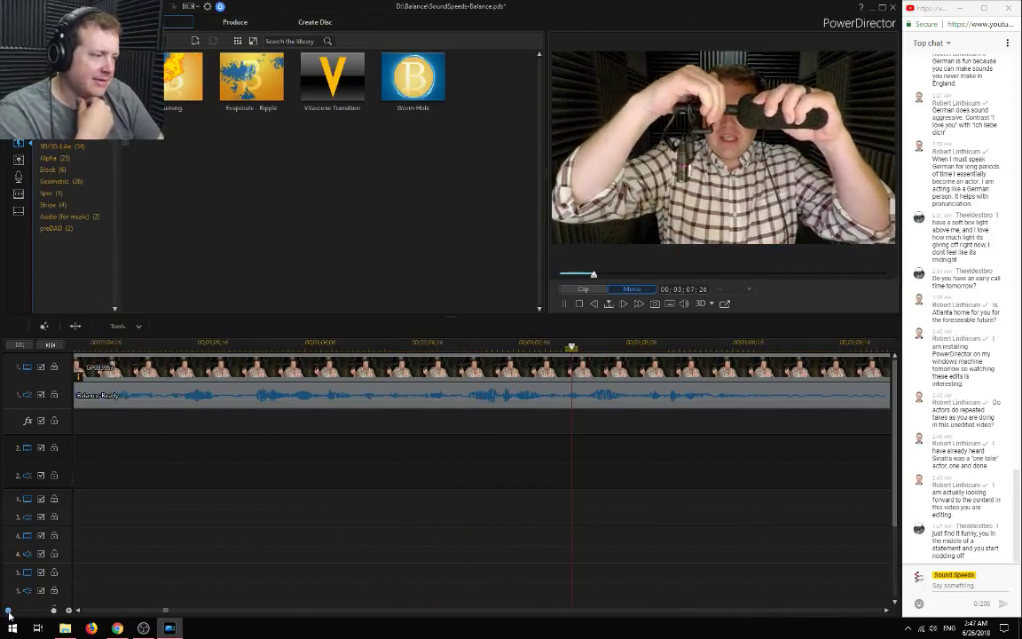
pyautogui.press('space')
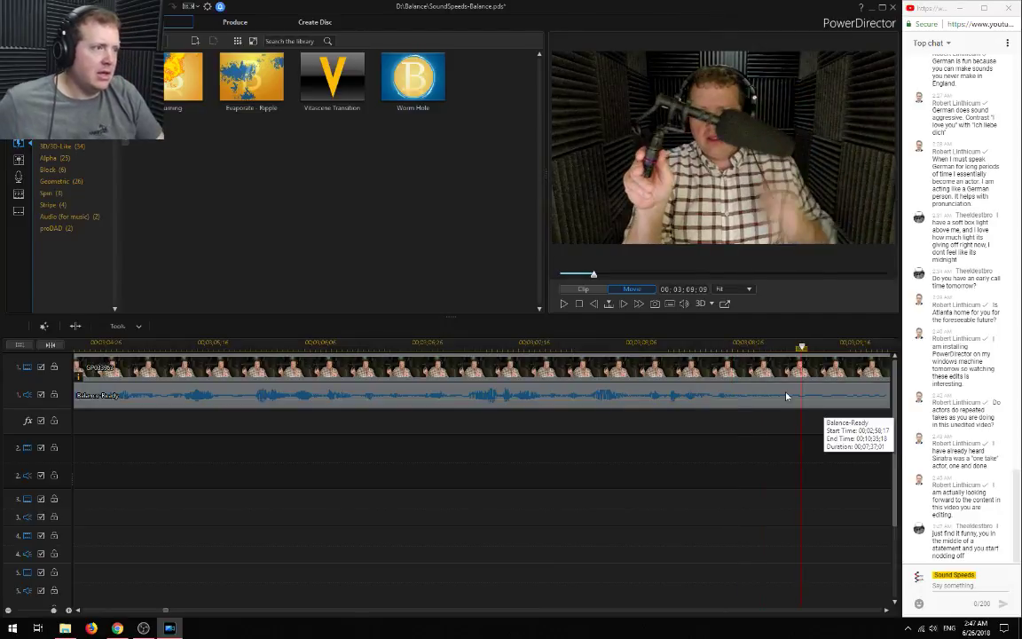
# Examine the rest of the long GP033953 clip after 3:09, sampling its playback from about 3:46
pyautogui.click(8, 610)
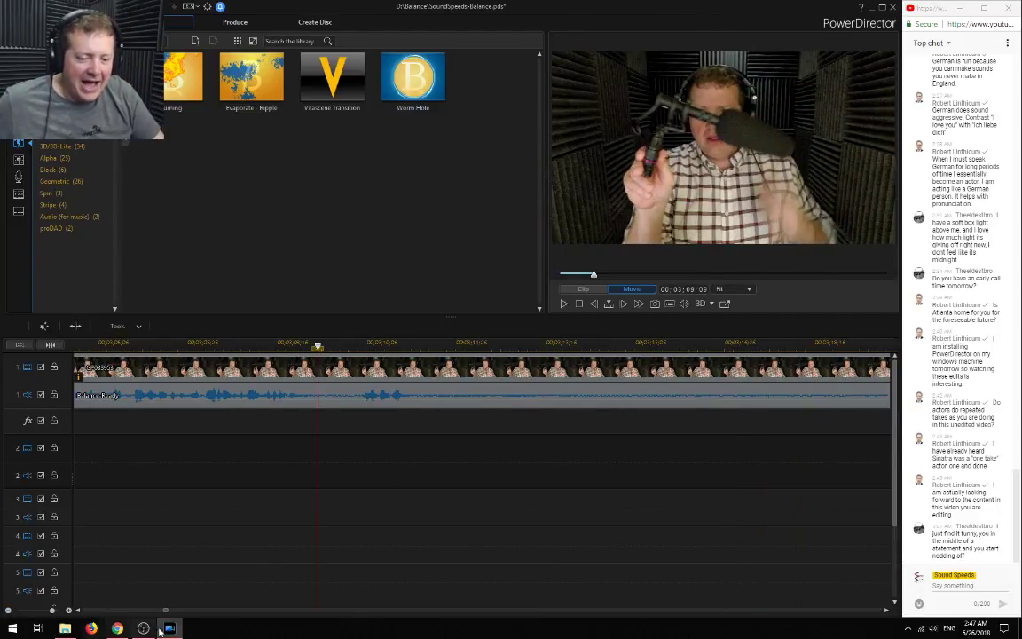
pyautogui.moveTo(165, 611); pyautogui.dragTo(164, 614)
pyautogui.scroll(-2, 293, 574)
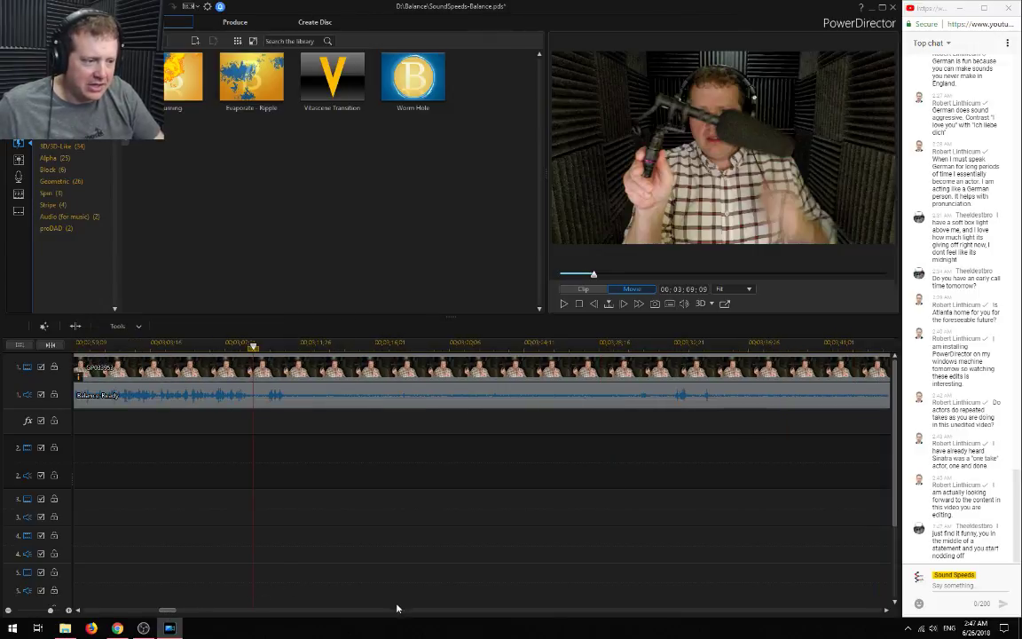
pyautogui.scroll(-2, 399, 497)
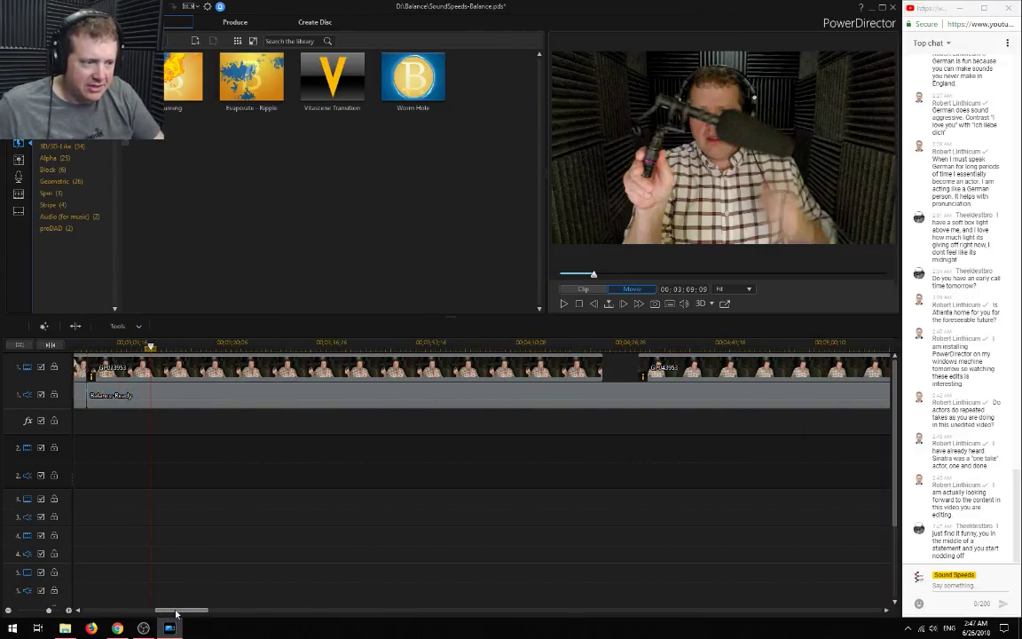
pyautogui.click(366, 345)
pyautogui.press('space')
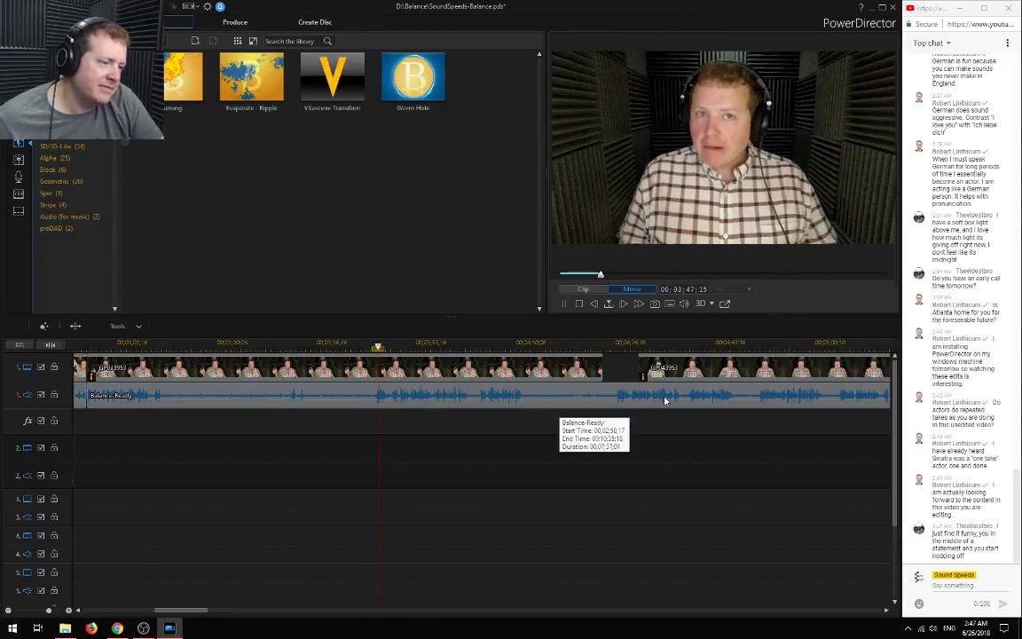
pyautogui.press('space')
# Review the takes by playing from about 2:41 through to about 3:11
pyautogui.moveTo(183, 611); pyautogui.dragTo(162, 615)
pyautogui.click(271, 345)
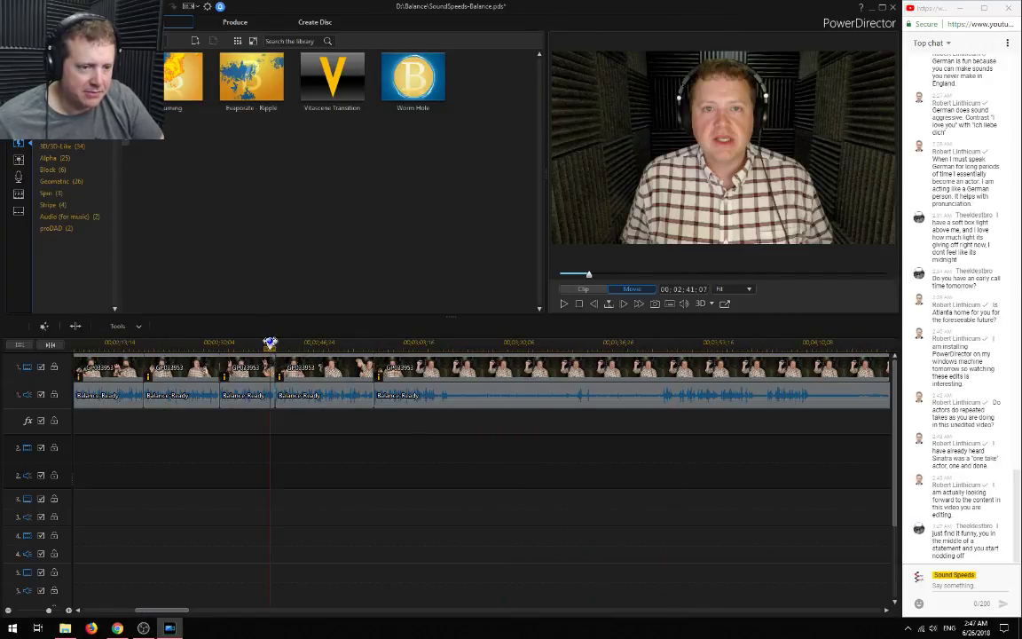
pyautogui.press('space')
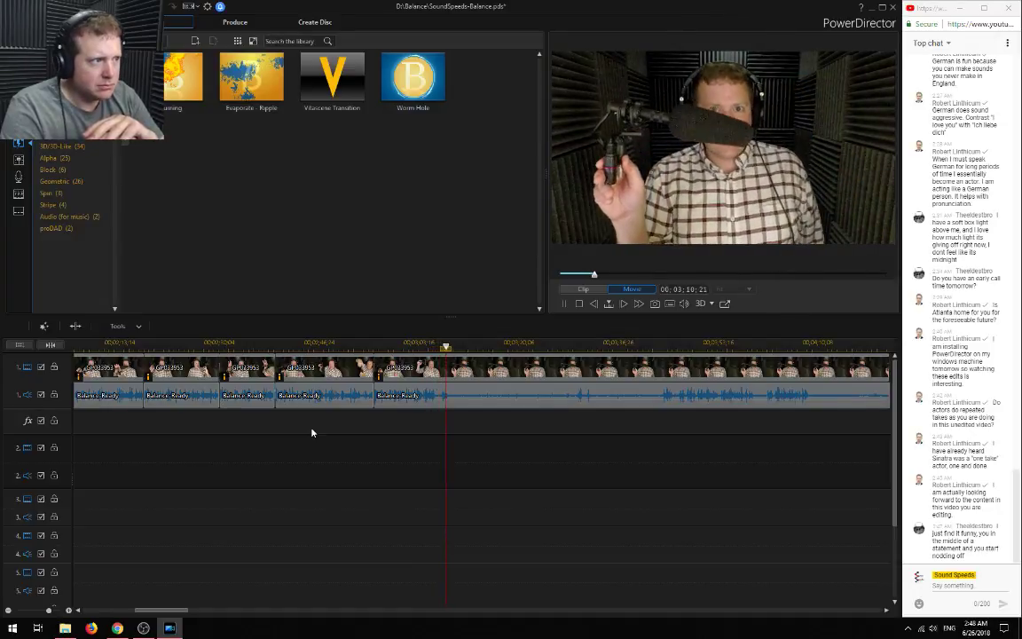
pyautogui.press('space')
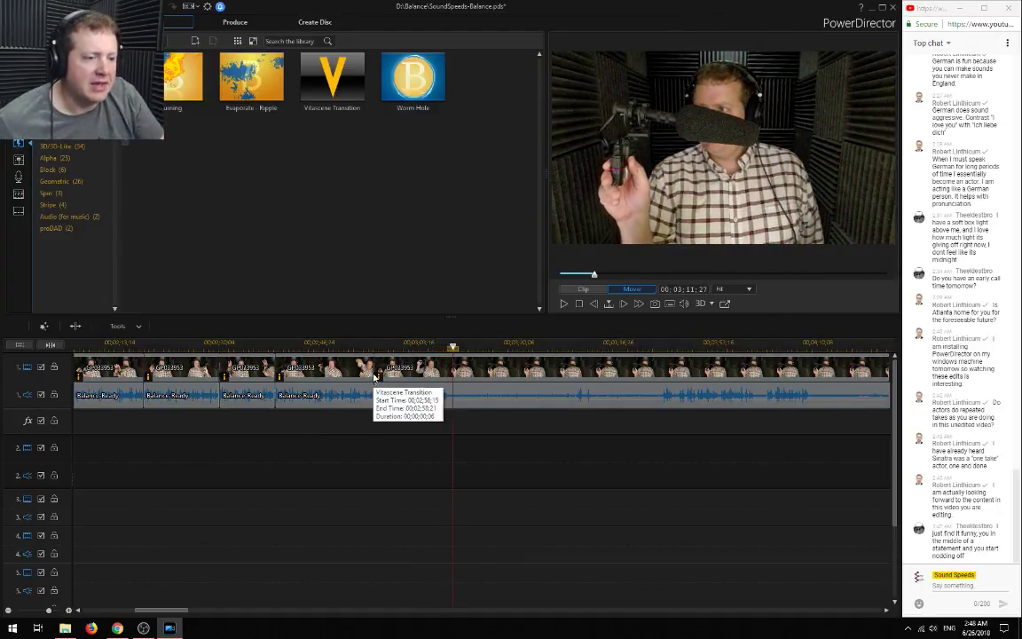
# Remove the GP033953 clip and its Balance-Ready audio between about 2:42 and 2:58, leaving the gap
pyautogui.click(328, 390)
pyautogui.rightClick(373, 382)
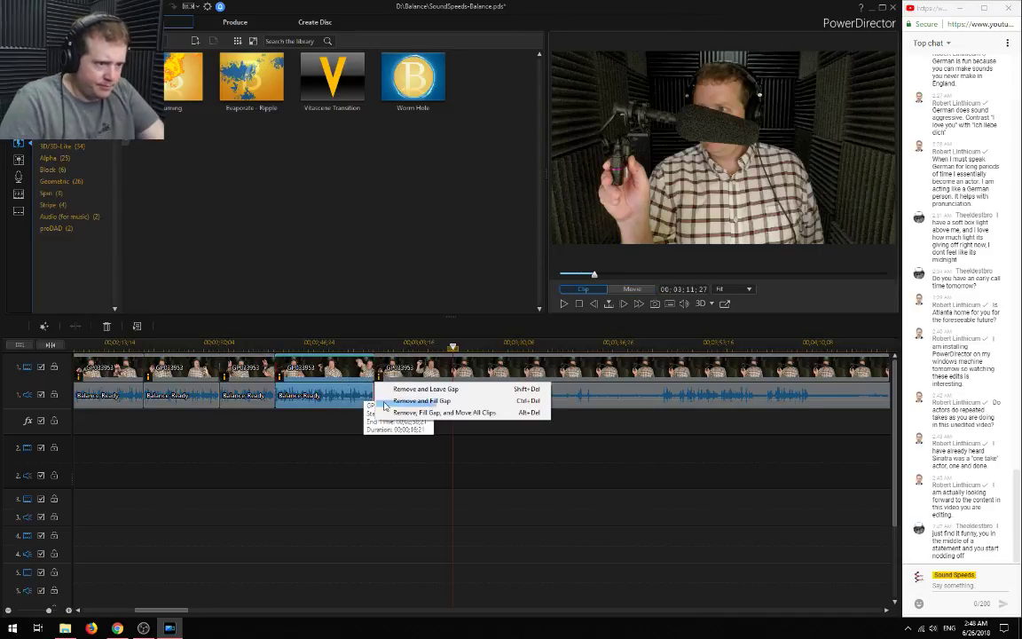
pyautogui.click(442, 400)
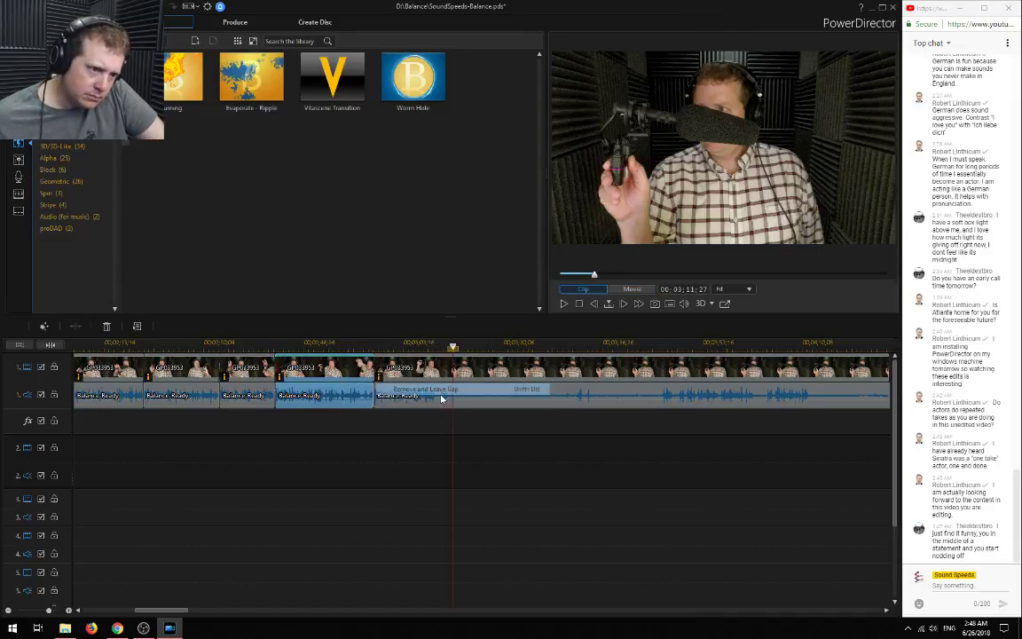
# Move the following GP033953 clip and its Balance-Ready audio into the gap, placing the audio directly against the preceding segment near 2:42
pyautogui.moveTo(399, 367); pyautogui.dragTo(284, 360)
pyautogui.click(278, 345)
pyautogui.scroll(8, 316, 453)
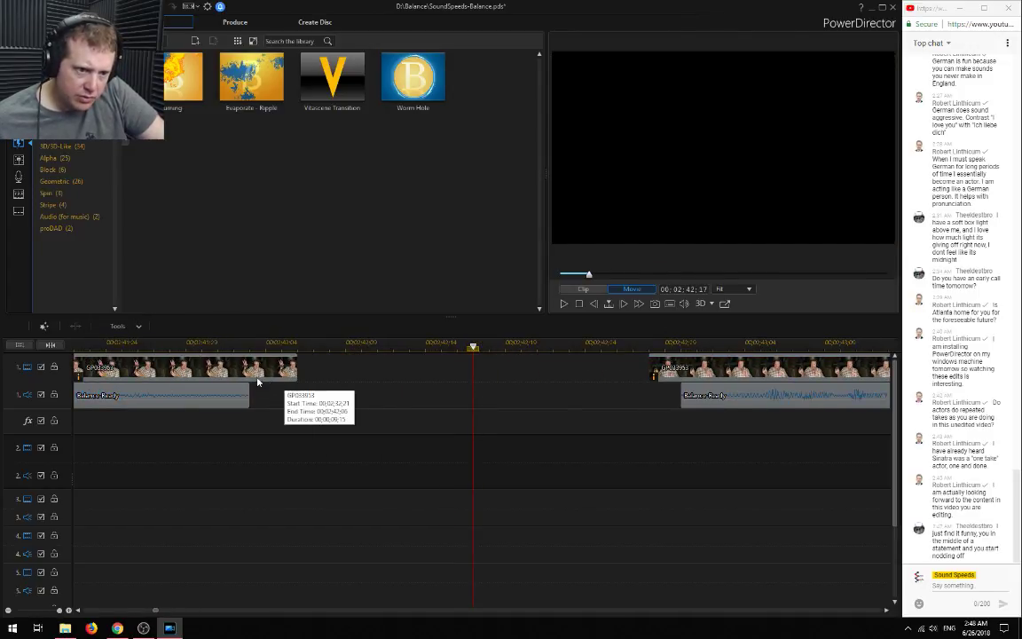
pyautogui.click(665, 374)
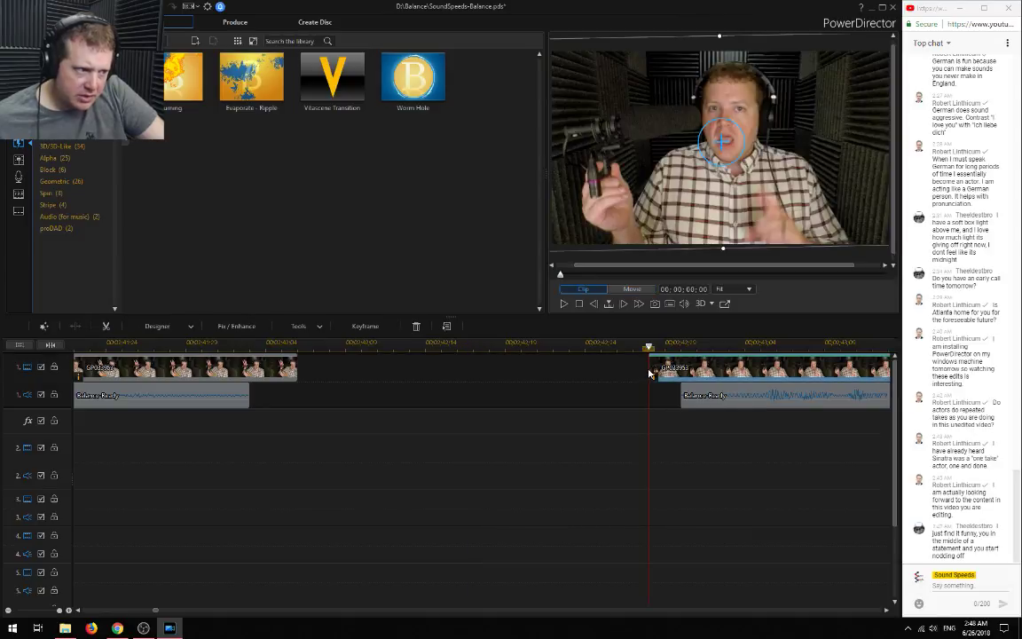
pyautogui.moveTo(743, 459); pyautogui.dragTo(390, 362)
pyautogui.moveTo(432, 405); pyautogui.dragTo(340, 395)
# Crossfade the moved video clip over the preceding clip's end near 2:42 and apply the Vitascene Transition to the overlap
pyautogui.moveTo(399, 368); pyautogui.dragTo(319, 371)
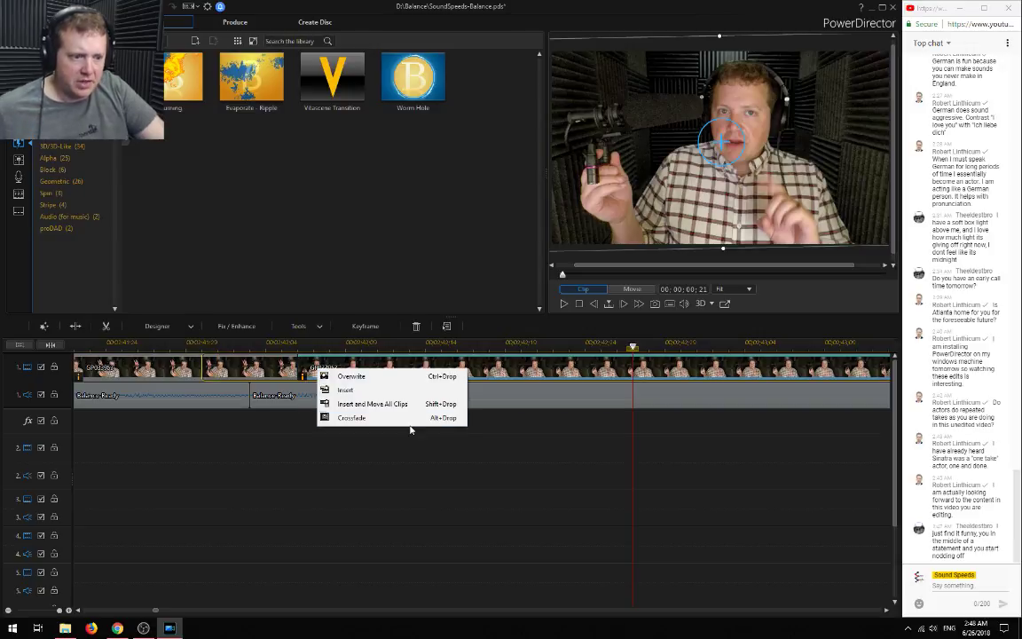
pyautogui.click(408, 417)
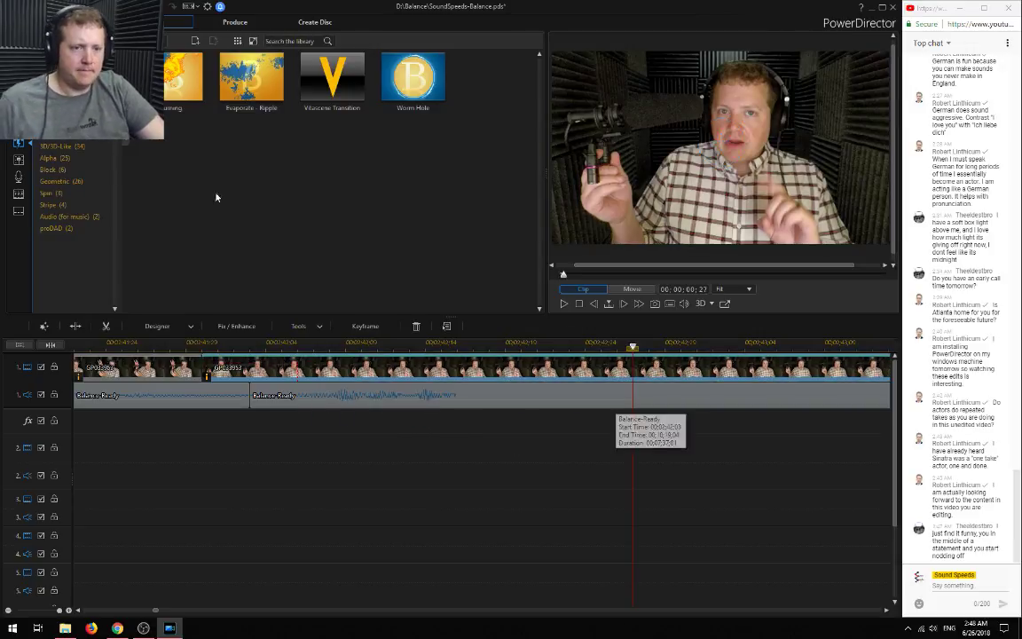
pyautogui.moveTo(332, 78); pyautogui.dragTo(249, 369)
# Play back the new 2:42 transition from just before it and on through the following footage to about 2:49
pyautogui.click(78, 417)
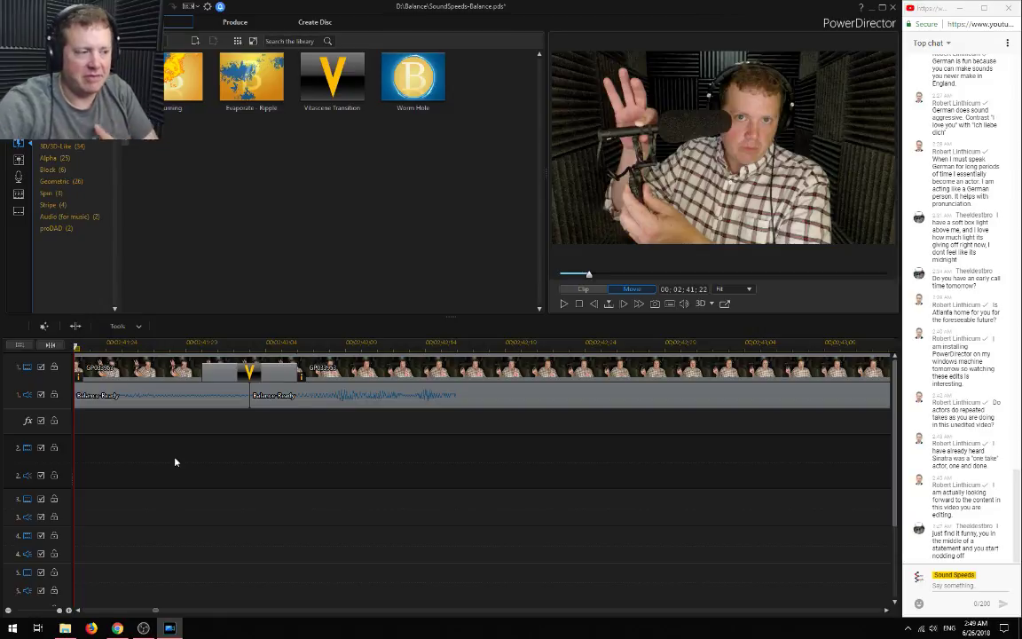
pyautogui.press('space')
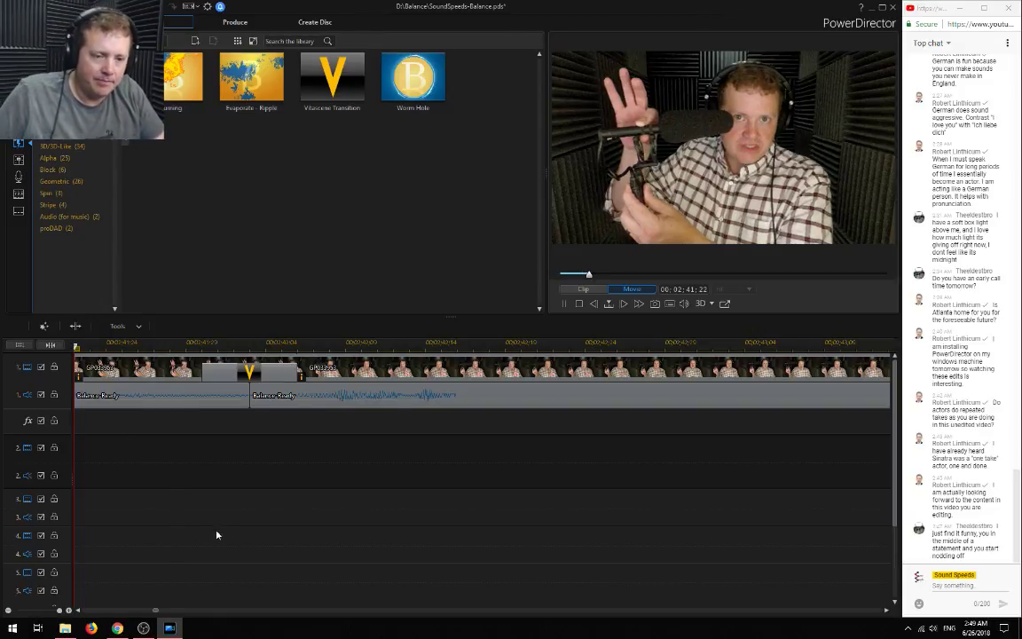
pyautogui.press('space')
pyautogui.hotkey('ctrl', 'z')
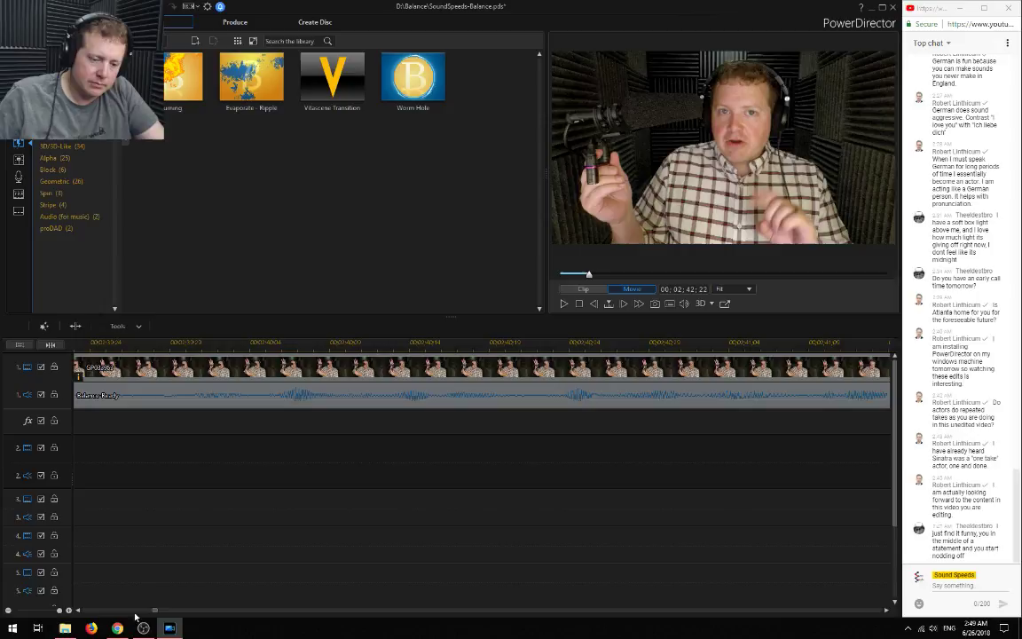
pyautogui.press('space')
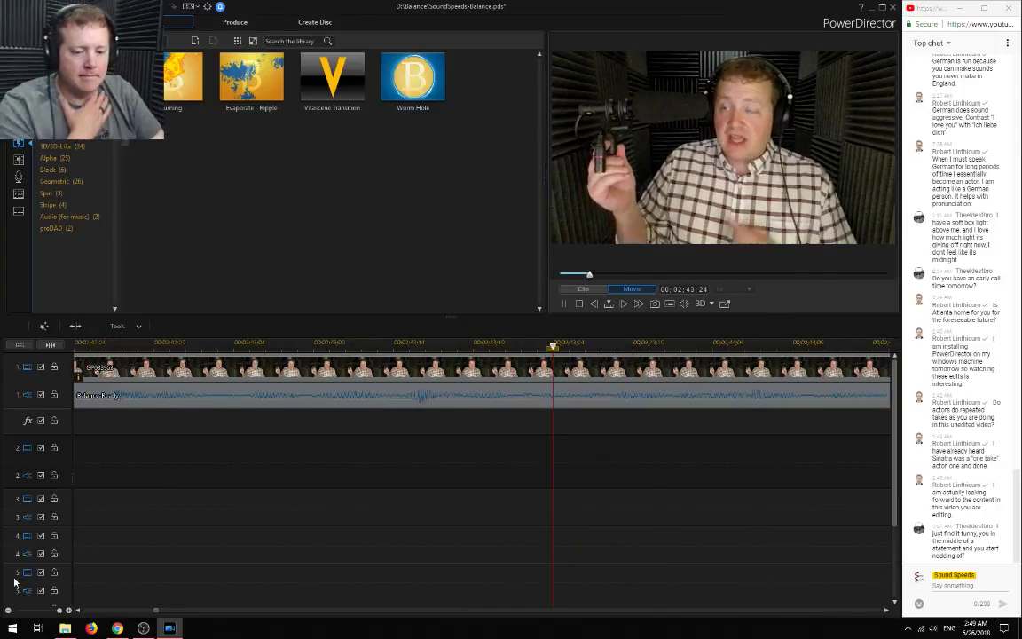
pyautogui.click(8, 610)
pyautogui.click(8, 610)
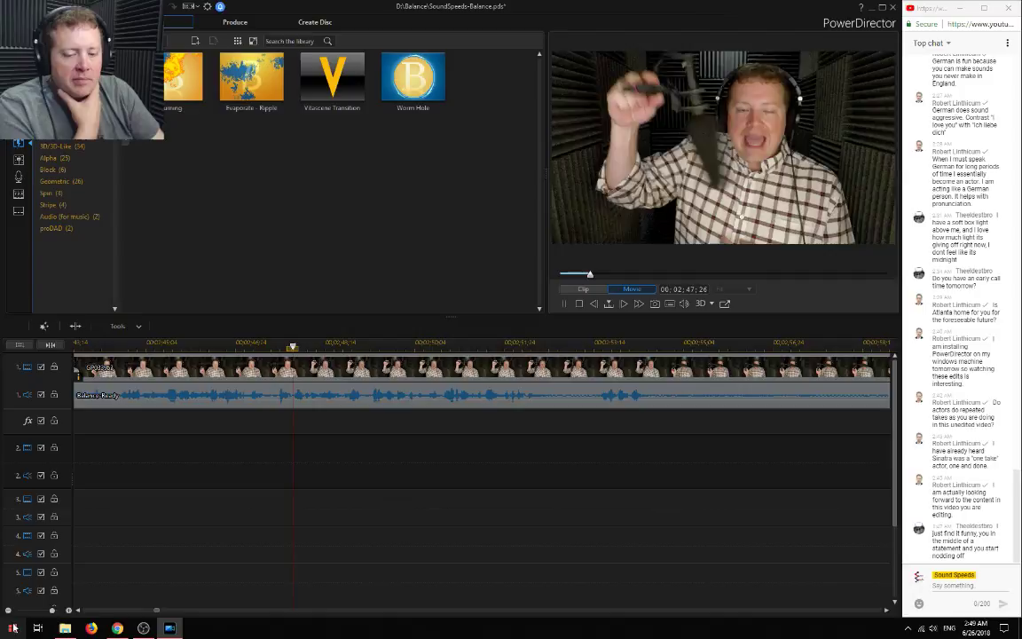
pyautogui.click(8, 610)
pyautogui.click(156, 611)
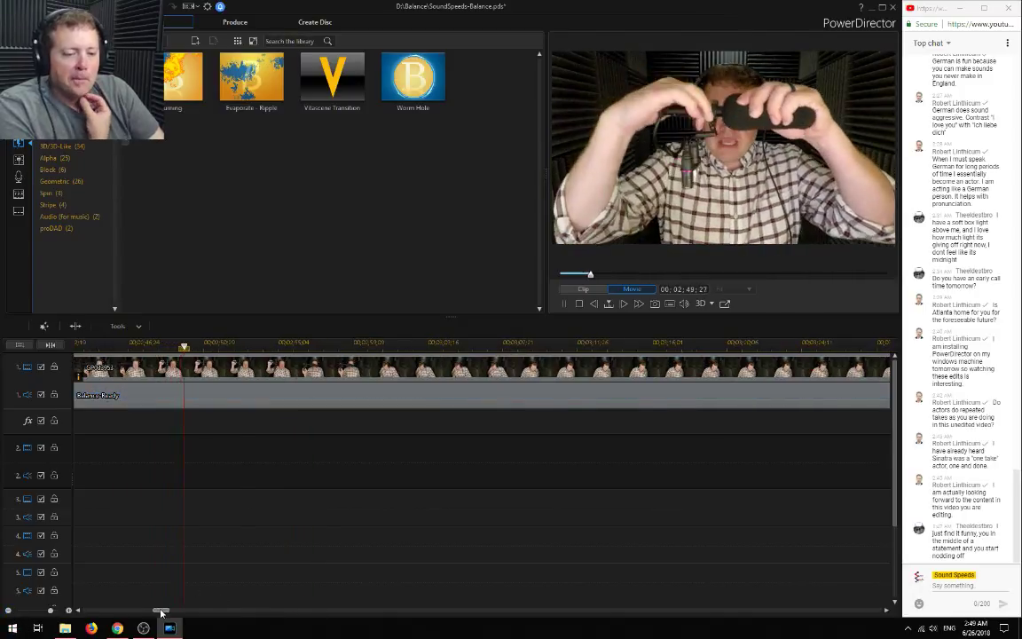
# Replay the edit from about 2:34 and set the playhead at 00;02;52;16 after the windscreen demonstration line
pyautogui.click(133, 368)
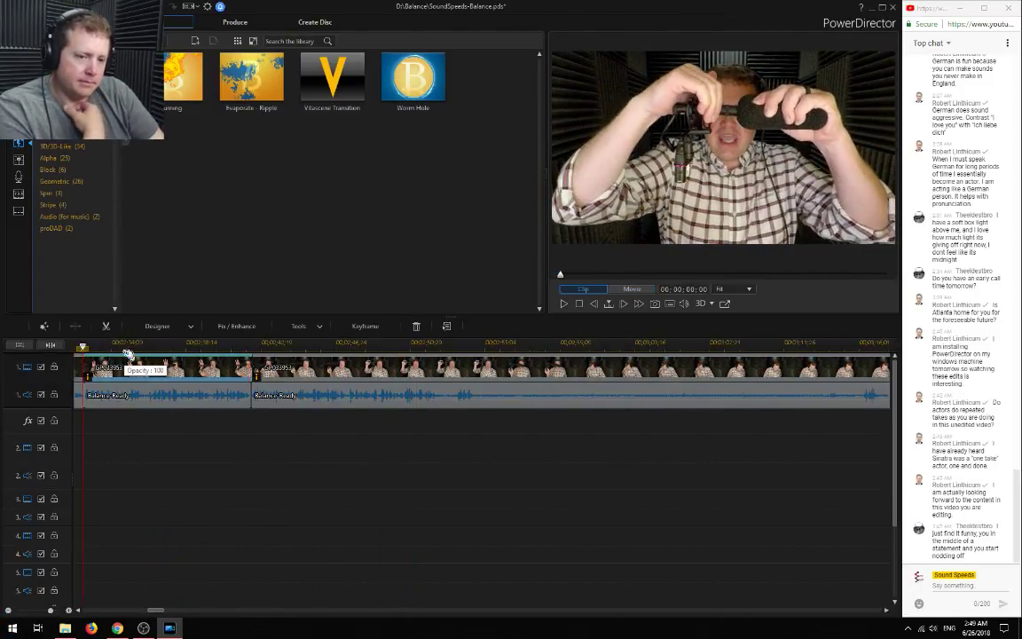
pyautogui.click(125, 347)
pyautogui.click(156, 480)
pyautogui.press('space')
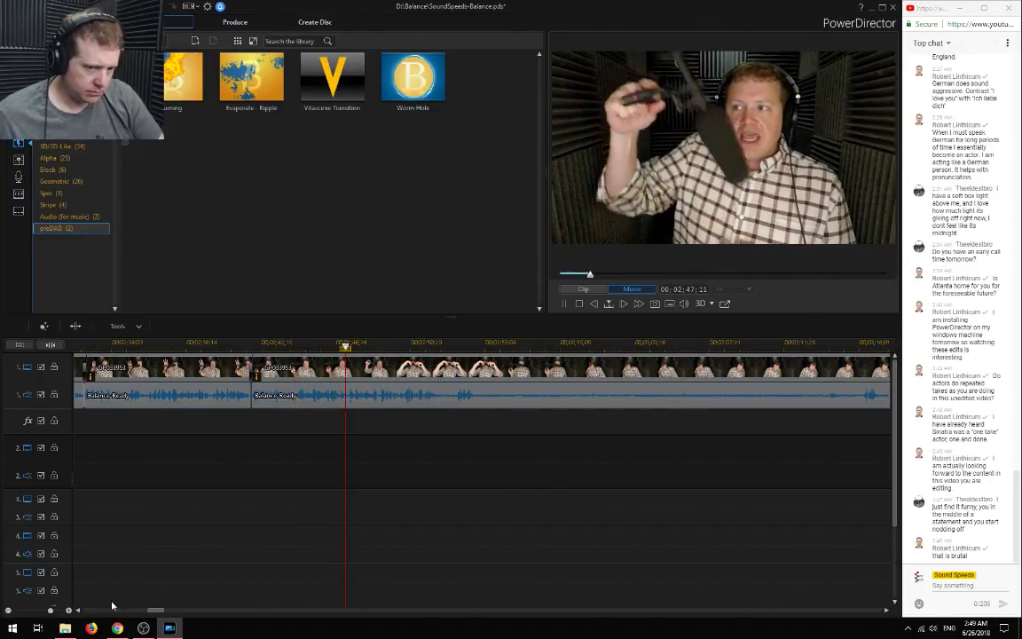
pyautogui.click(69, 610)
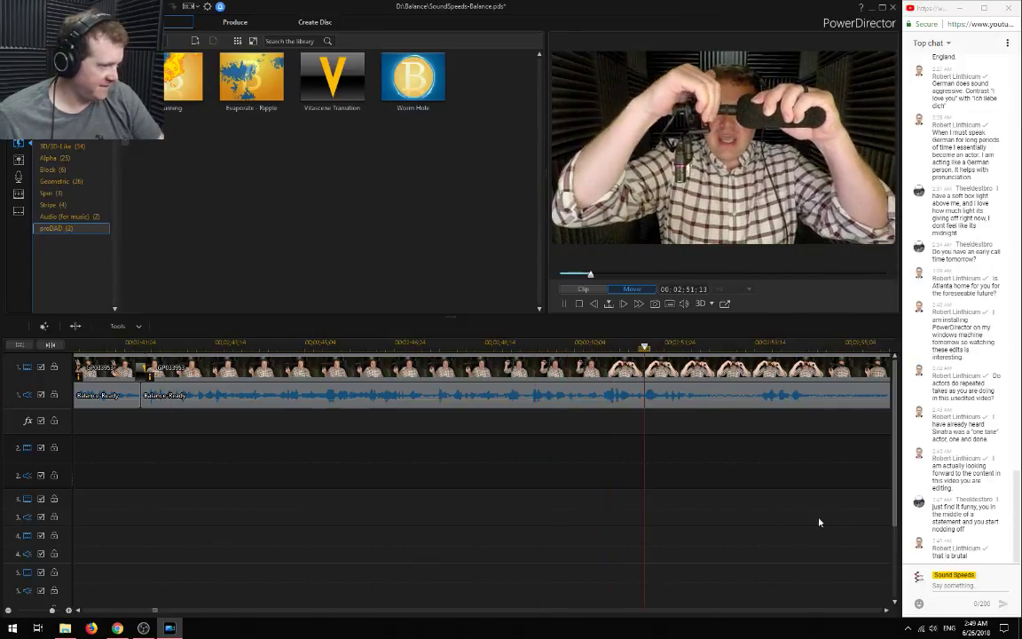
pyautogui.press('space')
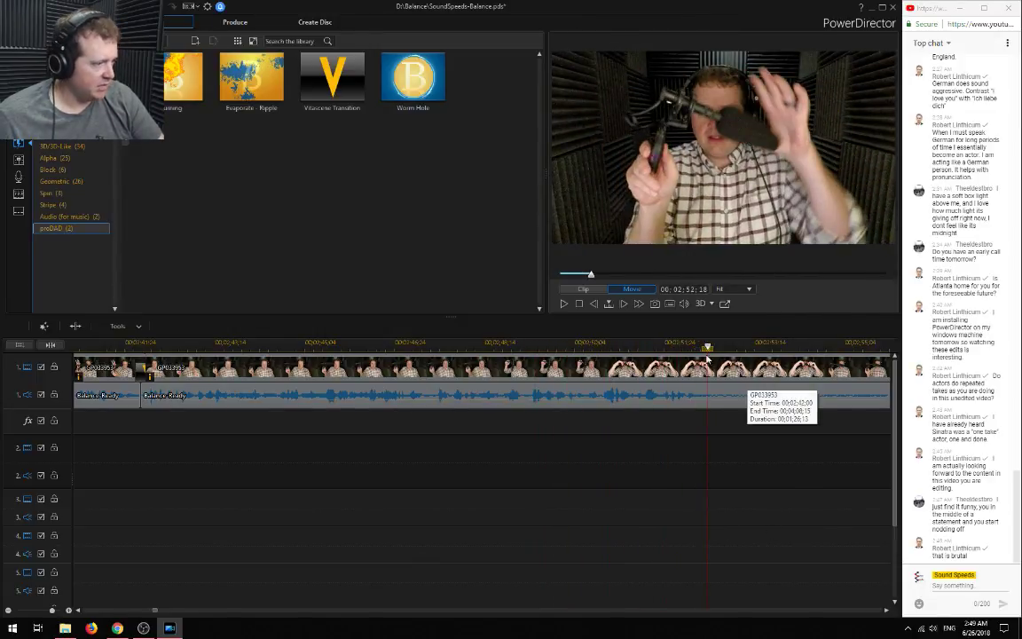
pyautogui.moveTo(707, 347); pyautogui.dragTo(704, 346)
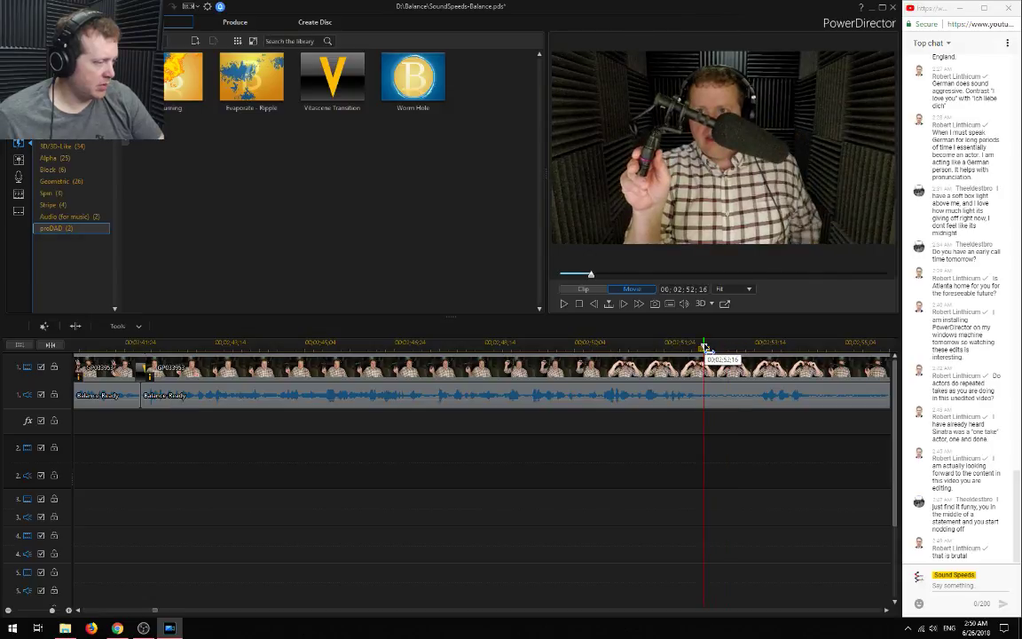
# Replay the moment after the windscreen demonstration and split the GP033953 video and Balance-Ready audio at 00;02;52;19
pyautogui.press('space')
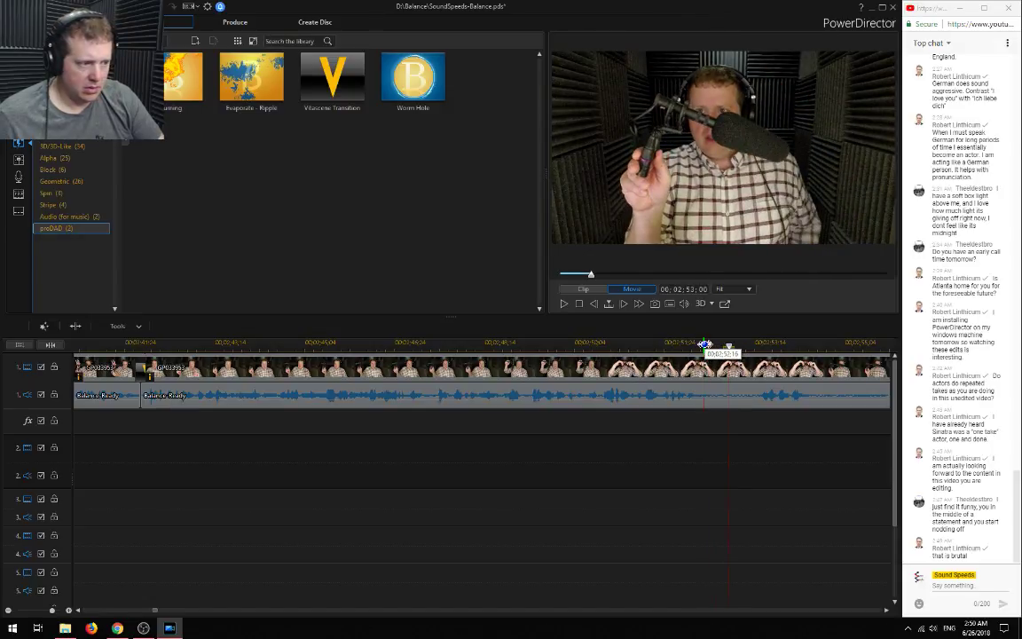
pyautogui.click(704, 346)
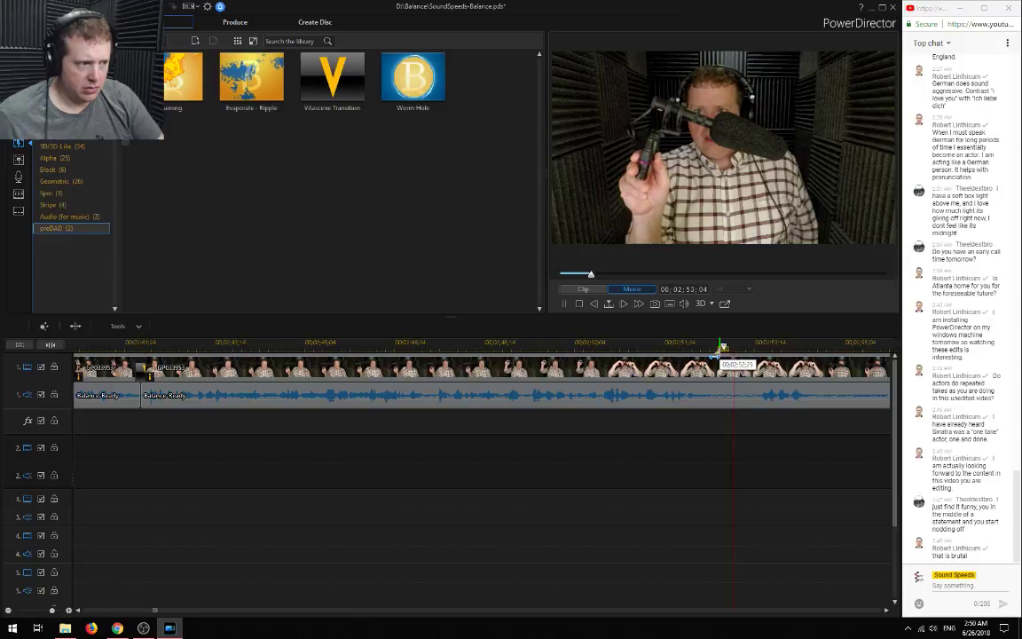
pyautogui.click(708, 347)
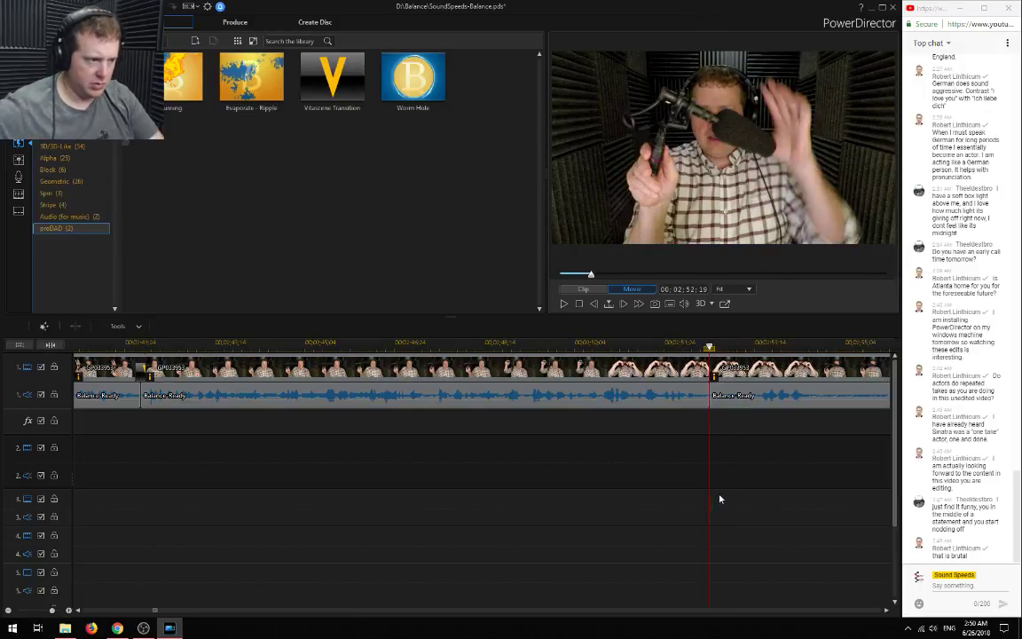
# Preview the footage after the 2:52 split, from about 3:30 into the GP043953 clip, to find where the next usable take begins
pyautogui.scroll(-3, 668, 530)
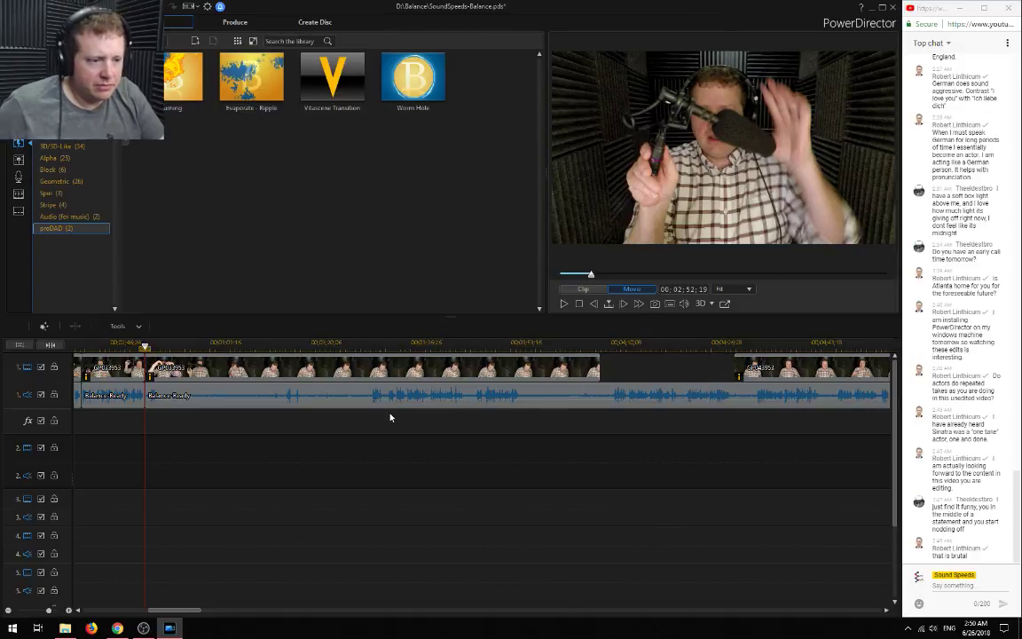
pyautogui.click(371, 346)
pyautogui.press('space')
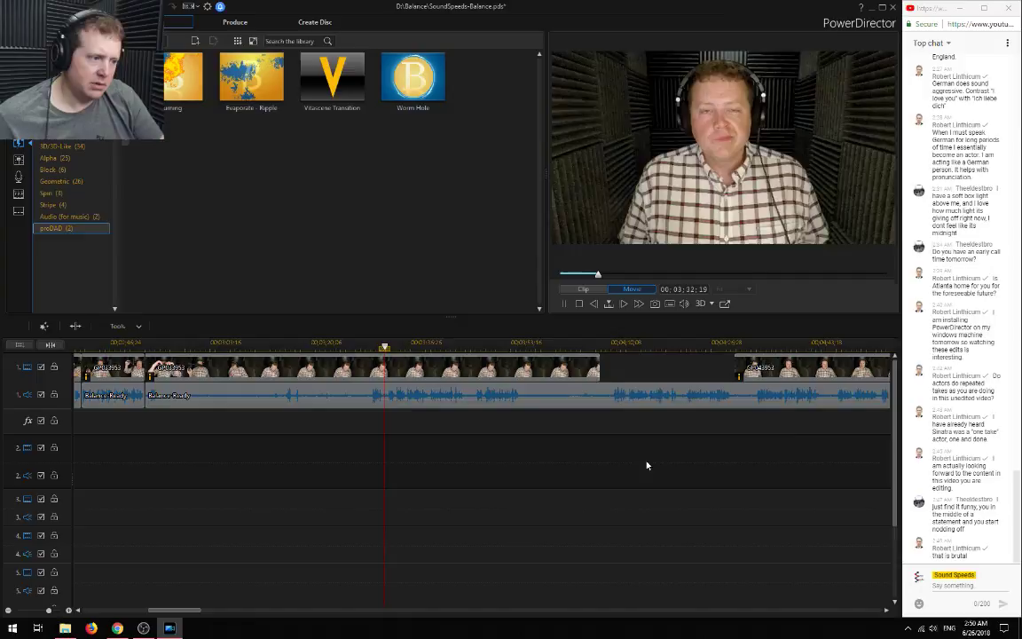
pyautogui.press('space')
pyautogui.click(661, 367)
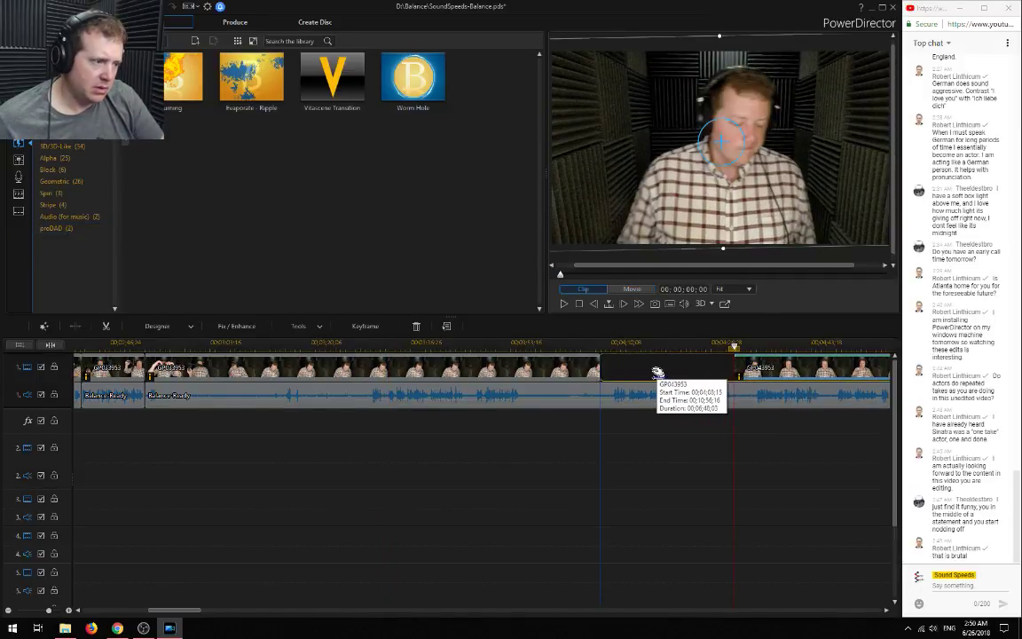
pyautogui.scroll(-5, 641, 474)
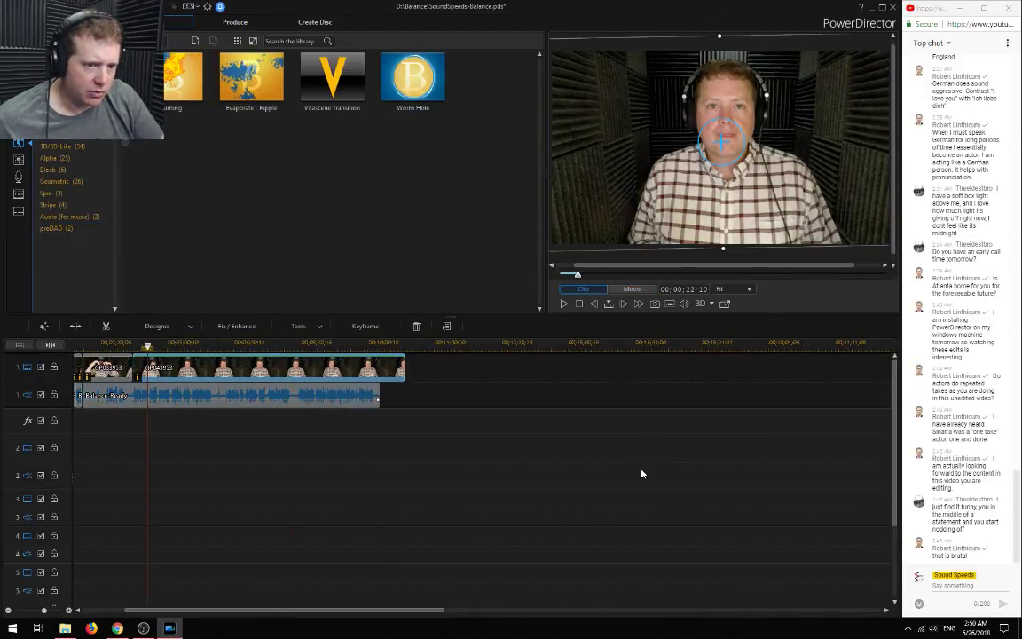
pyautogui.scroll(3, 647, 476)
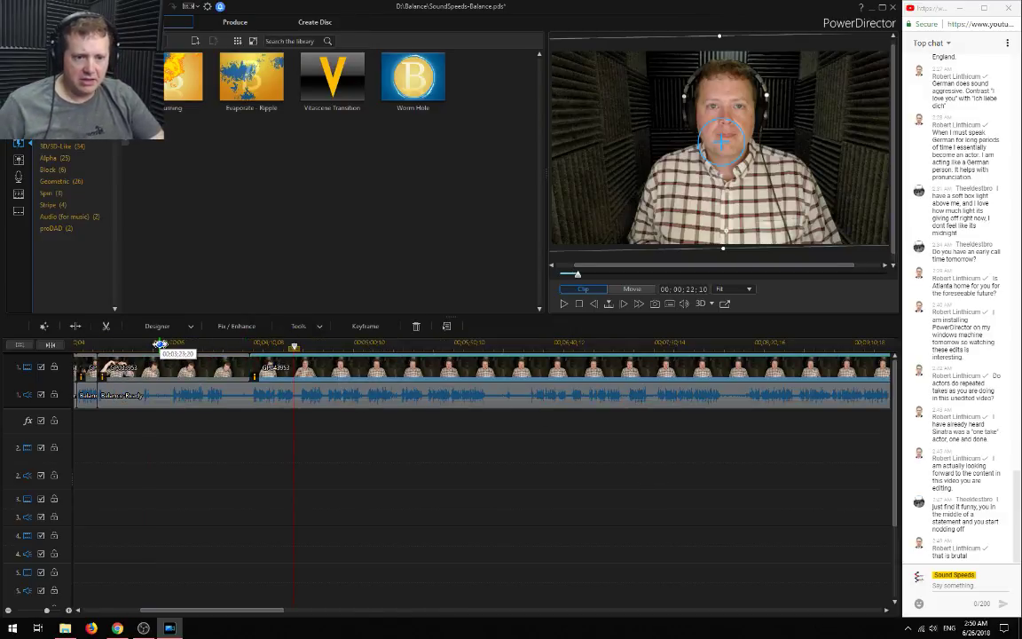
pyautogui.click(299, 513)
pyautogui.press('space')
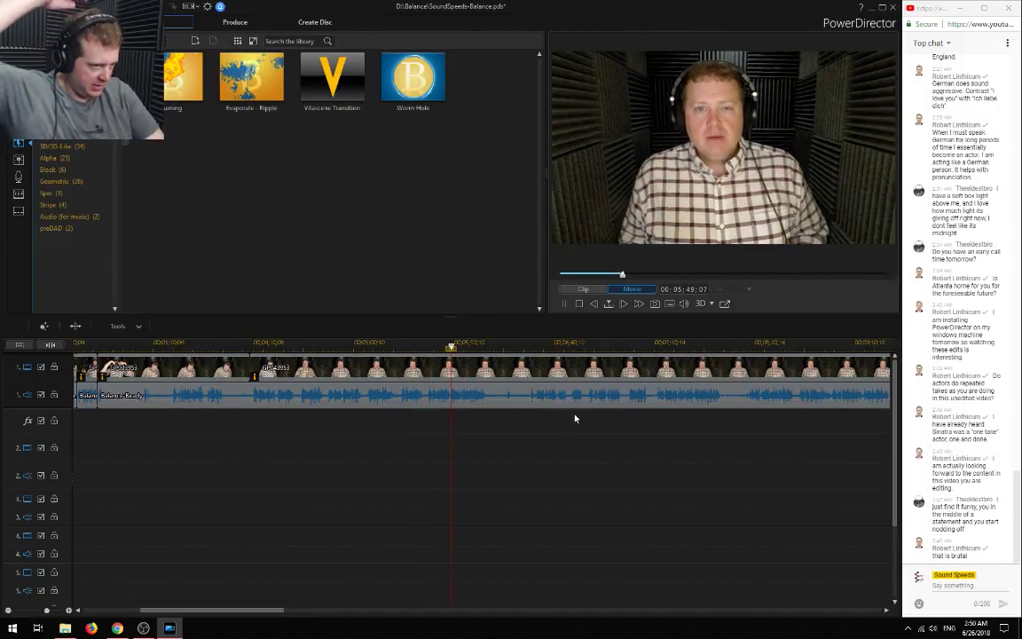
# Check the speech around 5:47 and 6:32, and split the GP043953 video and Balance-Ready audio at 00;05;49;25
pyautogui.click(533, 348)
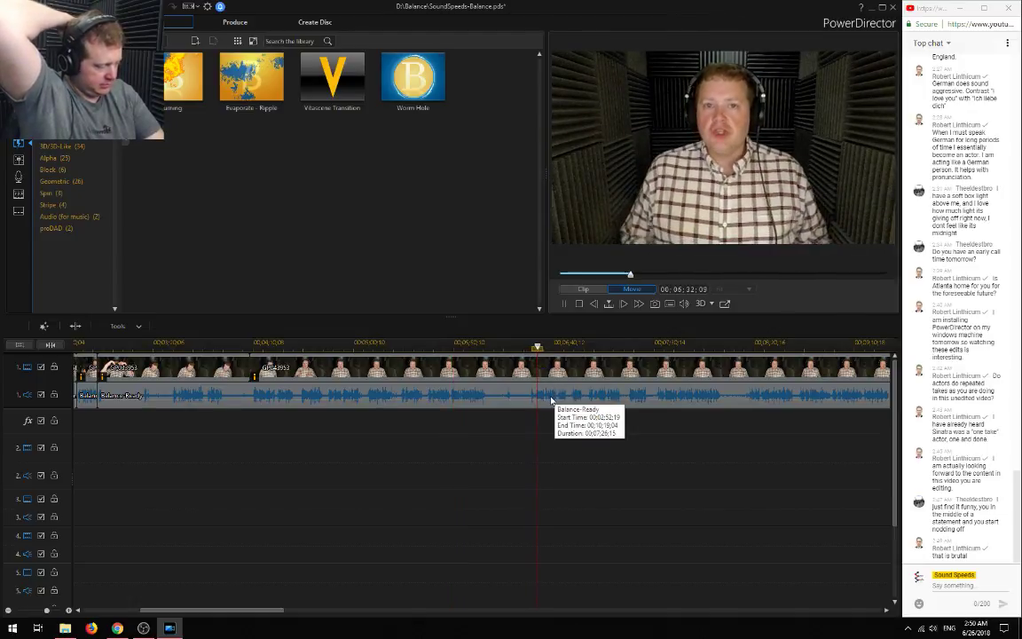
pyautogui.click(446, 347)
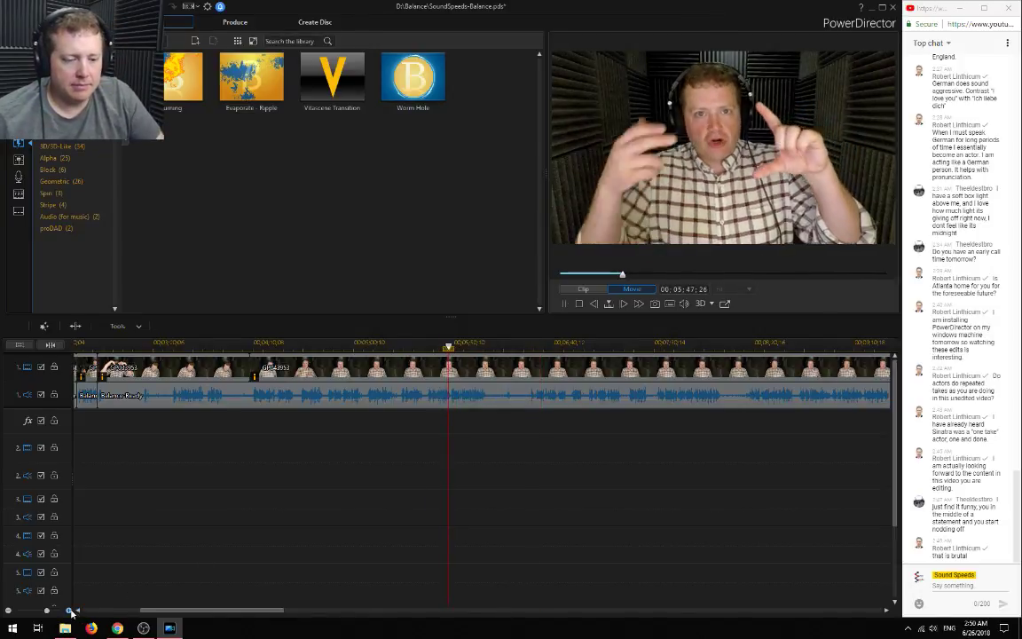
pyautogui.click(69, 610)
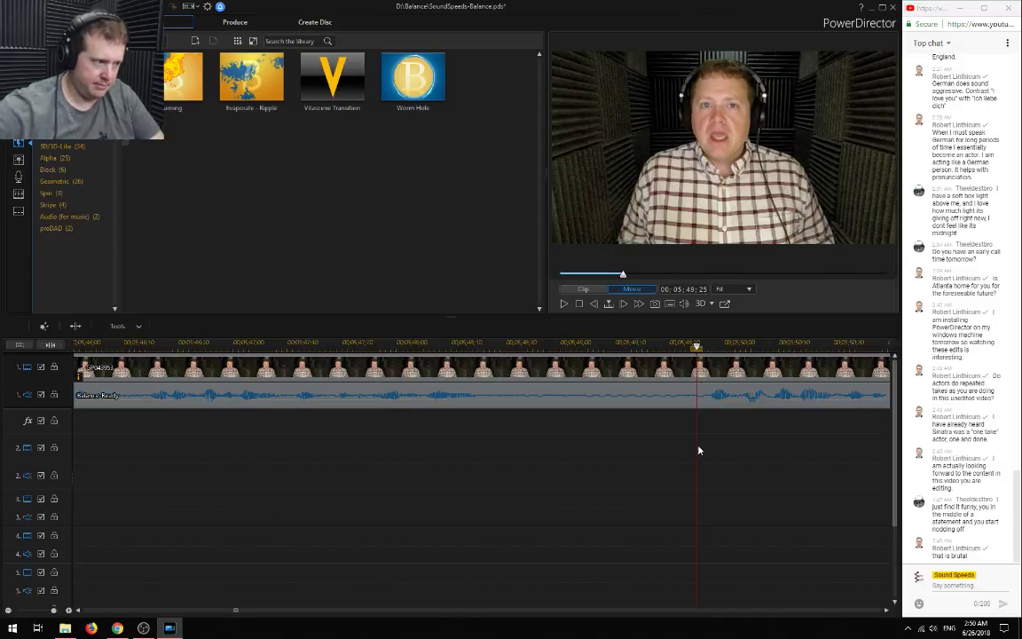
pyautogui.hotkey('ctrl', 't')
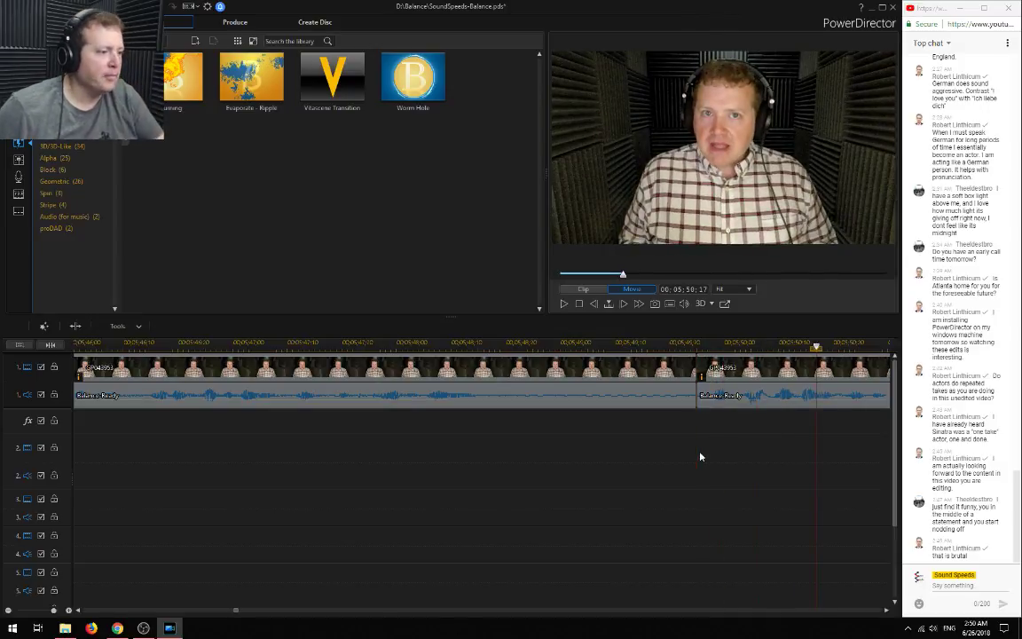
# Remove the GP043953 video and Balance-Ready audio segments before the 00;05;49;25 split and fill the gap
pyautogui.click(515, 393)
pyautogui.press('Delete')
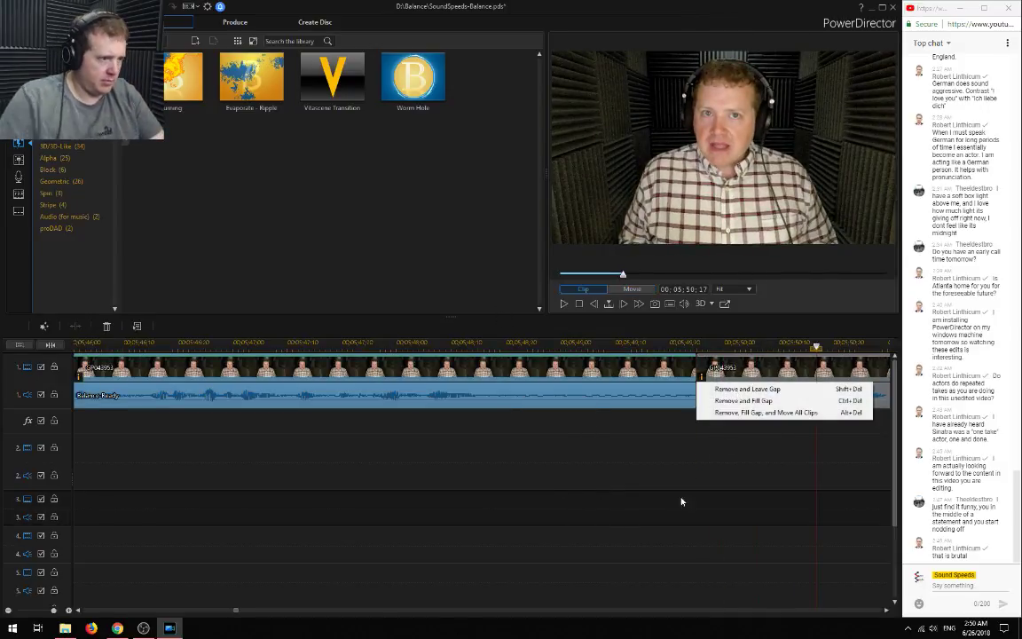
pyautogui.click(757, 401)
# Try to remove the leftover GP033953 video clip above the empty stretch of the audio track
pyautogui.moveTo(273, 615); pyautogui.dragTo(244, 616)
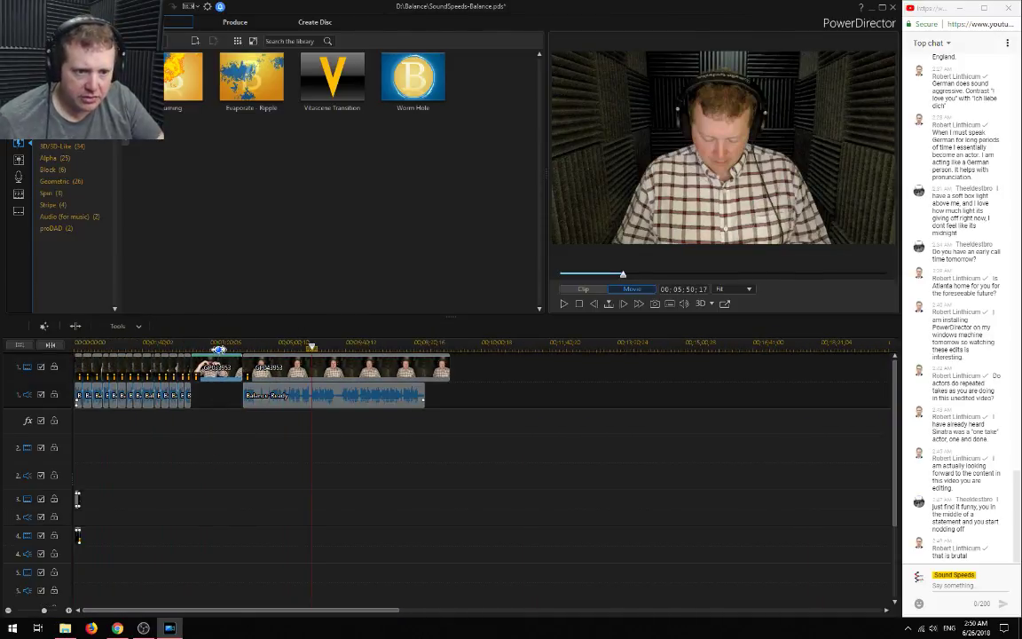
pyautogui.click(204, 372)
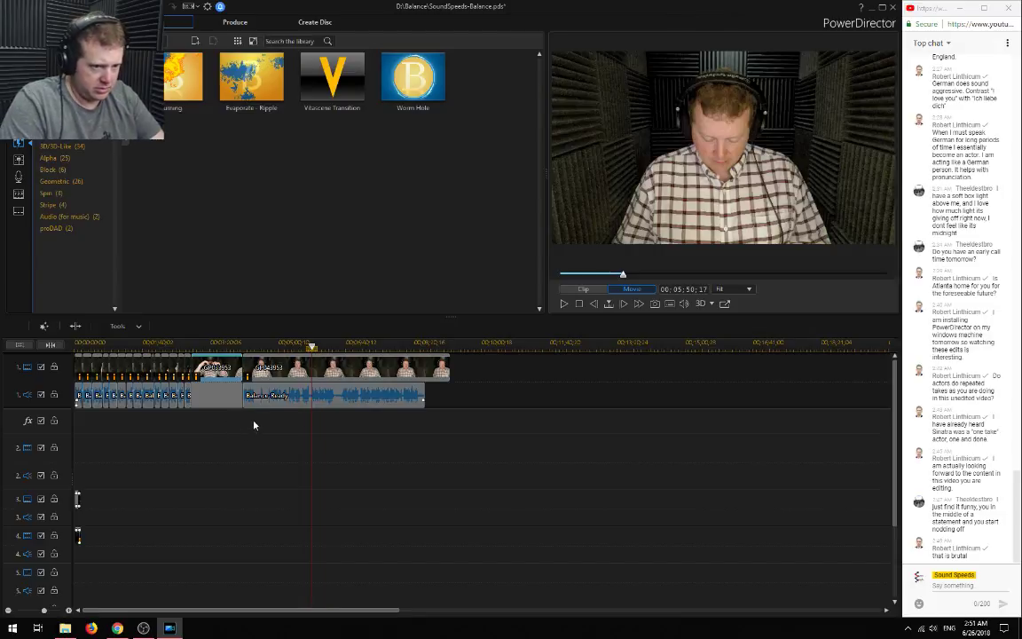
pyautogui.rightClick(222, 369)
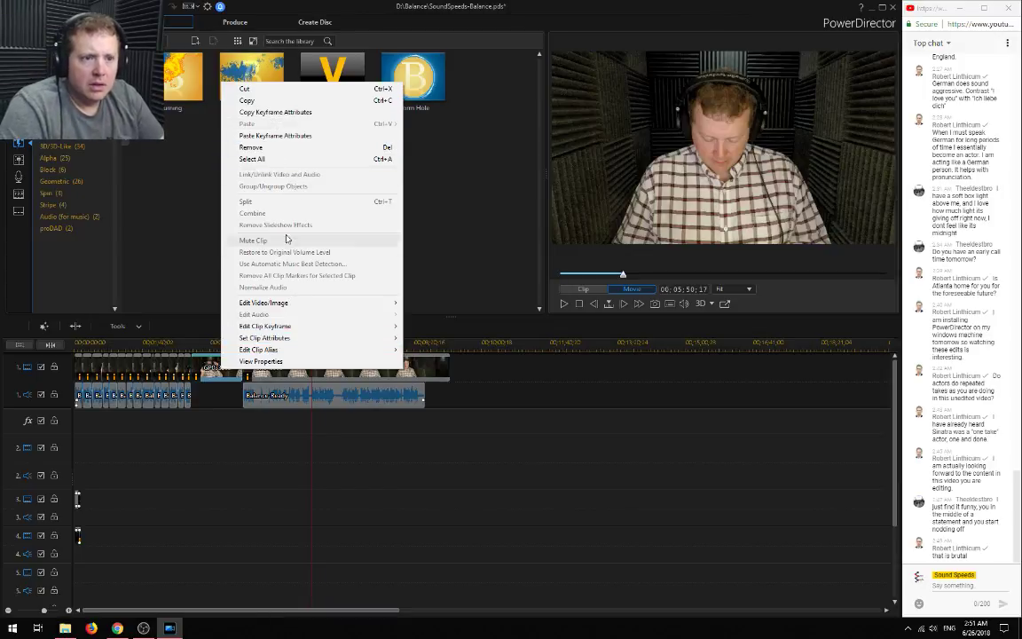
pyautogui.click(266, 147)
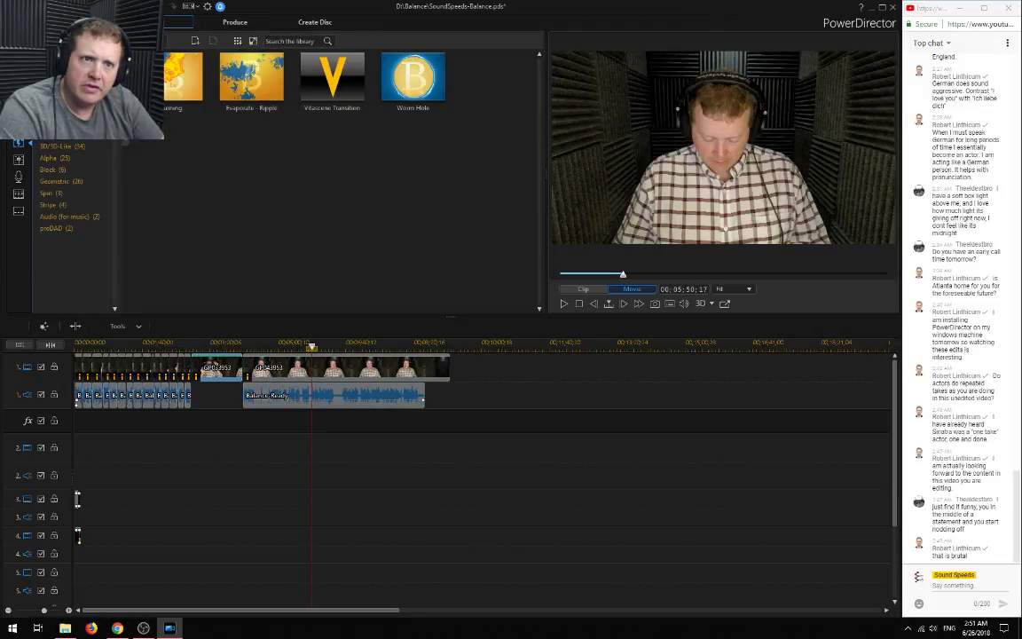
# Save the project and play back the edit around the 2:52 cut, starting from about 2:48
pyautogui.hotkey('ctrl', 's')
pyautogui.click(186, 343)
pyautogui.press('space')
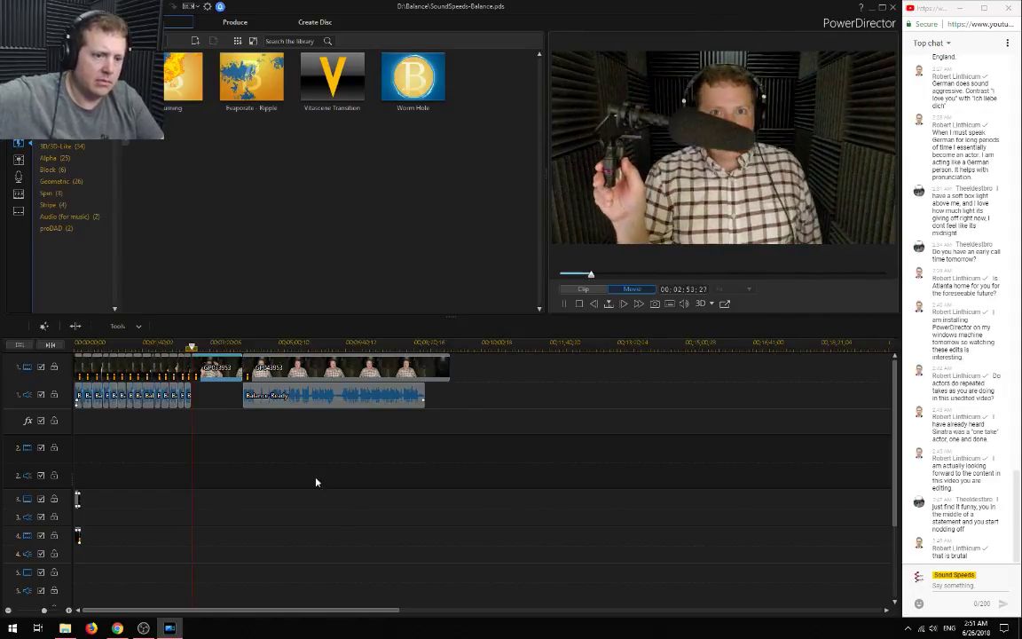
pyautogui.press('space')
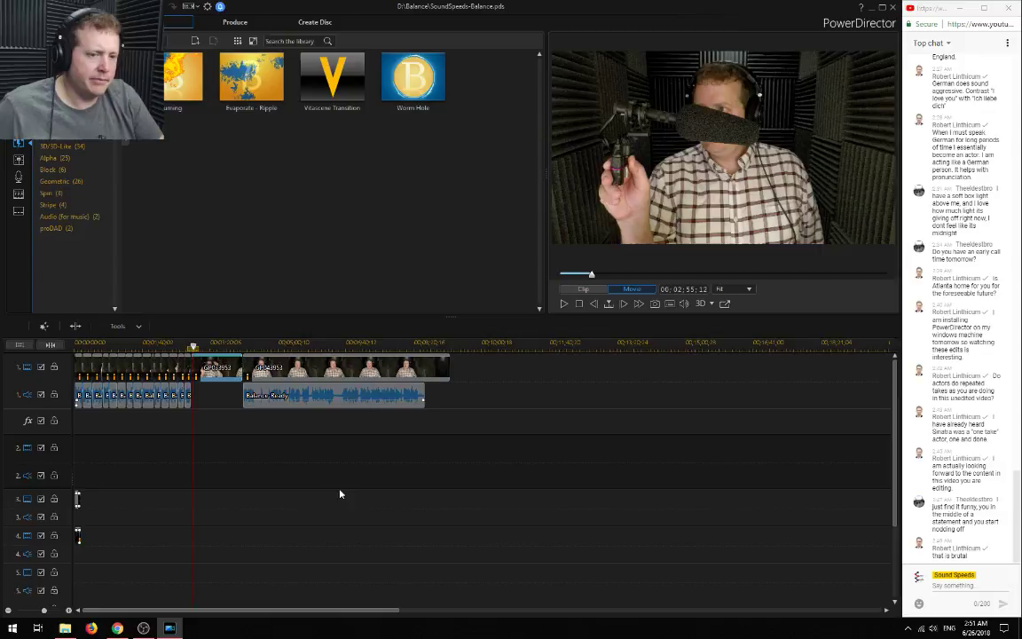
pyautogui.scroll(2, 322, 487)
pyautogui.scroll(2, 318, 487)
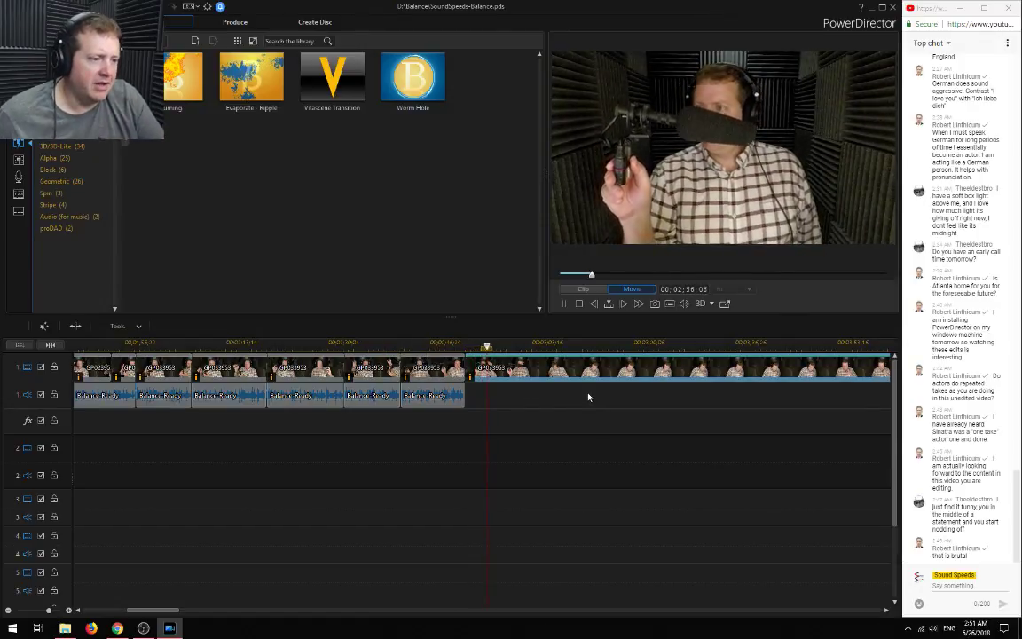
pyautogui.press('space')
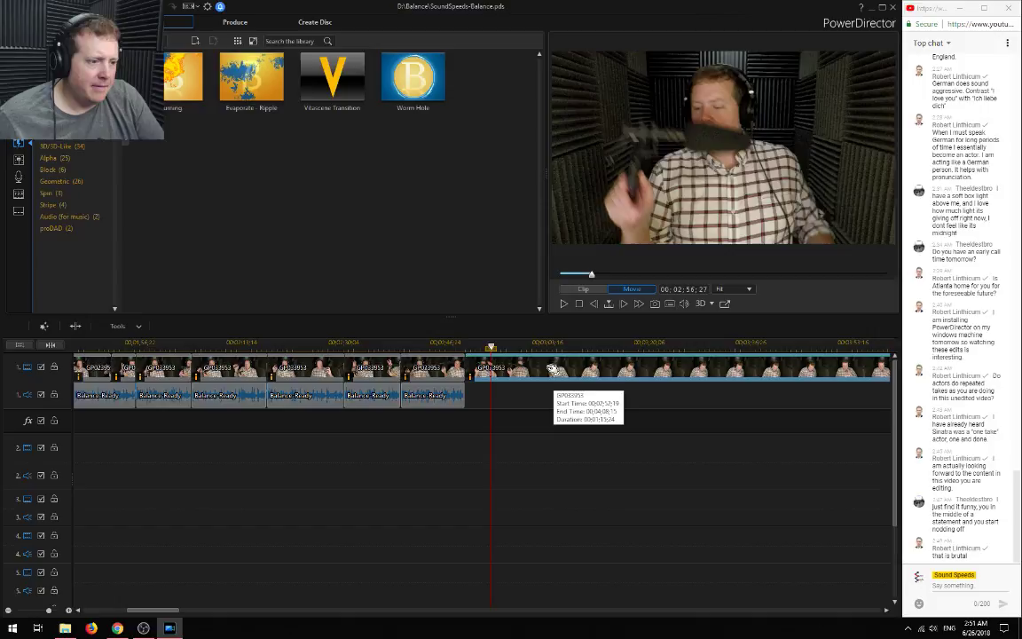
pyautogui.click(448, 345)
pyautogui.press('space')
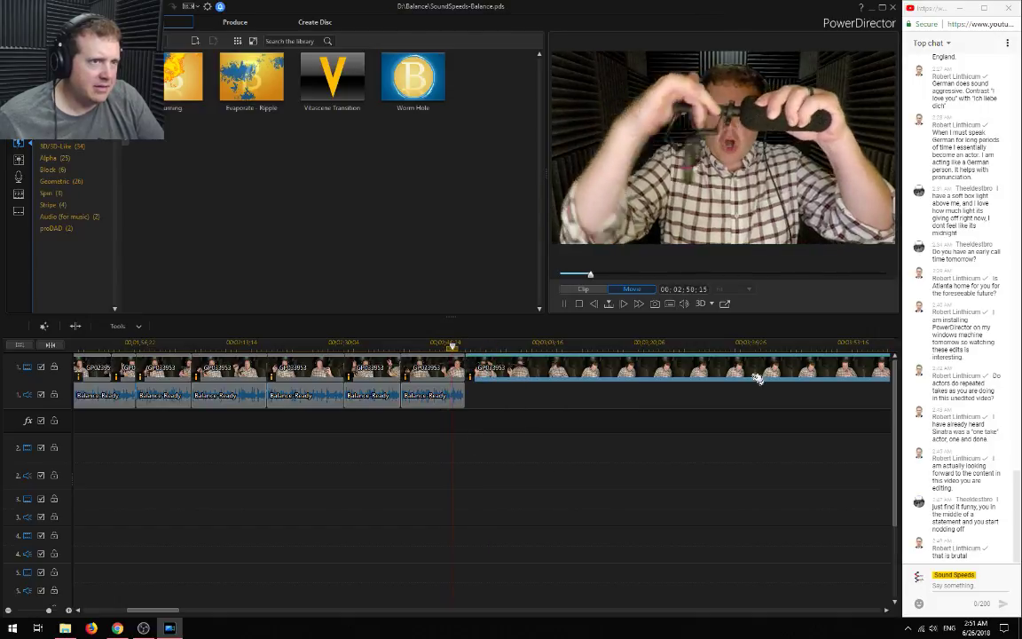
pyautogui.press('space')
# Undo the removal of the segments before 00;05;49;25 and replay the footage from 00;02;48;19 to about 2:55
pyautogui.hotkey('ctrl', 'z')
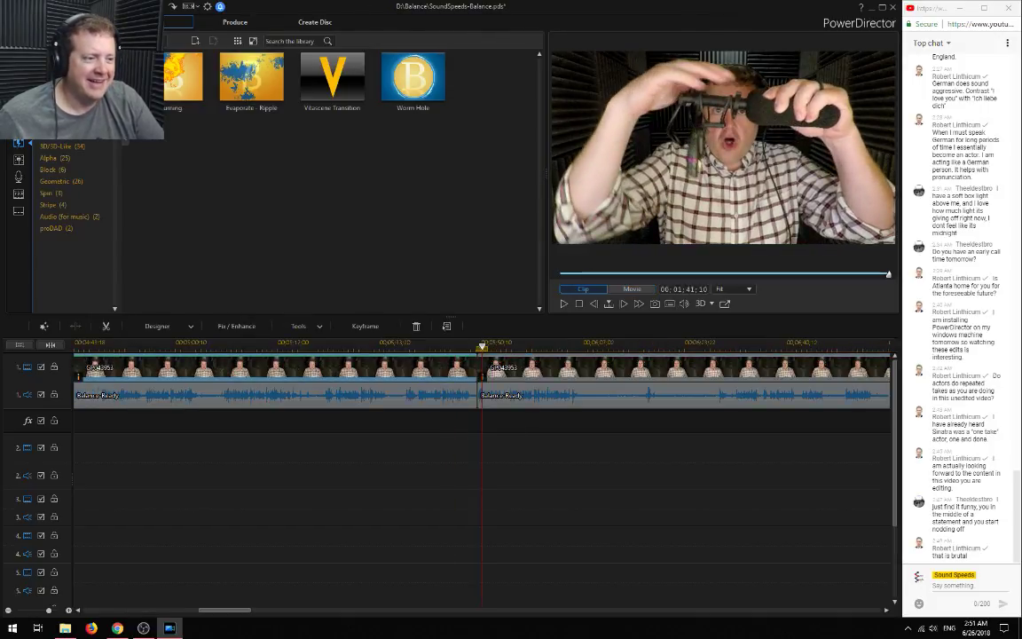
pyautogui.moveTo(247, 610); pyautogui.dragTo(209, 610)
pyautogui.click(394, 346)
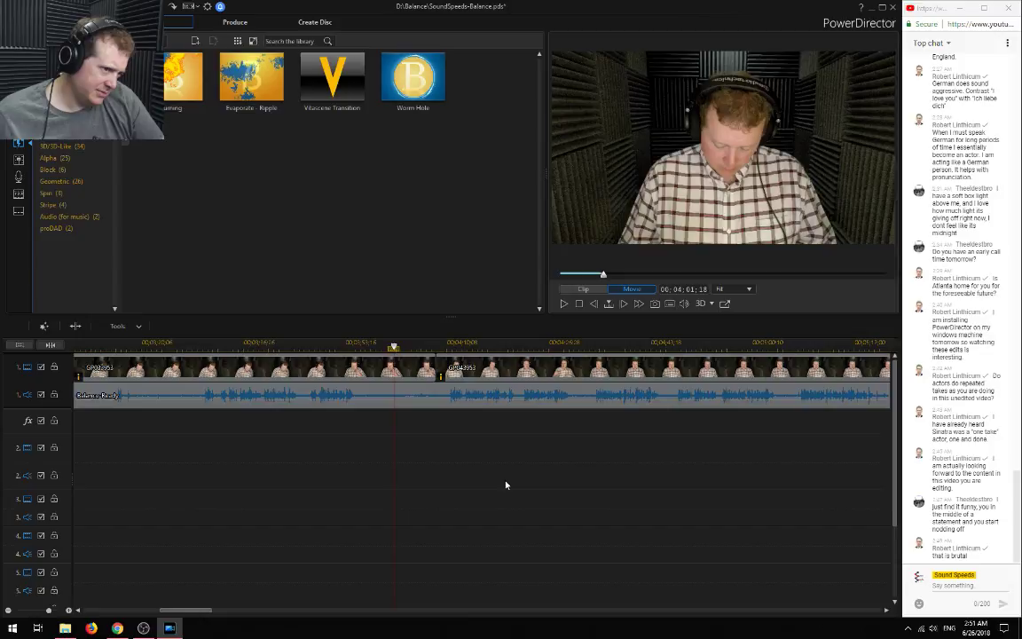
pyautogui.click(7, 610)
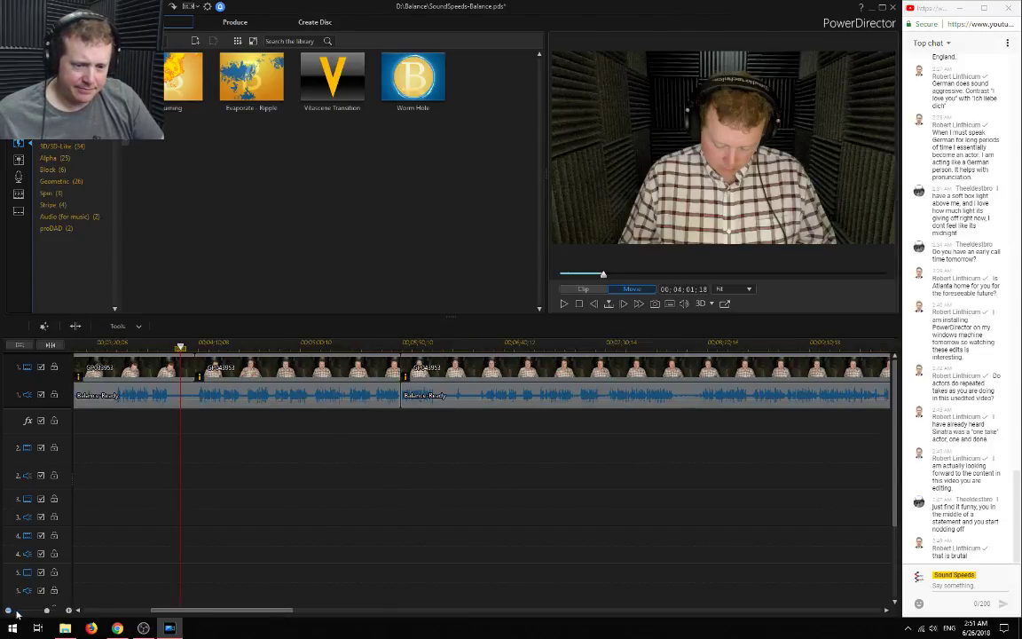
pyautogui.moveTo(236, 613); pyautogui.dragTo(195, 611)
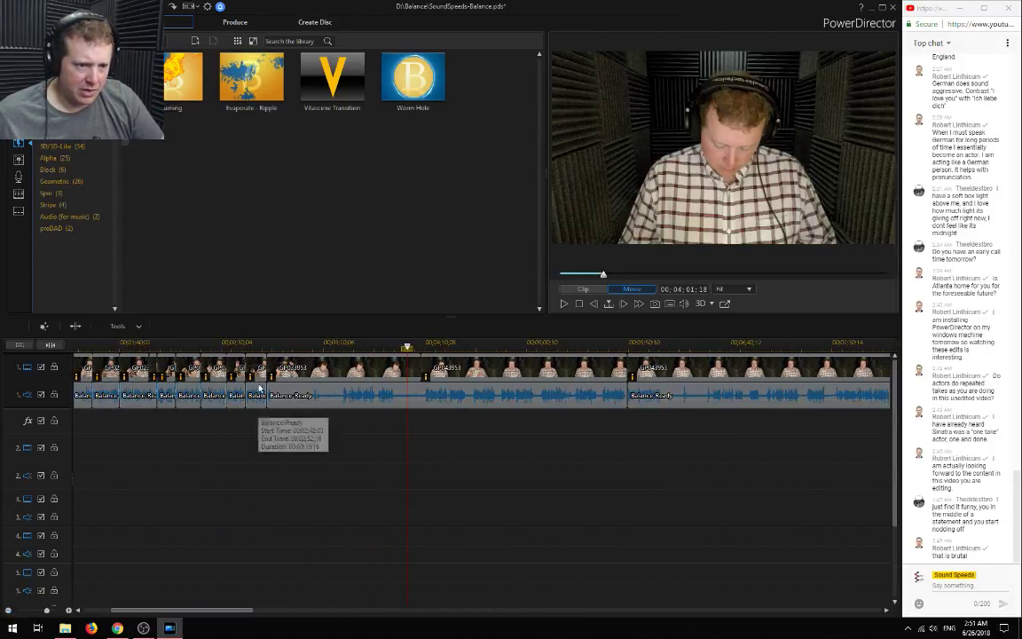
pyautogui.click(258, 345)
pyautogui.press('space')
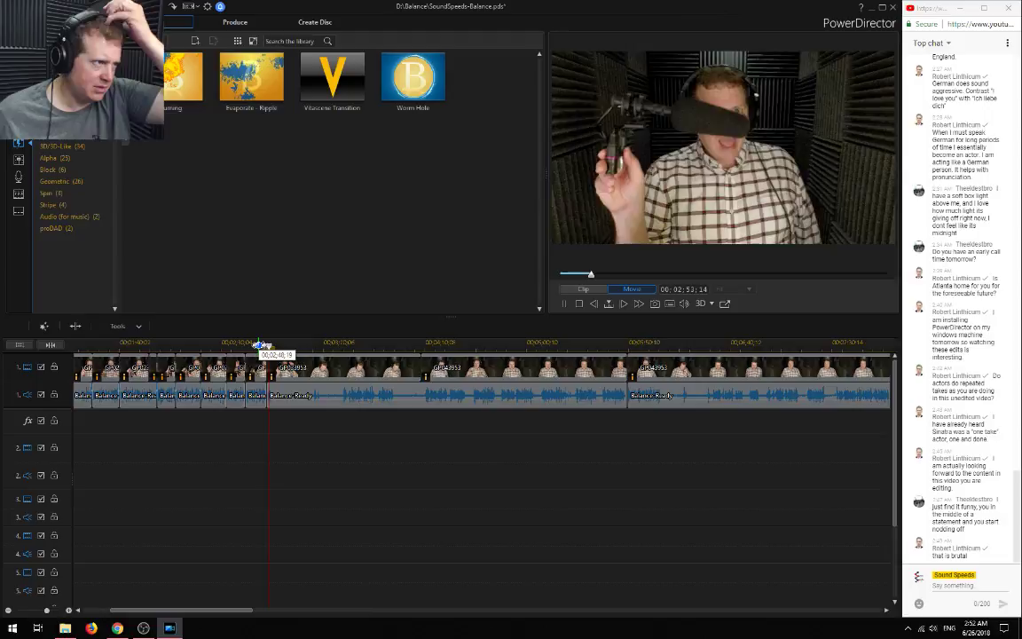
pyautogui.press('space')
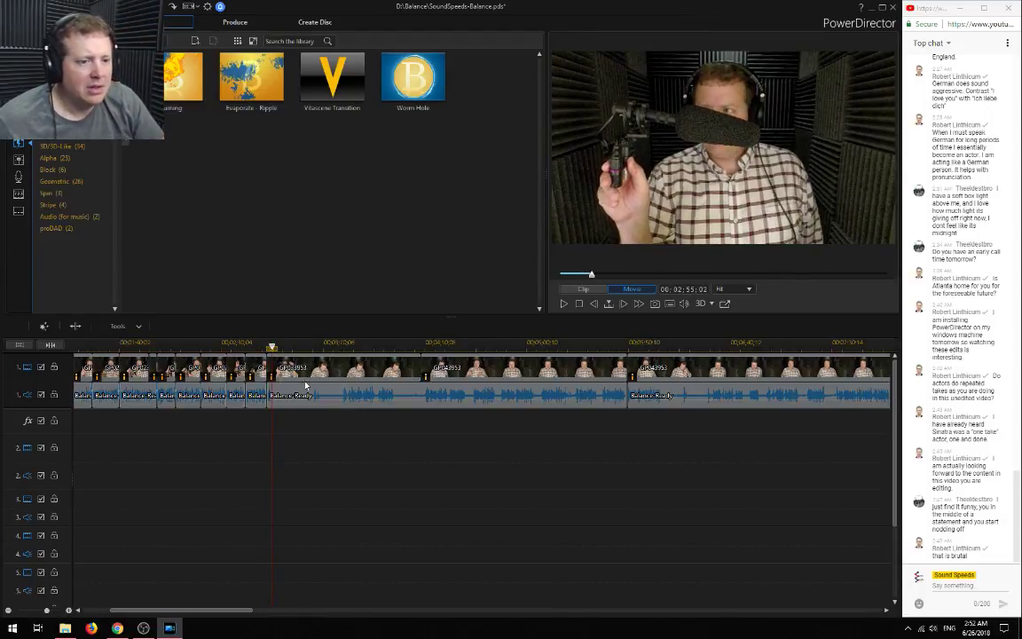
# Try to combine the video and audio segments on either side of the 00;02;52;19 split
pyautogui.scroll(5, 303, 391)
pyautogui.moveTo(416, 447); pyautogui.dragTo(342, 370)
pyautogui.rightClick(349, 366)
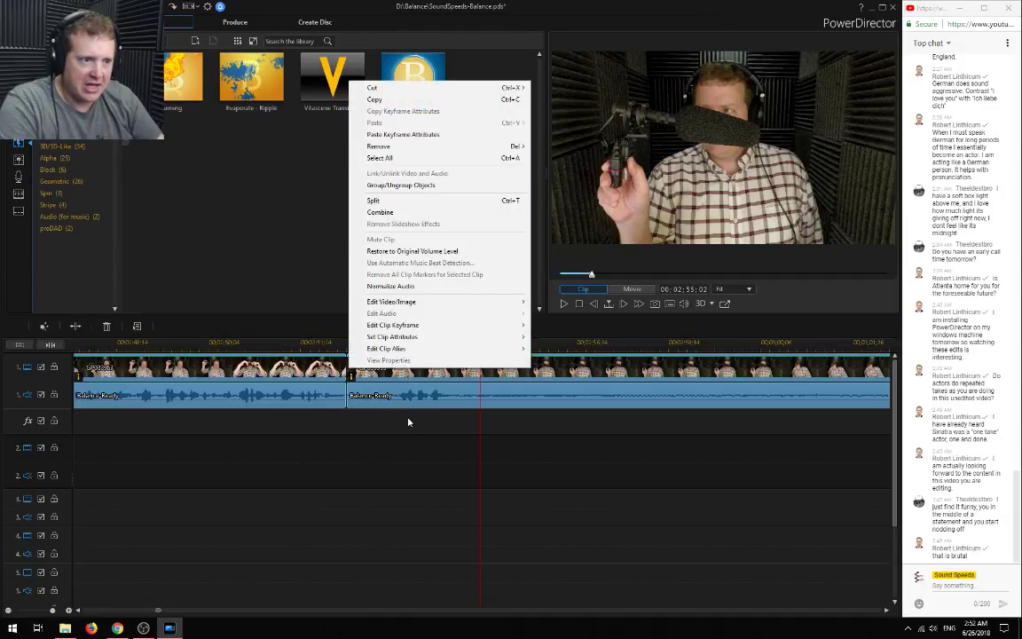
pyautogui.moveTo(426, 303)
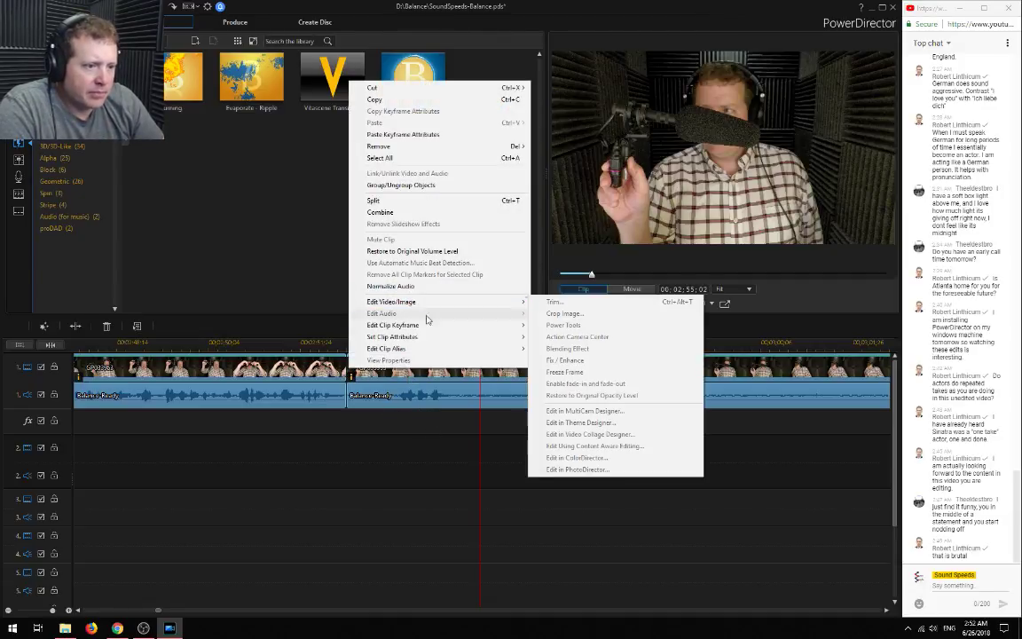
pyautogui.moveTo(424, 339)
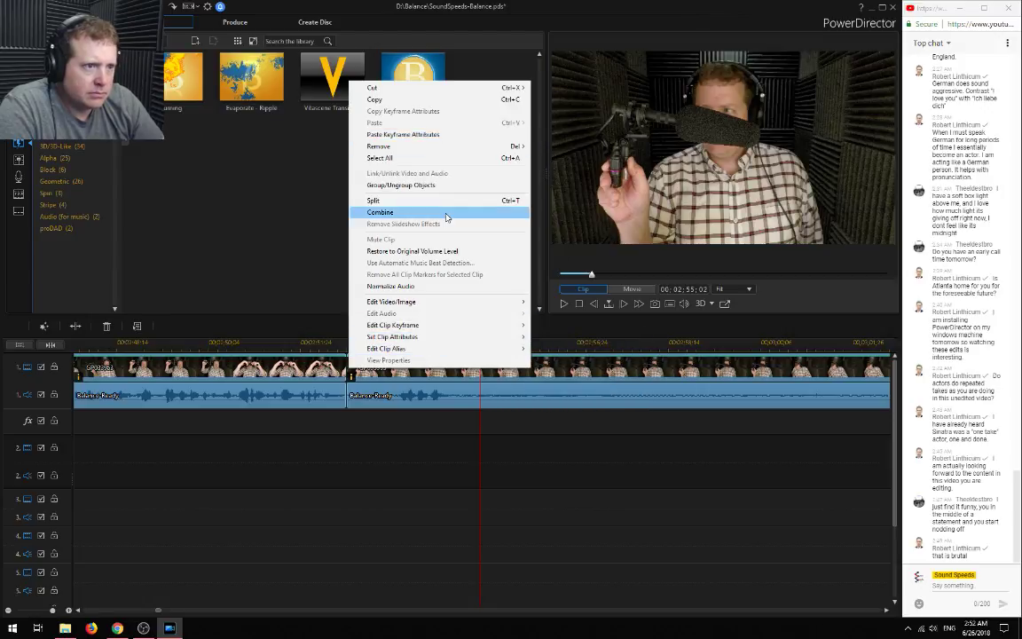
pyautogui.click(383, 371)
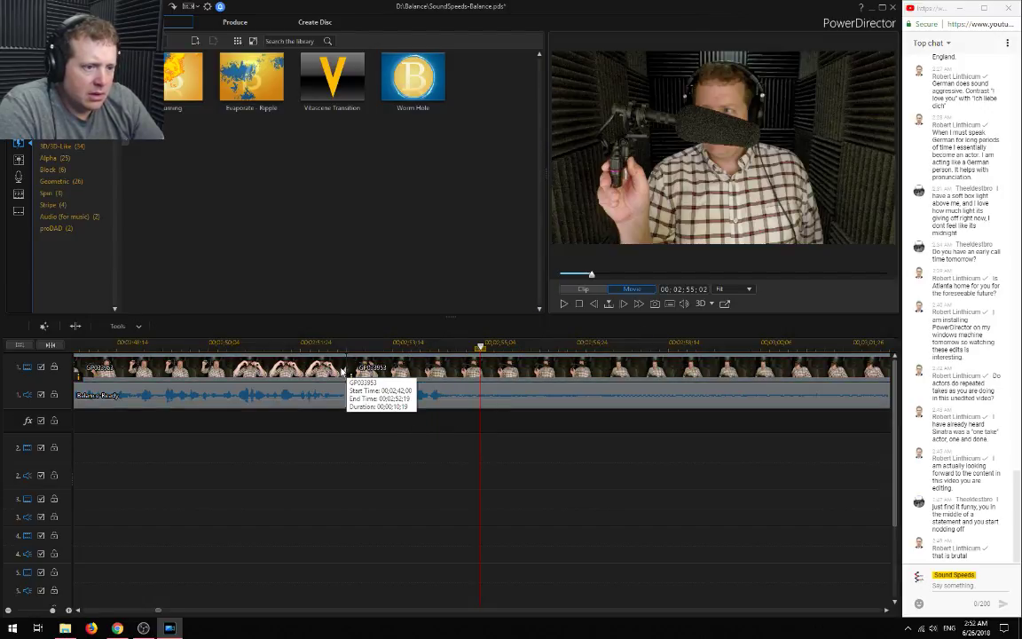
pyautogui.click(353, 370)
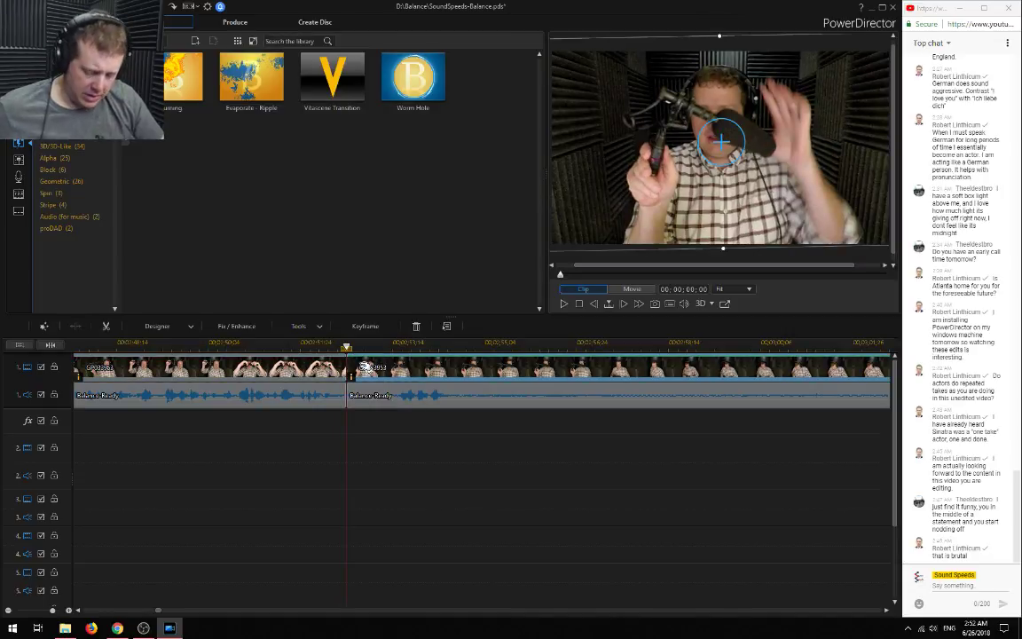
pyautogui.rightClick(327, 367)
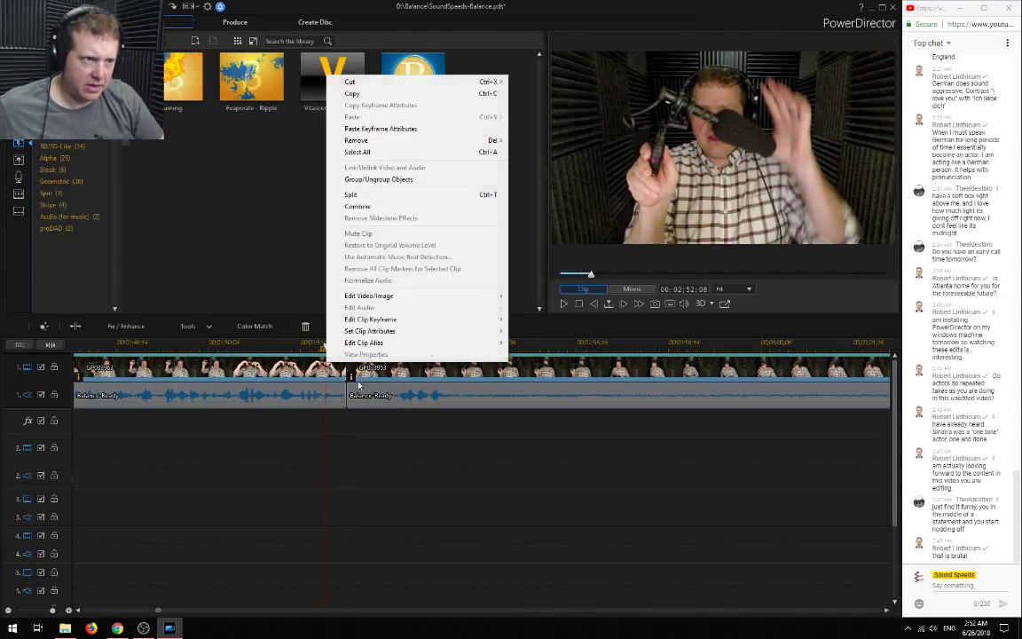
pyautogui.click(388, 131)
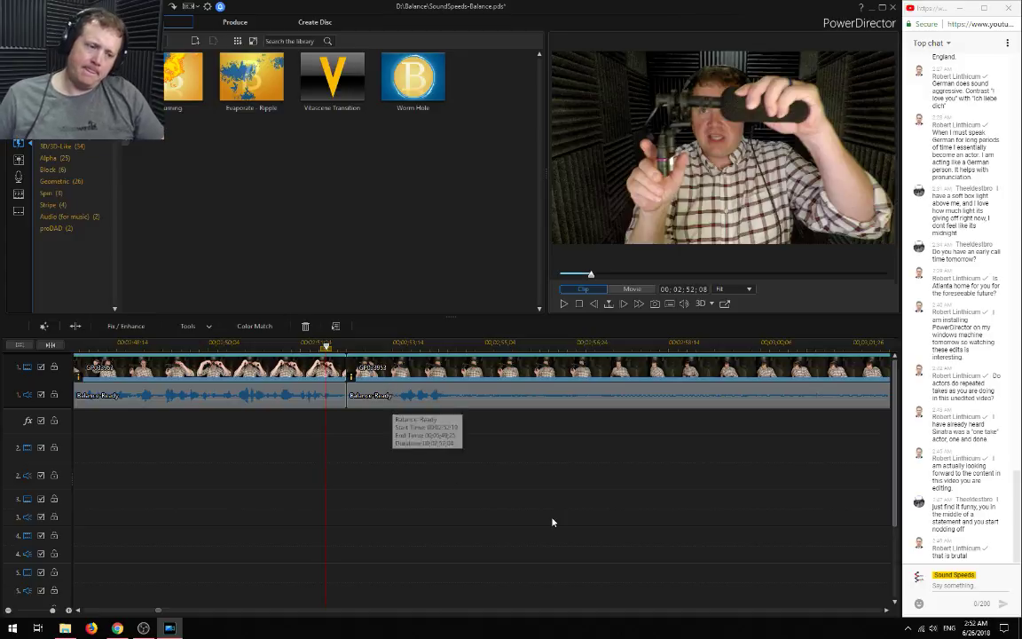
# Split the video and audio at 00;02;54;20, remove the segments from there to 00;05;49;25 and close the gap
pyautogui.click(123, 346)
pyautogui.press('space')
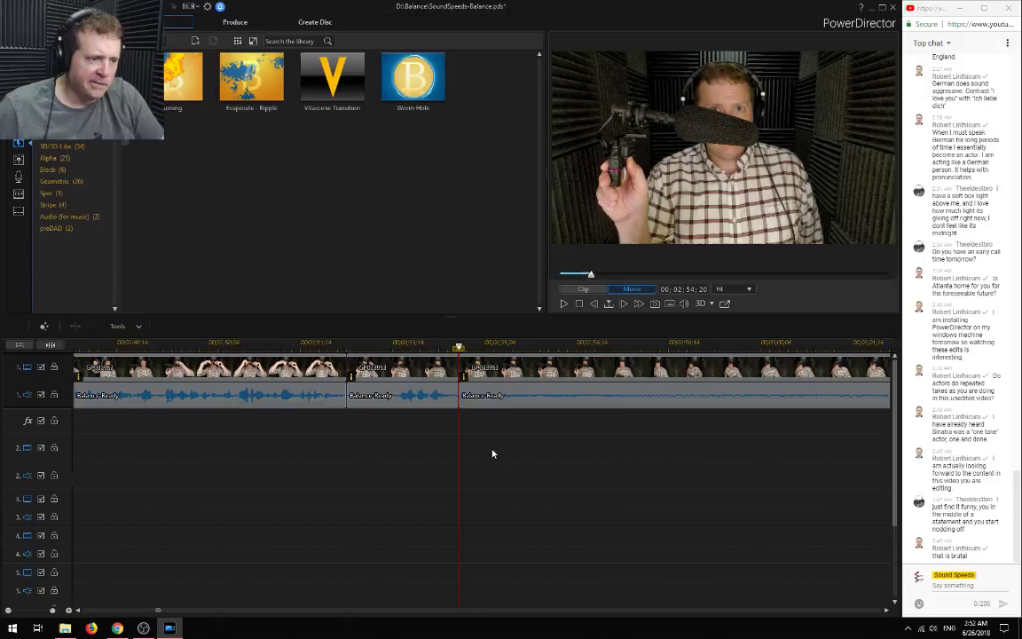
pyautogui.scroll(-3, 492, 453)
pyautogui.scroll(-2, 470, 458)
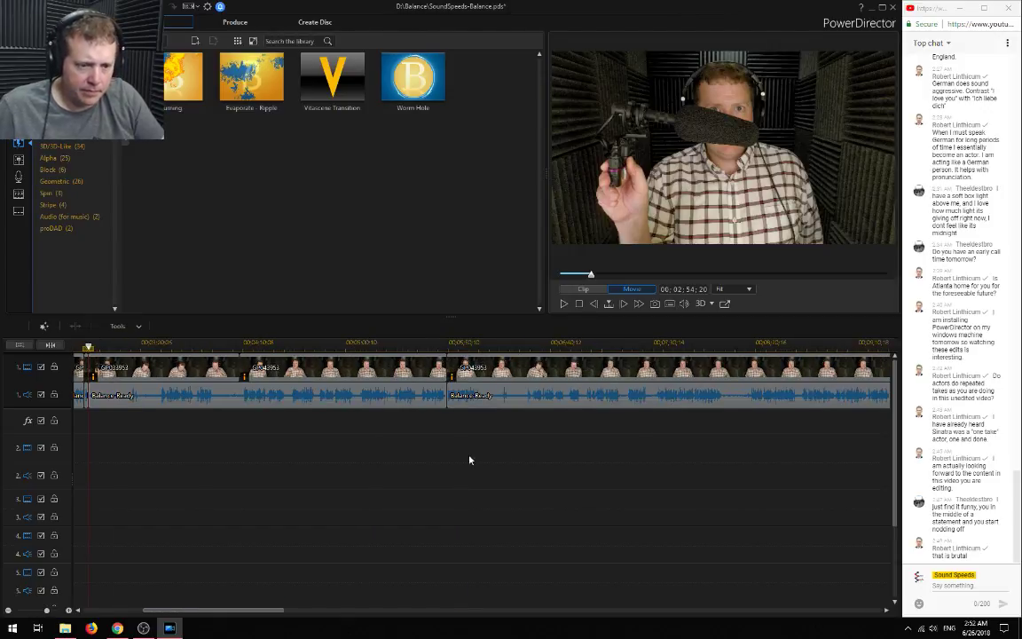
pyautogui.moveTo(339, 482); pyautogui.dragTo(217, 394)
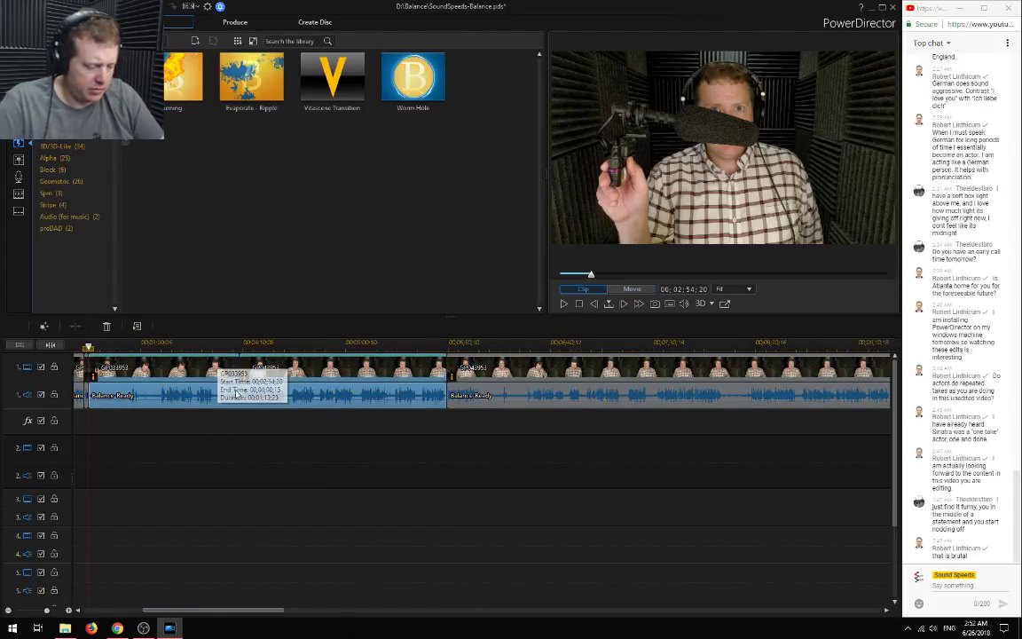
pyautogui.rightClick(442, 390)
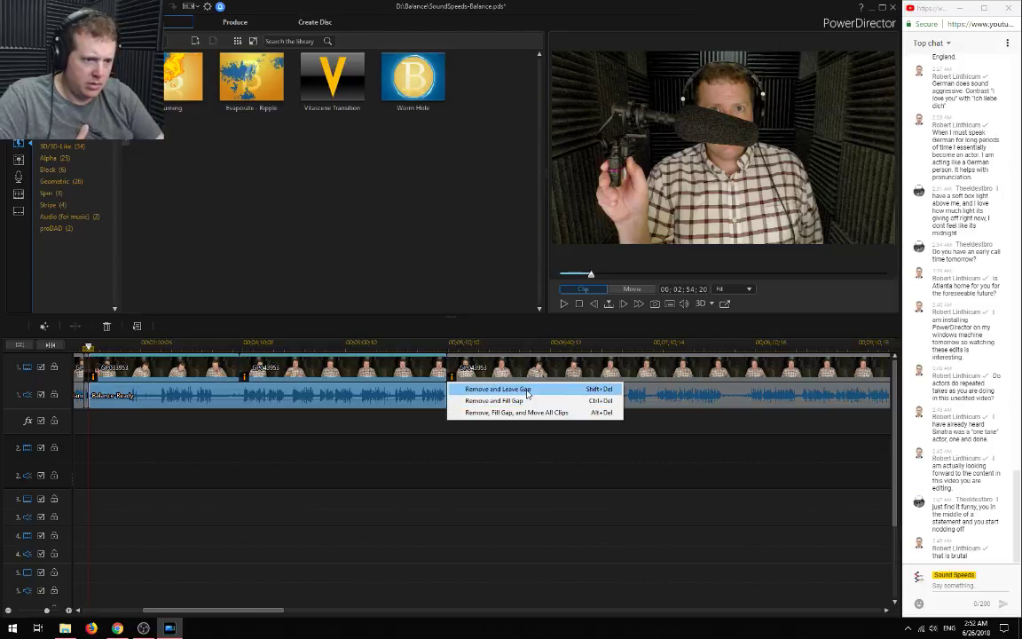
pyautogui.click(497, 389)
pyautogui.moveTo(460, 456); pyautogui.dragTo(175, 373)
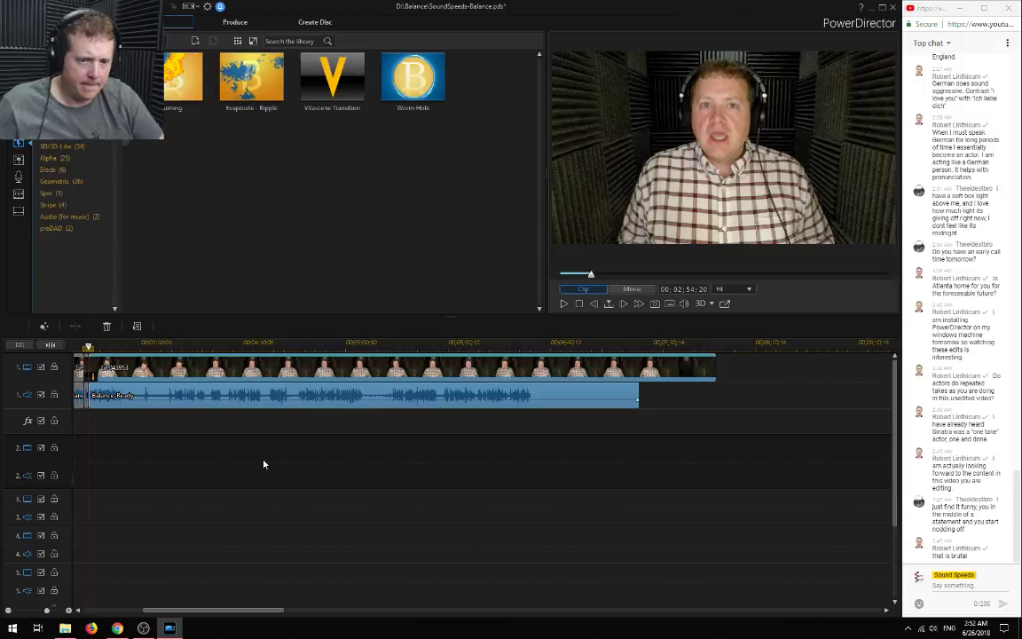
# Play back the edit across the new 00;02;54;20 cut, from about 2:51 to 2:56
pyautogui.scroll(3, 288, 470)
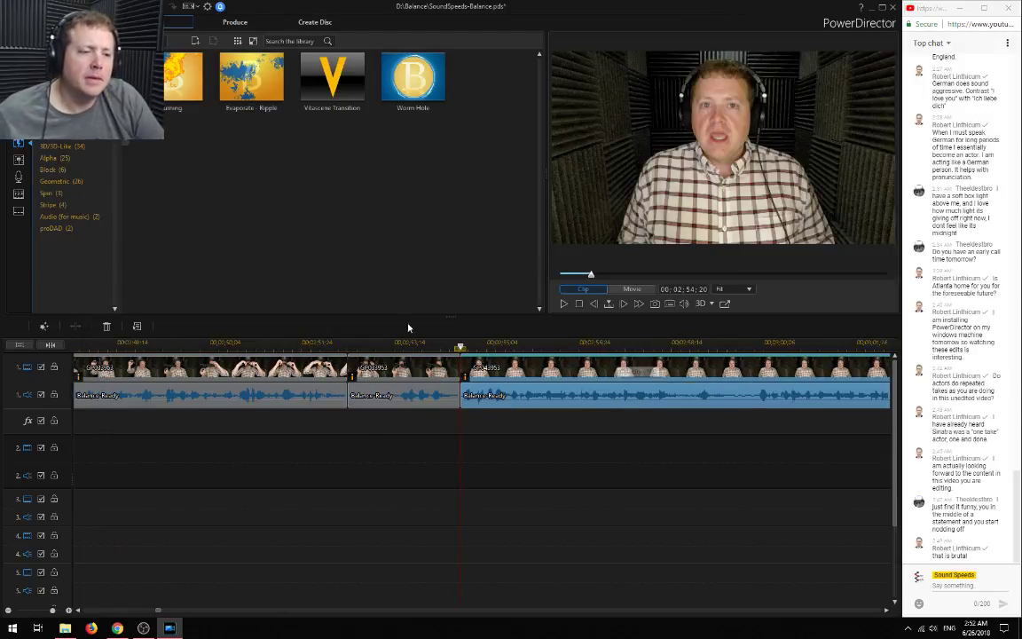
pyautogui.click(348, 367)
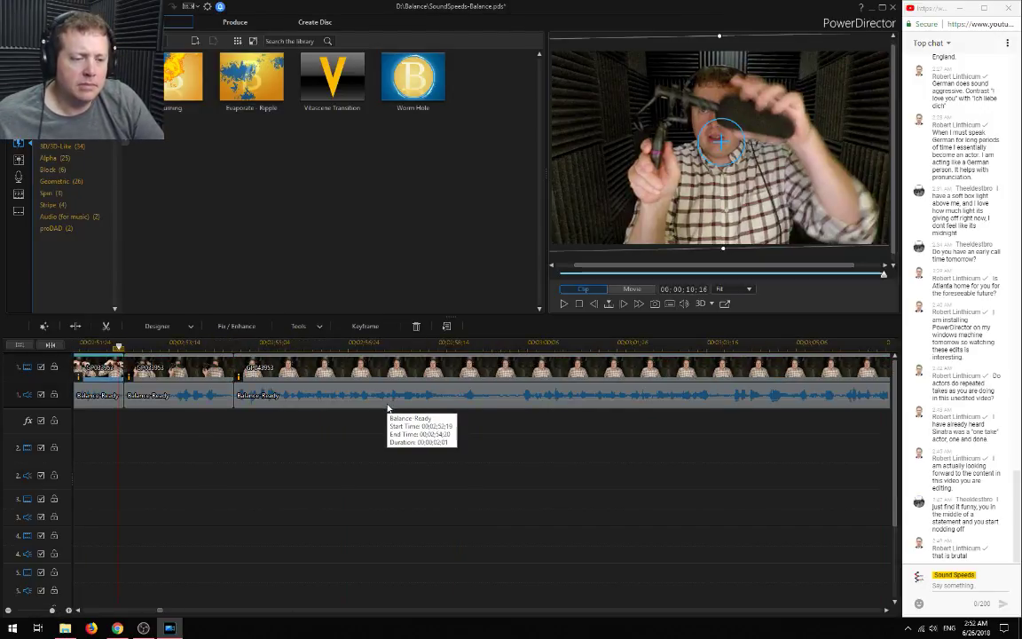
pyautogui.scroll(2, 320, 397)
pyautogui.click(102, 344)
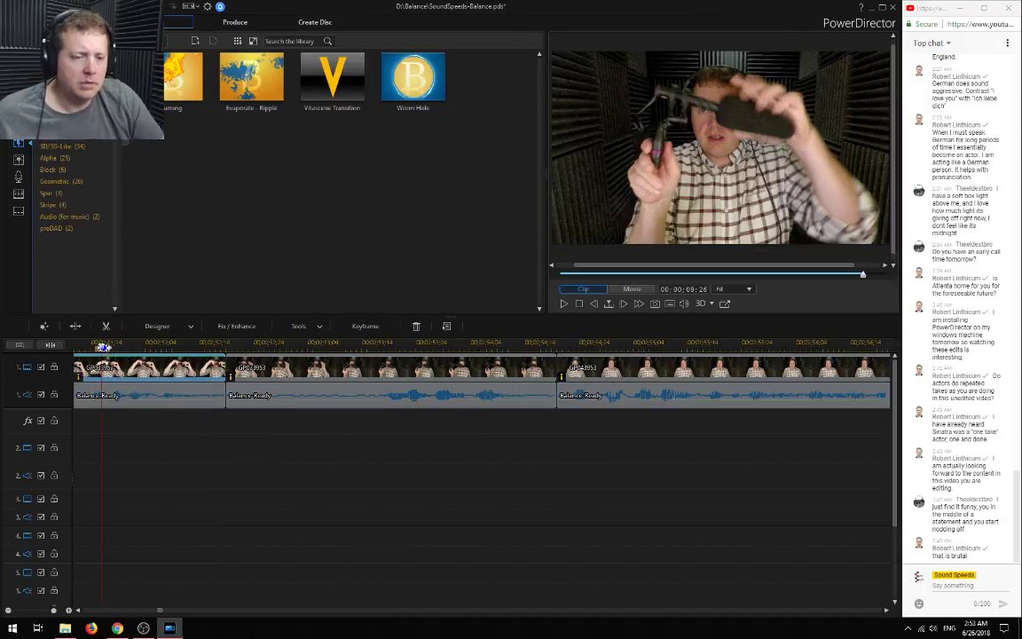
pyautogui.click(125, 464)
pyautogui.press('space')
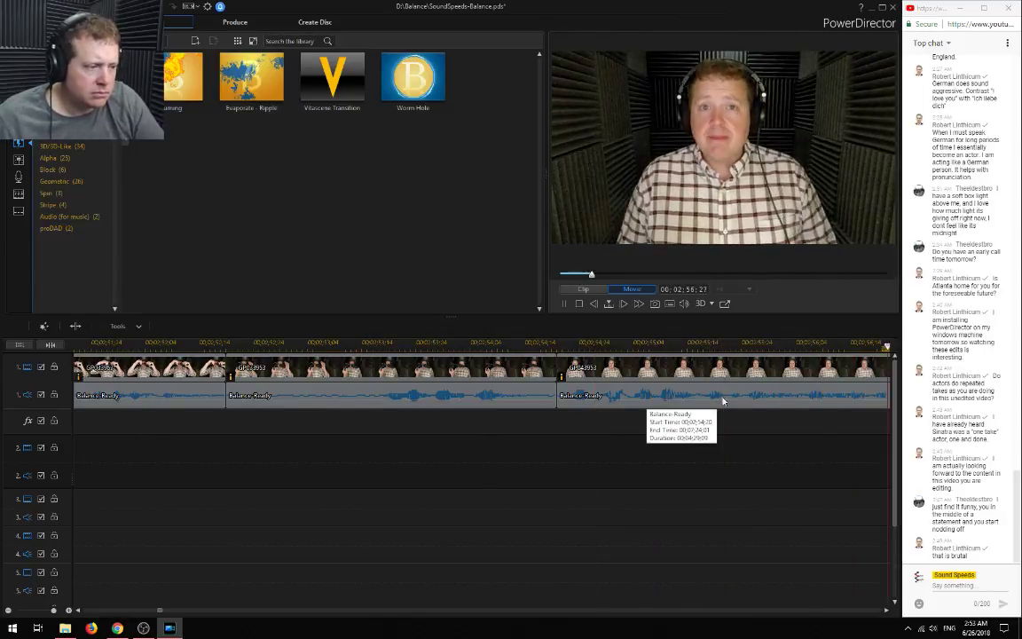
# Shift the Balance-Ready audio after the cut one frame earlier to 00;02;54;19, overlapping the preceding audio with a crossfade
pyautogui.click(125, 344)
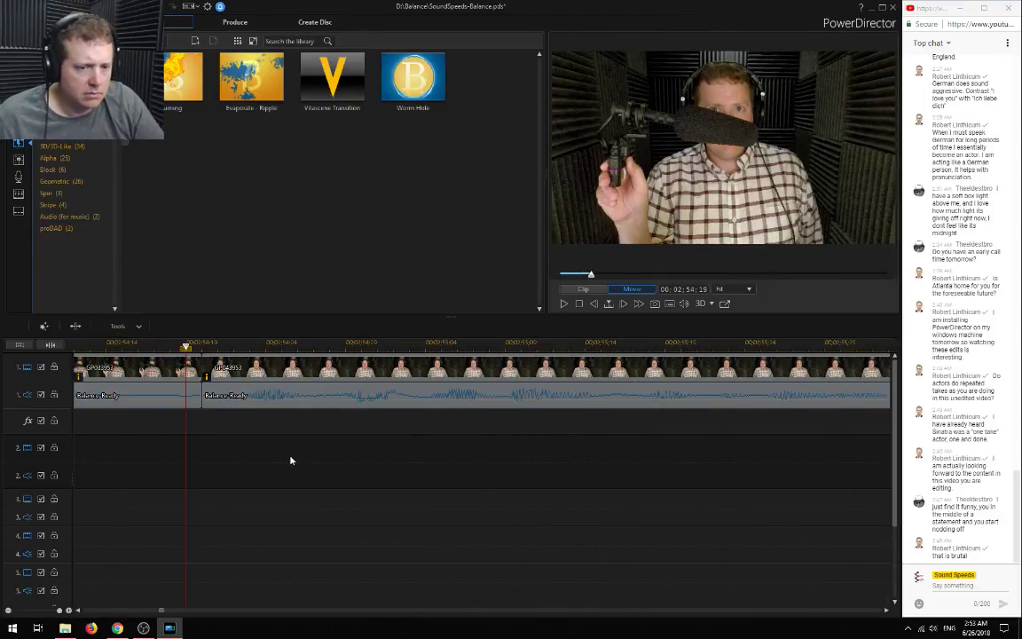
pyautogui.click(240, 391)
pyautogui.moveTo(222, 391); pyautogui.dragTo(216, 391)
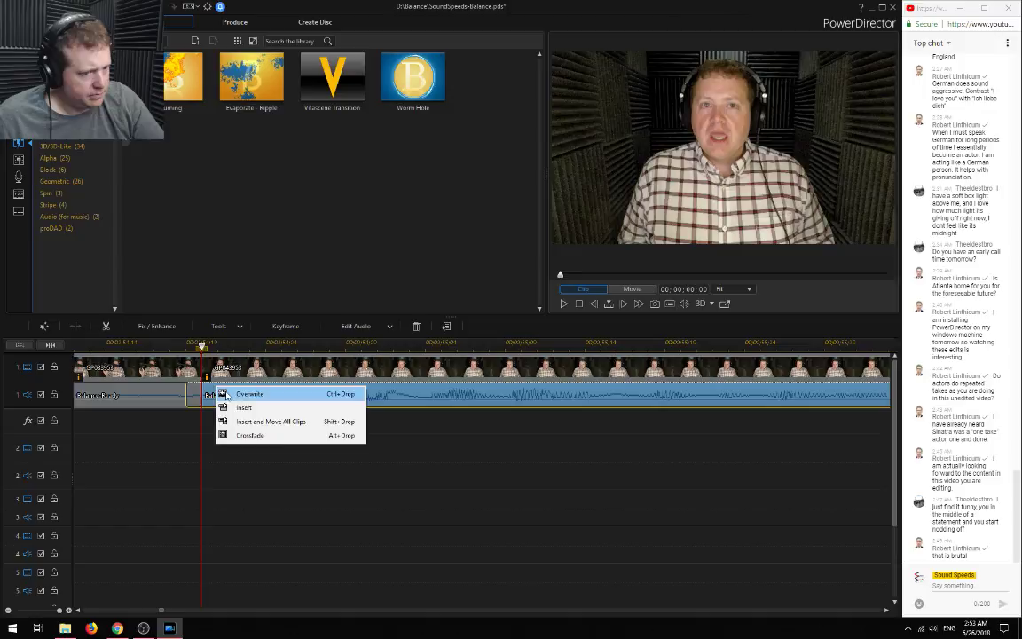
pyautogui.click(268, 434)
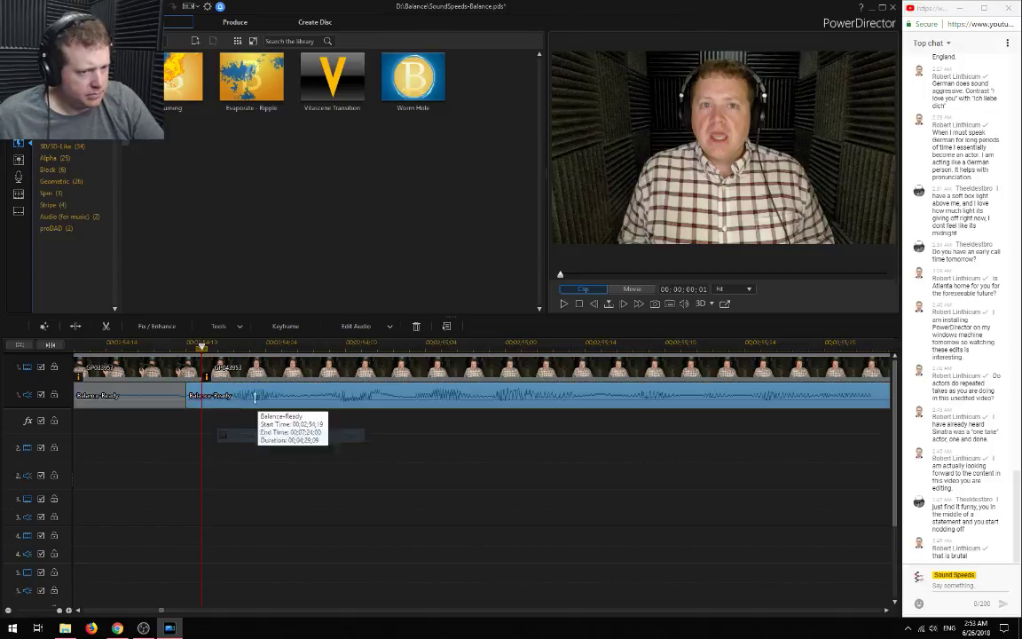
# Play back the audio crossfade at the cut, restarting from about 00;02;53;09 to hear the lead-in
pyautogui.click(87, 343)
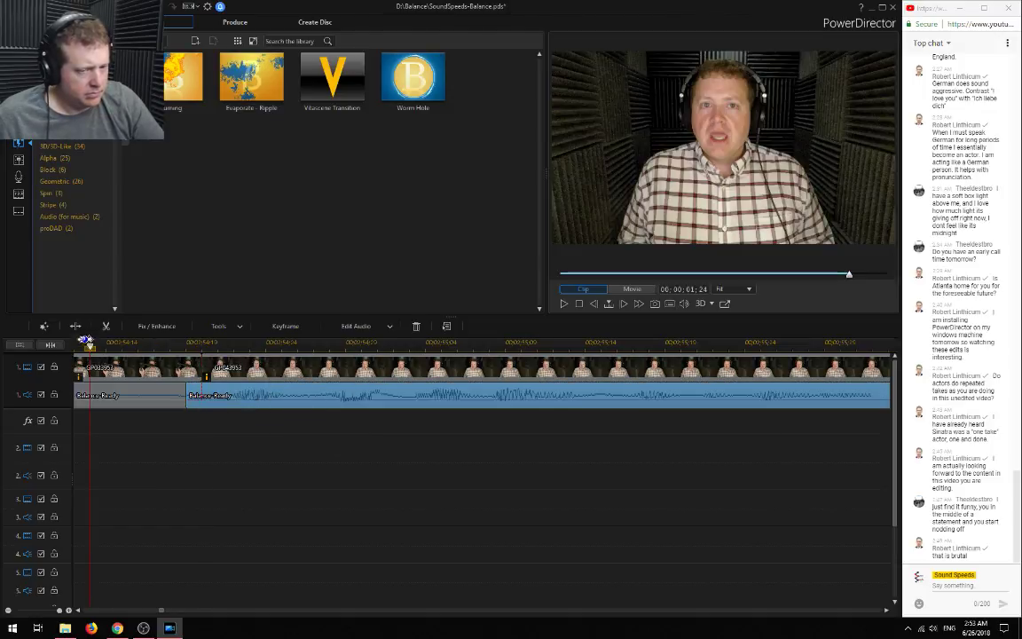
pyautogui.click(165, 406)
pyautogui.press('space')
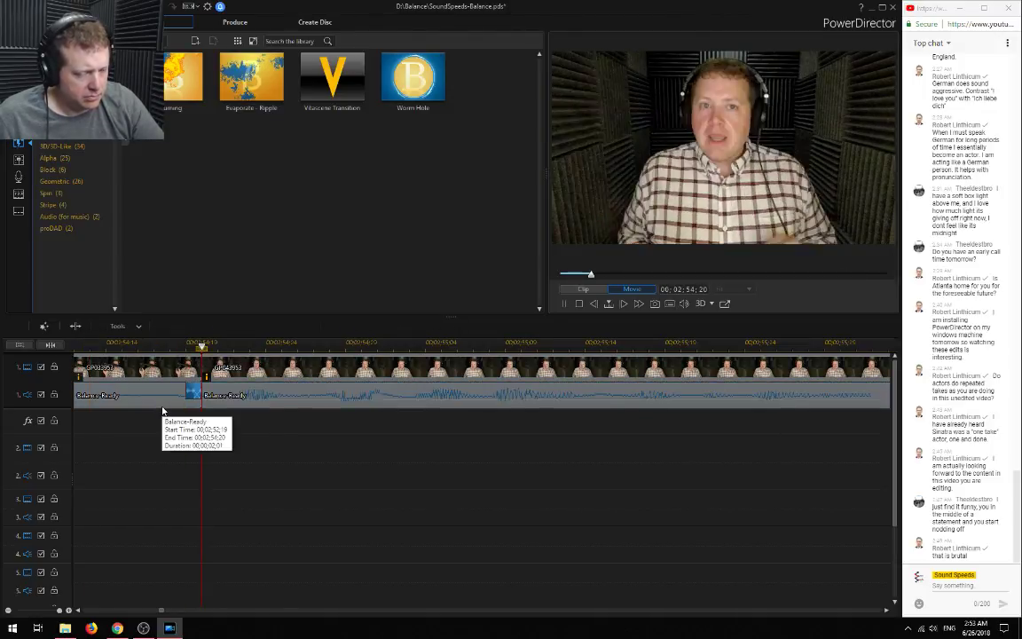
pyautogui.hscroll(-3, 127, 611)
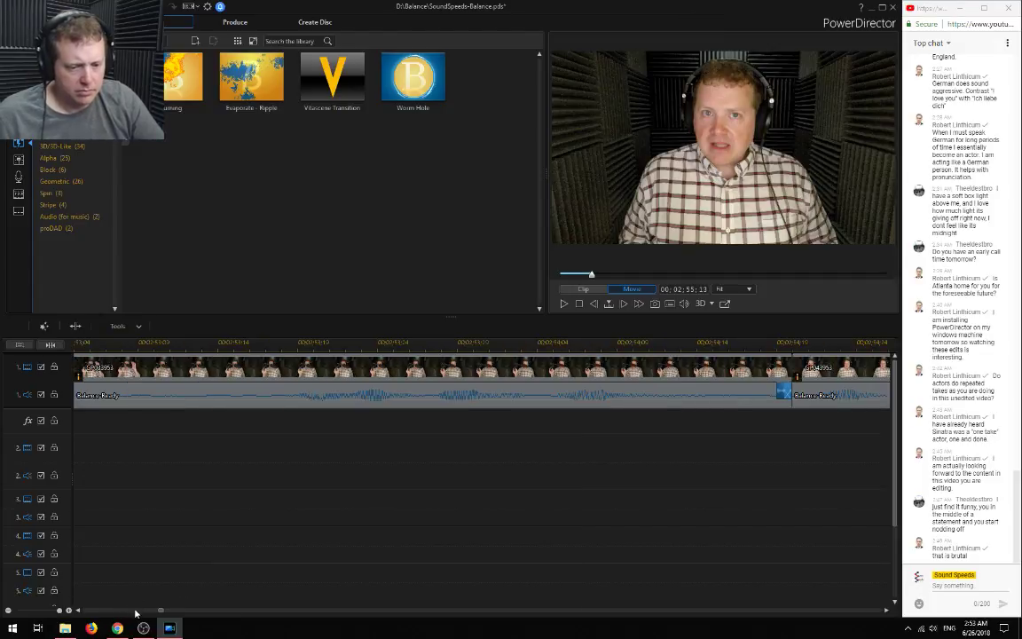
pyautogui.click(138, 348)
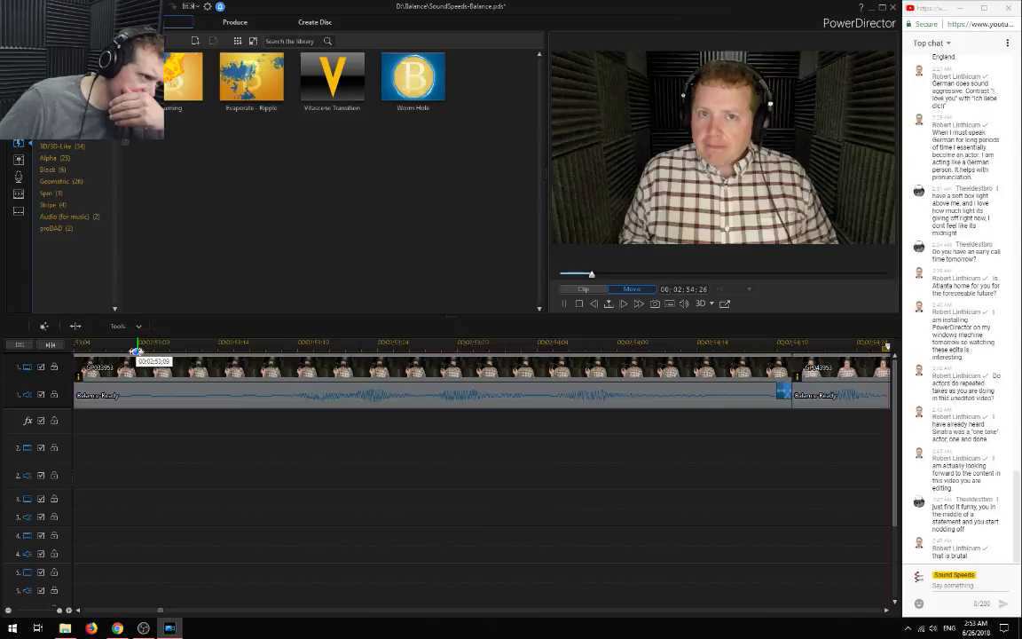
pyautogui.press('space')
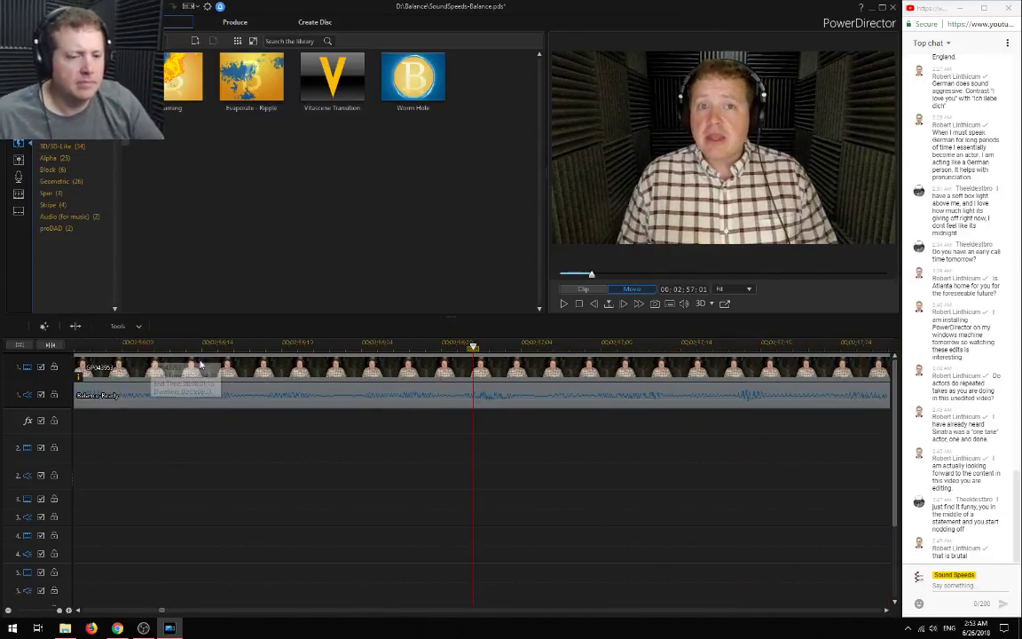
# Extend the end of the GP033953 video clip slightly past the 00;02;54;20 cut and overlap the GP043953 clip onto it with a crossfade
pyautogui.click(21, 610)
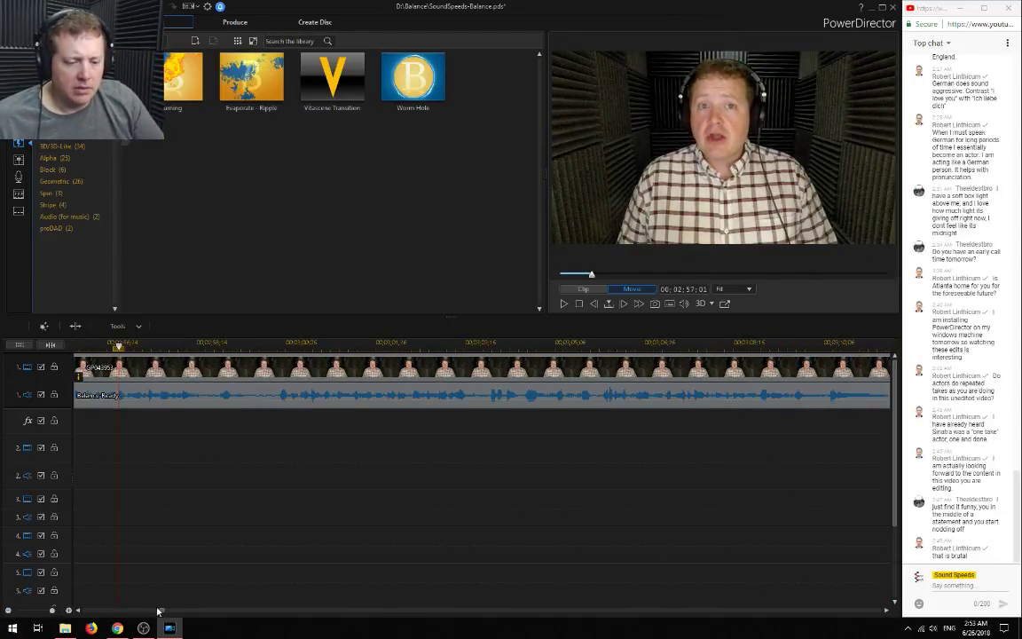
pyautogui.scroll(3, 155, 609)
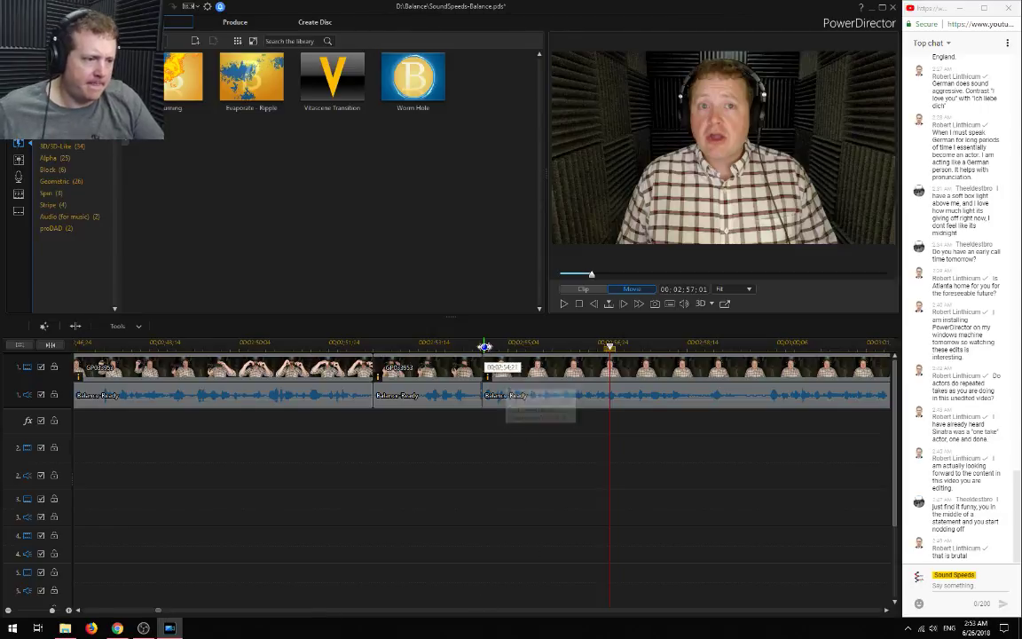
pyautogui.click(484, 347)
pyautogui.scroll(2, 520, 477)
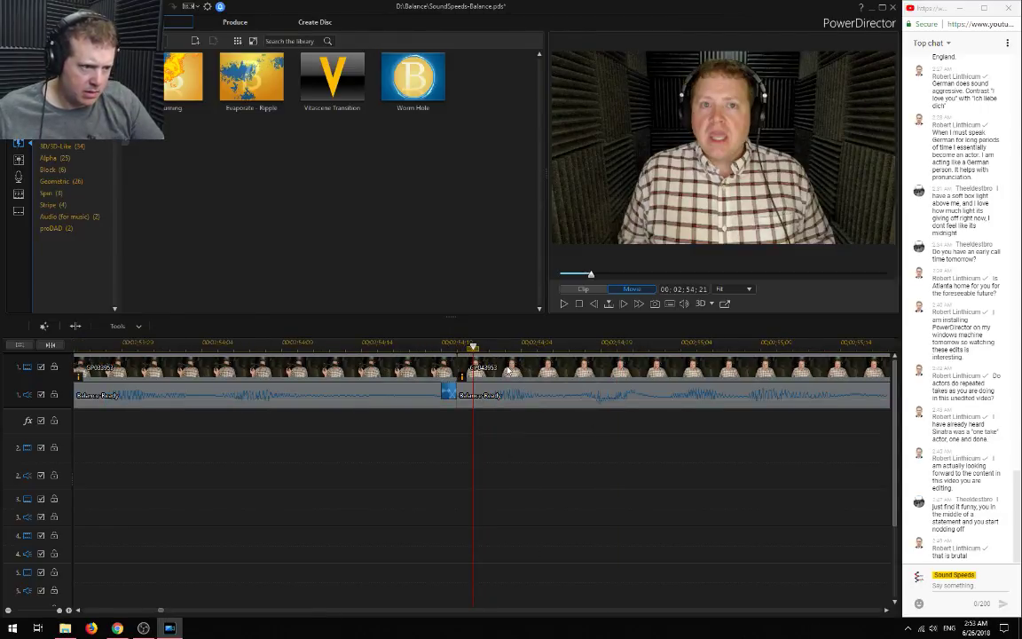
pyautogui.click(508, 373)
pyautogui.click(122, 346)
pyautogui.click(289, 562)
pyautogui.press('space')
pyautogui.moveTo(459, 367); pyautogui.dragTo(651, 368)
pyautogui.moveTo(451, 360); pyautogui.dragTo(504, 367)
pyautogui.moveTo(654, 367); pyautogui.dragTo(501, 371)
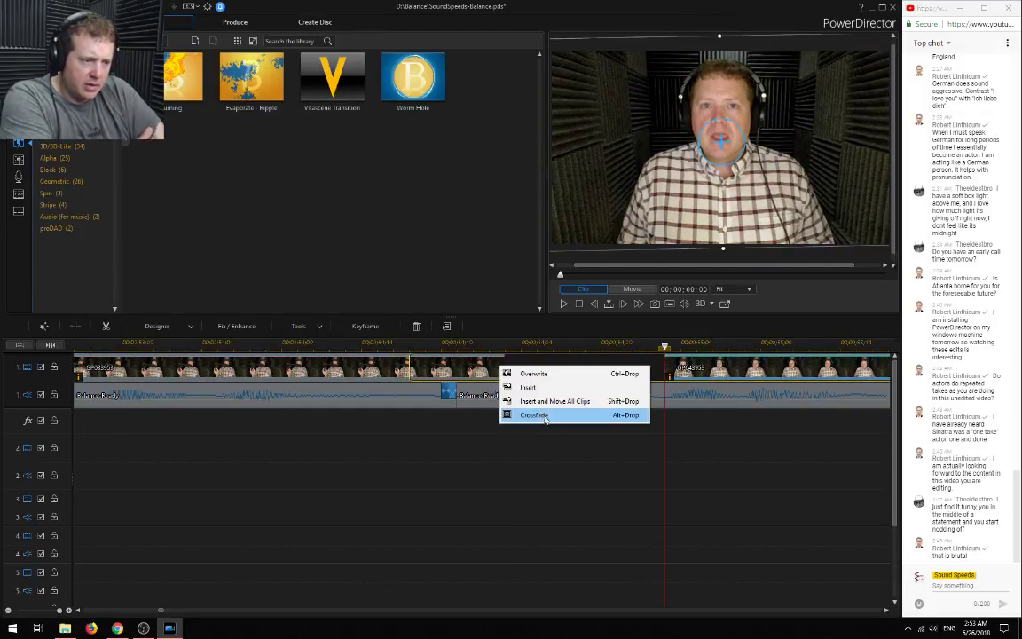
pyautogui.click(532, 412)
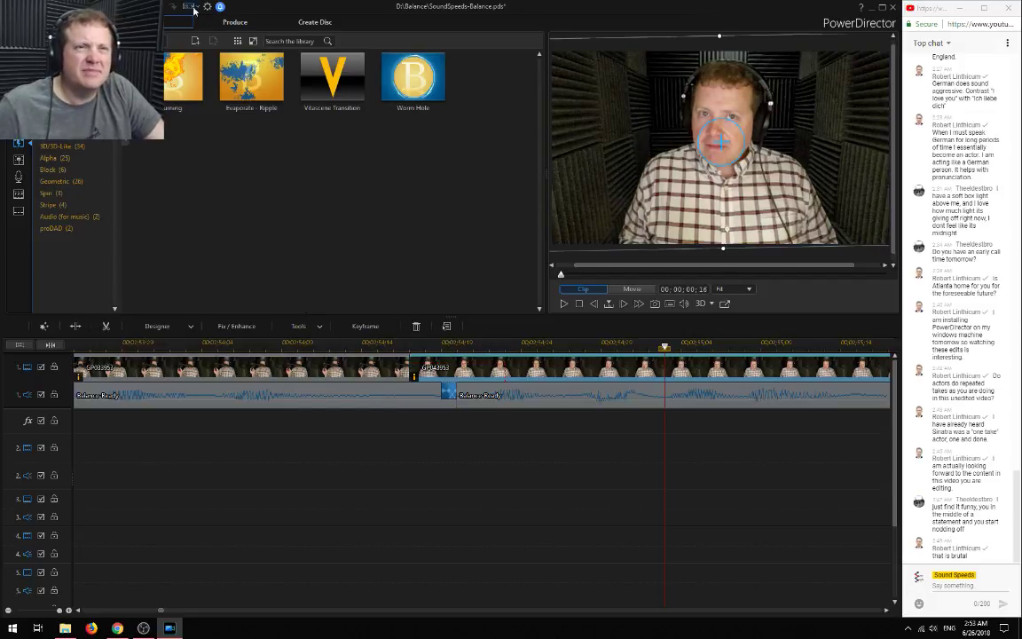
# Save the project and play back the video crossfade from about 2:54
pyautogui.hotkey('ctrl', 's')
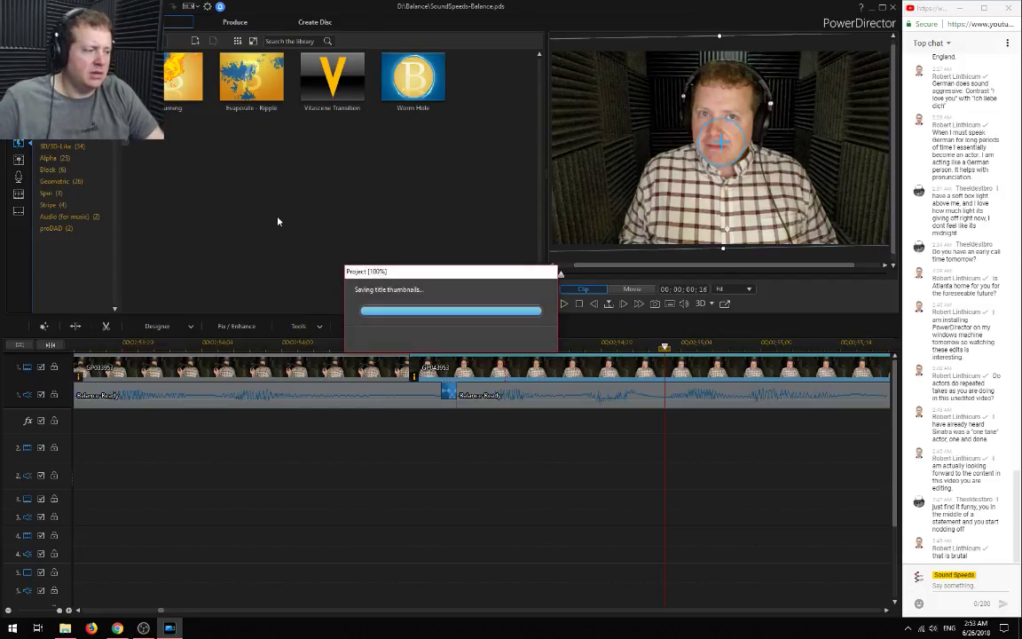
pyautogui.click(120, 345)
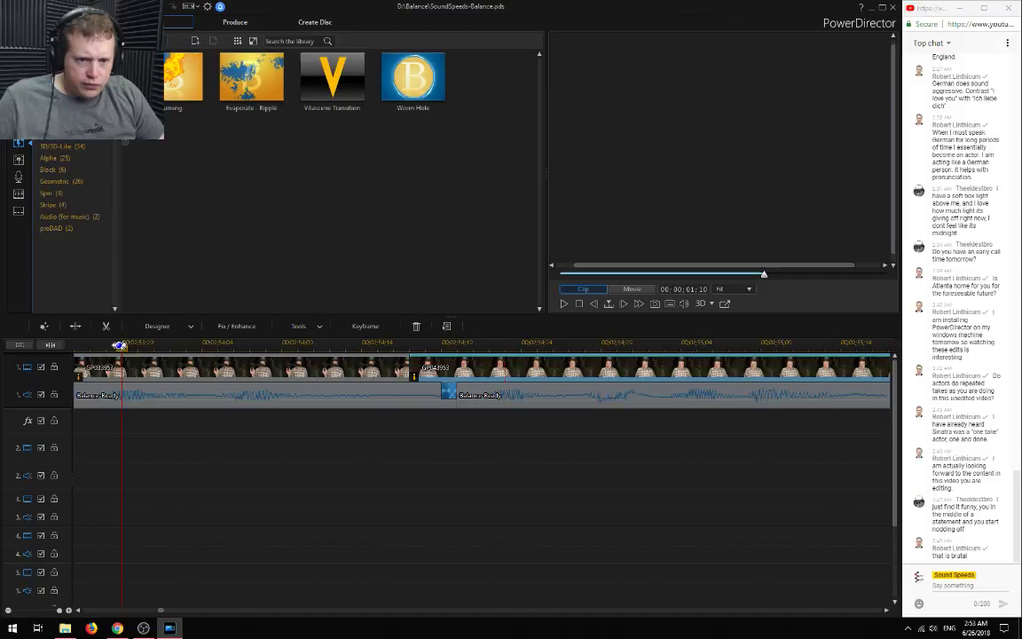
pyautogui.press('space')
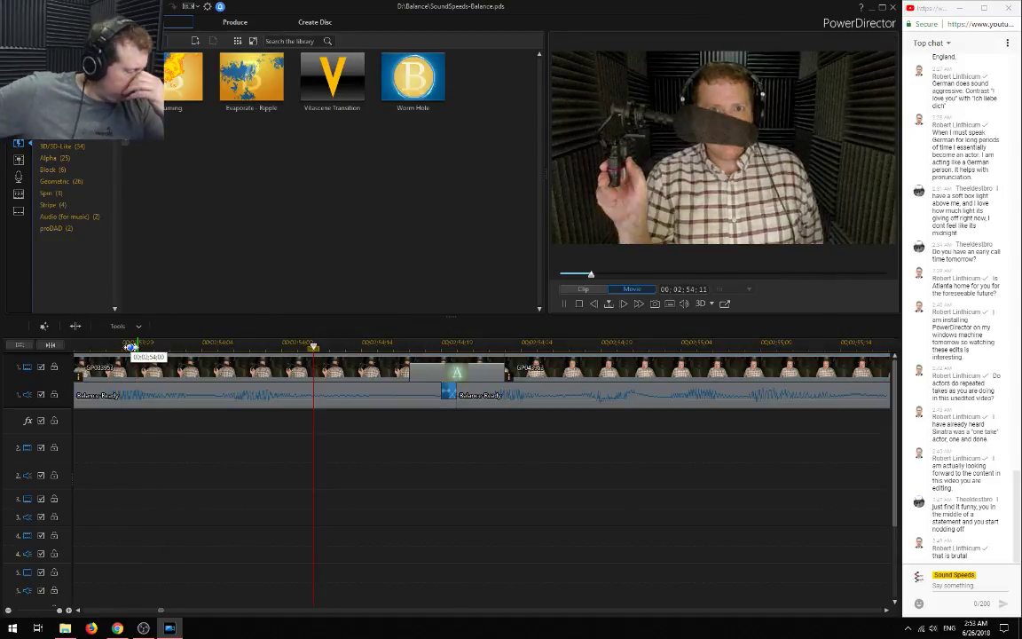
pyautogui.press('space')
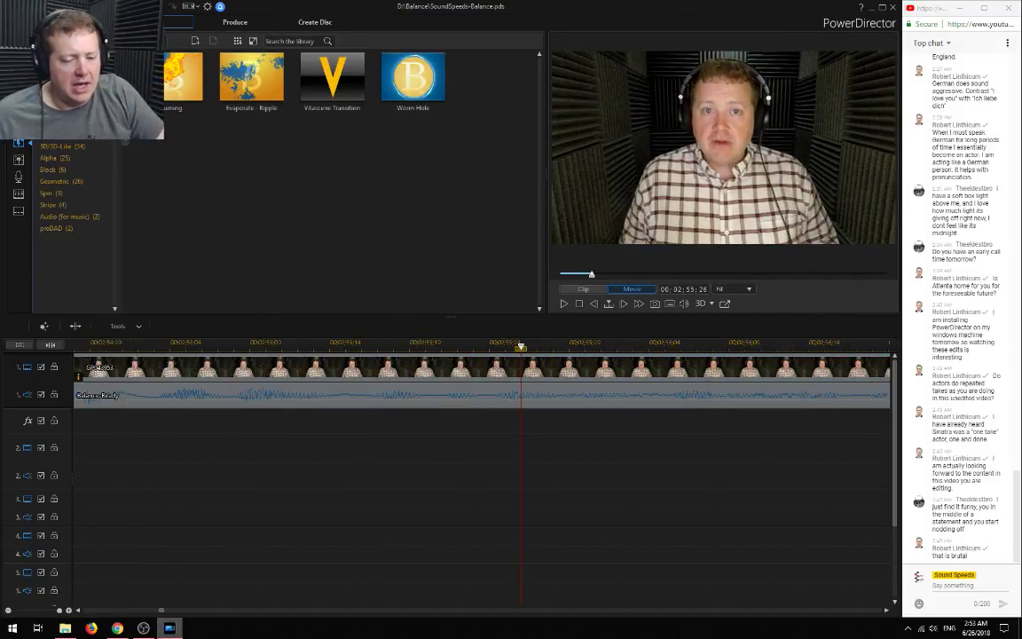
# Replay the edit from 00;02;51;29 to about 2:55, covering both the 2:52 and 2:54 joins
pyautogui.click(137, 611)
pyautogui.click(138, 611)
pyautogui.click(89, 344)
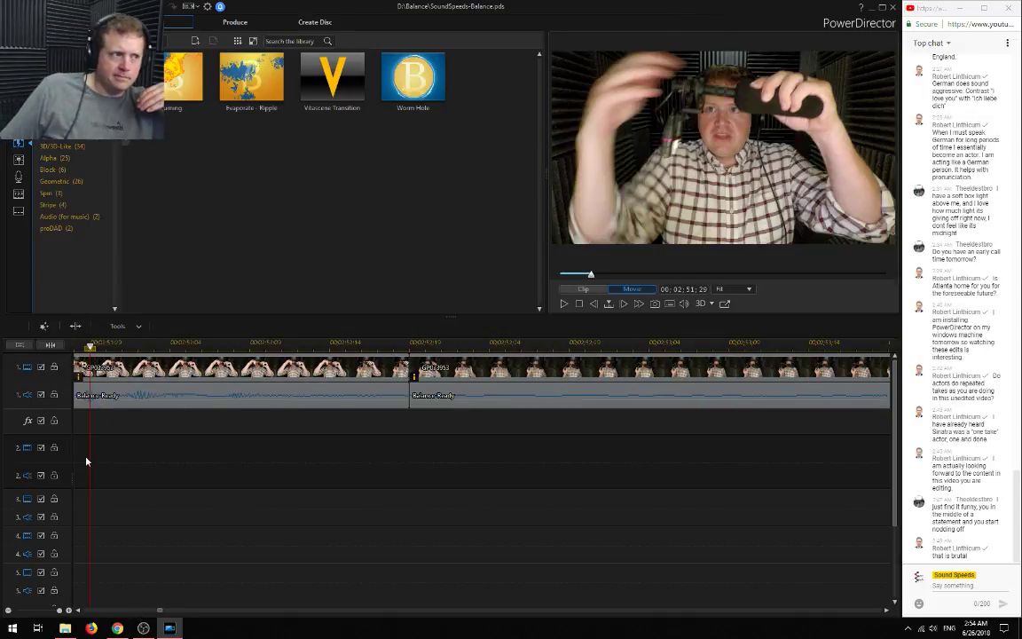
pyautogui.press('space')
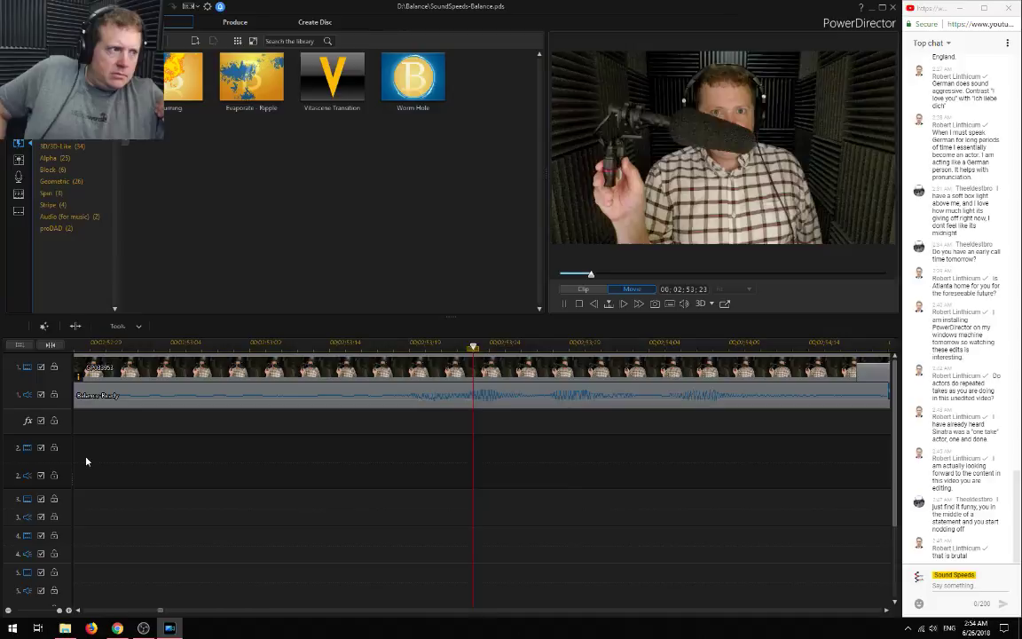
pyautogui.press('space')
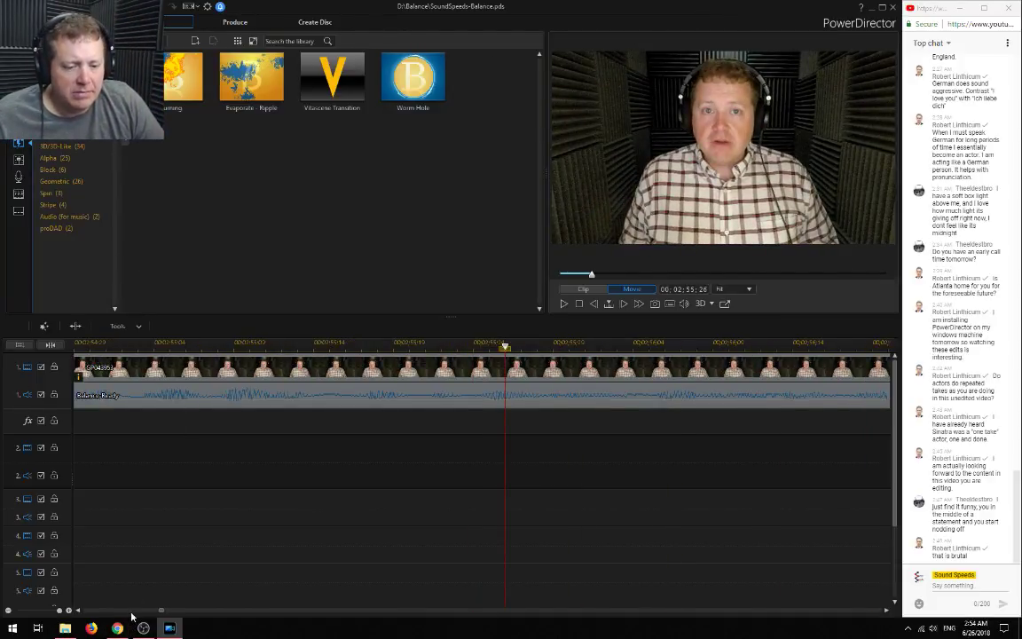
# Apply the Vitascene Transition to the video join between GP033953 and GP043953 near 00;02;54;20 and play back the result
pyautogui.moveTo(333, 78); pyautogui.dragTo(796, 380)
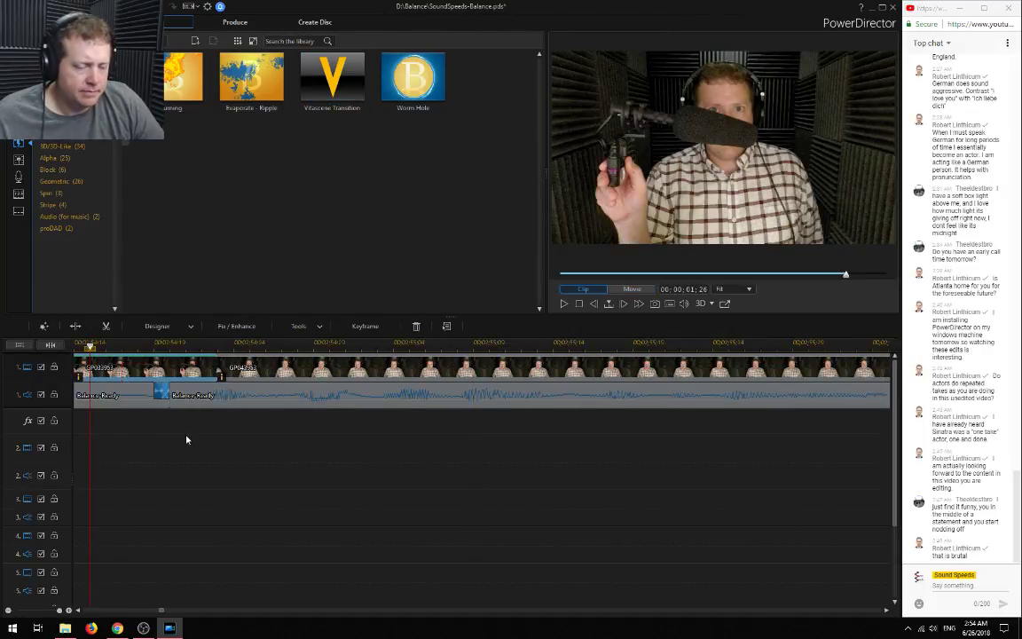
pyautogui.moveTo(162, 612); pyautogui.dragTo(160, 610)
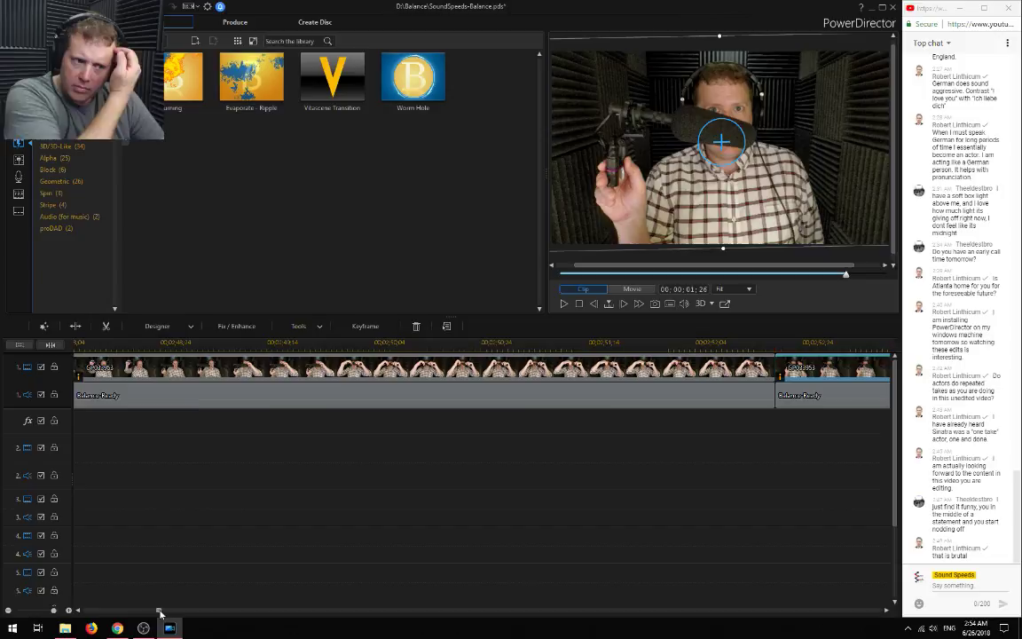
pyautogui.press('space')
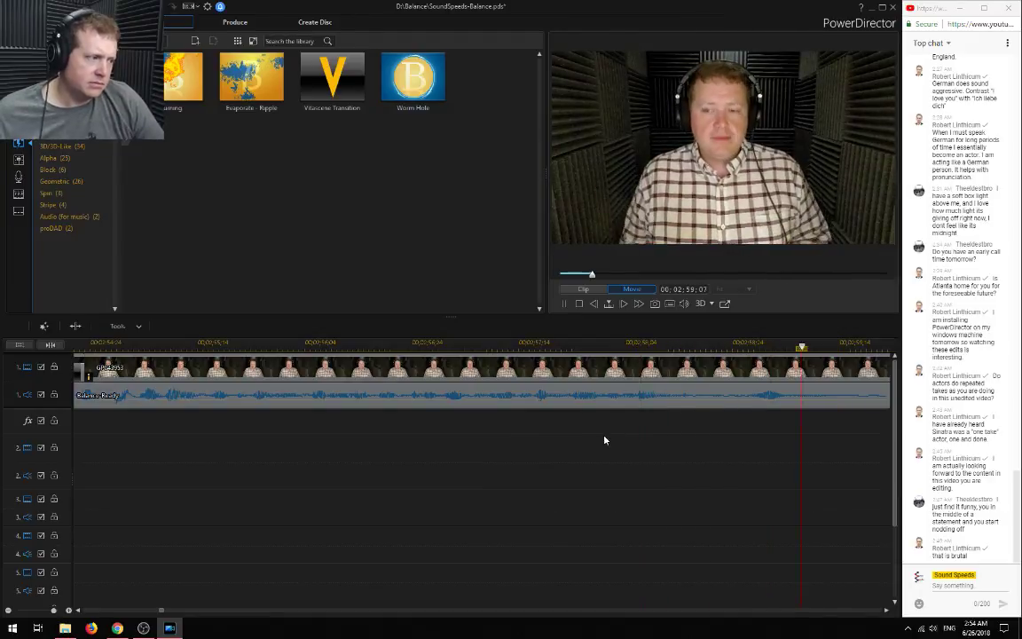
# Review the GP043953 takes after the 2:54 join by playing from 00;02;54;17, about 3:00, 3:25 and 00;03;35;26
pyautogui.press('space')
pyautogui.scroll(-3, 410, 473)
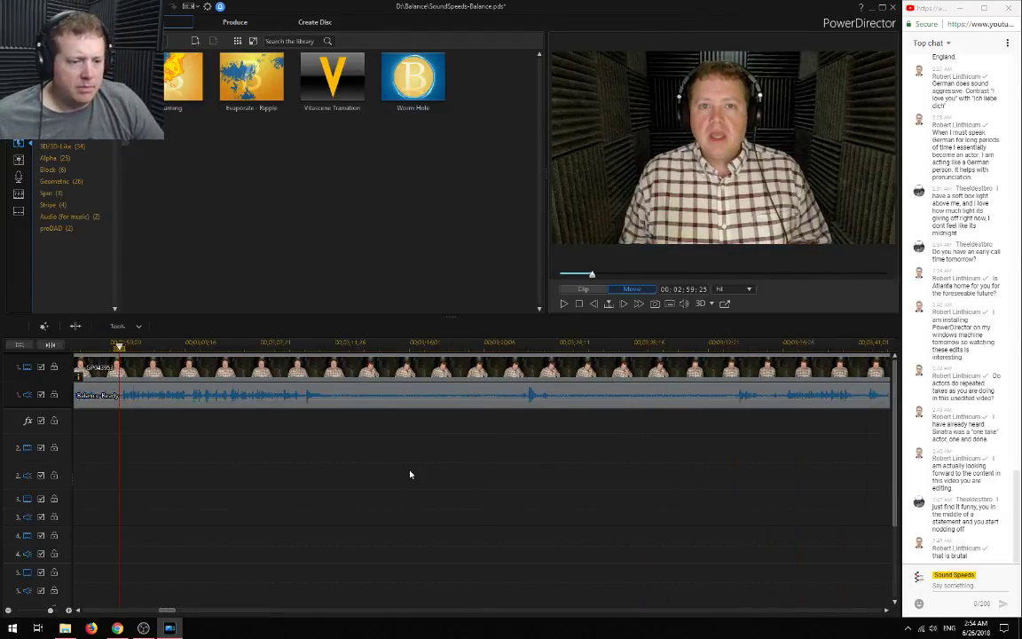
pyautogui.moveTo(167, 611); pyautogui.dragTo(161, 610)
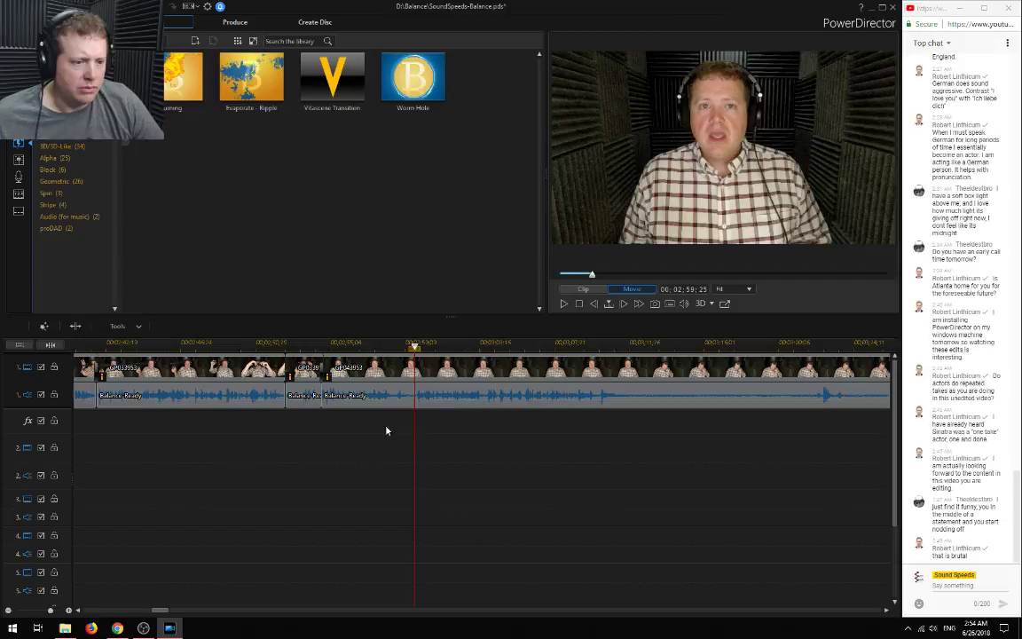
pyautogui.click(318, 346)
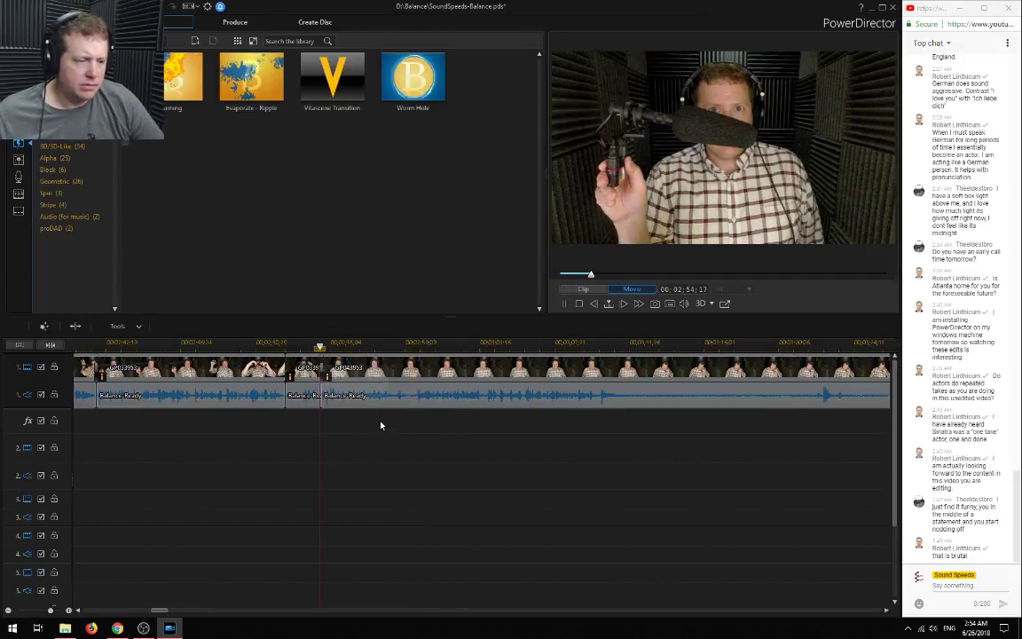
pyautogui.press('space')
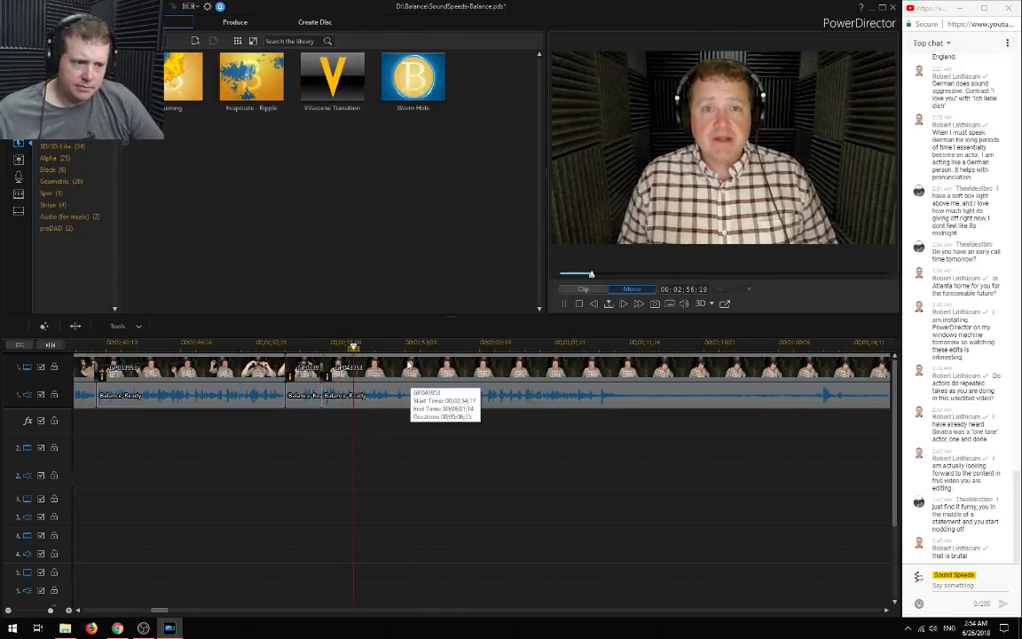
pyautogui.click(417, 344)
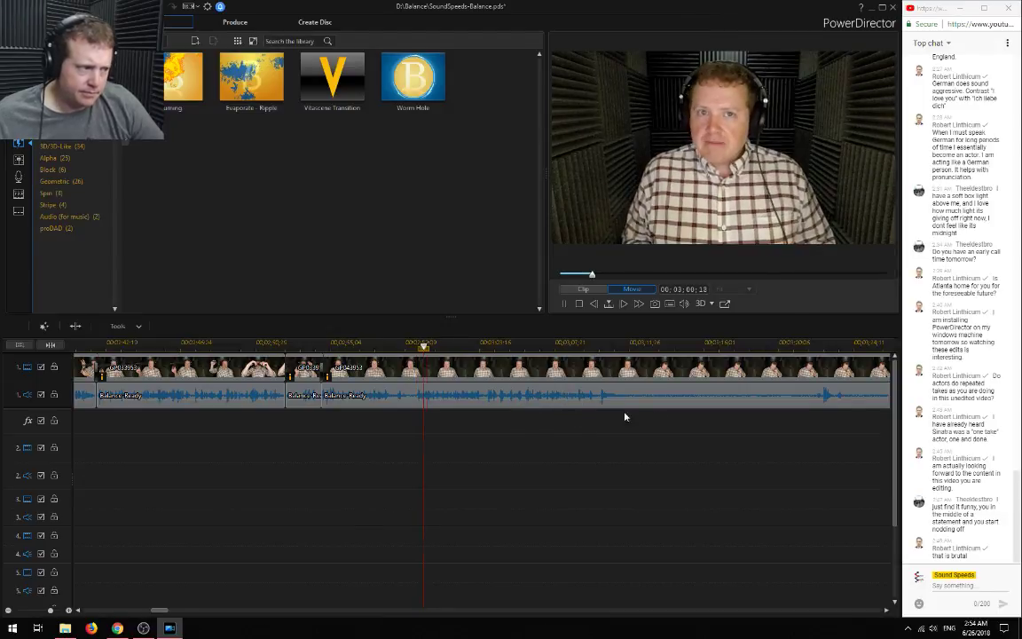
pyautogui.click(820, 346)
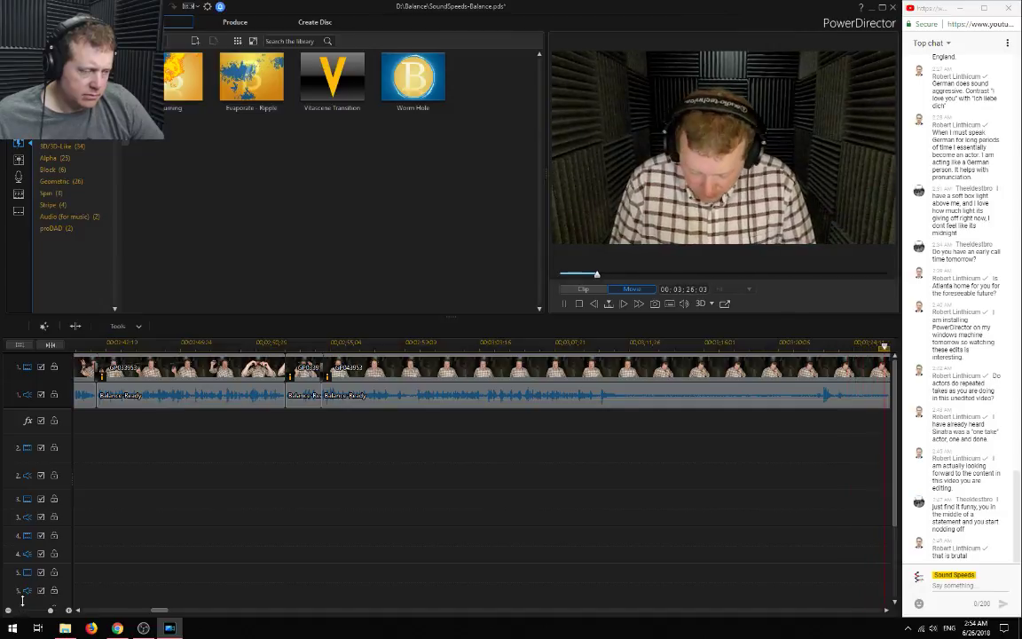
pyautogui.click(668, 345)
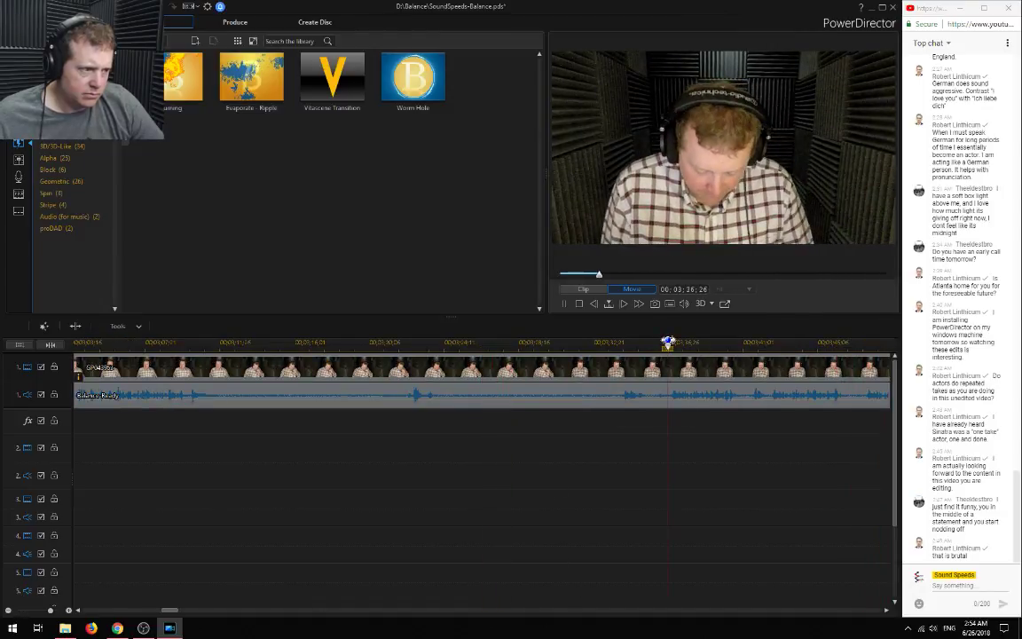
pyautogui.press('space')
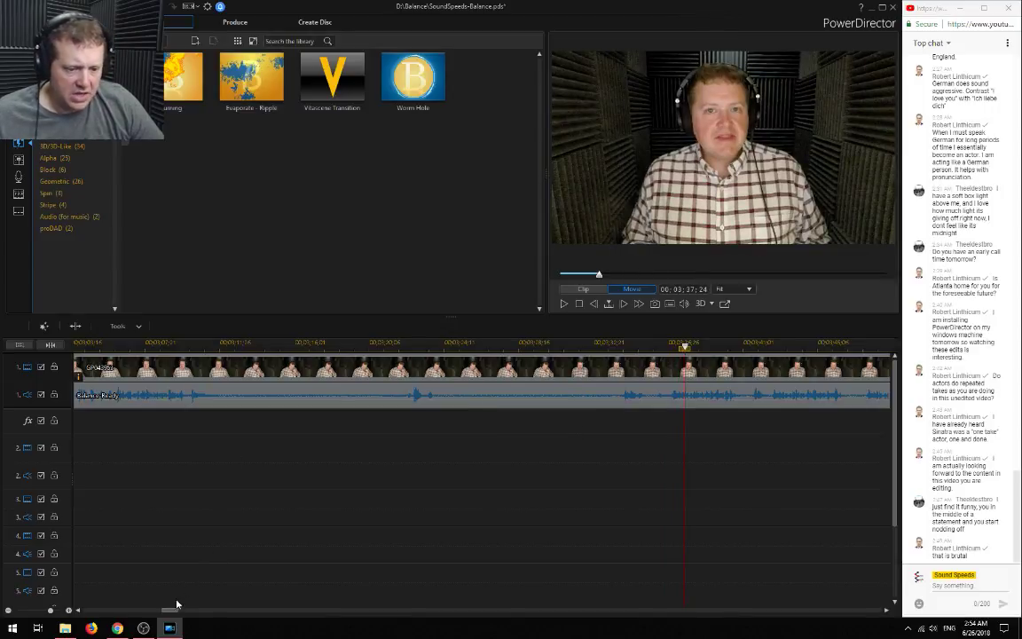
pyautogui.scroll(2, 503, 431)
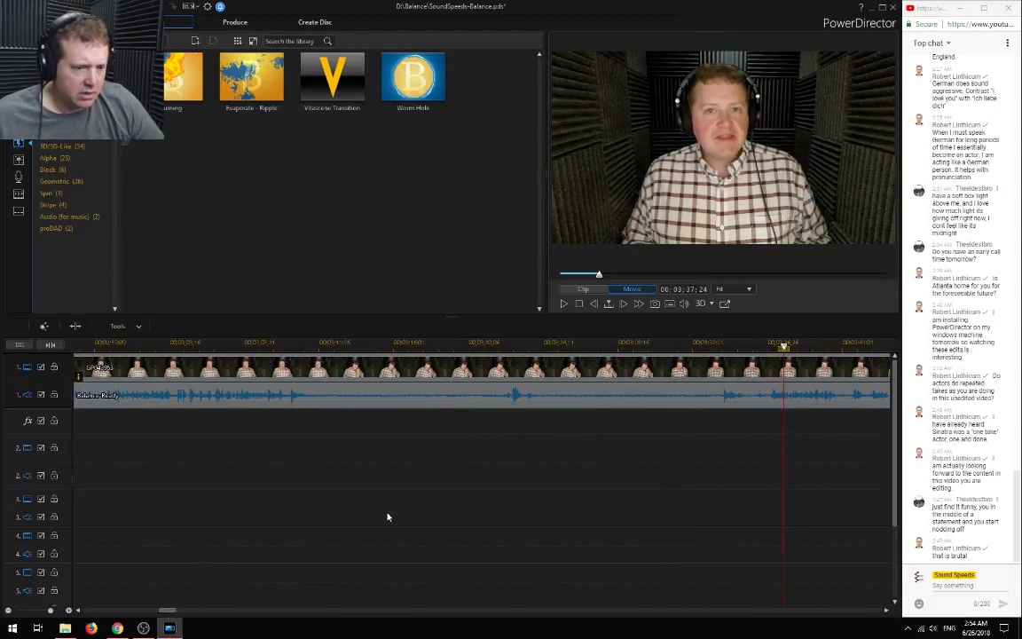
# Split the GP043953 clip and its audio at 00;03;00;02 between the two takes and play the following take
pyautogui.moveTo(169, 612); pyautogui.dragTo(164, 612)
pyautogui.click(149, 345)
pyautogui.press('space')
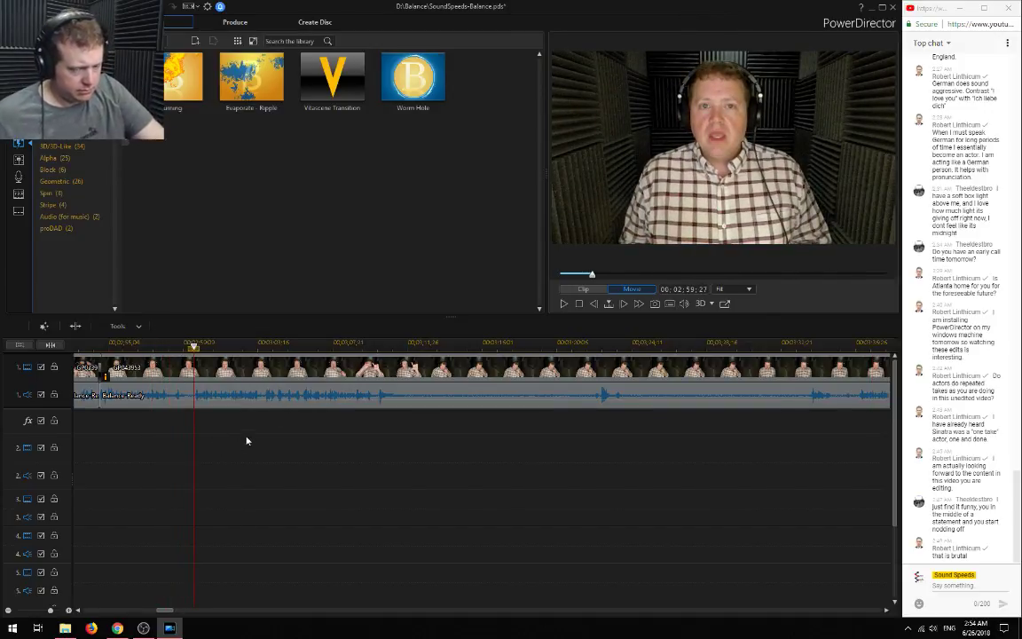
pyautogui.press('space')
pyautogui.keyDown('ctrl'); pyautogui.scroll(2, 425, 470); pyautogui.keyUp('ctrl')
pyautogui.click(439, 348)
pyautogui.hotkey('ctrl', 't')
pyautogui.press('space')
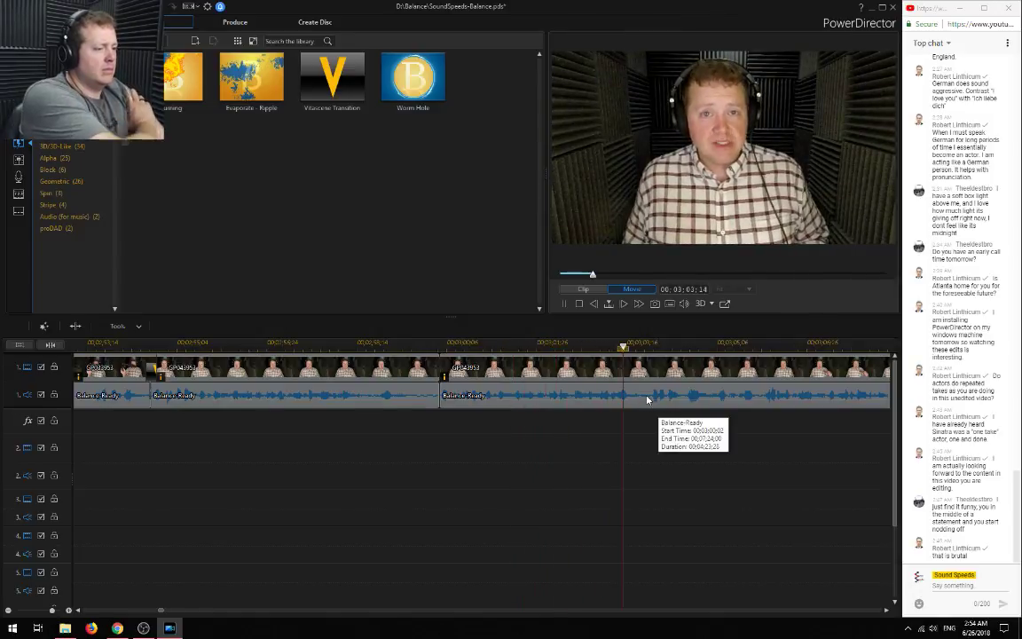
pyautogui.click(357, 361)
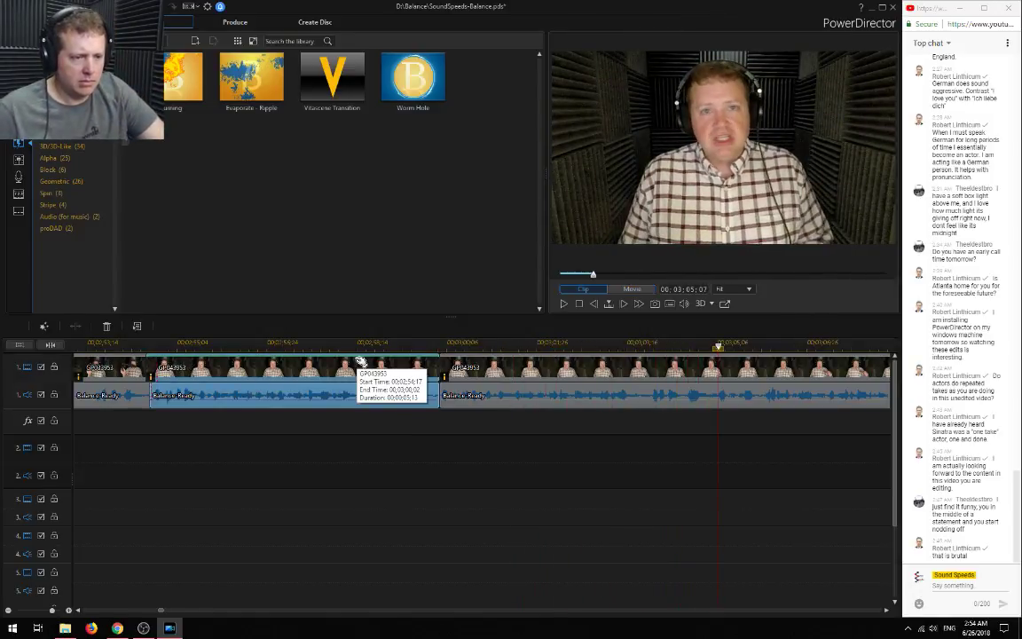
pyautogui.press('Delete')
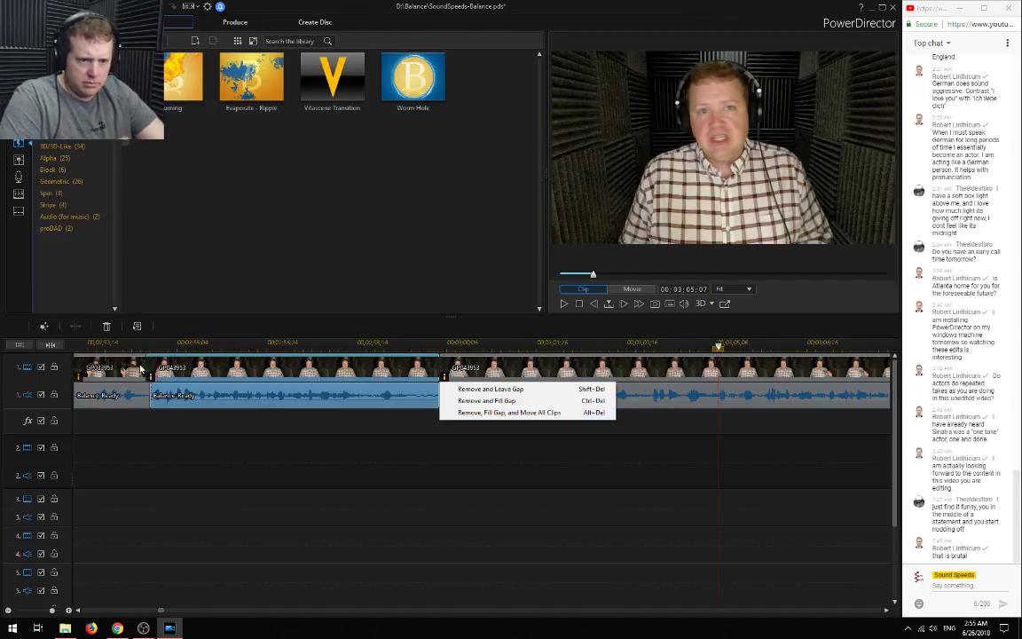
pyautogui.click(450, 412)
# Compare the takes starting at 2:54 and 3:00, and remove the first GP043953 segment with its audio, filling the gap
pyautogui.press('space')
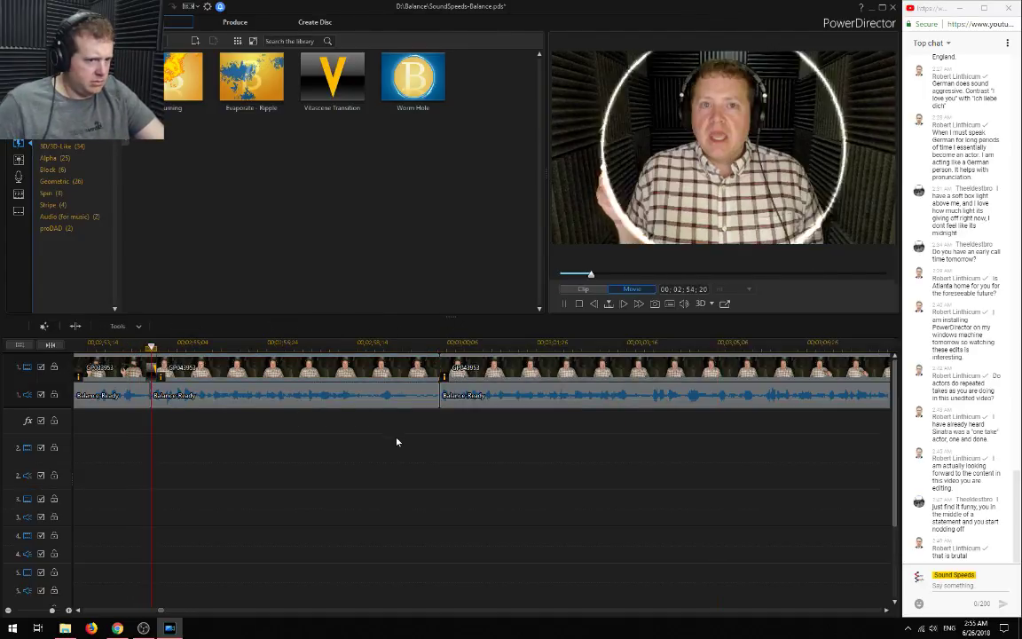
pyautogui.click(435, 346)
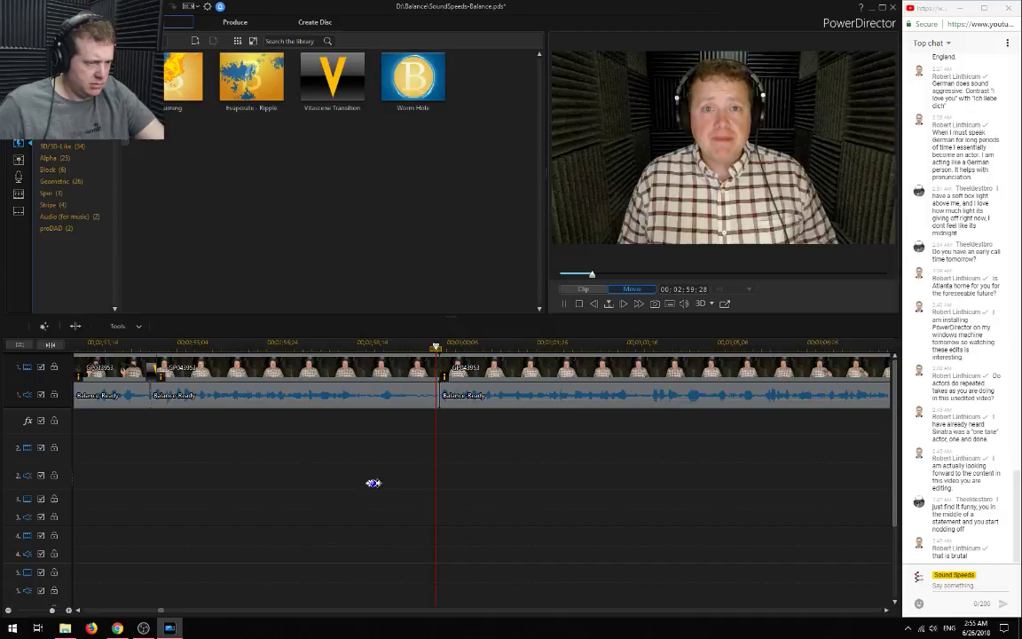
pyautogui.moveTo(350, 471); pyautogui.dragTo(279, 404)
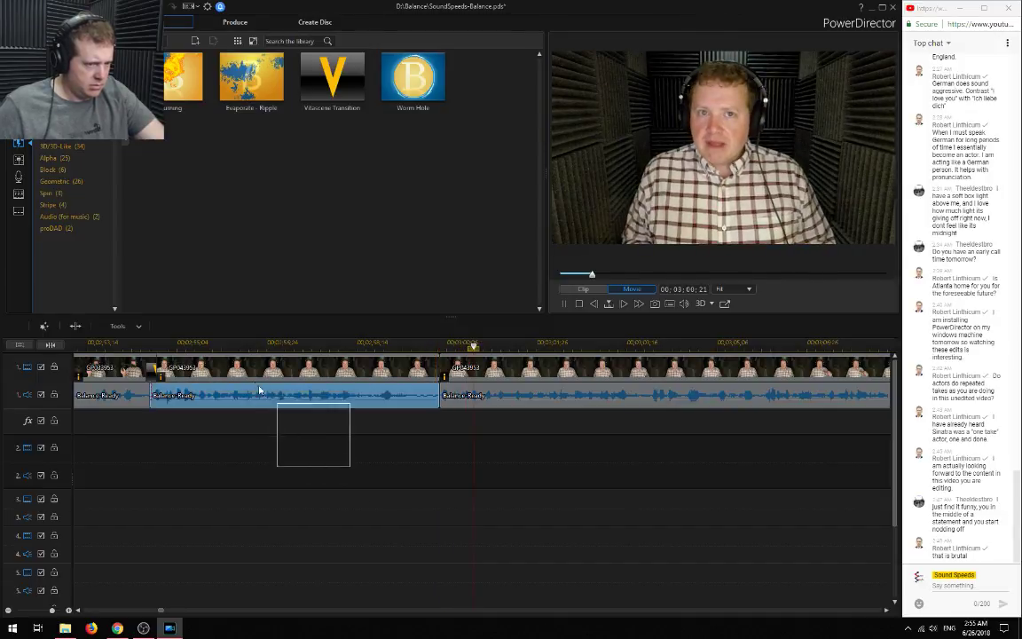
pyautogui.press('Delete')
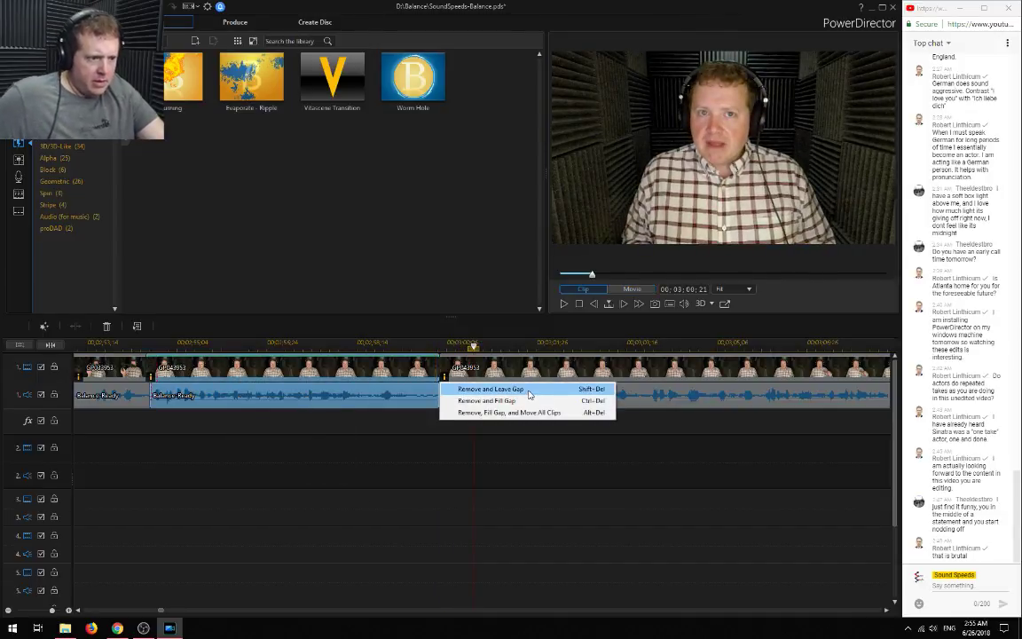
pyautogui.click(485, 400)
# Shift the remaining GP043953 clip and audio back to 00;02;54;20, overlapping GP033953 with a crossfade, and play back the join
pyautogui.click(159, 345)
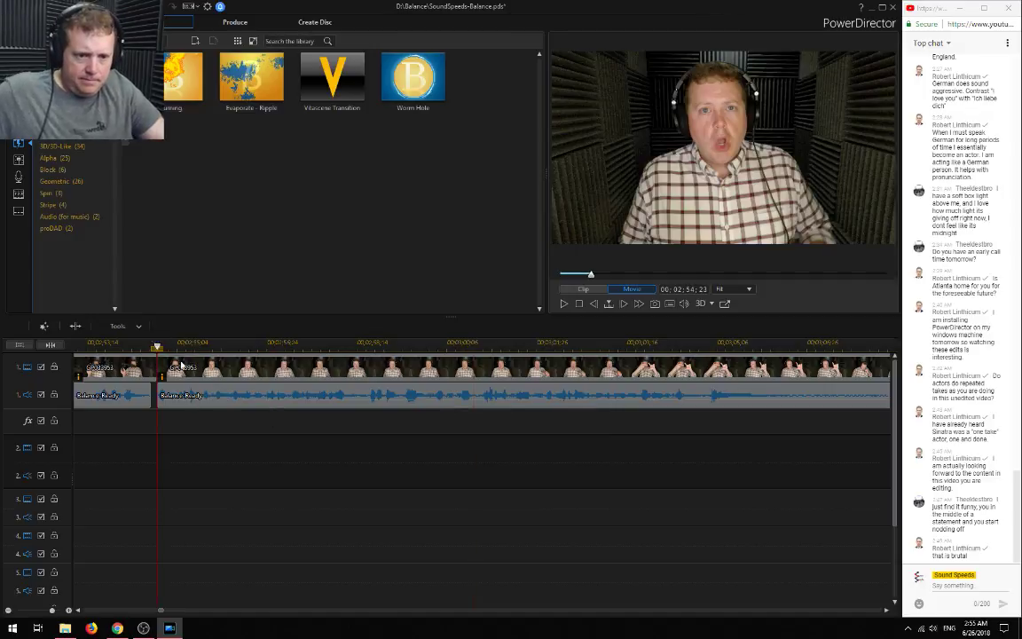
pyautogui.scroll(3, 230, 417)
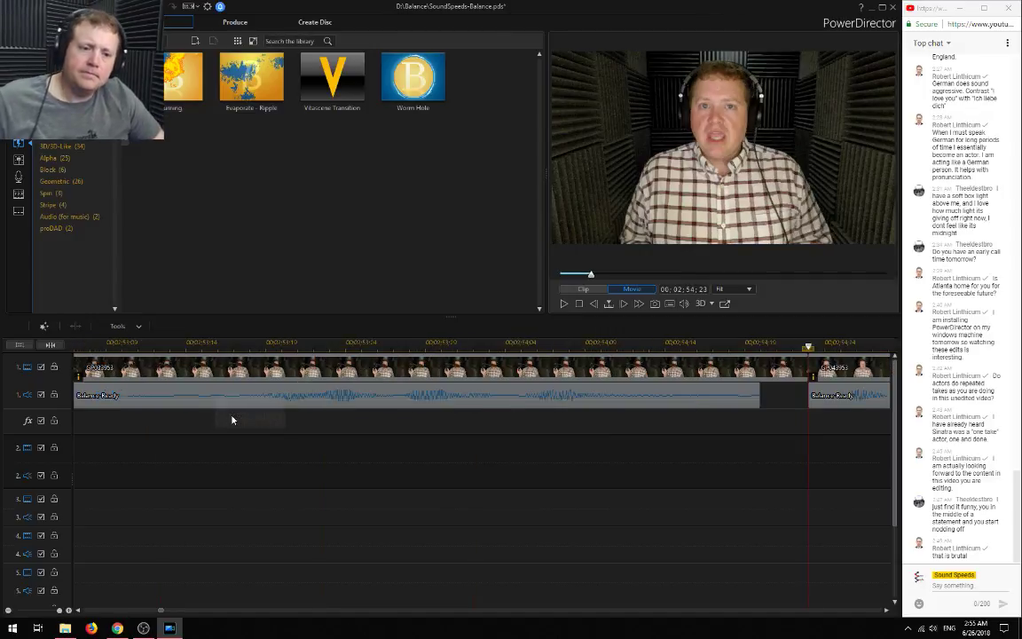
pyautogui.click(824, 381)
pyautogui.moveTo(868, 375); pyautogui.dragTo(787, 377)
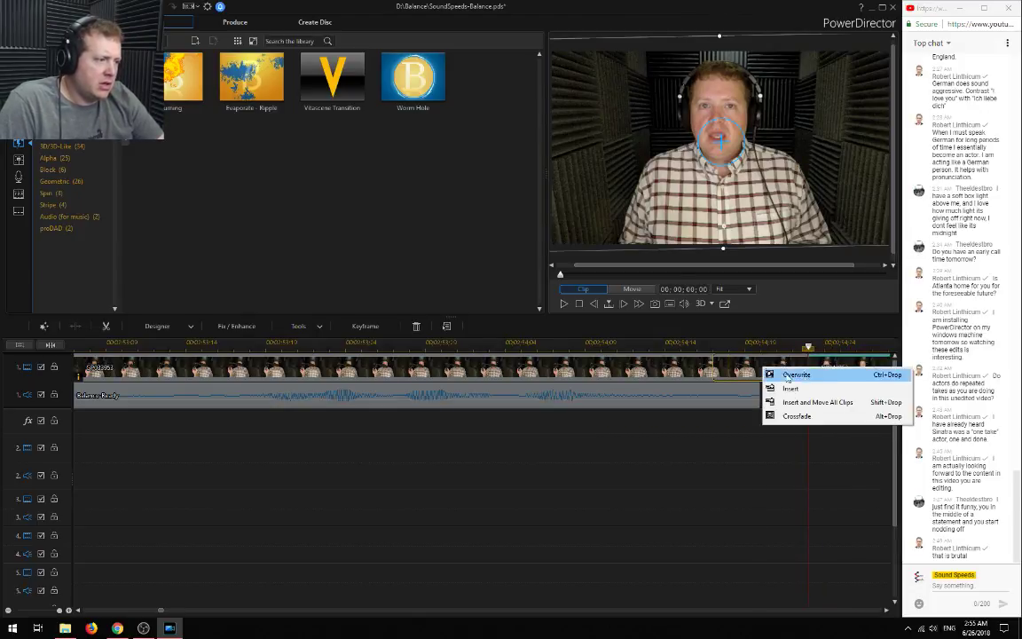
pyautogui.click(847, 403)
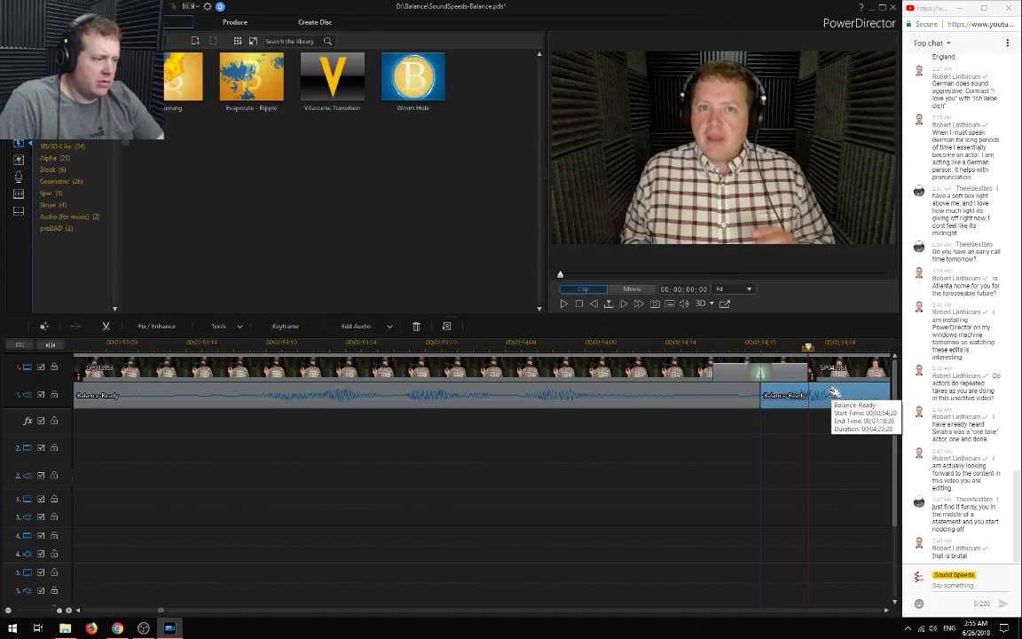
pyautogui.click(126, 394)
pyautogui.click(105, 344)
pyautogui.click(187, 513)
pyautogui.press('space')
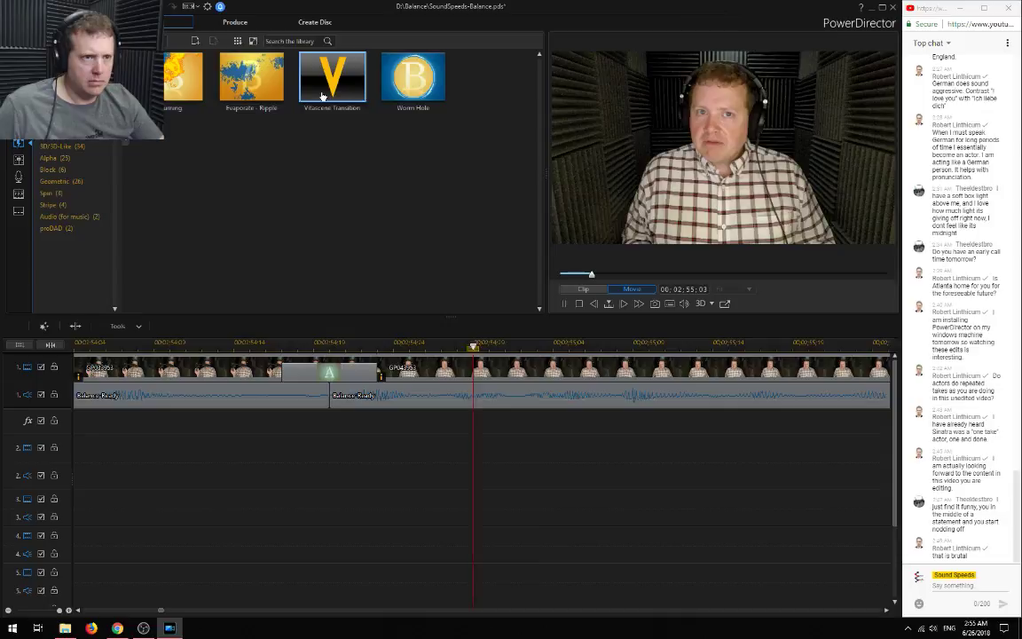
# Replace the crossfade between GP033953 and GP043953 near 00;02;54;20 with the Vitascene Transition
pyautogui.moveTo(332, 78); pyautogui.dragTo(275, 374)
pyautogui.press('space')
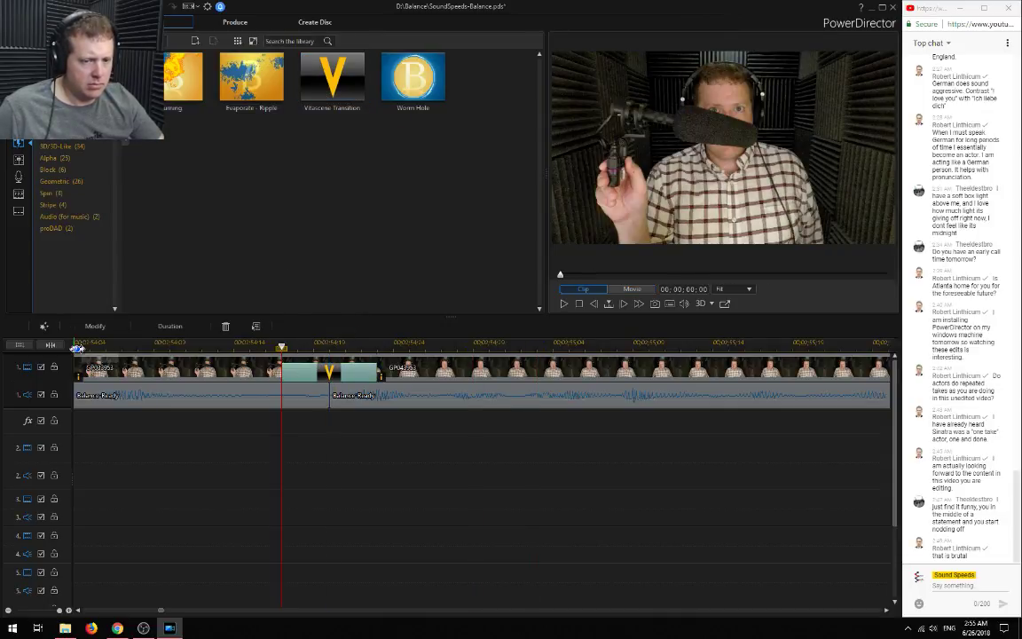
pyautogui.press('space')
# Play the edit from about 2:54 and split the GP043953 clip and its audio at 00;03;06;01
pyautogui.click(90, 344)
pyautogui.press('space')
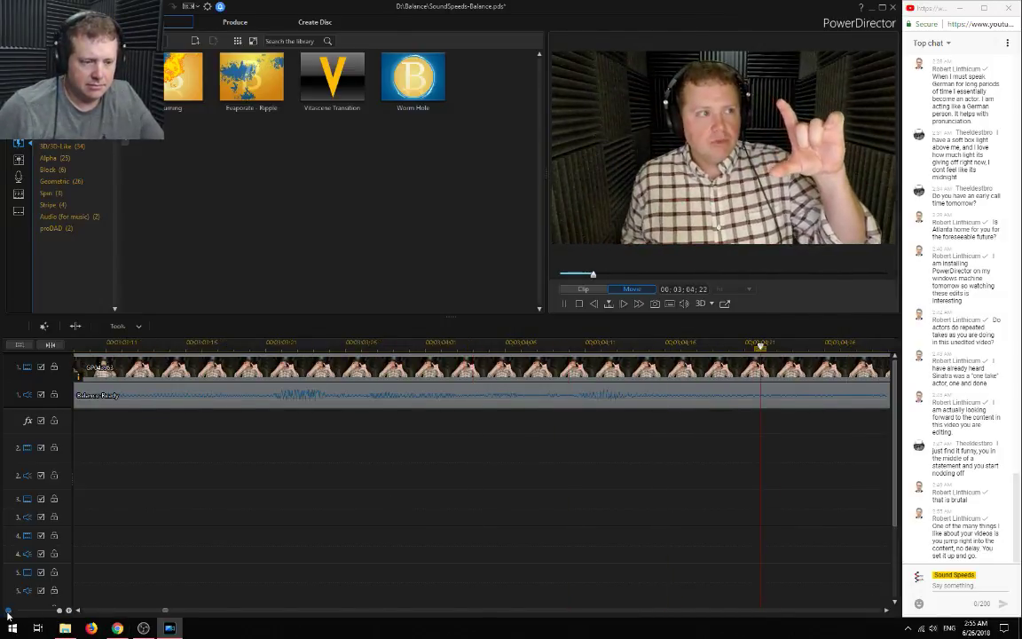
pyautogui.press('space')
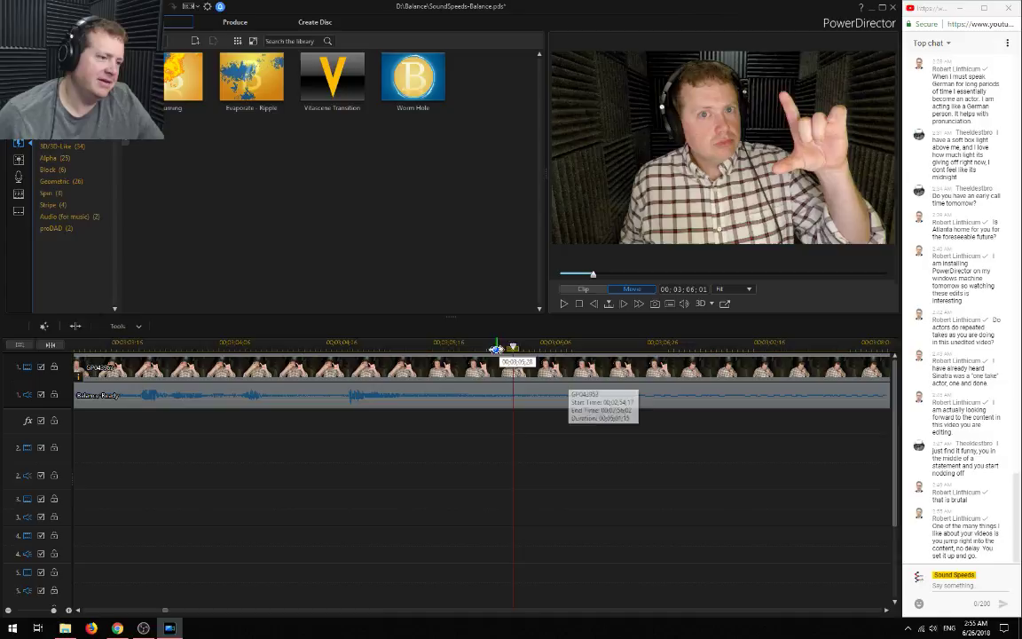
pyautogui.hotkey('ctrl', 't')
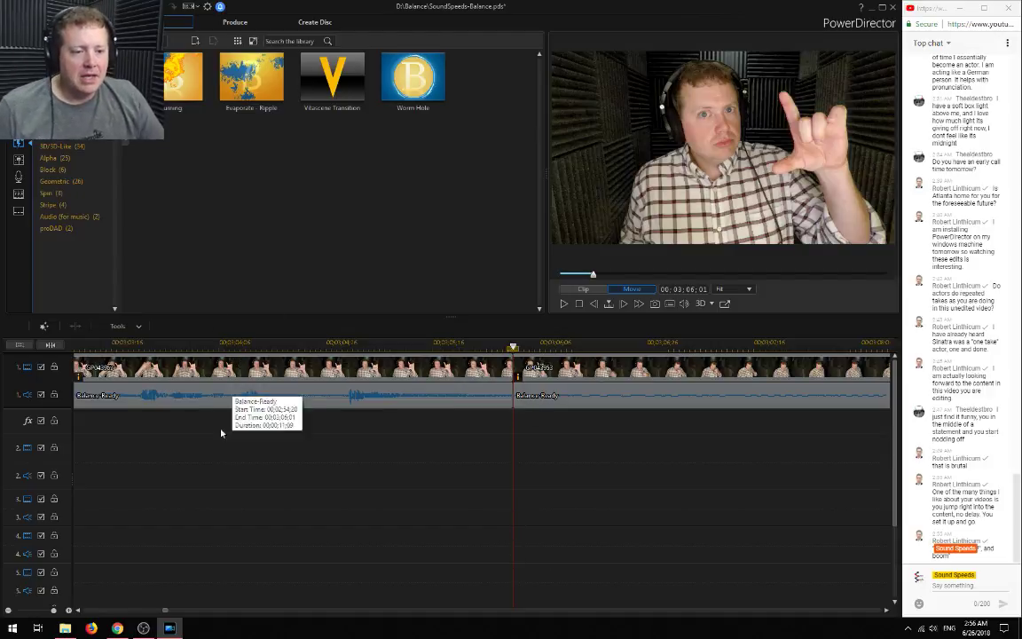
pyautogui.click(122, 630)
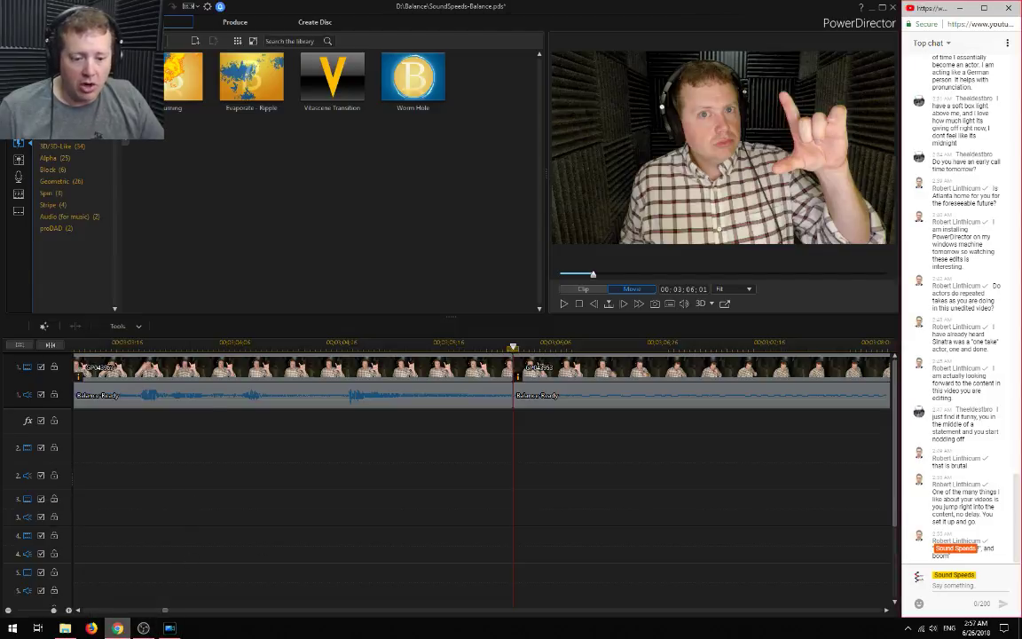
pyautogui.click(118, 630)
pyautogui.click(120, 628)
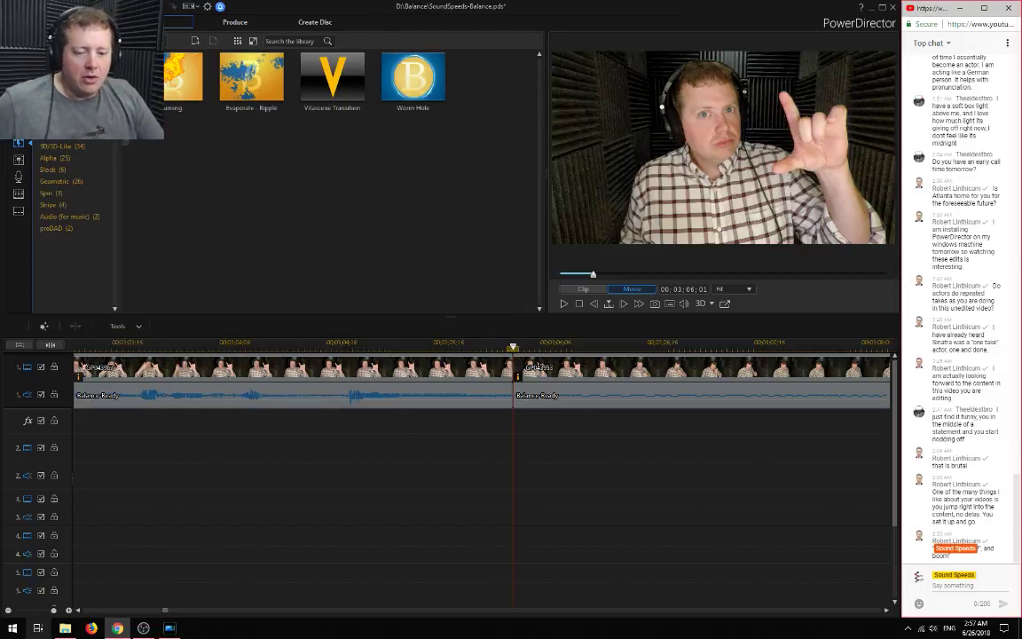
pyautogui.moveTo(118, 628)
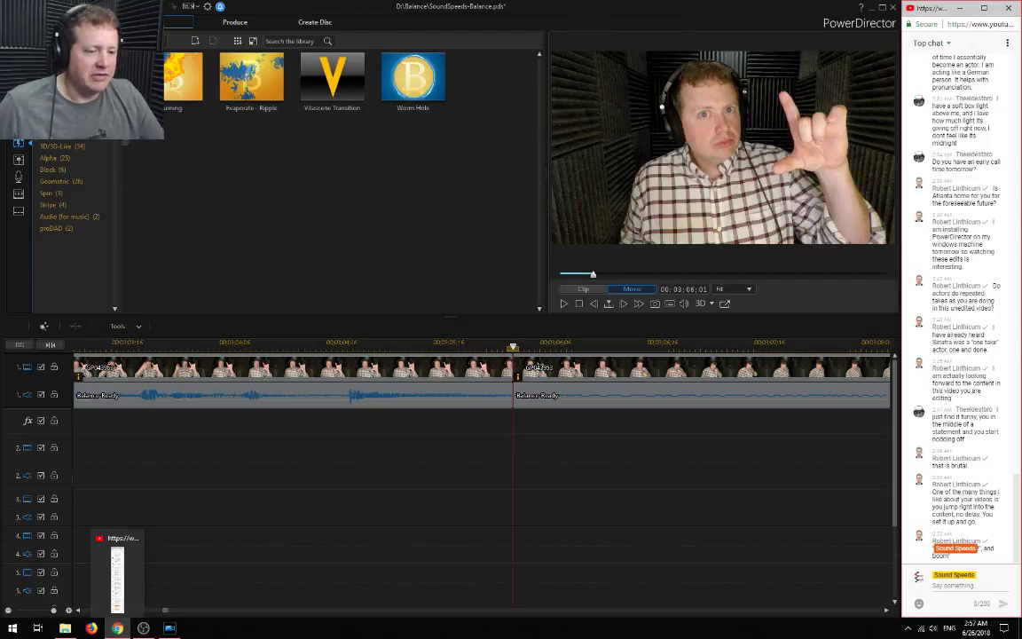
pyautogui.click(197, 511)
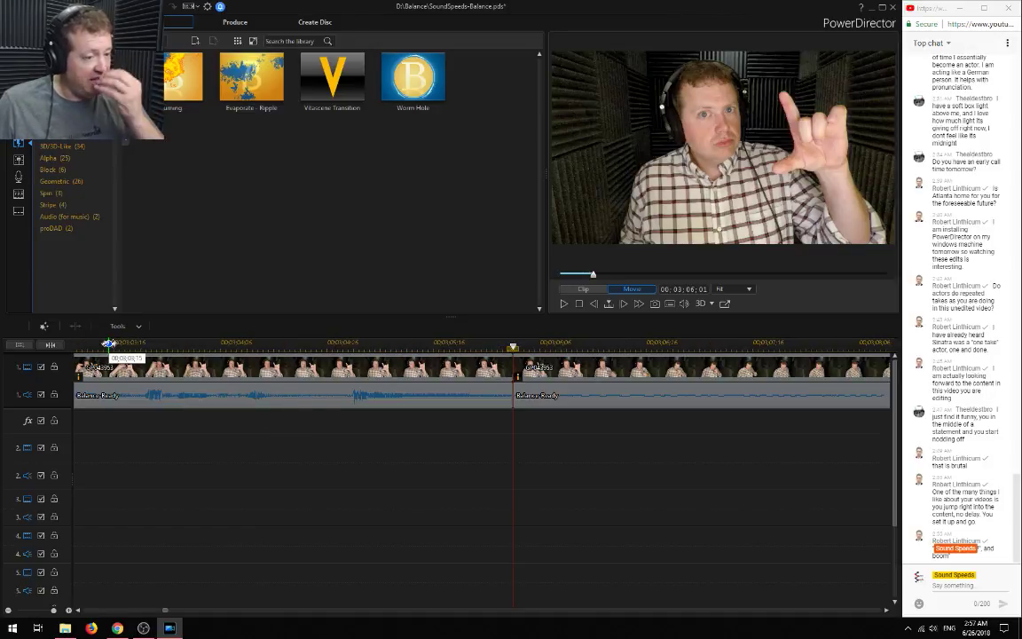
# Replay the GP043953 footage from 00;03;03;10 across the new cut to about 3:06
pyautogui.click(81, 344)
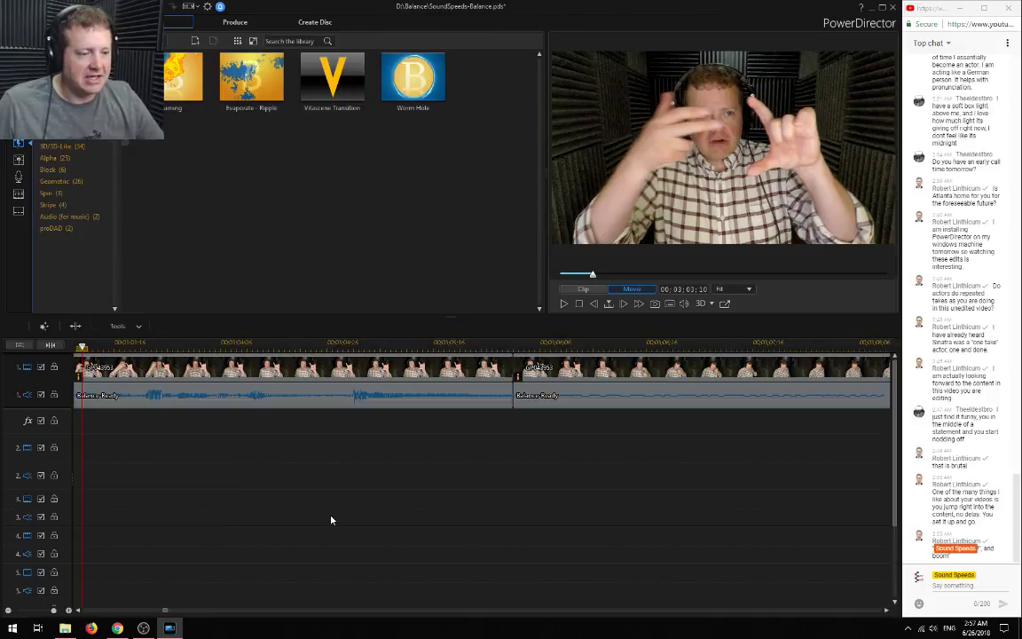
pyautogui.press('space')
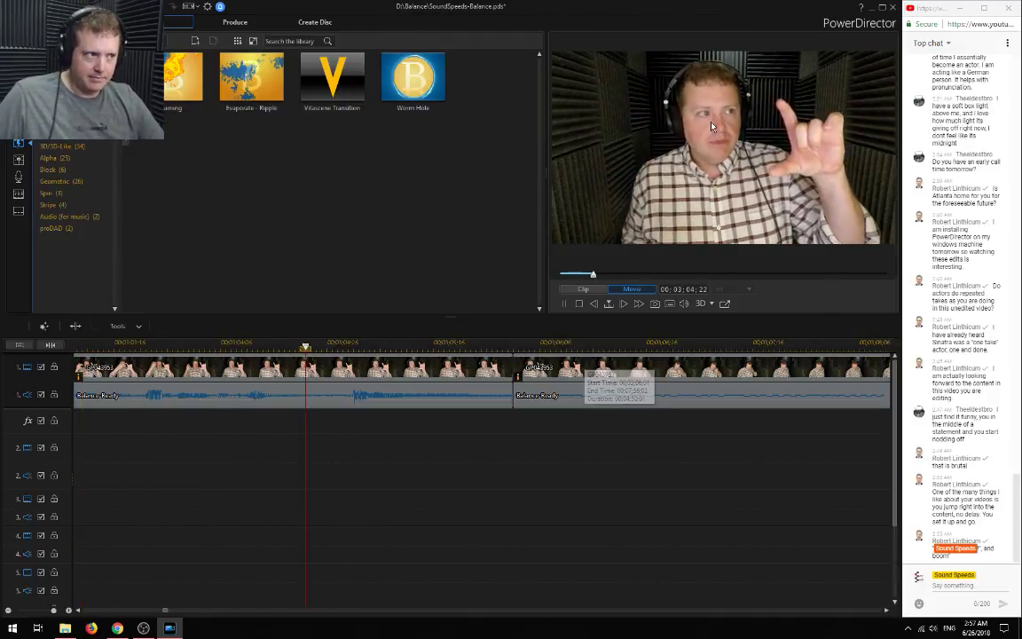
pyautogui.press('space')
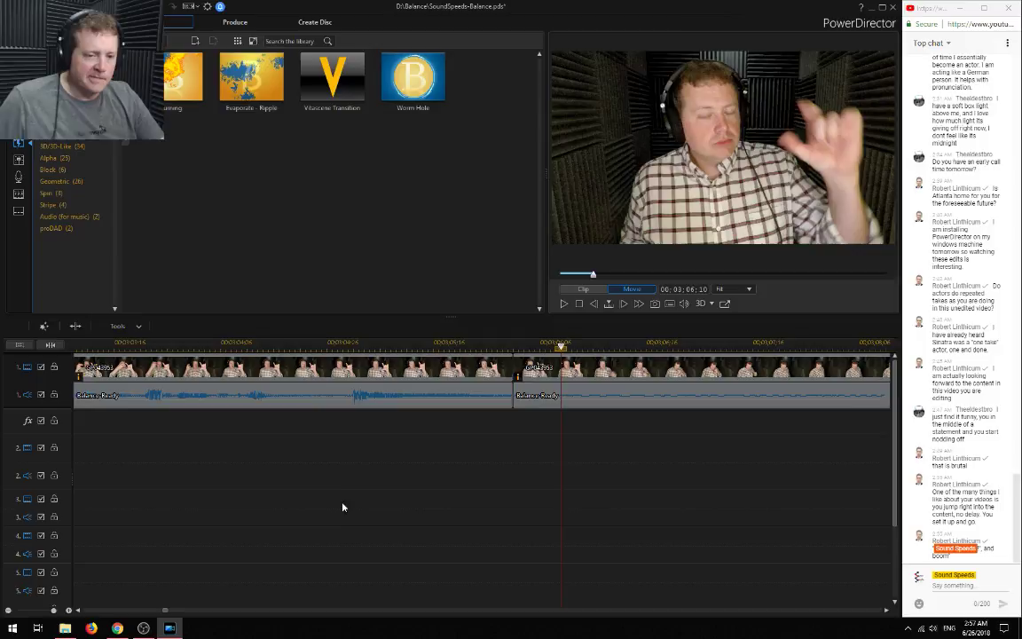
# Sample the GP043953 footage after the 00;03;06;01 cut, from 00;03;17;05 to about 00;06;47;00, to locate the usable take
pyautogui.scroll(-2, 344, 509)
pyautogui.scroll(-2, 346, 512)
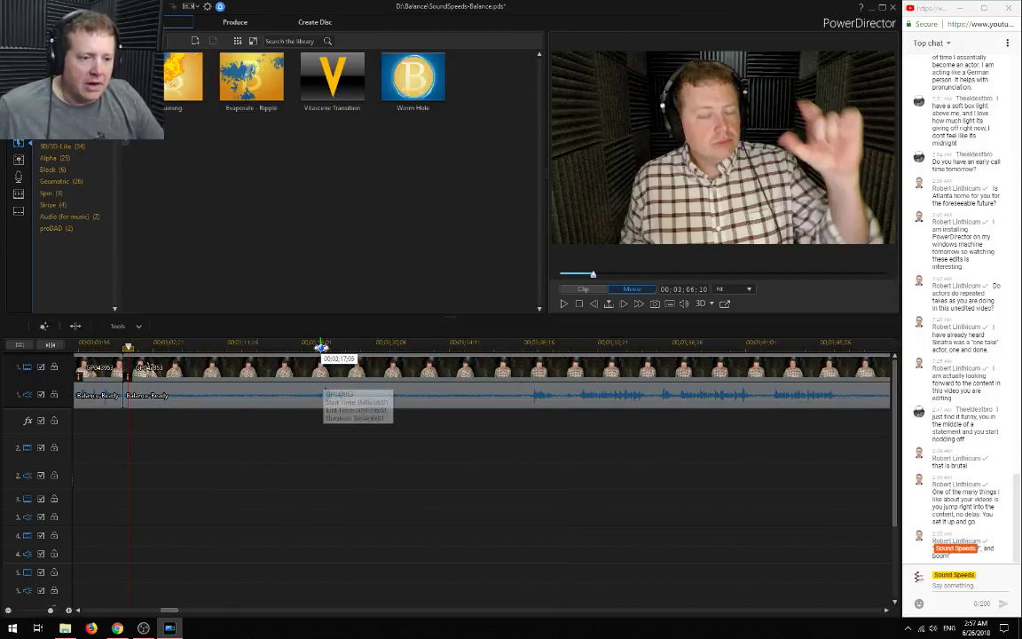
pyautogui.click(321, 344)
pyautogui.press('space')
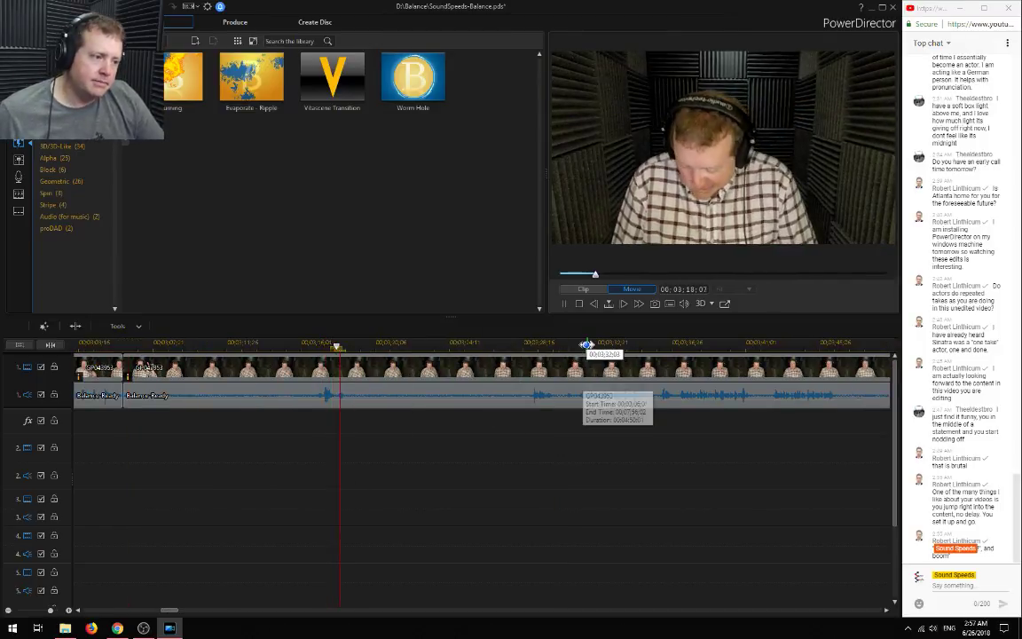
pyautogui.click(585, 344)
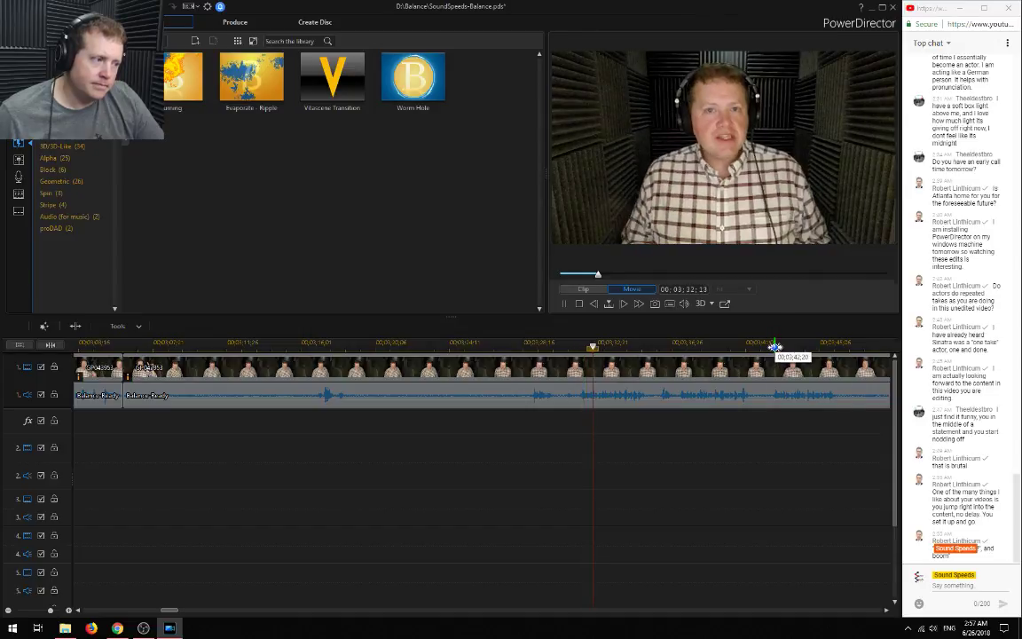
pyautogui.click(774, 346)
pyautogui.scroll(-1, 482, 424)
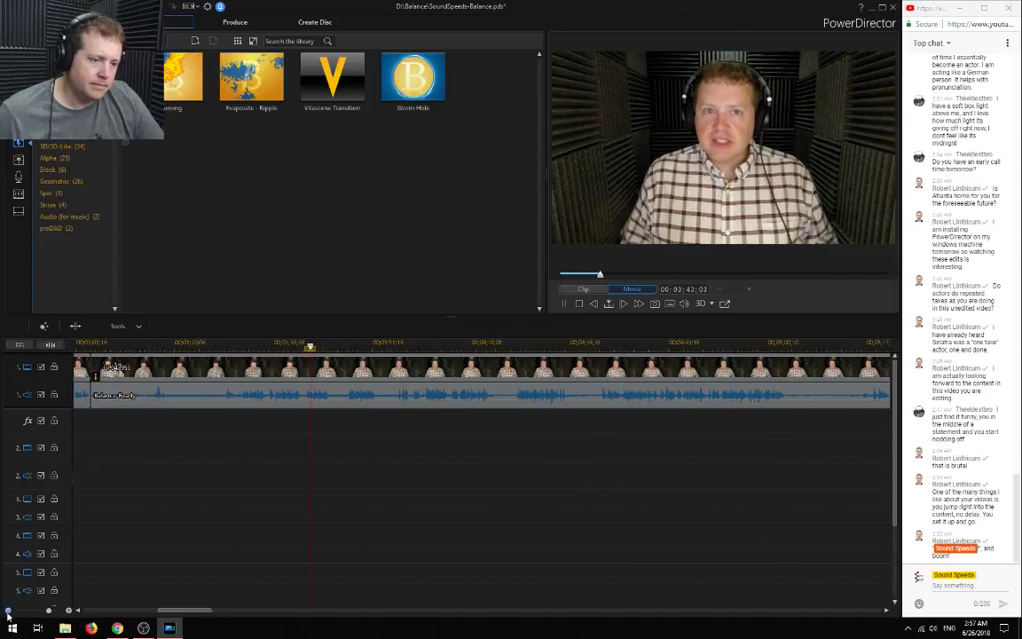
pyautogui.click(424, 346)
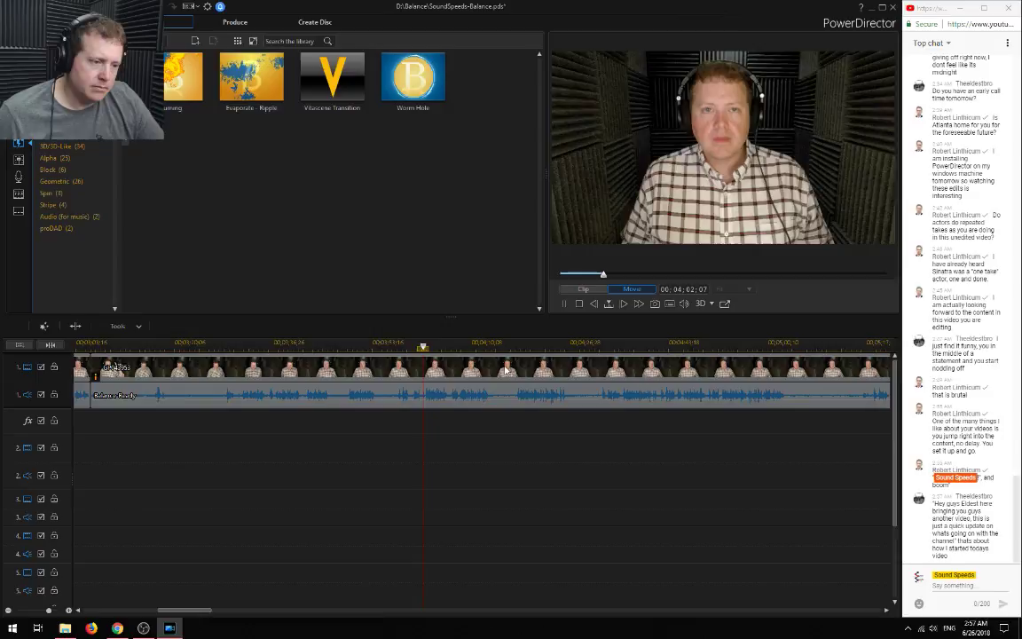
pyautogui.click(622, 346)
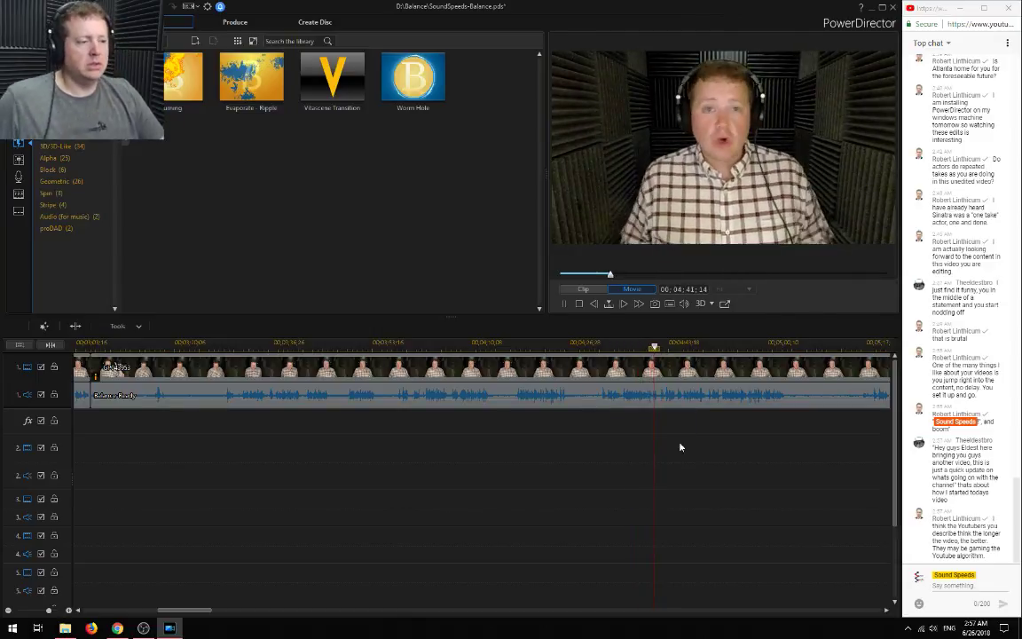
pyautogui.click(8, 610)
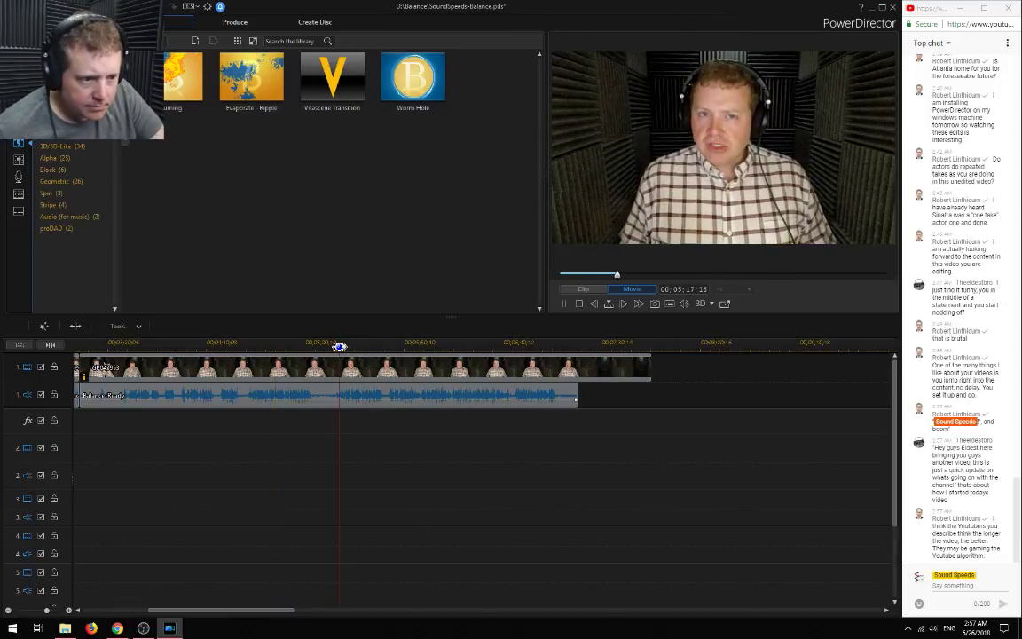
pyautogui.click(341, 346)
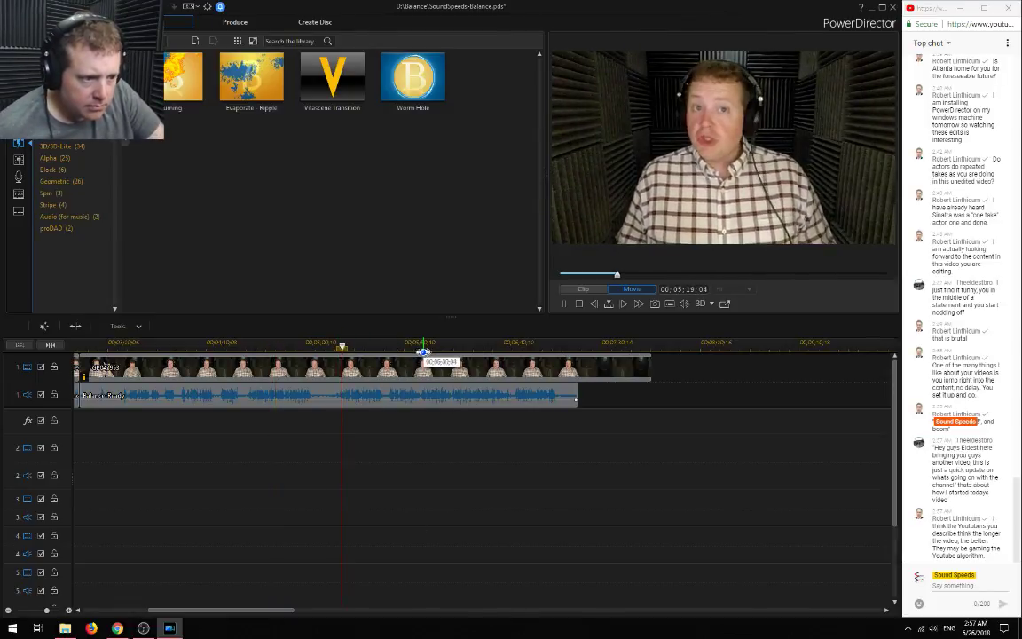
pyautogui.click(423, 346)
pyautogui.click(516, 346)
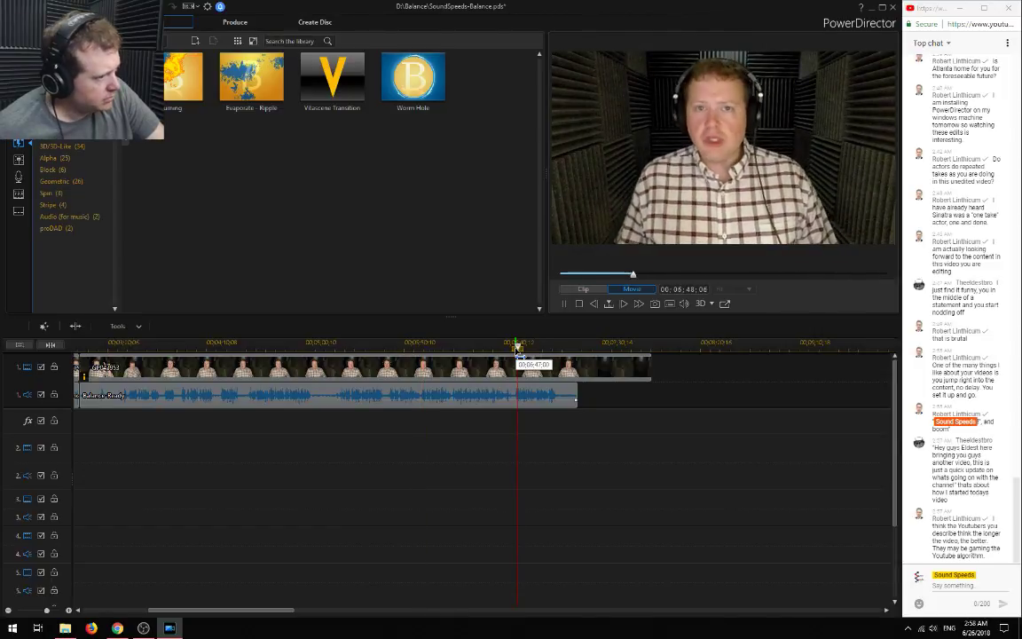
# Split GP043953 and its audio at 00;06;48;06 and delete the section back to the 00;03;06;01 cut, closing the gap
pyautogui.press('space')
pyautogui.click(67, 610)
pyautogui.click(67, 610)
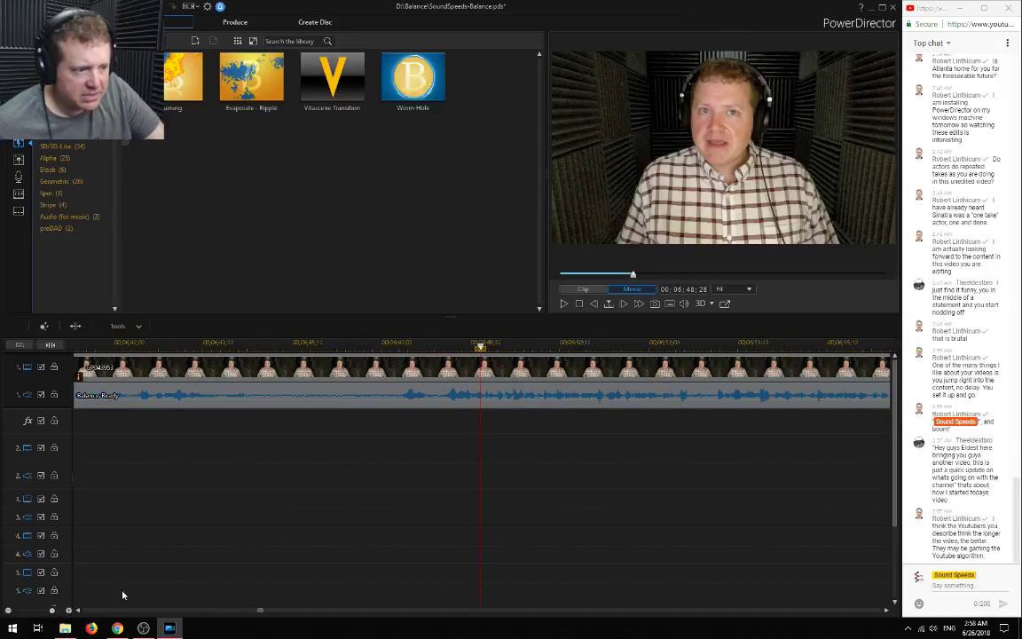
pyautogui.click(442, 345)
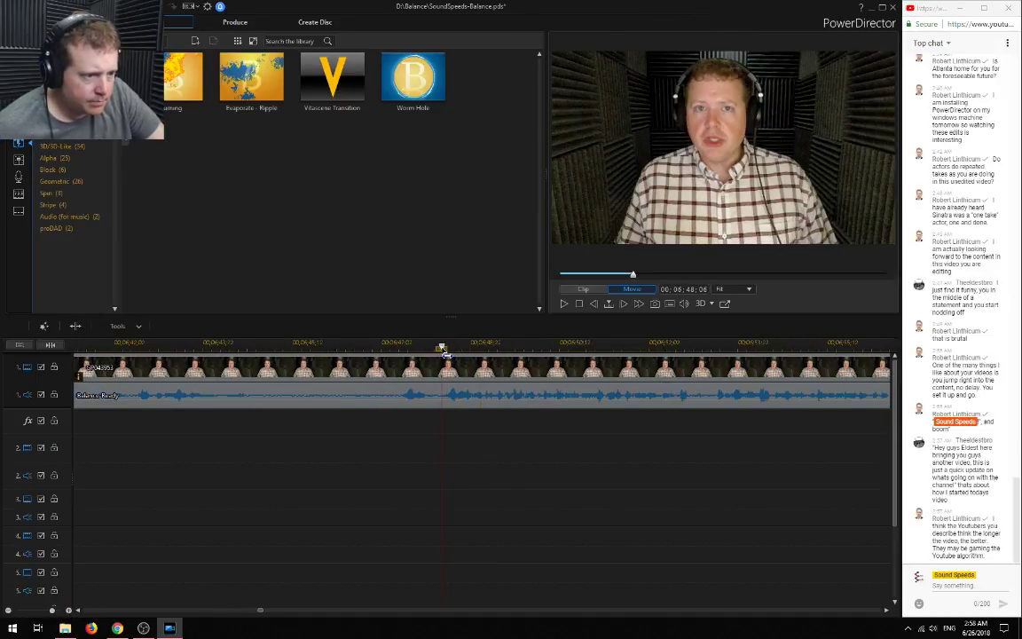
pyautogui.hotkey('ctrl', 't')
pyautogui.click(342, 371)
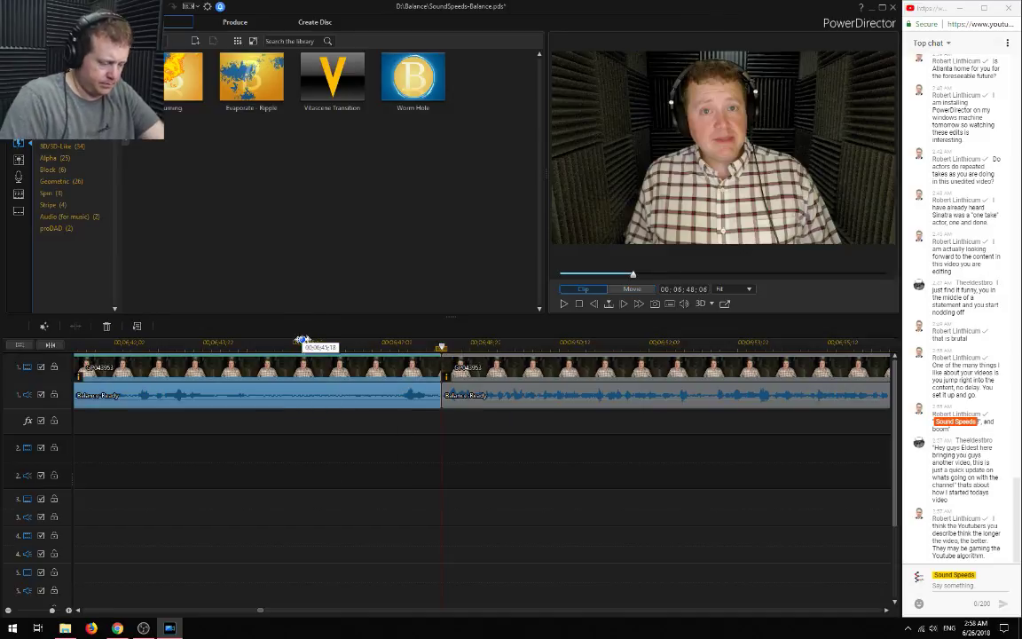
pyautogui.press('Delete')
pyautogui.click(510, 400)
# Play back the new join between the two GP043953 clips from 00;03;05;00 to check the cut
pyautogui.scroll(-3, 320, 477)
pyautogui.scroll(-2, 283, 604)
pyautogui.moveTo(255, 611); pyautogui.dragTo(59, 603)
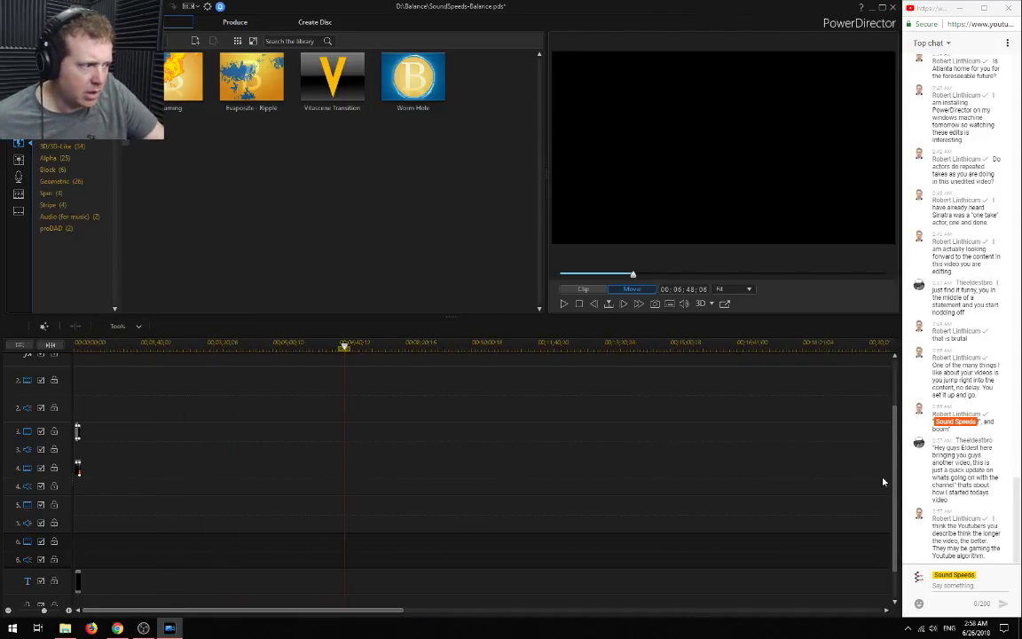
pyautogui.scroll(3, 882, 482)
pyautogui.click(196, 344)
pyautogui.scroll(3, 233, 435)
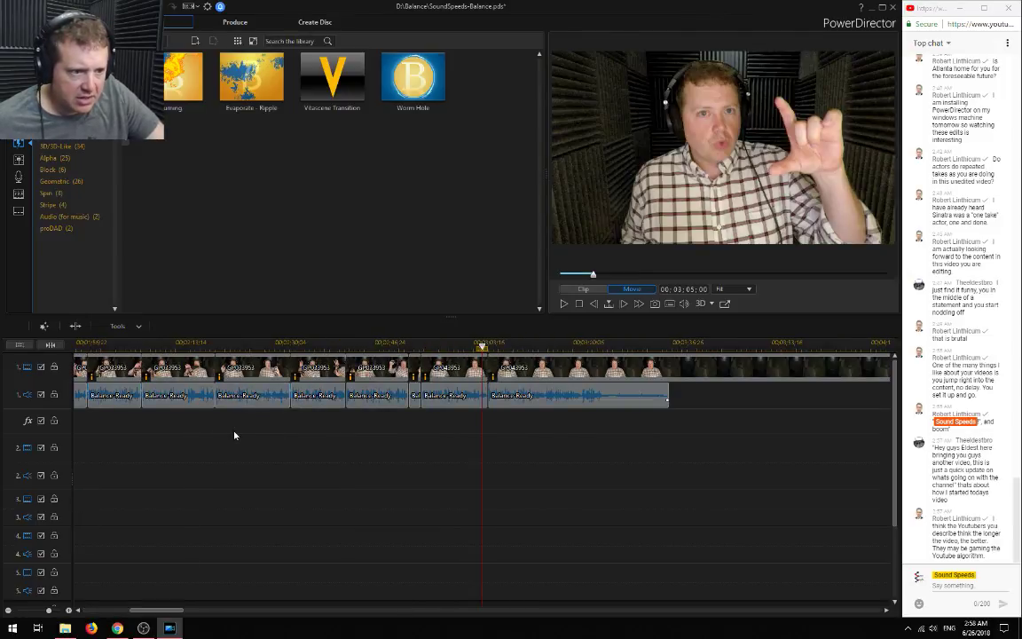
pyautogui.scroll(1, 474, 395)
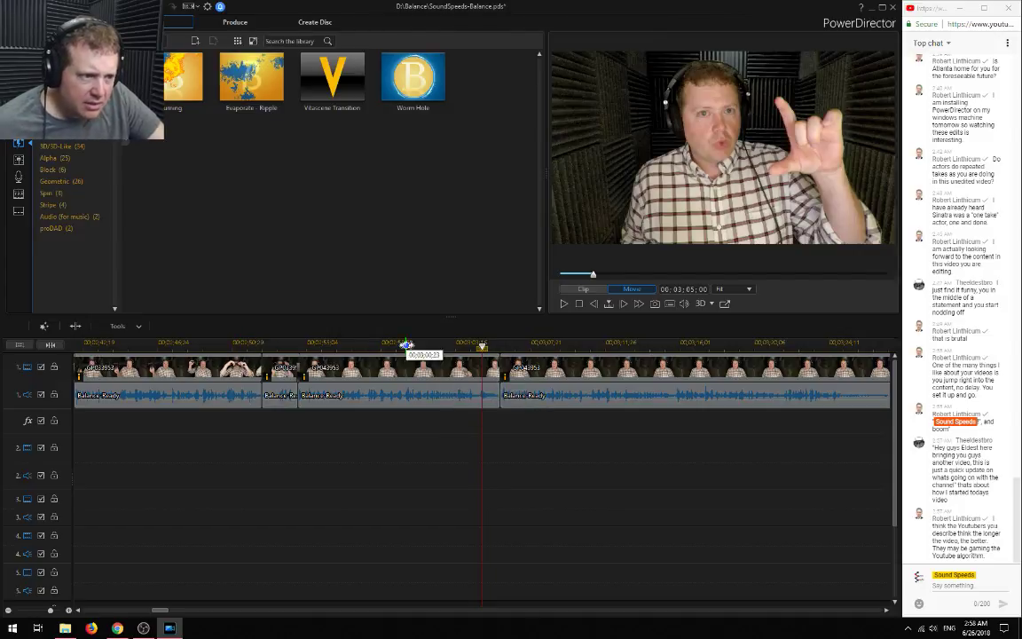
pyautogui.press('space')
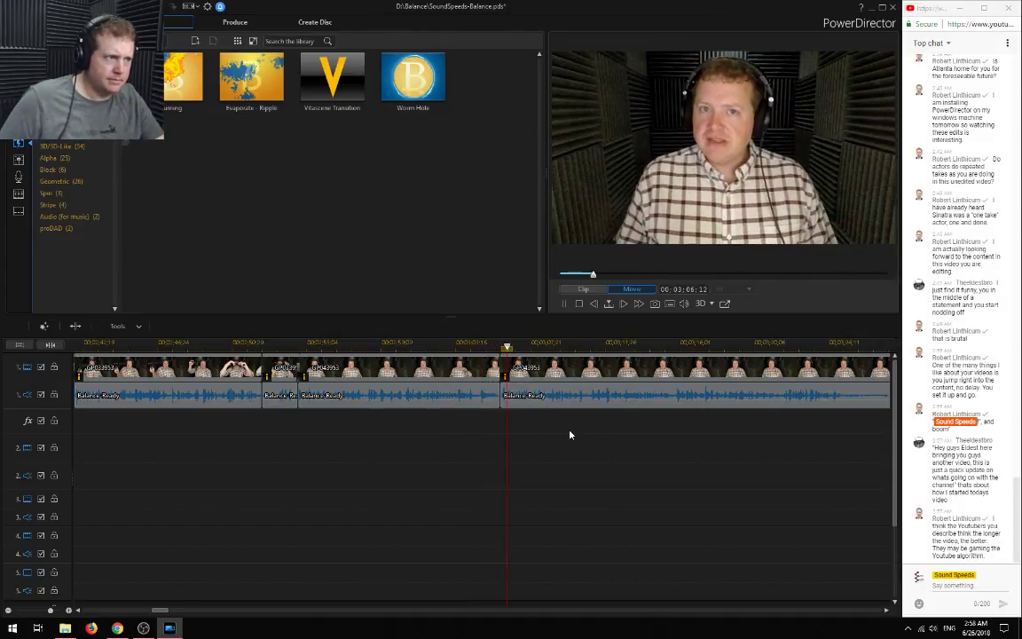
pyautogui.scroll(1, 518, 401)
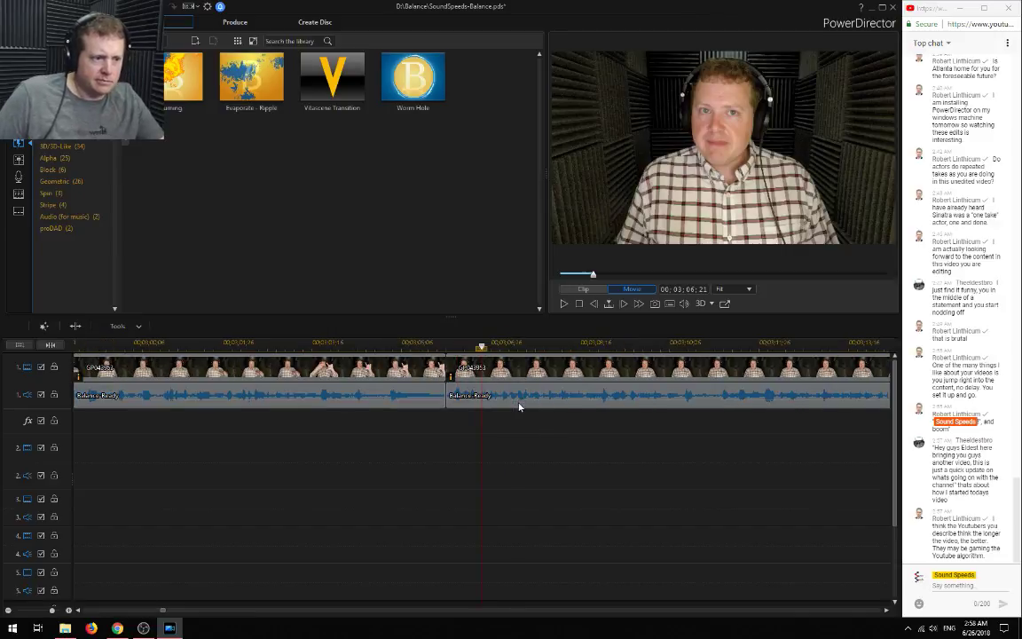
# Overlap the Balance-Ready audio clips with a crossfade at the 00;03;06;01 join and play it from 00;03;04;16
pyautogui.scroll(1, 521, 407)
pyautogui.click(418, 394)
pyautogui.rightClick(409, 388)
pyautogui.click(448, 437)
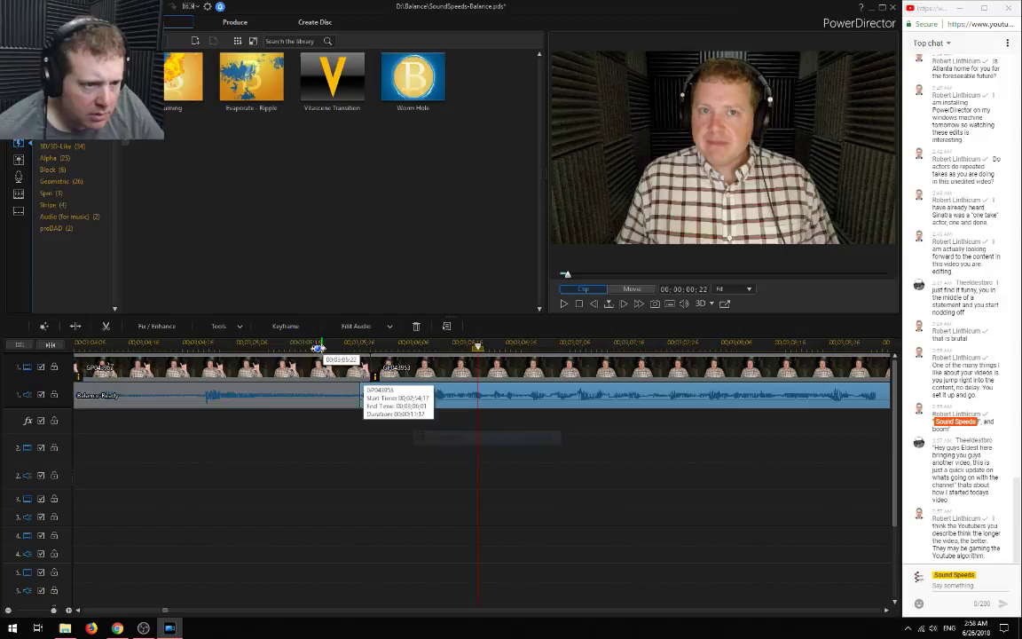
pyautogui.click(129, 343)
pyautogui.press('space')
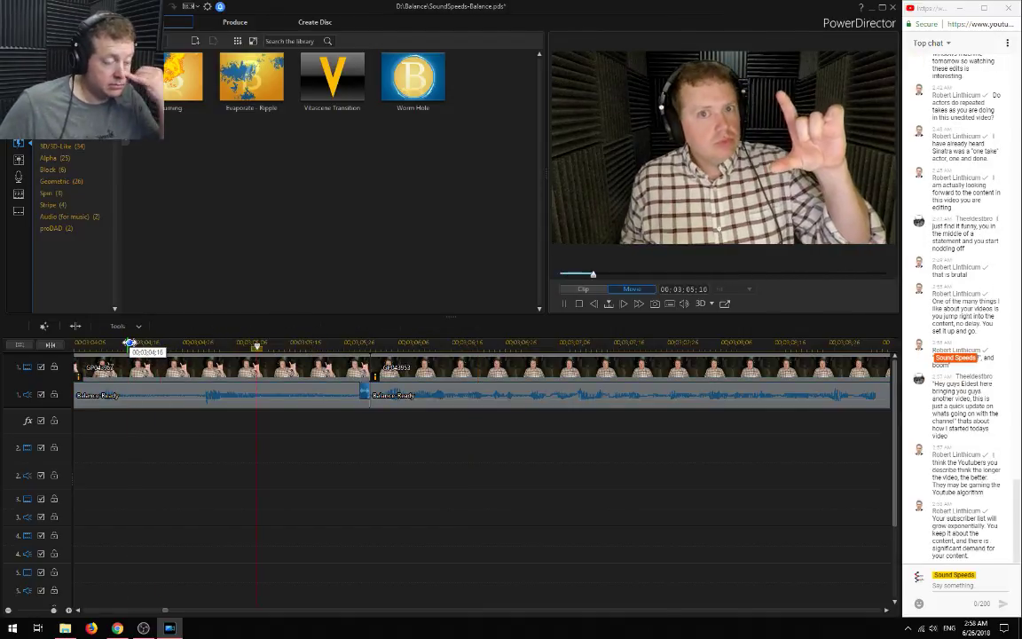
pyautogui.press('space')
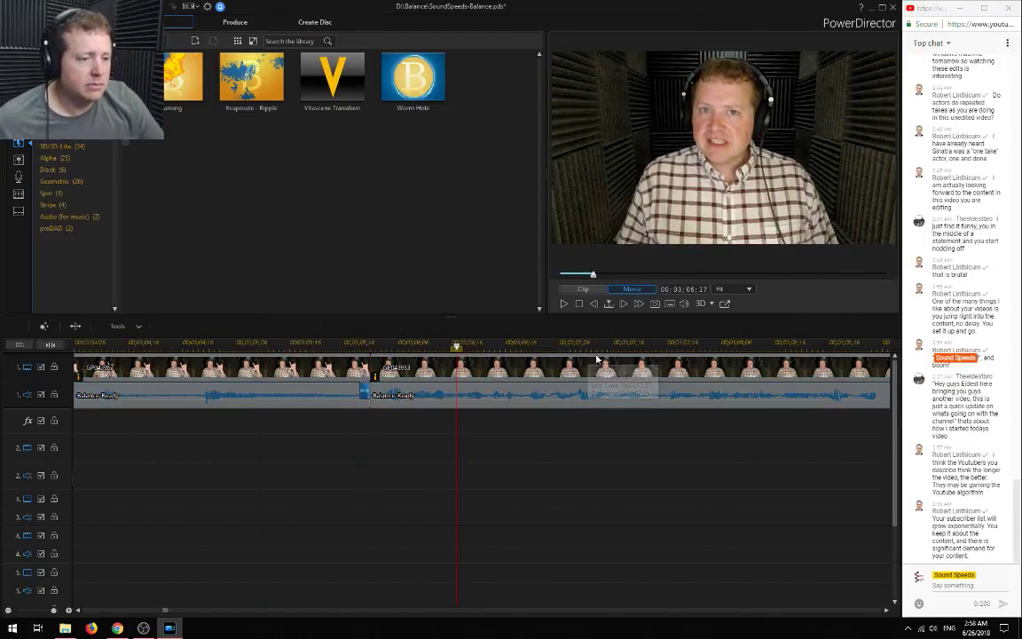
# Trim the end of the earlier GP043953 clip and audio to about 00;03;05;28 without moving other clips, and shift the following audio against it
pyautogui.click(395, 394)
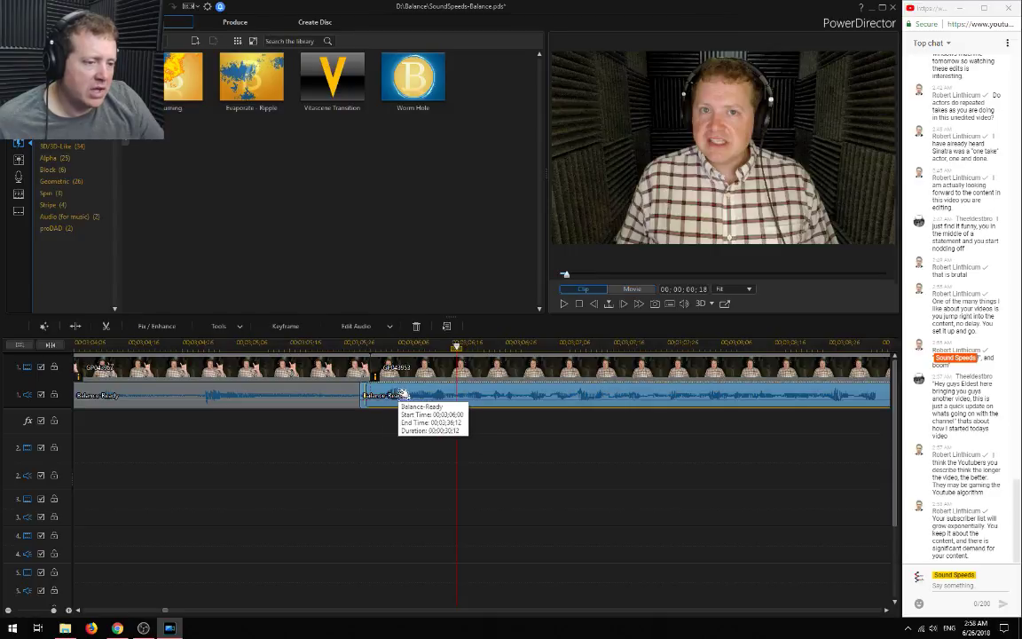
pyautogui.moveTo(312, 467); pyautogui.dragTo(354, 370)
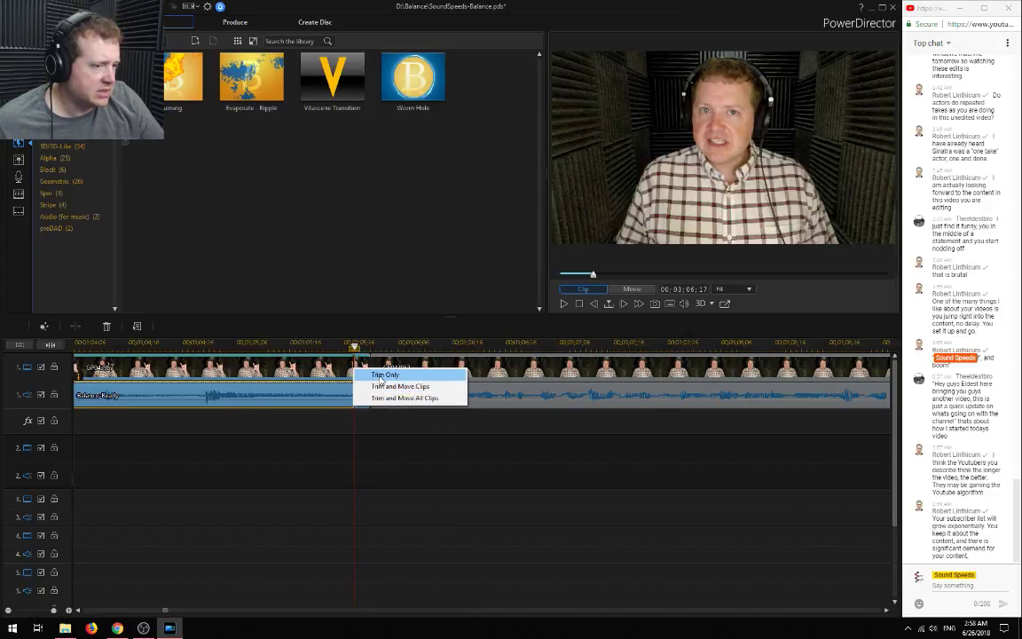
pyautogui.click(382, 374)
pyautogui.click(418, 395)
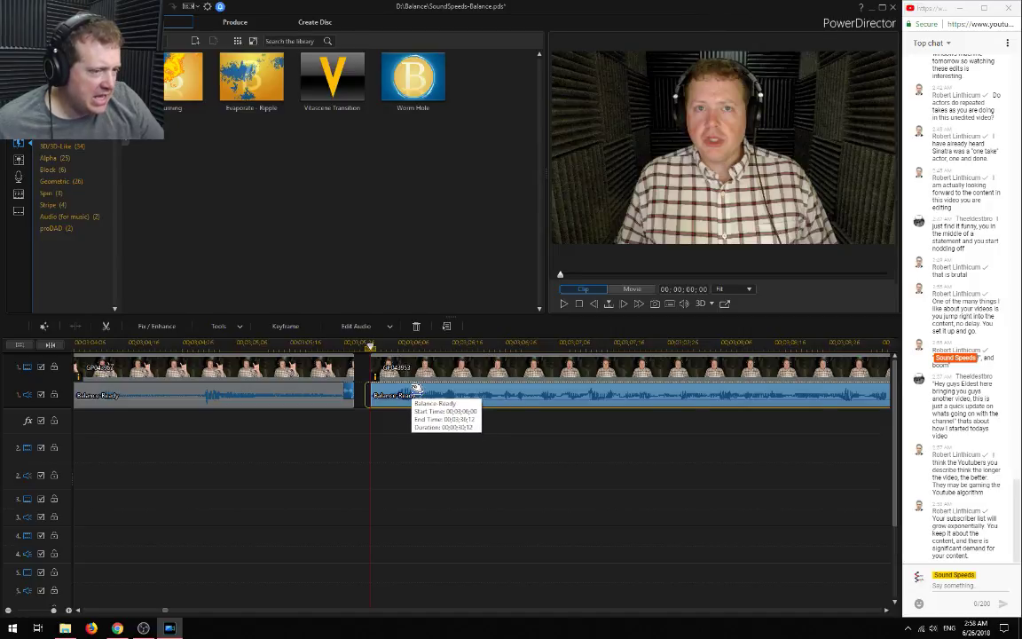
pyautogui.moveTo(419, 372); pyautogui.dragTo(401, 373)
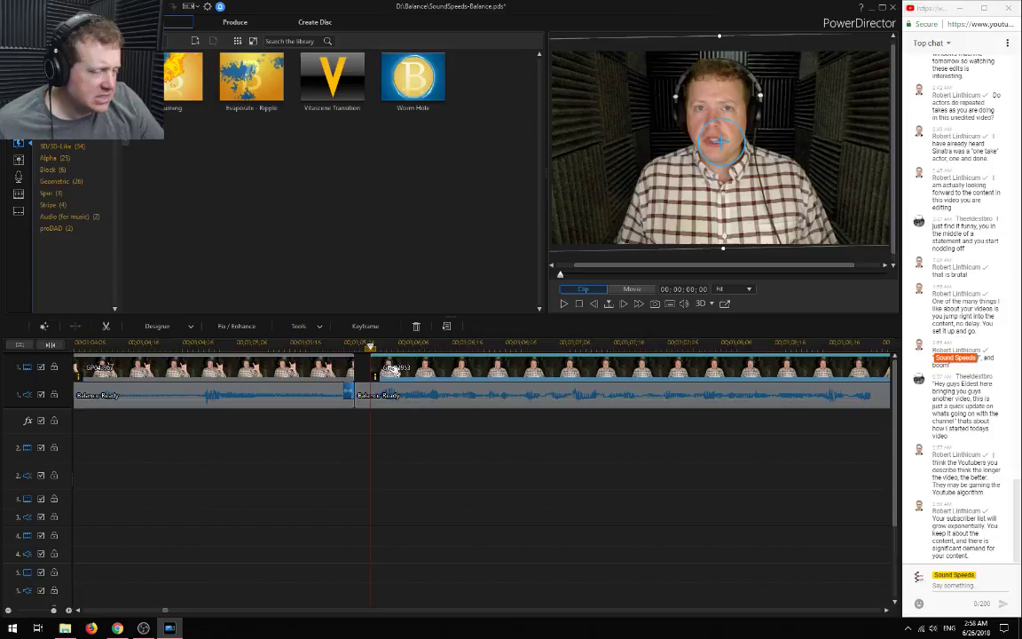
pyautogui.hotkey('ctrl', 'z')
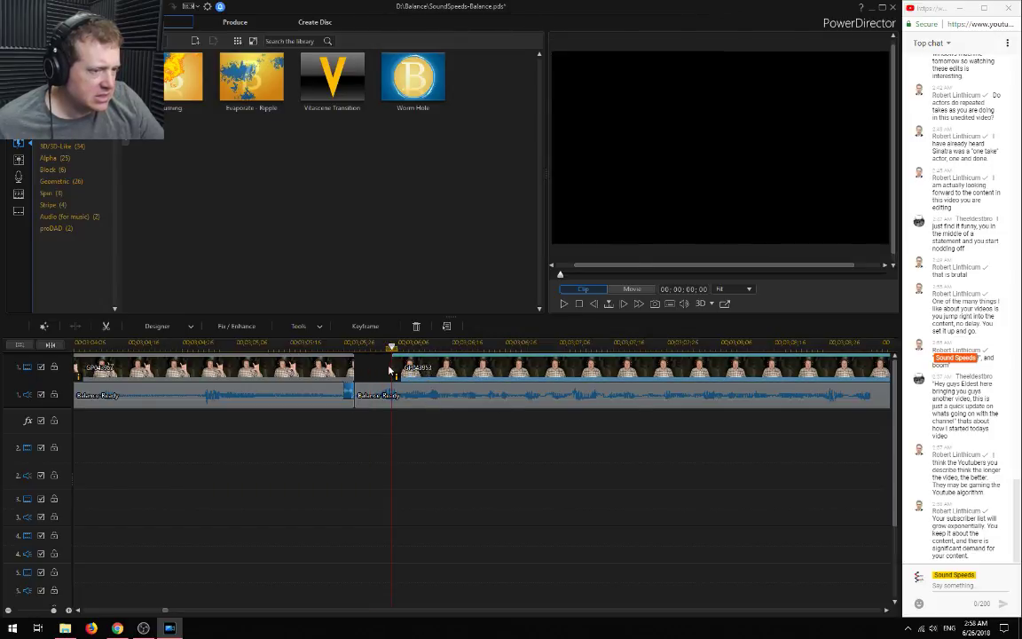
pyautogui.click(375, 367)
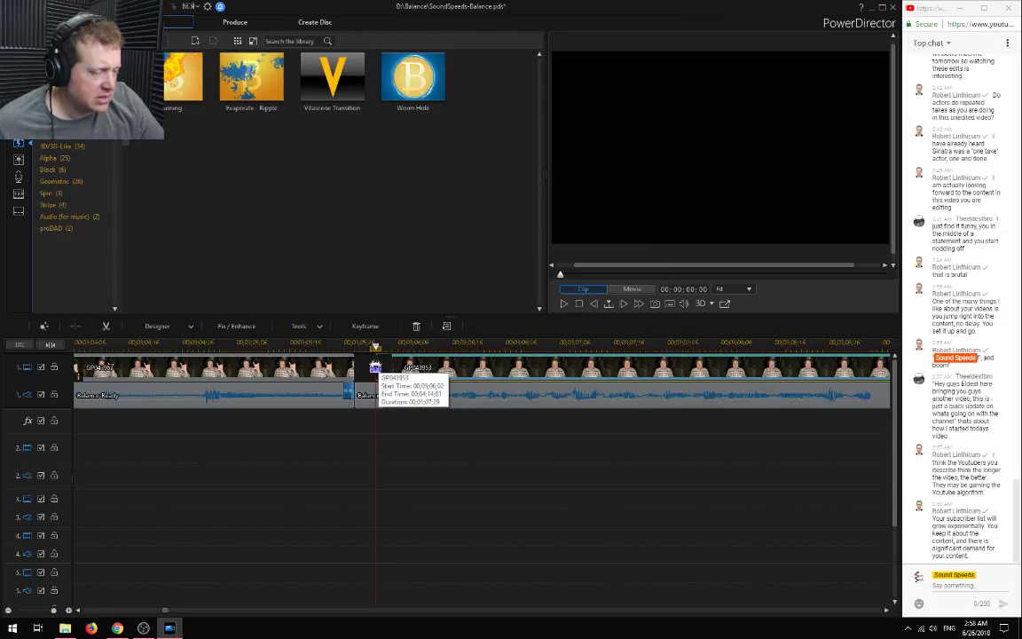
pyautogui.moveTo(375, 366); pyautogui.dragTo(359, 367)
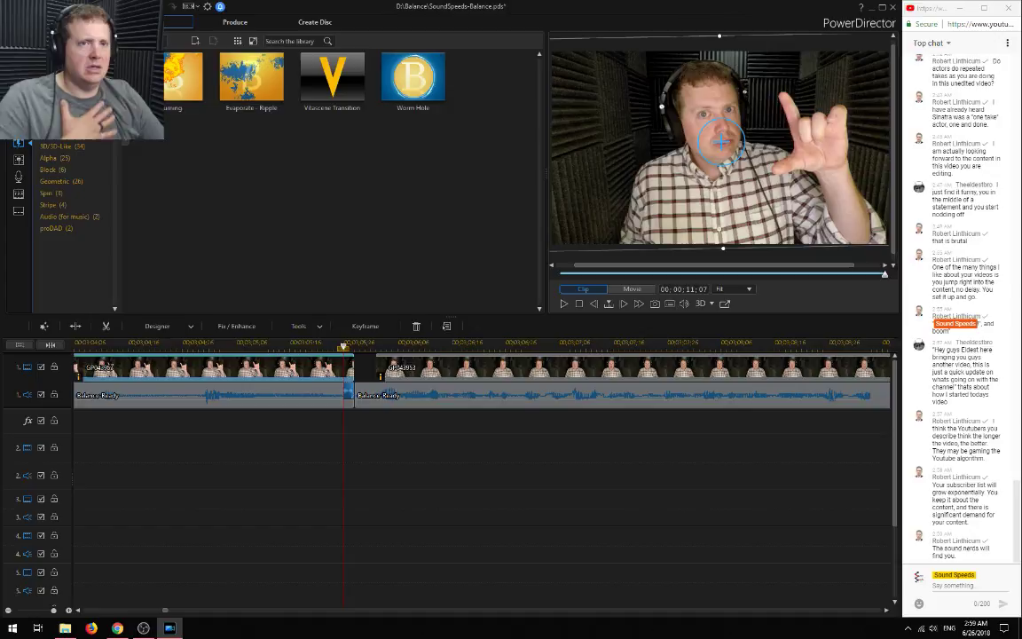
pyautogui.moveTo(376, 367); pyautogui.dragTo(393, 367)
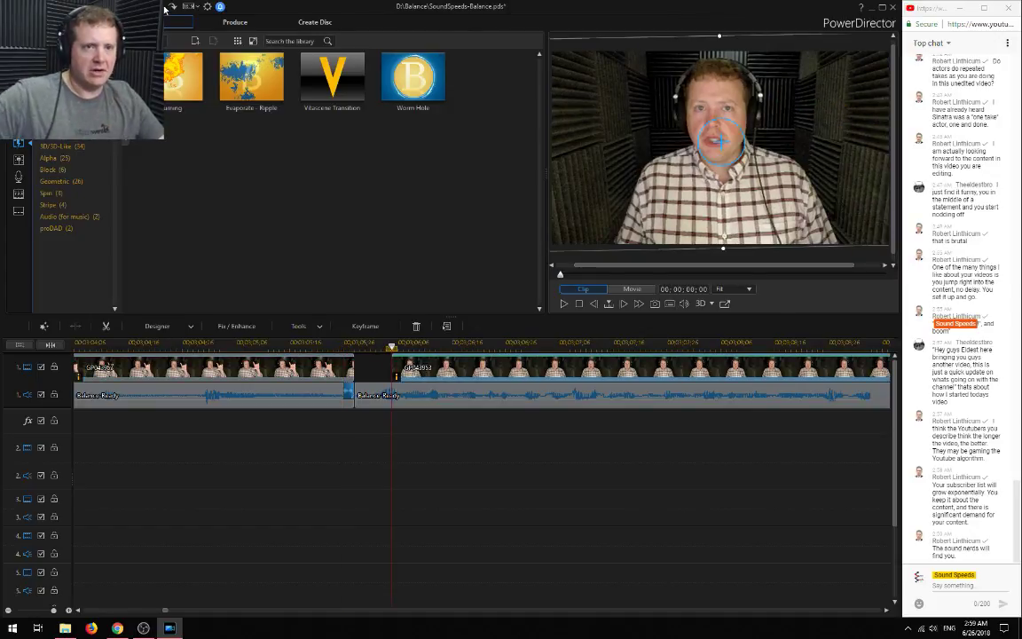
pyautogui.hotkey('ctrl', 'z')
pyautogui.hotkey('ctrl', 'z')
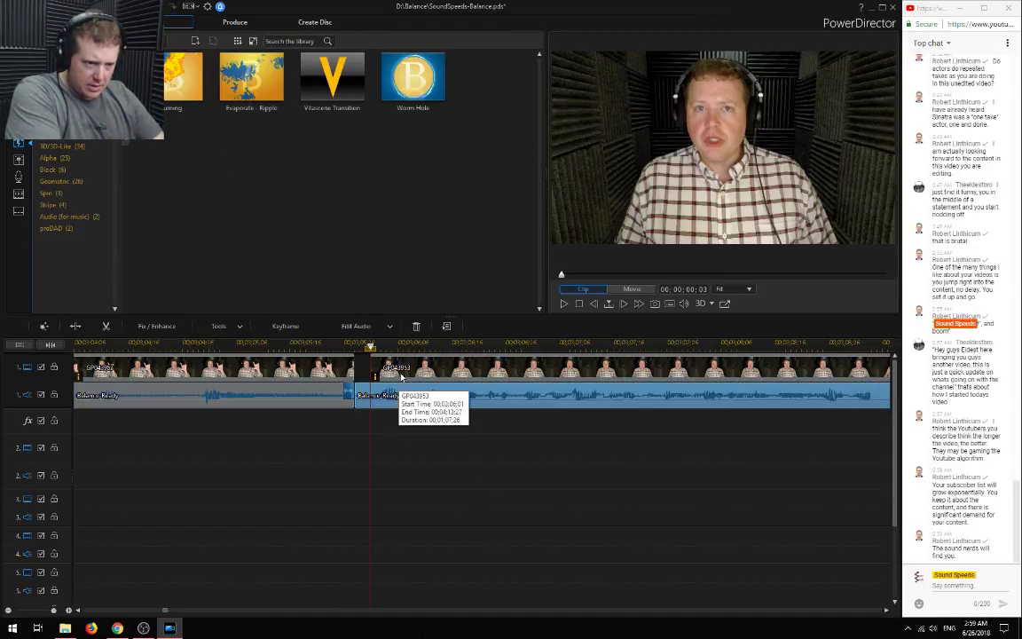
# Shift the later GP043953 video back to overlap the trimmed clip with a crossfade and apply the Vitascene Transition to the join
pyautogui.click(419, 367)
pyautogui.moveTo(419, 367); pyautogui.dragTo(371, 370)
pyautogui.click(424, 372)
pyautogui.rightClick(424, 372)
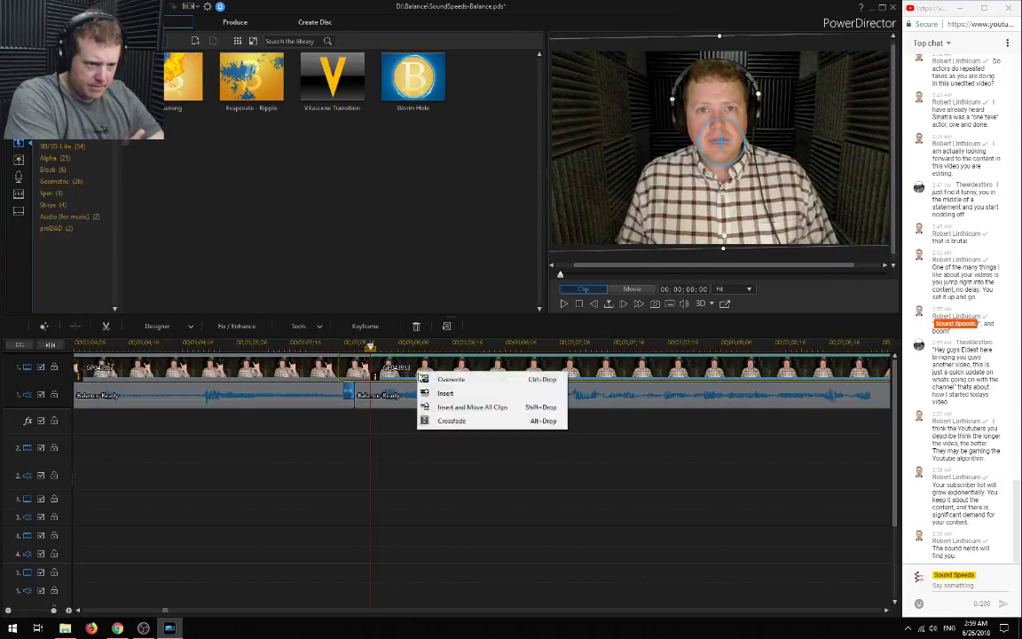
pyautogui.click(444, 420)
pyautogui.moveTo(332, 78); pyautogui.dragTo(353, 369)
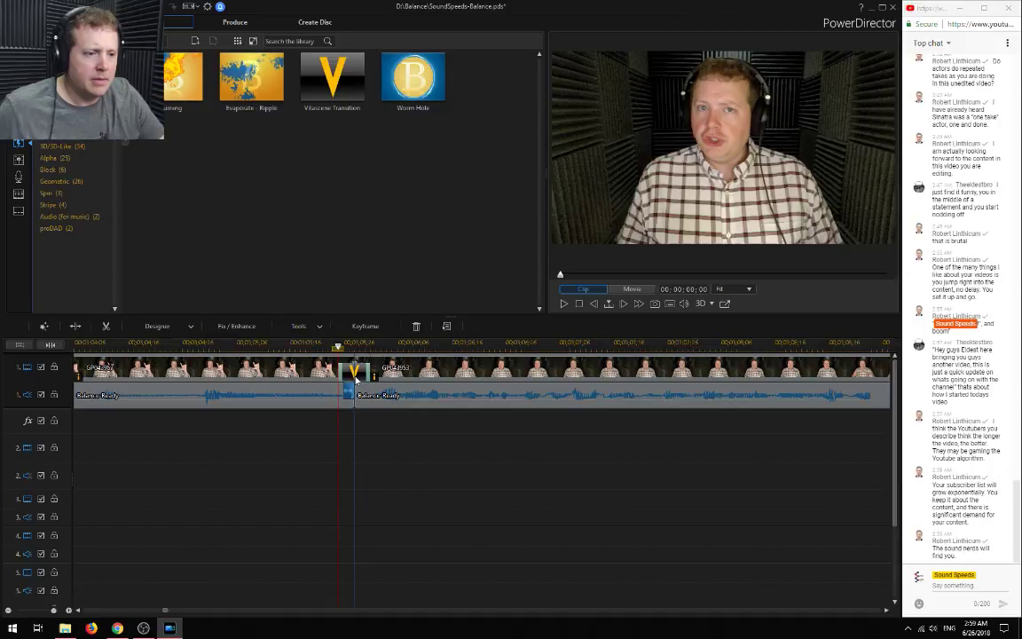
# Play back the edit from 00;03;02;06 across the Vitascene join to about 00;03;08;15
pyautogui.click(91, 346)
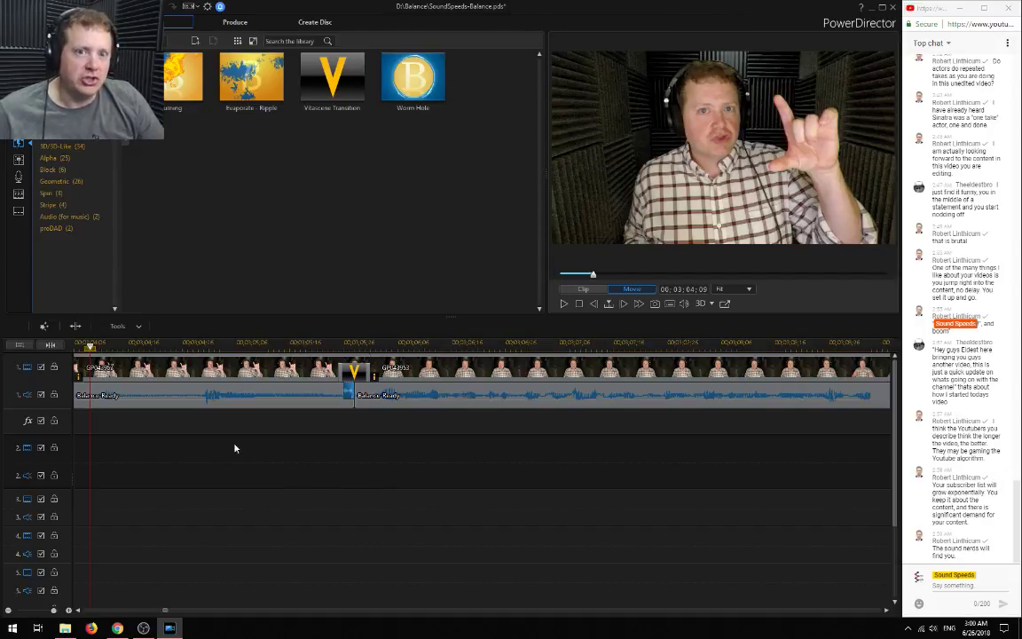
pyautogui.scroll(2, 165, 610)
pyautogui.click(149, 344)
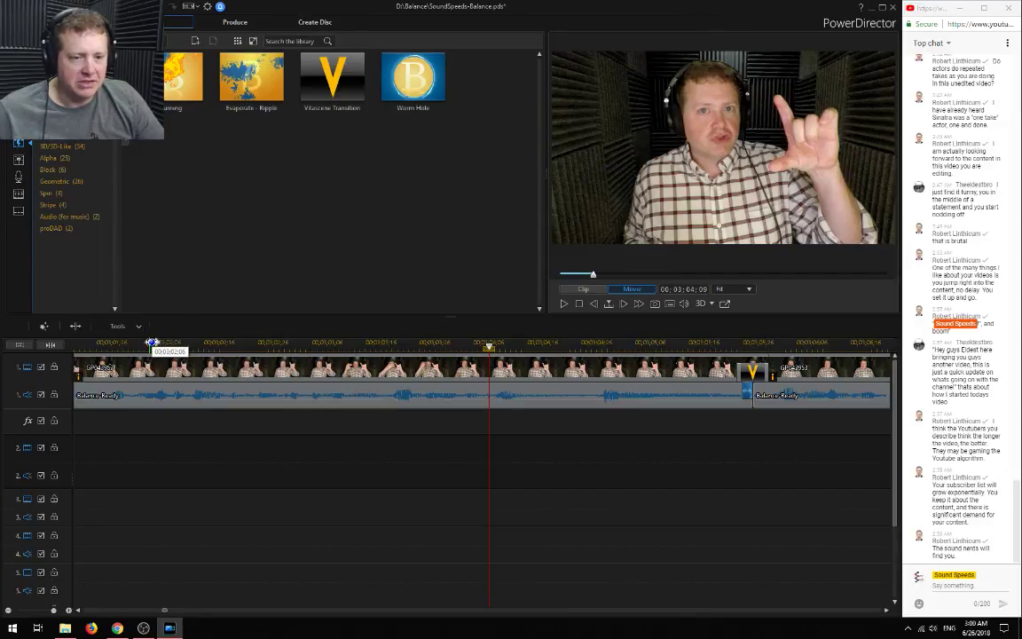
pyautogui.click(9, 611)
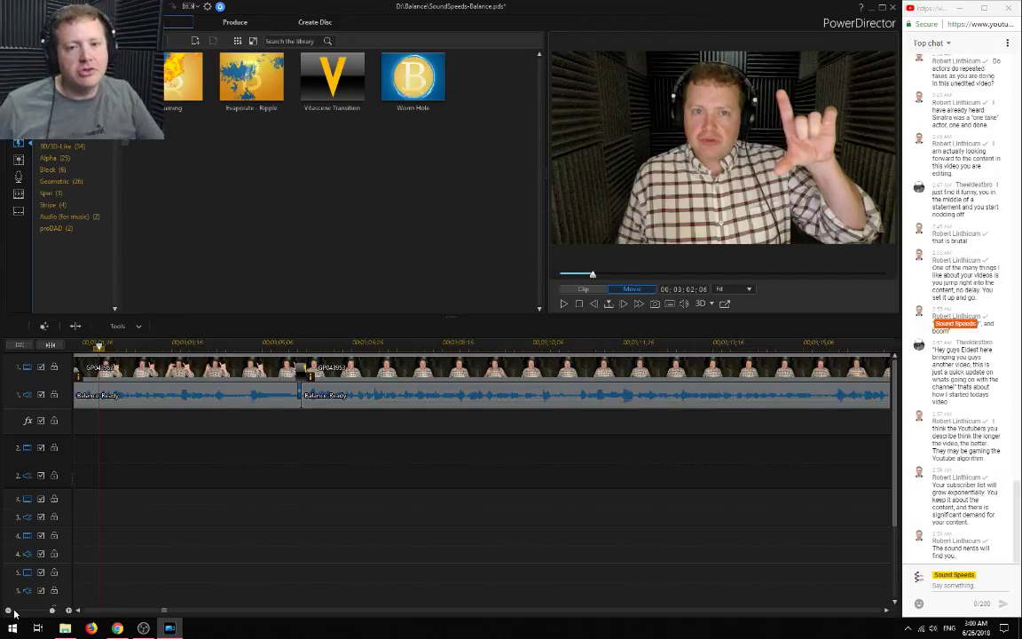
pyautogui.press('space')
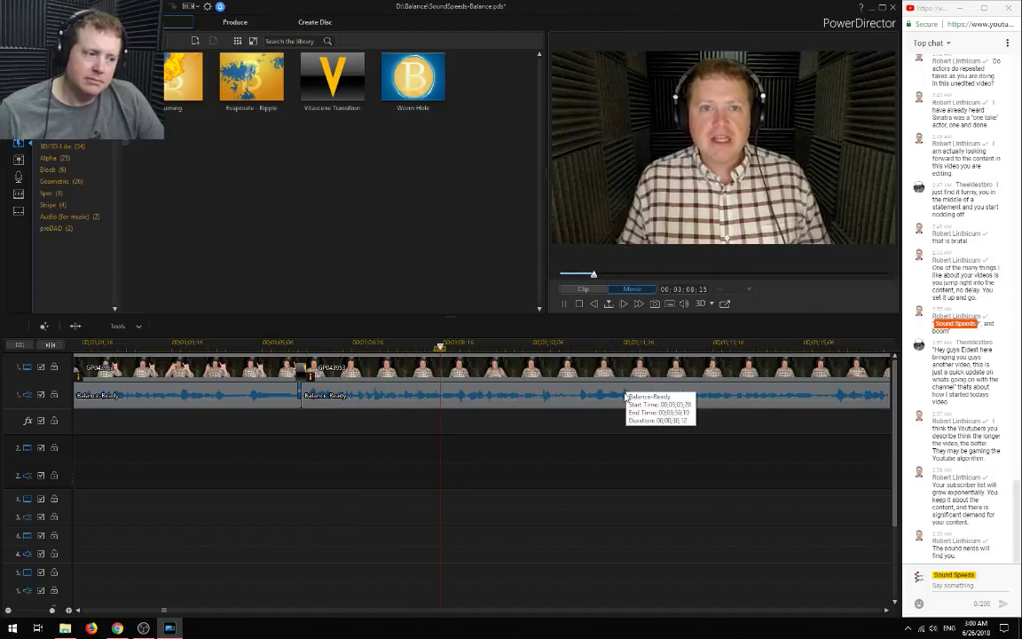
# Play to the closing line, split the Balance-Ready audio at 00;03;25;18 and delete everything after the cut
pyautogui.scroll(-3, 405, 532)
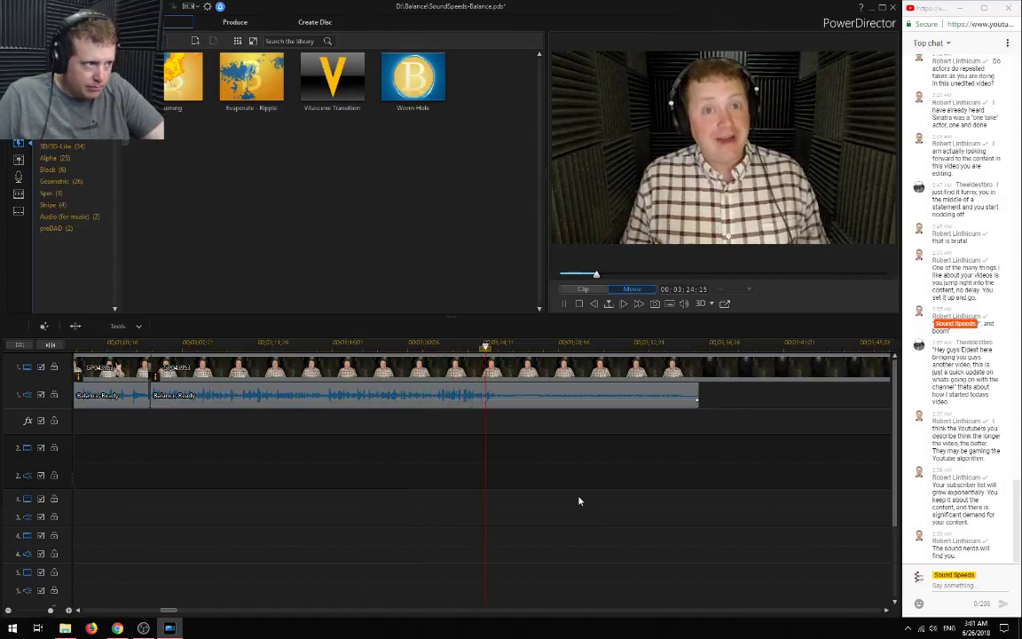
pyautogui.press('space')
pyautogui.click(70, 610)
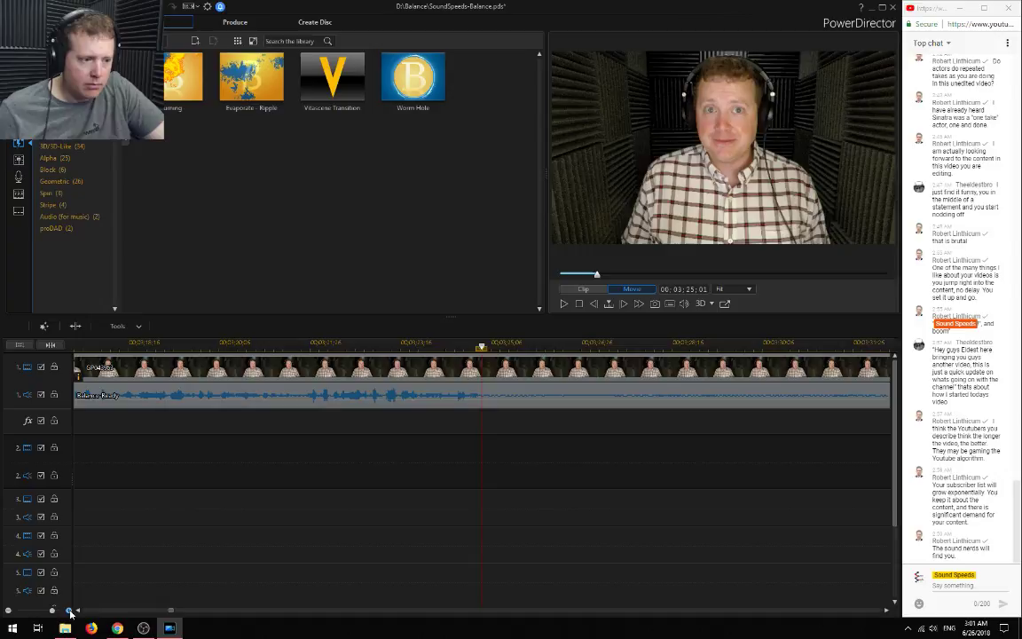
pyautogui.click(485, 348)
pyautogui.moveTo(489, 348); pyautogui.dragTo(513, 348)
pyautogui.click(524, 399)
pyautogui.hotkey('ctrl', 't')
pyautogui.press('Delete')
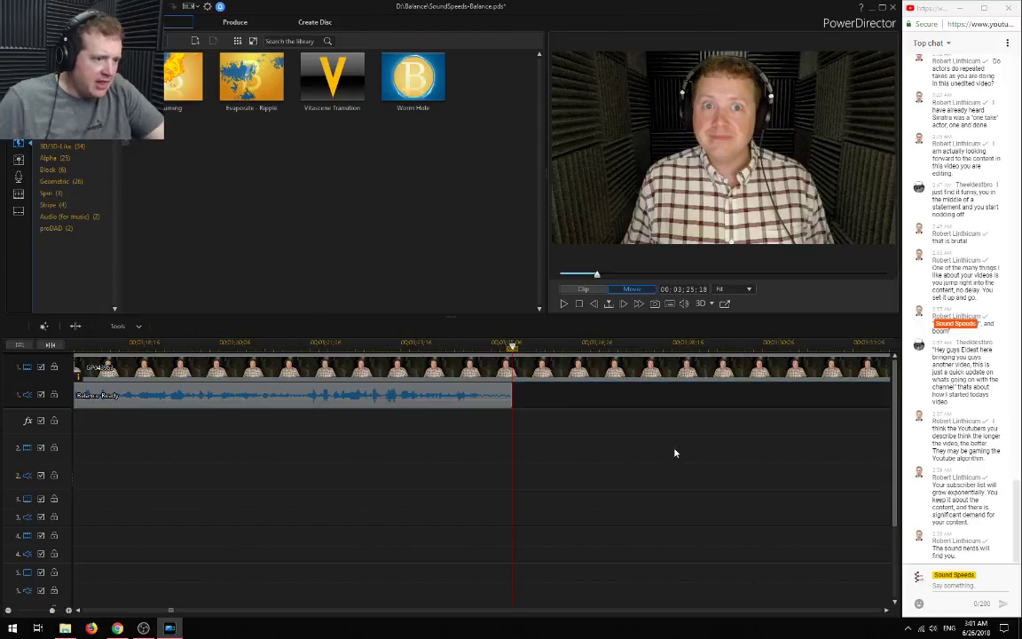
# Fade out the end of the Balance-Ready audio from 00;03;25;02 and play the fade
pyautogui.click(483, 347)
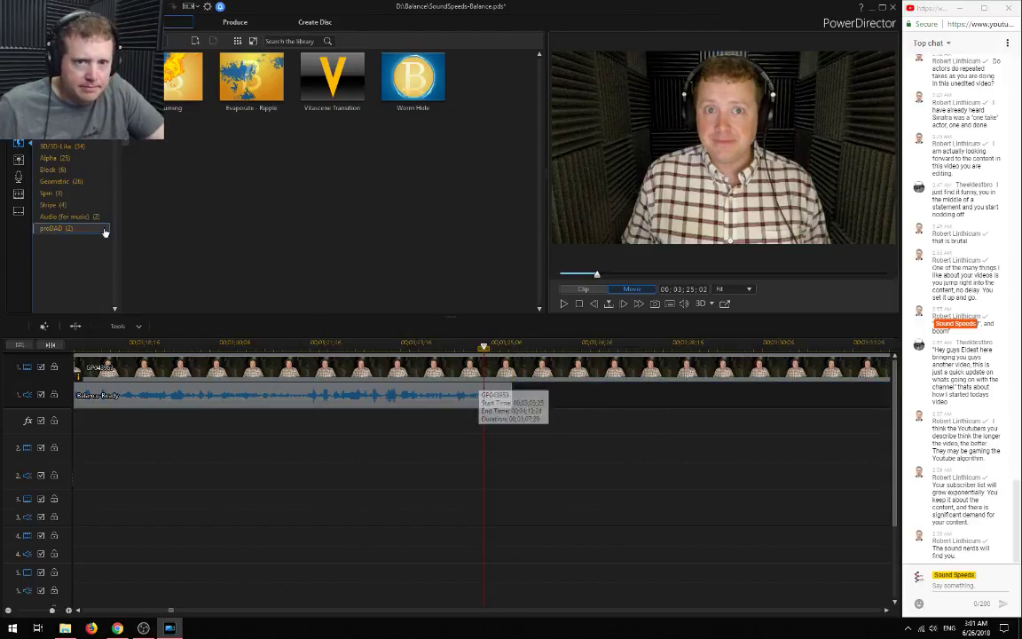
pyautogui.click(17, 162)
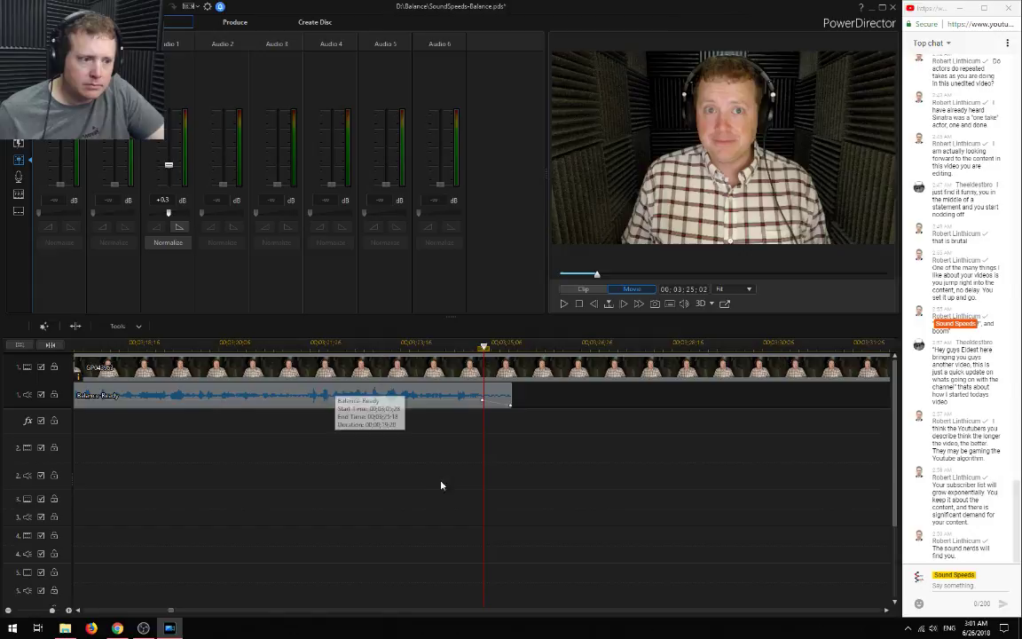
pyautogui.press('space')
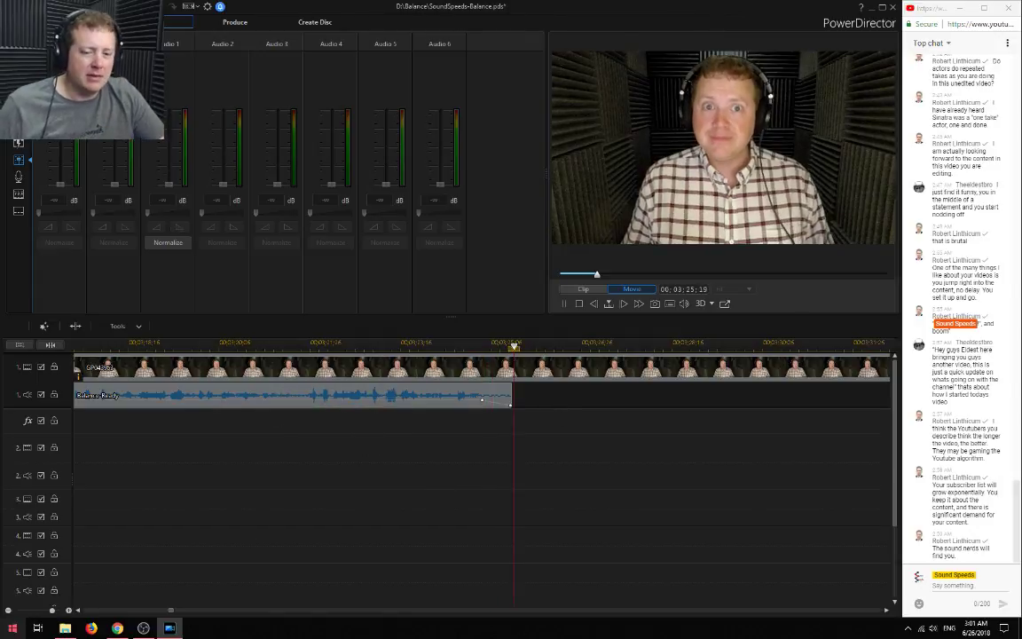
# Play on to the empty set and split the last GP043953 clip at 00;03;30;15
pyautogui.click(8, 611)
pyautogui.click(8, 611)
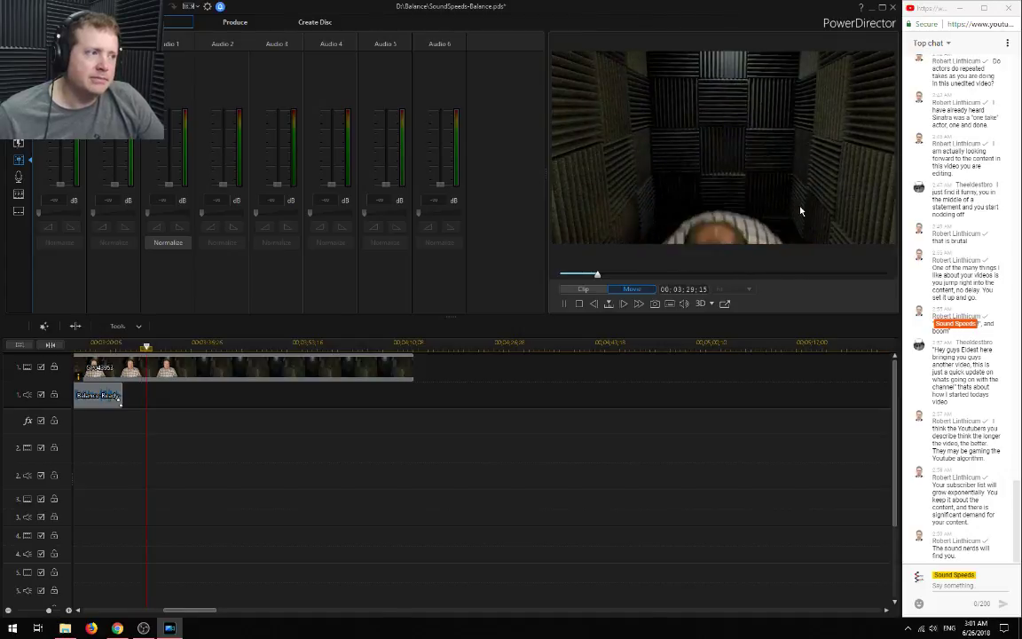
pyautogui.press('space')
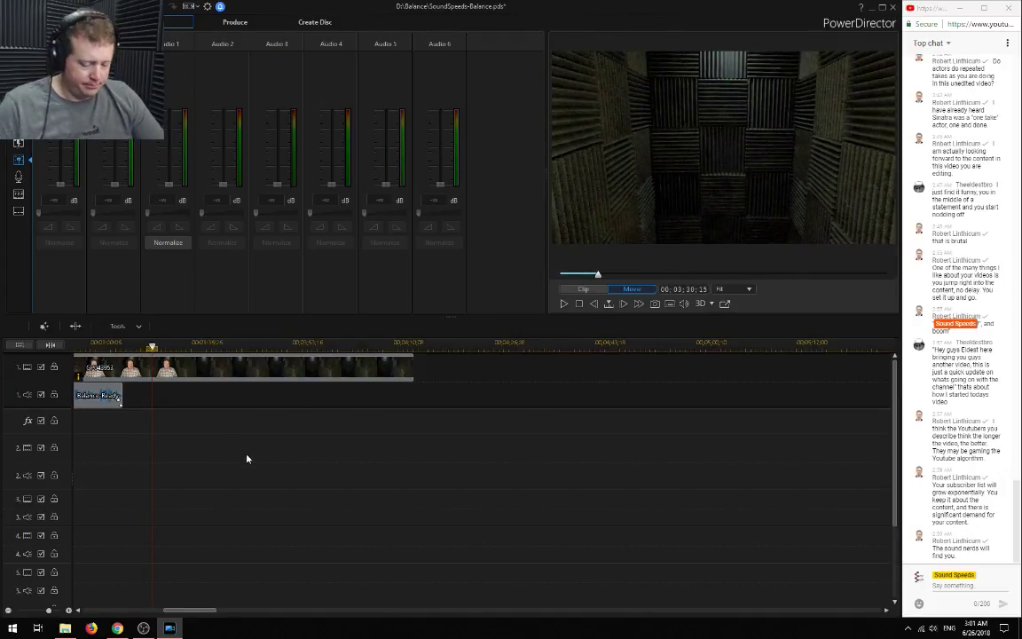
pyautogui.hotkey('ctrl', 't')
# Split the GP043953 video at 00;03;26;13 and delete the segment up to the empty-set cut
pyautogui.click(120, 344)
pyautogui.scroll(3, 159, 415)
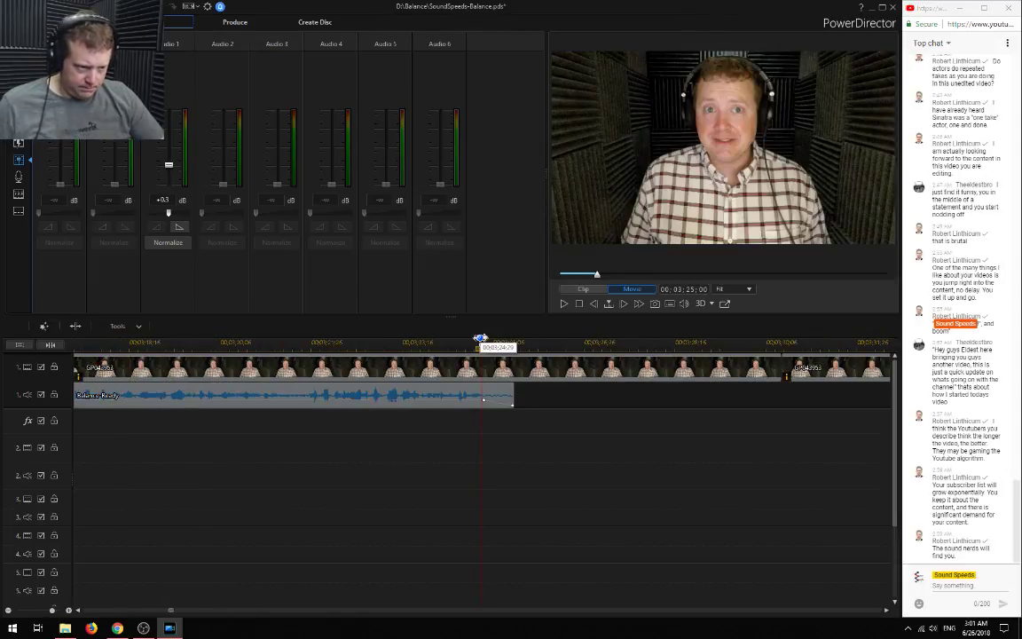
pyautogui.click(485, 346)
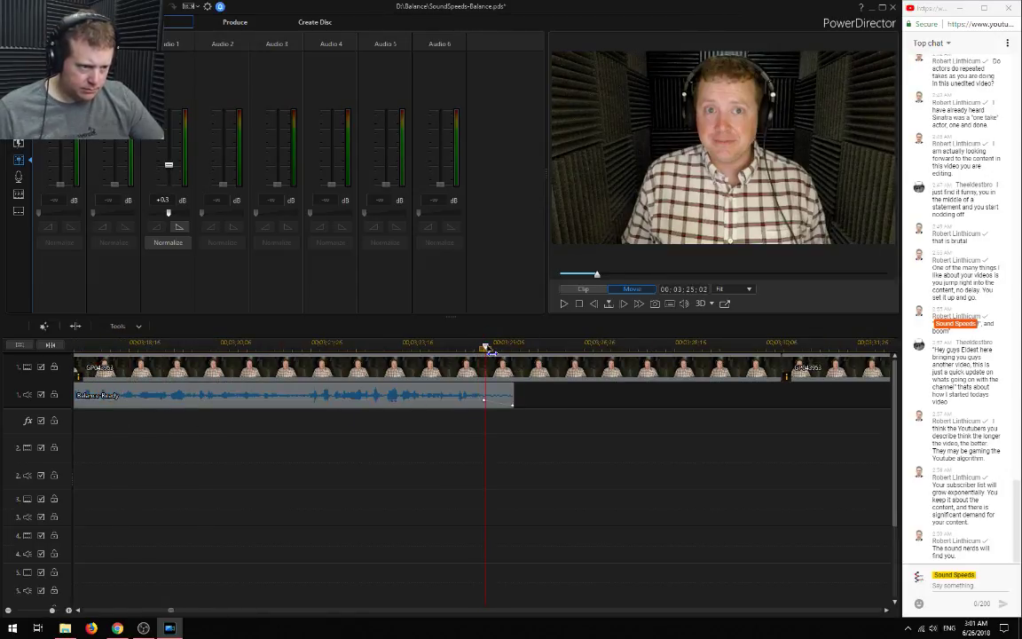
pyautogui.moveTo(490, 352); pyautogui.dragTo(561, 359)
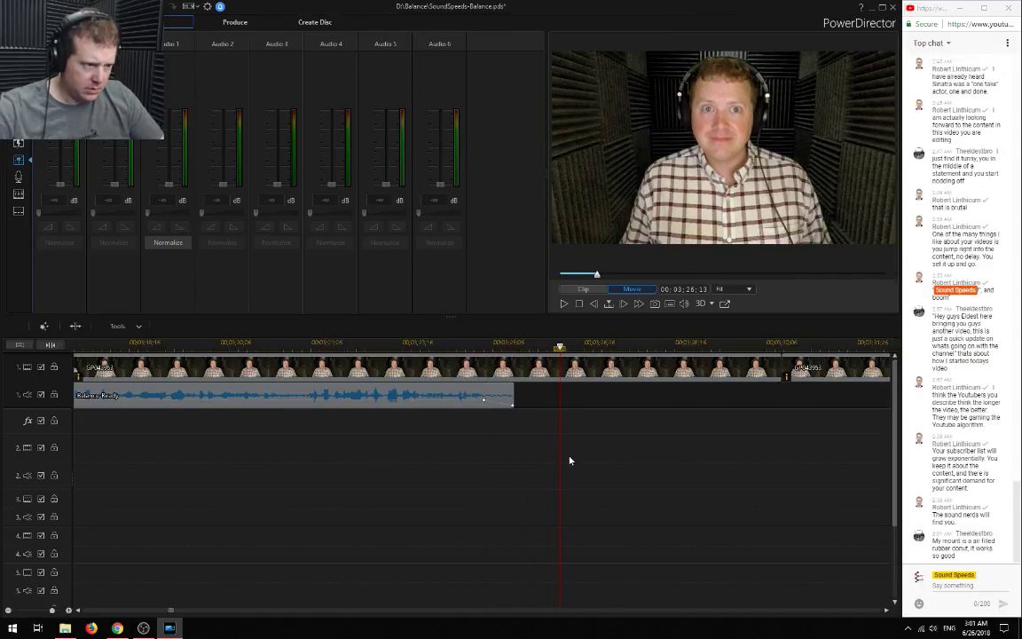
pyautogui.click(620, 371)
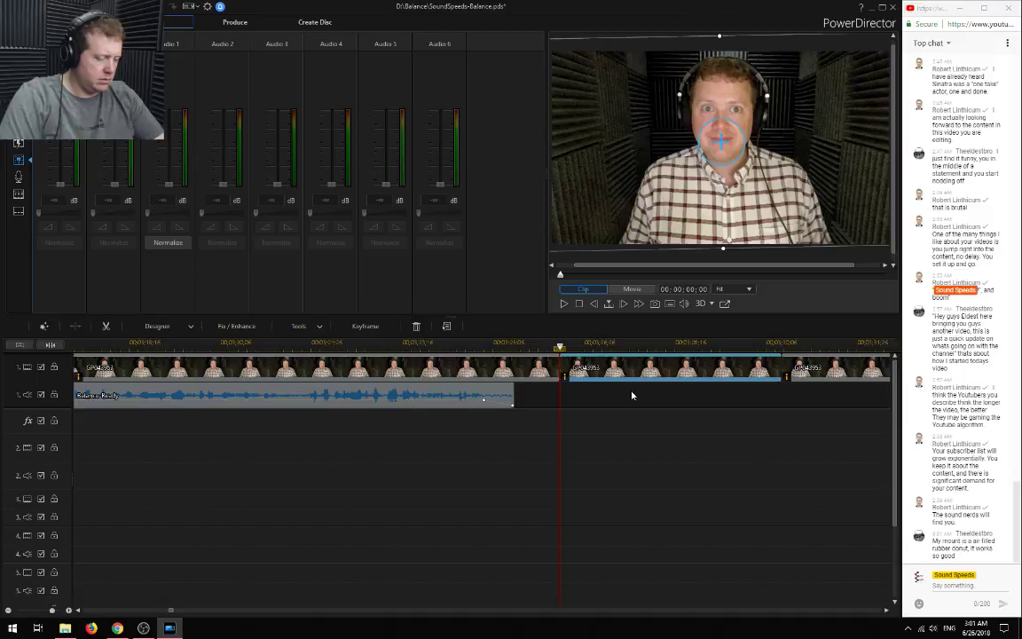
pyautogui.press('Delete')
# Move the empty-set clip back to overlap the end of the talking clip with a crossfade
pyautogui.click(821, 388)
pyautogui.moveTo(849, 373); pyautogui.dragTo(546, 361)
pyautogui.click(563, 404)
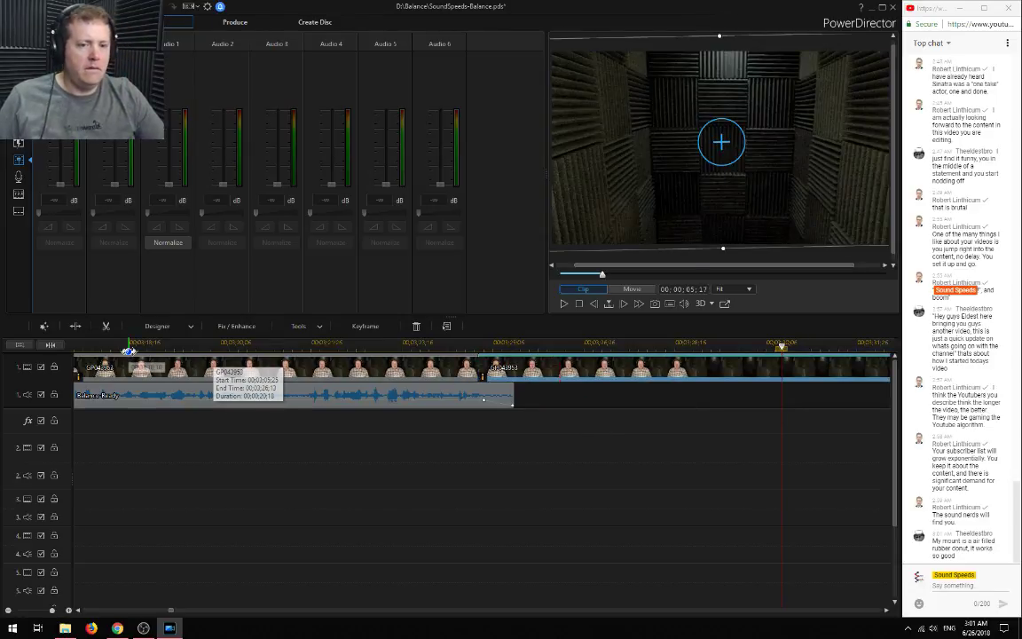
# Show the media library and move the outro clips on tracks 3 to 5 back along the timeline toward the final talking shot
pyautogui.click(129, 348)
pyautogui.press('F3')
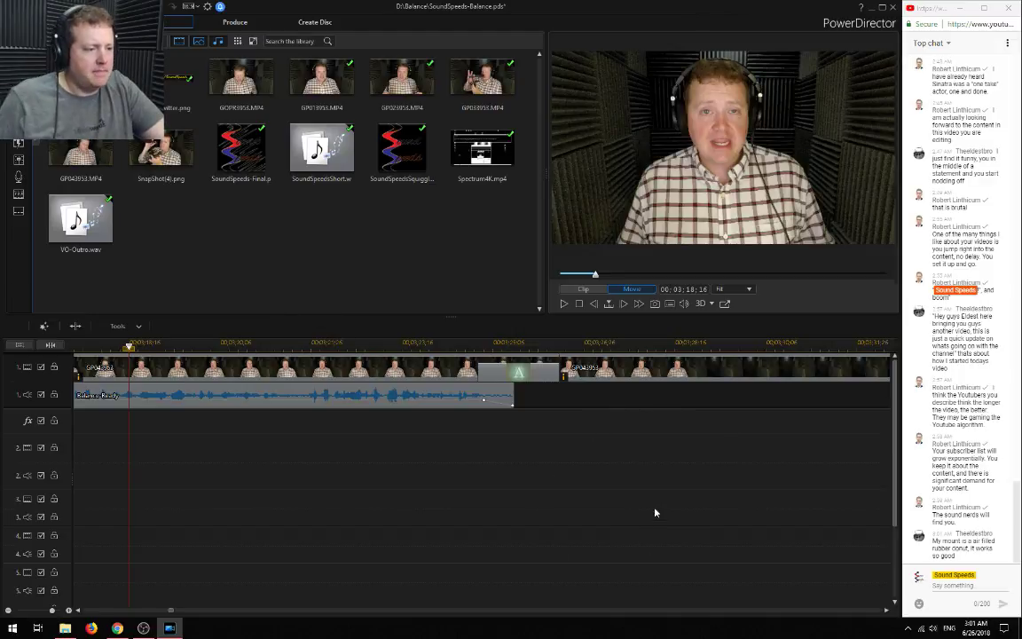
pyautogui.scroll(-6, 581, 415)
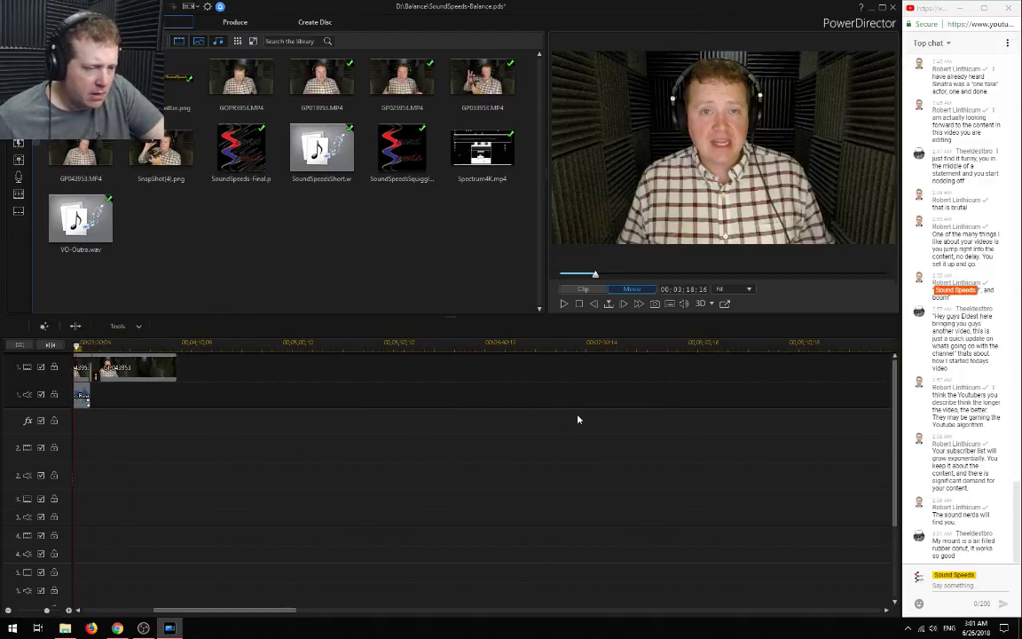
pyautogui.scroll(-3, 577, 419)
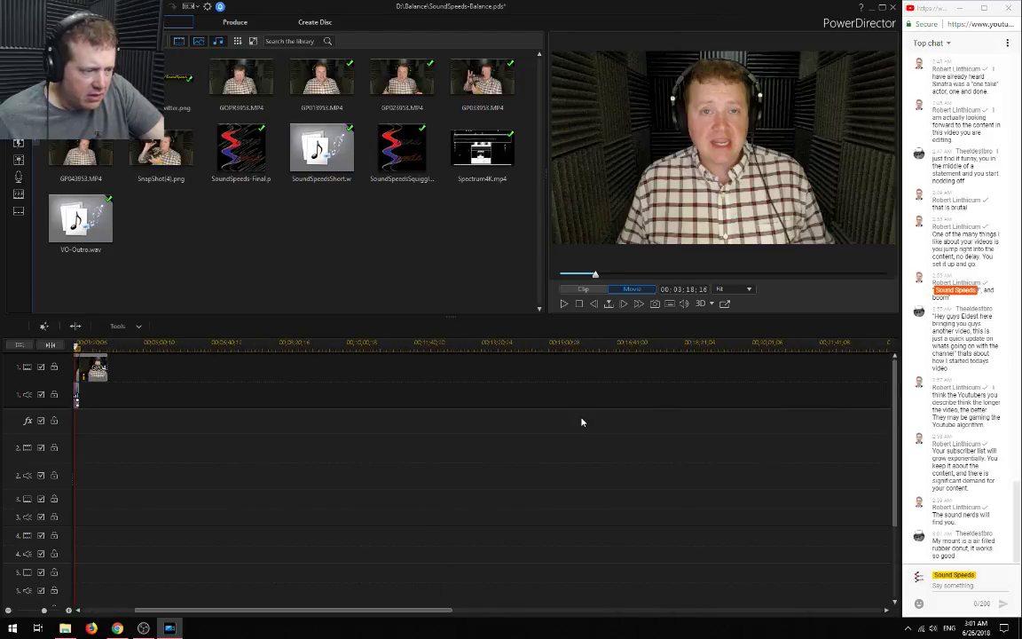
pyautogui.moveTo(436, 498); pyautogui.dragTo(75, 500)
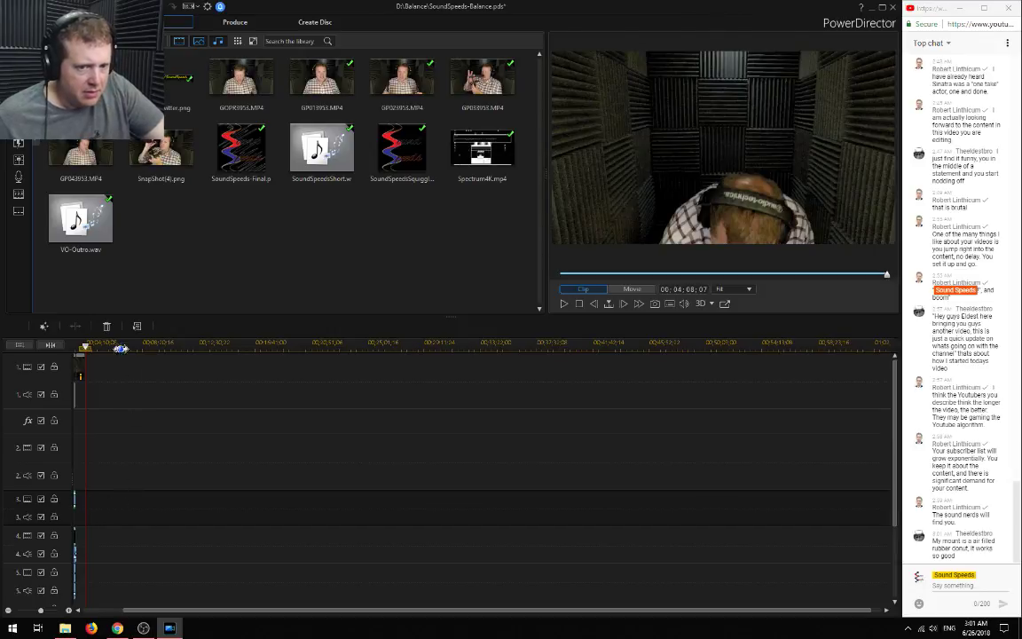
# Select all outro clips on tracks 3 to 5 and shift them together so SoundSpeeds-Final starts at 00;03;25;18
pyautogui.click(80, 344)
pyautogui.scroll(3, 122, 474)
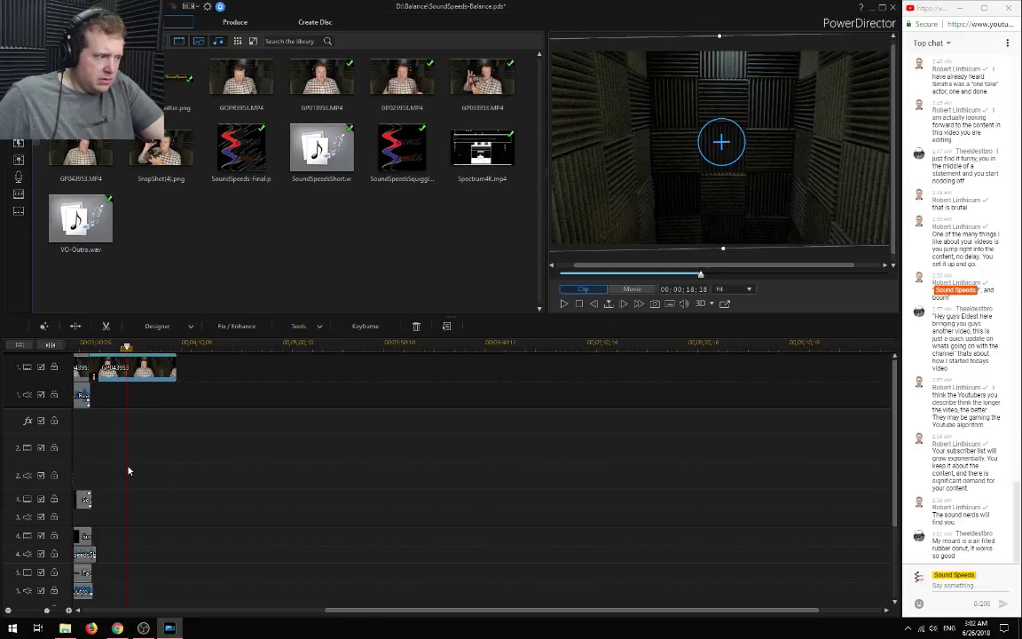
pyautogui.scroll(-5, 129, 470)
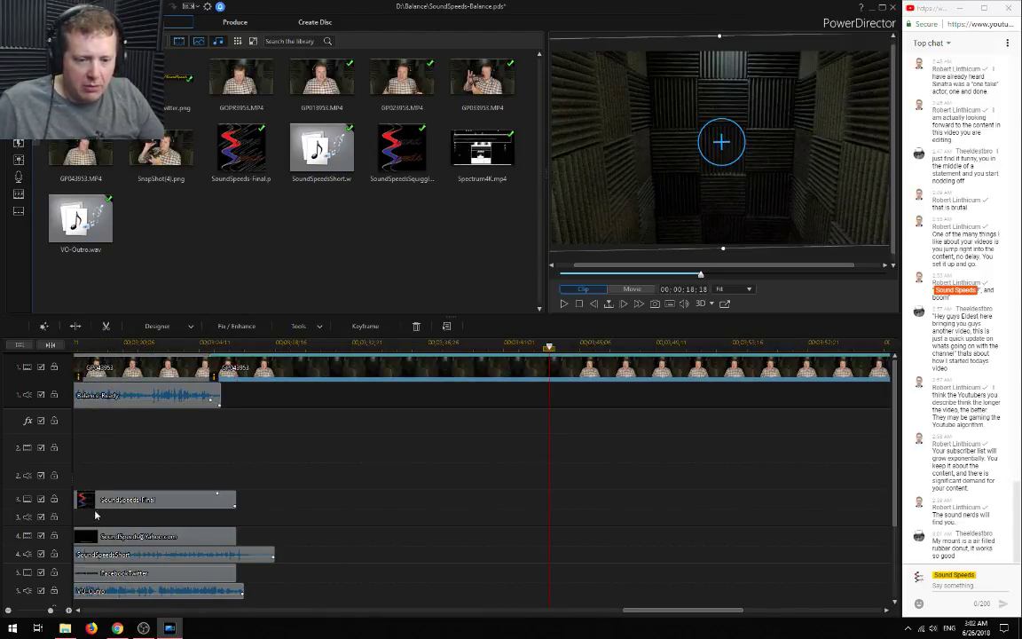
pyautogui.moveTo(86, 463); pyautogui.dragTo(154, 590)
pyautogui.moveTo(106, 501); pyautogui.dragTo(442, 500)
pyautogui.moveTo(368, 503); pyautogui.dragTo(335, 501)
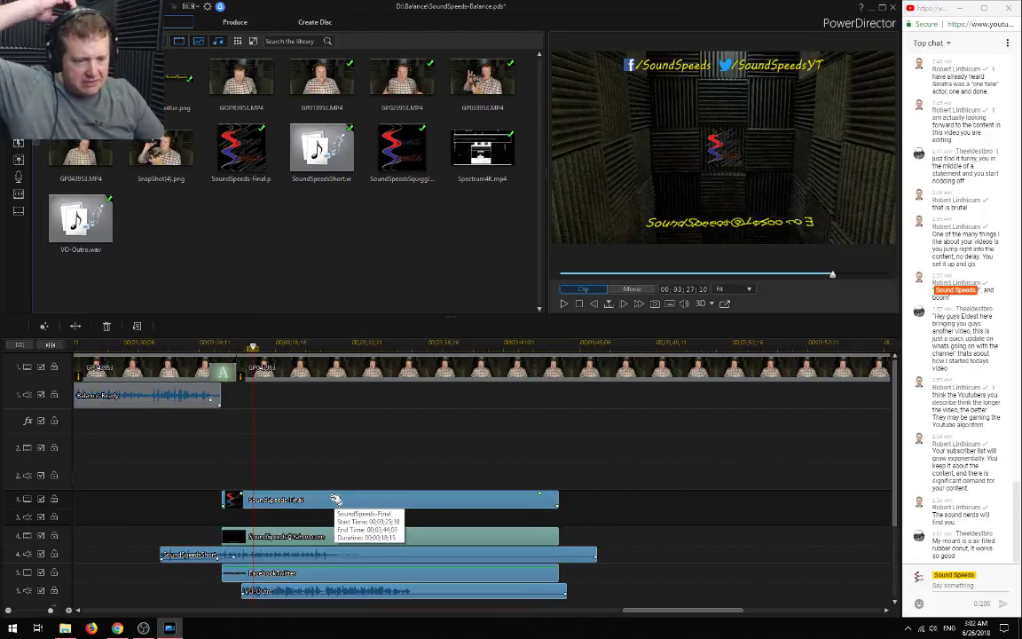
# Shift the selected outro clips slightly earlier so the titles start at 00;03;25;03, during the crossfade
pyautogui.click(223, 344)
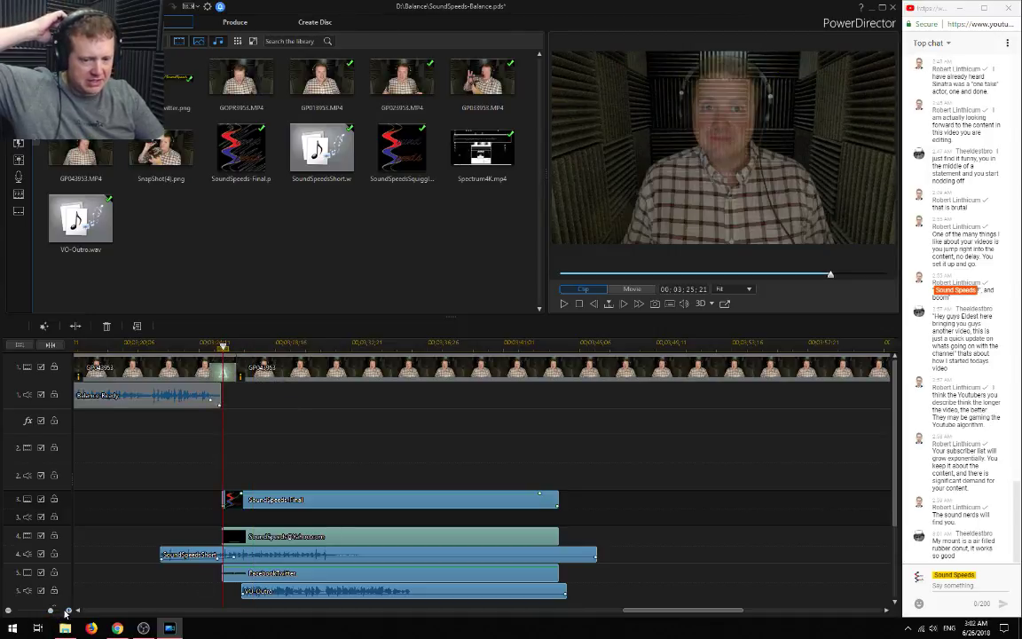
pyautogui.click(69, 611)
pyautogui.moveTo(645, 506); pyautogui.dragTo(627, 504)
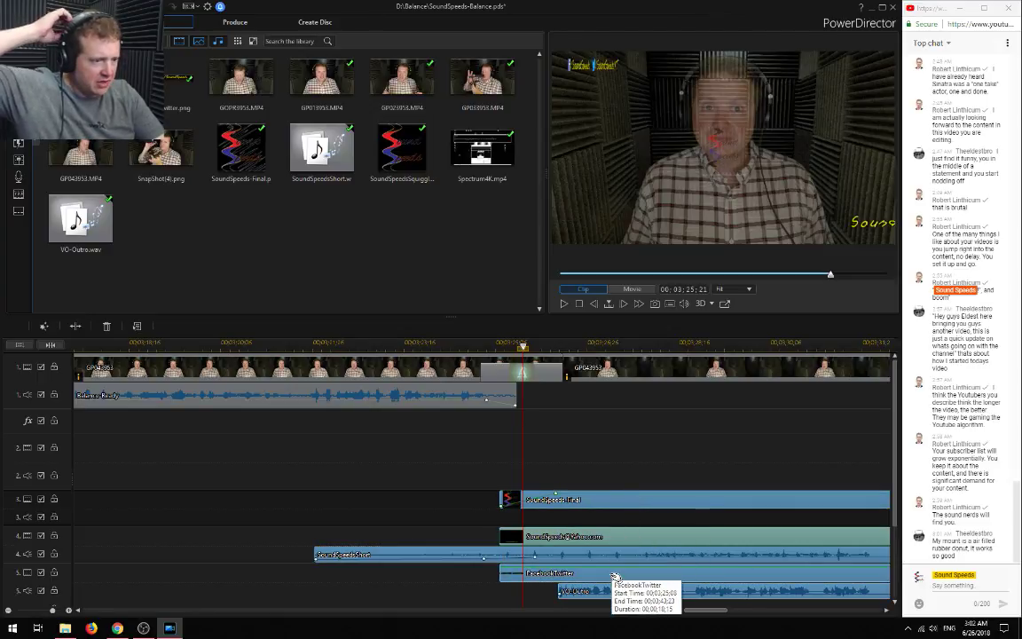
# Play back the closing line and the crossfade into the outro titles up to 00;03;27;16
pyautogui.click(117, 368)
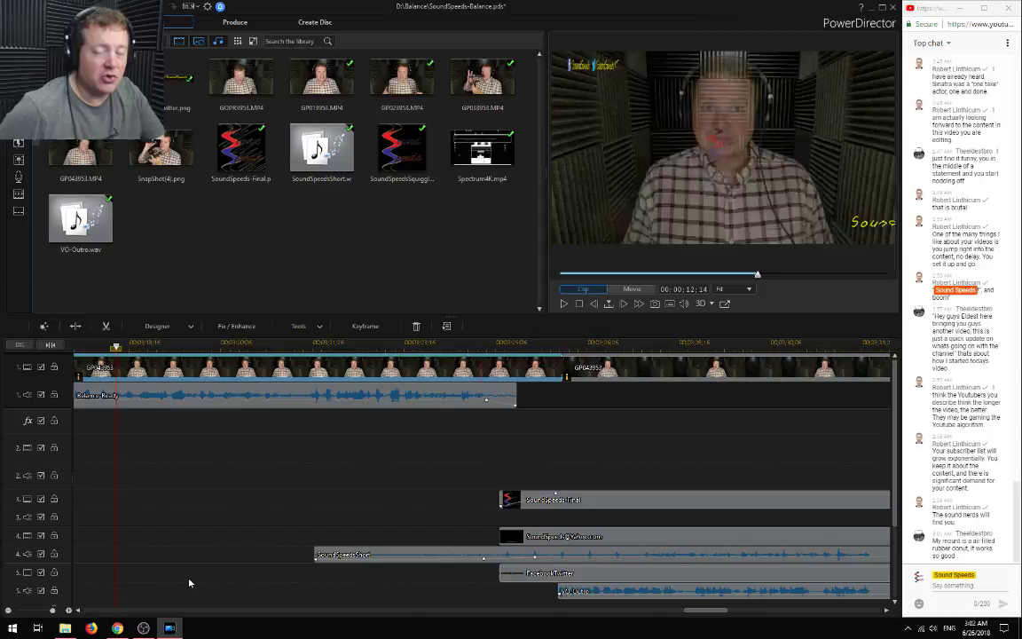
pyautogui.press('space')
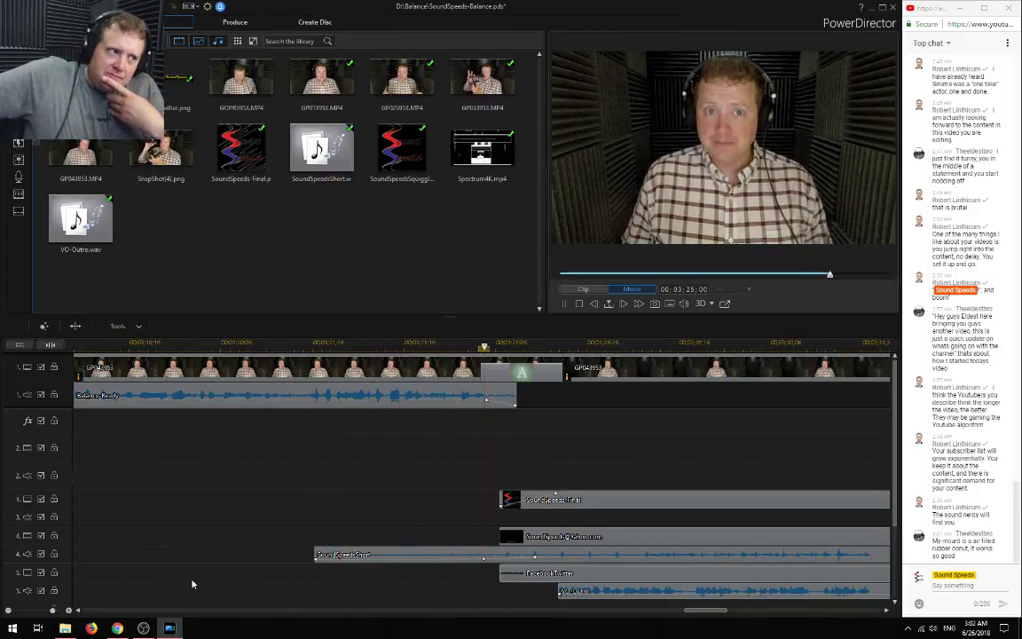
pyautogui.press('space')
# Split the empty-set video at 00;03;48;11, delete the remainder and trim the clip's end to match the SoundSpeedsShort audio
pyautogui.click(7, 610)
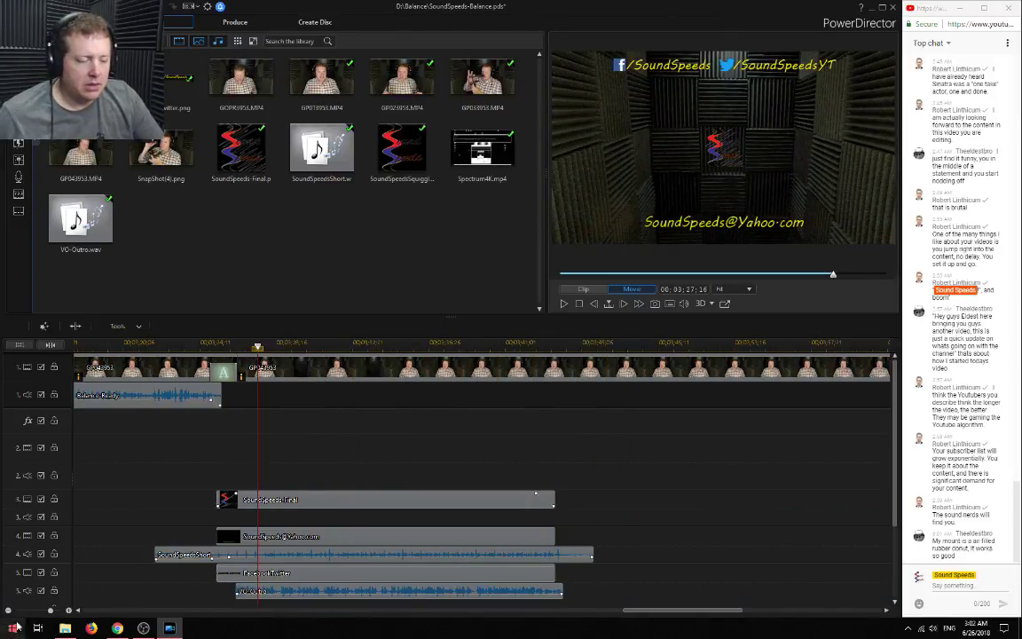
pyautogui.click(639, 344)
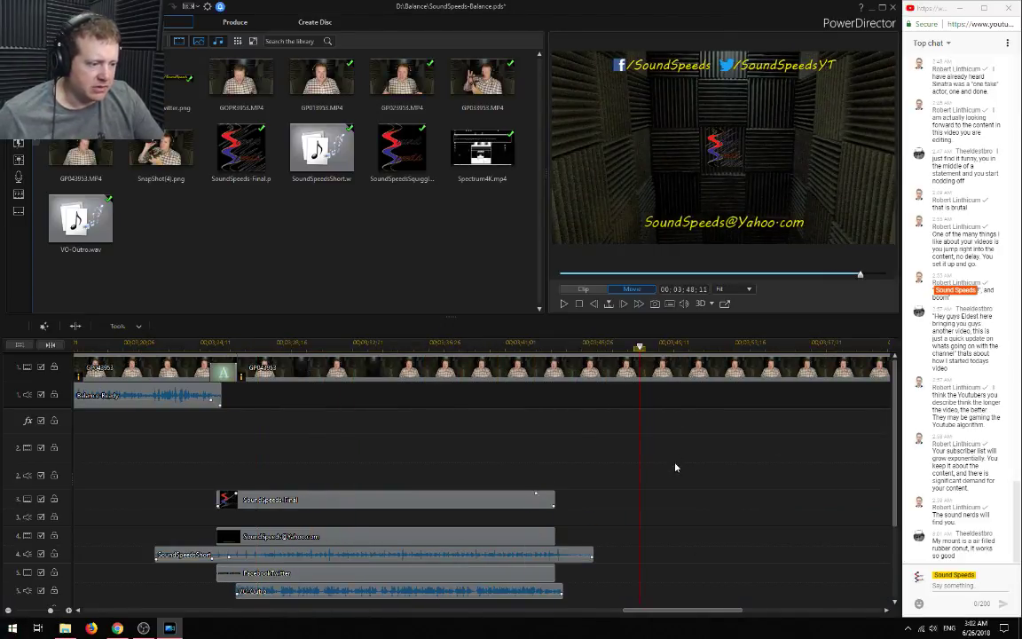
pyautogui.hotkey('ctrl', 't')
pyautogui.click(669, 367)
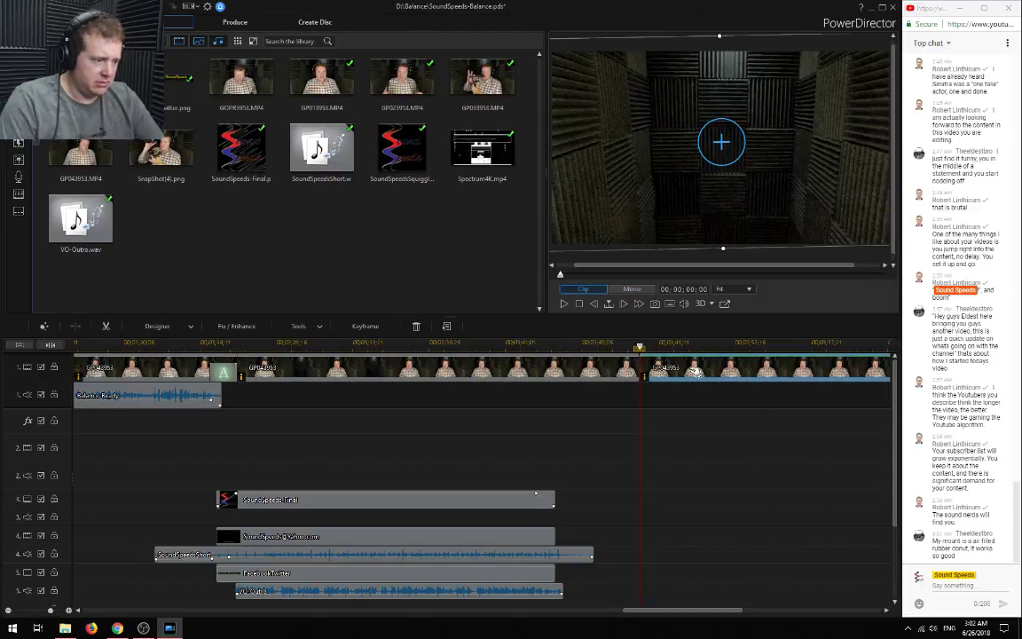
pyautogui.press('Delete')
pyautogui.moveTo(624, 380); pyautogui.dragTo(593, 372)
# Fade out the SoundSpeedsShort audio from 00;03;45;02 and save the project
pyautogui.click(578, 344)
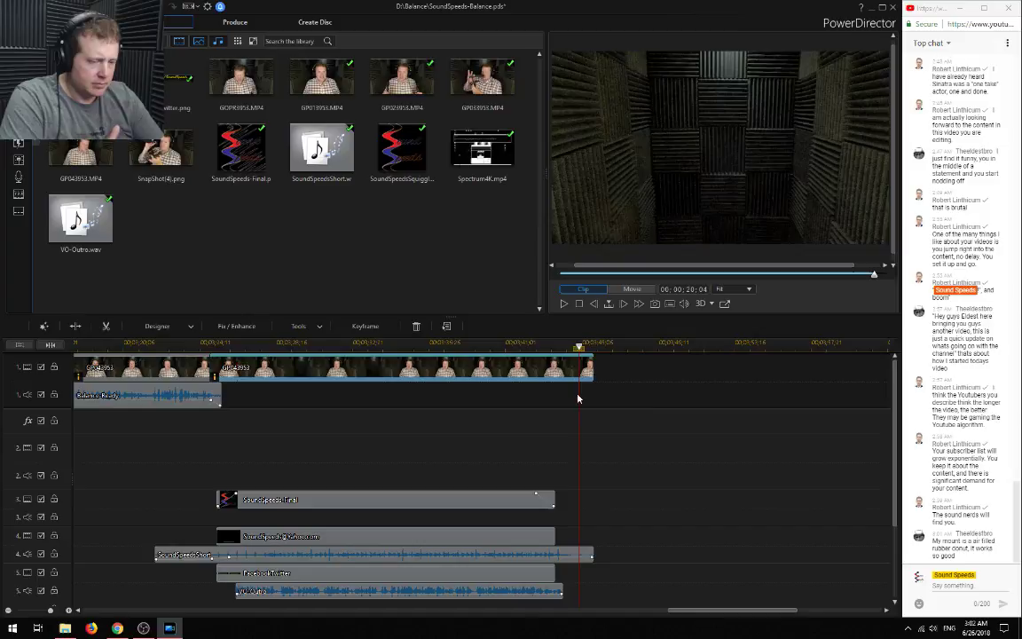
pyautogui.click(18, 163)
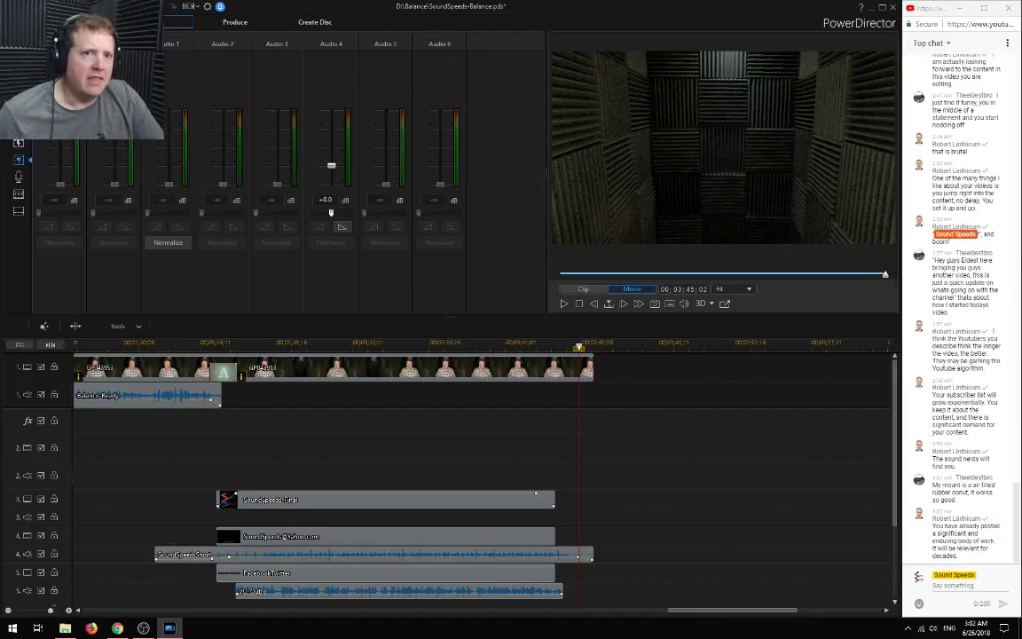
pyautogui.hotkey('ctrl', 's')
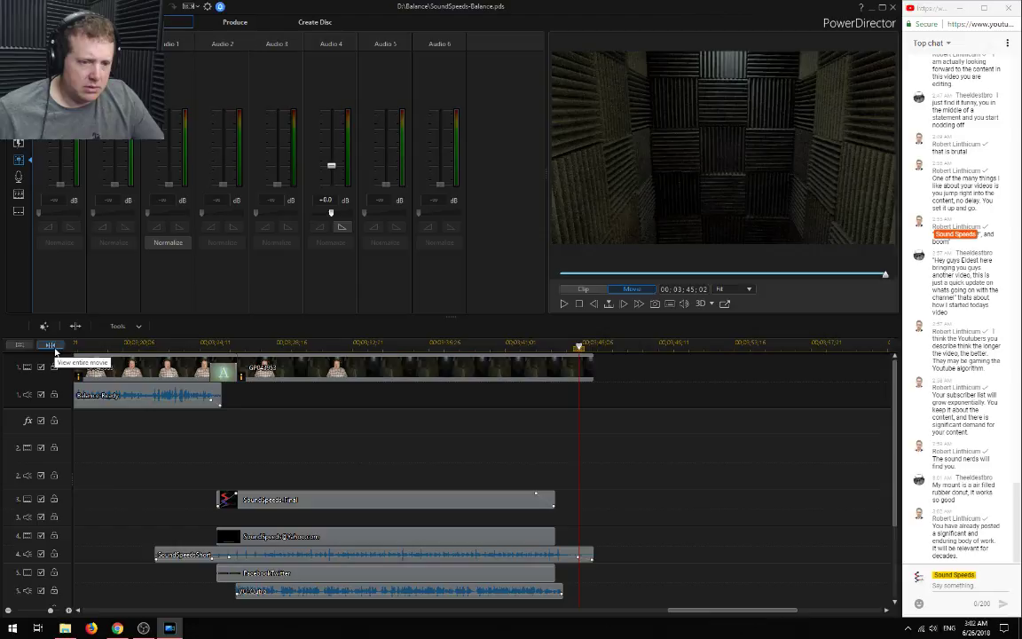
# Show the entire movie on the timeline, return the playhead to 00;00;00;00 and display the media library
pyautogui.scroll(-5, 391, 570)
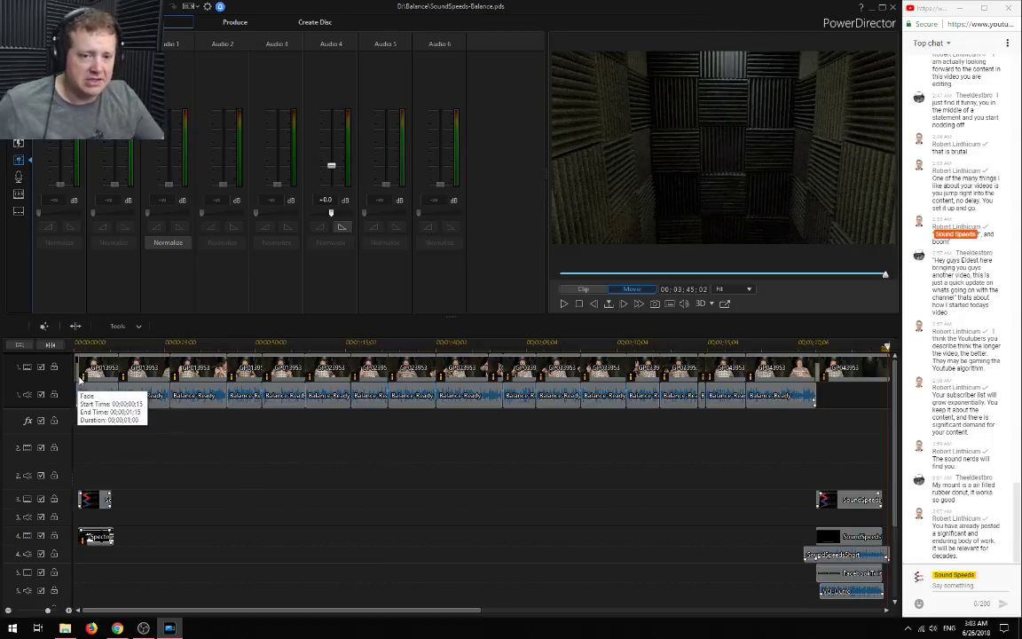
pyautogui.click(78, 342)
pyautogui.moveTo(78, 347); pyautogui.dragTo(54, 344)
pyautogui.click(18, 53)
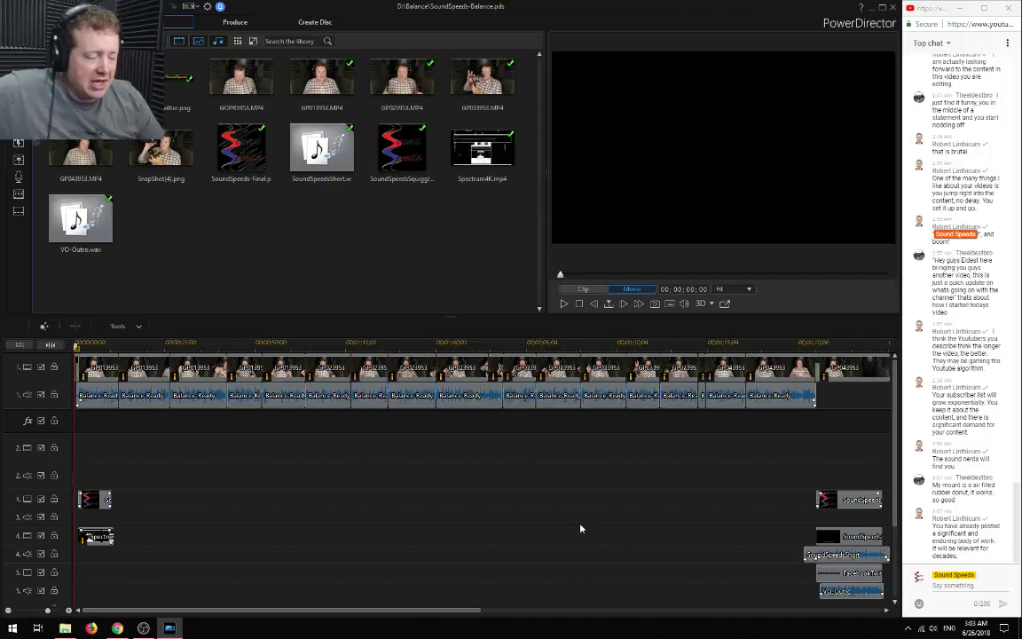
# Minimise the open windows and open the YouTube monetization status image from the desktop
pyautogui.click(983, 8)
pyautogui.click(874, 11)
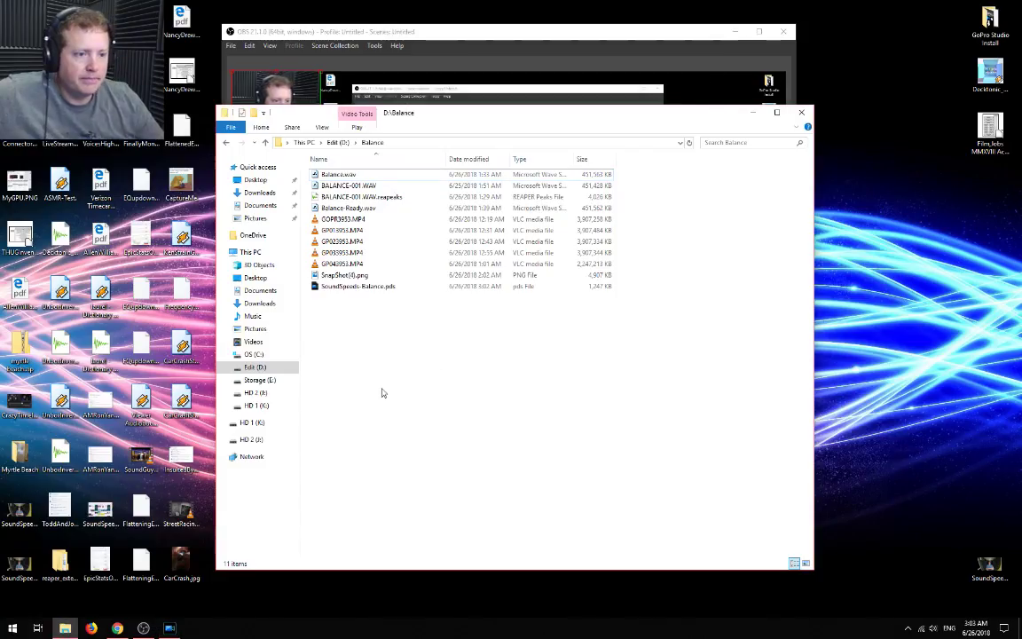
pyautogui.click(736, 33)
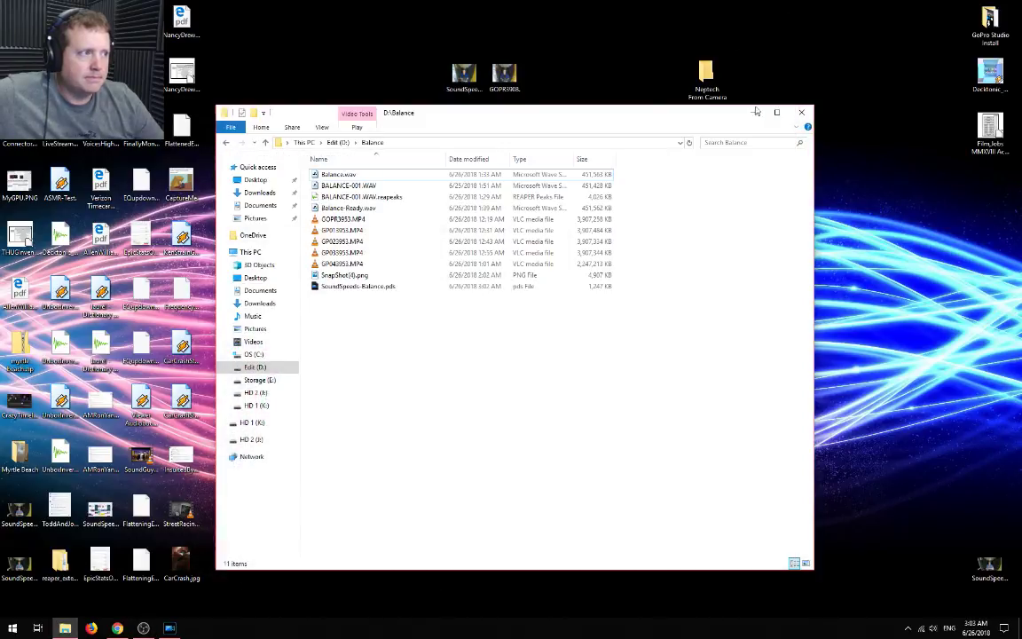
pyautogui.click(751, 111)
pyautogui.doubleClick(544, 507)
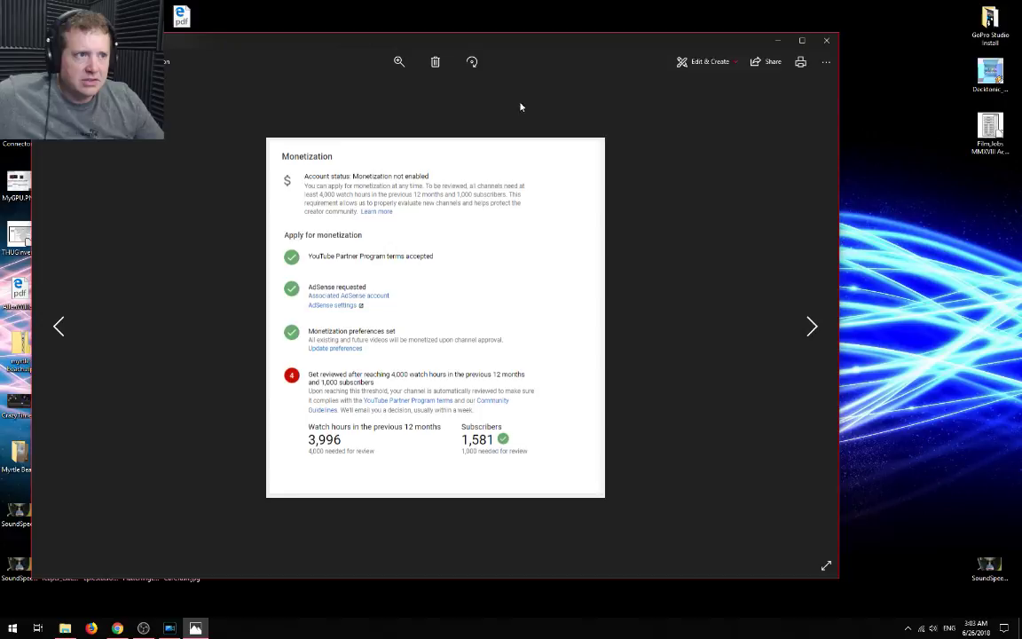
# Check the creation date in the properties of AtTheEdgeOf4000Hours.PNG on the desktop, then reopen the image
pyautogui.click(825, 40)
pyautogui.rightClick(556, 511)
pyautogui.click(581, 502)
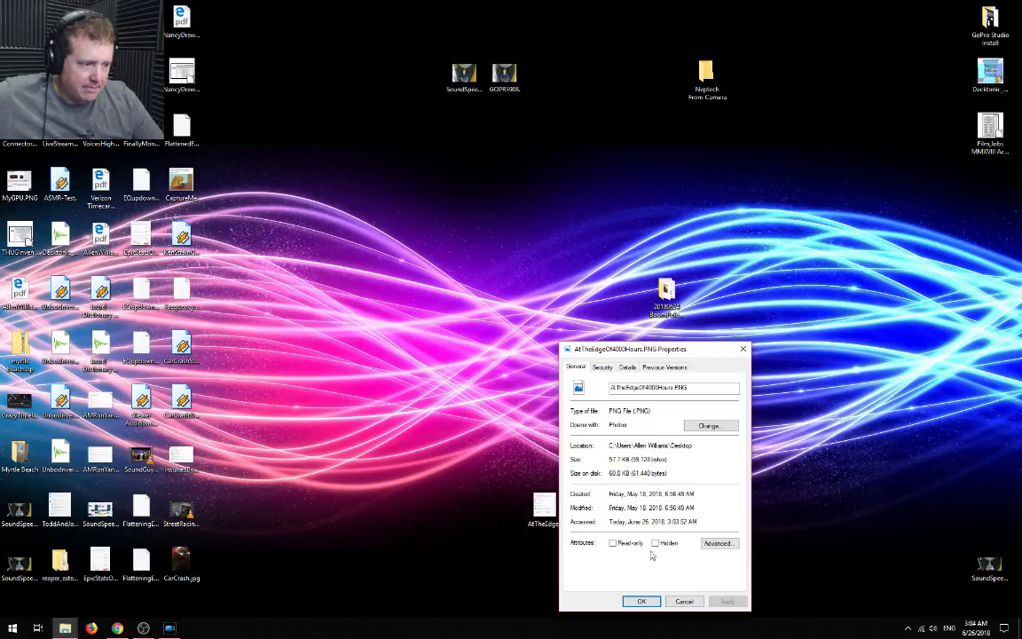
pyautogui.click(684, 601)
pyautogui.doubleClick(543, 503)
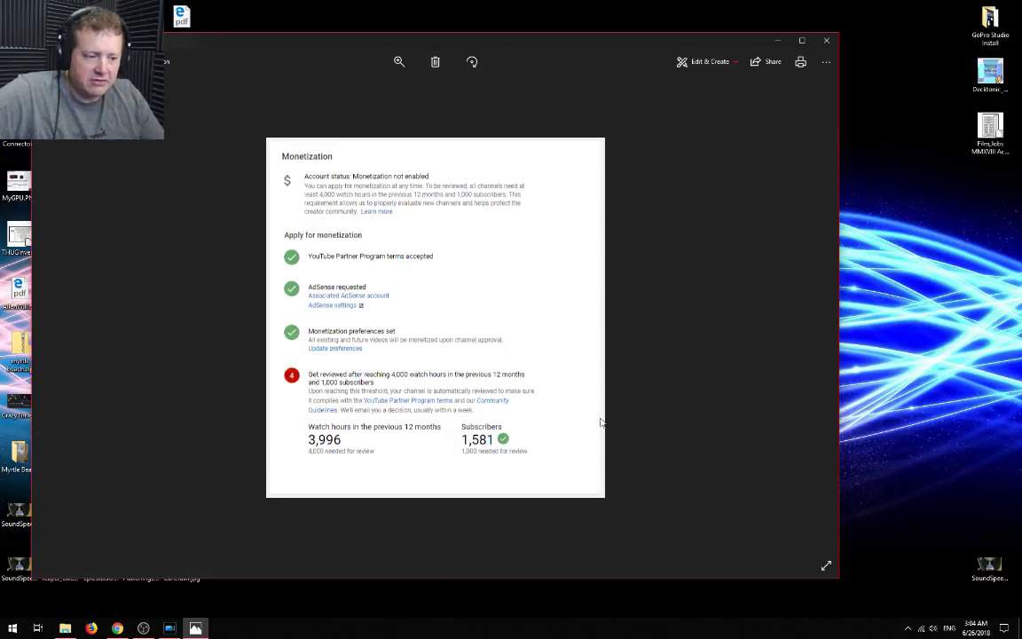
# View the second monetization screenshot, beside AtTheEdgeOf4000Hours.PNG on the desktop, and close it
pyautogui.click(826, 40)
pyautogui.doubleClick(583, 502)
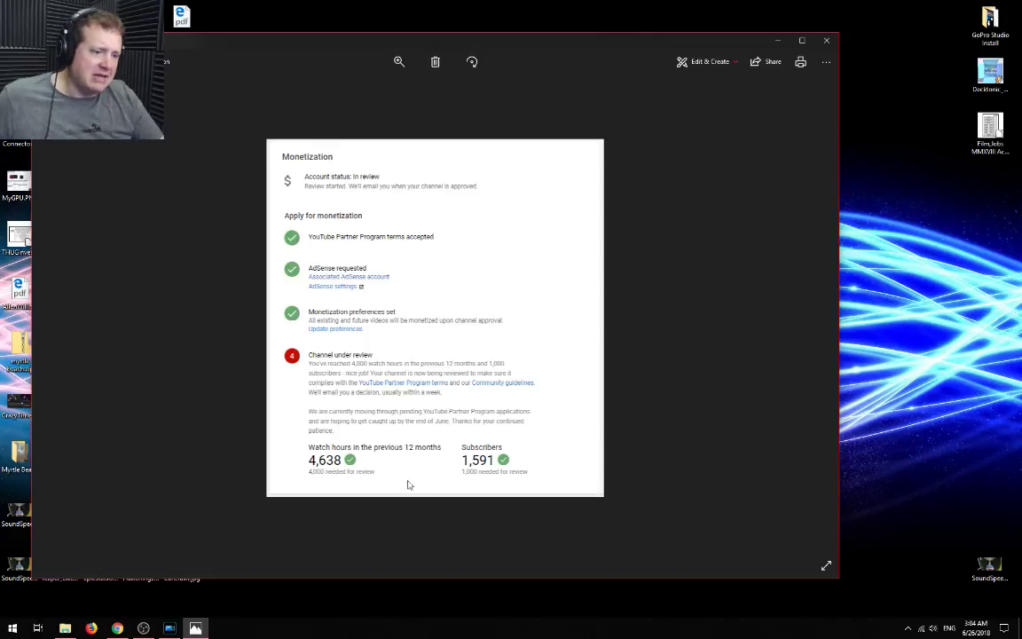
pyautogui.moveTo(976, 633)
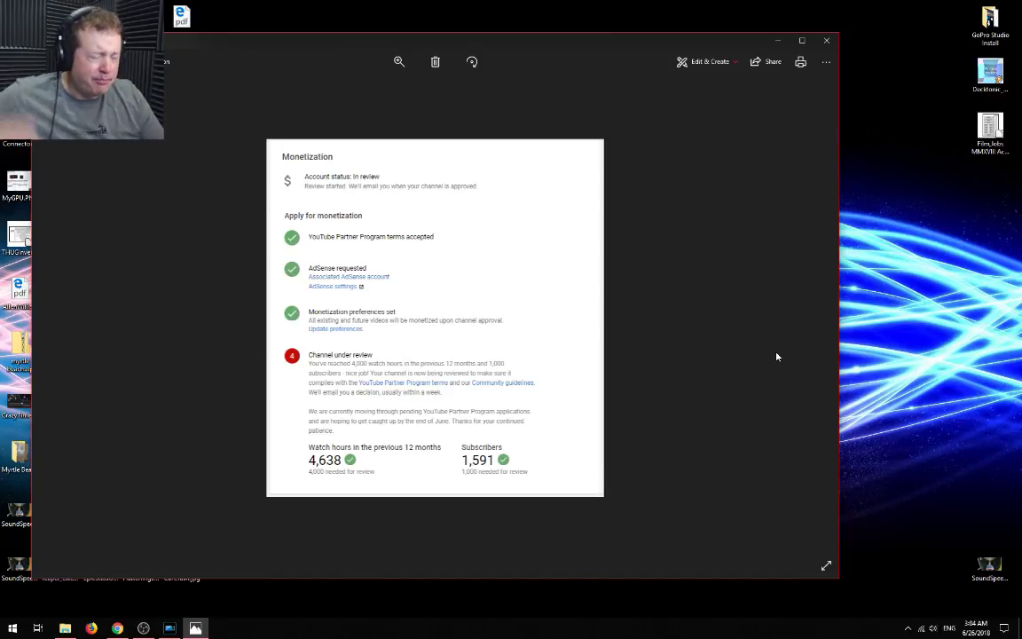
pyautogui.click(827, 42)
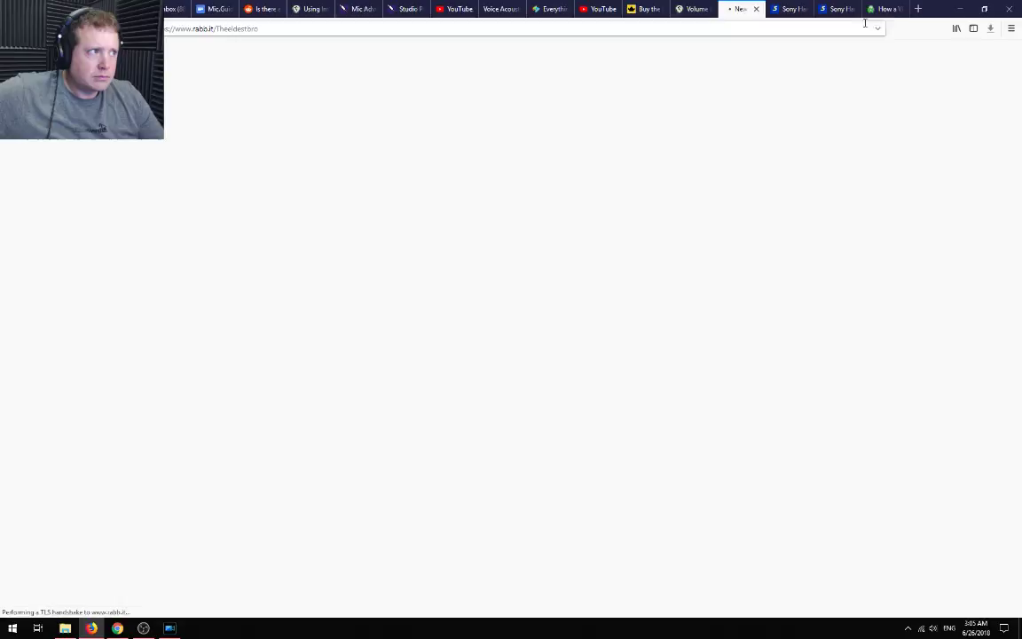
# Switch to Firefox, load YouTube in a new tab and go through the Sound Speeds channel page to its Creator Studio
pyautogui.click(919, 10)
pyautogui.click(404, 324)
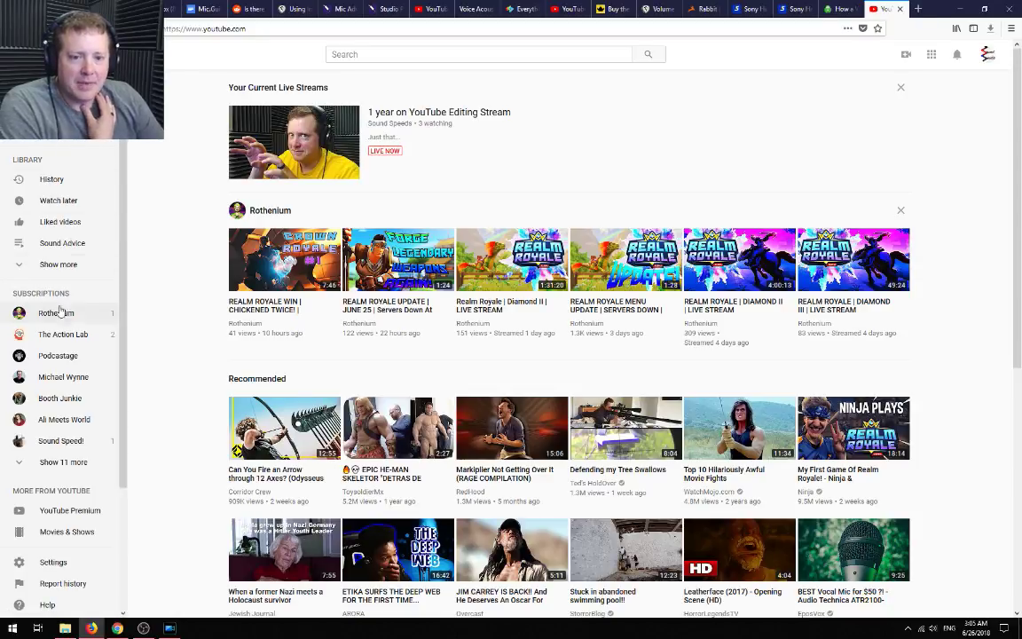
pyautogui.click(987, 54)
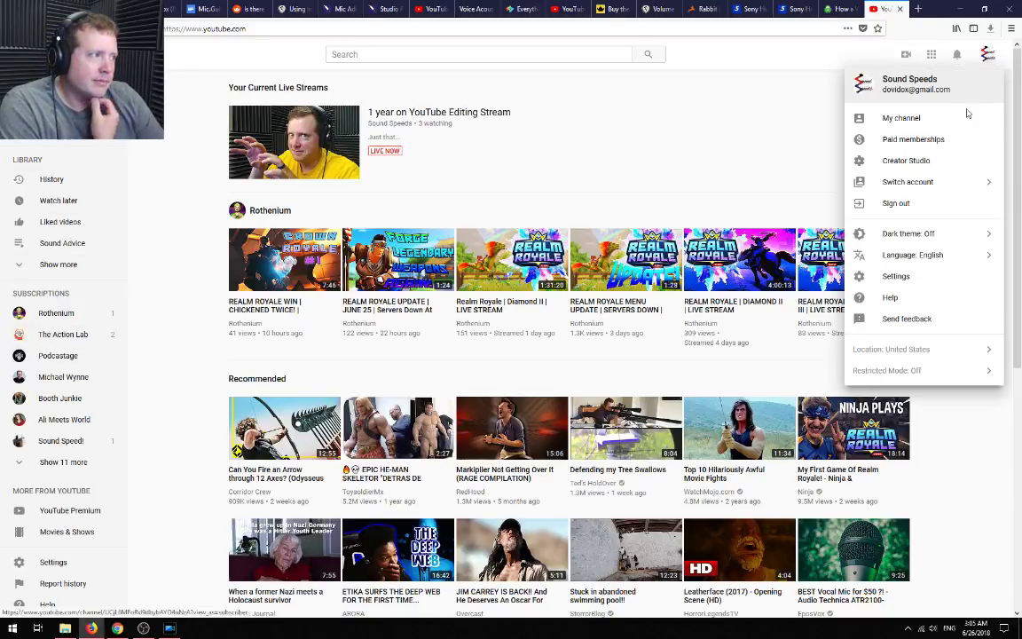
pyautogui.click(905, 118)
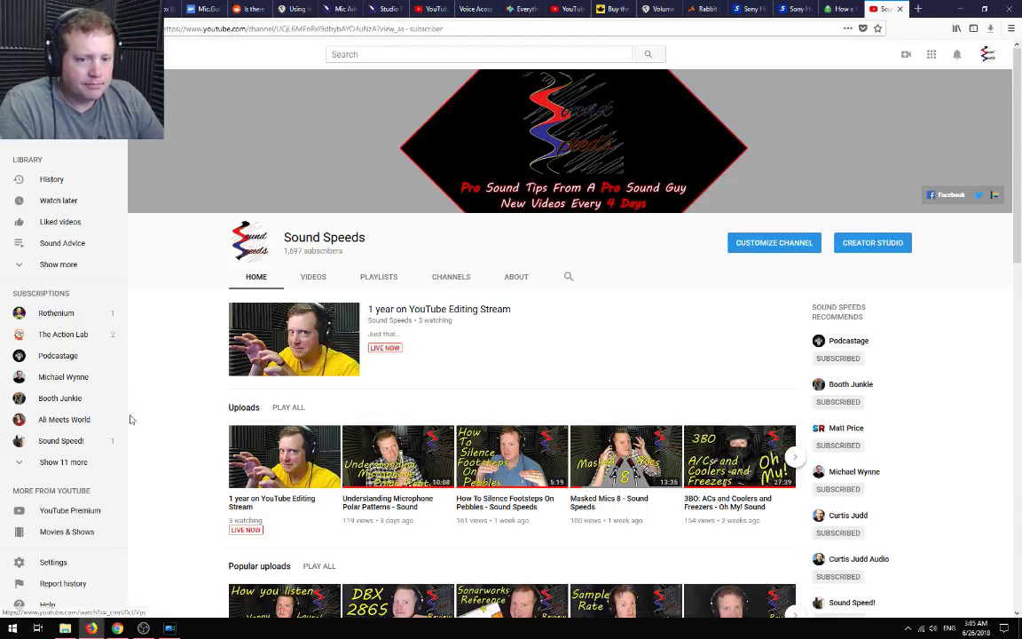
pyautogui.click(878, 242)
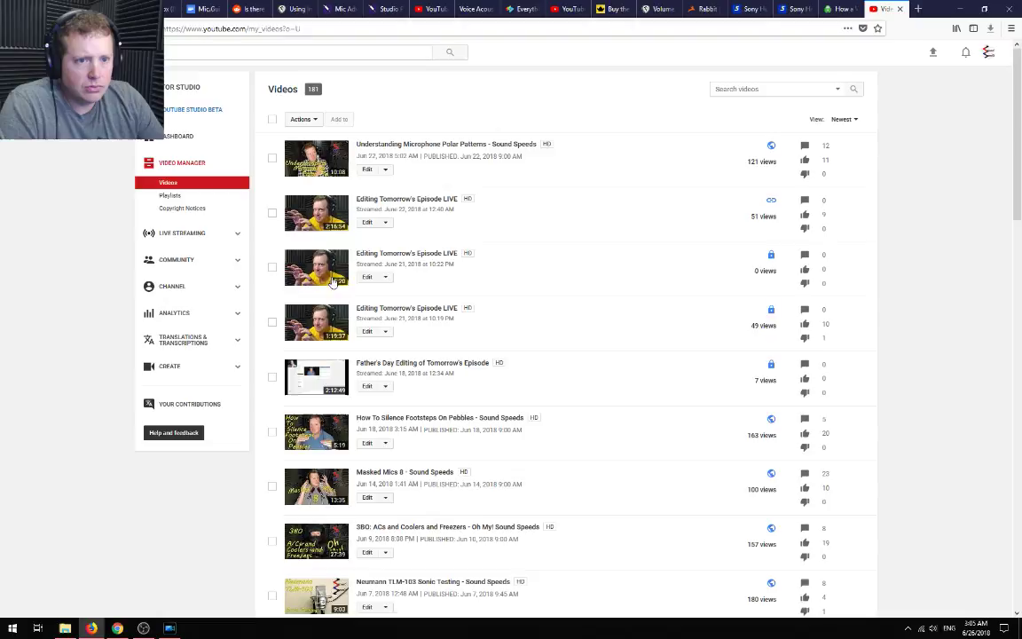
# Review the channel's monetization status, highlight the notice about pending applications, and look up the Community Guidelines before returning
pyautogui.click(197, 289)
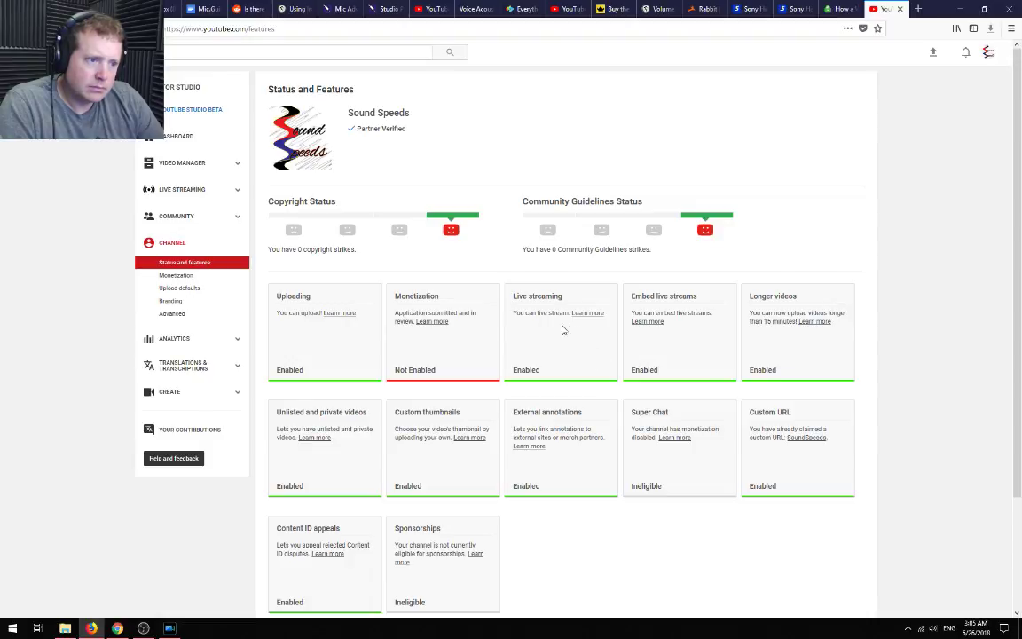
pyautogui.click(407, 310)
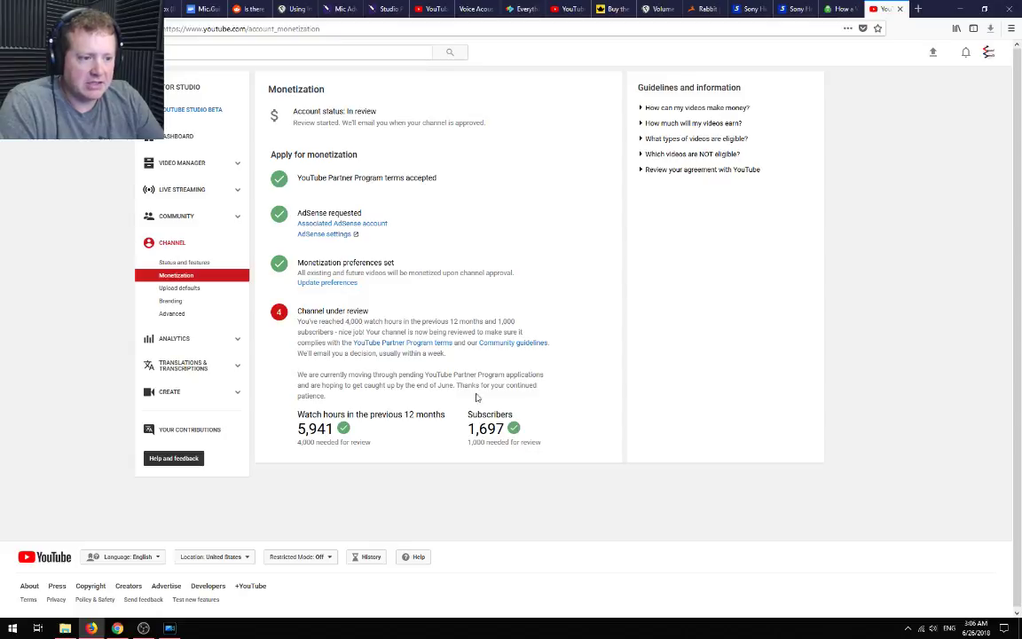
pyautogui.moveTo(299, 374); pyautogui.dragTo(582, 388)
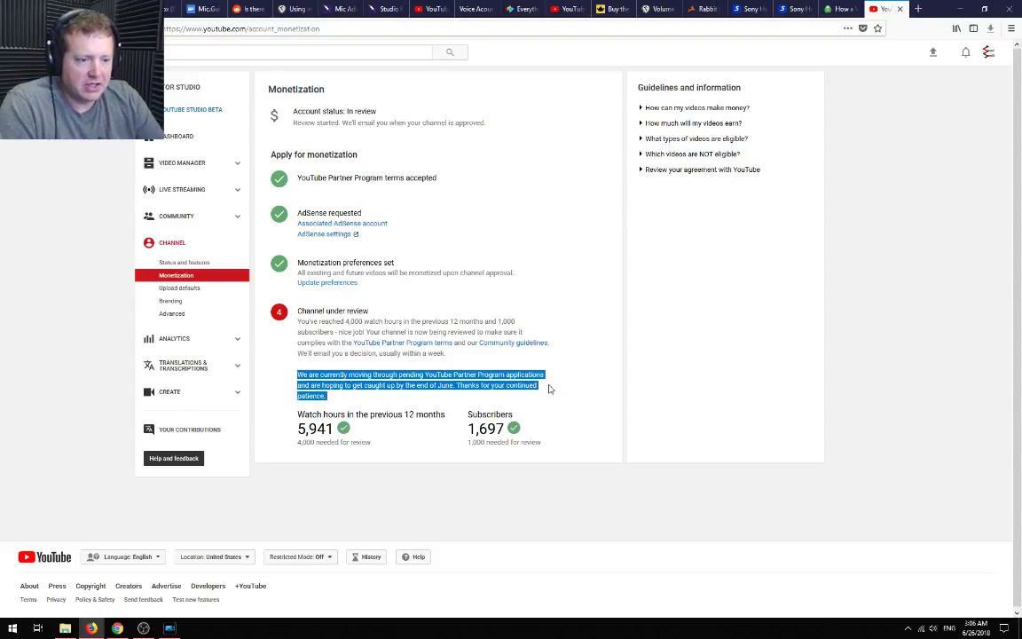
pyautogui.click(491, 342)
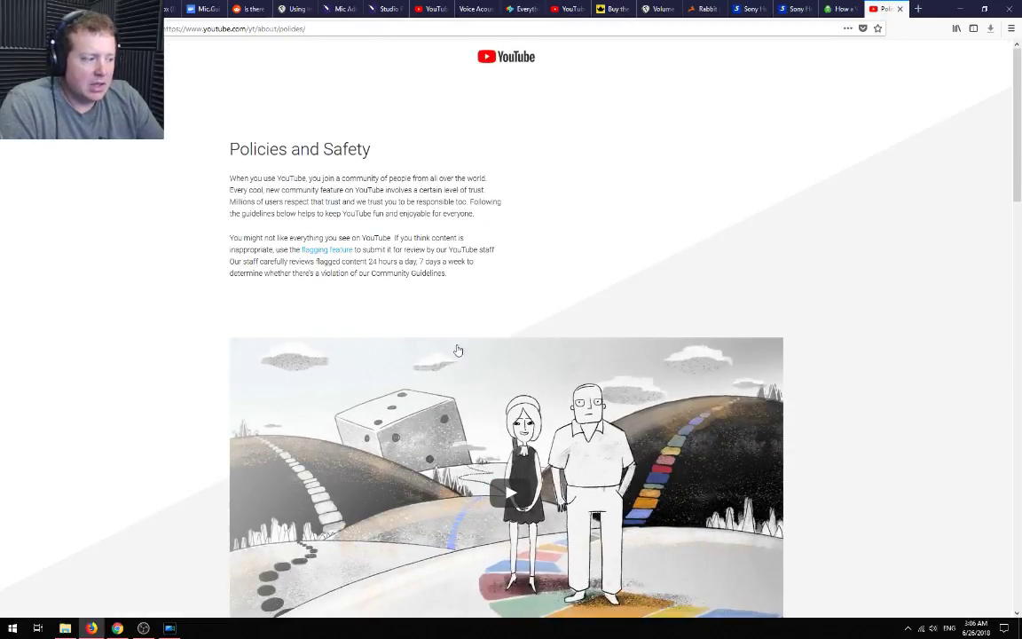
pyautogui.hotkey('alt', 'Left')
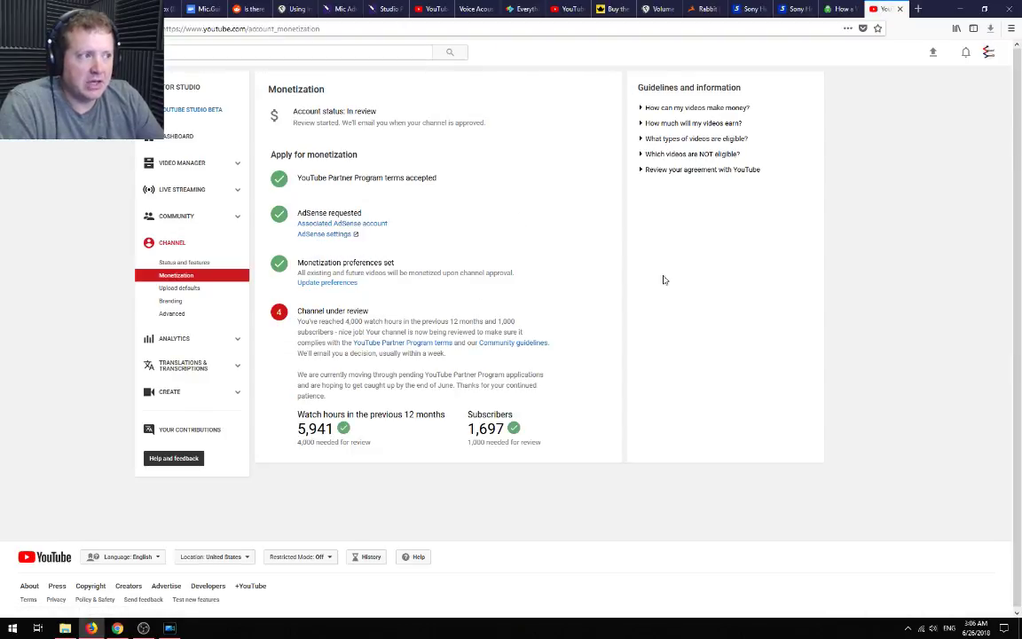
# Look through the Creator Studio dashboard, the channel's status and features, and the published comments
pyautogui.click(173, 133)
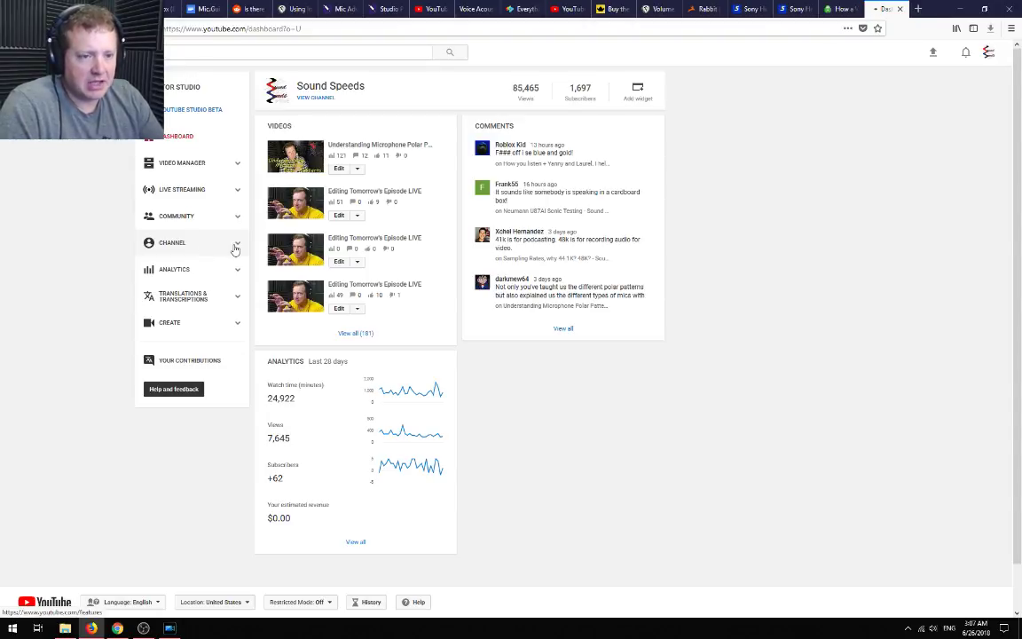
pyautogui.click(233, 246)
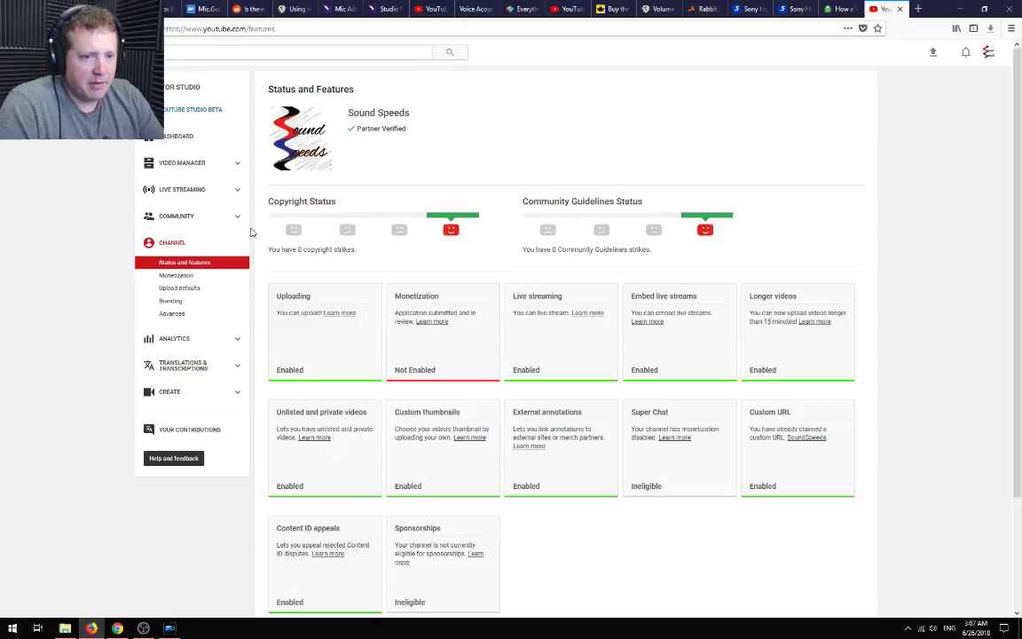
pyautogui.click(180, 243)
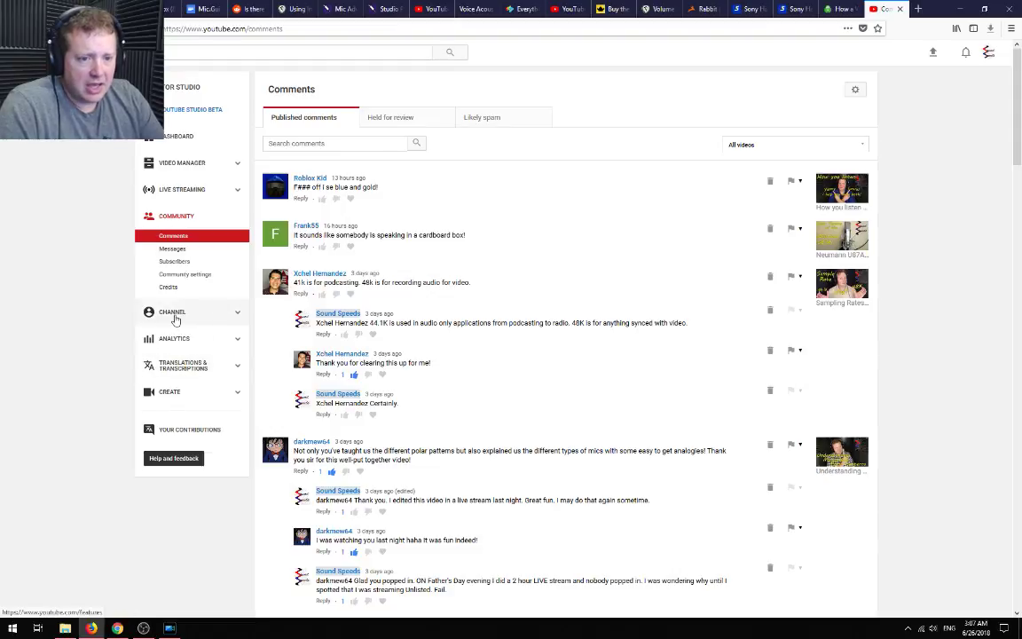
# Look through the channel's uploaded videos in the Video Manager and return to the start of the list
pyautogui.click(182, 189)
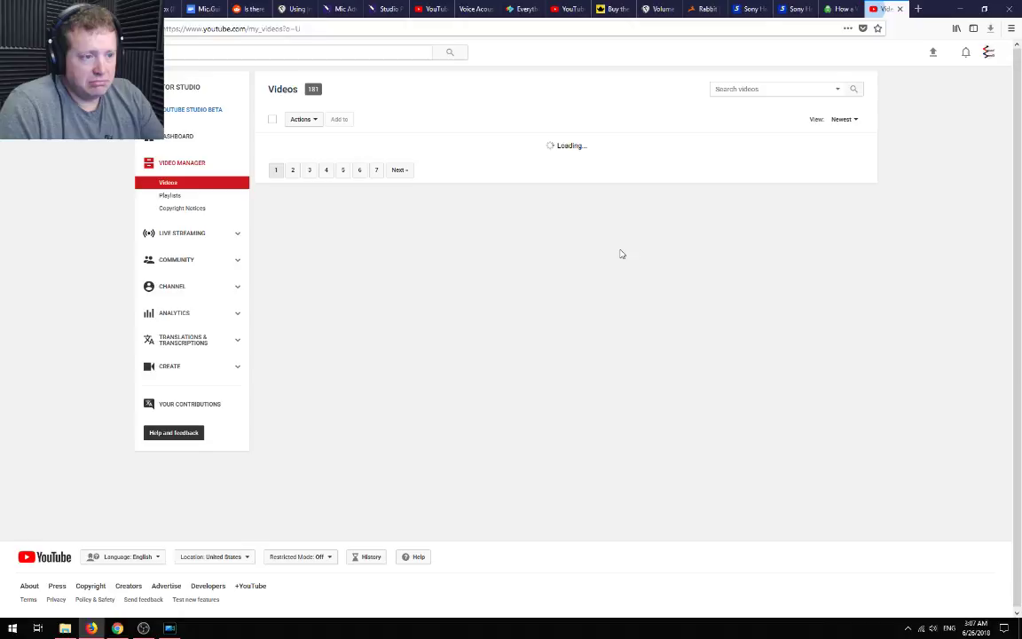
pyautogui.scroll(-10, 572, 266)
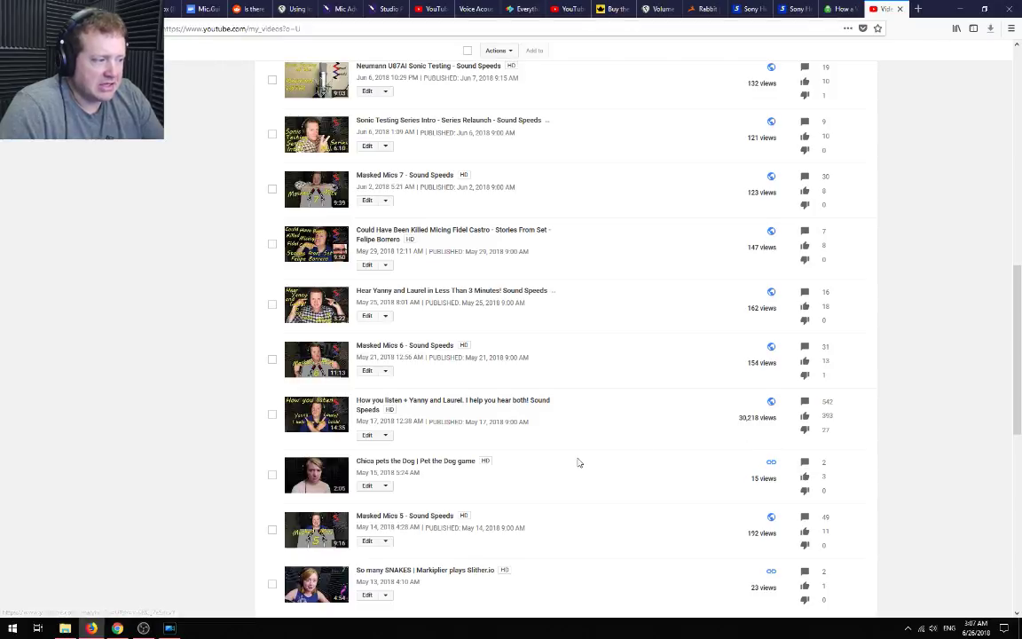
pyautogui.middleClick(916, 475)
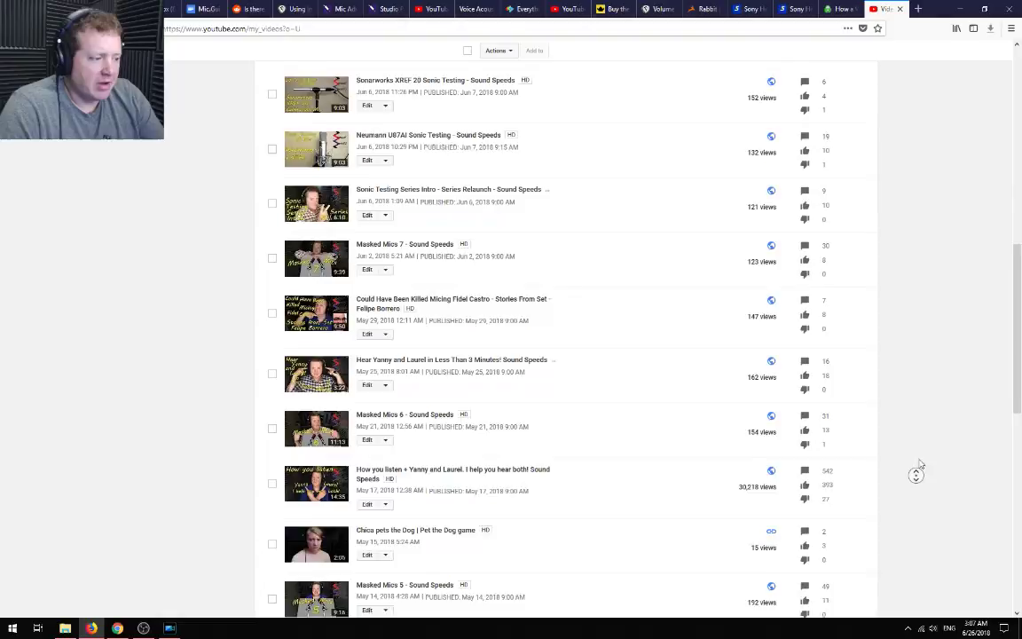
pyautogui.click(953, 181)
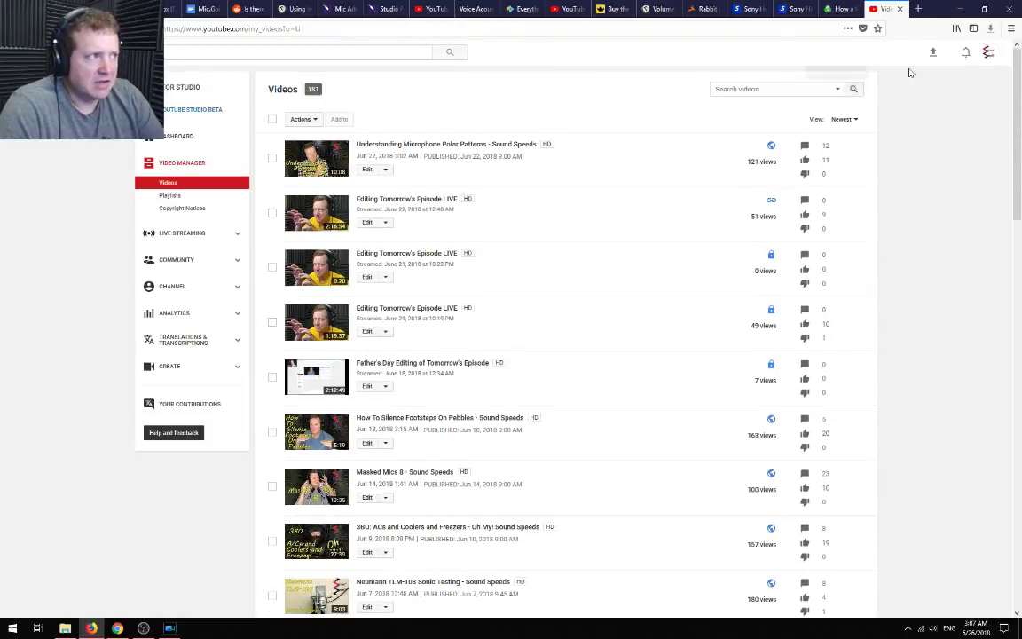
# Bring back the live chat window, switch to PowerDirector and play the Balance movie from the start through the outro
pyautogui.press('super+d')
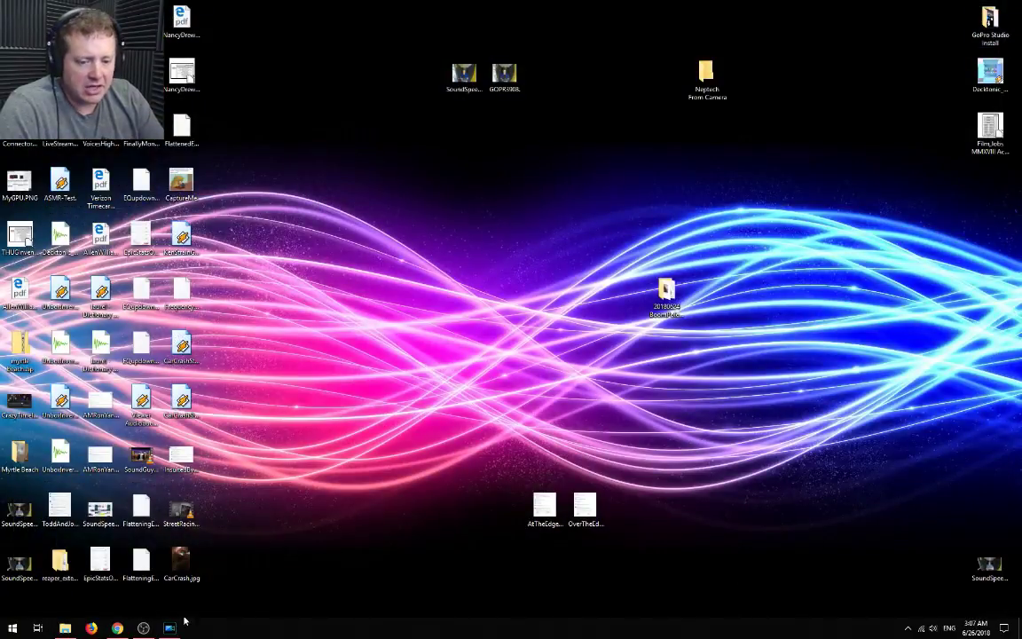
pyautogui.click(118, 627)
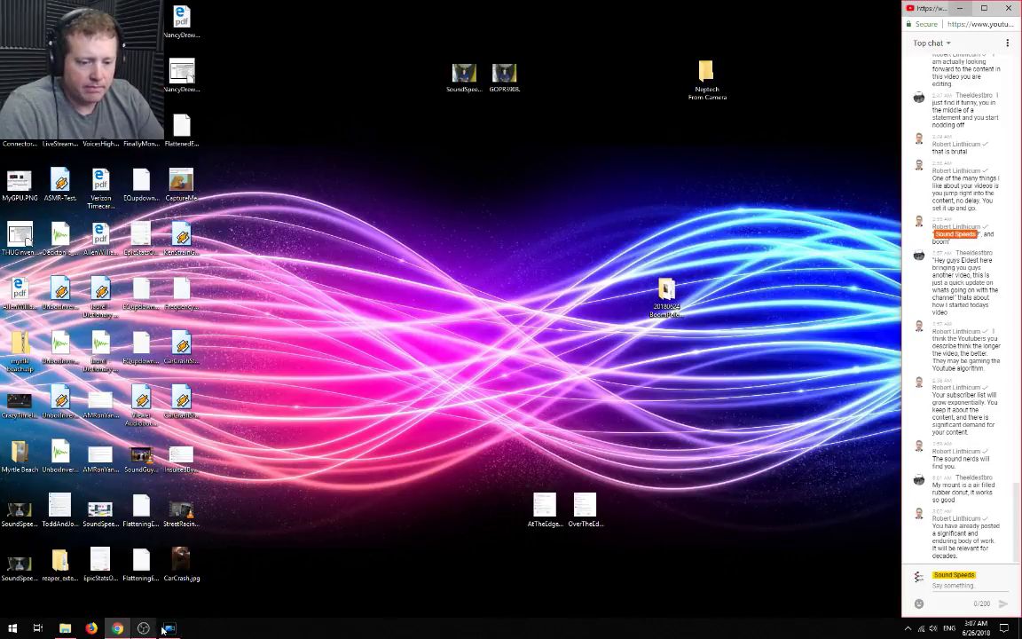
pyautogui.click(168, 628)
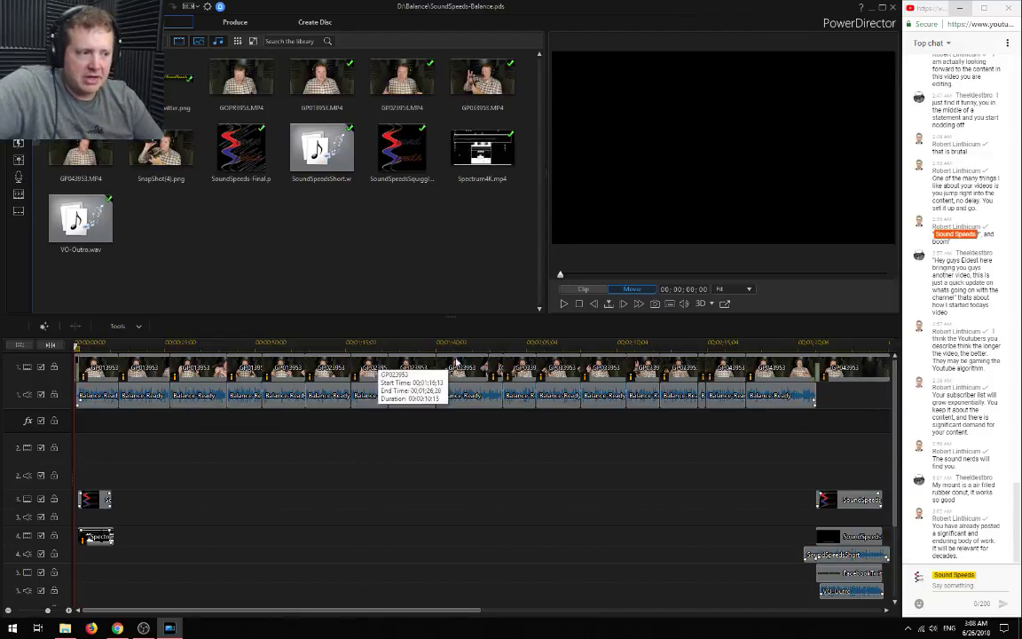
pyautogui.click(563, 304)
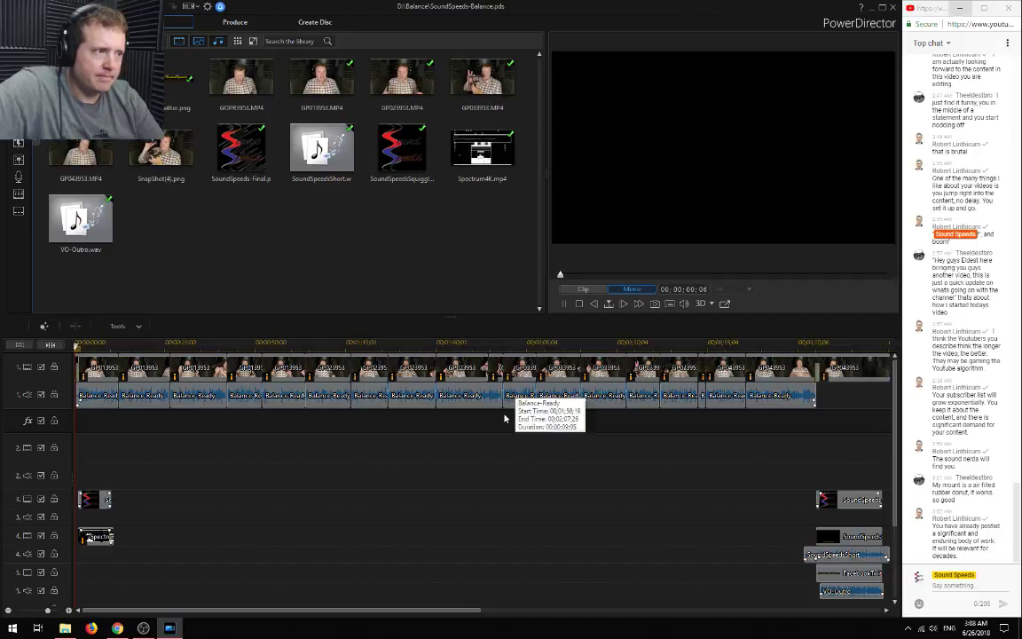
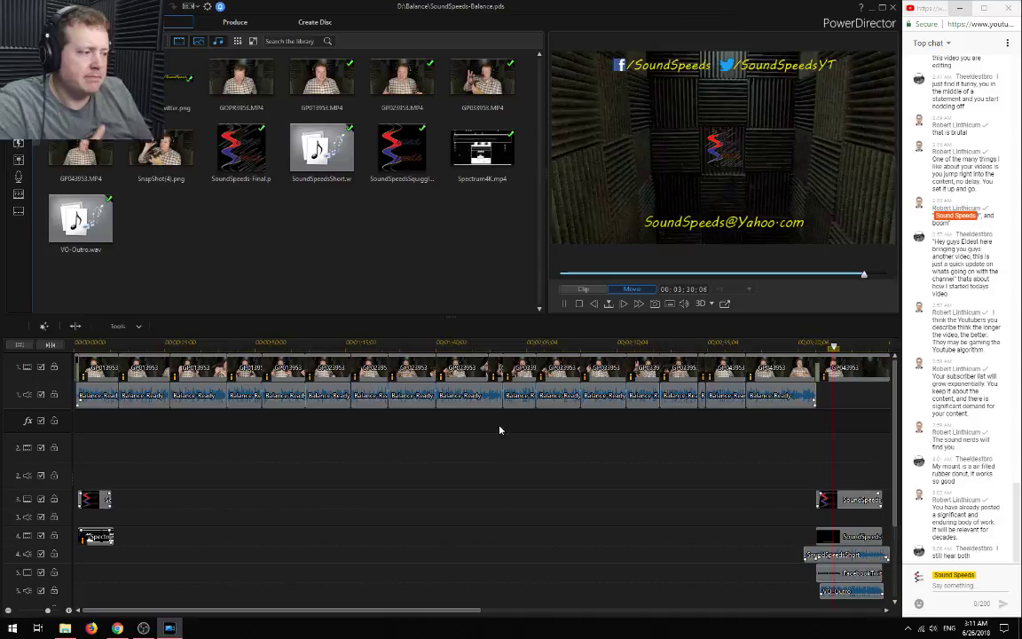
pyautogui.click(866, 342)
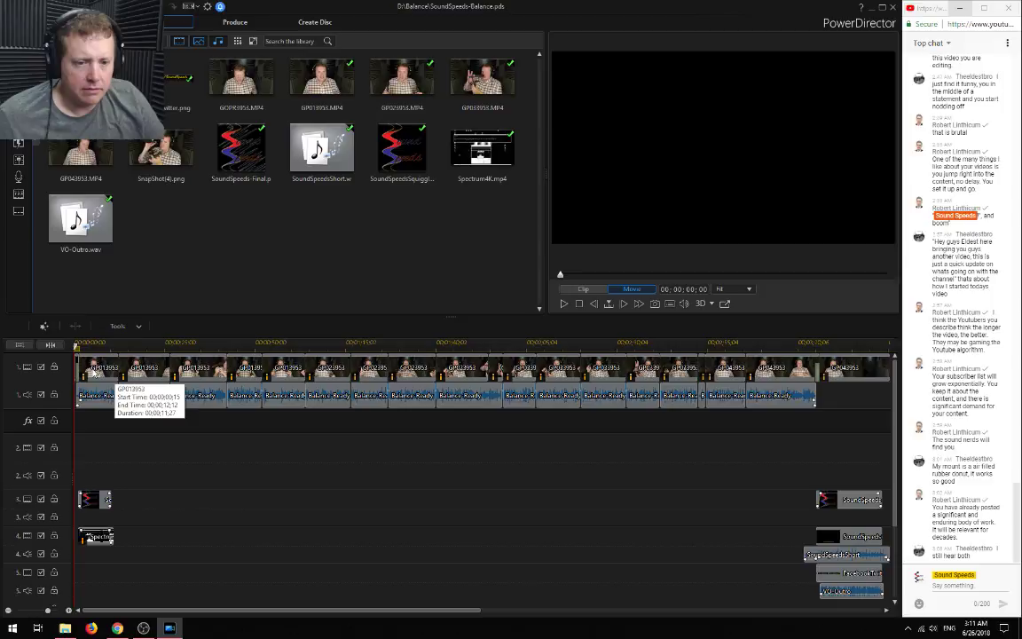
# Enable Edge Enhancement on the opening GP013953 clip, apply it to all clips and close the enhancement settings
pyautogui.click(155, 377)
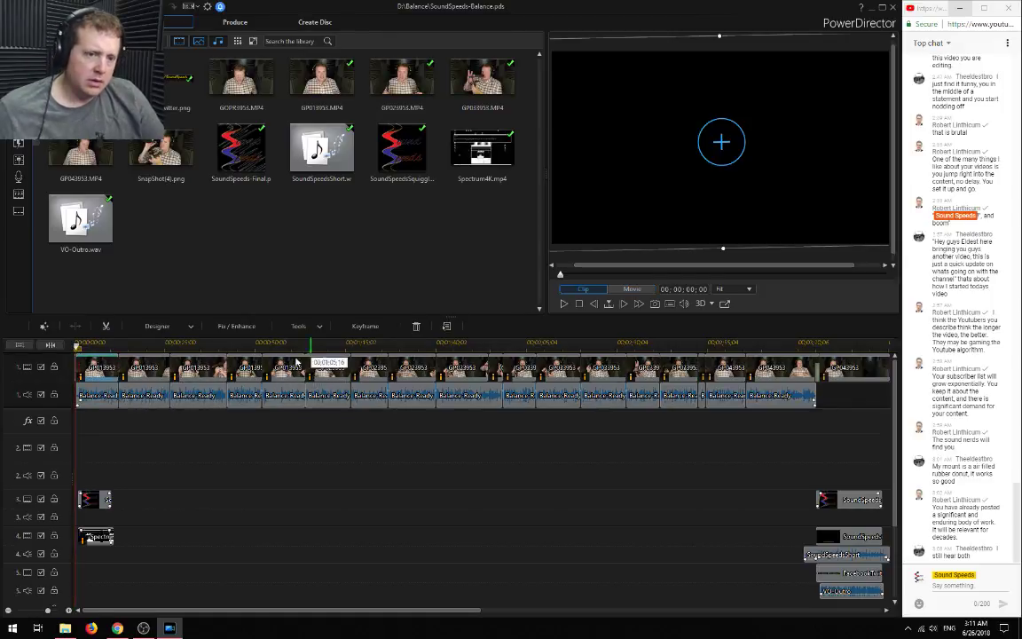
pyautogui.click(300, 326)
pyautogui.click(310, 341)
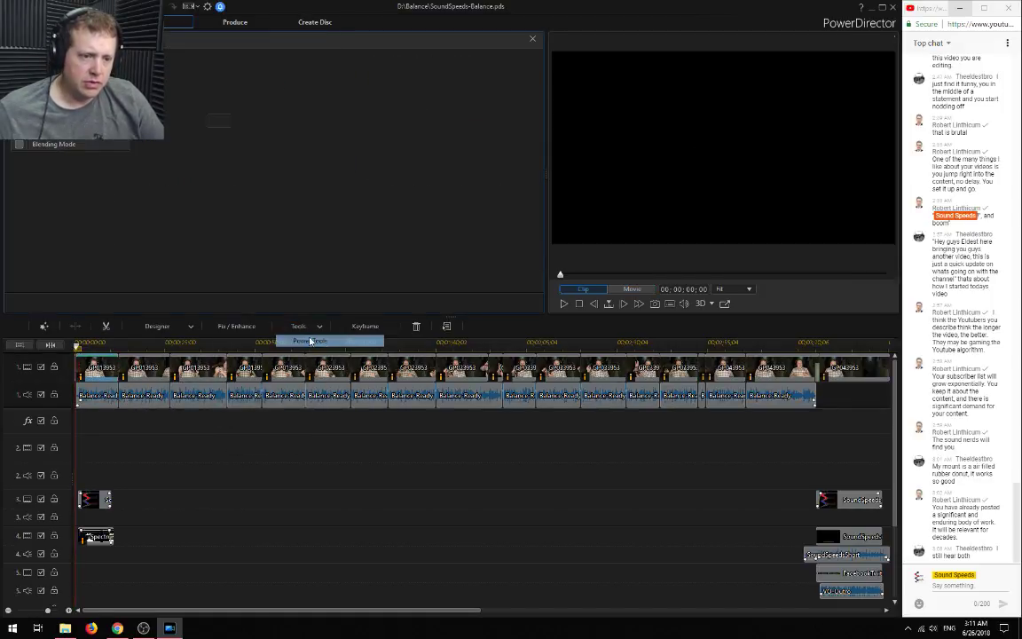
pyautogui.click(237, 327)
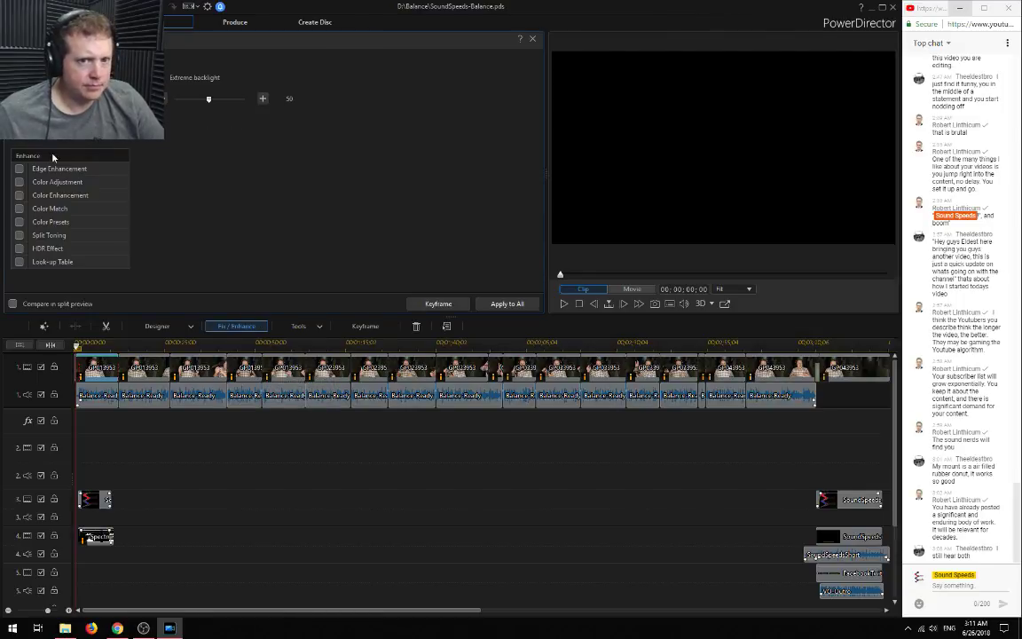
pyautogui.click(51, 167)
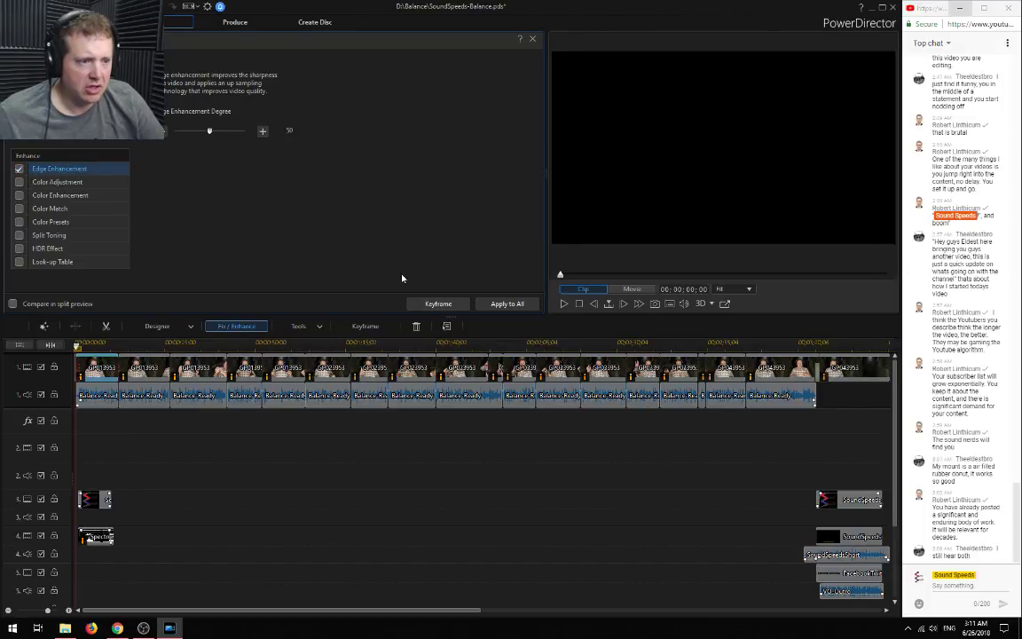
pyautogui.click(509, 303)
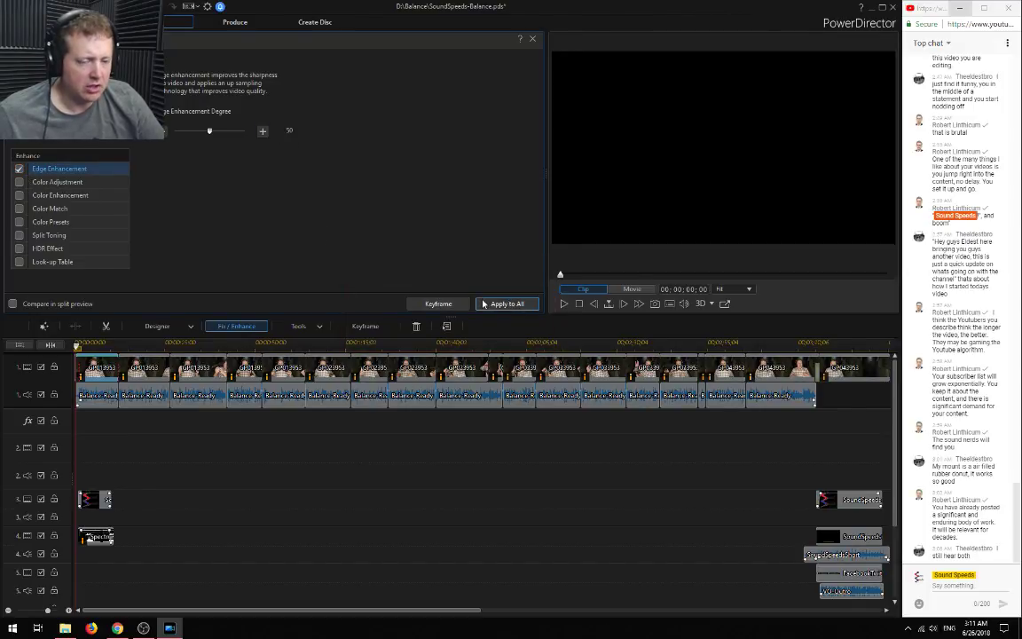
pyautogui.moveTo(124, 383)
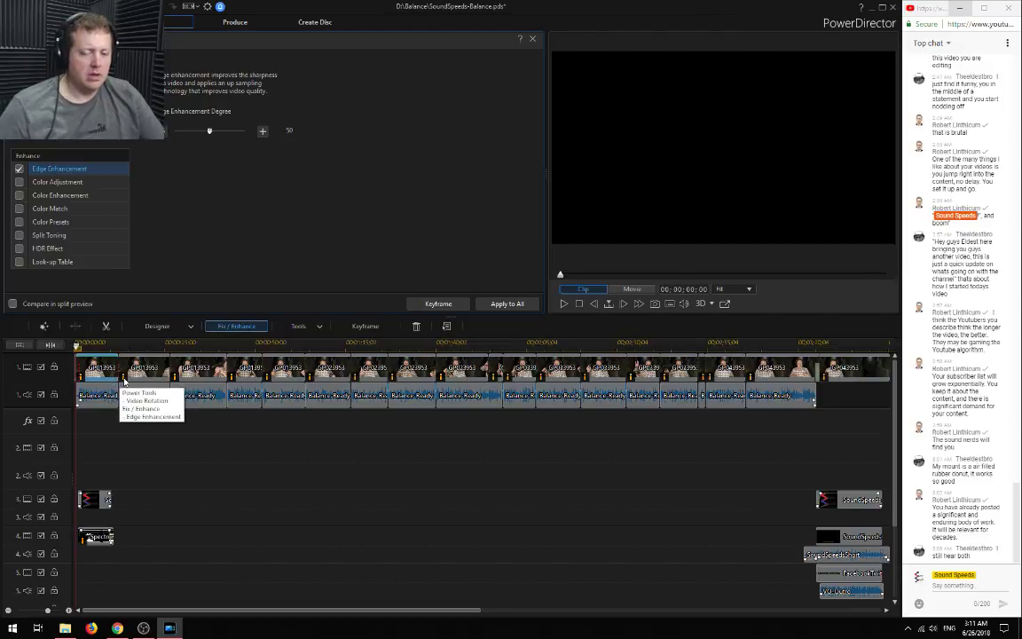
pyautogui.click(533, 40)
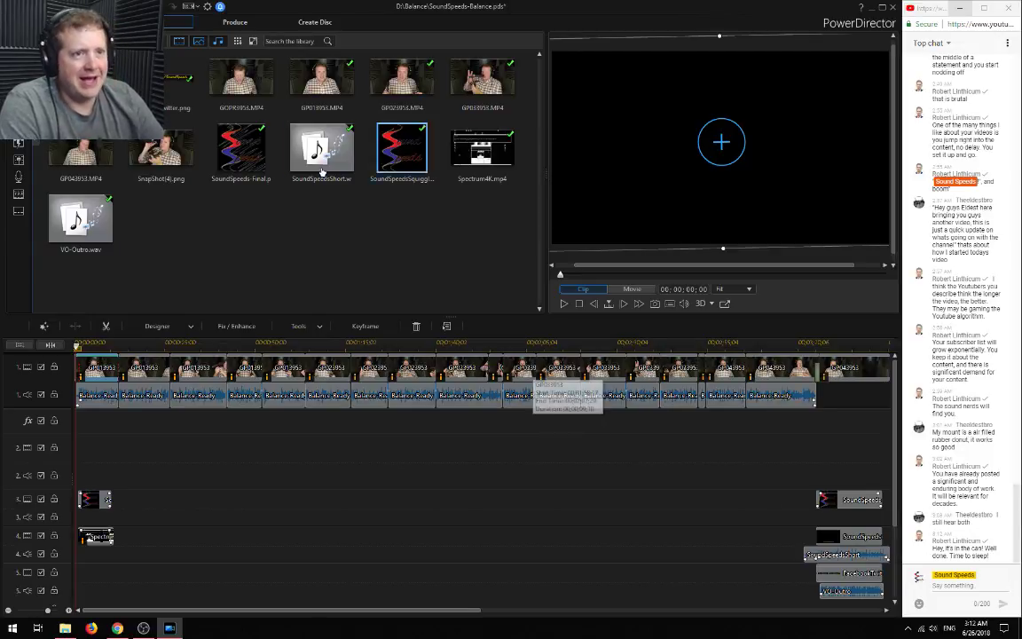
# Set up production of the finished movie with the Finished folder inside Sound Speeds on Storage (E:) as the export location
pyautogui.click(235, 22)
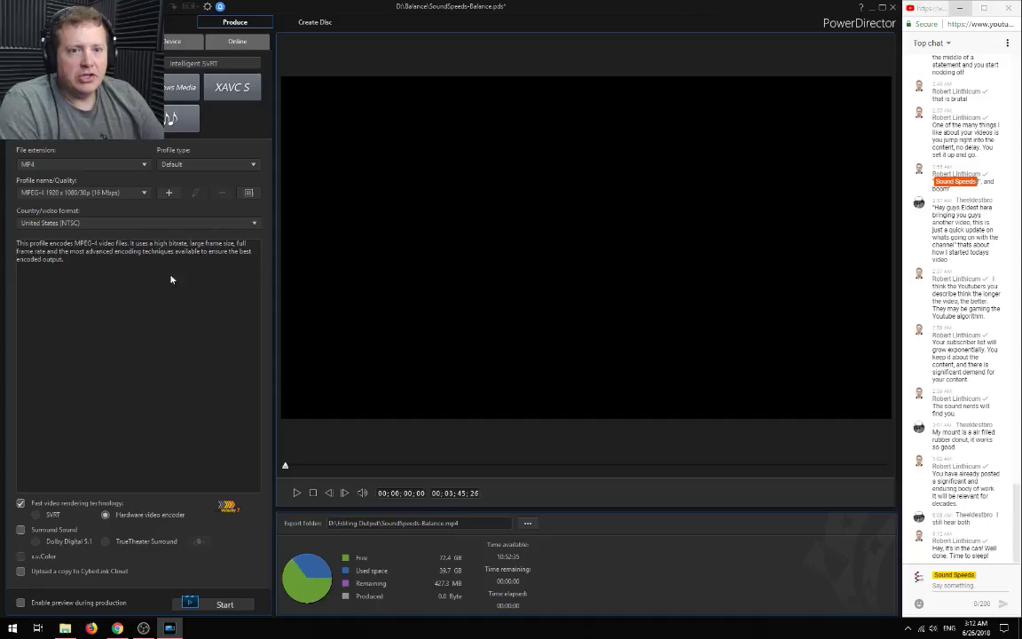
pyautogui.click(530, 523)
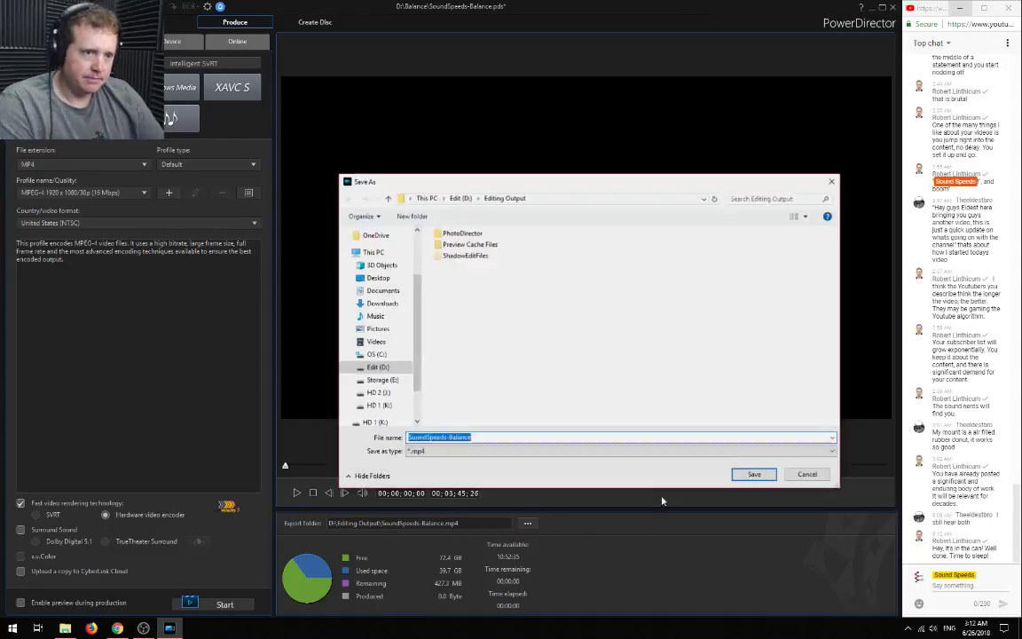
pyautogui.click(382, 380)
pyautogui.doubleClick(455, 268)
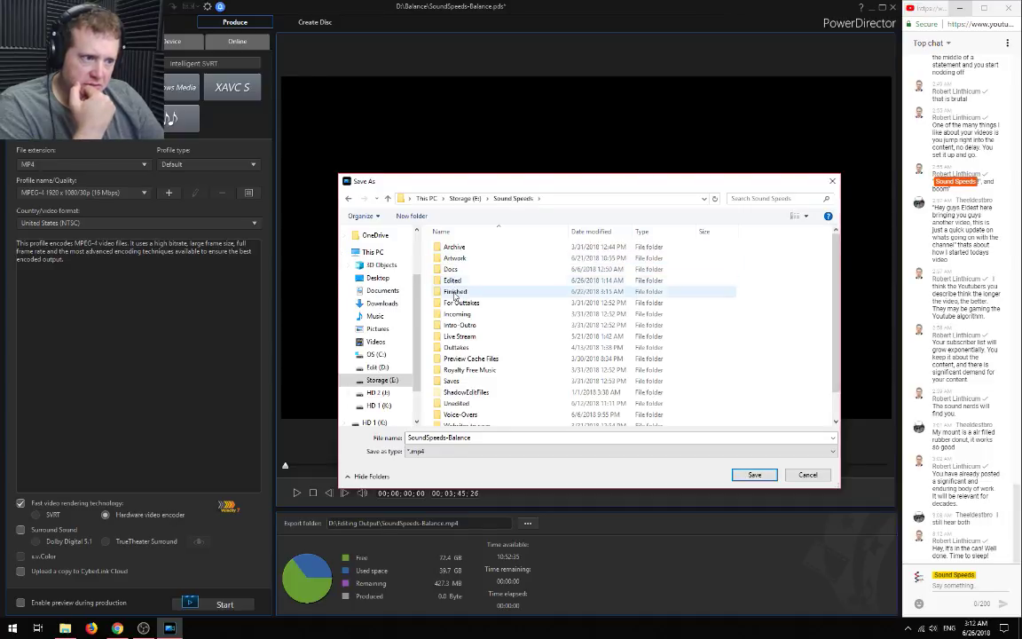
pyautogui.doubleClick(452, 291)
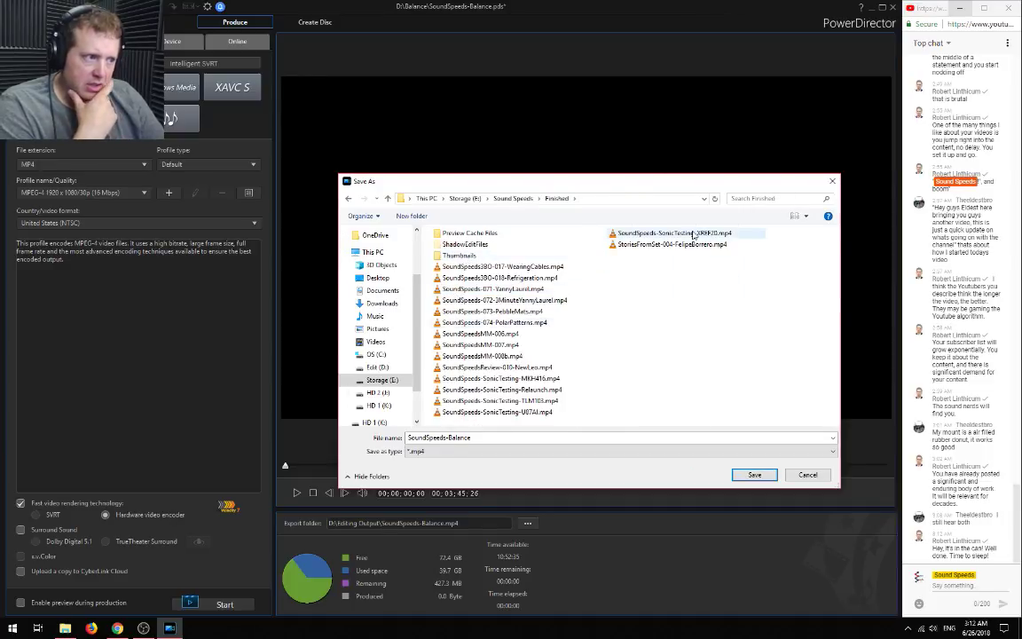
# Name the output SoundSpeeds-075-BalanceShockmount.mp4, based on the 074-PolarPatterns file name, and start producing the video
pyautogui.click(499, 324)
pyautogui.click(471, 438)
pyautogui.click(471, 437)
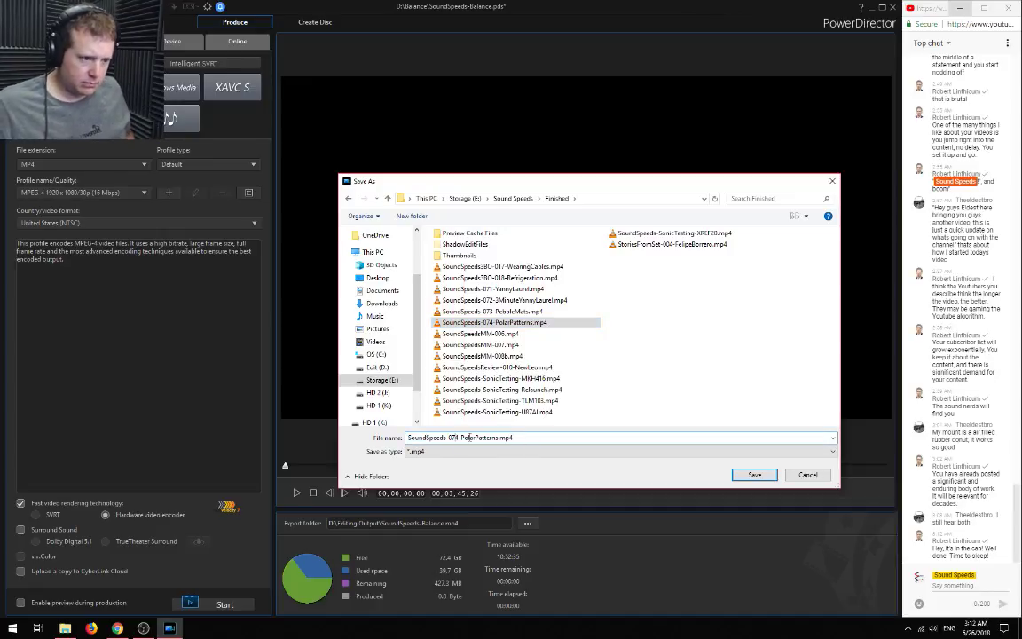
pyautogui.write('5')
pyautogui.moveTo(468, 437); pyautogui.dragTo(490, 437)
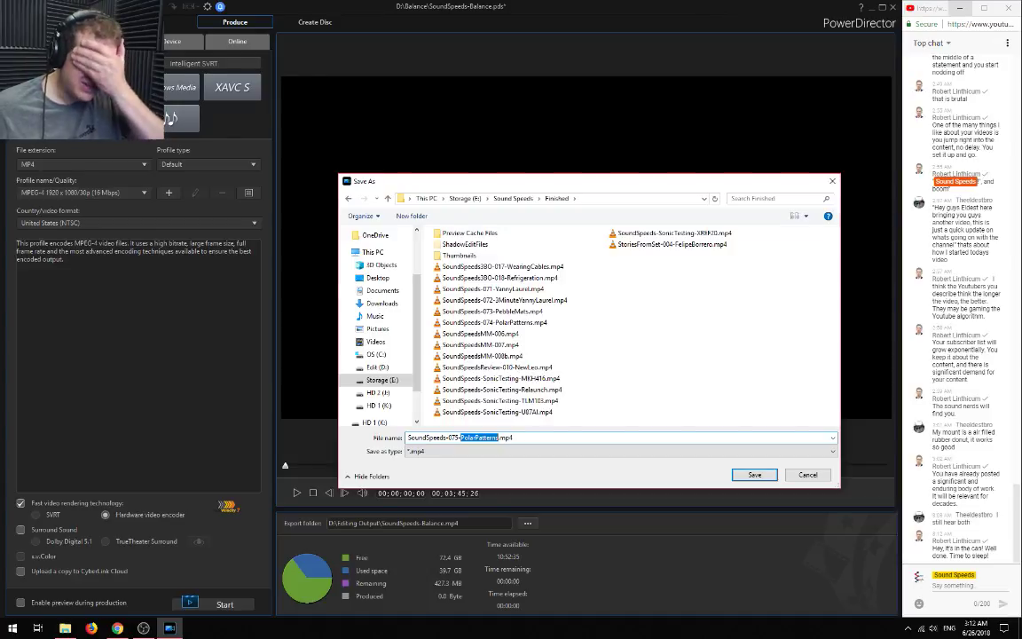
pyautogui.write('Balanc')
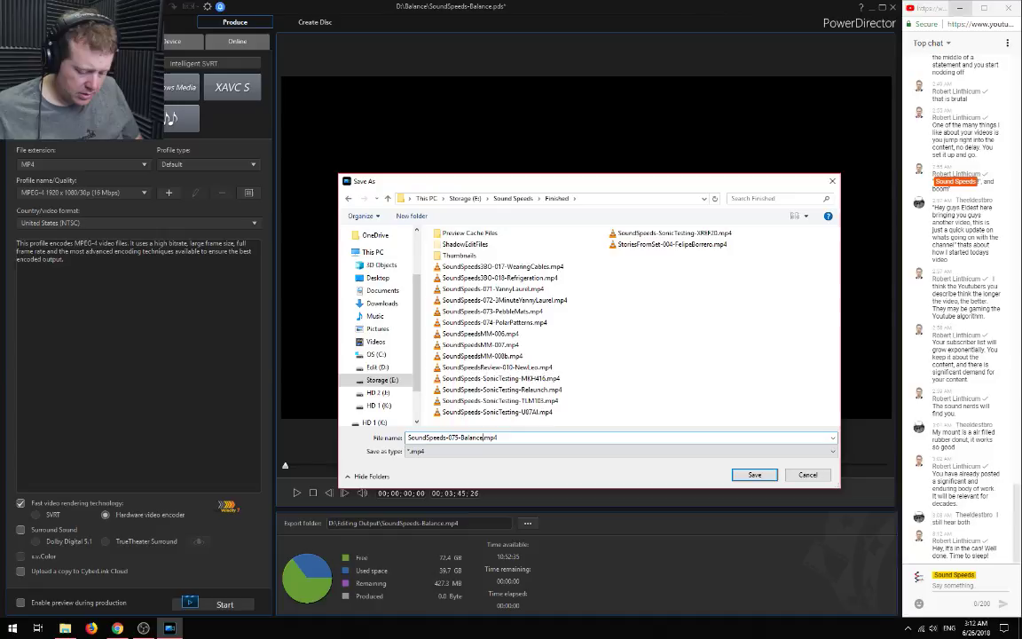
pyautogui.write('eShockmount')
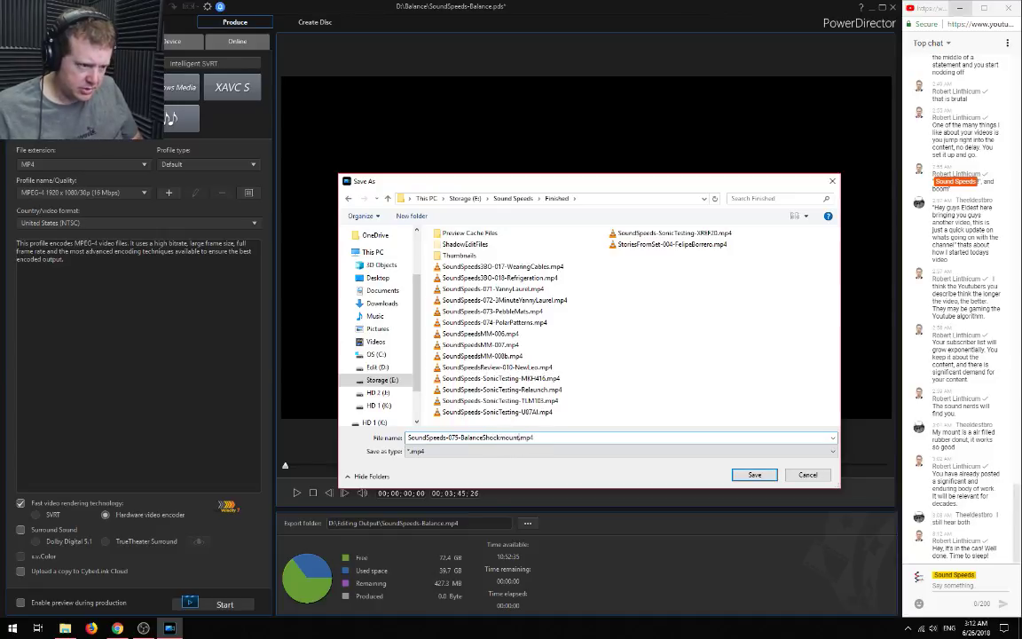
pyautogui.press('Return')
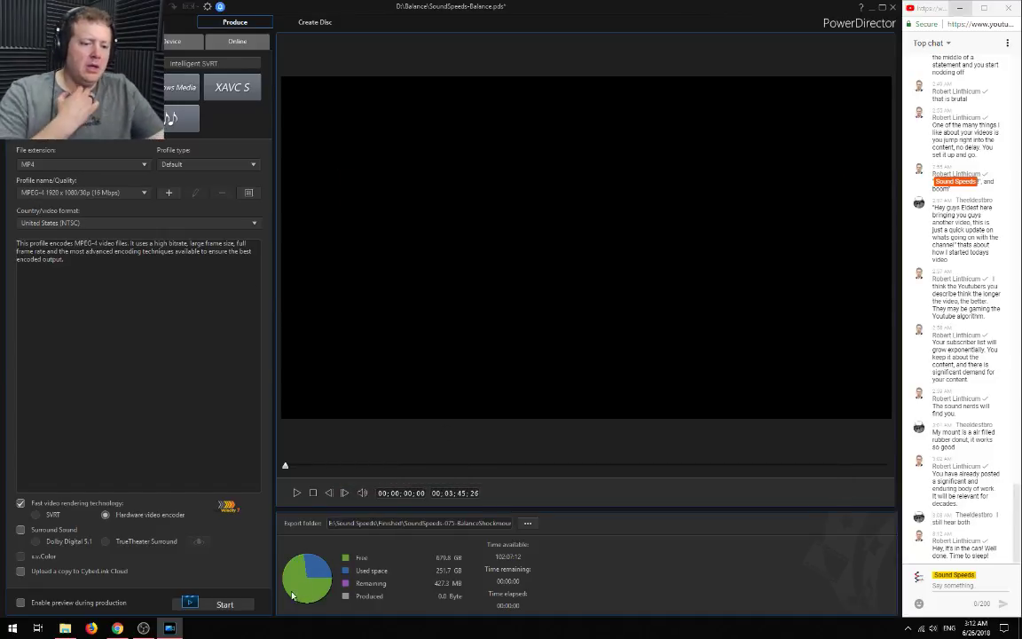
pyautogui.click(227, 607)
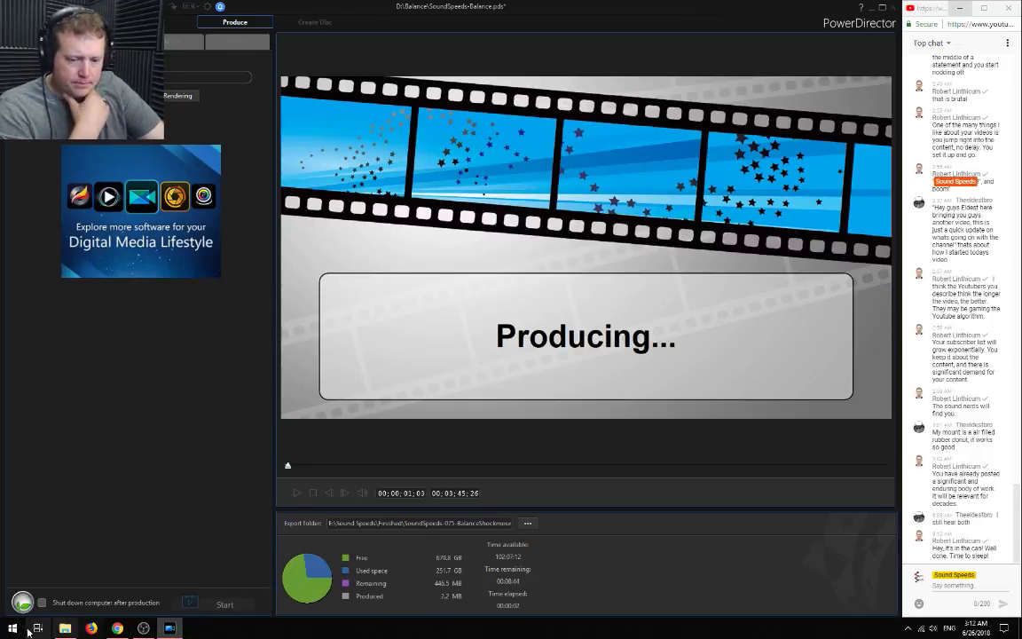
# Switch to File Explorer, open SnapShot(4).png from the Balance folder in Photoshop and enlarge its image window
pyautogui.click(65, 628)
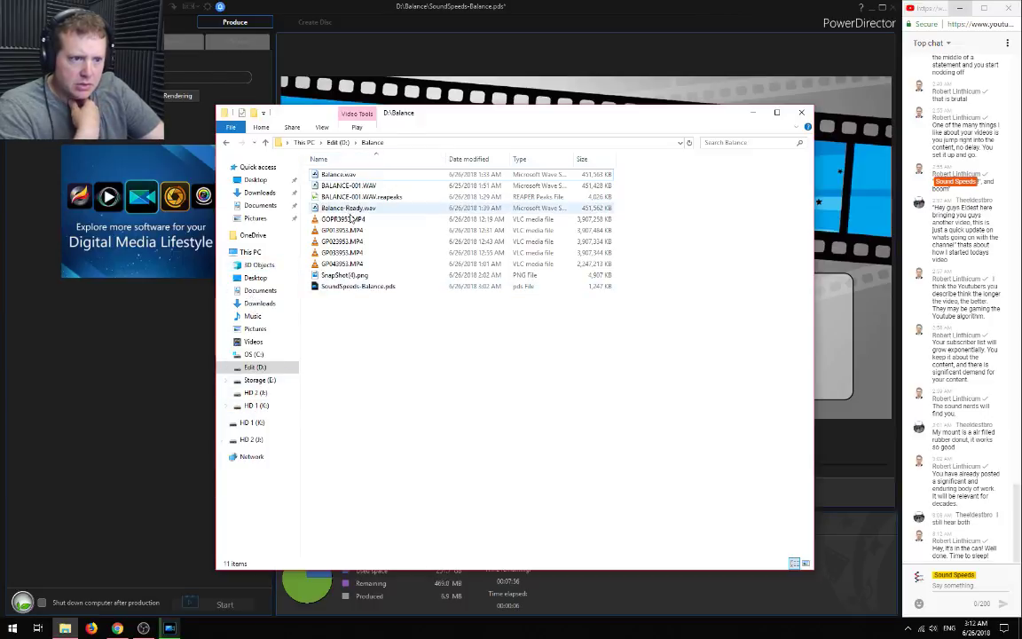
pyautogui.rightClick(348, 273)
pyautogui.moveTo(408, 398)
pyautogui.moveTo(481, 433)
pyautogui.click(551, 431)
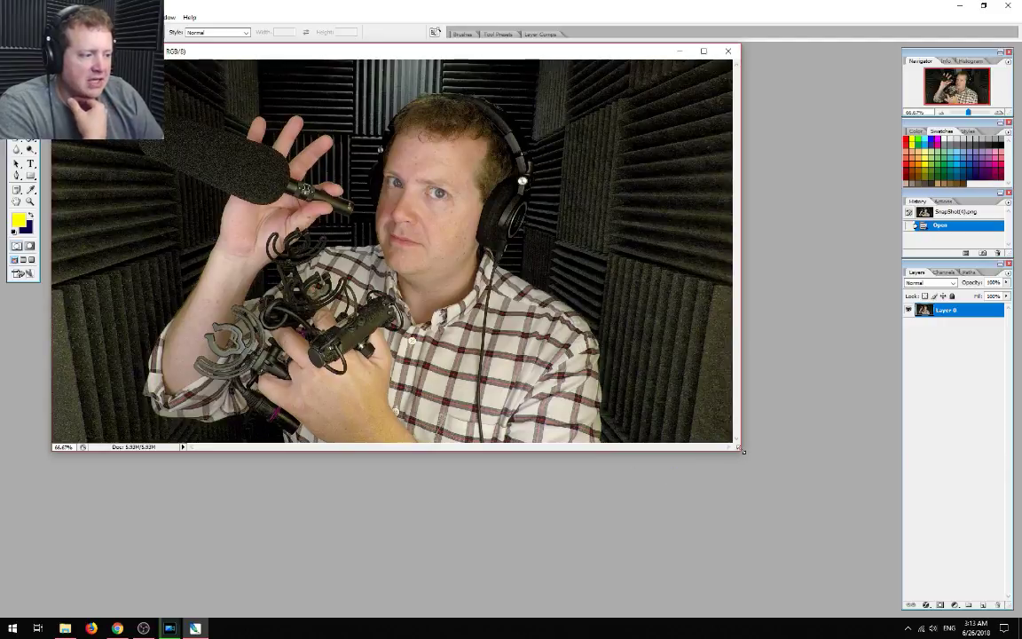
pyautogui.moveTo(739, 449); pyautogui.dragTo(806, 519)
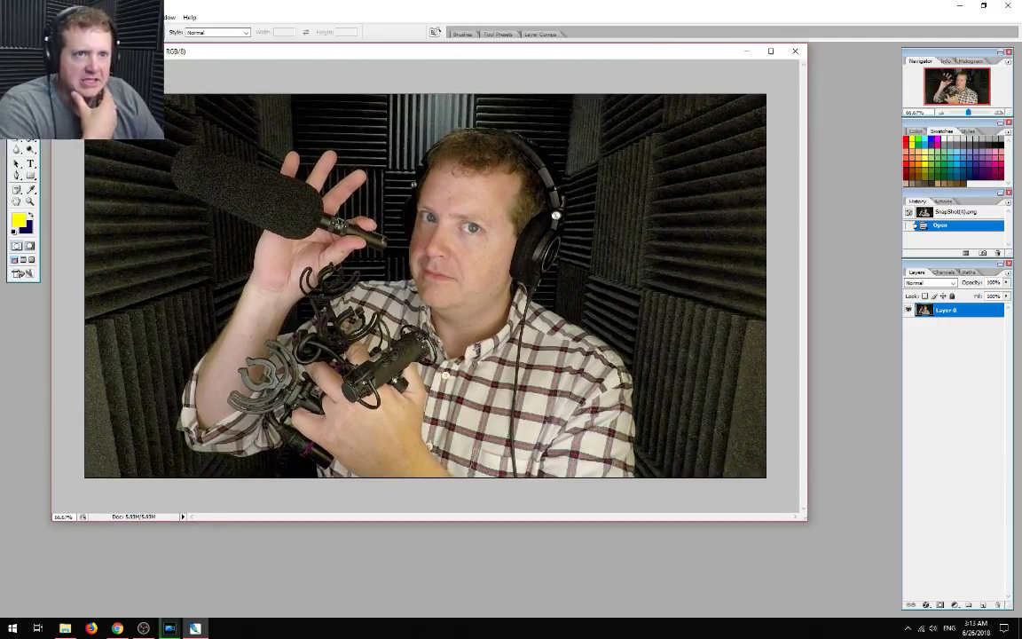
# Apply a slight master hue shift to the snapshot with the Hue/Saturation adjustment
pyautogui.click(55, 17)
pyautogui.moveTo(106, 37)
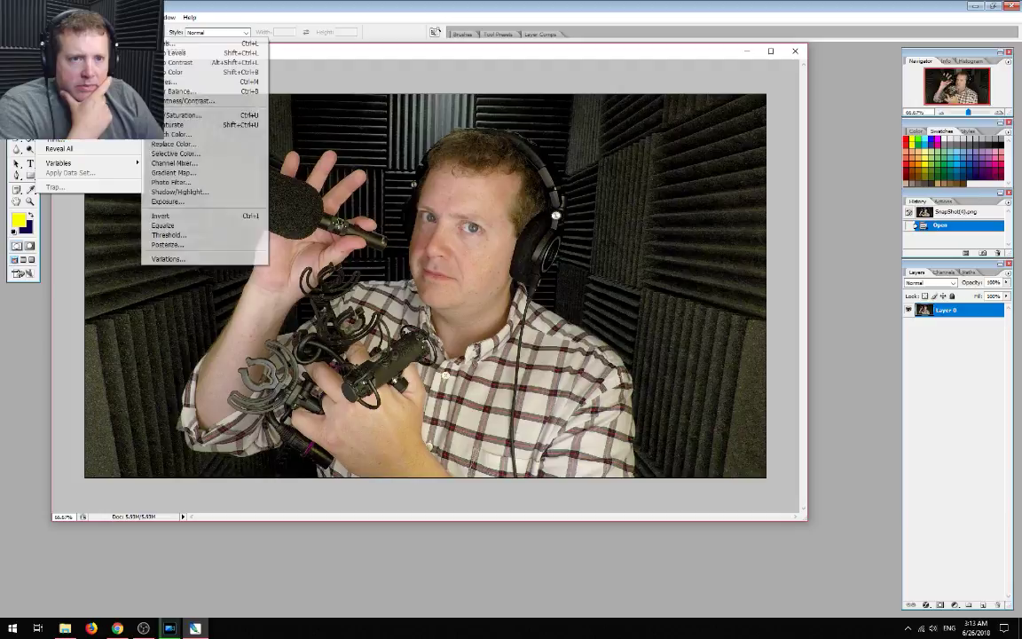
pyautogui.click(225, 117)
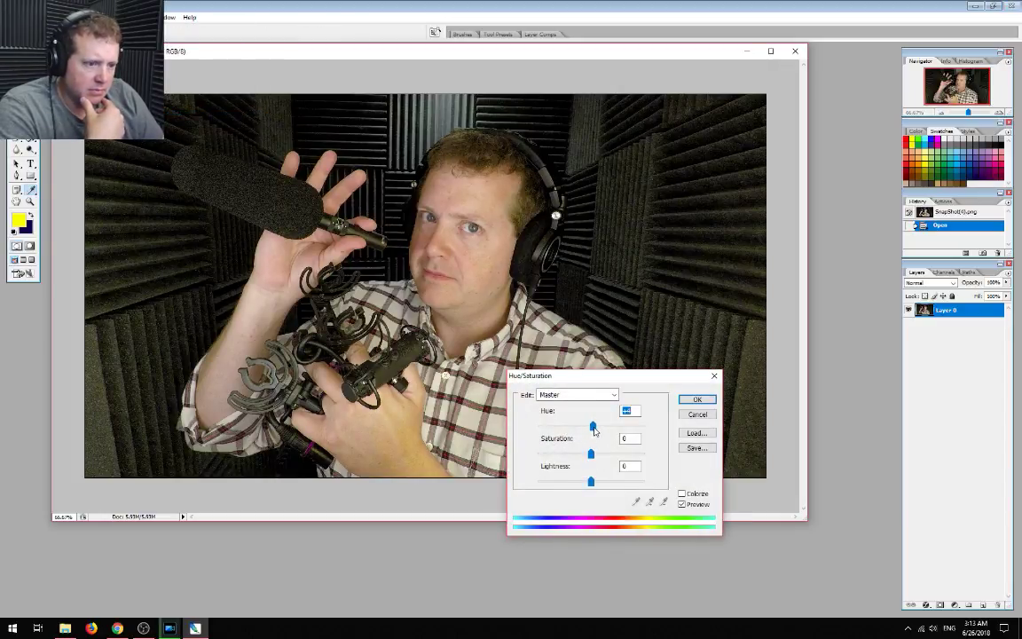
pyautogui.click(590, 427)
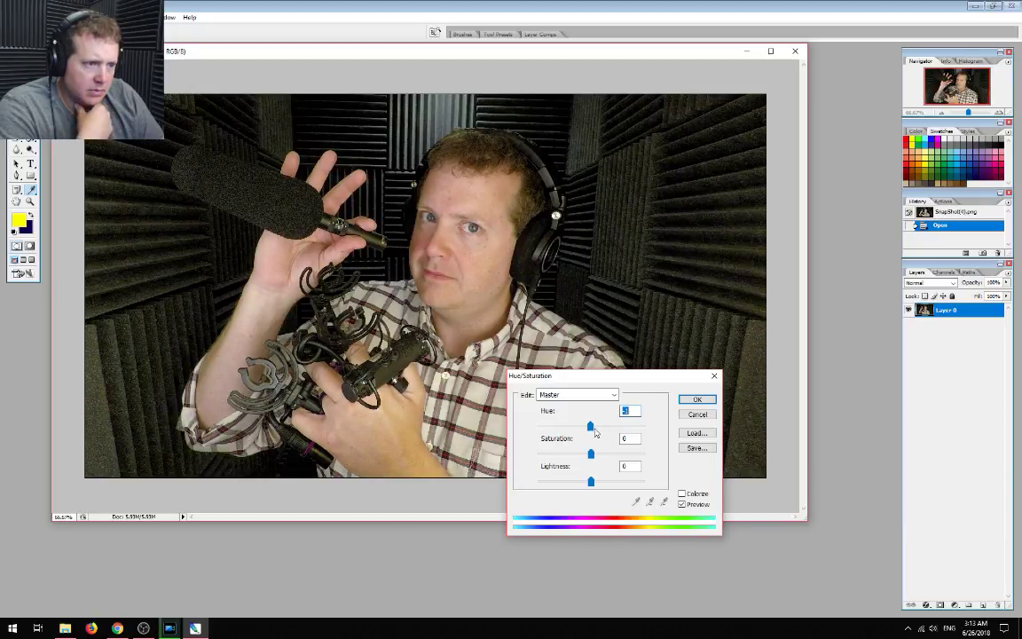
pyautogui.click(696, 400)
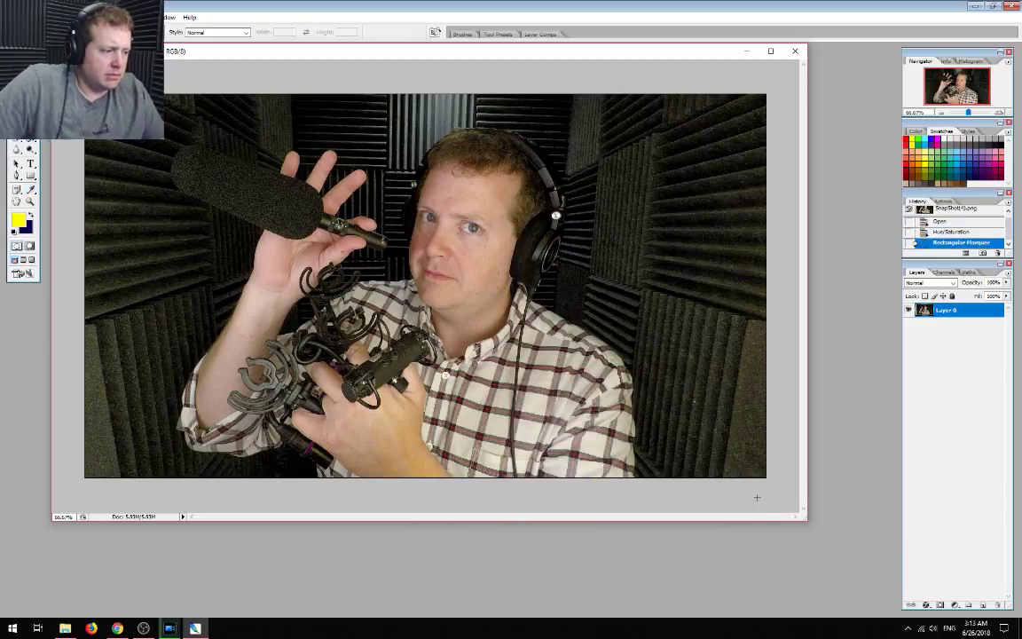
# Create a new blank document for the thumbnail and bring the snapshot image back to the front
pyautogui.moveTo(803, 520); pyautogui.dragTo(834, 562)
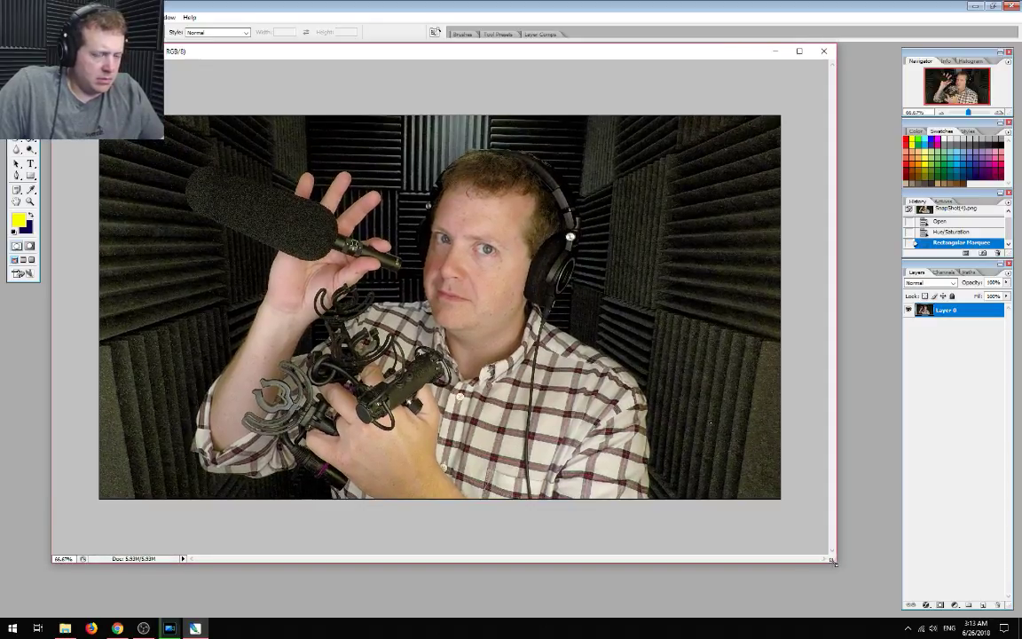
pyautogui.hotkey('alt', 'f')
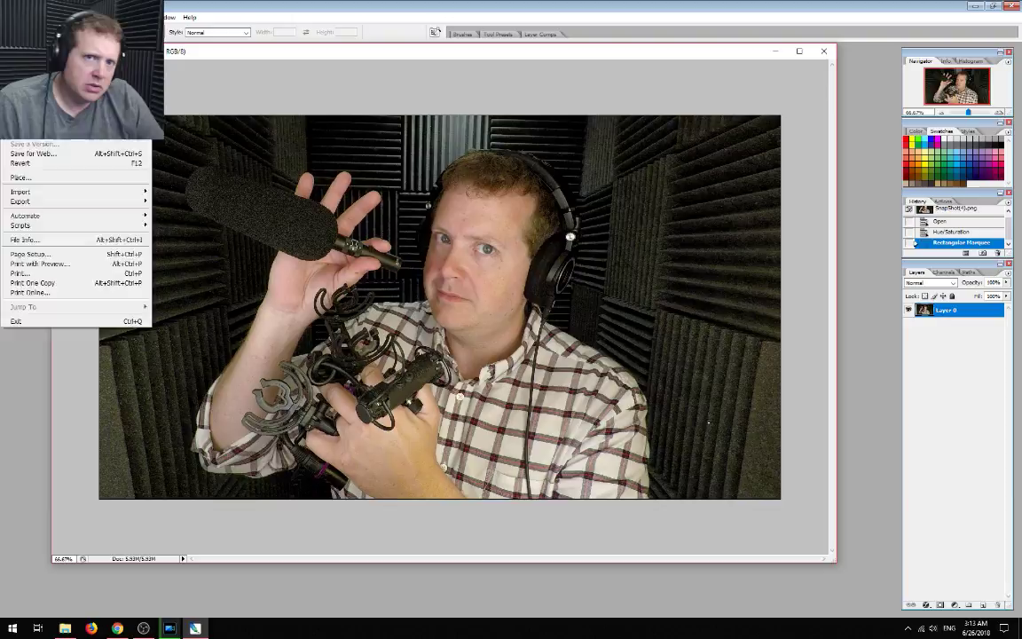
pyautogui.press('n')
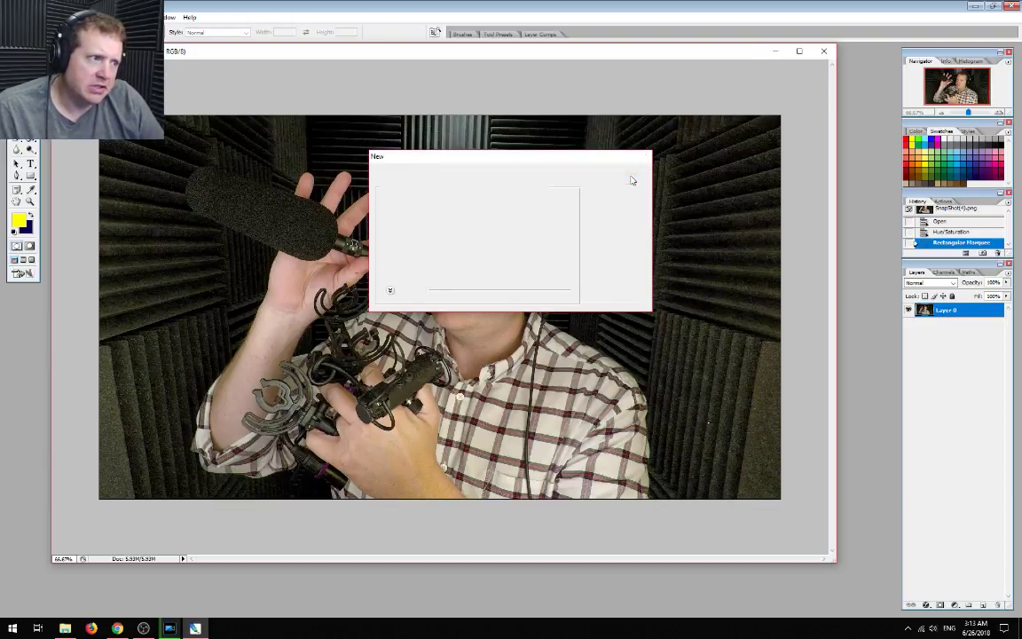
pyautogui.click(618, 175)
pyautogui.moveTo(433, 57); pyautogui.dragTo(482, 164)
pyautogui.click(740, 95)
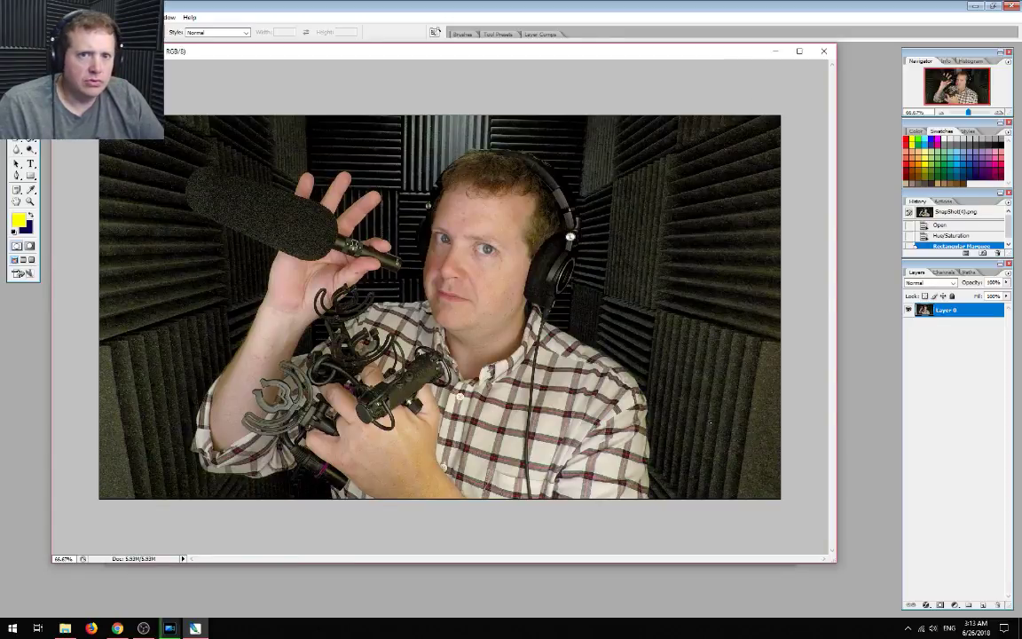
# Copy the snapshot into the new document as a layer with the Move tool and move it over the canvas
pyautogui.press('v')
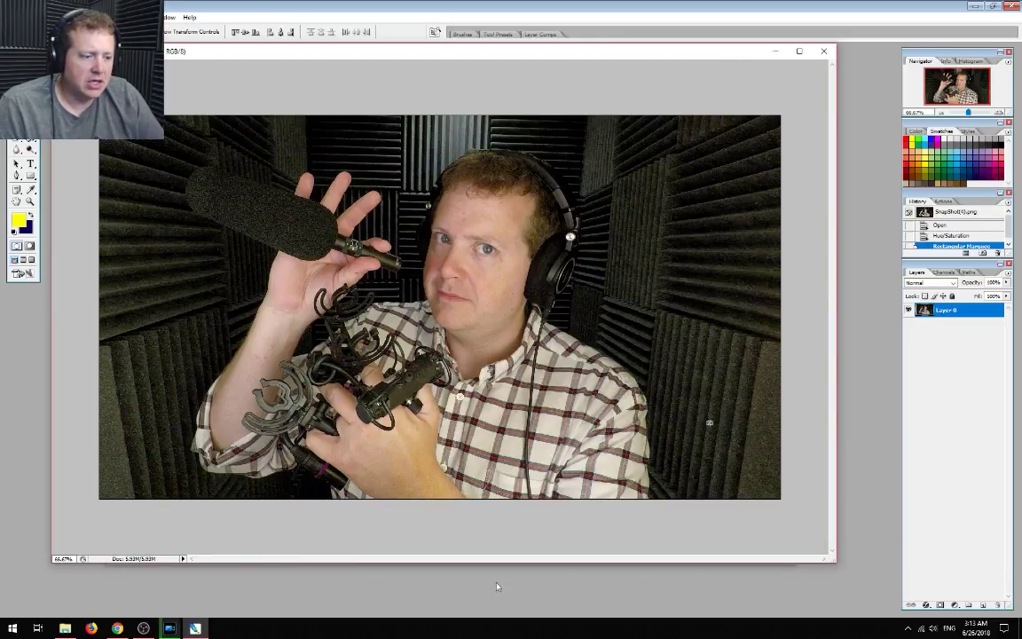
pyautogui.moveTo(833, 562); pyautogui.dragTo(794, 513)
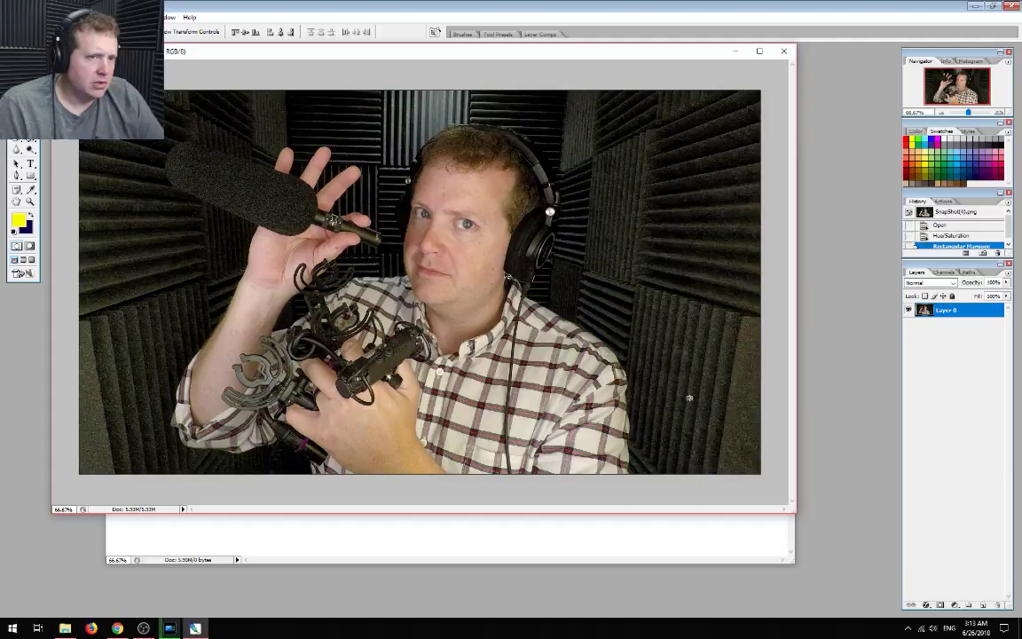
pyautogui.moveTo(202, 162); pyautogui.dragTo(390, 541)
pyautogui.moveTo(460, 523); pyautogui.dragTo(260, 230)
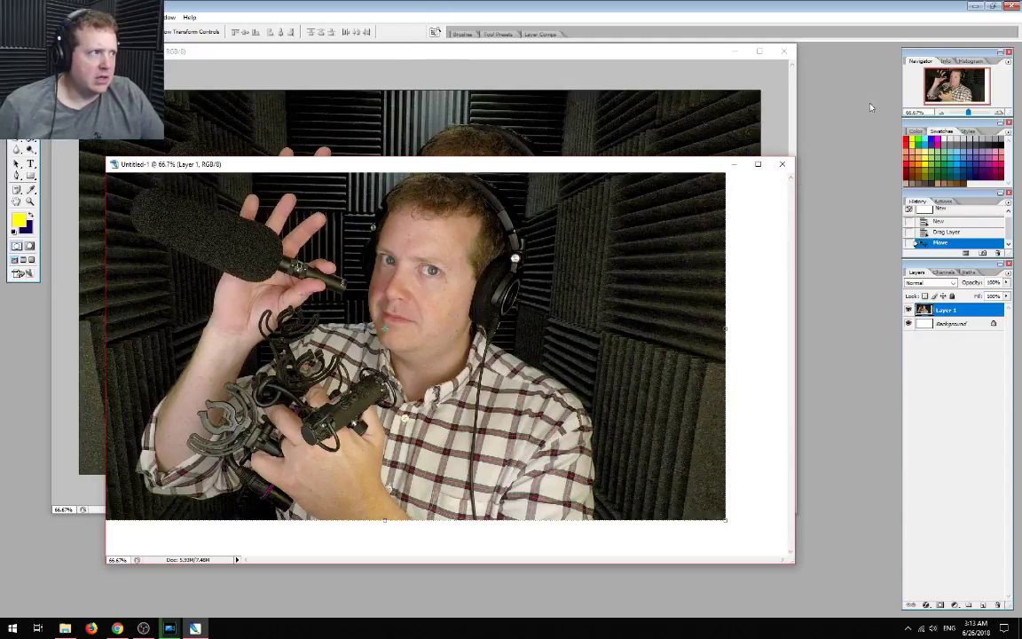
# Scale the snapshot layer proportionally to about 111.5% and reposition it so that it covers the whole canvas
pyautogui.click(941, 114)
pyautogui.click(941, 113)
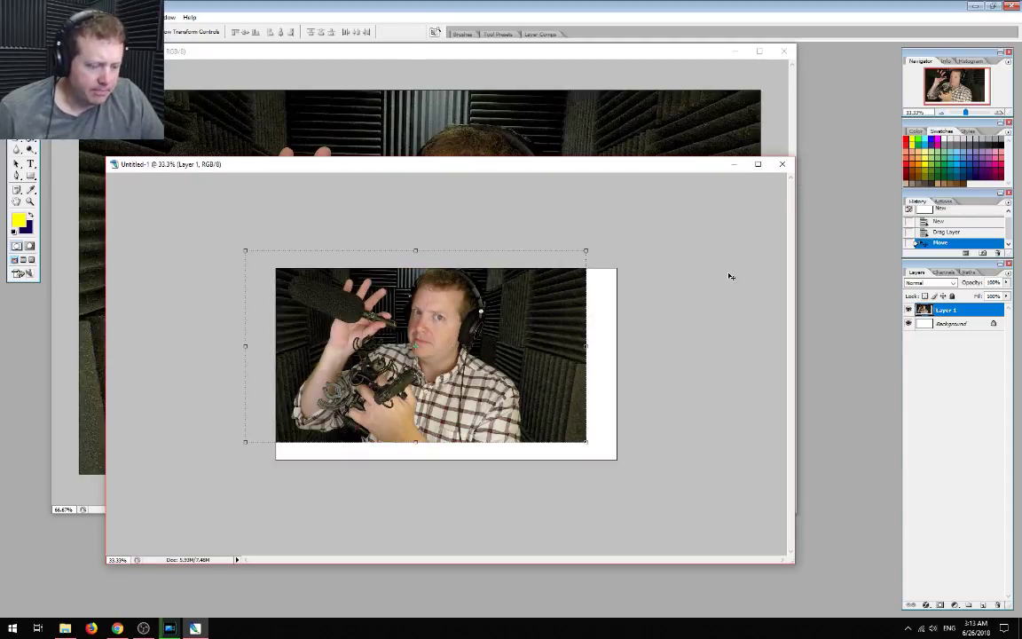
pyautogui.moveTo(486, 380)
pyautogui.mouseDown()
pyautogui.moveTo(509, 394)
pyautogui.moveTo(475, 380)
pyautogui.mouseUp()
pyautogui.moveTo(574, 443); pyautogui.dragTo(611, 468)
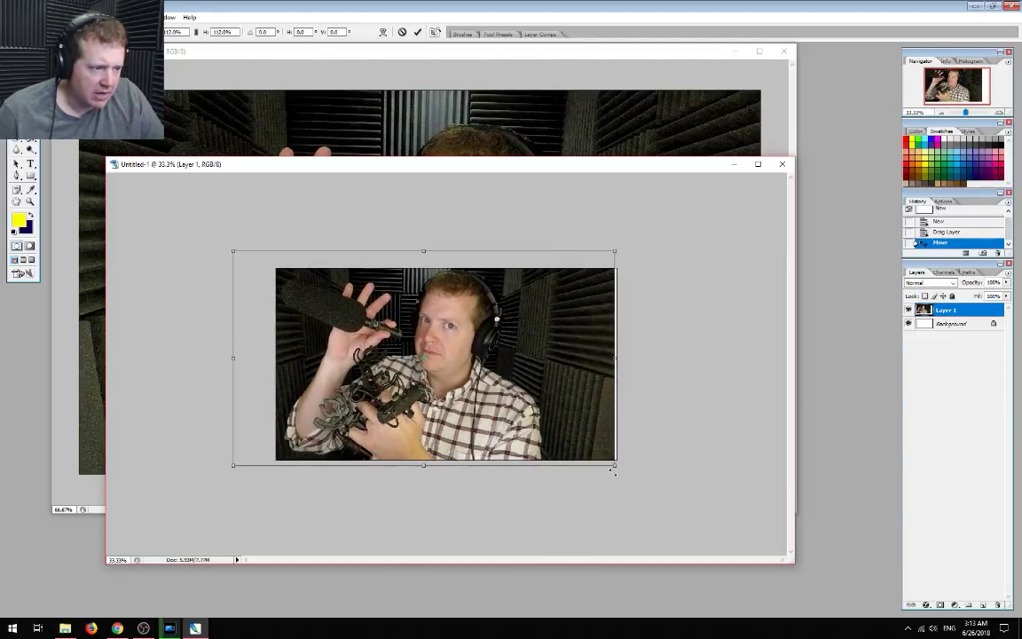
pyautogui.moveTo(552, 426); pyautogui.dragTo(594, 431)
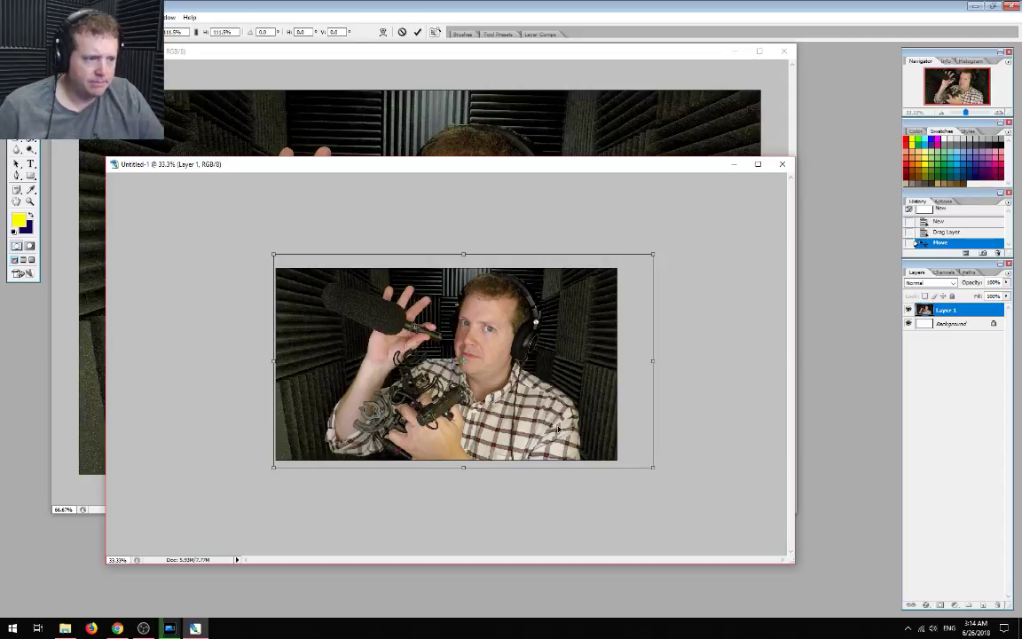
pyautogui.click(419, 33)
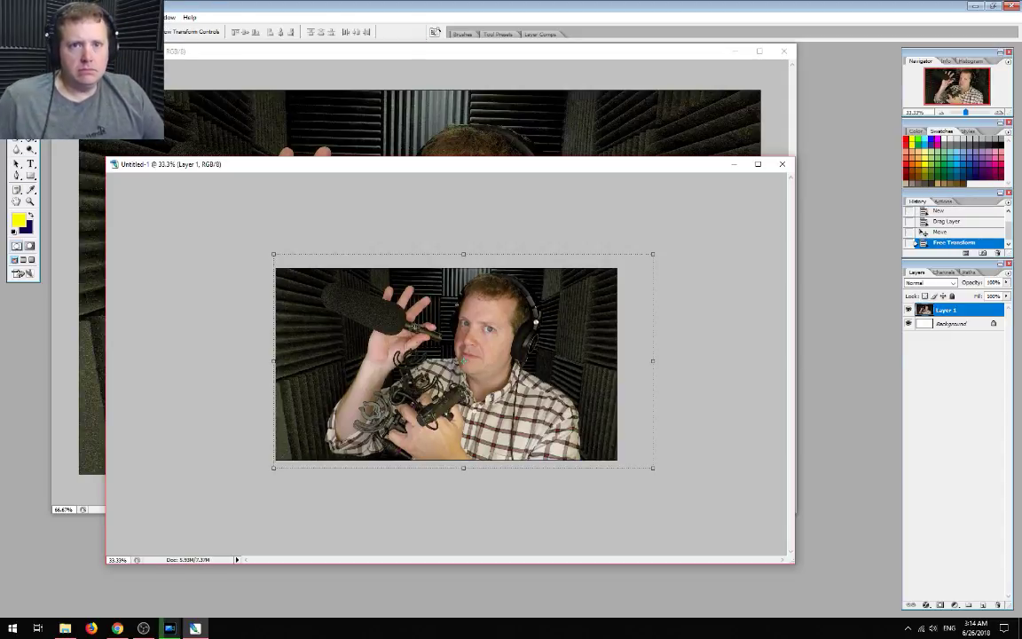
# Brighten the snapshot layer with Levels, setting the white input level to 232 and the midtones to 1.16
pyautogui.click(998, 115)
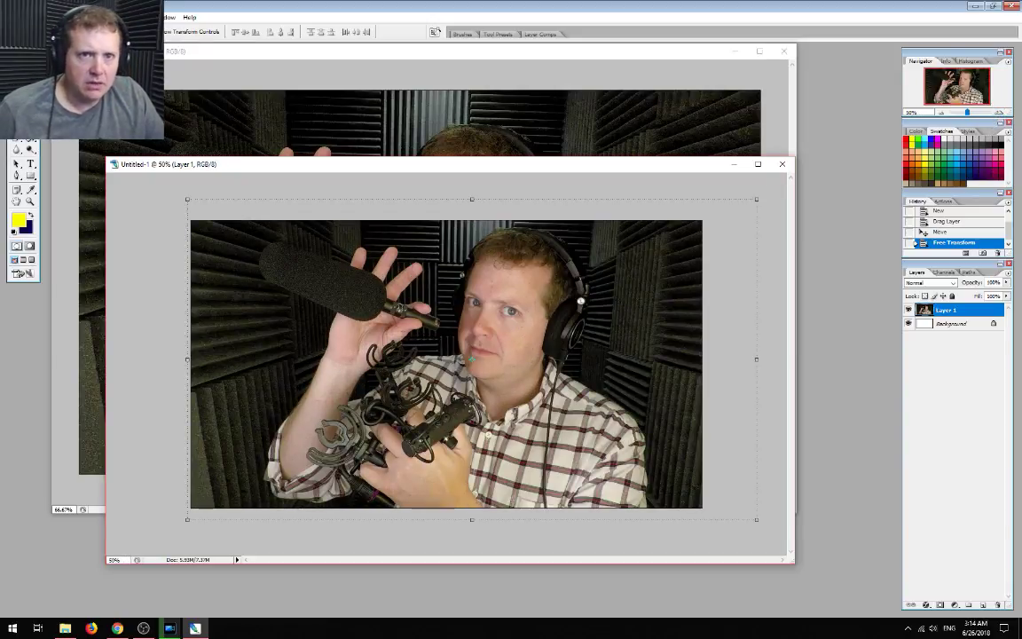
pyautogui.hotkey('alt', 'i')
pyautogui.press('a')
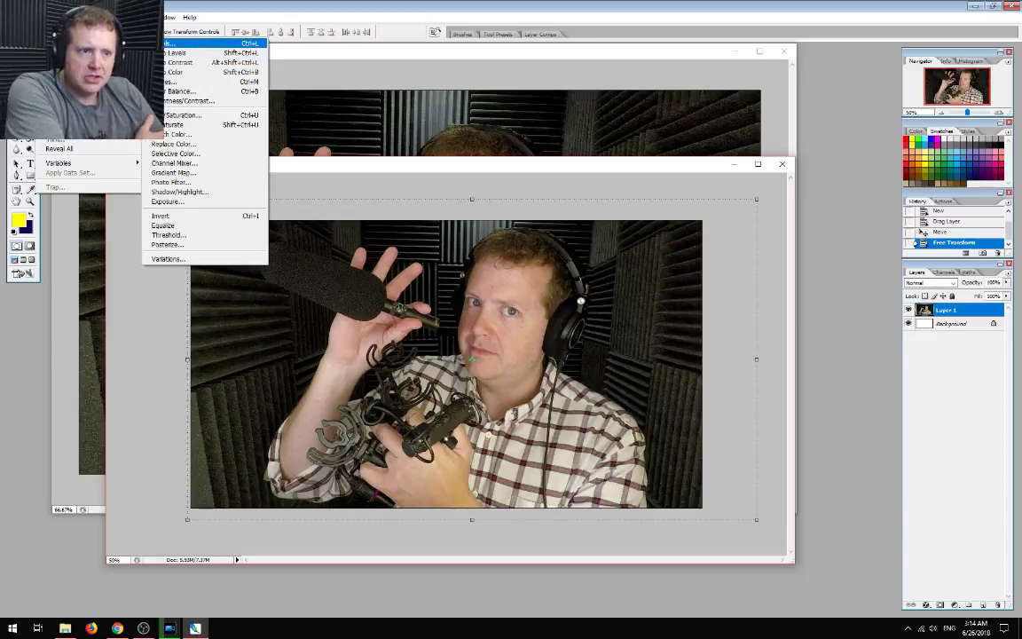
pyautogui.press('l')
pyautogui.moveTo(728, 400); pyautogui.dragTo(716, 404)
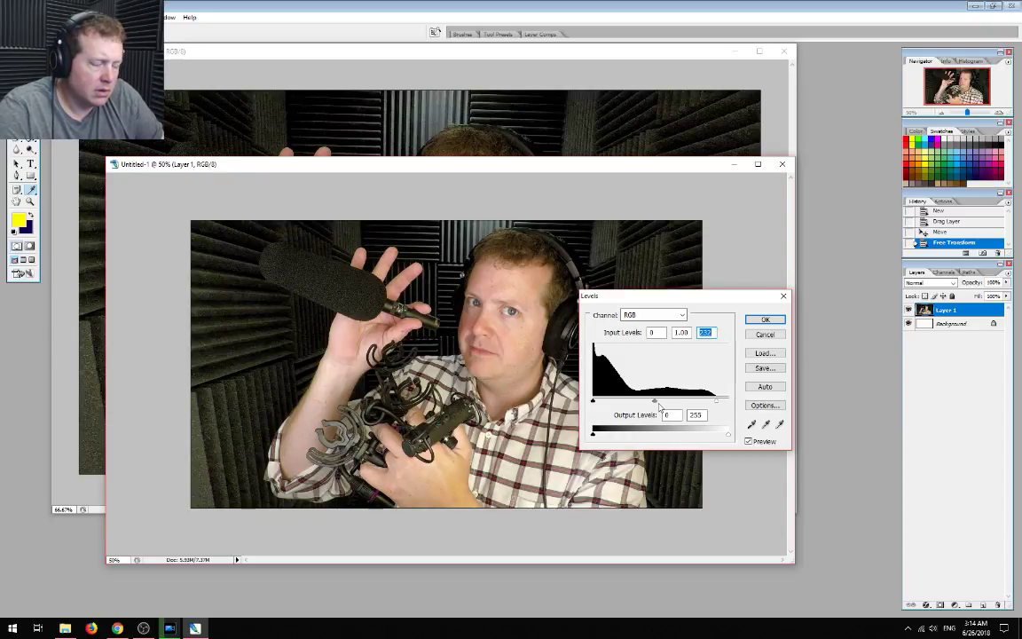
pyautogui.moveTo(654, 403); pyautogui.dragTo(648, 404)
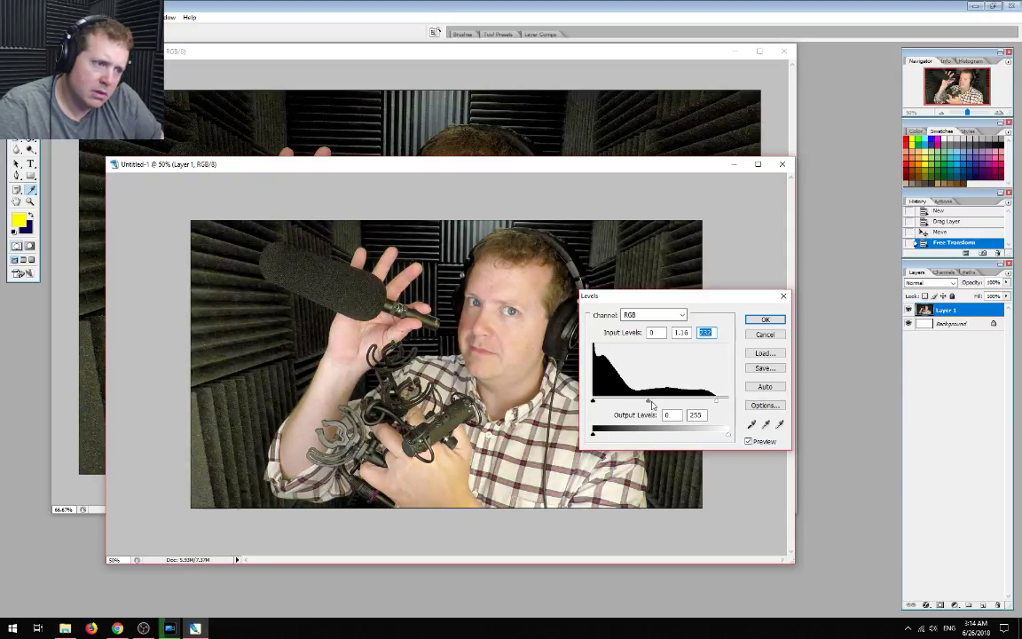
pyautogui.click(753, 317)
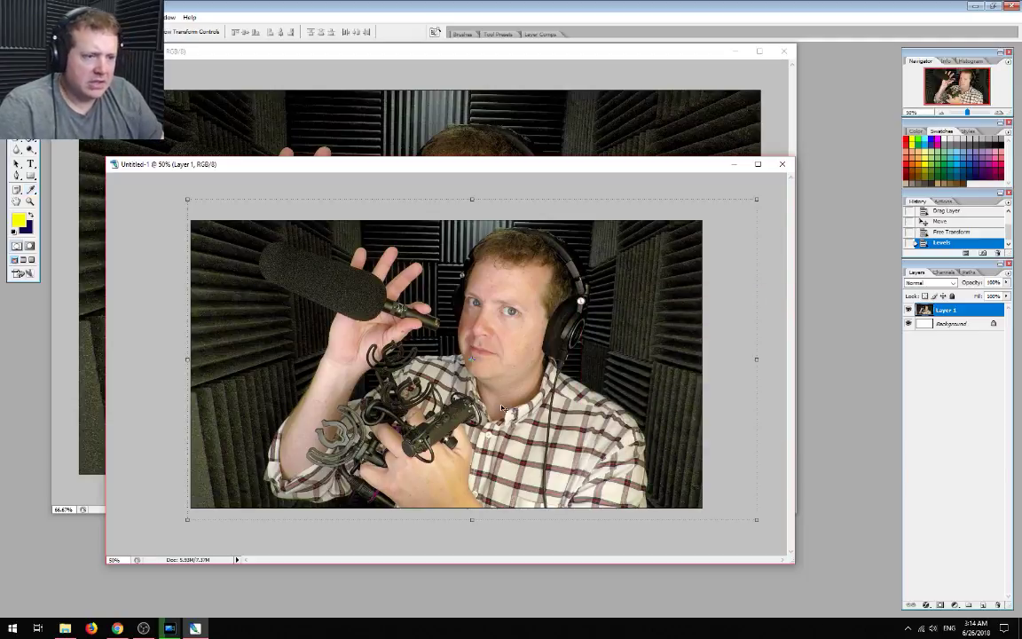
# Open the logo image SoundSpeeds-FinalSmall.png from the Artwork folder inside Sound Speeds
pyautogui.click(10, 17)
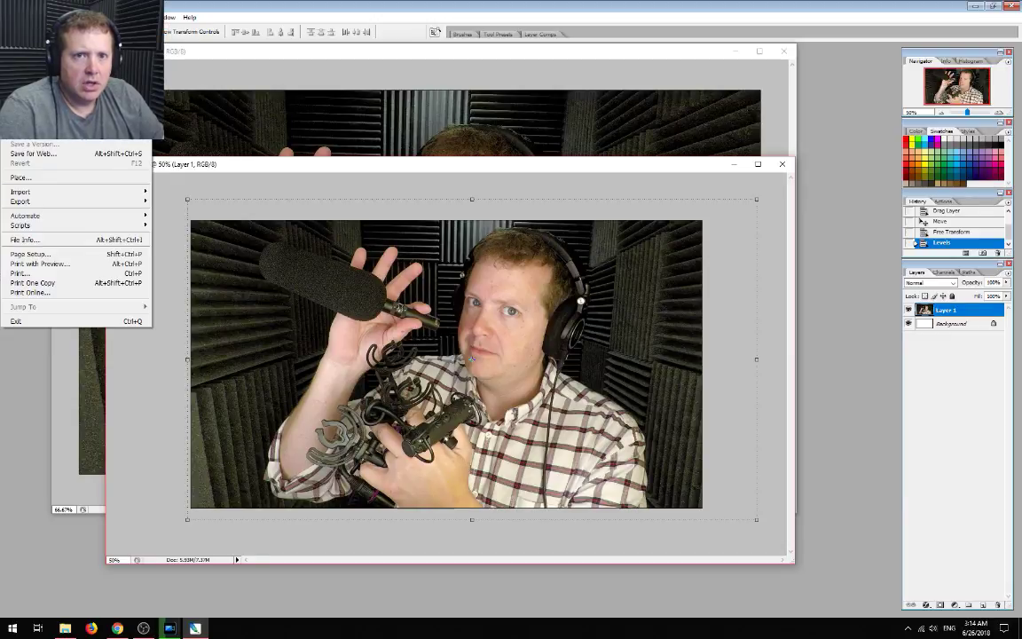
pyautogui.click(22, 38)
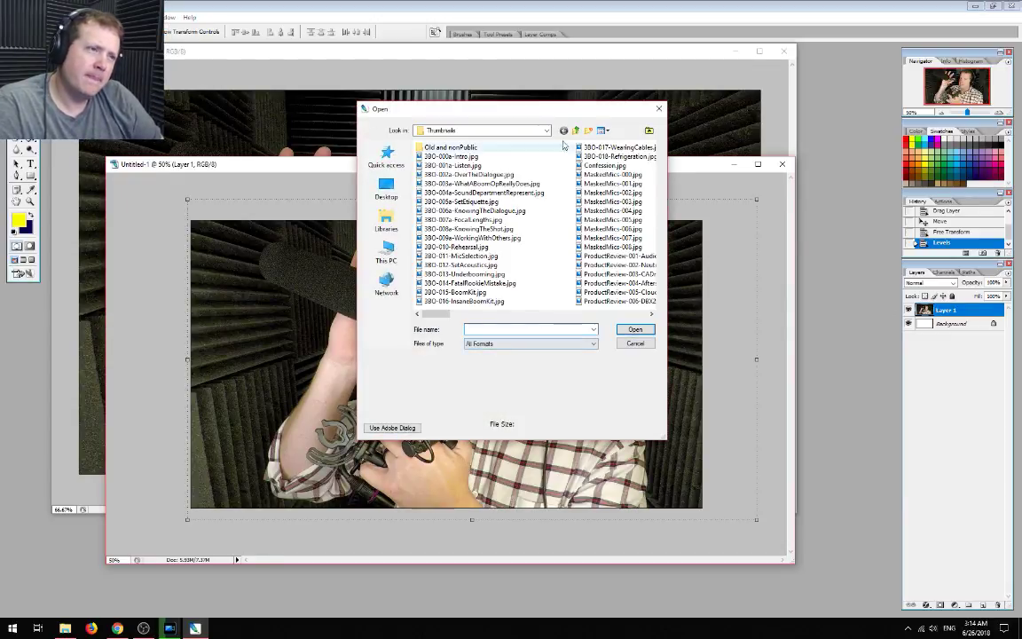
pyautogui.click(575, 130)
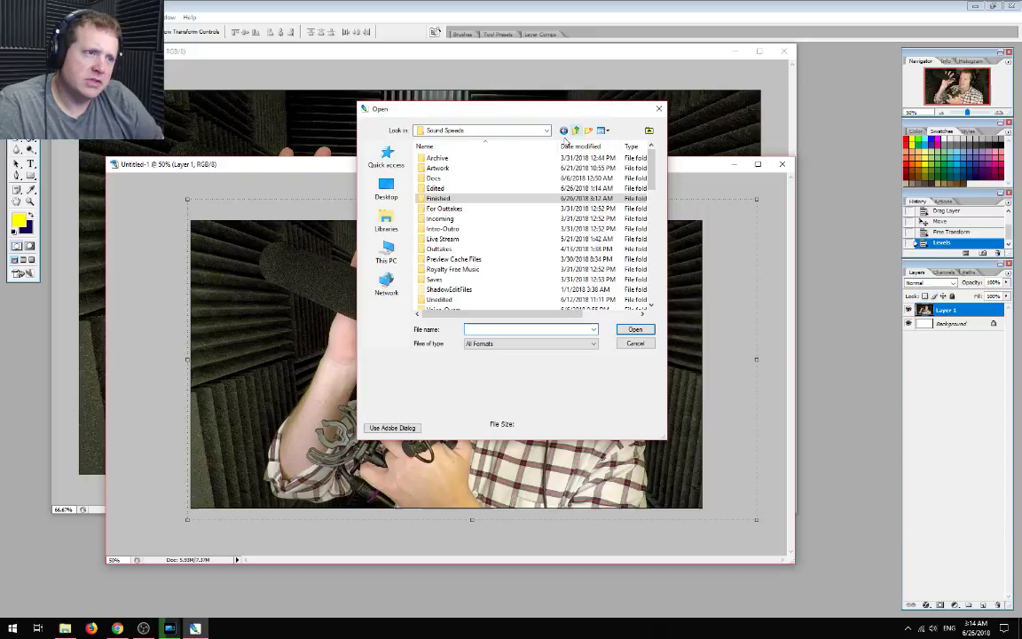
pyautogui.doubleClick(446, 168)
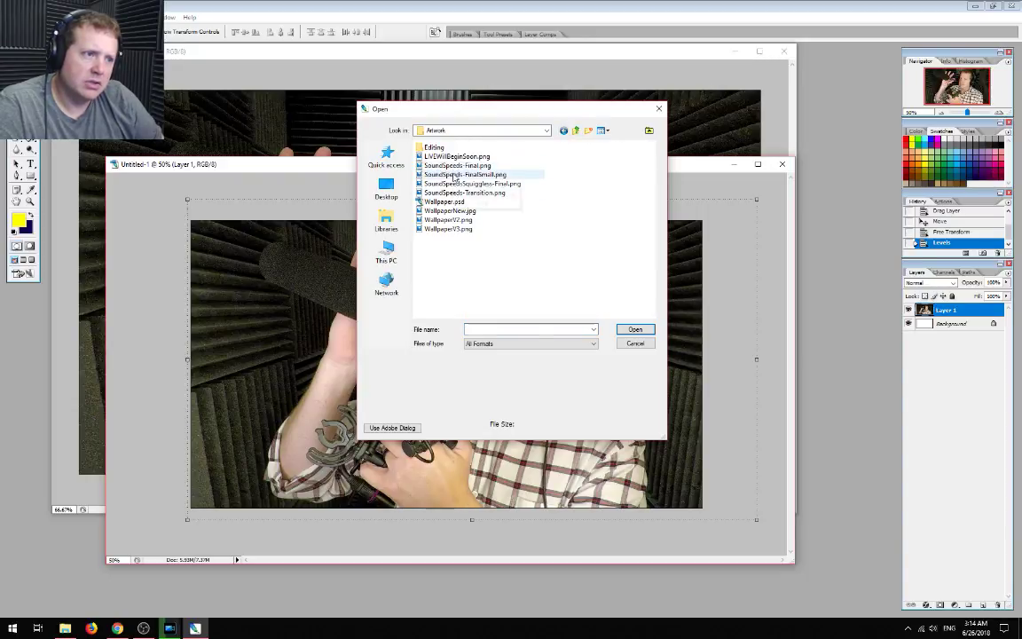
pyautogui.doubleClick(454, 175)
# Copy the logo into the thumbnail document as a layer and close the logo and snapshot images
pyautogui.moveTo(193, 203); pyautogui.dragTo(600, 295)
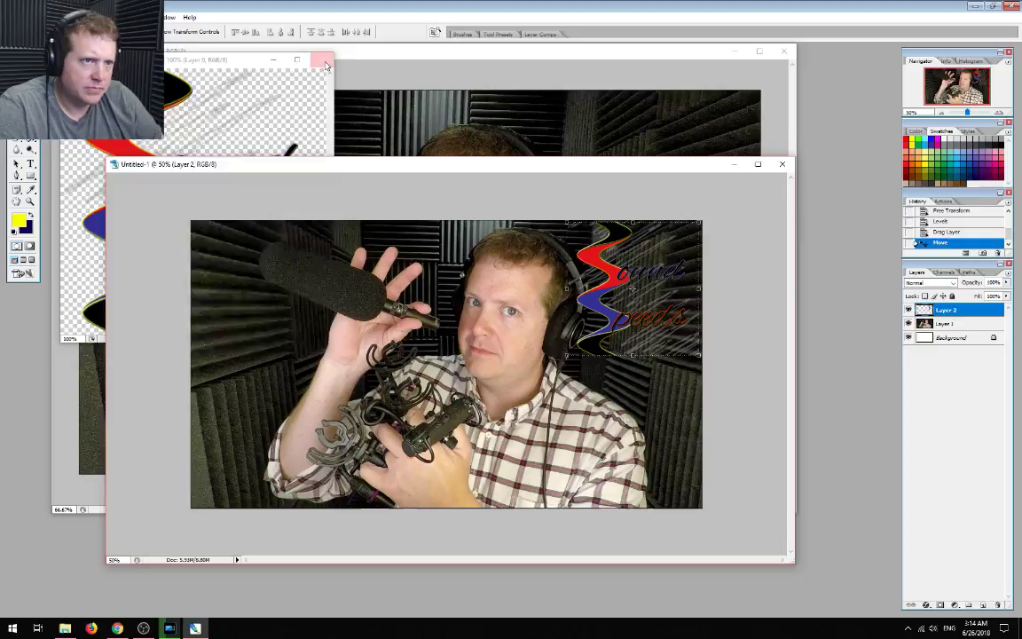
pyautogui.click(321, 59)
pyautogui.click(783, 51)
# Fine-tune the logo layer's position in the upper right corner of the thumbnail canvas
pyautogui.click(517, 236)
pyautogui.moveTo(520, 335); pyautogui.dragTo(518, 332)
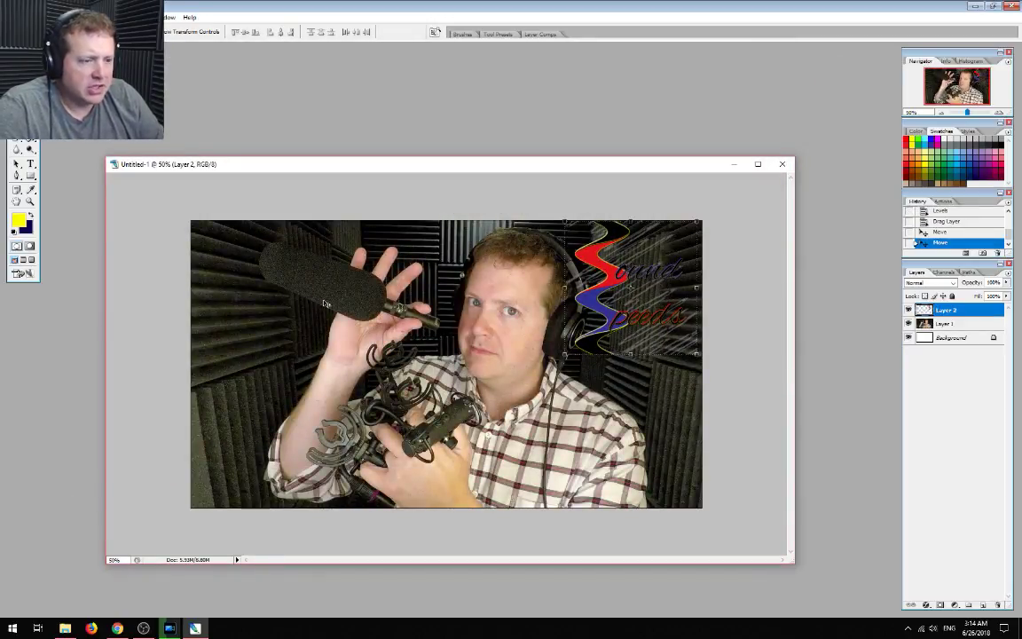
pyautogui.moveTo(645, 269); pyautogui.dragTo(651, 272)
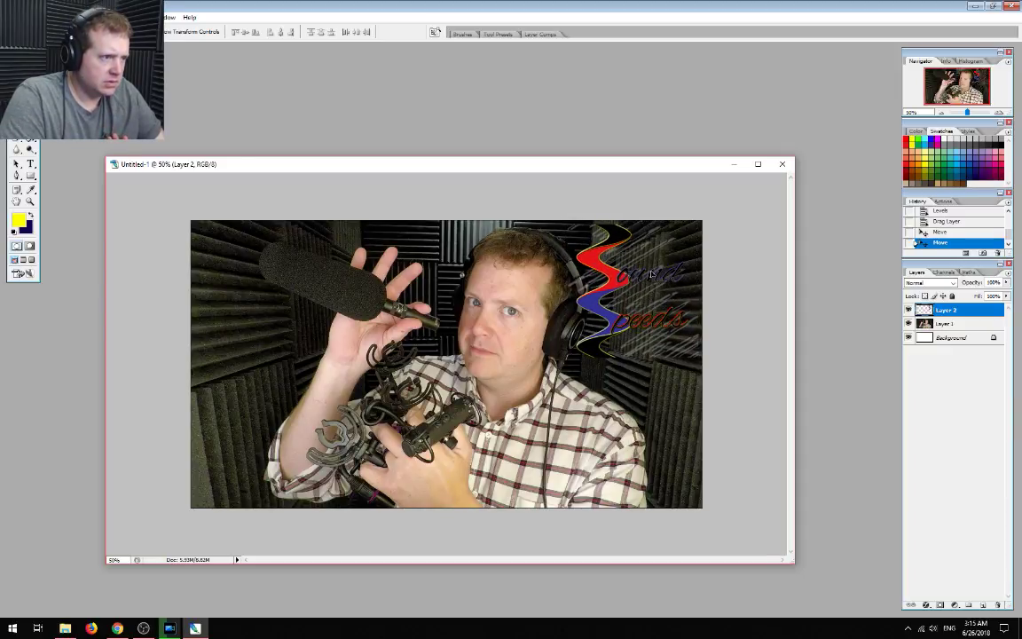
# Add the yellow words "How" and "To" as two separate text layers in the canvas's upper left corner
pyautogui.press('t')
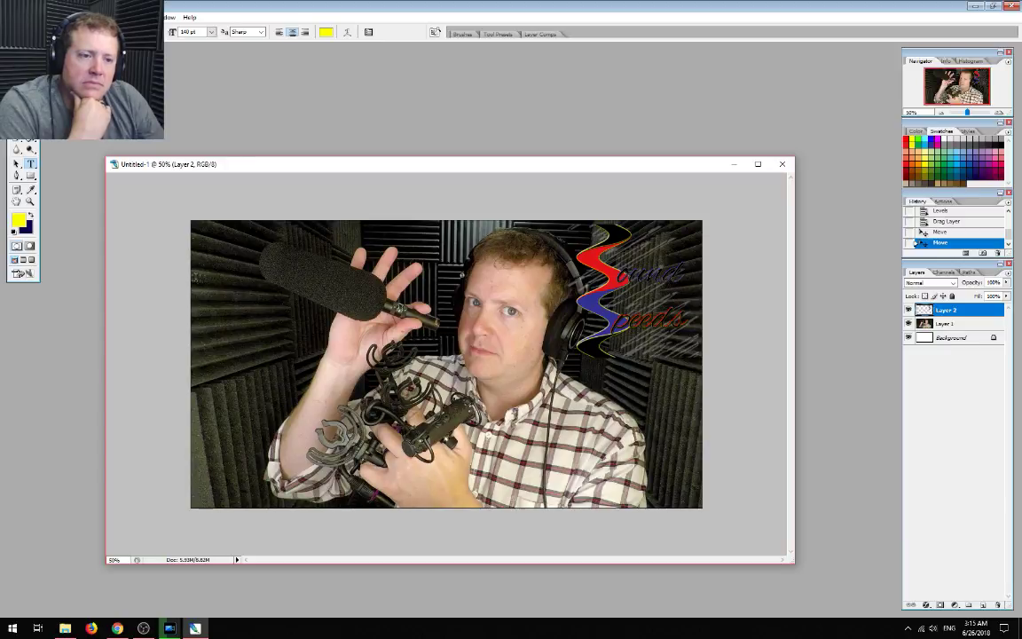
pyautogui.click(208, 249)
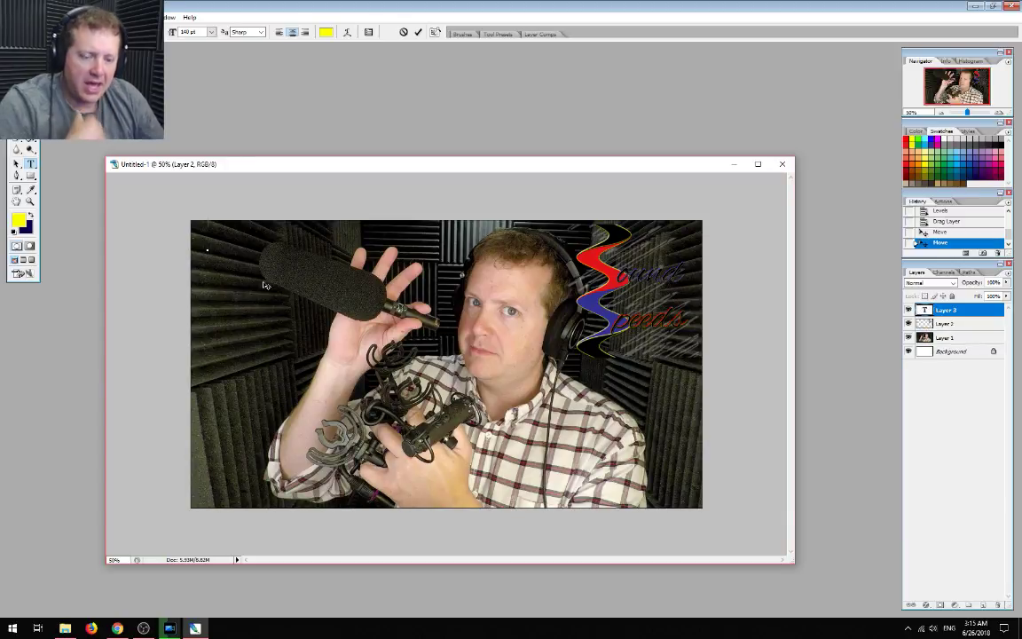
pyautogui.write('How')
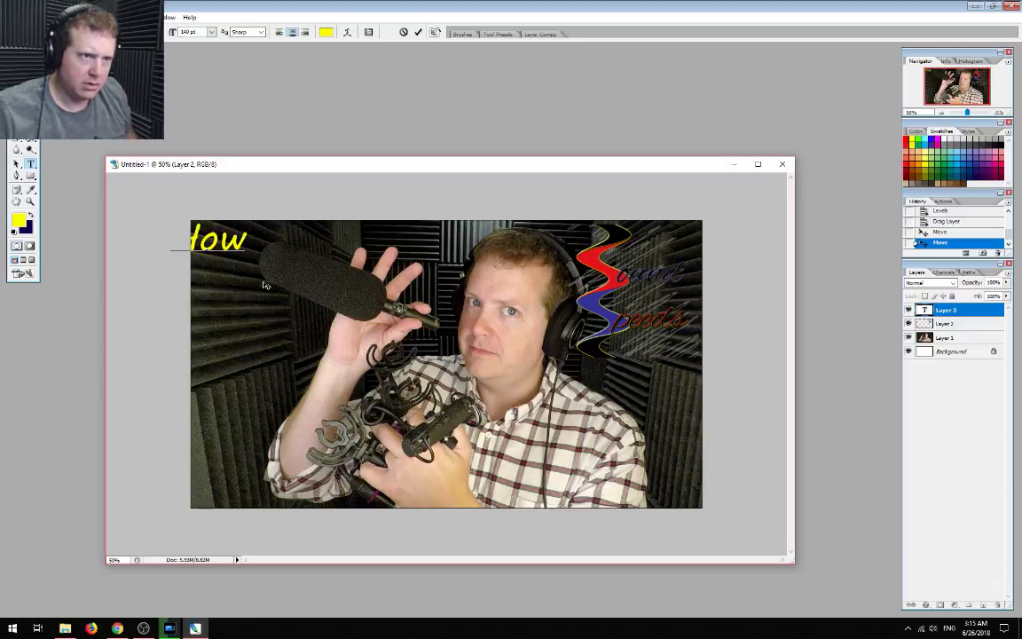
pyautogui.hotkey('shift', 'Left')
pyautogui.hotkey('shift', 'Left')
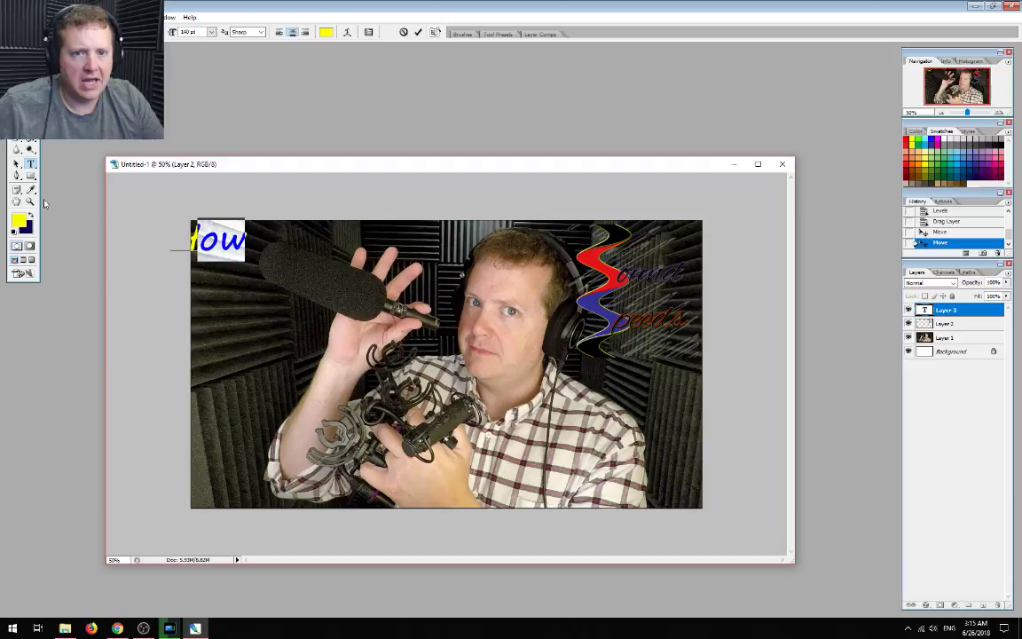
pyautogui.hotkey('ctrl', 'Return')
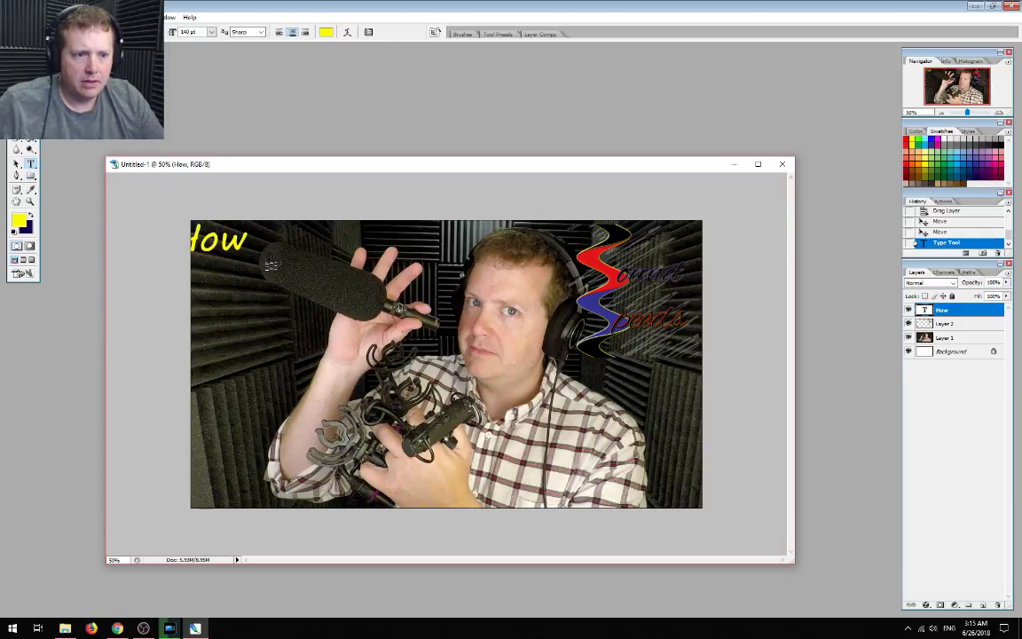
pyautogui.click(270, 259)
pyautogui.write('To')
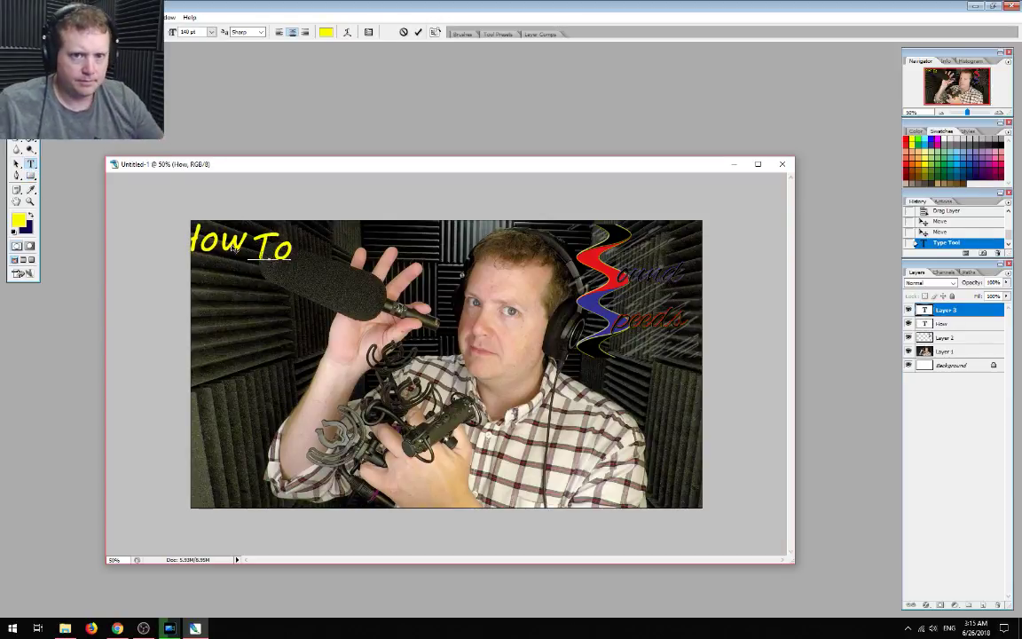
pyautogui.hotkey('ctrl', 'Return')
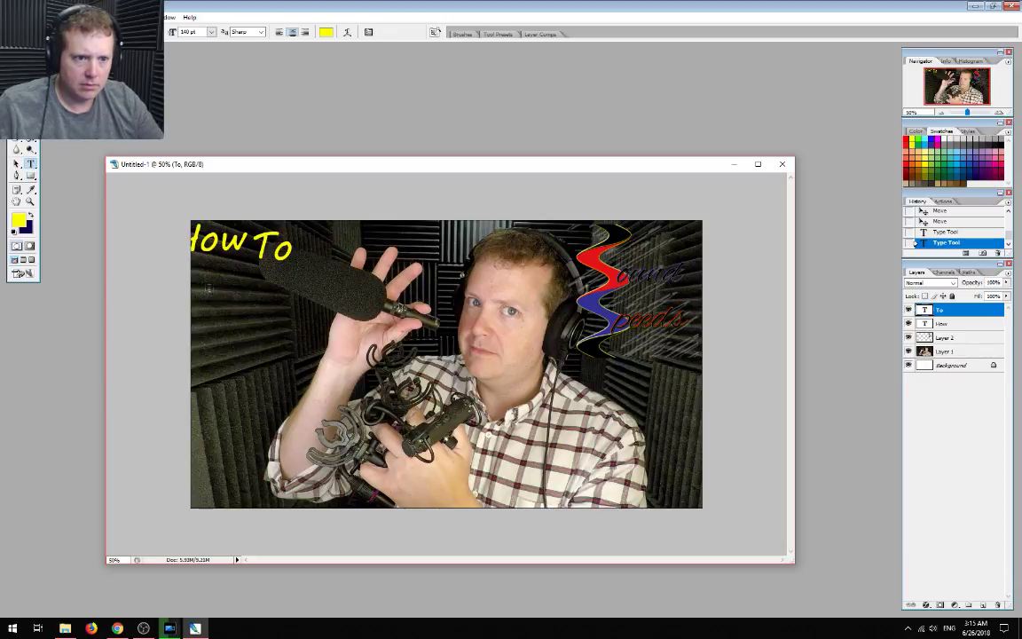
# Add "Properly" and "Balance" as separate text layers, one below the other, under "How To"
pyautogui.click(190, 284)
pyautogui.write('Properly')
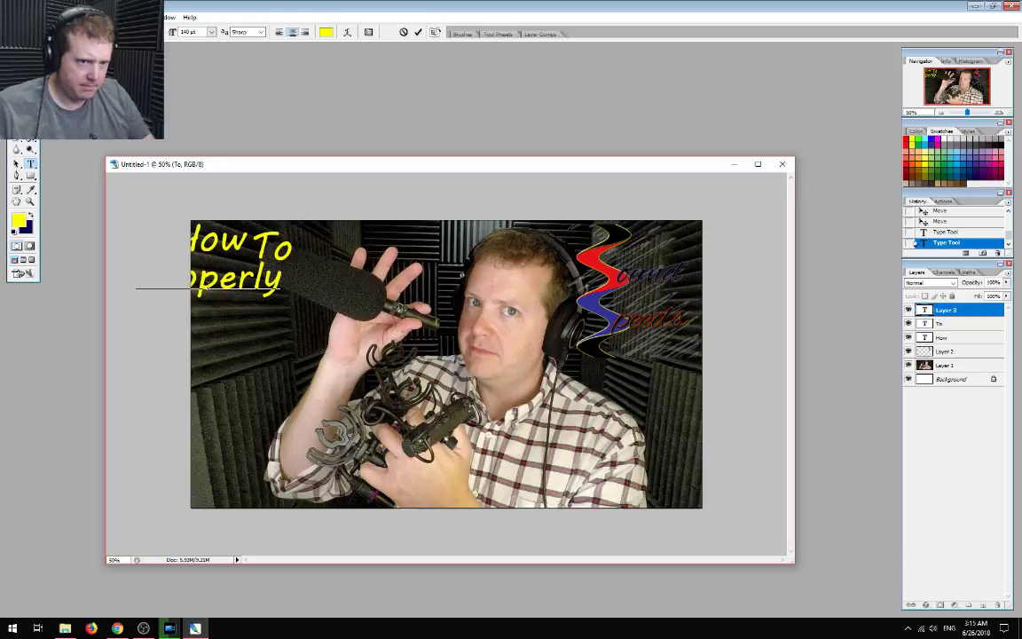
pyautogui.hotkey('ctrl', 'Return')
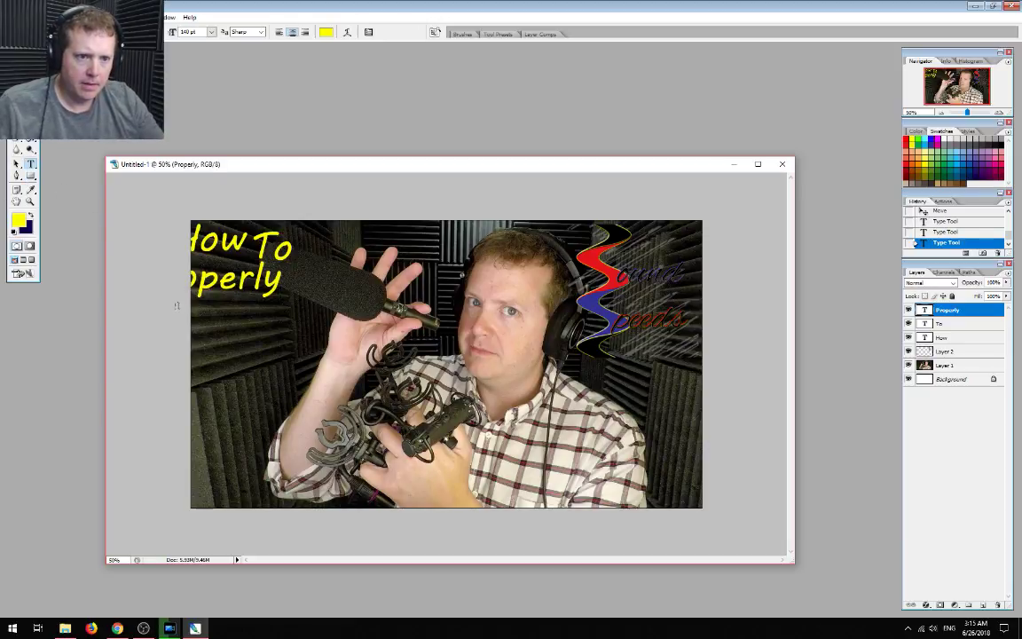
pyautogui.click(230, 319)
pyautogui.write('B')
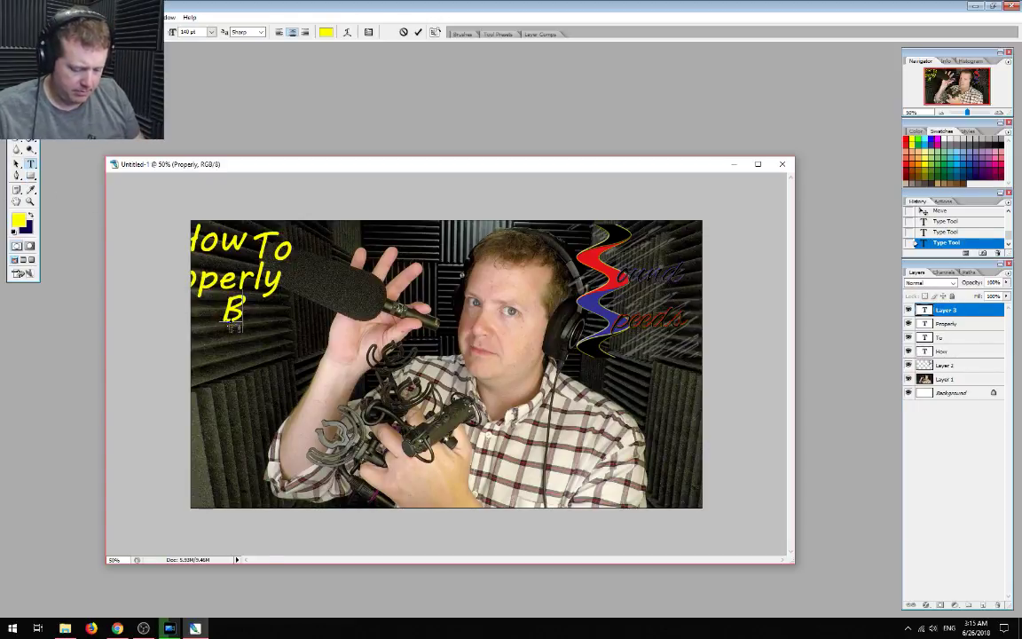
pyautogui.write('alance')
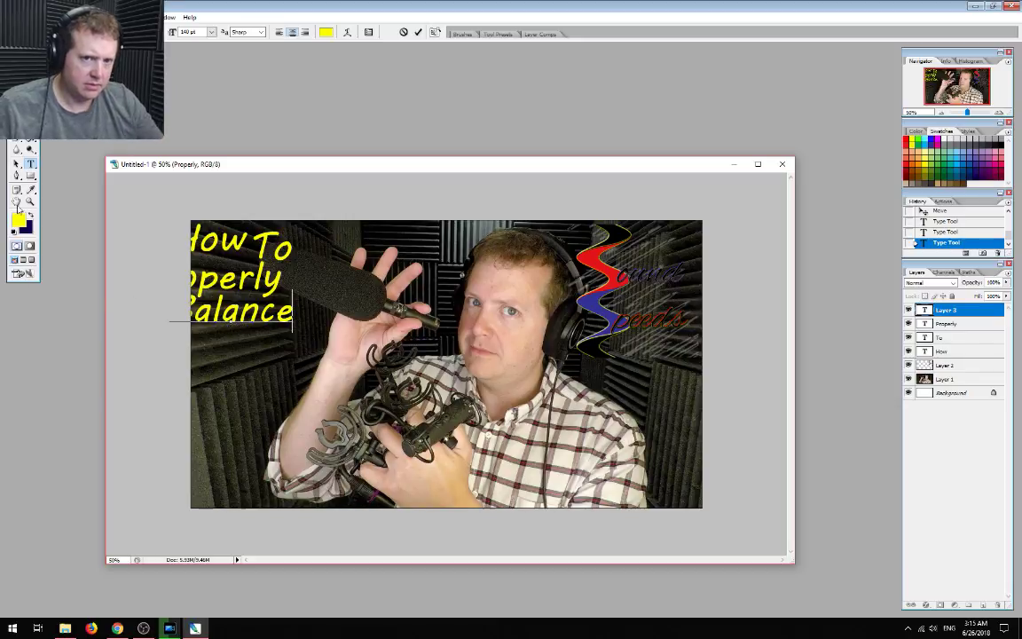
pyautogui.hotkey('ctrl', 'Return')
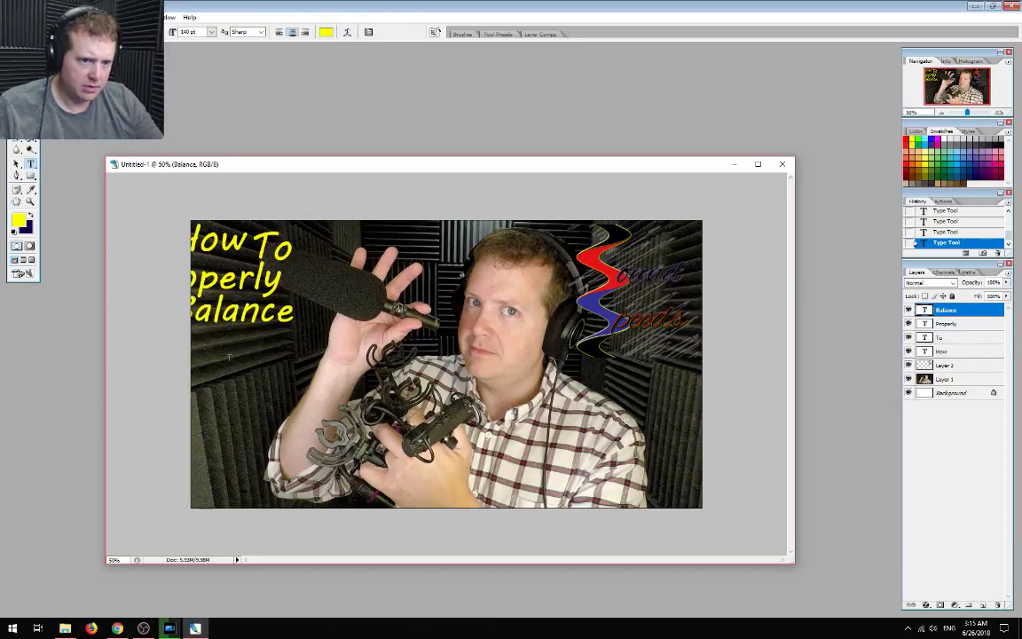
# Add a separate text layer reading "A" under "Balance" and start another text layer below it
pyautogui.click(230, 355)
pyautogui.write('A')
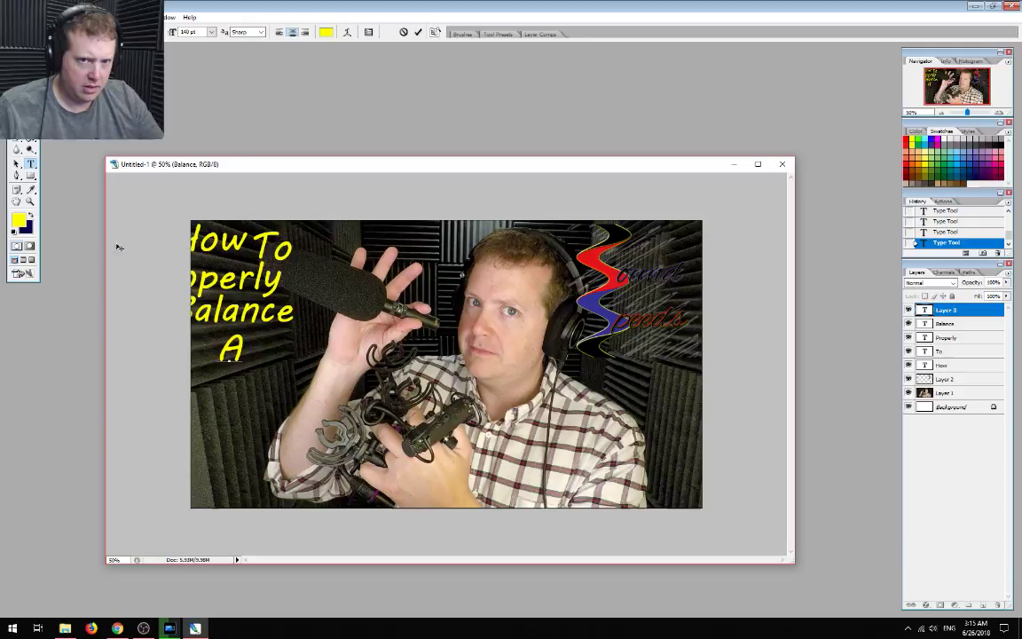
pyautogui.hotkey('ctrl', 'Return')
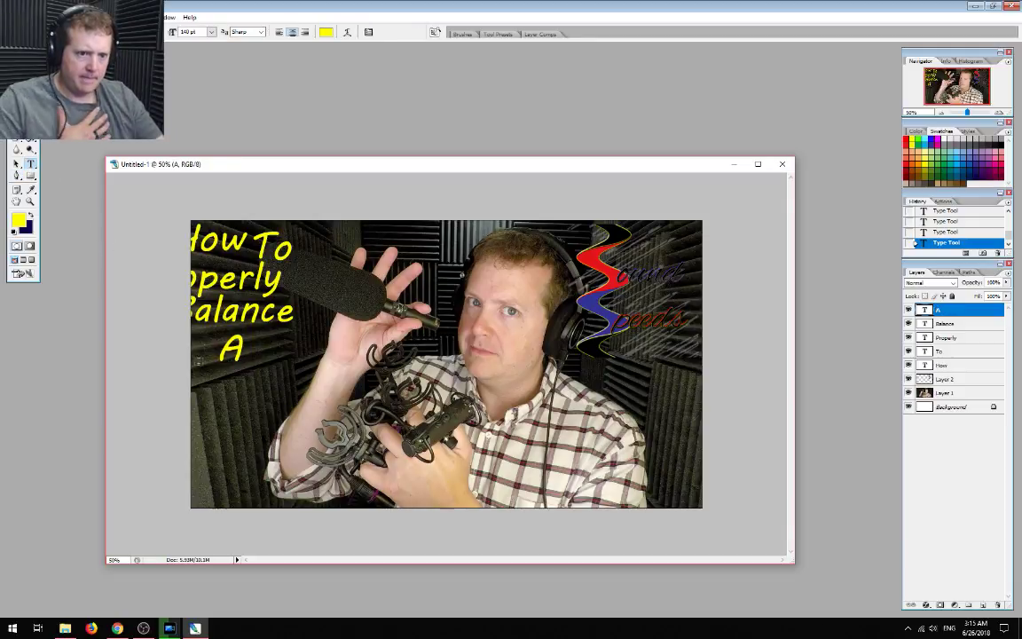
pyautogui.click(190, 387)
pyautogui.write('Mich')
pyautogui.press('BackSpace')
pyautogui.write('rophone')
pyautogui.press('BackSpace')
pyautogui.press('BackSpace')
pyautogui.press('BackSpace')
pyautogui.press('BackSpace')
pyautogui.press('BackSpace')
pyautogui.press('BackSpace')
pyautogui.press('BackSpace')
pyautogui.press('BackSpace')
pyautogui.press('BackSpace')
pyautogui.press('BackSpace')
pyautogui.write('Boom')
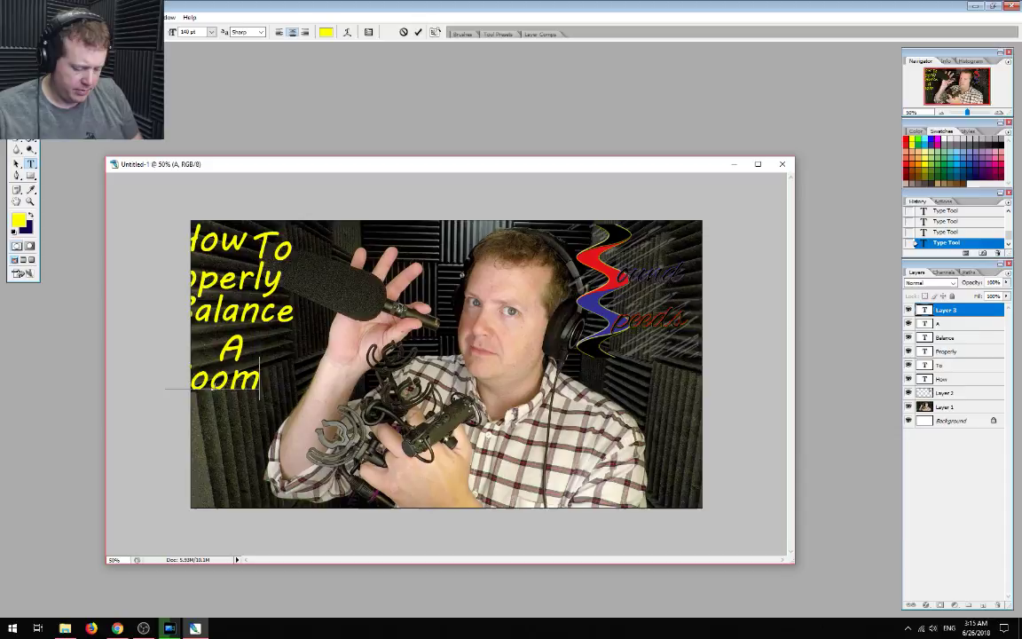
pyautogui.press('BackSpace')
pyautogui.press('BackSpace')
pyautogui.press('BackSpace')
pyautogui.press('BackSpace')
pyautogui.press('BackSpace')
# Enter "Microphone" in the new text layer under the word "A" and commit it
pyautogui.write('Microp')
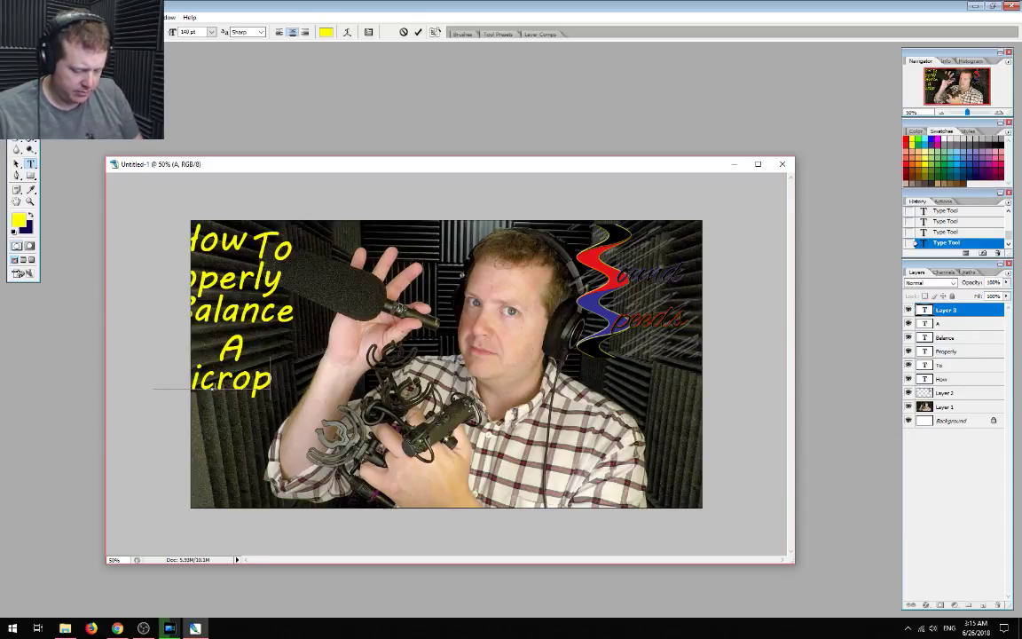
pyautogui.write('hone')
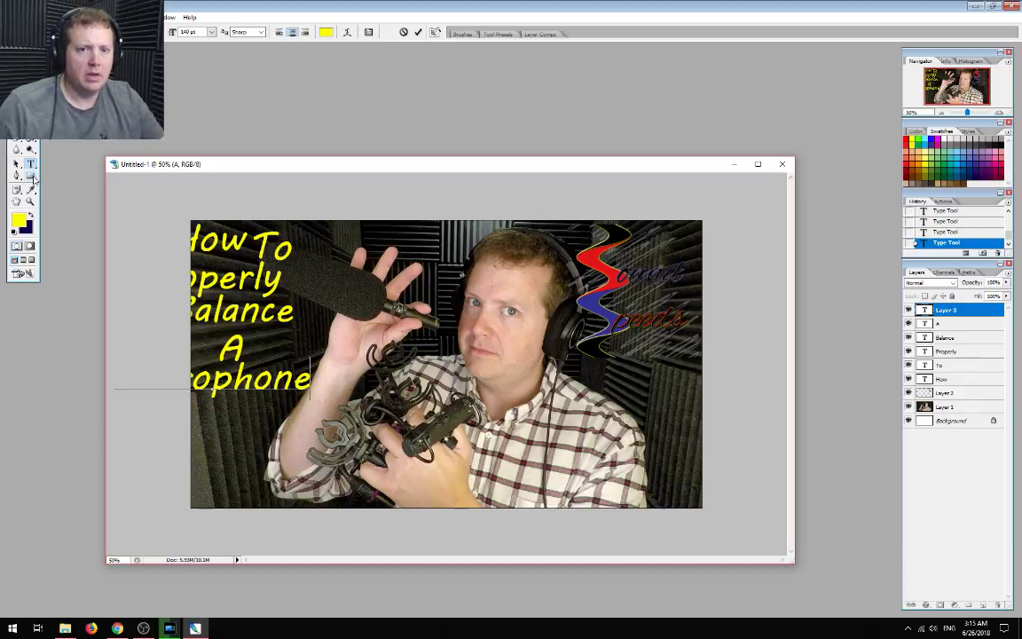
pyautogui.hotkey('ctrl', 'Return')
# Add "In" and "A" as two separate text layers side by side below "Microphone"
pyautogui.click(211, 433)
pyautogui.write('In')
pyautogui.hotkey('ctrl', 'Return')
pyautogui.click(254, 441)
pyautogui.write('A')
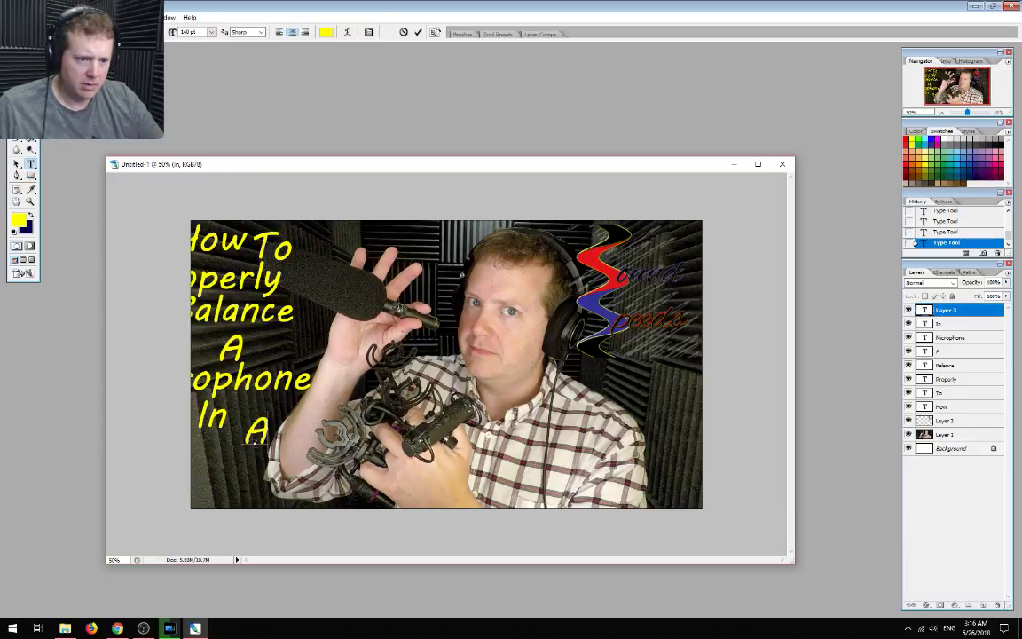
pyautogui.hotkey('ctrl', 'Return')
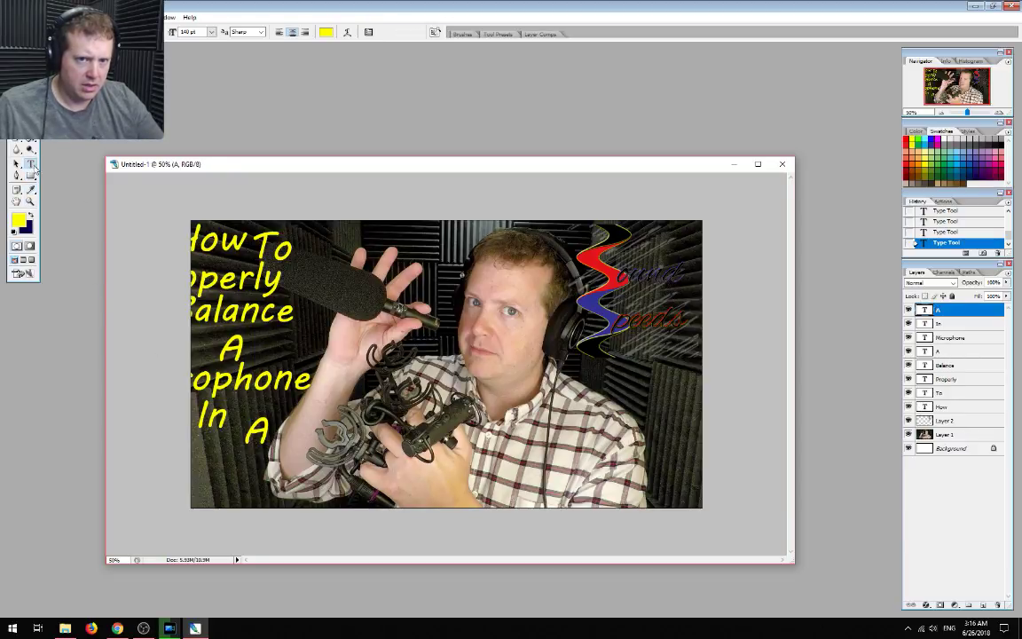
pyautogui.click(232, 476)
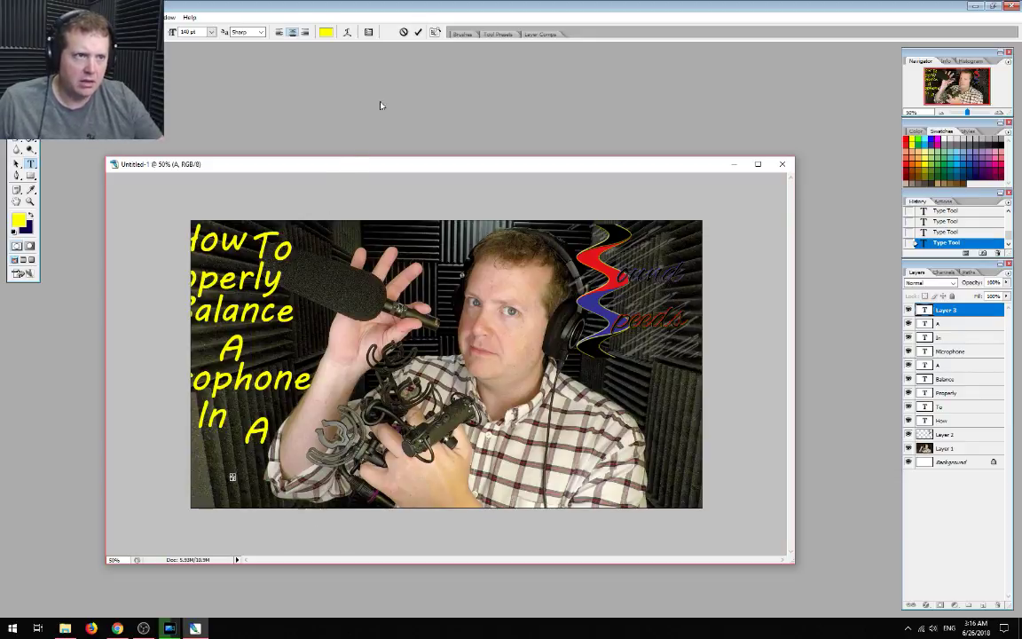
pyautogui.click(402, 33)
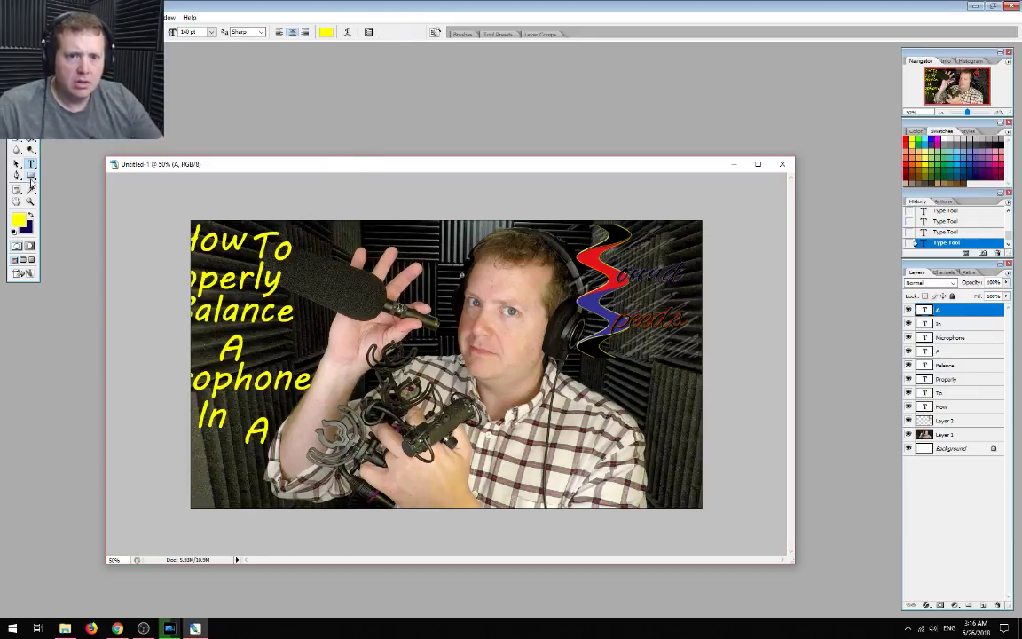